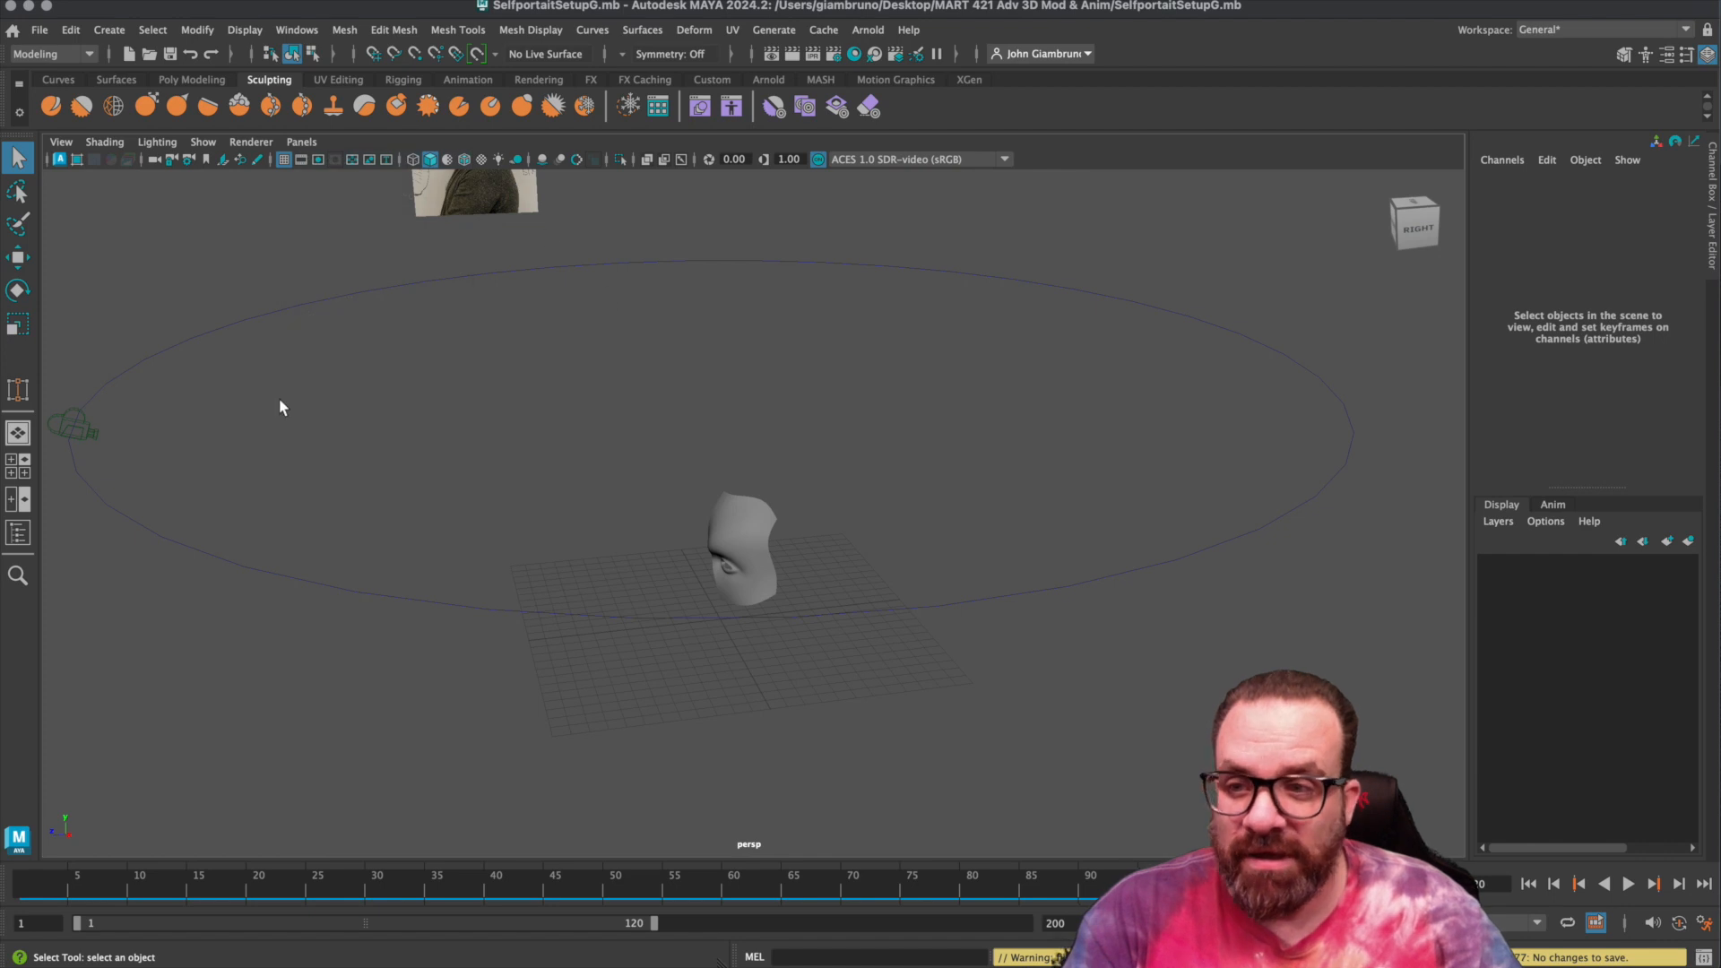
Preview the turntable camera's animation around the face mesh and return to frame 1.
{"action": "left_click", "coordinate": [87, 425]}
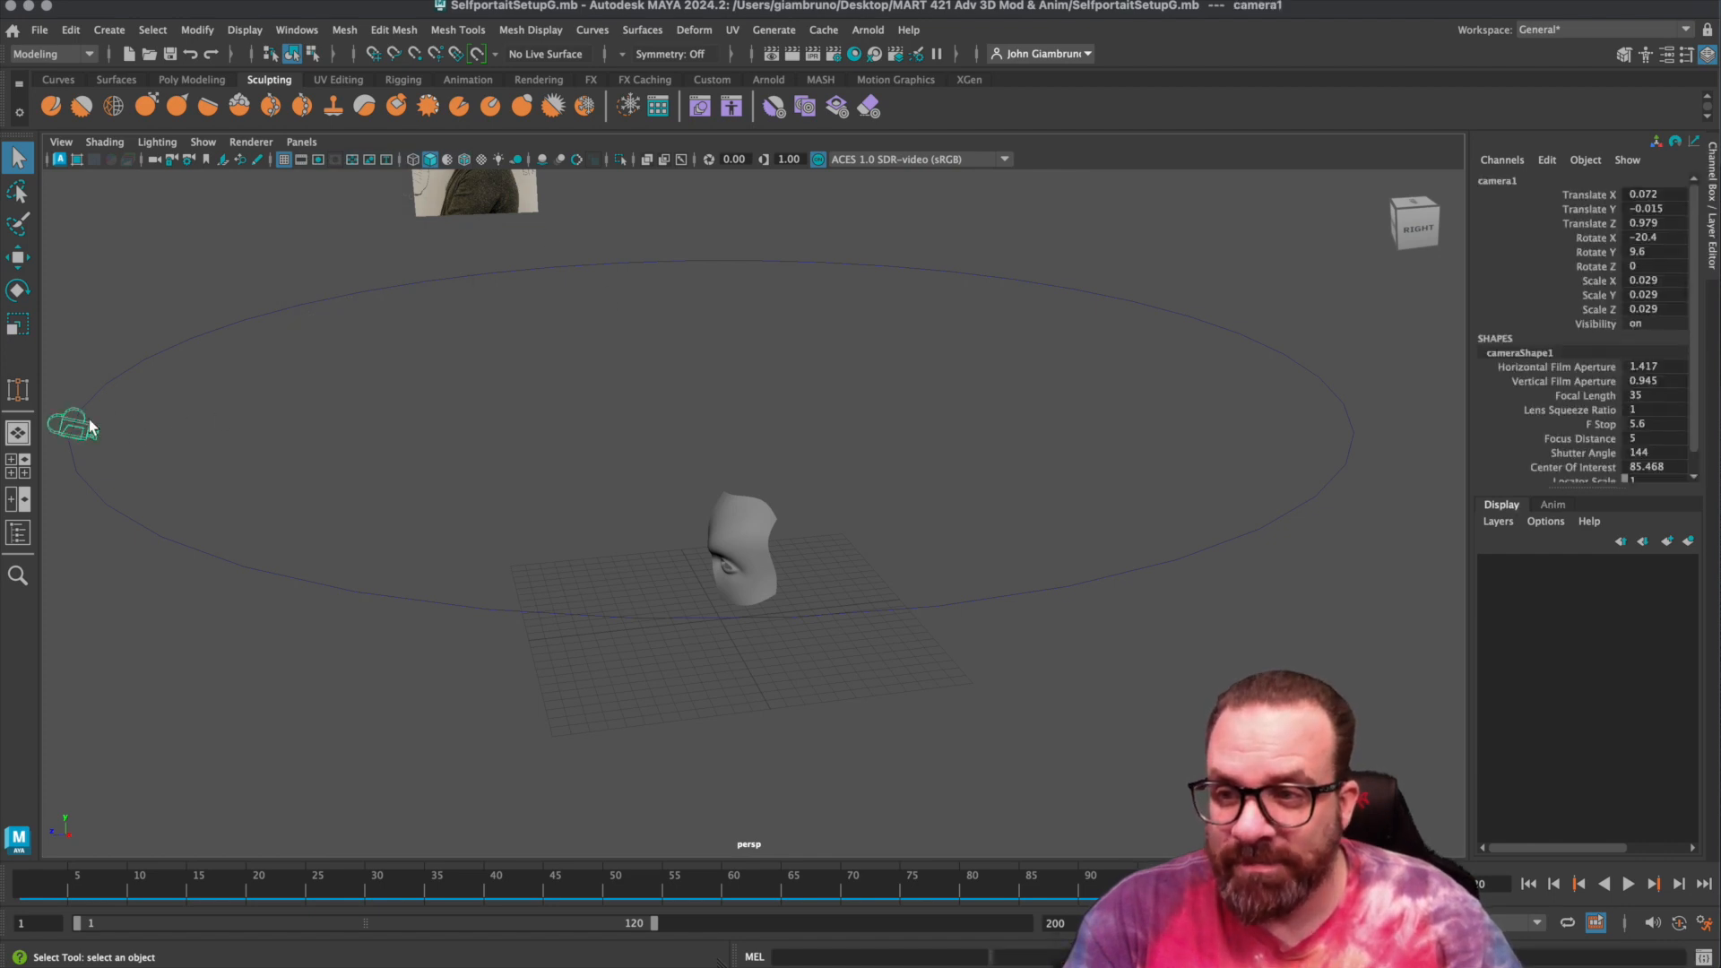
{"action": "left_click", "coordinate": [176, 346]}
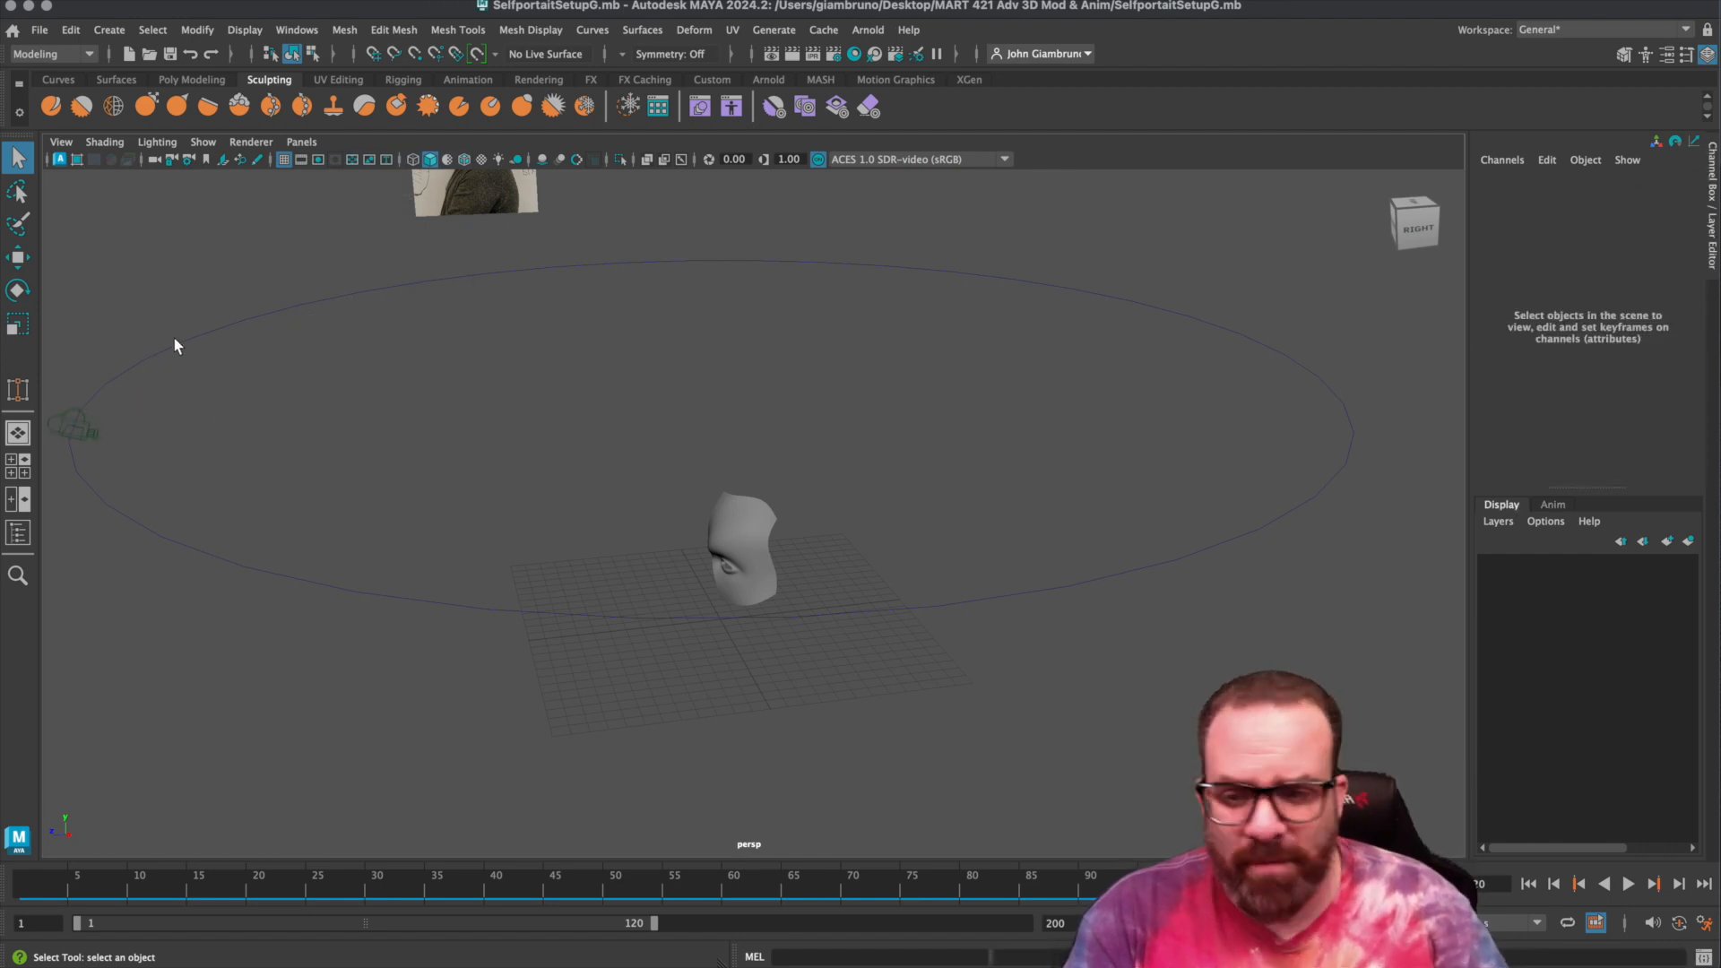
{"action": "key", "text": "alt+v"}
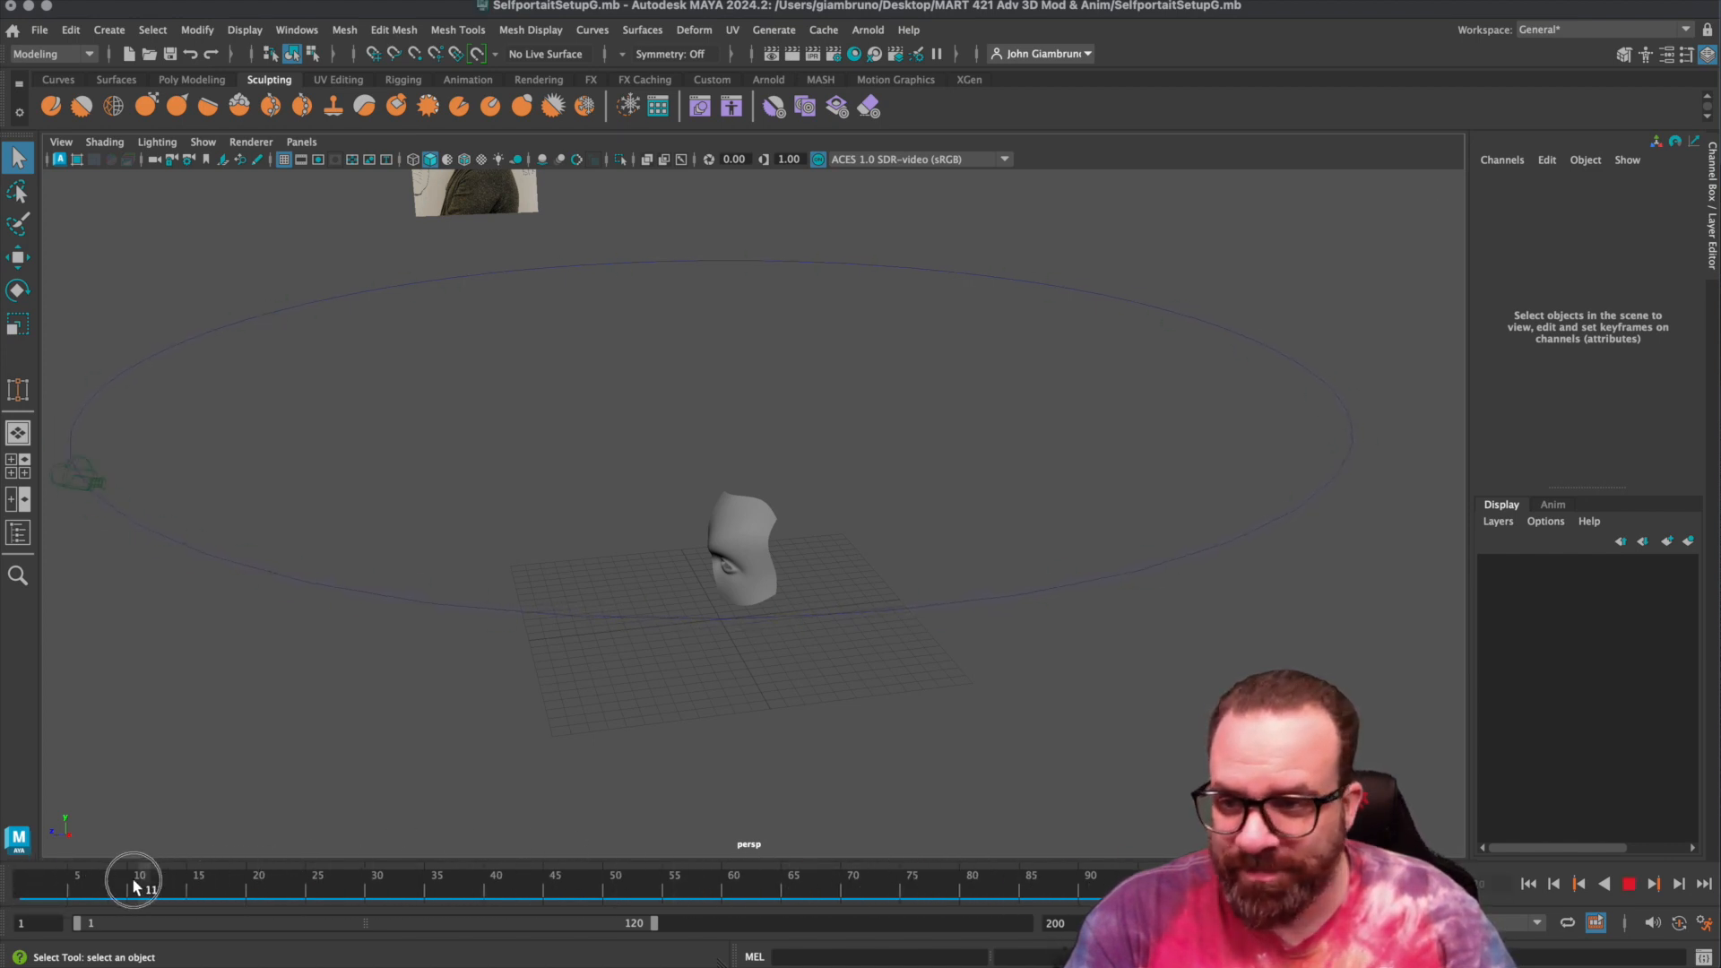
{"action": "left_click", "coordinate": [22, 890]}
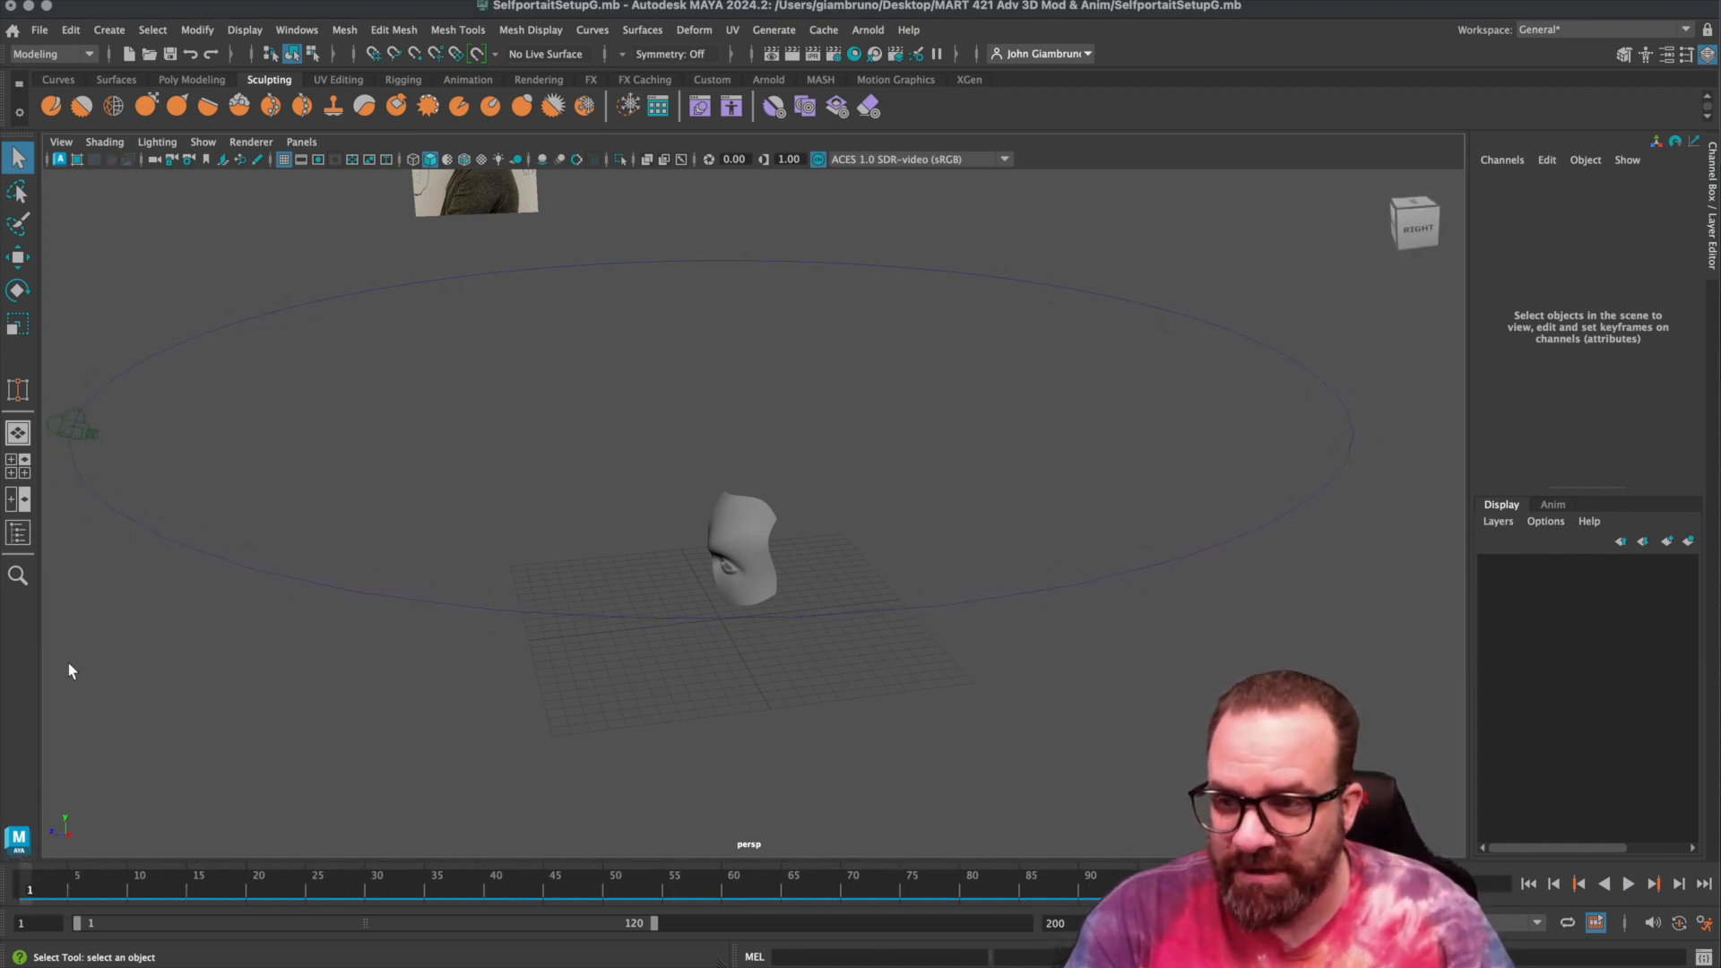
Lock all translate, rotate and scale channels of camera1.
{"action": "left_click", "coordinate": [78, 428]}
{"action": "left_click", "coordinate": [1592, 194]}
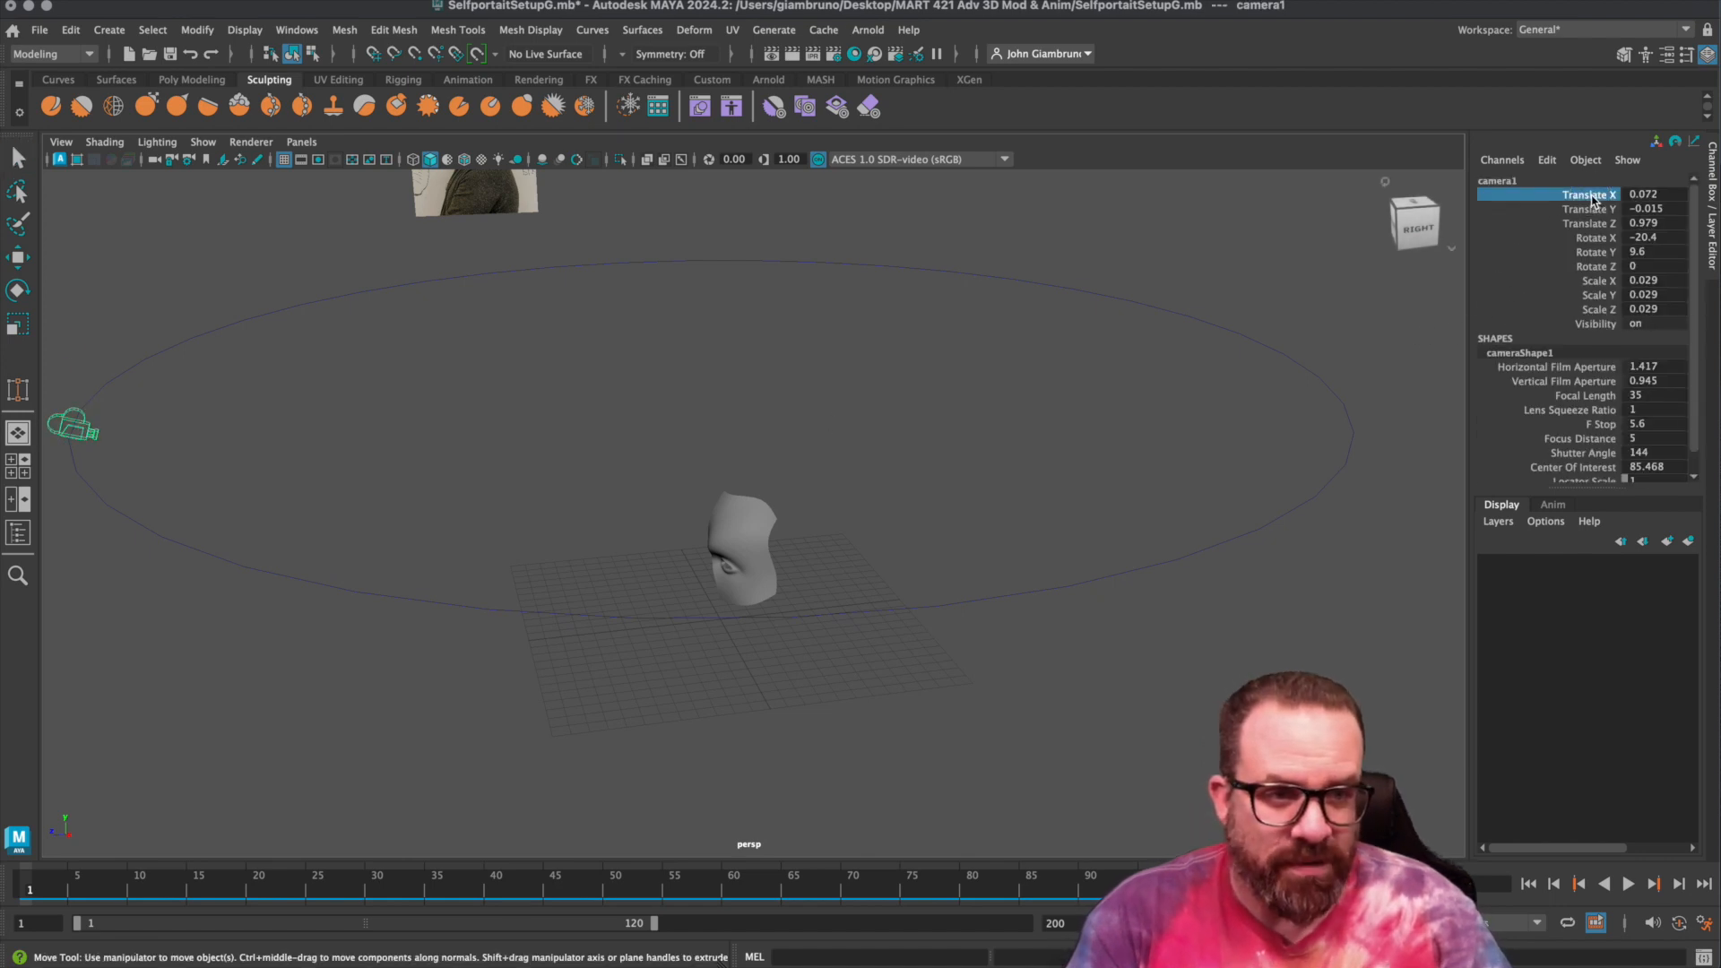
{"action": "left_click", "coordinate": [1606, 310], "text": "shift"}
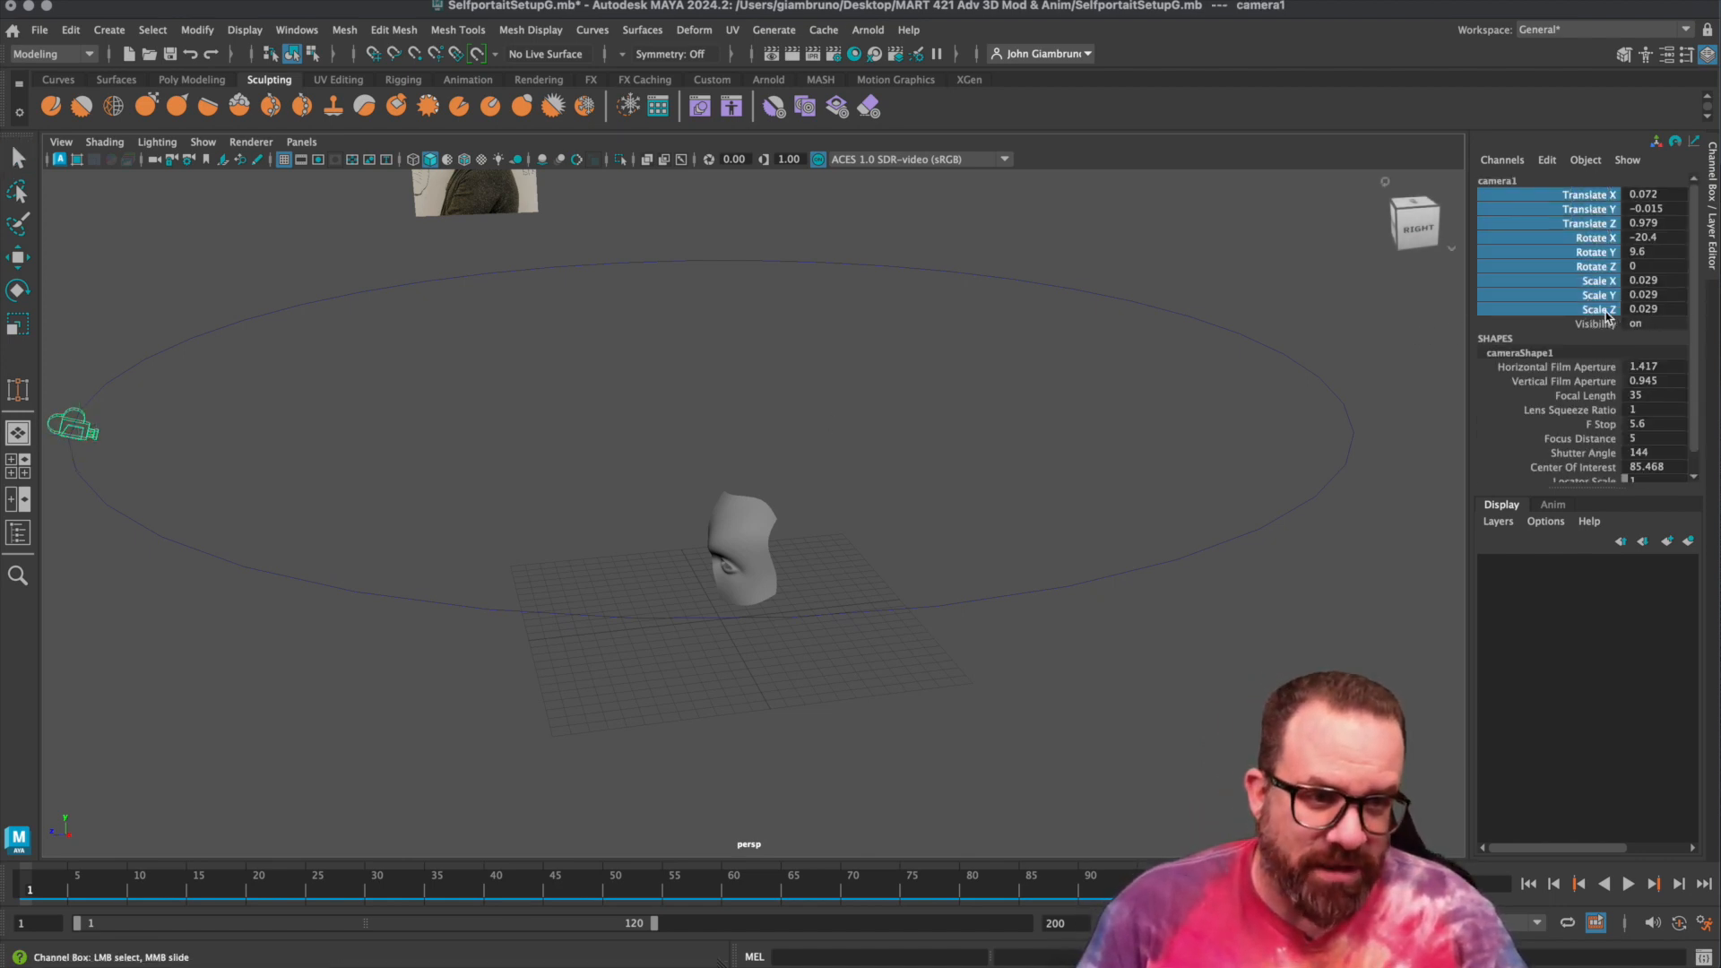
{"action": "right_click", "coordinate": [1606, 313]}
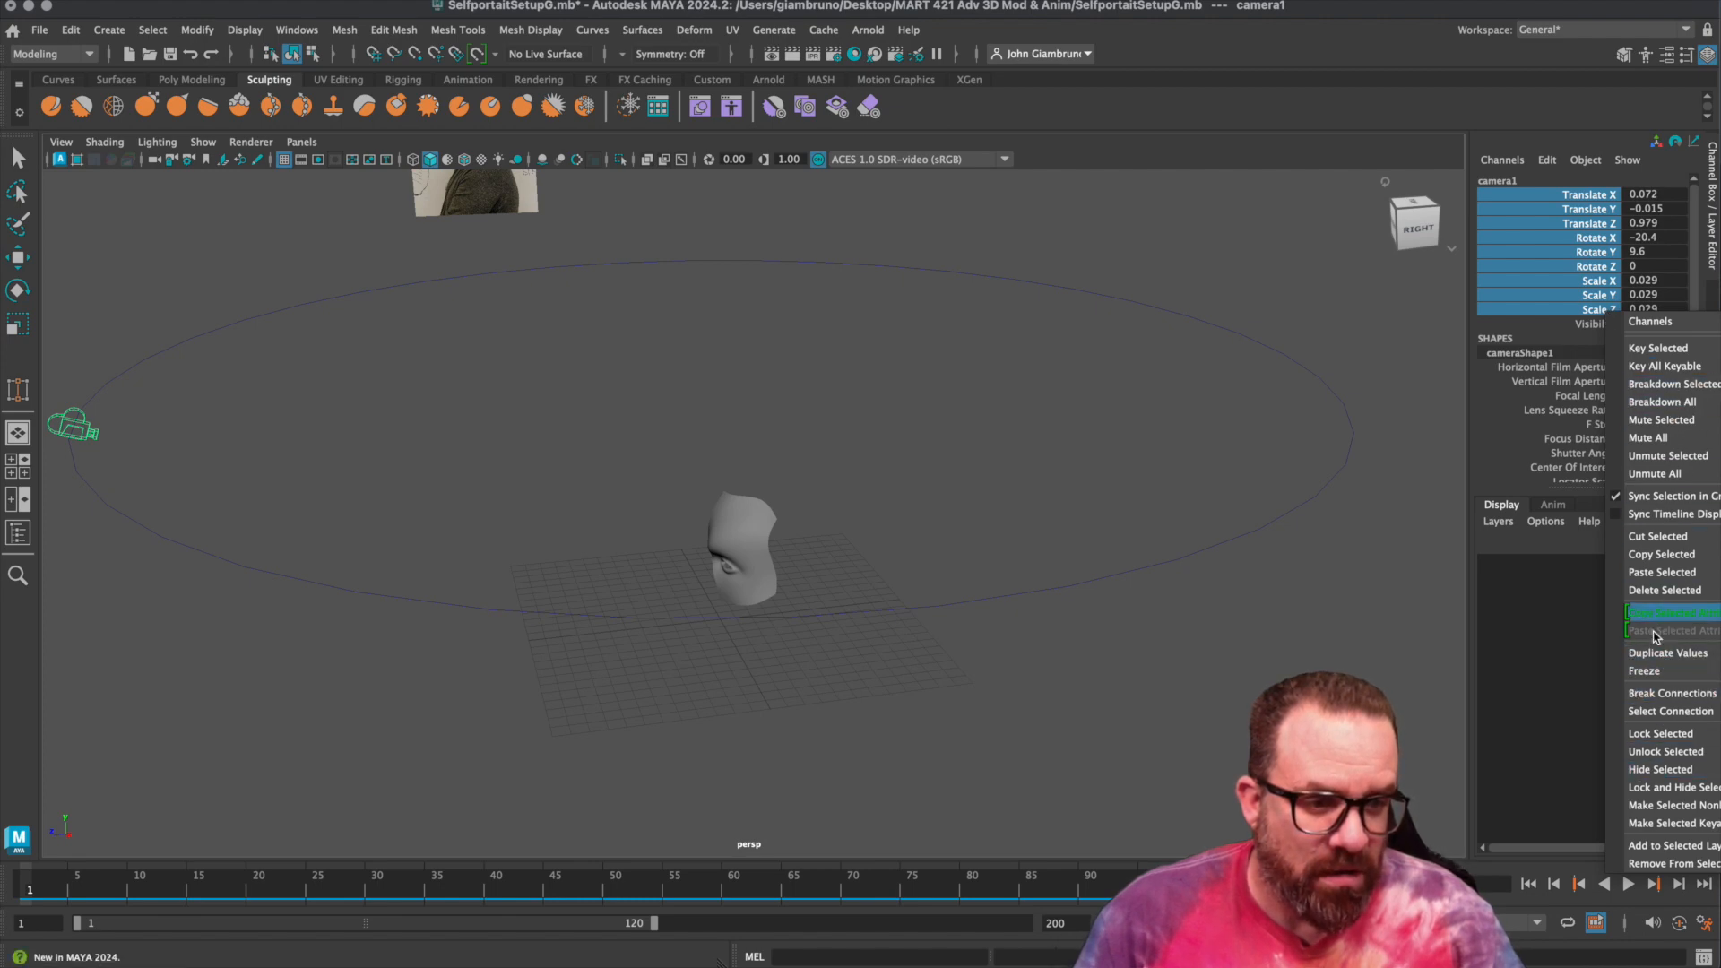
{"action": "left_click", "coordinate": [1660, 734]}
{"action": "left_click_drag", "start_coordinate": [77, 888], "coordinate": [3, 826]}
Lock all translate, rotate and scale channels of the NURBS circle that carries the camera.
{"action": "left_click", "coordinate": [236, 316]}
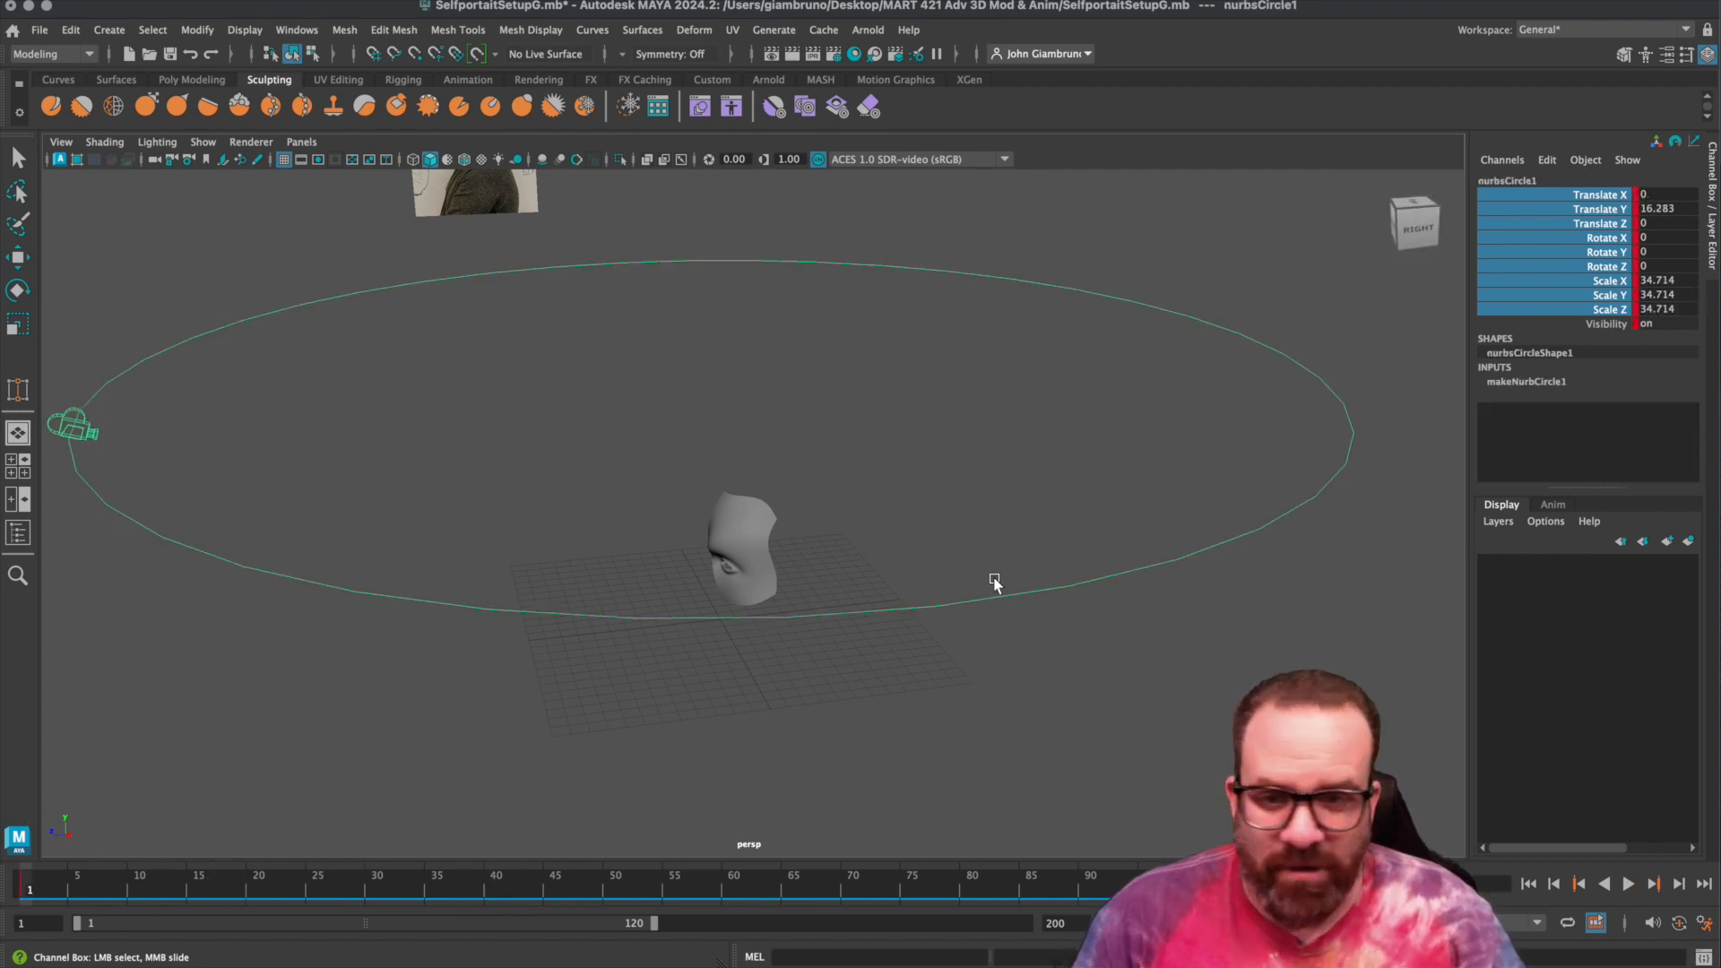
{"action": "left_click", "coordinate": [910, 277]}
{"action": "left_click", "coordinate": [932, 260]}
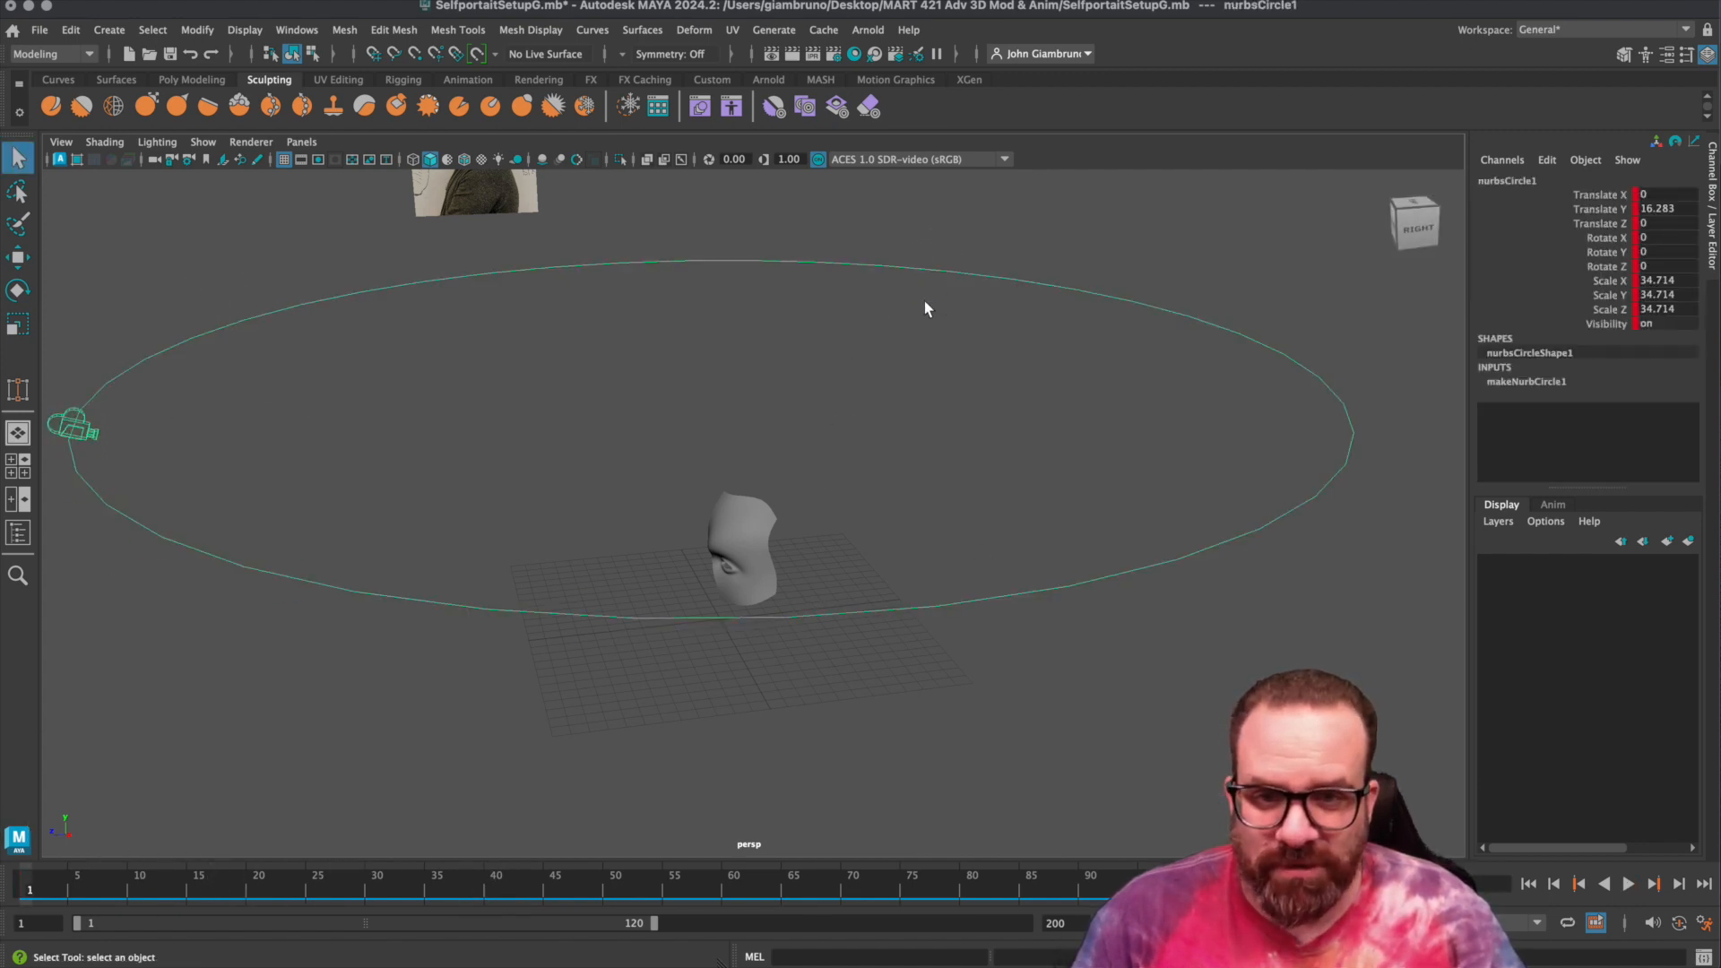
{"action": "left_click", "coordinate": [1611, 196]}
{"action": "left_click", "coordinate": [1606, 314], "text": "shift"}
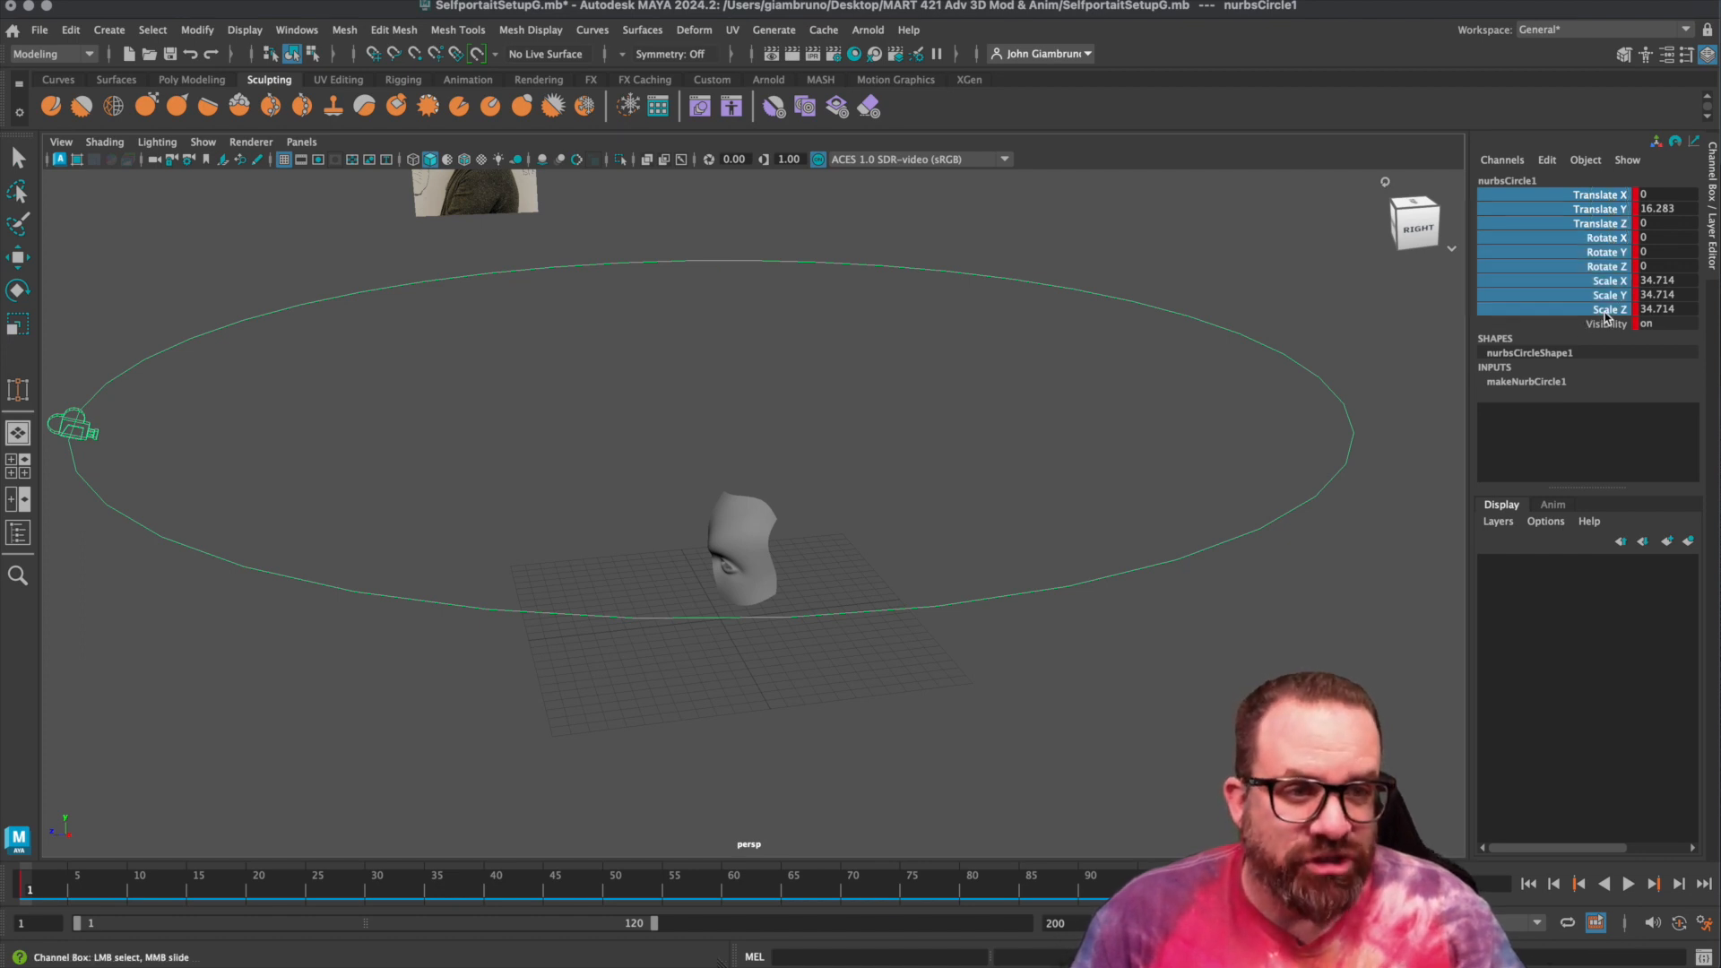
{"action": "right_click", "coordinate": [1606, 316]}
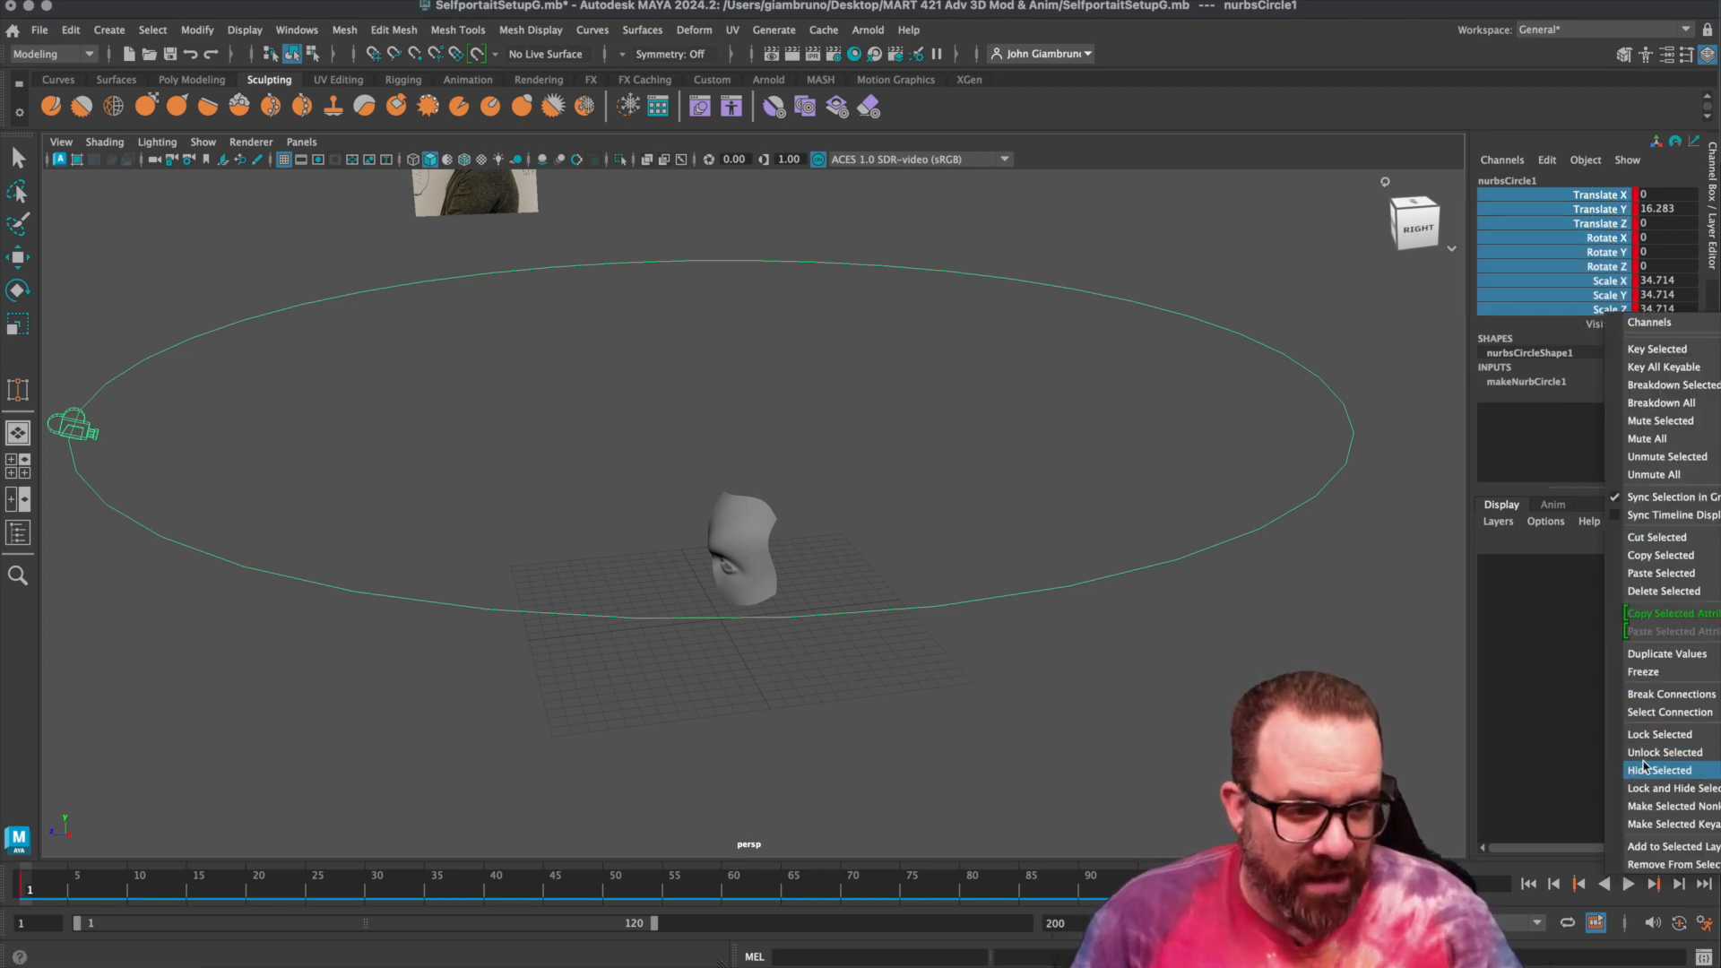
{"action": "left_click", "coordinate": [1650, 739]}
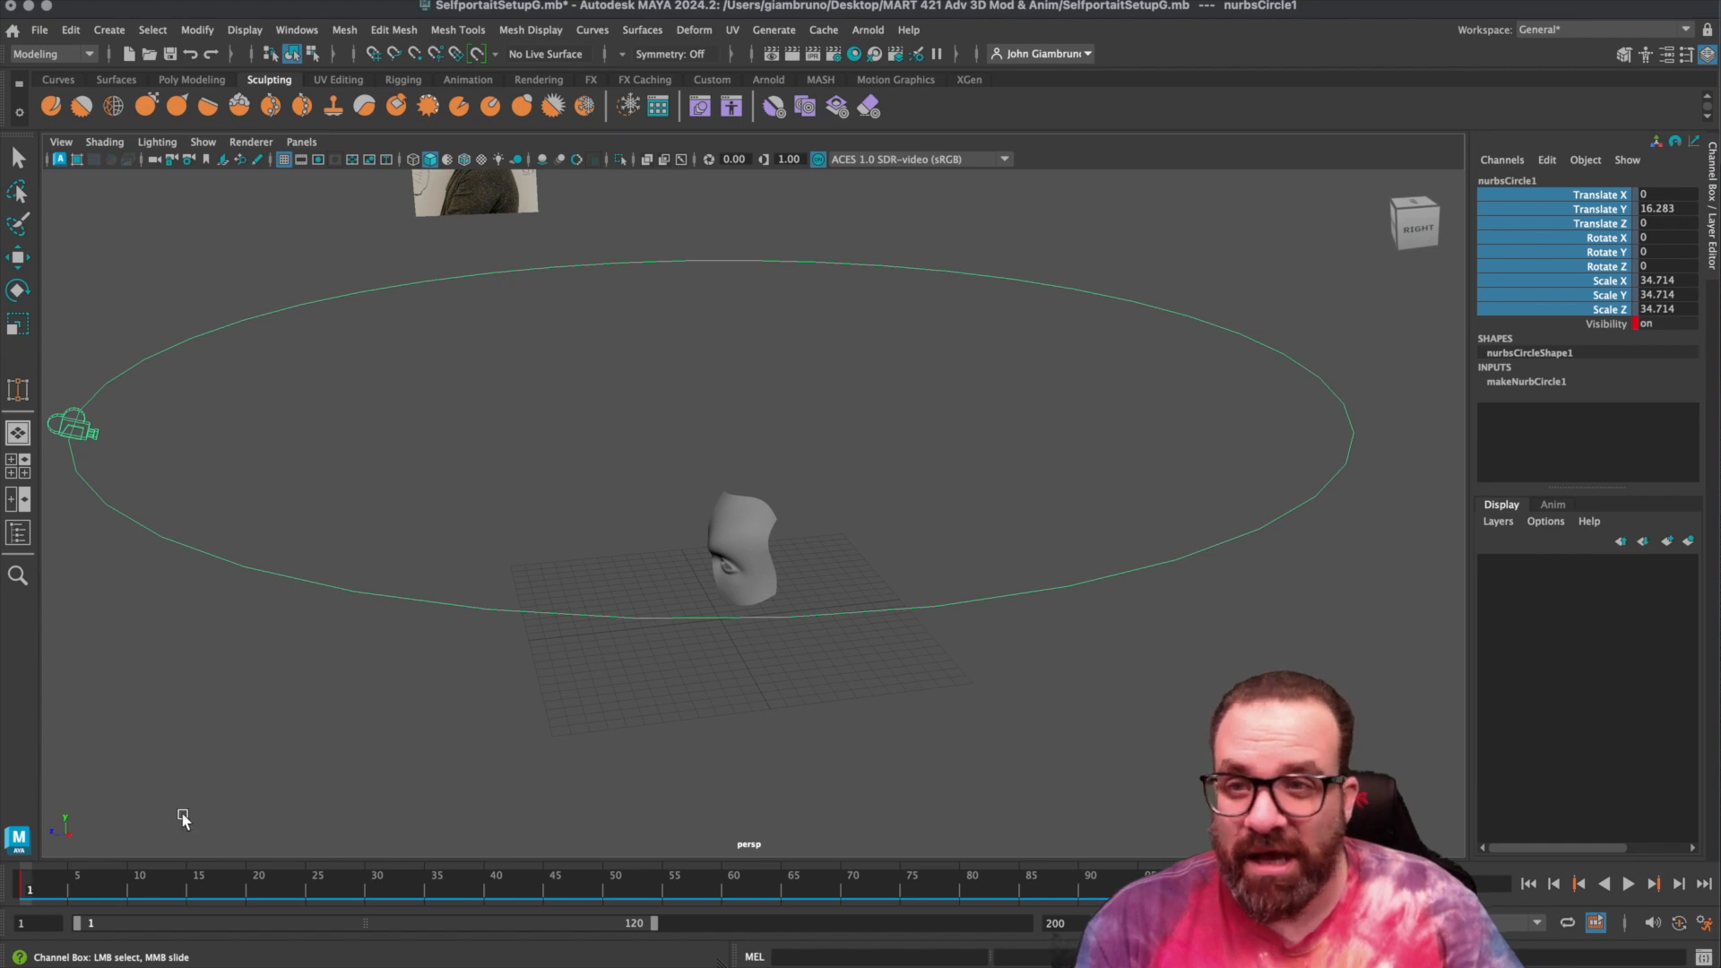
Hide NURBS curves and cameras in the perspective viewport.
{"action": "left_click", "coordinate": [204, 142]}
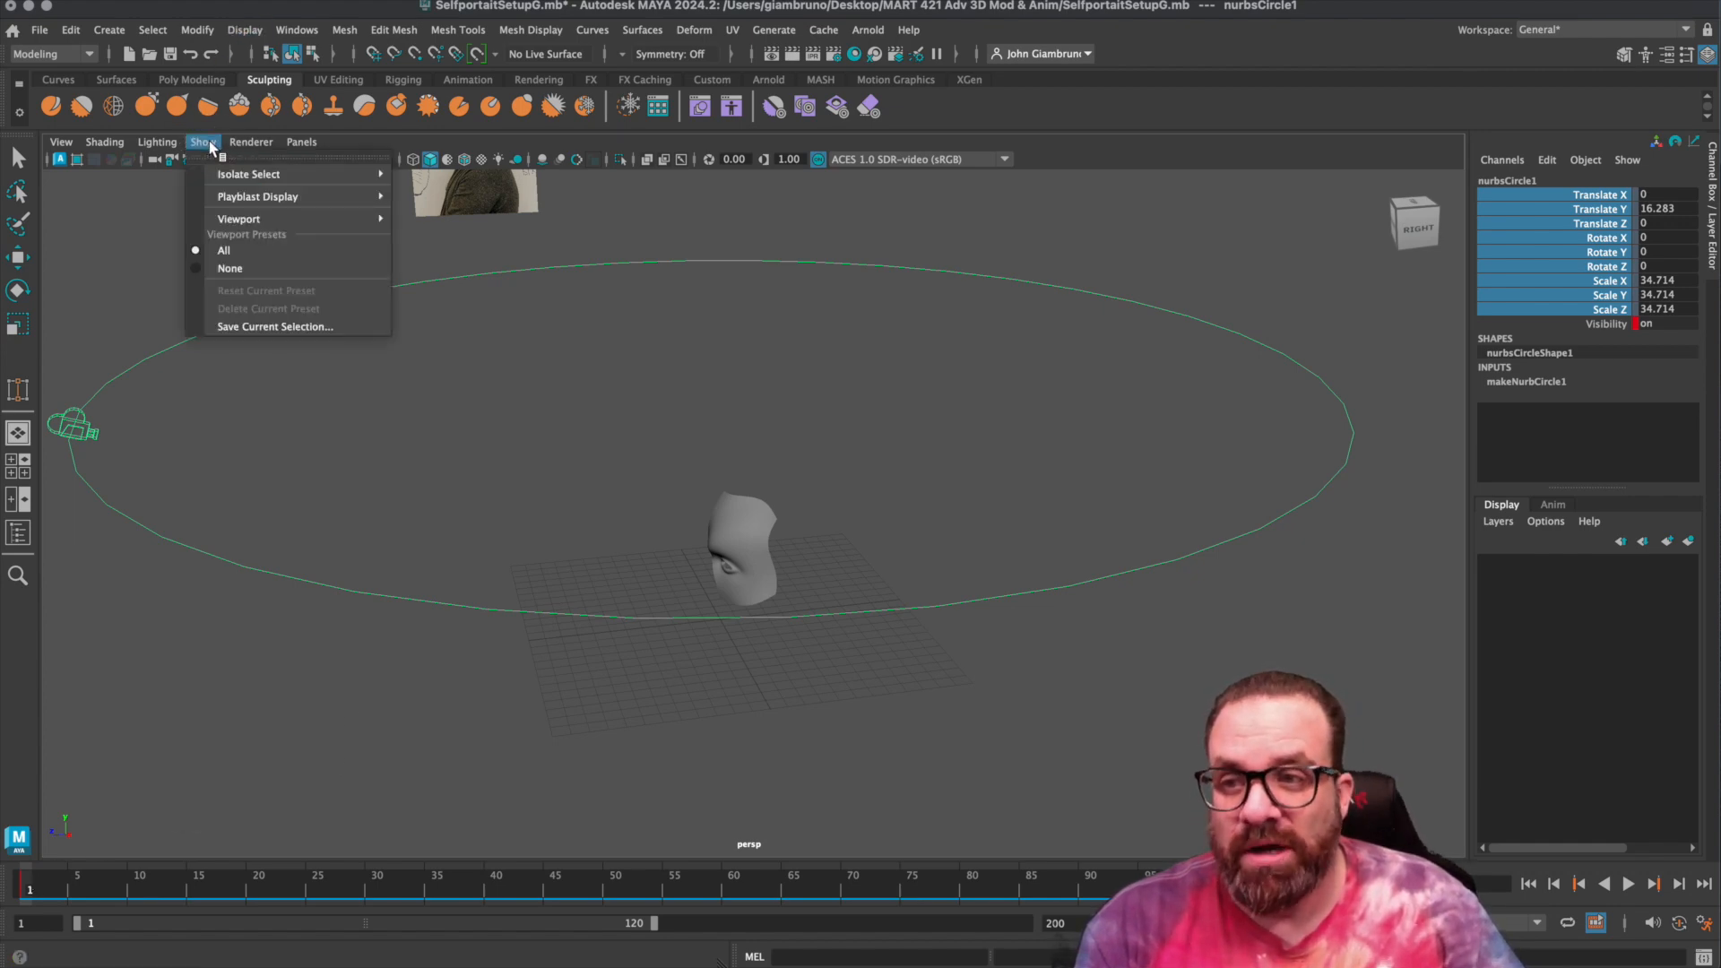
{"action": "mouse_move", "coordinate": [305, 218]}
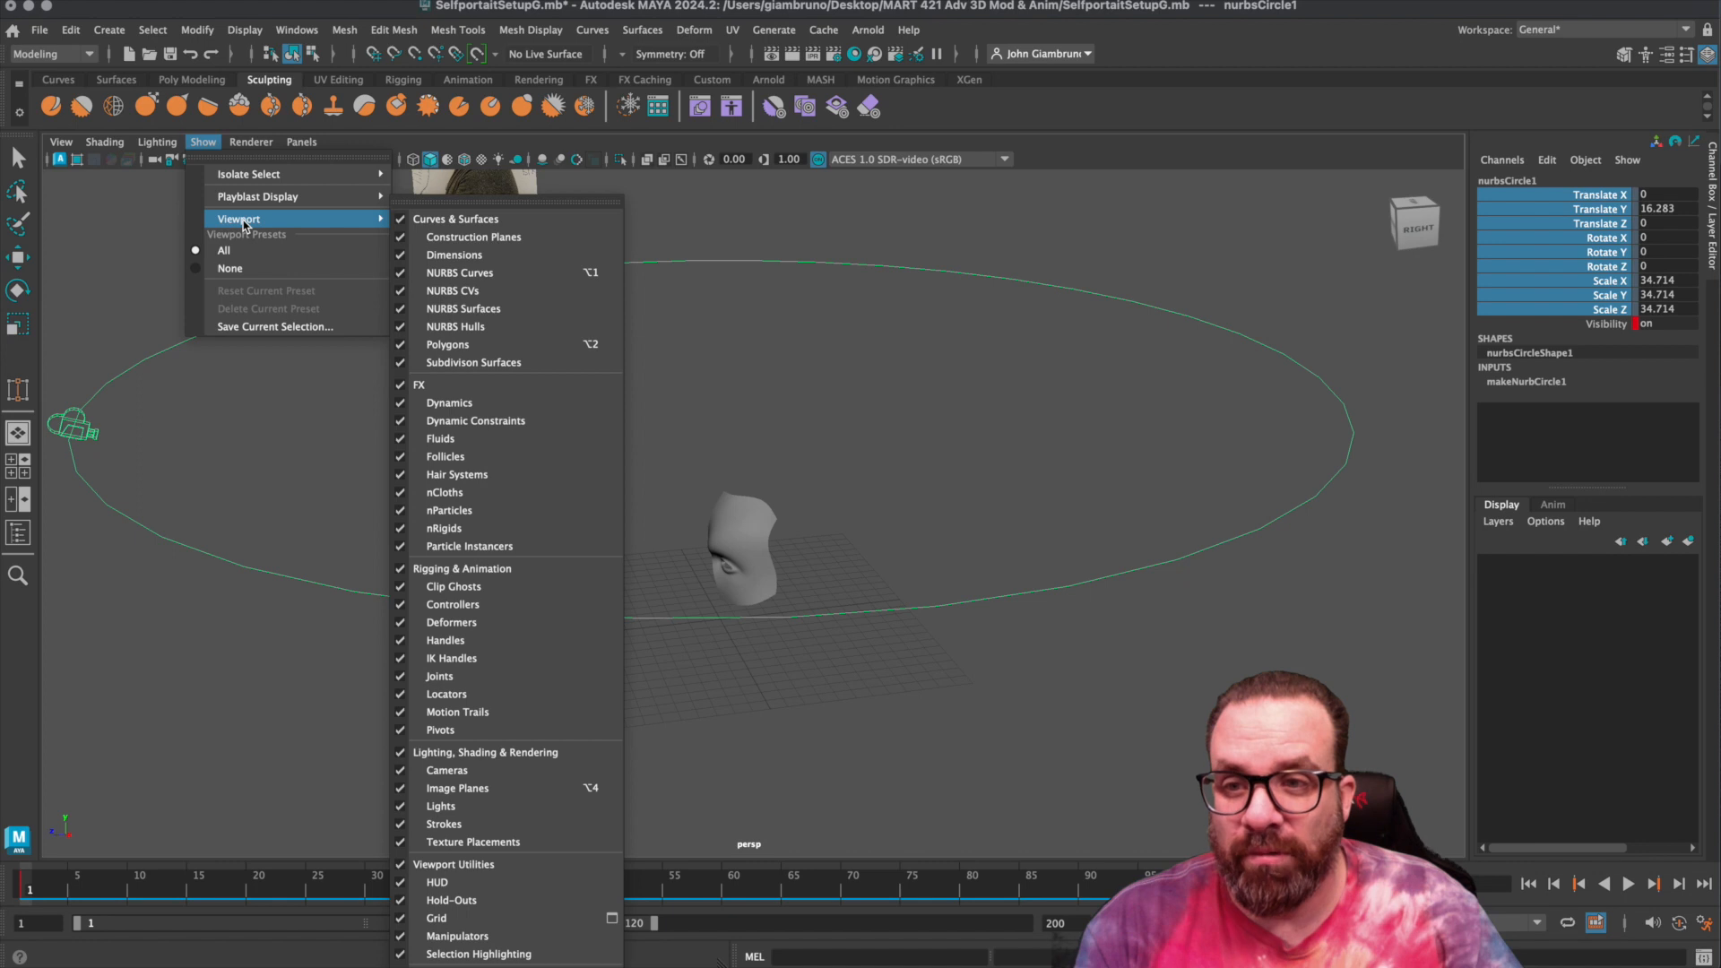
{"action": "left_click", "coordinate": [438, 273]}
{"action": "left_click", "coordinate": [202, 142]}
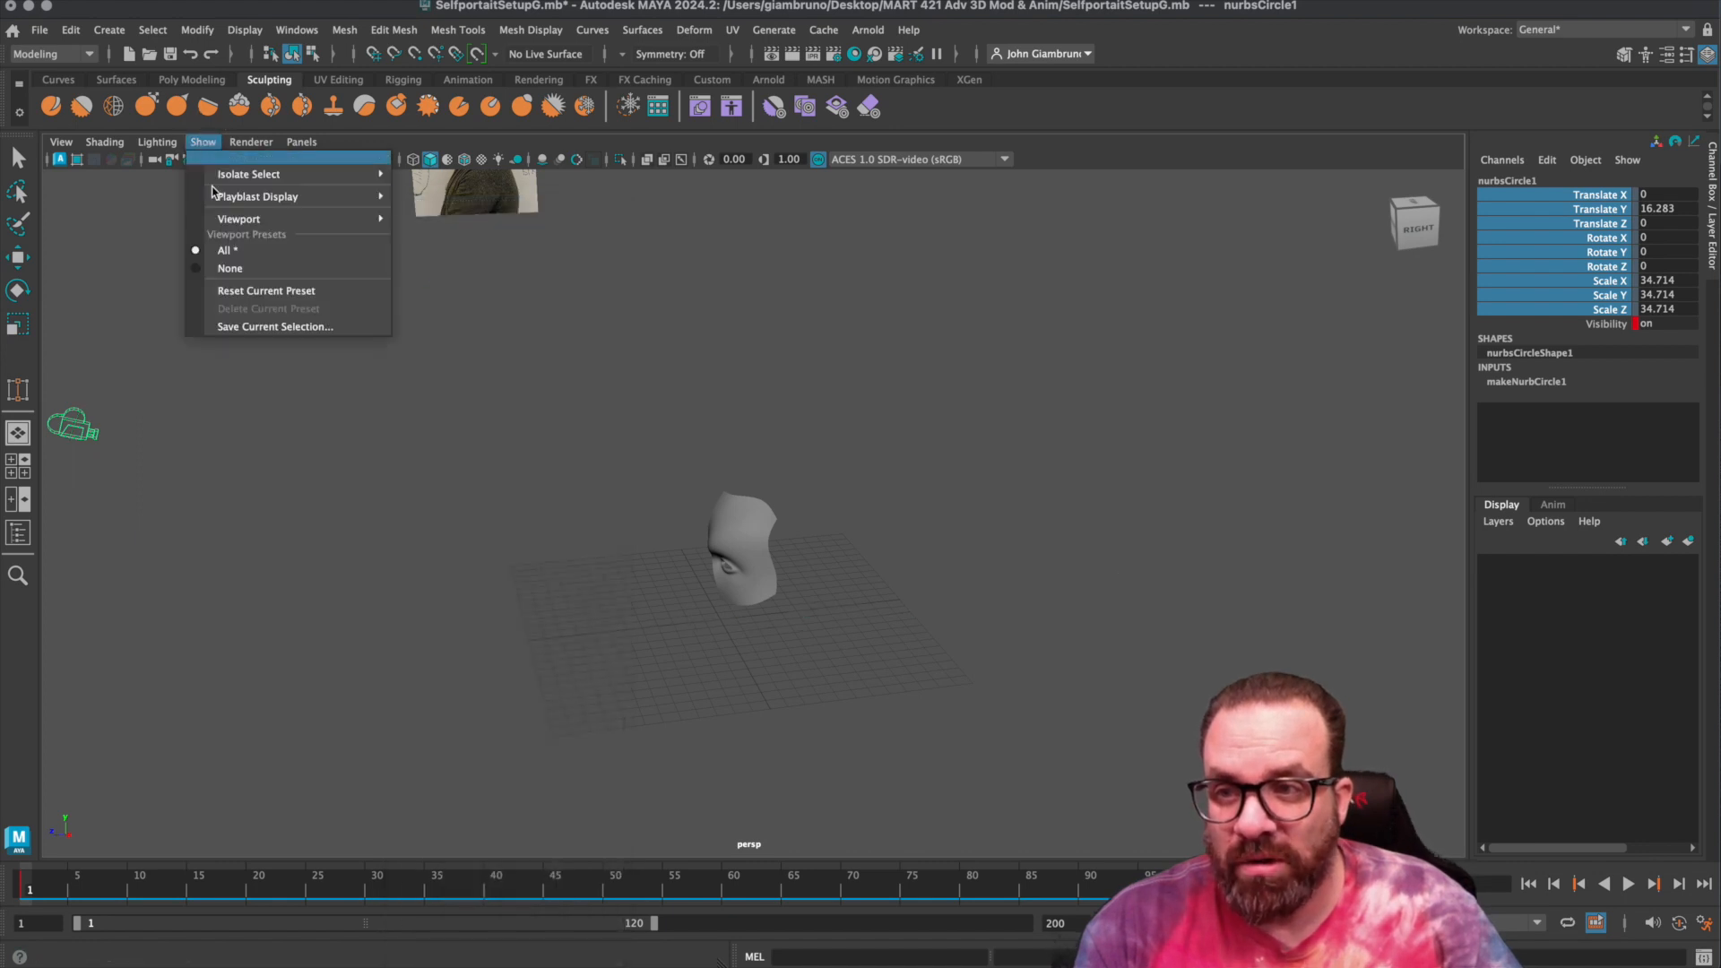
{"action": "mouse_move", "coordinate": [223, 225]}
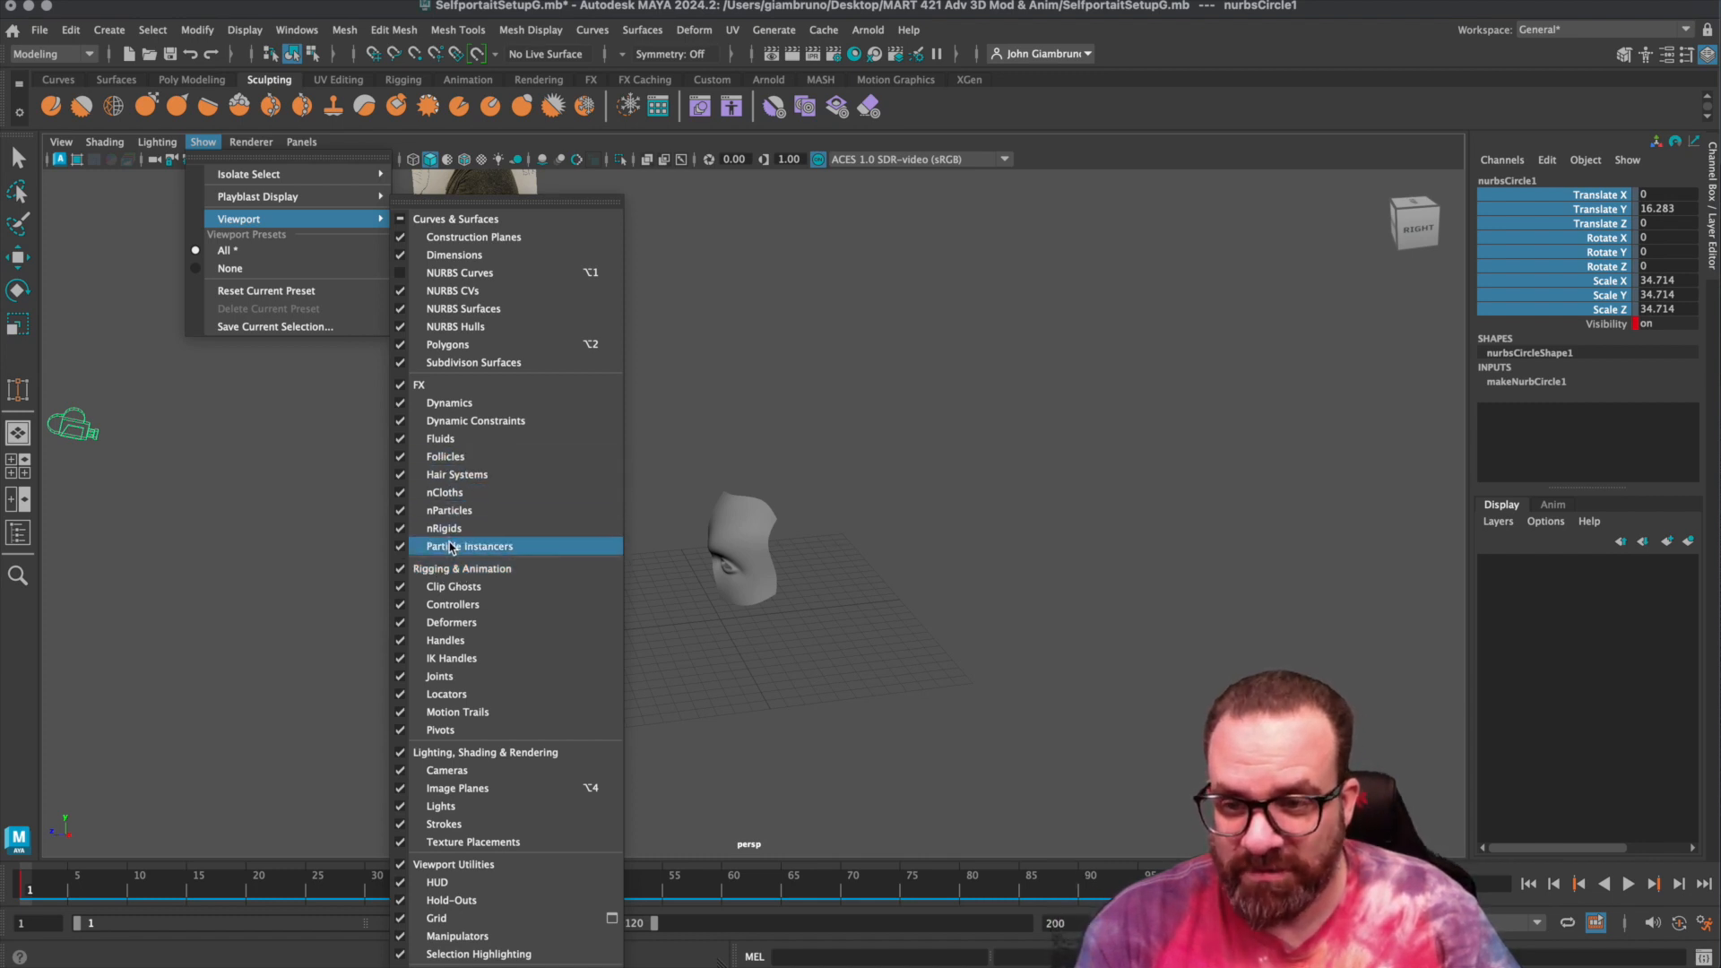
{"action": "left_click", "coordinate": [478, 773]}
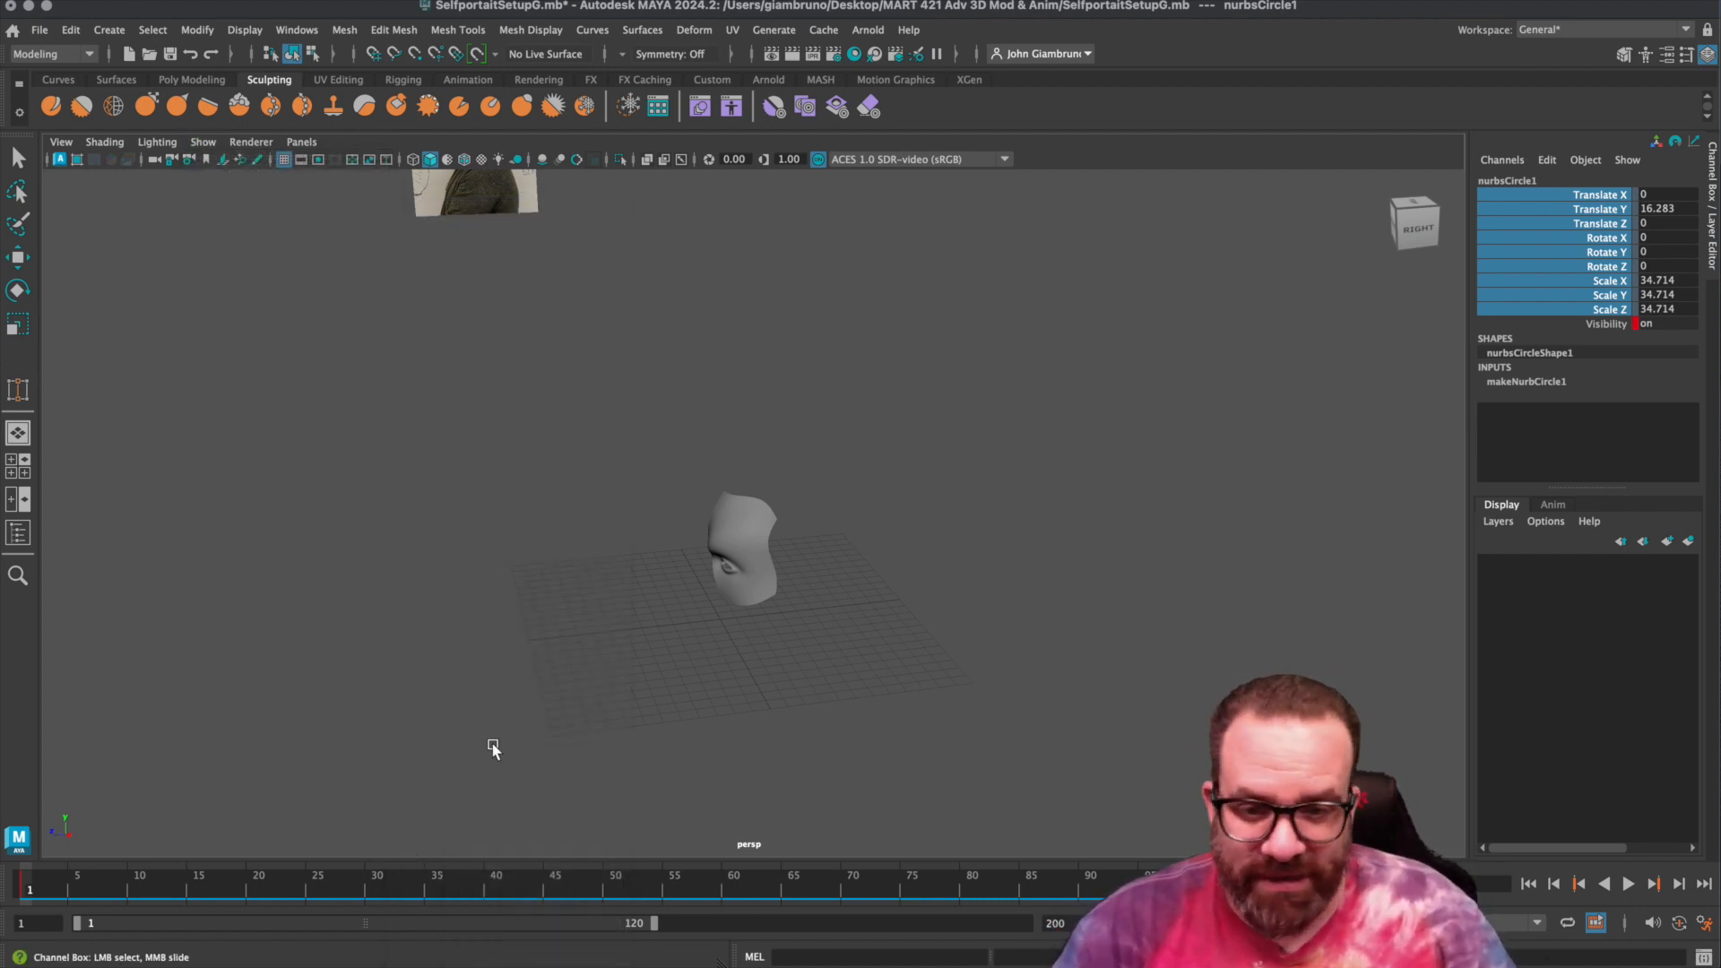
Look at the face mesh through camera1 and switch the viewport back to the persp camera.
{"action": "left_click", "coordinate": [301, 141]}
{"action": "mouse_move", "coordinate": [377, 160]}
{"action": "left_click", "coordinate": [513, 160]}
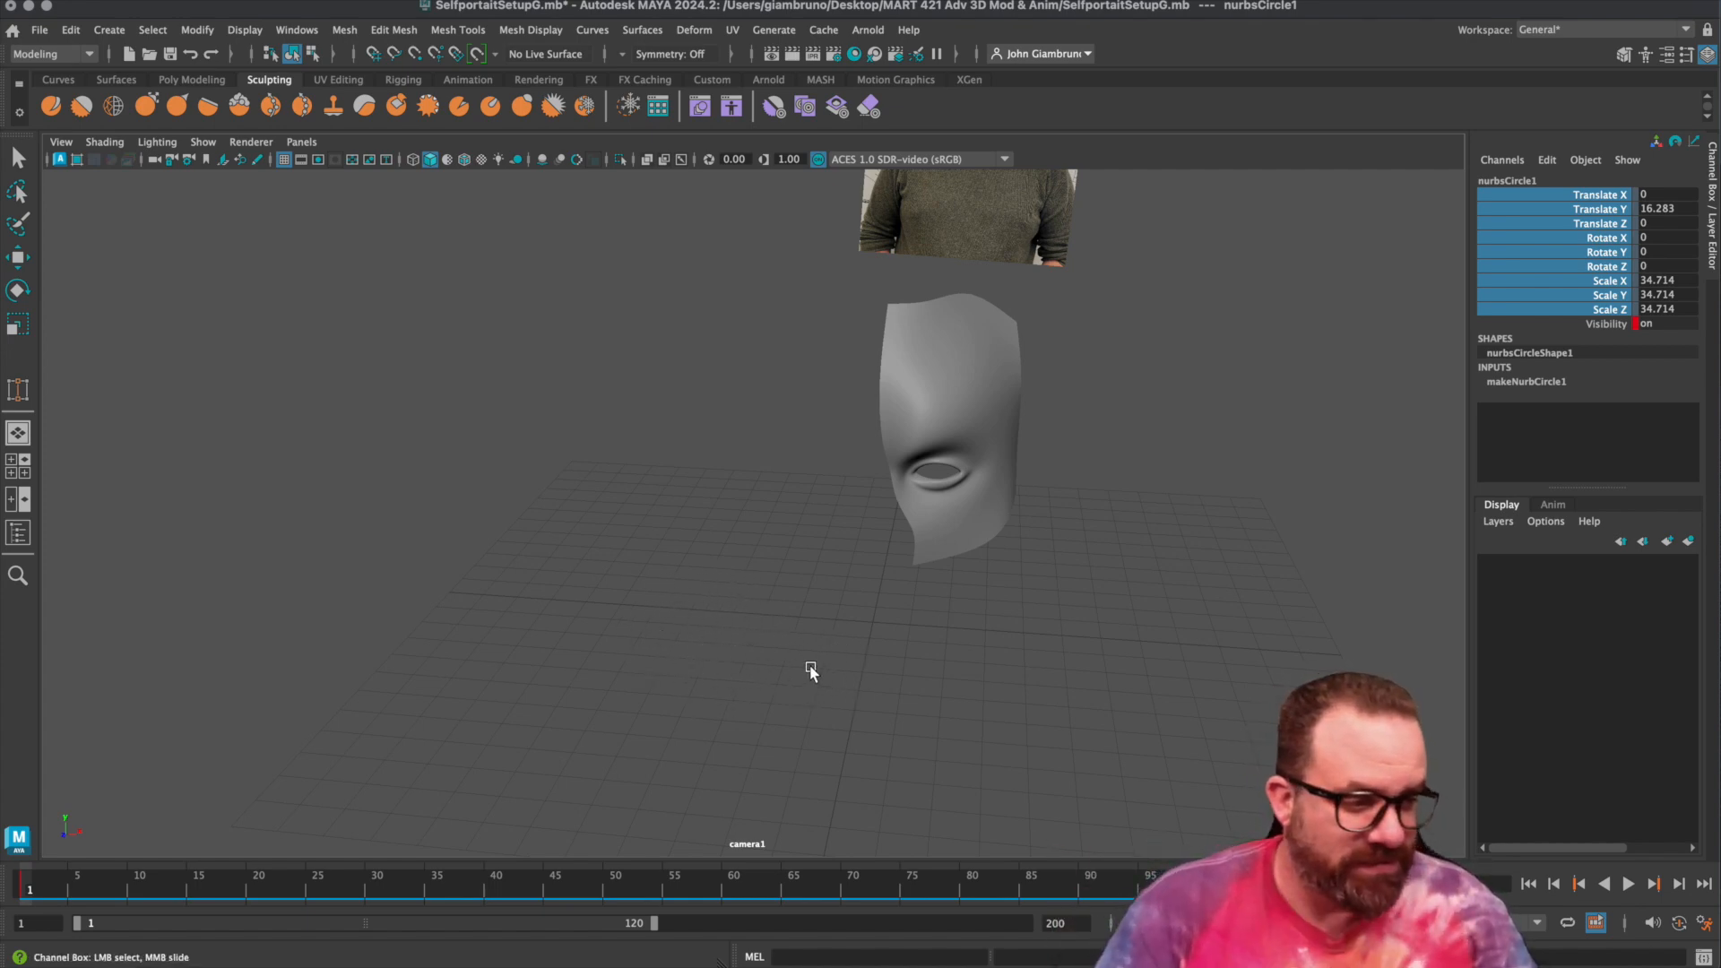
{"action": "left_click", "coordinate": [301, 141]}
{"action": "mouse_move", "coordinate": [370, 161]}
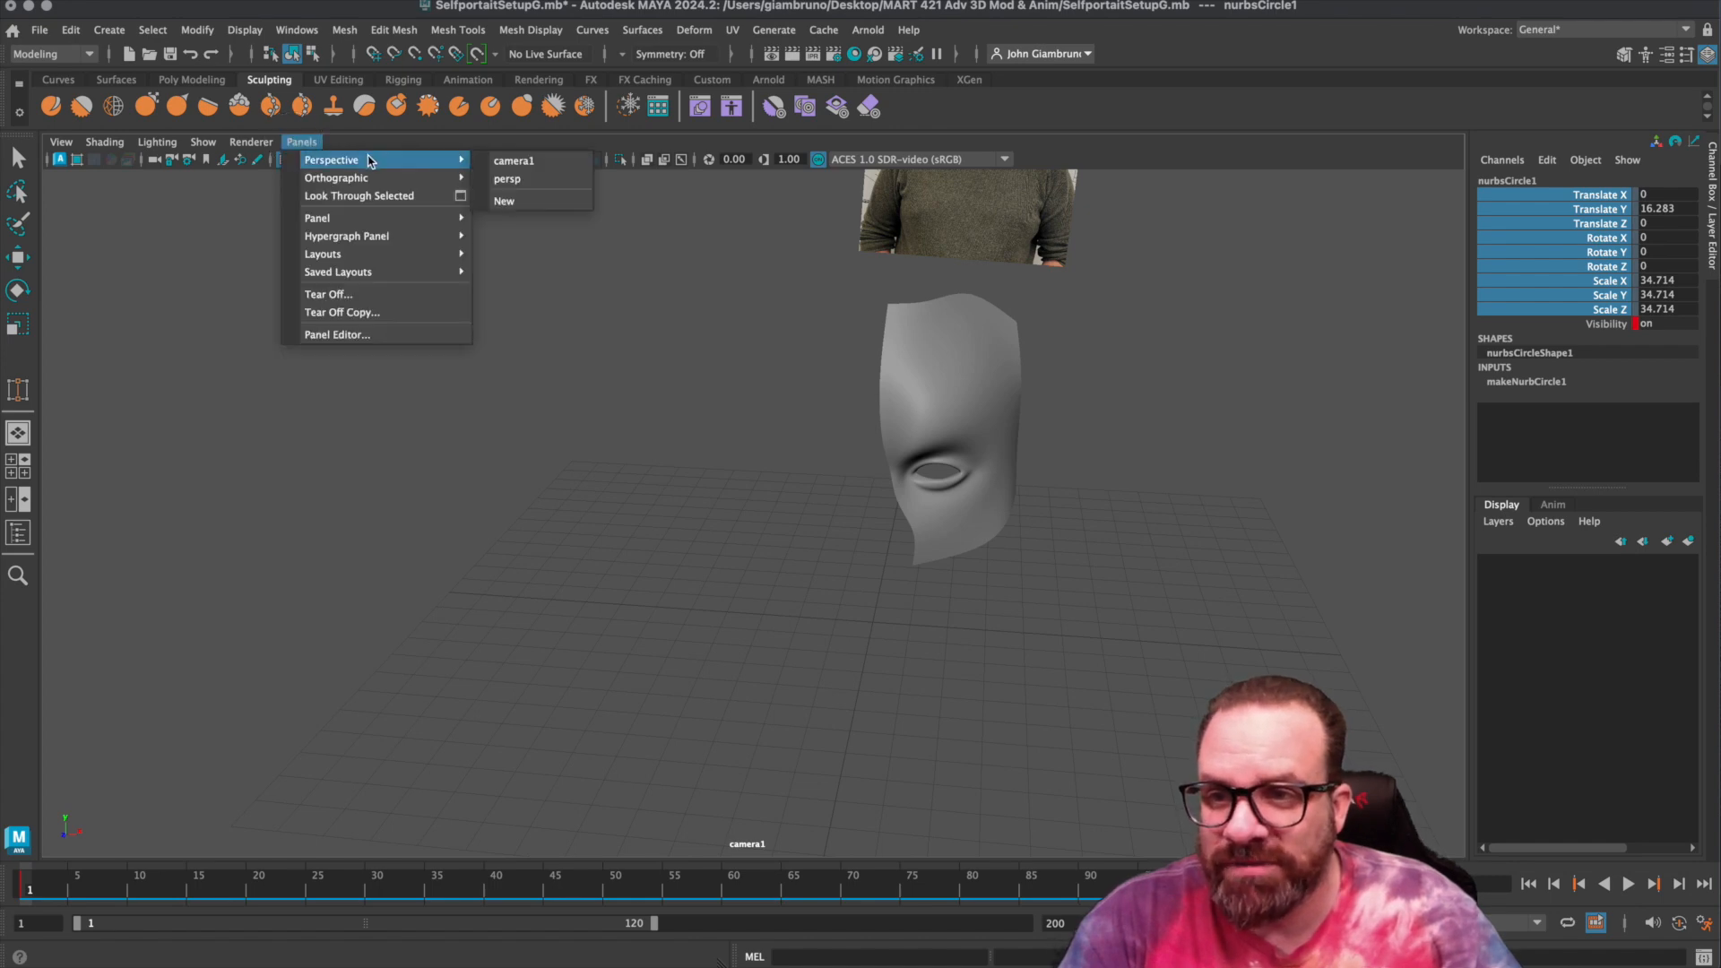
{"action": "left_click", "coordinate": [537, 189]}
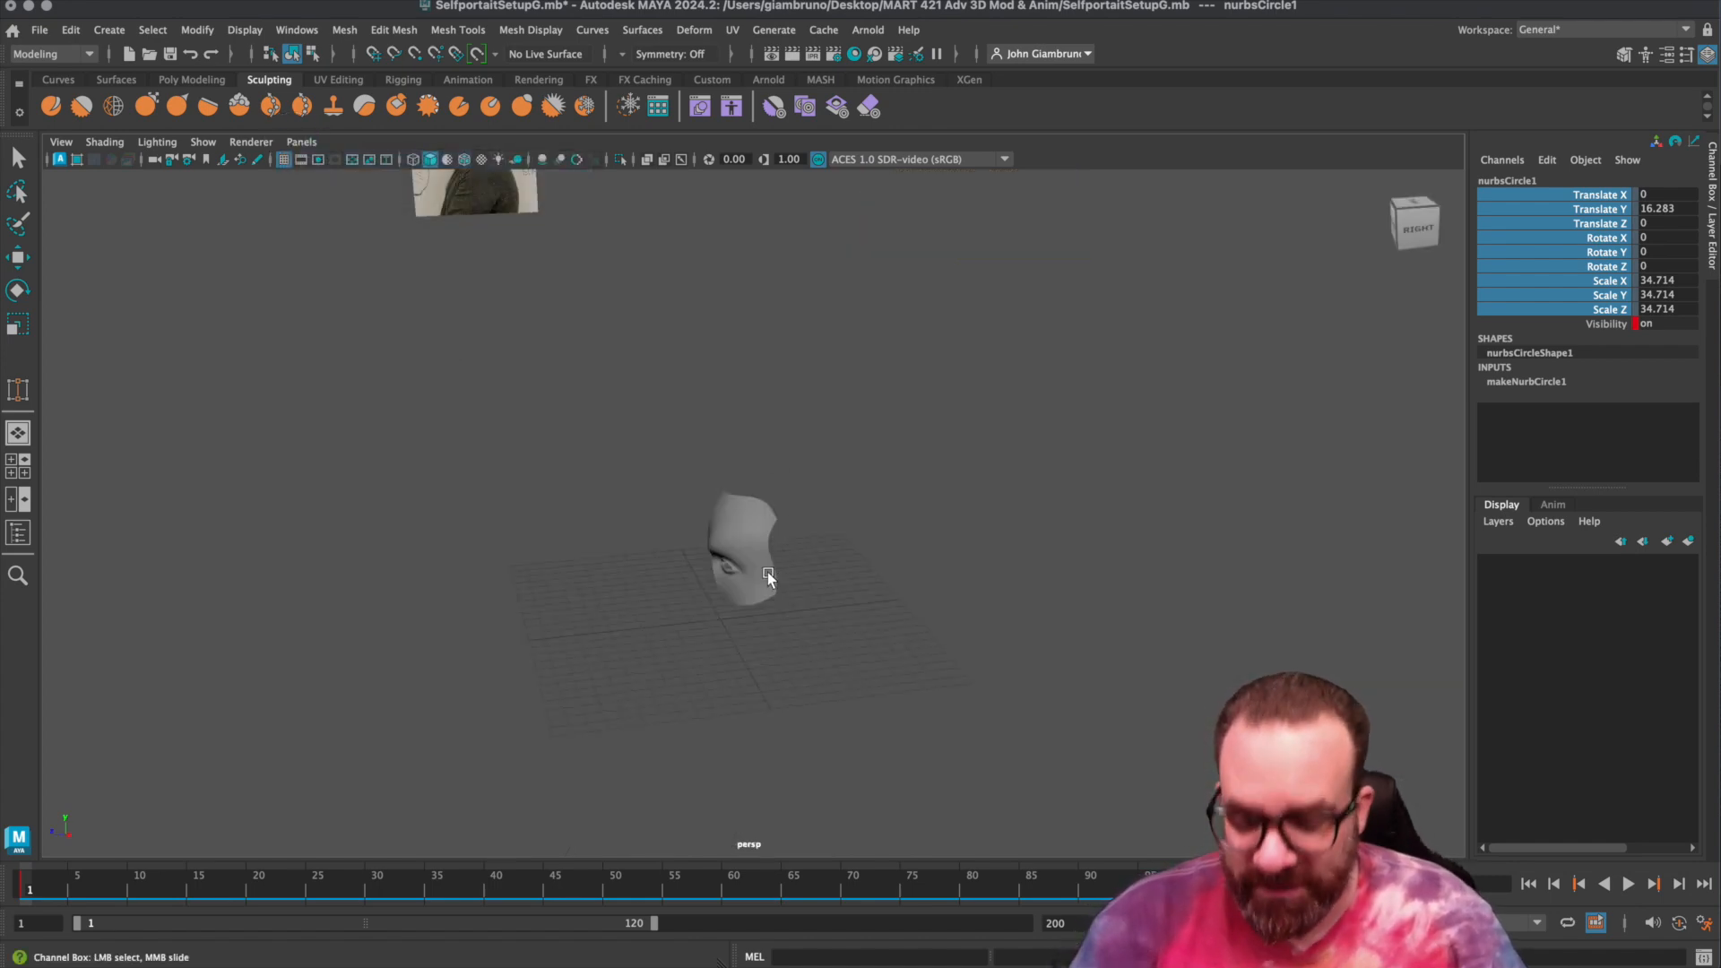
Inspect the face mesh beside the front reference image, consult the lesson plan slide in the browser and return to Maya.
{"action": "left_click_drag", "start_coordinate": [769, 592], "coordinate": [818, 630], "text": "alt"}
{"action": "left_click", "coordinate": [798, 568]}
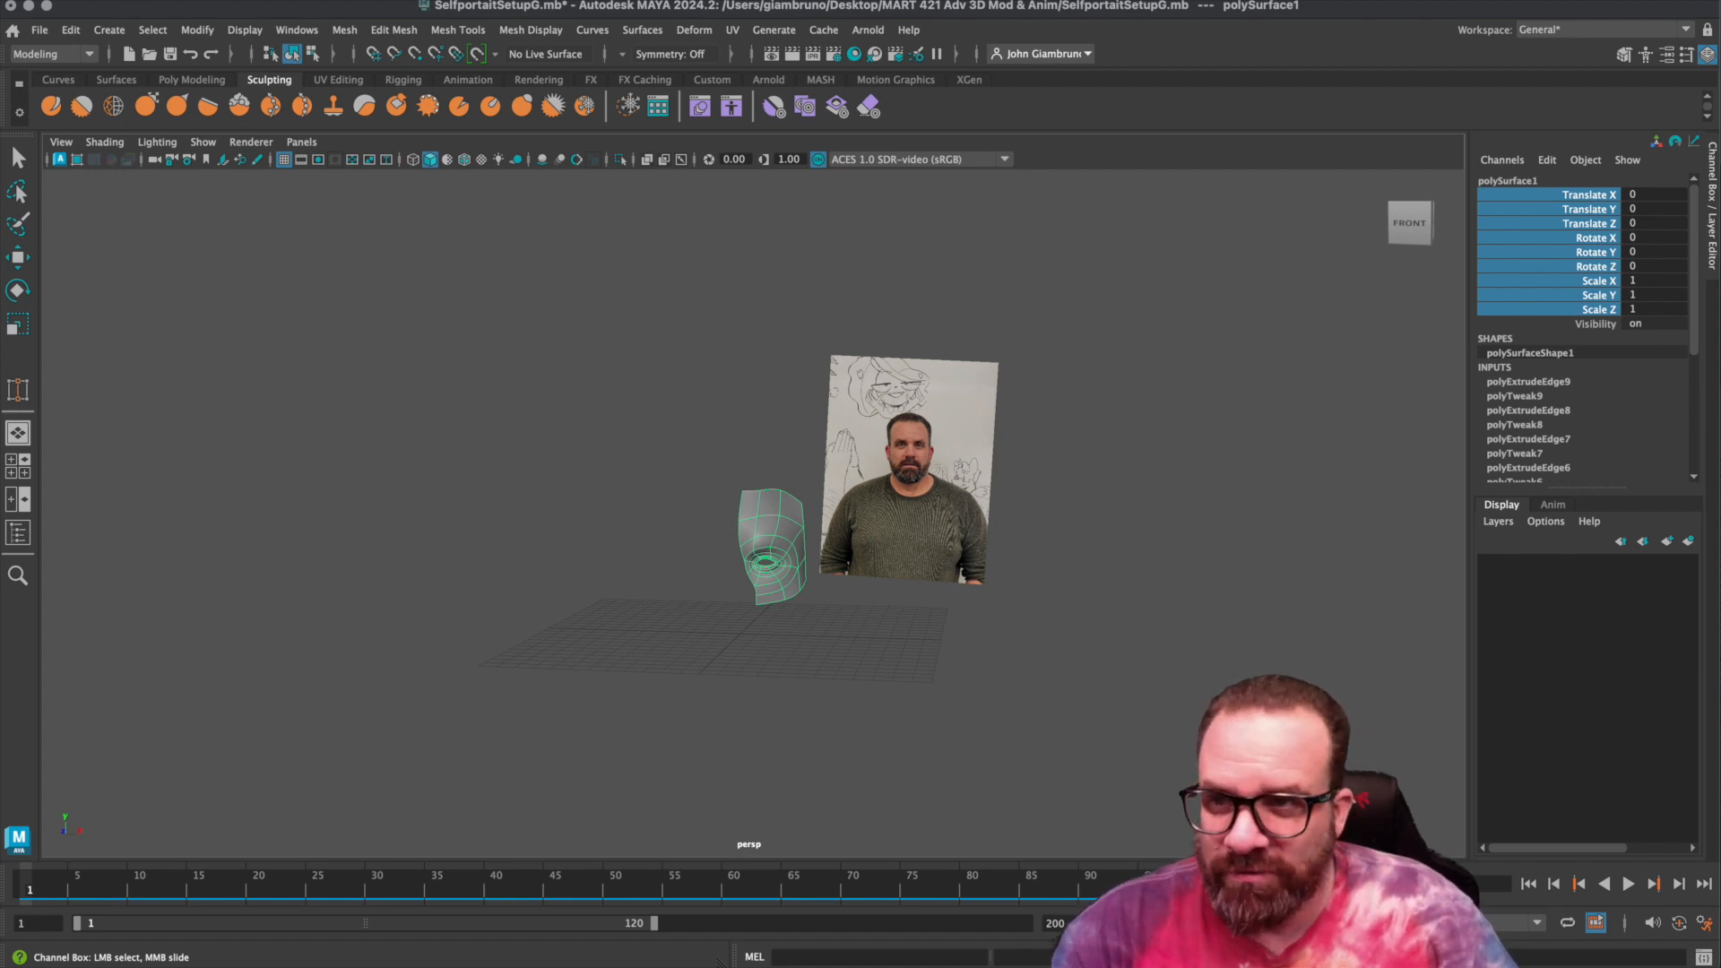
{"action": "key", "text": "super+Tab"}
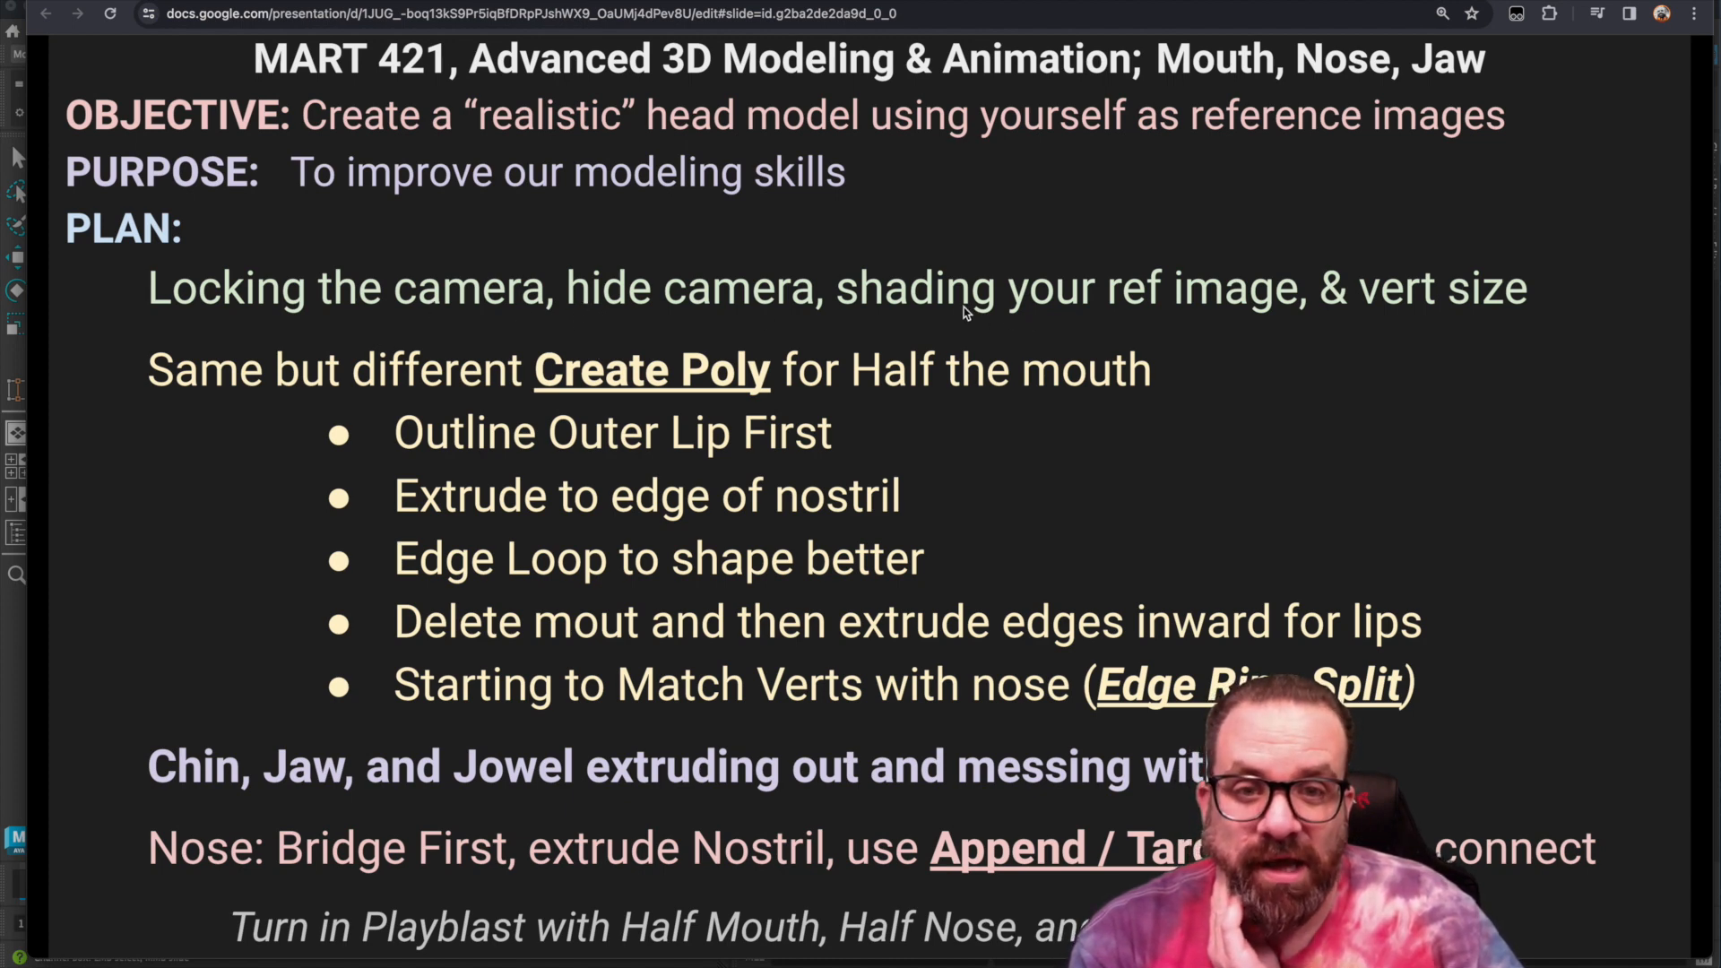
{"action": "left_click", "coordinate": [16, 726]}
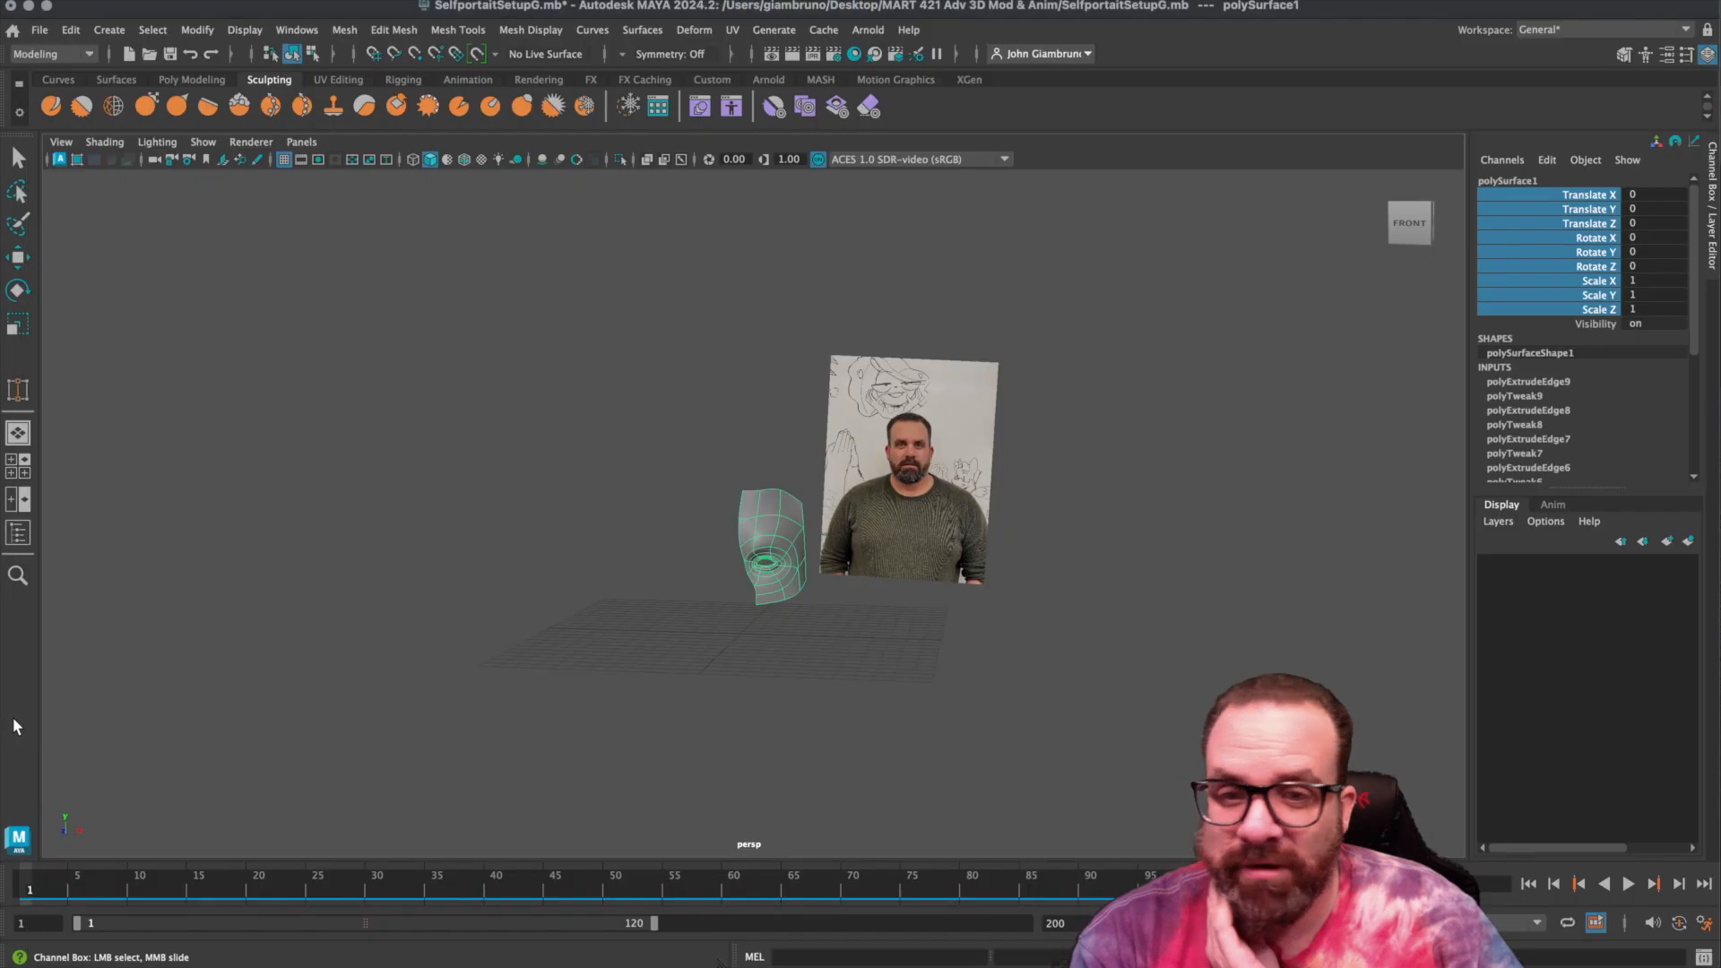
Darken the front reference image plane by lowering its Color Gain in the Attribute Editor, working in the four-view layout.
{"action": "left_click_drag", "start_coordinate": [819, 338], "coordinate": [1039, 415]}
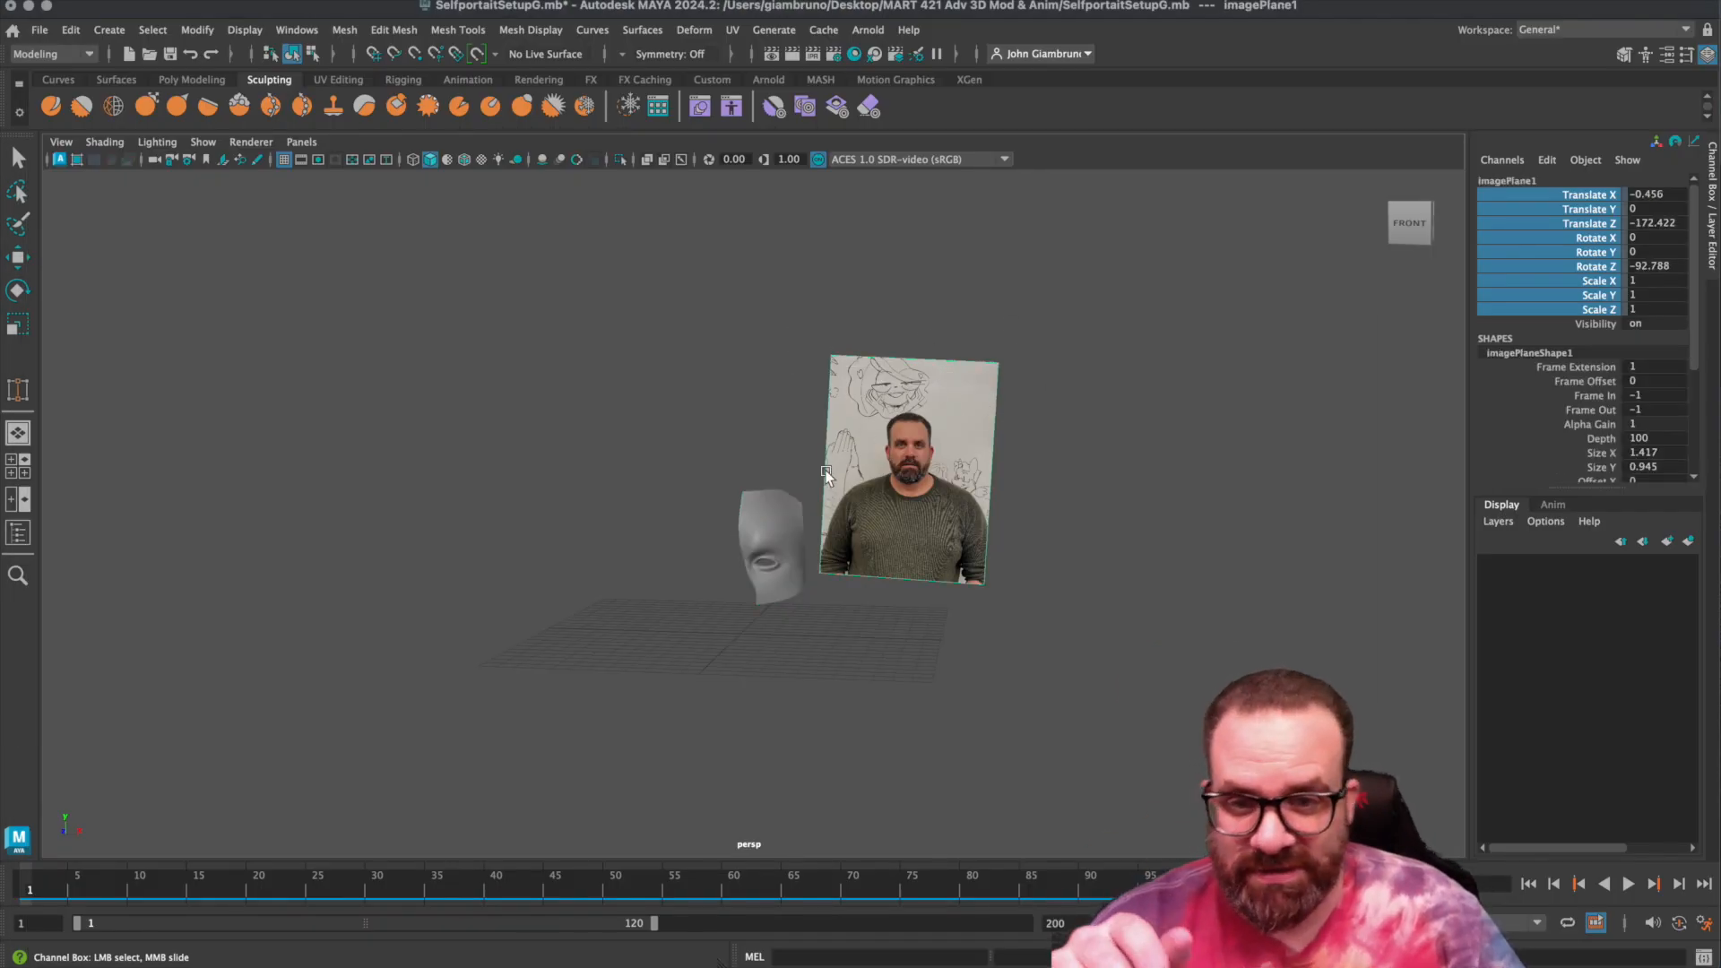
{"action": "key", "text": "space"}
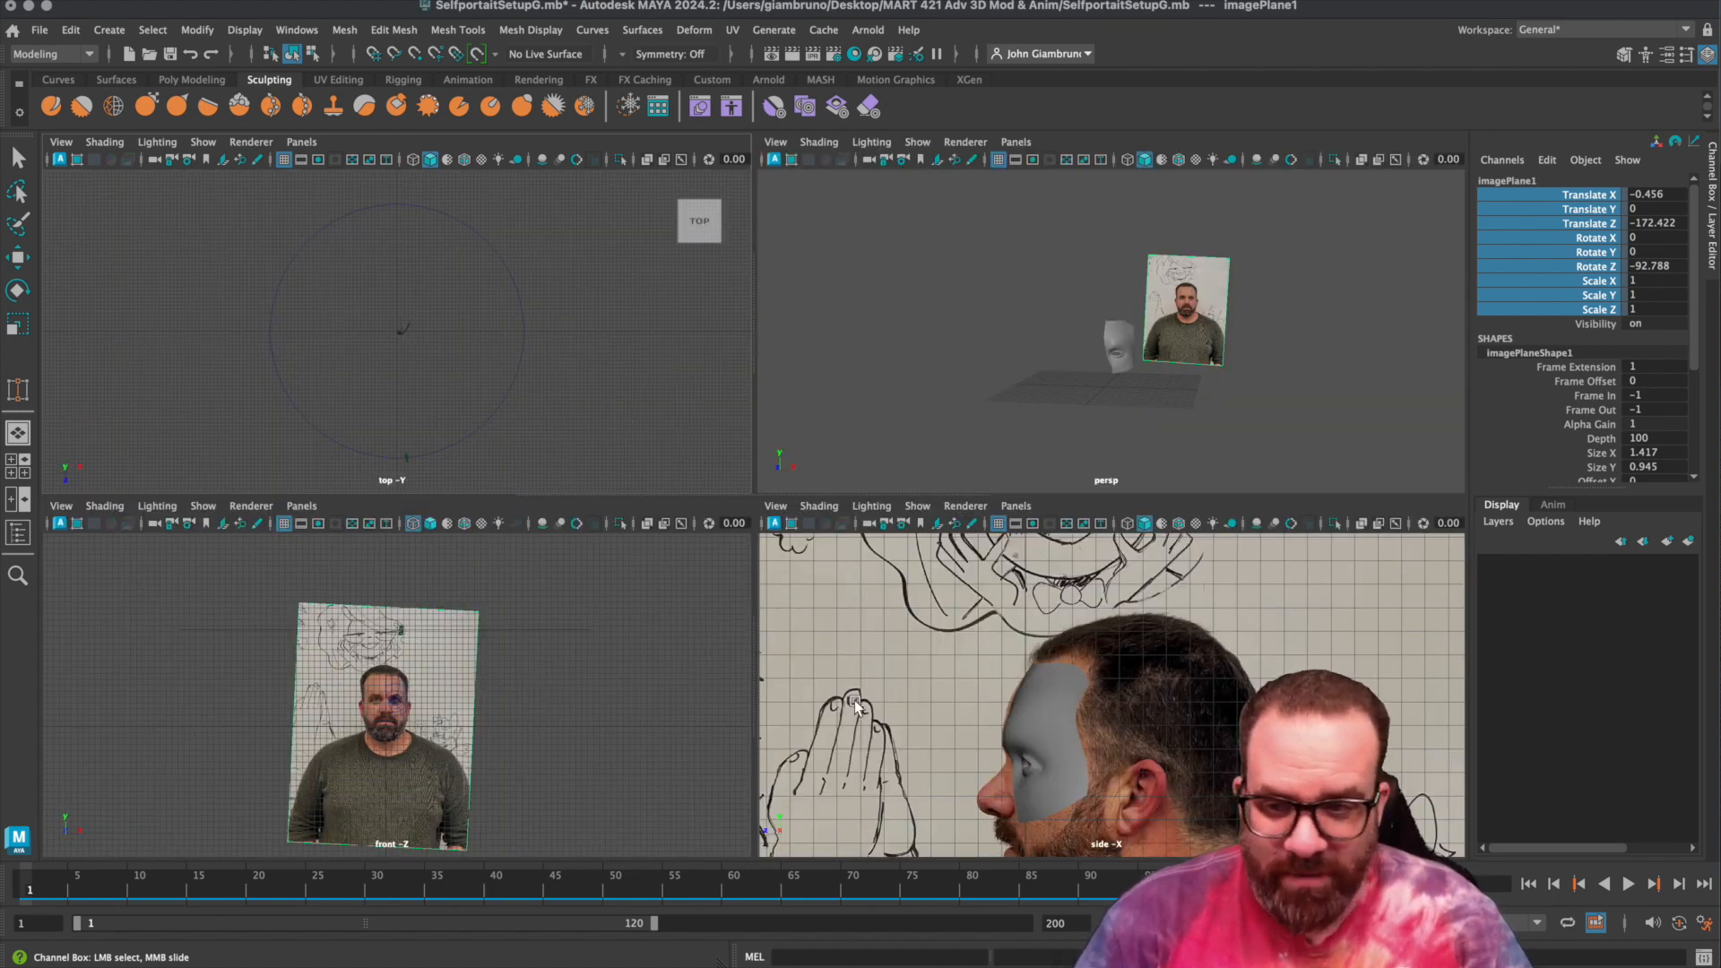
{"action": "scroll", "coordinate": [885, 644], "scroll_direction": "down", "scroll_amount": 5}
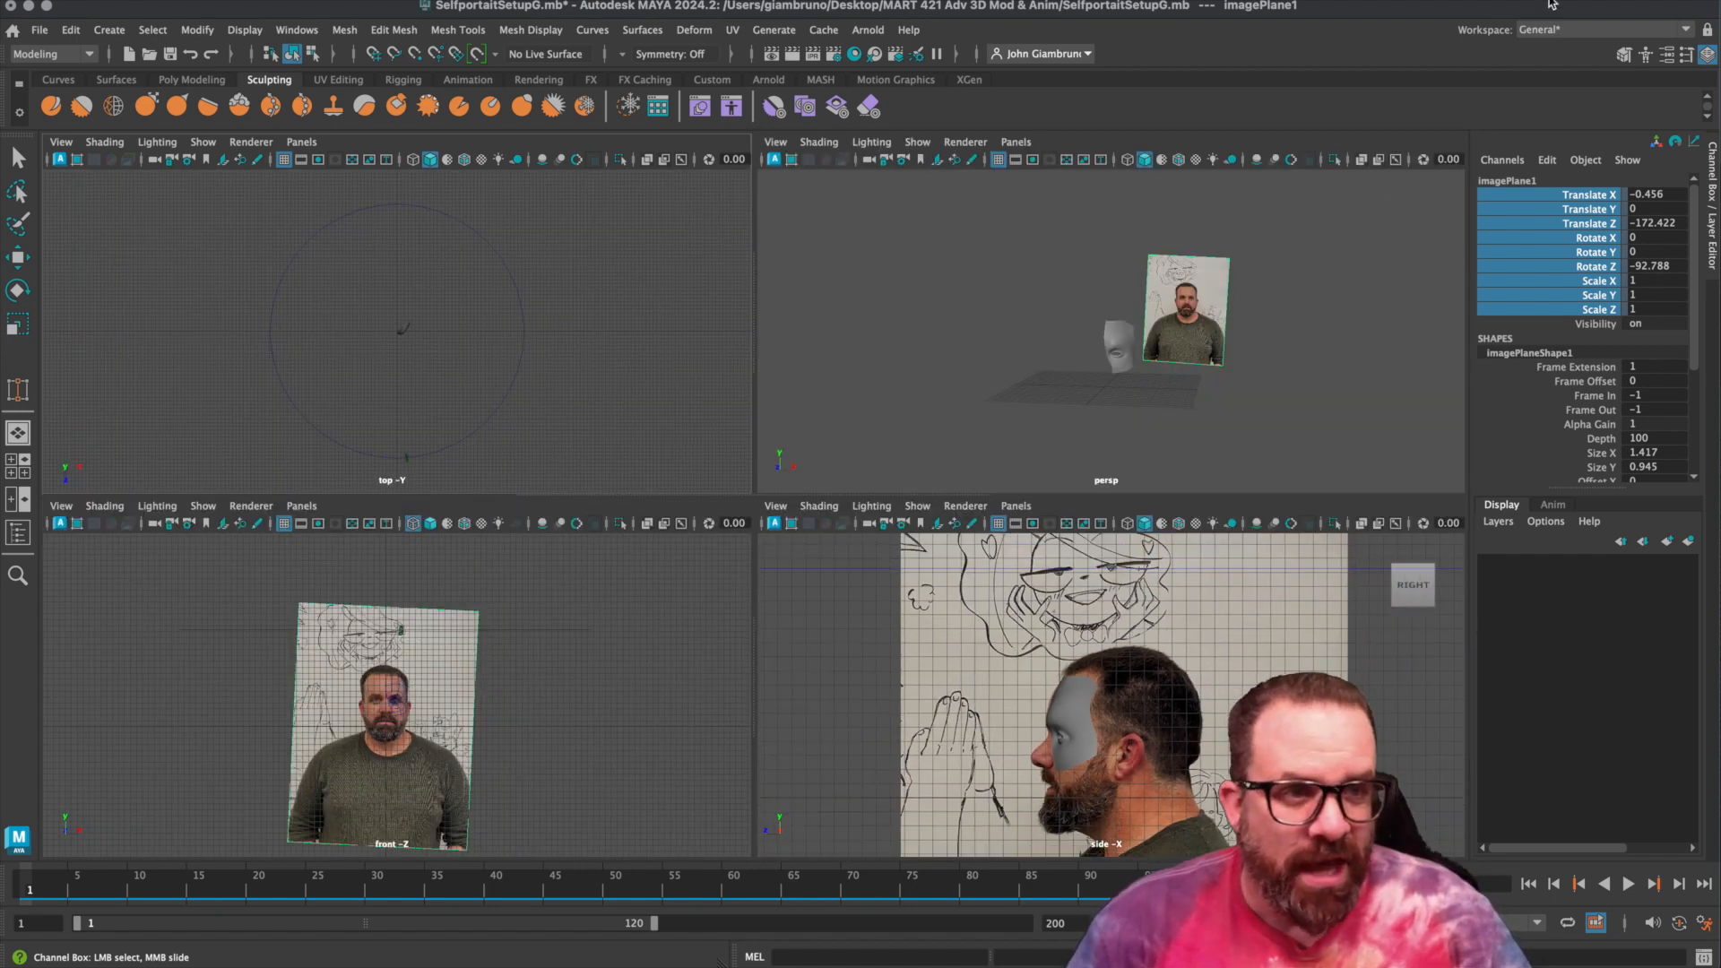
{"action": "left_click", "coordinate": [1645, 56]}
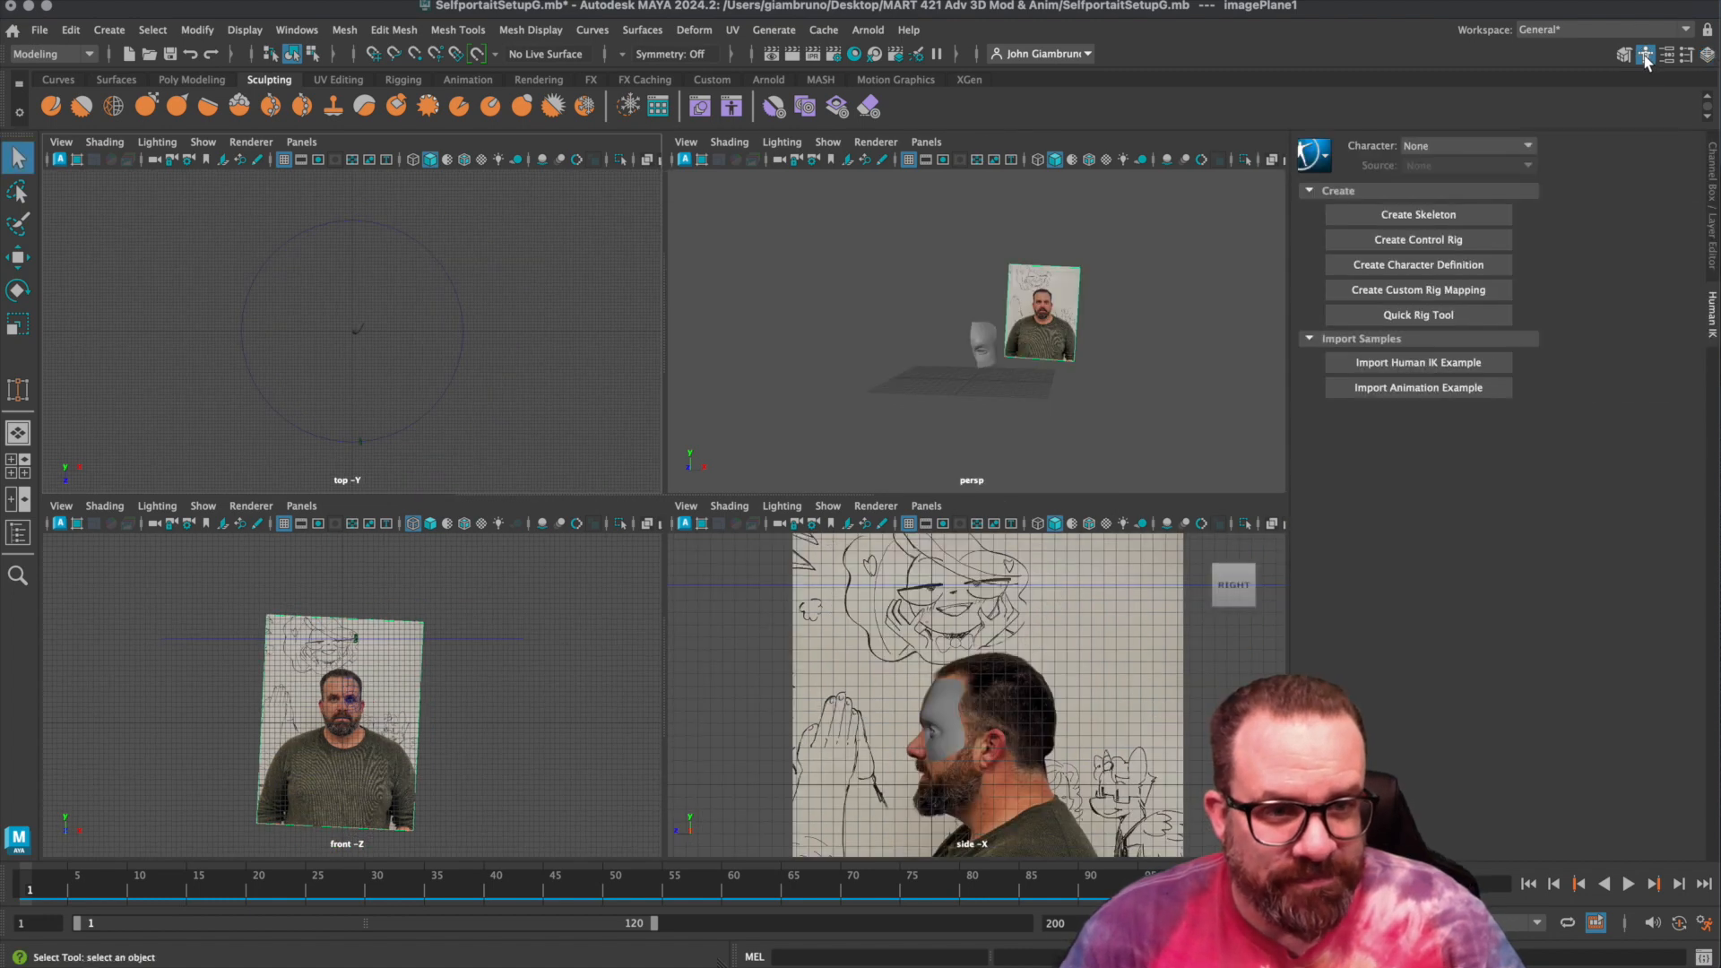
{"action": "left_click", "coordinate": [1667, 55]}
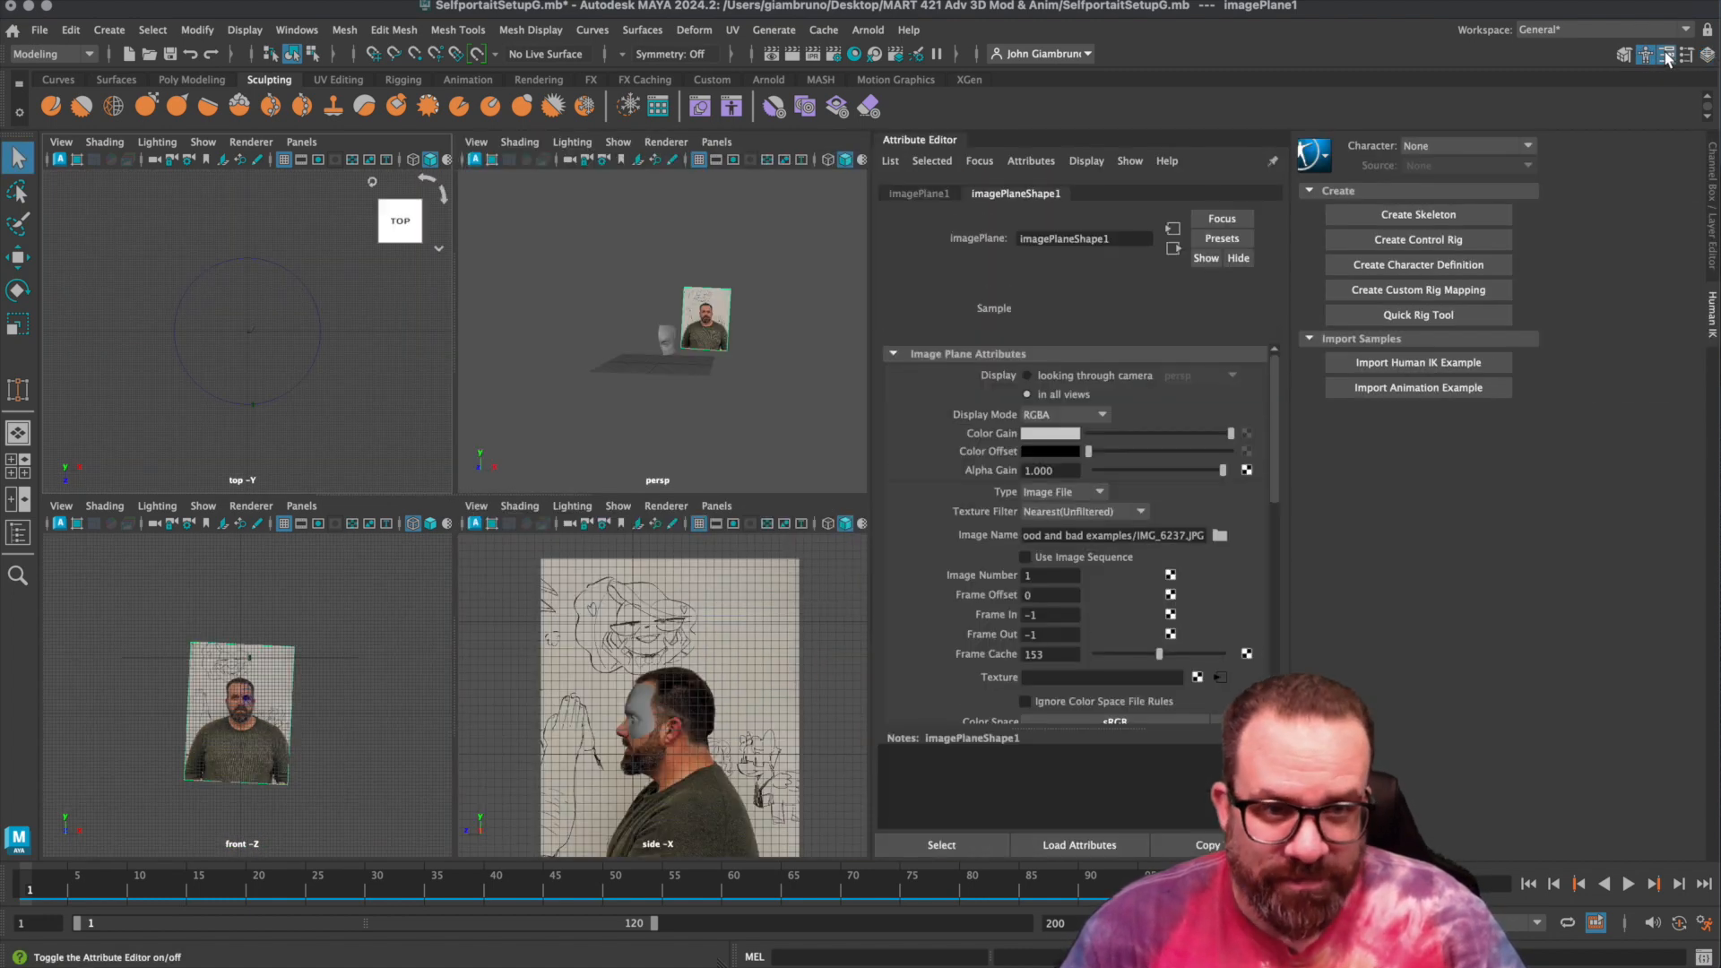
{"action": "left_click", "coordinate": [1645, 56]}
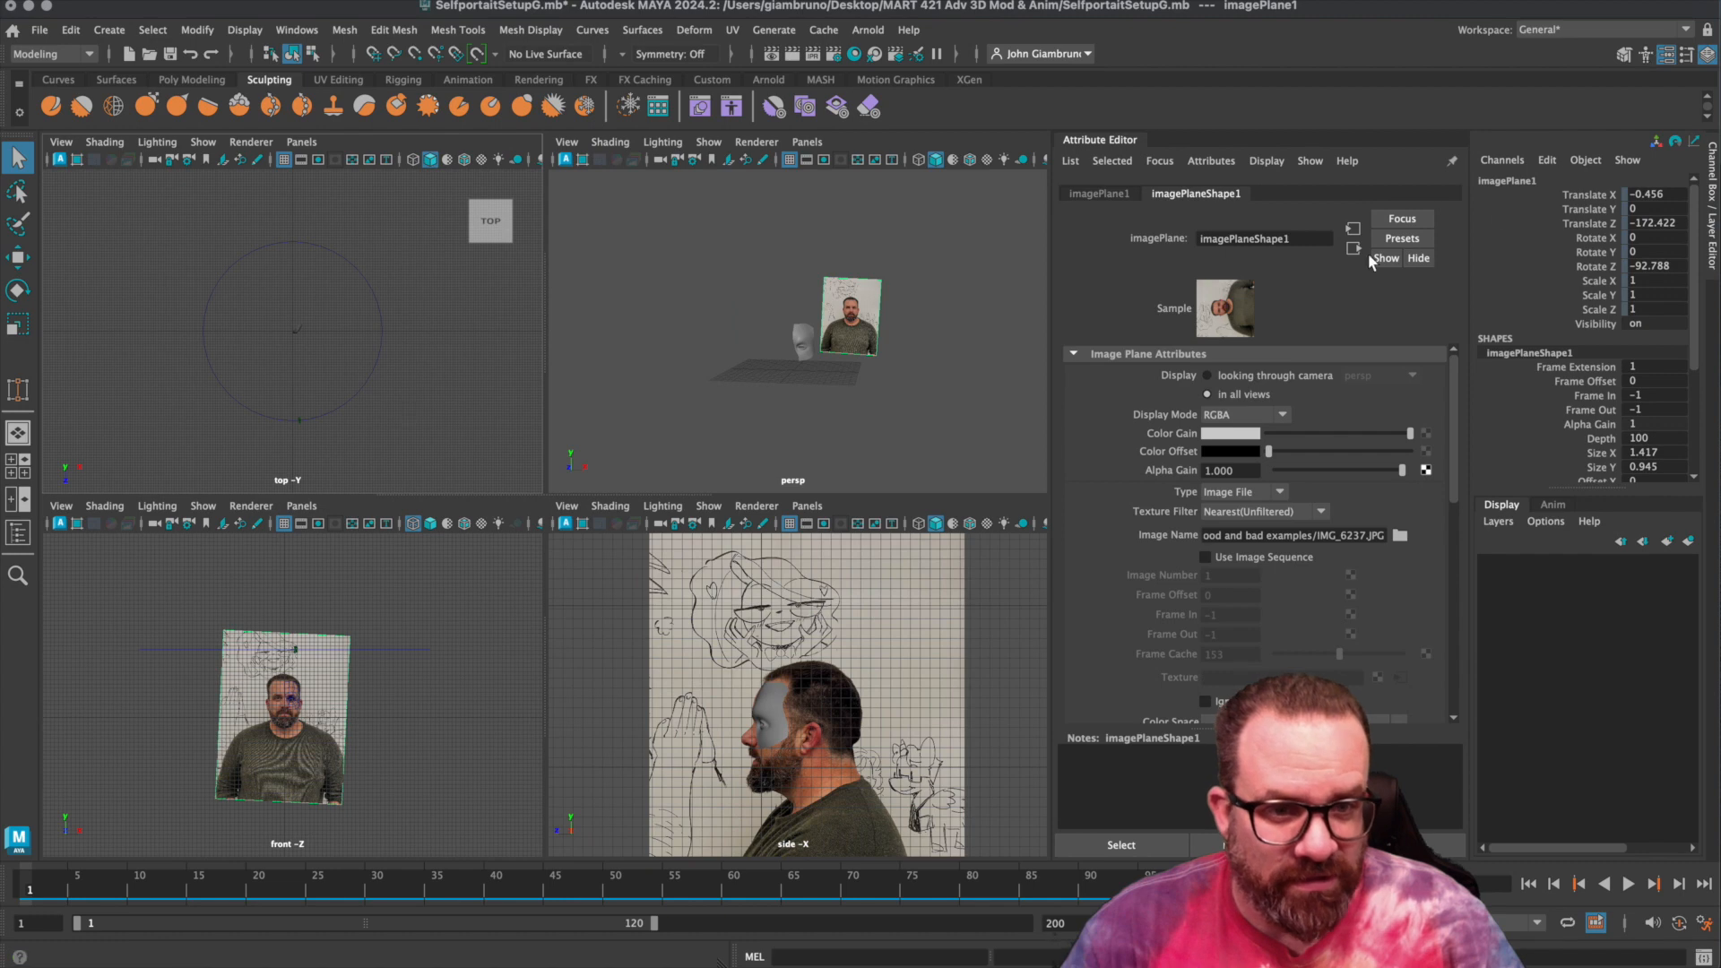
{"action": "mouse_move", "coordinate": [1348, 432]}
{"action": "left_mouse_down"}
{"action": "mouse_move", "coordinate": [1333, 432]}
{"action": "mouse_move", "coordinate": [1454, 441]}
{"action": "mouse_move", "coordinate": [1364, 442]}
{"action": "mouse_move", "coordinate": [1381, 435]}
{"action": "left_mouse_up"}
Lower the side reference image plane's Color Gain to darken it, and close the Attribute Editor and Channel Box.
{"action": "left_click", "coordinate": [626, 635]}
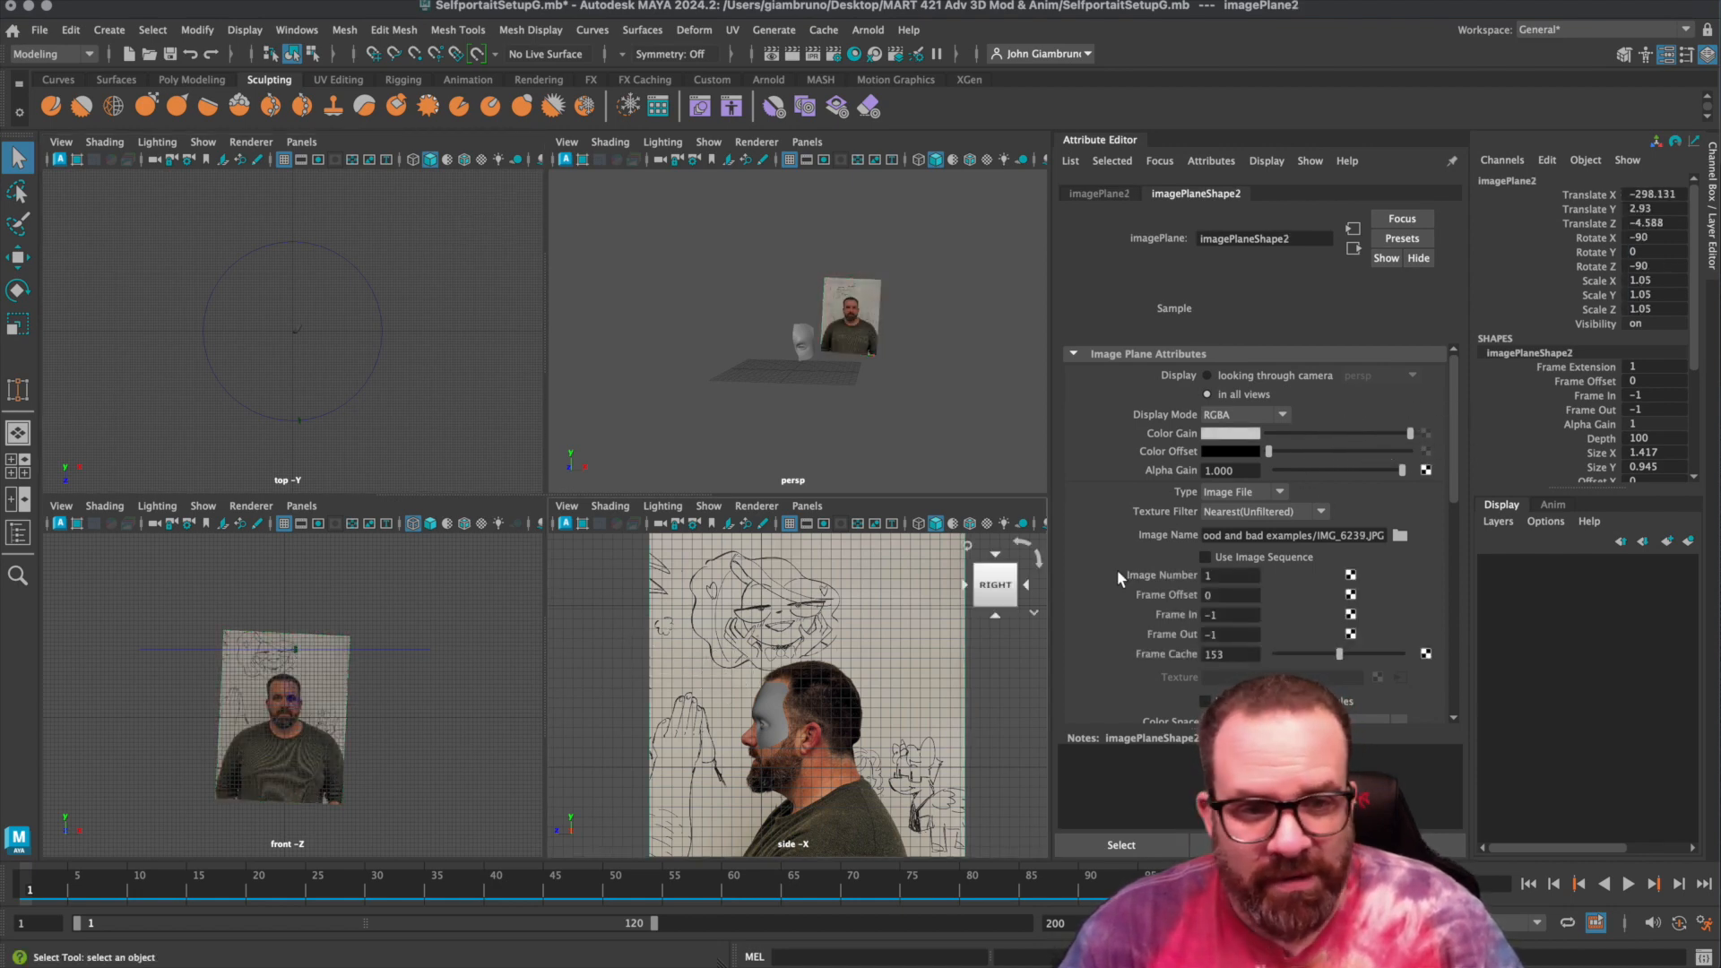
{"action": "left_click_drag", "start_coordinate": [1405, 436], "coordinate": [1373, 436]}
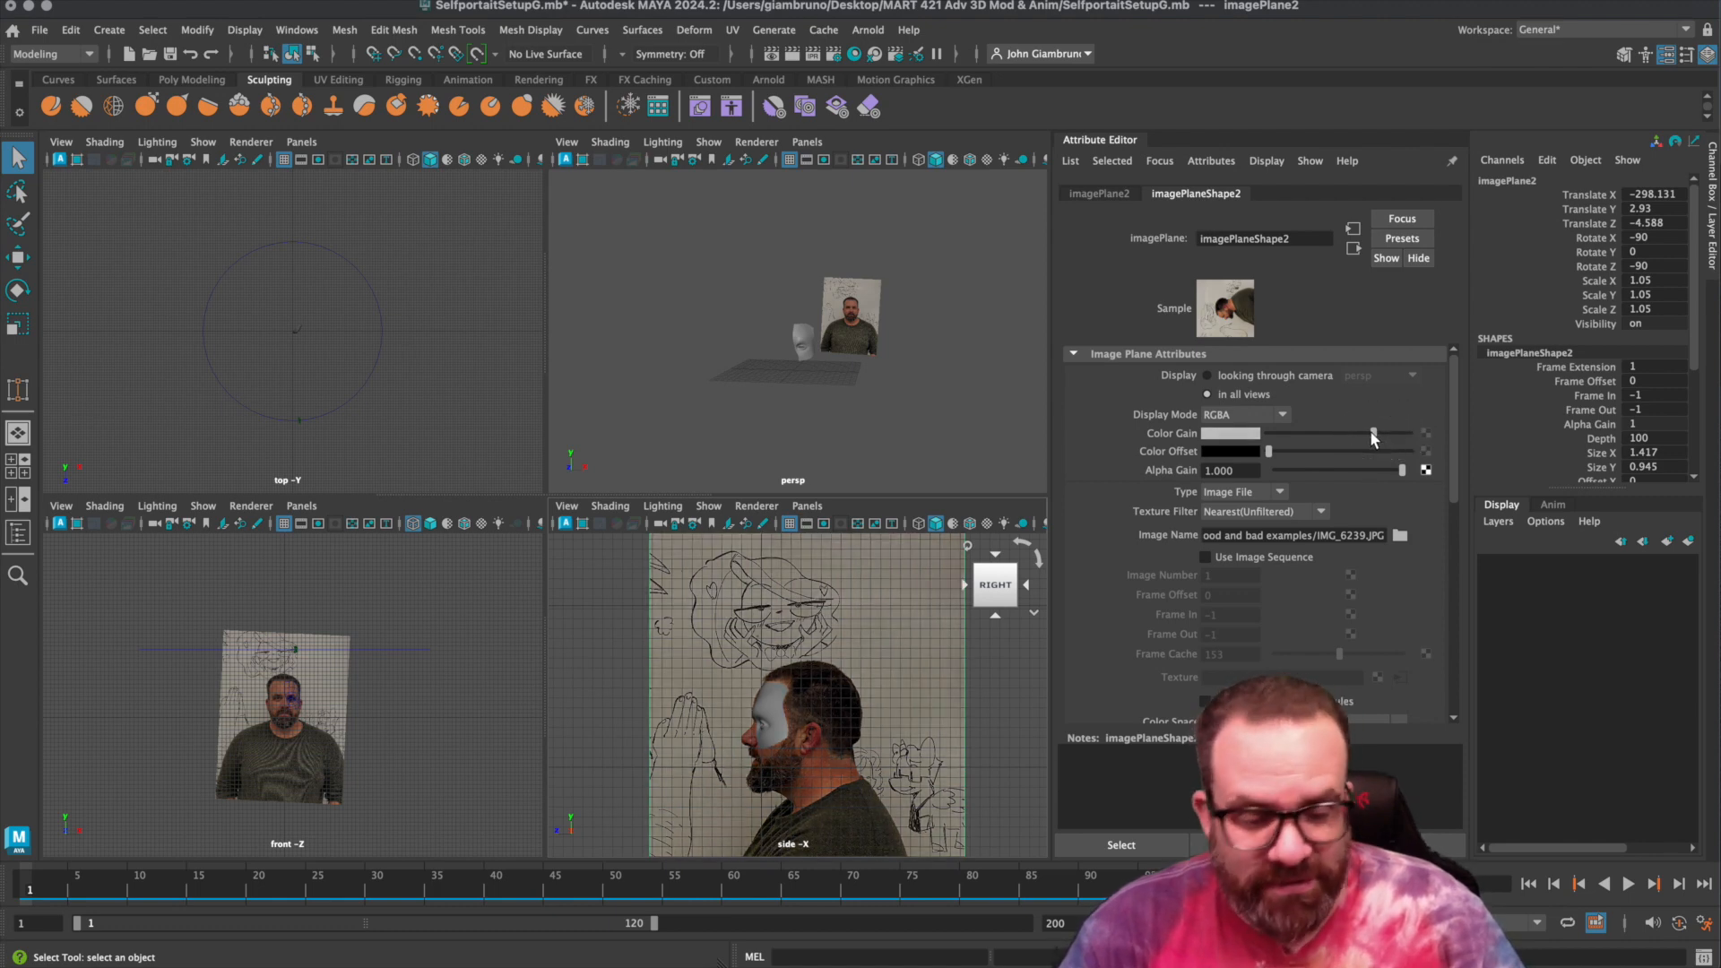
{"action": "left_click", "coordinate": [1667, 53]}
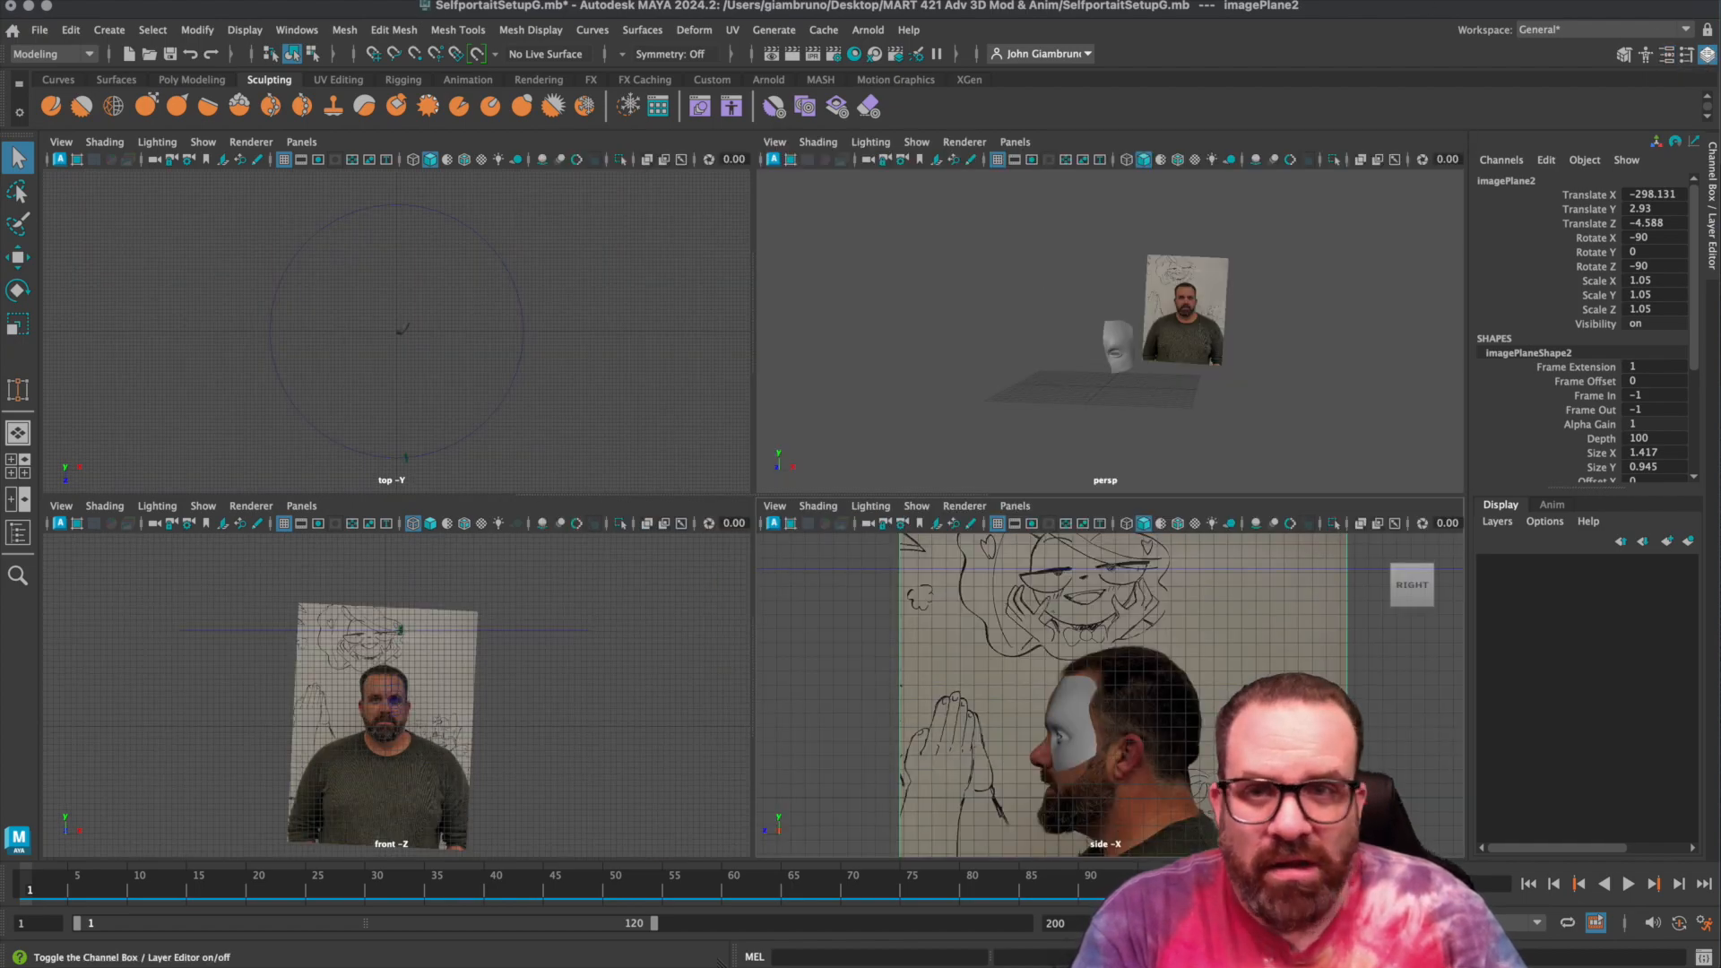
{"action": "left_click", "coordinate": [1708, 53]}
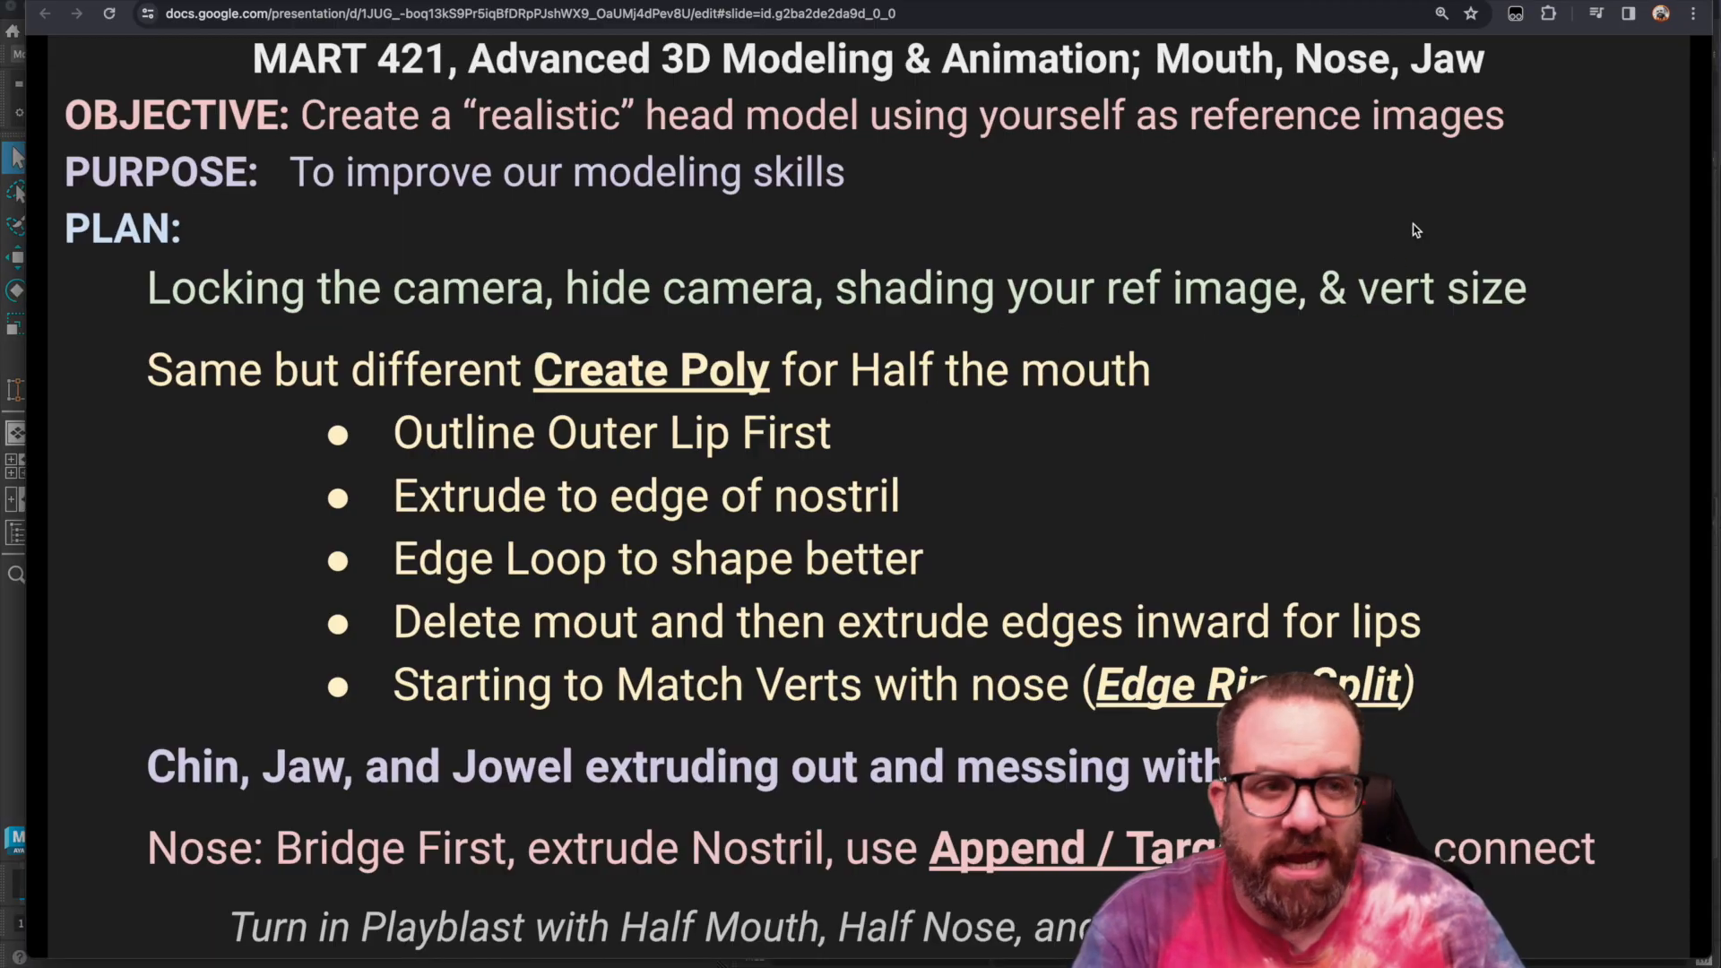
Return to Maya and set the grid's axes colour to yellow and its grid lines and numbers to dark purple.
{"action": "left_click", "coordinate": [8, 699]}
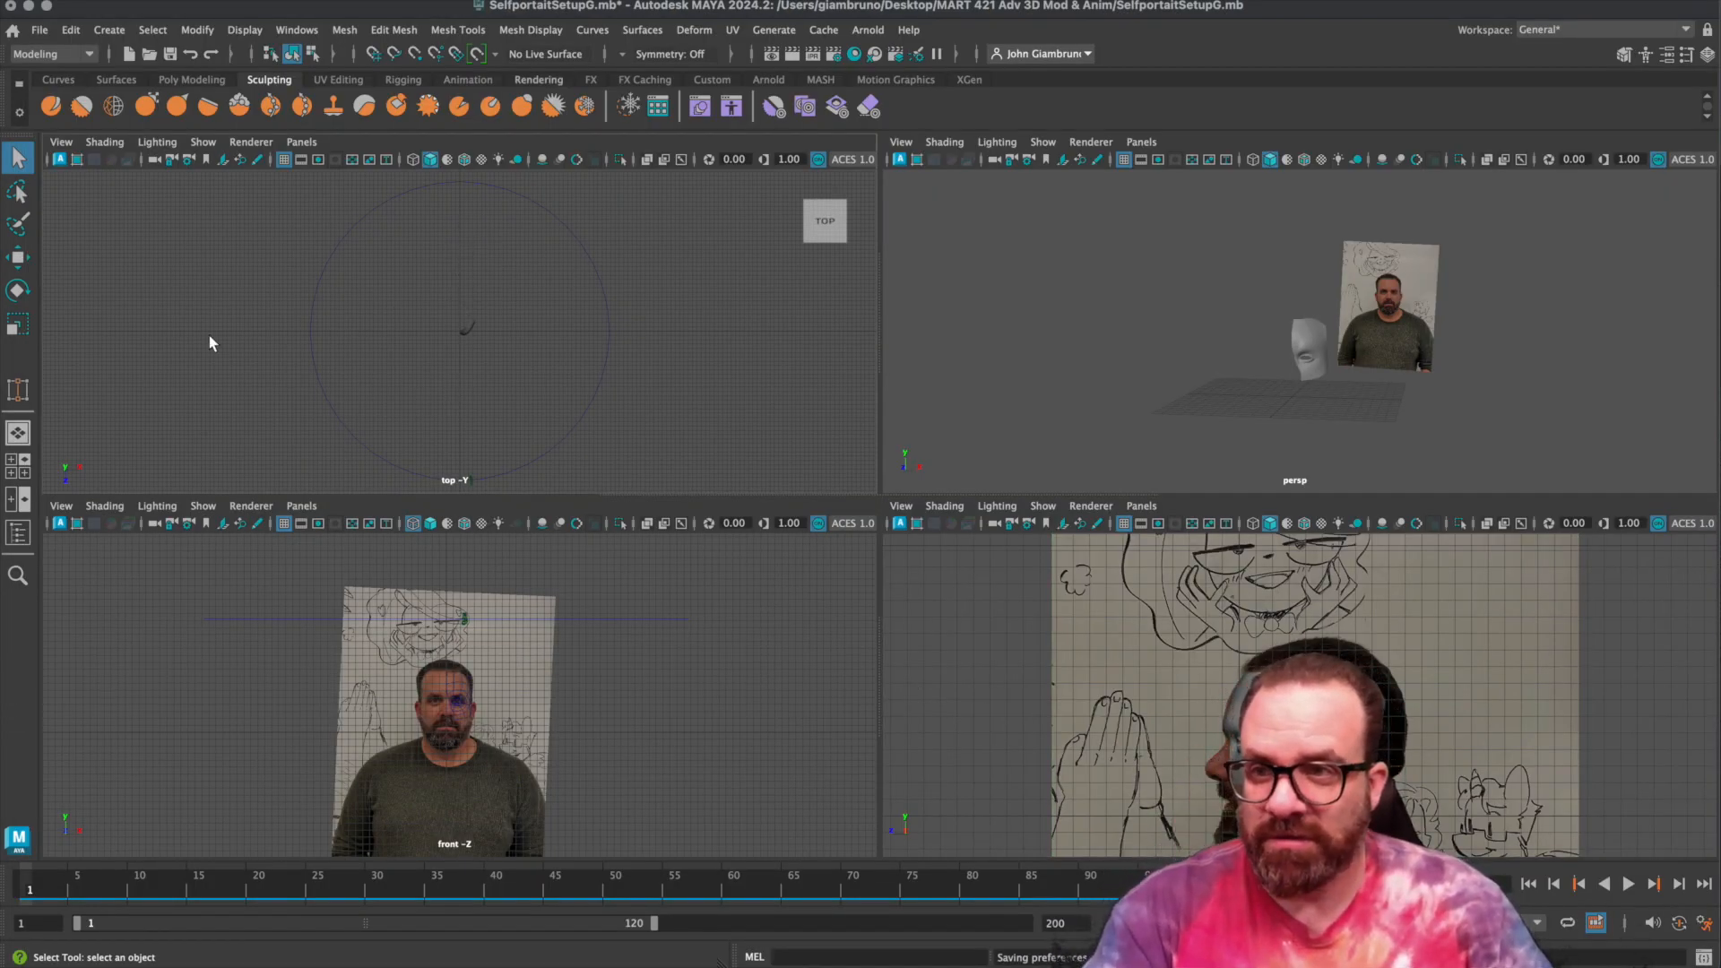
{"action": "left_click", "coordinate": [244, 30]}
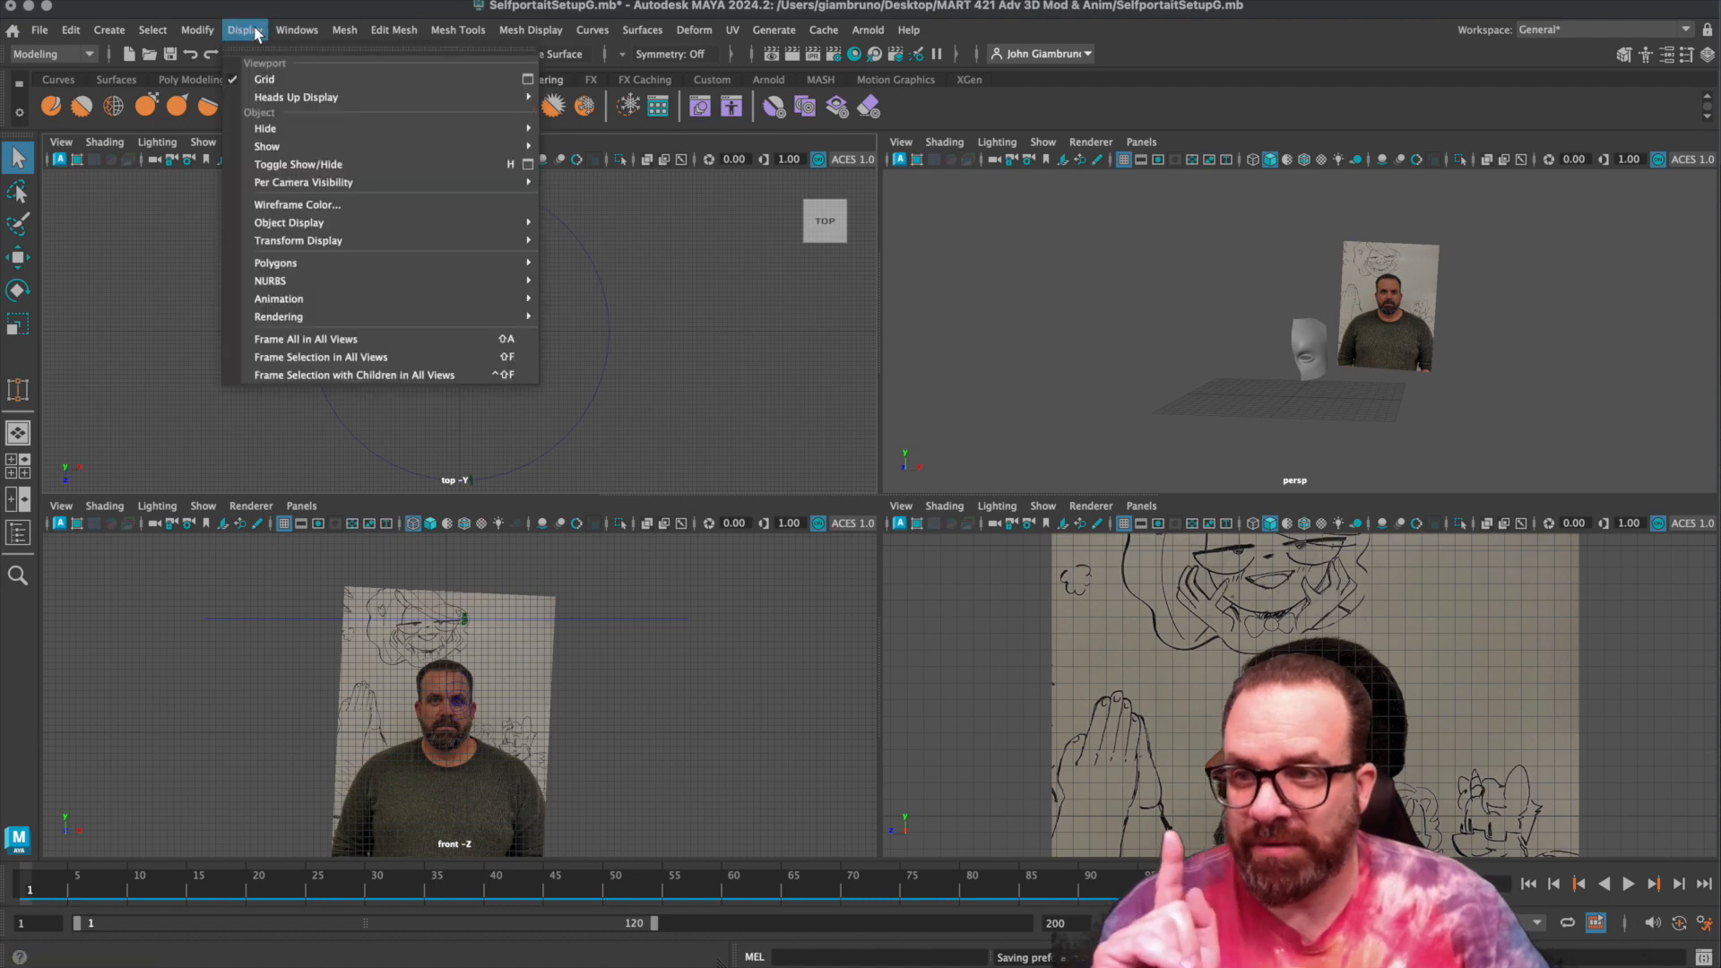
{"action": "left_click", "coordinate": [528, 80]}
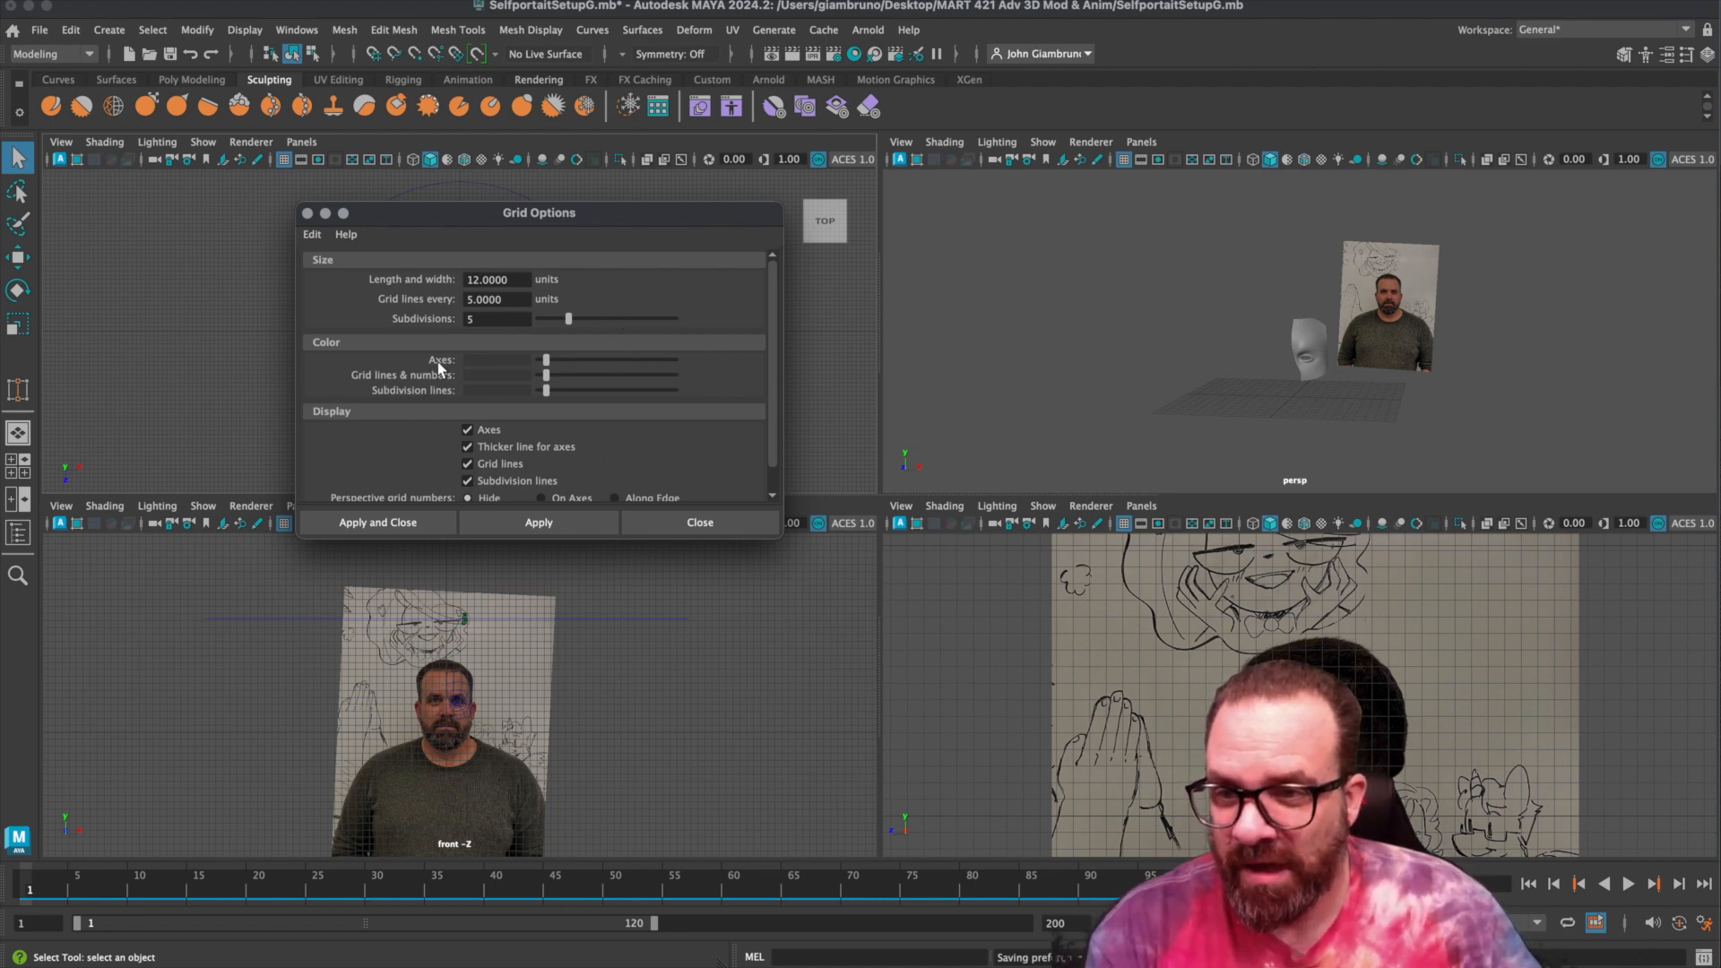
{"action": "left_click_drag", "start_coordinate": [544, 360], "coordinate": [638, 367]}
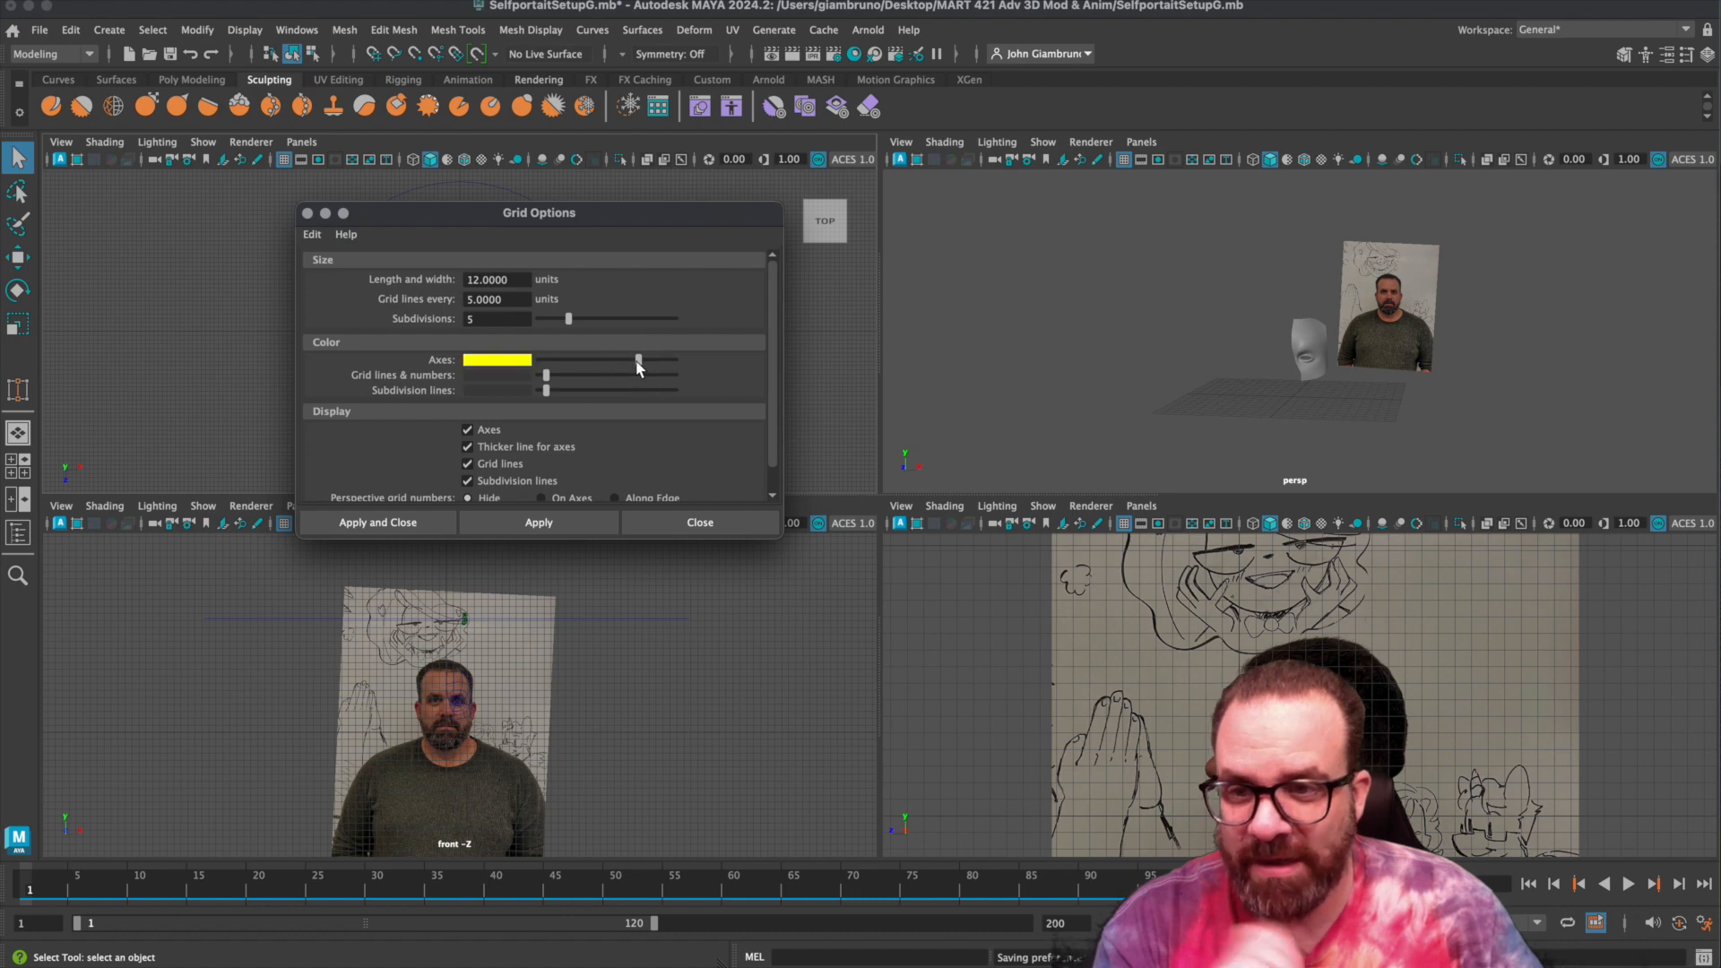
{"action": "left_click", "coordinate": [582, 525]}
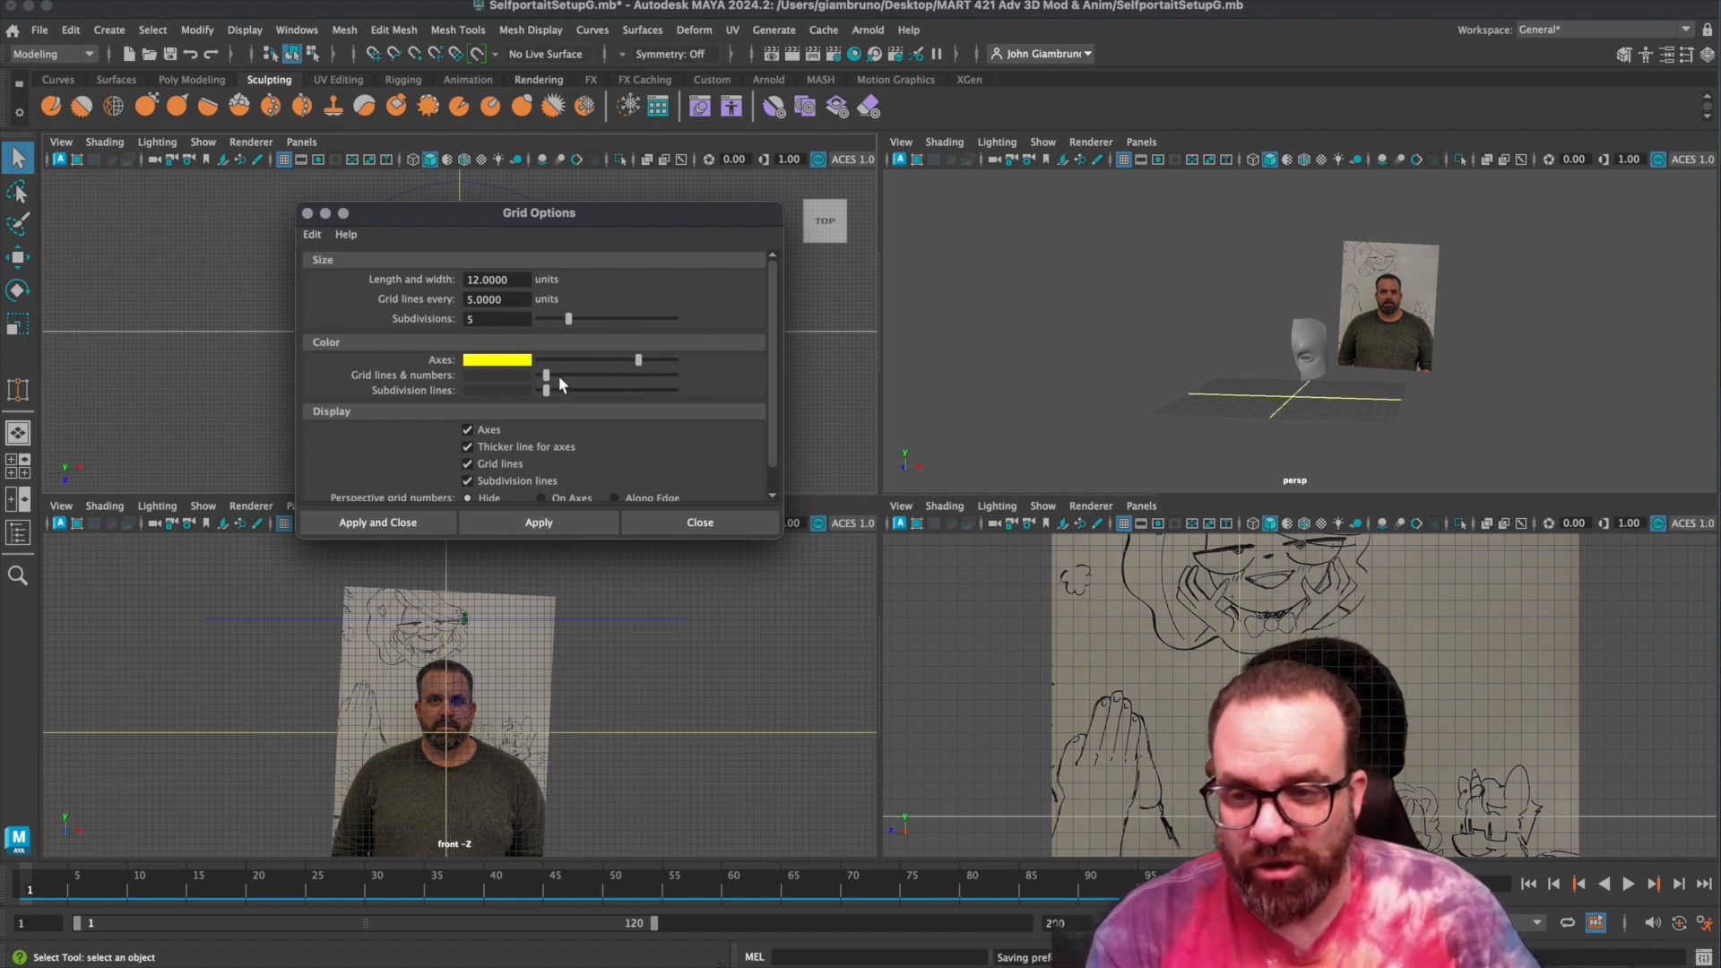
{"action": "left_click_drag", "start_coordinate": [547, 384], "coordinate": [583, 377]}
{"action": "left_click", "coordinate": [556, 522]}
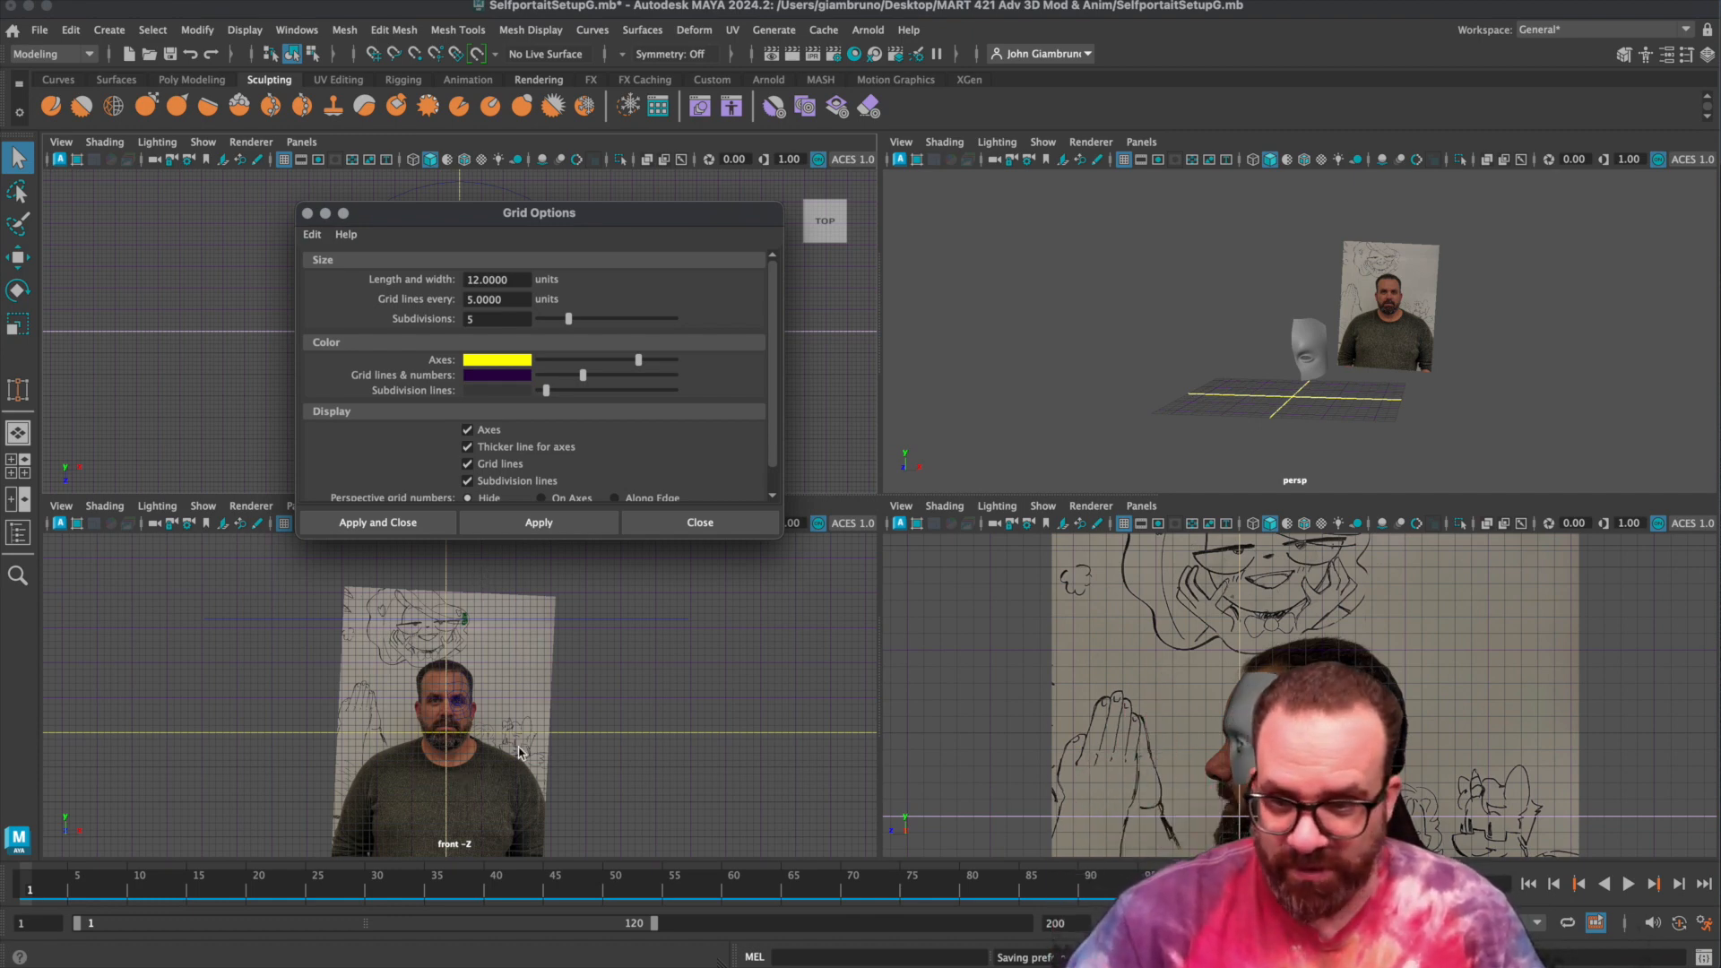
{"action": "left_click", "coordinate": [682, 522]}
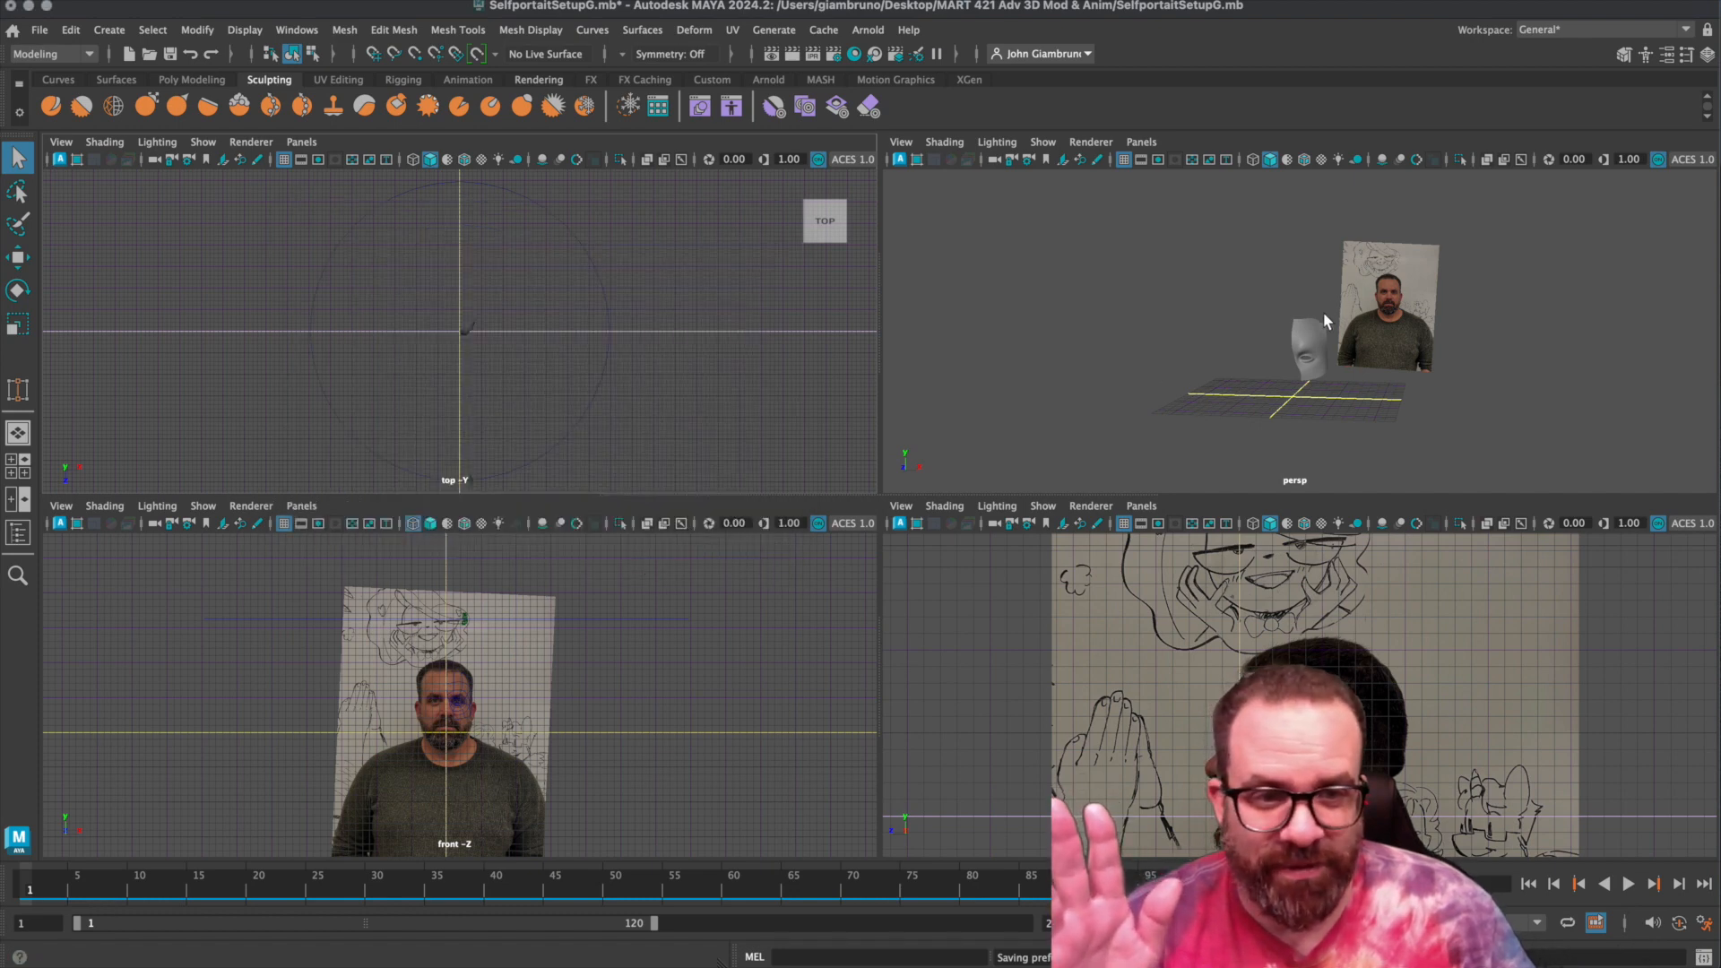
Frame the half-face mesh in the perspective view and switch it to vertex component mode.
{"action": "left_click", "coordinate": [1317, 345]}
{"action": "key", "text": "f"}
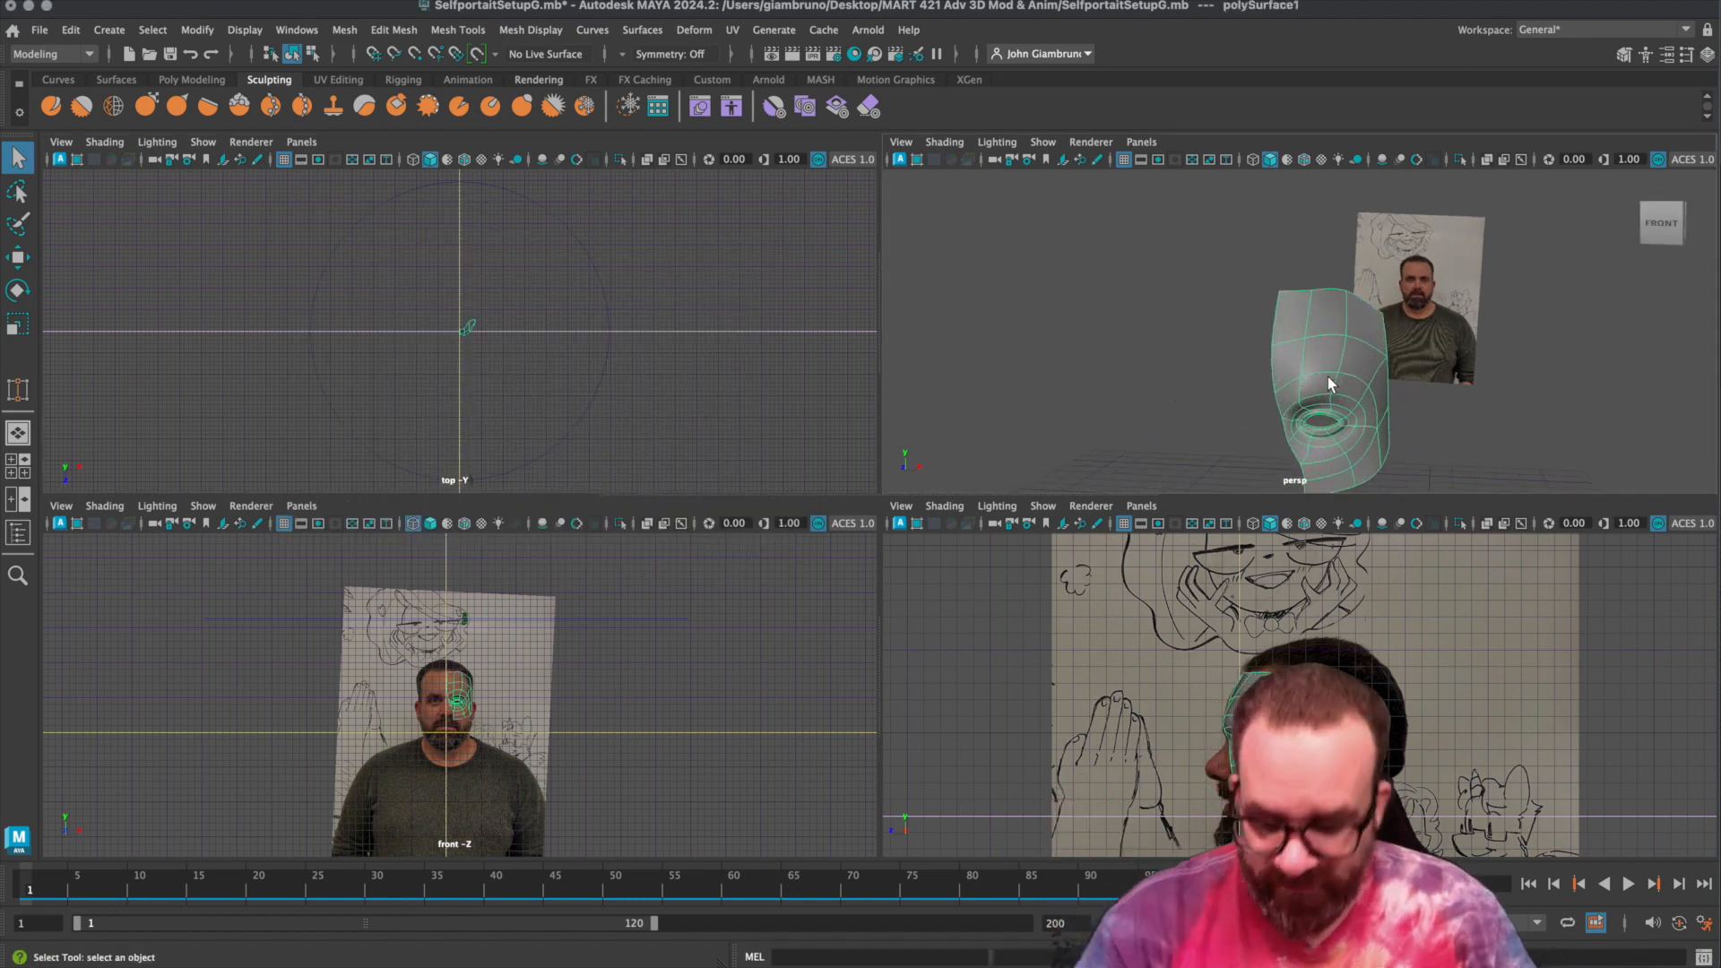
{"action": "left_click_drag", "start_coordinate": [1329, 383], "coordinate": [1092, 337], "text": "alt"}
{"action": "right_click", "coordinate": [1109, 317]}
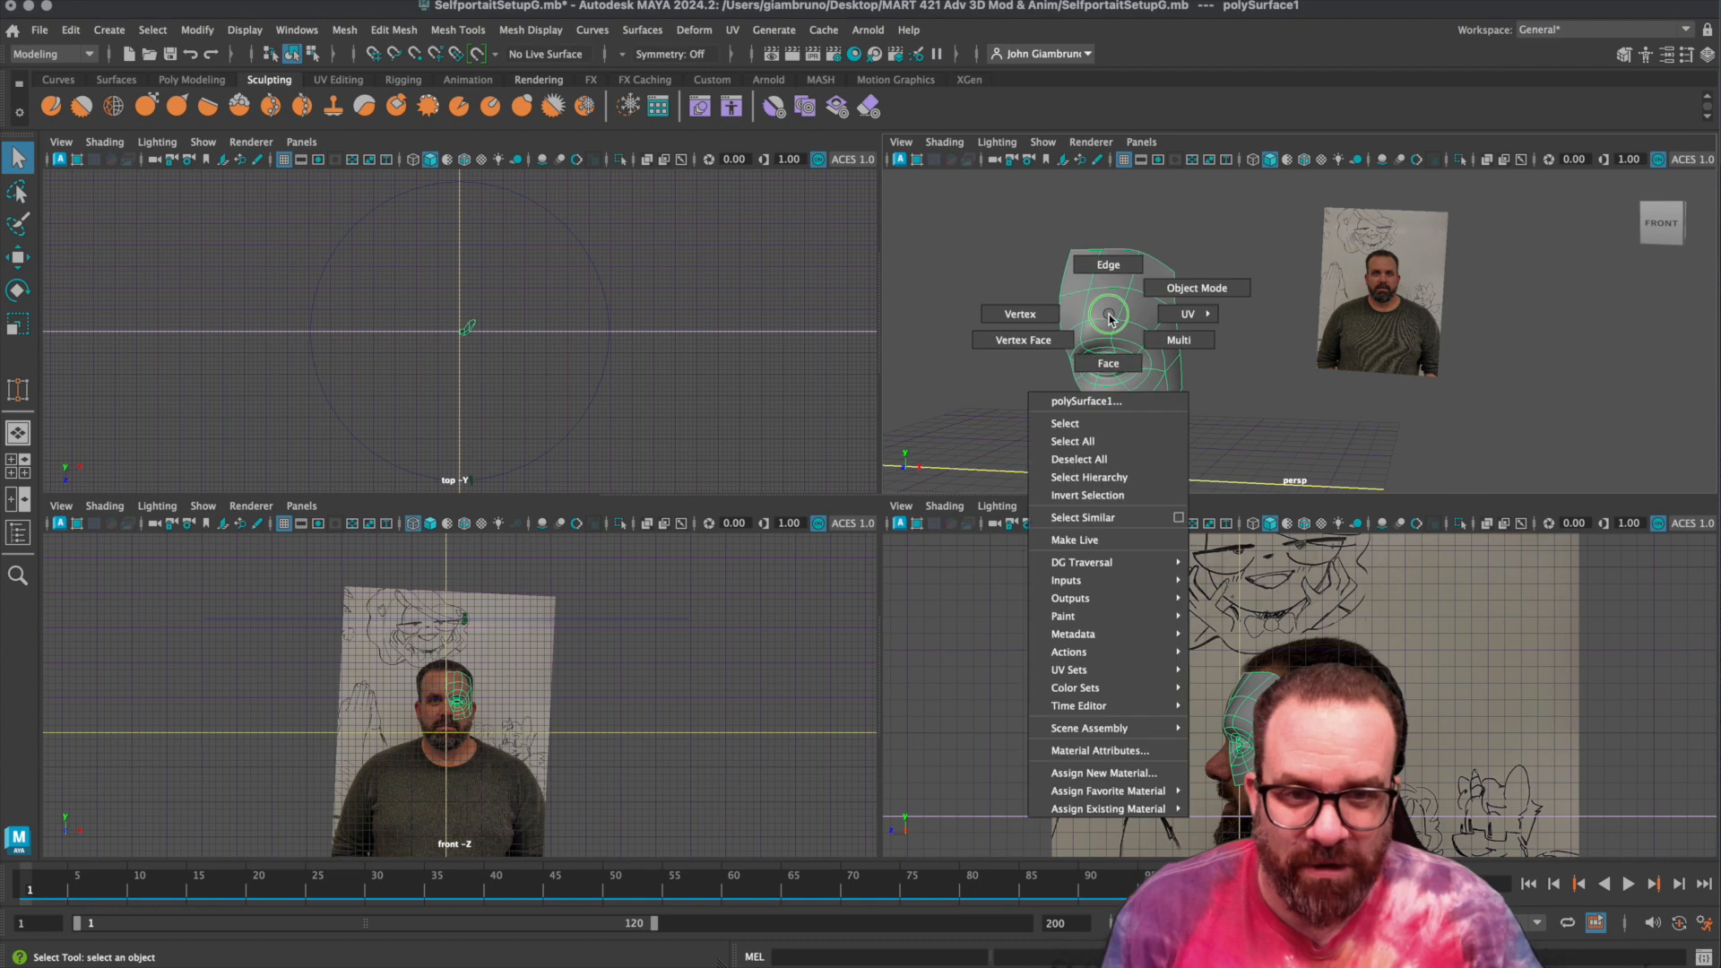
{"action": "left_click", "coordinate": [1090, 314]}
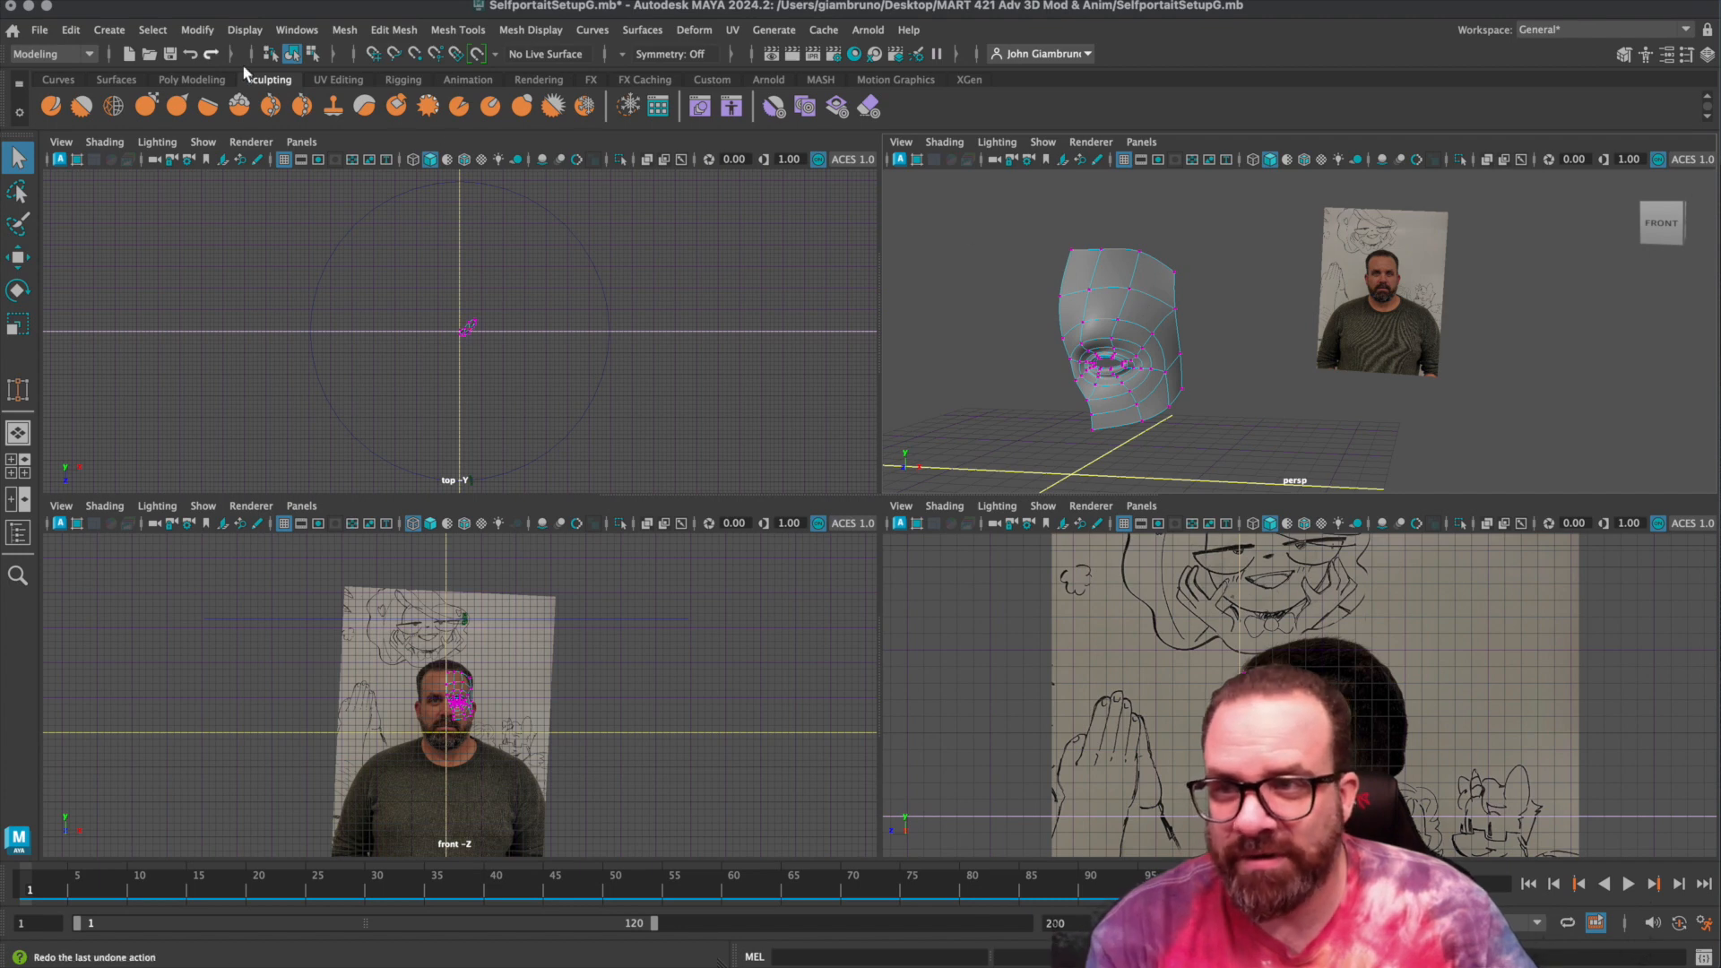
Set the polygon vertex display size to 5 and close the Vertex Size window.
{"action": "left_click", "coordinate": [256, 30]}
{"action": "mouse_move", "coordinate": [311, 272]}
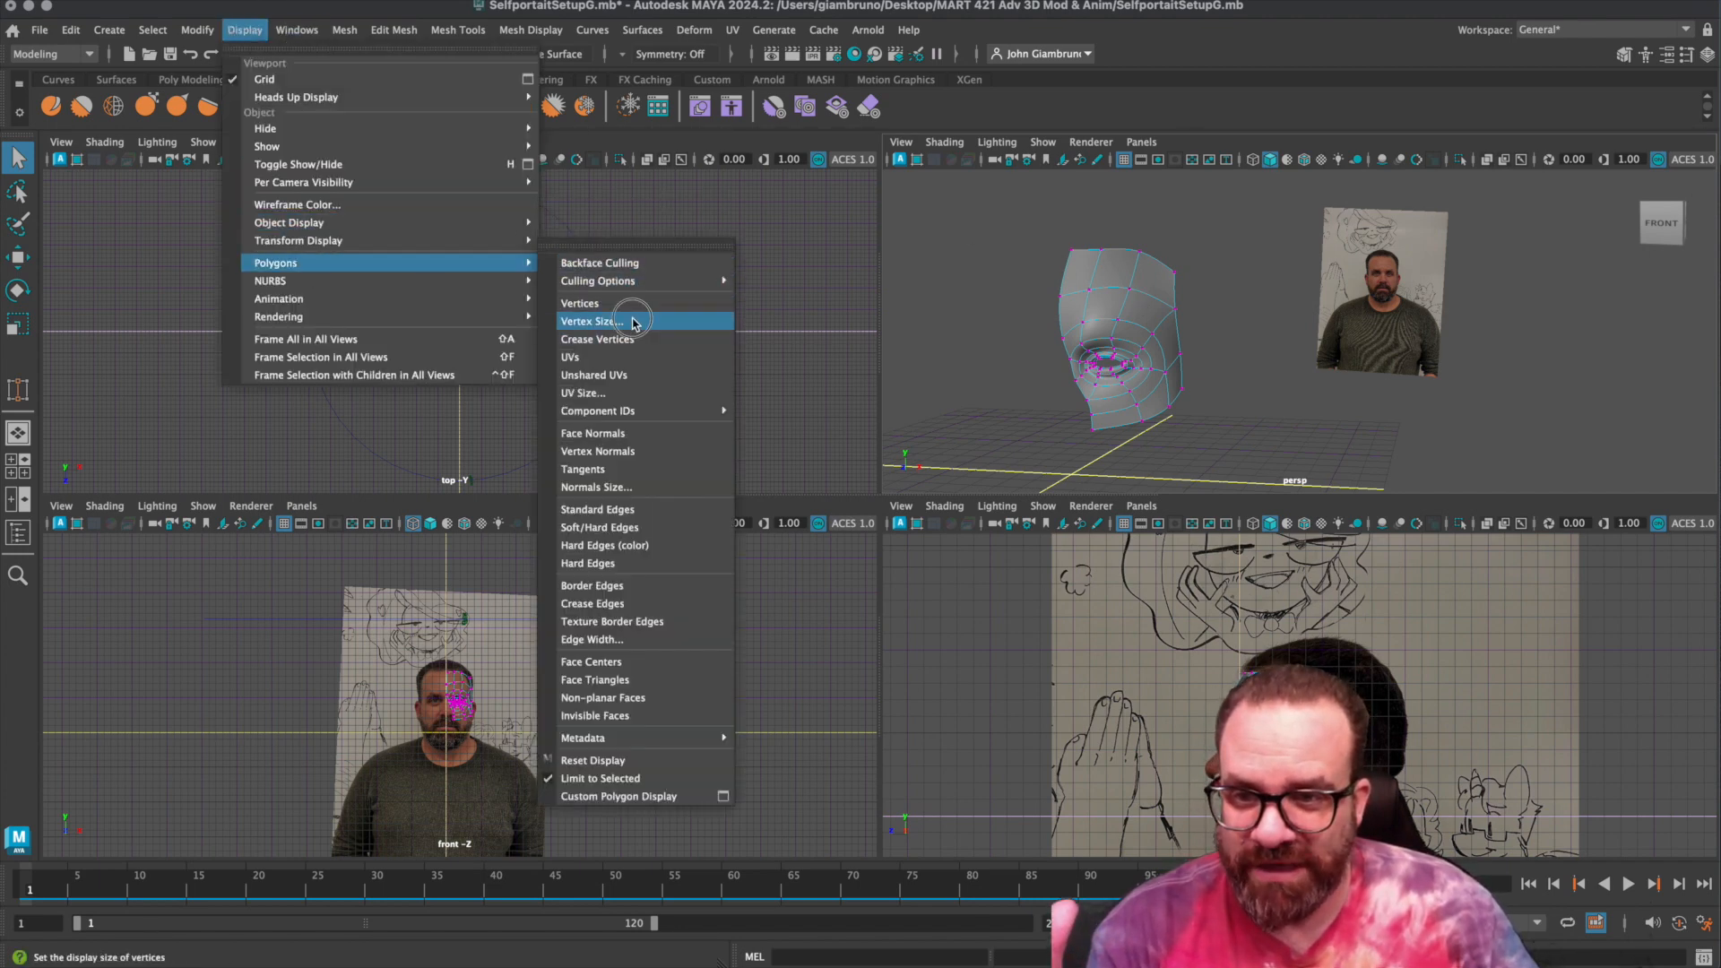
{"action": "left_click", "coordinate": [634, 323]}
{"action": "left_click_drag", "start_coordinate": [738, 434], "coordinate": [776, 435]}
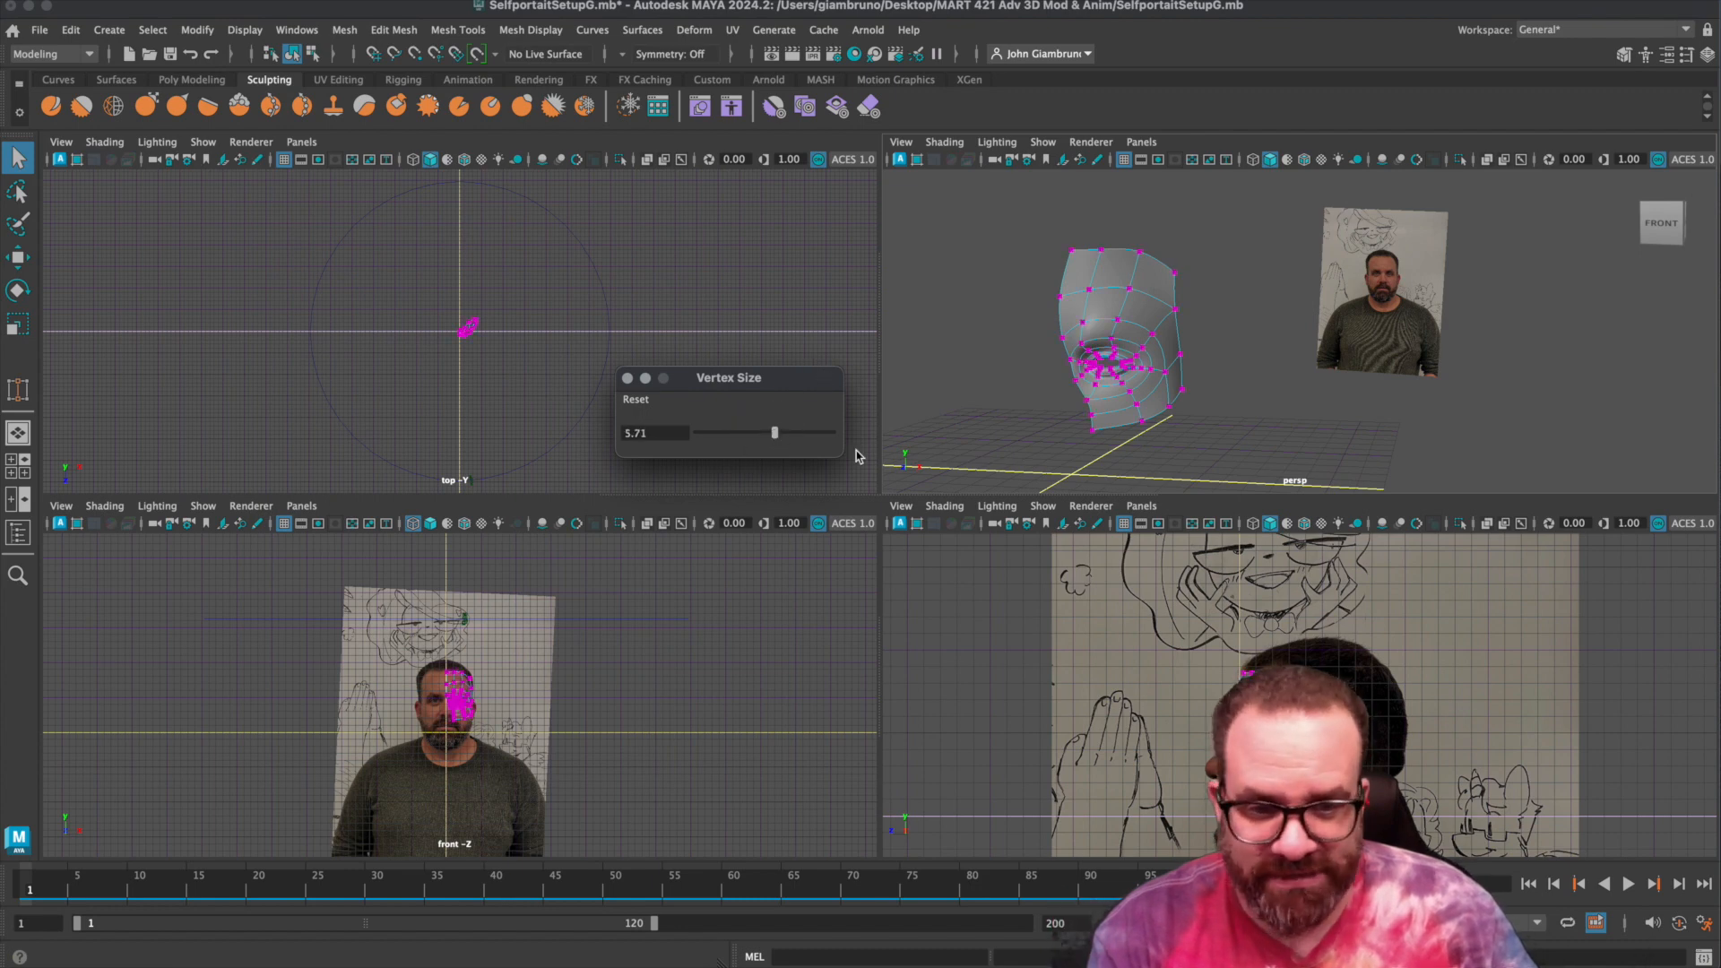
{"action": "scroll", "coordinate": [462, 714], "scroll_direction": "up", "scroll_amount": 10}
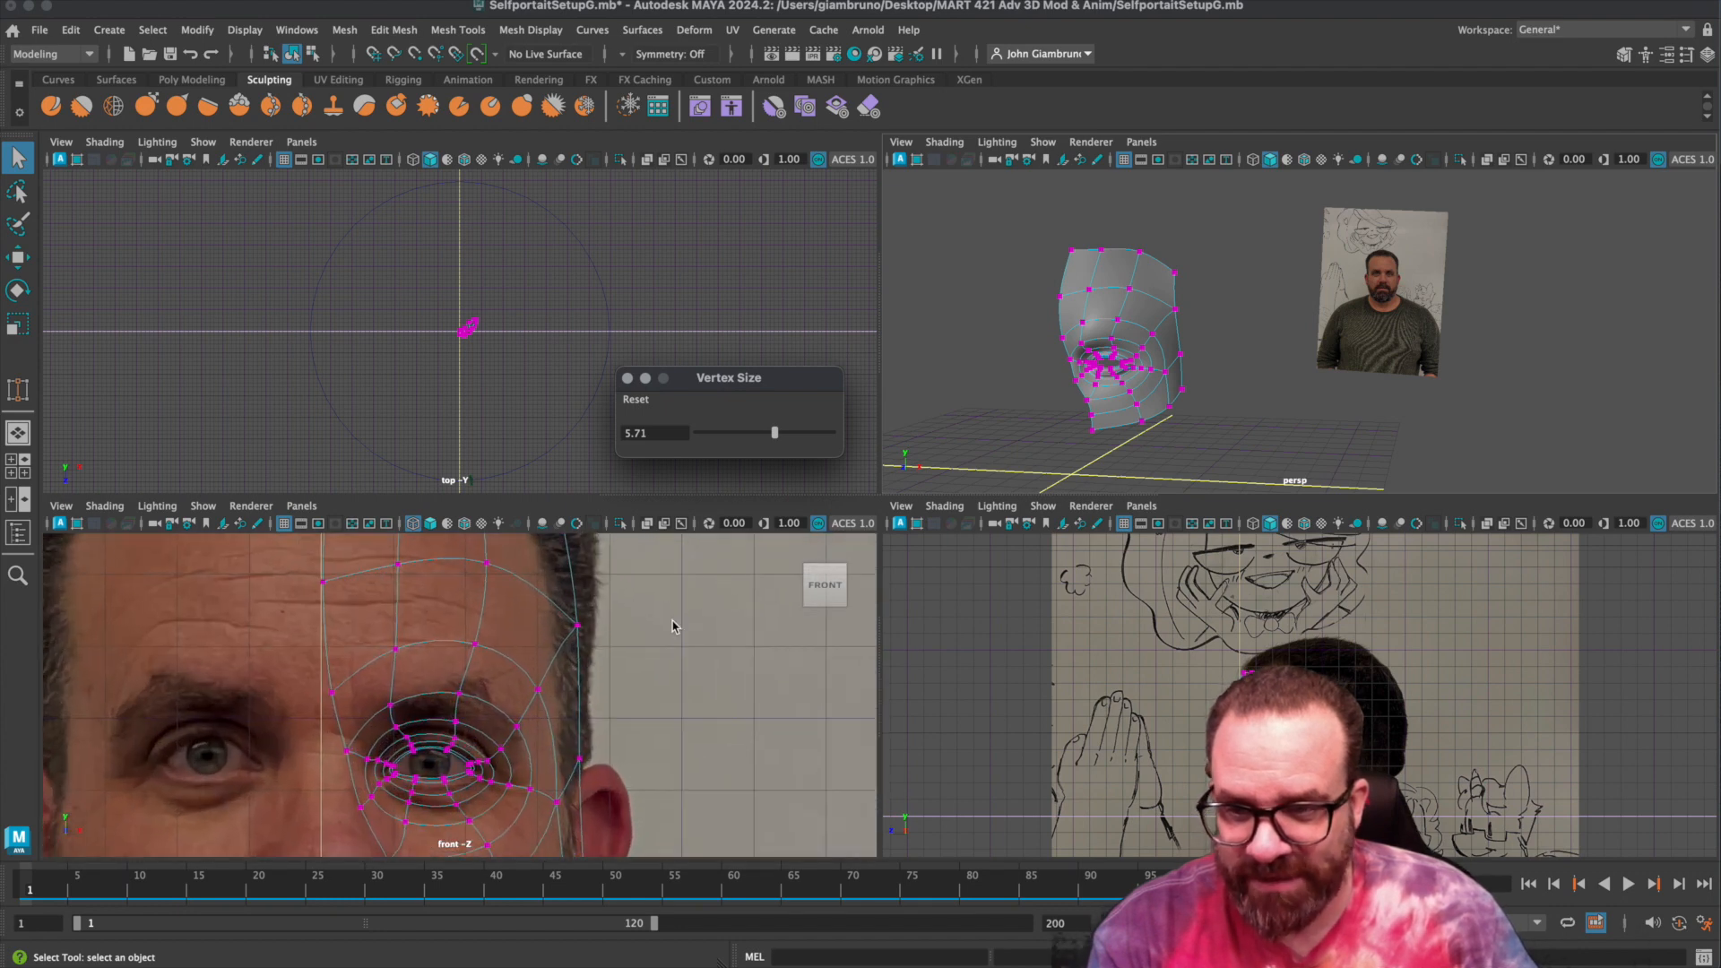
{"action": "double_click", "coordinate": [641, 434]}
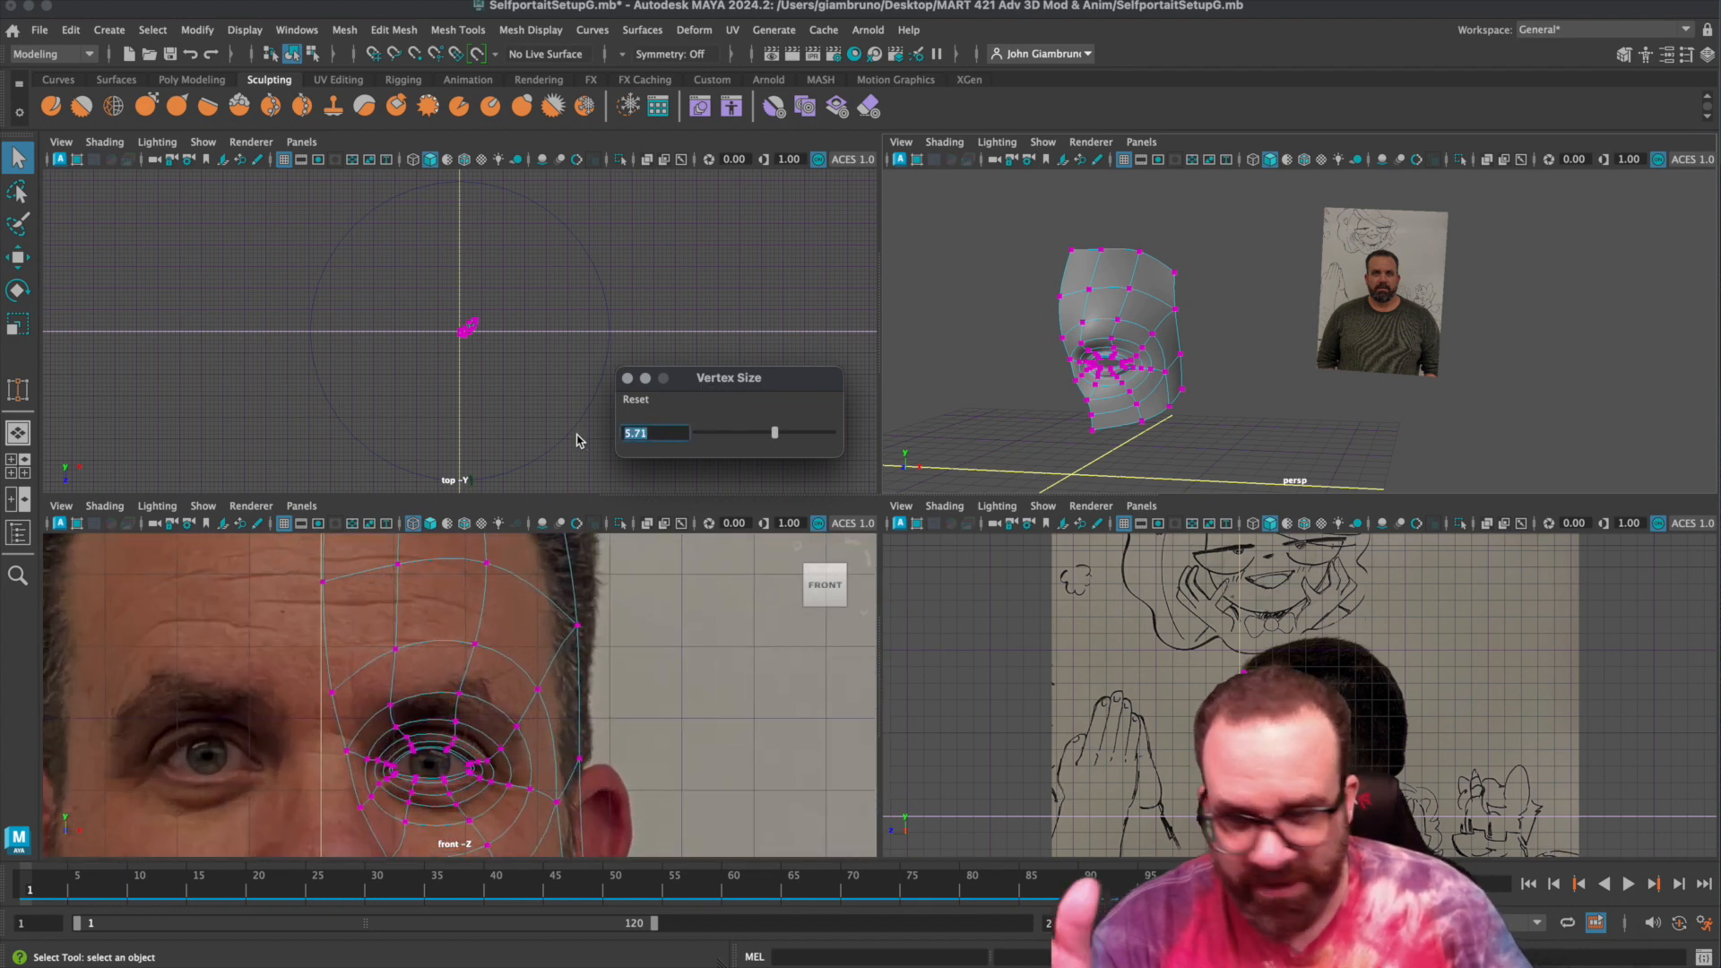
{"action": "type", "text": "5"}
{"action": "key", "text": "Return"}
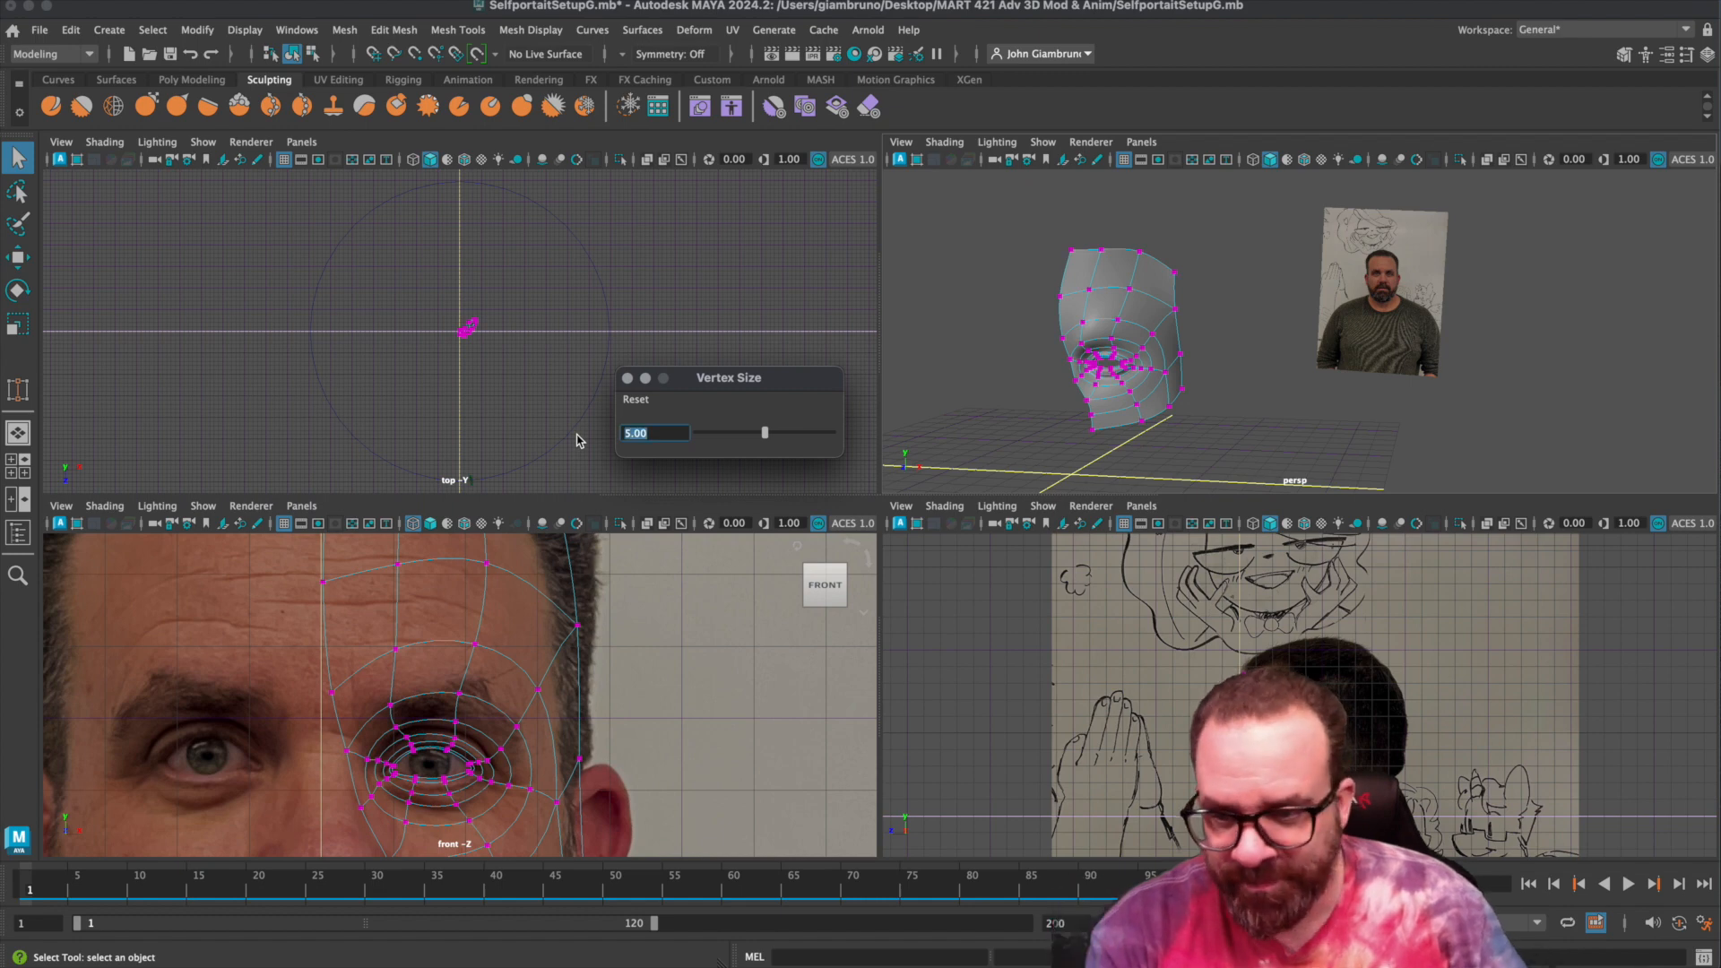
{"action": "left_click", "coordinate": [628, 378]}
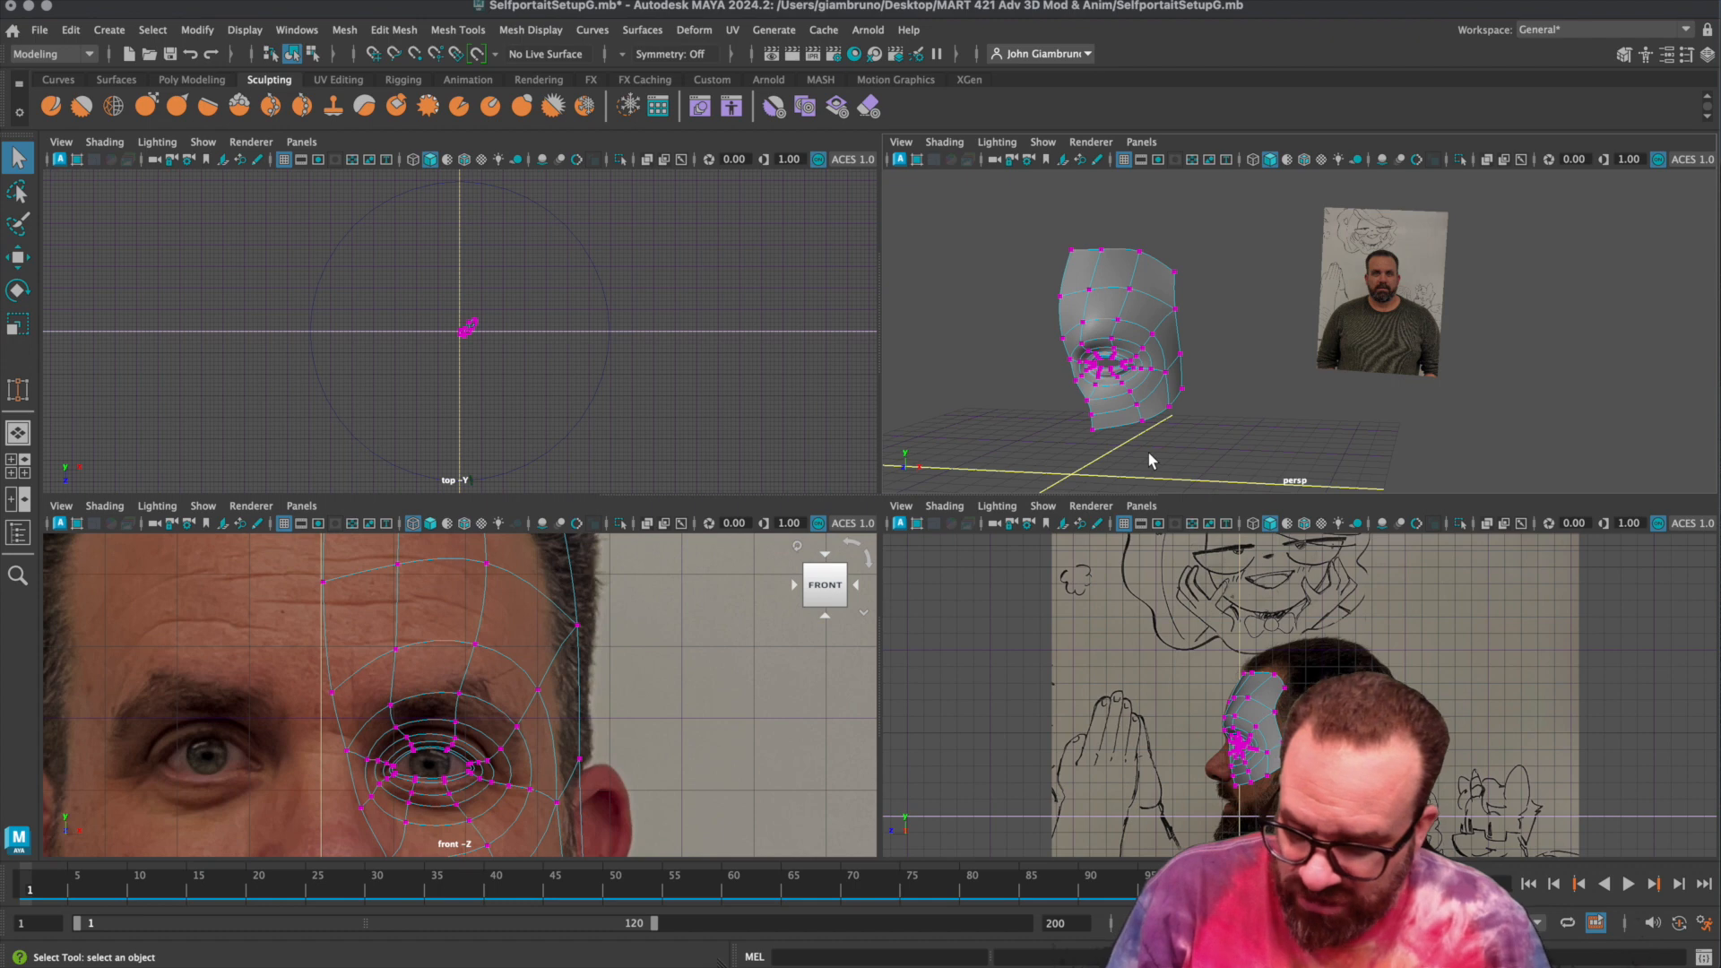
Save the scene under the new name SelfportaitMouthStart.mb in the MART 421 Adv 3D Mod & Anim folder on the Desktop.
{"action": "key", "text": "super+shift+s"}
{"action": "scroll", "coordinate": [69, 252], "scroll_direction": "down", "scroll_amount": 3}
{"action": "left_click", "coordinate": [78, 228]}
{"action": "double_click", "coordinate": [210, 323]}
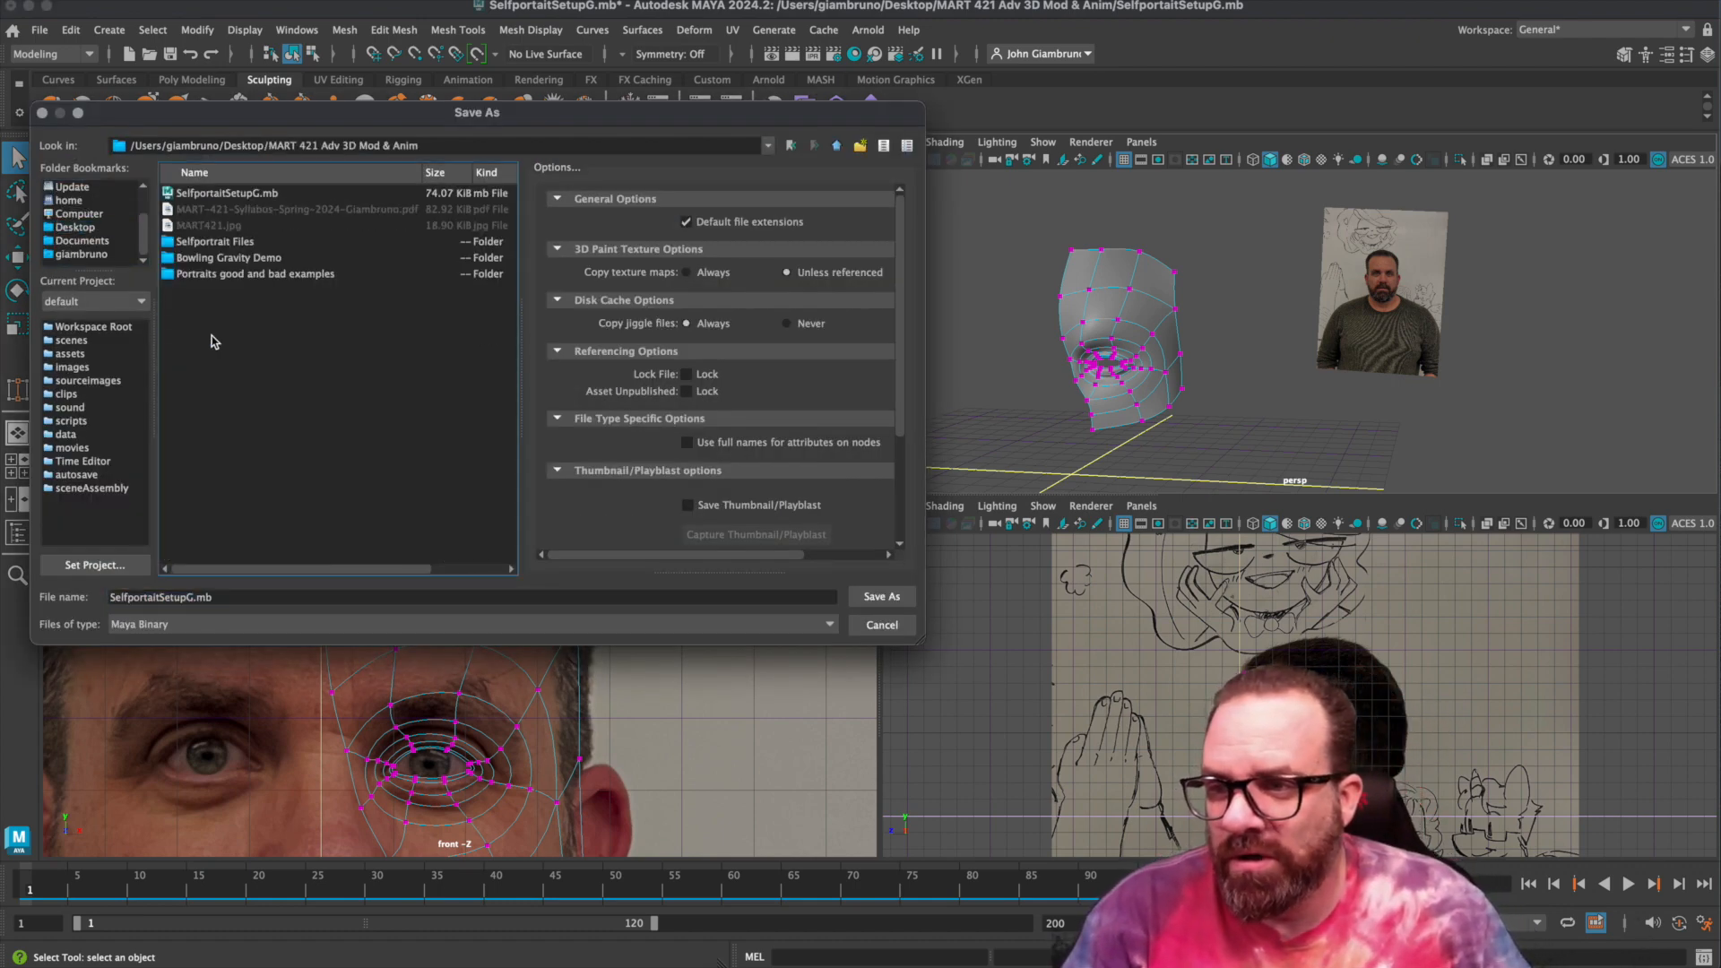
{"action": "left_click", "coordinate": [192, 597]}
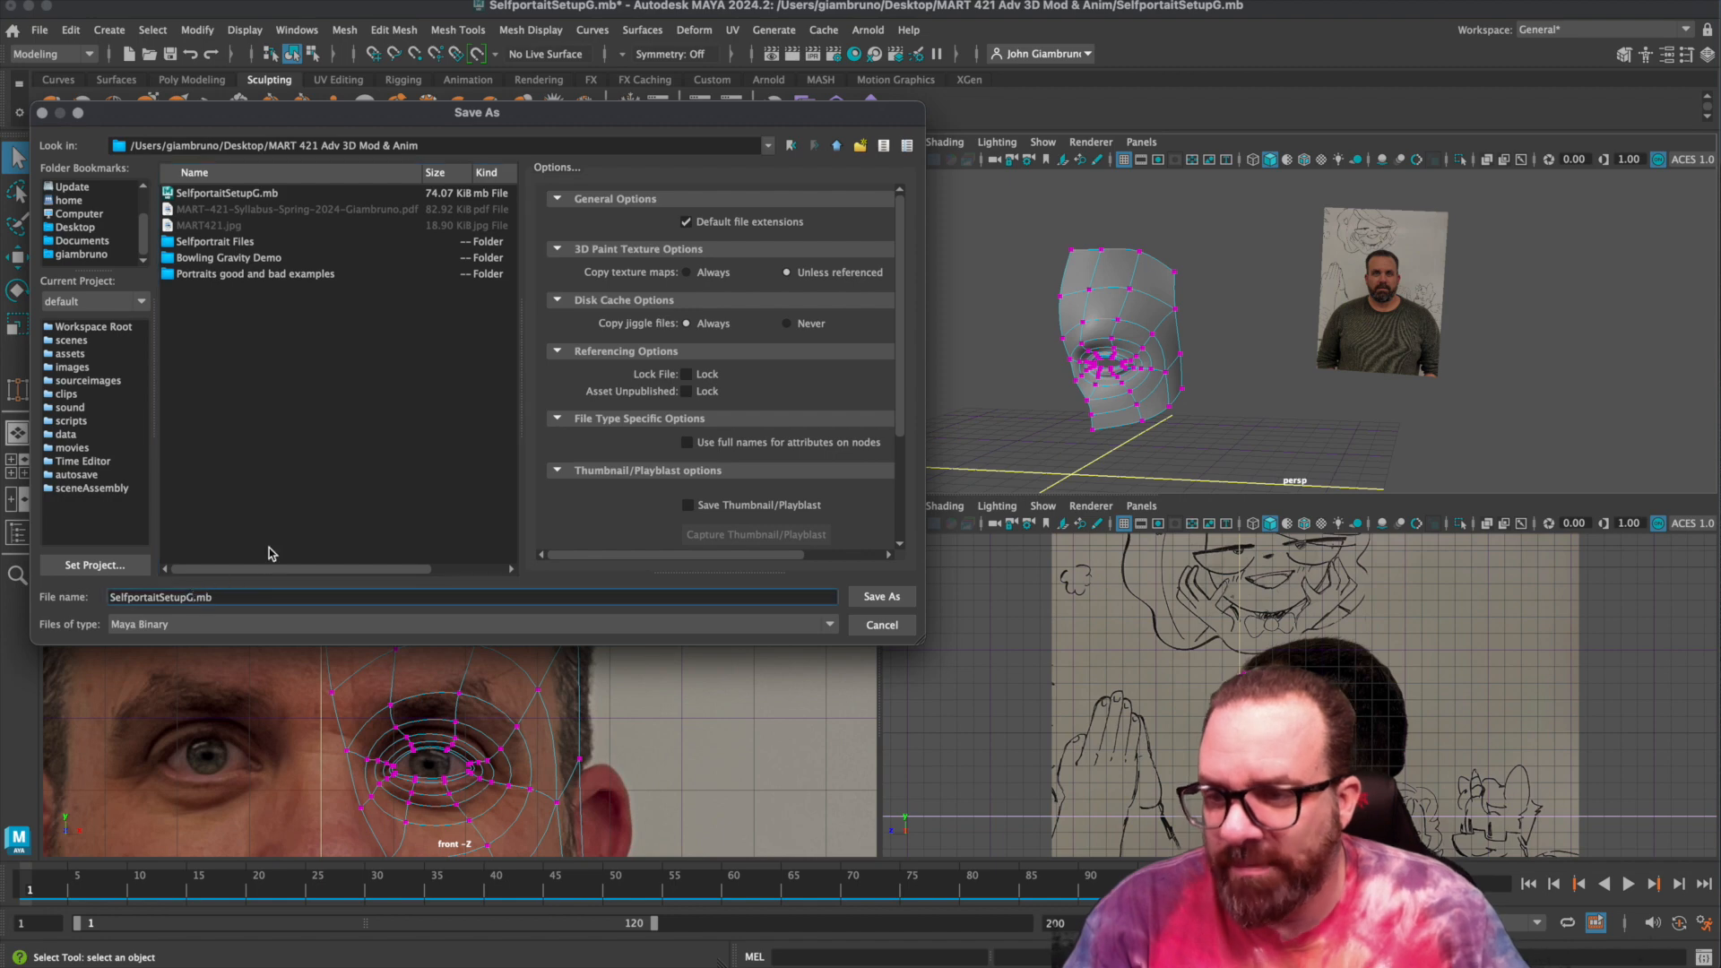
{"action": "key", "text": "BackSpace"}
{"action": "key", "text": "BackSpace"}
{"action": "key", "text": "BackSpace"}
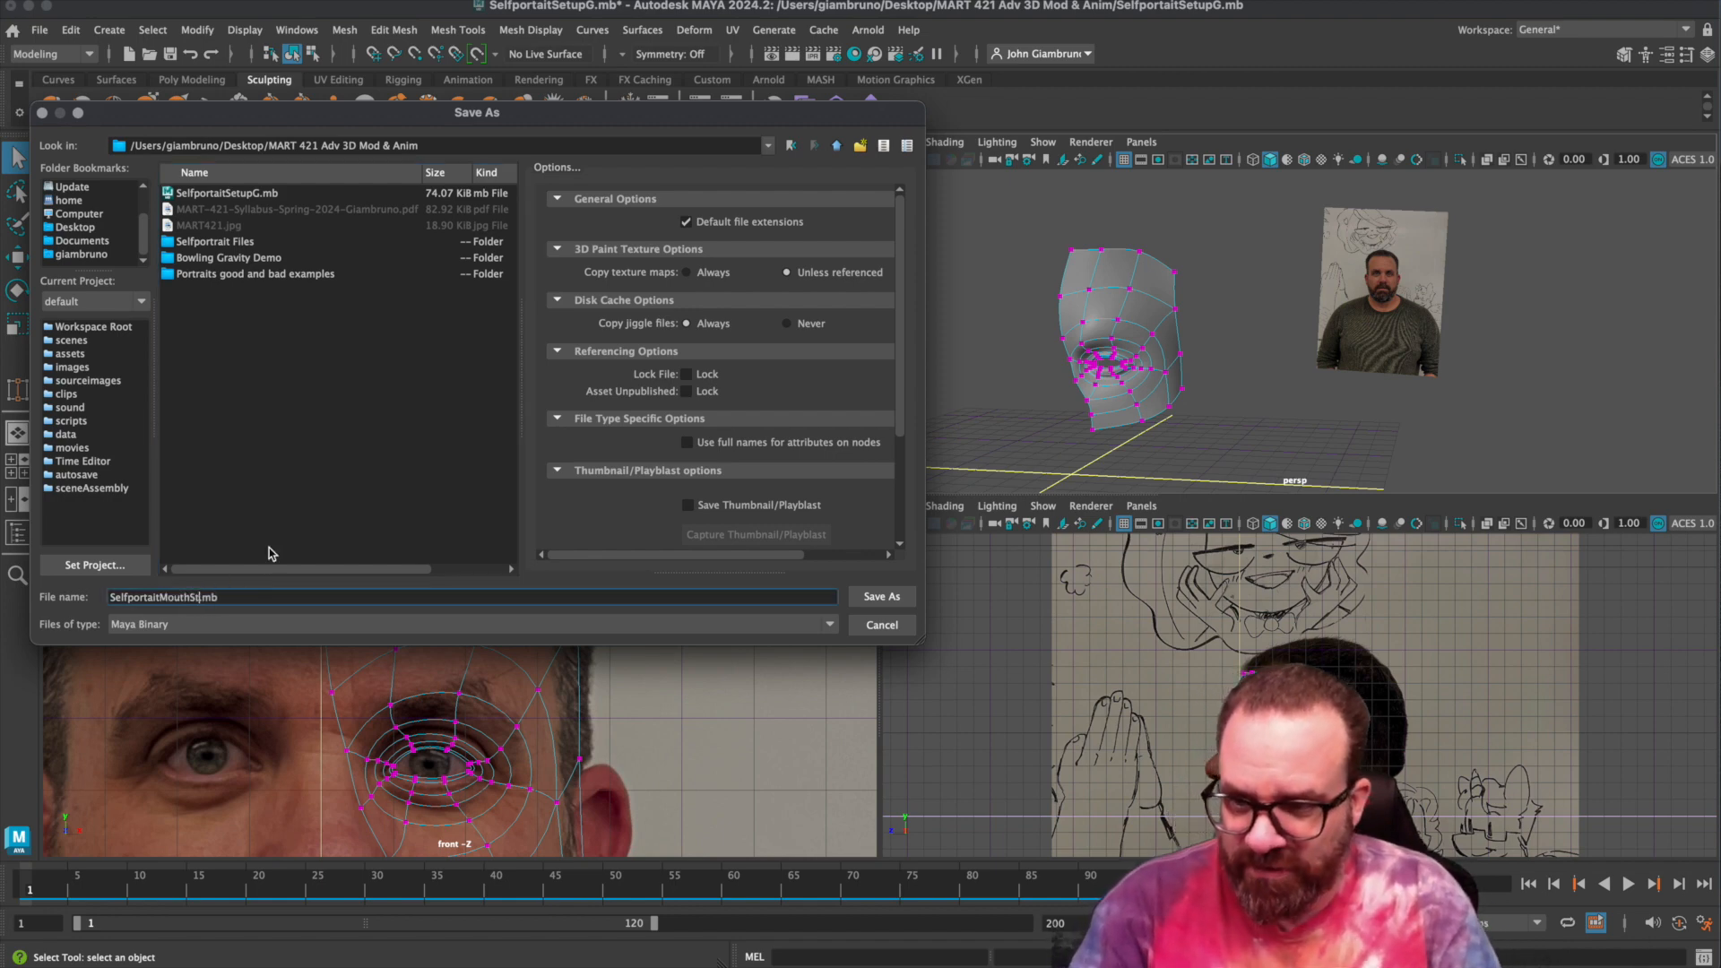
{"action": "left_click", "coordinate": [883, 597]}
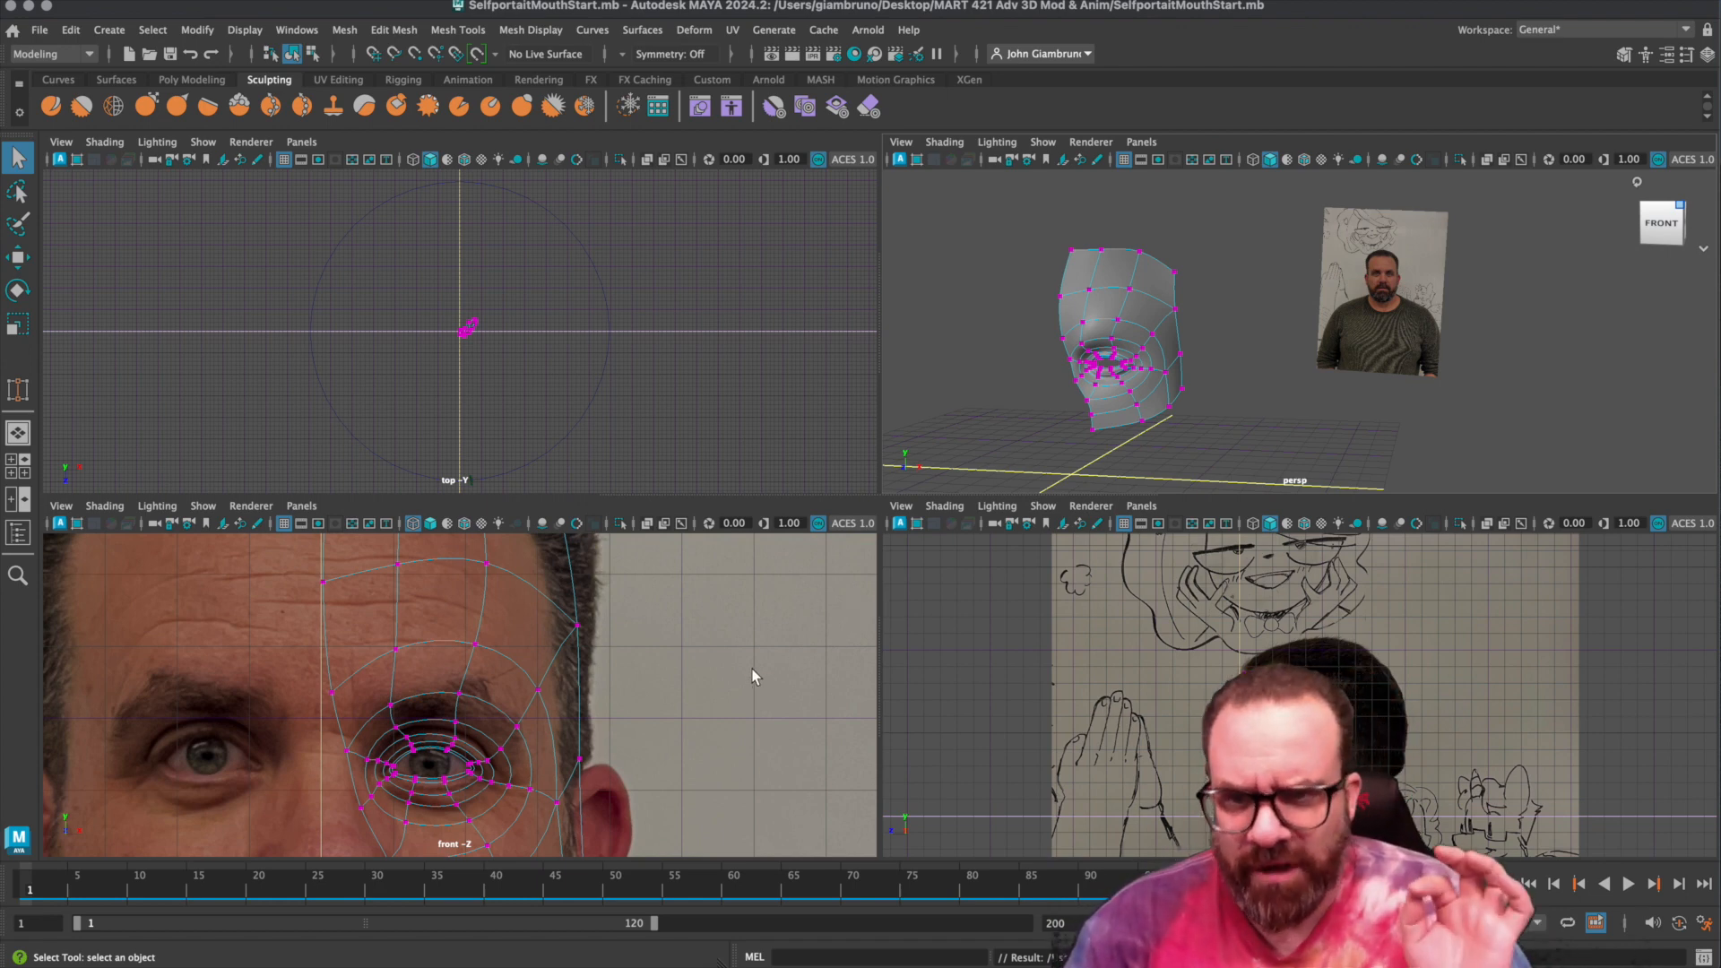
Maximise the front view in shaded display, select the front reference image plane and show its channels with the Move tool active.
{"action": "key", "text": "space"}
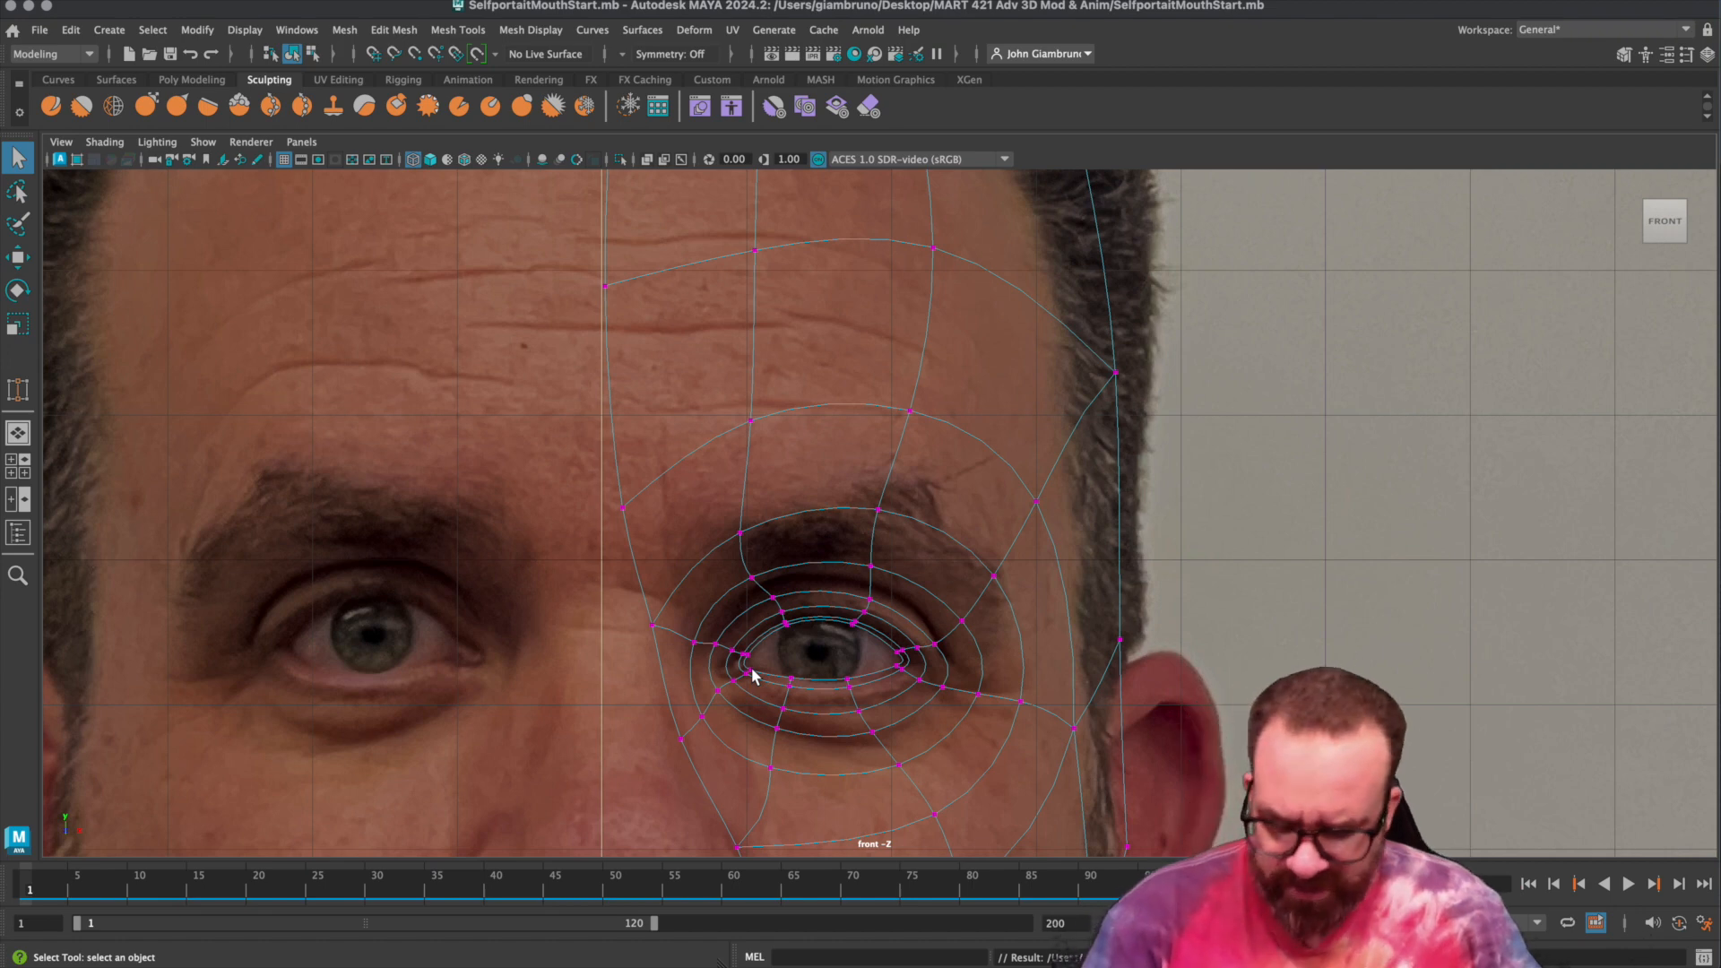
{"action": "key", "text": "5"}
{"action": "mouse_move", "coordinate": [585, 670]}
{"action": "middle_mouse_down", "text": "alt"}
{"action": "mouse_move", "coordinate": [624, 430]}
{"action": "mouse_move", "coordinate": [710, 130]}
{"action": "middle_mouse_up", "text": "alt"}
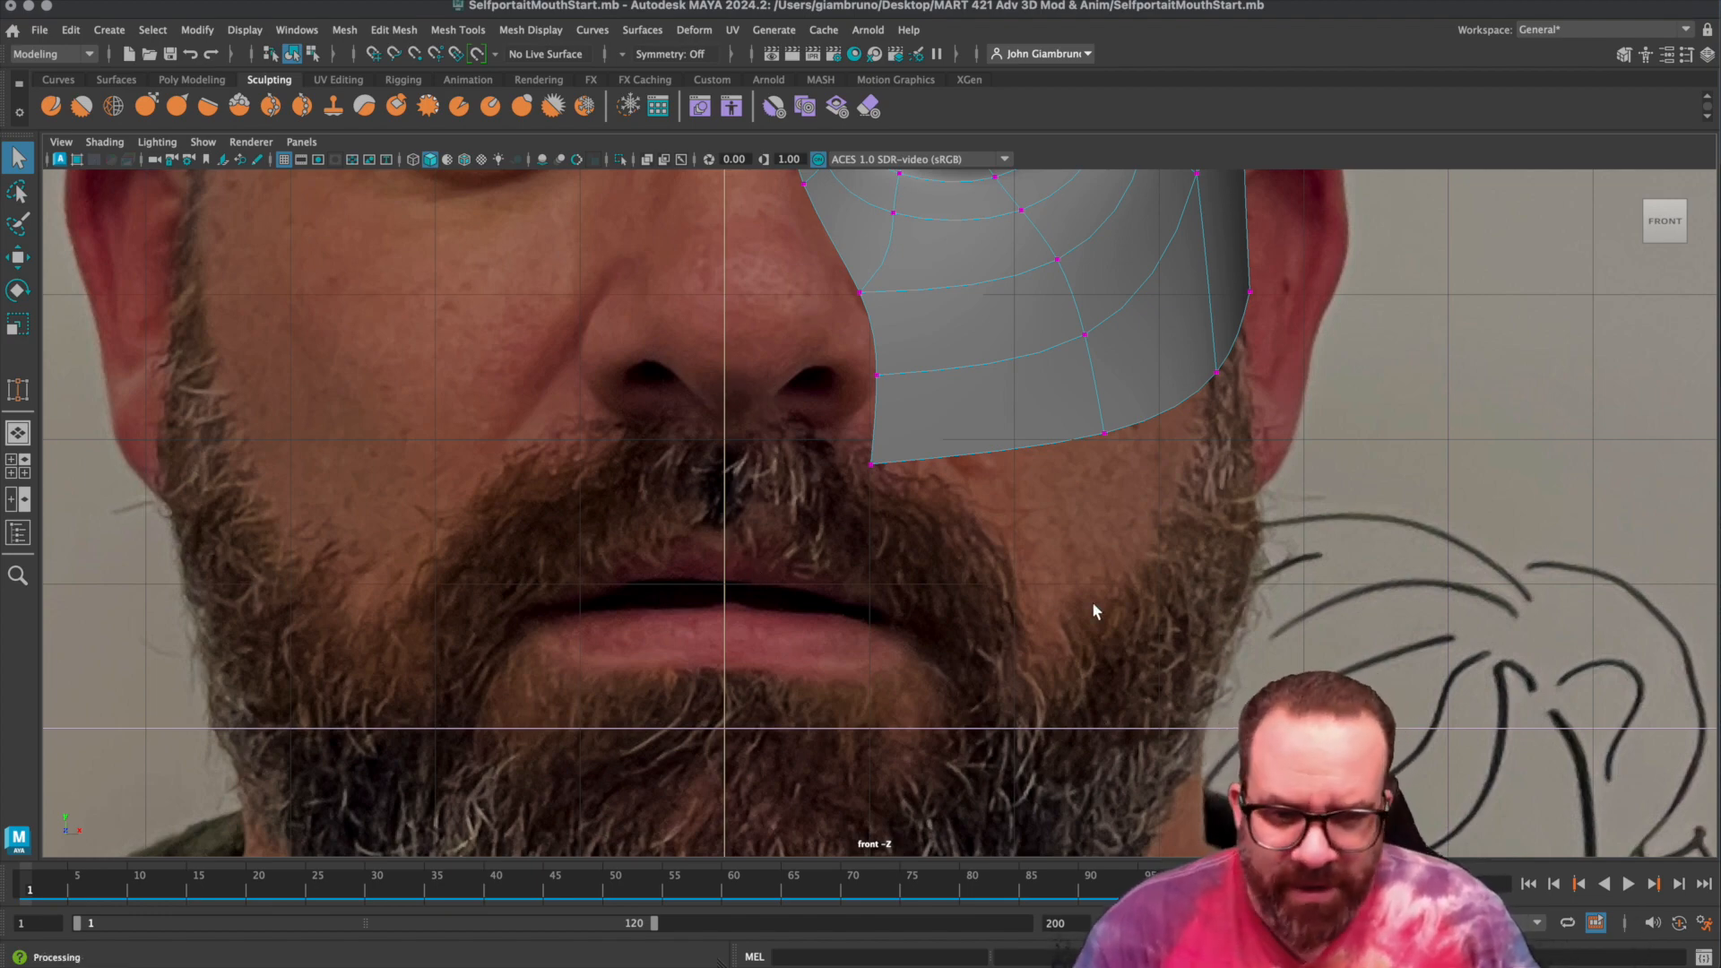
{"action": "right_click_drag", "start_coordinate": [1094, 611], "coordinate": [929, 595], "text": "alt"}
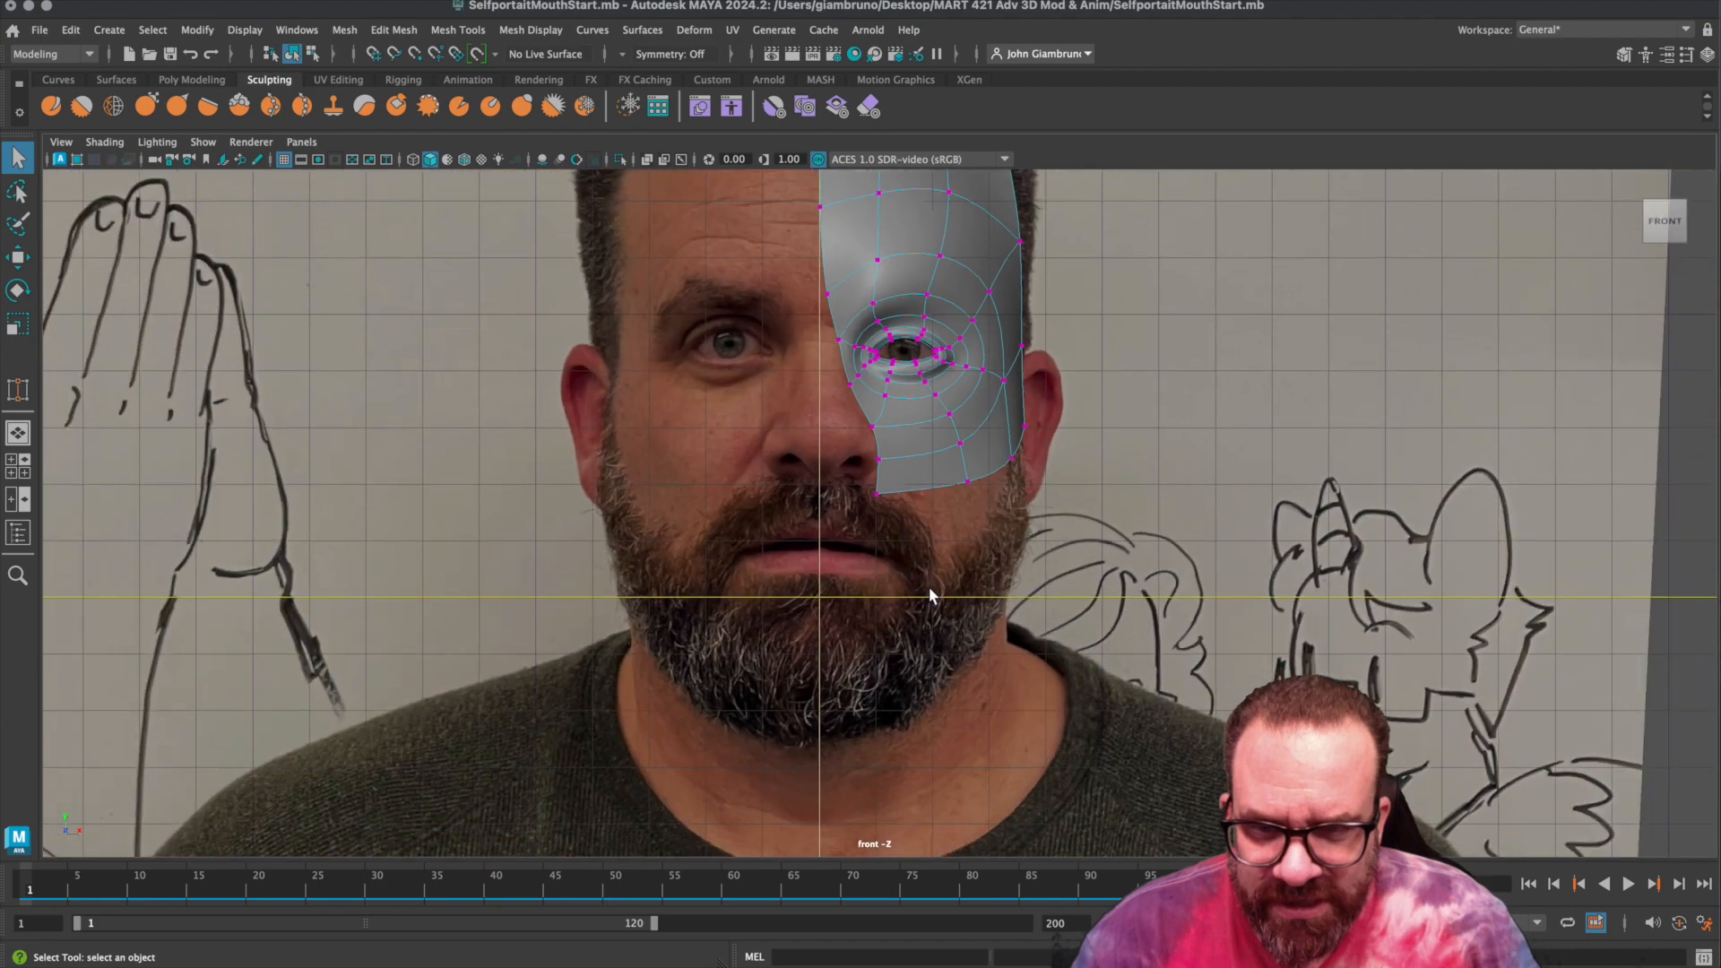
{"action": "scroll", "coordinate": [929, 595], "scroll_direction": "down", "scroll_amount": 2}
{"action": "left_click_drag", "start_coordinate": [182, 432], "coordinate": [281, 474]}
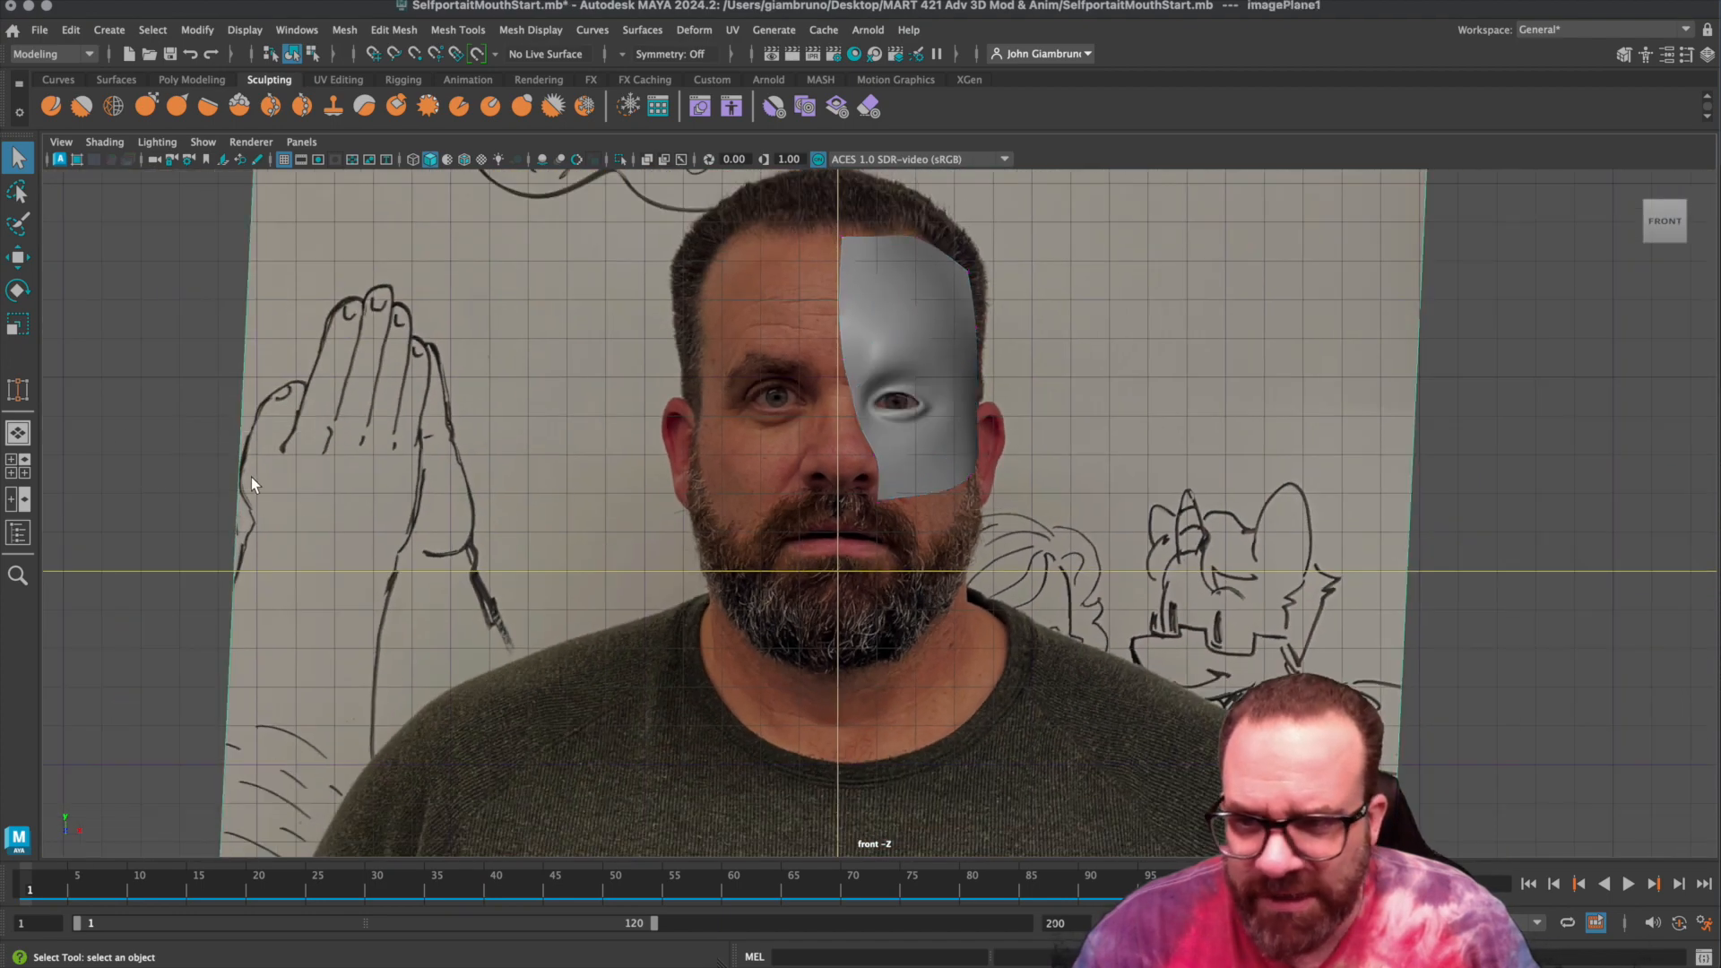
{"action": "left_click", "coordinate": [1708, 54]}
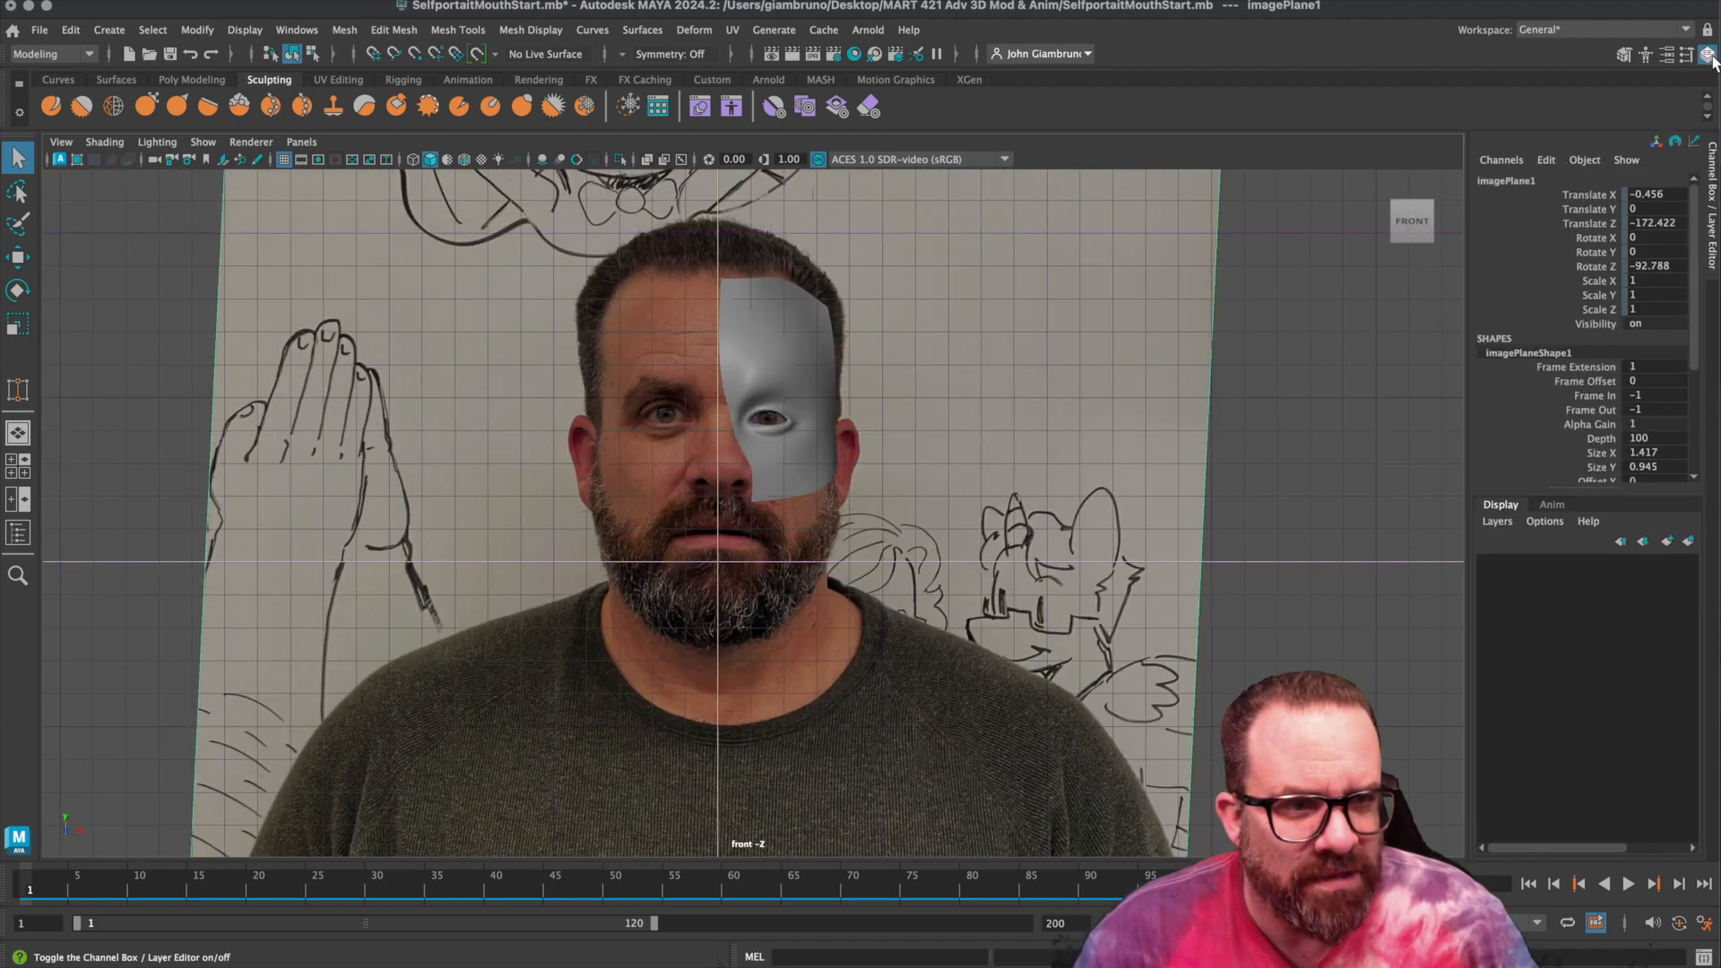
{"action": "key", "text": "w"}
Lock the front image plane's translate, rotate and scale channels and check them with the Move tool.
{"action": "left_click", "coordinate": [1605, 196]}
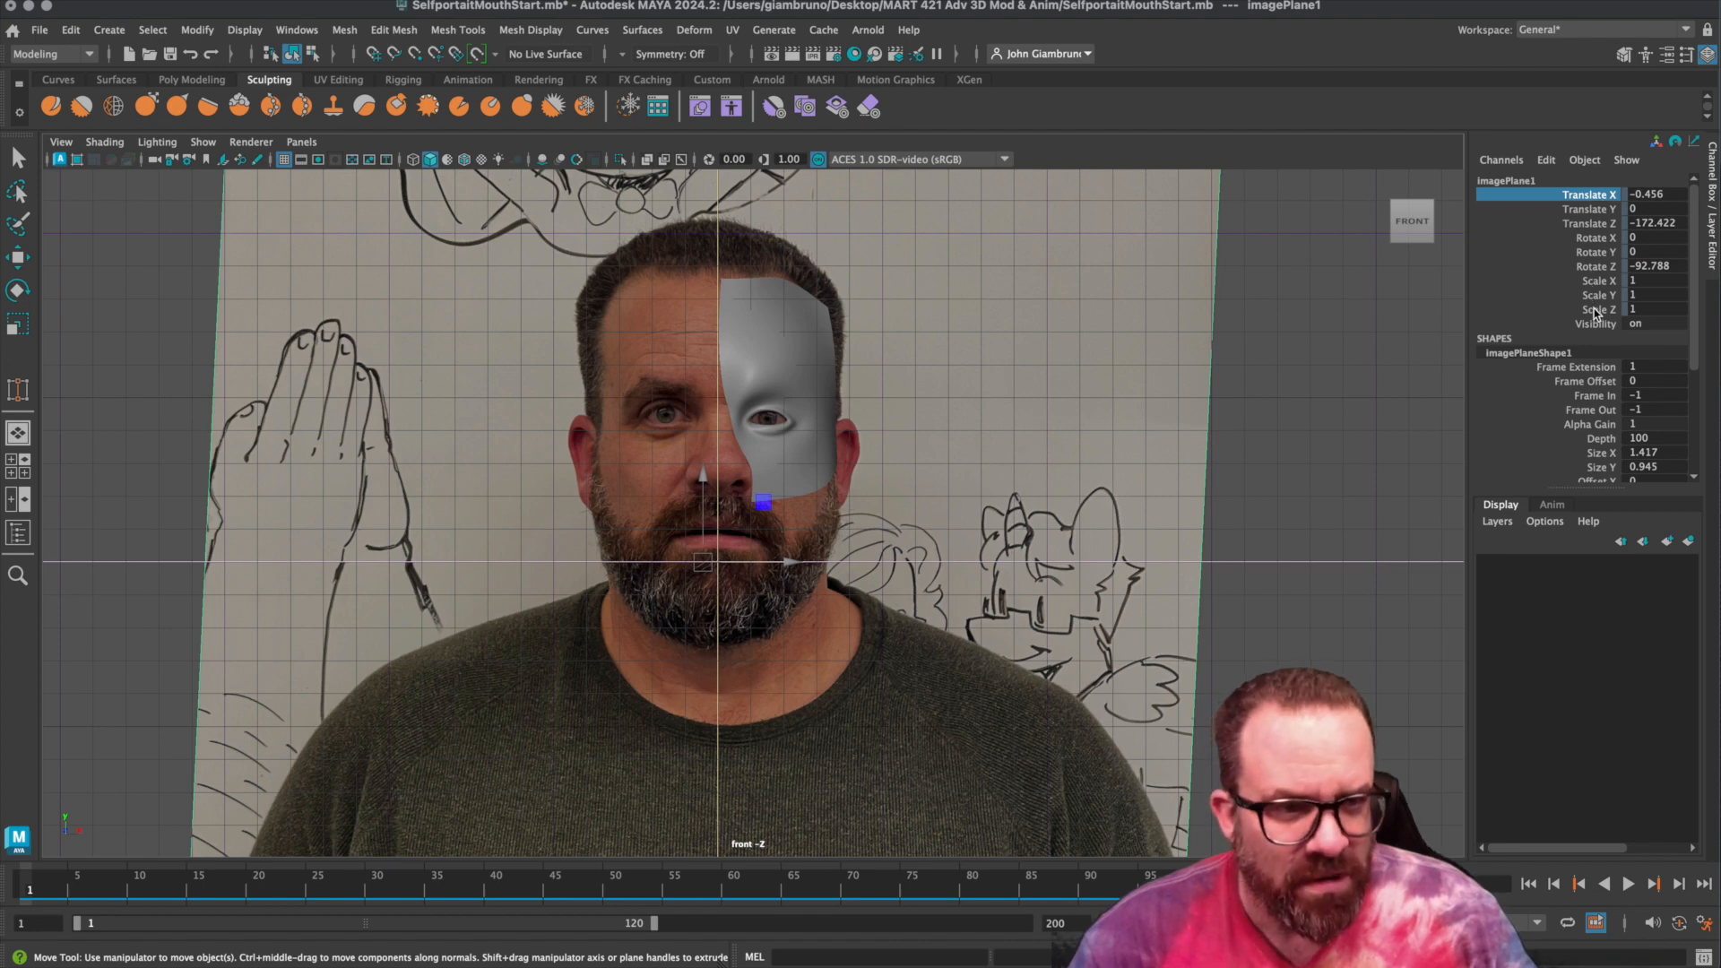
{"action": "left_click", "coordinate": [1595, 310], "text": "shift"}
{"action": "right_click", "coordinate": [1595, 313]}
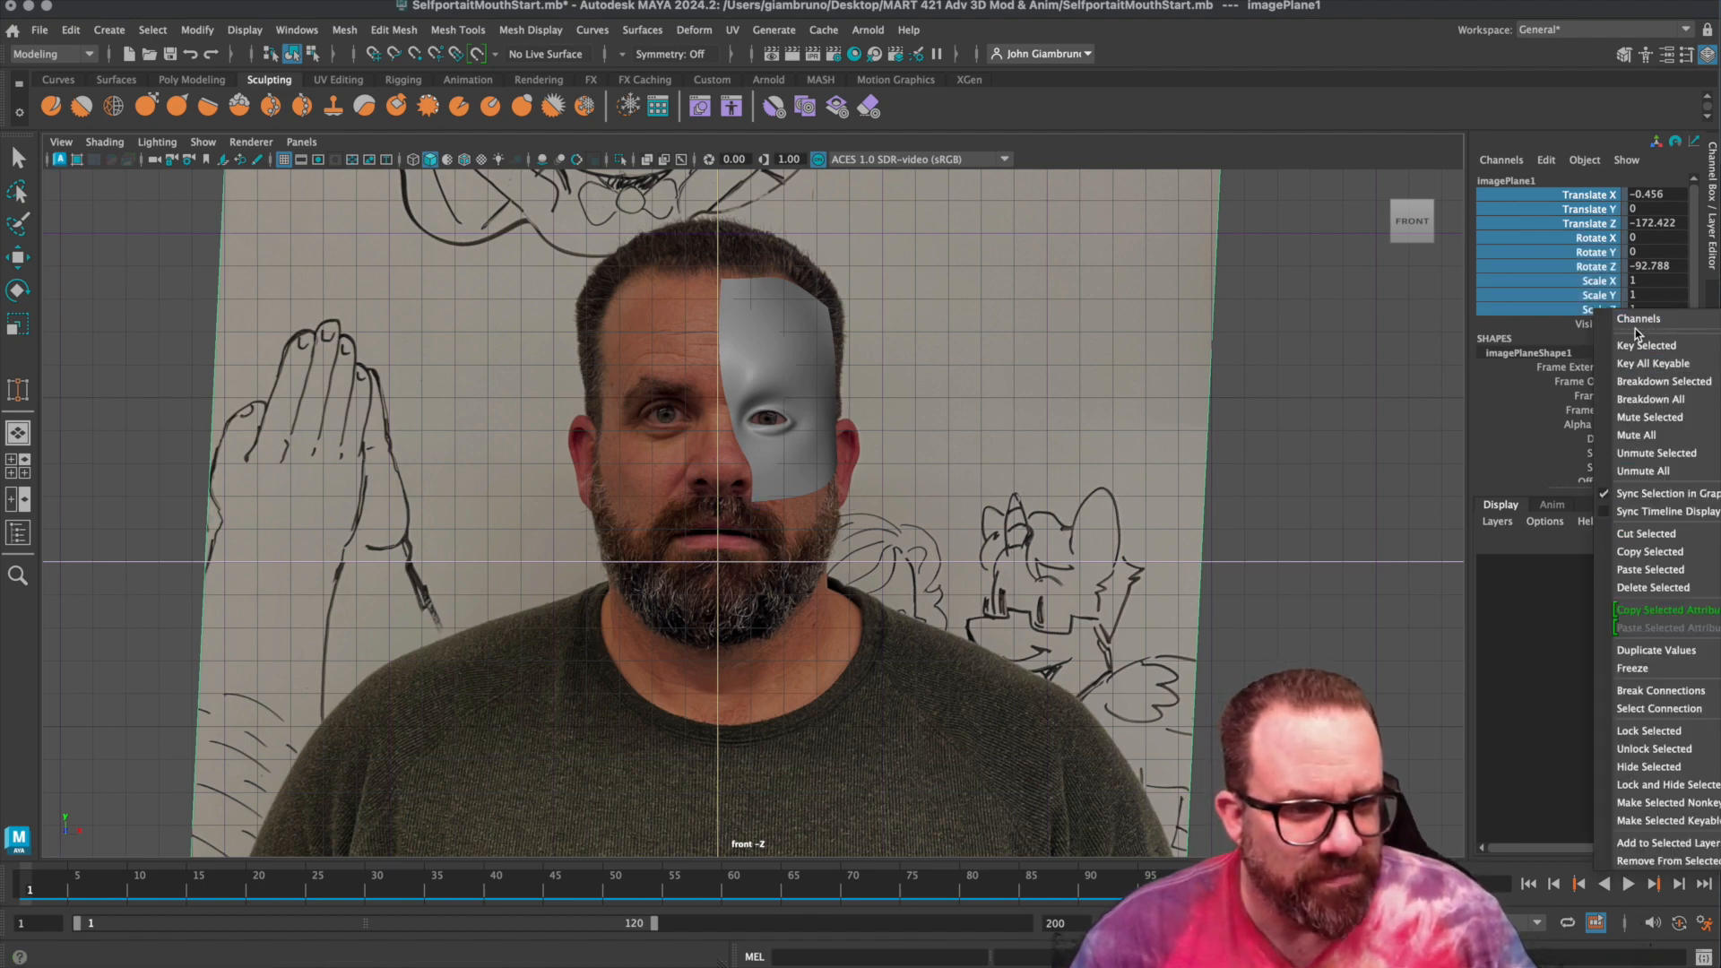
{"action": "left_click", "coordinate": [1632, 733]}
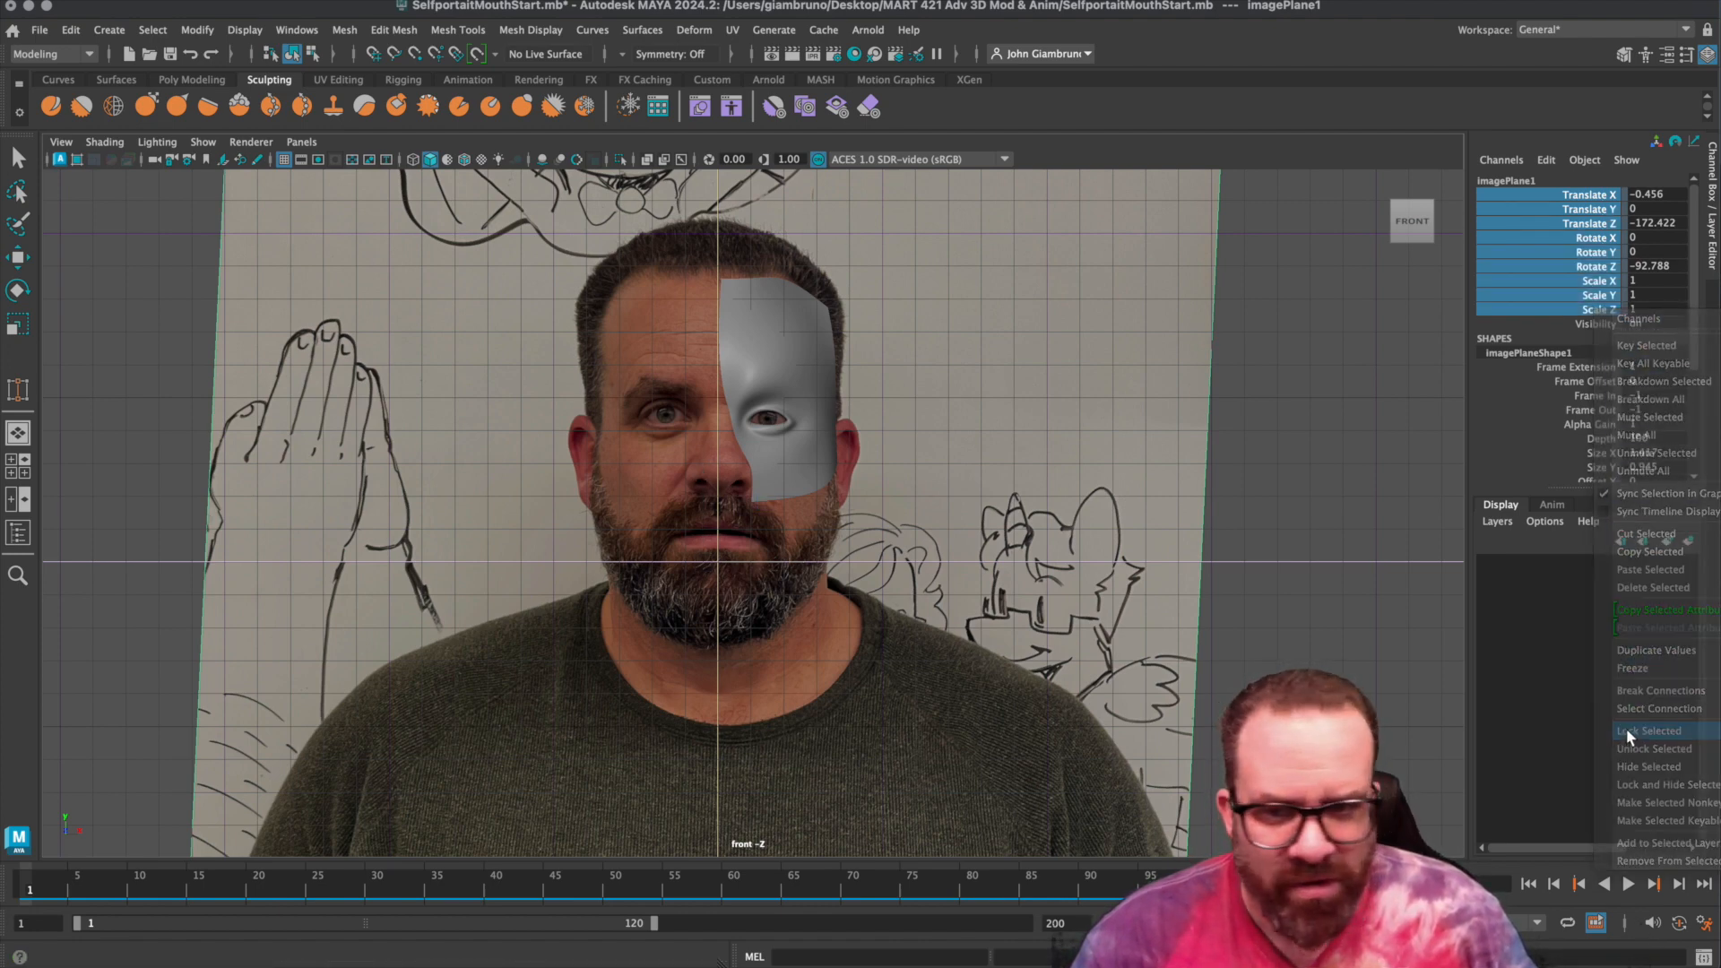
{"action": "scroll", "coordinate": [677, 592], "scroll_direction": "up", "scroll_amount": 8}
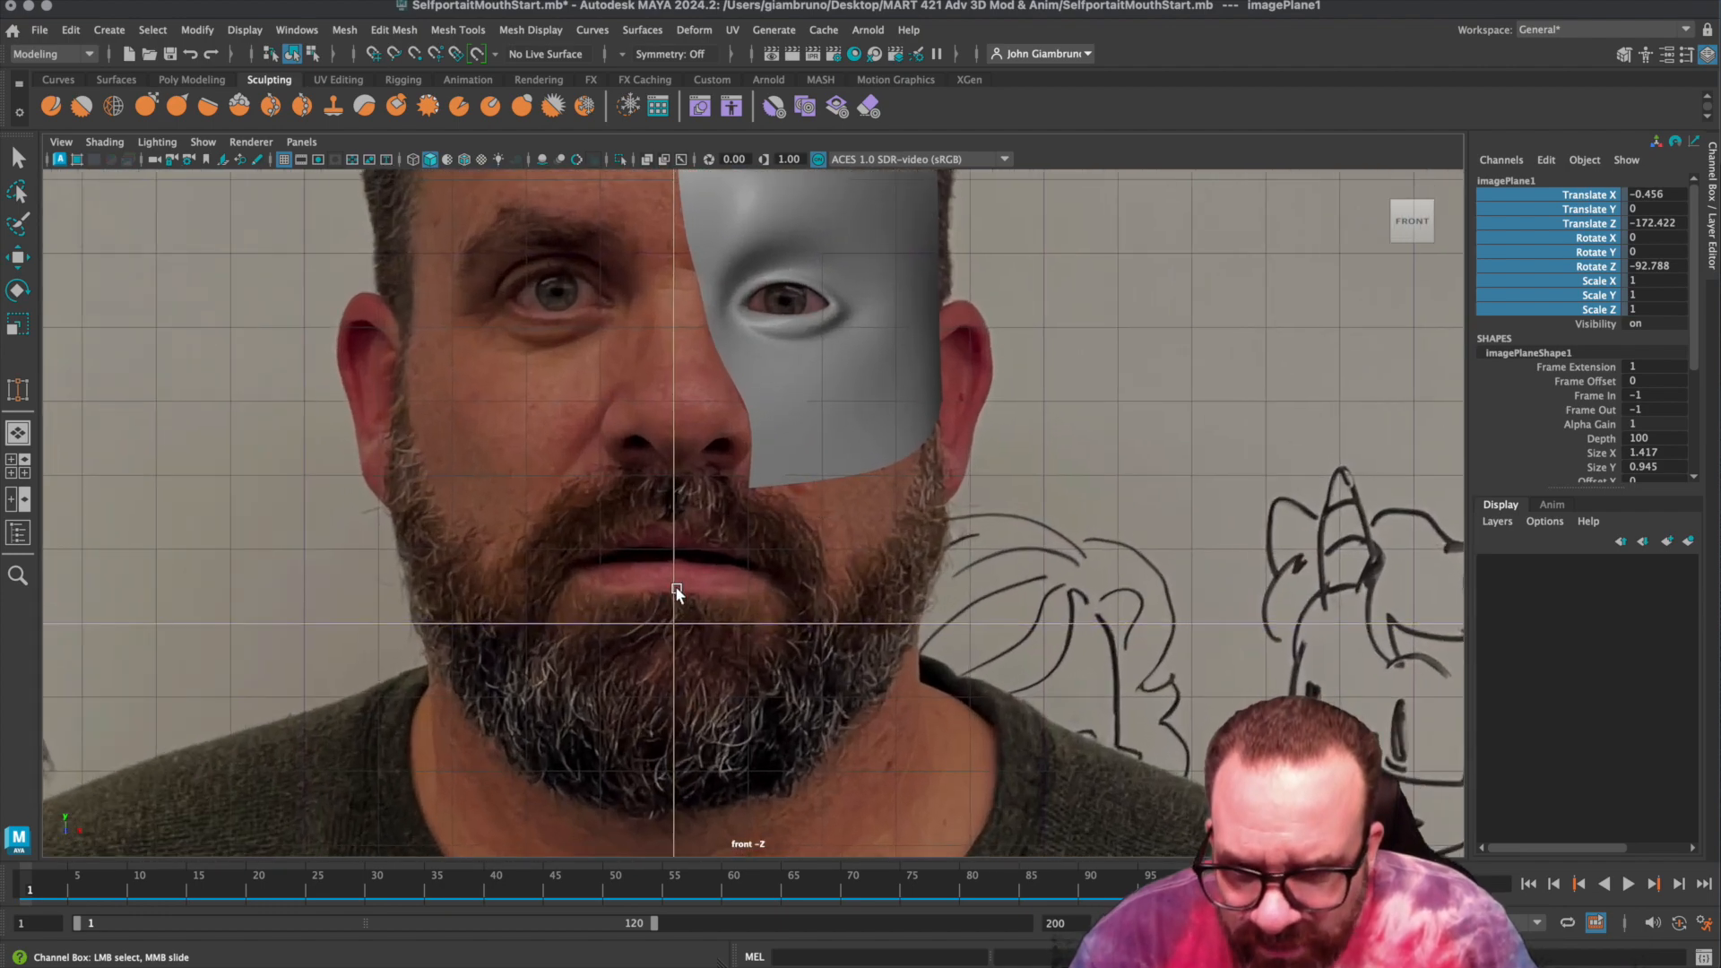
{"action": "scroll", "coordinate": [677, 592], "scroll_direction": "down", "scroll_amount": 5}
{"action": "key", "text": "w"}
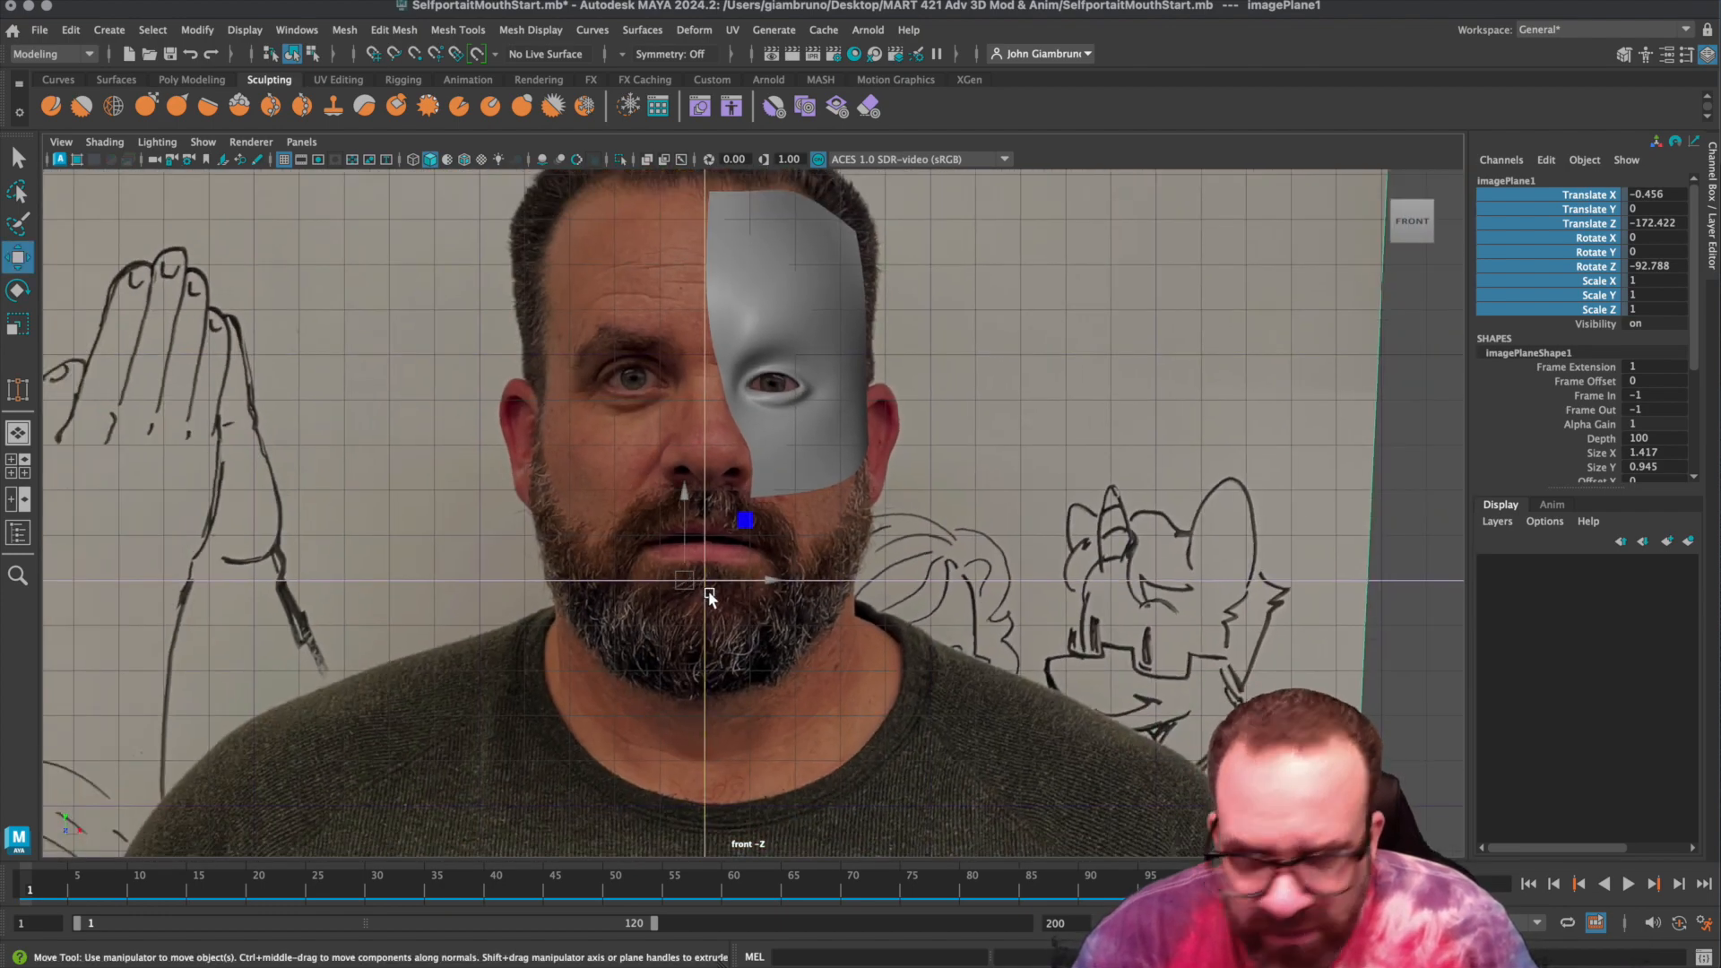
Unlock the front image plane's Translate, Rotate and Scale channels on all axes and activate the Move tool.
{"action": "left_click", "coordinate": [1589, 309]}
{"action": "left_click", "coordinate": [1589, 195]}
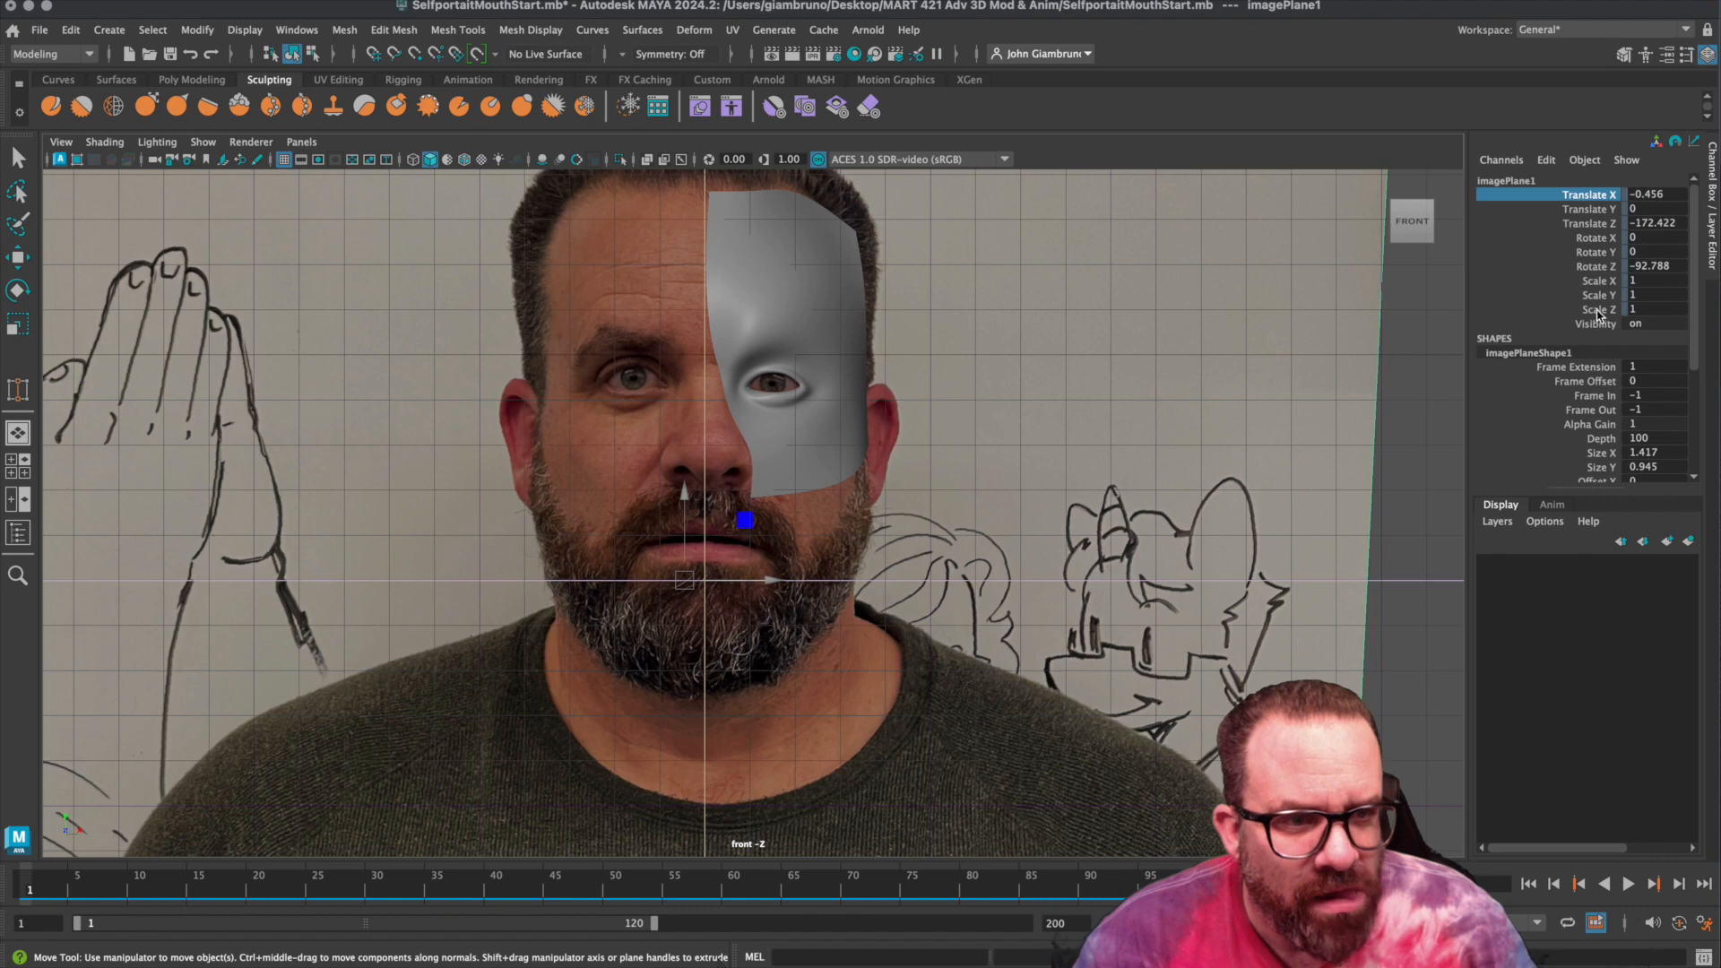
{"action": "right_click", "coordinate": [1598, 309]}
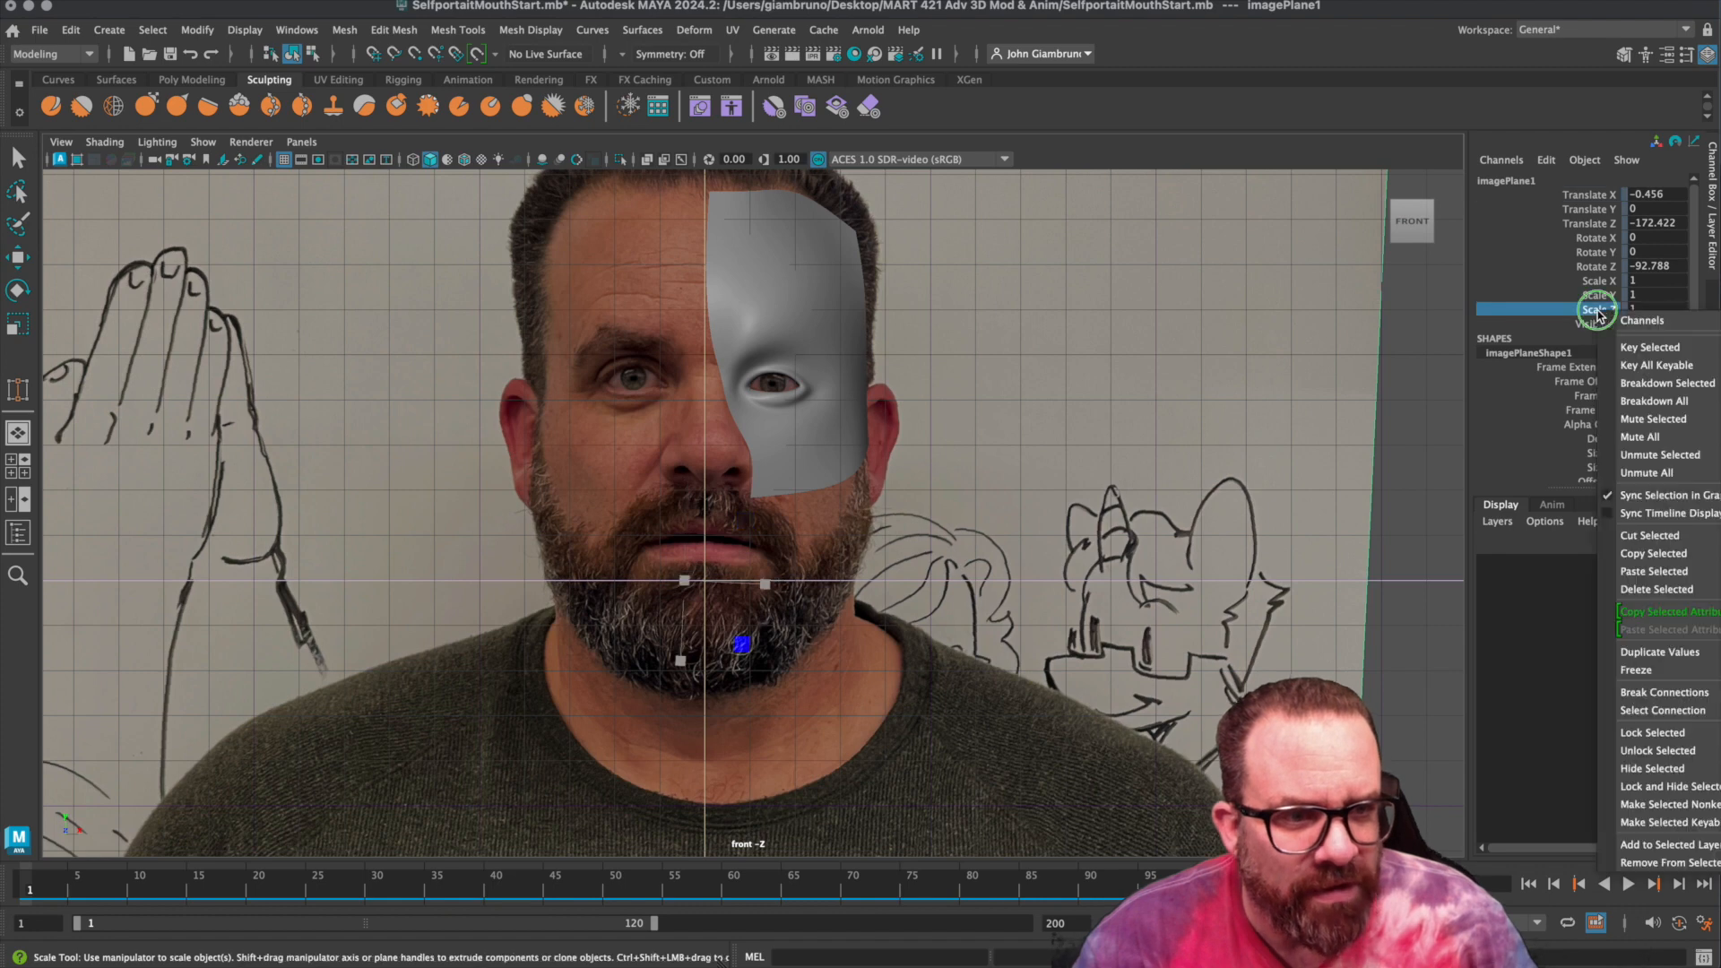
{"action": "left_click", "coordinate": [1608, 202]}
{"action": "left_click_drag", "start_coordinate": [1591, 195], "coordinate": [1592, 309]}
{"action": "right_click", "coordinate": [1605, 195]}
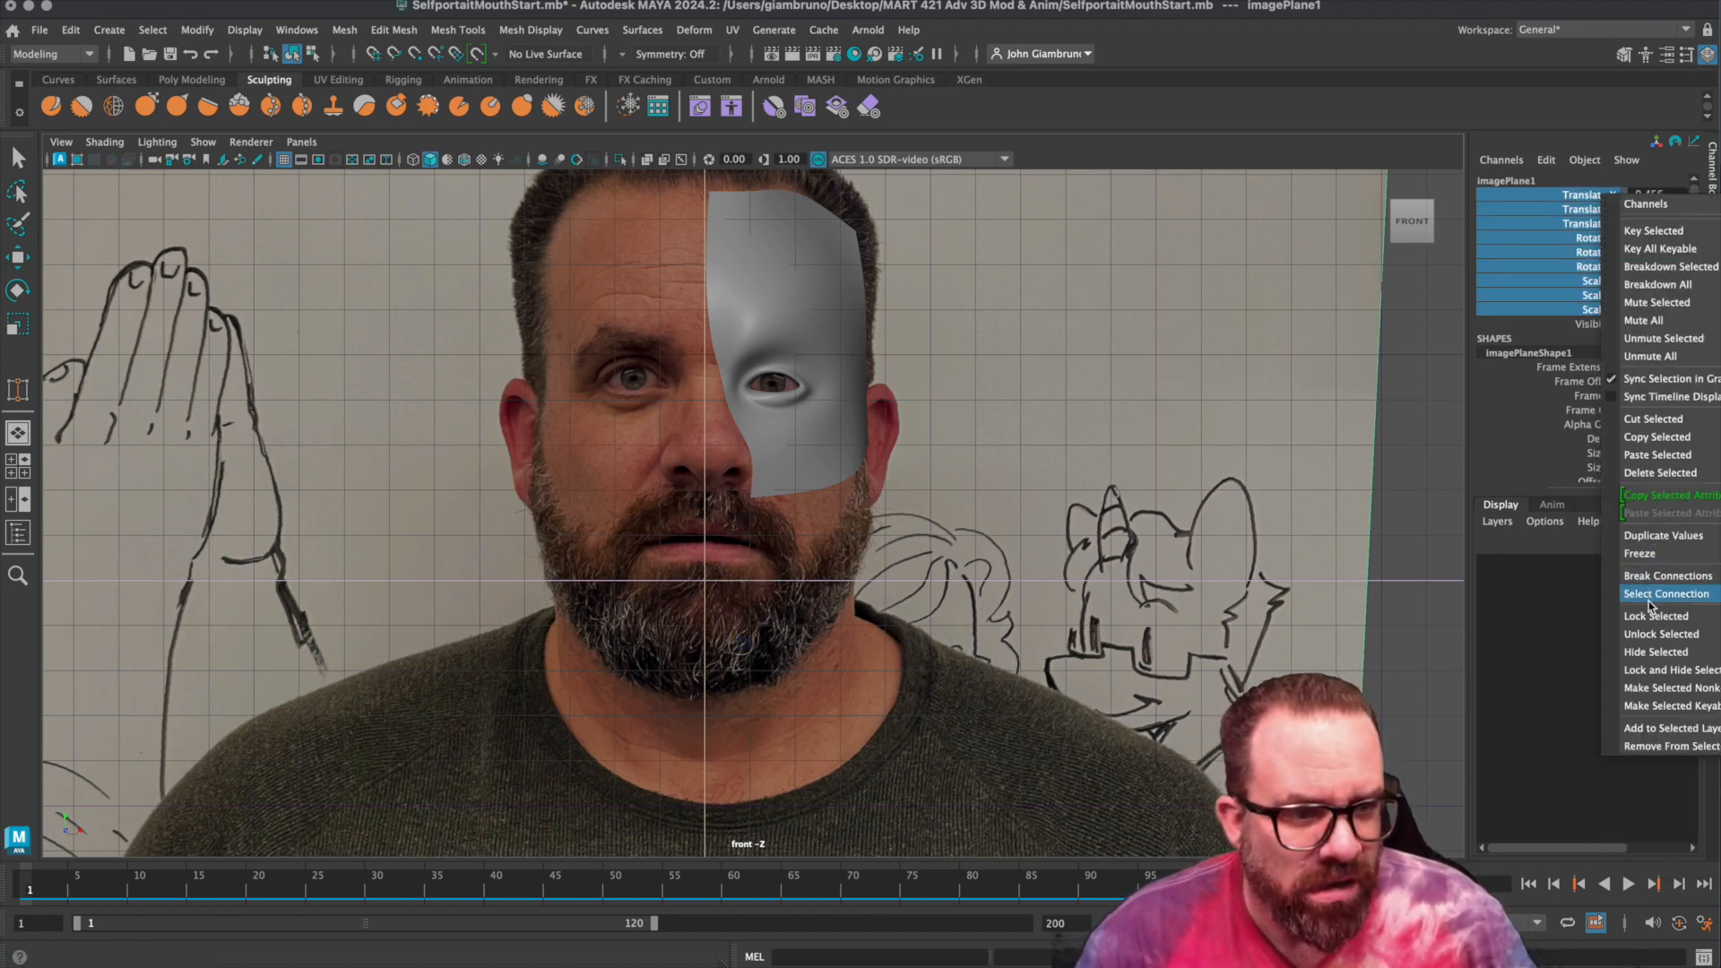
{"action": "left_click", "coordinate": [1658, 634]}
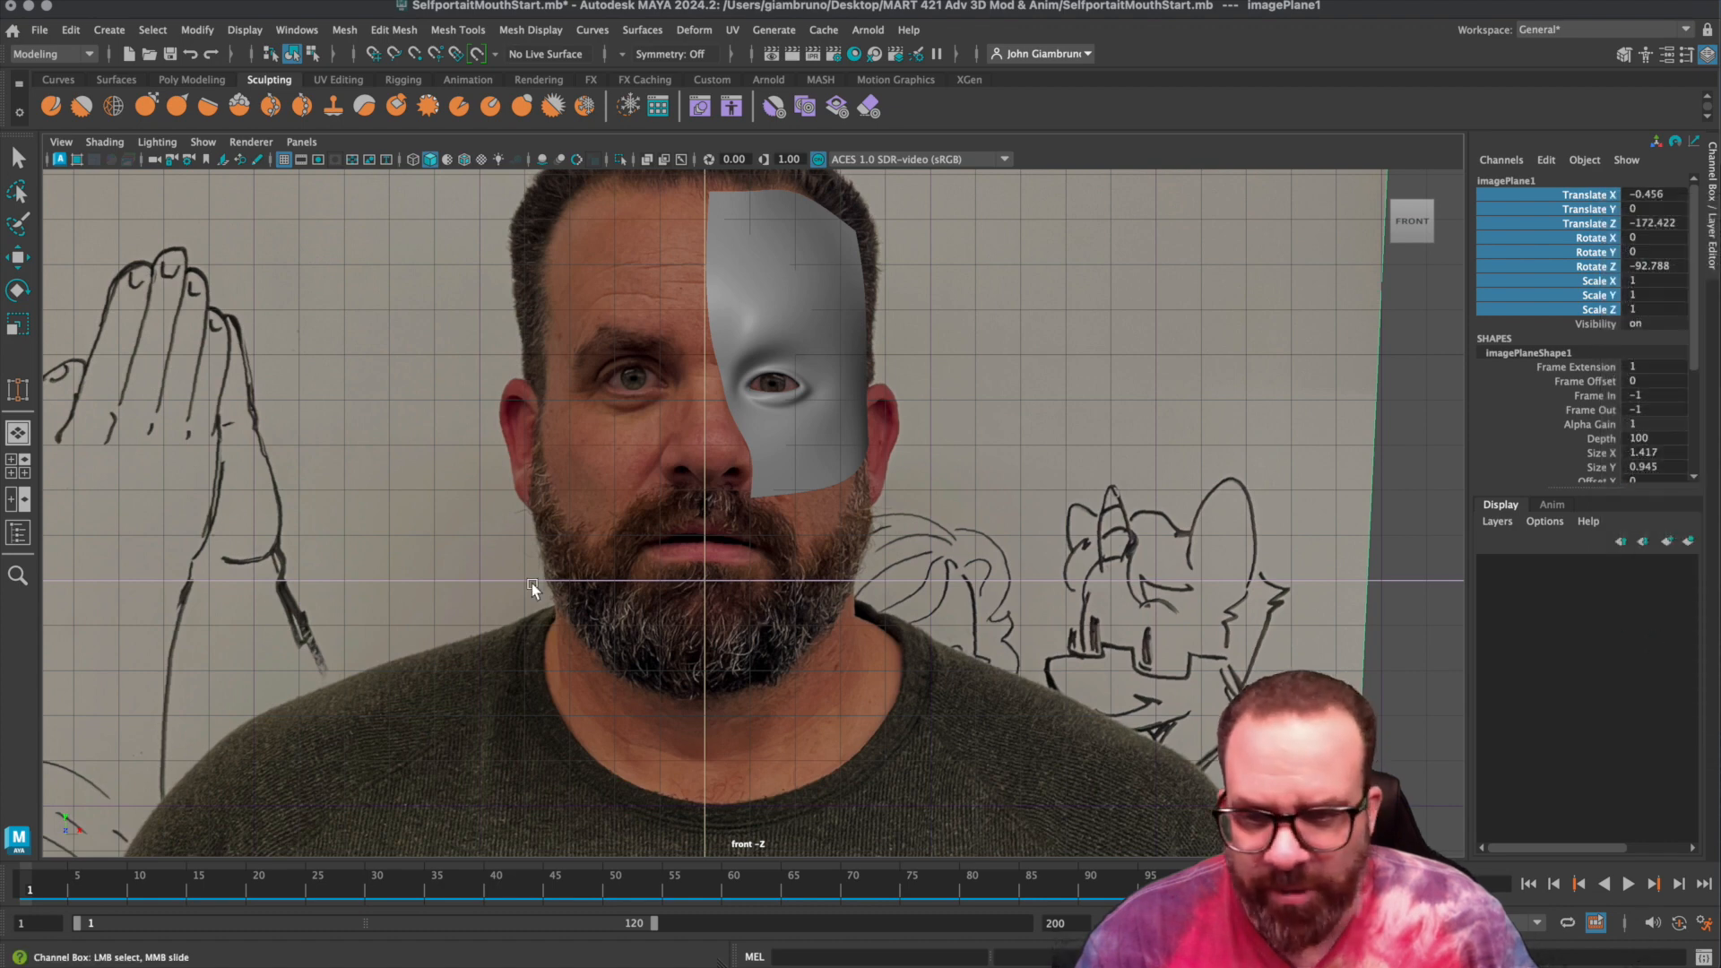
{"action": "key", "text": "w"}
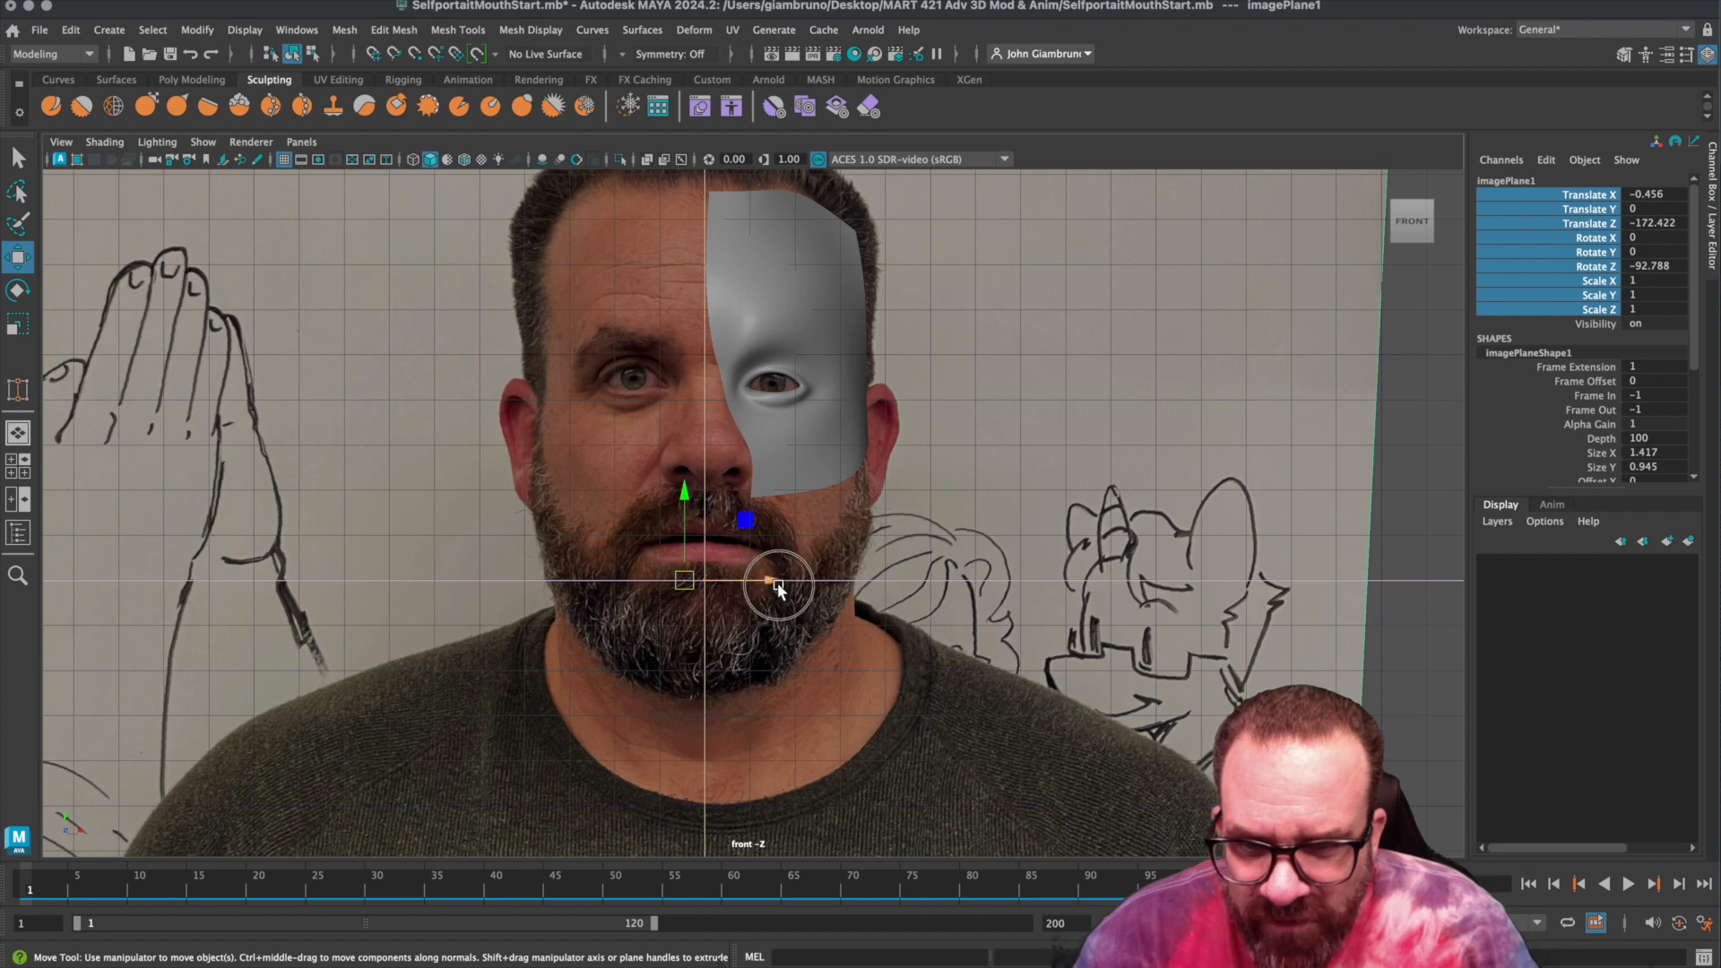
Nudge the front image plane to Translate X -0.476, lock its Translate, Rotate and Scale channels, and clear the channel selection.
{"action": "left_click_drag", "start_coordinate": [778, 586], "coordinate": [777, 588]}
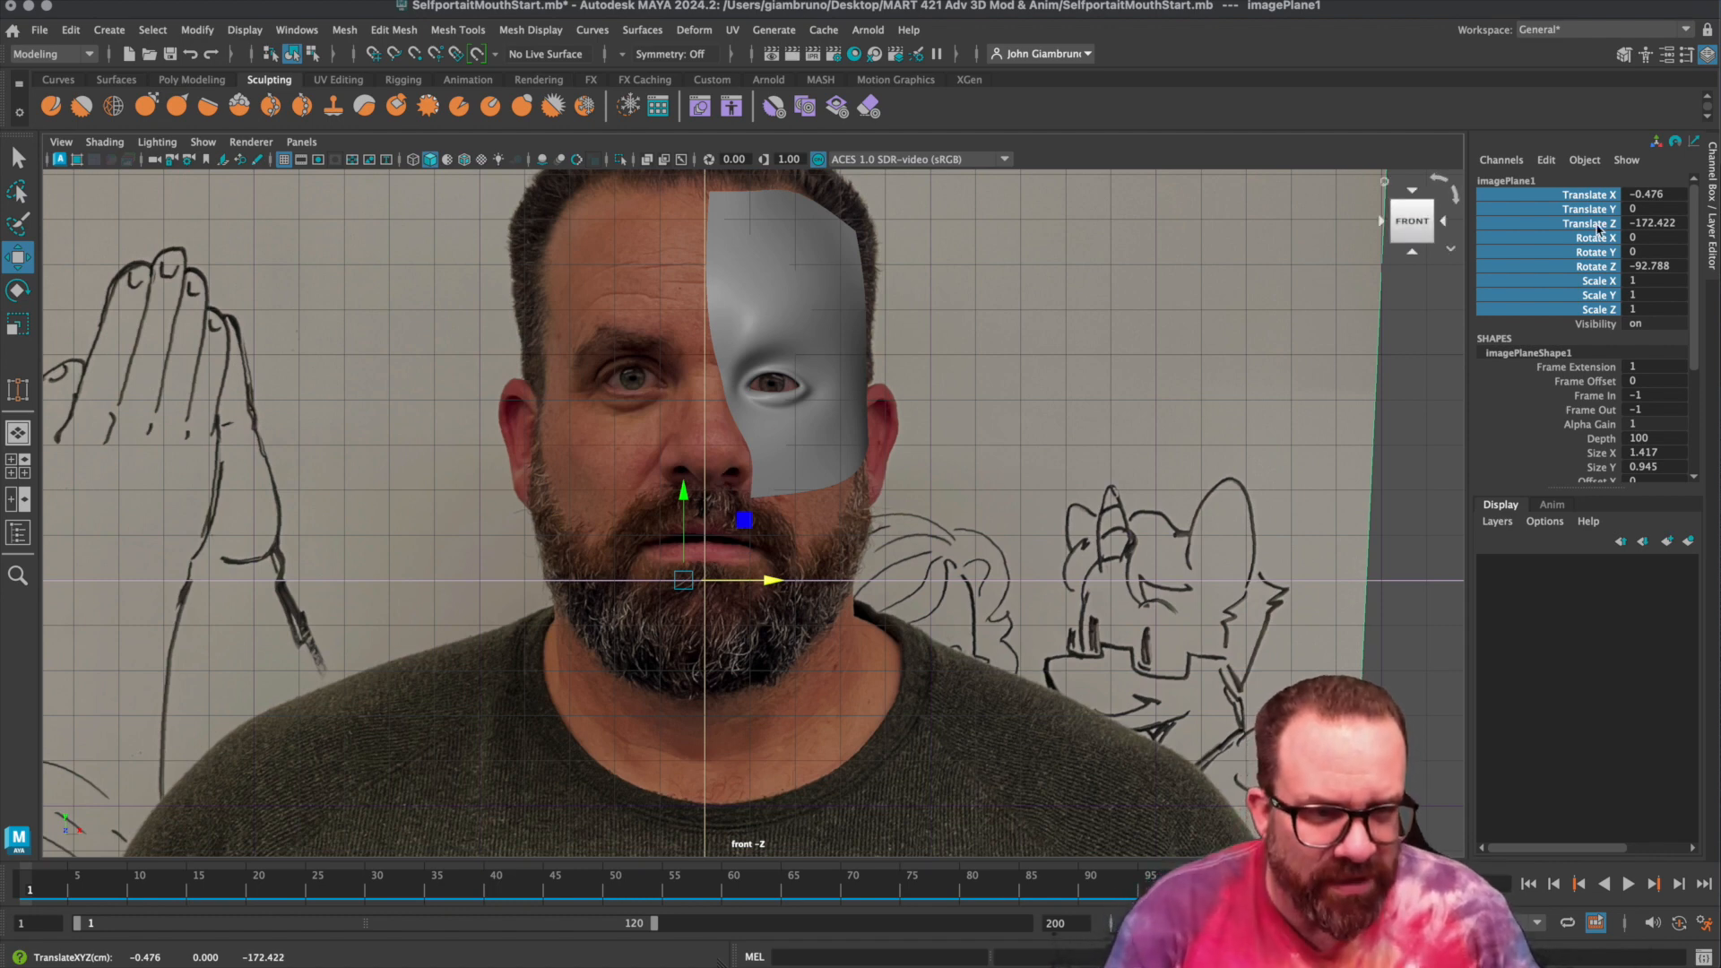
{"action": "right_click", "coordinate": [1601, 231]}
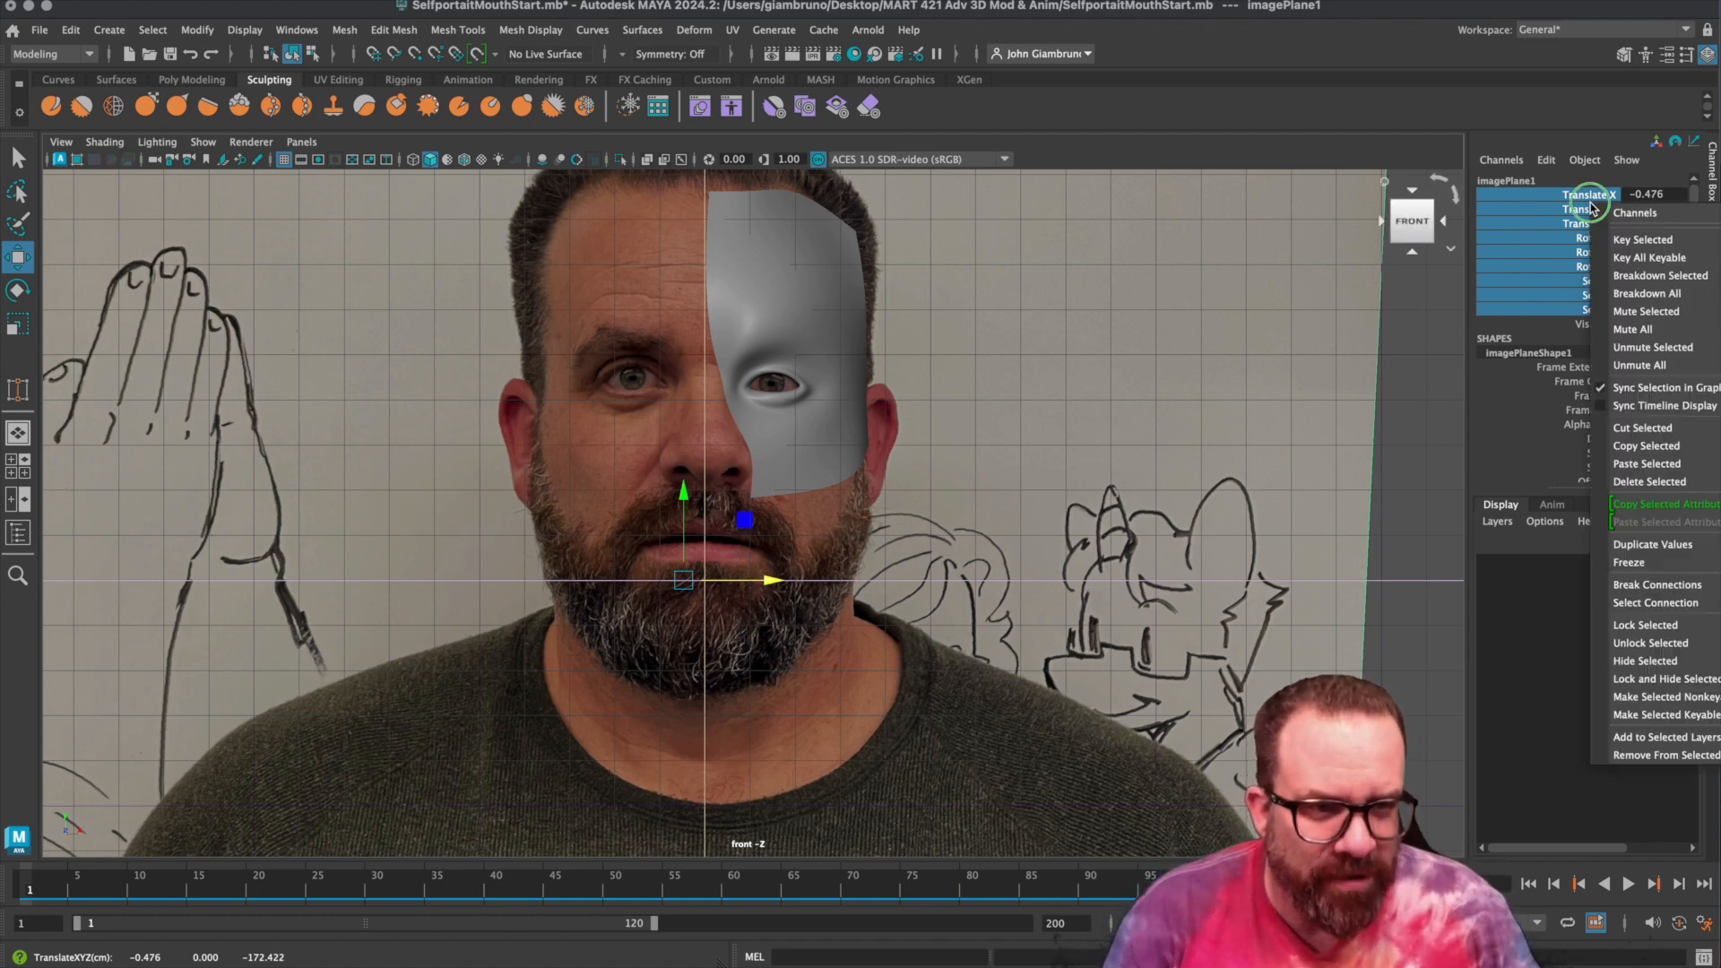
{"action": "left_click", "coordinate": [1614, 644]}
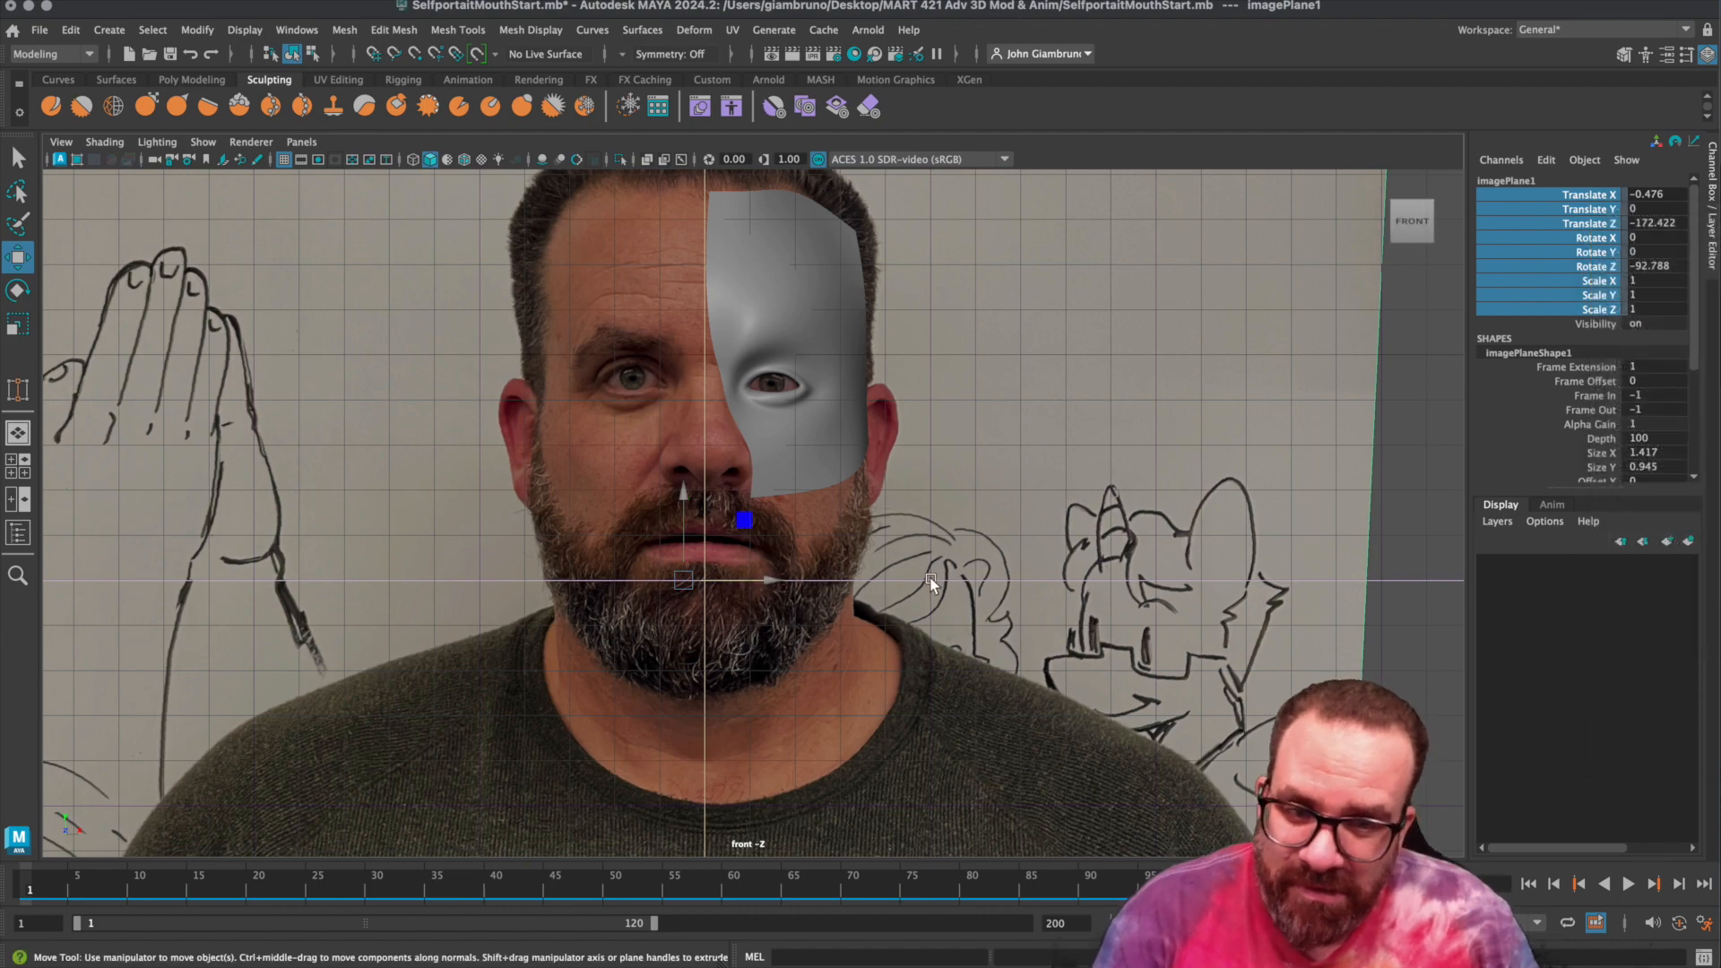
{"action": "left_click", "coordinate": [1395, 504]}
{"action": "left_click", "coordinate": [1289, 524]}
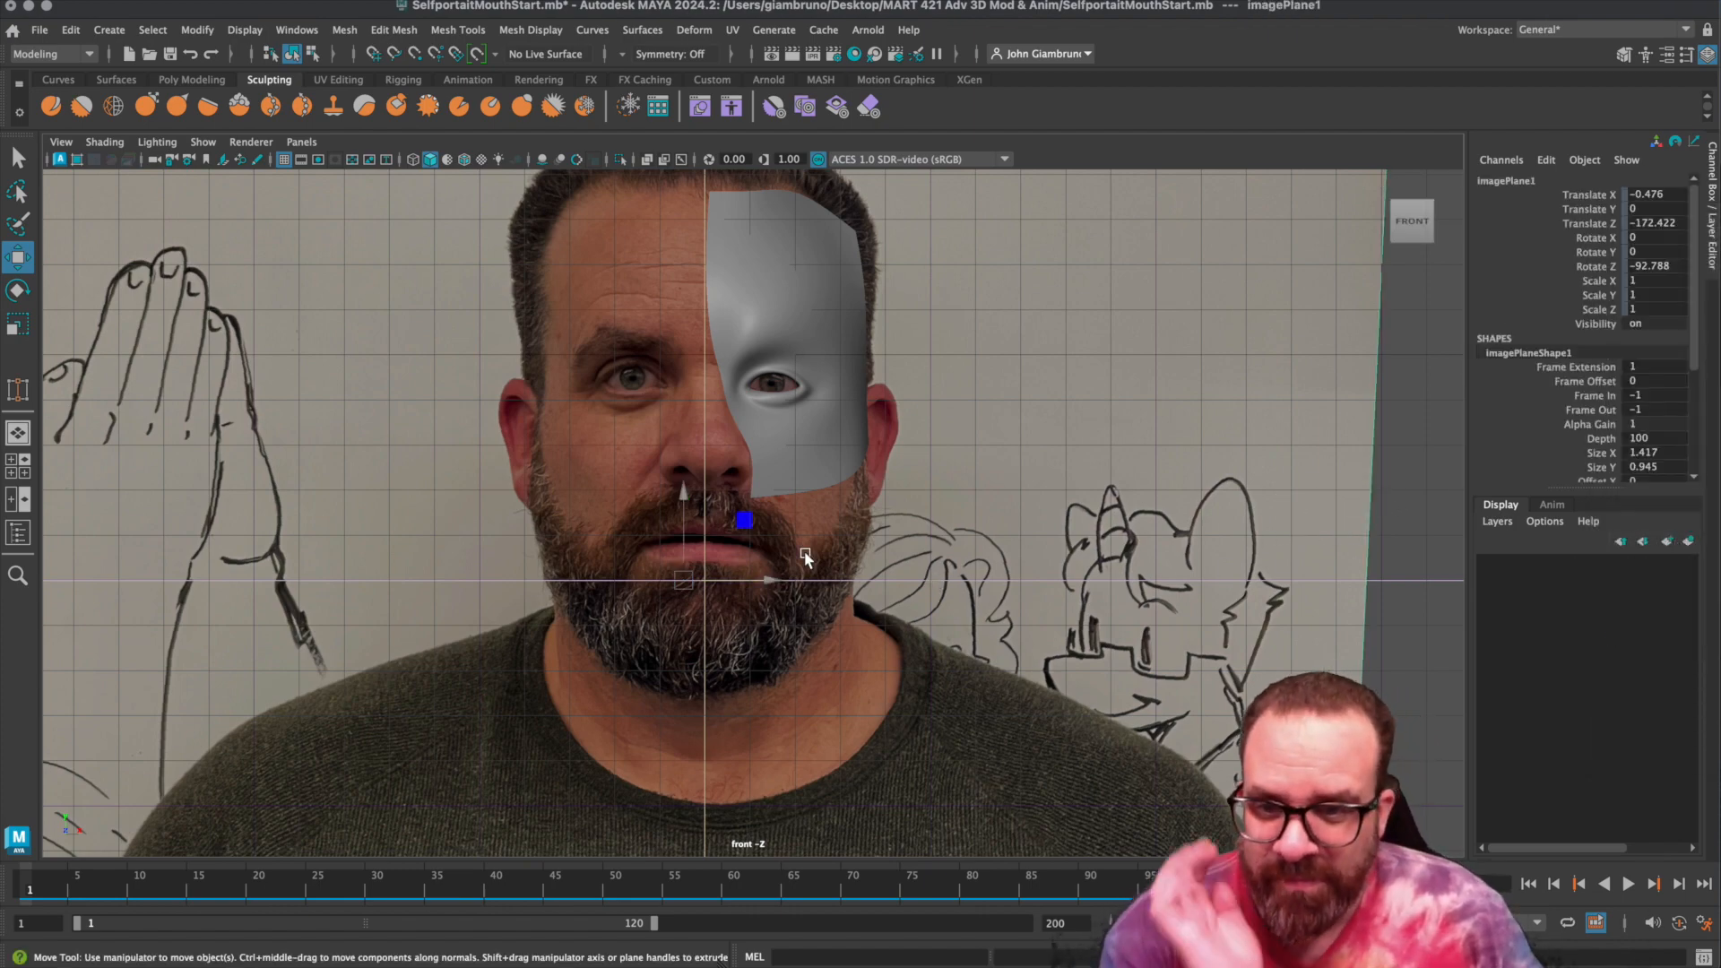
Begin a polygon with the Create Polygon tool, placing five points along the upper lip from the centre line to the mouth corner.
{"action": "scroll", "coordinate": [804, 560], "scroll_direction": "up", "scroll_amount": 2}
{"action": "scroll", "coordinate": [684, 556], "scroll_direction": "up", "scroll_amount": 3}
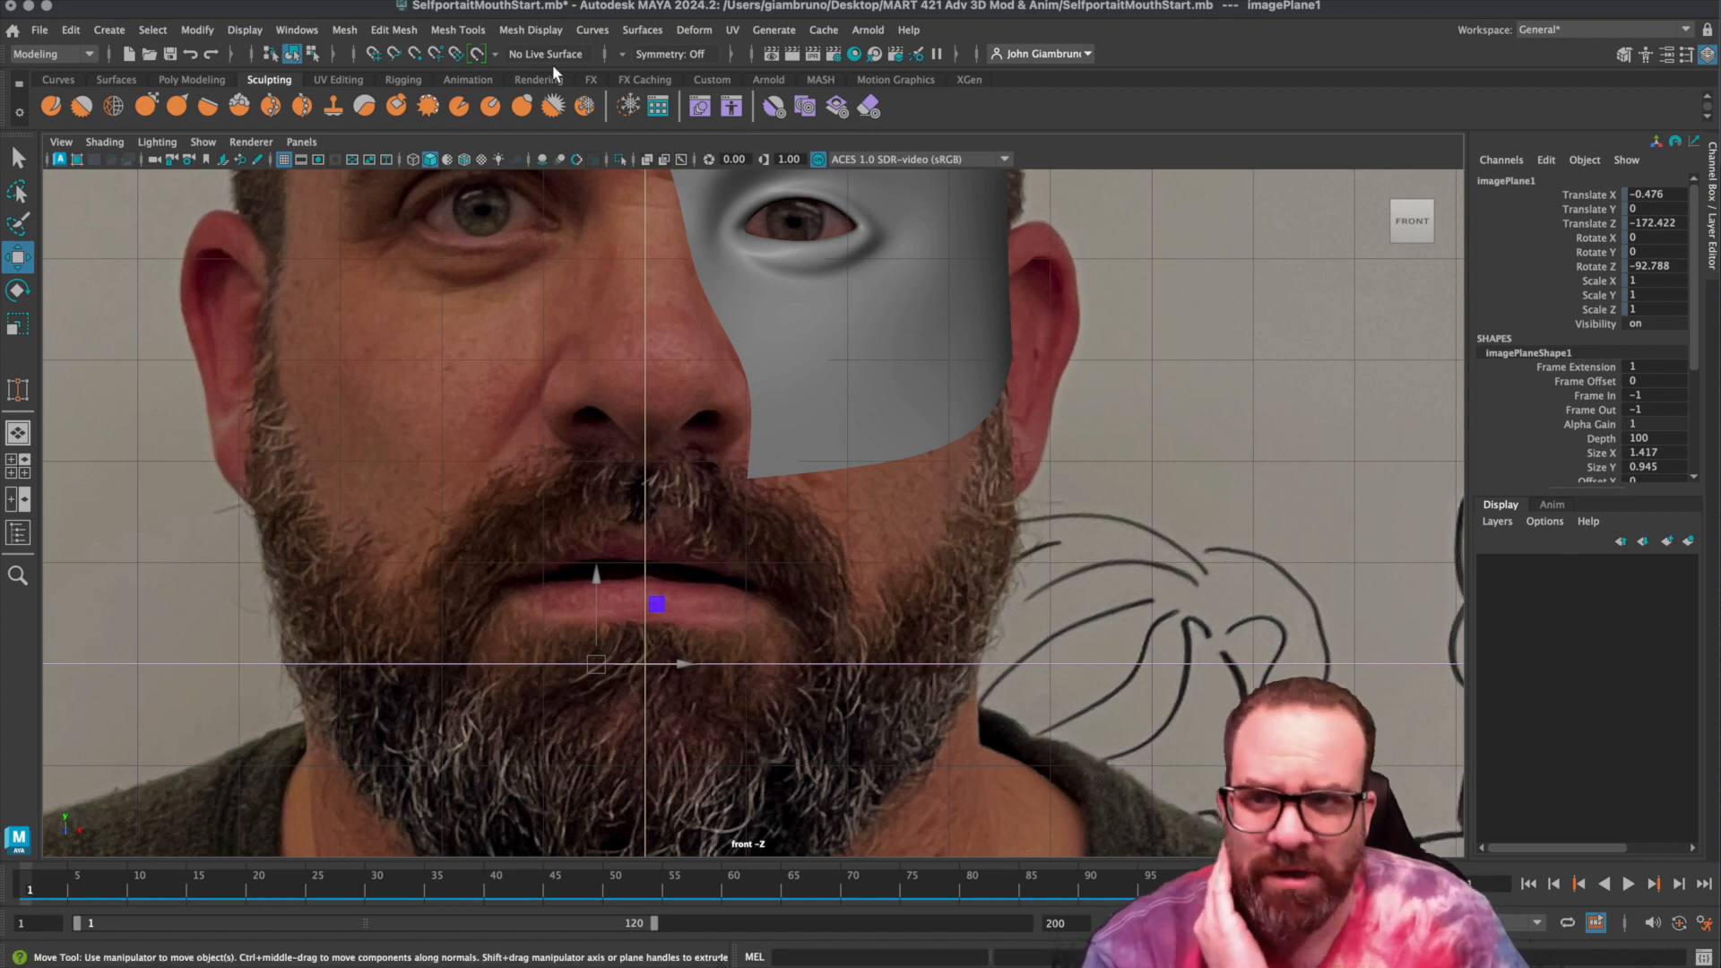
{"action": "left_click", "coordinate": [460, 32]}
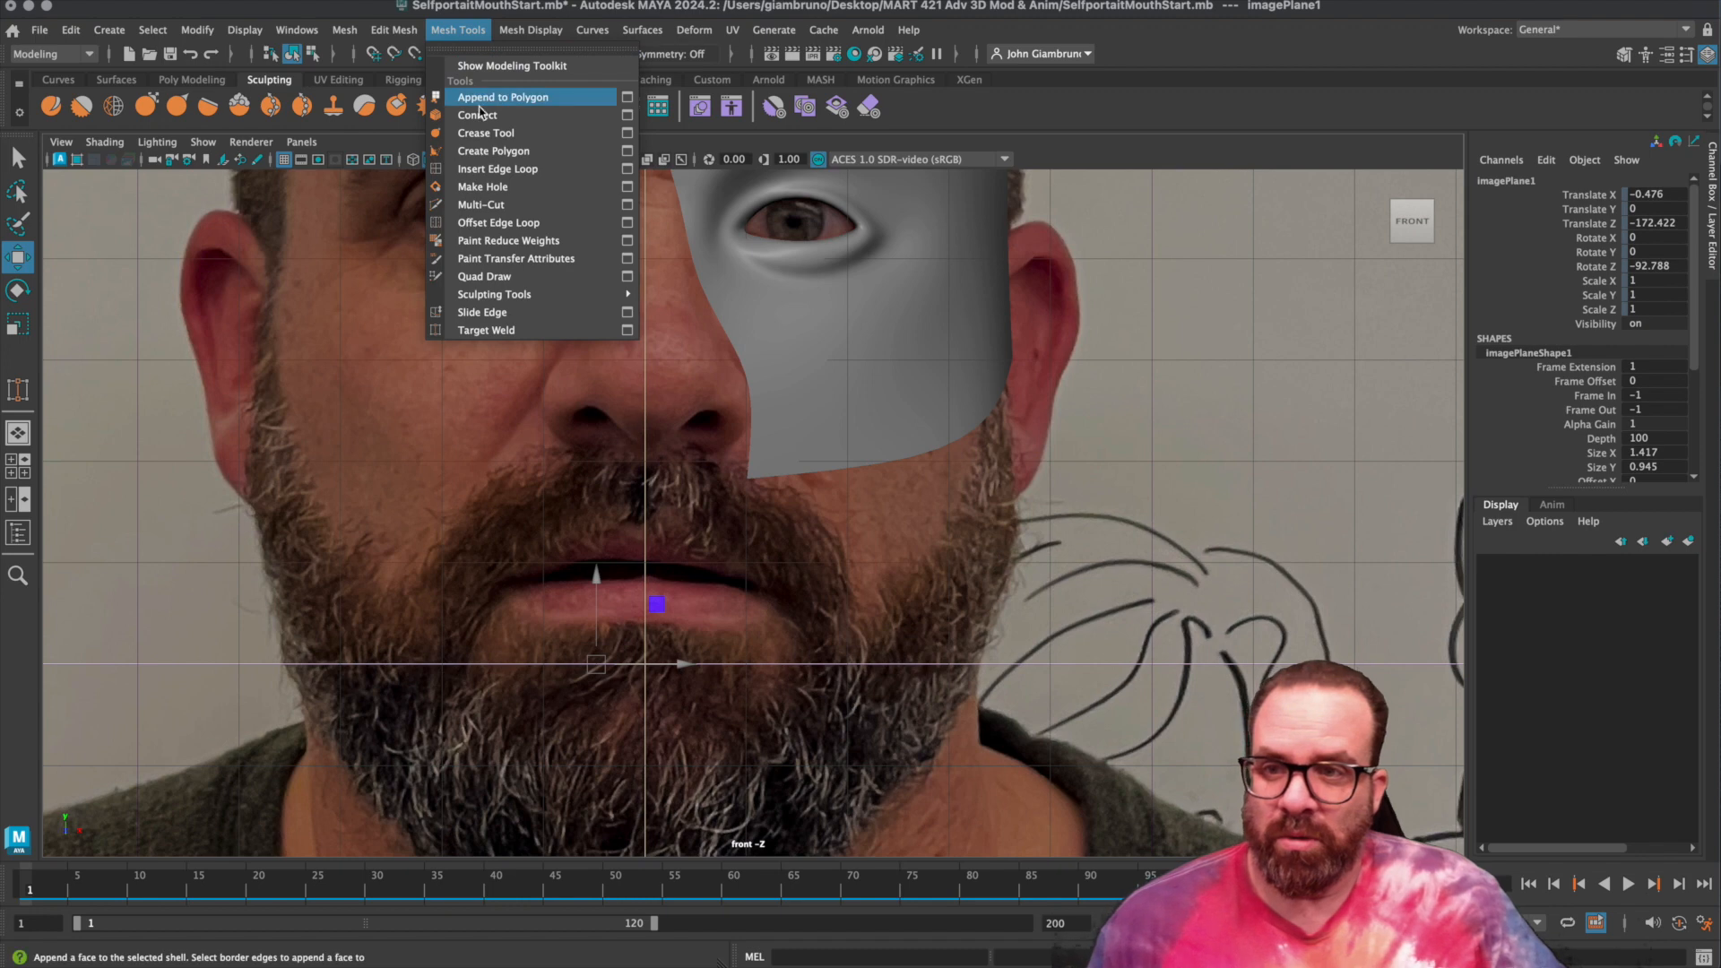
{"action": "left_click", "coordinate": [491, 151]}
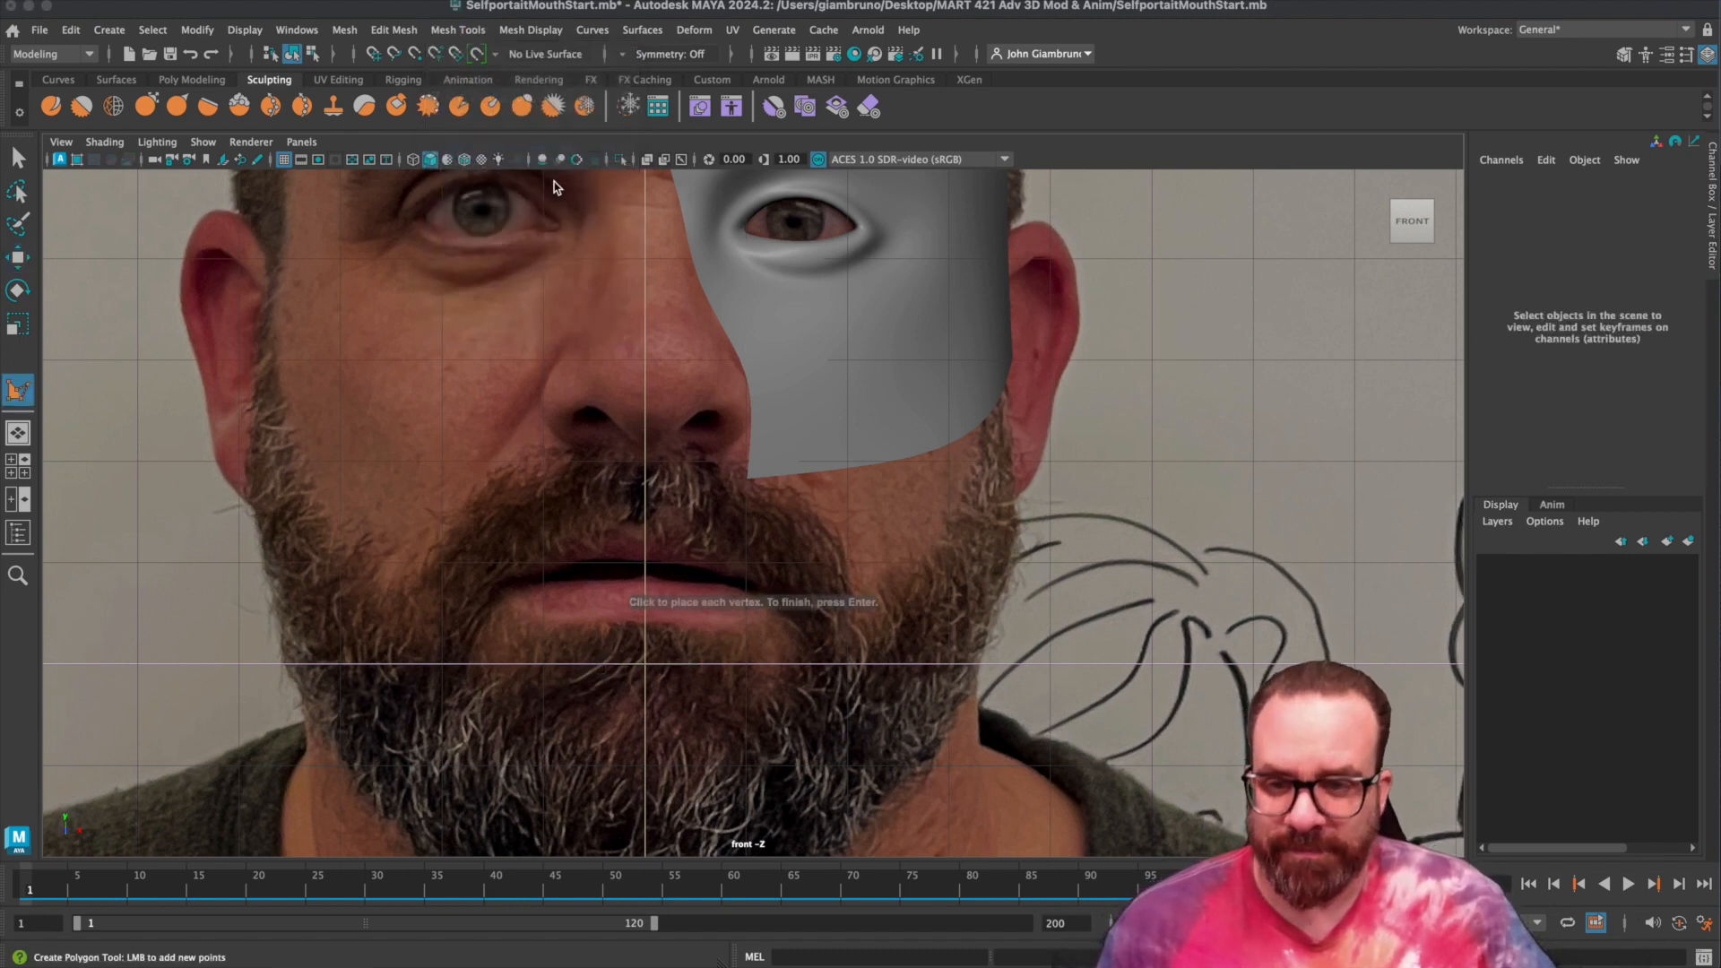
{"action": "left_click", "coordinate": [646, 540]}
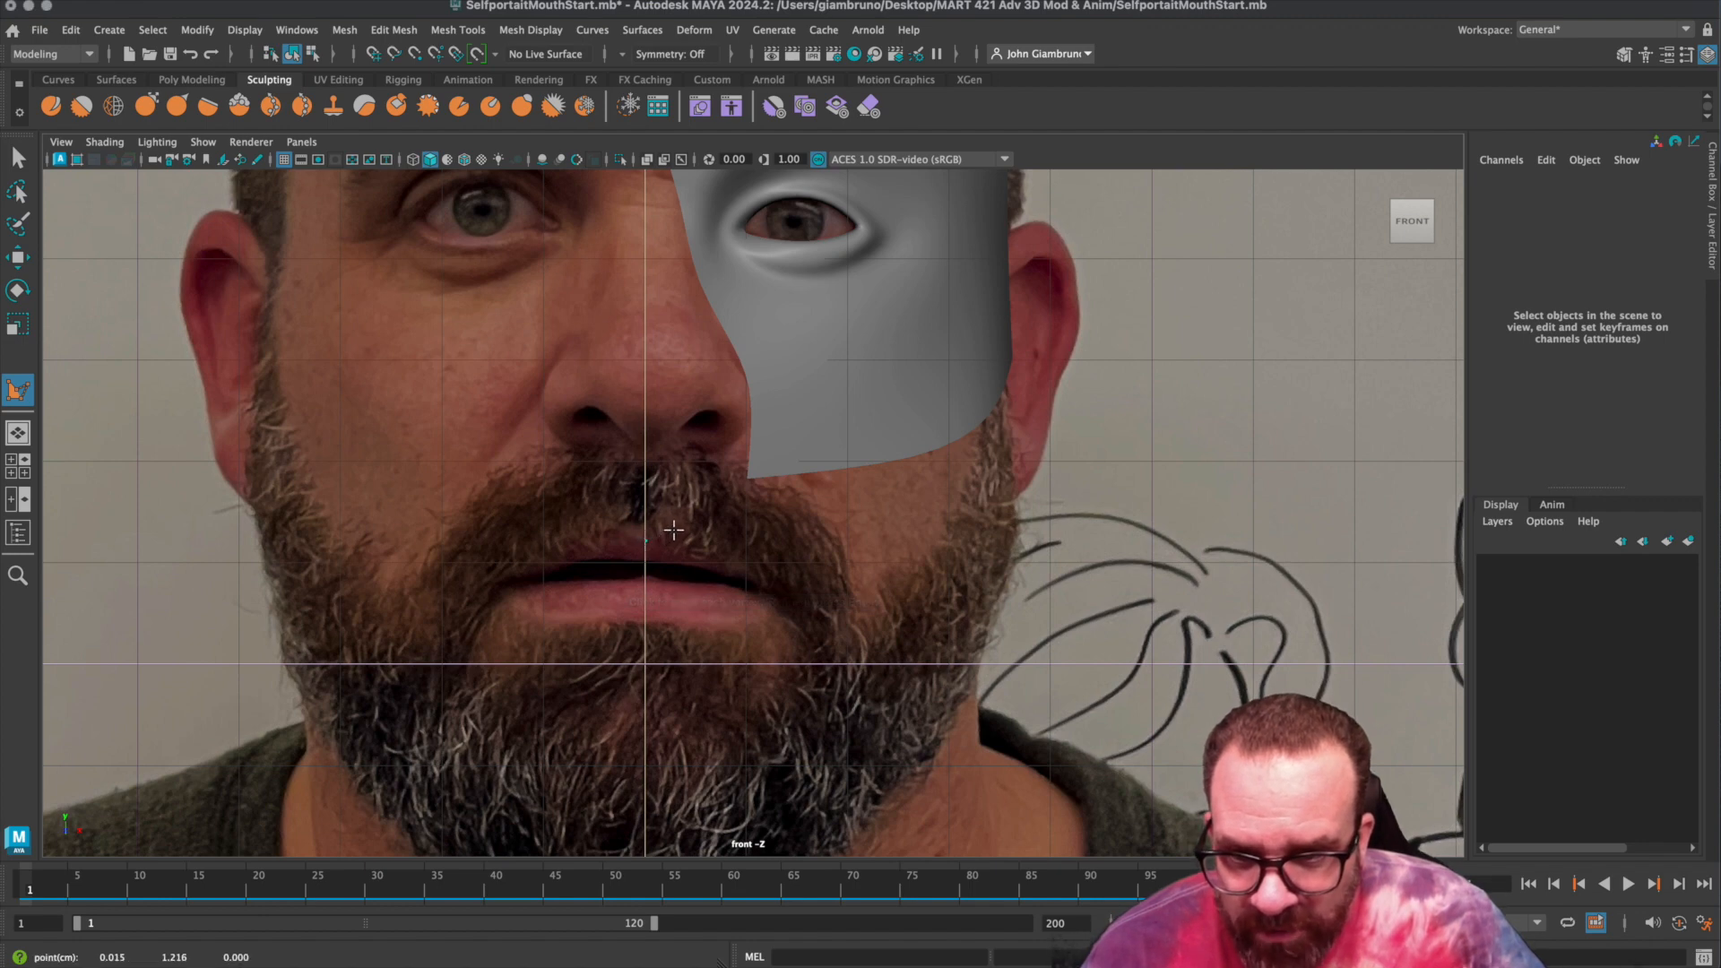
{"action": "left_click", "coordinate": [674, 531]}
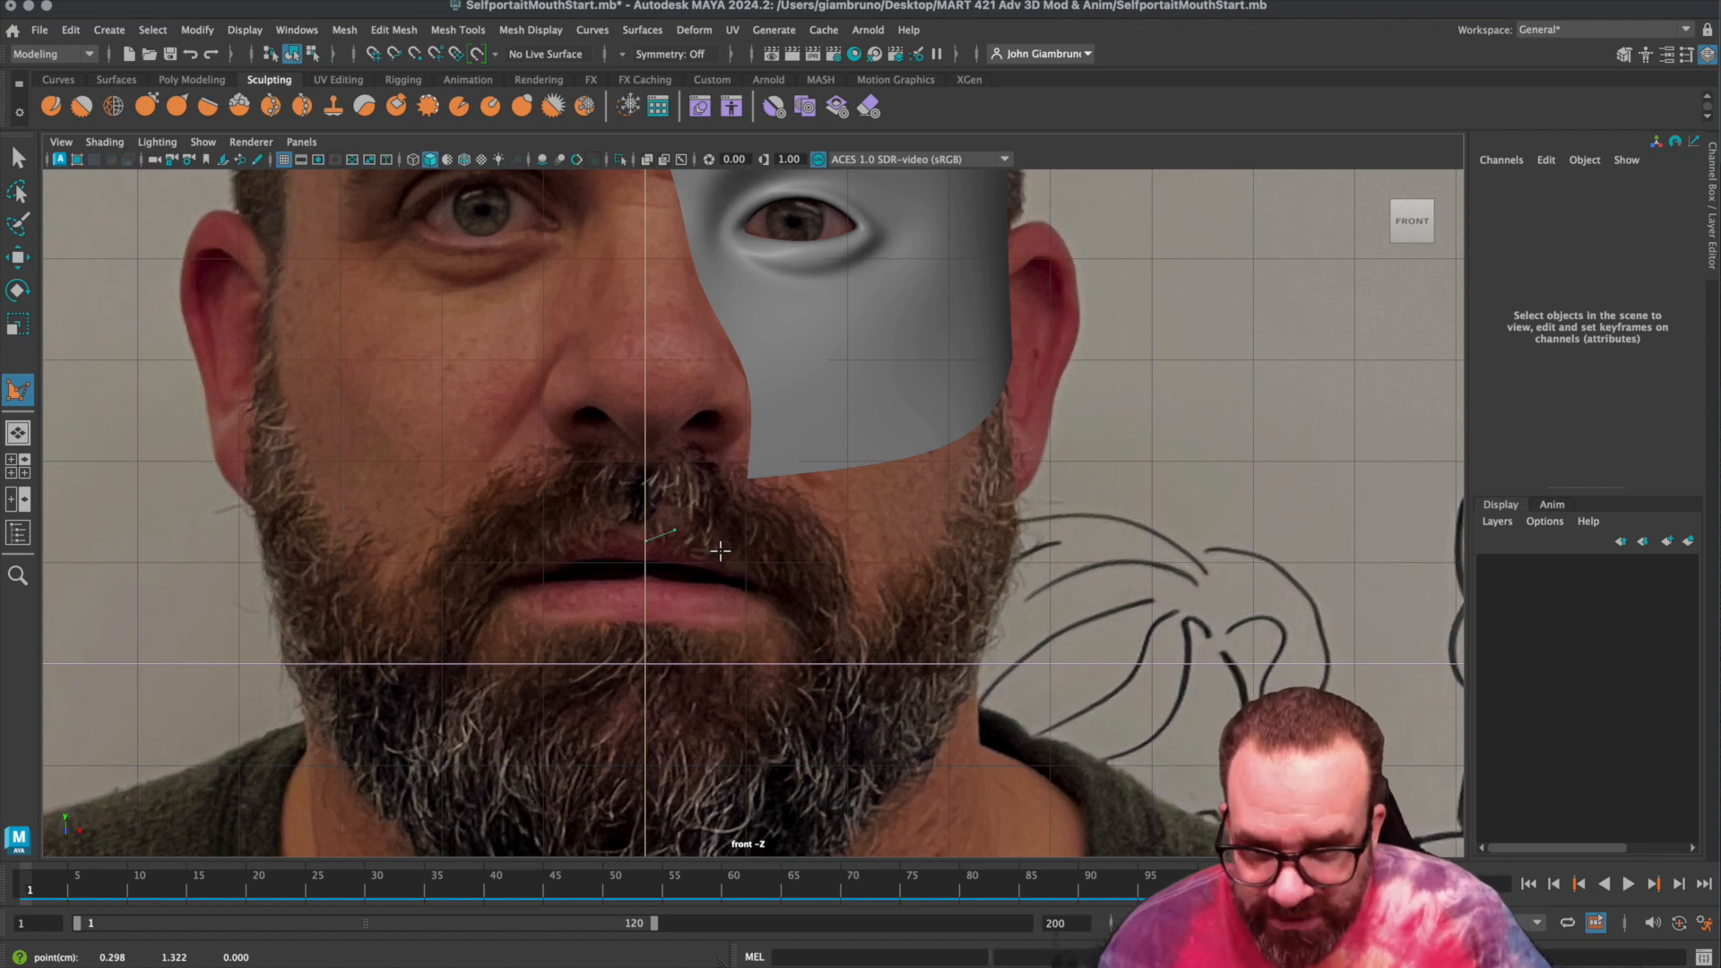
{"action": "left_click", "coordinate": [720, 547], "text": "shift"}
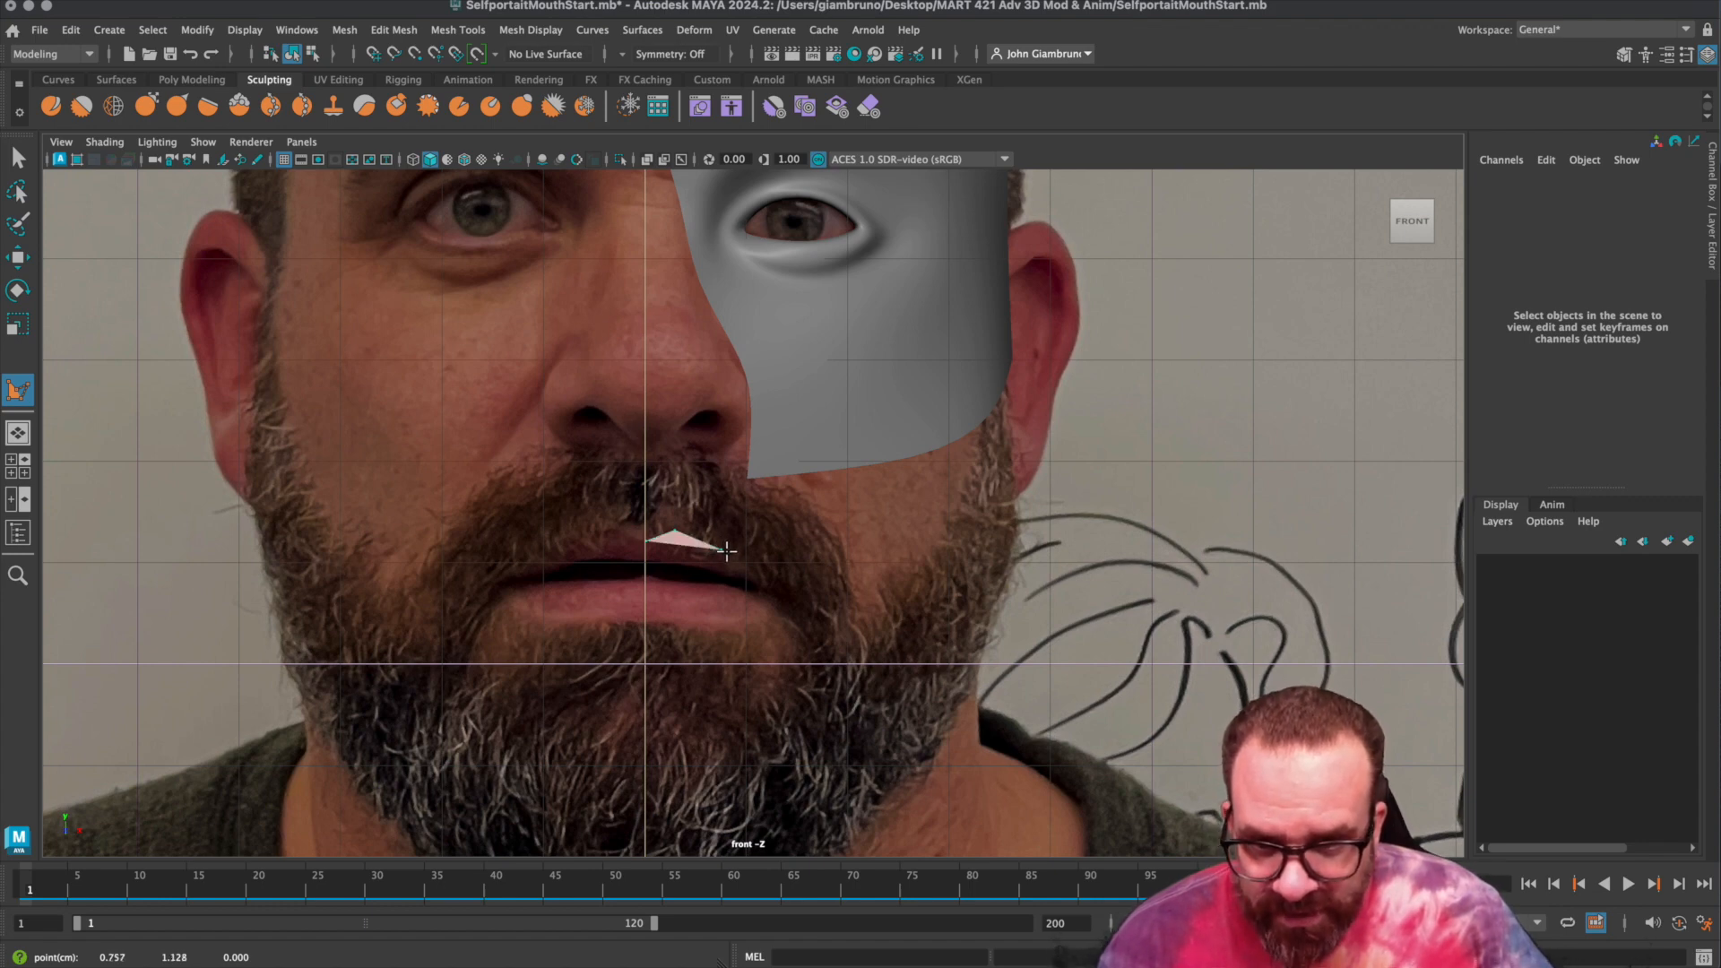
{"action": "left_click", "coordinate": [757, 583]}
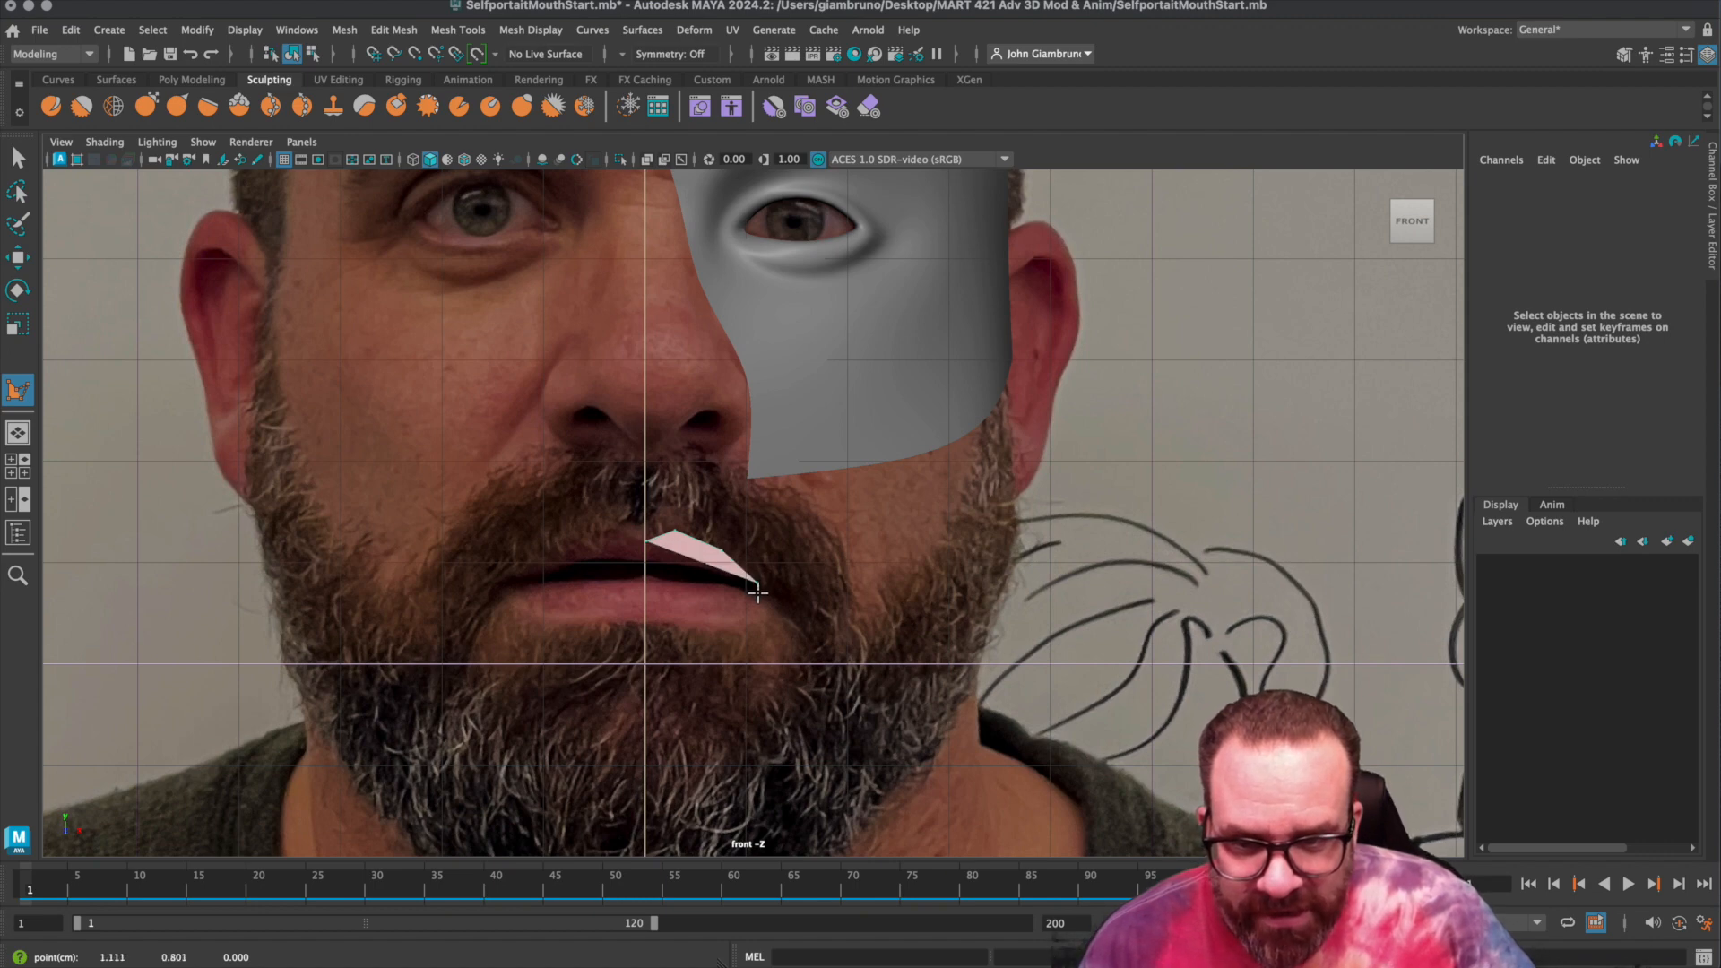
{"action": "left_click", "coordinate": [758, 591]}
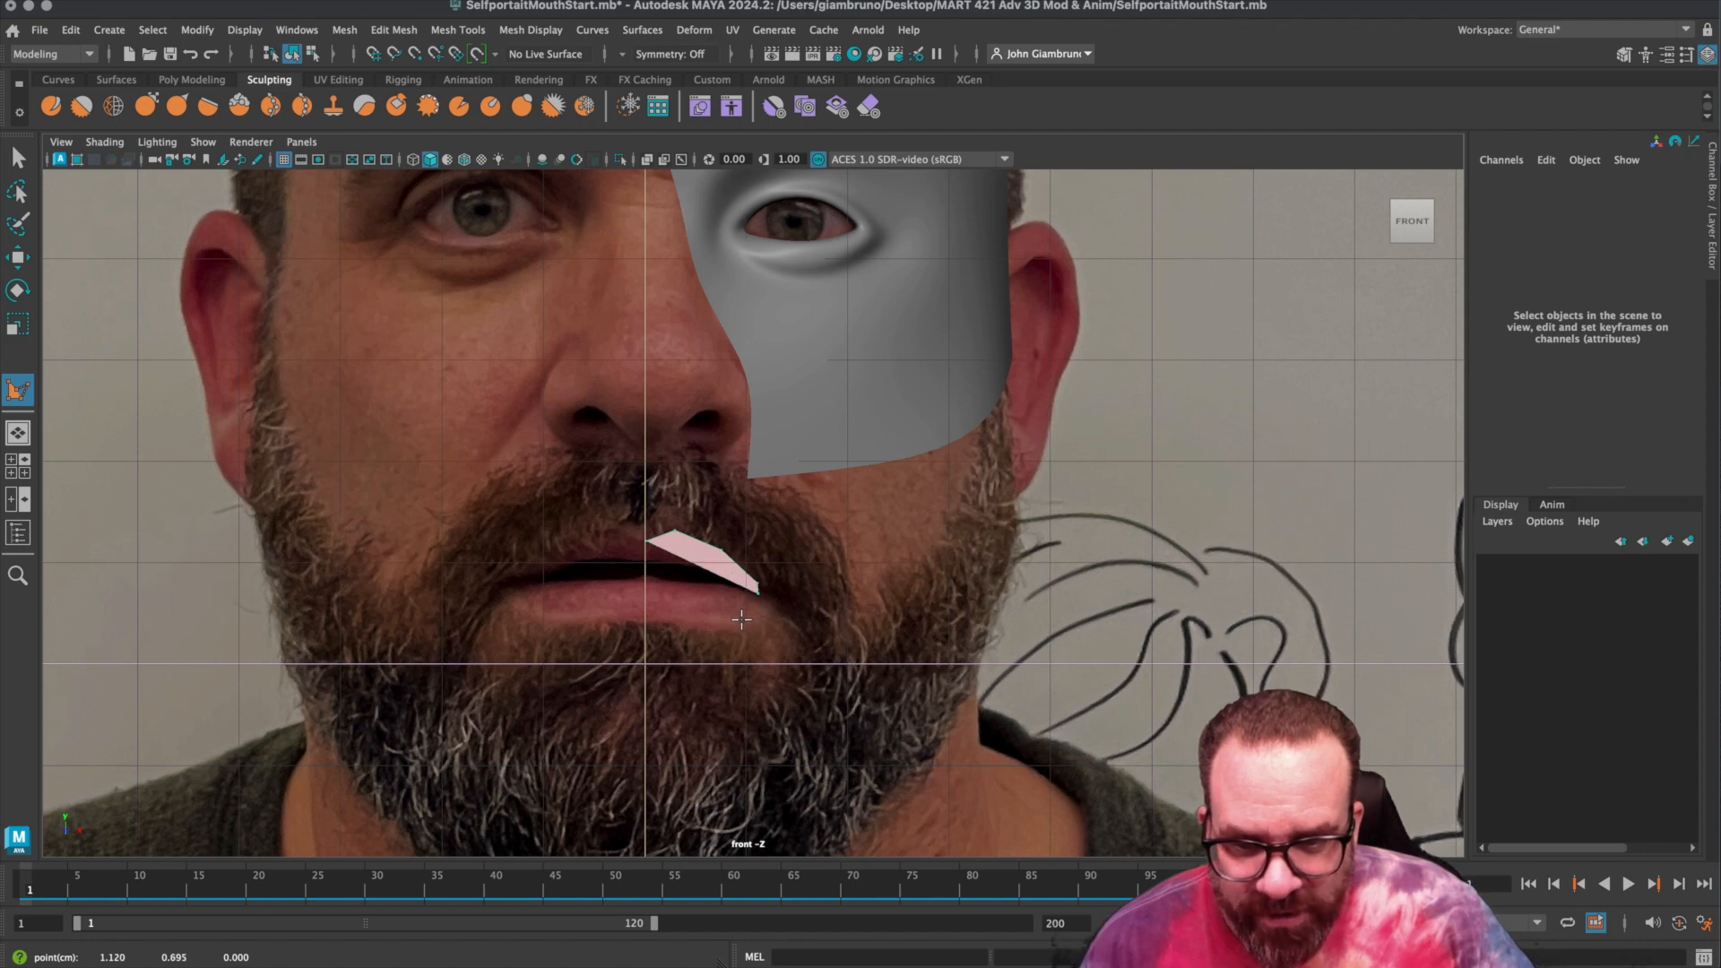
Add four points along the lower lip back to the centre line, finish the polygon and activate the Move tool.
{"action": "left_click", "coordinate": [754, 617]}
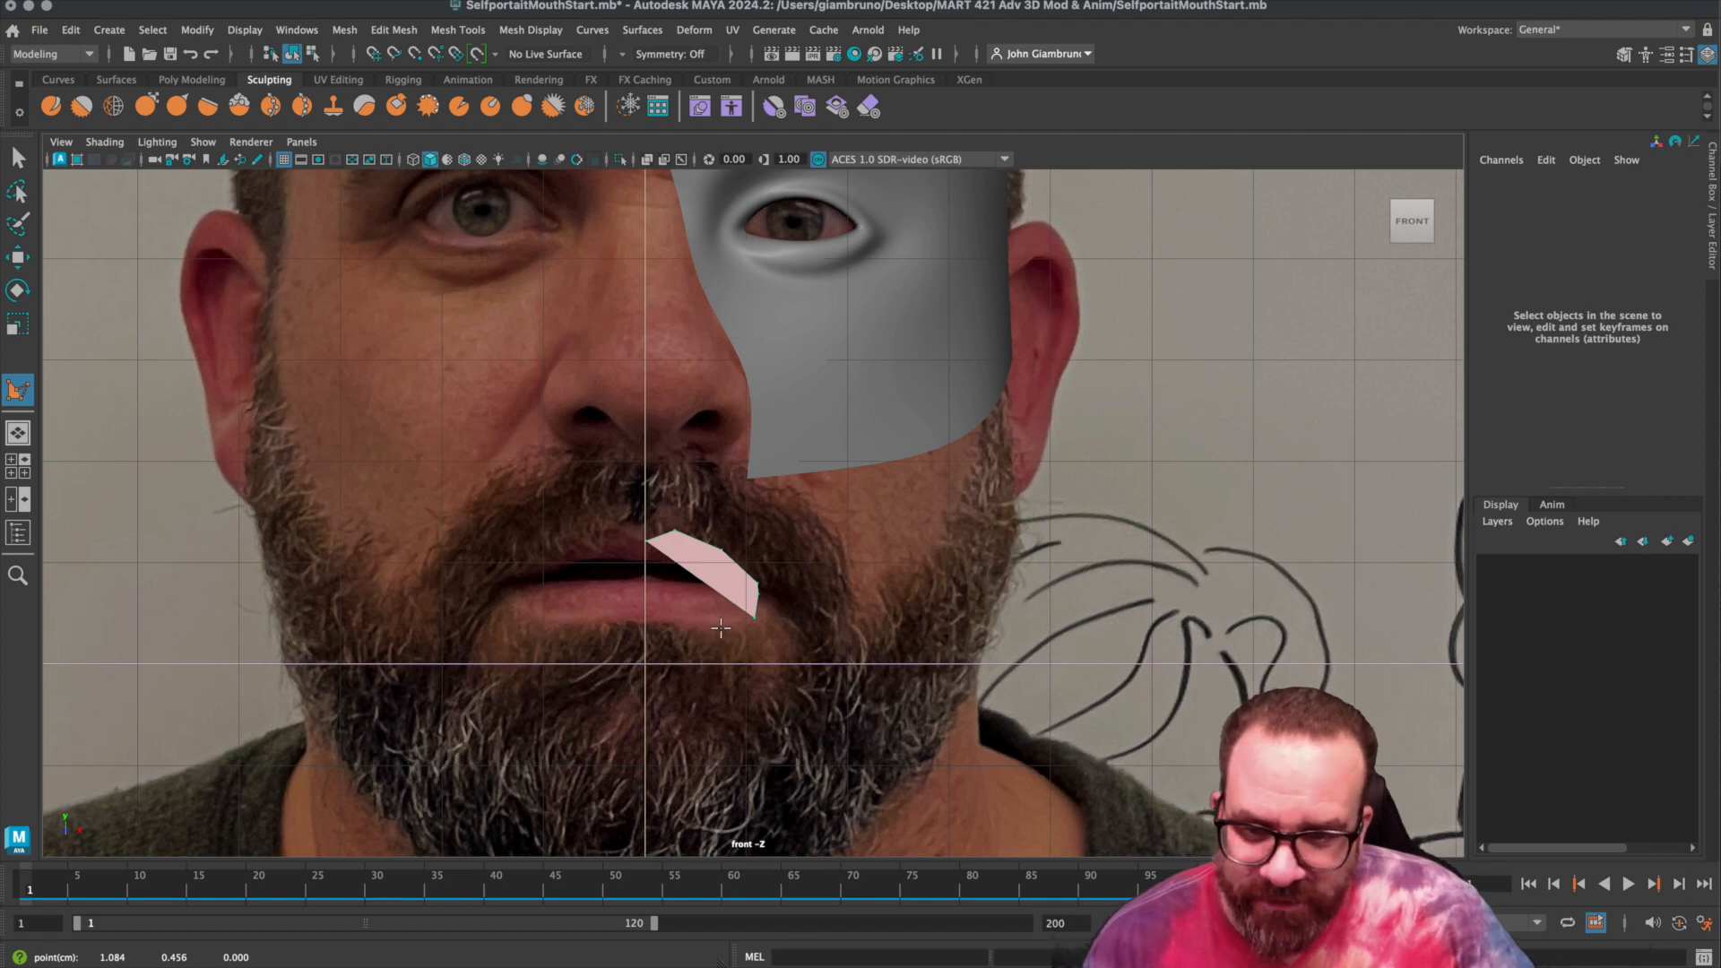
{"action": "left_click", "coordinate": [712, 626]}
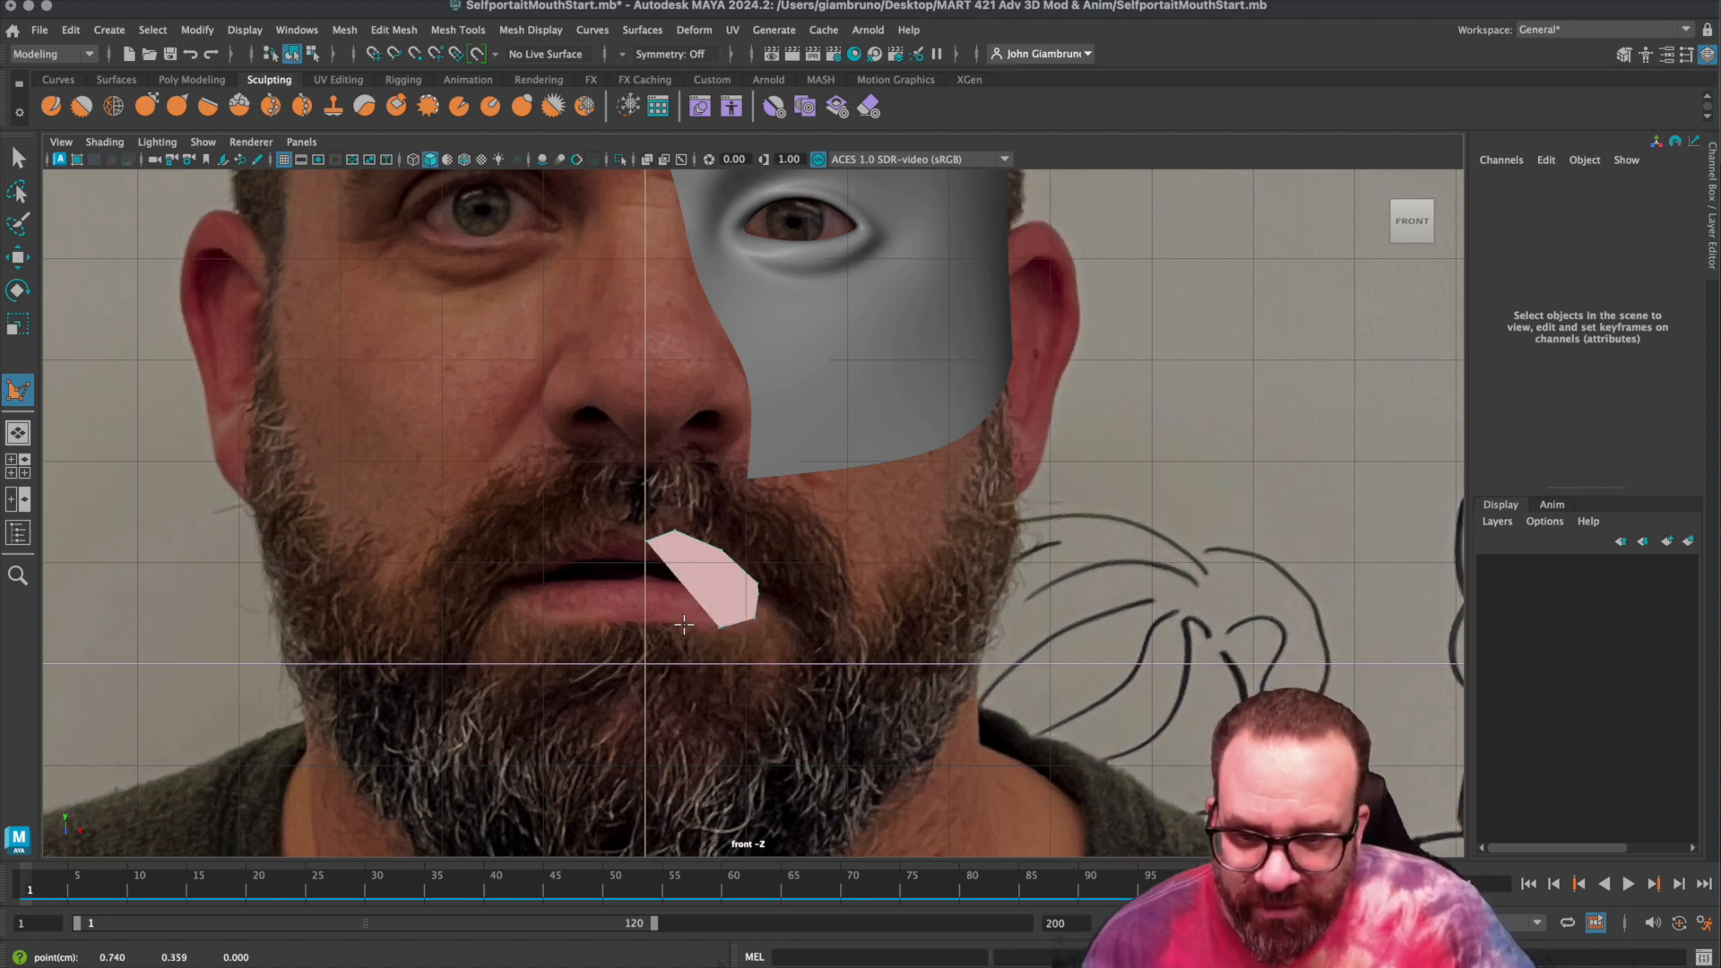
{"action": "left_click", "coordinate": [671, 625]}
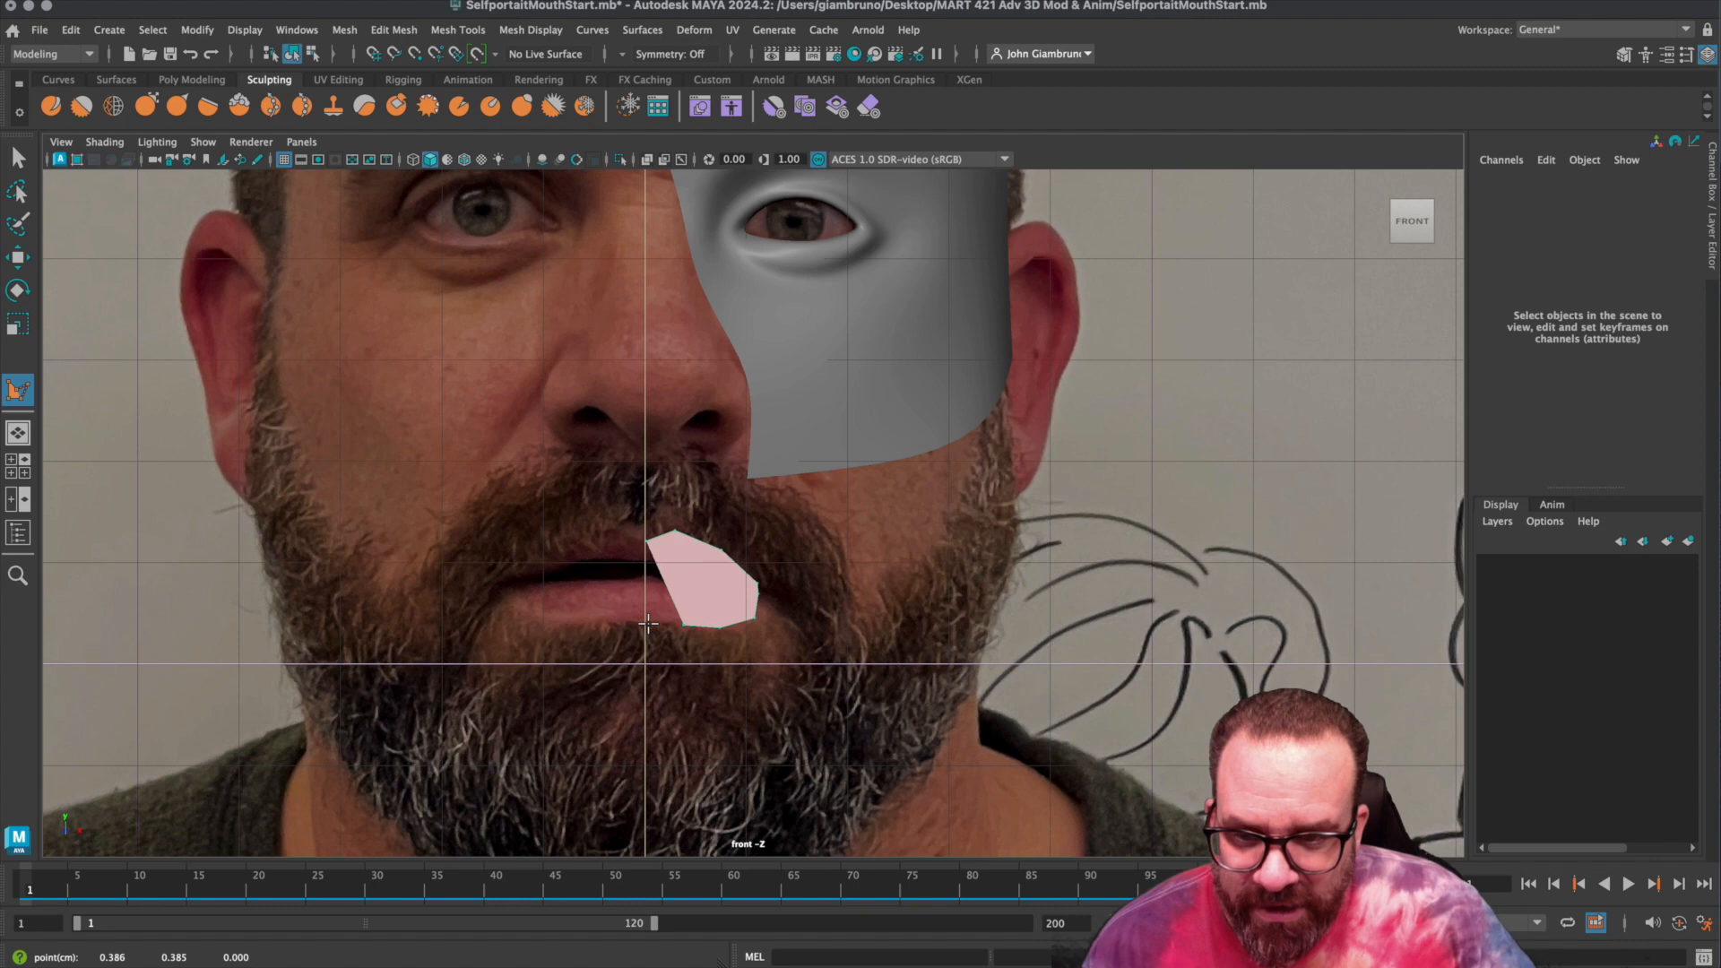
{"action": "left_click", "coordinate": [648, 625]}
{"action": "key", "text": "Return"}
{"action": "key", "text": "w"}
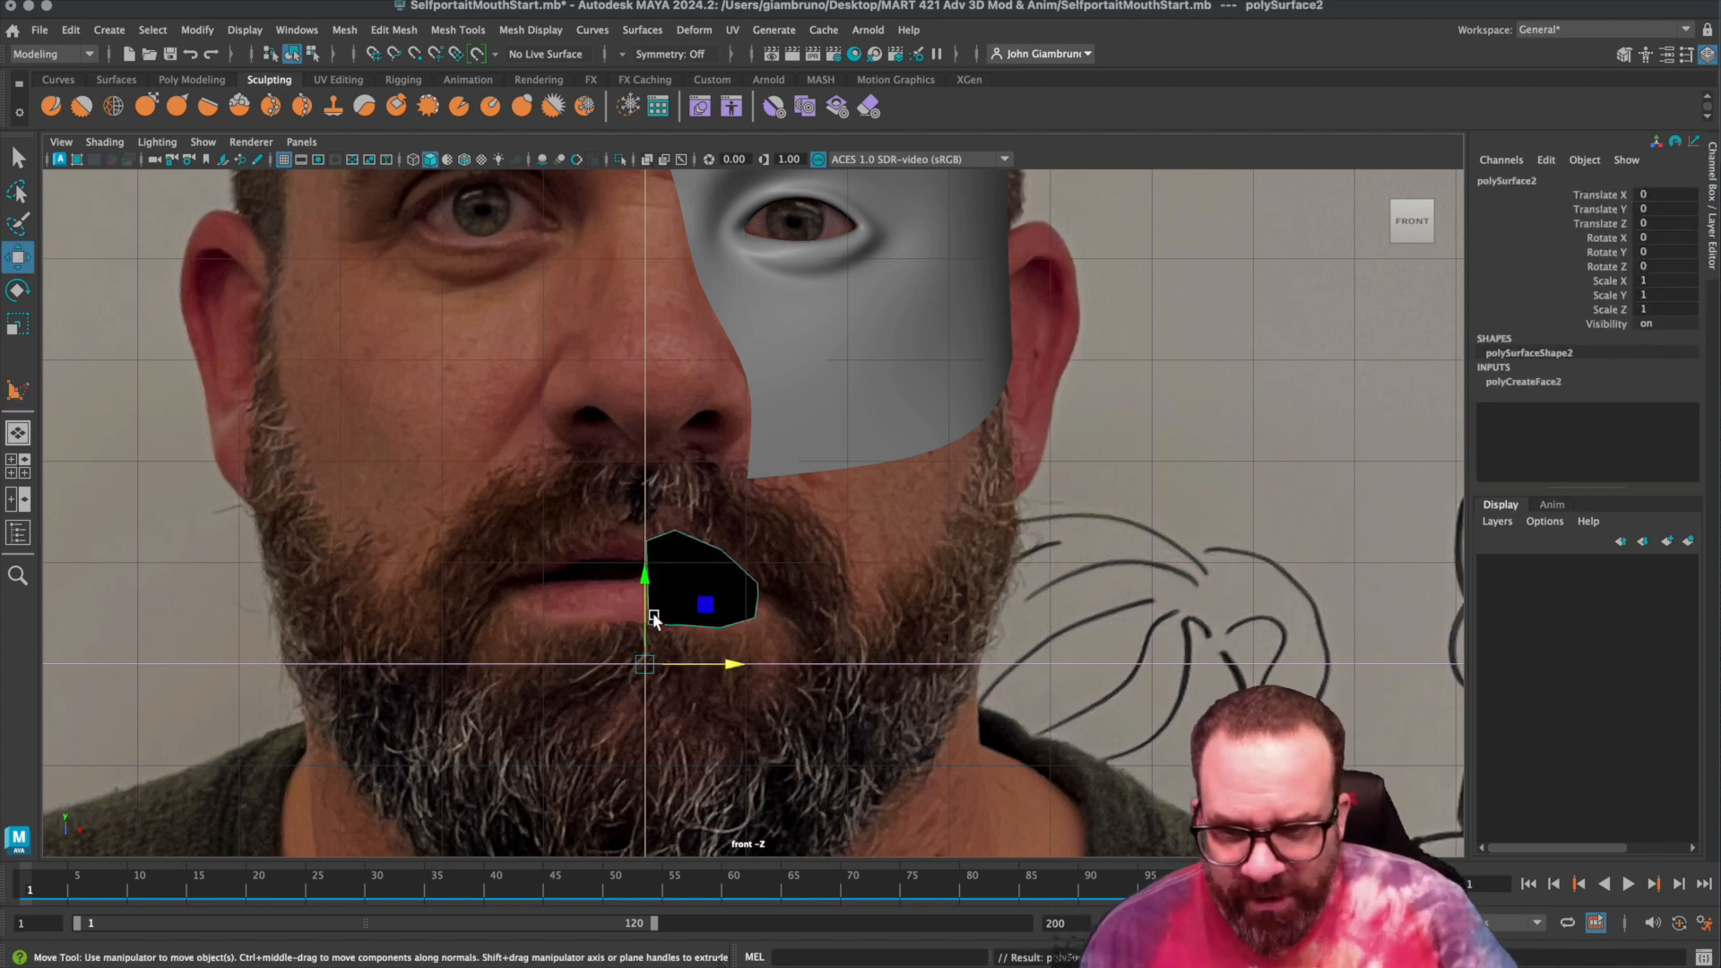
In vertex mode, move the upper-lip vertex beside the lip's peak inward and up to about X 0.52, Y 1.23.
{"action": "right_click_drag", "start_coordinate": [671, 565], "coordinate": [598, 565]}
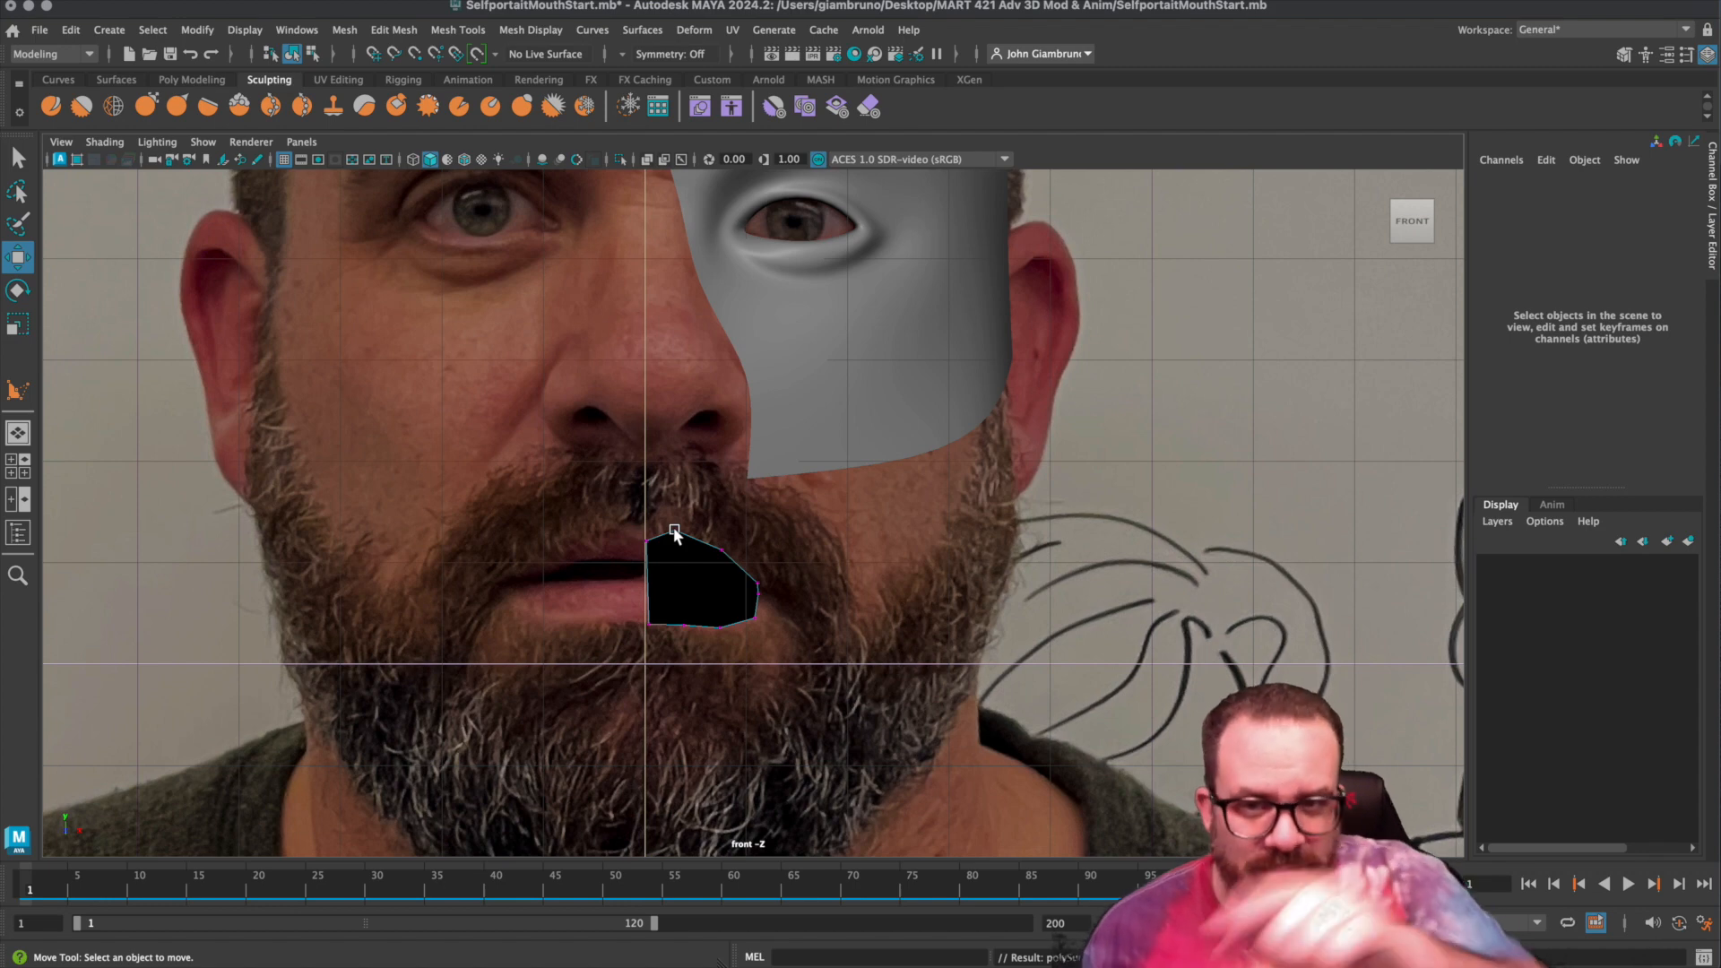
{"action": "left_click", "coordinate": [723, 551]}
{"action": "left_click", "coordinate": [755, 619]}
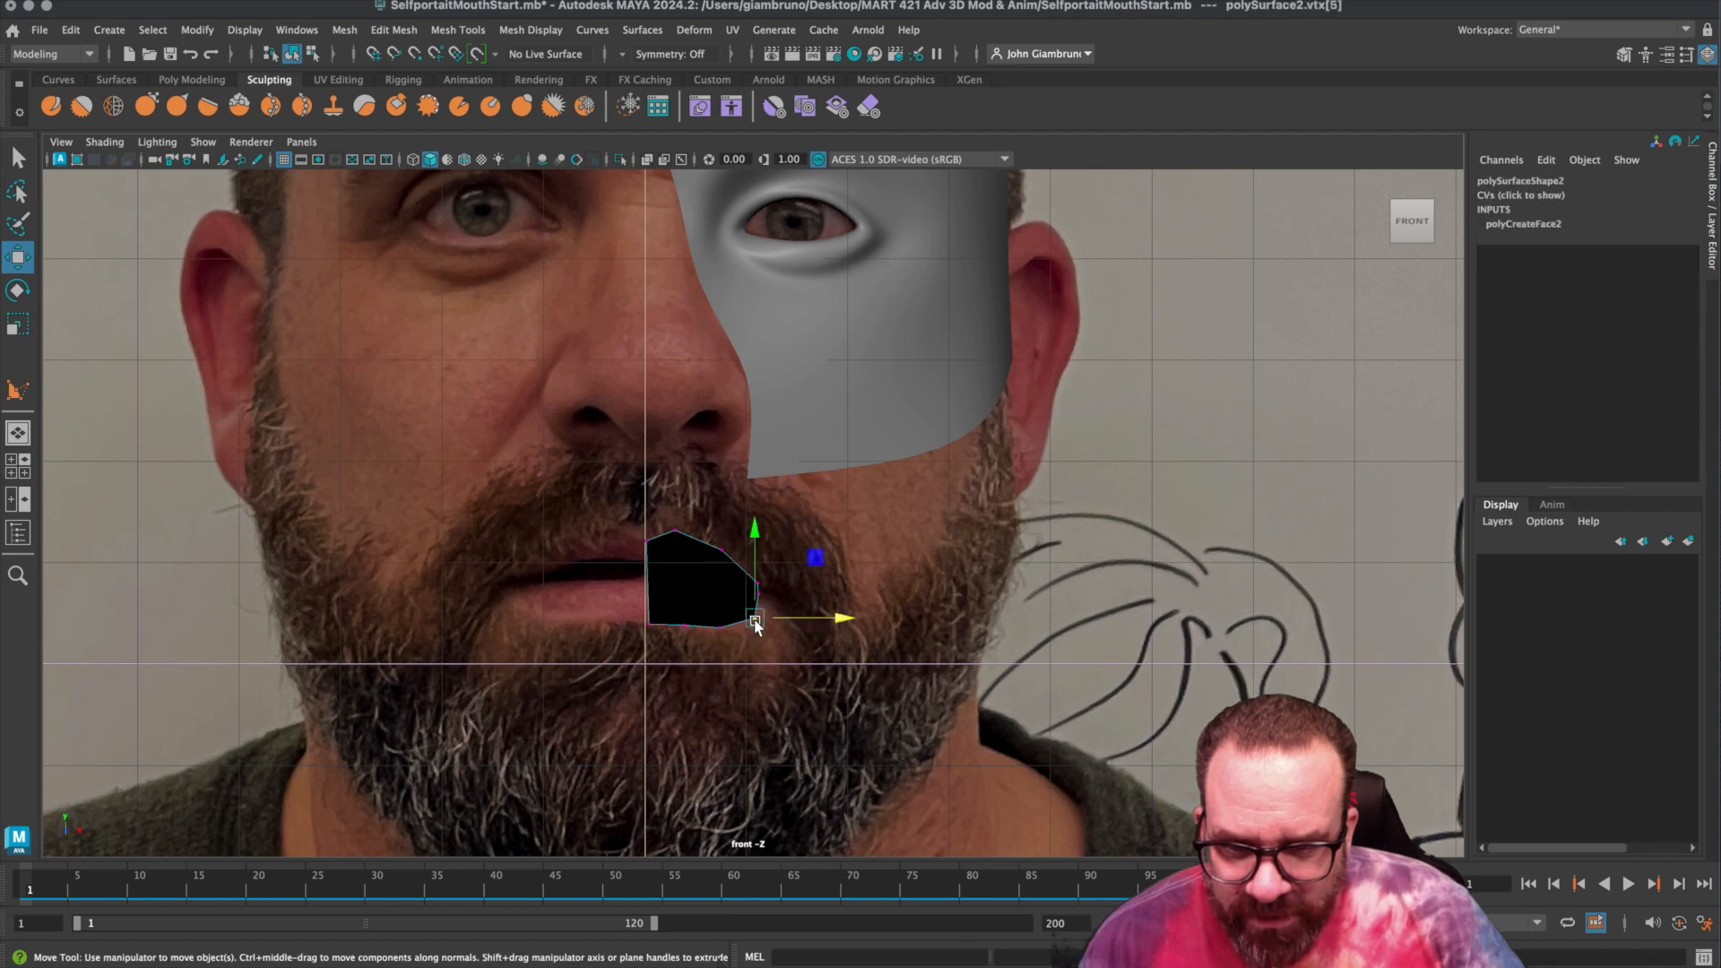
{"action": "left_click", "coordinate": [683, 545]}
{"action": "left_click", "coordinate": [721, 632]}
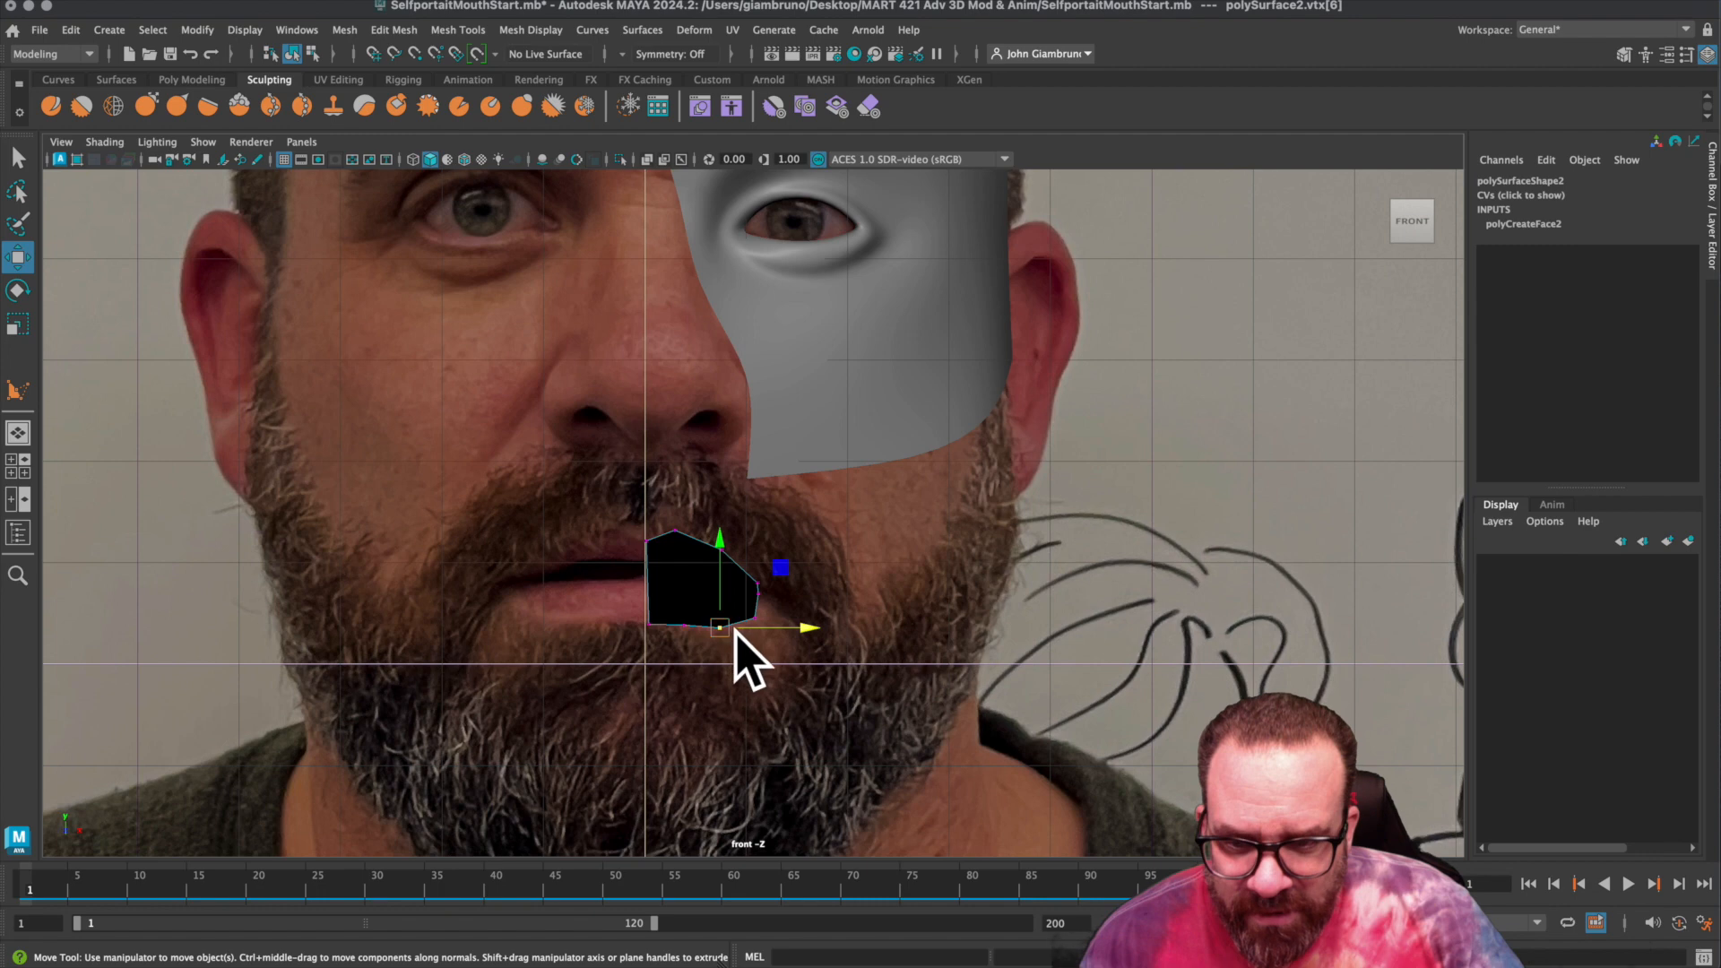
{"action": "key", "text": "F8"}
{"action": "right_click_drag", "start_coordinate": [720, 567], "coordinate": [650, 558]}
{"action": "left_click", "coordinate": [720, 550]}
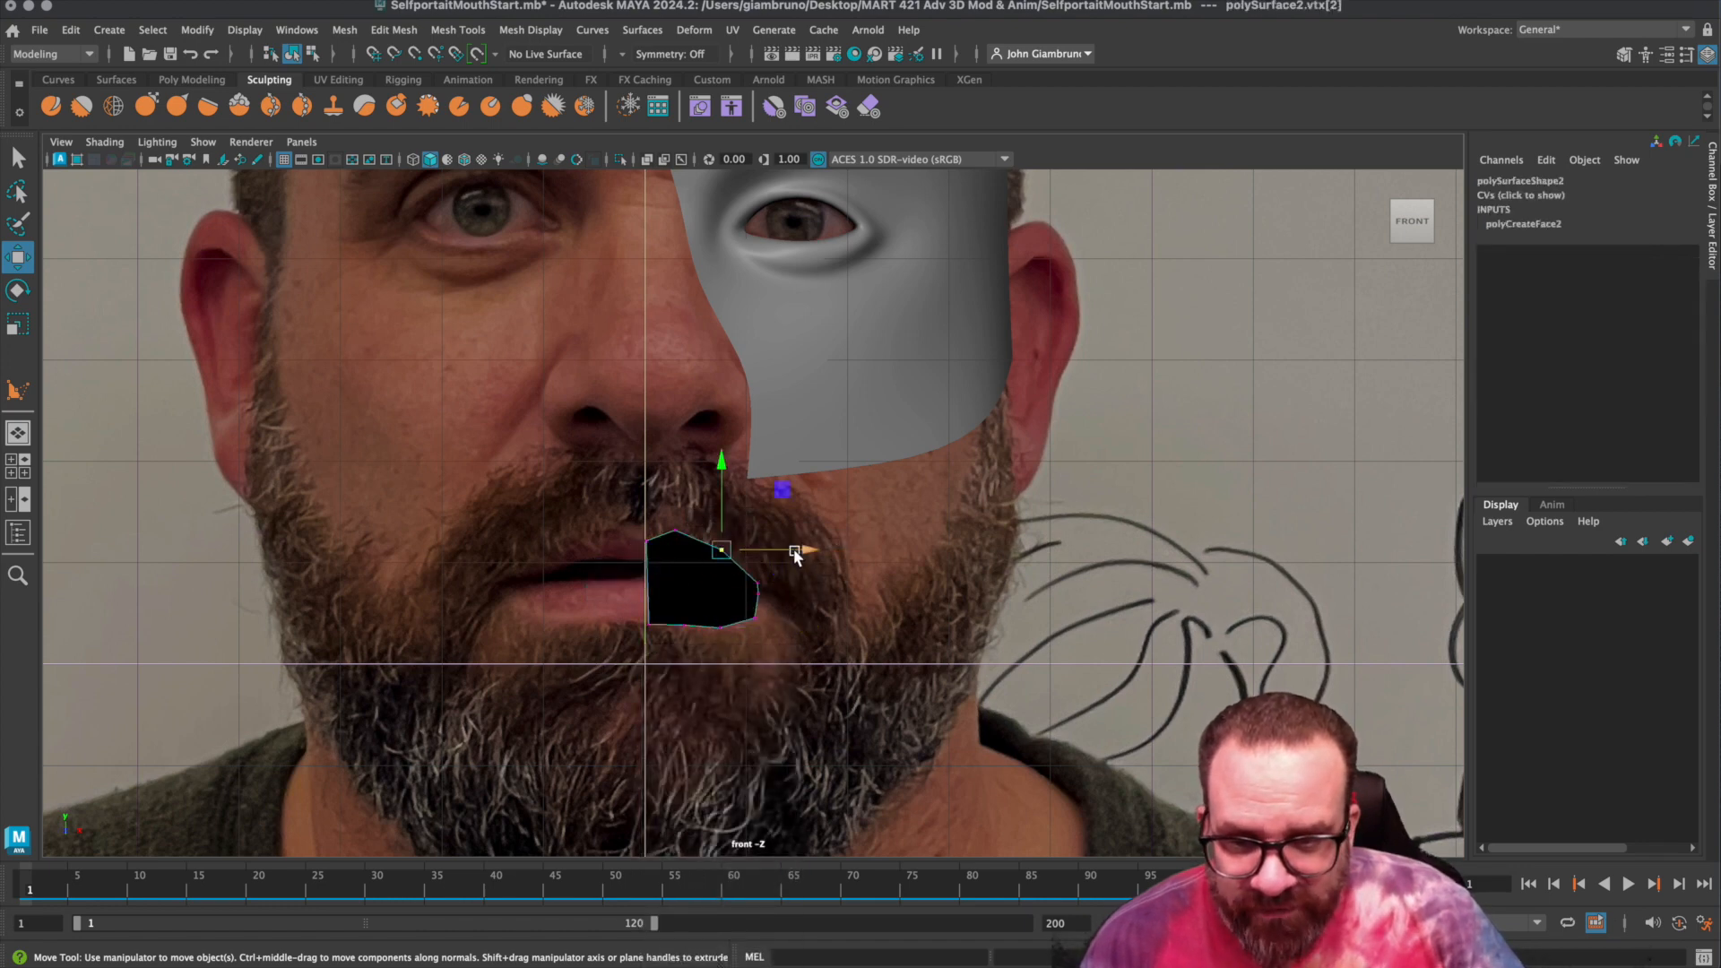
{"action": "left_click_drag", "start_coordinate": [801, 553], "coordinate": [773, 553]}
{"action": "left_click_drag", "start_coordinate": [699, 469], "coordinate": [696, 456]}
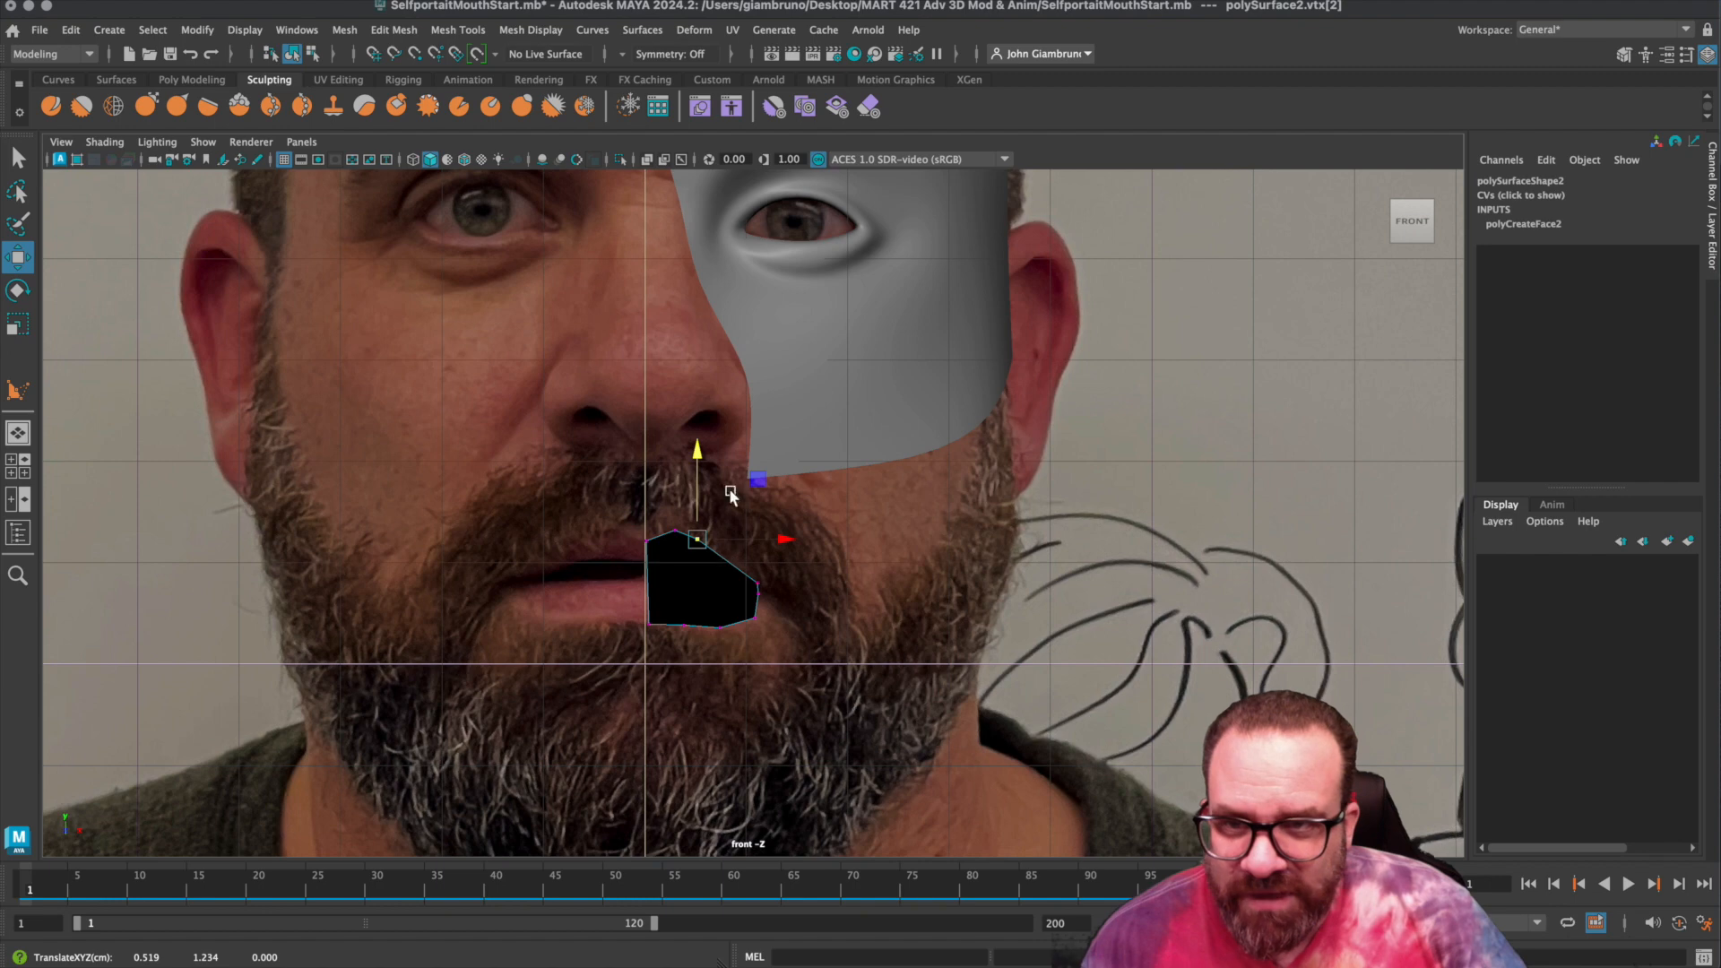
Insert a vertex with Multi-Cut about midway along the upper-lip edge leading to the mouth corner, then return to the Select tool.
{"action": "left_click", "coordinate": [565, 33]}
{"action": "left_click", "coordinate": [458, 30]}
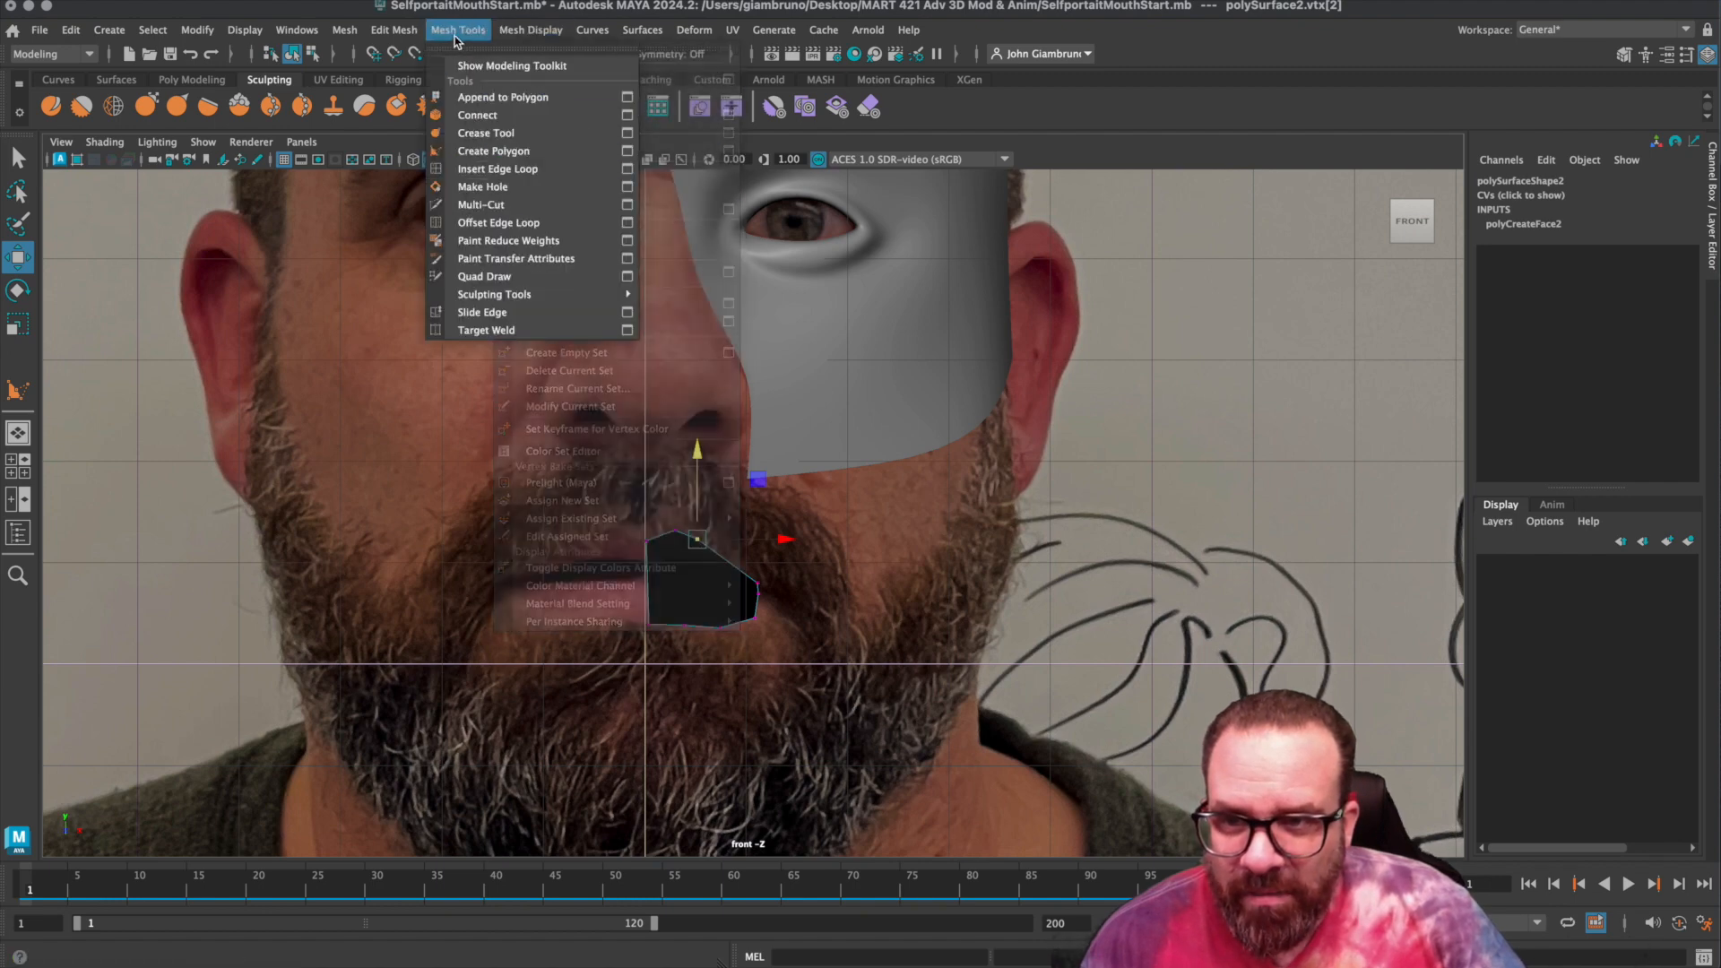
{"action": "left_click", "coordinate": [481, 204]}
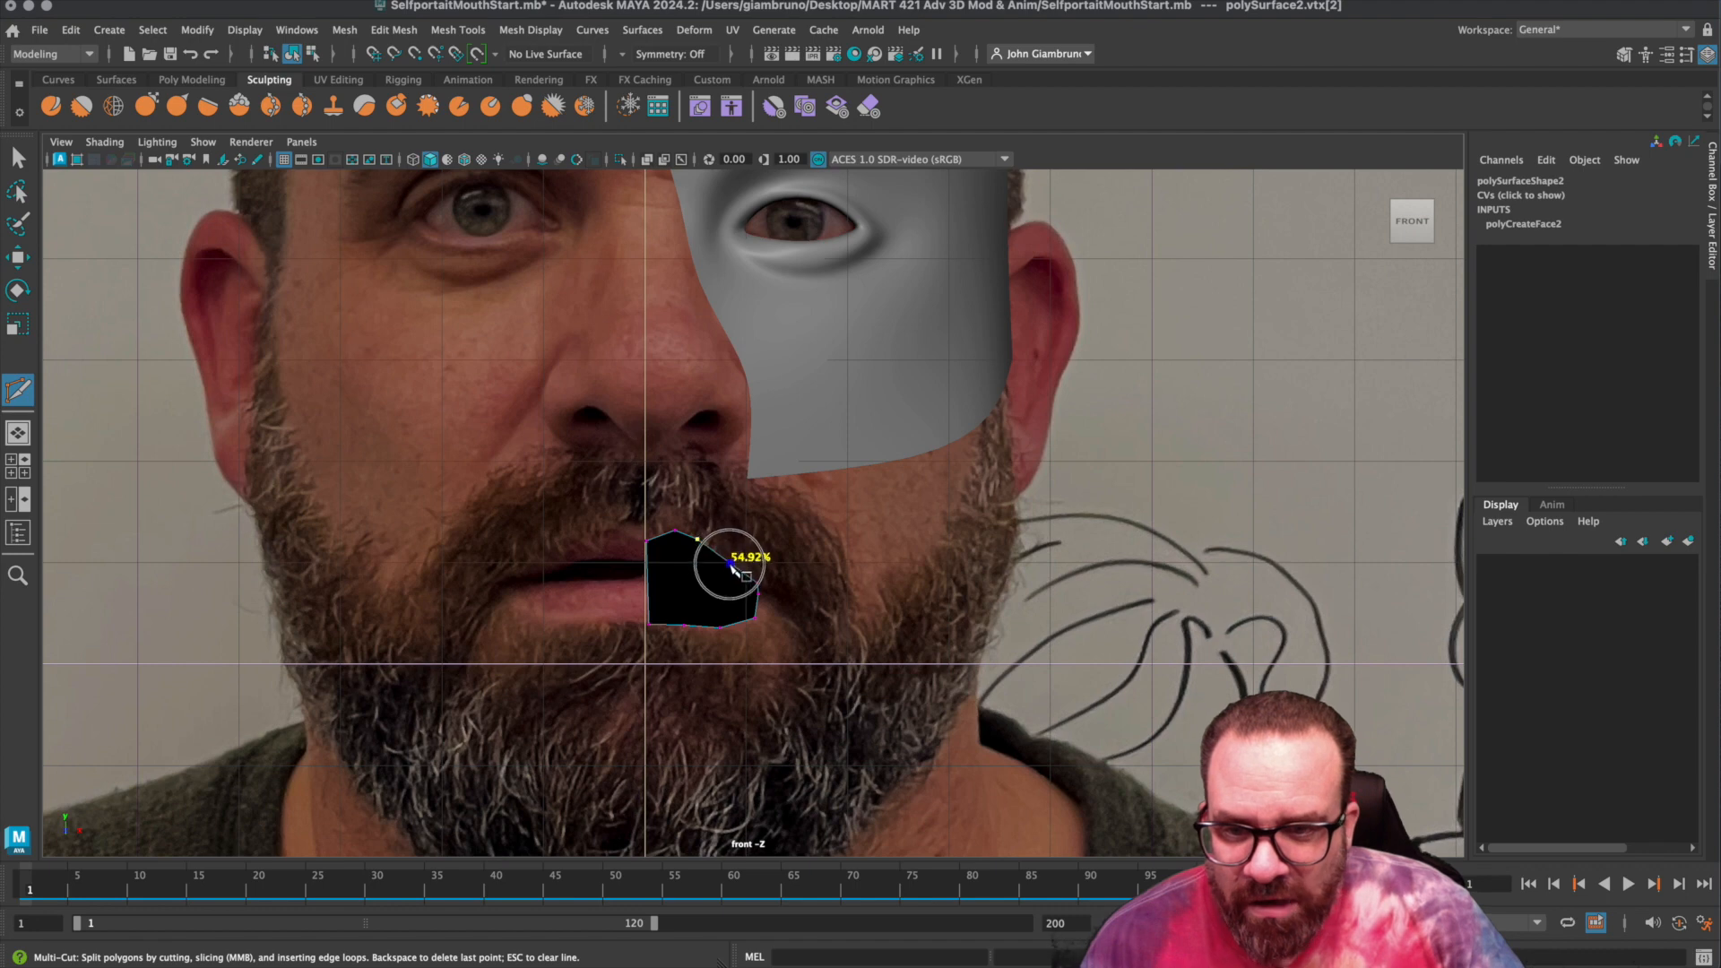
{"action": "left_click", "coordinate": [728, 561]}
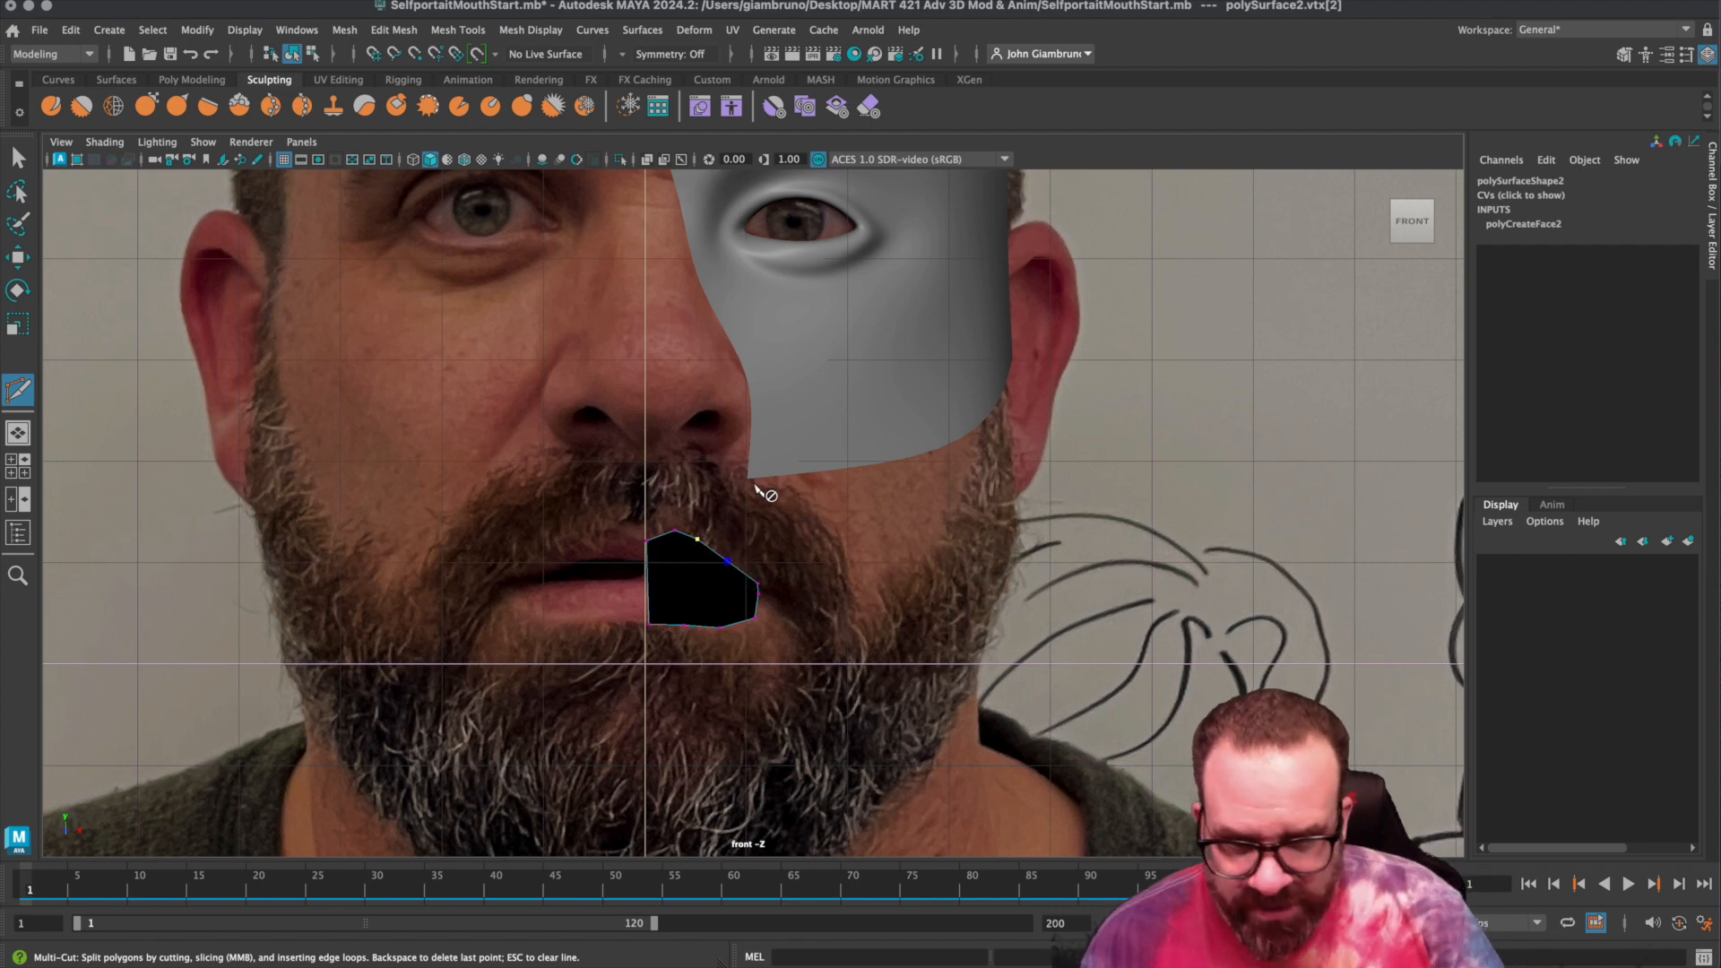
{"action": "key", "text": "Return"}
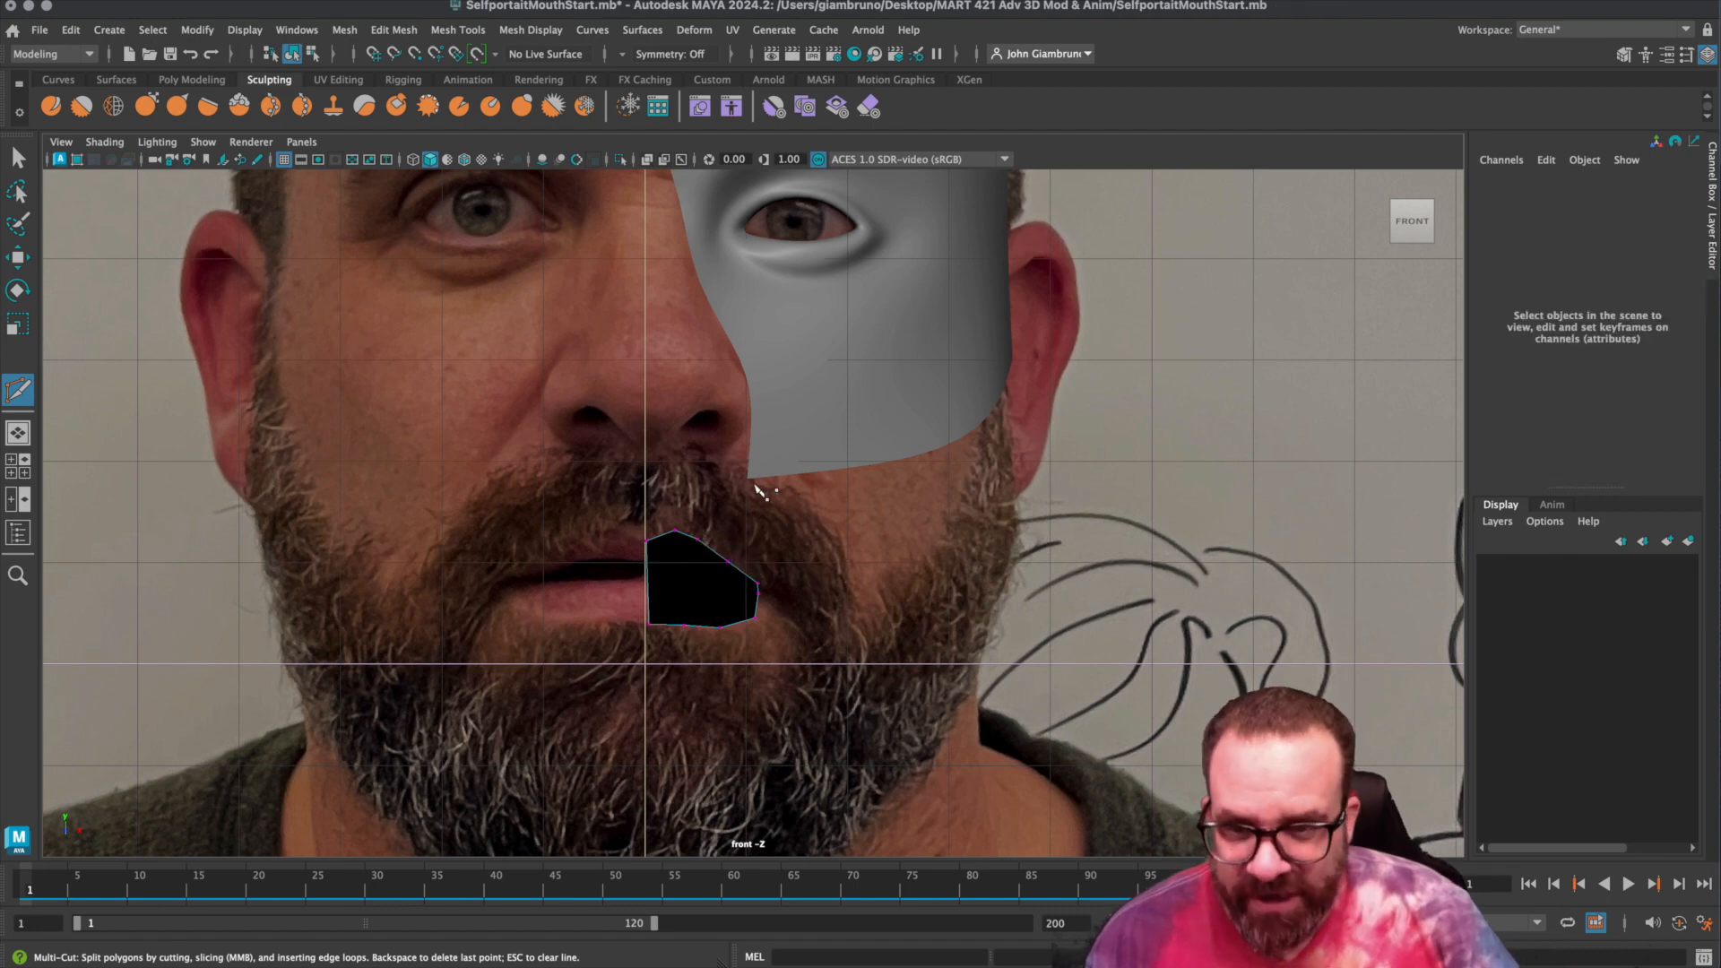
{"action": "left_click", "coordinate": [18, 158]}
Move the added upper-lip vertex outward to about X 0.90, Y 1.05 and pull the lower mouth-corner vertex slightly inward.
{"action": "left_click", "coordinate": [728, 561]}
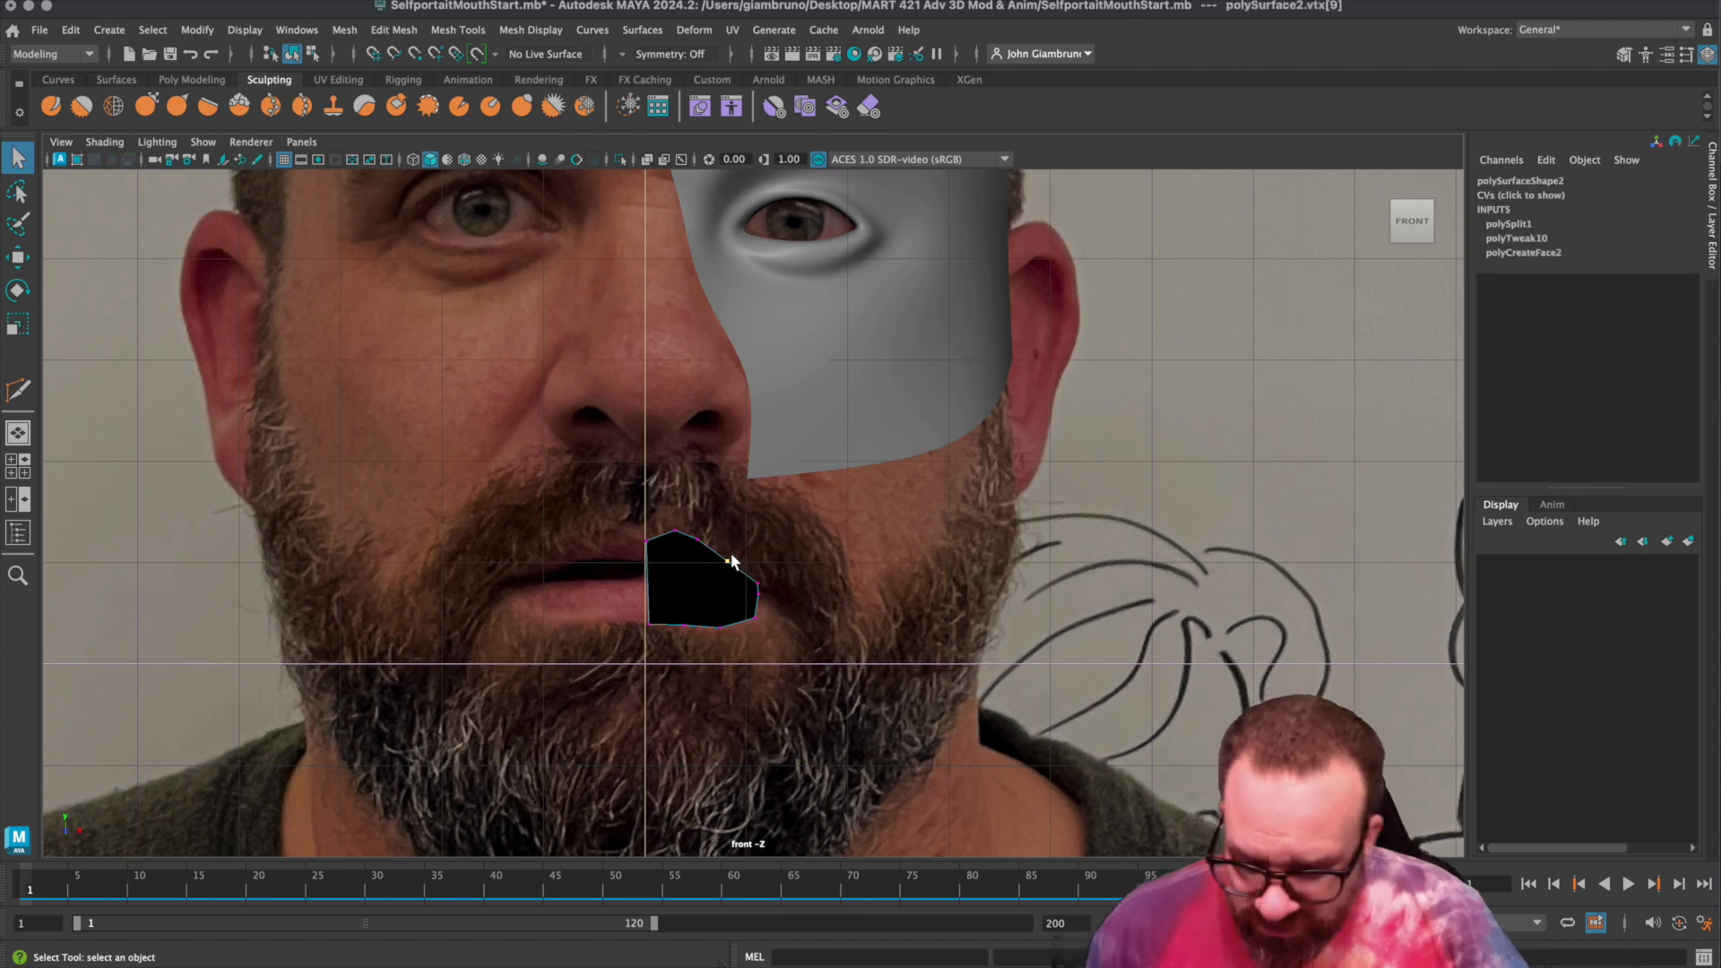
{"action": "key", "text": "w"}
{"action": "left_click_drag", "start_coordinate": [729, 543], "coordinate": [822, 552]}
{"action": "left_click", "coordinate": [759, 592]}
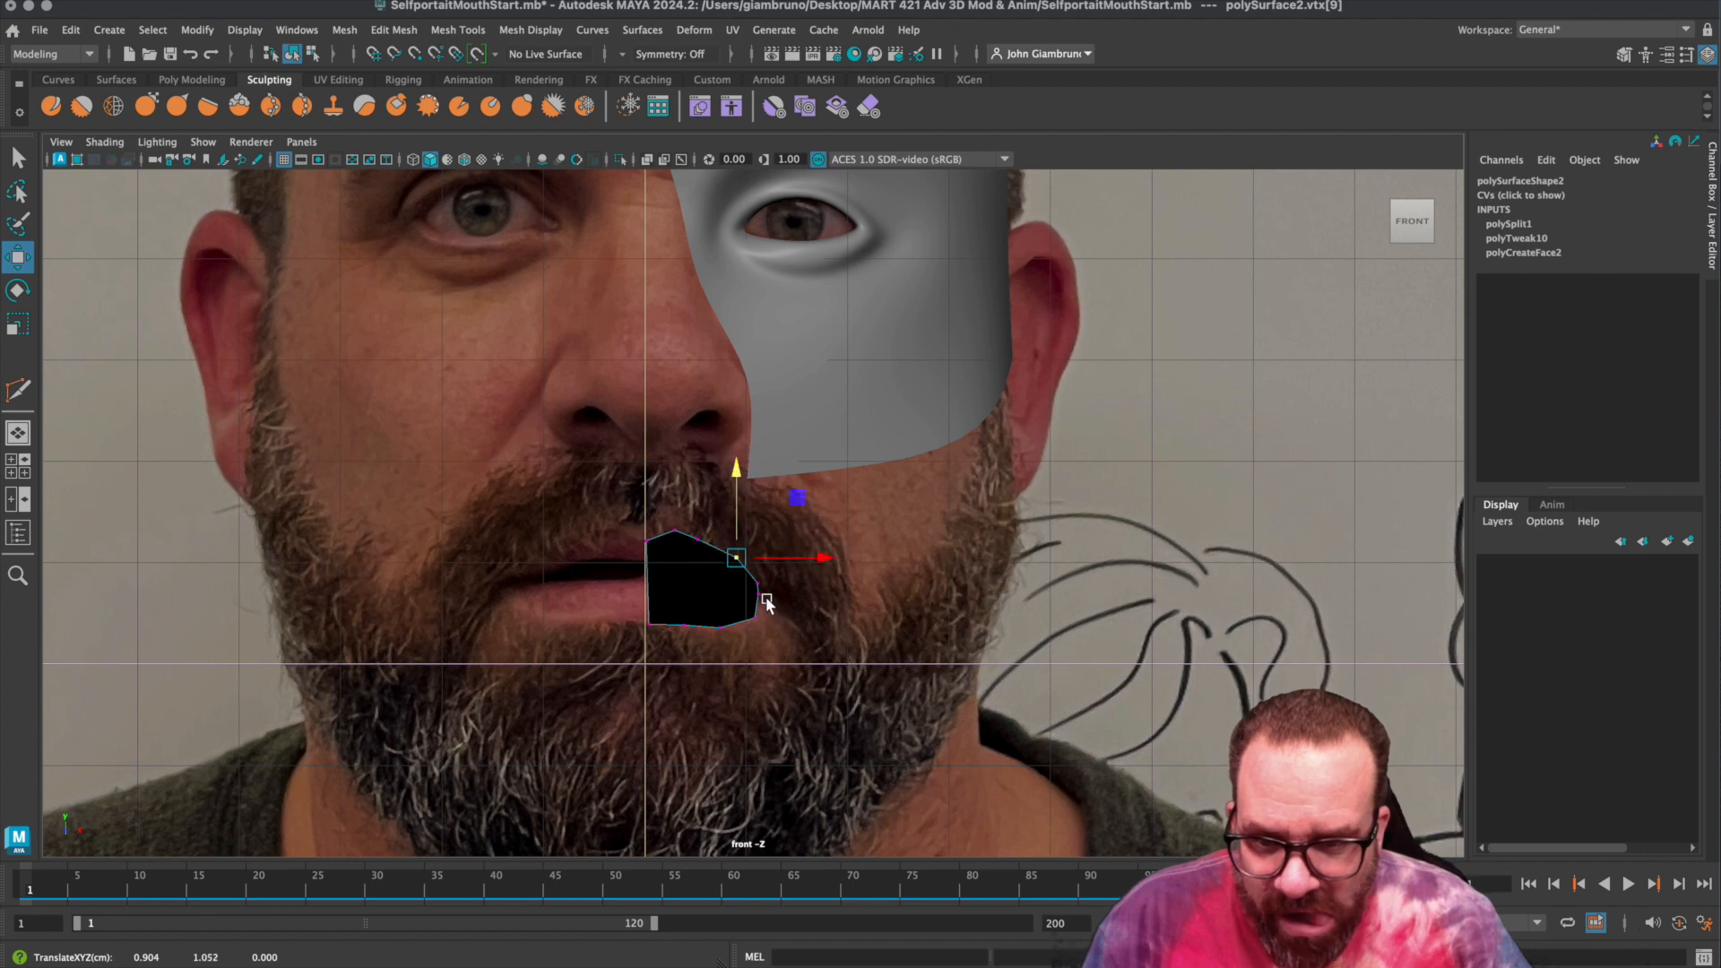
{"action": "left_click", "coordinate": [758, 623]}
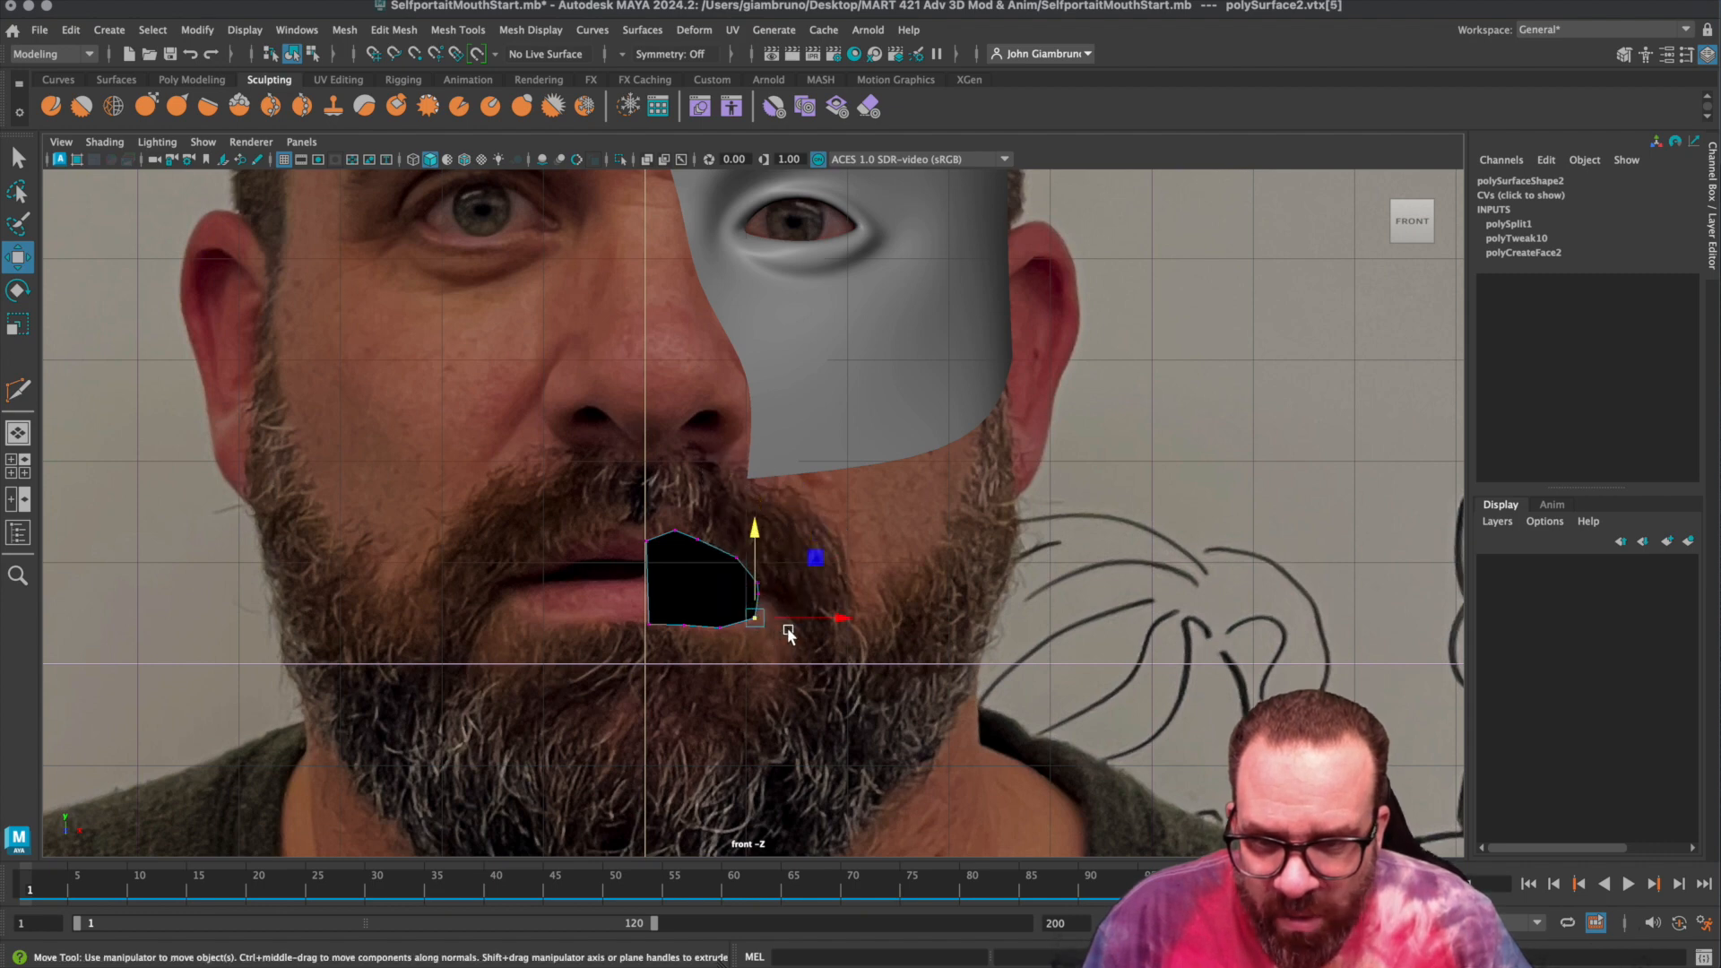
{"action": "left_click_drag", "start_coordinate": [829, 623], "coordinate": [819, 615]}
{"action": "left_click", "coordinate": [743, 531]}
{"action": "left_click_drag", "start_coordinate": [743, 530], "coordinate": [743, 528]}
Return the mouth polygon to object mode and reverse its normals.
{"action": "right_click_drag", "start_coordinate": [701, 603], "coordinate": [785, 569]}
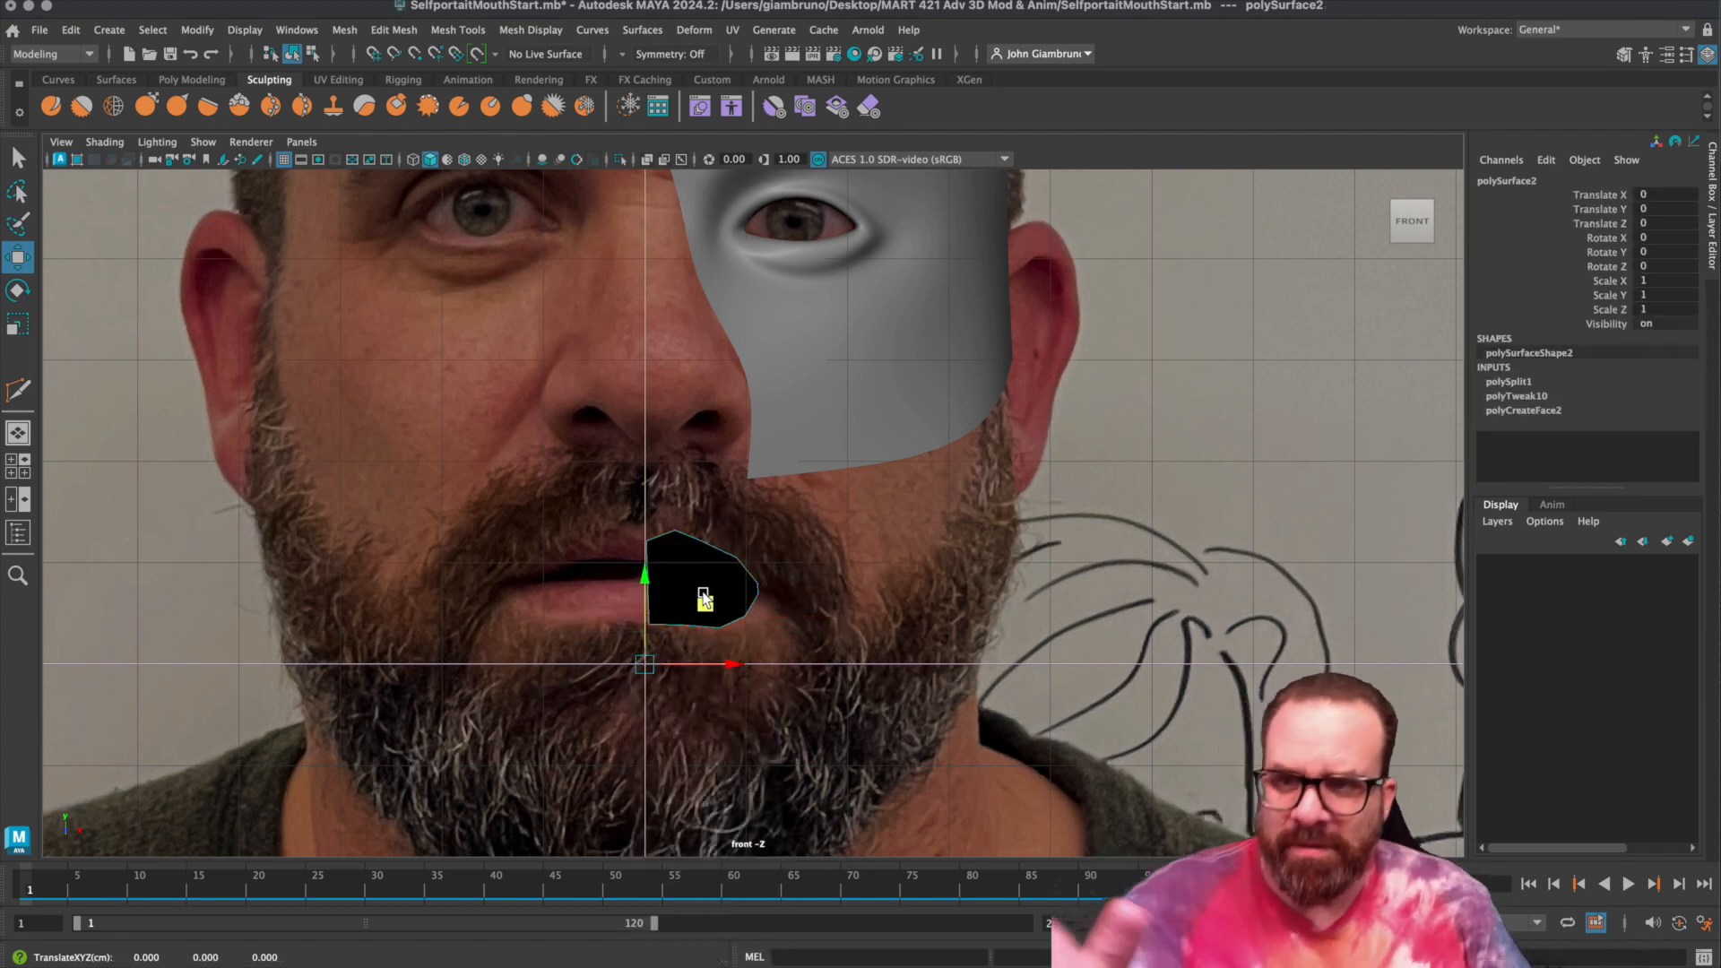
{"action": "left_click", "coordinate": [679, 575]}
{"action": "right_click_drag", "start_coordinate": [679, 575], "coordinate": [692, 570]}
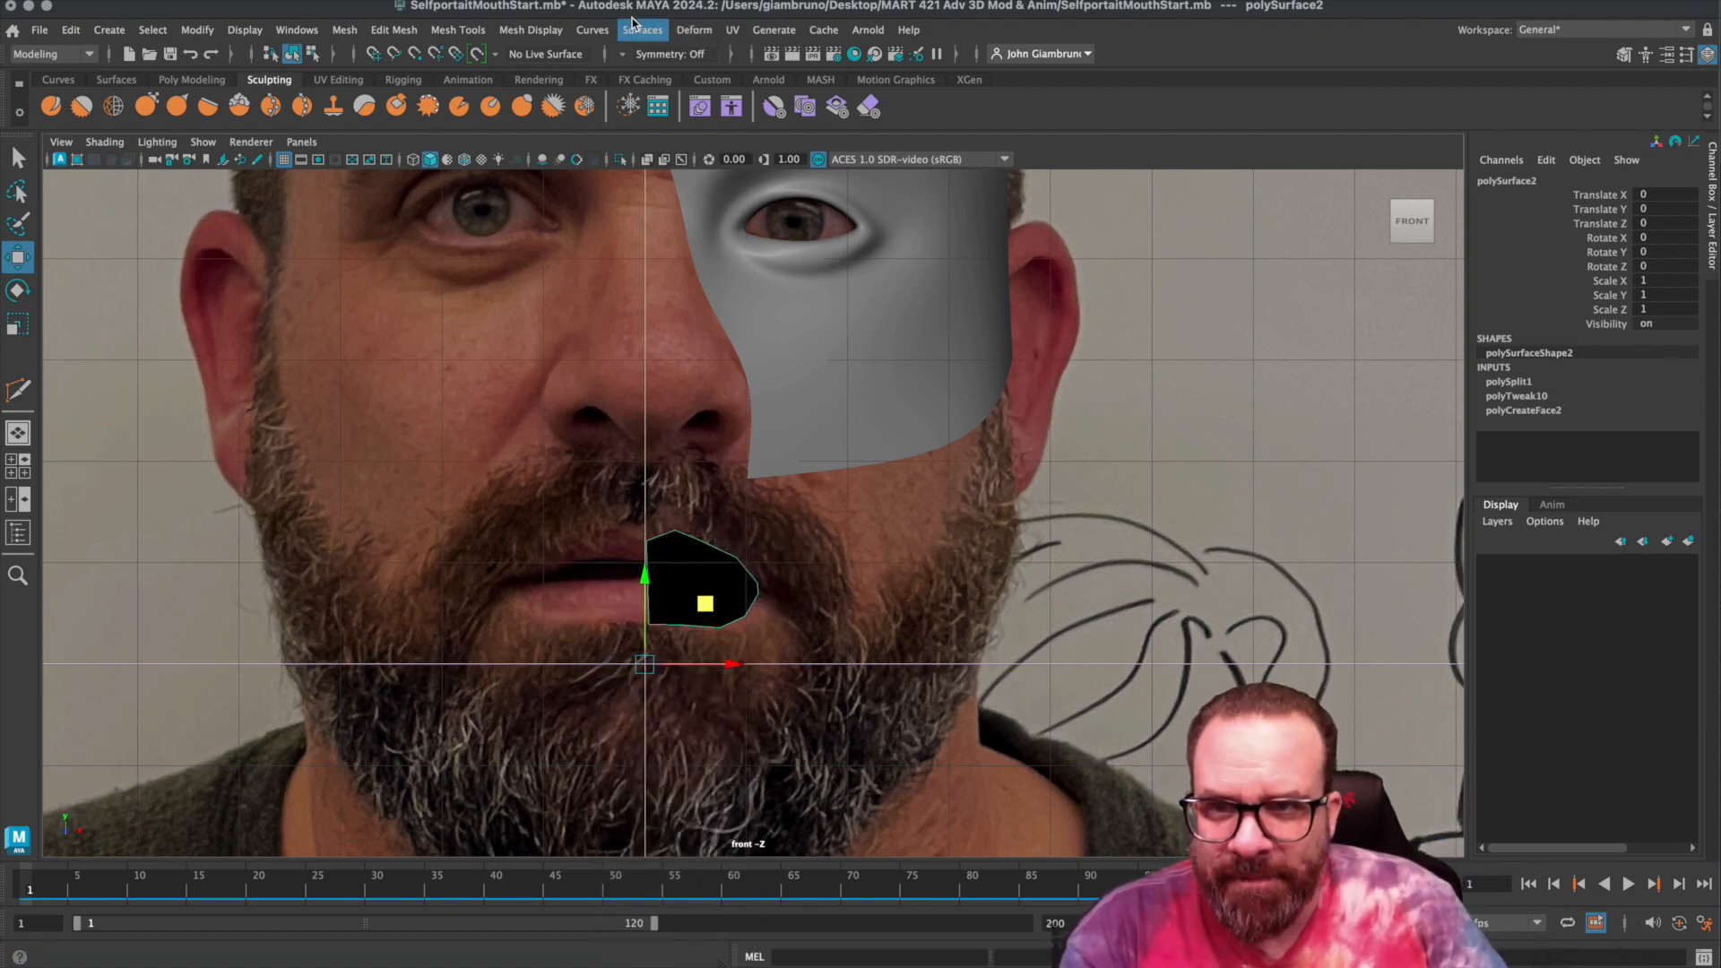
{"action": "left_click", "coordinate": [536, 30]}
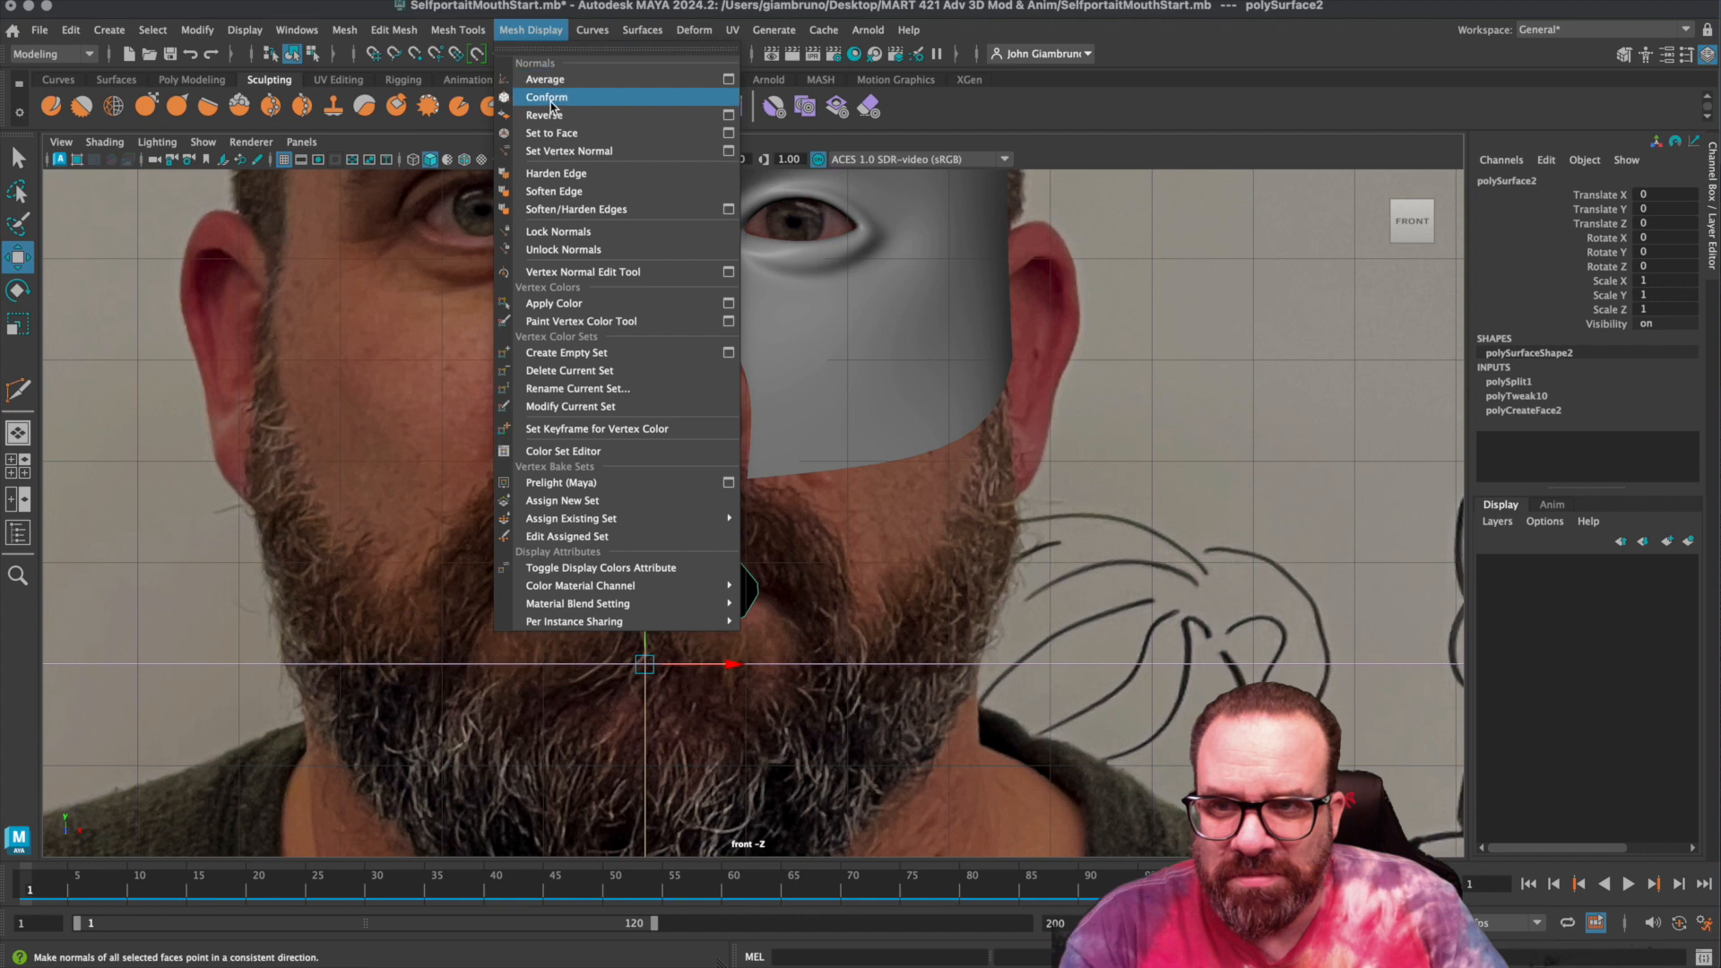
{"action": "left_click", "coordinate": [555, 117]}
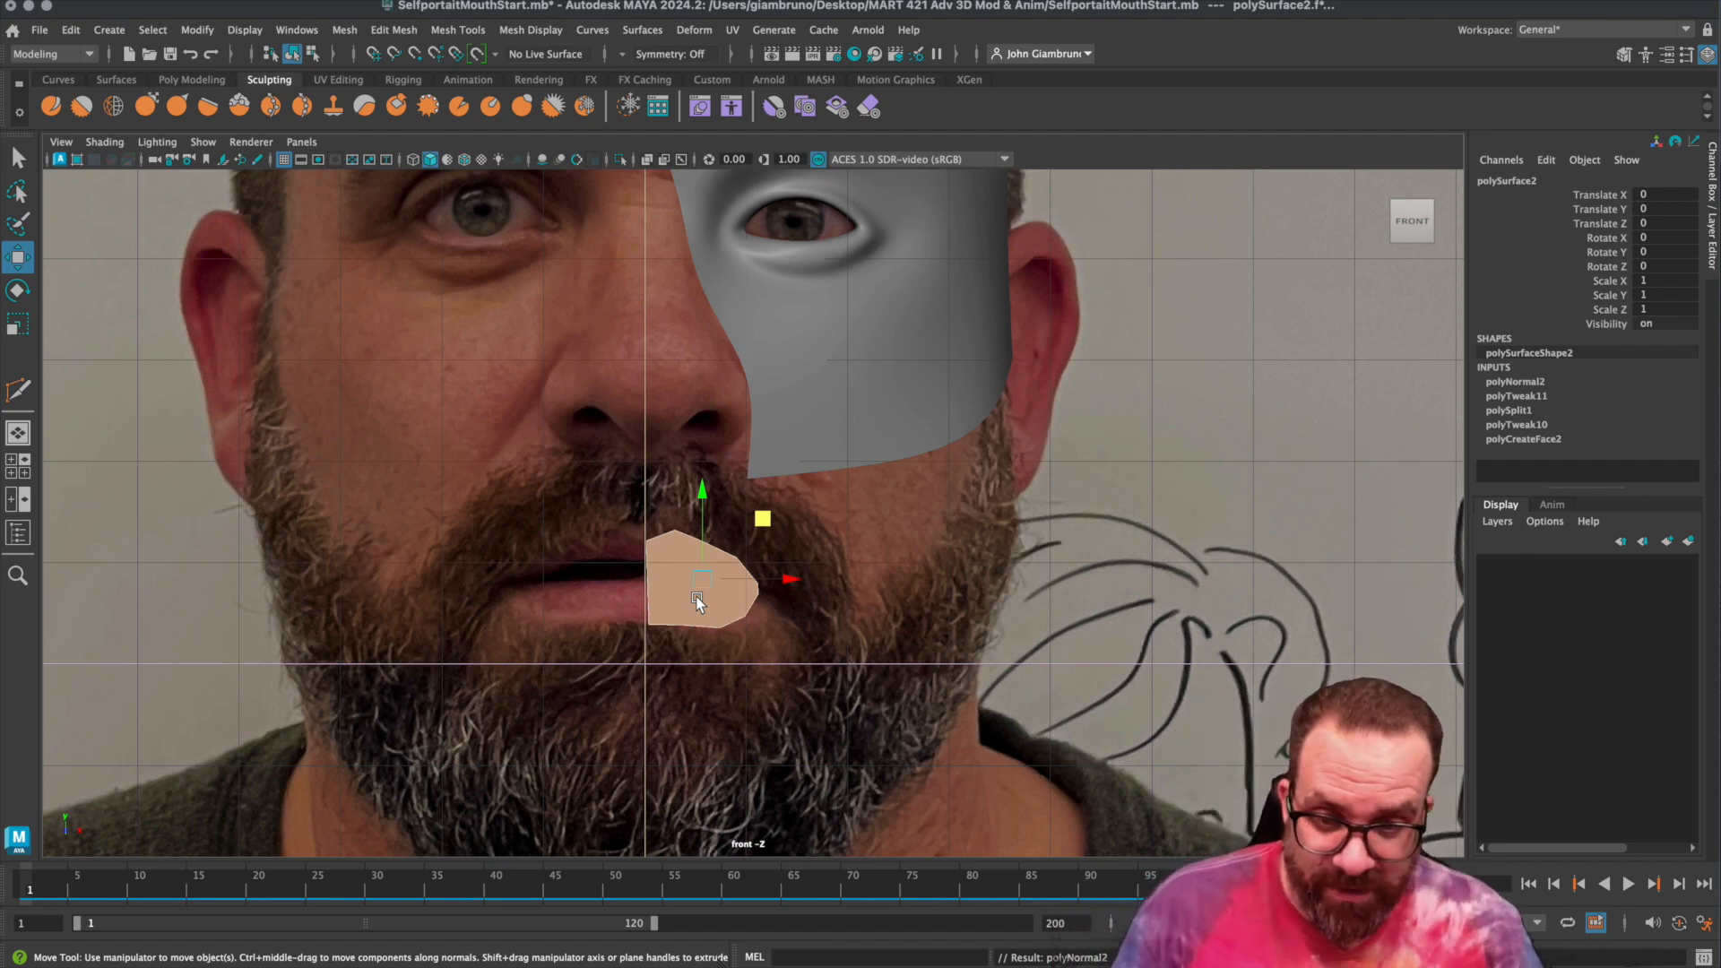
From the four-view layout, move the mouth polygon forward to Translate Z 0.509 and show the top view in wireframe.
{"action": "key", "text": "space"}
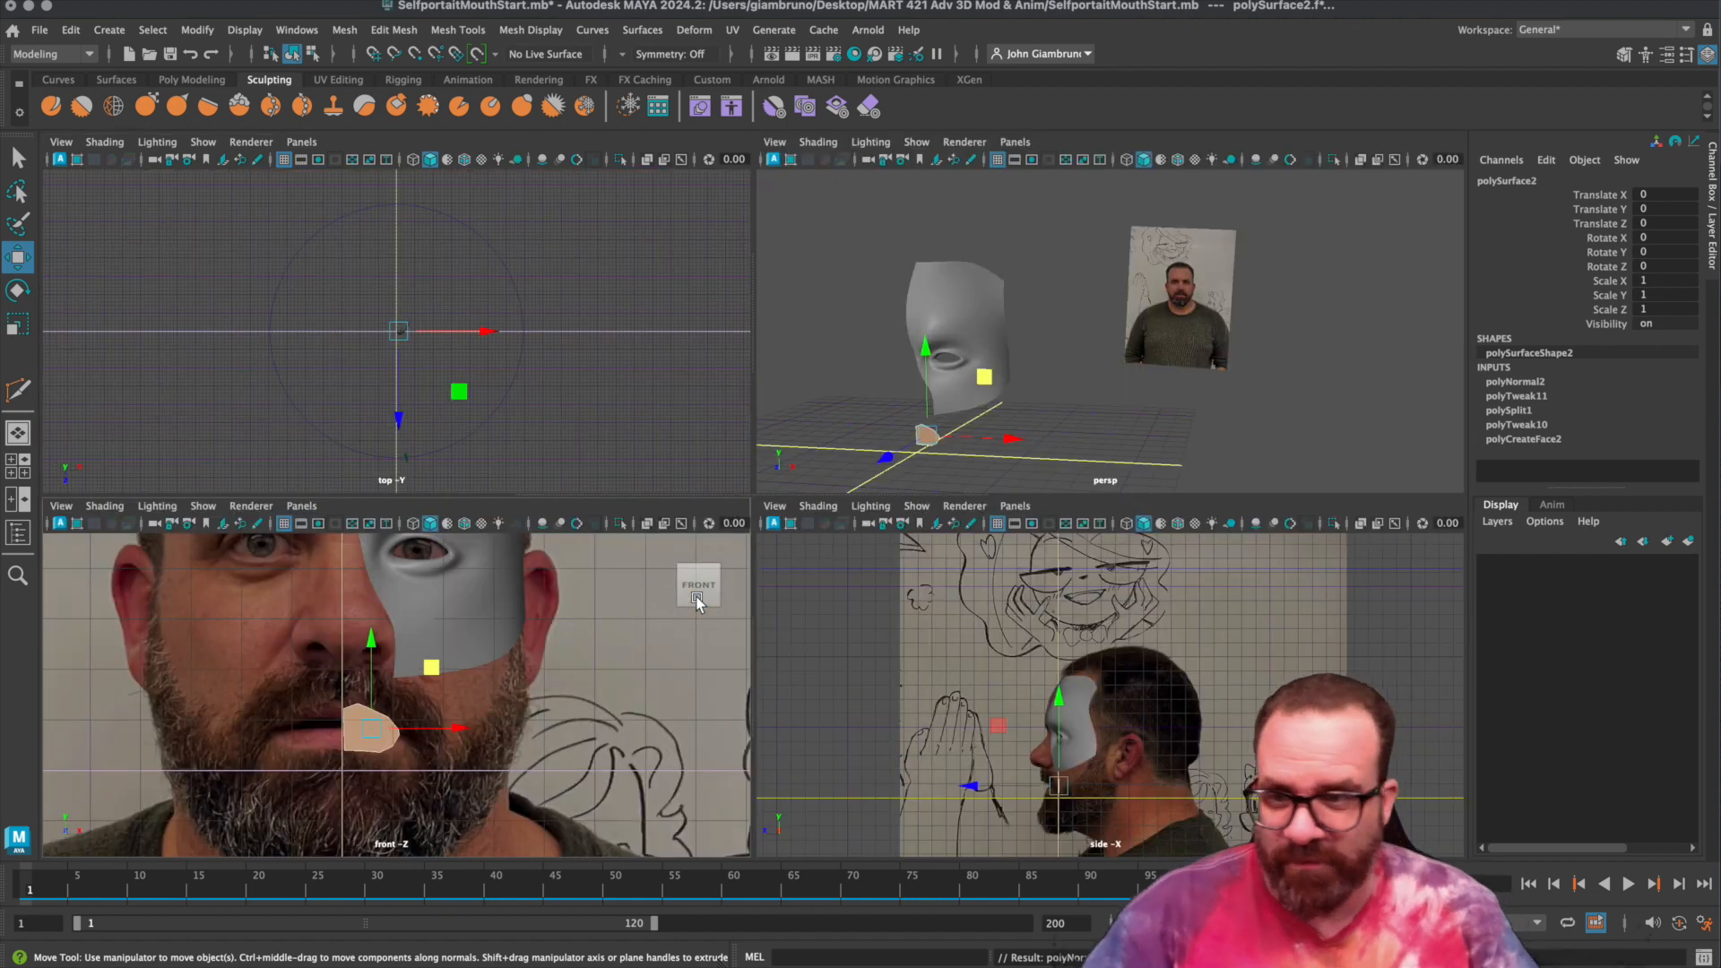
{"action": "scroll", "coordinate": [376, 373], "scroll_direction": "up", "scroll_amount": 10}
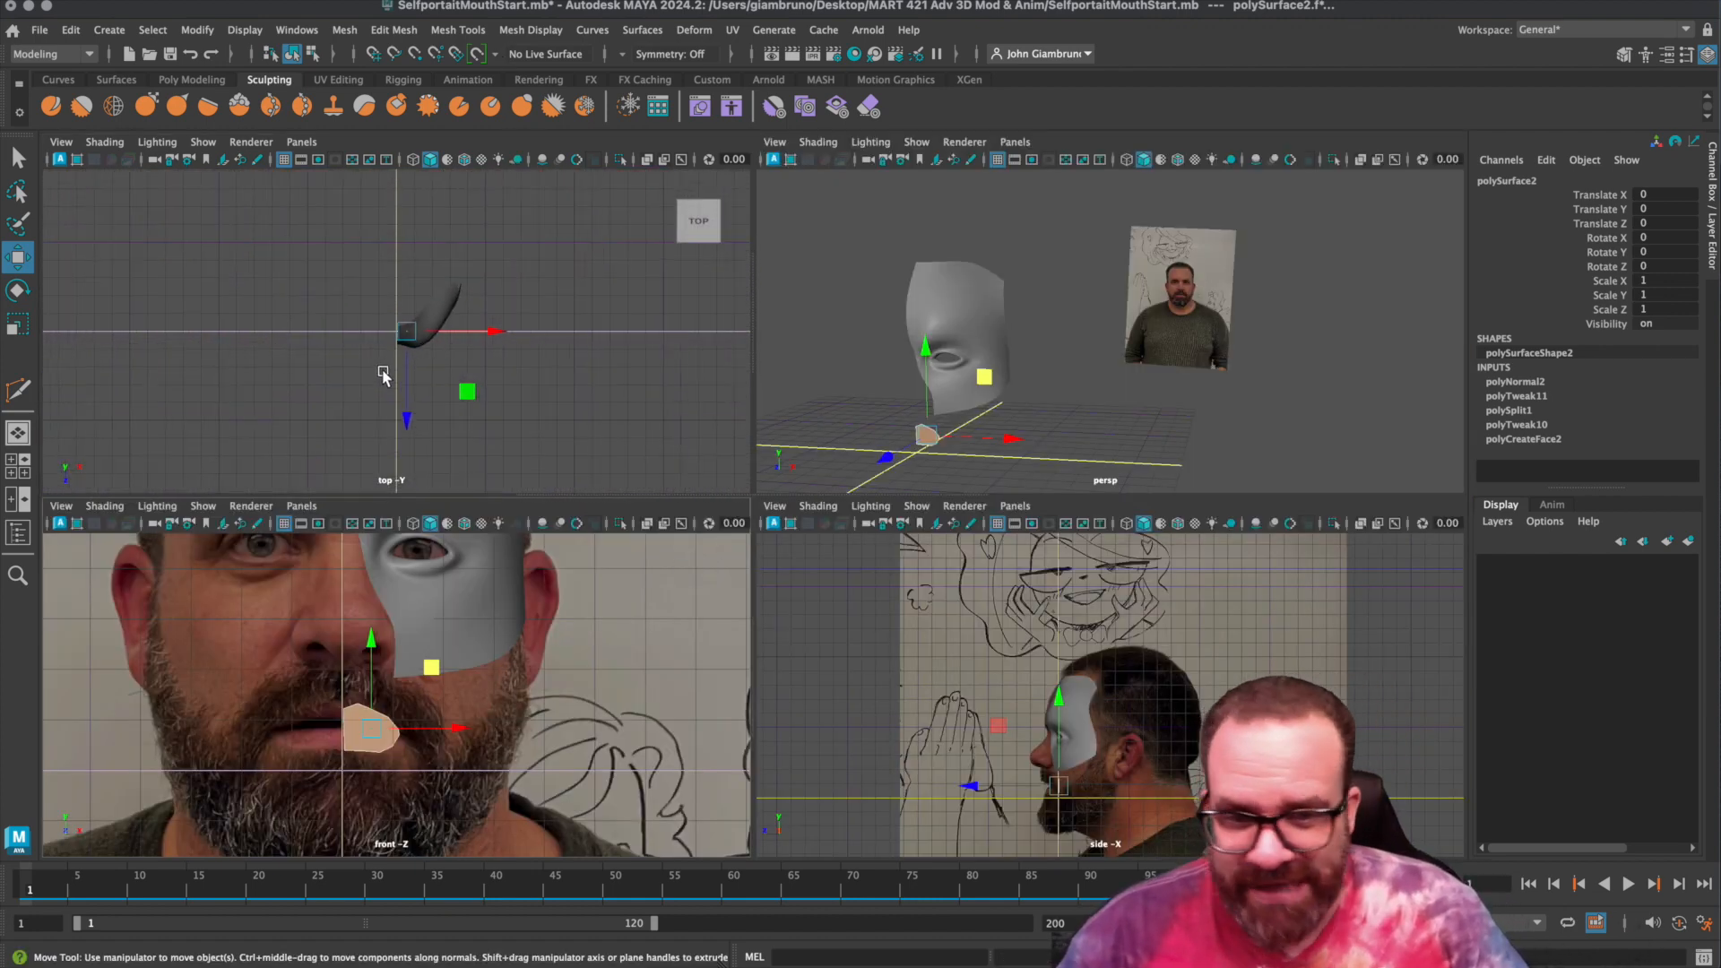
{"action": "scroll", "coordinate": [382, 375], "scroll_direction": "up", "scroll_amount": 2}
{"action": "scroll", "coordinate": [385, 327], "scroll_direction": "up", "scroll_amount": 3}
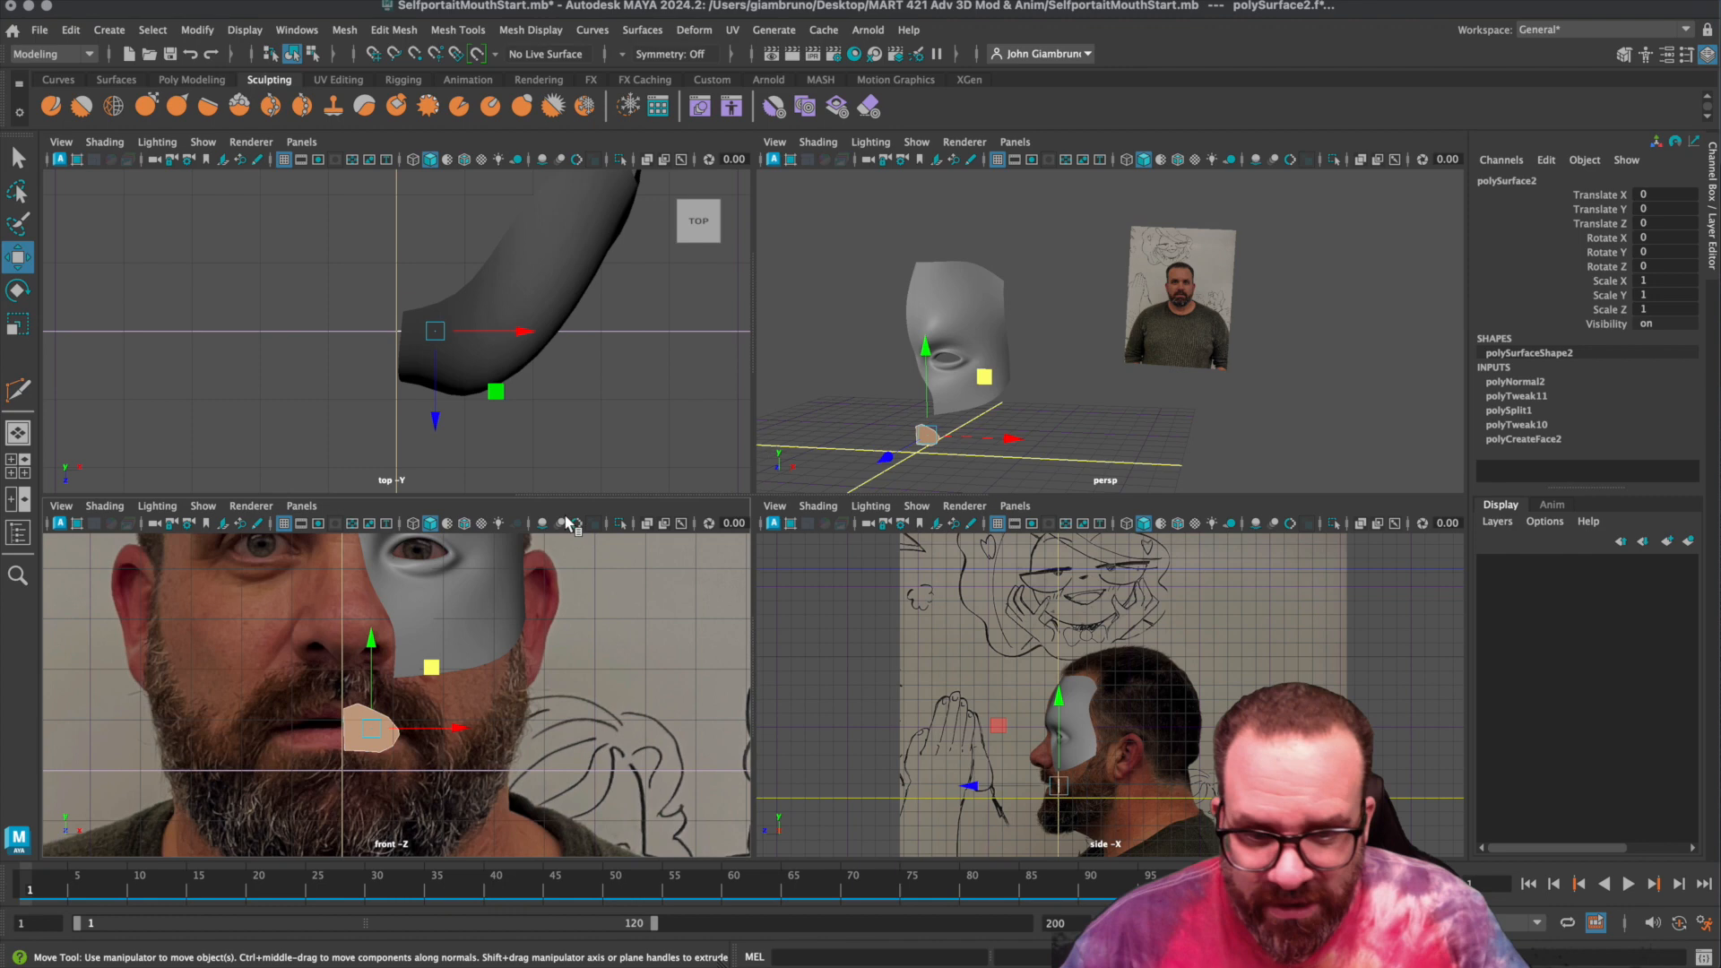
{"action": "left_click_drag", "start_coordinate": [990, 786], "coordinate": [981, 785]}
{"action": "scroll", "coordinate": [635, 415], "scroll_direction": "up", "scroll_amount": 2}
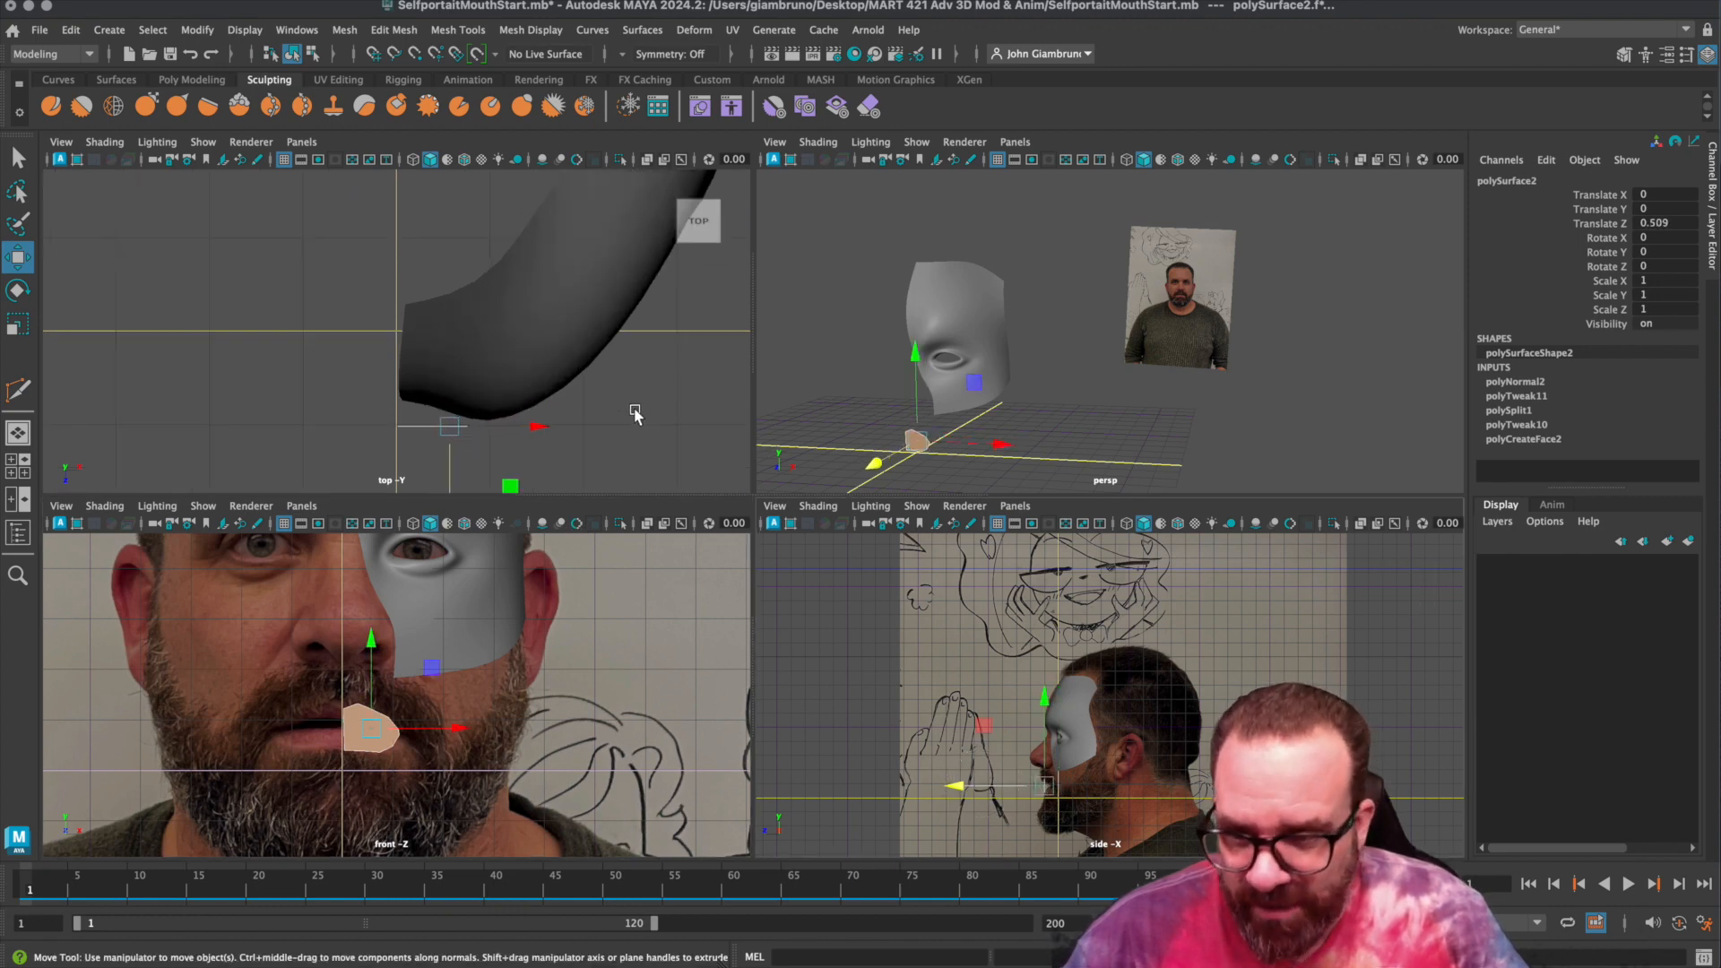
{"action": "key", "text": "4"}
In vertex mode, select the outermost mouth-corner vertices and move them back in depth to about Z 0.36.
{"action": "scroll", "coordinate": [1014, 799], "scroll_direction": "up", "scroll_amount": 2}
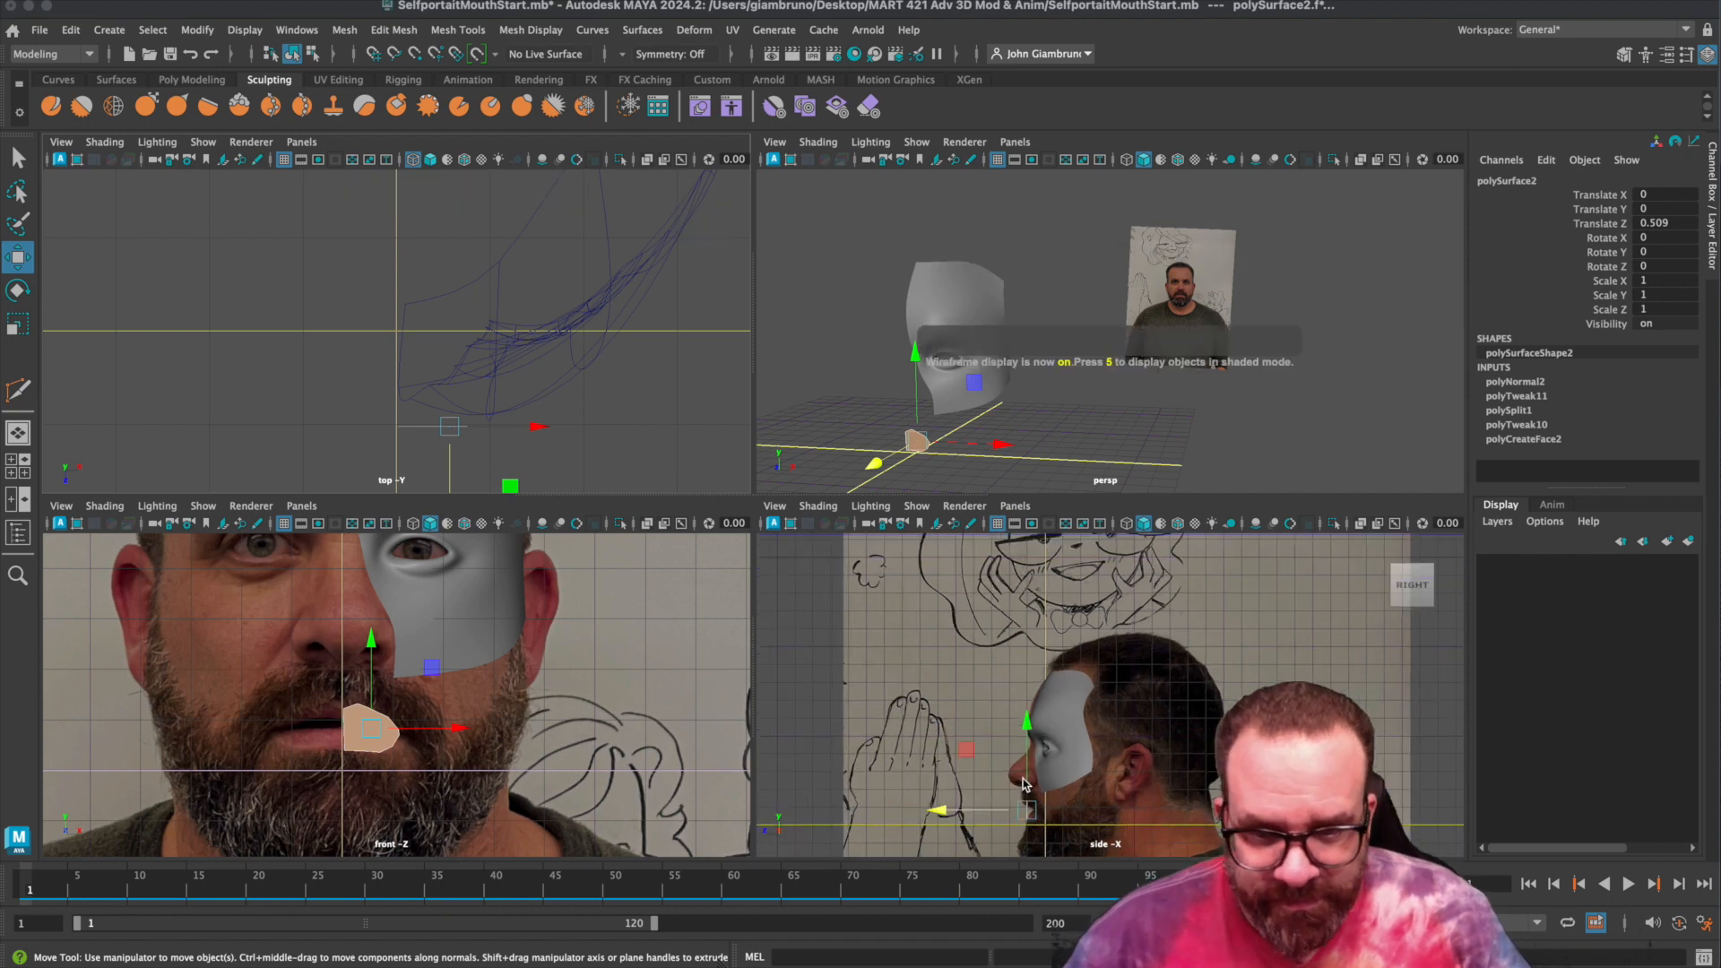
{"action": "scroll", "coordinate": [1014, 799], "scroll_direction": "up", "scroll_amount": 3}
{"action": "middle_click_drag", "start_coordinate": [1136, 841], "coordinate": [1147, 599], "text": "alt"}
{"action": "scroll", "coordinate": [1111, 650], "scroll_direction": "up", "scroll_amount": 4}
{"action": "middle_click_drag", "start_coordinate": [1011, 638], "coordinate": [1049, 810], "text": "alt"}
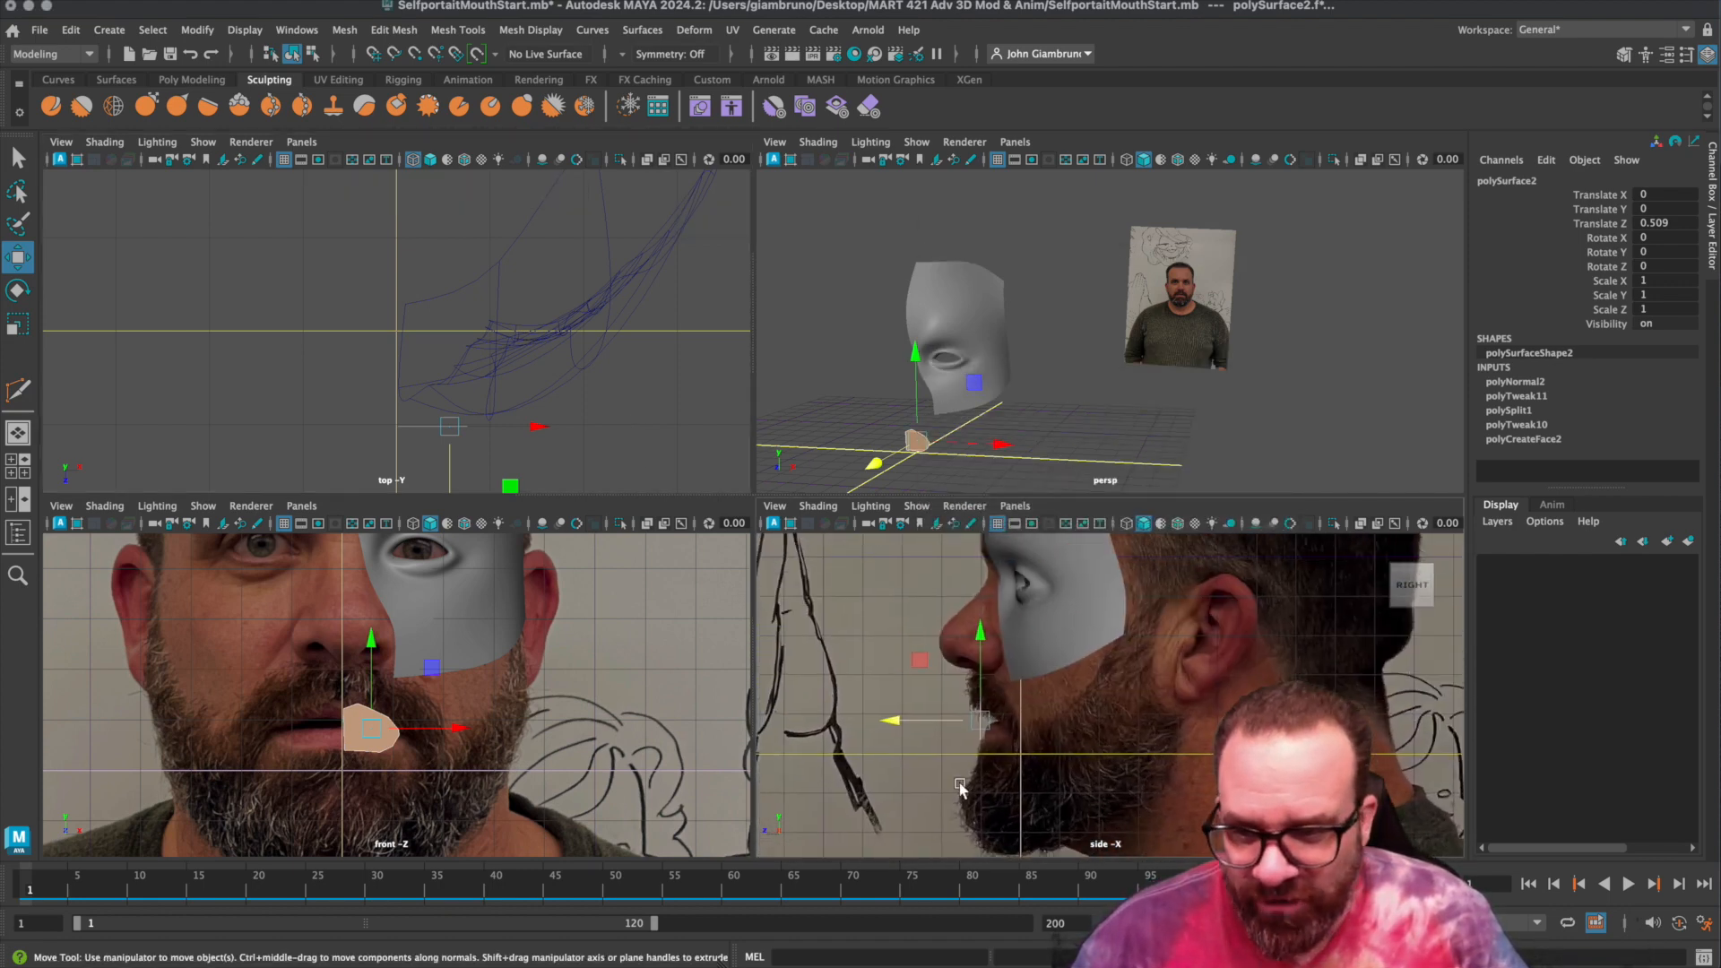
{"action": "scroll", "coordinate": [379, 733], "scroll_direction": "up", "scroll_amount": 5}
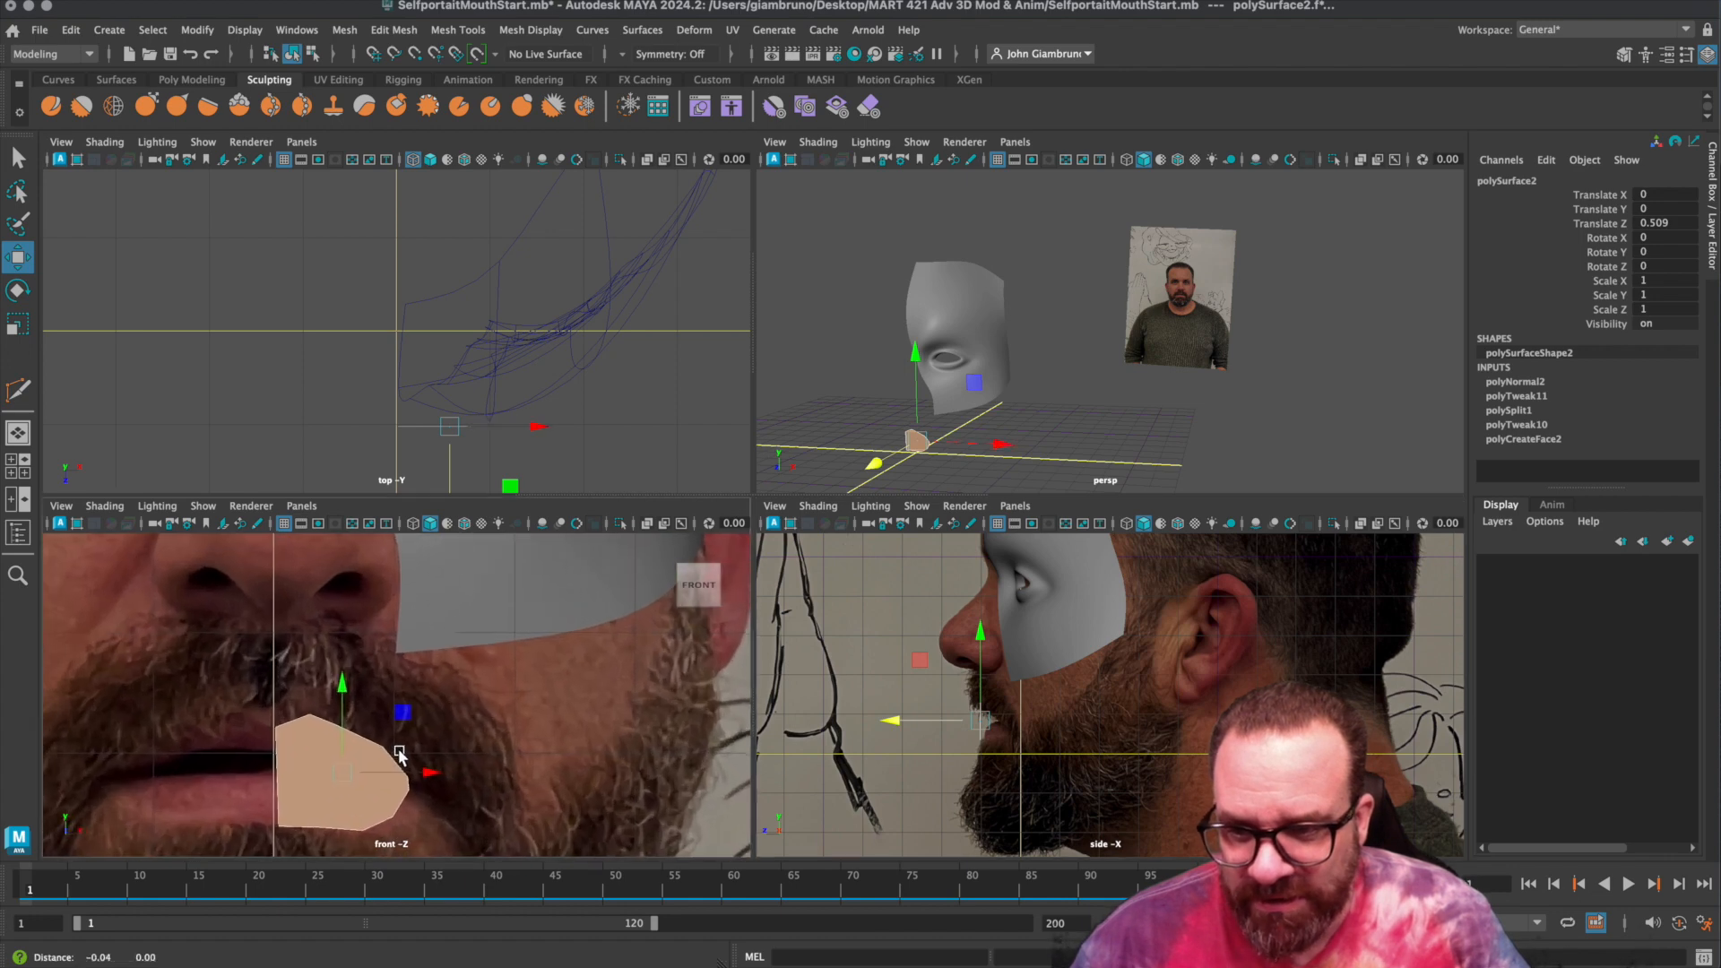
{"action": "scroll", "coordinate": [336, 706], "scroll_direction": "down", "scroll_amount": 1}
{"action": "right_click_drag", "start_coordinate": [334, 705], "coordinate": [248, 701]}
{"action": "left_click", "coordinate": [502, 755]}
{"action": "left_click_drag", "start_coordinate": [436, 693], "coordinate": [477, 710]}
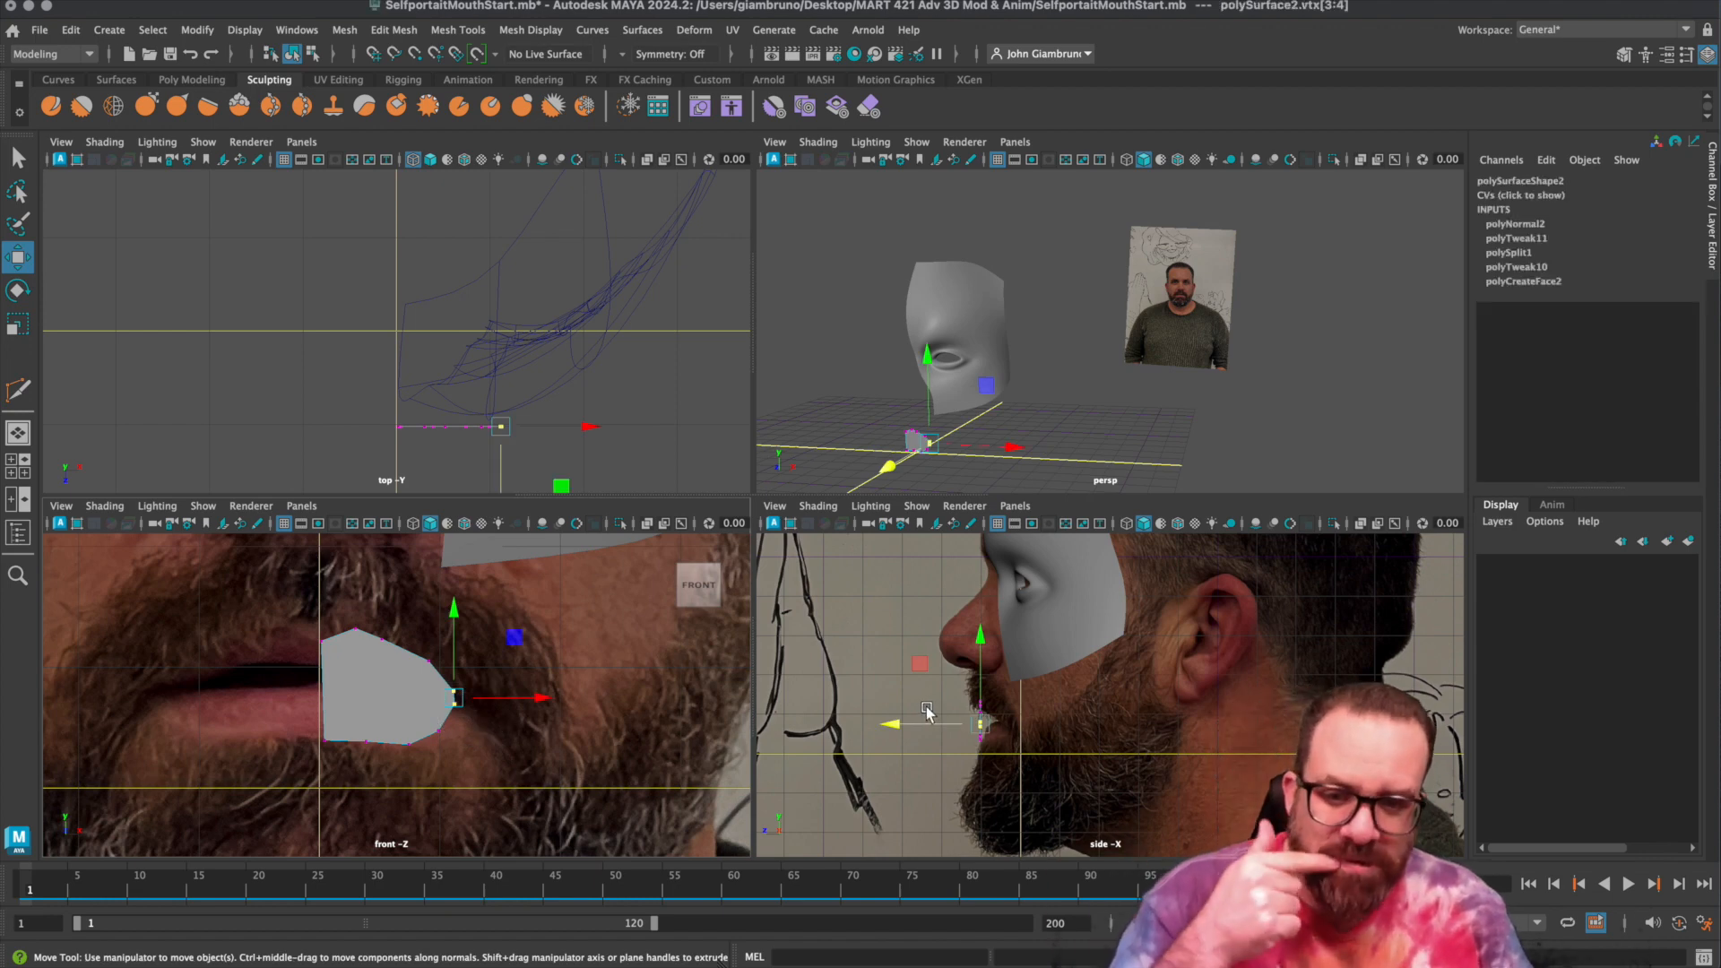
{"action": "left_click_drag", "start_coordinate": [893, 728], "coordinate": [919, 731]}
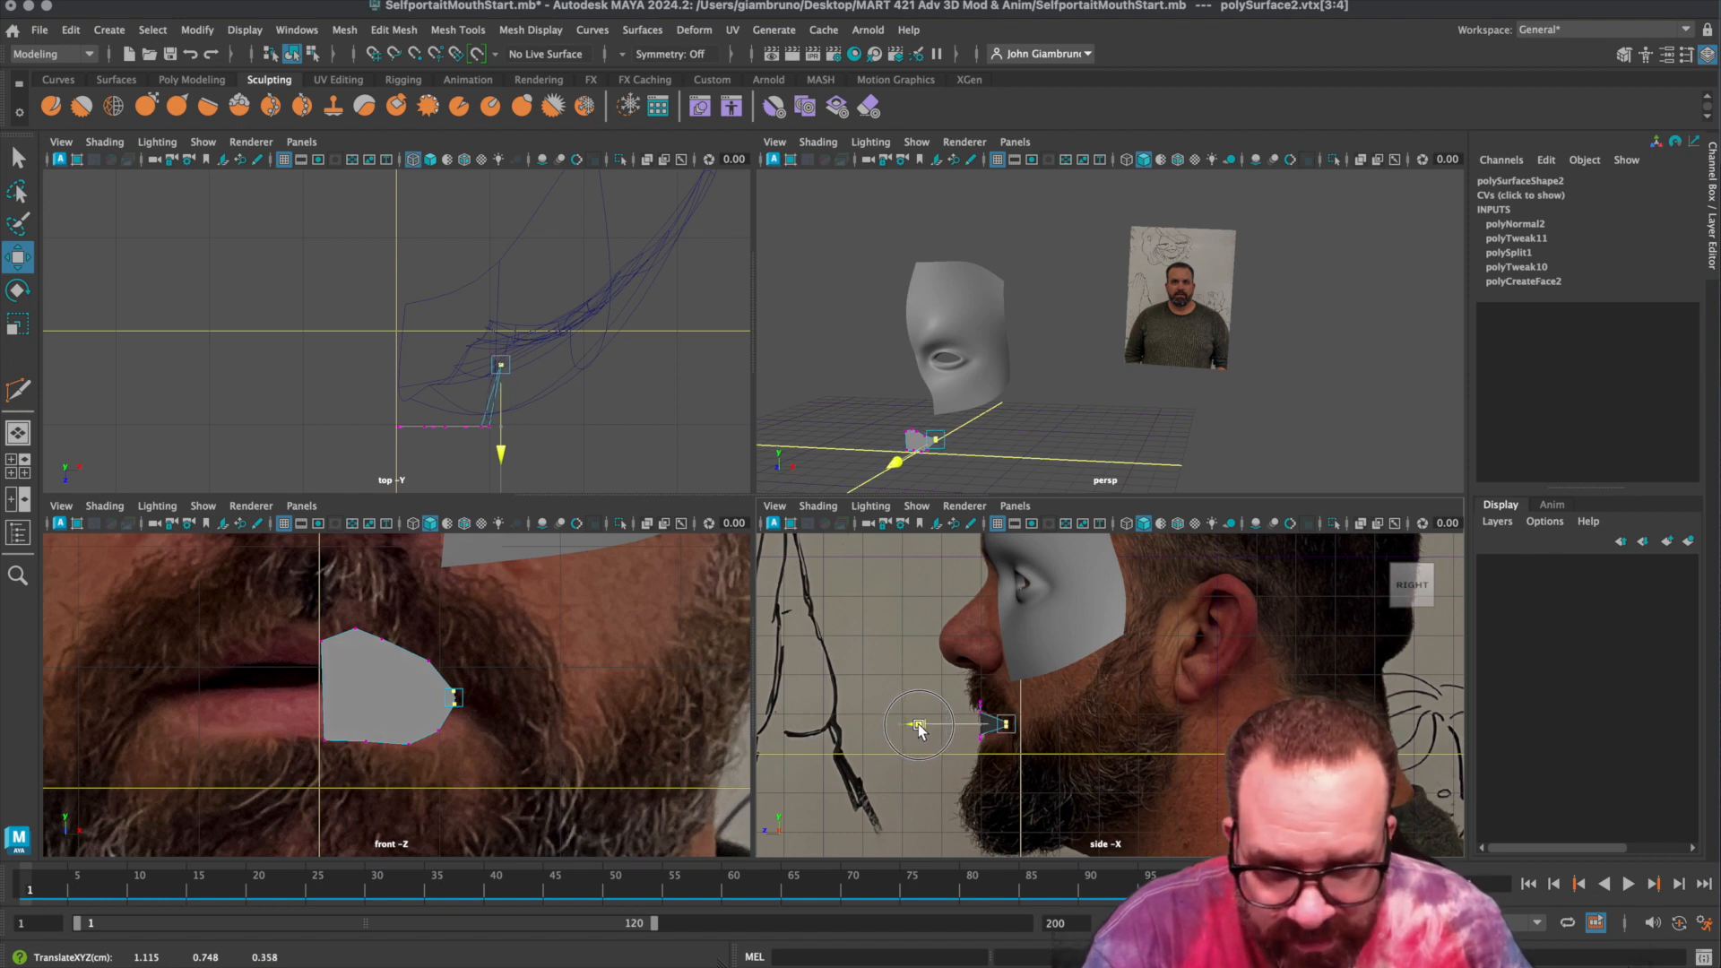
Move the vertices just inside the mouth corner slightly back, and set the next upper and lower pair back to about Z 0.88.
{"action": "left_click_drag", "start_coordinate": [412, 648], "coordinate": [443, 744]}
{"action": "left_click_drag", "start_coordinate": [890, 726], "coordinate": [897, 721]}
{"action": "left_click_drag", "start_coordinate": [373, 629], "coordinate": [412, 753]}
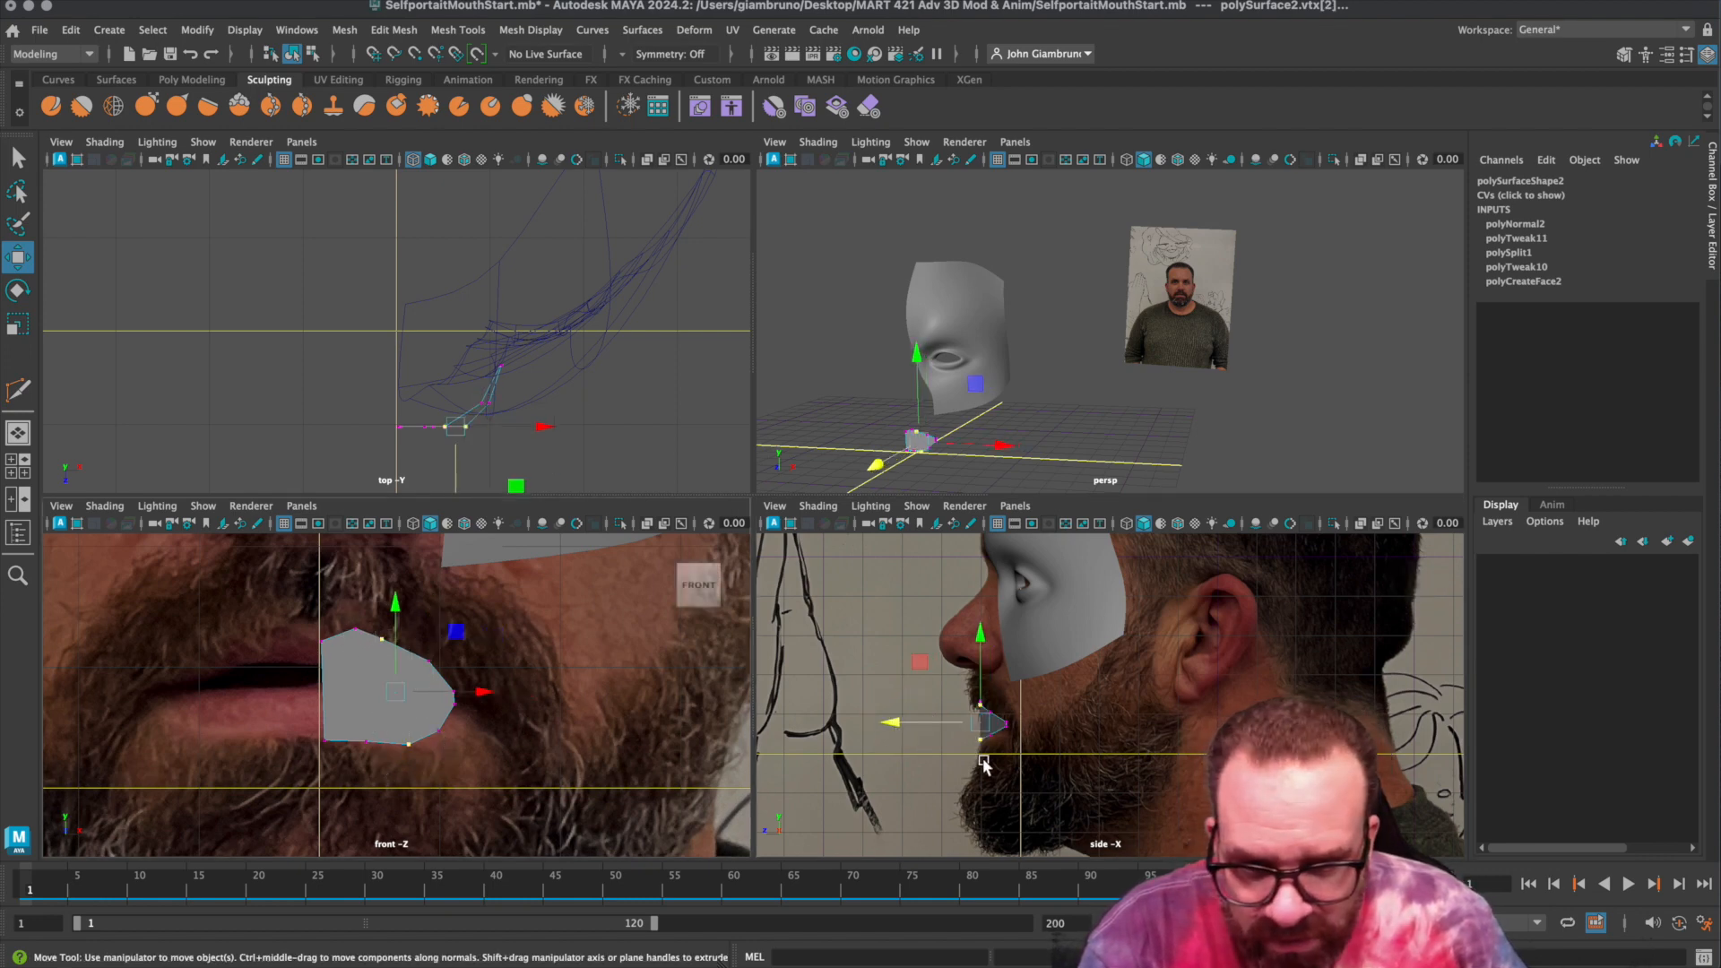
{"action": "left_click_drag", "start_coordinate": [894, 726], "coordinate": [900, 724]}
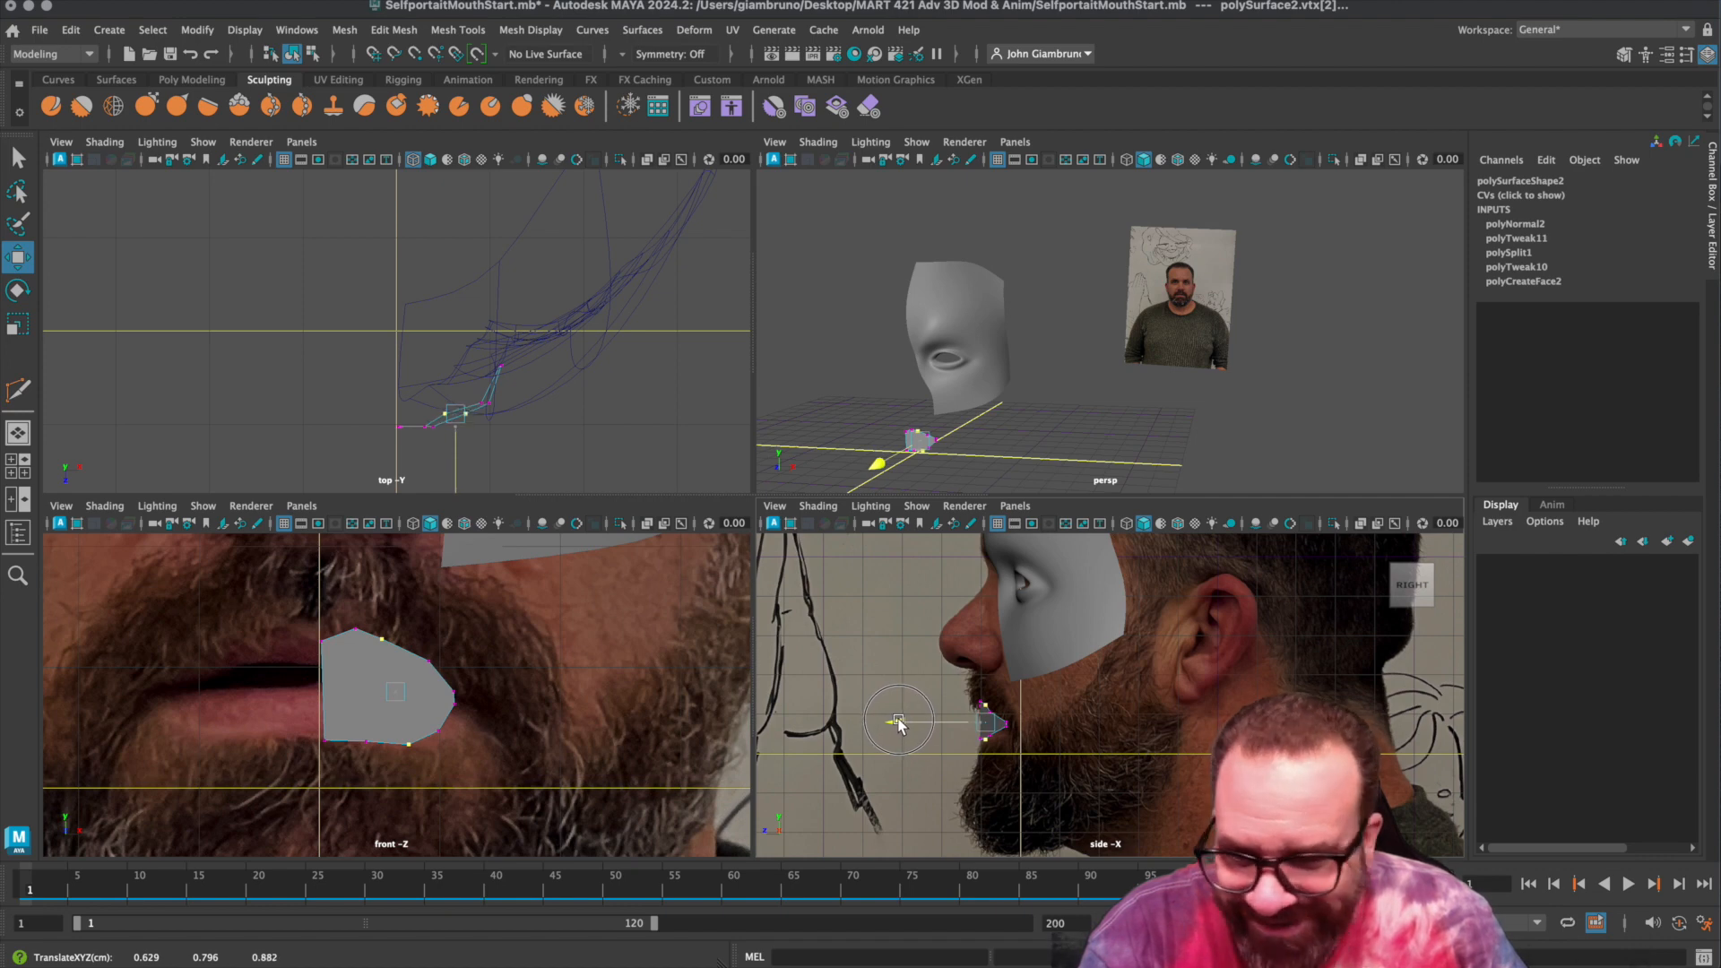
{"action": "left_click_drag", "start_coordinate": [899, 724], "coordinate": [899, 724]}
Nudge the centre-line mouth vertices slightly back and the adjacent upper-lip peak and lower-lip vertices slightly forward.
{"action": "left_click_drag", "start_coordinate": [269, 599], "coordinate": [339, 789]}
{"action": "left_click_drag", "start_coordinate": [894, 727], "coordinate": [894, 722]}
{"action": "left_click_drag", "start_coordinate": [351, 705], "coordinate": [369, 766]}
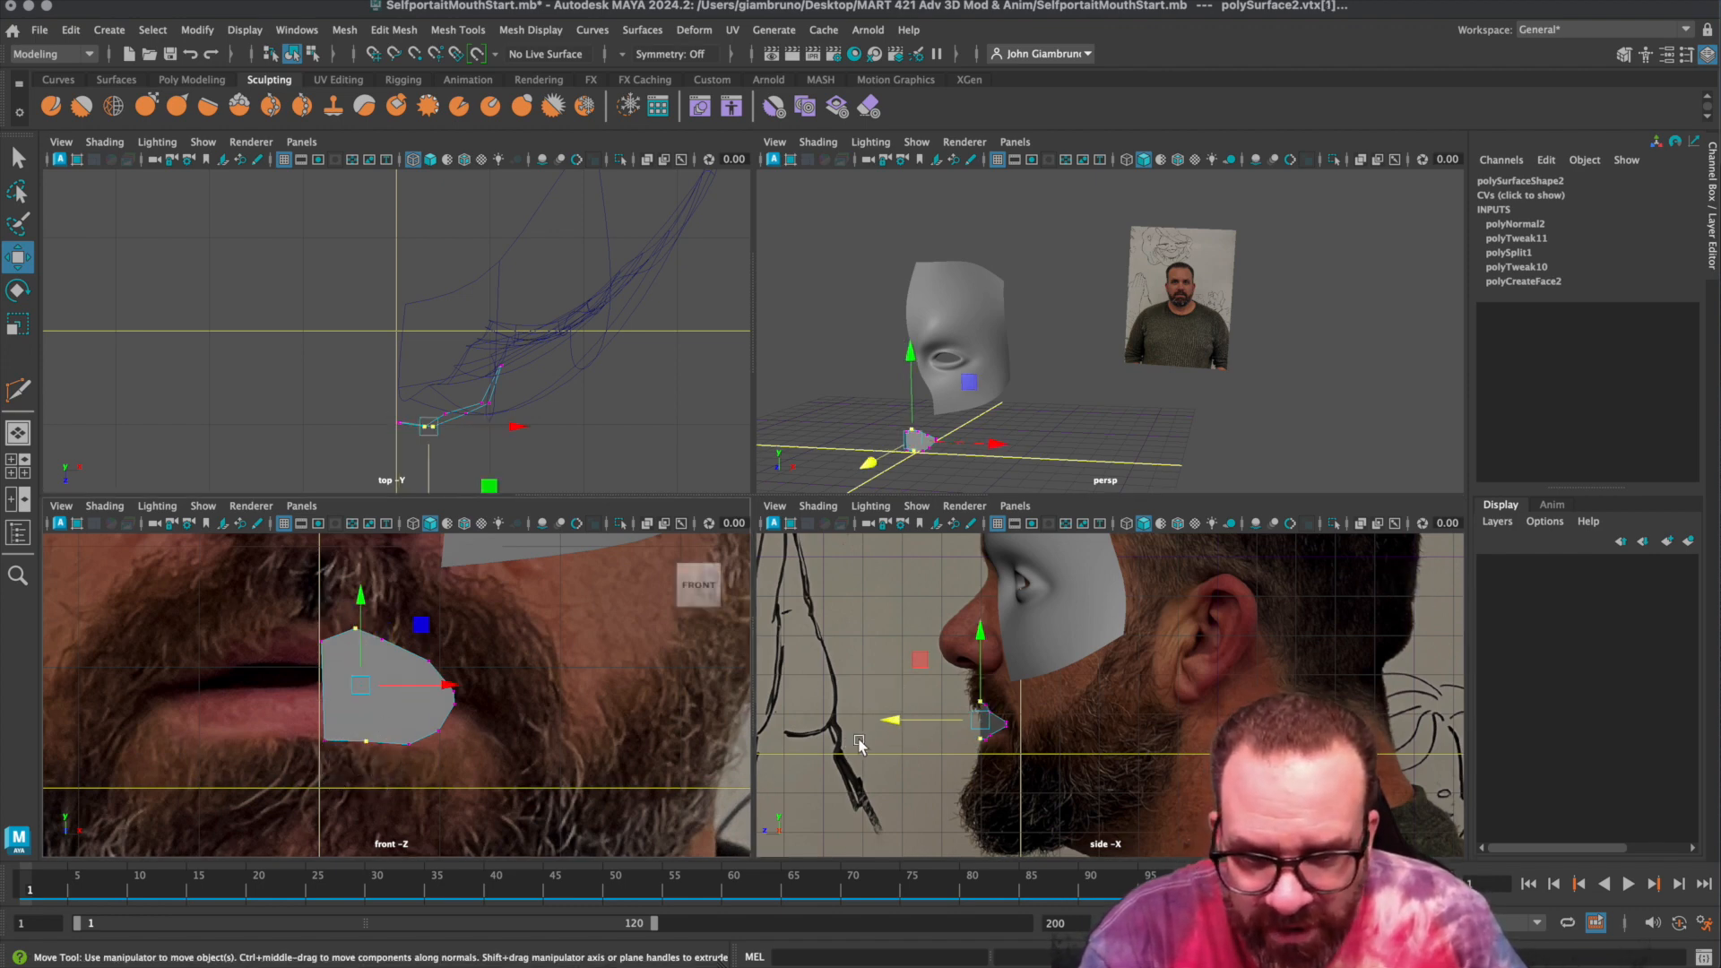
{"action": "left_click_drag", "start_coordinate": [897, 723], "coordinate": [895, 723]}
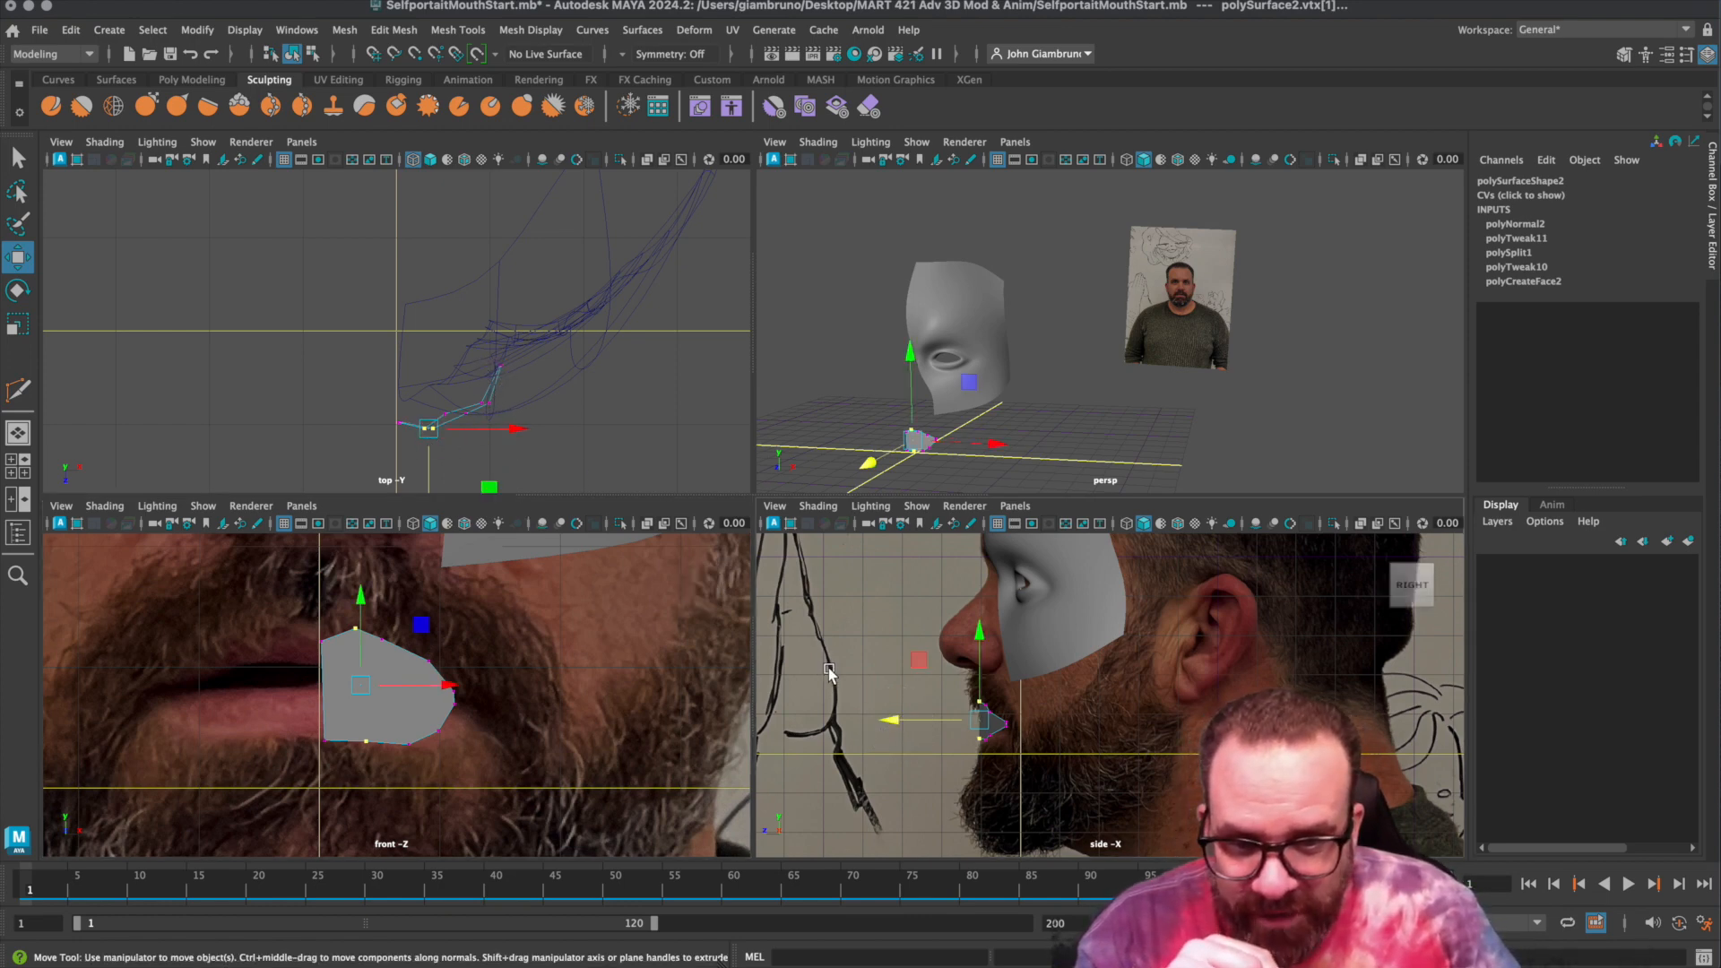
Reselect only the two outermost mouth-corner vertices and move them forward to about Z 0.50.
{"action": "left_click_drag", "start_coordinate": [1029, 711], "coordinate": [987, 736]}
{"action": "left_click", "coordinate": [1079, 748]}
{"action": "left_click", "coordinate": [1014, 733]}
{"action": "mouse_move", "coordinate": [987, 727]}
{"action": "right_mouse_down"}
{"action": "mouse_move", "coordinate": [1046, 680]}
{"action": "mouse_move", "coordinate": [964, 686]}
{"action": "mouse_move", "coordinate": [995, 749]}
{"action": "right_mouse_up"}
{"action": "left_click", "coordinate": [1005, 725]}
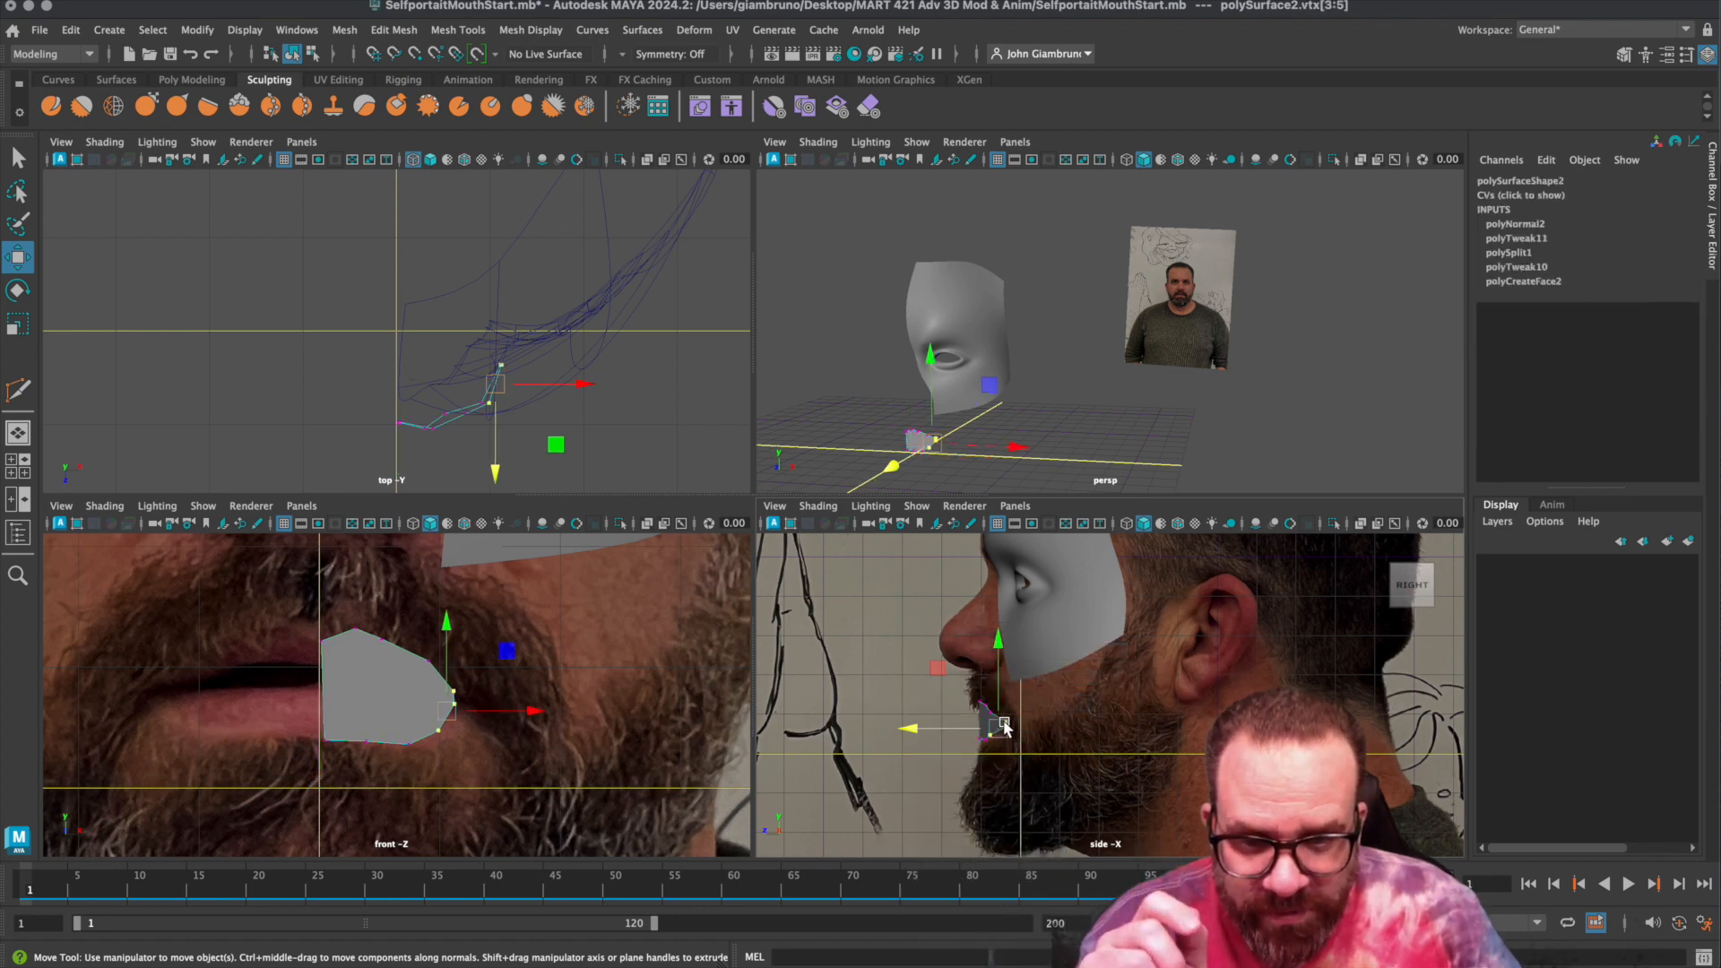
{"action": "left_click", "coordinate": [1038, 721]}
{"action": "left_click", "coordinate": [987, 724]}
{"action": "right_click_drag", "start_coordinate": [988, 724], "coordinate": [924, 680]}
{"action": "left_click_drag", "start_coordinate": [986, 717], "coordinate": [1015, 748]}
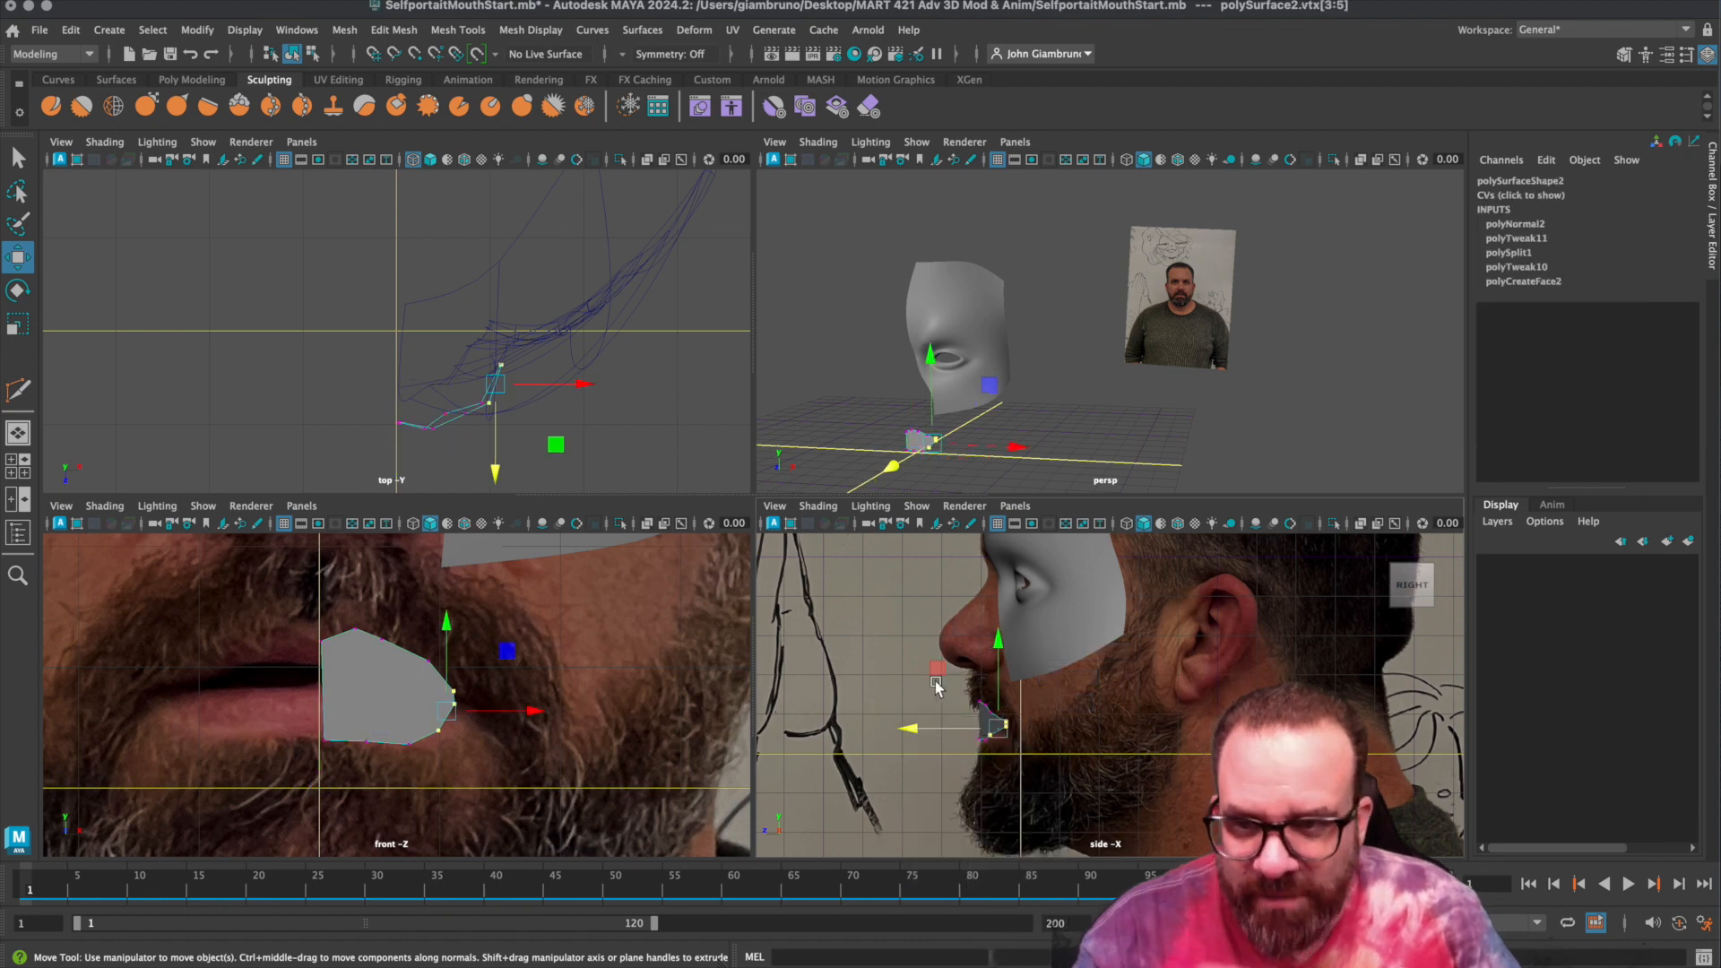
{"action": "left_click", "coordinate": [392, 678]}
{"action": "right_click_drag", "start_coordinate": [418, 679], "coordinate": [337, 677]}
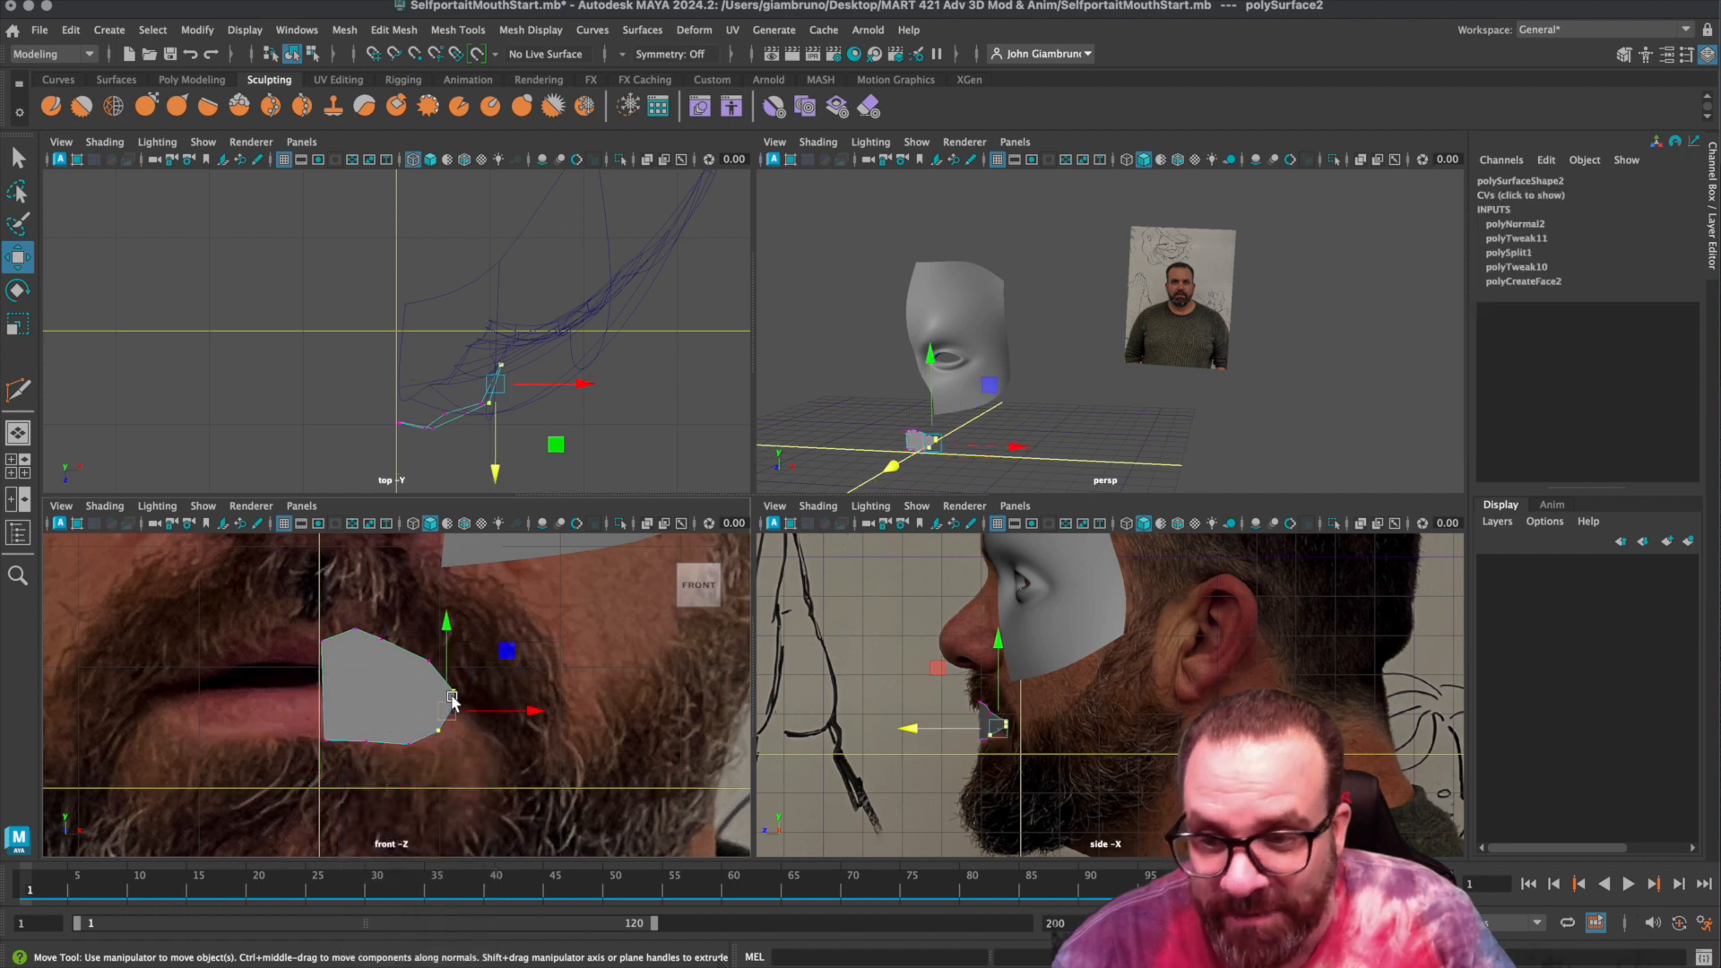
{"action": "left_click", "coordinate": [432, 742], "text": "ctrl"}
{"action": "left_click_drag", "start_coordinate": [919, 723], "coordinate": [916, 727]}
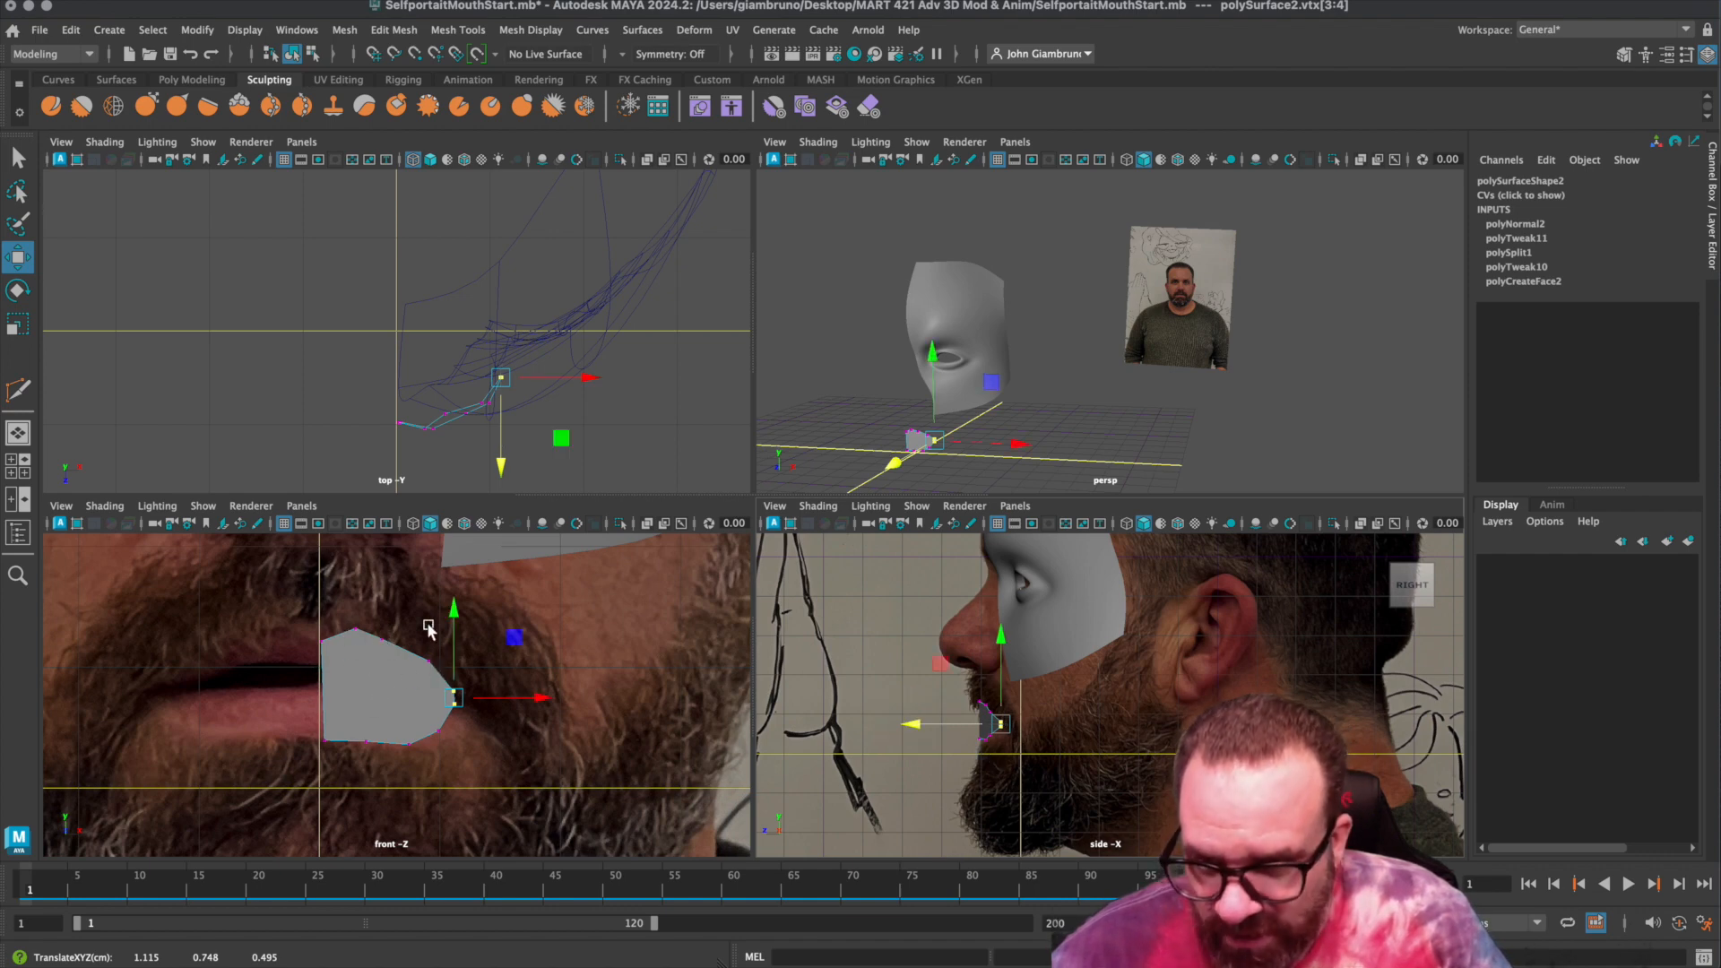
Move the eye mesh's lower inner corner vertex to about X 1.23, Y 2.08 and turn off the mesh's smooth preview.
{"action": "scroll", "coordinate": [449, 646], "scroll_direction": "down", "scroll_amount": 5}
{"action": "scroll", "coordinate": [448, 646], "scroll_direction": "up", "scroll_amount": 3}
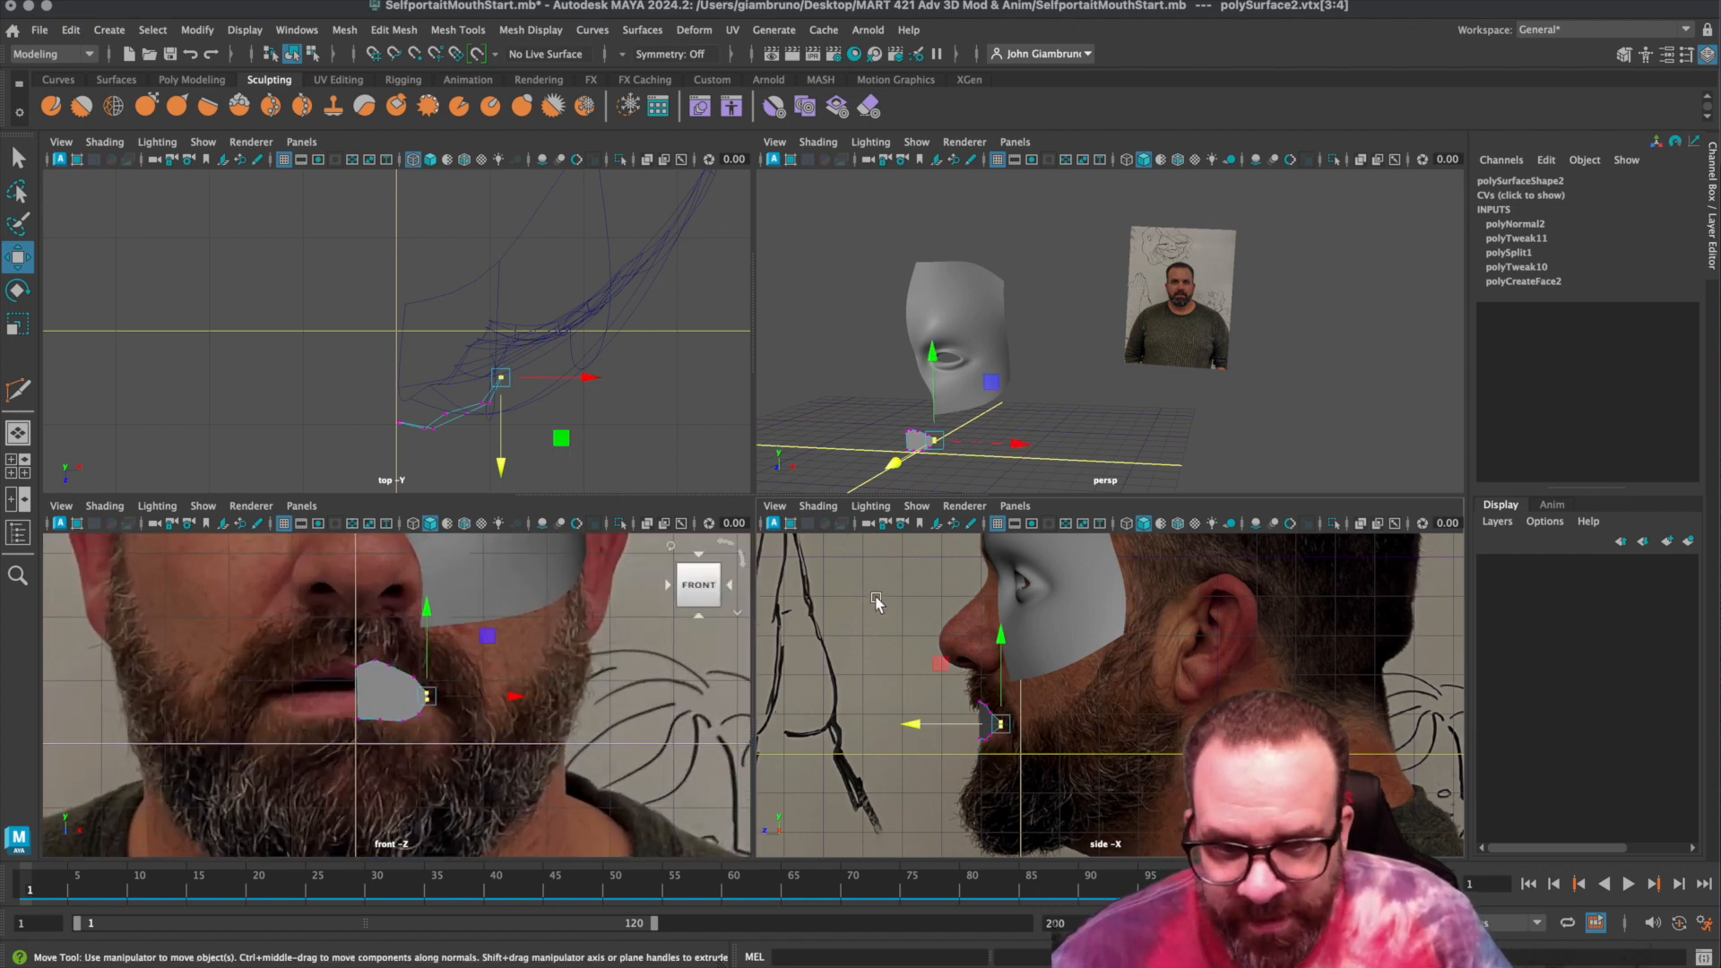
{"action": "right_click", "coordinate": [1025, 655]}
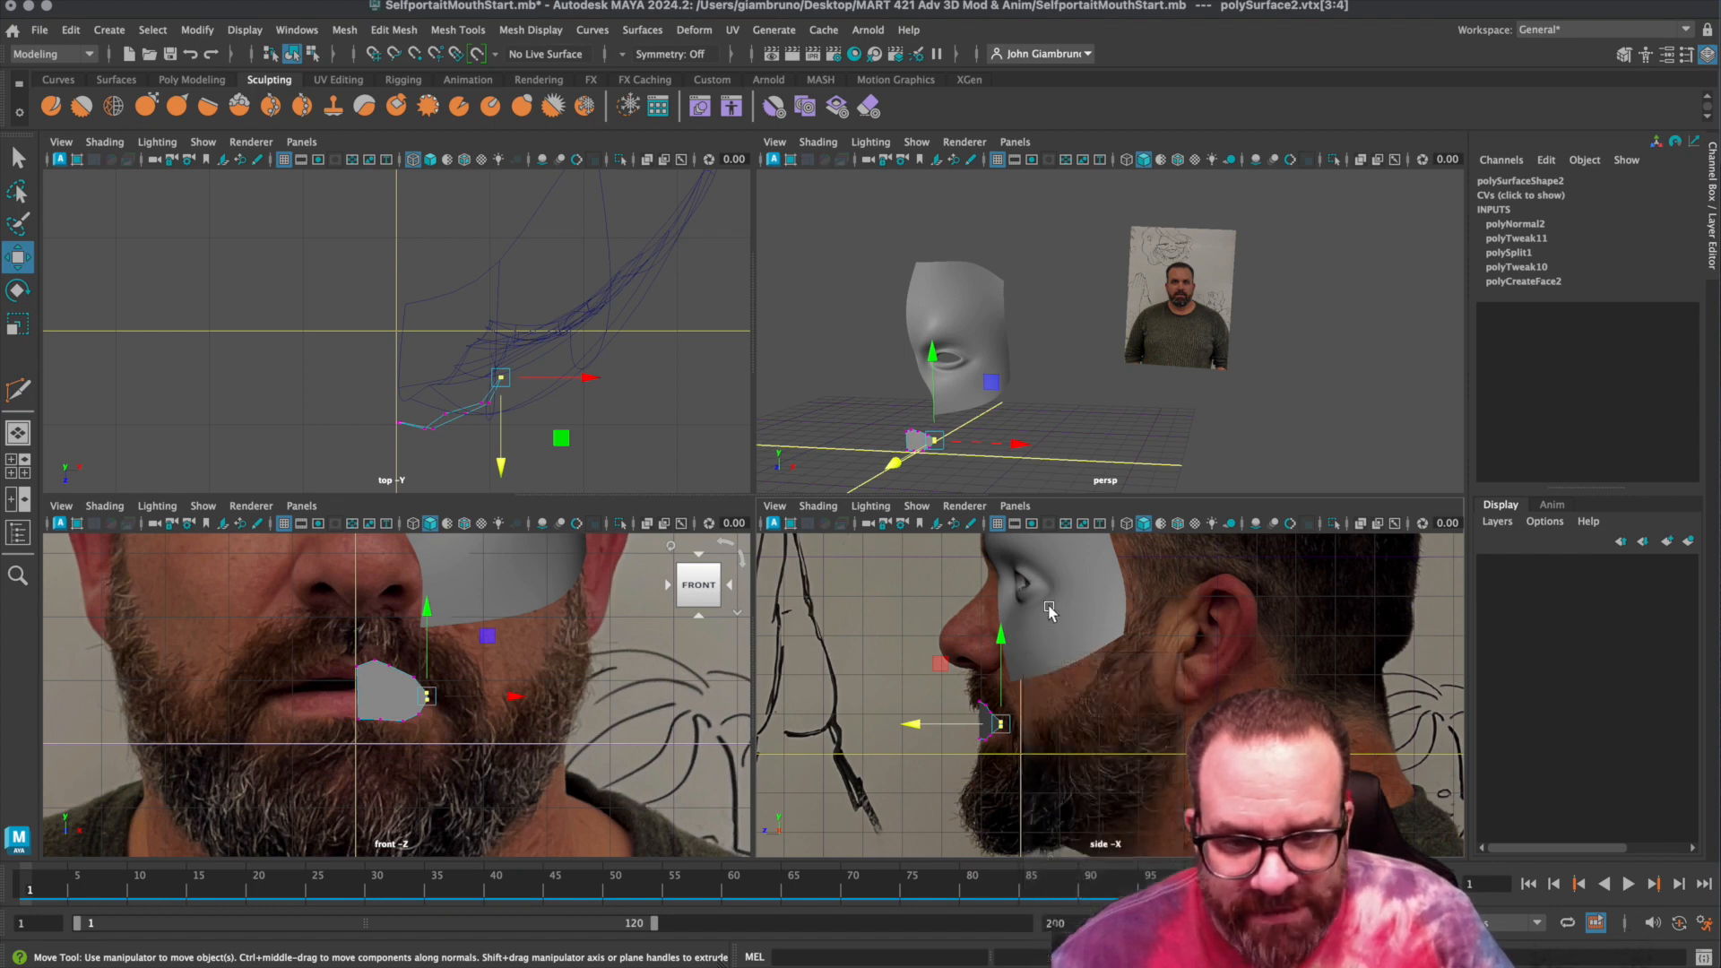
{"action": "left_click", "coordinate": [1040, 620]}
{"action": "right_click", "coordinate": [1011, 709]}
{"action": "right_click_drag", "start_coordinate": [1040, 623], "coordinate": [972, 620]}
{"action": "left_click", "coordinate": [1011, 684]}
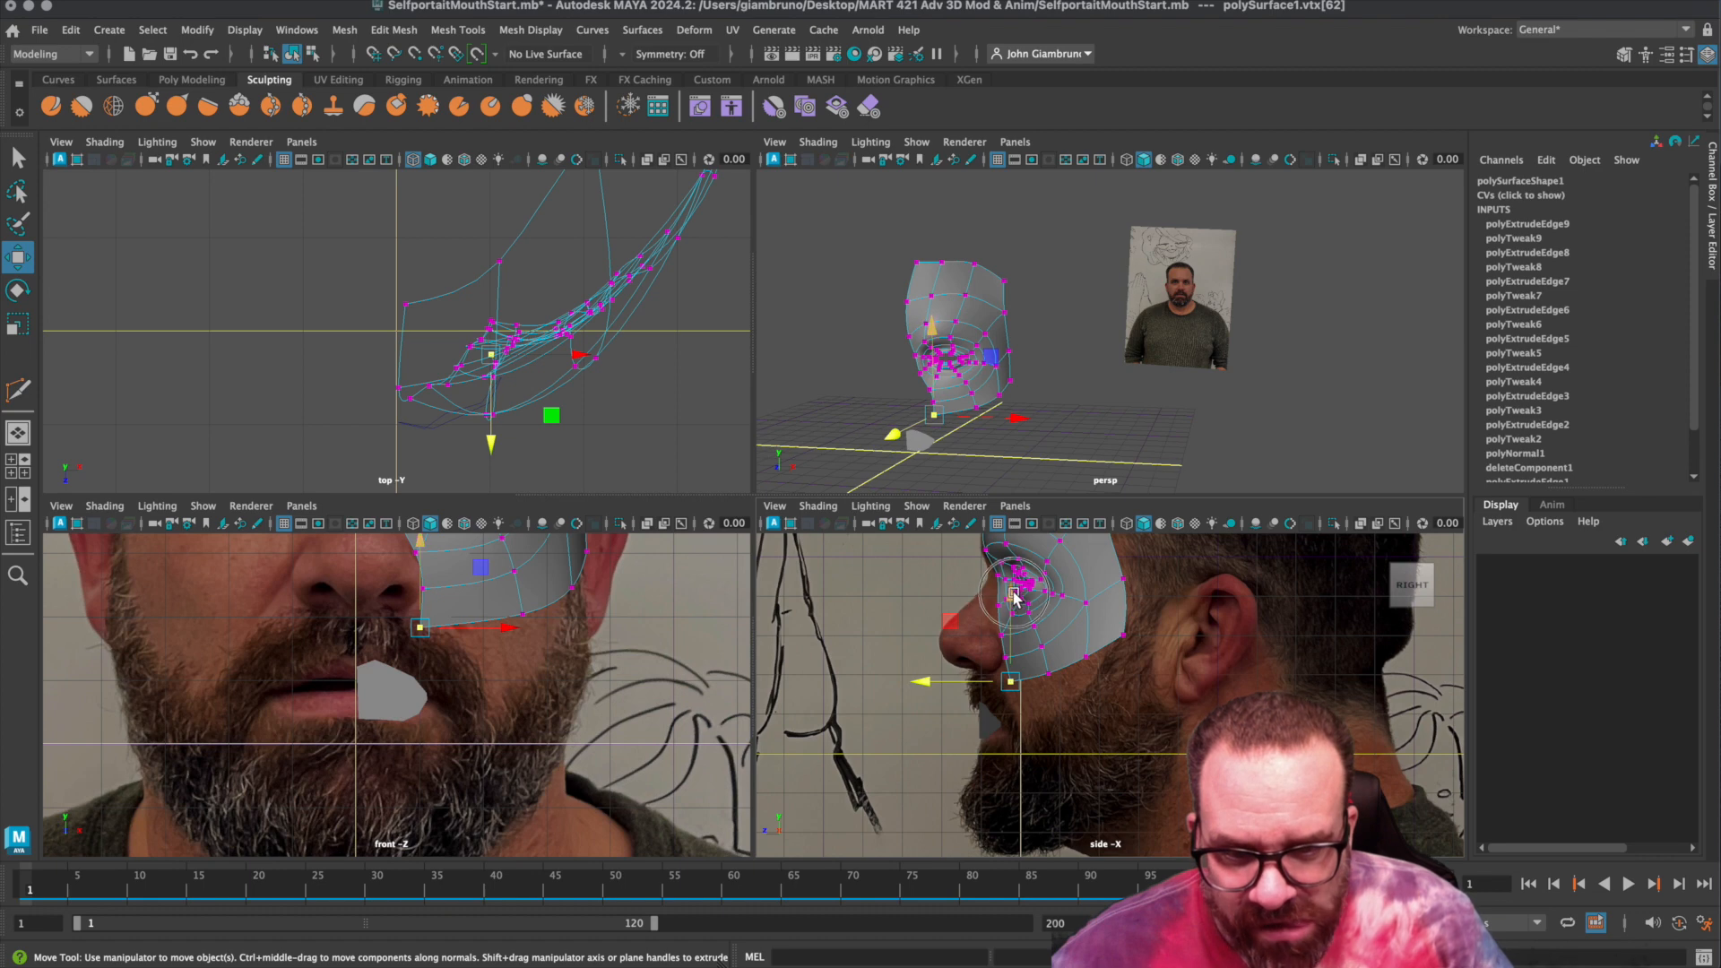
{"action": "left_click_drag", "start_coordinate": [1014, 599], "coordinate": [1014, 589]}
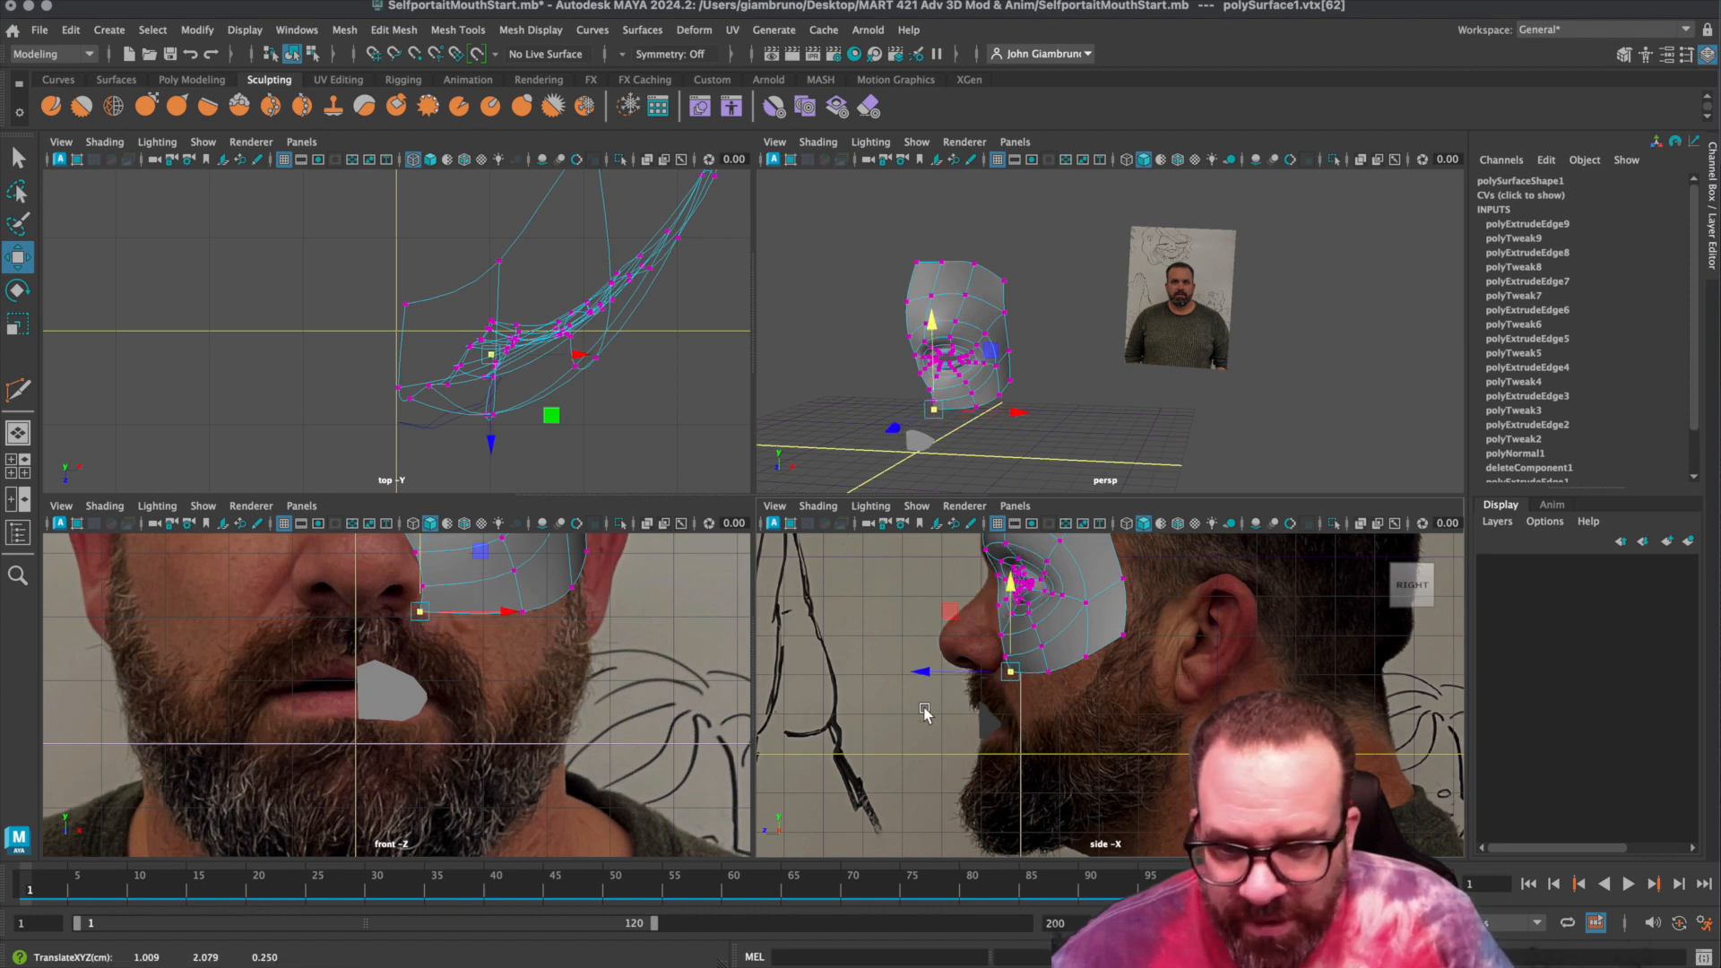
{"action": "left_click_drag", "start_coordinate": [512, 615], "coordinate": [526, 617]}
{"action": "key", "text": "1"}
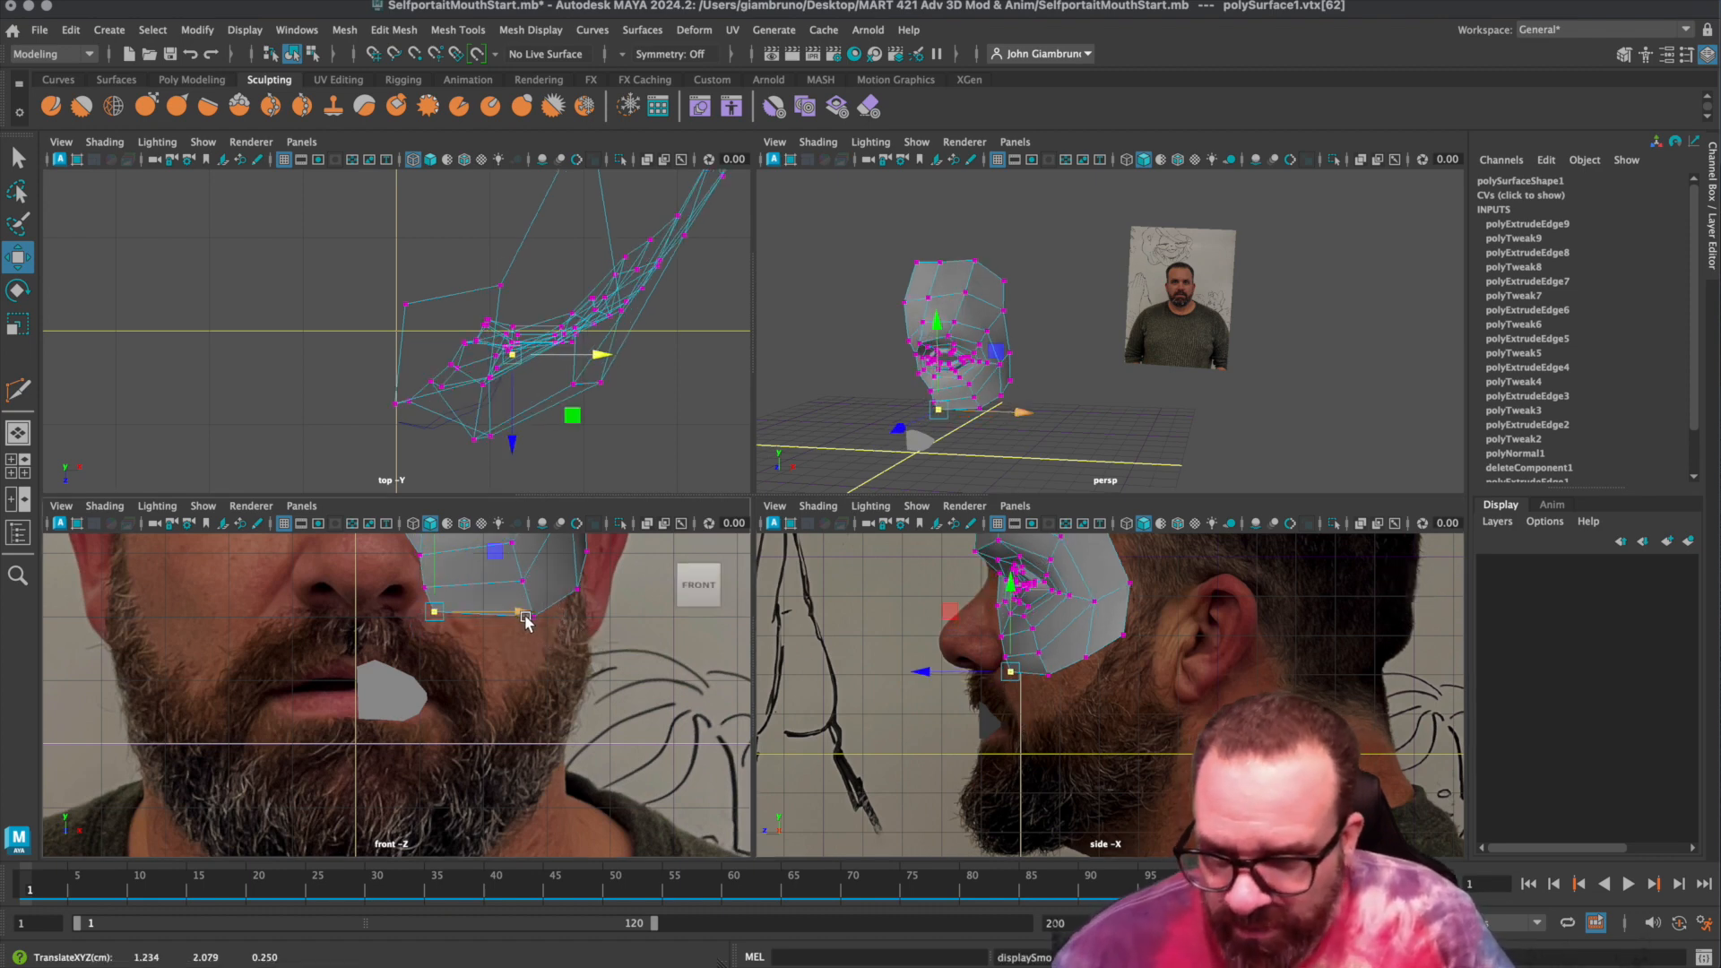
In vertex mode, align the mouth polygon's centre-line vertices with the vertical axis, placing the upper one at about X 0.00.
{"action": "left_click", "coordinate": [383, 709]}
{"action": "right_click", "coordinate": [377, 677]}
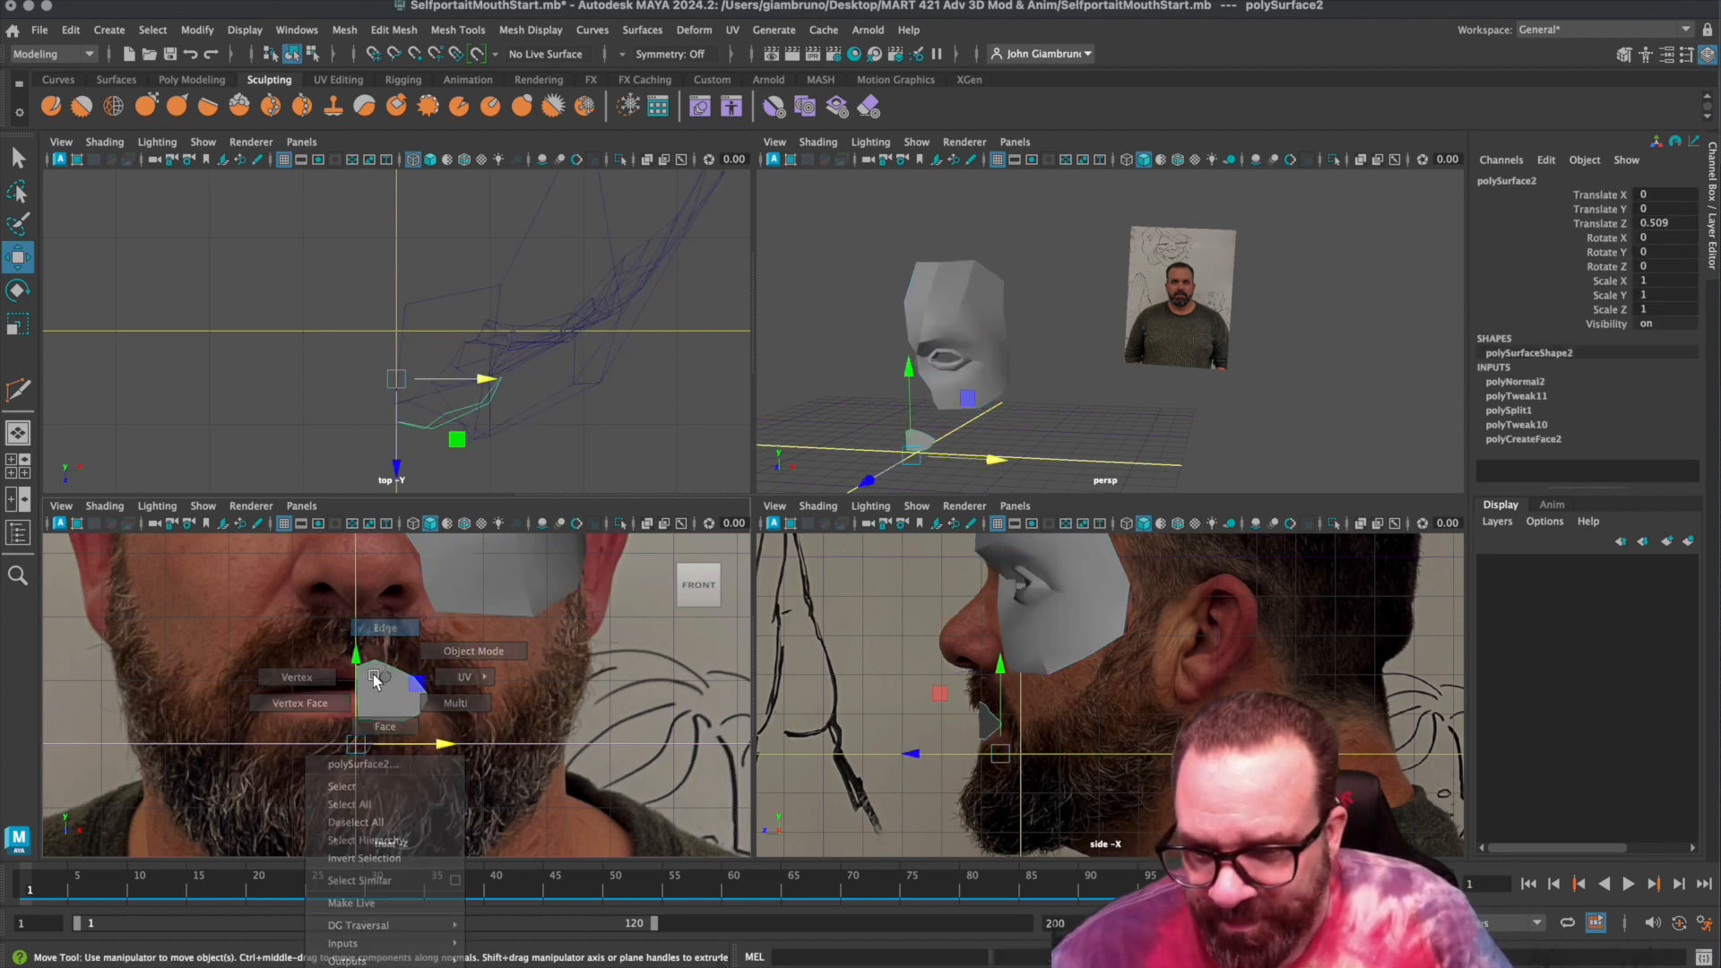
{"action": "right_click_drag", "start_coordinate": [369, 705], "coordinate": [306, 681]}
{"action": "left_click_drag", "start_coordinate": [342, 719], "coordinate": [448, 722]}
{"action": "left_click_drag", "start_coordinate": [339, 659], "coordinate": [371, 693]}
{"action": "left_click", "coordinate": [445, 670]}
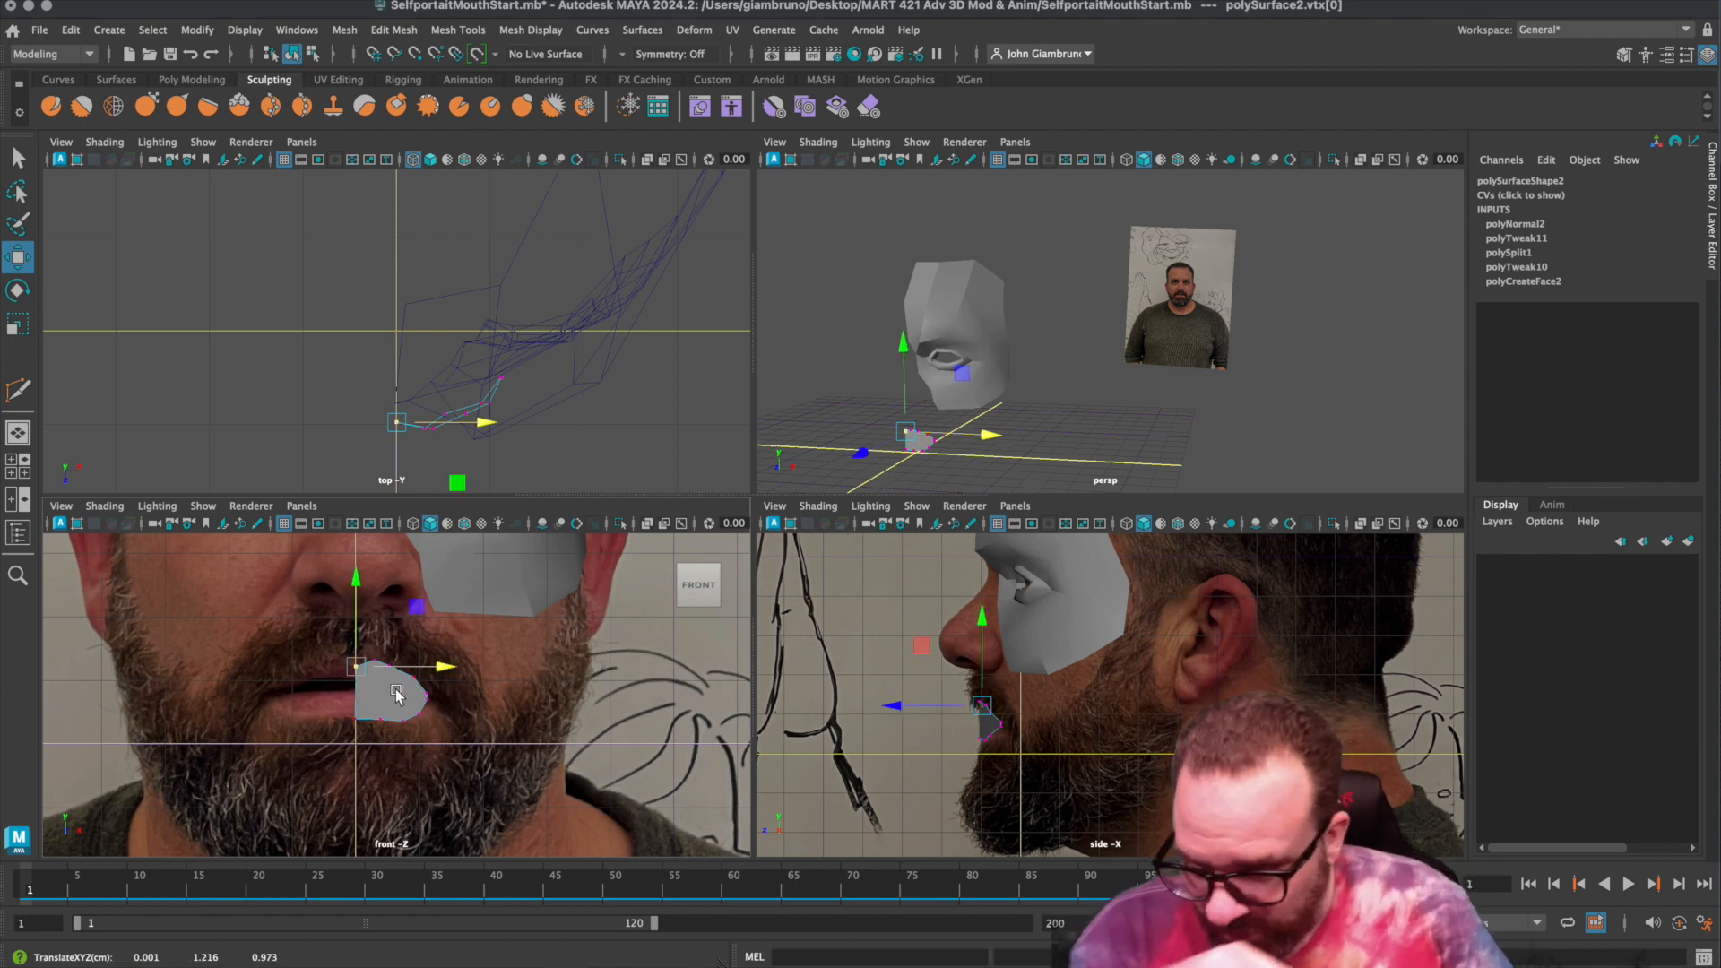
Show the front view in wireframe and extrude all the mouth polygon's border edges except the centre-line edge.
{"action": "right_click_drag", "start_coordinate": [386, 699], "coordinate": [389, 666]}
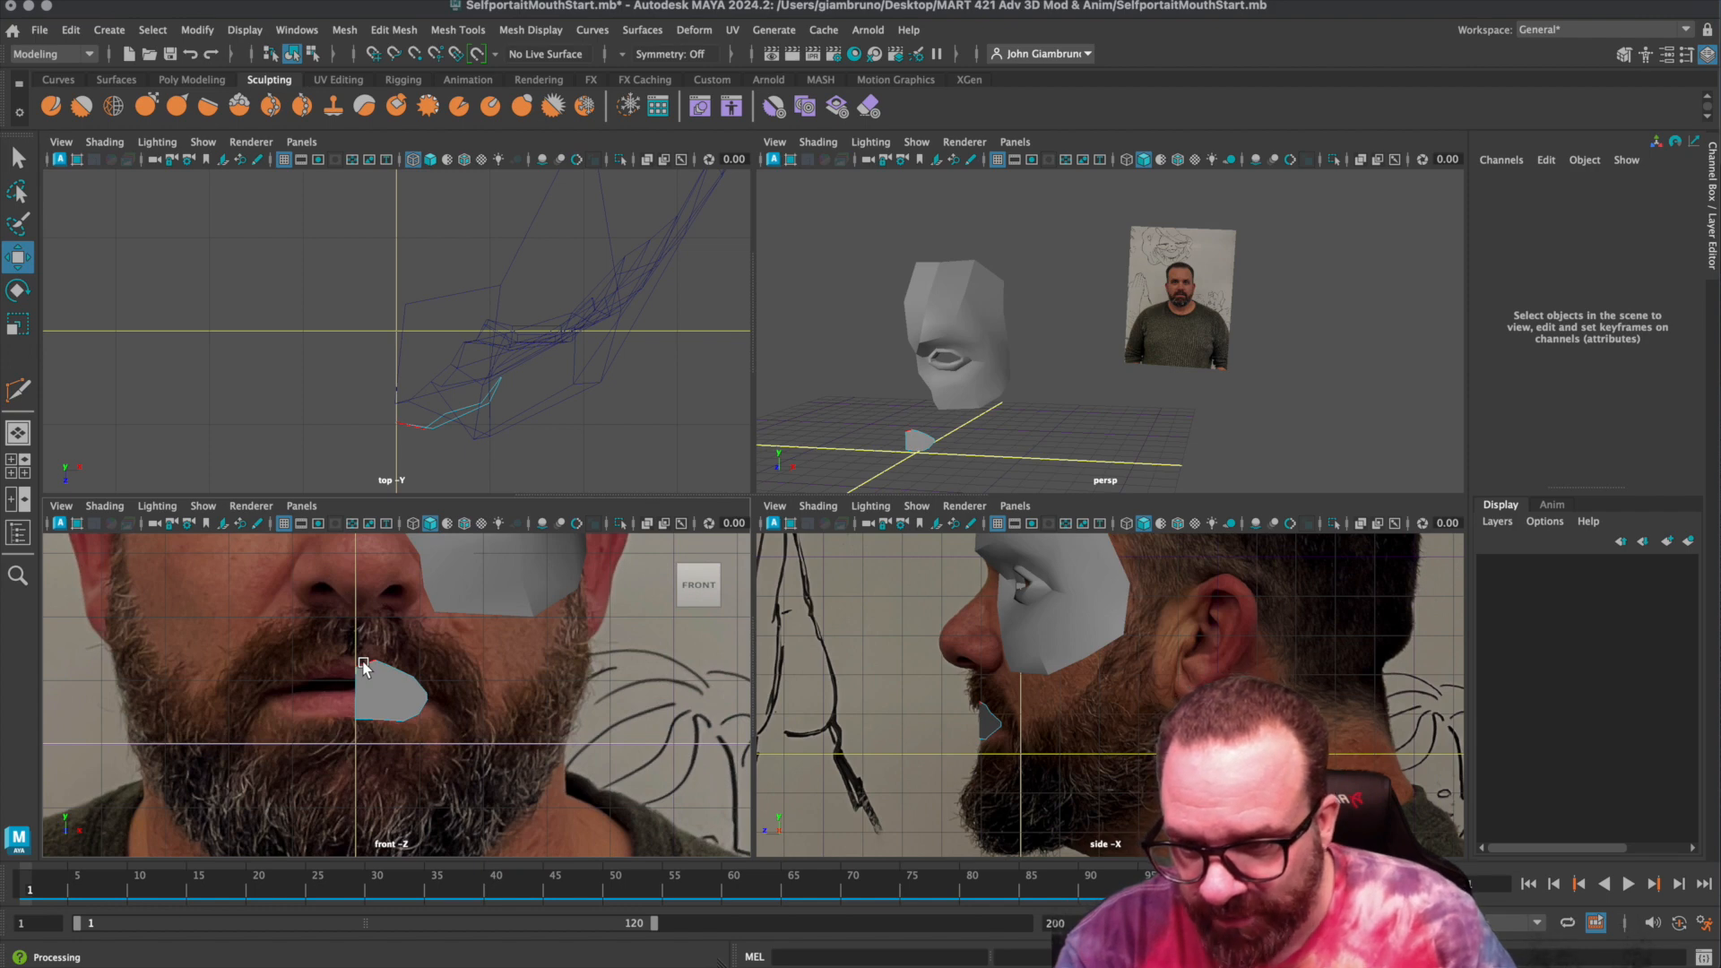
{"action": "left_click", "coordinate": [365, 668]}
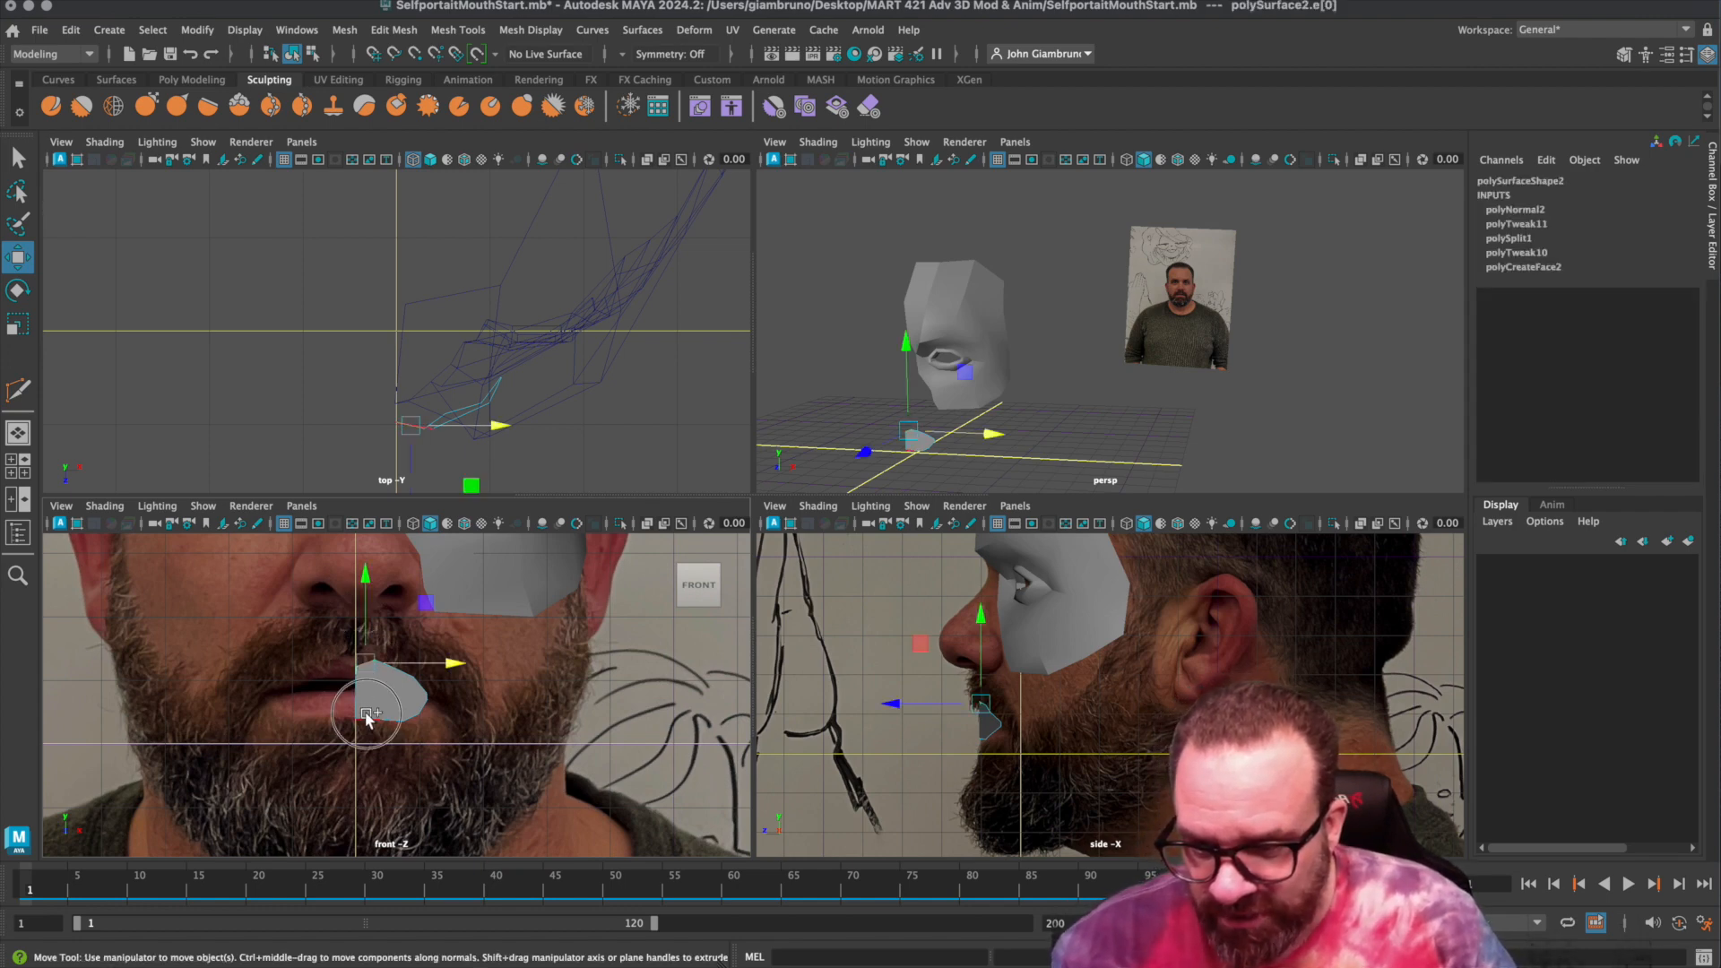
{"action": "left_click", "coordinate": [367, 715], "text": "shift"}
{"action": "scroll", "coordinate": [380, 710], "scroll_direction": "up", "scroll_amount": 5}
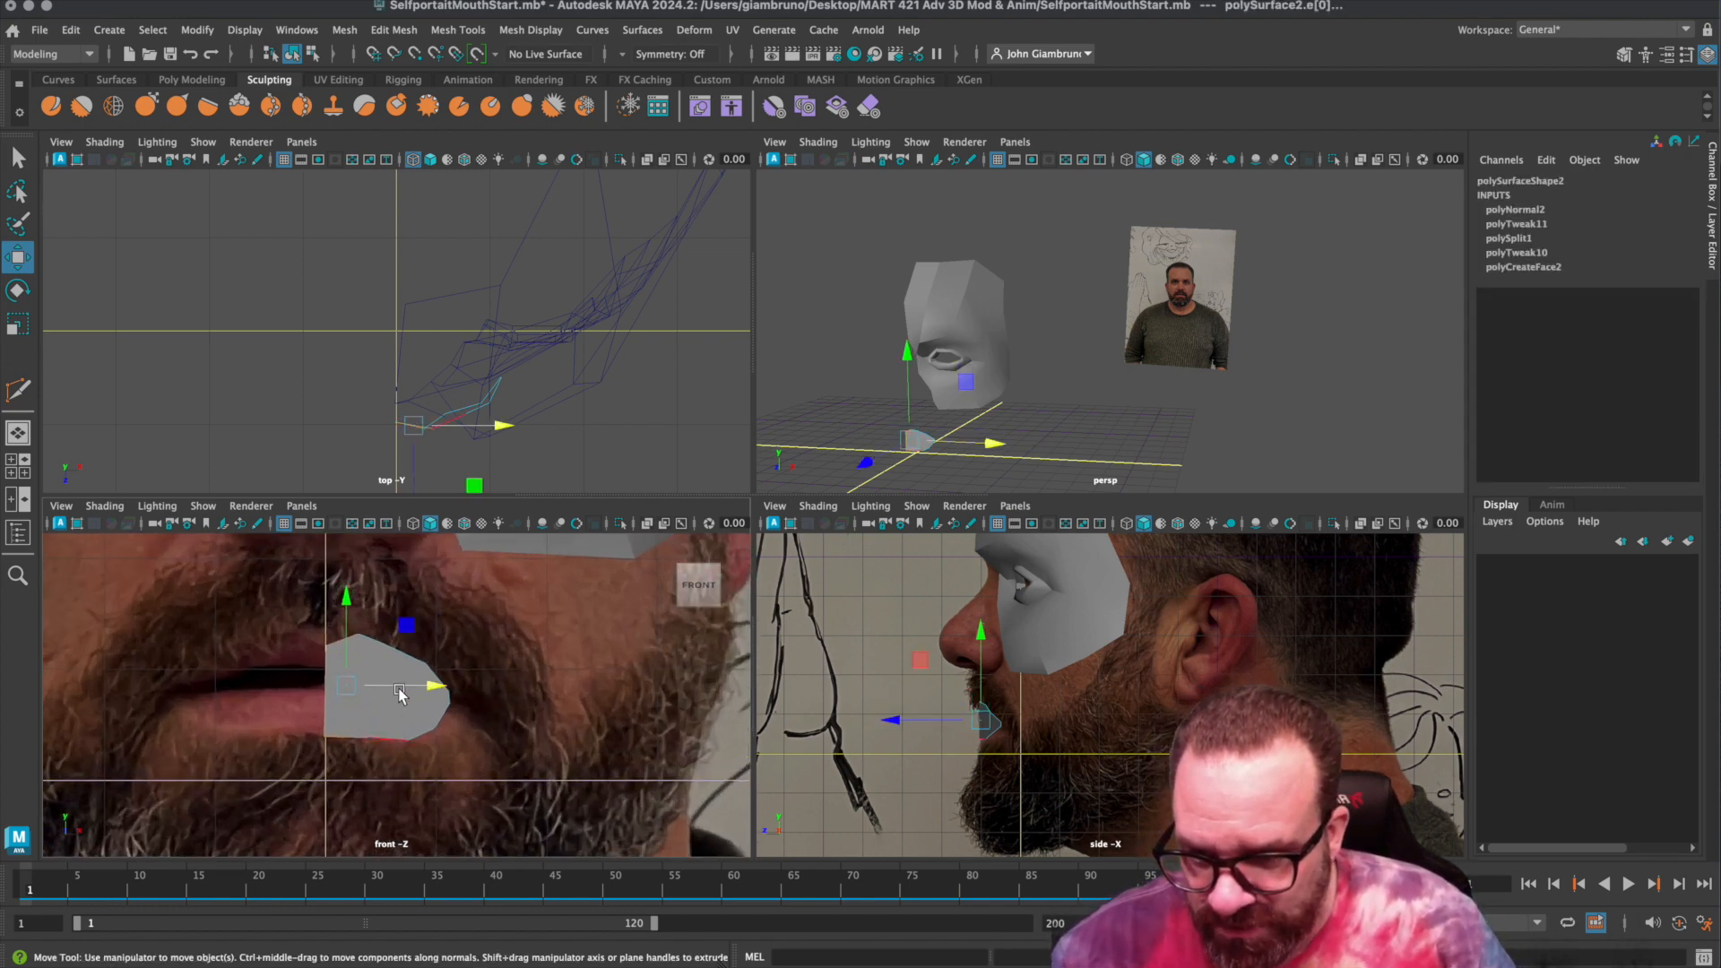
{"action": "left_click", "coordinate": [370, 640]}
{"action": "double_click", "coordinate": [337, 668]}
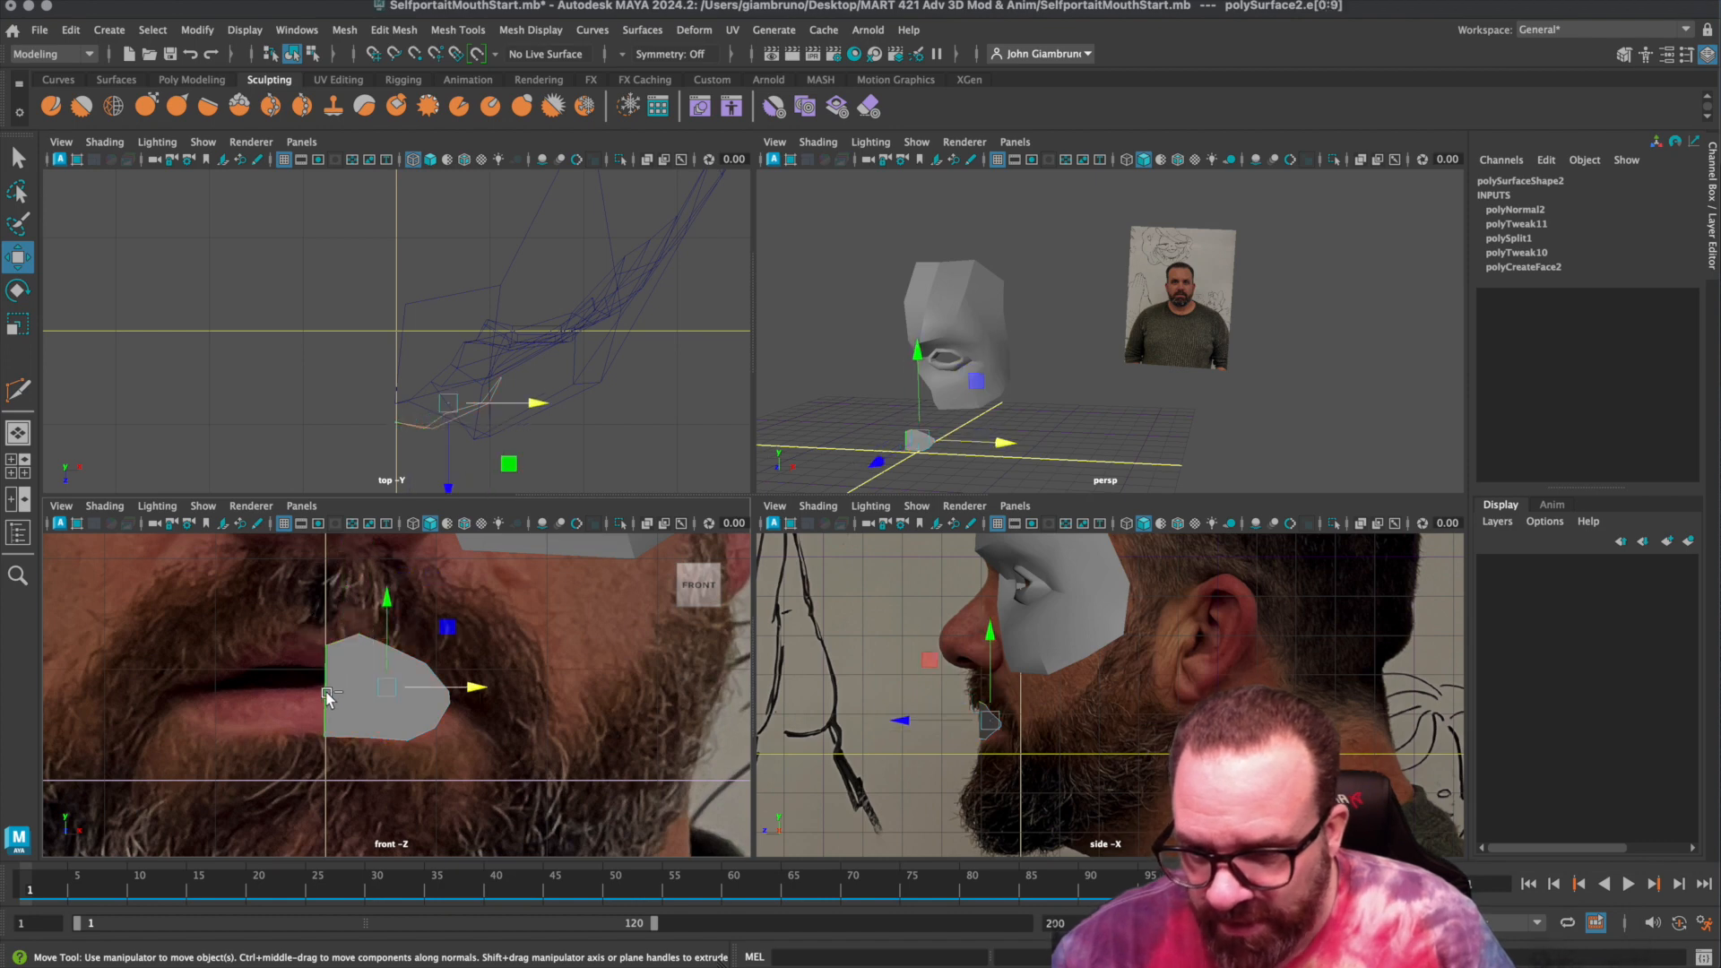
{"action": "left_click", "coordinate": [327, 697], "text": "shift"}
{"action": "key", "text": "4"}
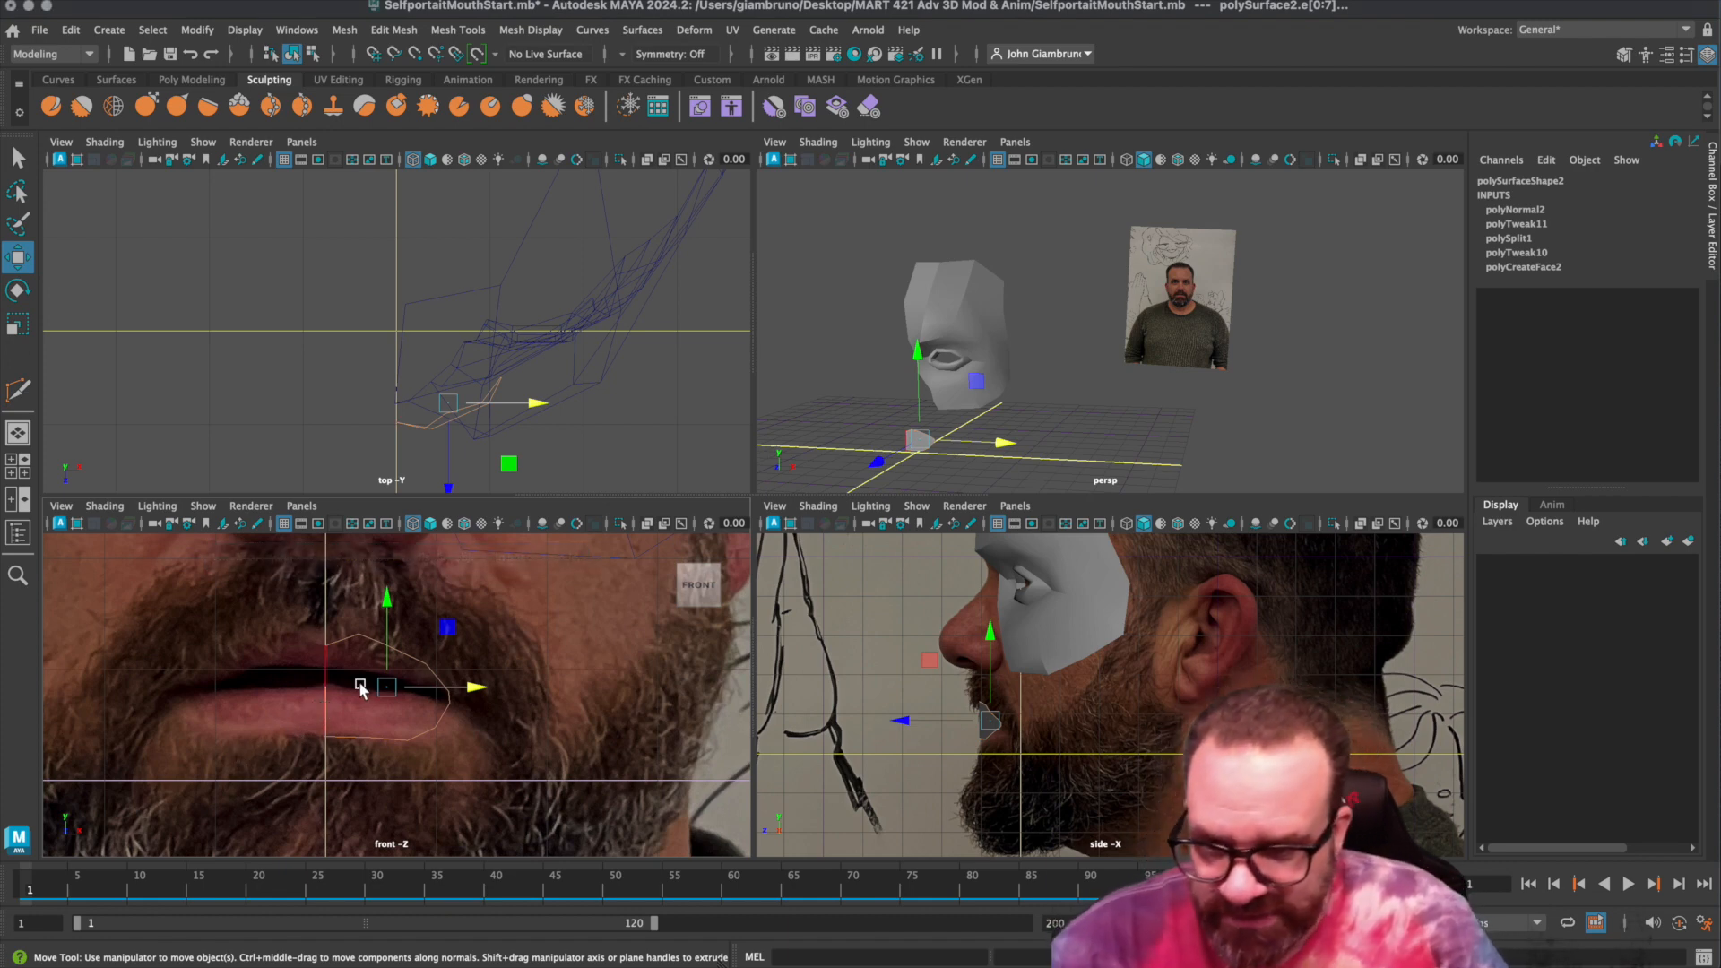
{"action": "scroll", "coordinate": [472, 652], "scroll_direction": "down", "scroll_amount": 2}
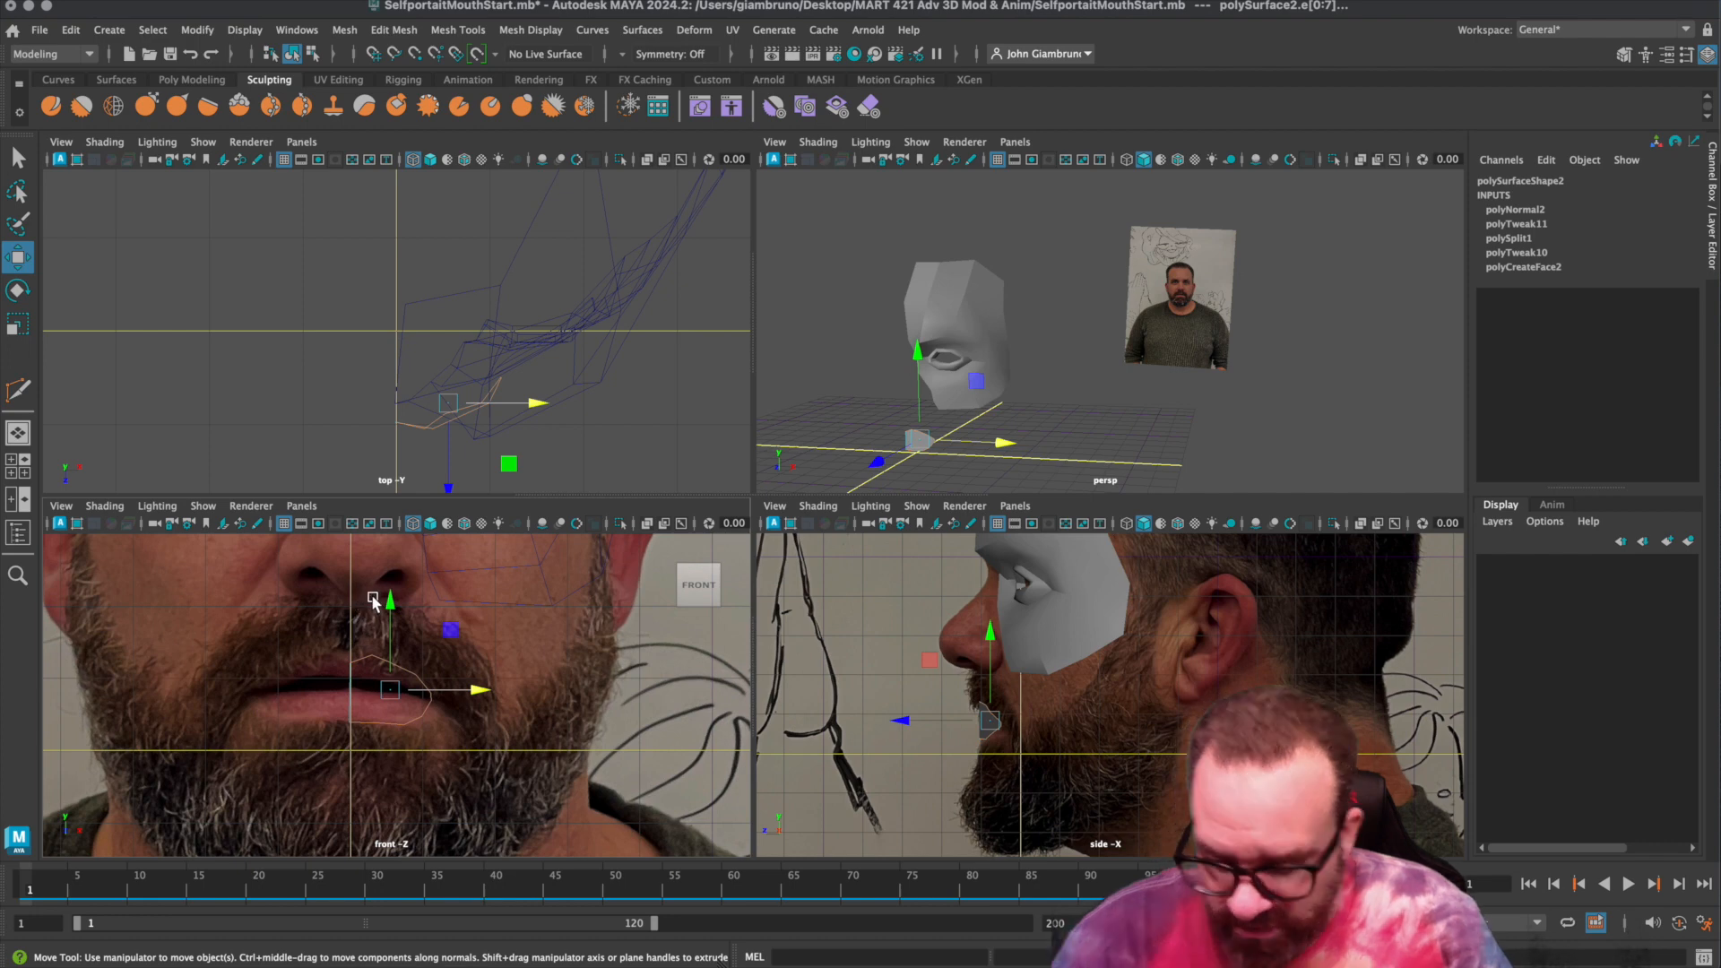
{"action": "key", "text": "ctrl+e"}
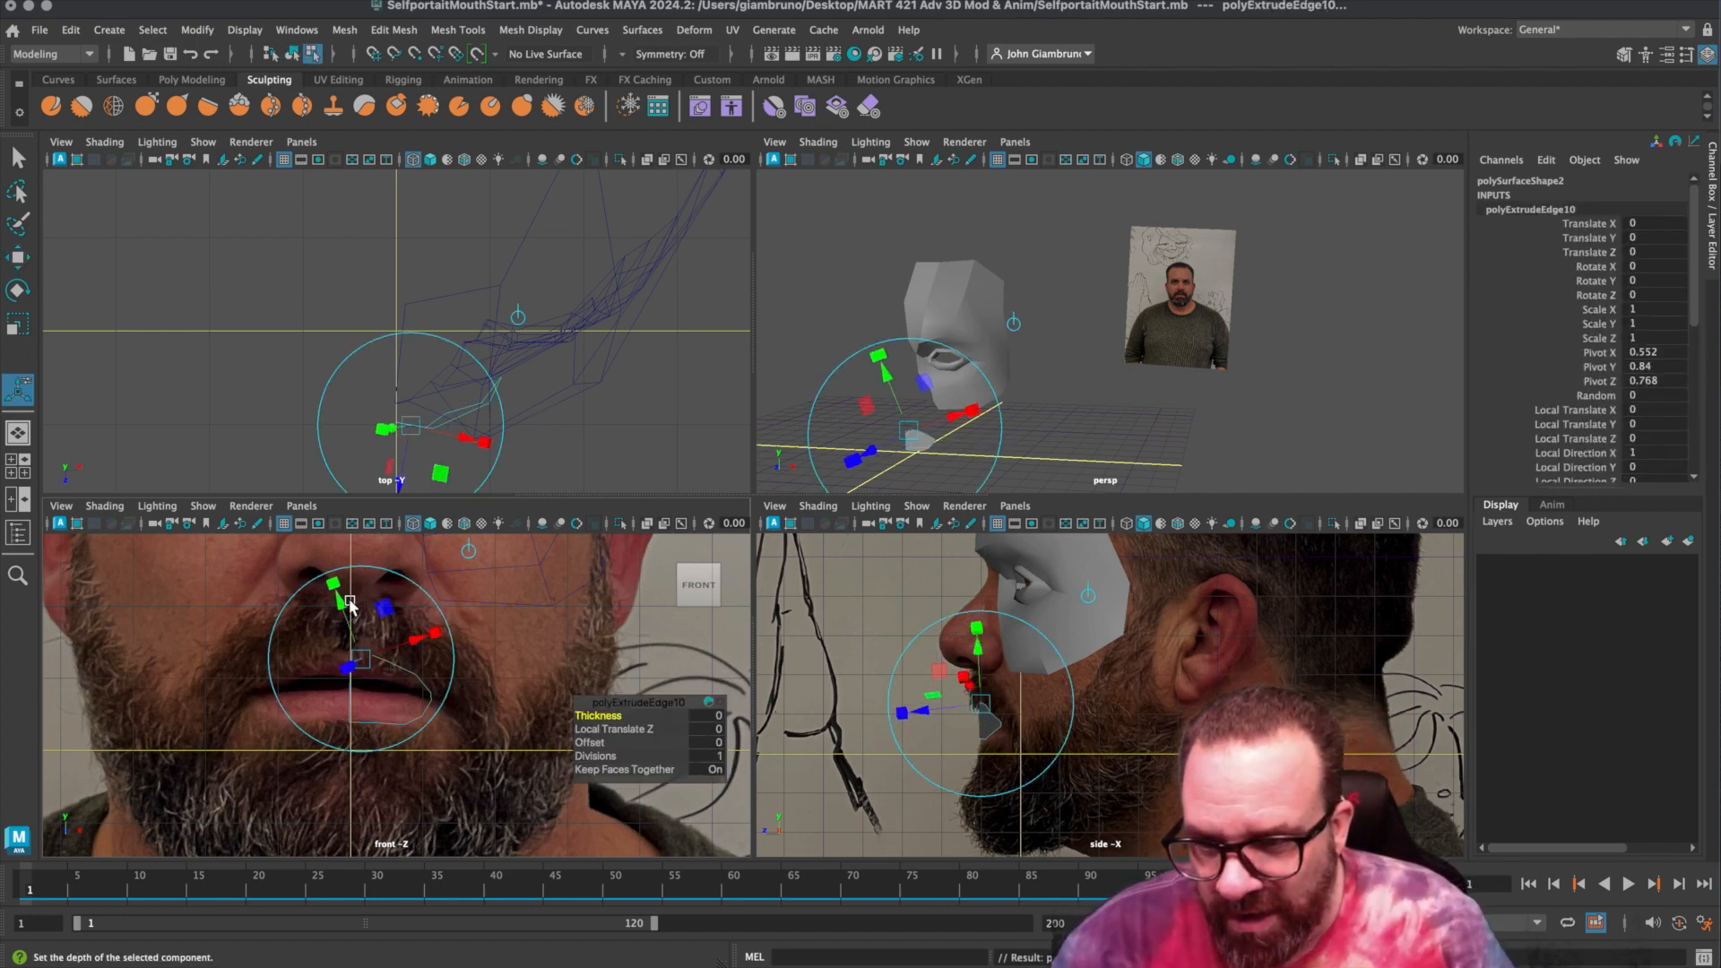
{"action": "left_click_drag", "start_coordinate": [340, 607], "coordinate": [339, 596]}
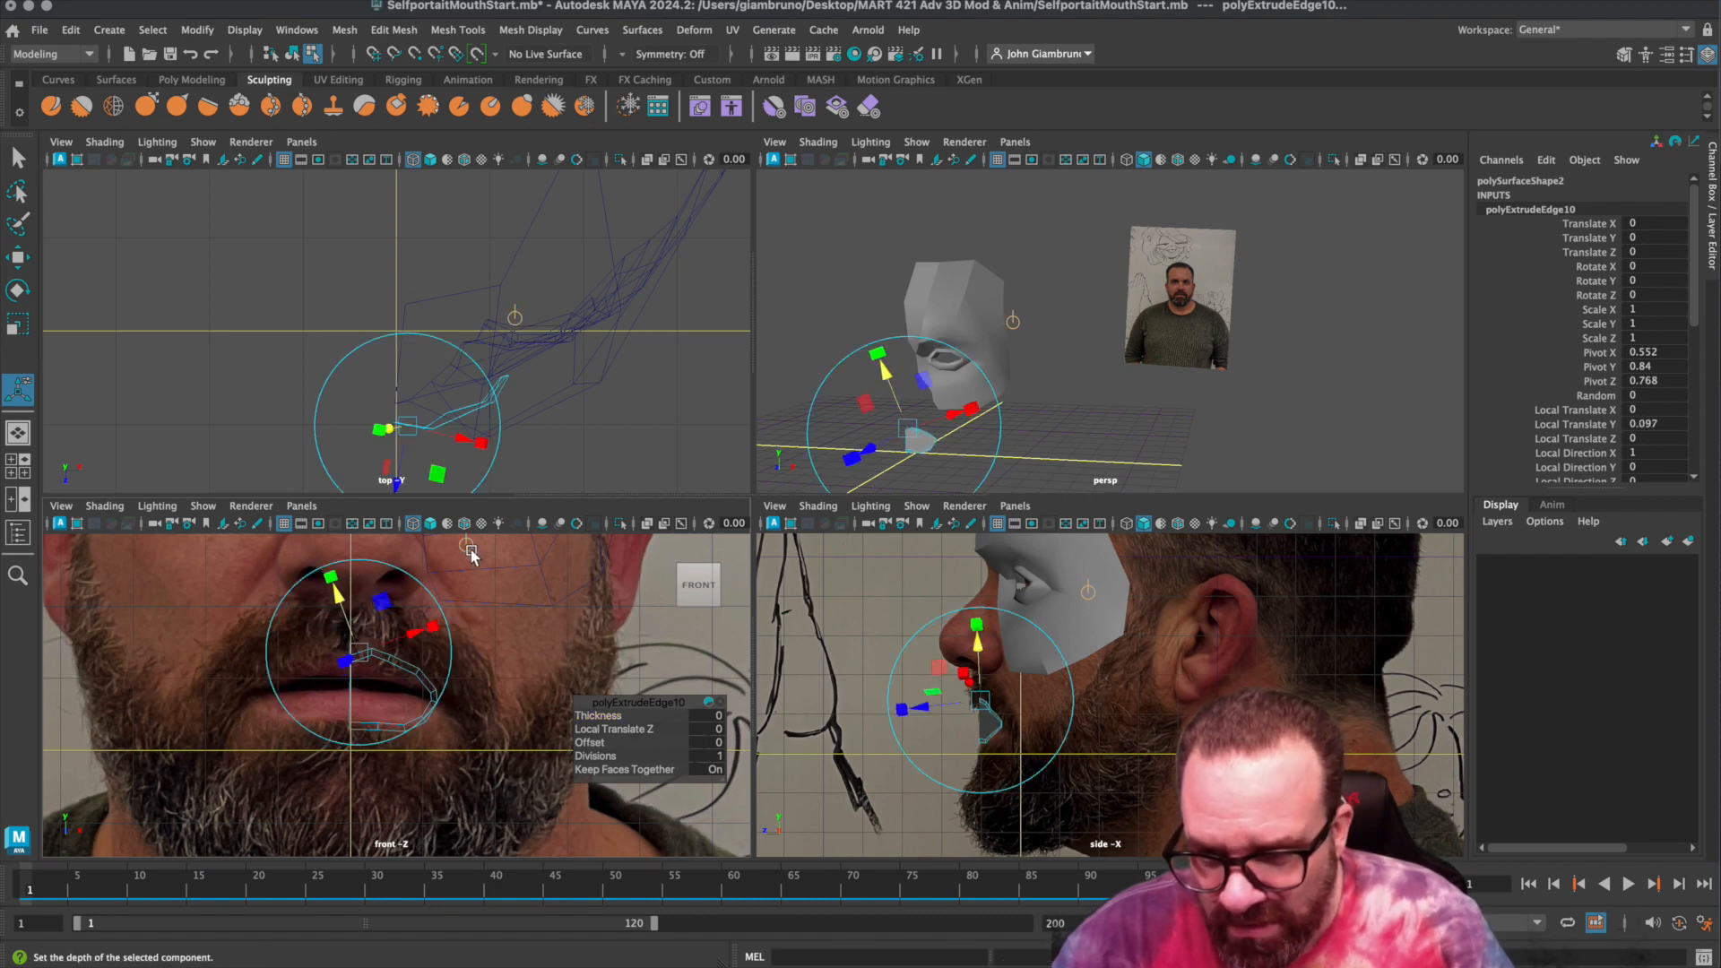
{"action": "key", "text": "ctrl+z"}
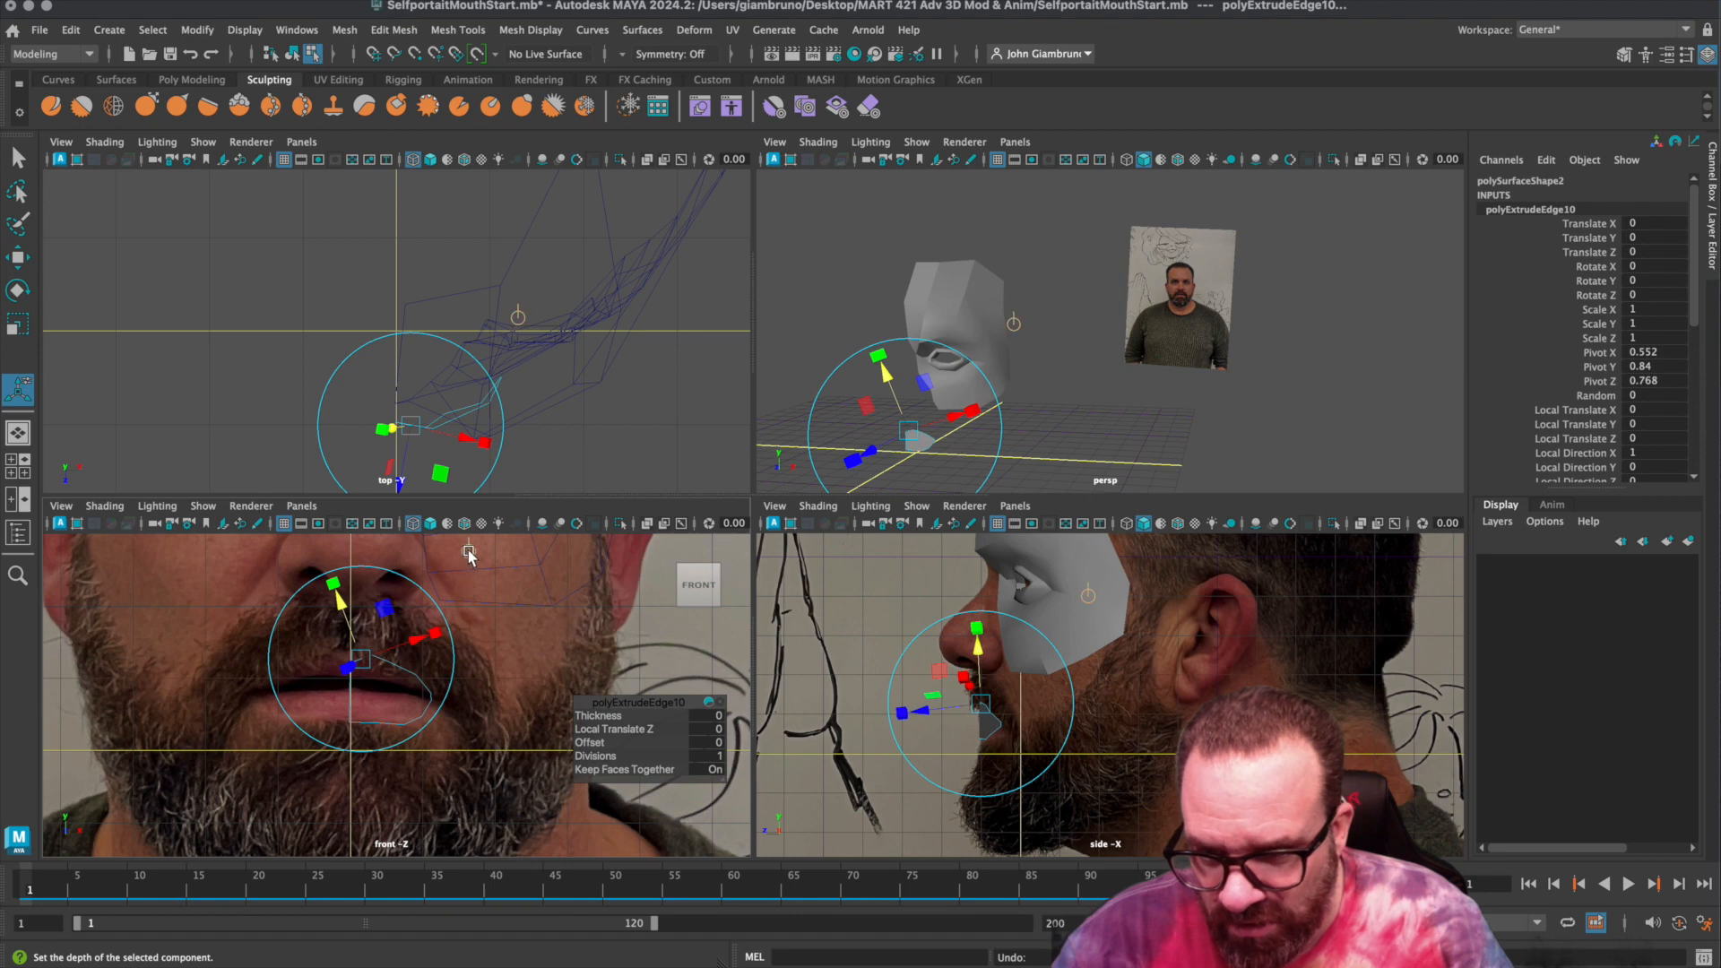
{"action": "key", "text": "ctrl+z"}
Scale the extruded lip edges to about 1.93 in X and Z and 2.00 in Y, with Translate X 0.395 and Local Translate Y 0.484.
{"action": "left_click_drag", "start_coordinate": [392, 612], "coordinate": [383, 673]}
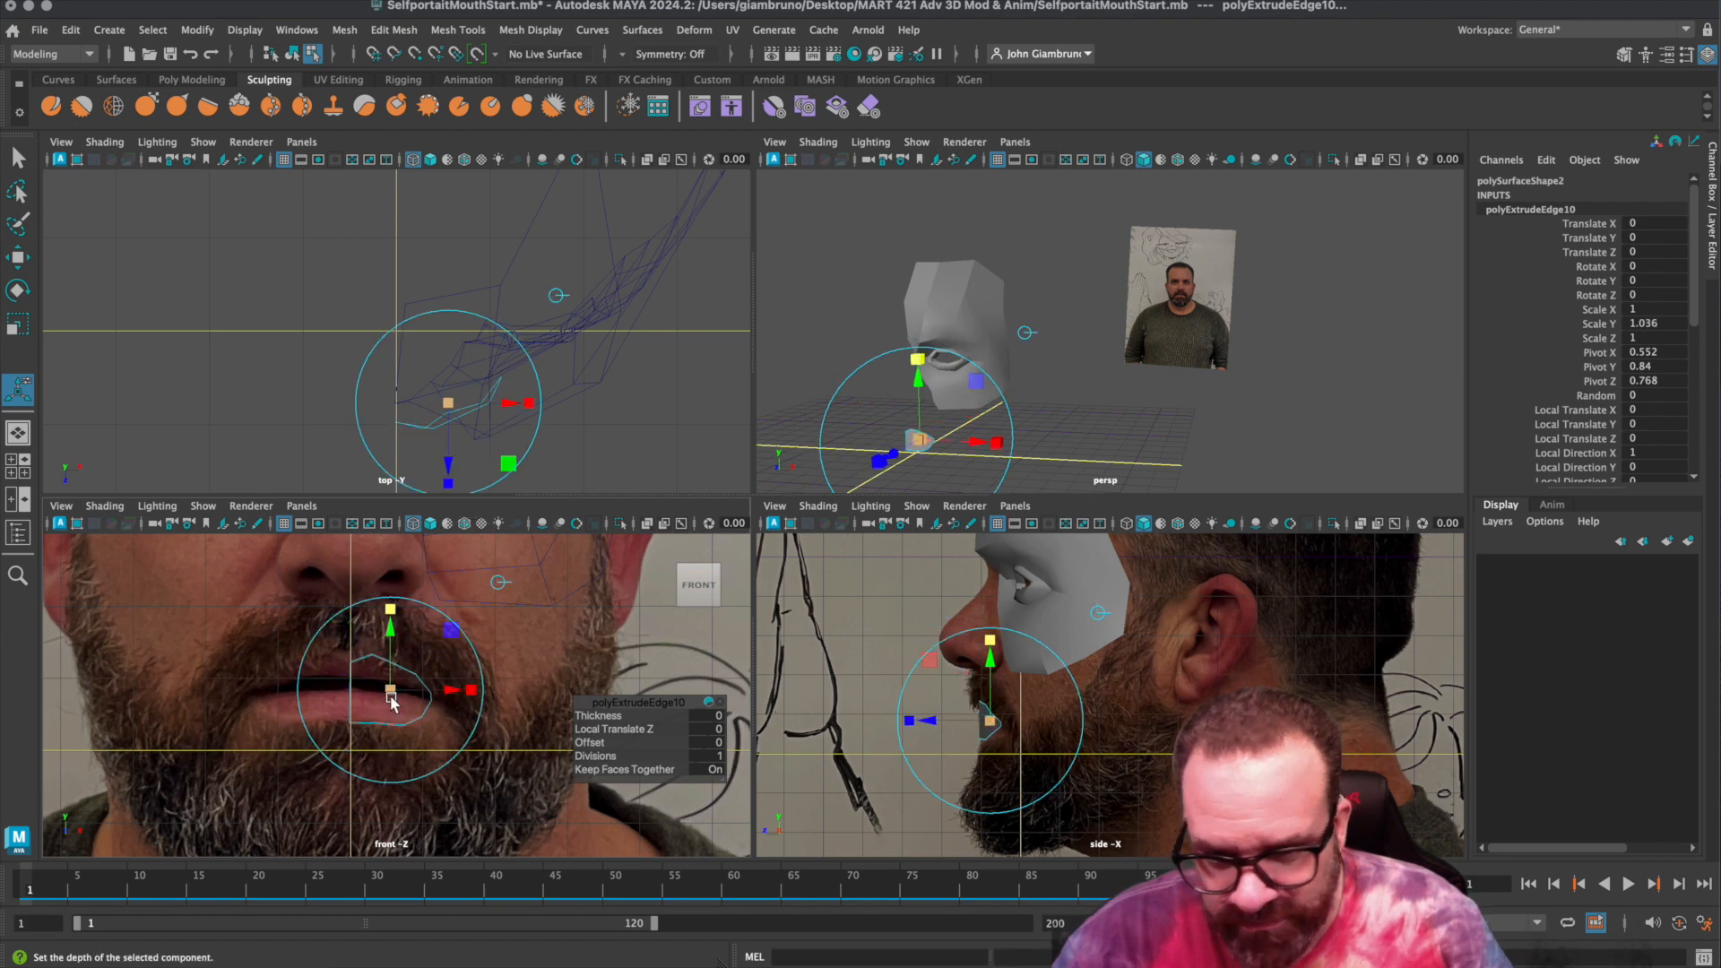
{"action": "left_click_drag", "start_coordinate": [921, 446], "coordinate": [995, 445]}
{"action": "left_click_drag", "start_coordinate": [366, 599], "coordinate": [383, 562]}
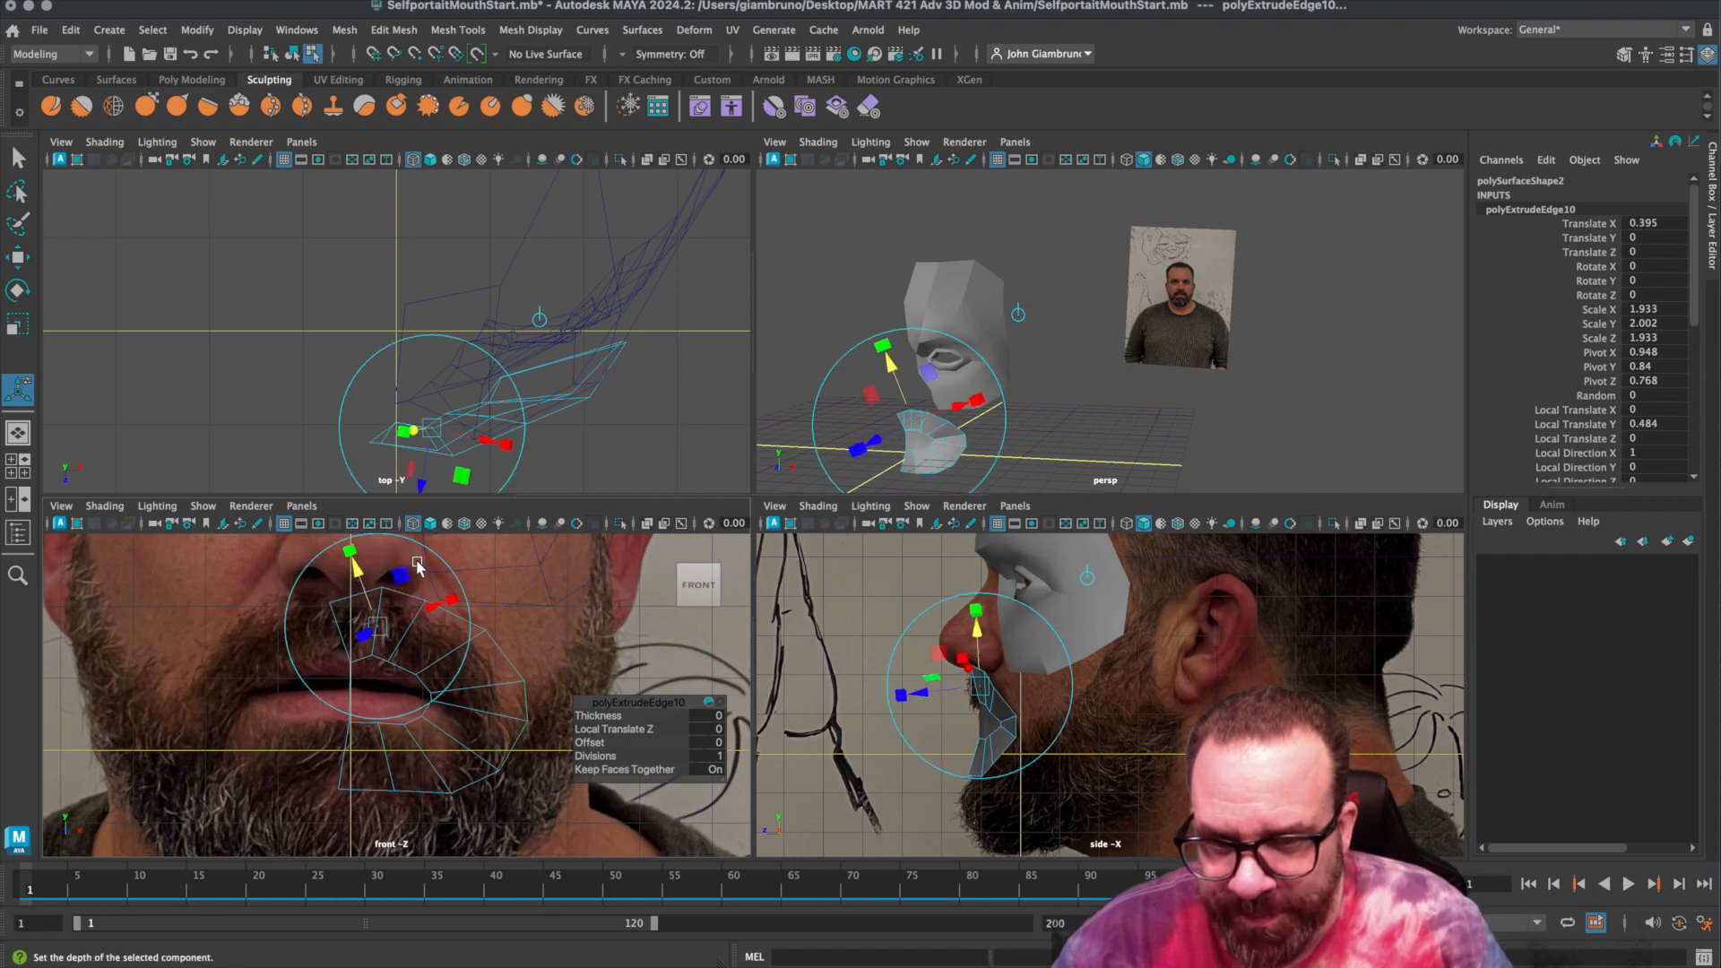
In vertex mode, round the upper vertices of the mouth's outer loop in the front view, aligning the innermost one with the centre line.
{"action": "right_click", "coordinate": [414, 679]}
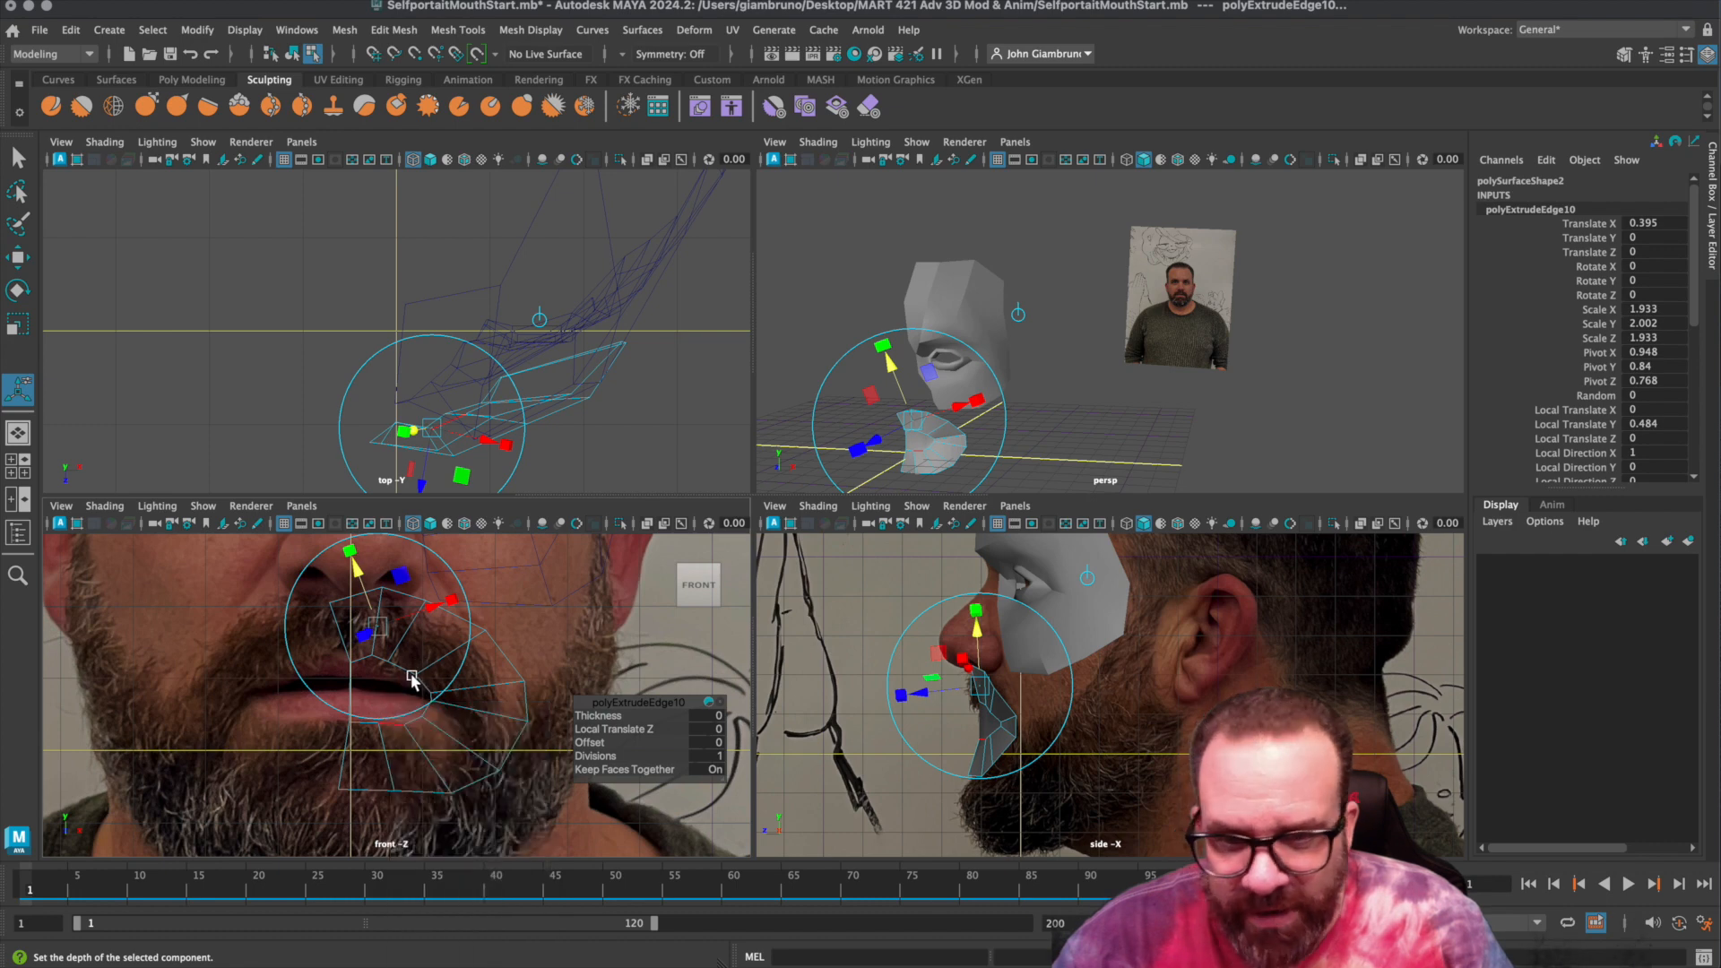
{"action": "right_click", "coordinate": [937, 451]}
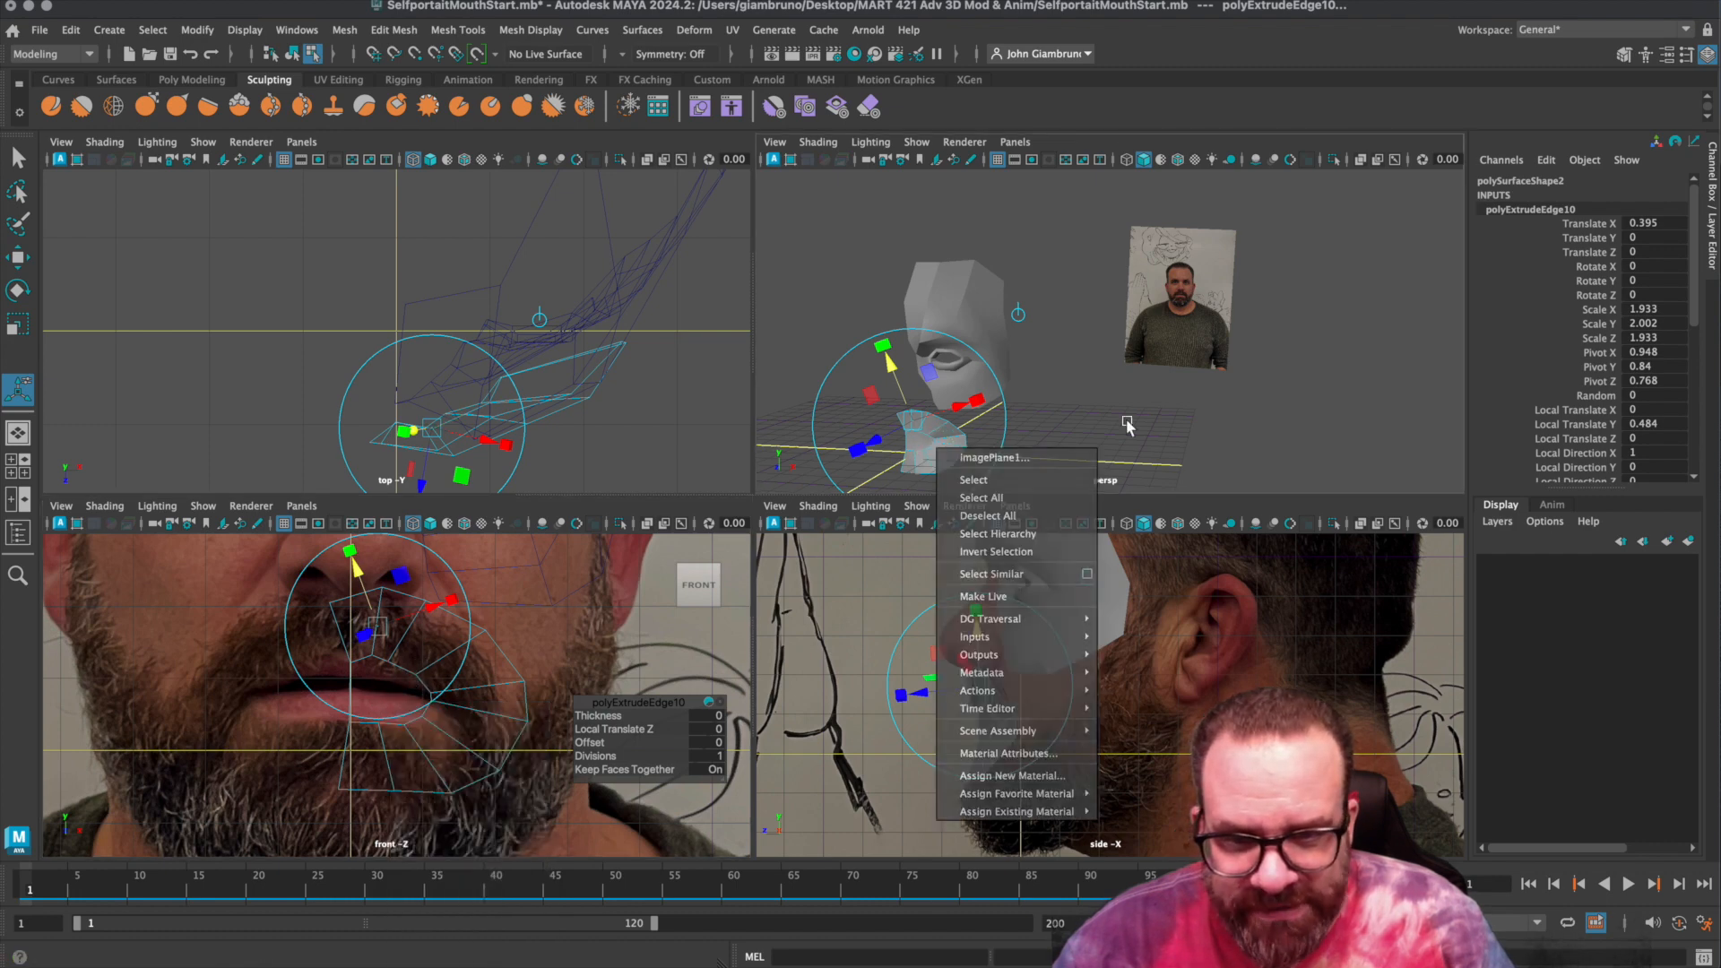
{"action": "left_click", "coordinate": [915, 444]}
{"action": "right_click_drag", "start_coordinate": [914, 443], "coordinate": [915, 491]}
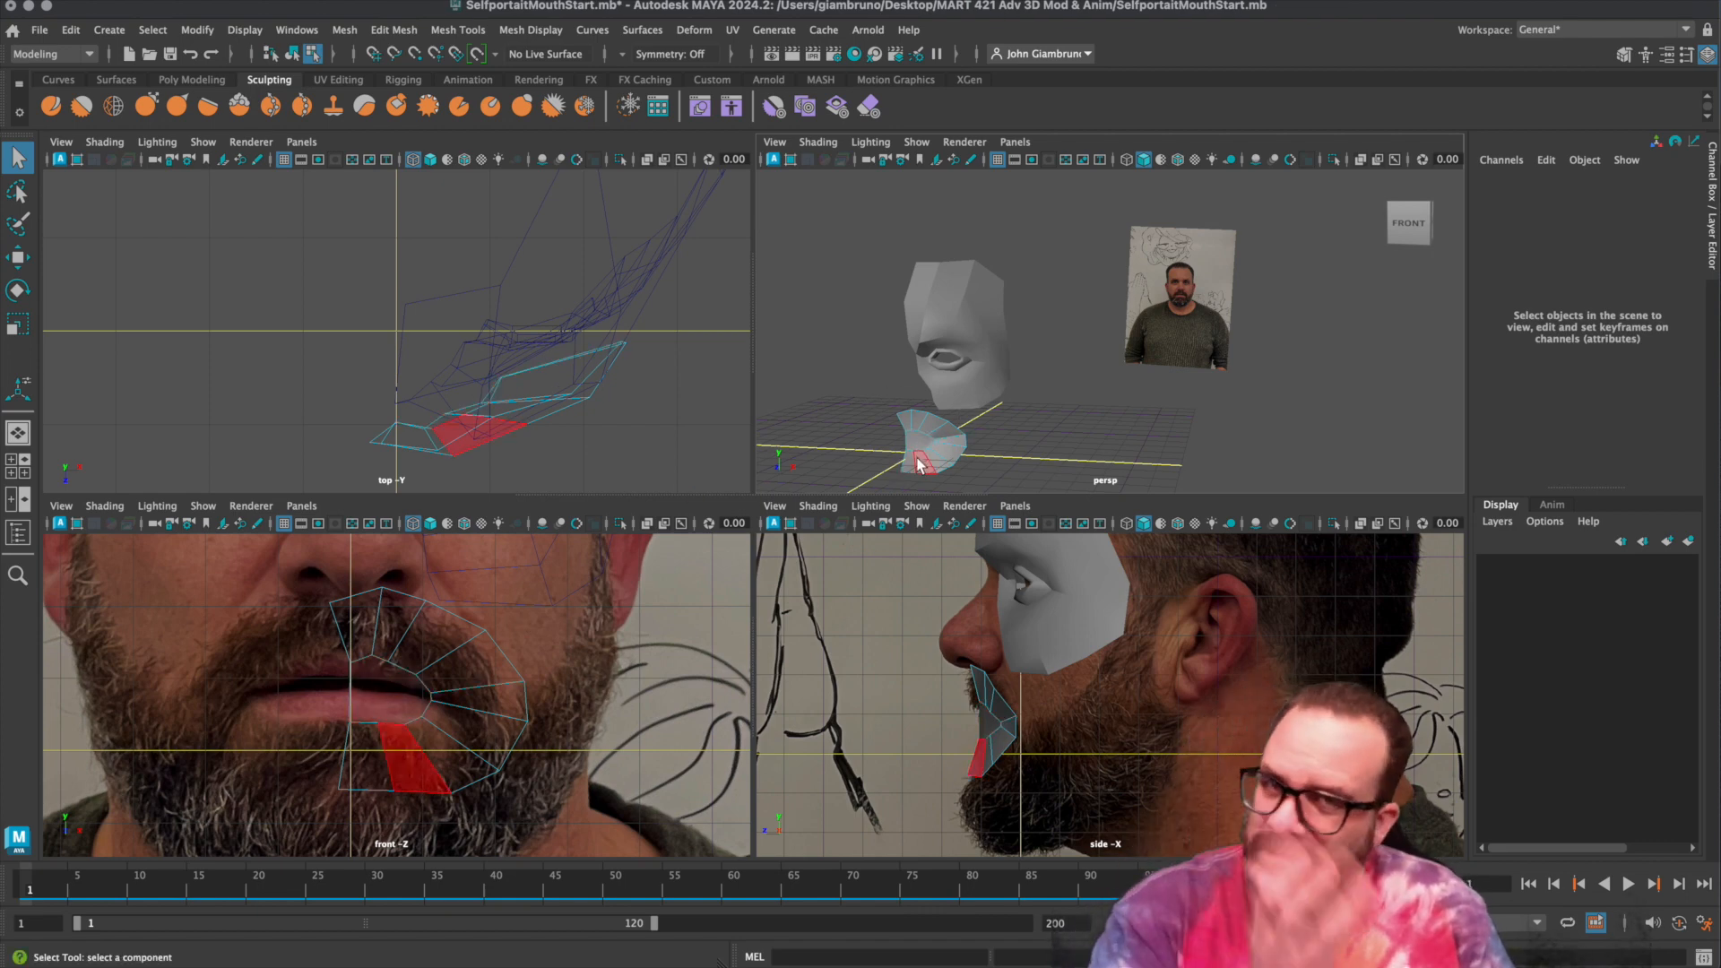
{"action": "right_click_drag", "start_coordinate": [373, 609], "coordinate": [313, 612]}
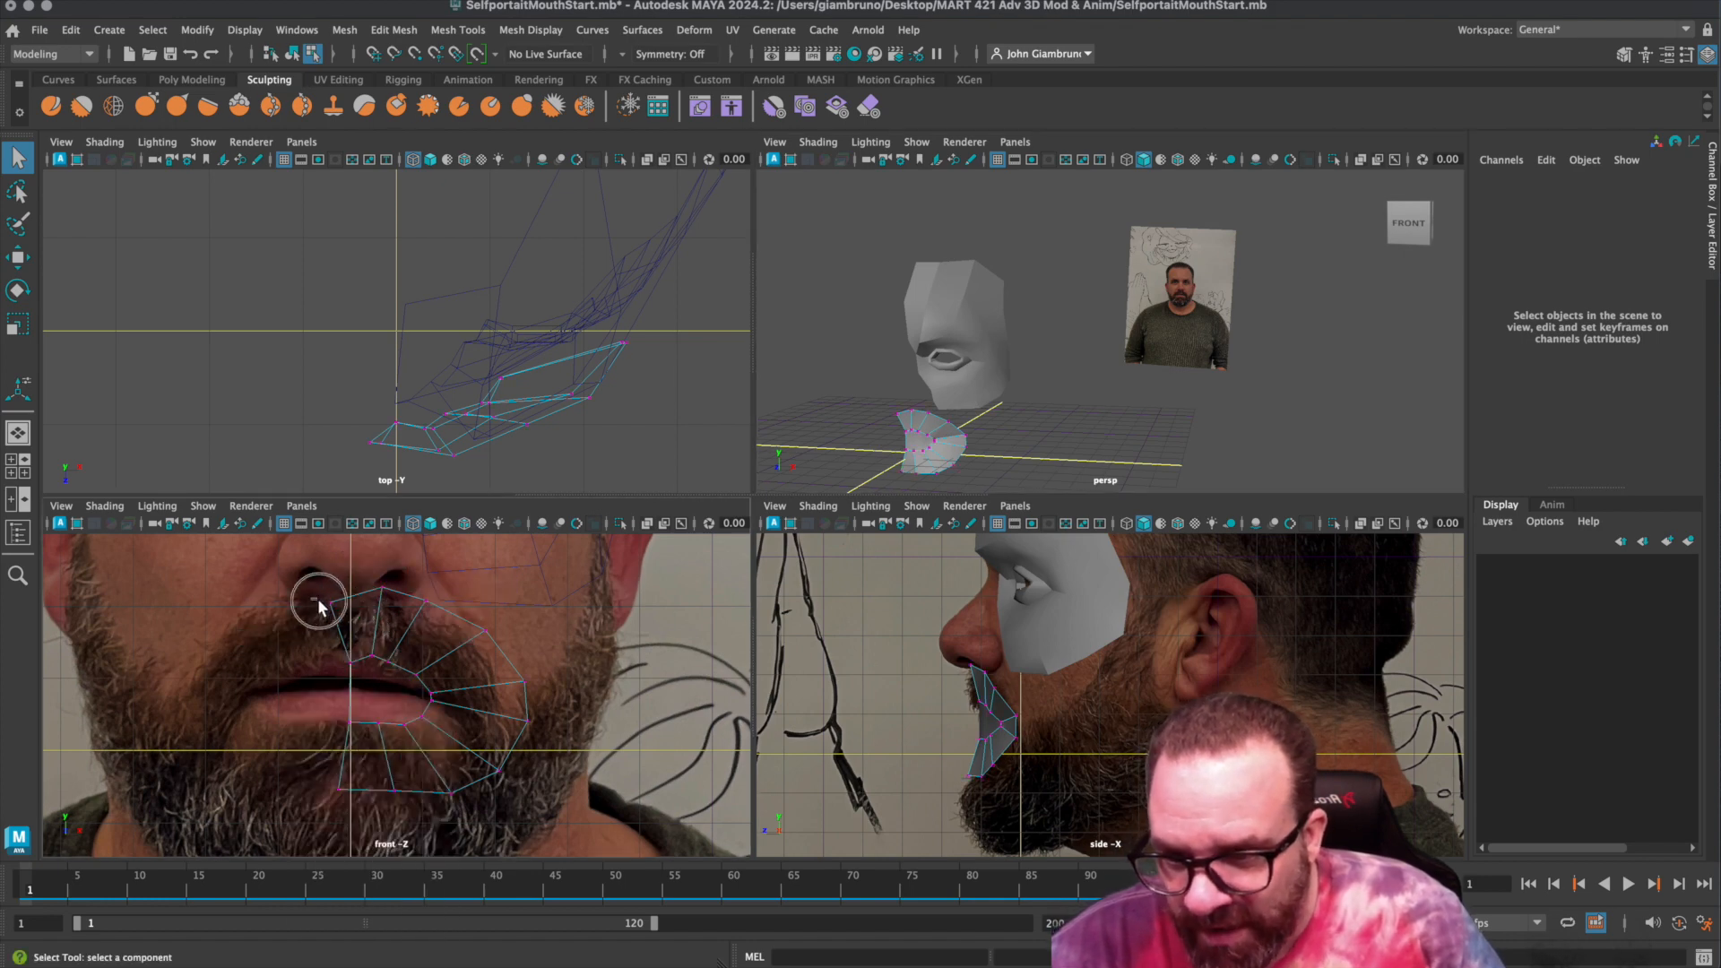
{"action": "left_click", "coordinate": [330, 606]}
{"action": "key", "text": "w"}
{"action": "left_click_drag", "start_coordinate": [330, 606], "coordinate": [435, 609]}
{"action": "left_click", "coordinate": [384, 588]}
{"action": "left_click", "coordinate": [424, 598]}
Move the outer loop's upper side vertex to about X 1.71, Y 1.55, and pull the vertex beside the mouth corner inward and up.
{"action": "left_click", "coordinate": [482, 642]}
{"action": "left_click", "coordinate": [488, 635]}
{"action": "left_click", "coordinate": [527, 683]}
{"action": "left_click_drag", "start_coordinate": [526, 683], "coordinate": [477, 670]}
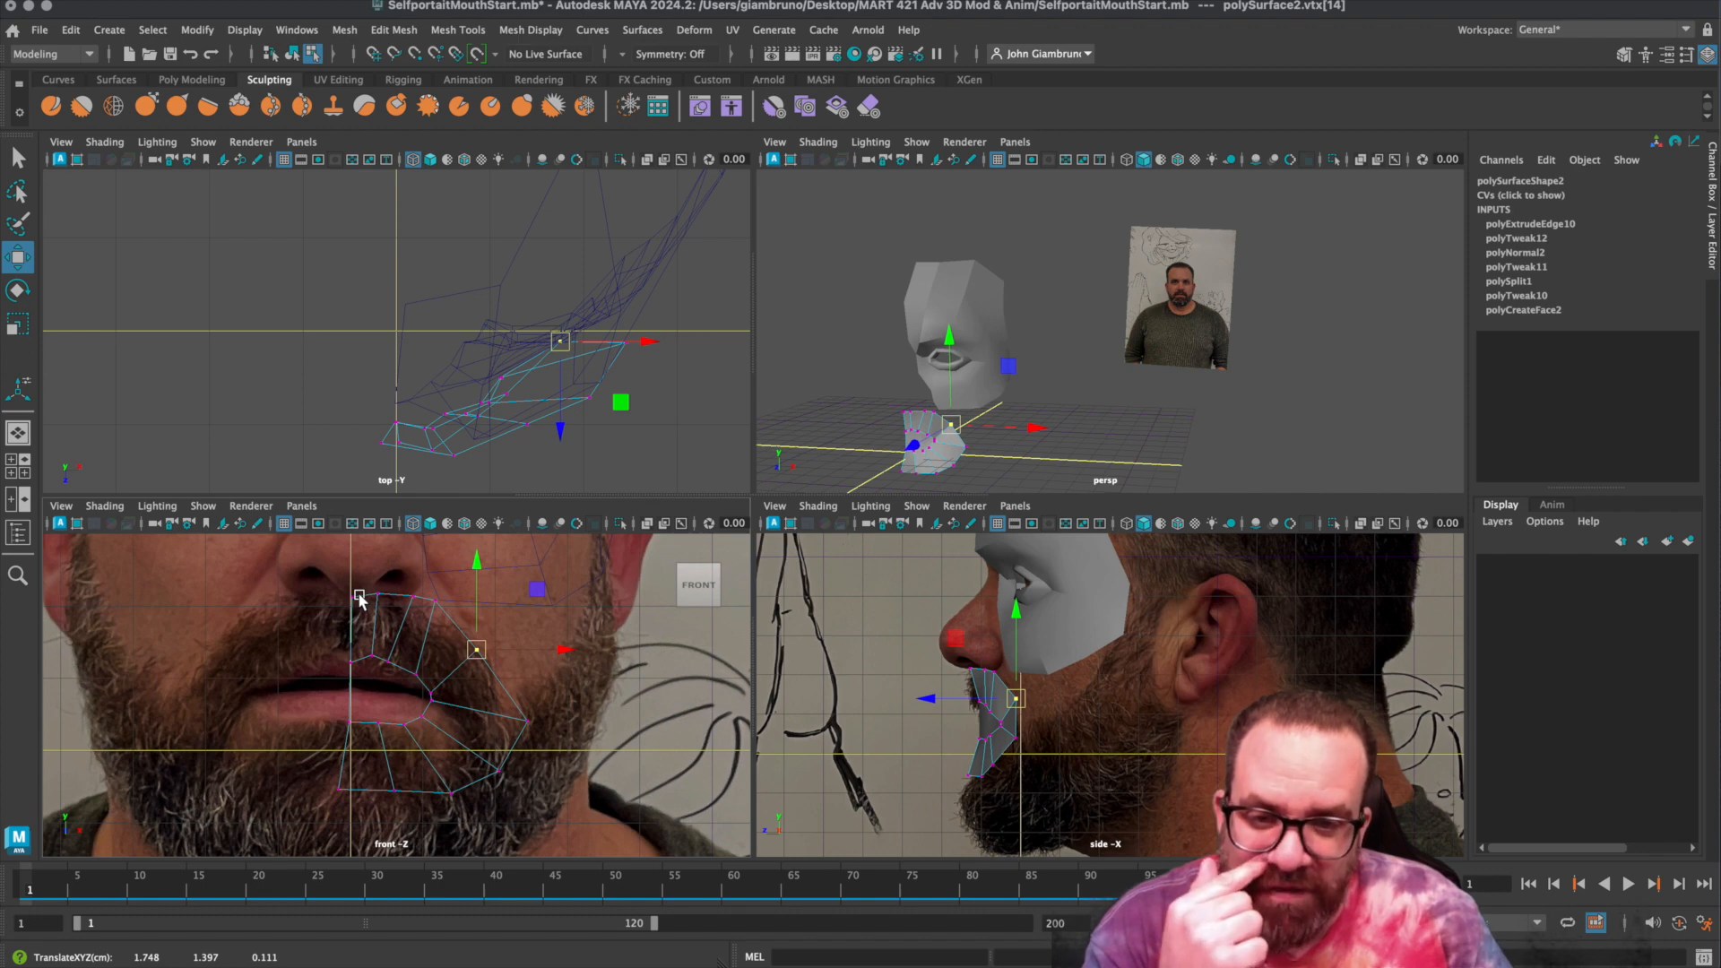
{"action": "left_click_drag", "start_coordinate": [478, 647], "coordinate": [474, 644]}
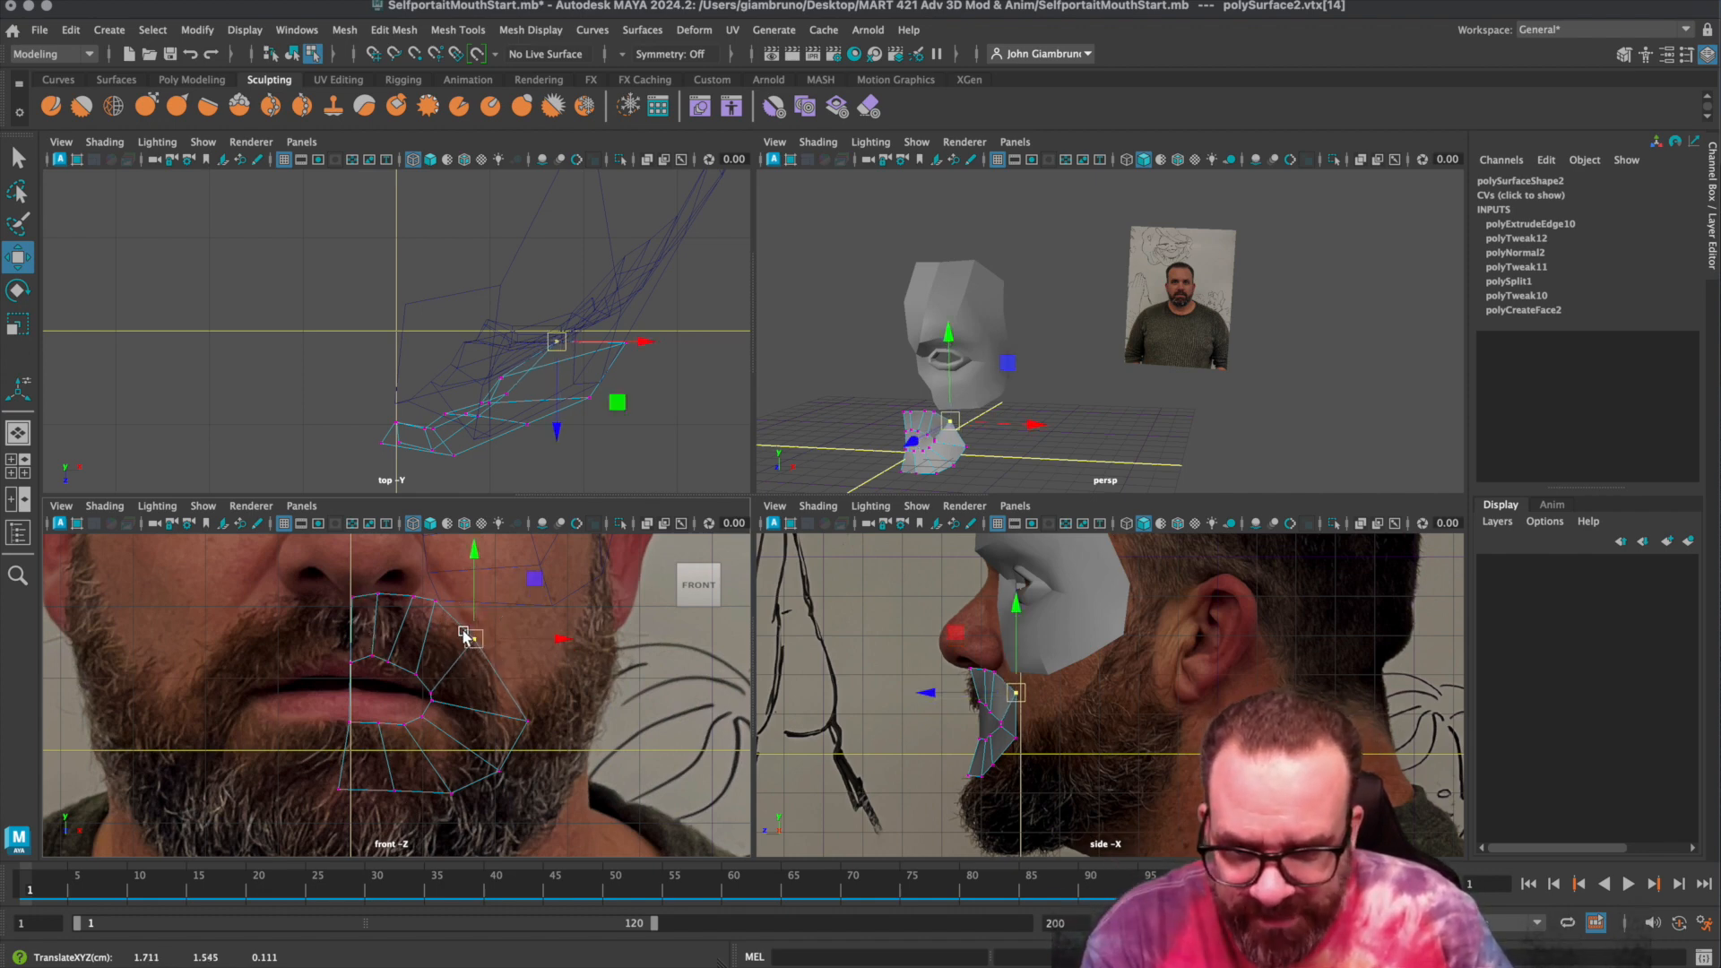
{"action": "left_click", "coordinate": [527, 722]}
{"action": "left_click_drag", "start_coordinate": [527, 722], "coordinate": [511, 698]}
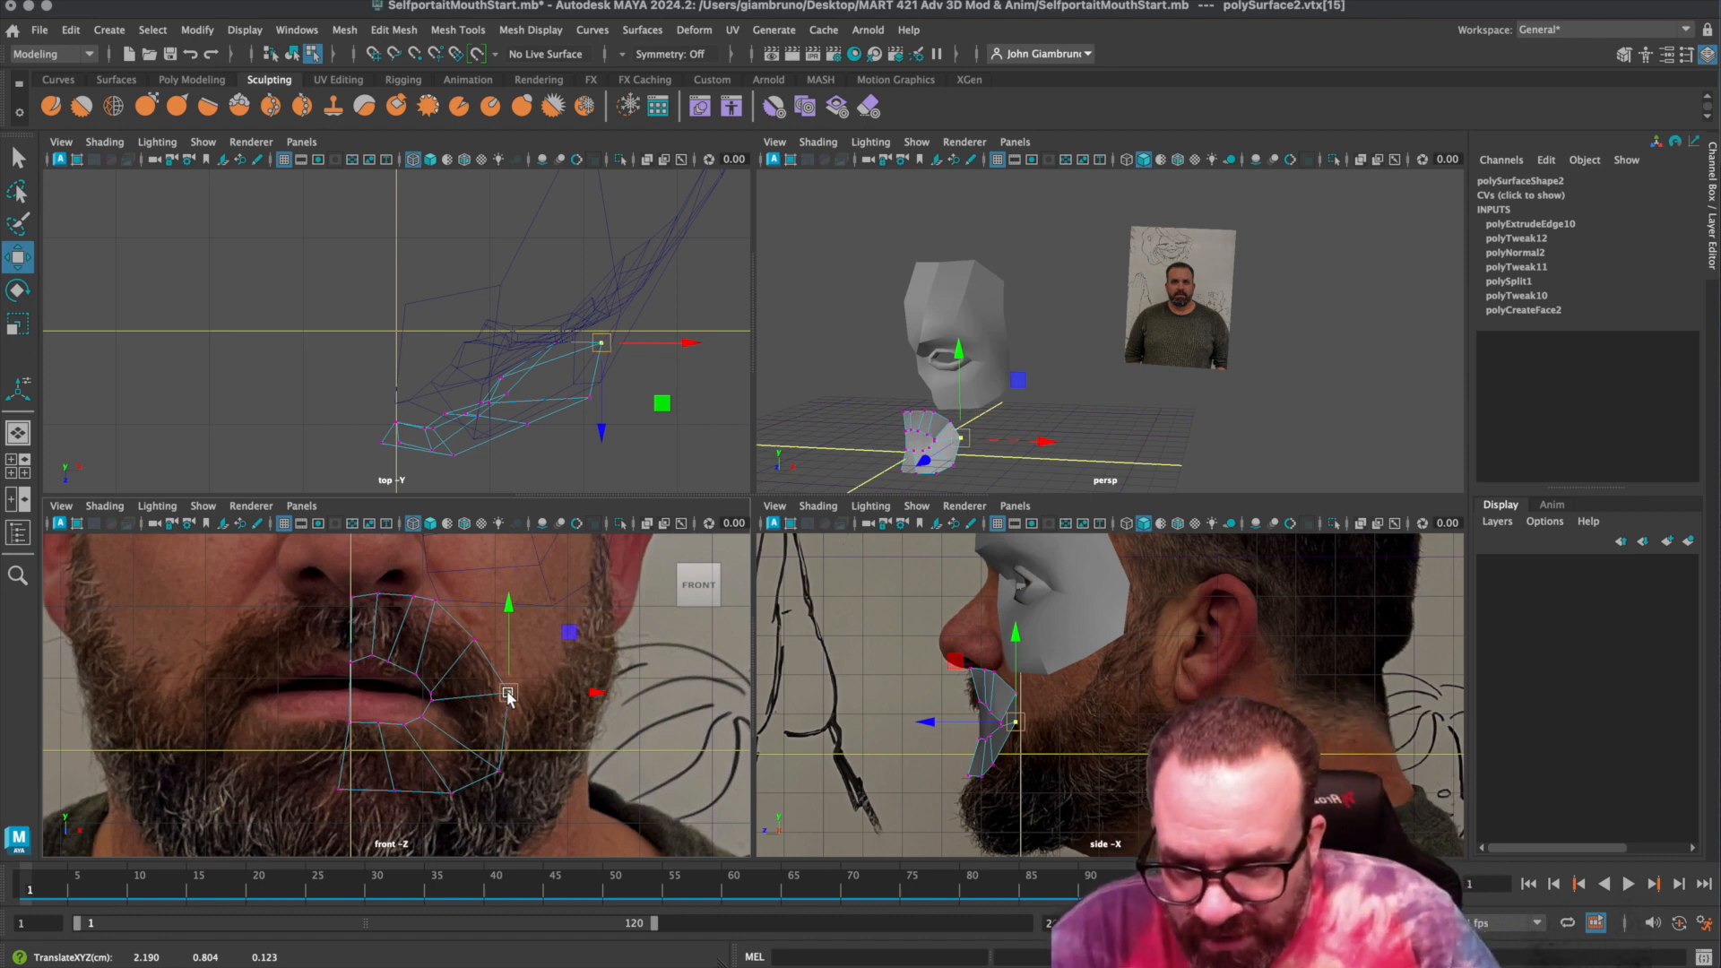
Round the lower vertices of the mouth's outer loop in the front view, aligning the lowest inner one with the centre line.
{"action": "left_click", "coordinate": [501, 773]}
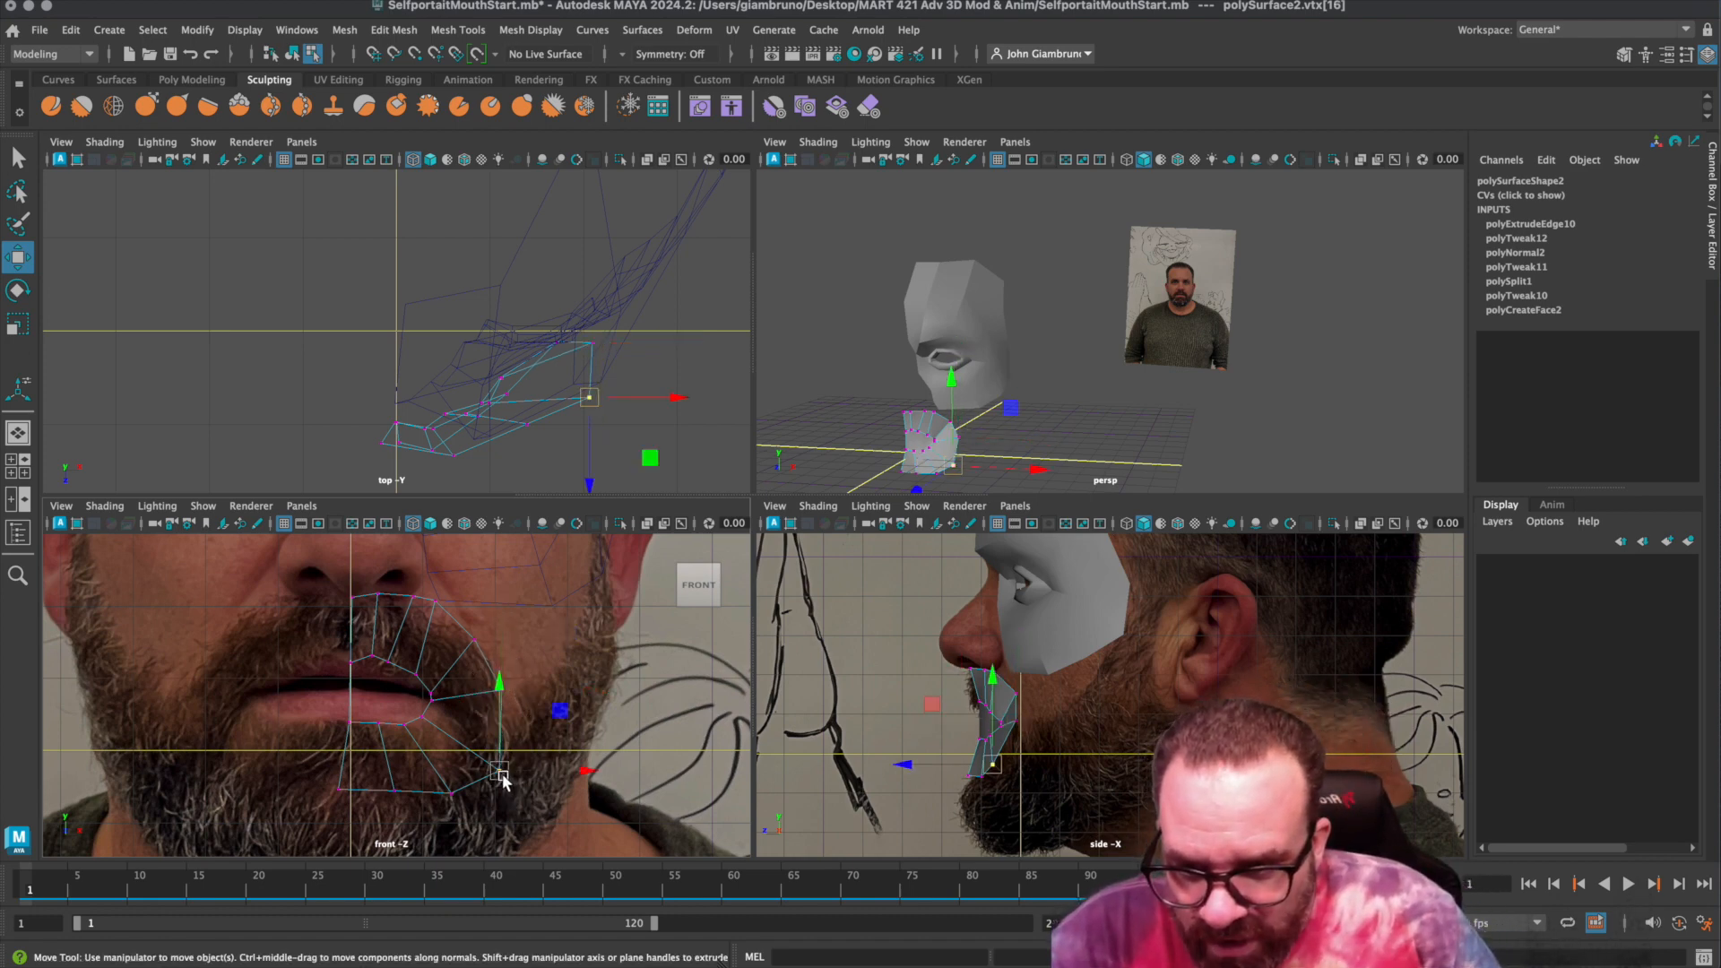
{"action": "left_click", "coordinate": [451, 793]}
{"action": "left_click", "coordinate": [369, 791]}
{"action": "left_click_drag", "start_coordinate": [338, 795], "coordinate": [355, 812]}
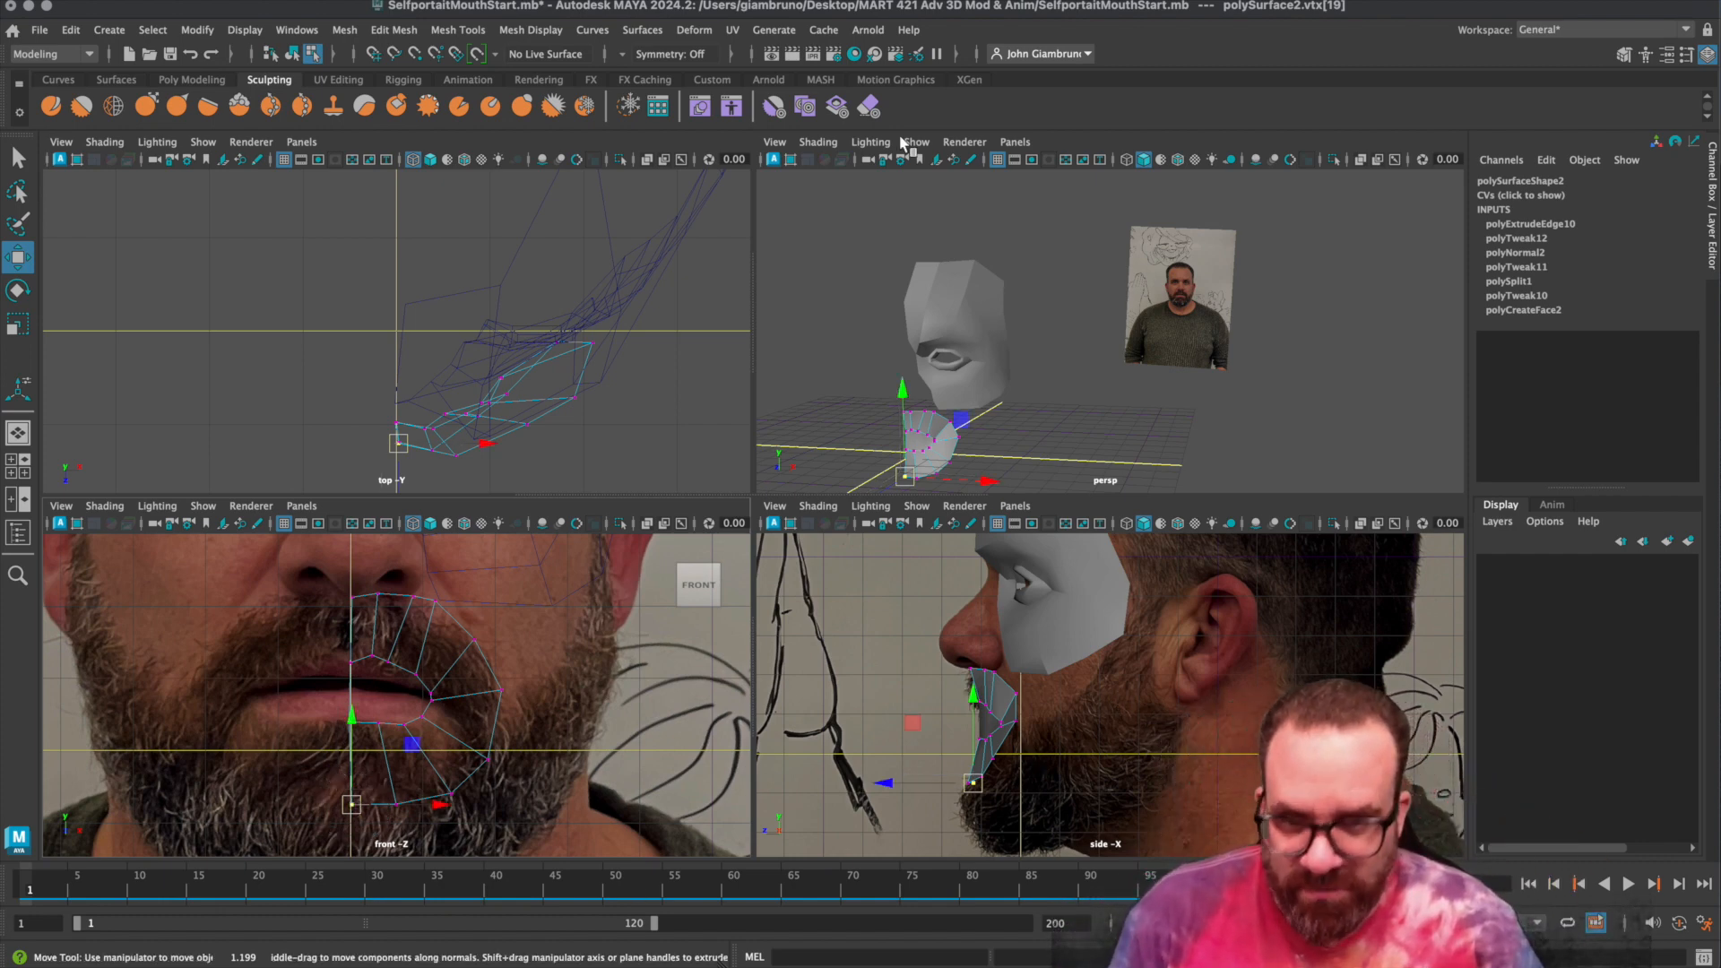
In the side view, move the outer loop's upper vertex below the nostril to about Y 2.13, Z 0.55.
{"action": "left_click_drag", "start_coordinate": [1009, 380], "coordinate": [1067, 408], "text": "alt"}
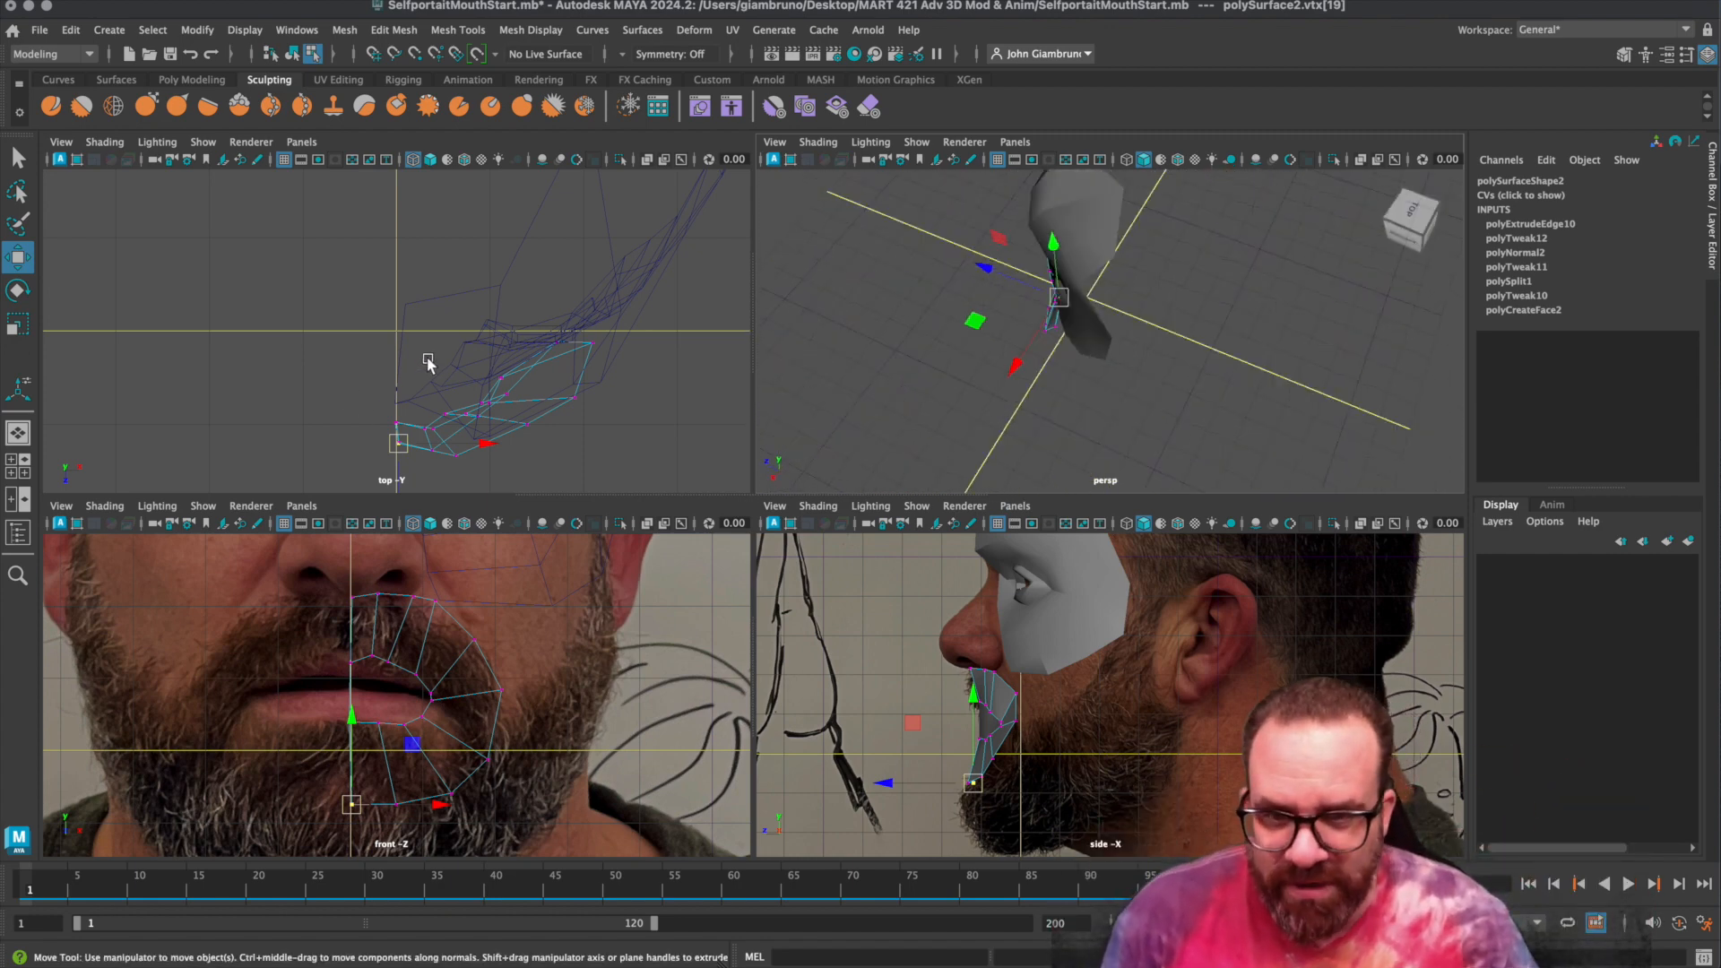
{"action": "left_click_drag", "start_coordinate": [1138, 395], "coordinate": [1045, 395], "text": "alt"}
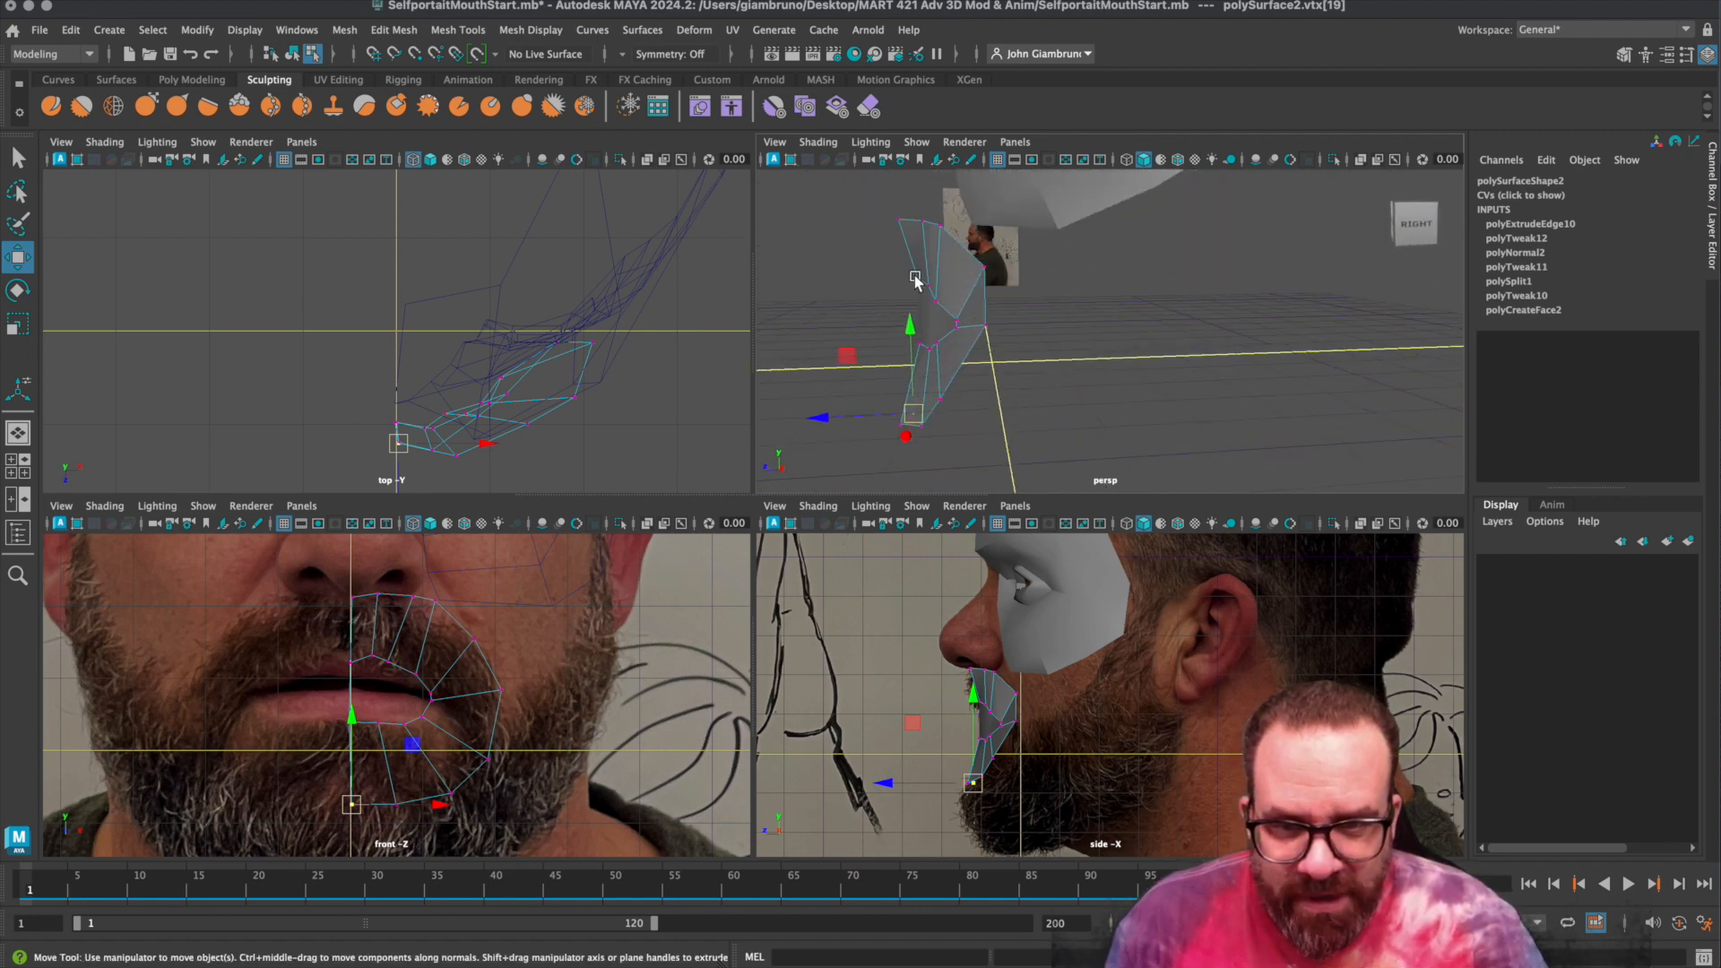
{"action": "left_click", "coordinate": [985, 328]}
{"action": "left_click_drag", "start_coordinate": [1033, 370], "coordinate": [1080, 355], "text": "alt"}
{"action": "scroll", "coordinate": [1014, 689], "scroll_direction": "up", "scroll_amount": 1}
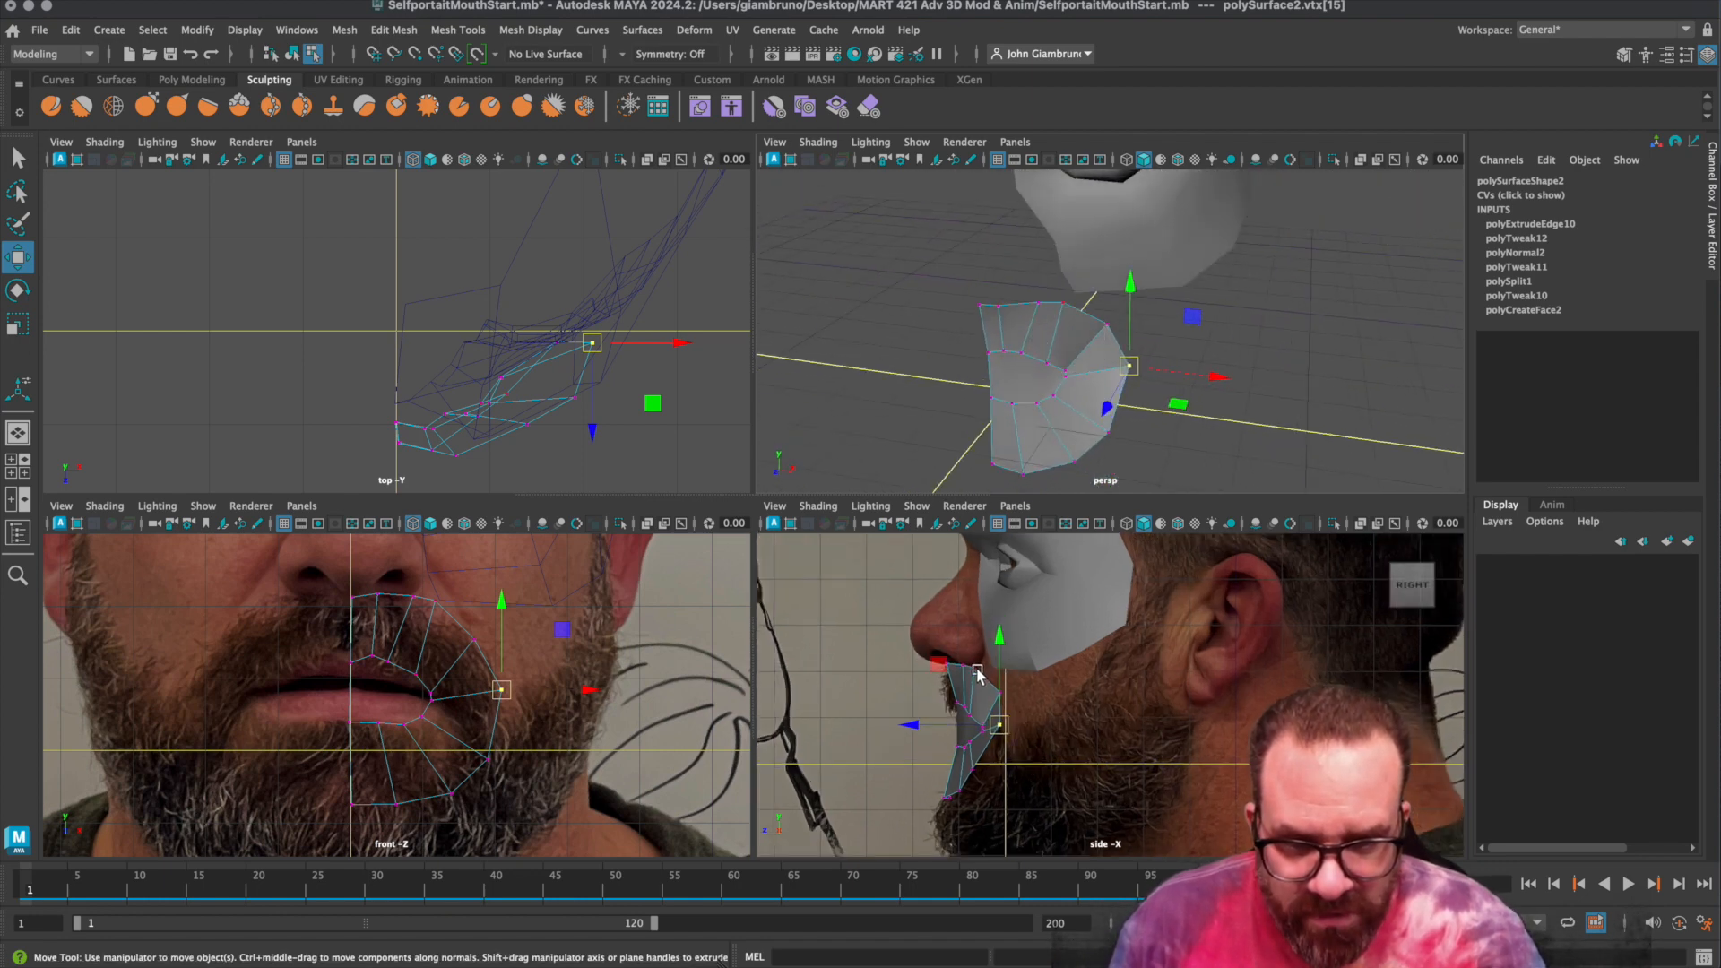
{"action": "left_click", "coordinate": [977, 669]}
{"action": "left_click", "coordinate": [893, 669]}
{"action": "left_click_drag", "start_coordinate": [895, 671], "coordinate": [892, 671]}
{"action": "left_click_drag", "start_coordinate": [983, 611], "coordinate": [982, 604]}
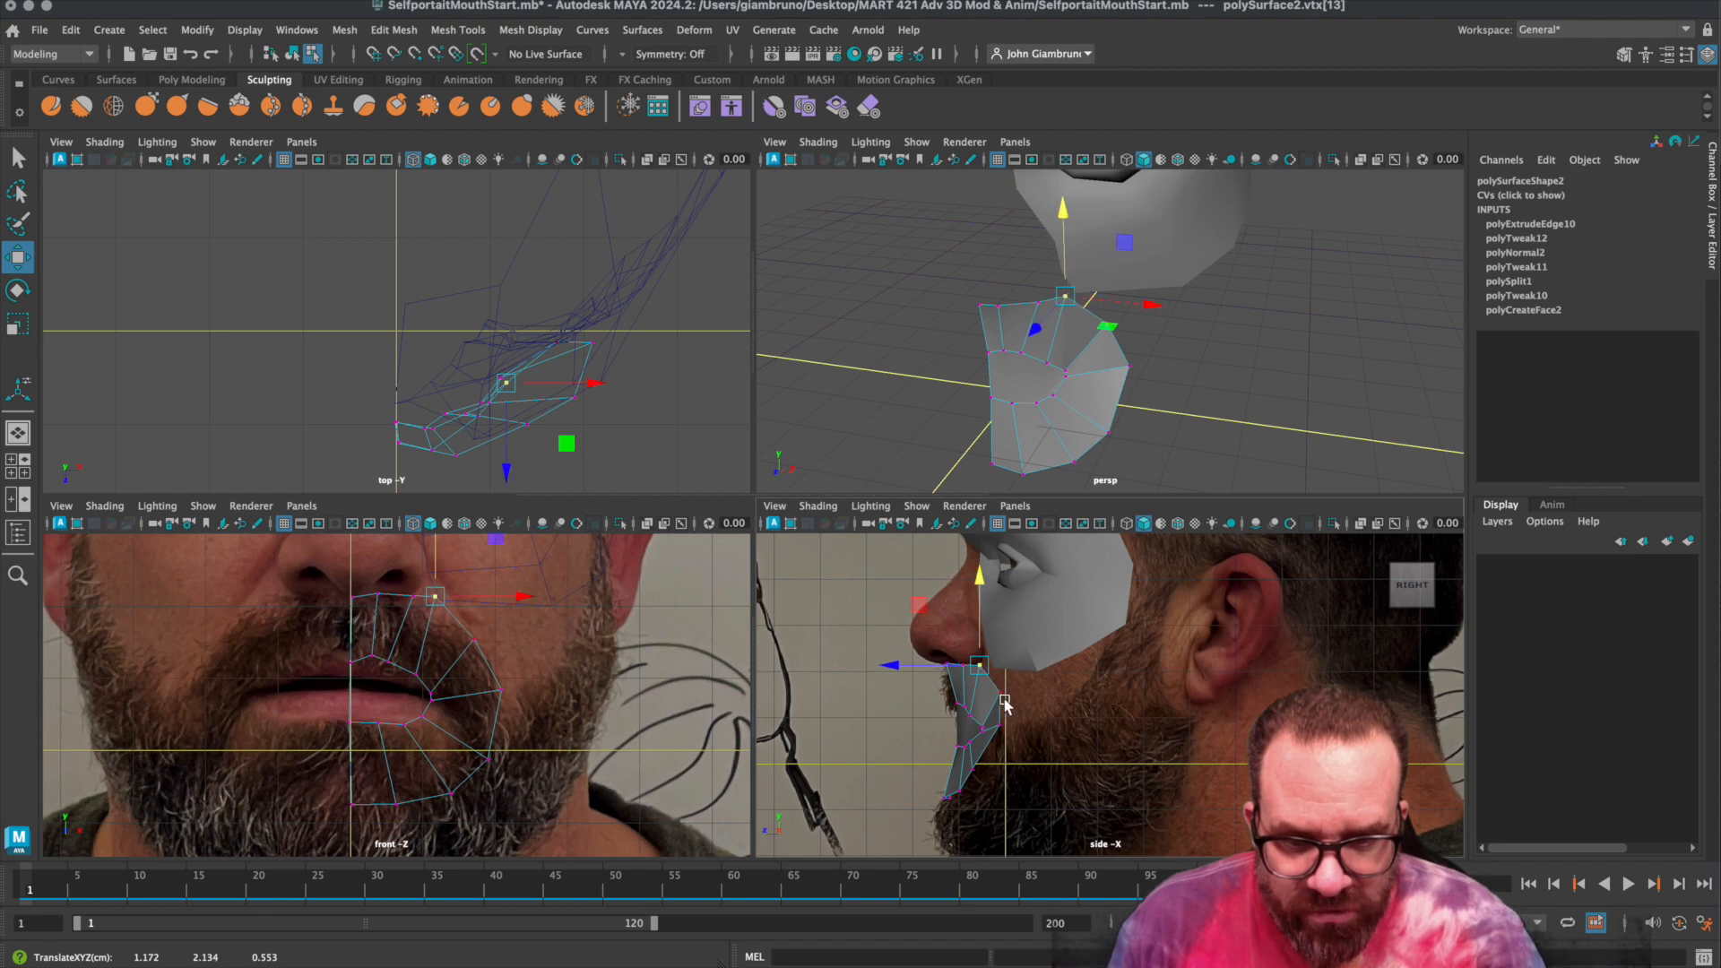
In the side view, move the outer loop's vertex just above the mouth corner forward to about Z 0.32.
{"action": "left_click", "coordinate": [1000, 728]}
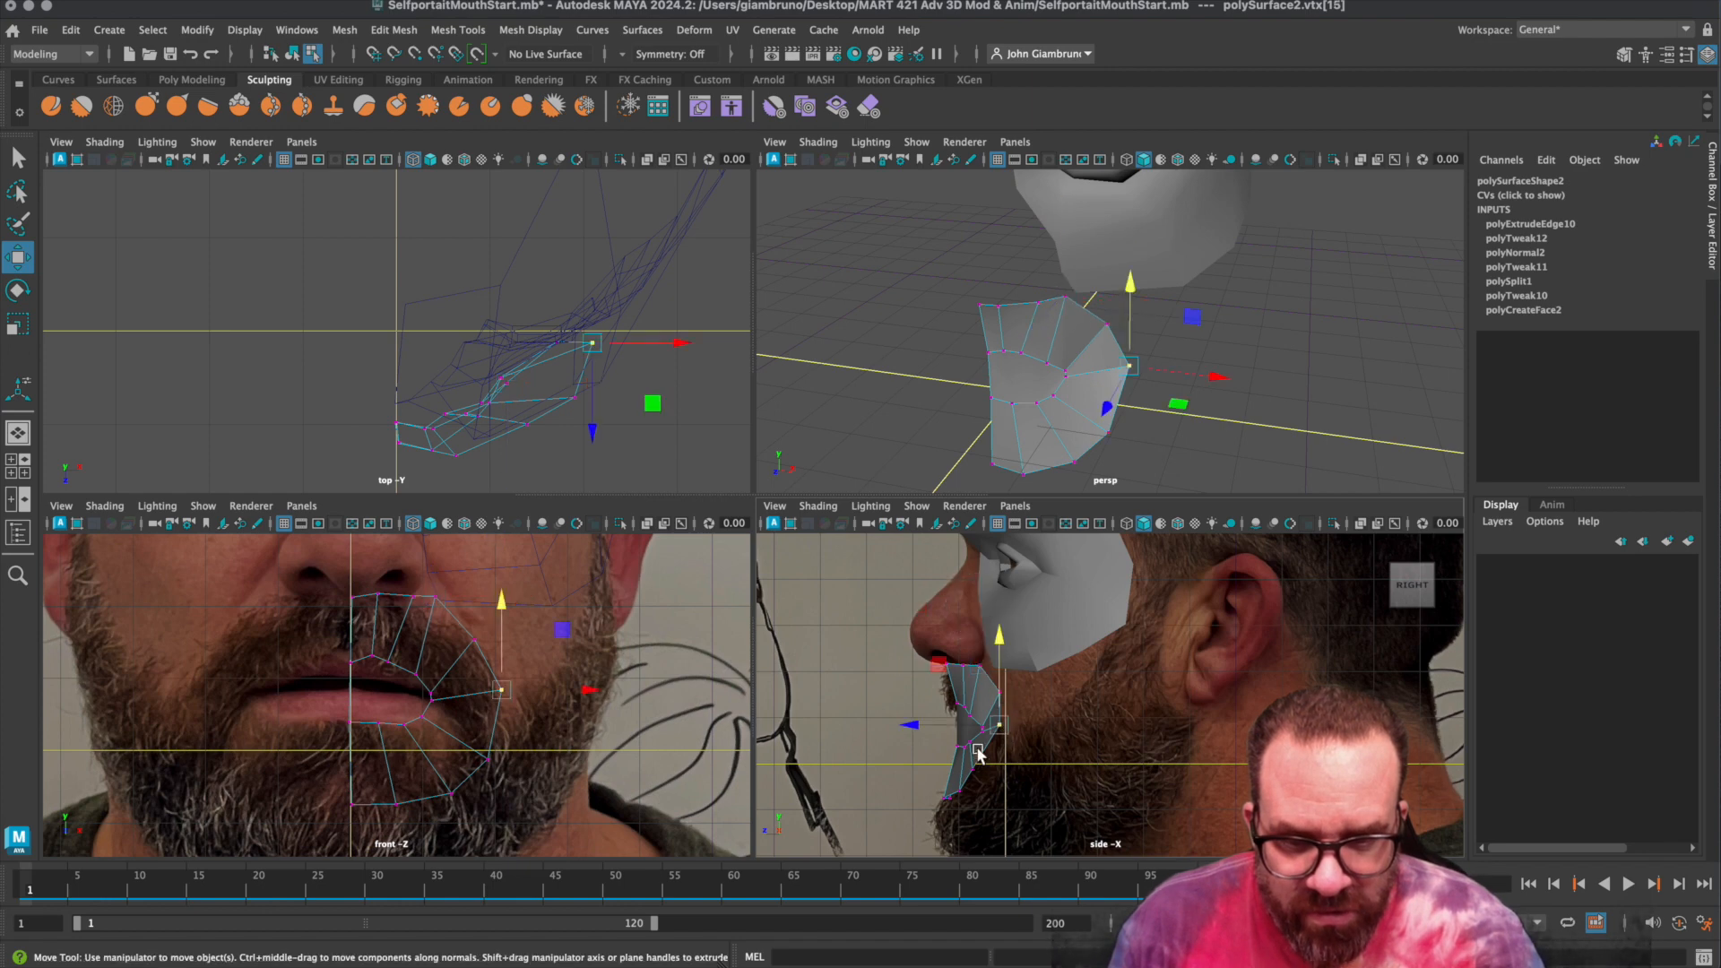
{"action": "left_click", "coordinate": [987, 702]}
{"action": "left_click", "coordinate": [1000, 693]}
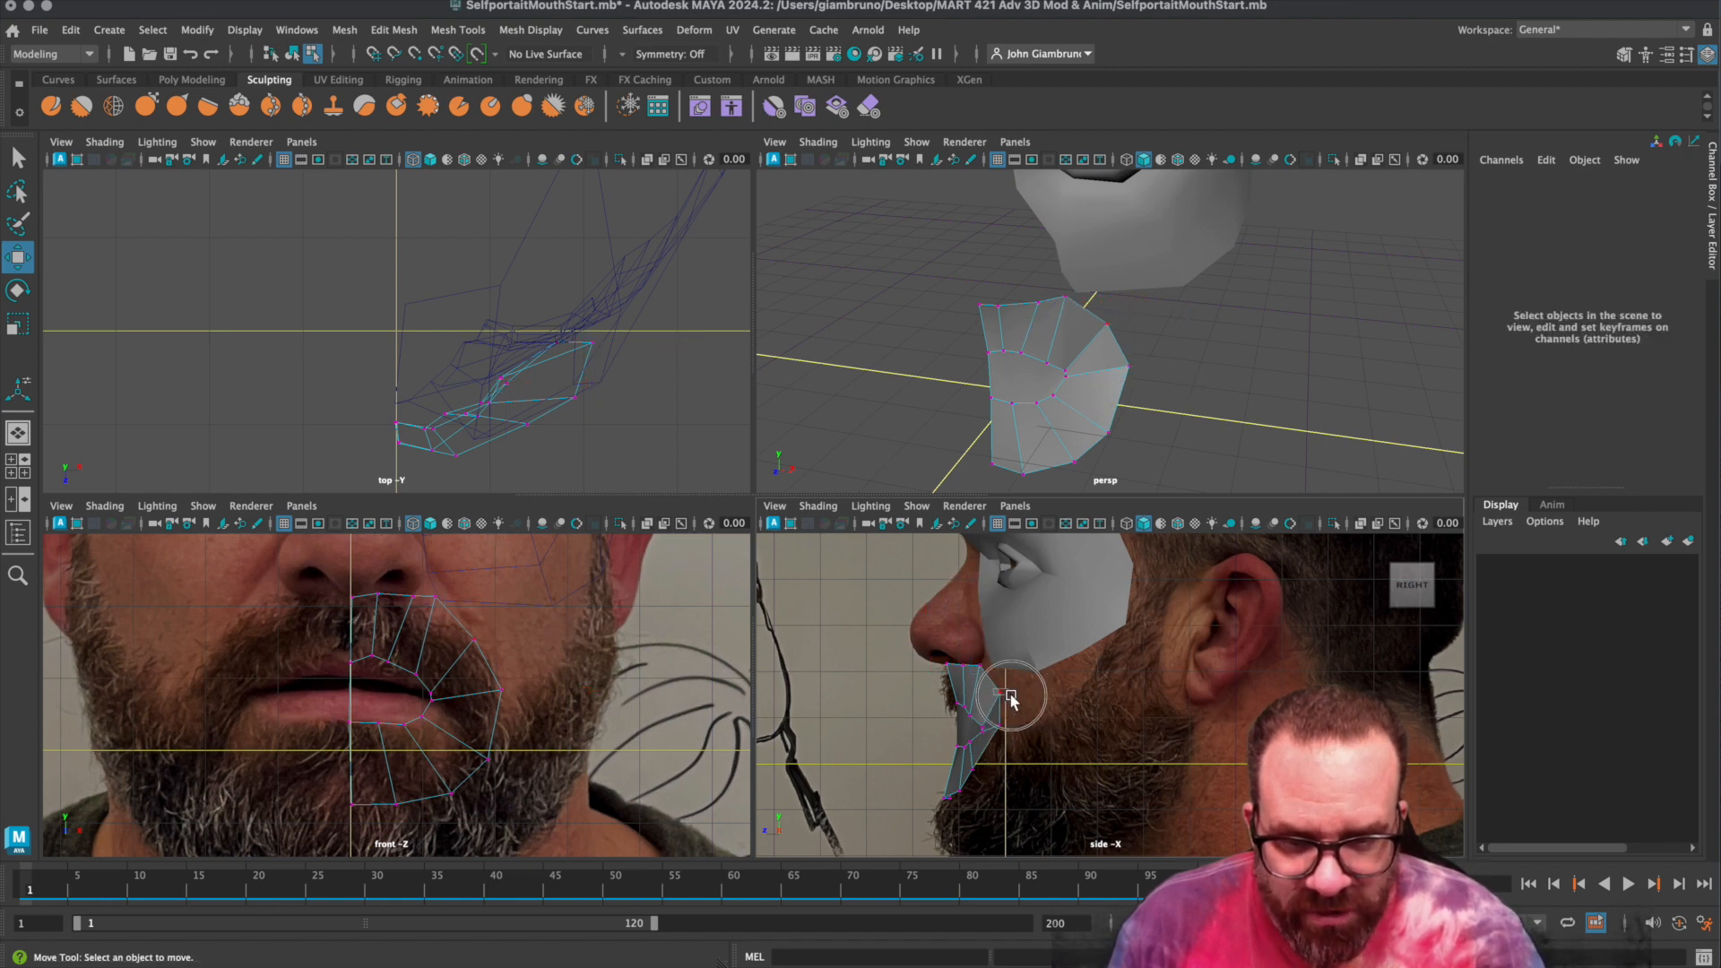
{"action": "left_click_drag", "start_coordinate": [928, 695], "coordinate": [918, 696]}
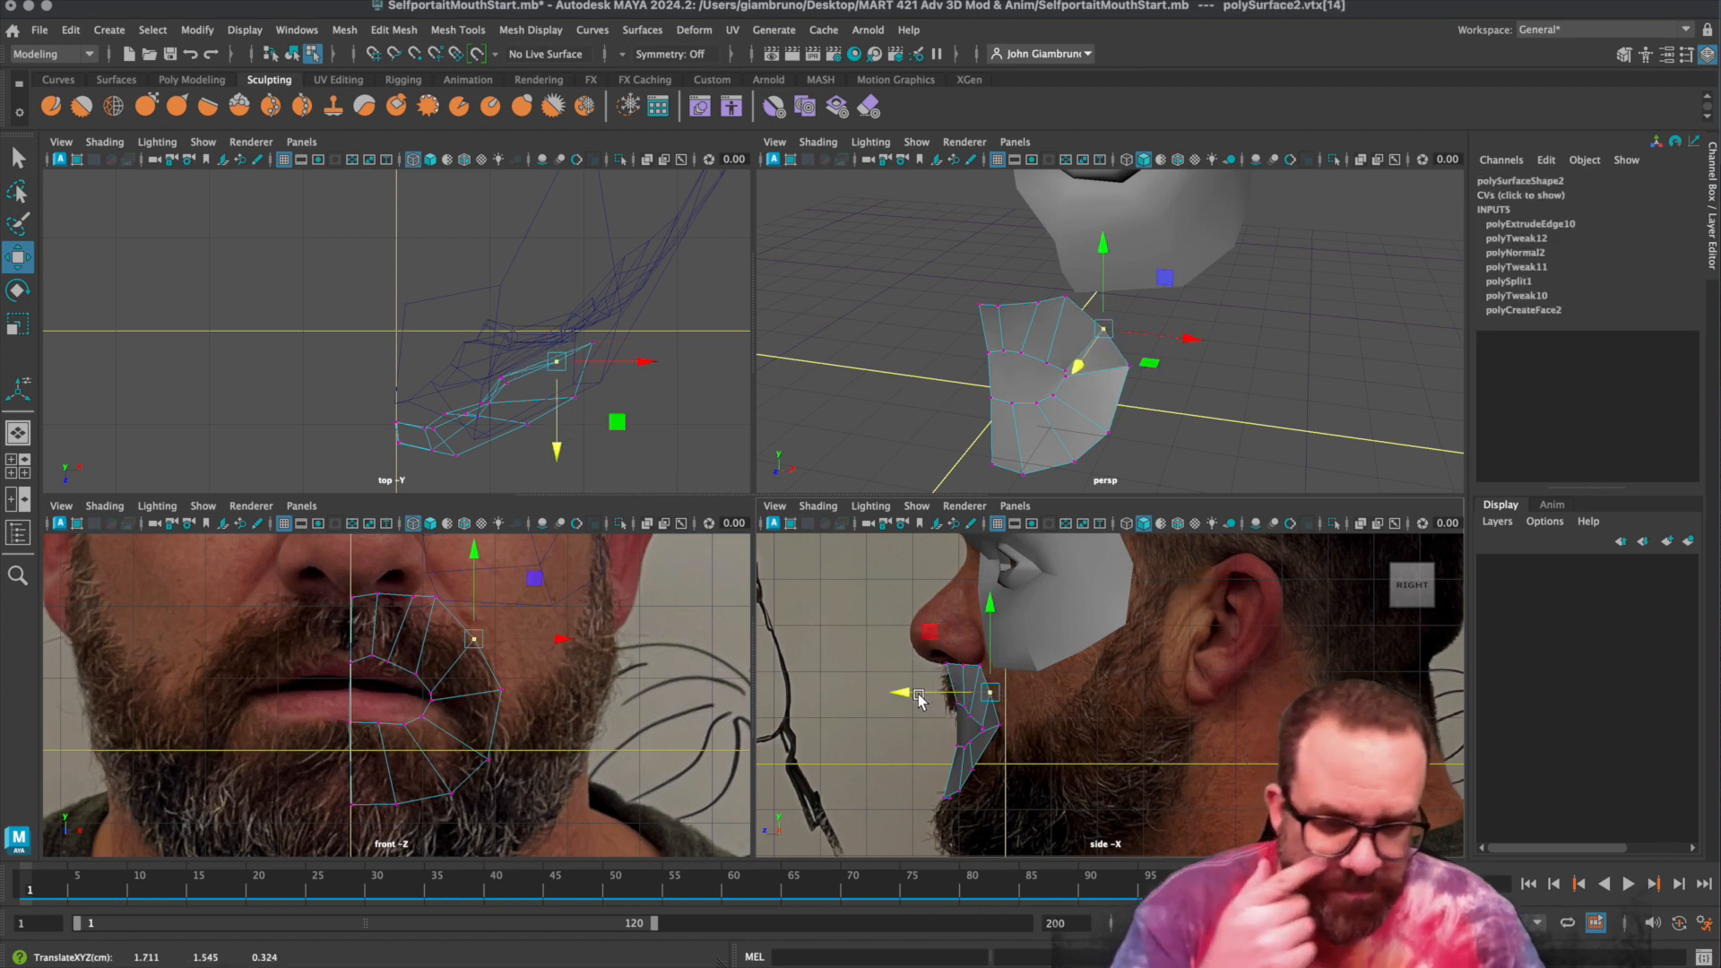
{"action": "left_click", "coordinate": [999, 726]}
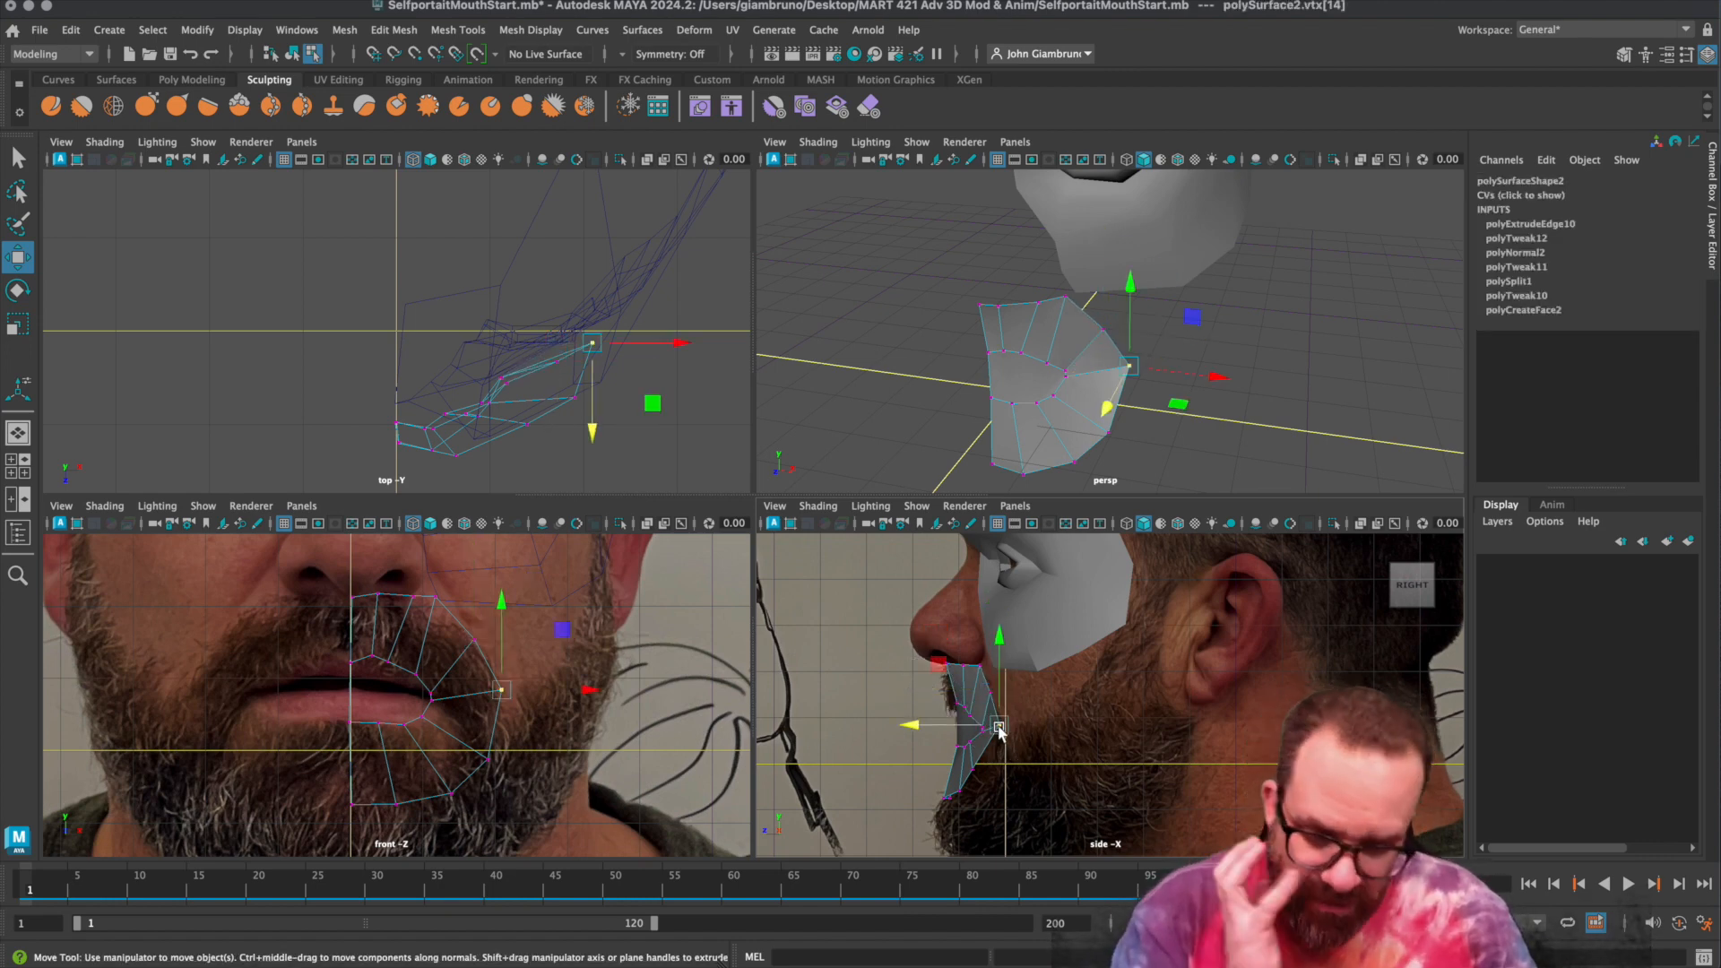
Push the outer loop's two lower side vertices back in the side view, placing the one nearer the mouth corner at about Z 0.53.
{"action": "left_click", "coordinate": [971, 777]}
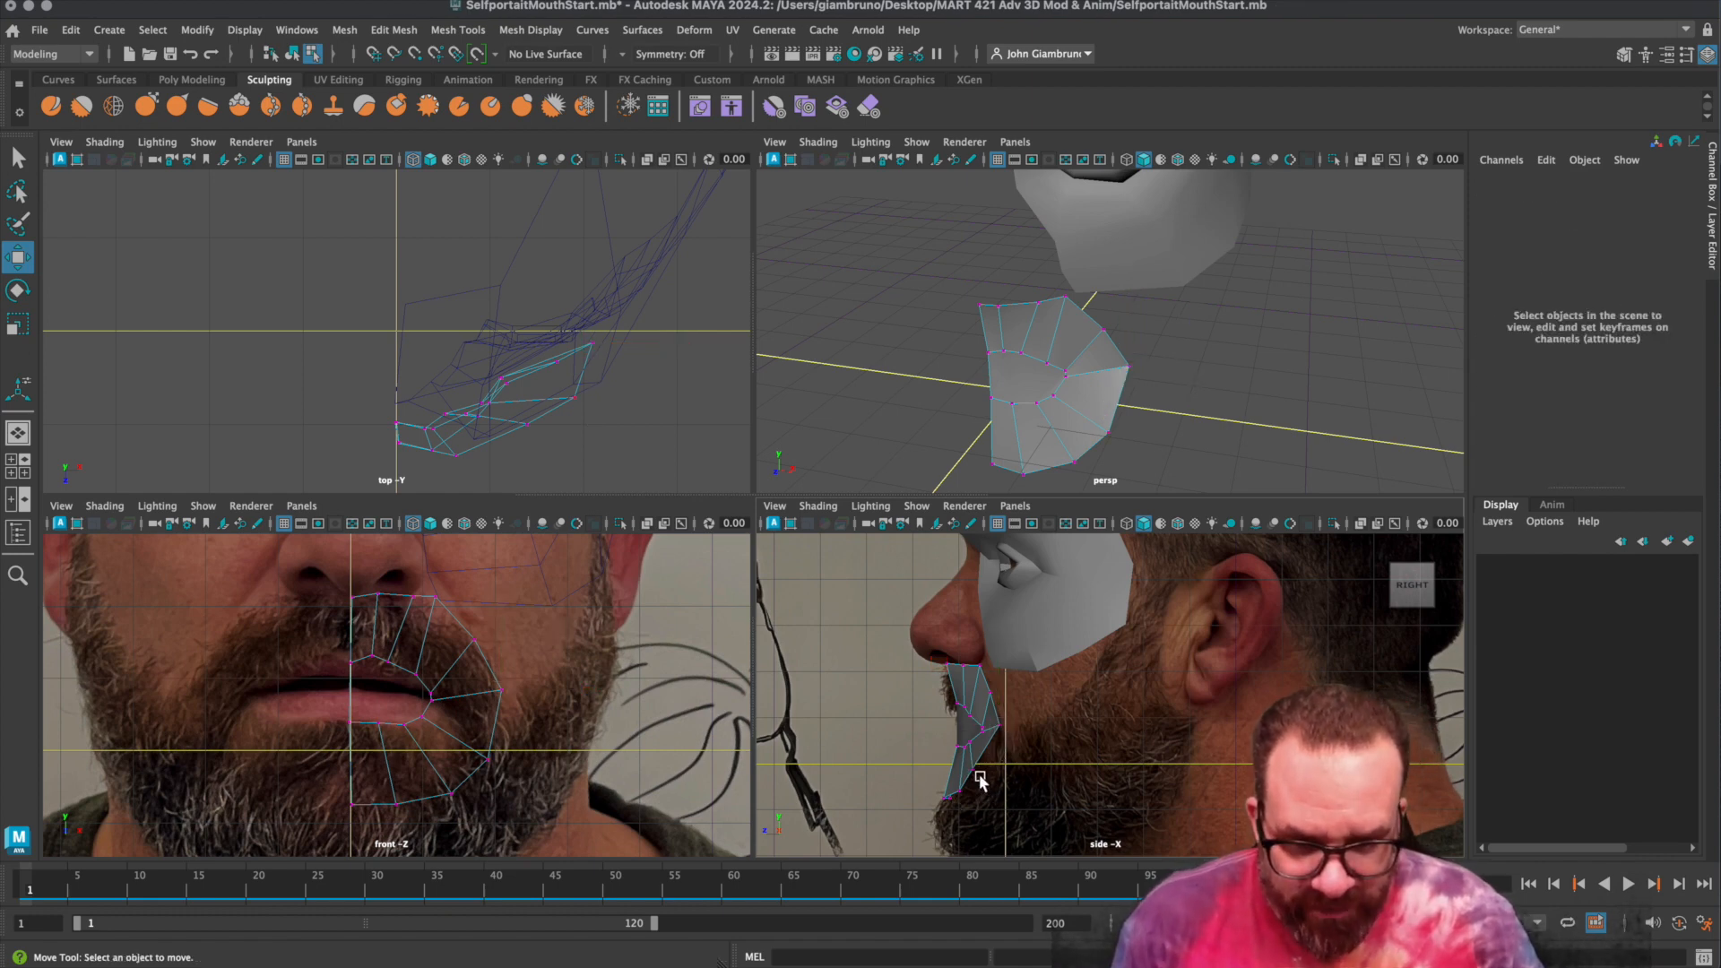
{"action": "left_click", "coordinate": [973, 769]}
{"action": "left_click_drag", "start_coordinate": [893, 769], "coordinate": [902, 769]}
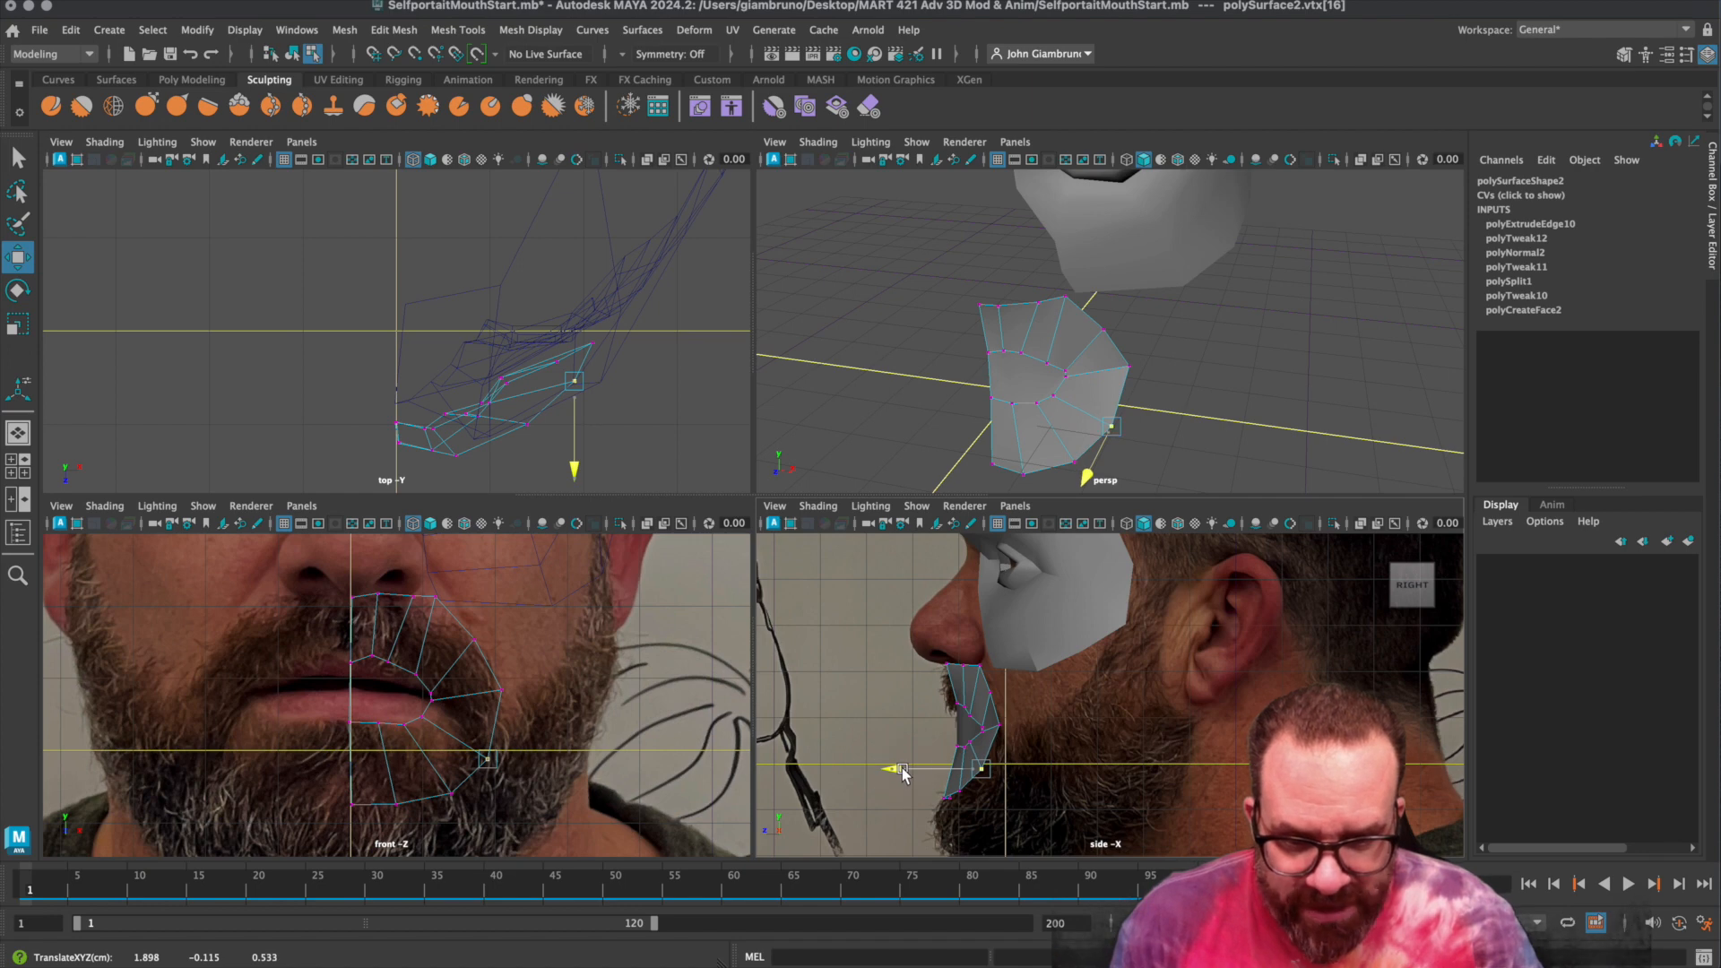
{"action": "left_click", "coordinate": [973, 797]}
{"action": "left_click_drag", "start_coordinate": [888, 791], "coordinate": [889, 796]}
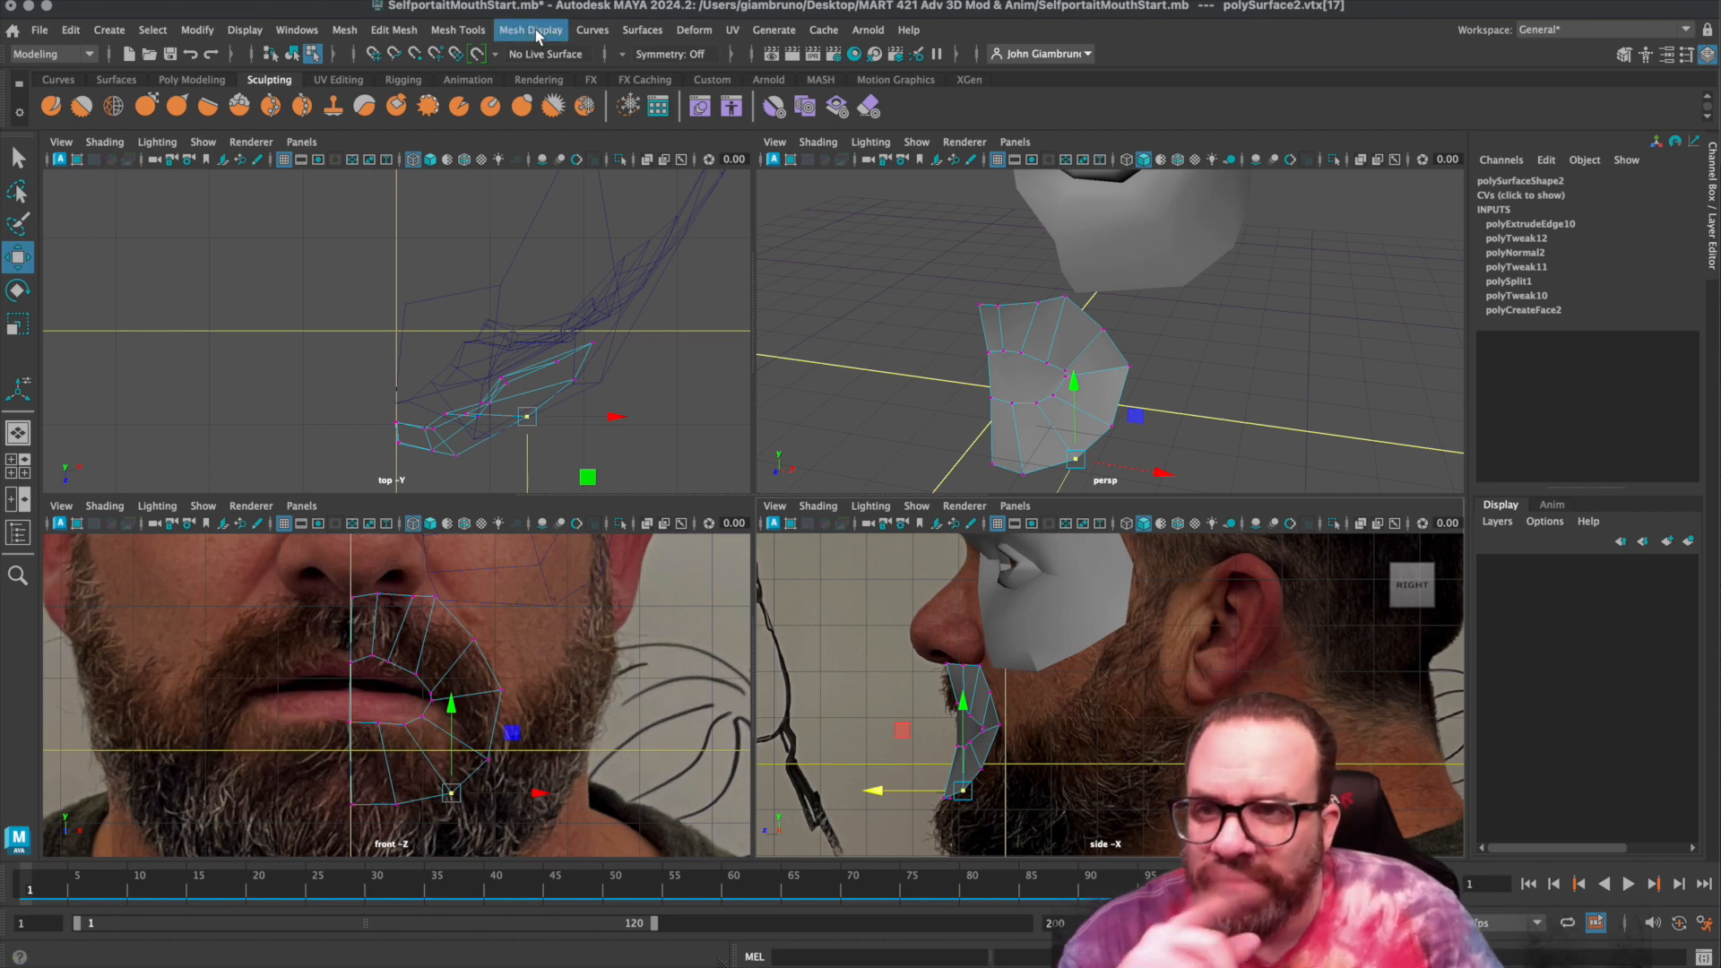
Insert an edge loop midway between the lip outline and the outer border, and nudge it in depth.
{"action": "left_click", "coordinate": [459, 30]}
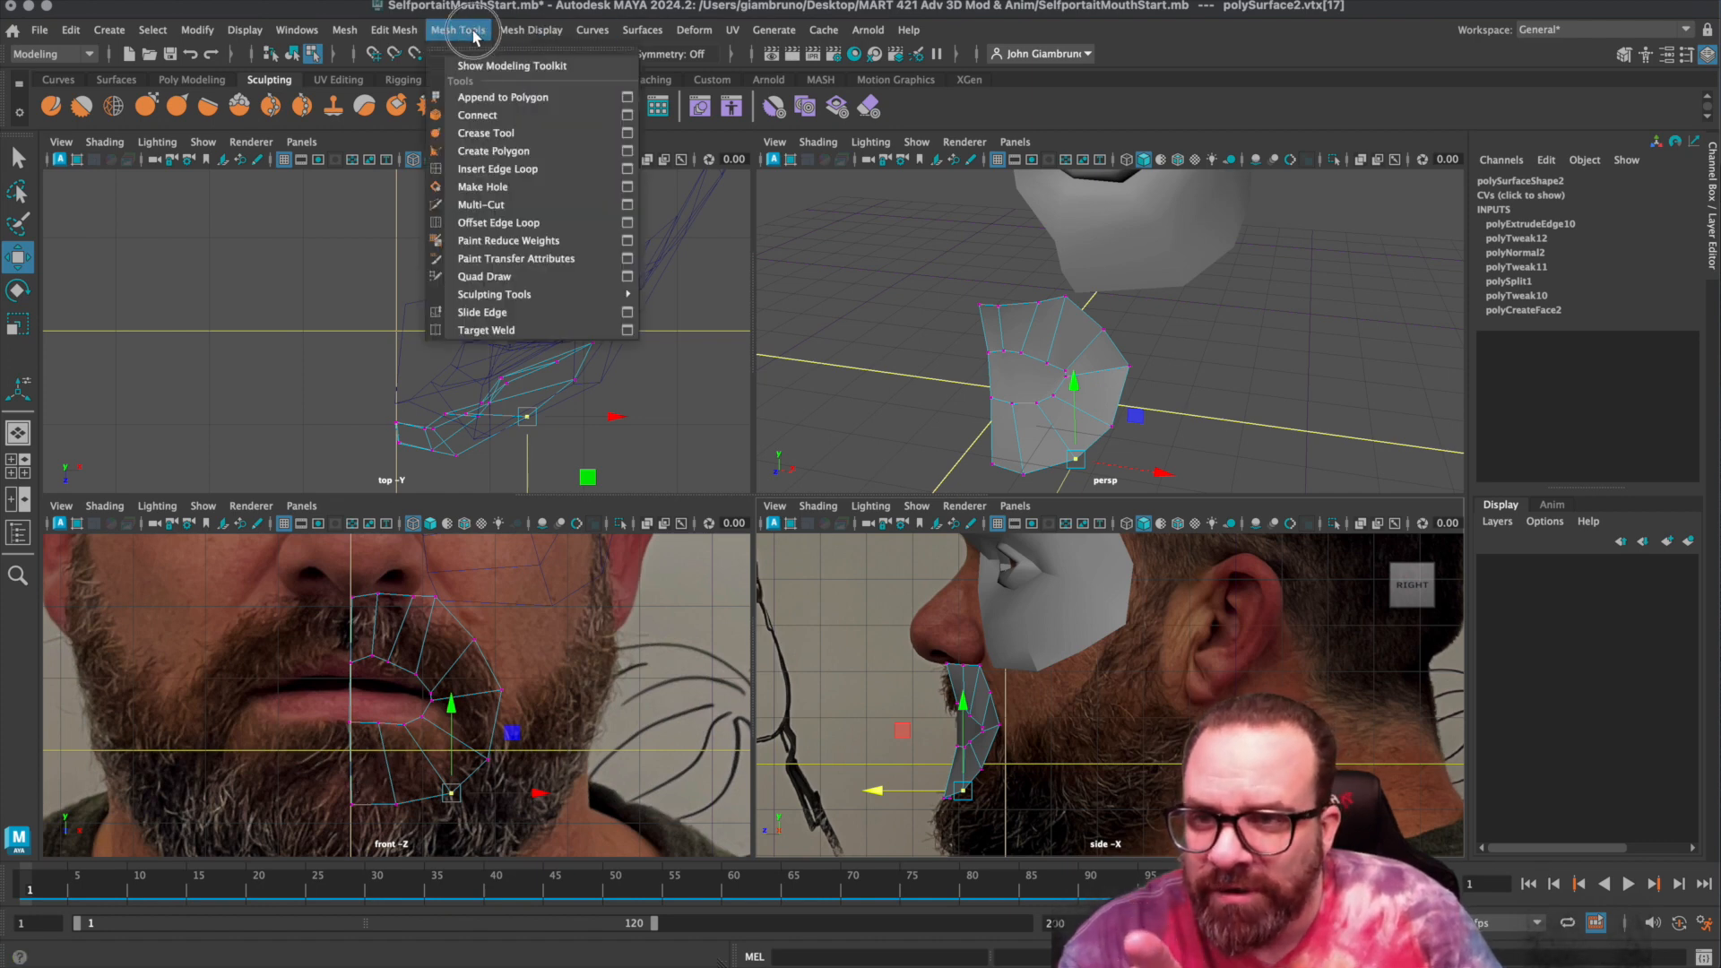
{"action": "left_click", "coordinate": [501, 170]}
{"action": "left_click_drag", "start_coordinate": [352, 634], "coordinate": [356, 633]}
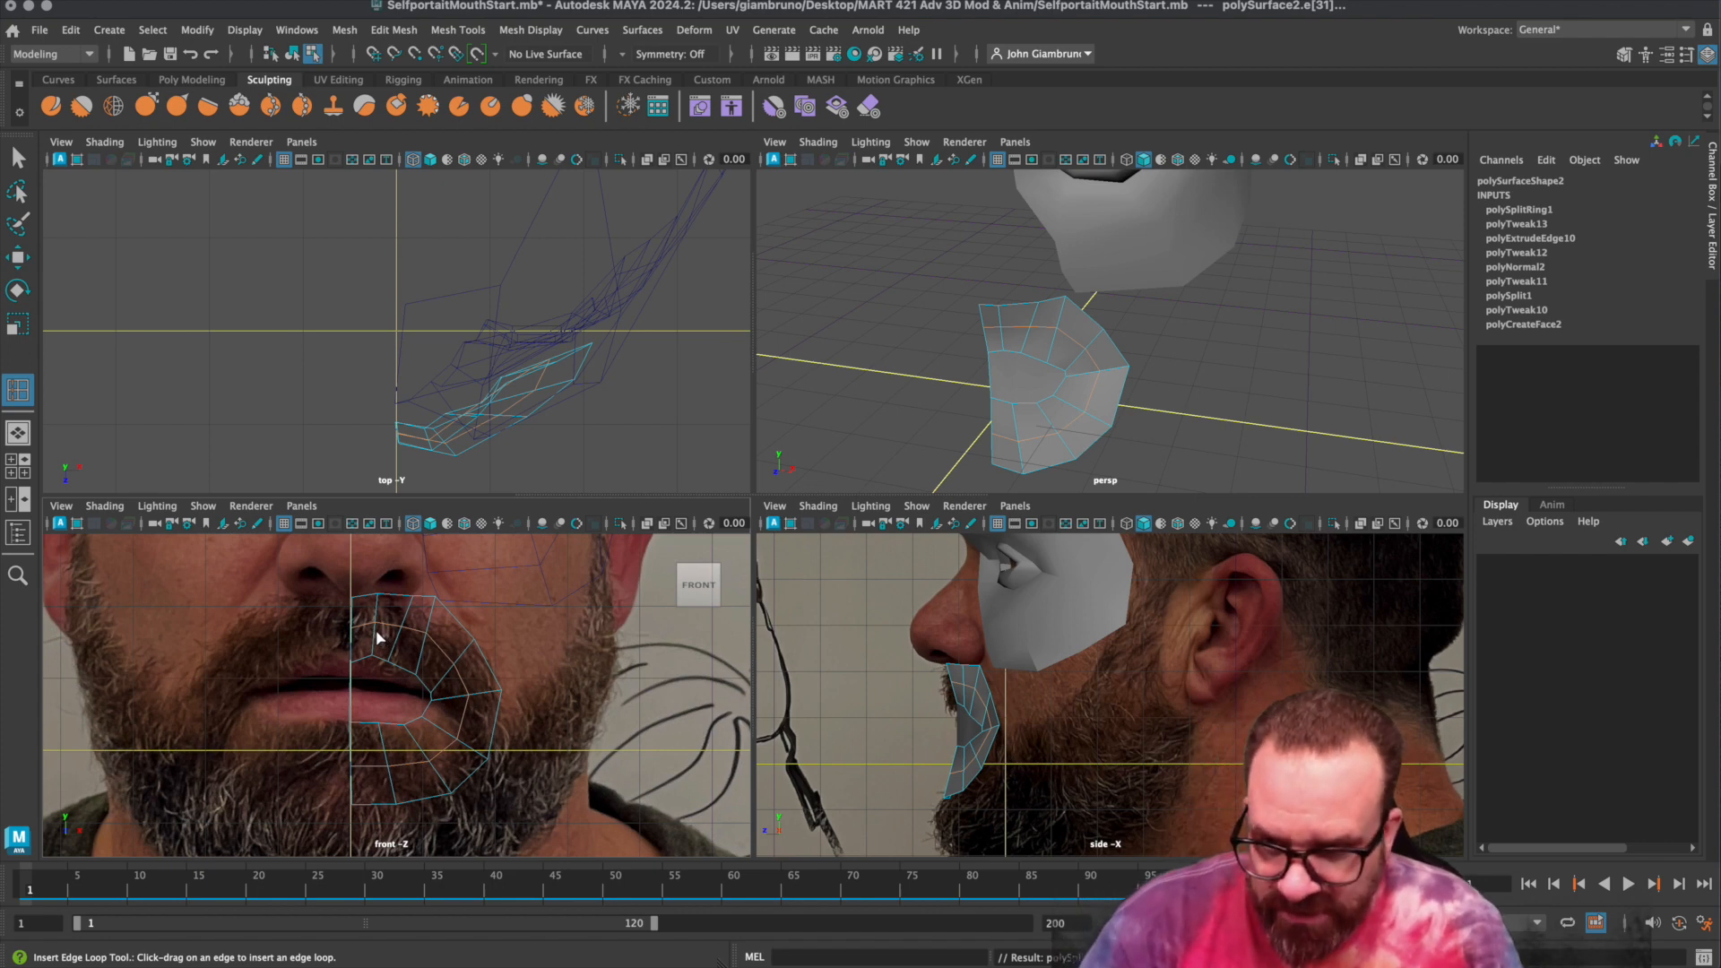
{"action": "key", "text": "w"}
{"action": "left_click_drag", "start_coordinate": [890, 731], "coordinate": [893, 731]}
{"action": "scroll", "coordinate": [973, 783], "scroll_direction": "up", "scroll_amount": 4}
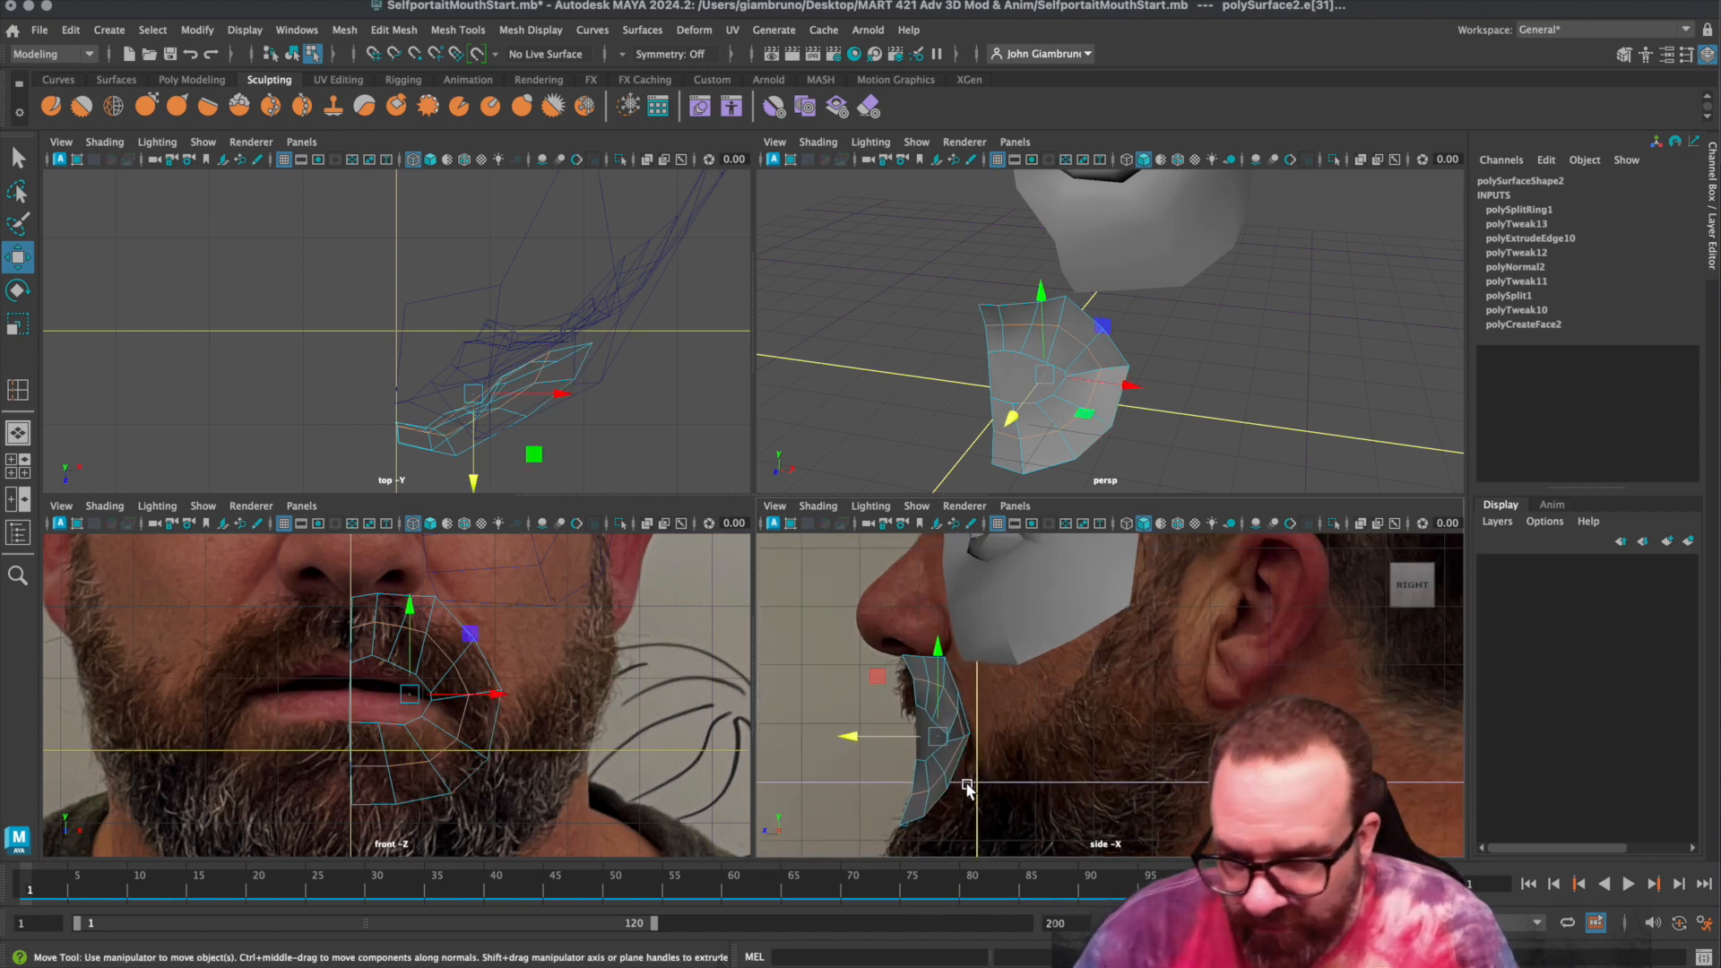
In vertex mode, move the inserted loop's three vertices under the lower lip back and up to about Y -0.09, Z 0.78.
{"action": "right_click_drag", "start_coordinate": [420, 769], "coordinate": [405, 737]}
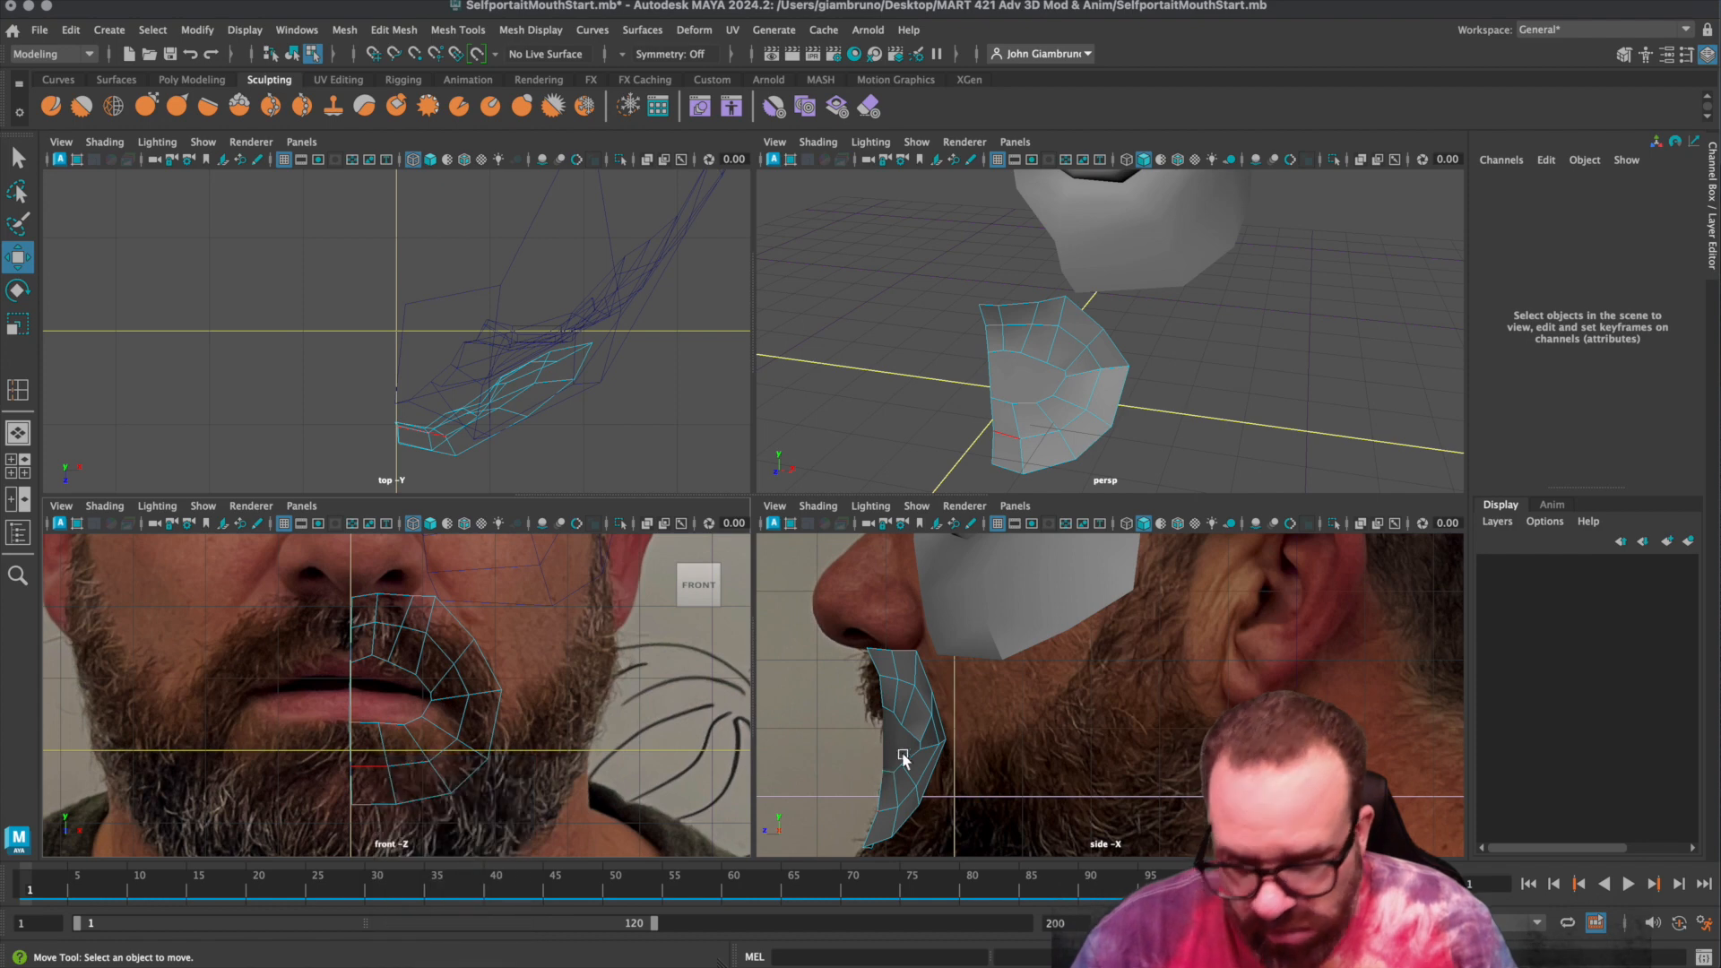
{"action": "middle_click_drag", "start_coordinate": [932, 755], "coordinate": [954, 698], "text": "alt"}
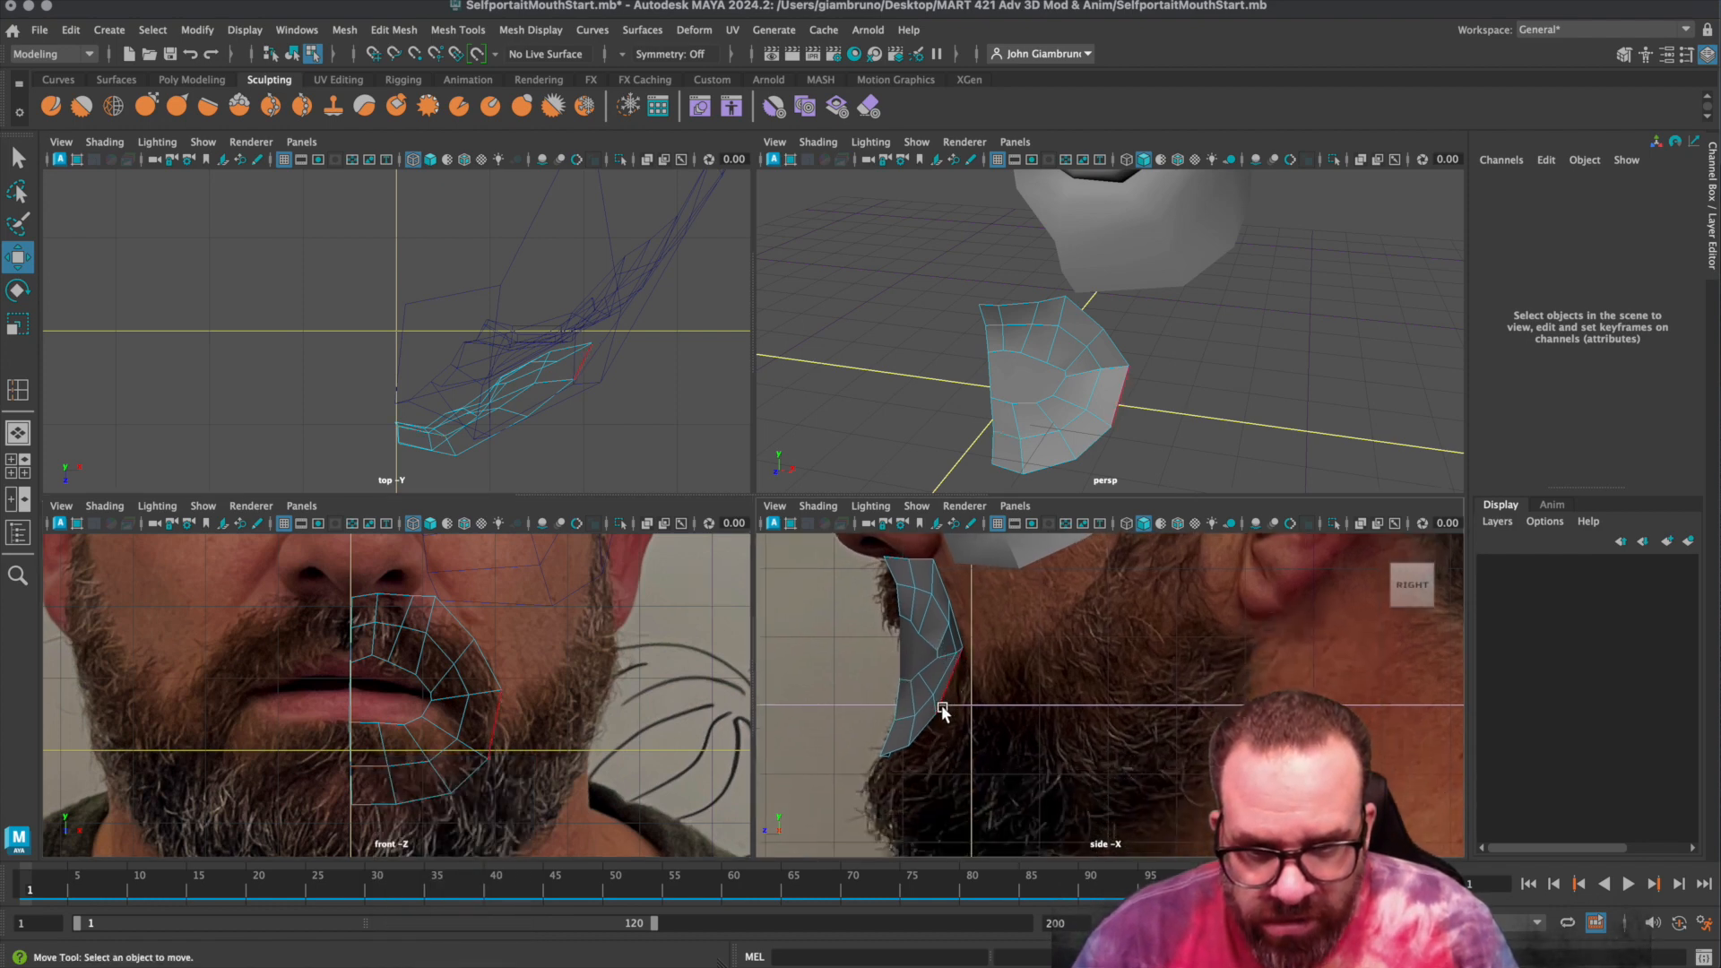
{"action": "right_click_drag", "start_coordinate": [943, 711], "coordinate": [841, 679]}
{"action": "left_click", "coordinate": [912, 719]}
{"action": "scroll", "coordinate": [943, 758], "scroll_direction": "up", "scroll_amount": 1}
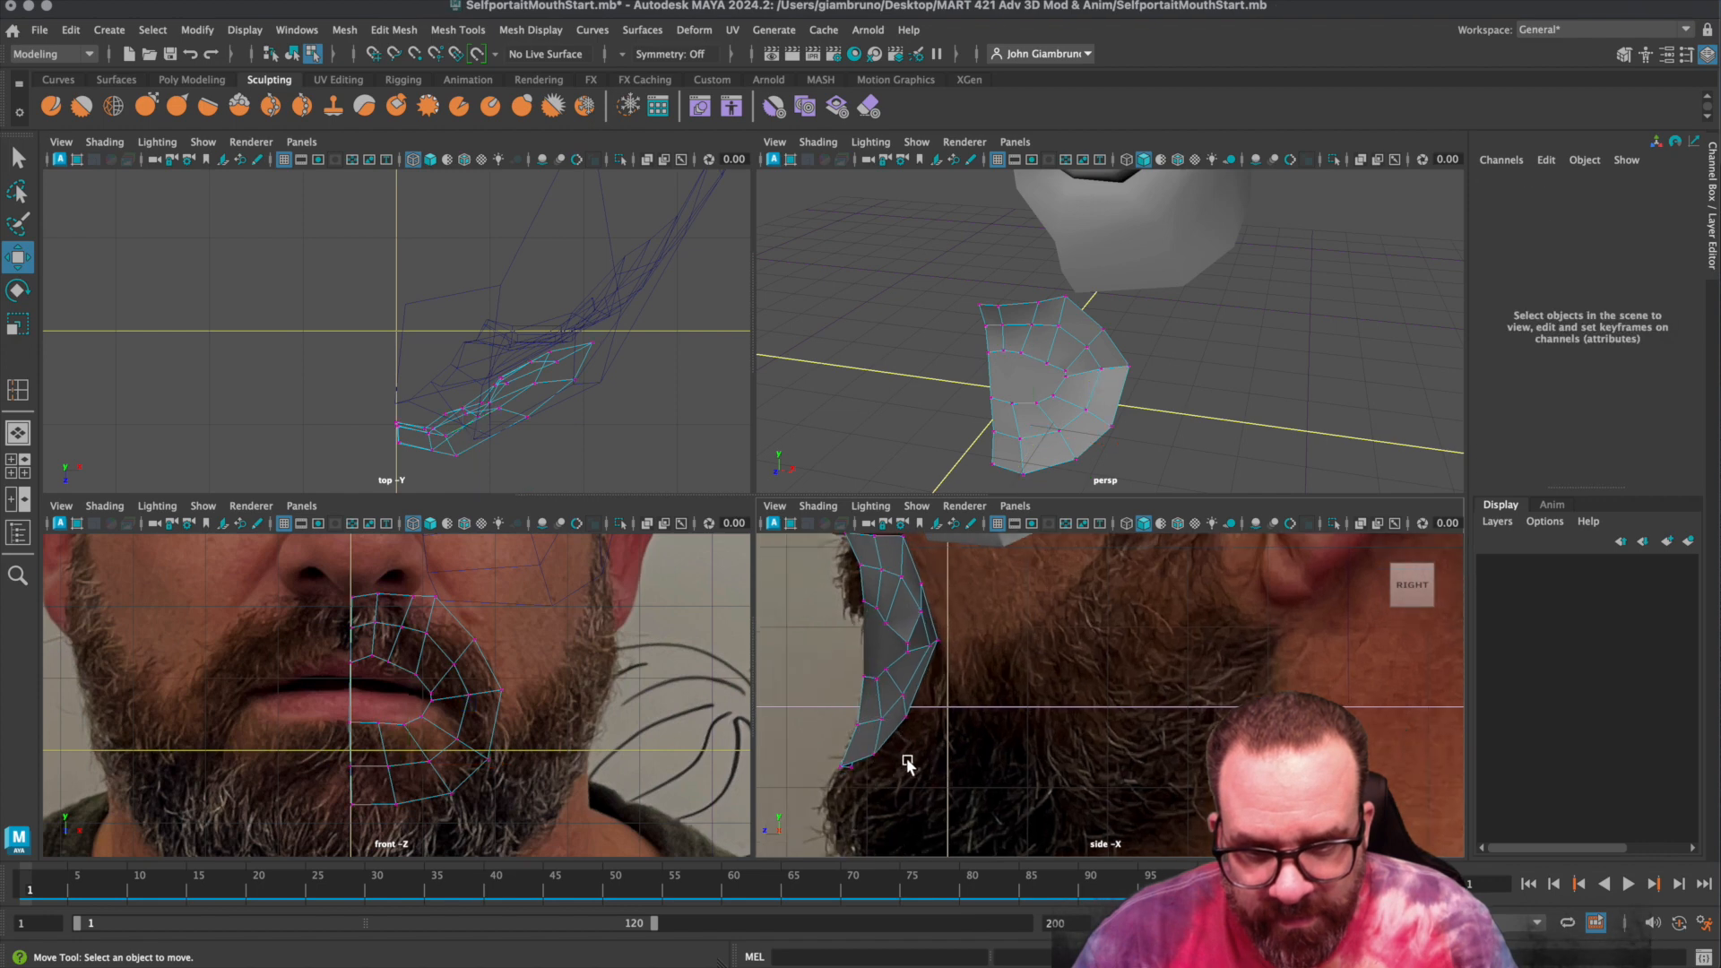
{"action": "left_click", "coordinate": [872, 755]}
{"action": "left_click_drag", "start_coordinate": [806, 756], "coordinate": [889, 729]}
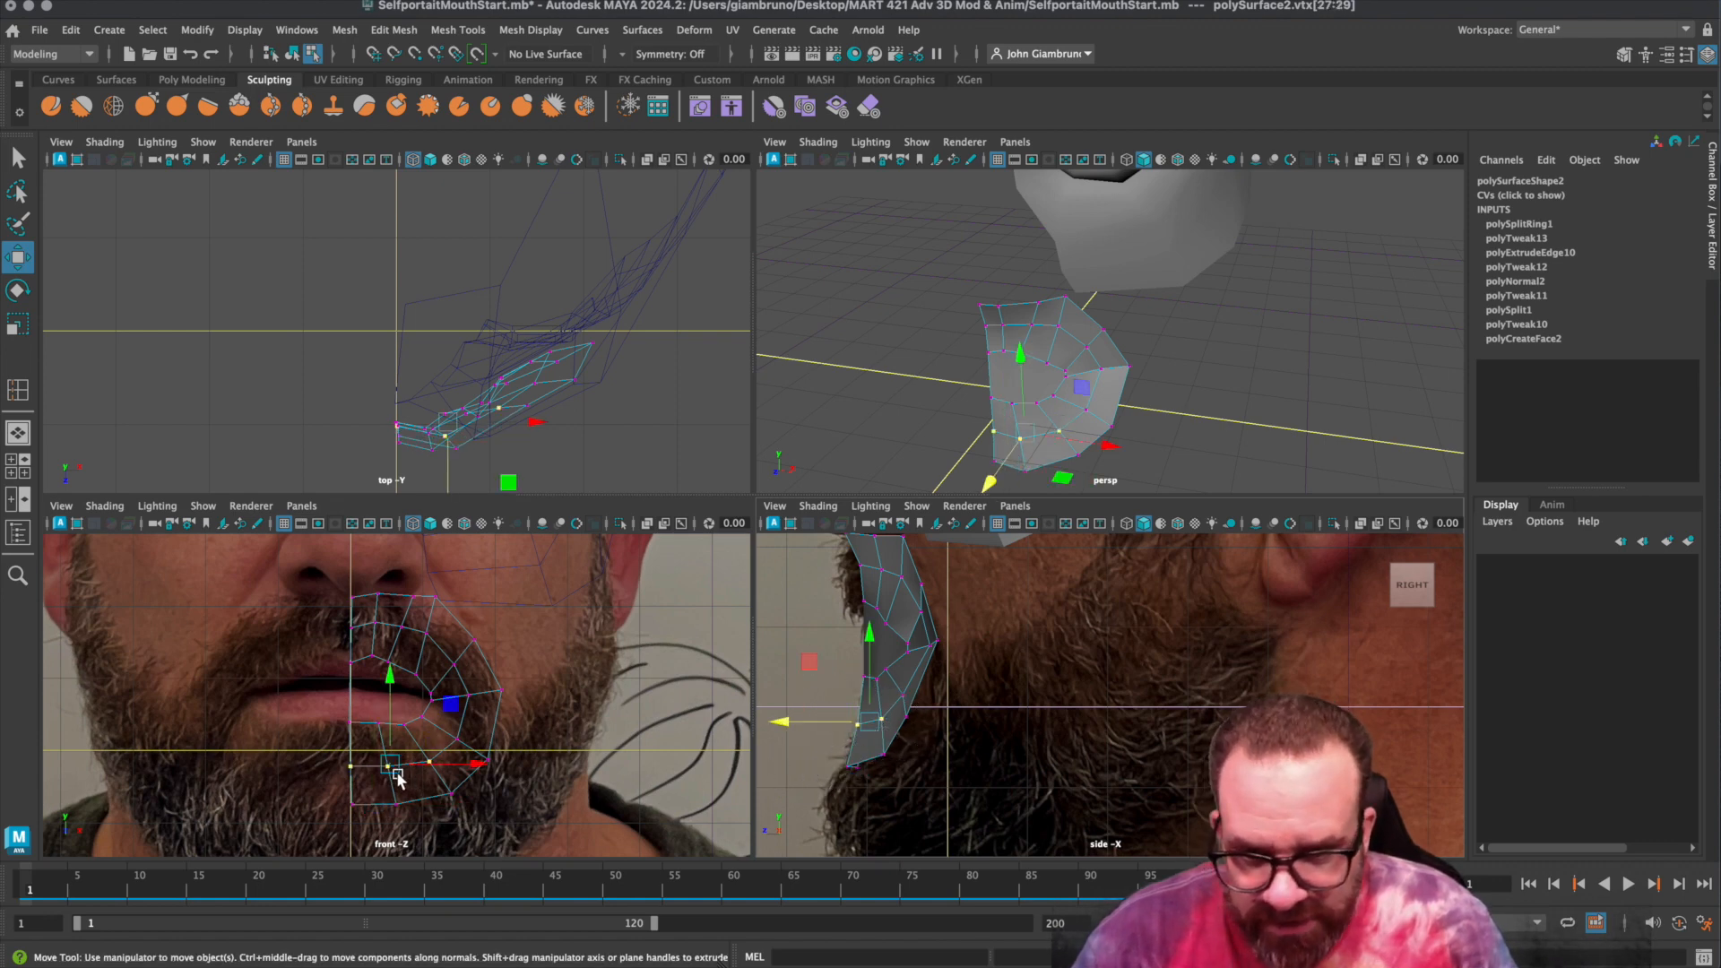
{"action": "left_click_drag", "start_coordinate": [783, 724], "coordinate": [799, 722]}
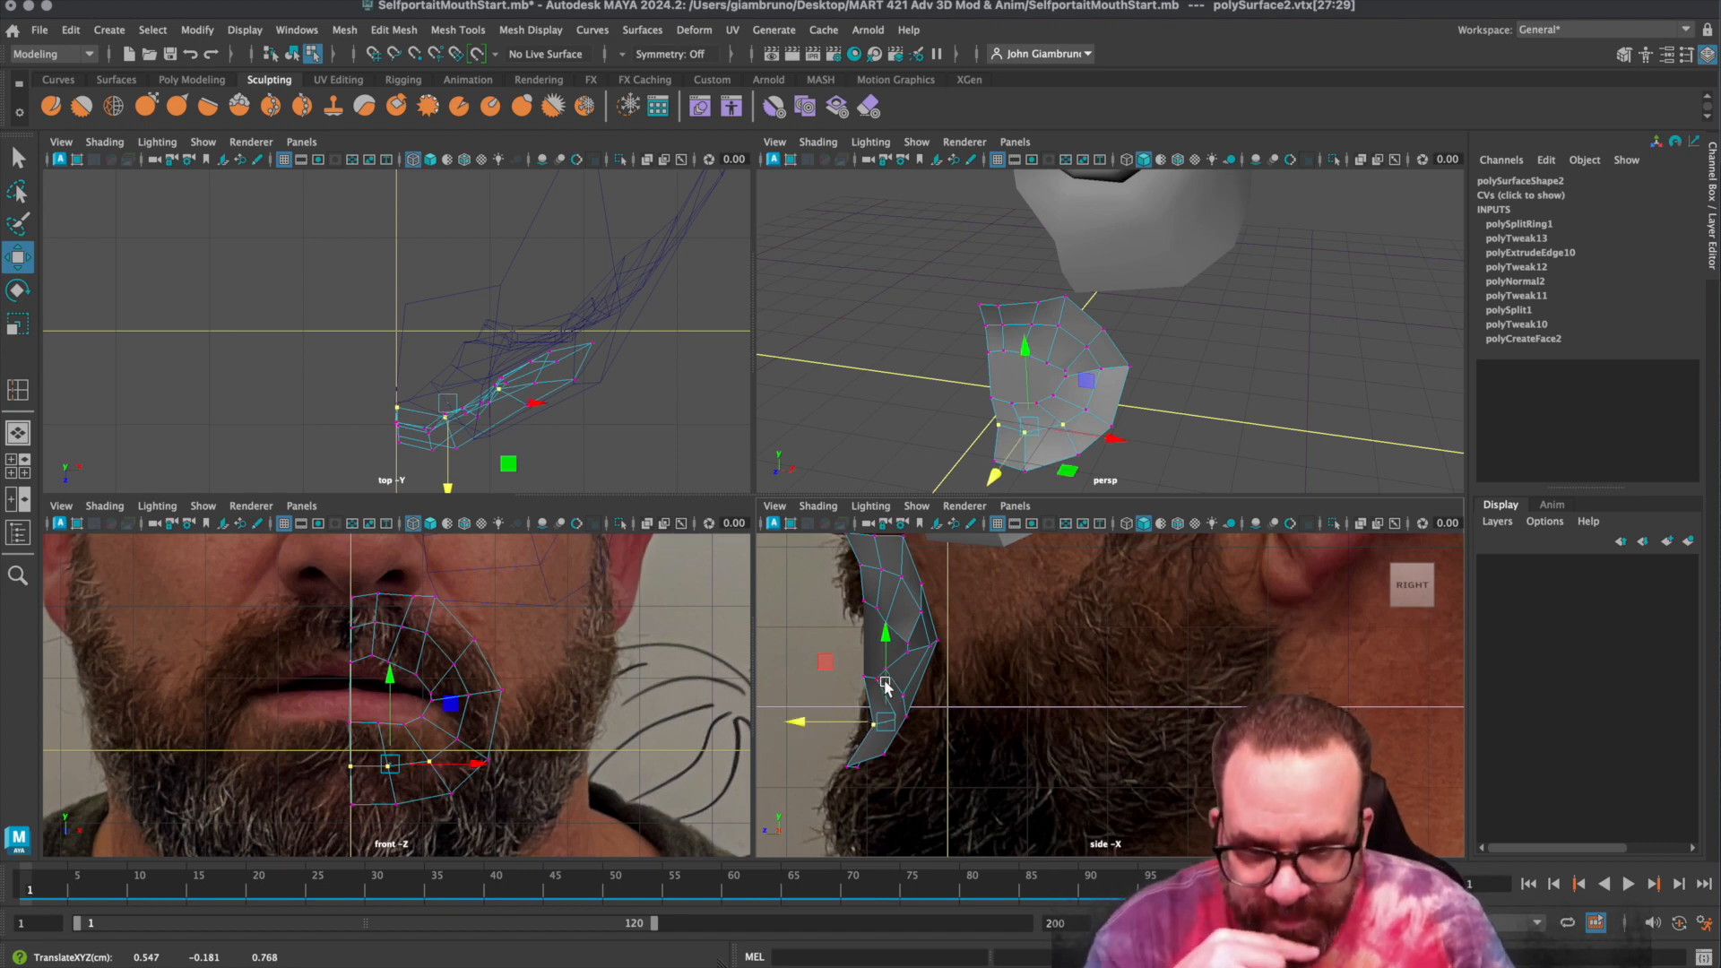
{"action": "left_click_drag", "start_coordinate": [811, 722], "coordinate": [816, 715]}
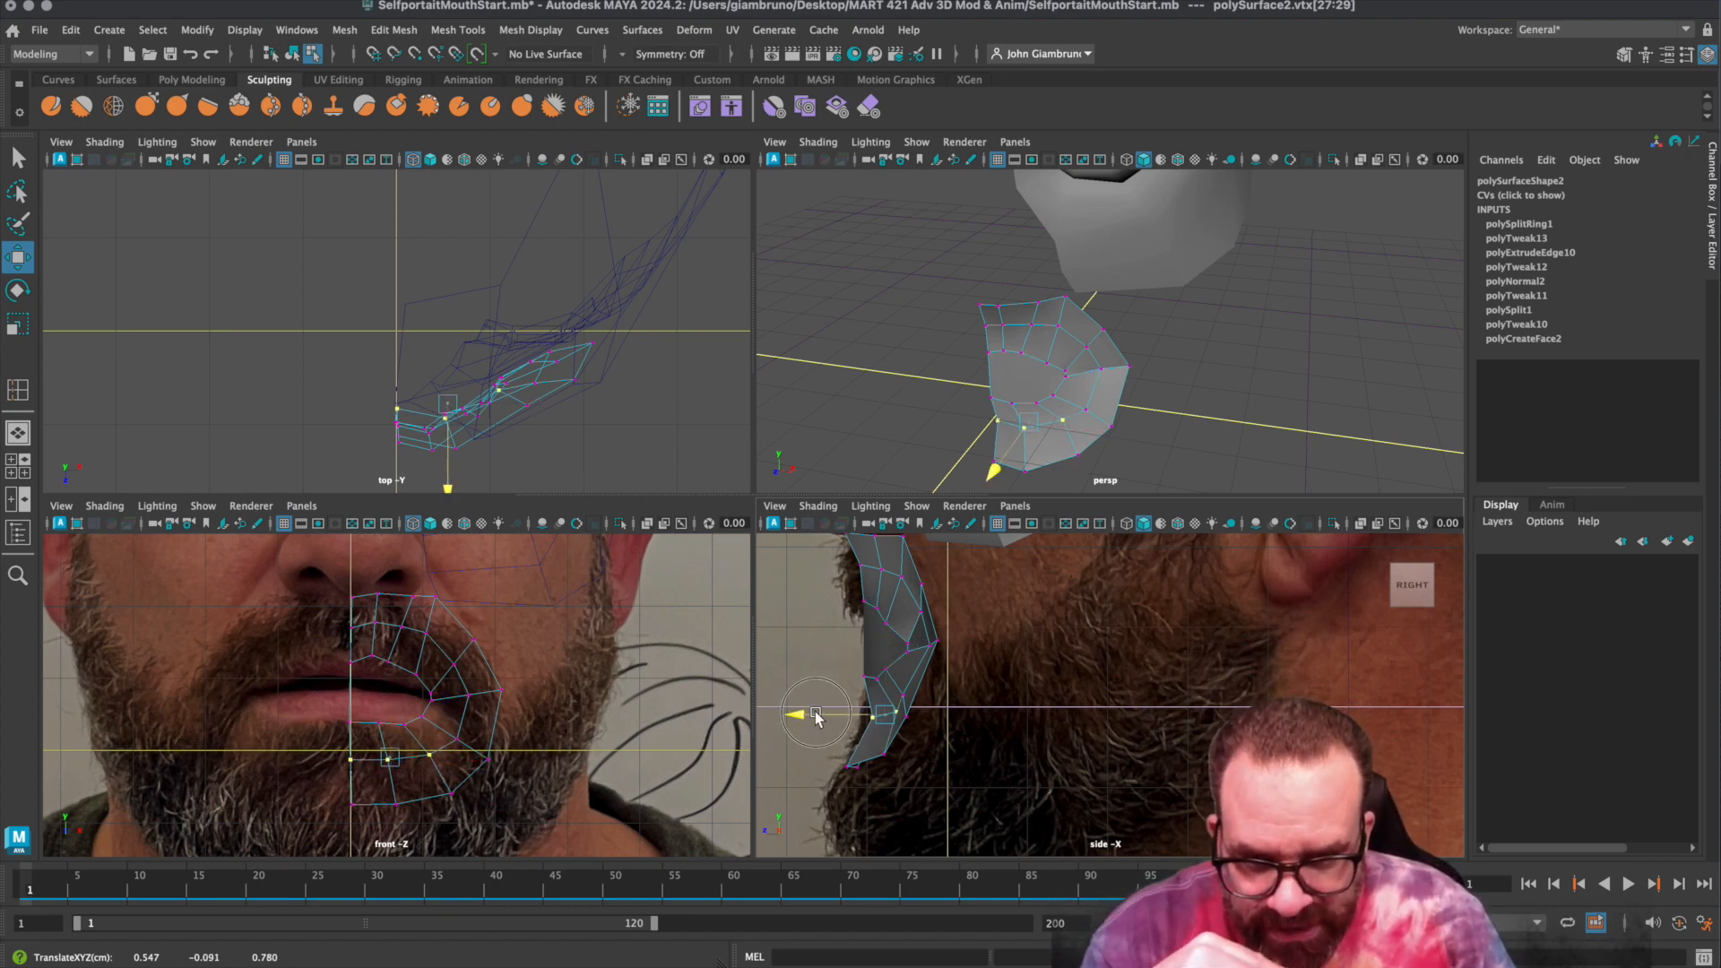
Push the outer loop's vertex below the mouth corner further back in the side view and check the curvature around the mouth corner.
{"action": "left_click", "coordinate": [847, 772]}
{"action": "left_click", "coordinate": [908, 722]}
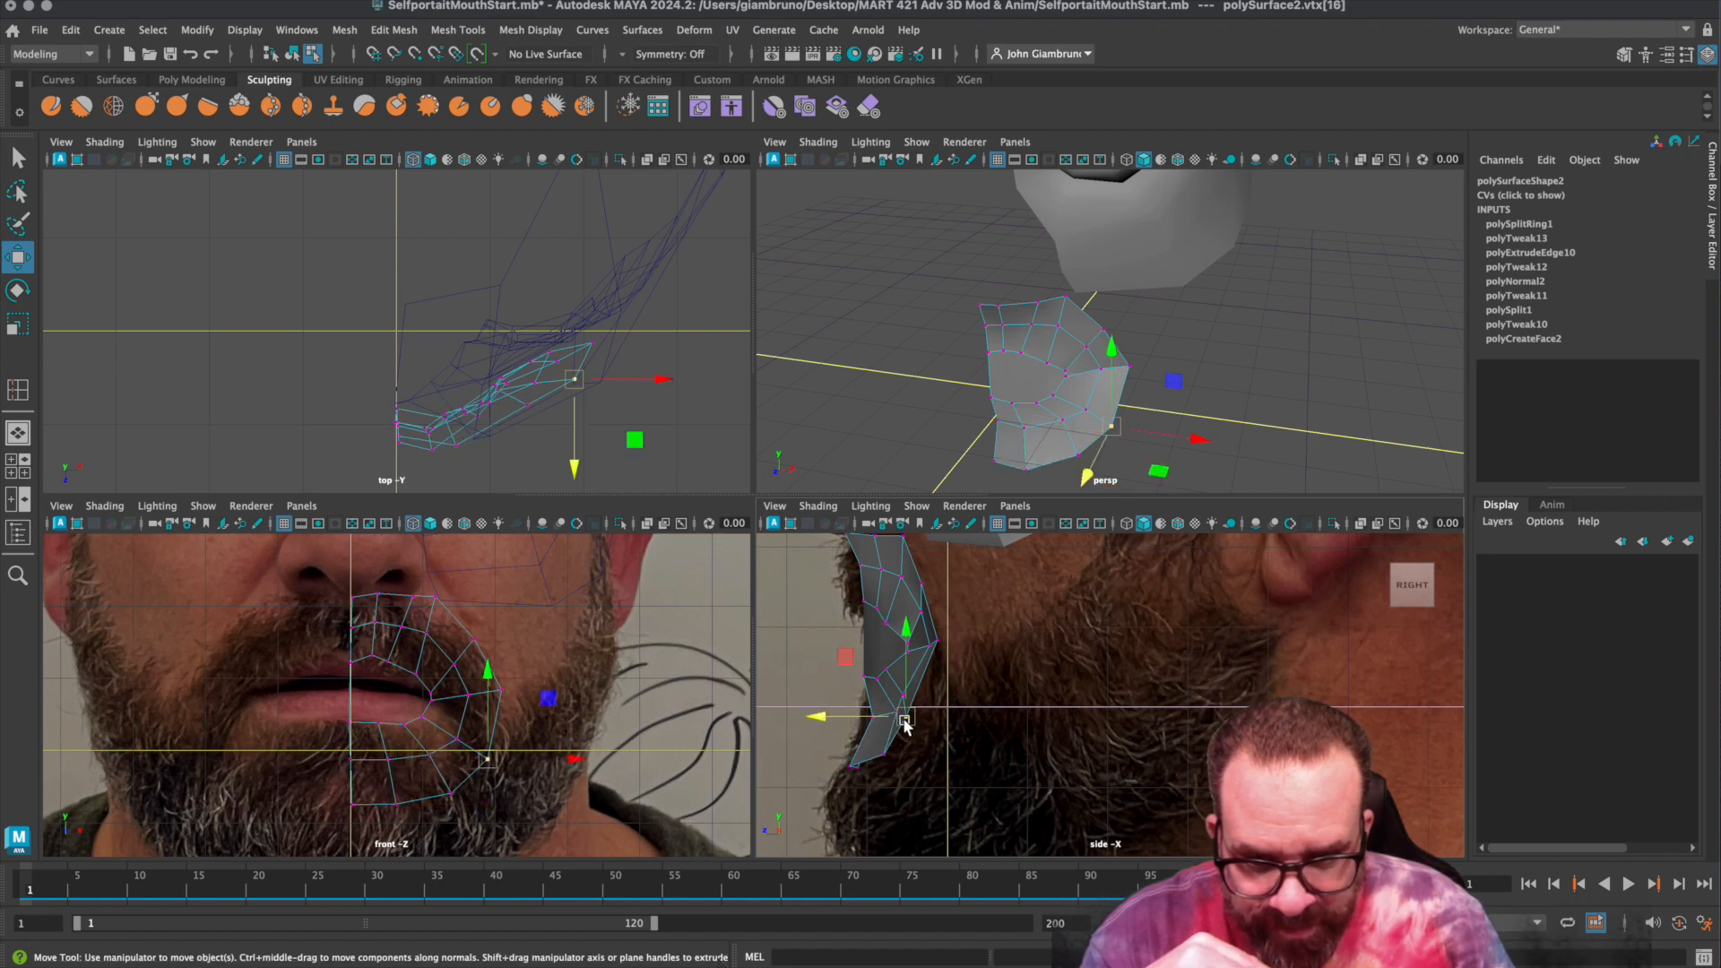
{"action": "left_click_drag", "start_coordinate": [833, 721], "coordinate": [854, 722]}
{"action": "scroll", "coordinate": [1264, 340], "scroll_direction": "down", "scroll_amount": 3}
{"action": "left_click_drag", "start_coordinate": [1202, 308], "coordinate": [1121, 302], "text": "alt"}
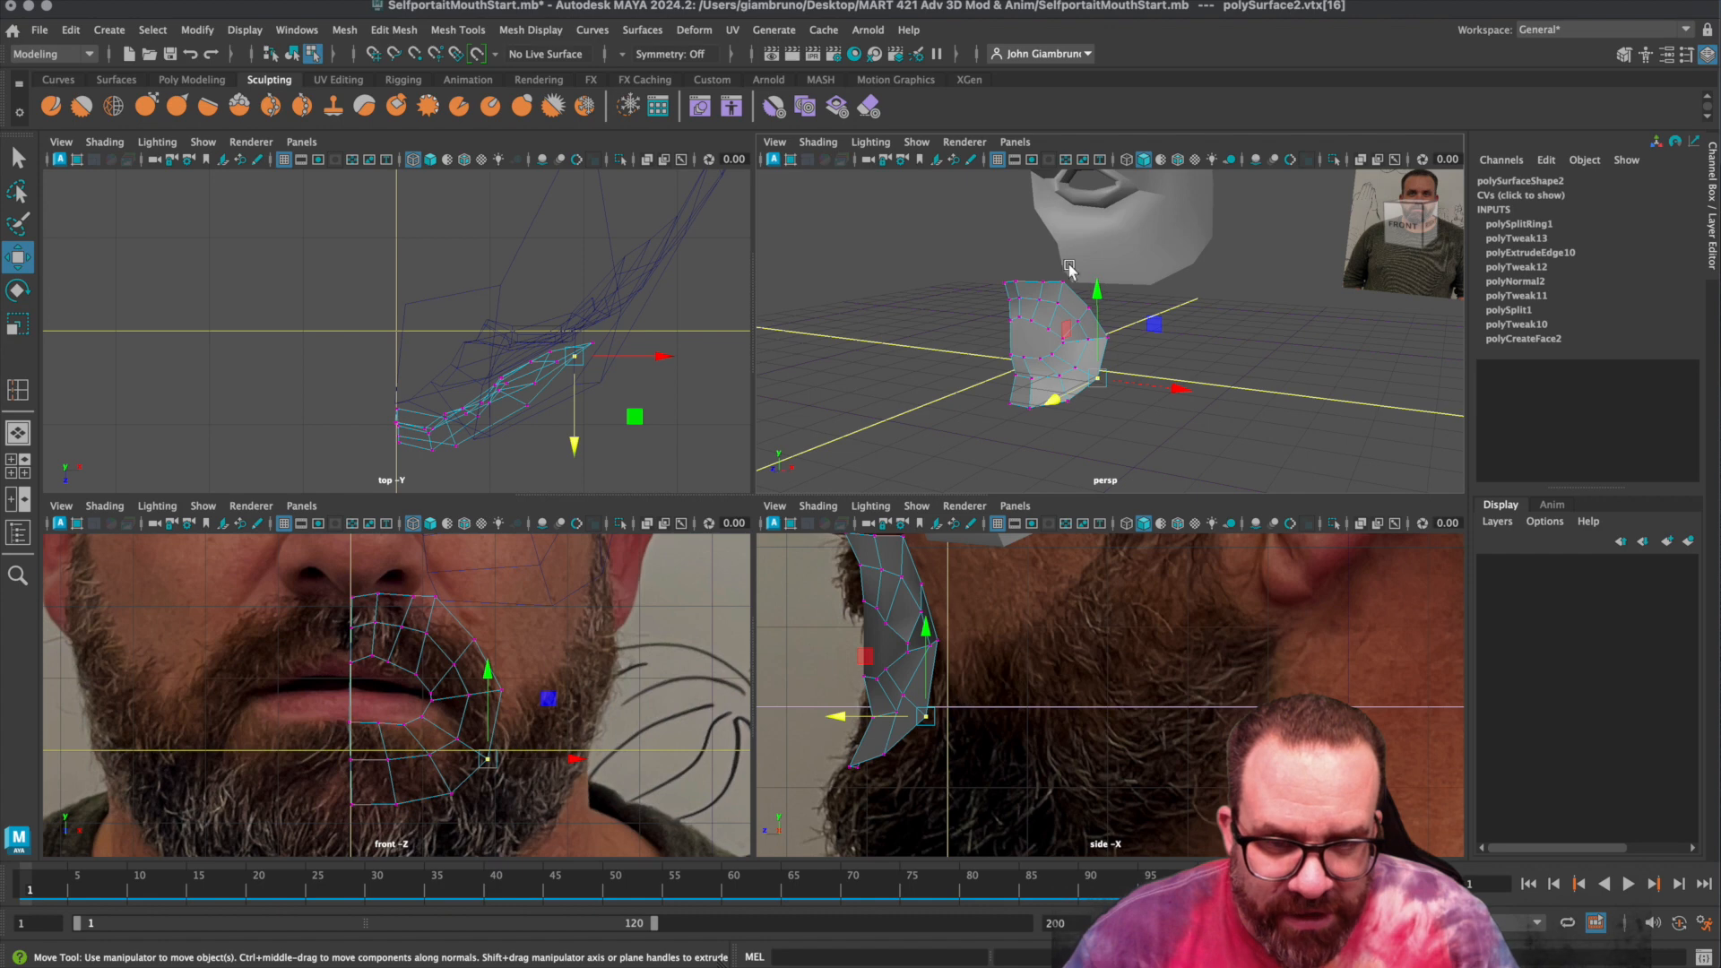
{"action": "left_click_drag", "start_coordinate": [1096, 324], "coordinate": [997, 370], "text": "alt"}
{"action": "left_click", "coordinate": [1064, 345]}
{"action": "left_click_drag", "start_coordinate": [1108, 404], "coordinate": [1144, 388], "text": "alt"}
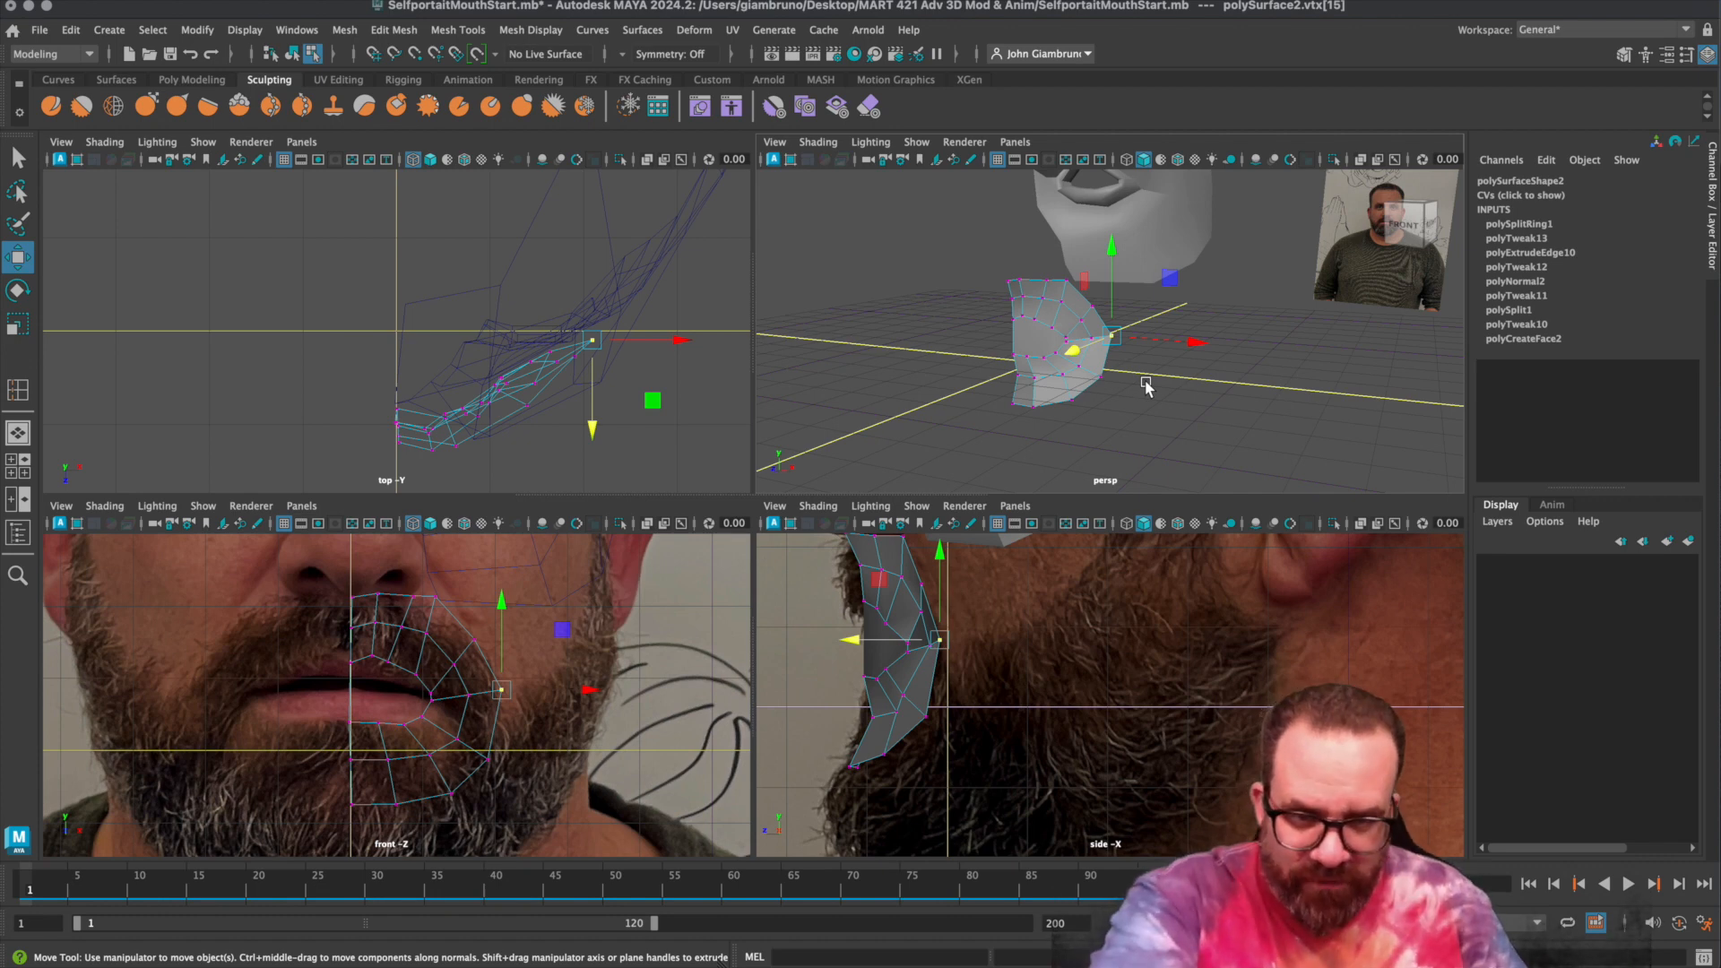
Delete the face filling the mouth opening and activate the Insert Edge Loop tool.
{"action": "mouse_move", "coordinate": [1040, 347]}
{"action": "right_mouse_down"}
{"action": "mouse_move", "coordinate": [1040, 294]}
{"action": "mouse_move", "coordinate": [1047, 389]}
{"action": "mouse_move", "coordinate": [1036, 346]}
{"action": "right_mouse_up"}
{"action": "left_click", "coordinate": [1036, 344]}
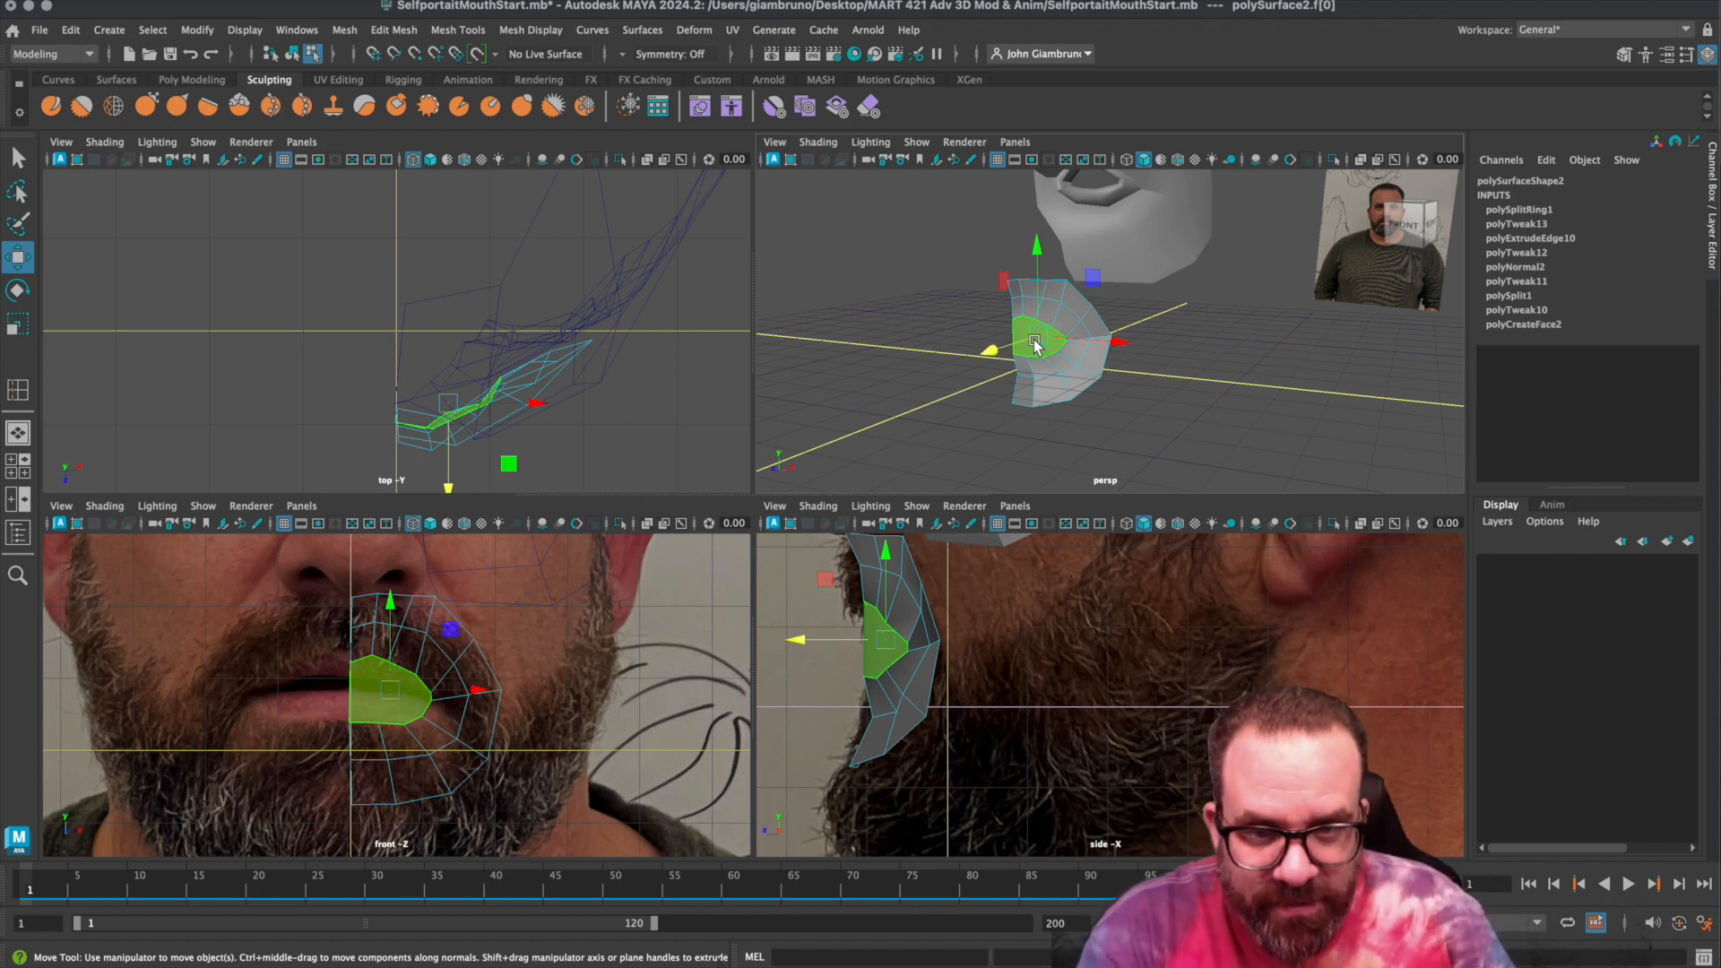
{"action": "key", "text": "Delete"}
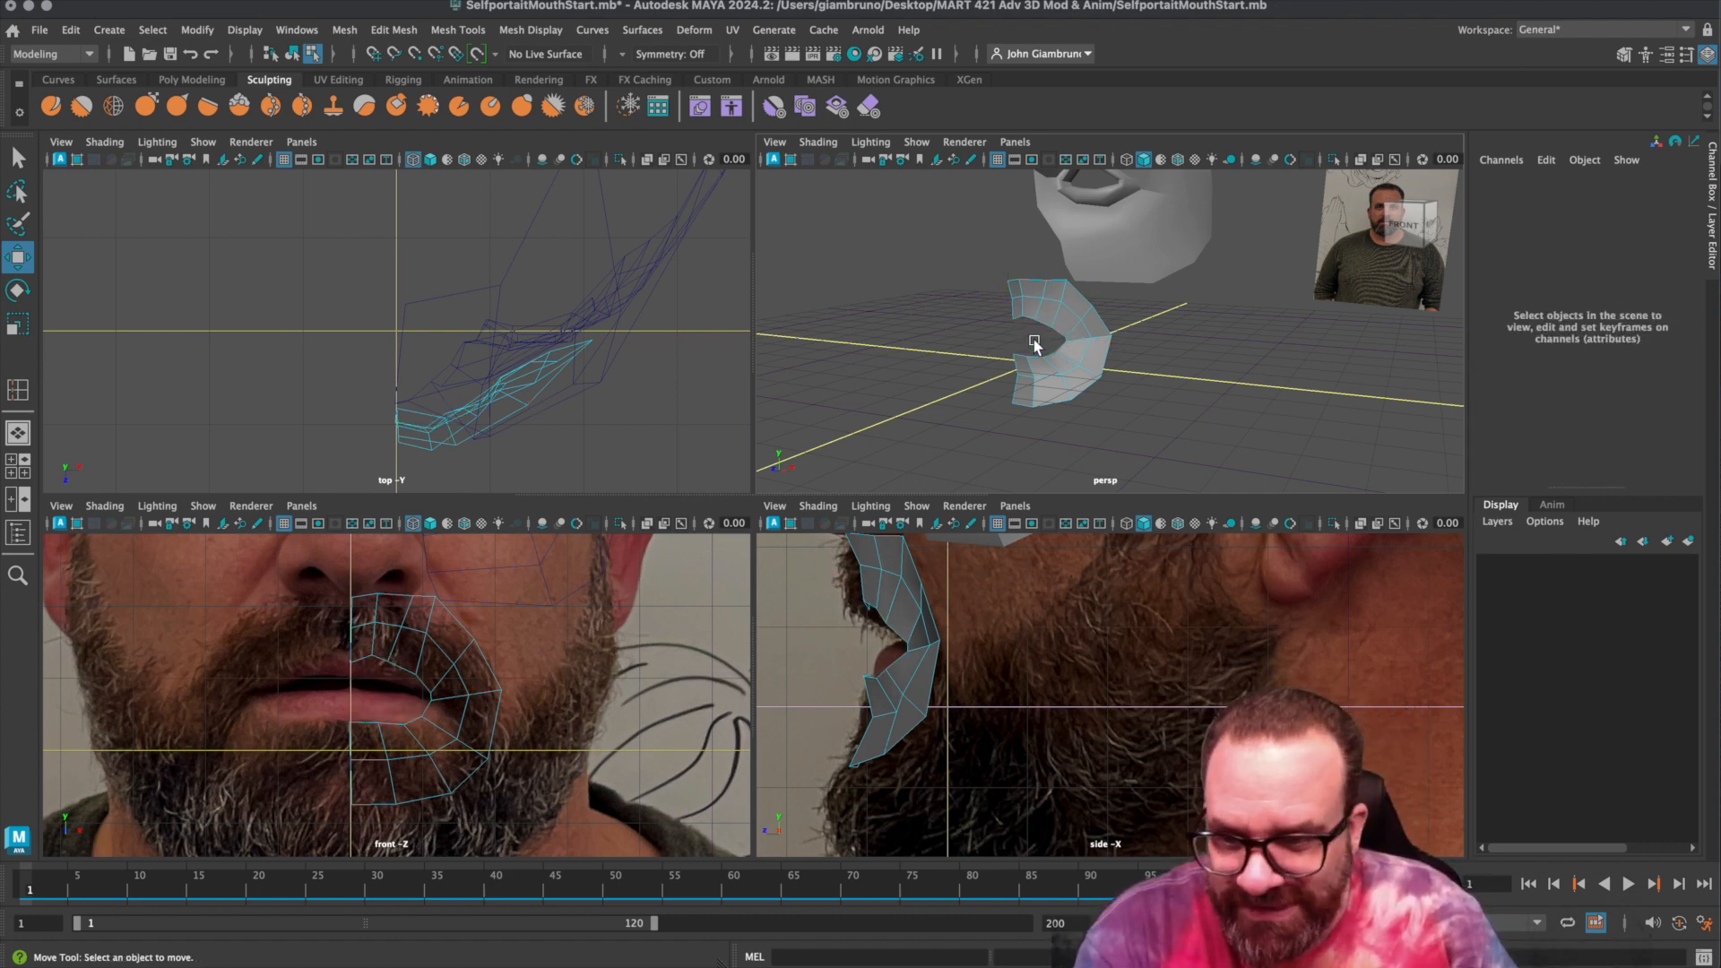
{"action": "key", "text": "g"}
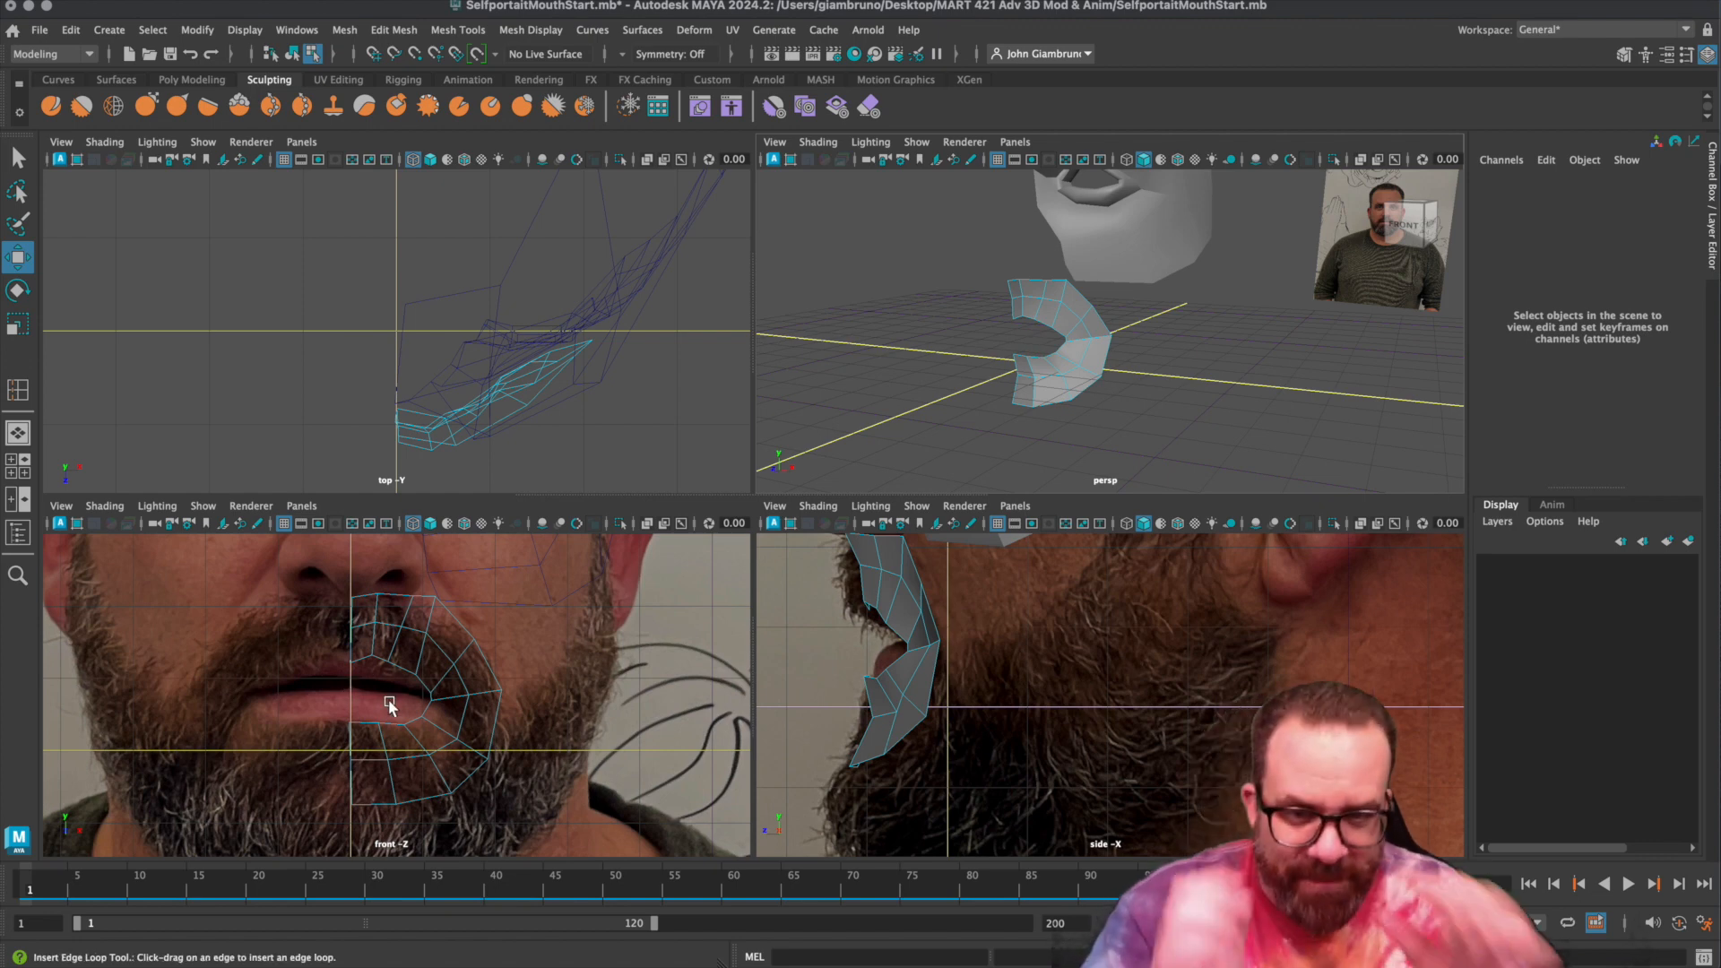
Select the edges bordering the mouth opening and extrude them inward with a local Y translation of about 0.292.
{"action": "key", "text": "w"}
{"action": "scroll", "coordinate": [1157, 323], "scroll_direction": "down", "scroll_amount": 5}
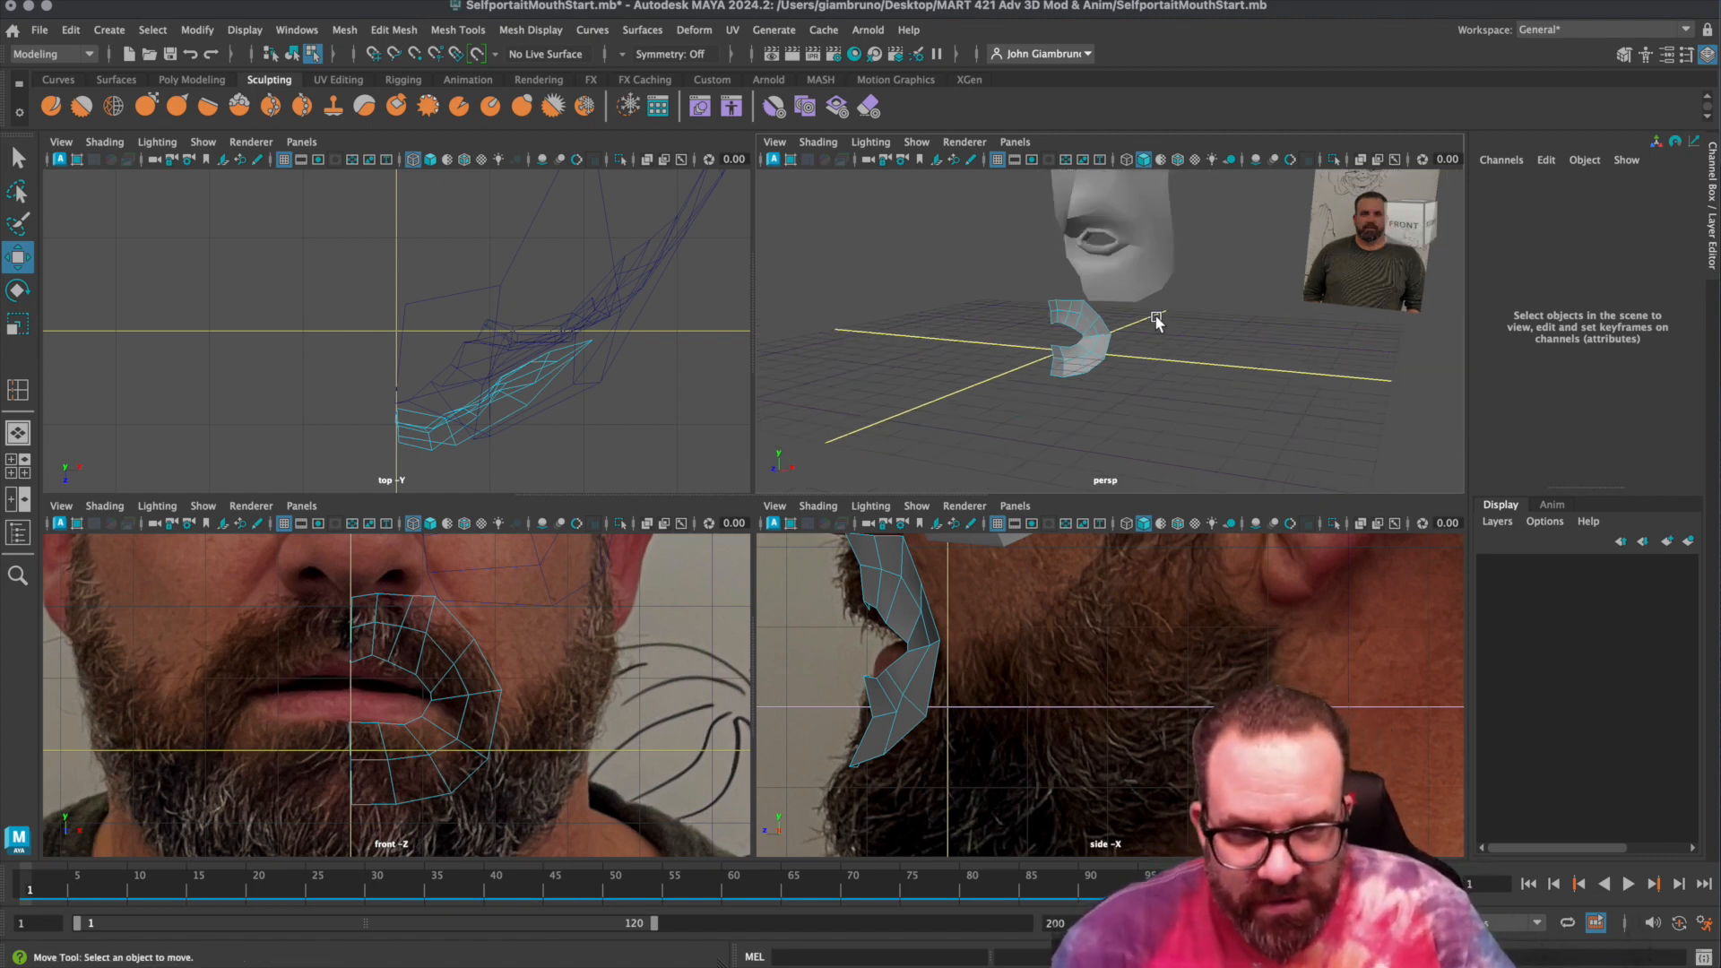
{"action": "scroll", "coordinate": [1084, 330], "scroll_direction": "up", "scroll_amount": 6}
{"action": "right_click_drag", "start_coordinate": [1010, 300], "coordinate": [998, 321]}
{"action": "double_click", "coordinate": [1001, 357]}
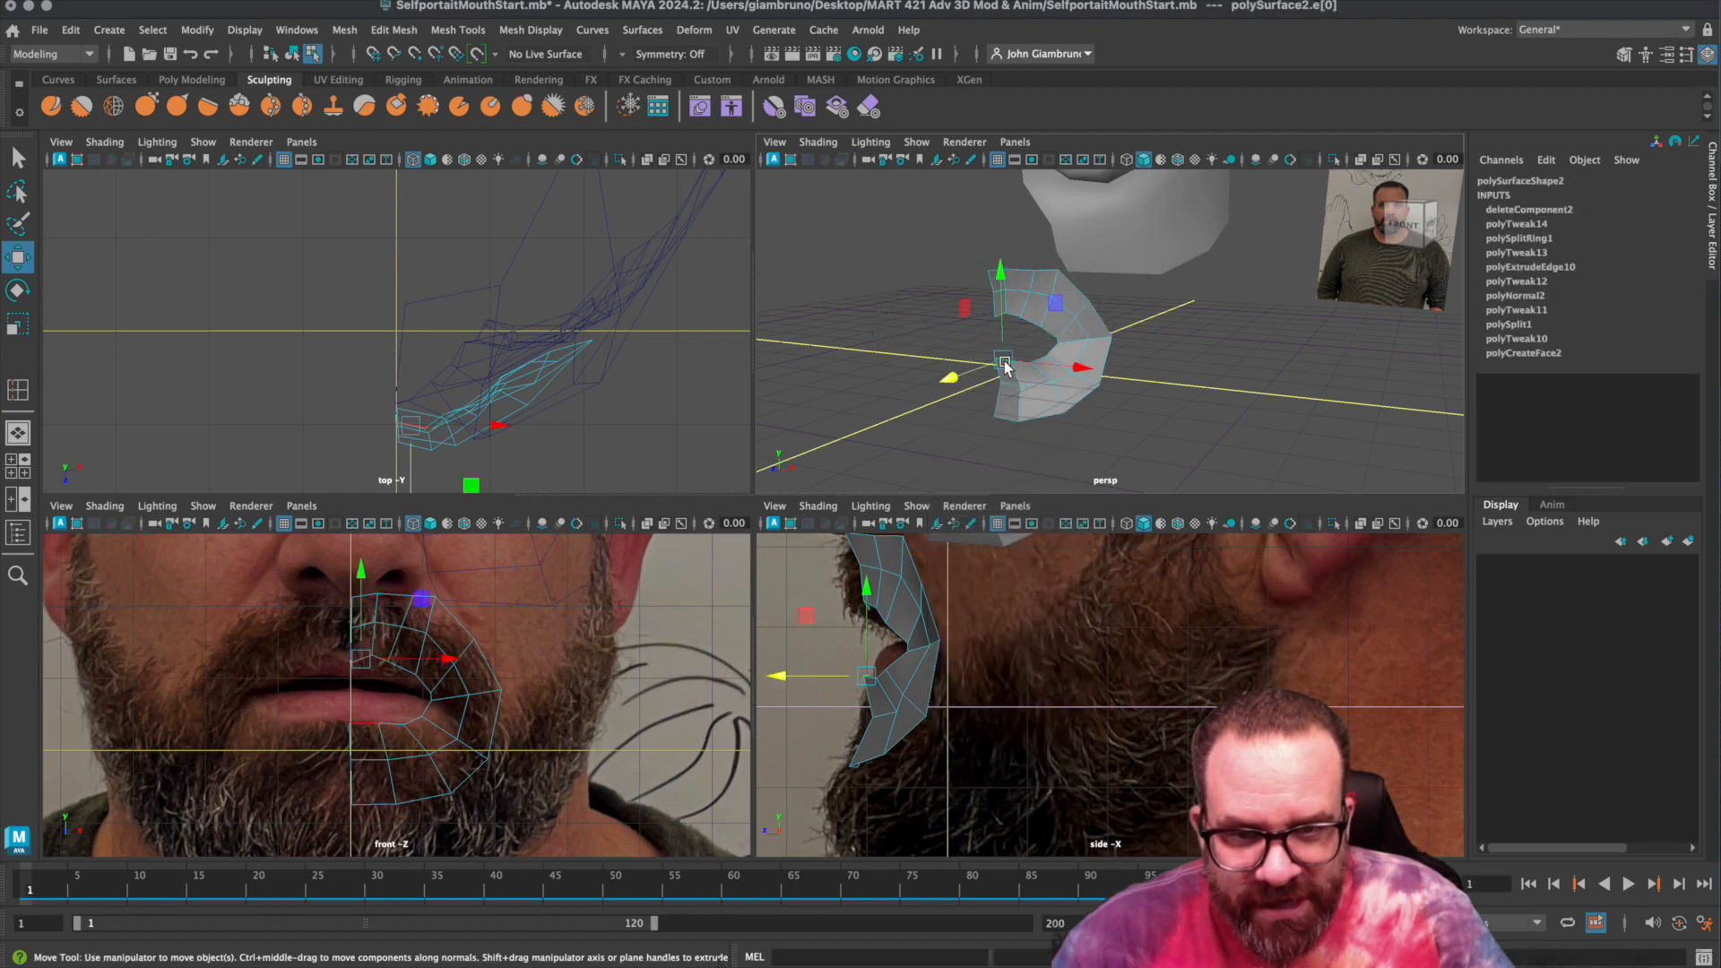
{"action": "left_click", "coordinate": [995, 338]}
{"action": "left_click", "coordinate": [990, 341]}
{"action": "left_click", "coordinate": [1001, 315]}
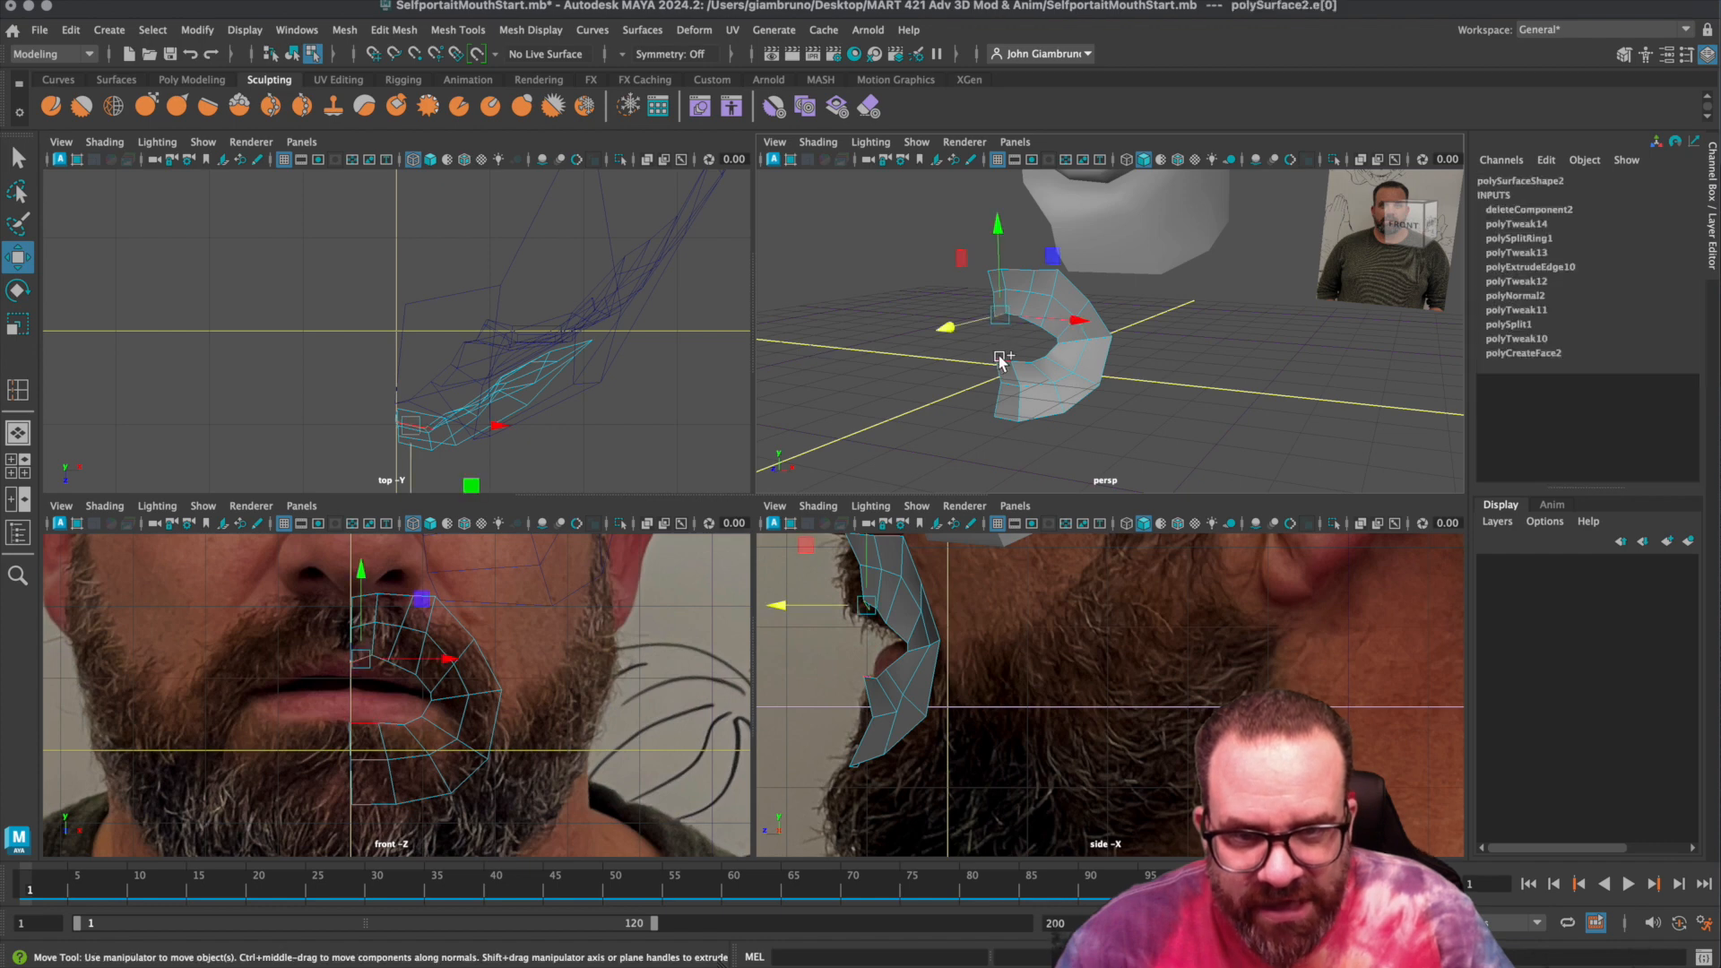
{"action": "double_click", "coordinate": [1002, 358], "text": "shift"}
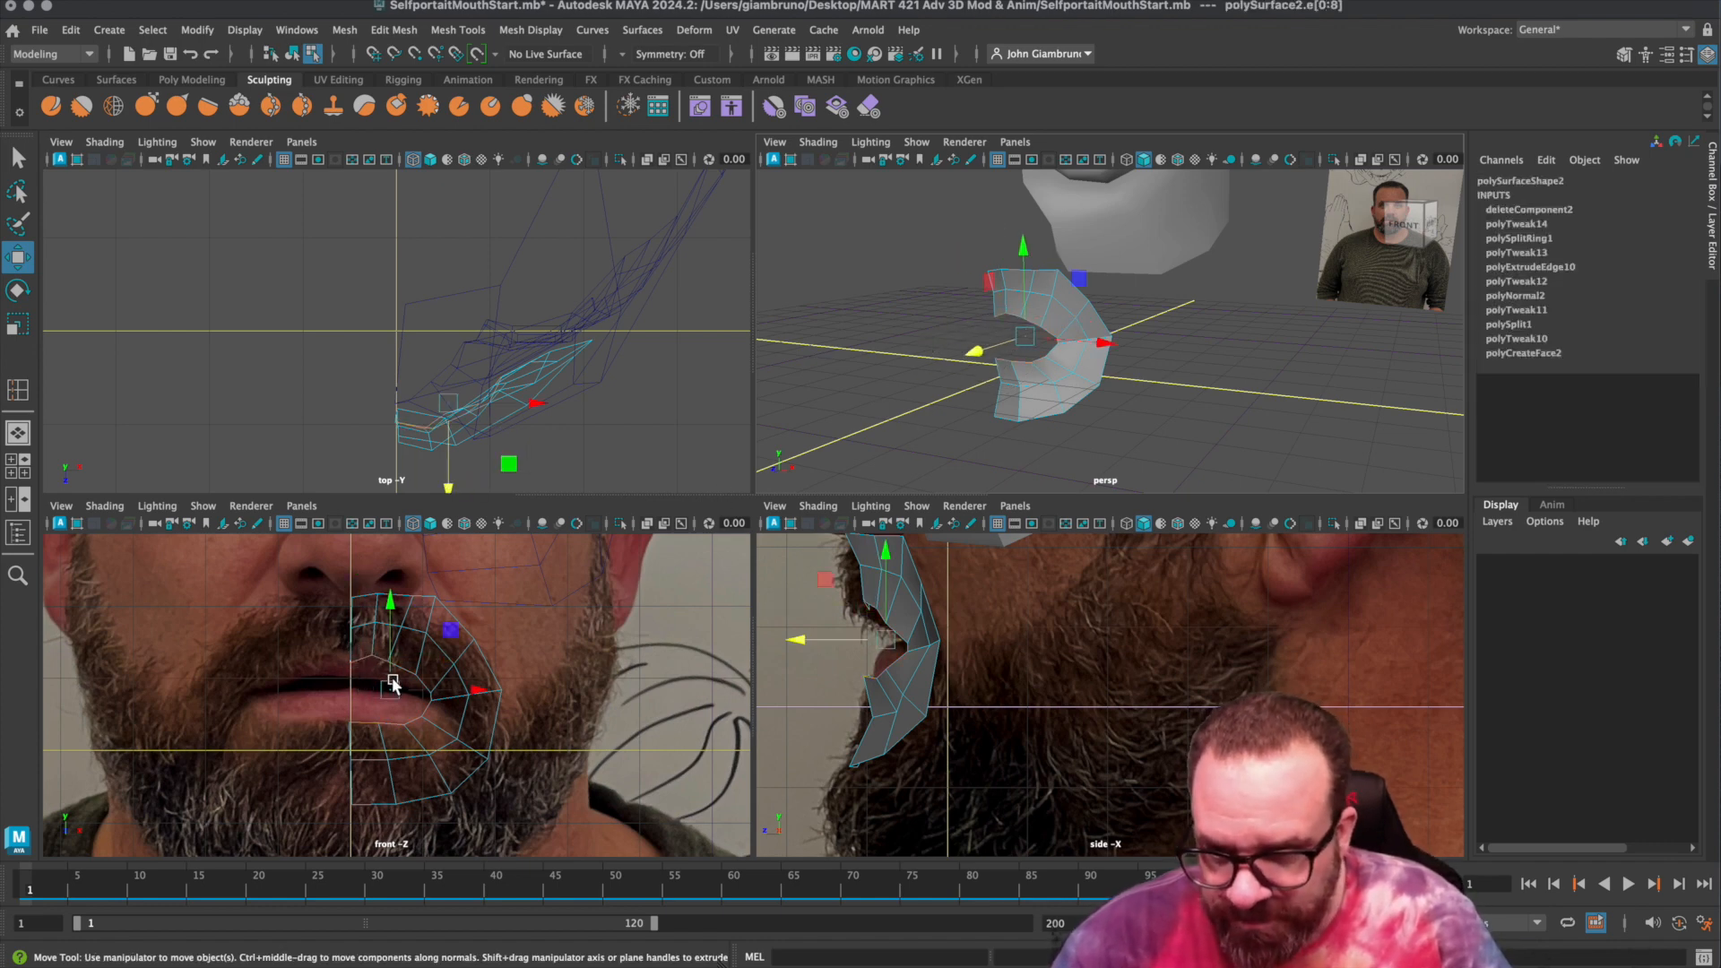
{"action": "key", "text": "ctrl+e"}
{"action": "left_click_drag", "start_coordinate": [383, 719], "coordinate": [388, 738]}
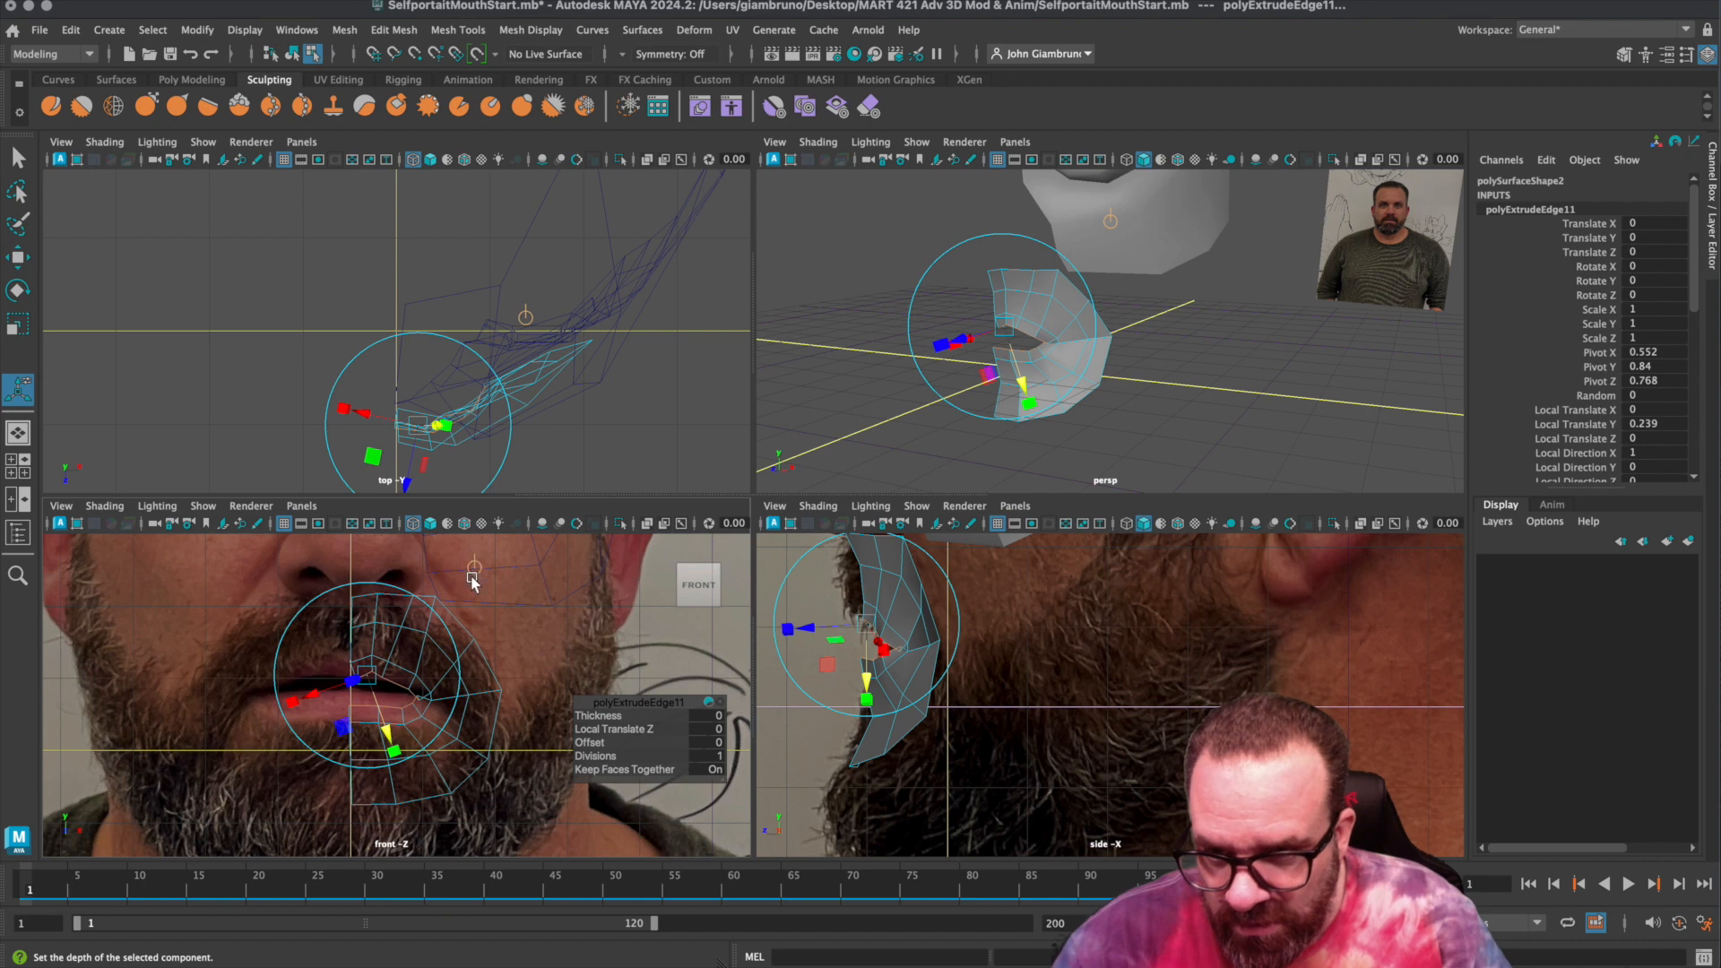
{"action": "left_click_drag", "start_coordinate": [386, 733], "coordinate": [384, 743]}
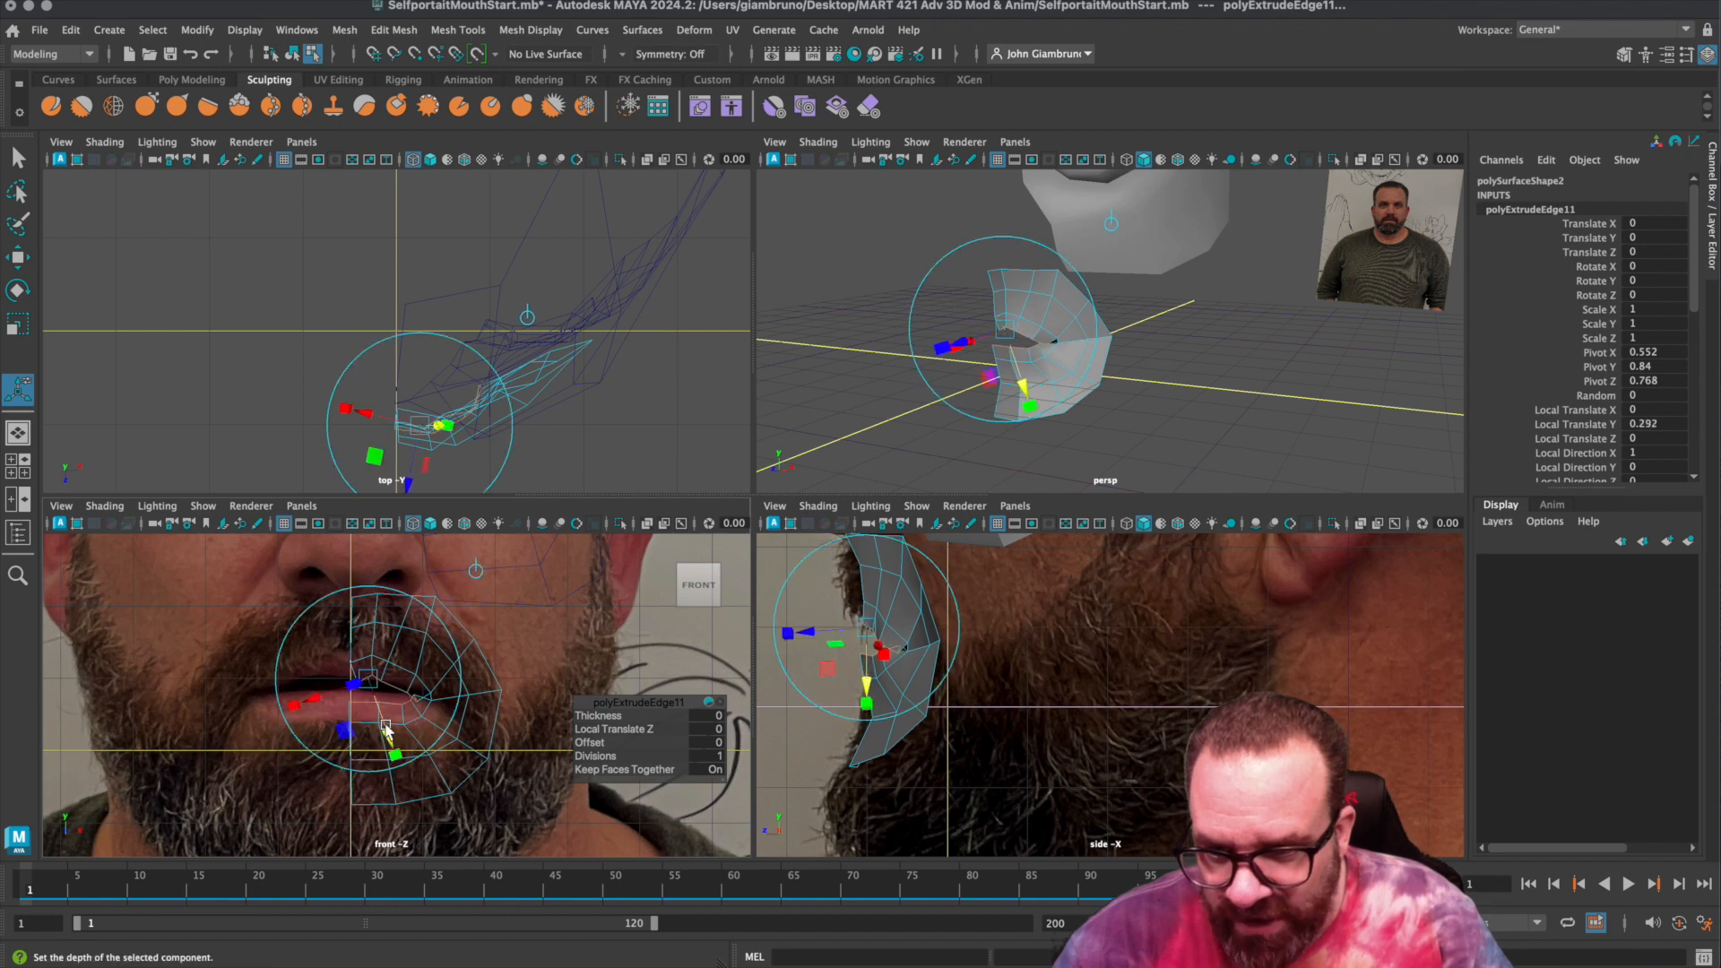
Enlarge the front view and switch the mouth mesh to vertex mode, with the Attribute Editor closed.
{"action": "key", "text": "space"}
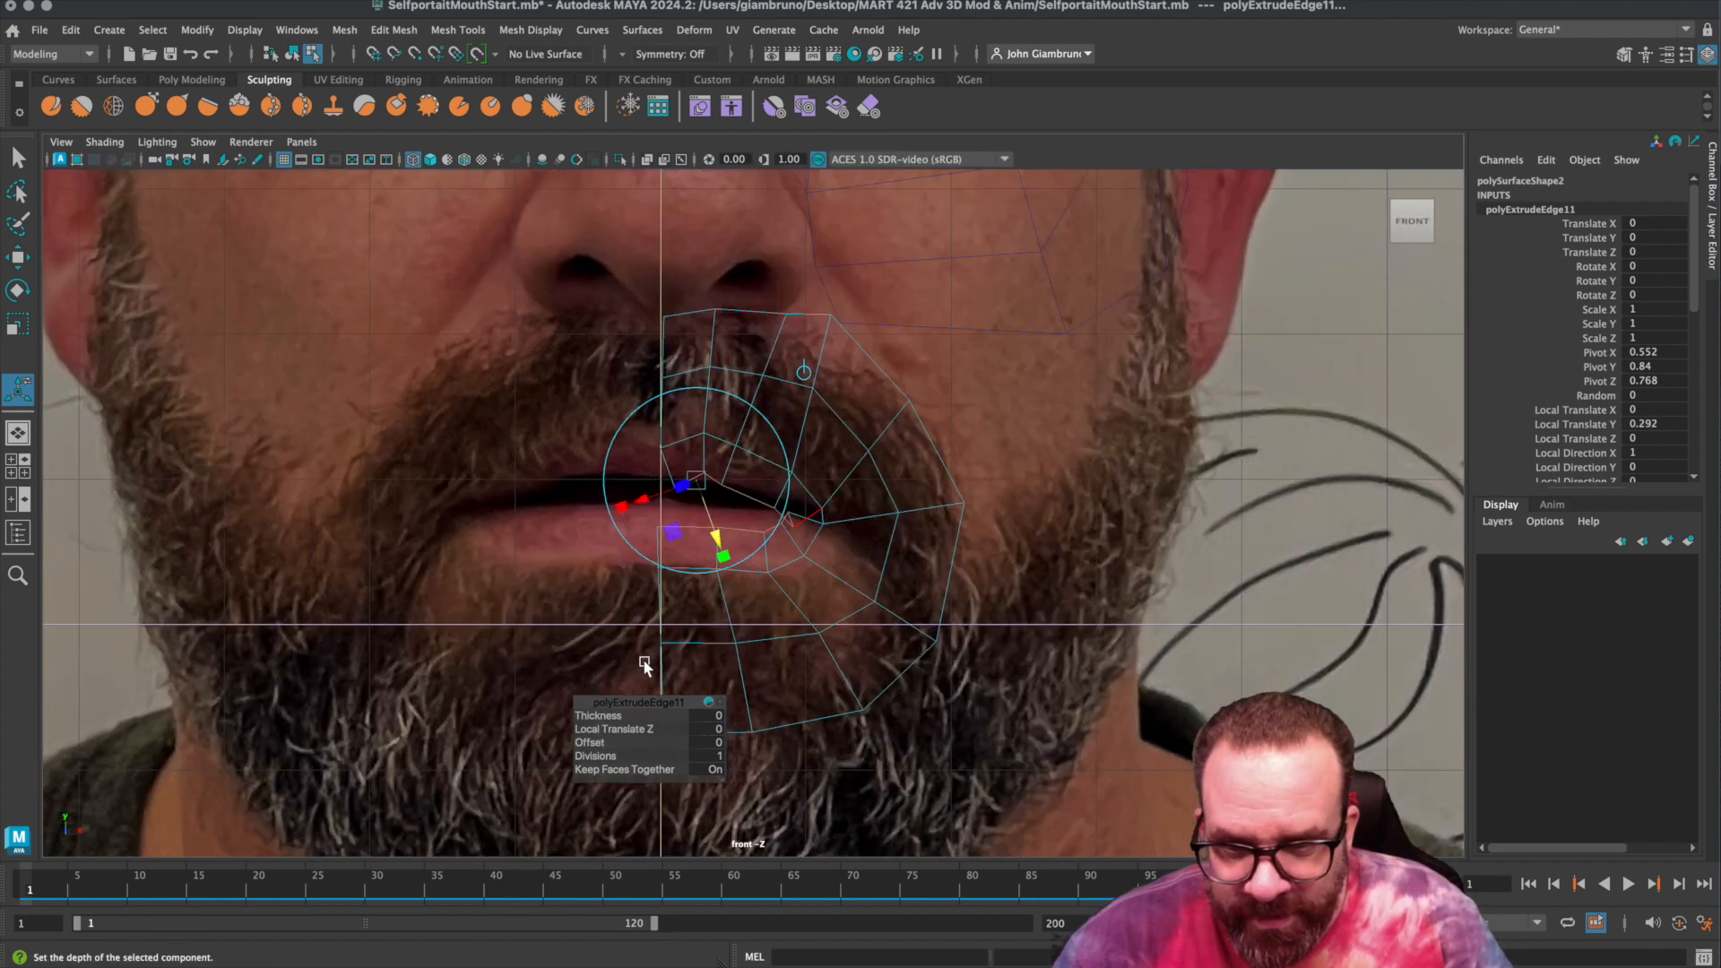
{"action": "right_click", "coordinate": [718, 475]}
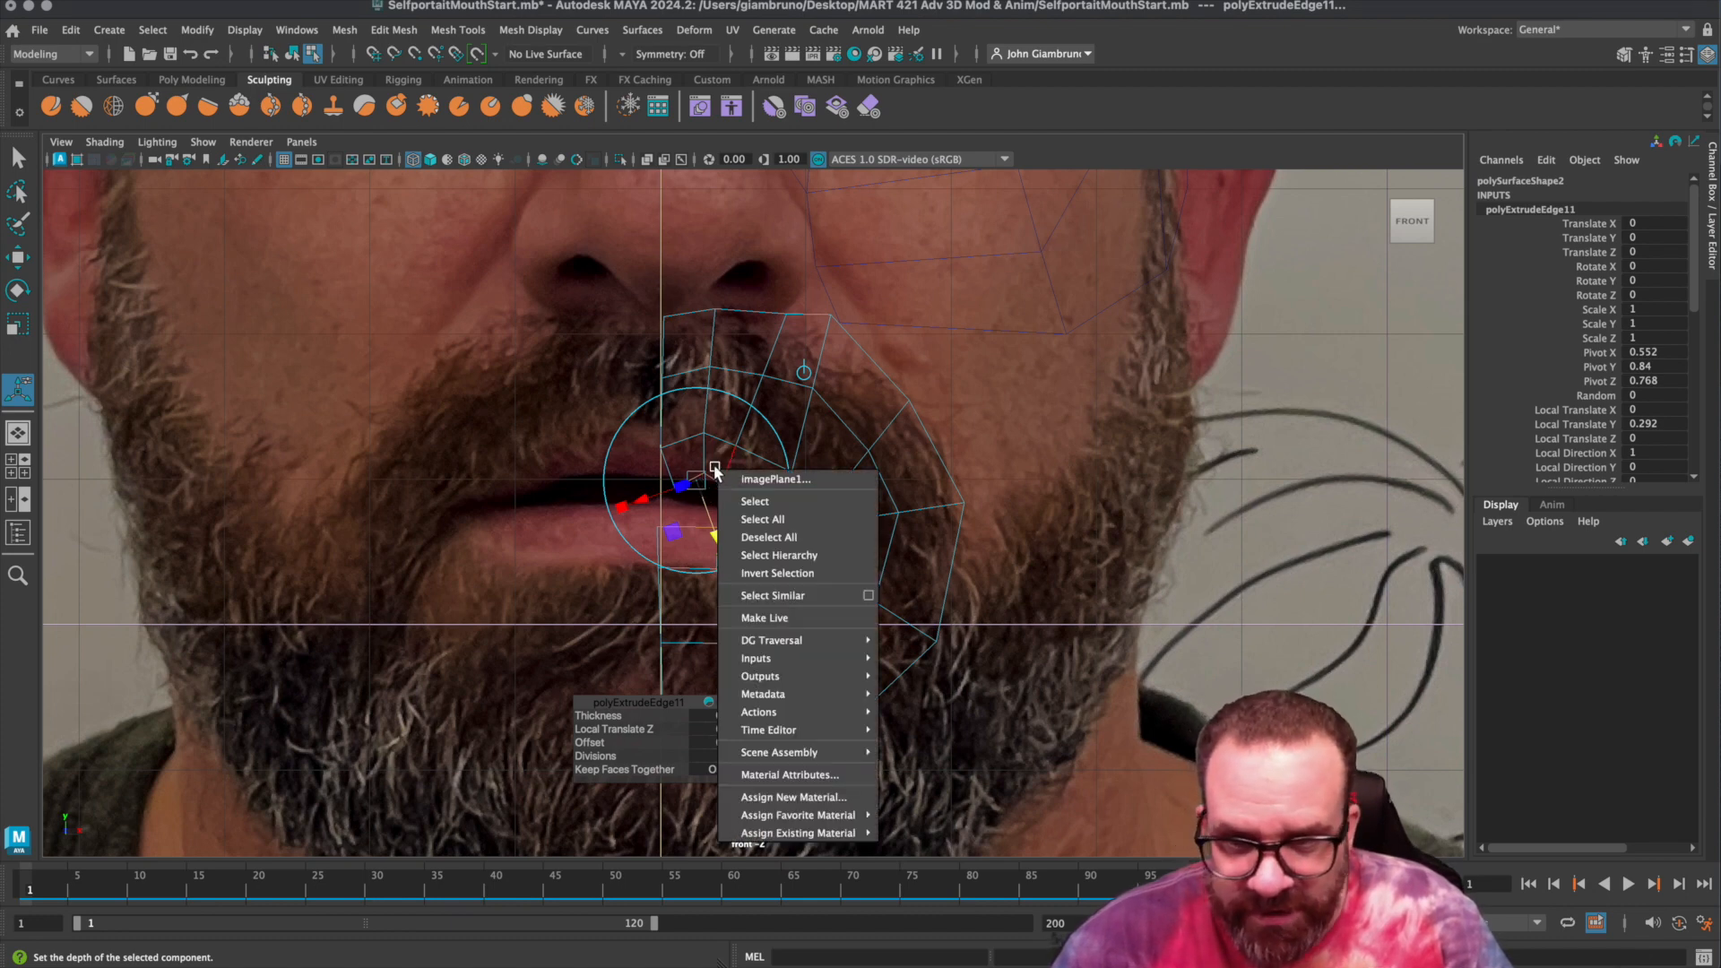
{"action": "left_click", "coordinate": [723, 442]}
{"action": "left_click", "coordinate": [728, 437]}
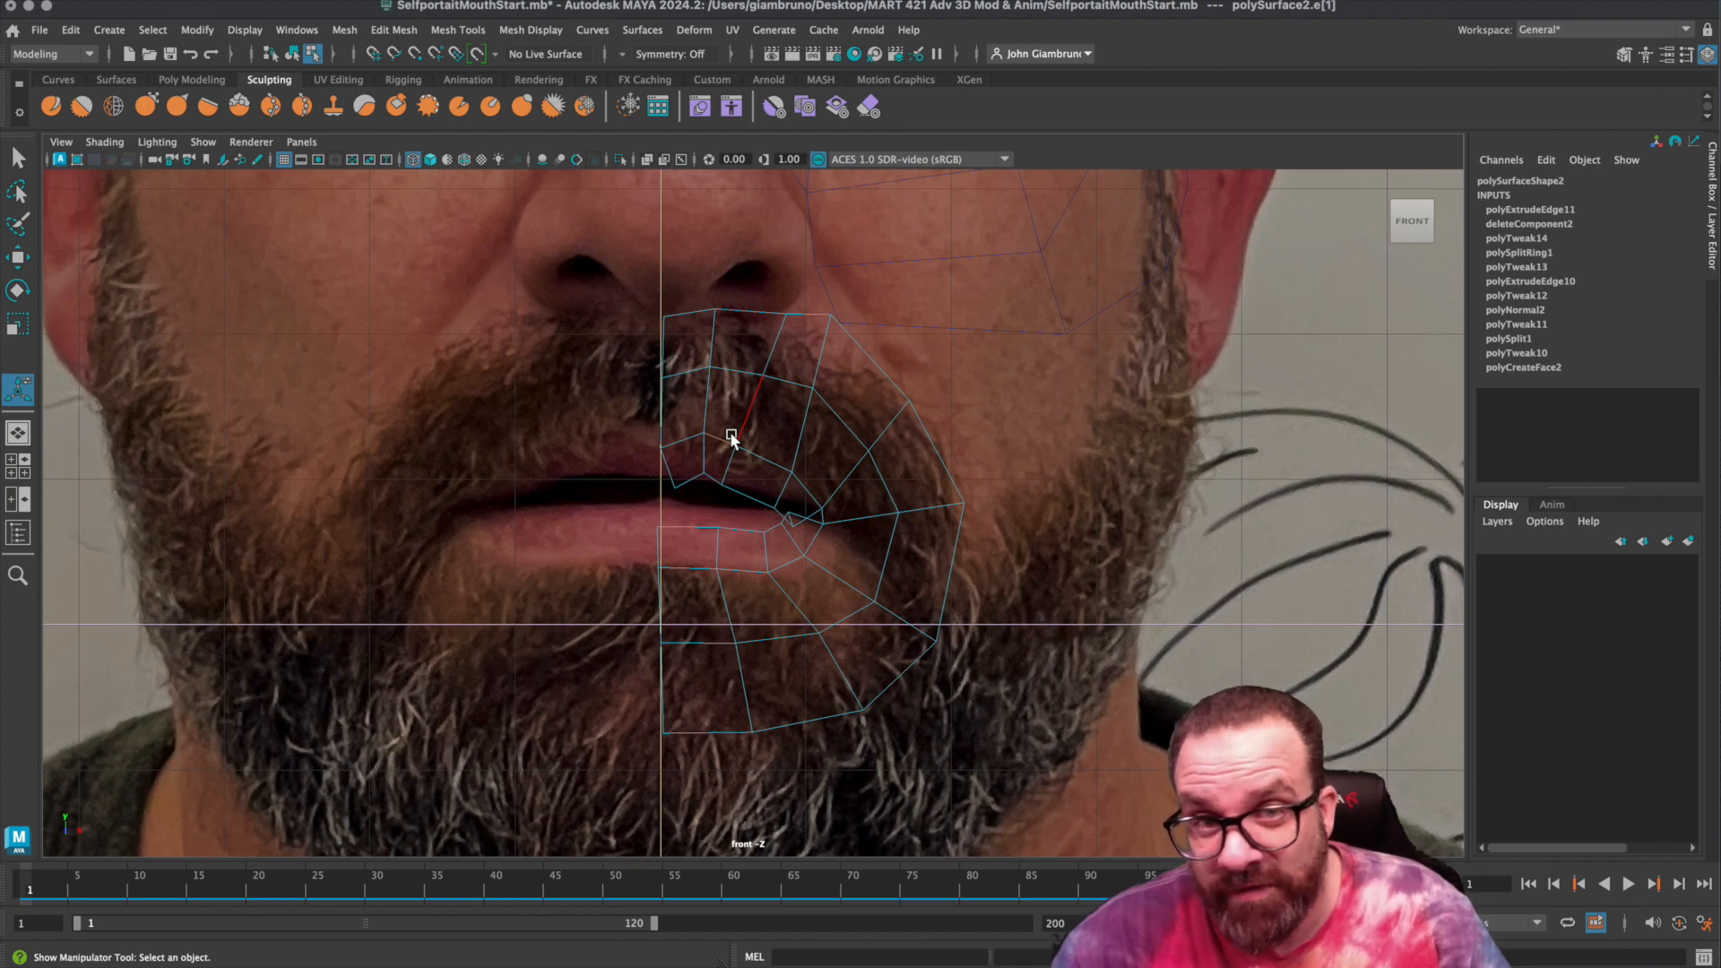
{"action": "right_click", "coordinate": [731, 438]}
{"action": "left_click", "coordinate": [735, 440]}
{"action": "right_click_drag", "start_coordinate": [580, 460], "coordinate": [495, 468]}
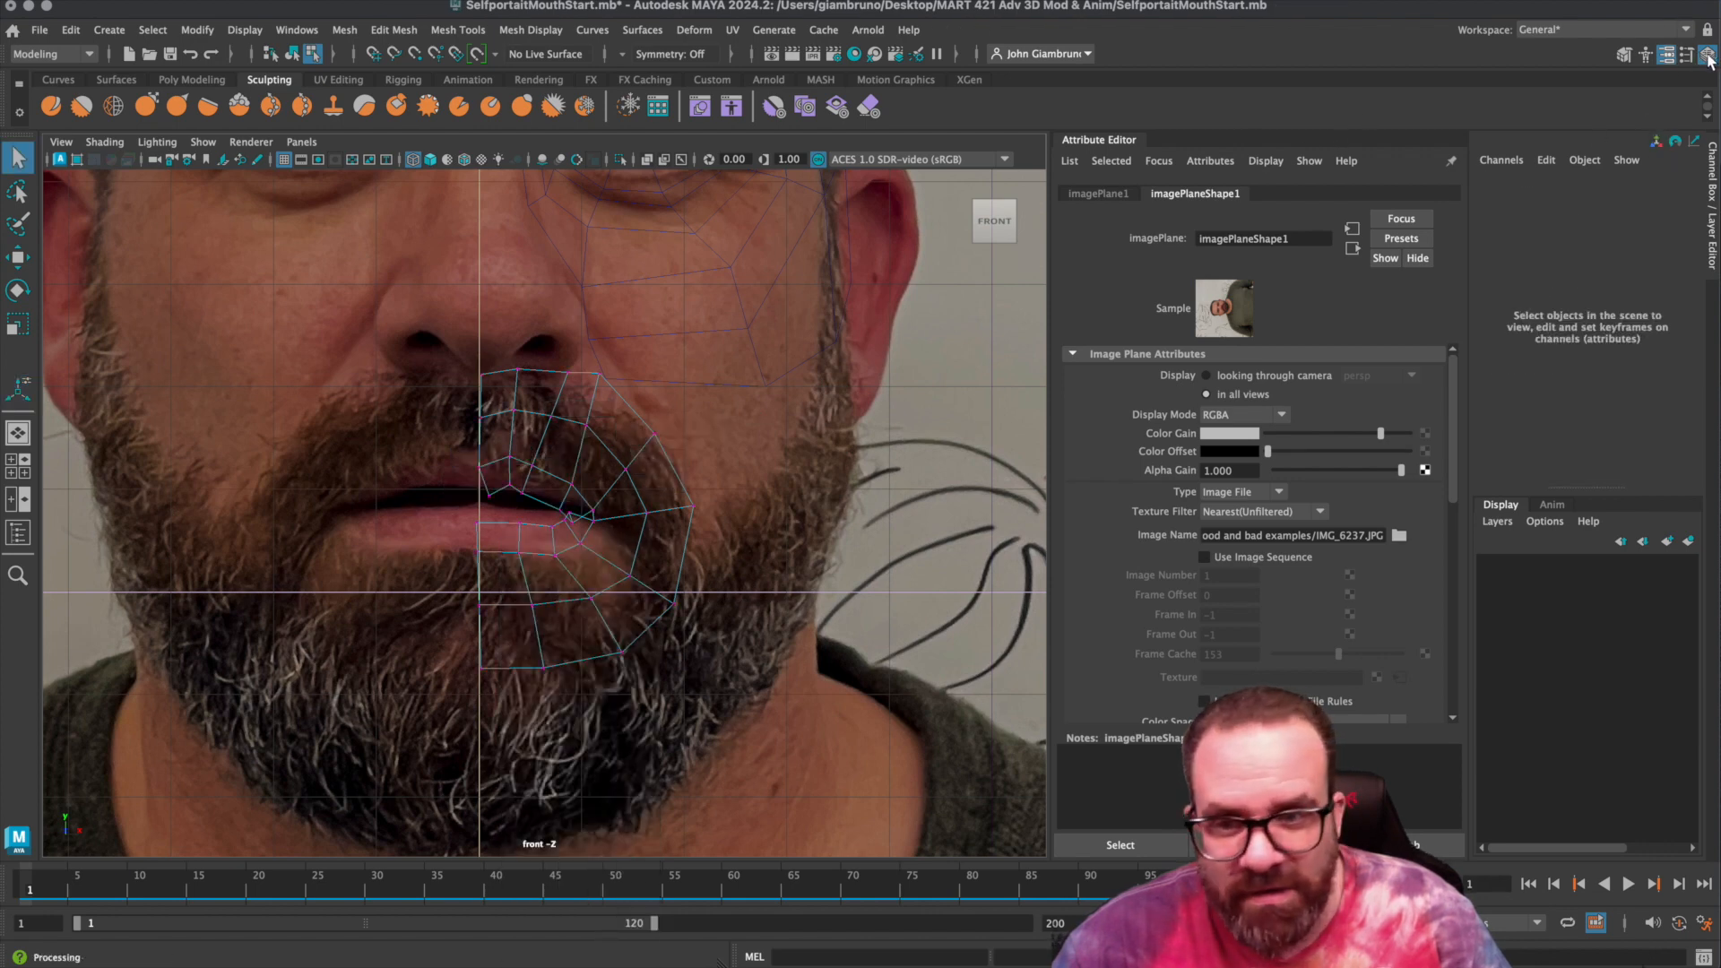
{"action": "left_click", "coordinate": [1666, 54]}
{"action": "left_click", "coordinate": [1708, 54]}
Reposition the extruded upper-lip vertices along the lower edge of the upper lip, starting with one on the centre line.
{"action": "left_click", "coordinate": [794, 489]}
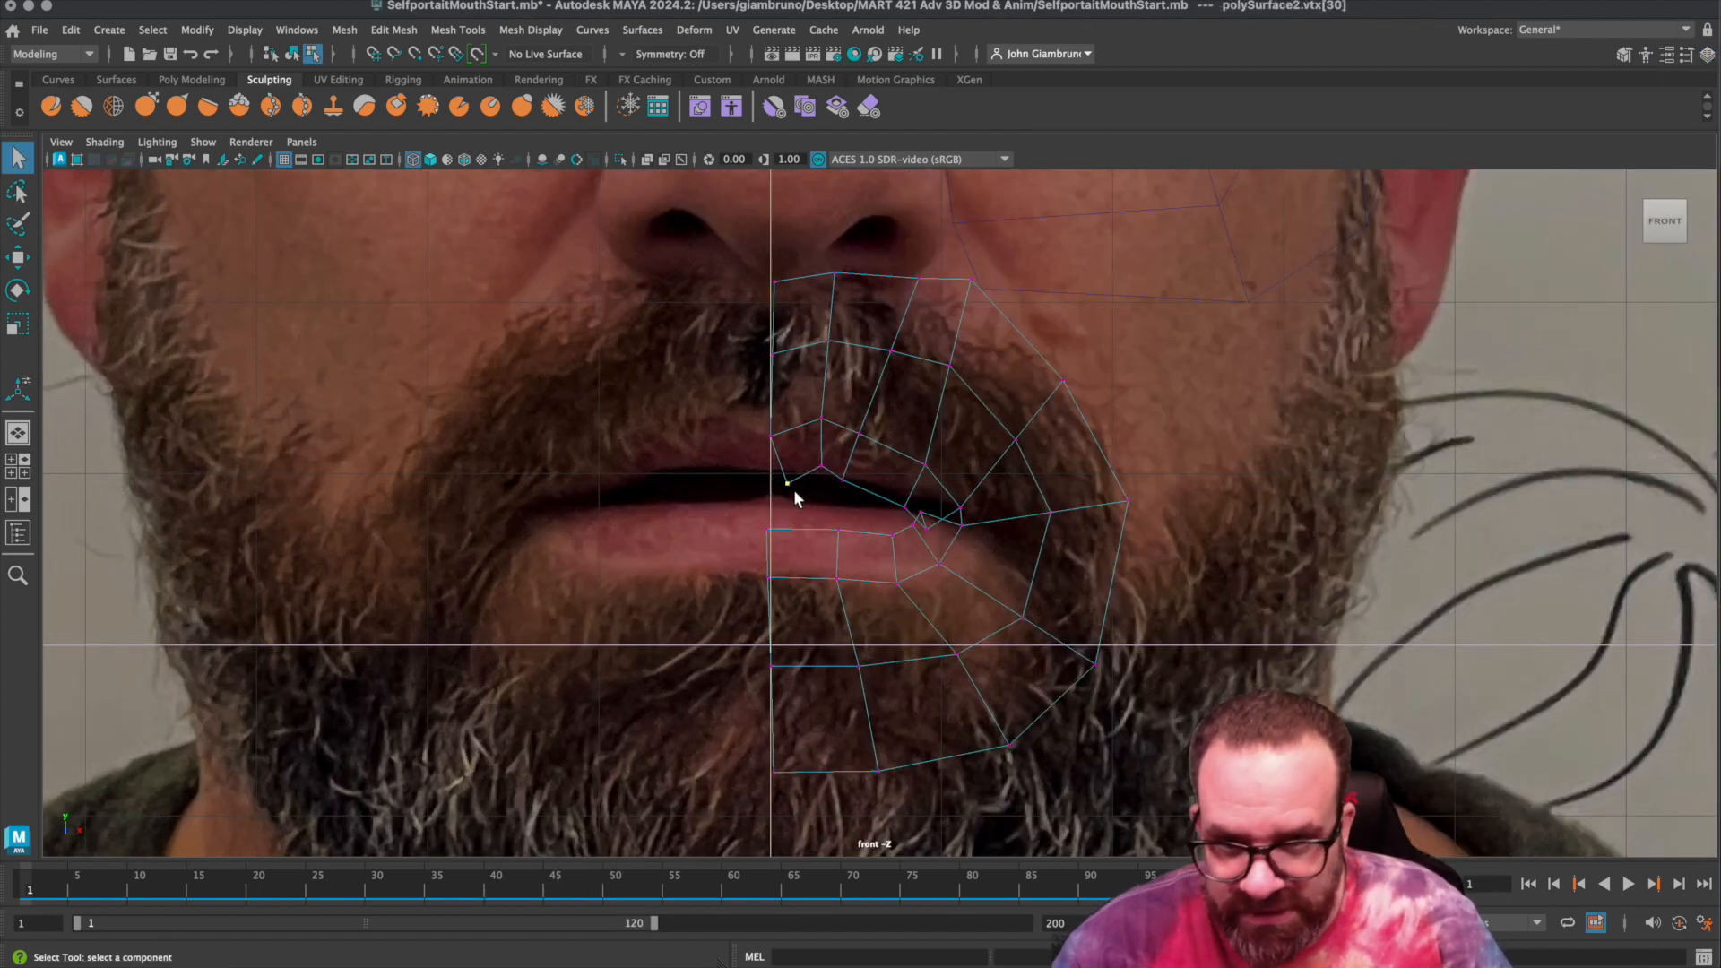
{"action": "key", "text": "w"}
{"action": "left_click_drag", "start_coordinate": [794, 490], "coordinate": [773, 468]}
{"action": "left_click", "coordinate": [820, 470]}
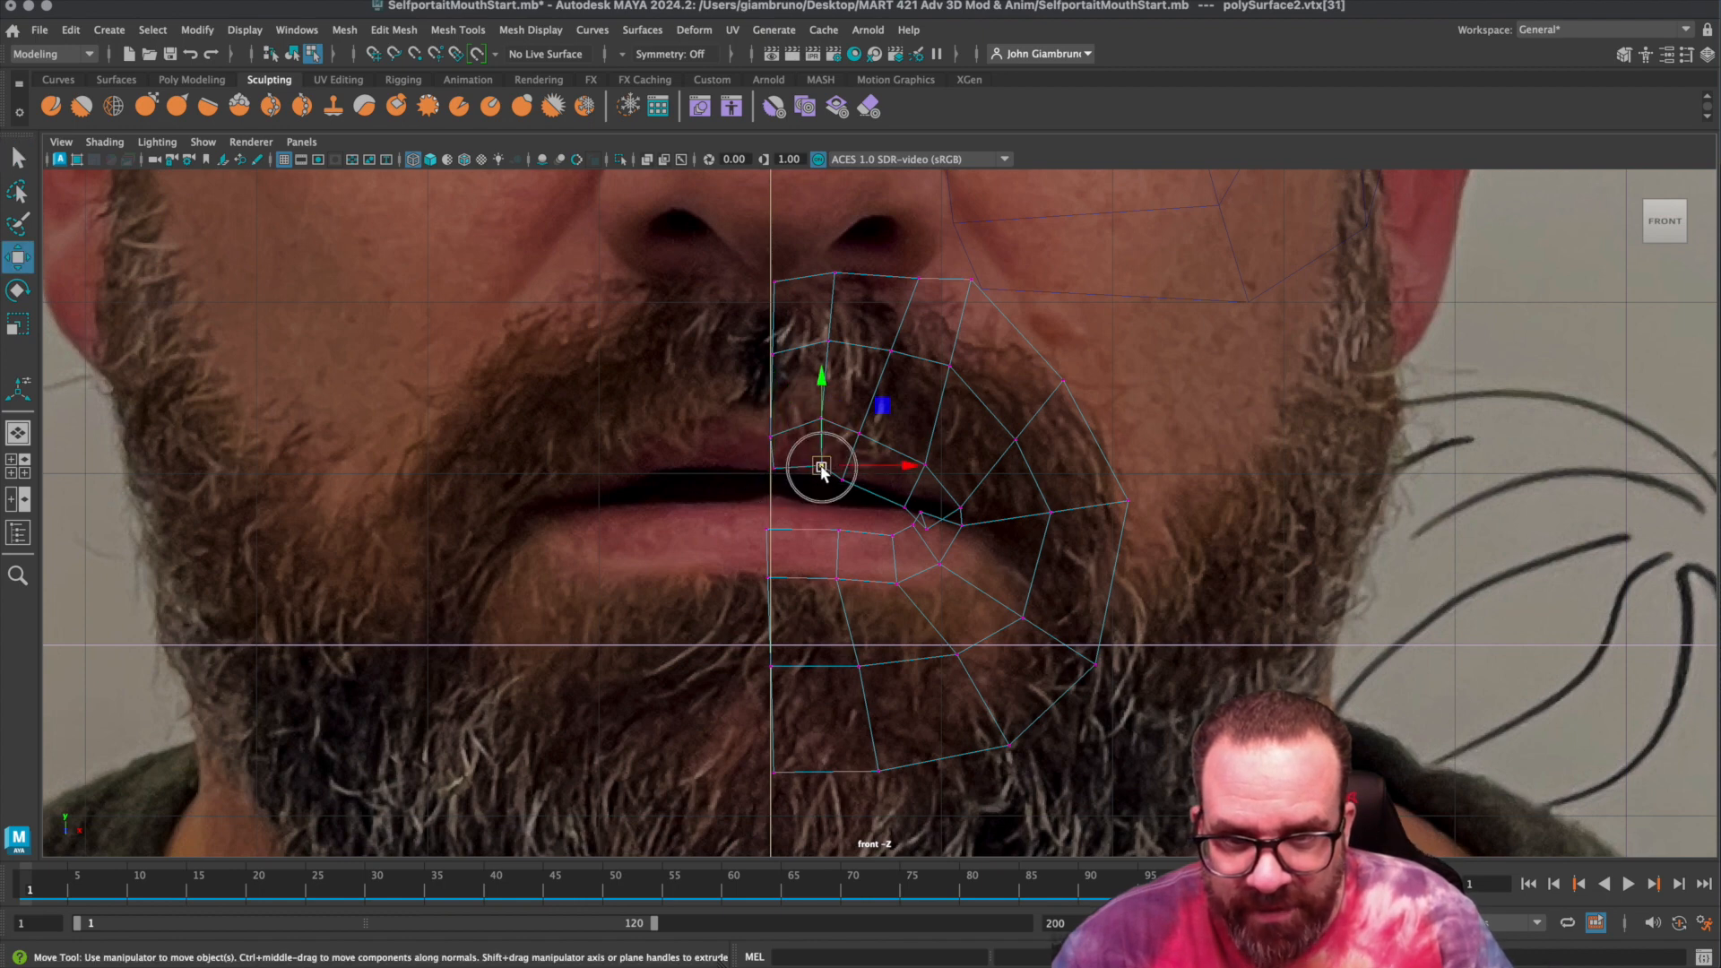
{"action": "left_click", "coordinate": [857, 492]}
{"action": "left_click_drag", "start_coordinate": [845, 482], "coordinate": [906, 482]}
{"action": "left_click", "coordinate": [908, 503]}
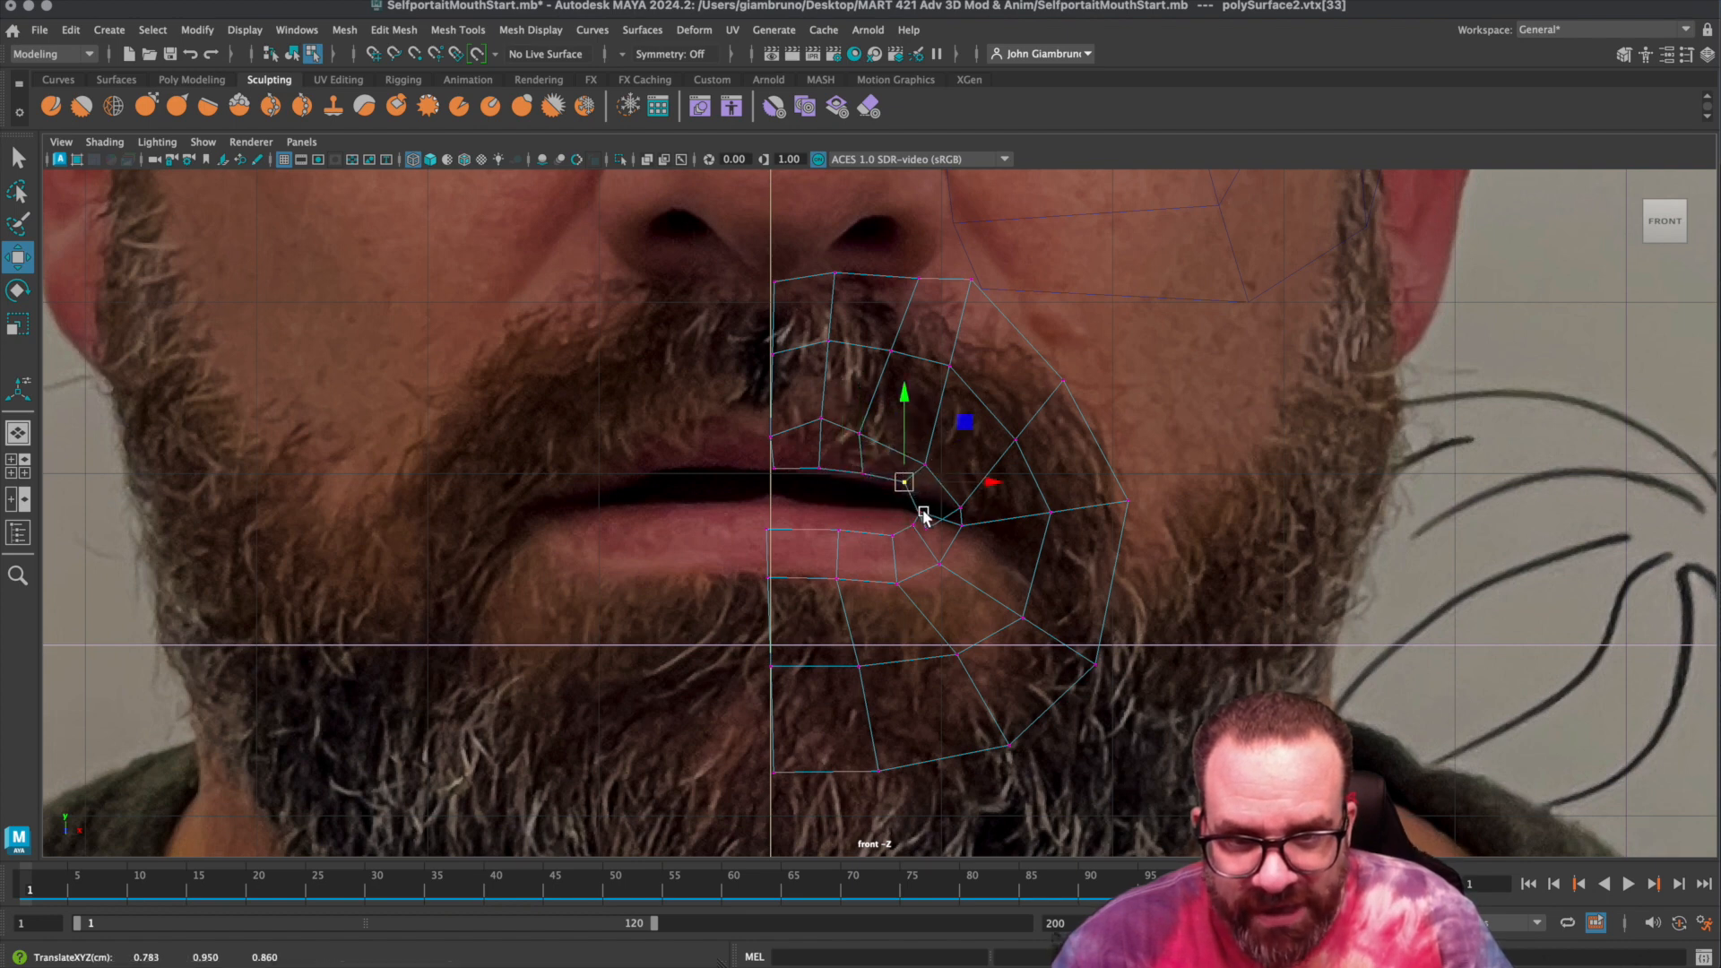
Separate the two overlapping inner vertices at the mouth corner, placing one above the other just inside the corner.
{"action": "left_click", "coordinate": [924, 518]}
{"action": "left_click_drag", "start_coordinate": [924, 518], "coordinate": [933, 534]}
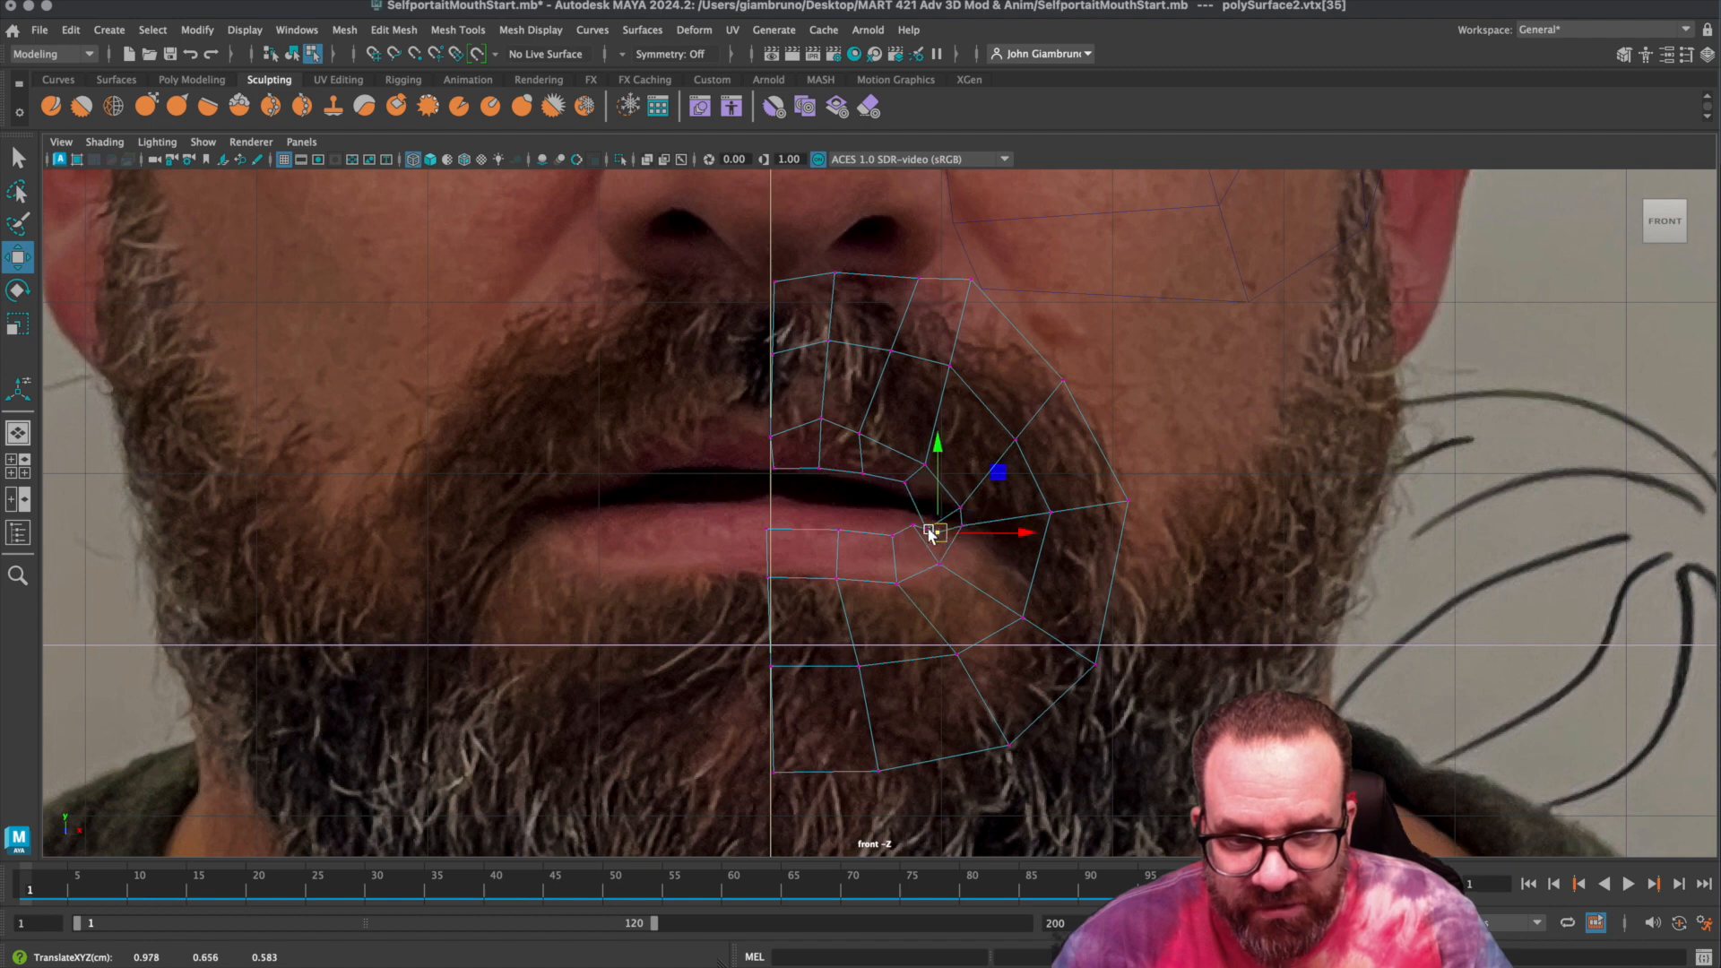
{"action": "left_click", "coordinate": [896, 584]}
{"action": "left_click", "coordinate": [929, 529]}
{"action": "left_click_drag", "start_coordinate": [928, 530], "coordinate": [937, 502]}
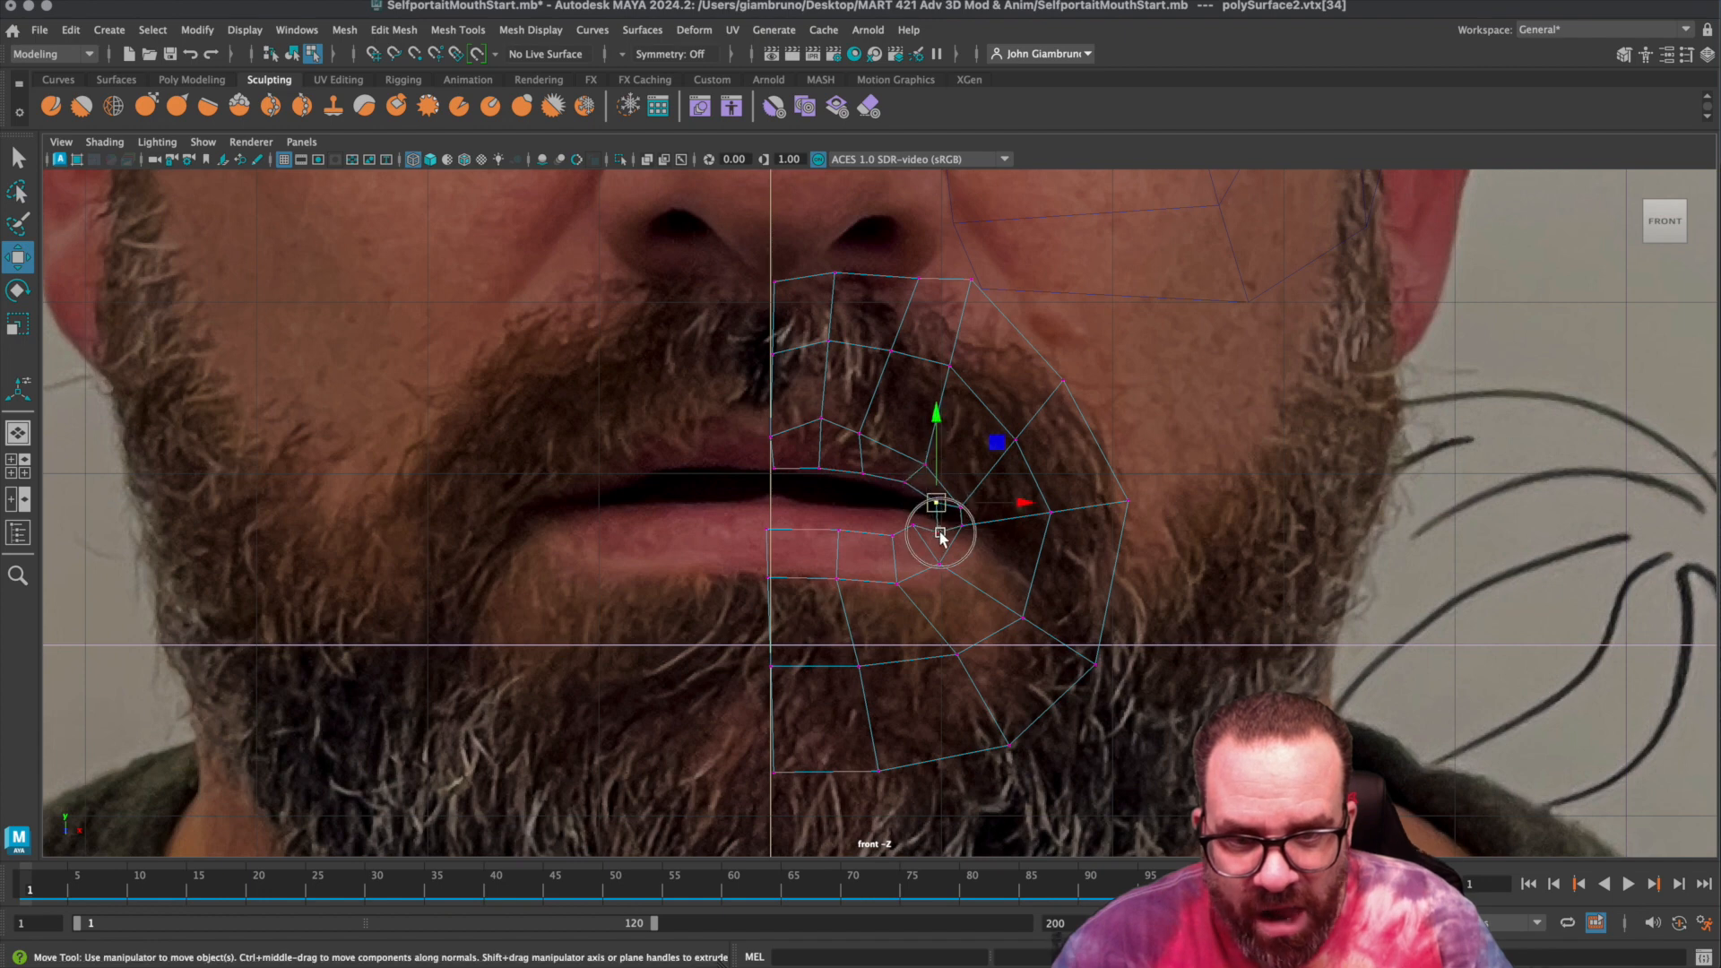
Raise the extruded lower-lip vertices onto the top edge of the lower lip, working from the corner to the centre line.
{"action": "left_click", "coordinate": [917, 542]}
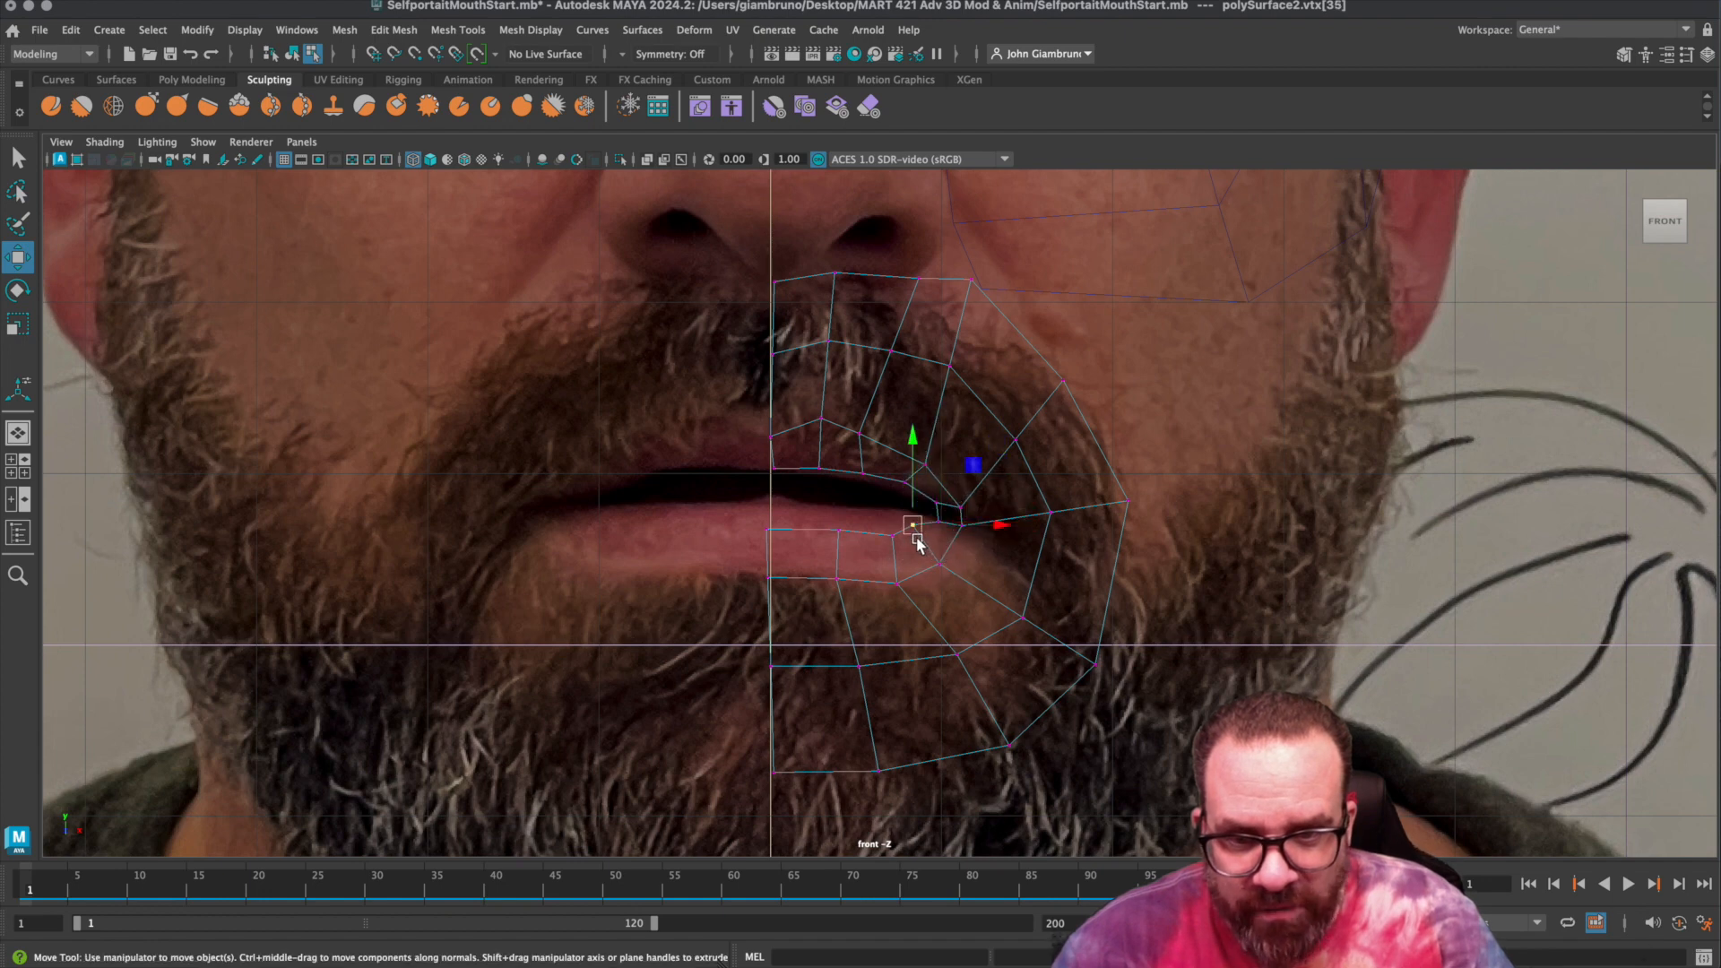
{"action": "left_click_drag", "start_coordinate": [913, 529], "coordinate": [772, 509]}
{"action": "left_click", "coordinate": [895, 539]}
{"action": "left_click", "coordinate": [839, 532]}
{"action": "left_click", "coordinate": [763, 538]}
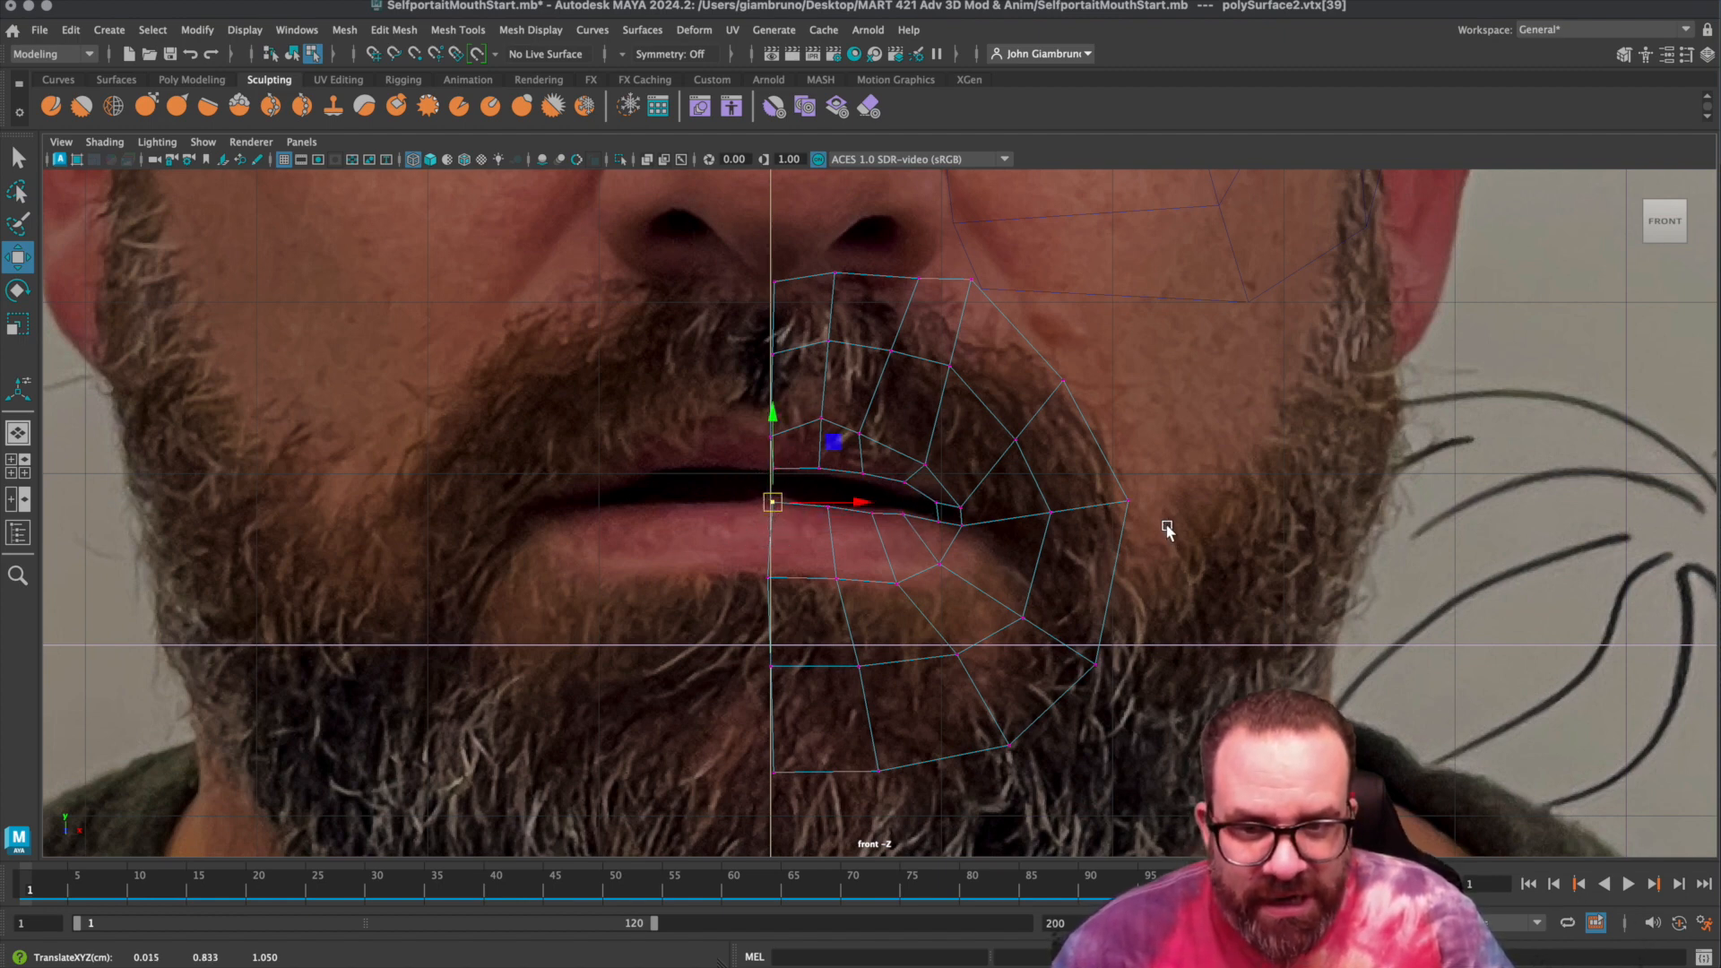
Return to the four-view layout and shift the pair of inner mouth-corner vertices slightly outward along X in the perspective view.
{"action": "key", "text": "space"}
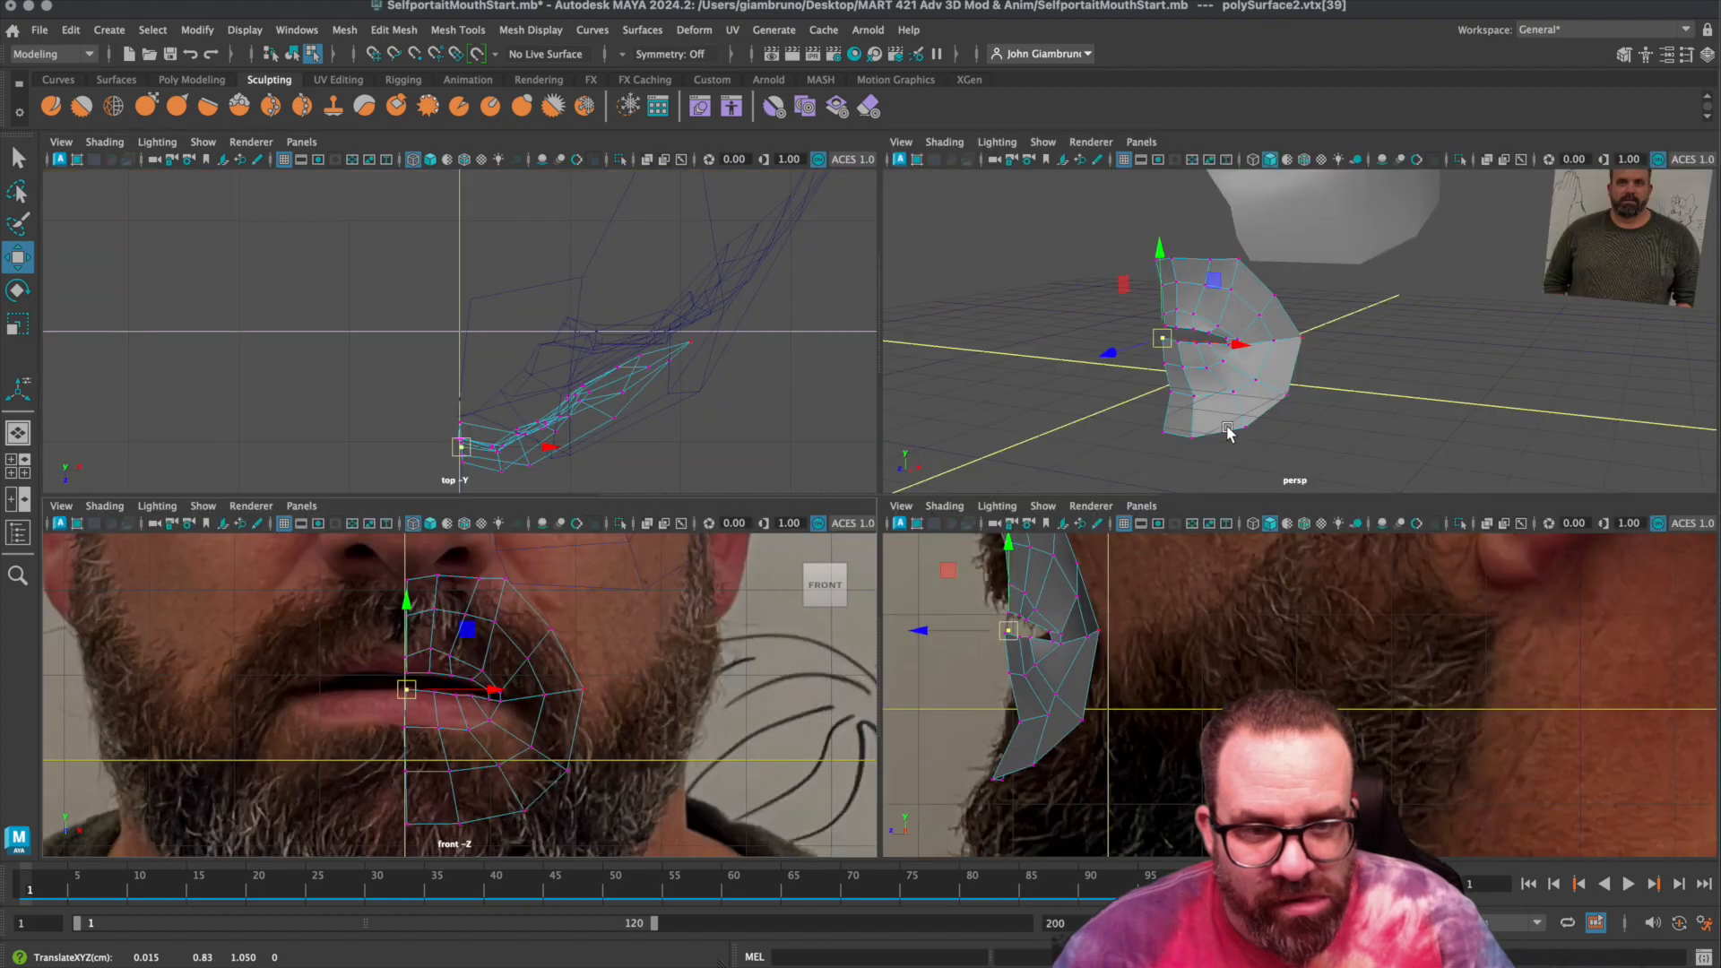
{"action": "left_click_drag", "start_coordinate": [1228, 433], "coordinate": [1108, 367], "text": "alt"}
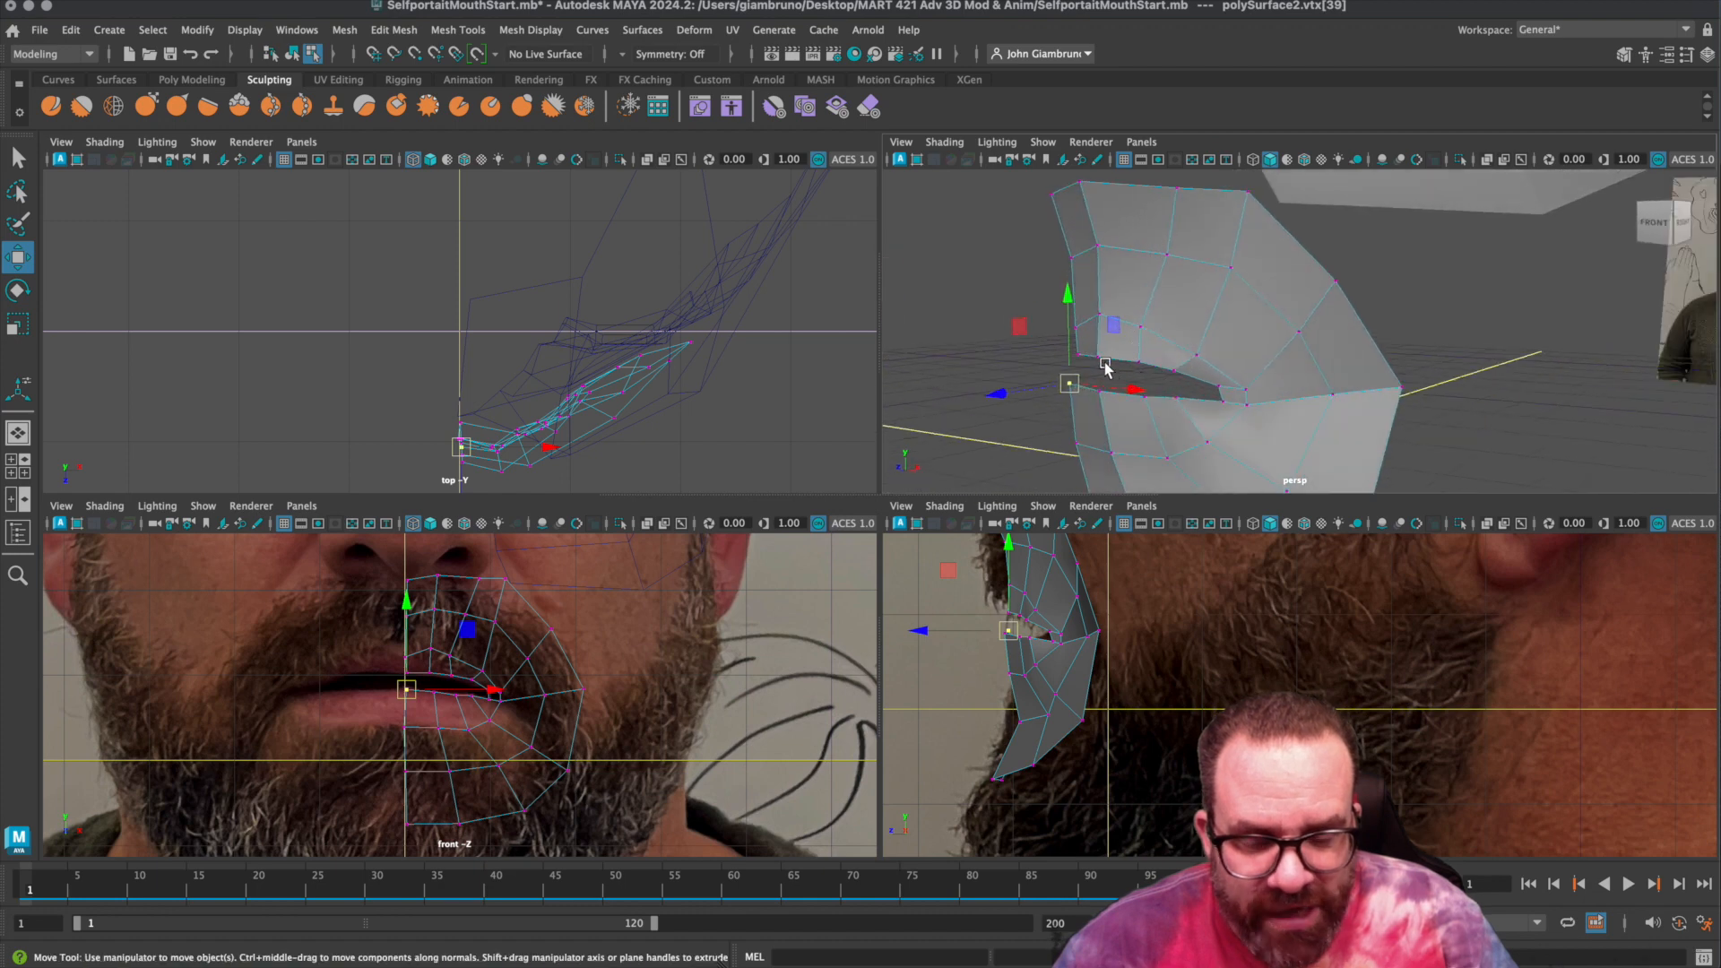
{"action": "scroll", "coordinate": [1170, 381], "scroll_direction": "up", "scroll_amount": 3}
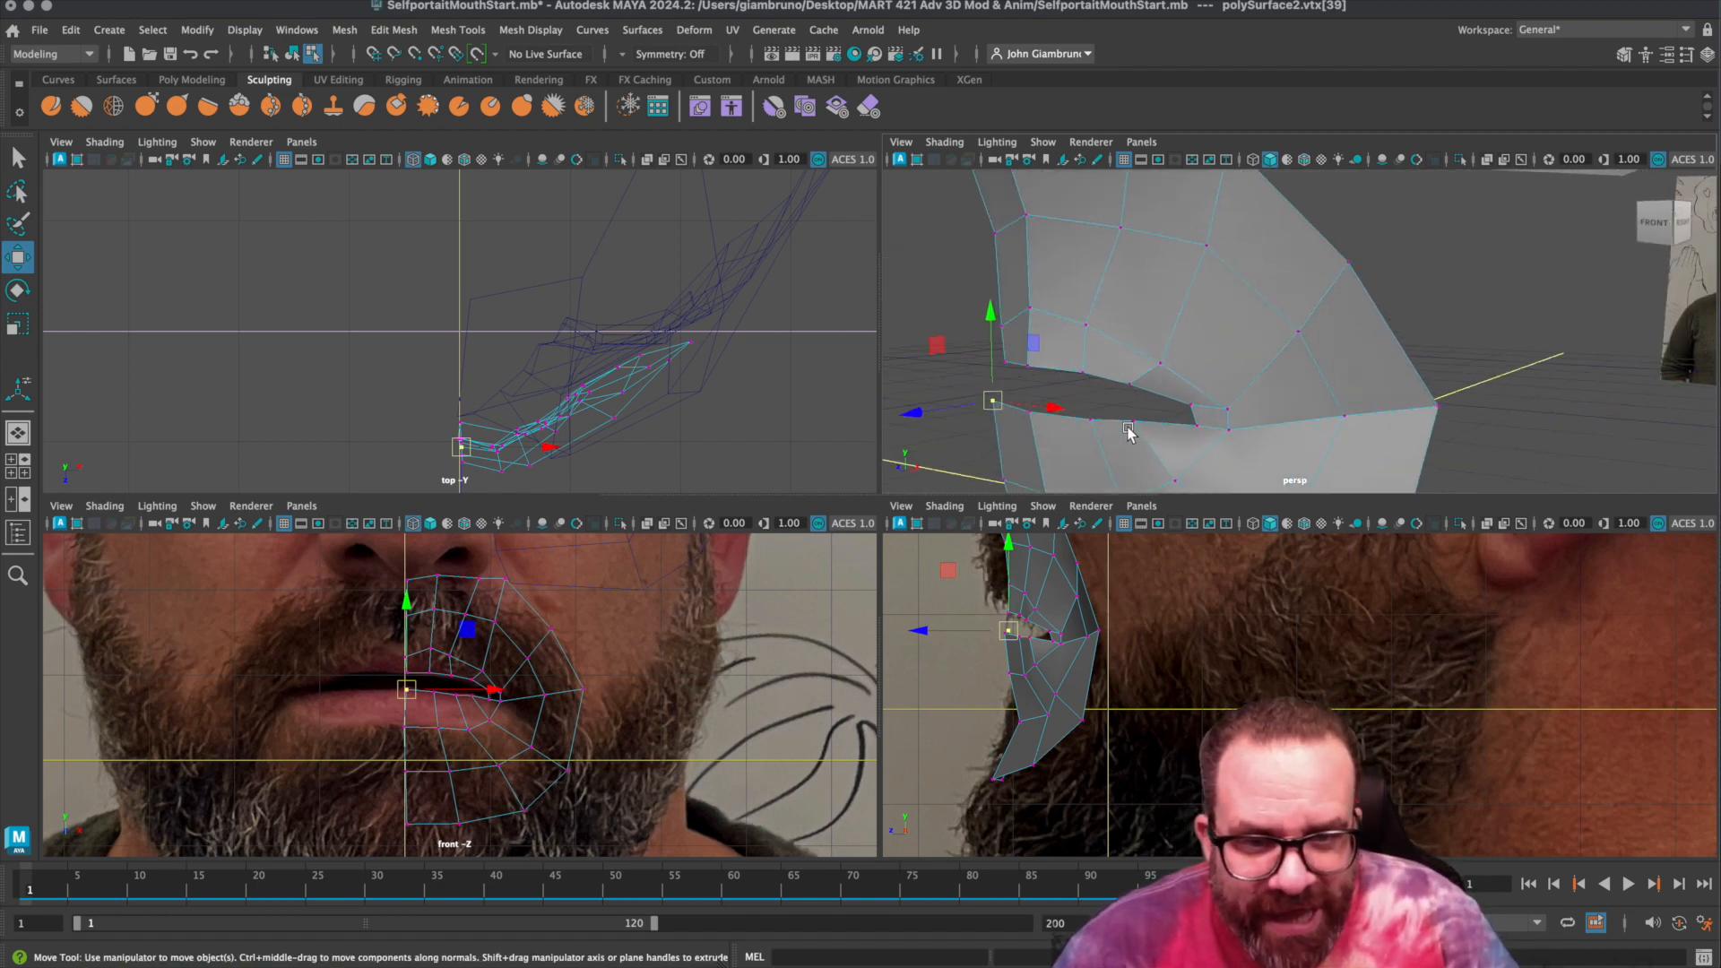
{"action": "left_click", "coordinate": [1190, 408]}
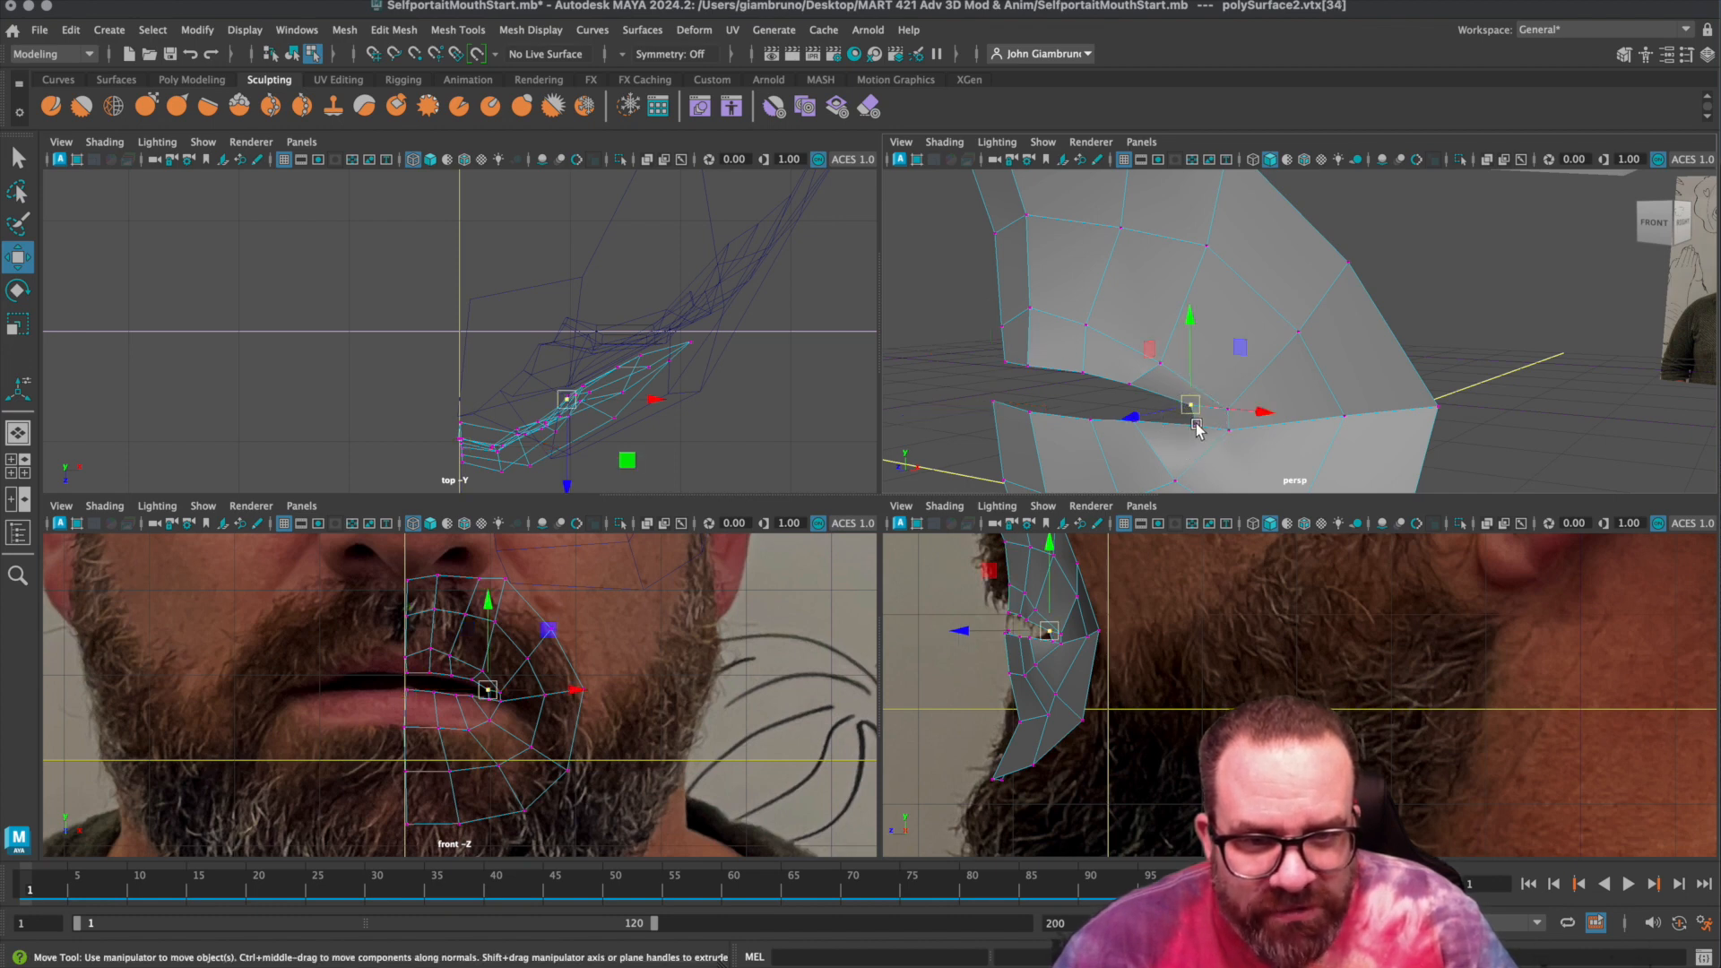
{"action": "left_click", "coordinate": [1198, 429], "text": "shift"}
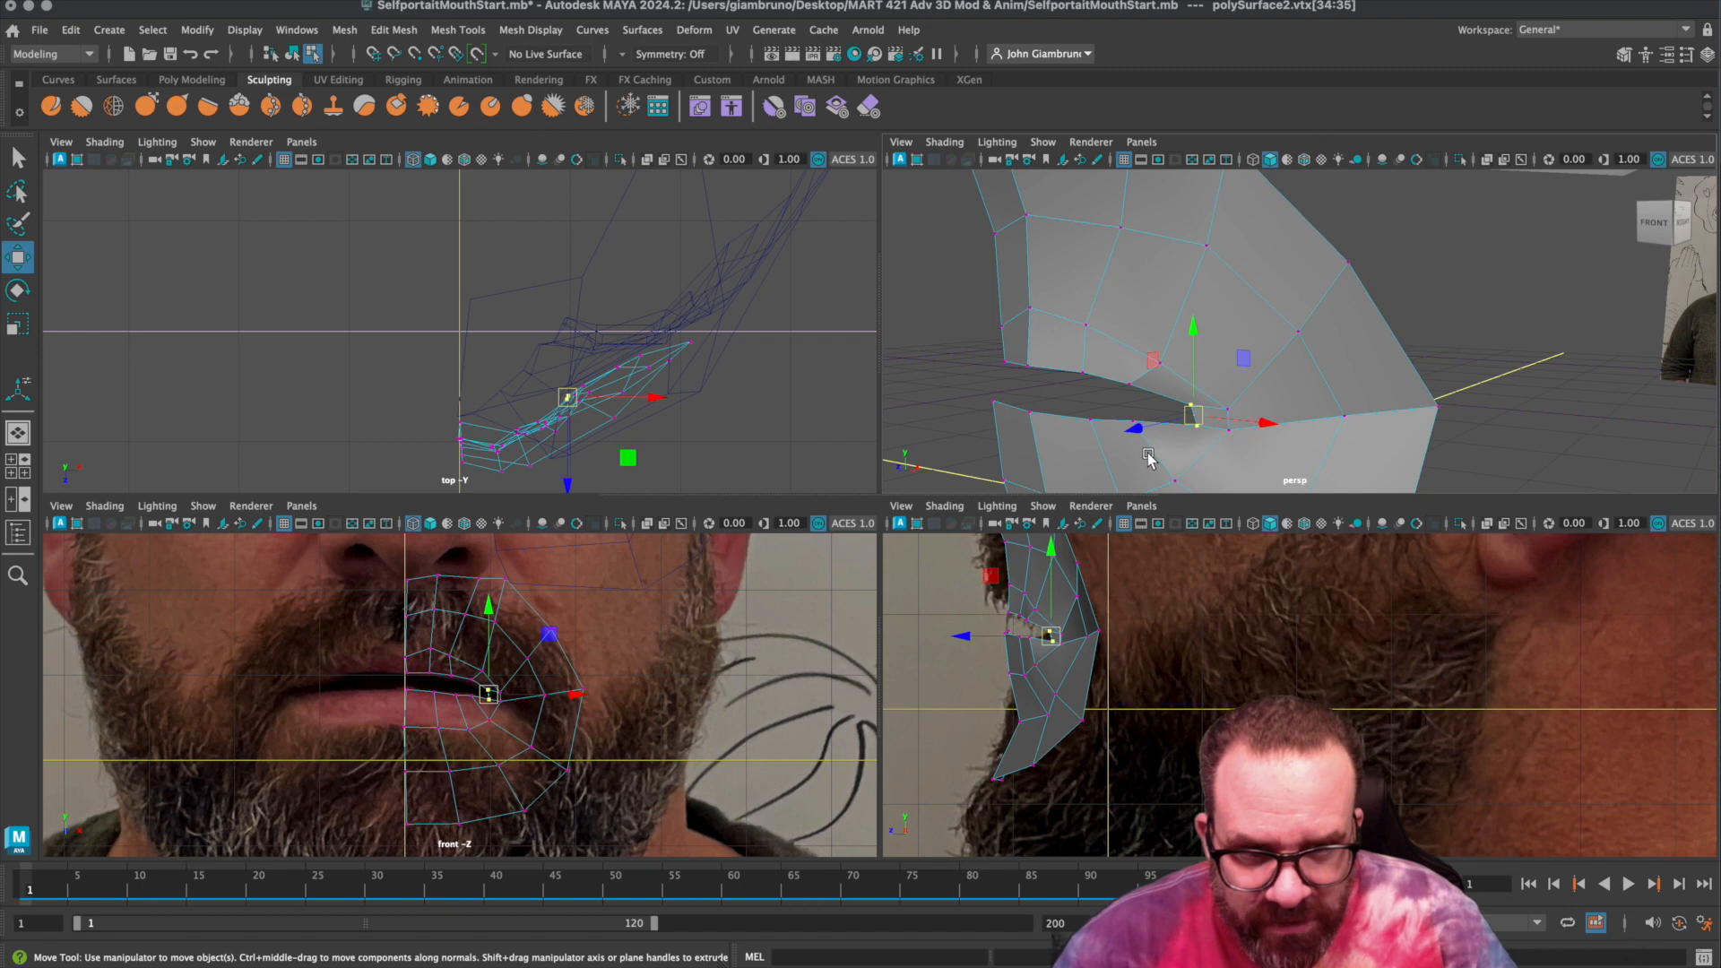
{"action": "key", "text": "r"}
{"action": "left_click_drag", "start_coordinate": [1194, 340], "coordinate": [1197, 357]}
{"action": "key", "text": "w"}
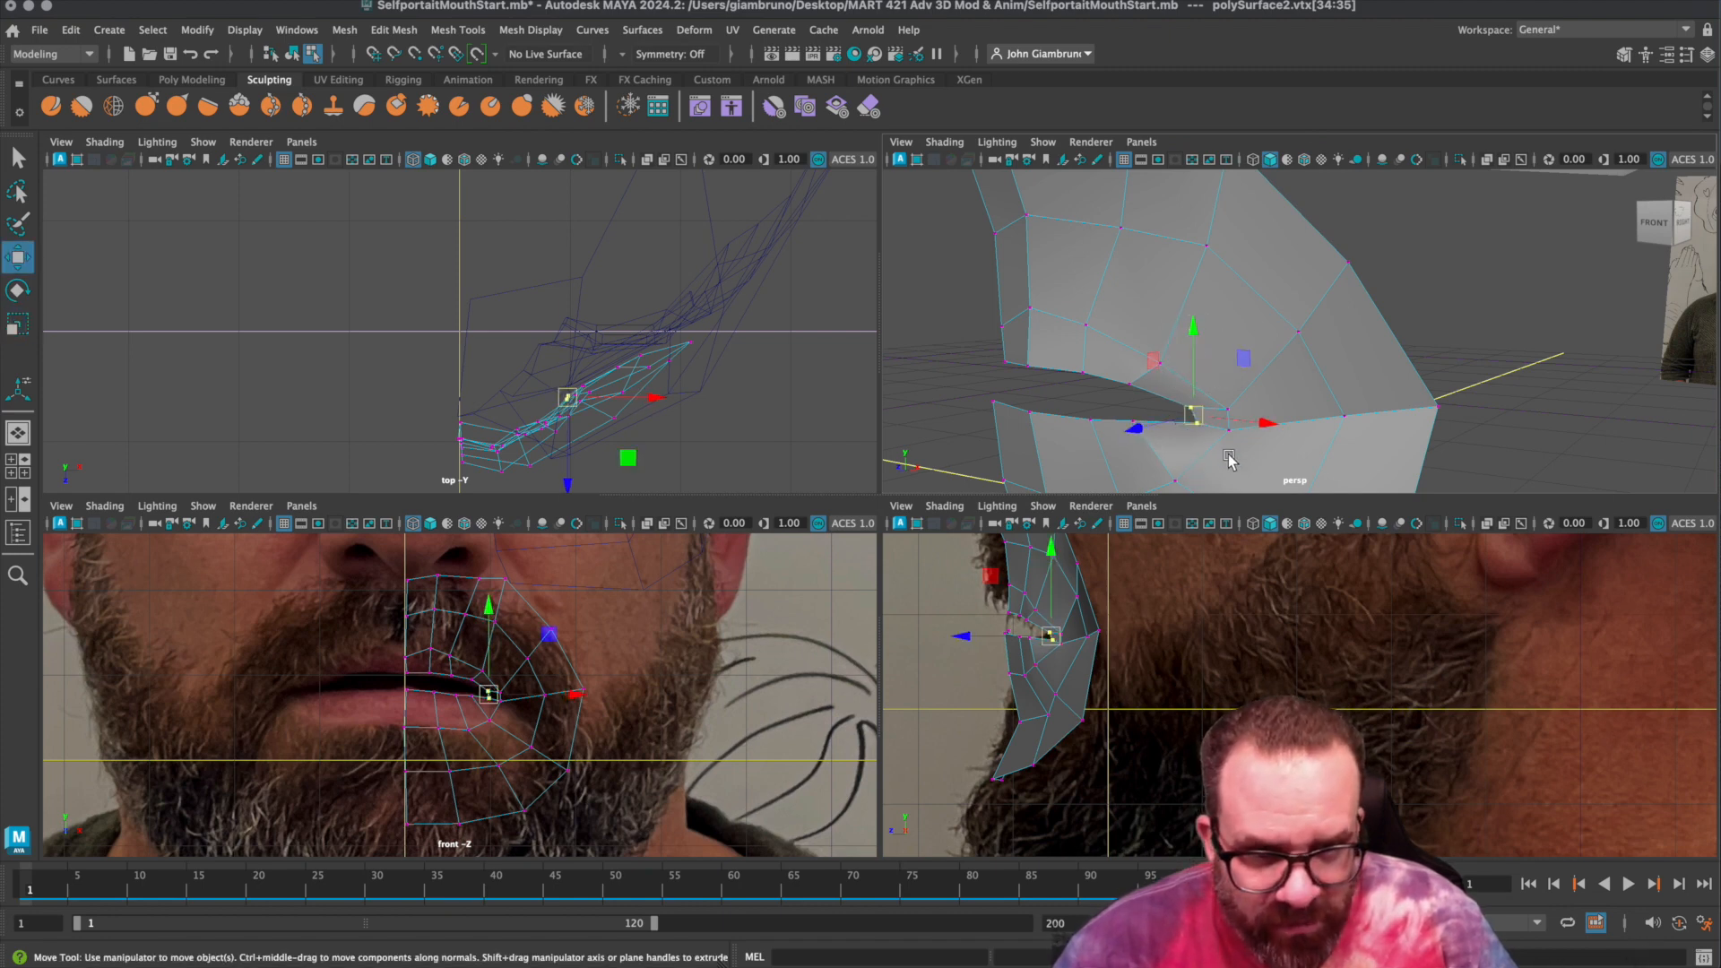
{"action": "left_click_drag", "start_coordinate": [1268, 424], "coordinate": [1280, 427]}
Push the upper and lower inner-lip vertices next to the corner pair back to about Z 0.79 and check their curvature.
{"action": "left_click", "coordinate": [1129, 388]}
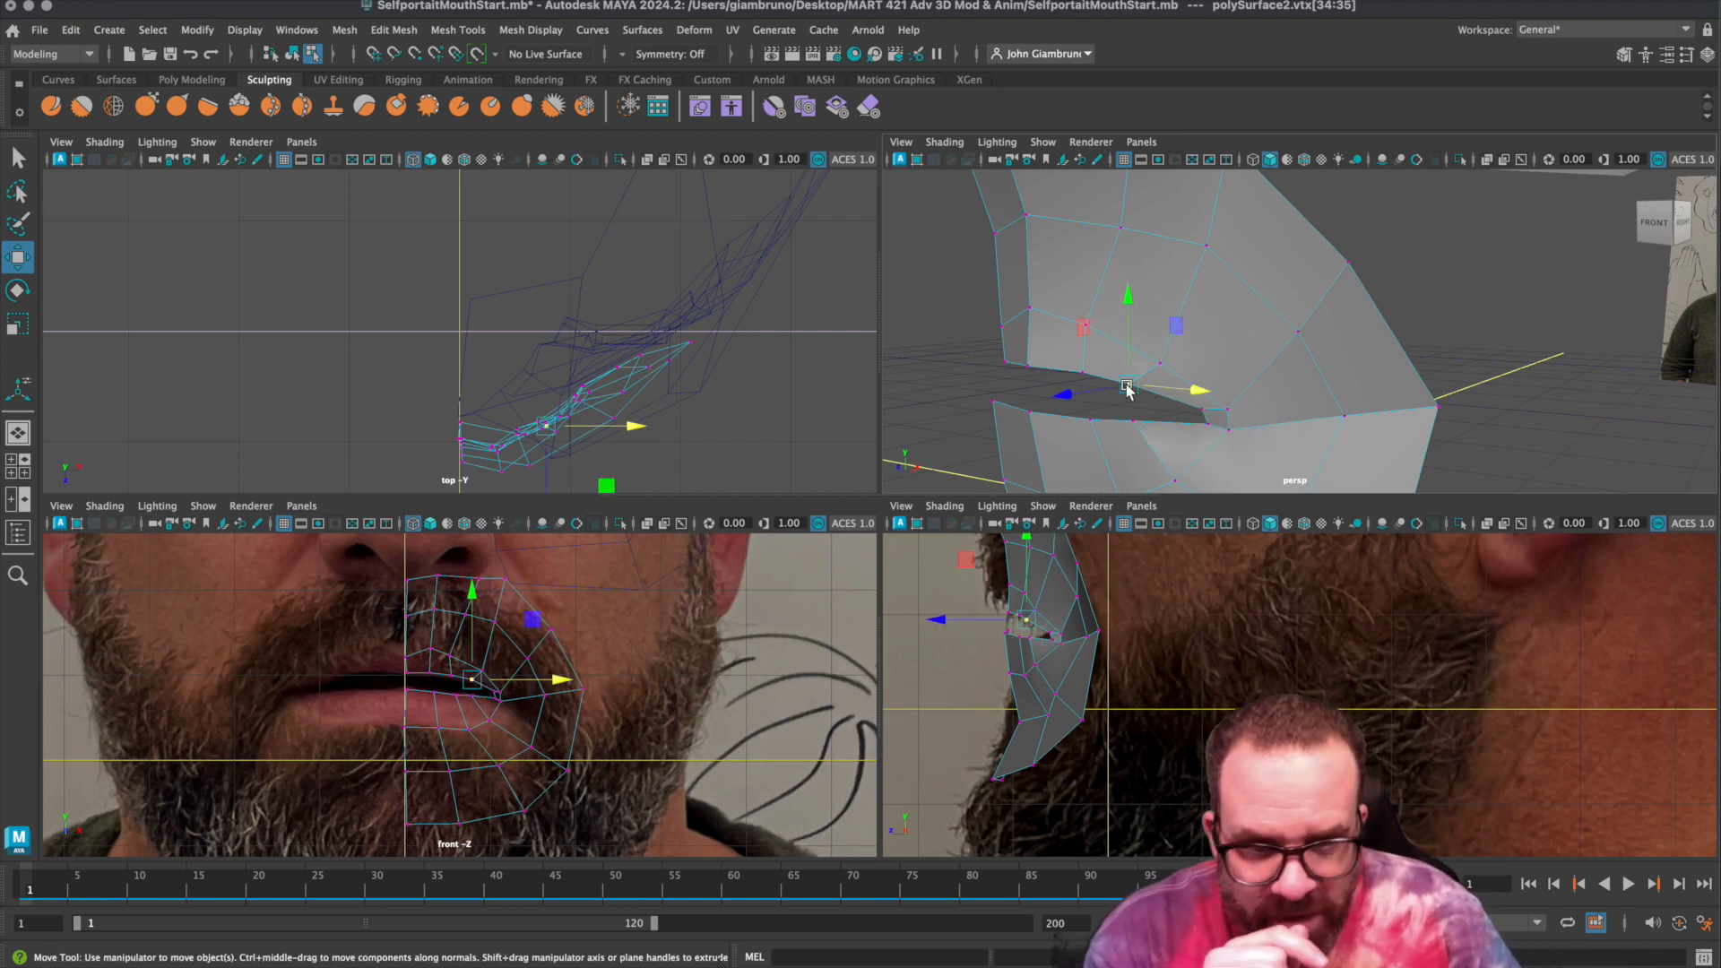
{"action": "left_click_drag", "start_coordinate": [1112, 437], "coordinate": [1041, 382], "text": "alt"}
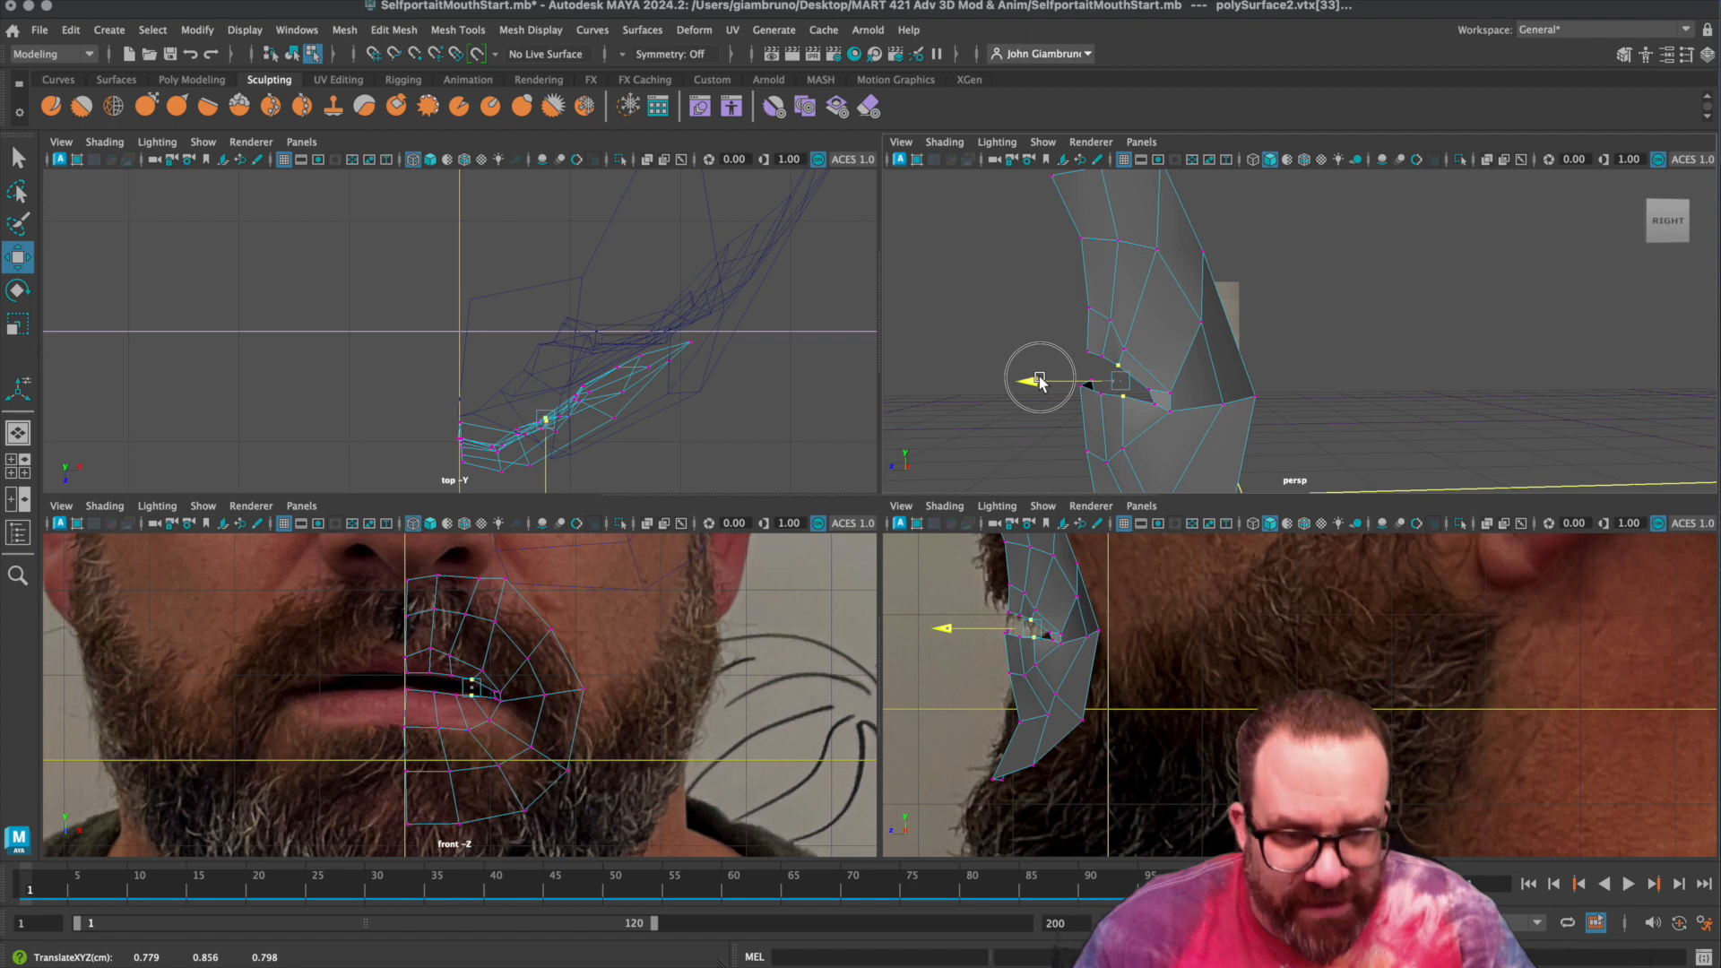
{"action": "left_click", "coordinate": [1040, 380]}
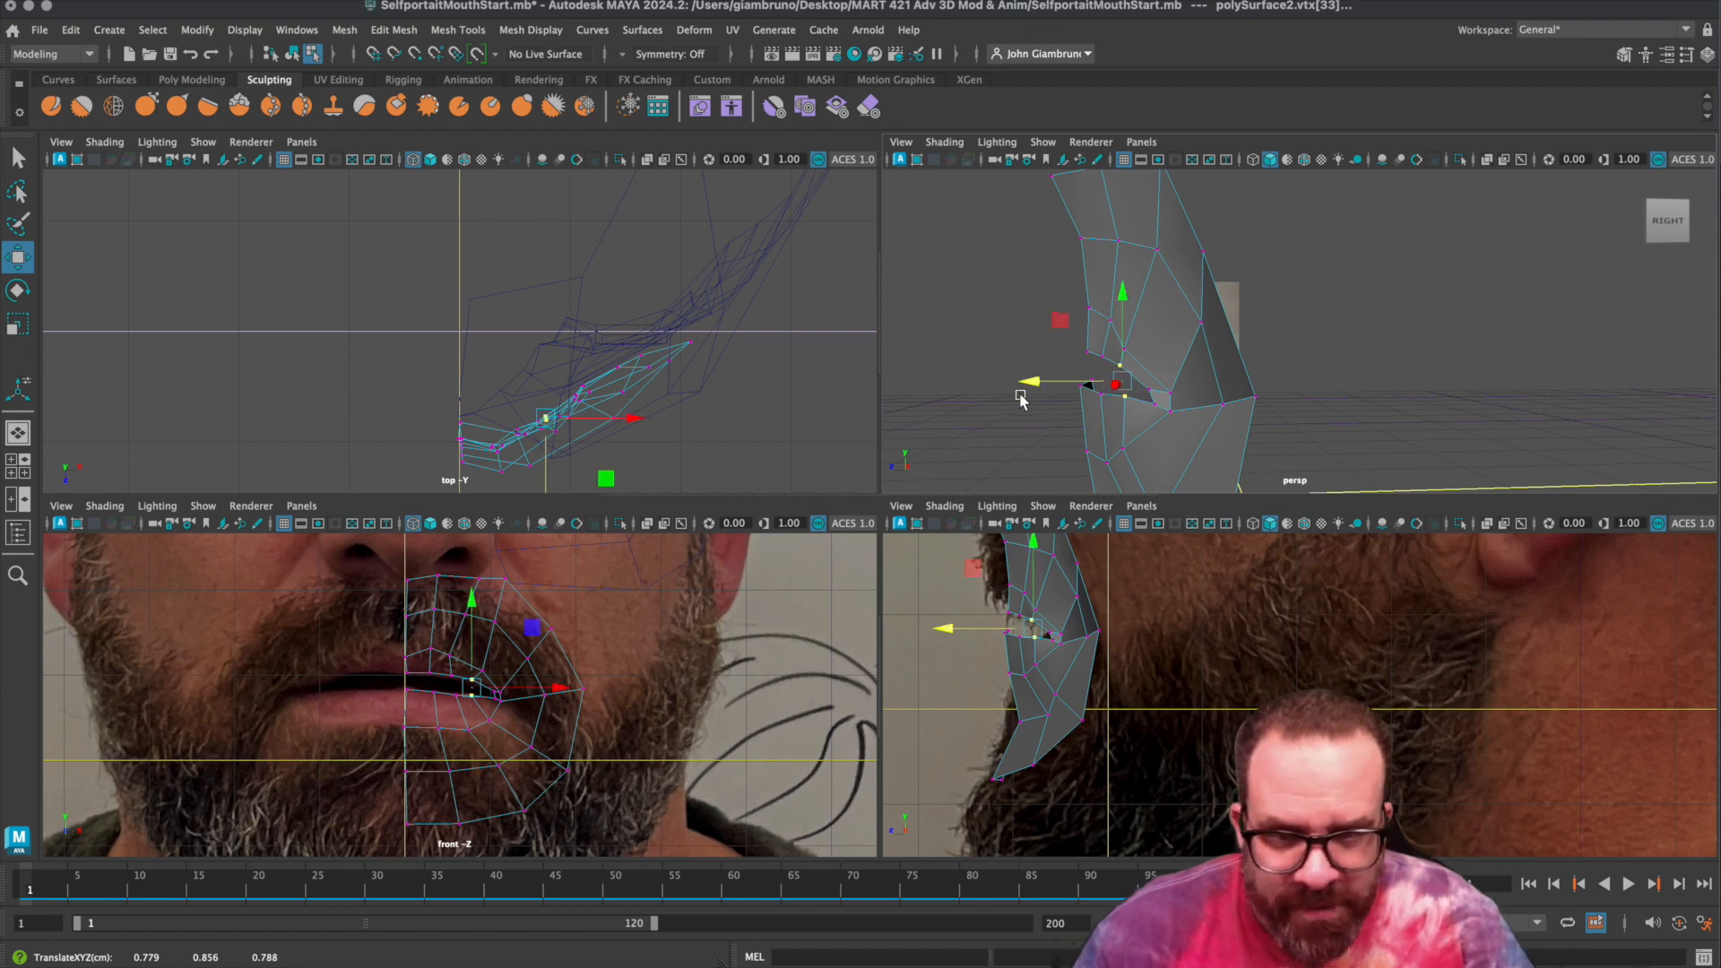
{"action": "scroll", "coordinate": [1040, 365], "scroll_direction": "up", "scroll_amount": 5}
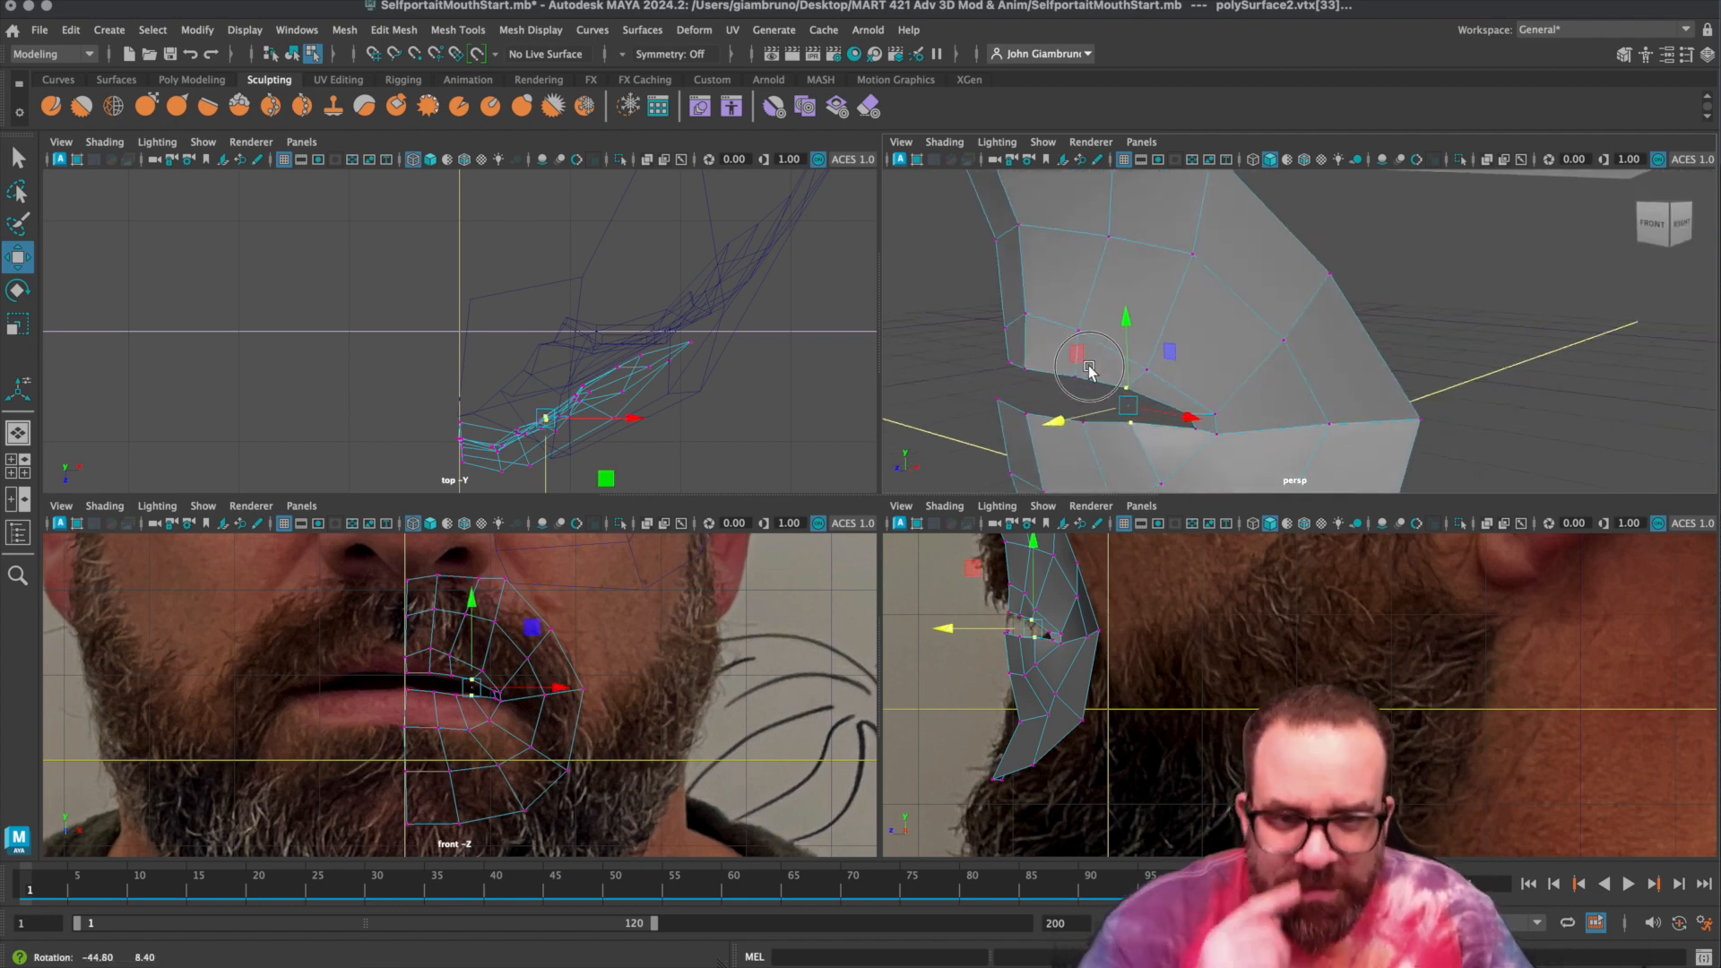
{"action": "left_click_drag", "start_coordinate": [1040, 365], "coordinate": [1031, 359], "text": "alt"}
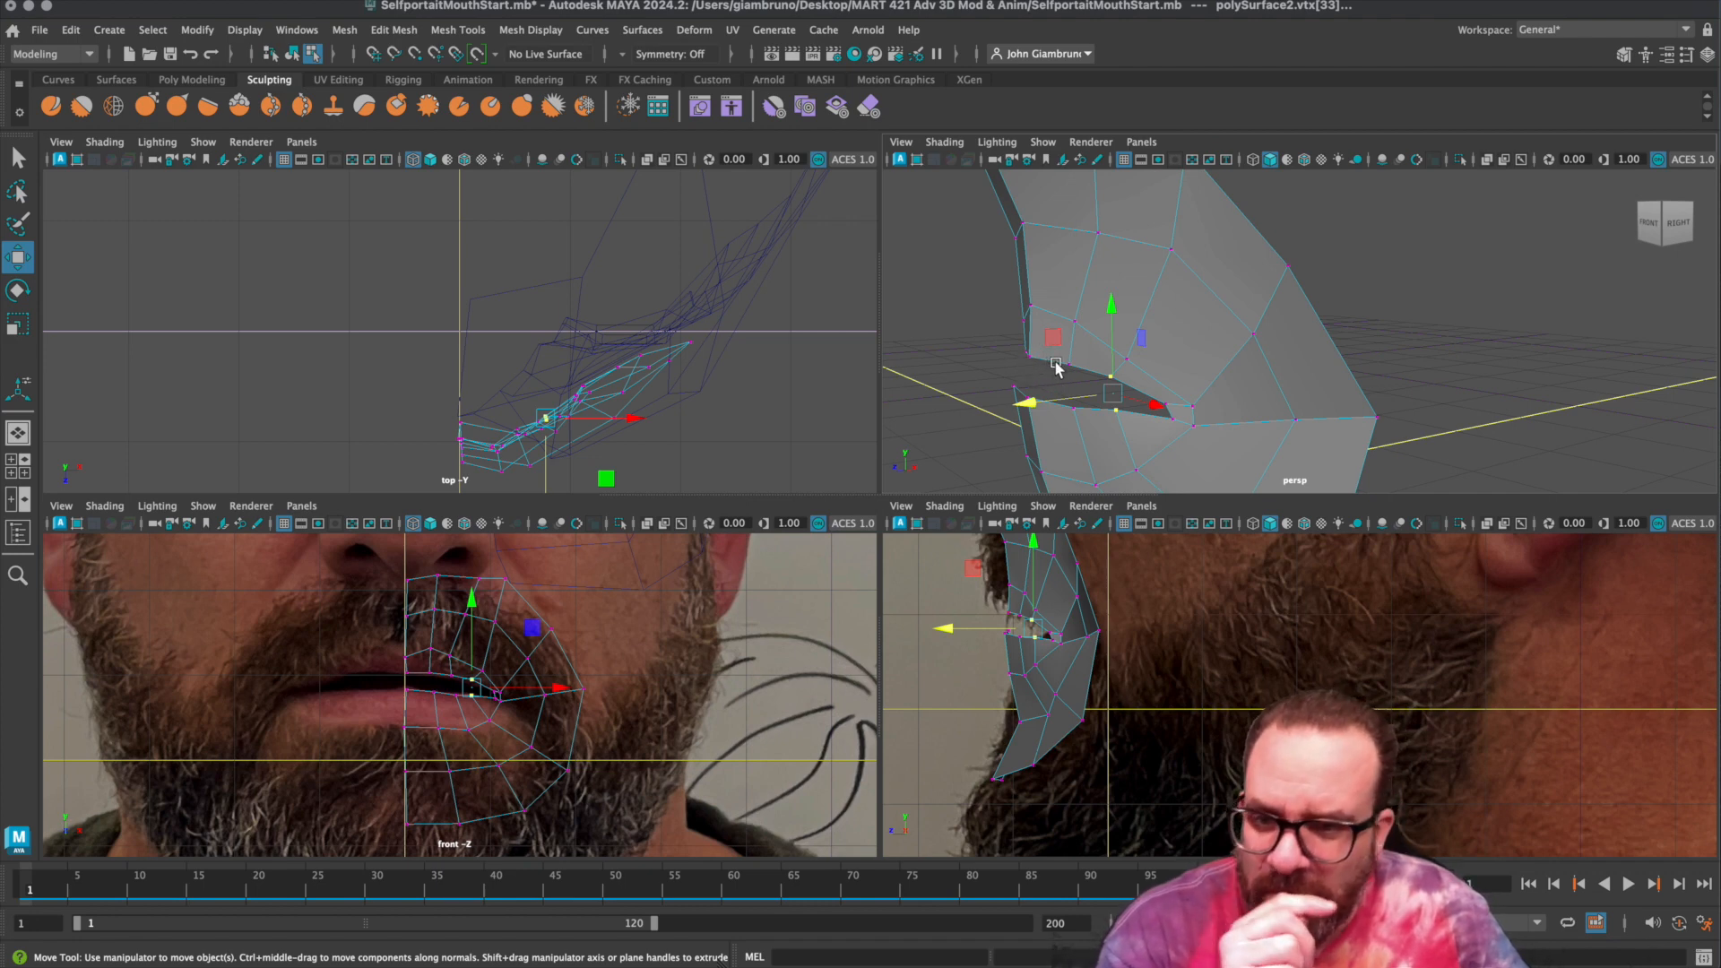
Move the three inner lower-lip vertices nearest the centre back to about Z 0.84, and the one beside the corner to about Z 0.68.
{"action": "left_click", "coordinate": [1067, 367]}
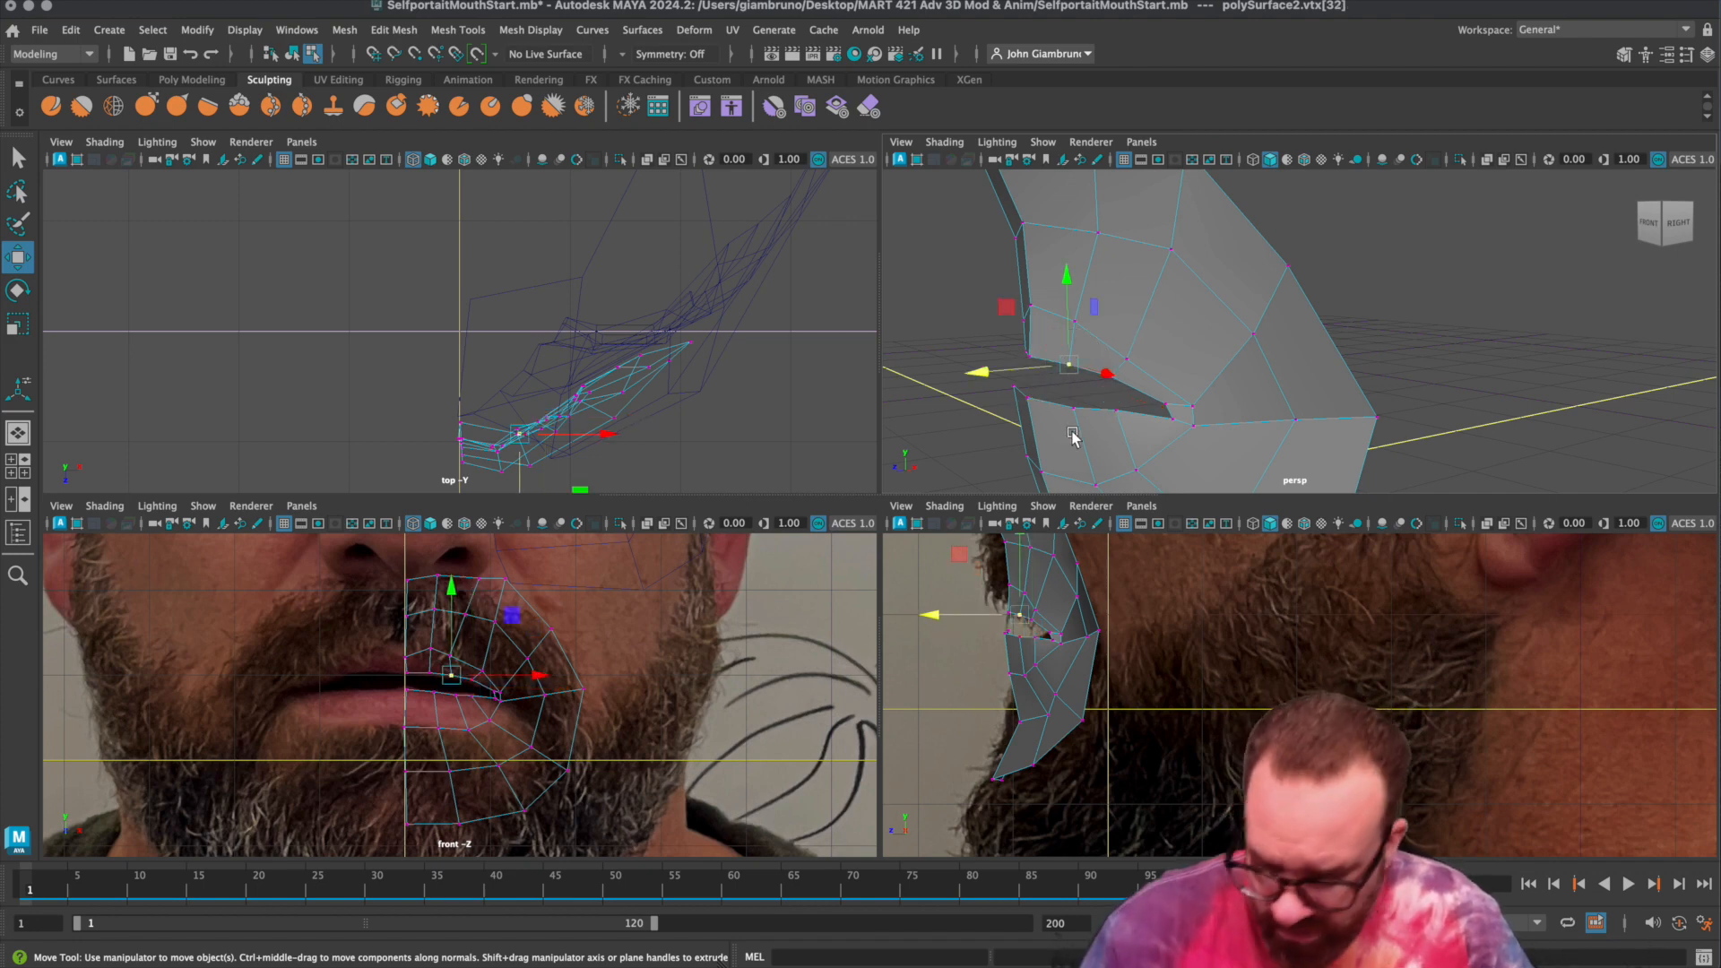
{"action": "left_click_drag", "start_coordinate": [1033, 451], "coordinate": [1080, 410], "text": "alt"}
{"action": "left_click_drag", "start_coordinate": [946, 642], "coordinate": [965, 635]}
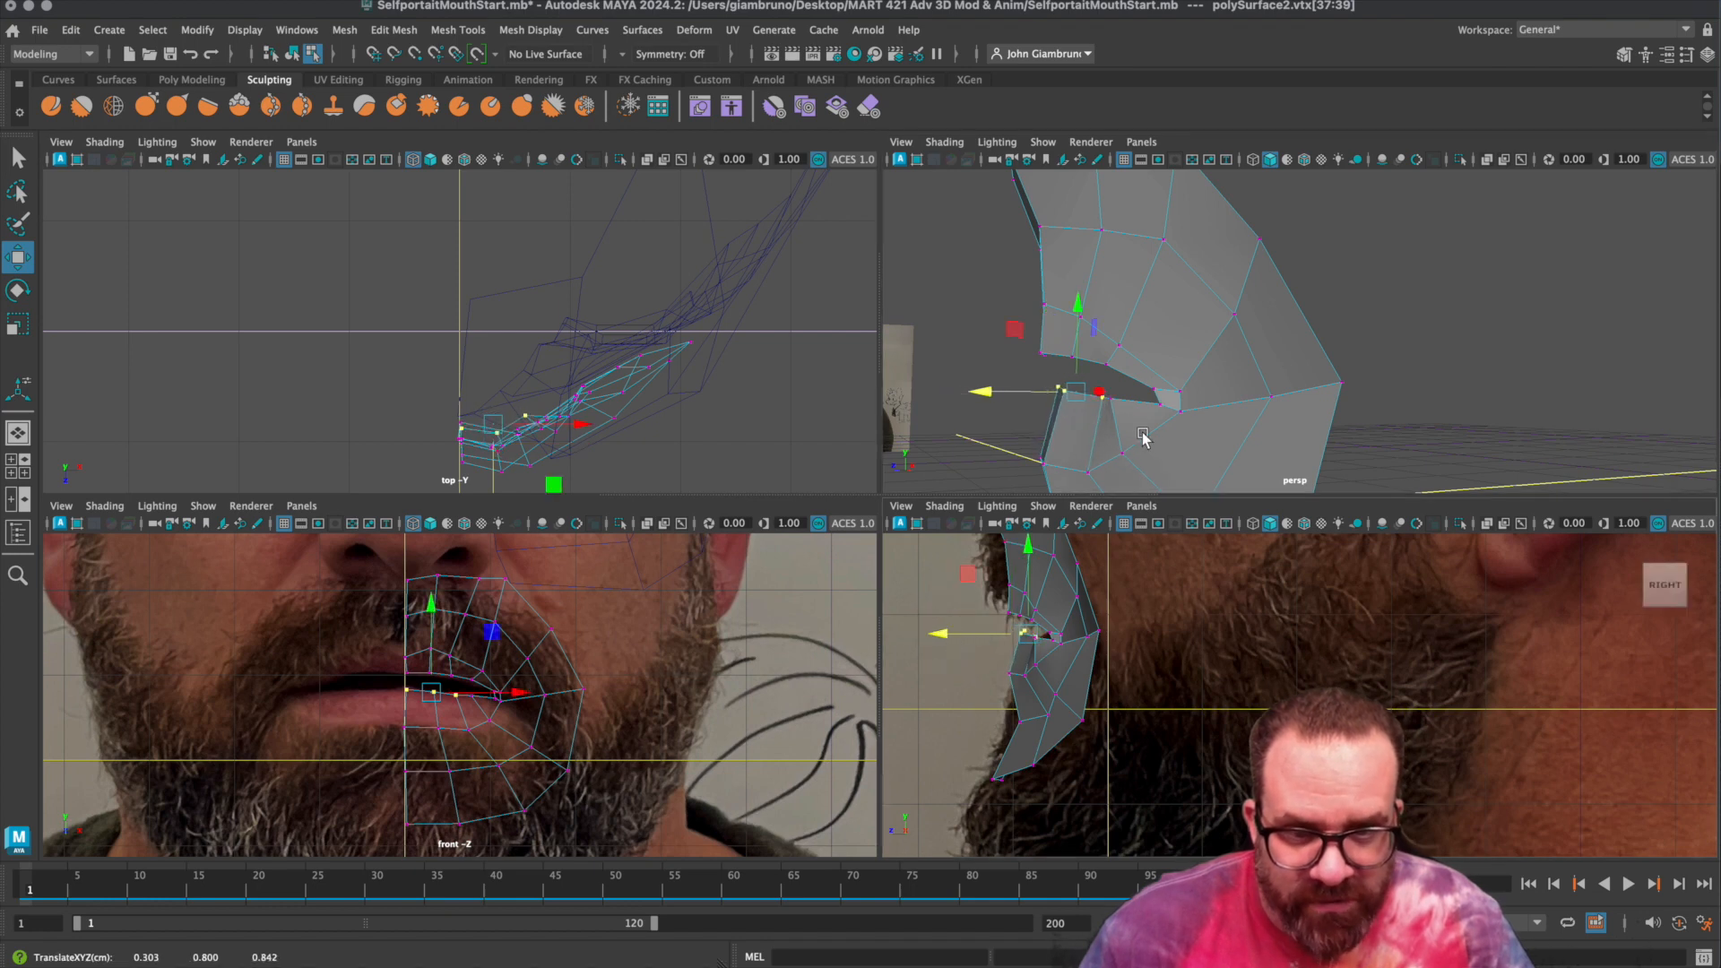
{"action": "left_click", "coordinate": [1118, 407]}
{"action": "left_click", "coordinate": [1111, 398]}
{"action": "left_click_drag", "start_coordinate": [1030, 399], "coordinate": [1047, 400]}
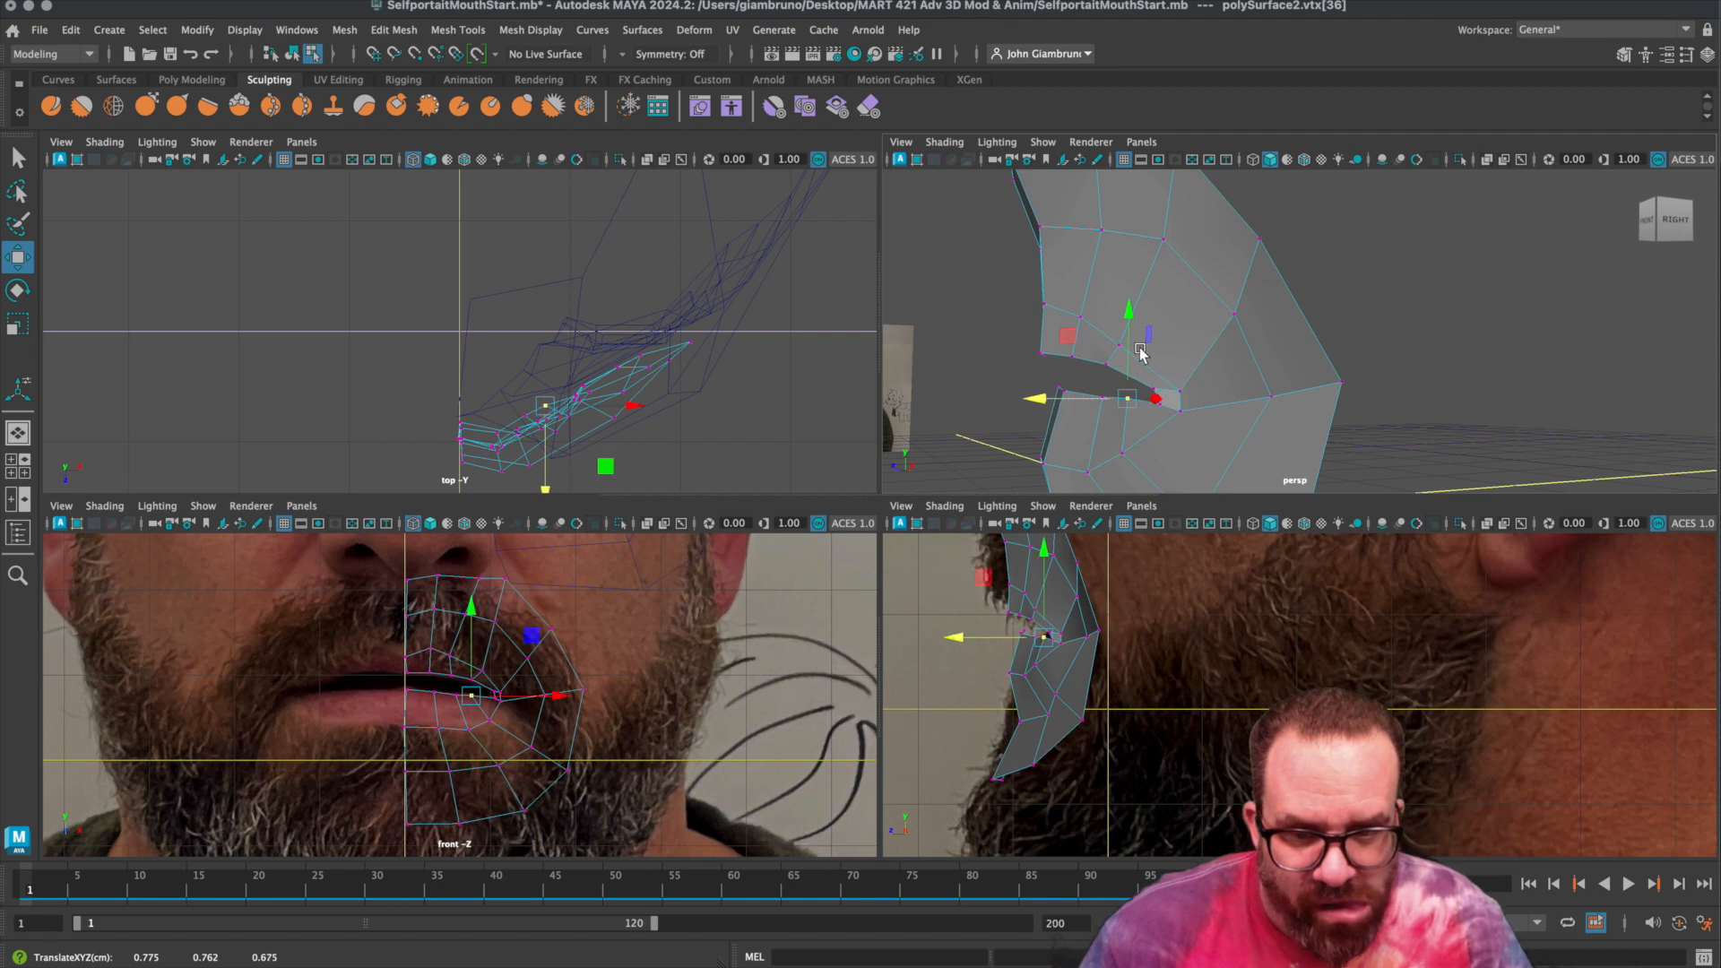
Show the side view in wireframe and push the two inner lower-lip vertices nearest the centre line back to about Z 0.77.
{"action": "key", "text": "4"}
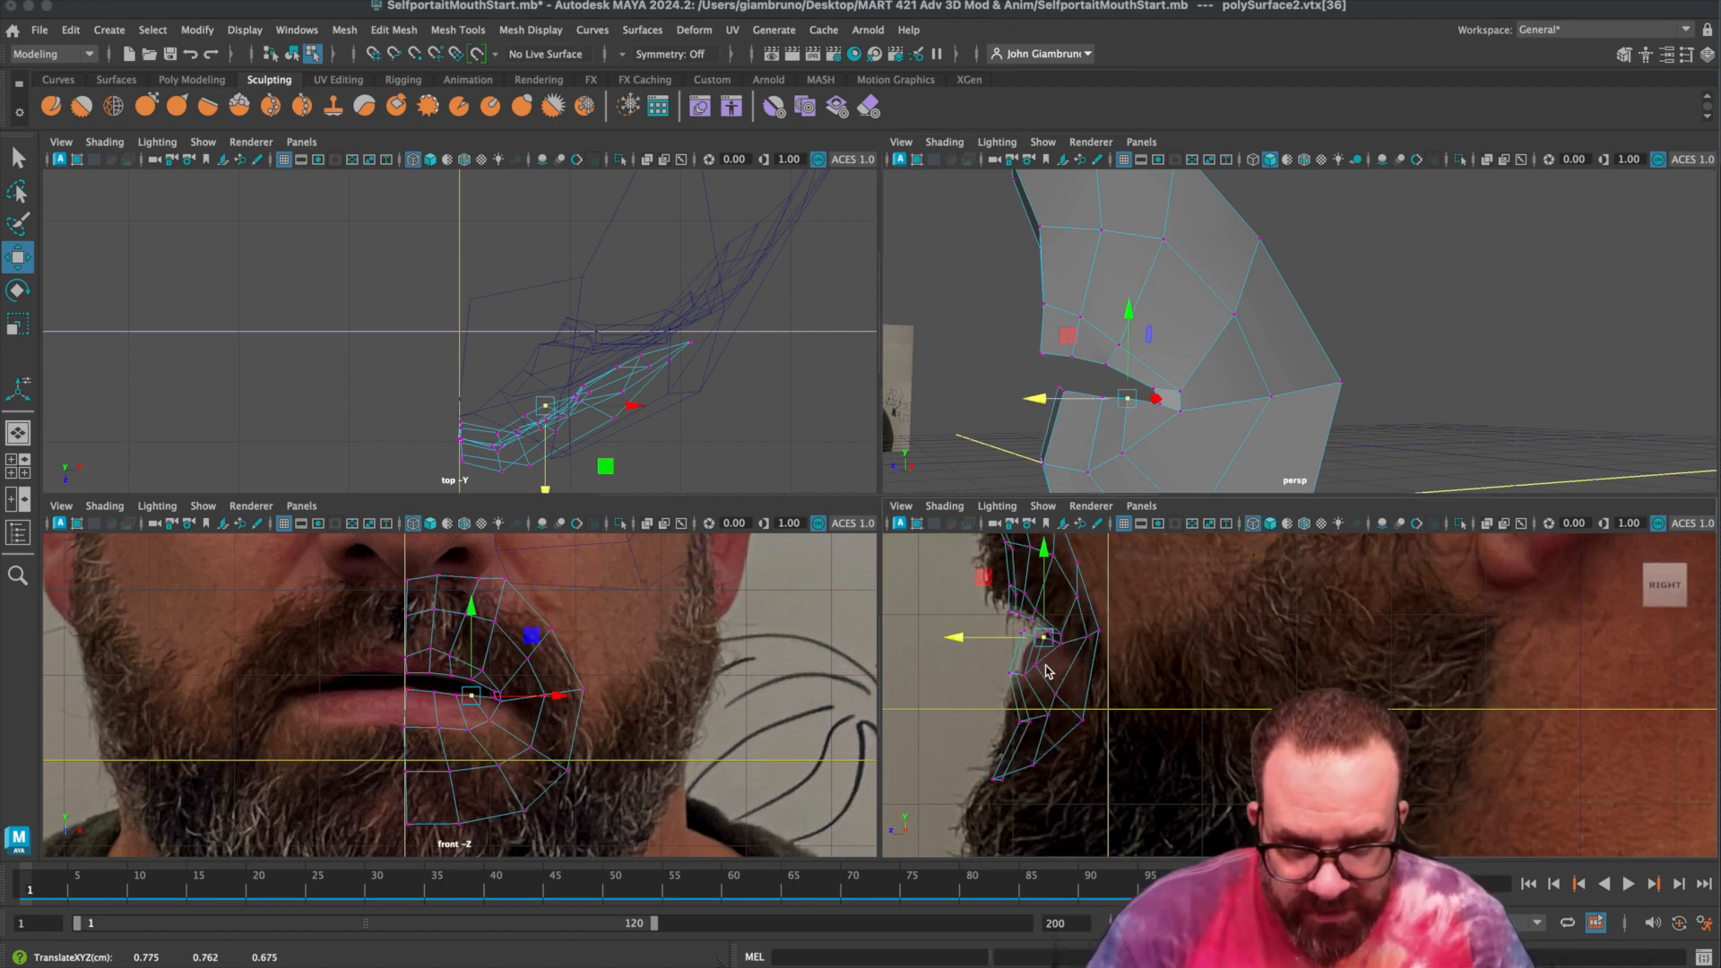
{"action": "left_click_drag", "start_coordinate": [1044, 374], "coordinate": [1084, 401]}
{"action": "left_click_drag", "start_coordinate": [1065, 315], "coordinate": [1065, 319]}
{"action": "left_click_drag", "start_coordinate": [970, 393], "coordinate": [991, 396]}
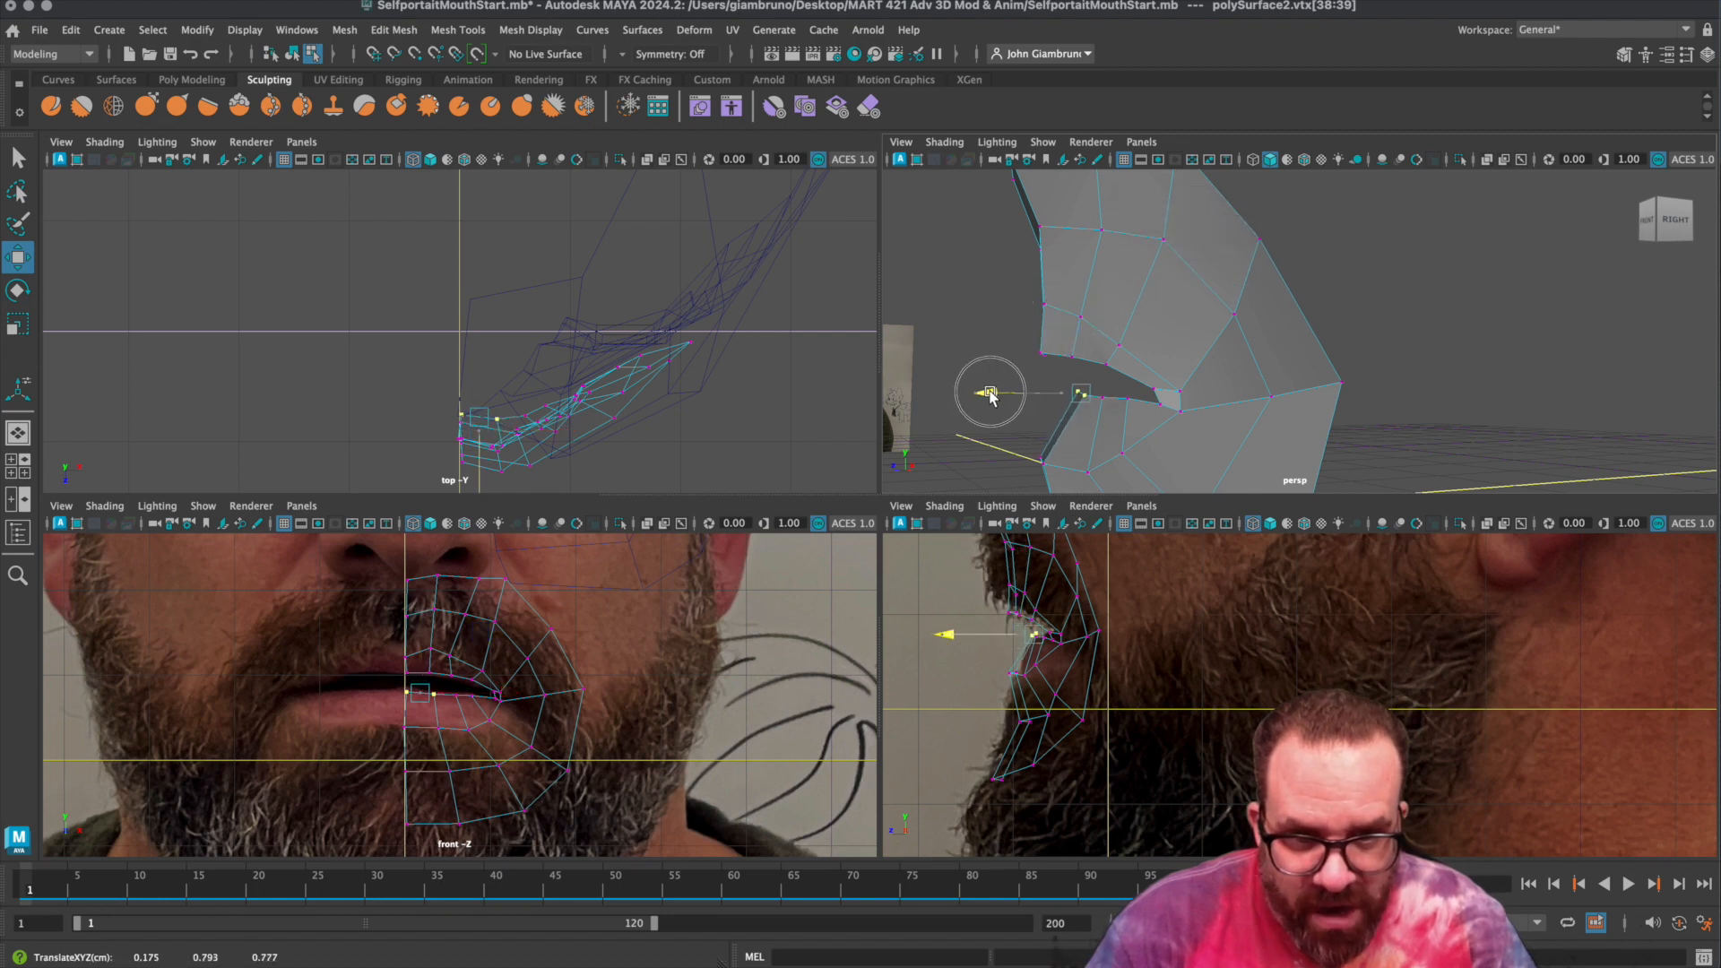
{"action": "left_click_drag", "start_coordinate": [994, 397], "coordinate": [993, 397]}
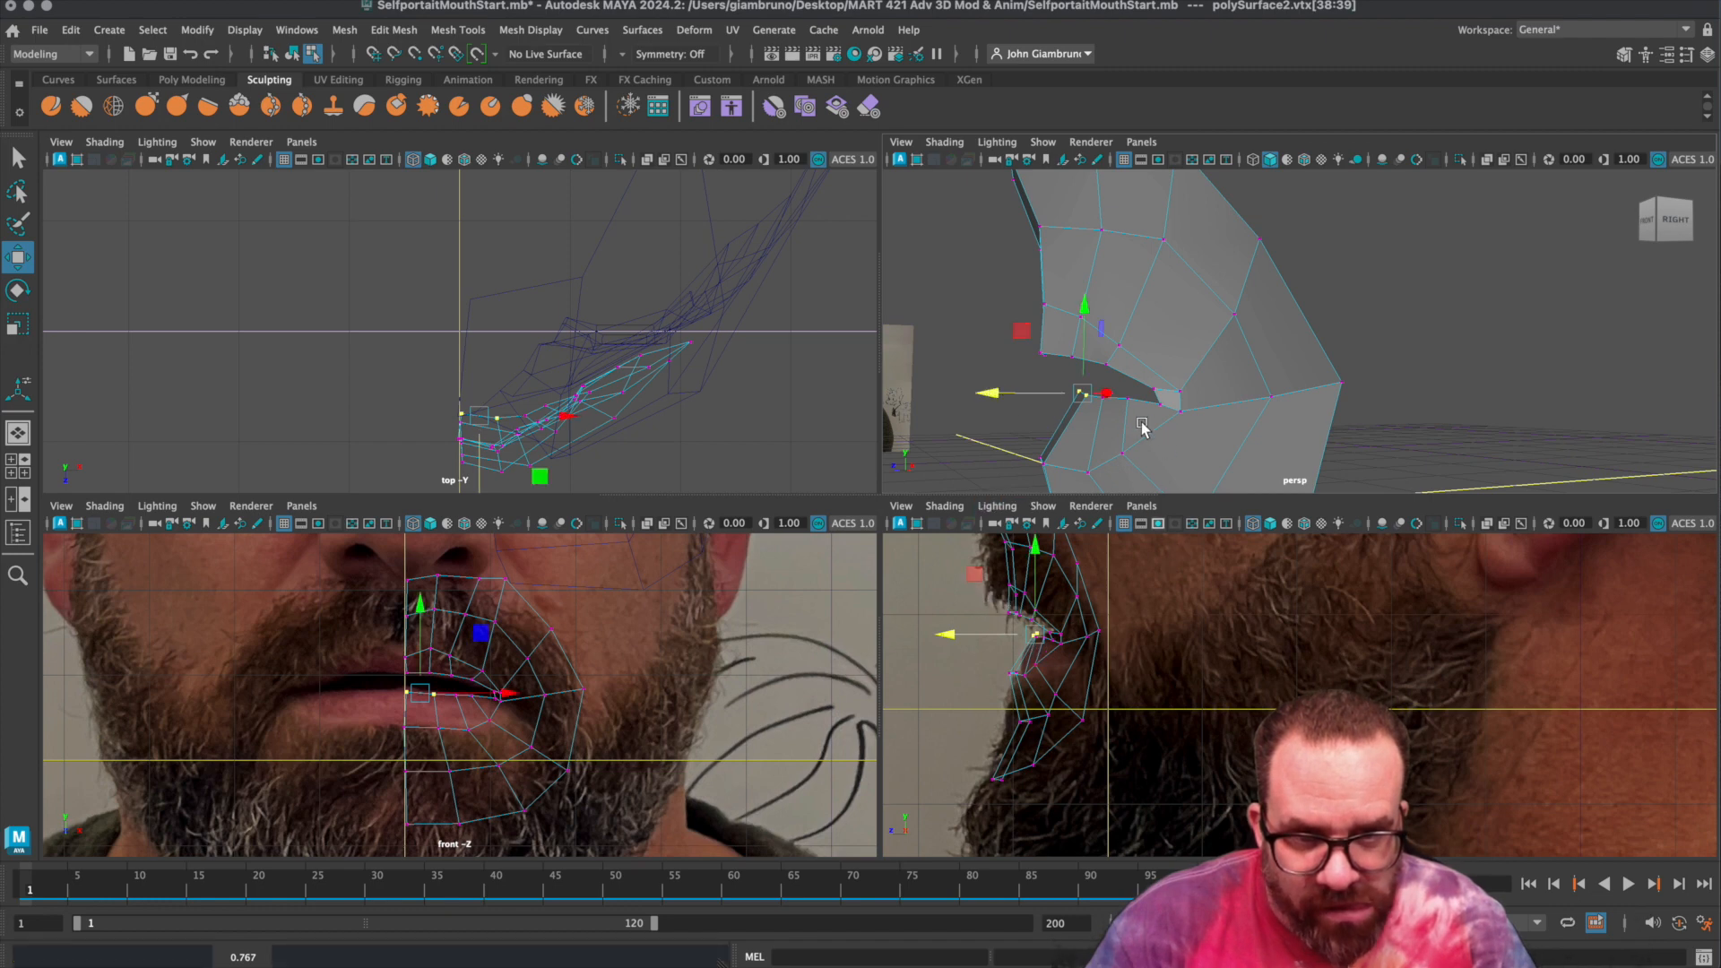
Push the third inner lower-lip vertex from the centre line back to about Z 0.73.
{"action": "left_click", "coordinate": [973, 430]}
{"action": "left_click", "coordinate": [1102, 400]}
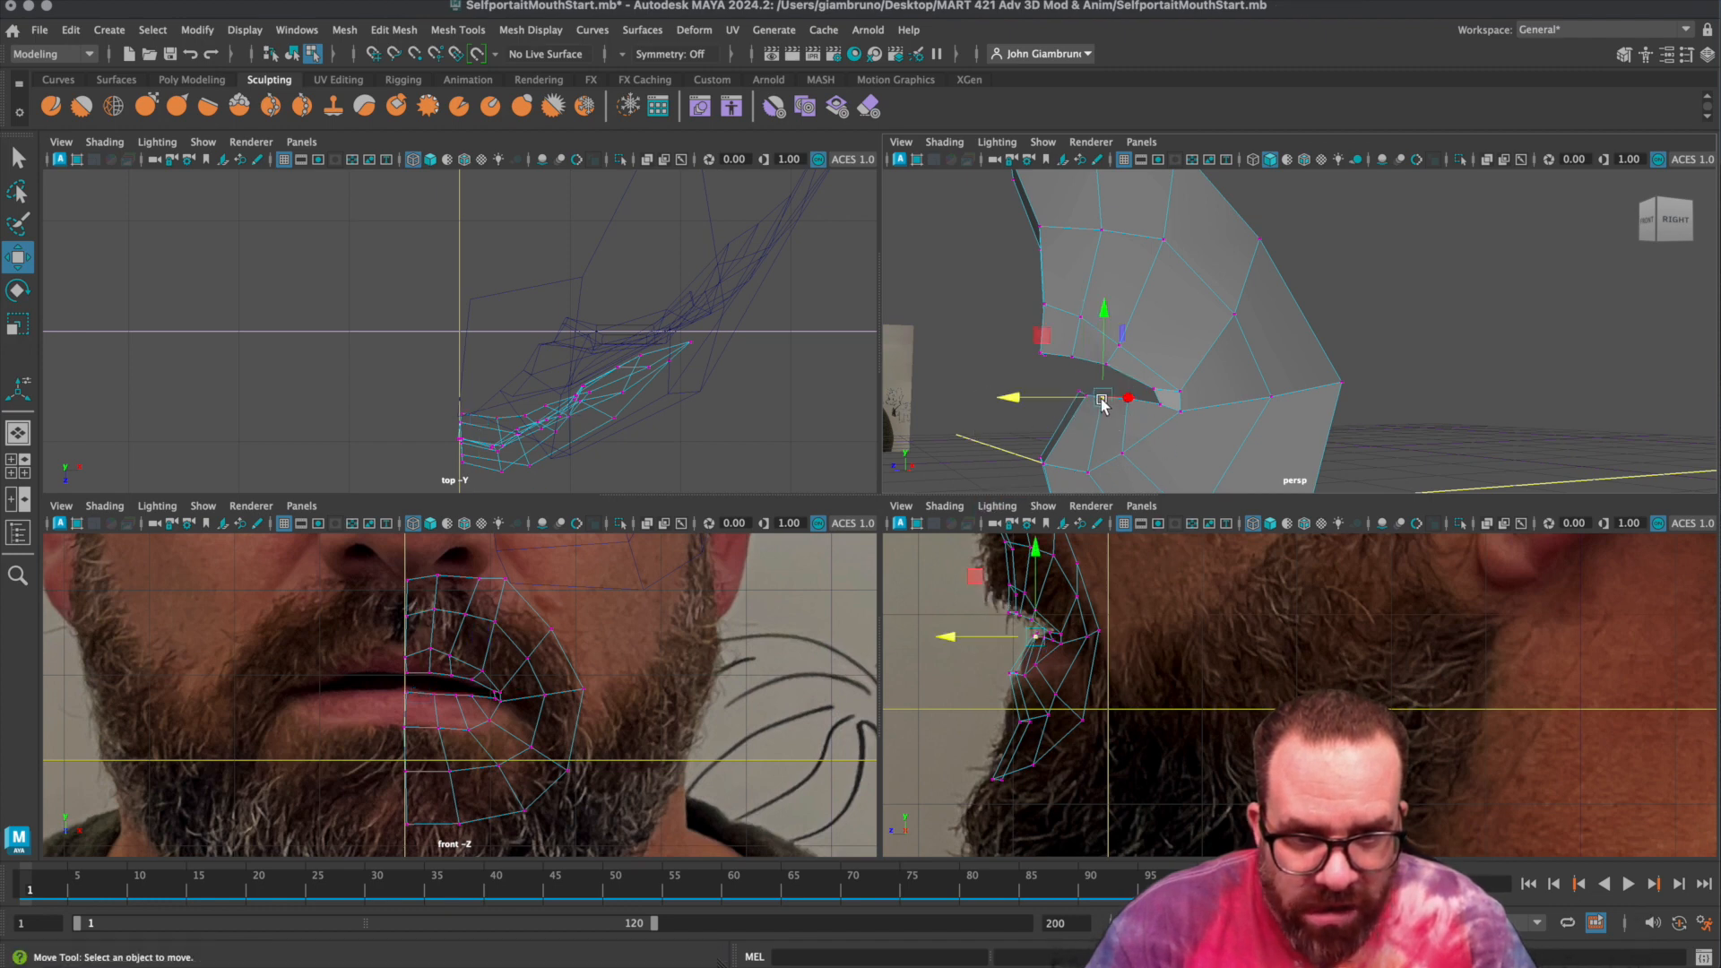
{"action": "left_click", "coordinate": [1052, 404]}
{"action": "left_click", "coordinate": [1102, 400]}
{"action": "left_click", "coordinate": [1019, 396]}
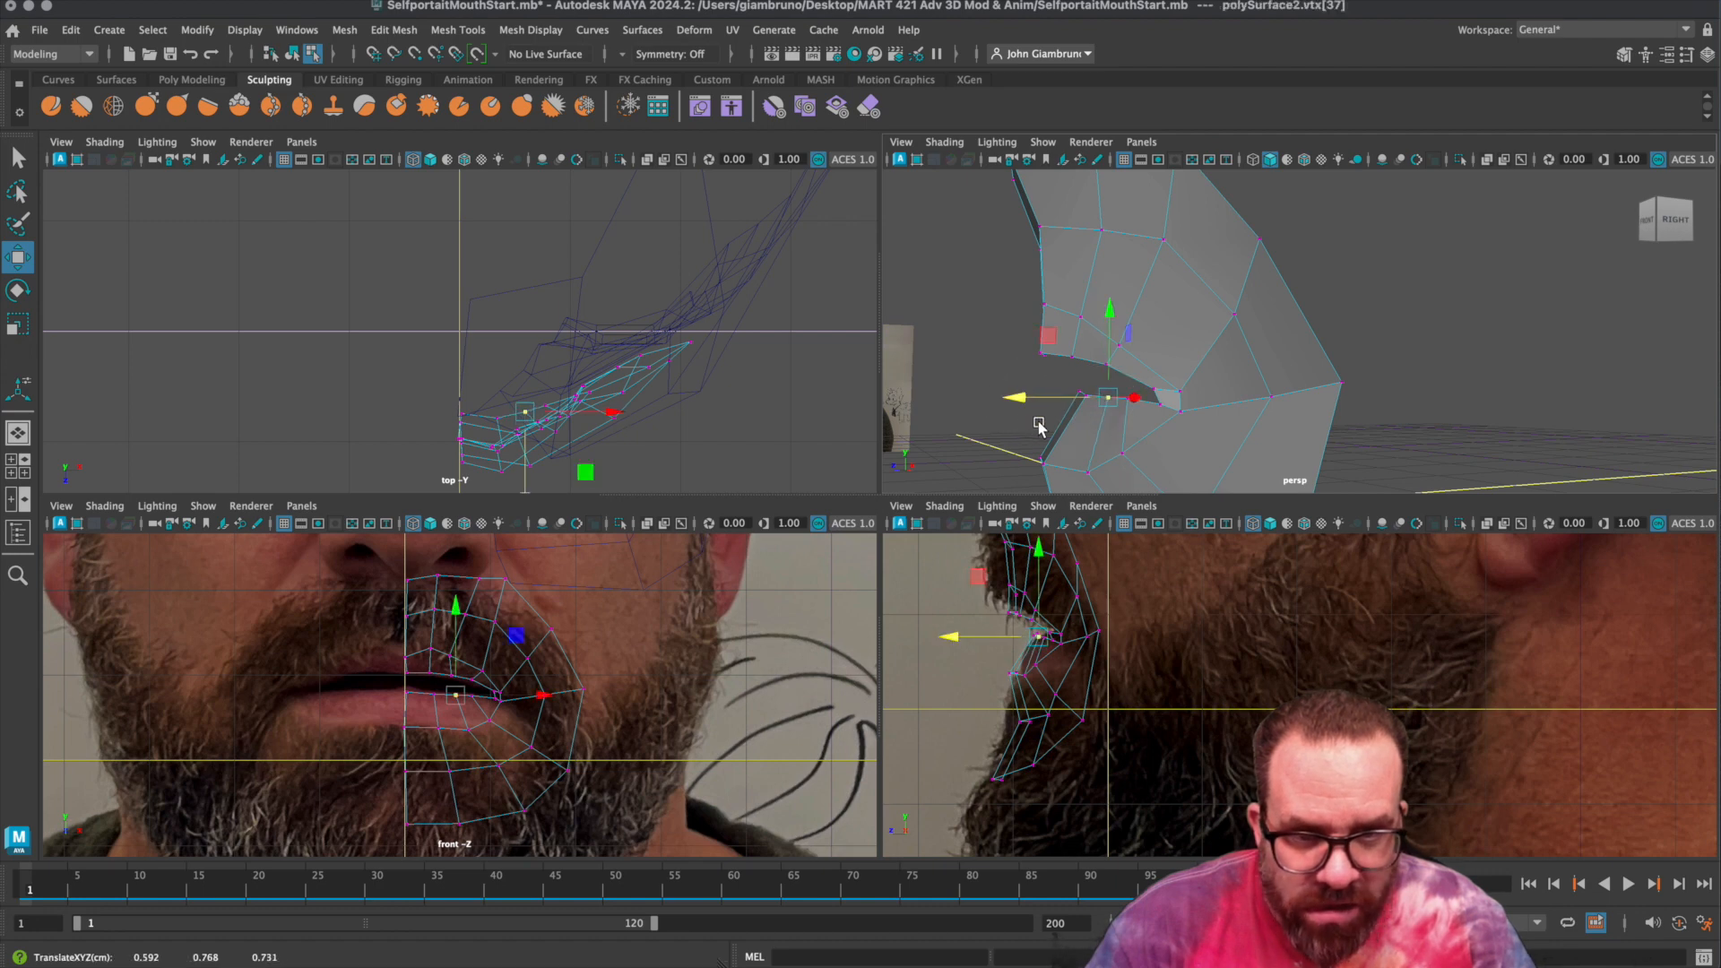
Push the three inner upper-lip vertices nearest the centre line slightly back in depth, along with the neighbouring one toward the corner.
{"action": "left_click_drag", "start_coordinate": [1006, 344], "coordinate": [1076, 364]}
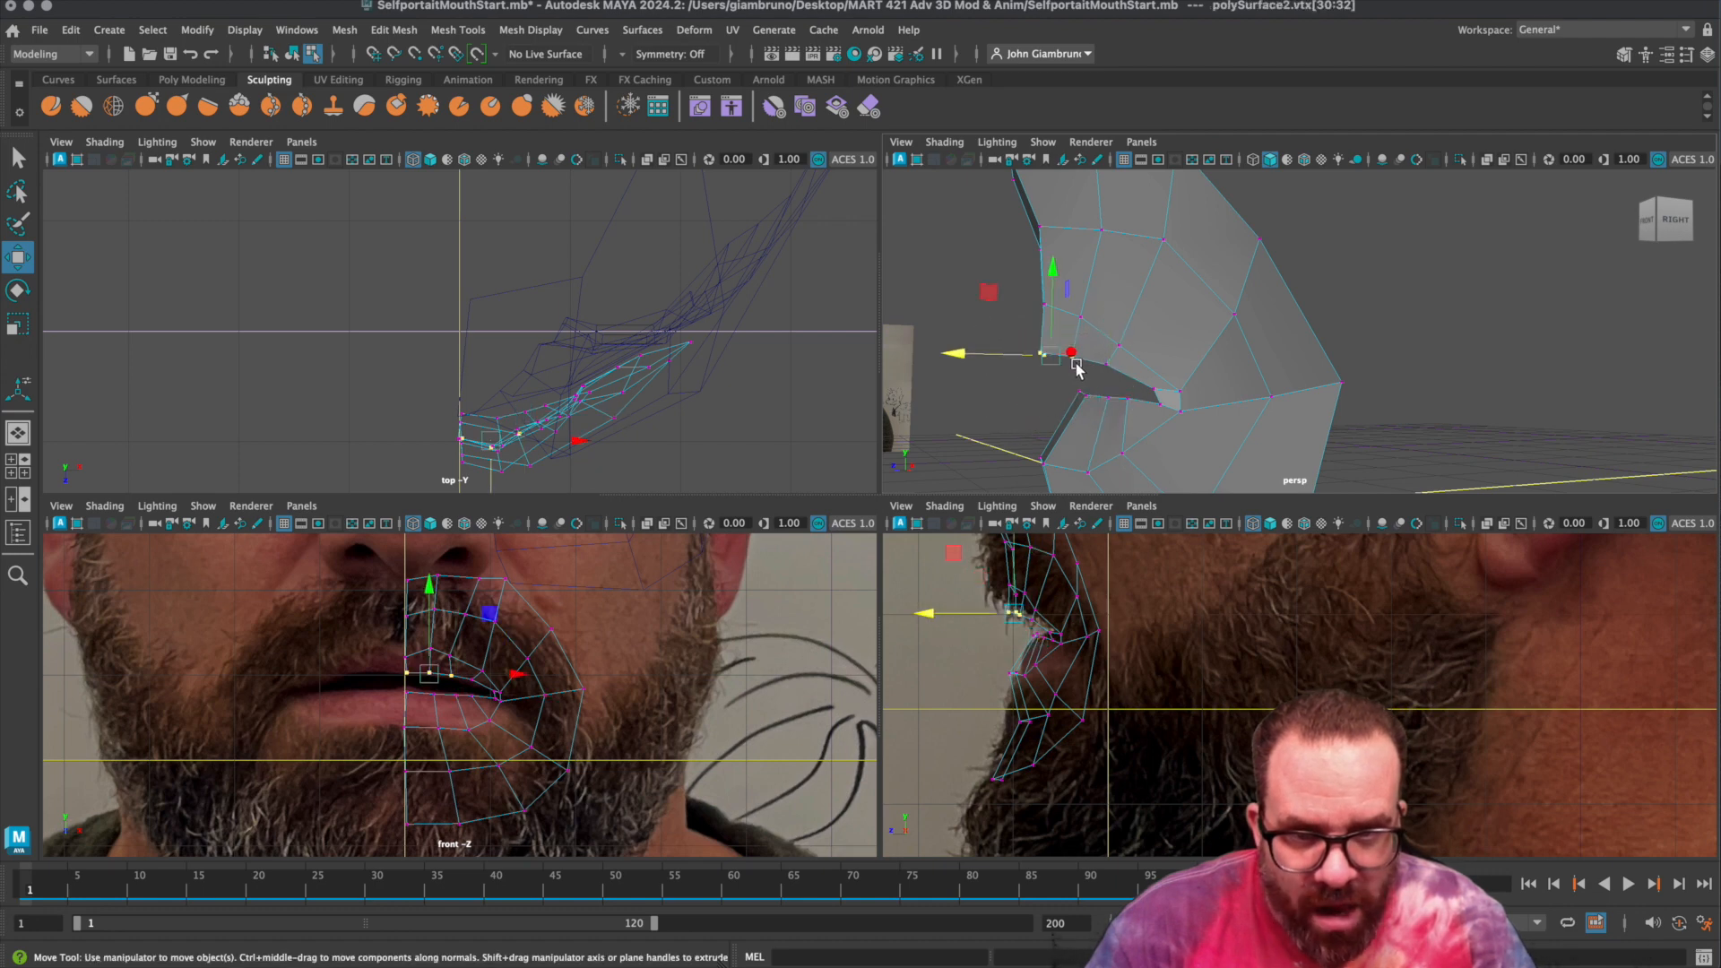
{"action": "left_click_drag", "start_coordinate": [962, 353], "coordinate": [982, 353]}
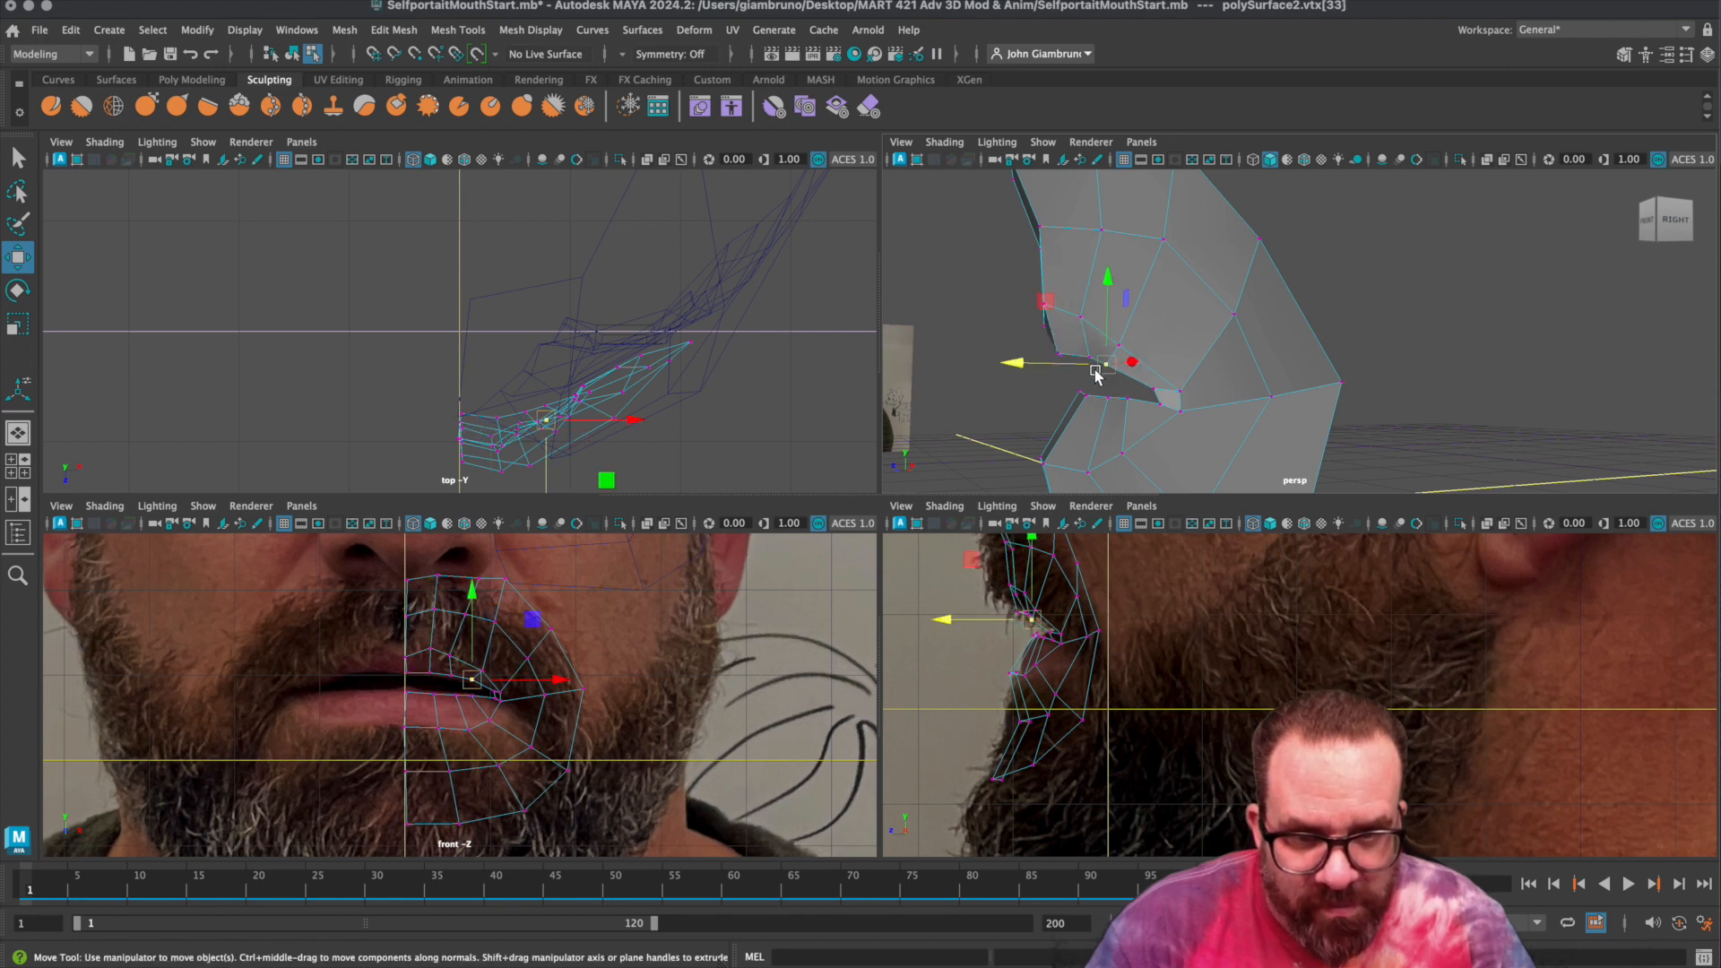
{"action": "left_click", "coordinate": [1046, 366]}
{"action": "left_click", "coordinate": [1106, 364]}
{"action": "left_click_drag", "start_coordinate": [1018, 362], "coordinate": [1032, 362]}
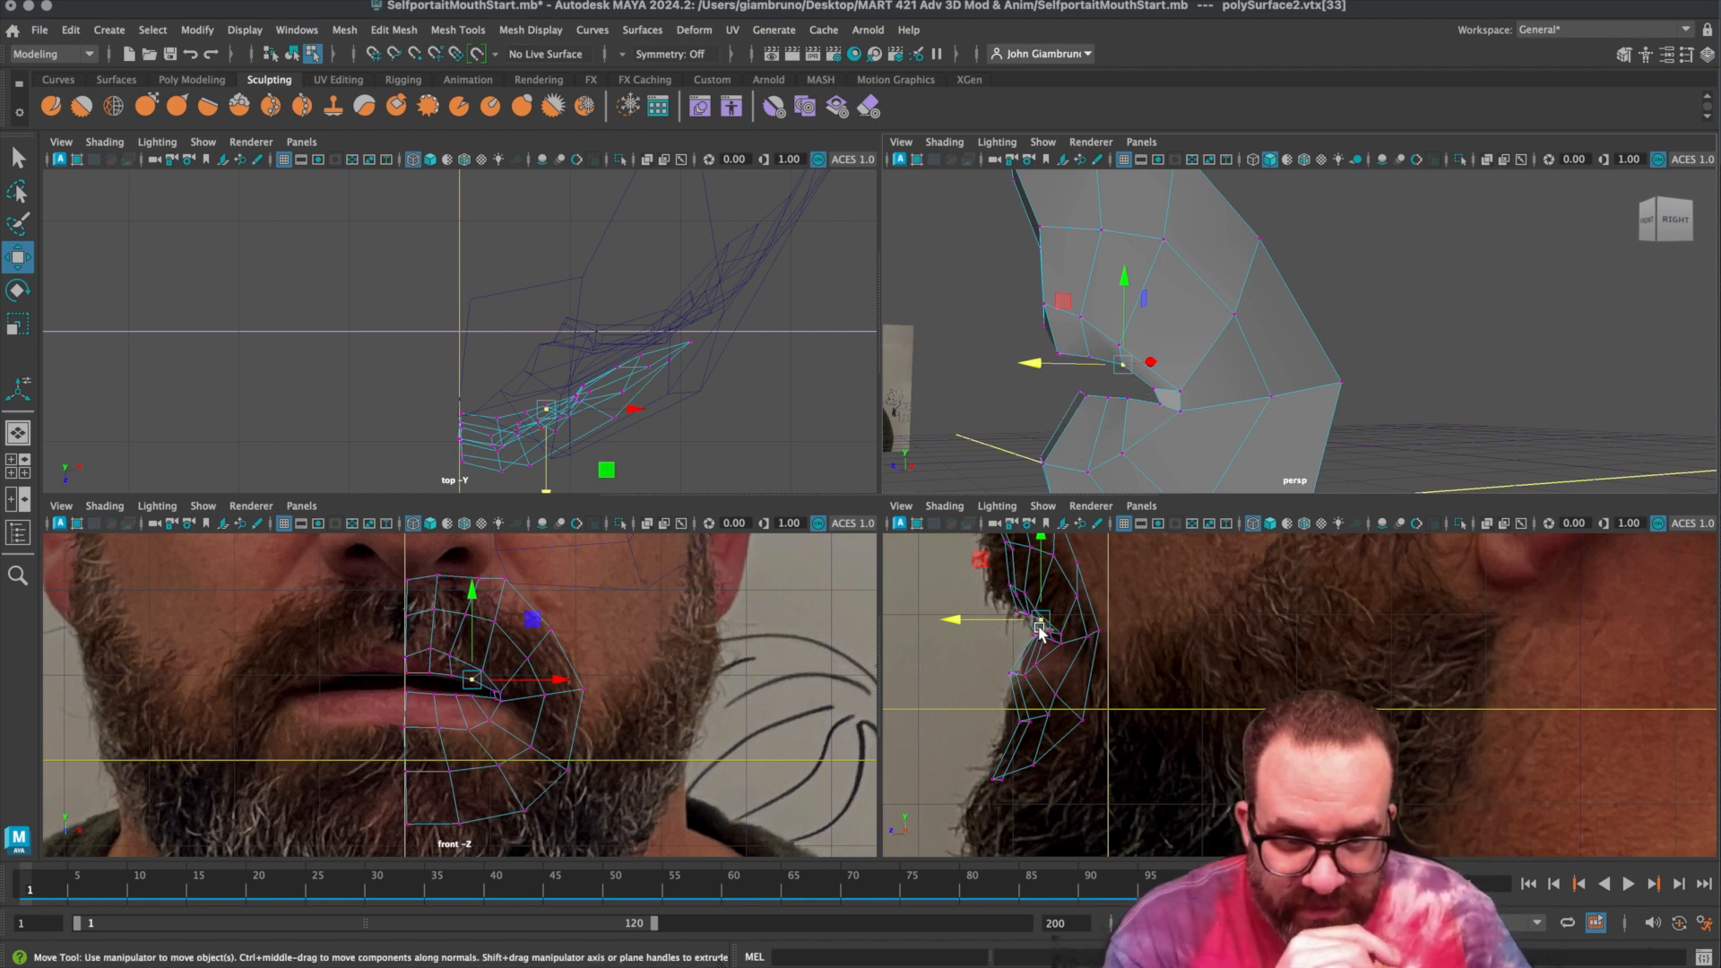
Insert an edge loop around the lips, between the lip edge and the inner mouth opening edge.
{"action": "mouse_move", "coordinate": [1309, 369]}
{"action": "left_mouse_down", "text": "alt"}
{"action": "mouse_move", "coordinate": [1383, 373]}
{"action": "mouse_move", "coordinate": [1288, 384]}
{"action": "mouse_move", "coordinate": [1299, 365]}
{"action": "mouse_move", "coordinate": [1327, 369]}
{"action": "left_mouse_up", "text": "alt"}
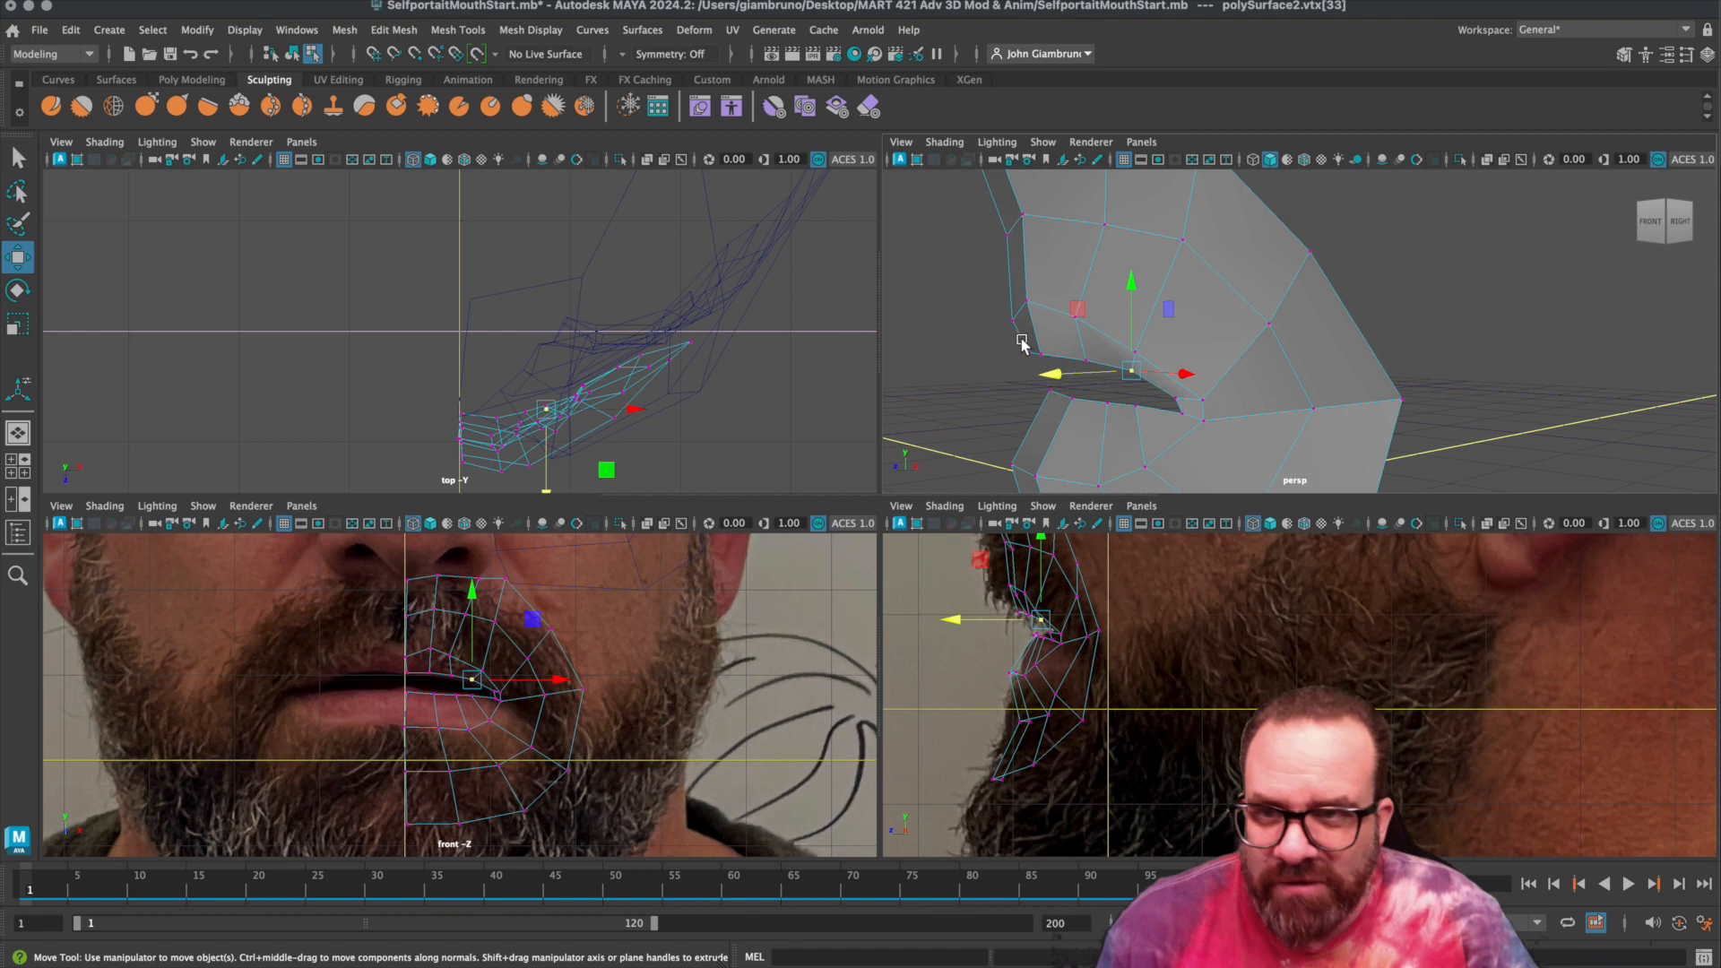
{"action": "left_click", "coordinate": [459, 29]}
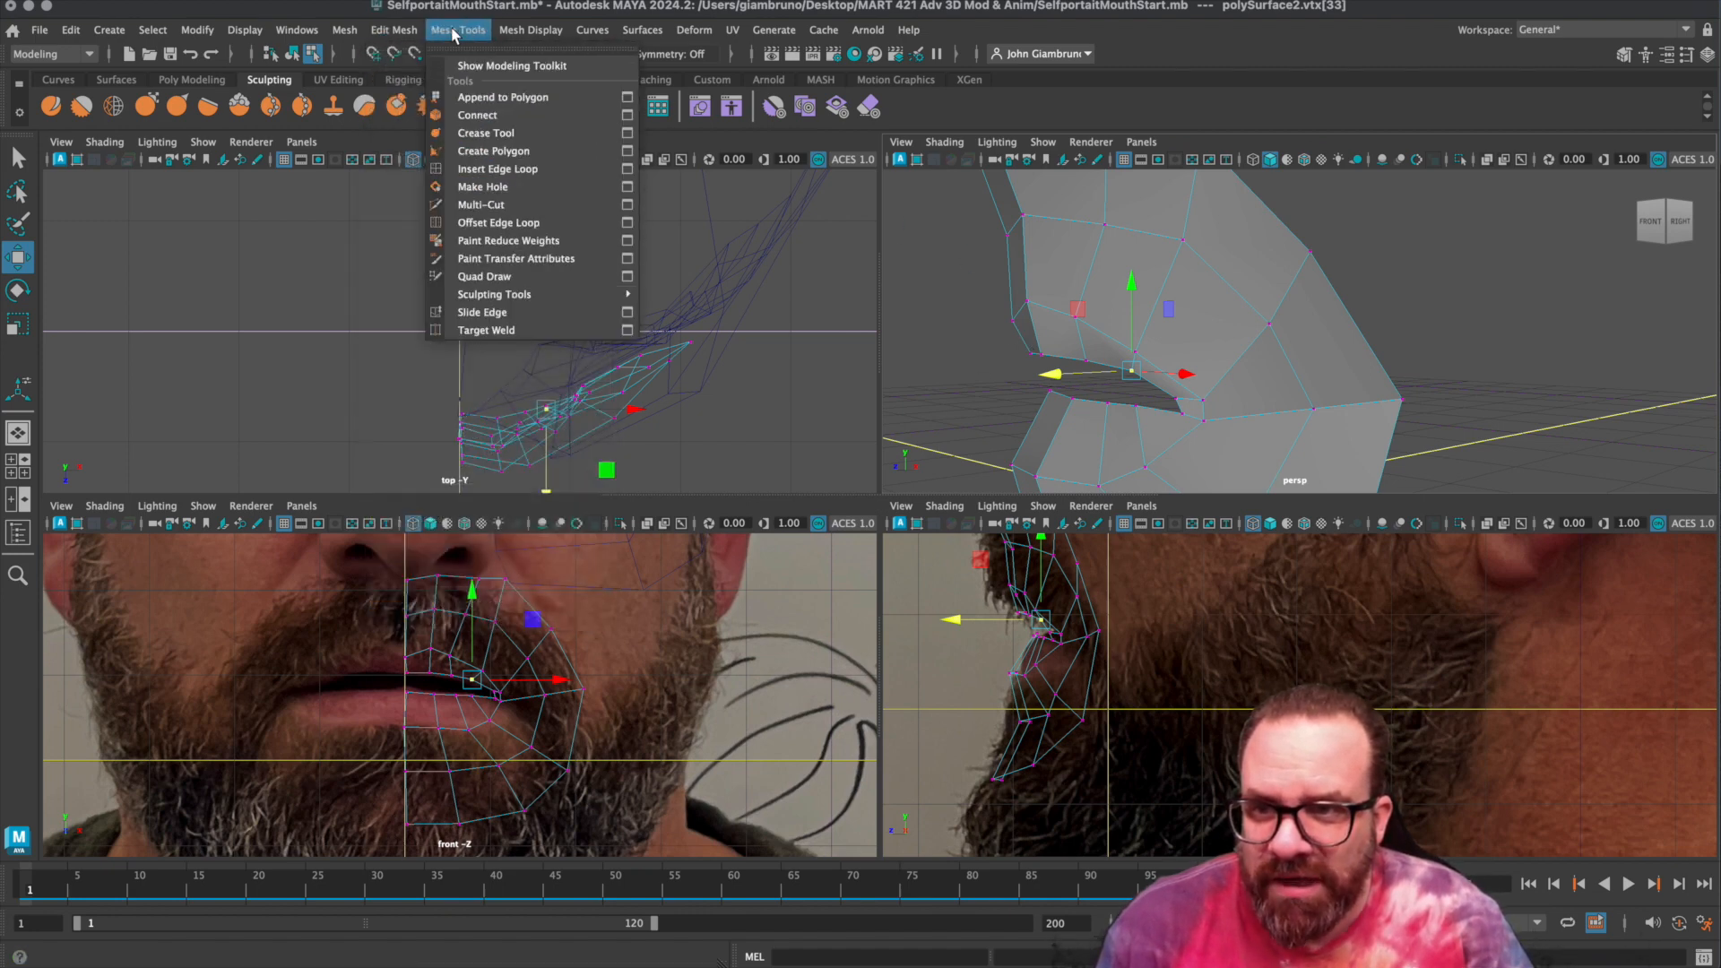
{"action": "left_click", "coordinate": [499, 169]}
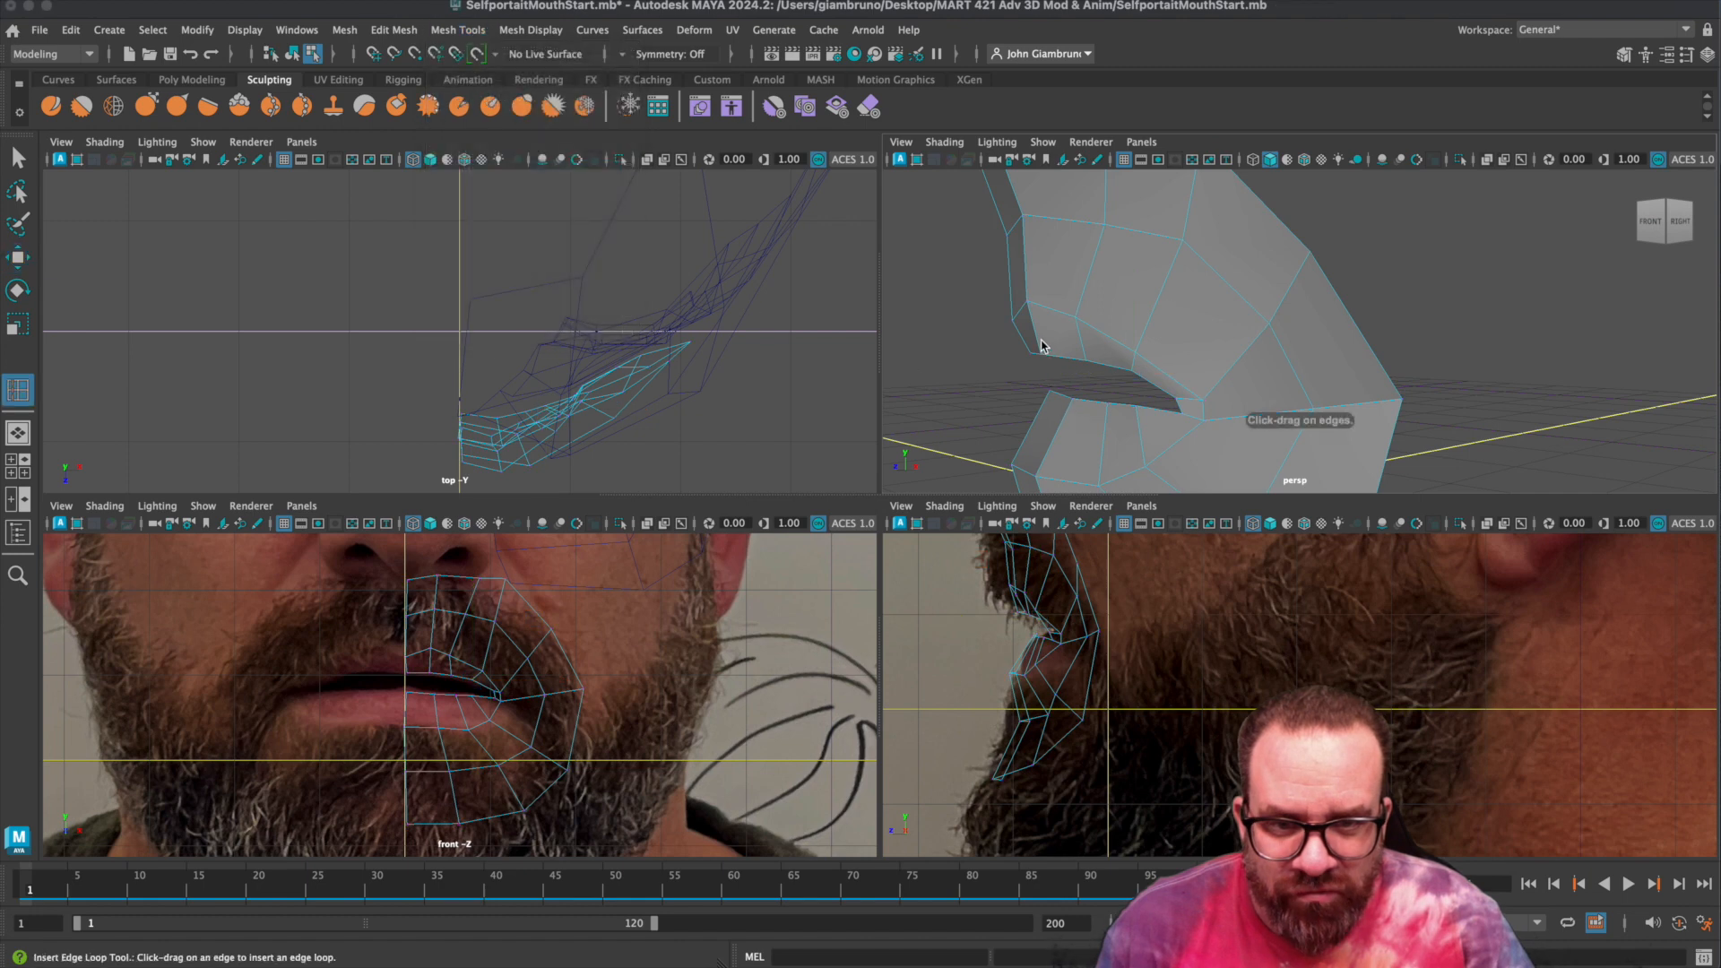
{"action": "left_click_drag", "start_coordinate": [1037, 341], "coordinate": [1038, 338]}
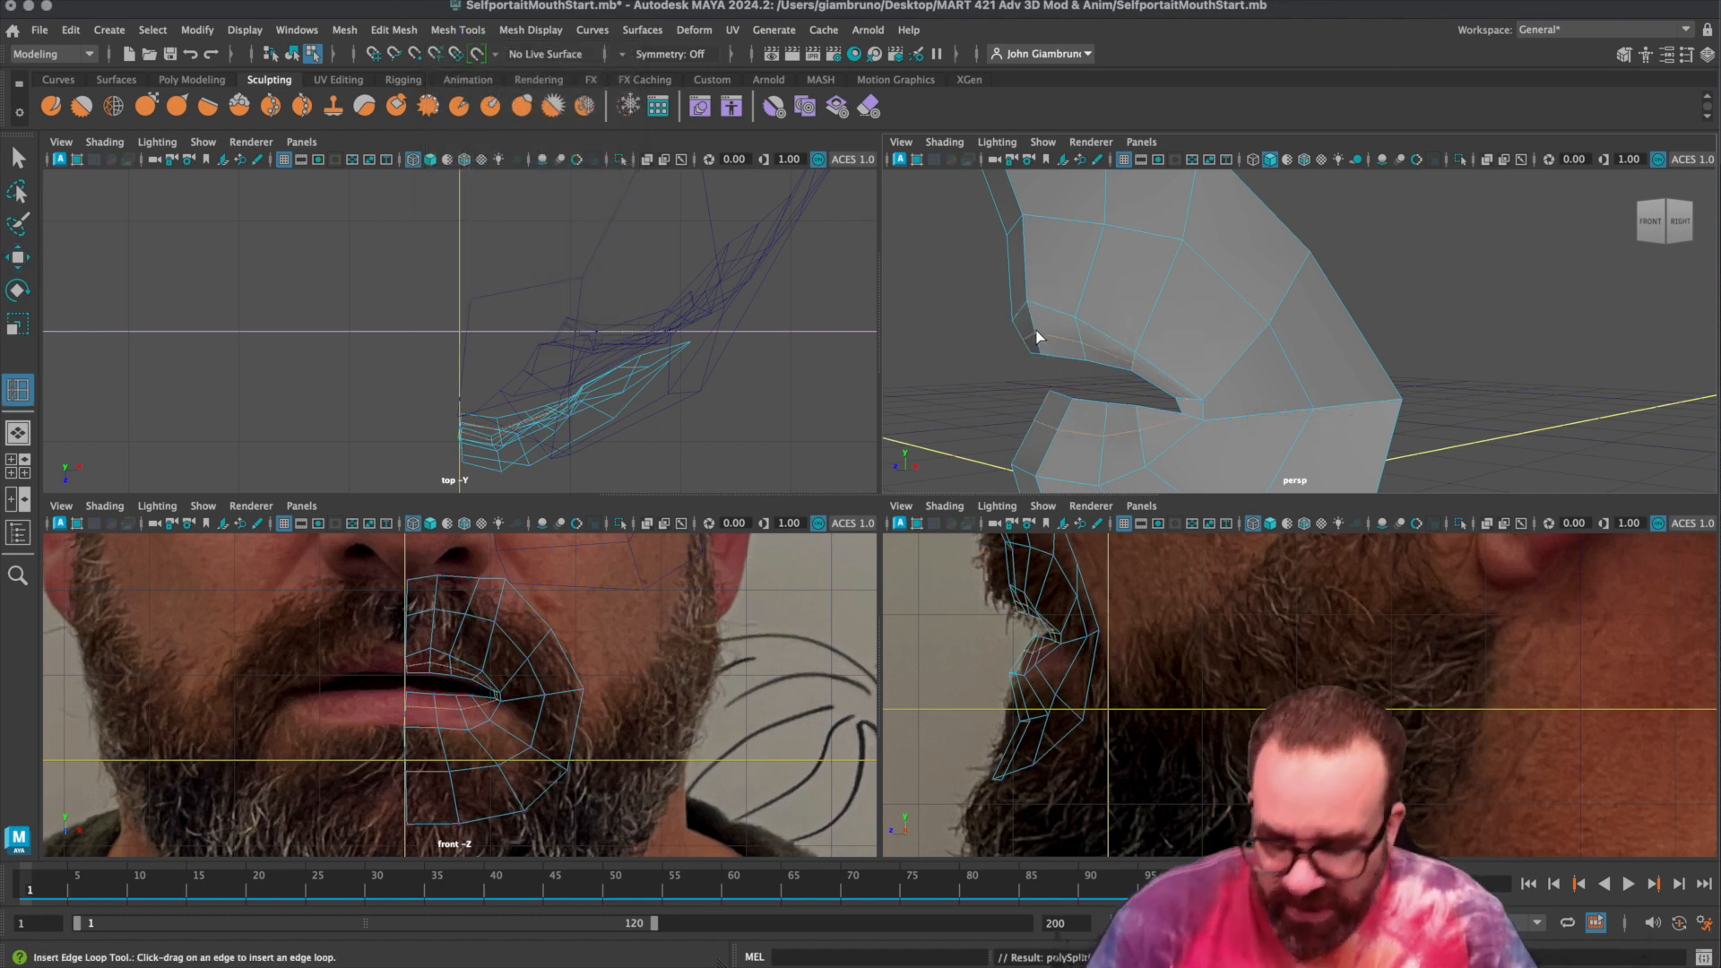
Move the new lip edge loop slightly forward and up to about Y 0.89, Z 0.83.
{"action": "key", "text": "q"}
{"action": "key", "text": "w"}
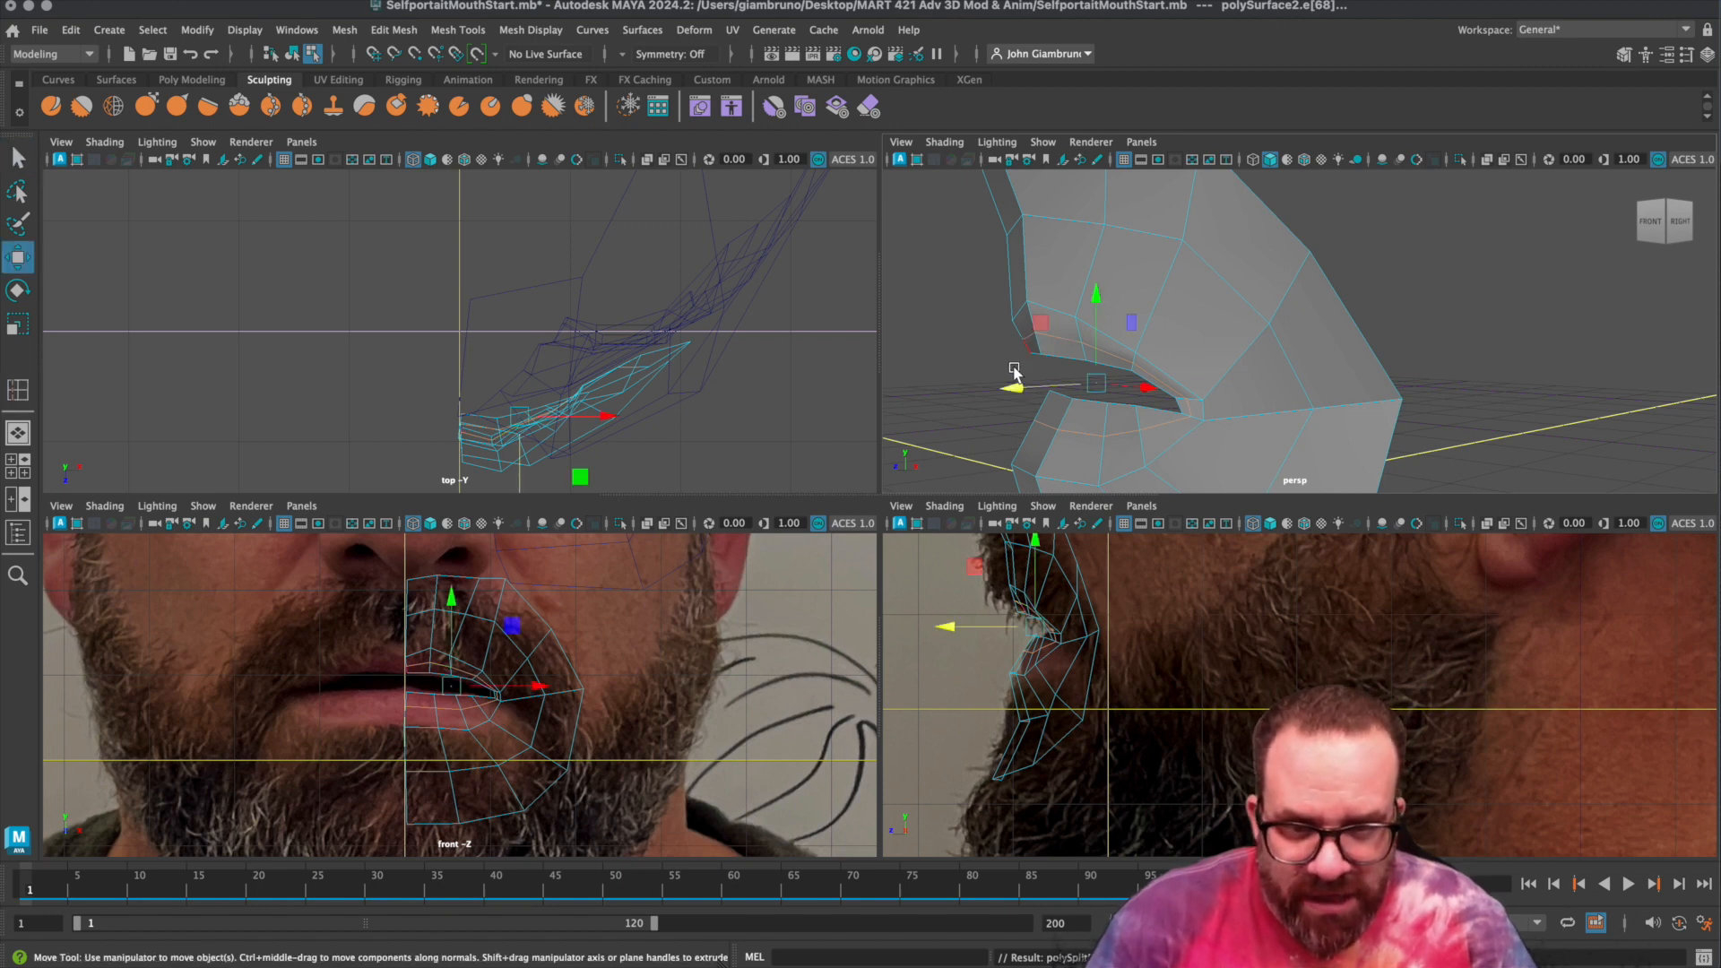
{"action": "left_click_drag", "start_coordinate": [1021, 389], "coordinate": [1011, 394]}
{"action": "left_click_drag", "start_coordinate": [1090, 305], "coordinate": [1088, 286]}
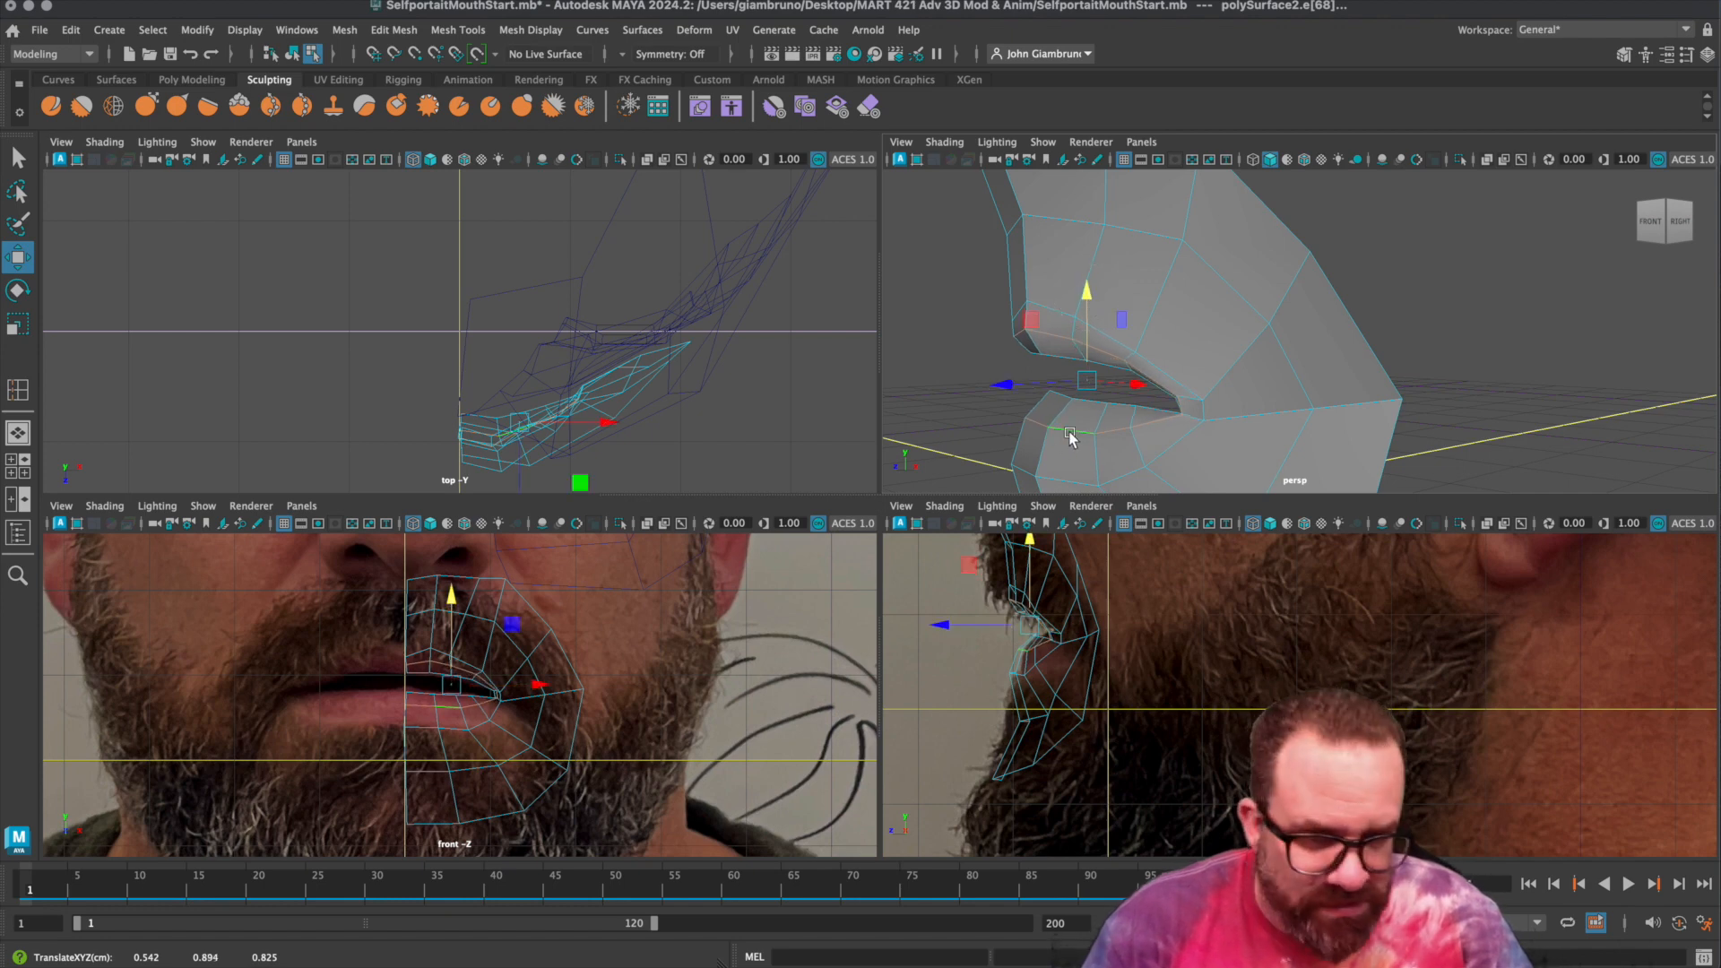
Adjust the three lower-lip border vertices nearest the centre line to about Y 0.35, Z 0.84.
{"action": "right_click", "coordinate": [1128, 435]}
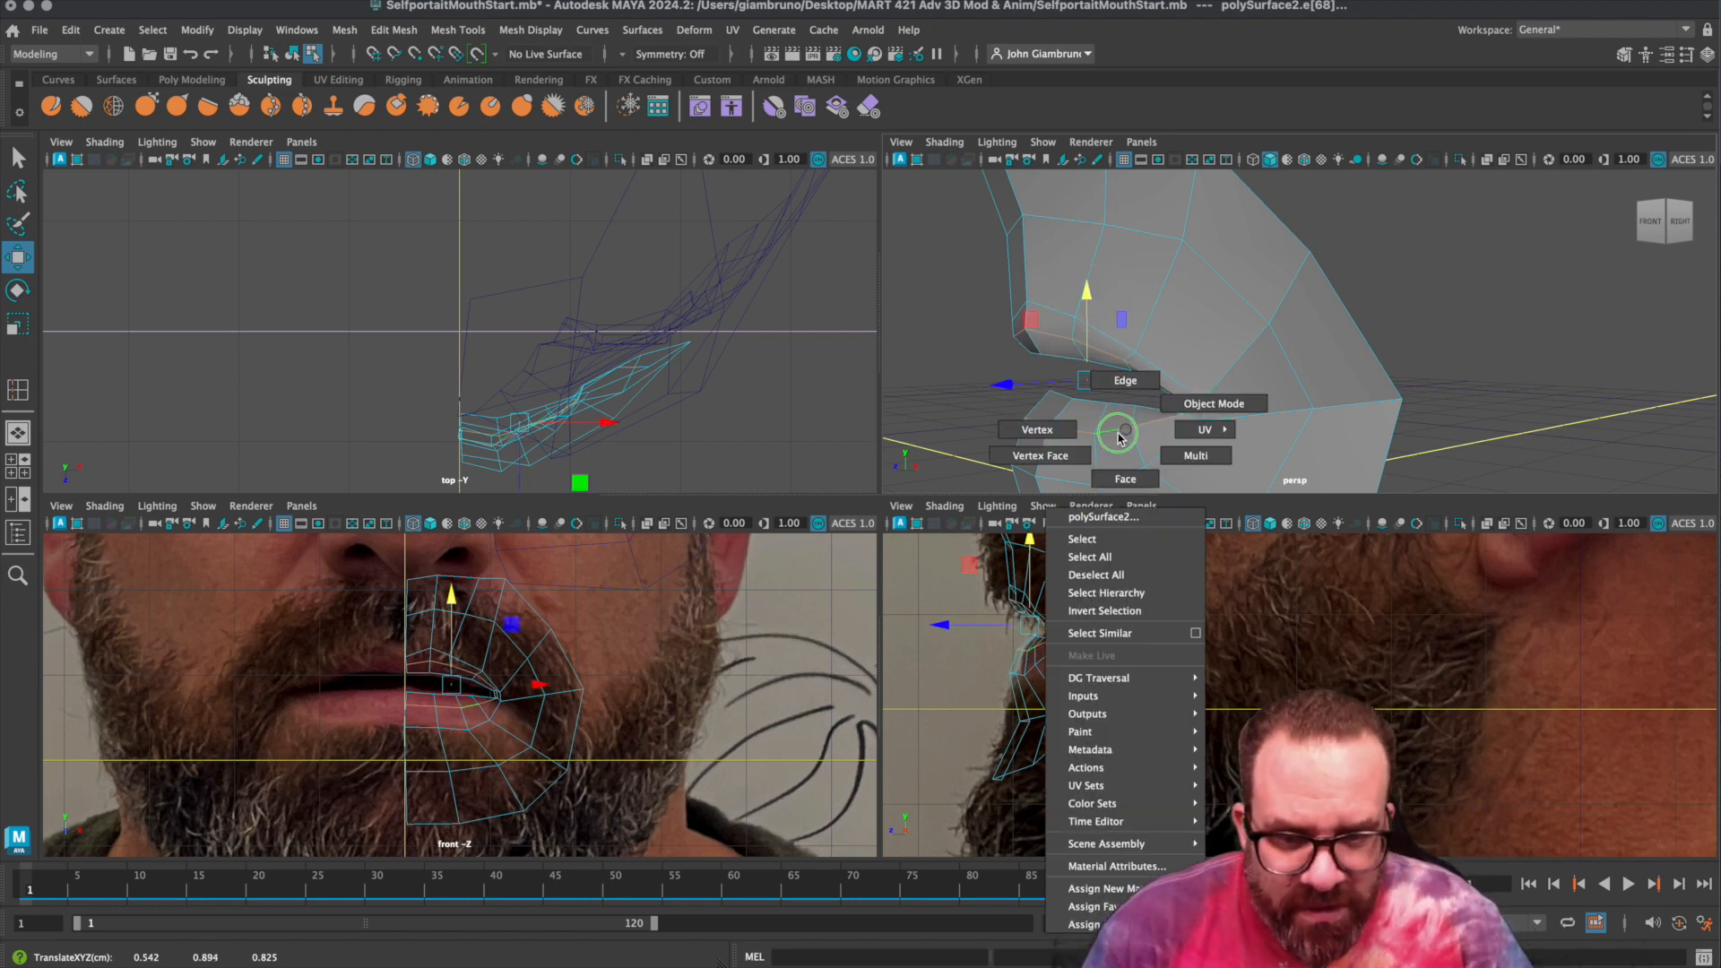
{"action": "left_click", "coordinate": [1037, 430]}
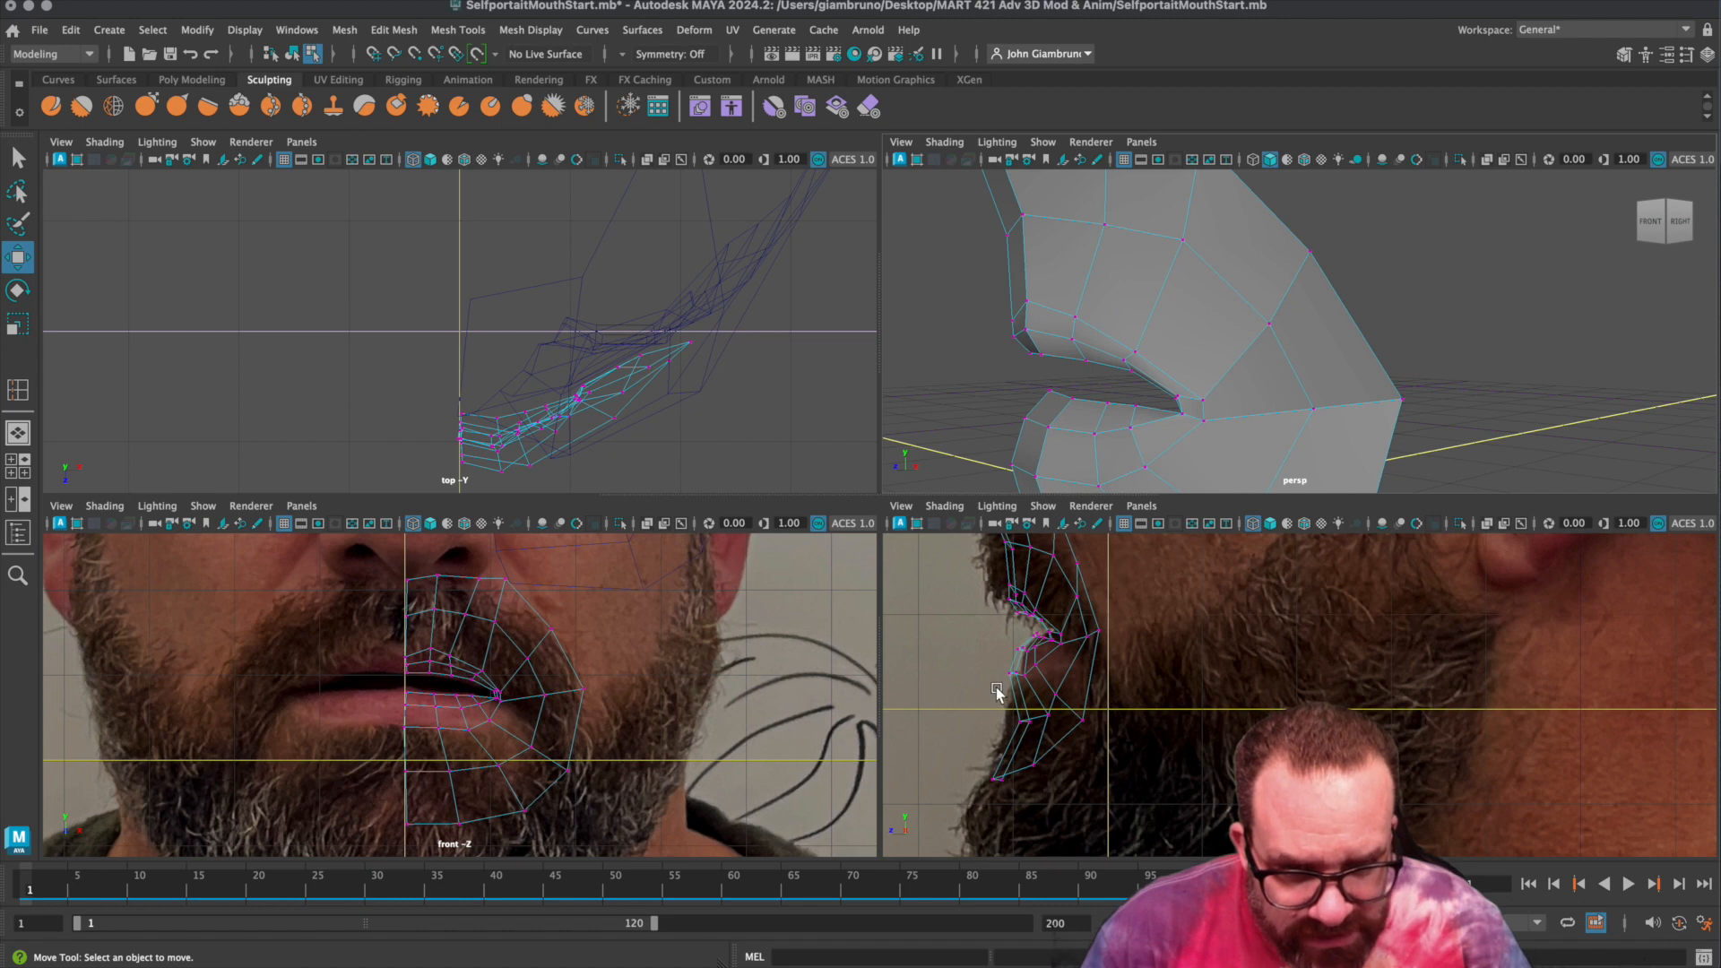
{"action": "middle_click_drag", "start_coordinate": [1014, 441], "coordinate": [1016, 350], "text": "alt"}
{"action": "left_click_drag", "start_coordinate": [1015, 350], "coordinate": [1131, 376], "text": "alt"}
{"action": "left_click_drag", "start_coordinate": [990, 366], "coordinate": [1024, 369]}
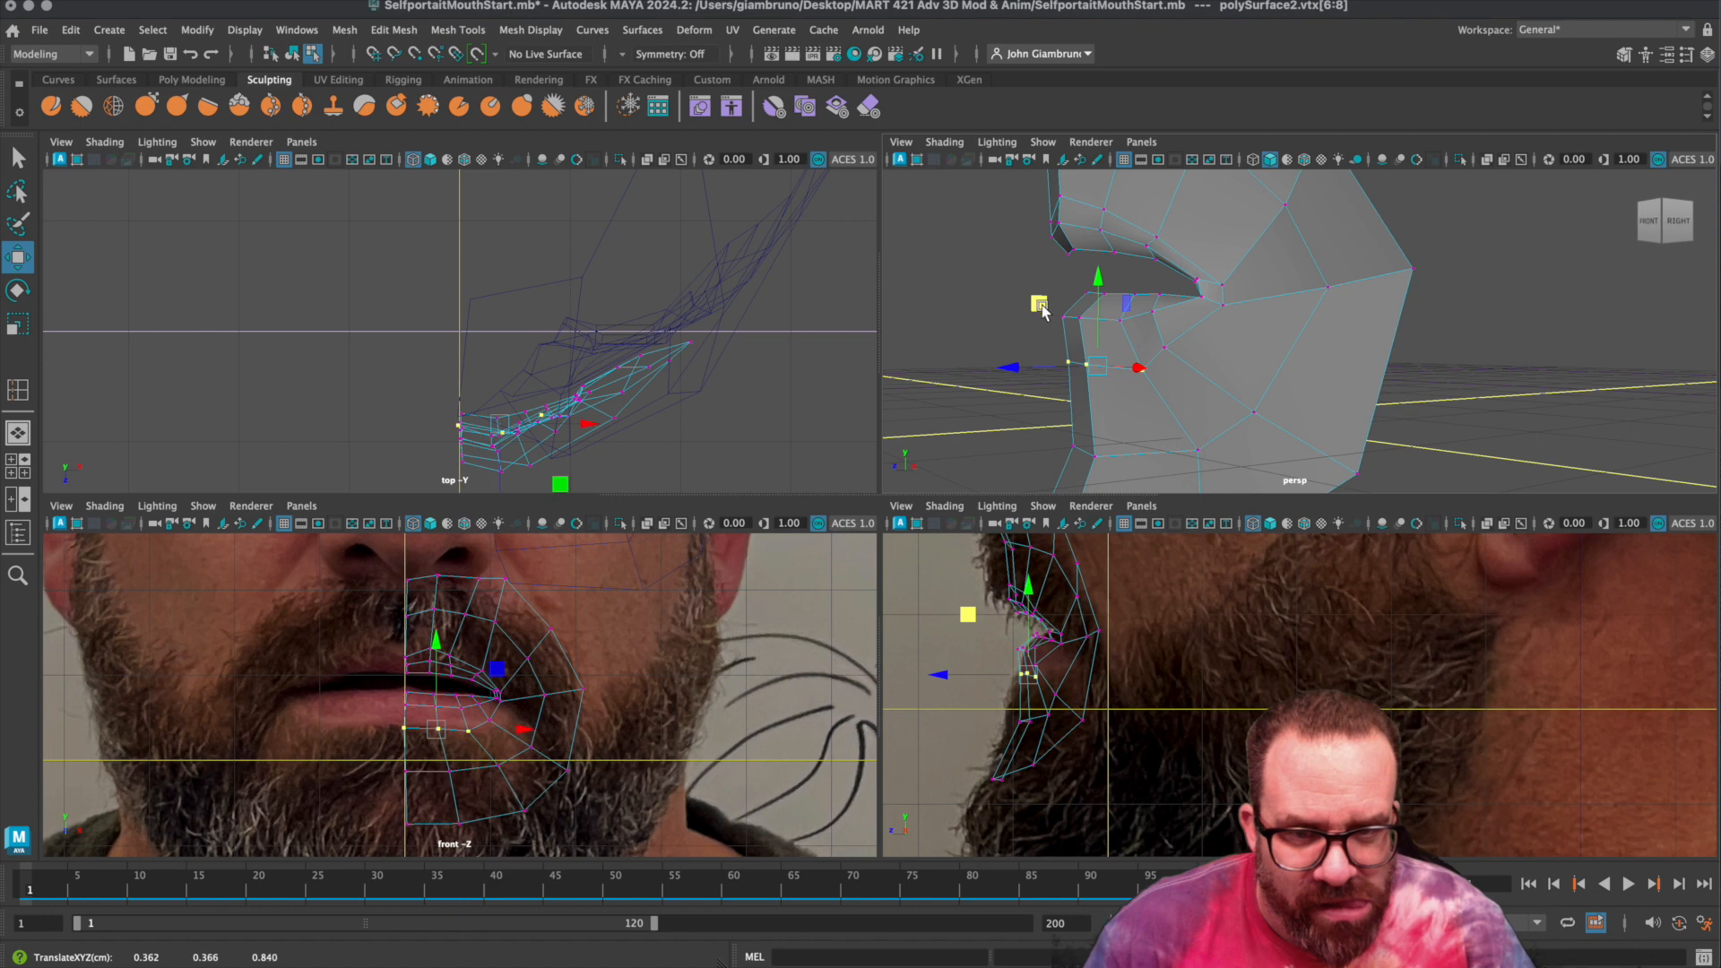
{"action": "left_click_drag", "start_coordinate": [1093, 275], "coordinate": [1095, 281]}
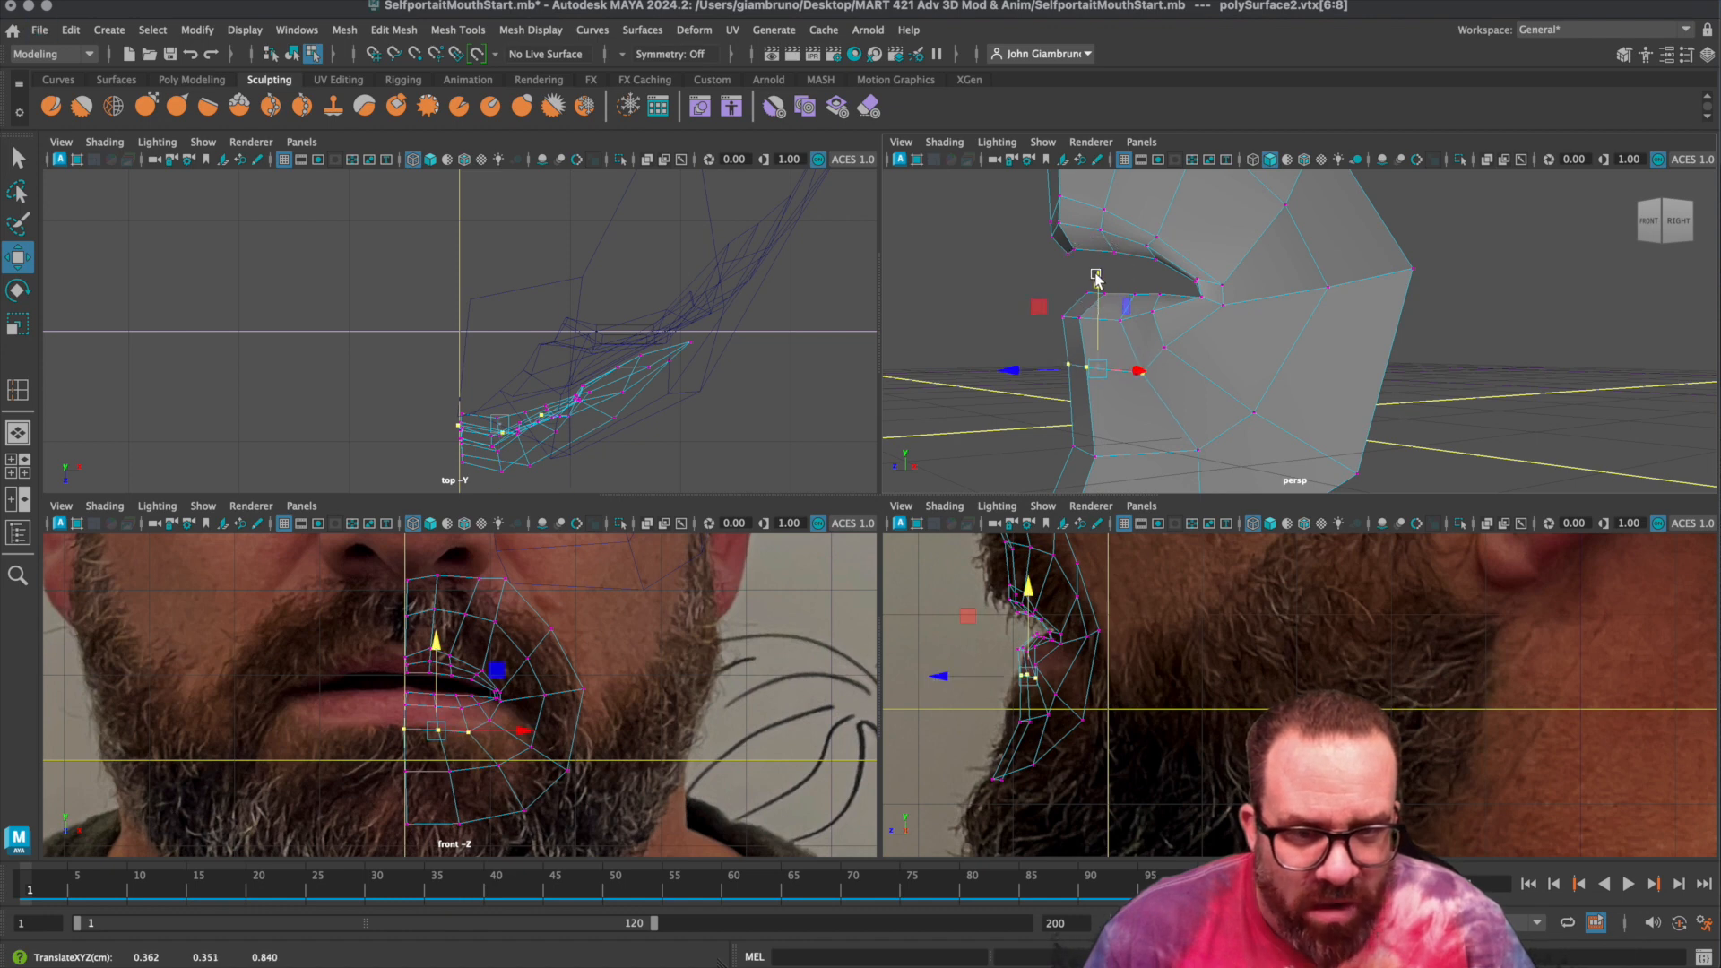
Move the lower-lip border vertex below the mouth corner to about Z 0.76 in depth and check the lip's curvature.
{"action": "left_click_drag", "start_coordinate": [1005, 375], "coordinate": [1061, 407], "text": "alt"}
{"action": "left_click", "coordinate": [1144, 346]}
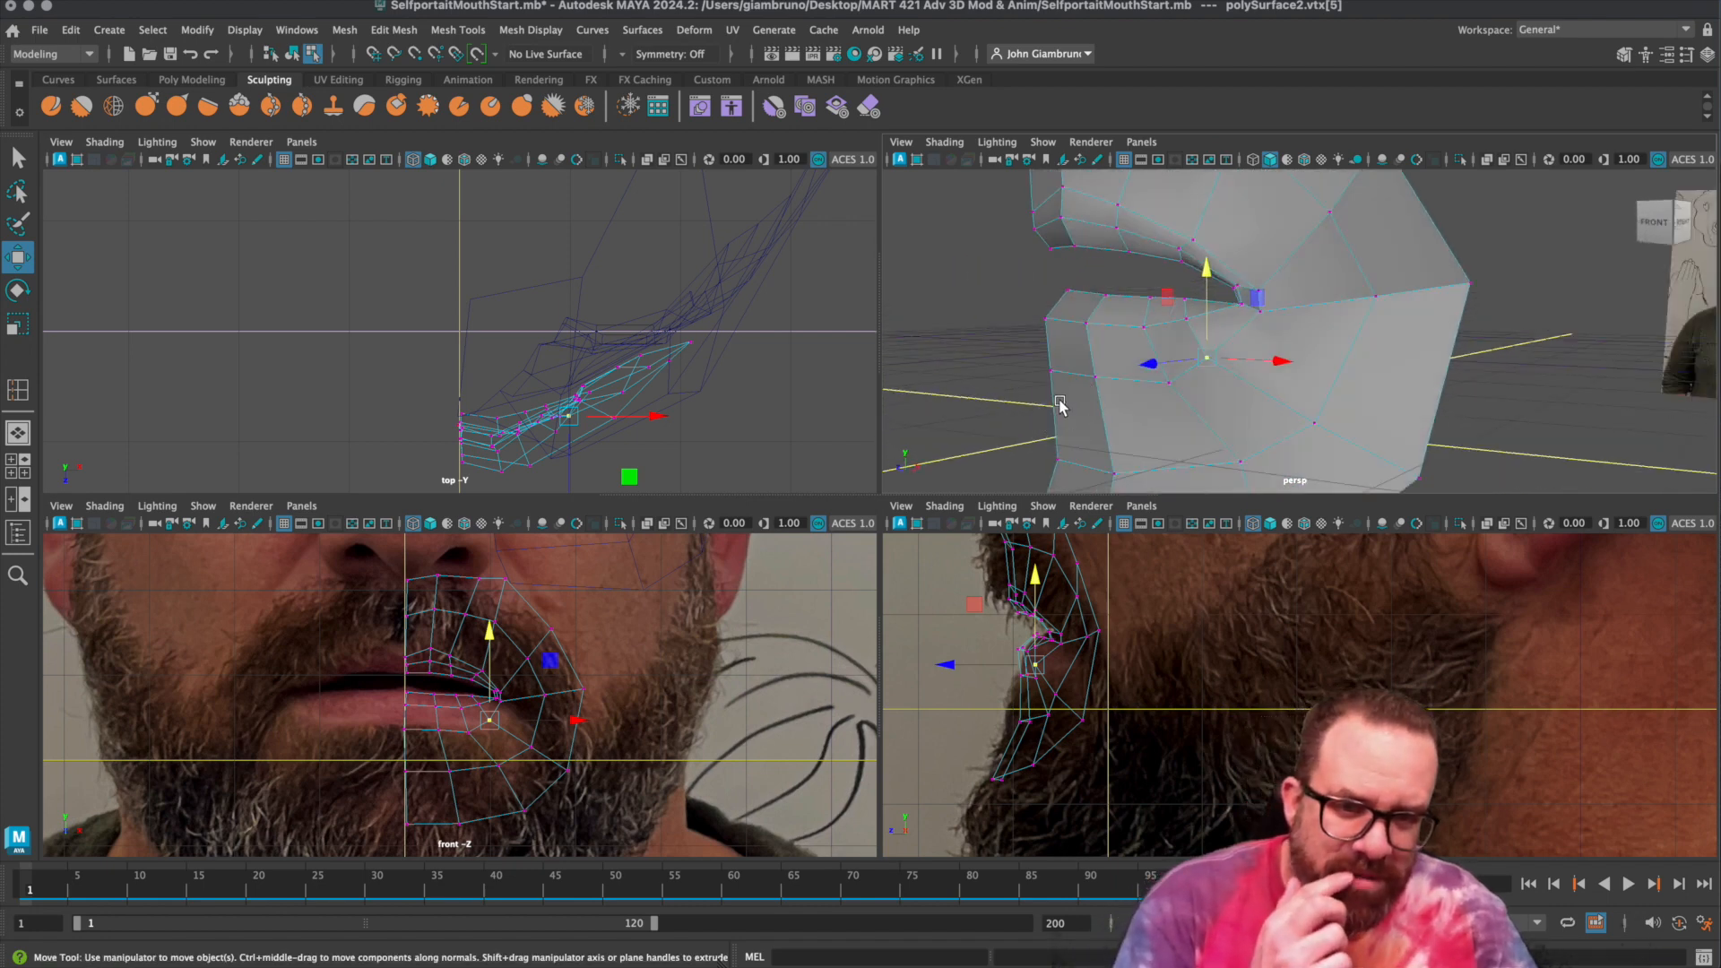
{"action": "left_click", "coordinate": [1151, 364]}
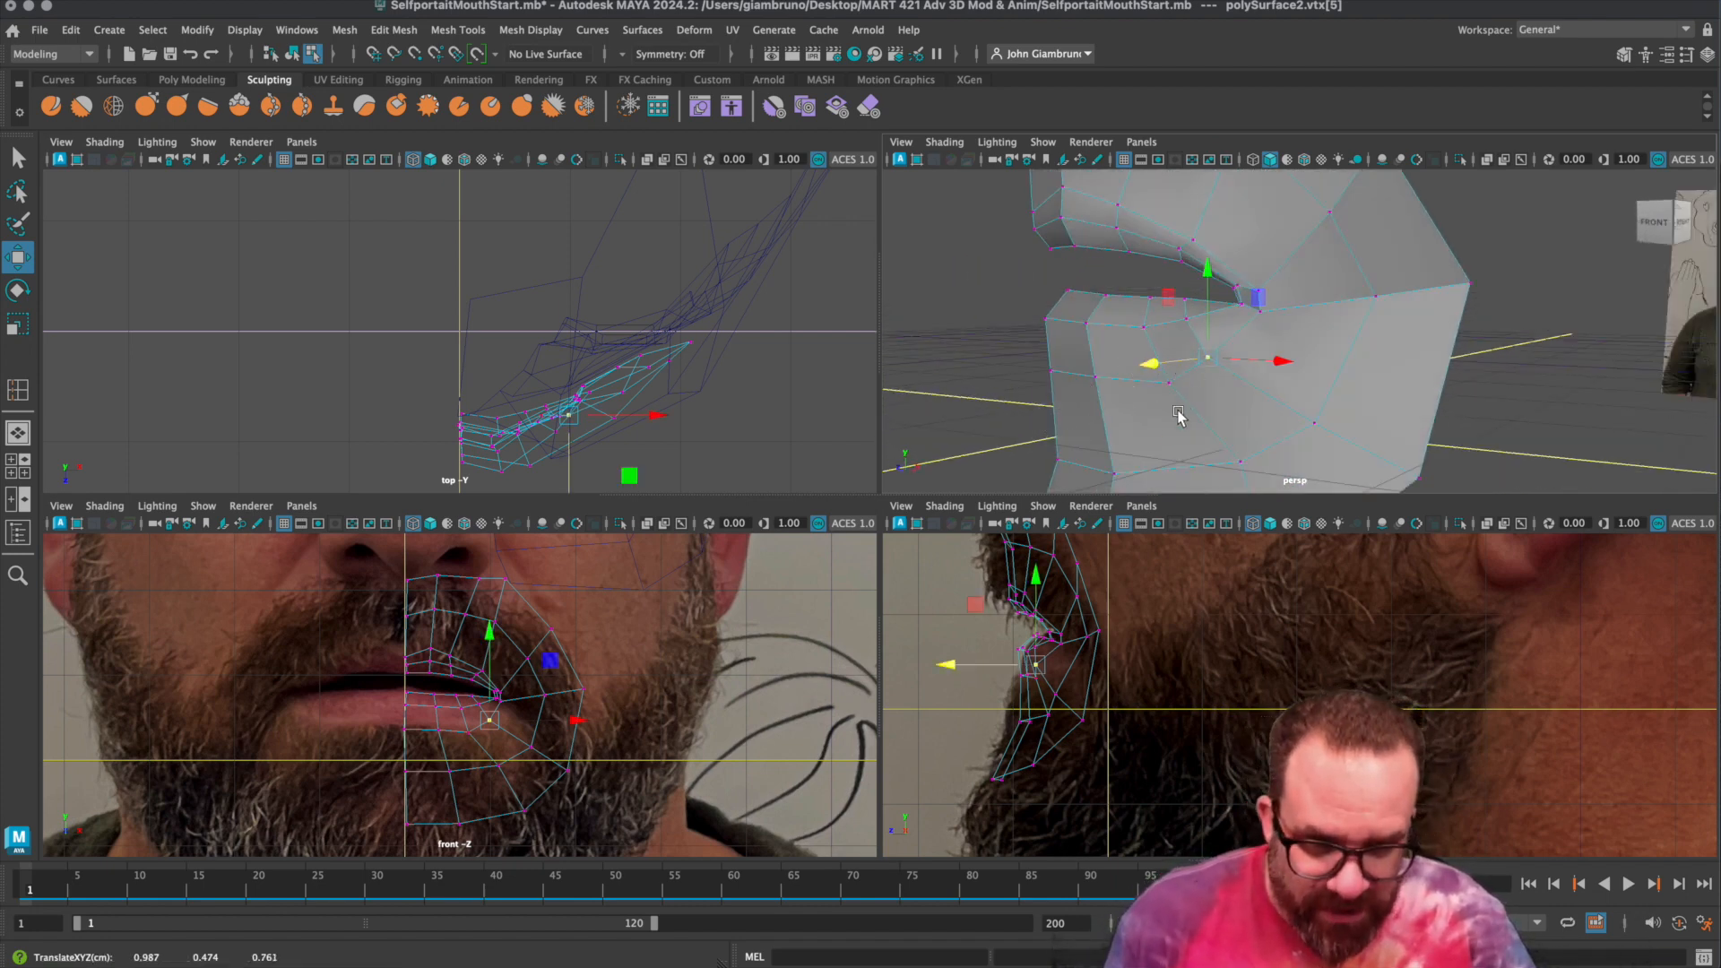
{"action": "left_click_drag", "start_coordinate": [1166, 435], "coordinate": [1224, 386], "text": "alt"}
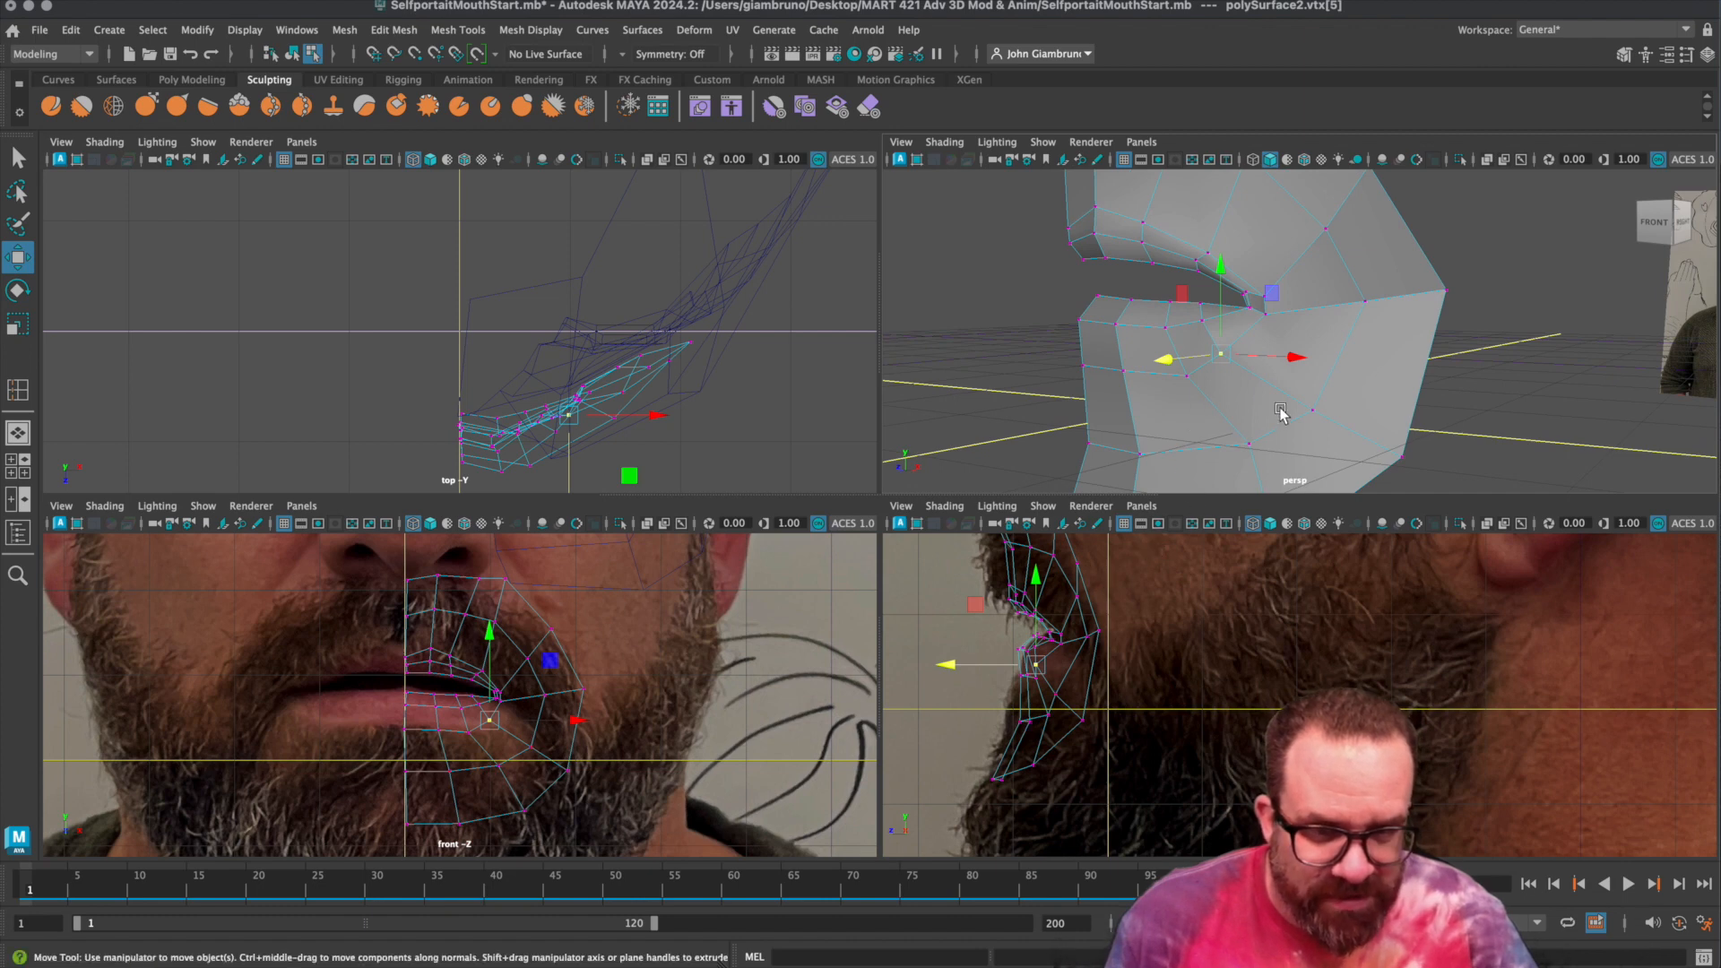
{"action": "left_click_drag", "start_coordinate": [1241, 411], "coordinate": [1217, 444], "text": "alt"}
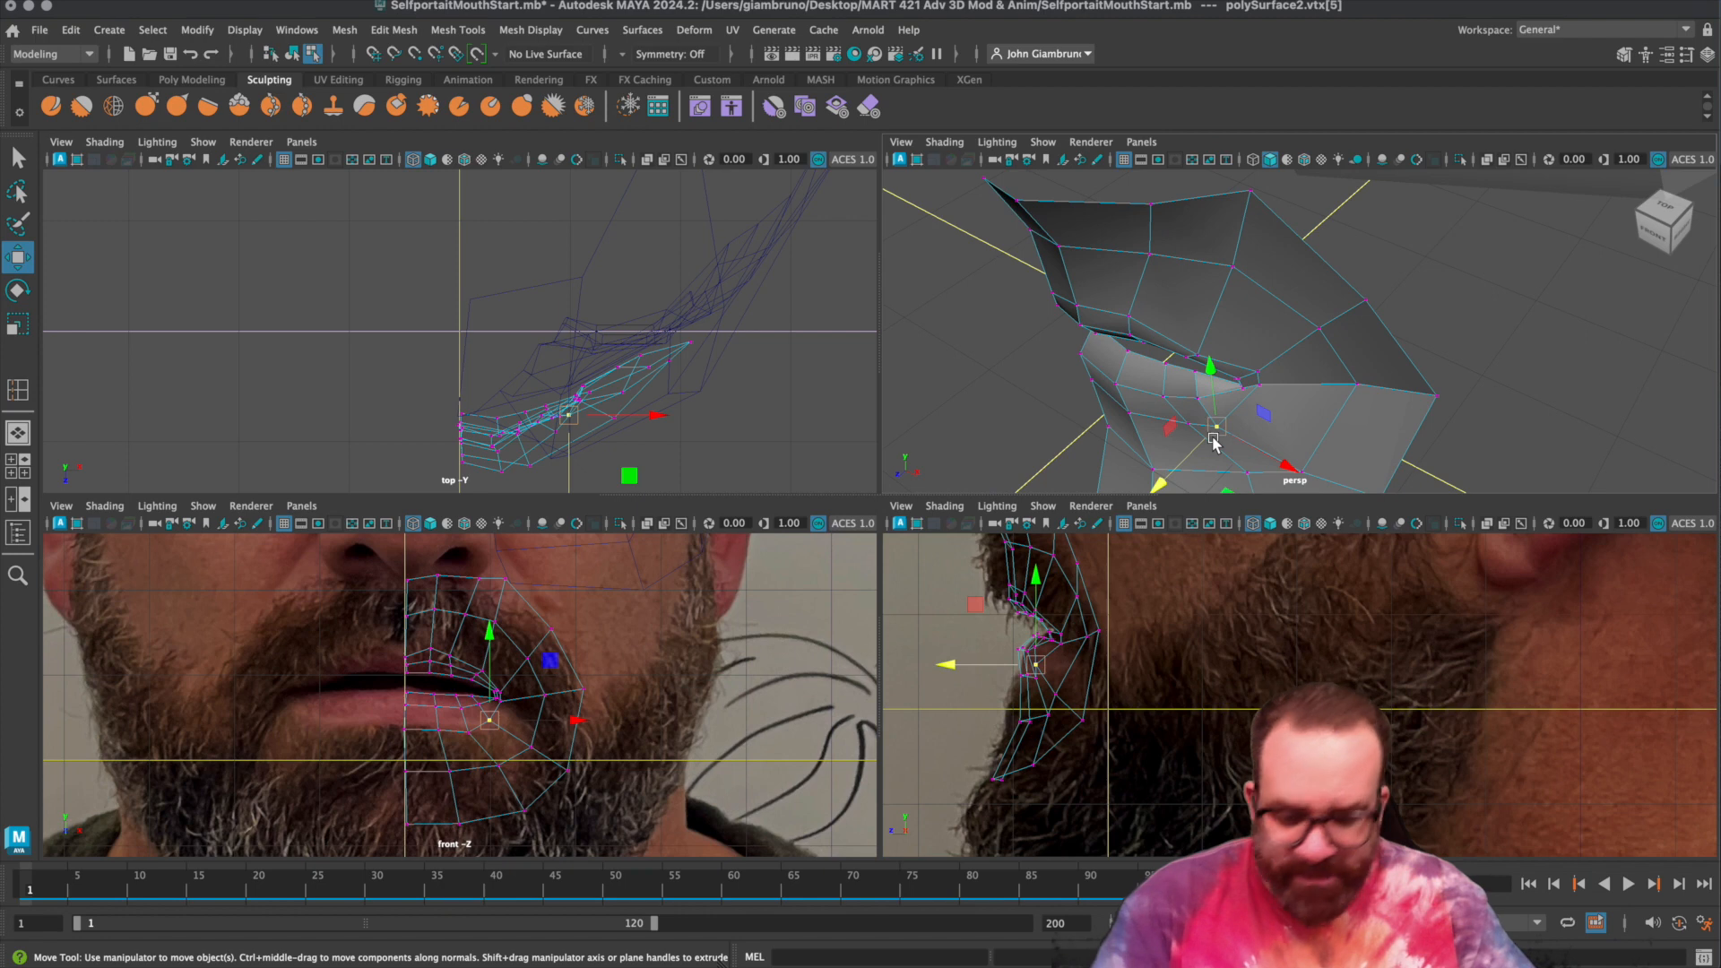
{"action": "left_click_drag", "start_coordinate": [1212, 432], "coordinate": [1269, 317], "text": "alt"}
Push the two topmost vertices nearest the centre line, under the nose, back to about Z 1.12 in the side view.
{"action": "right_click", "coordinate": [1269, 318]}
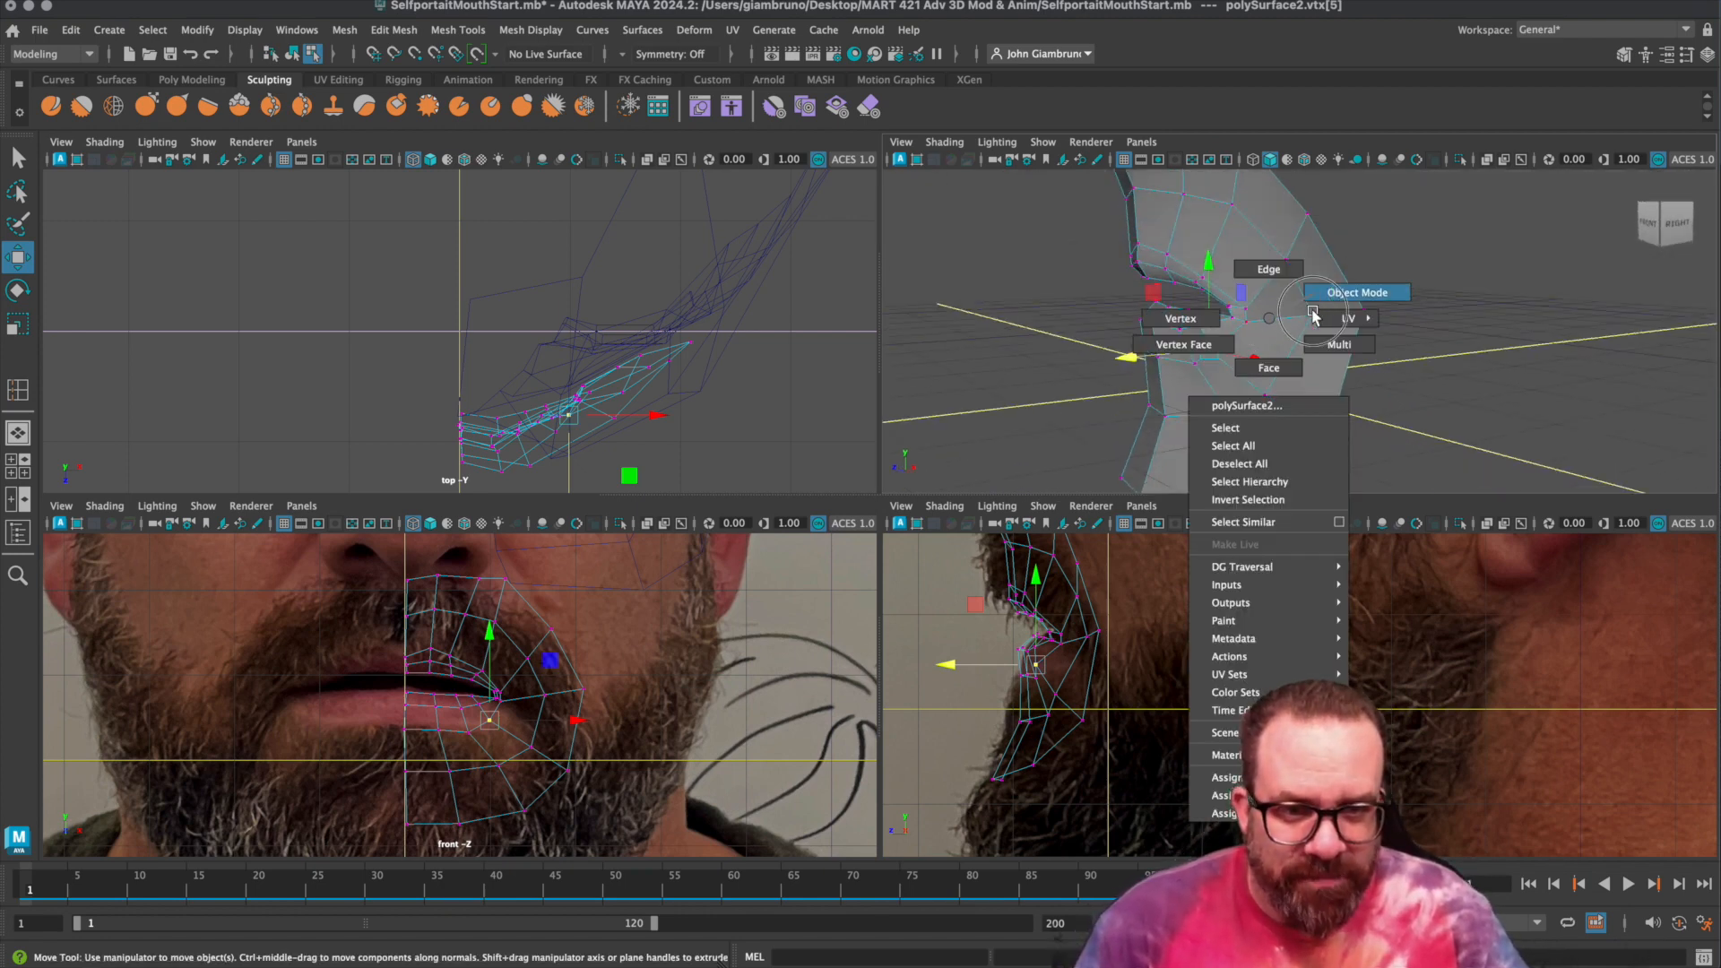
{"action": "right_click_drag", "start_coordinate": [1313, 314], "coordinate": [1316, 311]}
{"action": "scroll", "coordinate": [1340, 396], "scroll_direction": "down", "scroll_amount": 5}
{"action": "mouse_move", "coordinate": [1318, 401]}
{"action": "left_mouse_down", "text": "alt"}
{"action": "mouse_move", "coordinate": [1376, 405]}
{"action": "mouse_move", "coordinate": [1279, 395]}
{"action": "mouse_move", "coordinate": [1306, 395]}
{"action": "mouse_move", "coordinate": [1296, 412]}
{"action": "left_mouse_up", "text": "alt"}
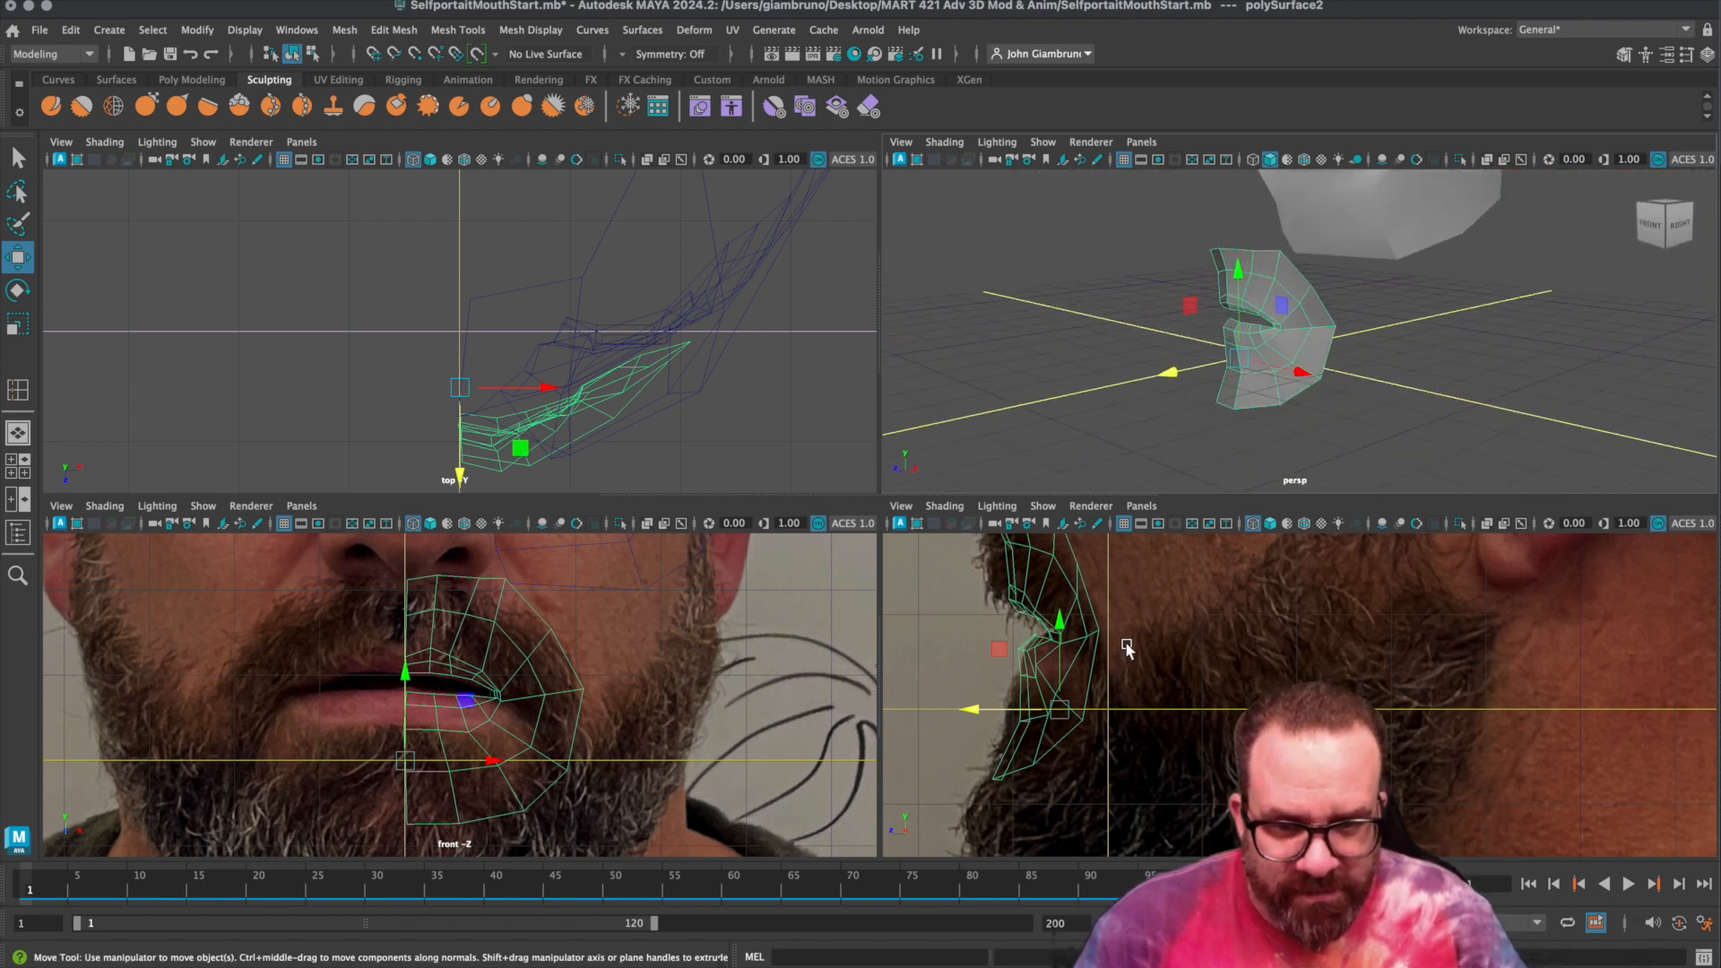
{"action": "middle_click_drag", "start_coordinate": [1127, 649], "coordinate": [1135, 769], "text": "alt"}
{"action": "right_click_drag", "start_coordinate": [1230, 251], "coordinate": [1193, 269]}
{"action": "right_click", "coordinate": [1255, 276]}
{"action": "left_click", "coordinate": [1110, 337]}
{"action": "right_click_drag", "start_coordinate": [1285, 341], "coordinate": [1186, 241]}
{"action": "left_click_drag", "start_coordinate": [1186, 240], "coordinate": [1233, 261]}
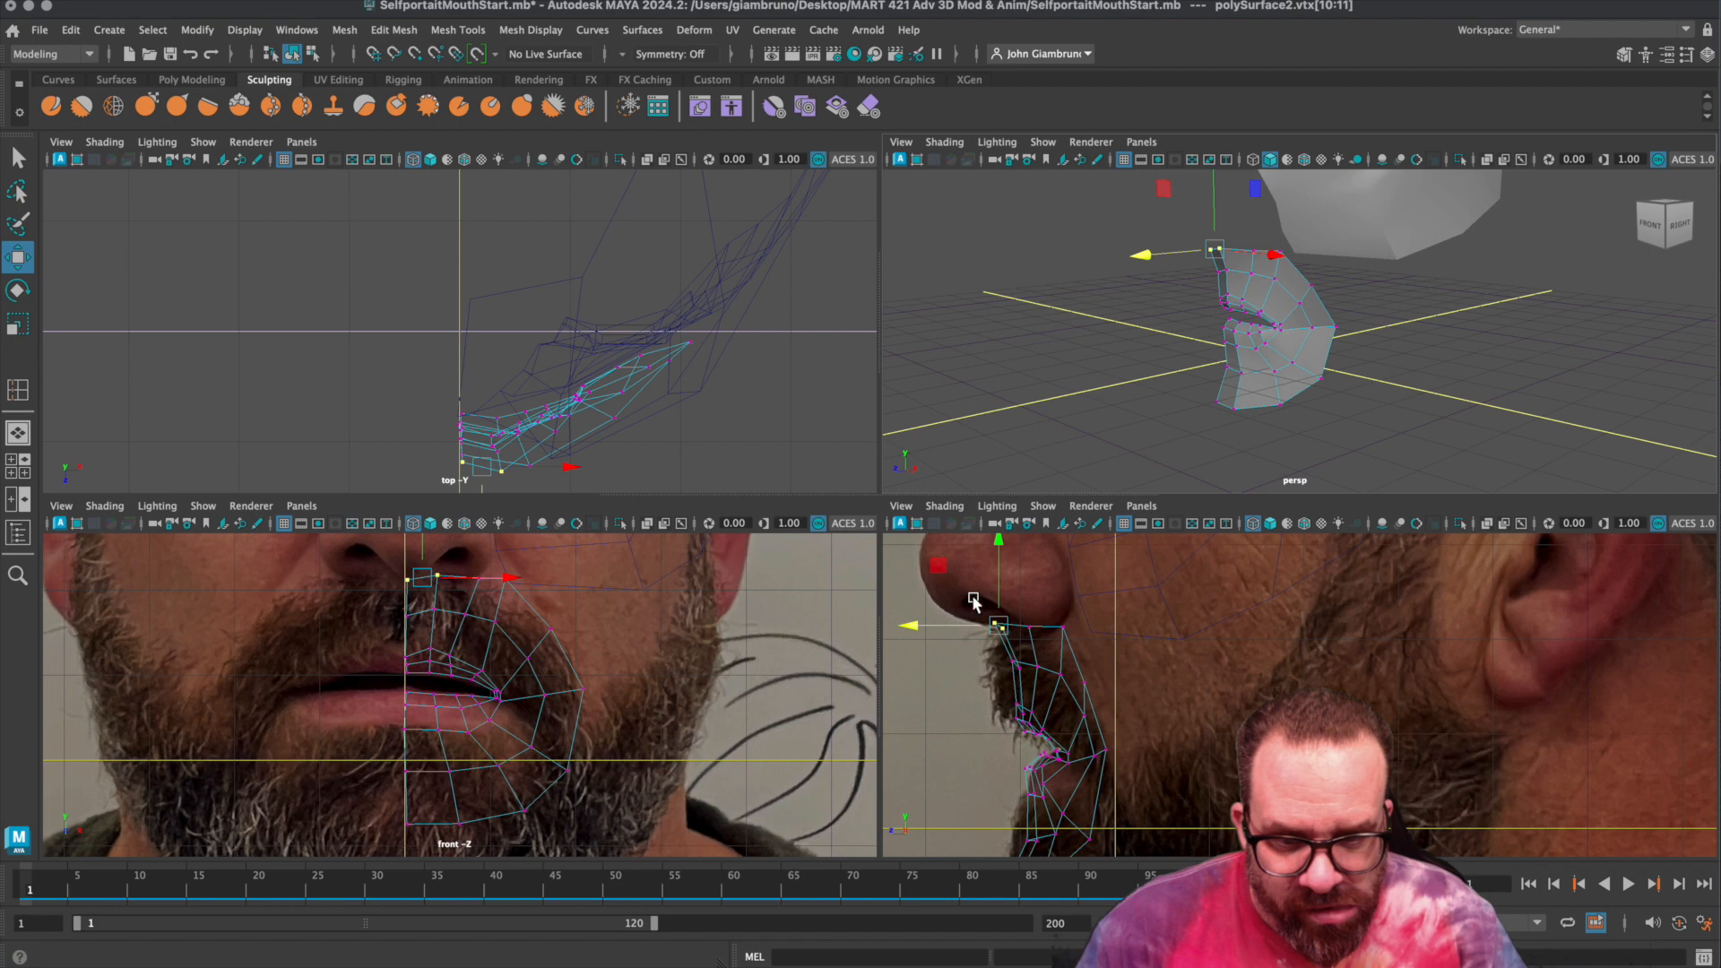
{"action": "left_click_drag", "start_coordinate": [919, 632], "coordinate": [927, 634]}
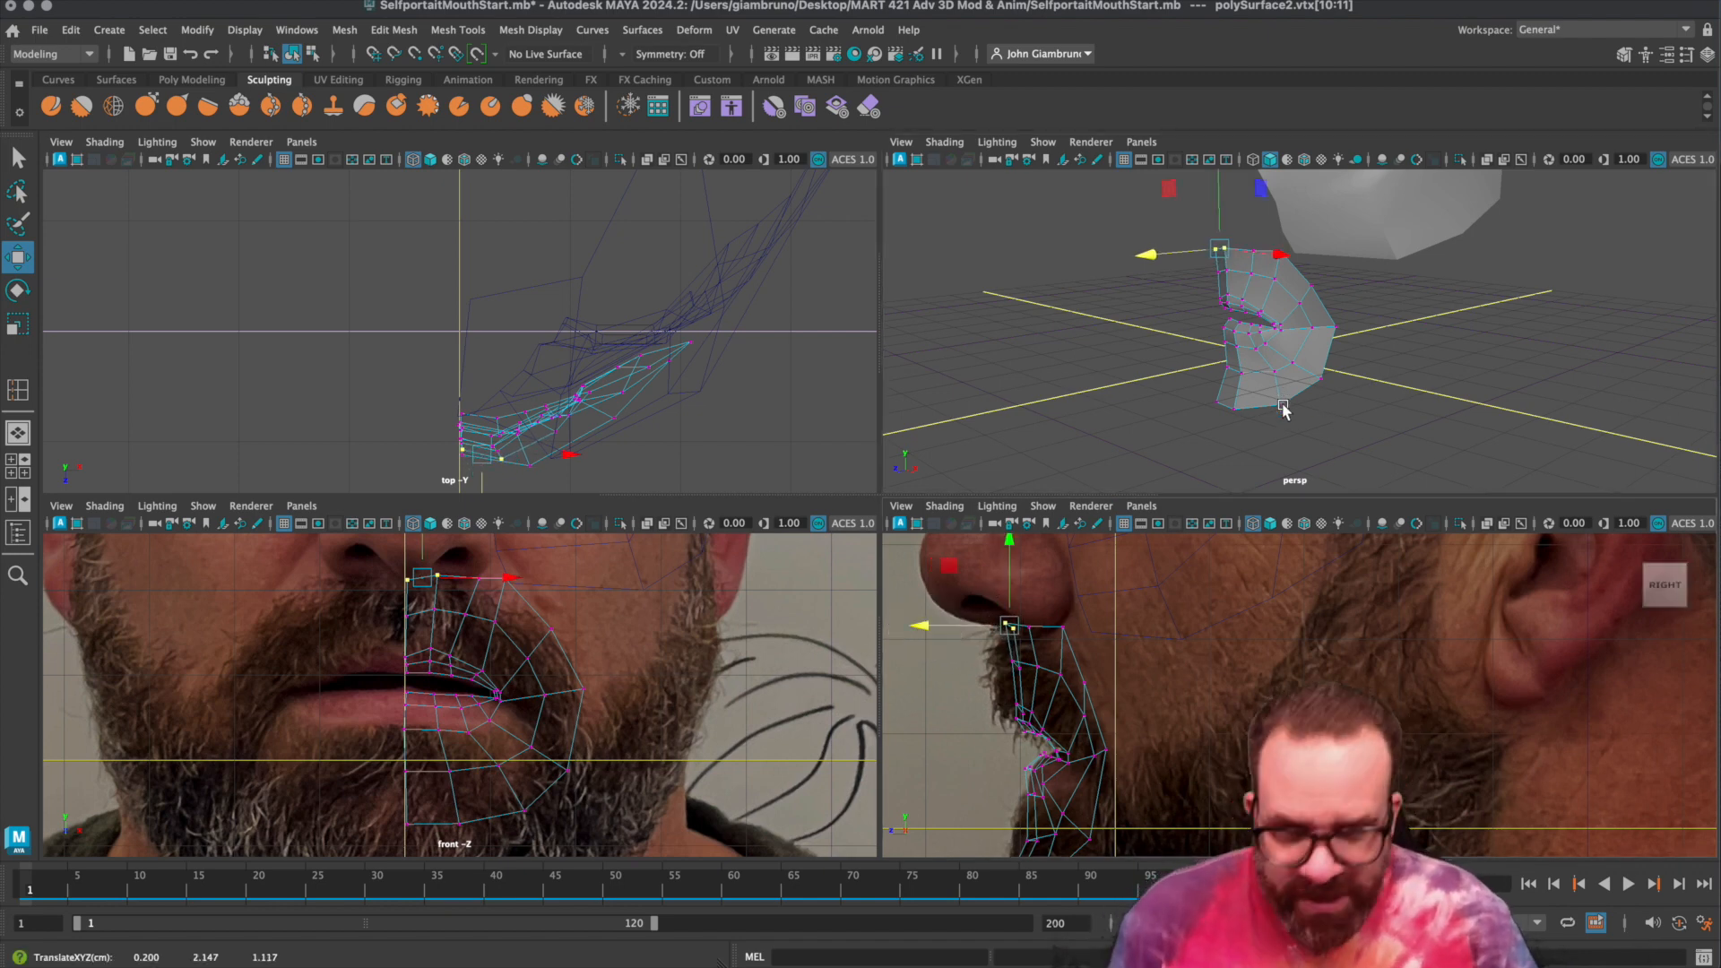
Move the cheek mesh's bottom vertex closest to the mouth inward to about X 1.18 in the front view.
{"action": "scroll", "coordinate": [1230, 408], "scroll_direction": "down", "scroll_amount": 1}
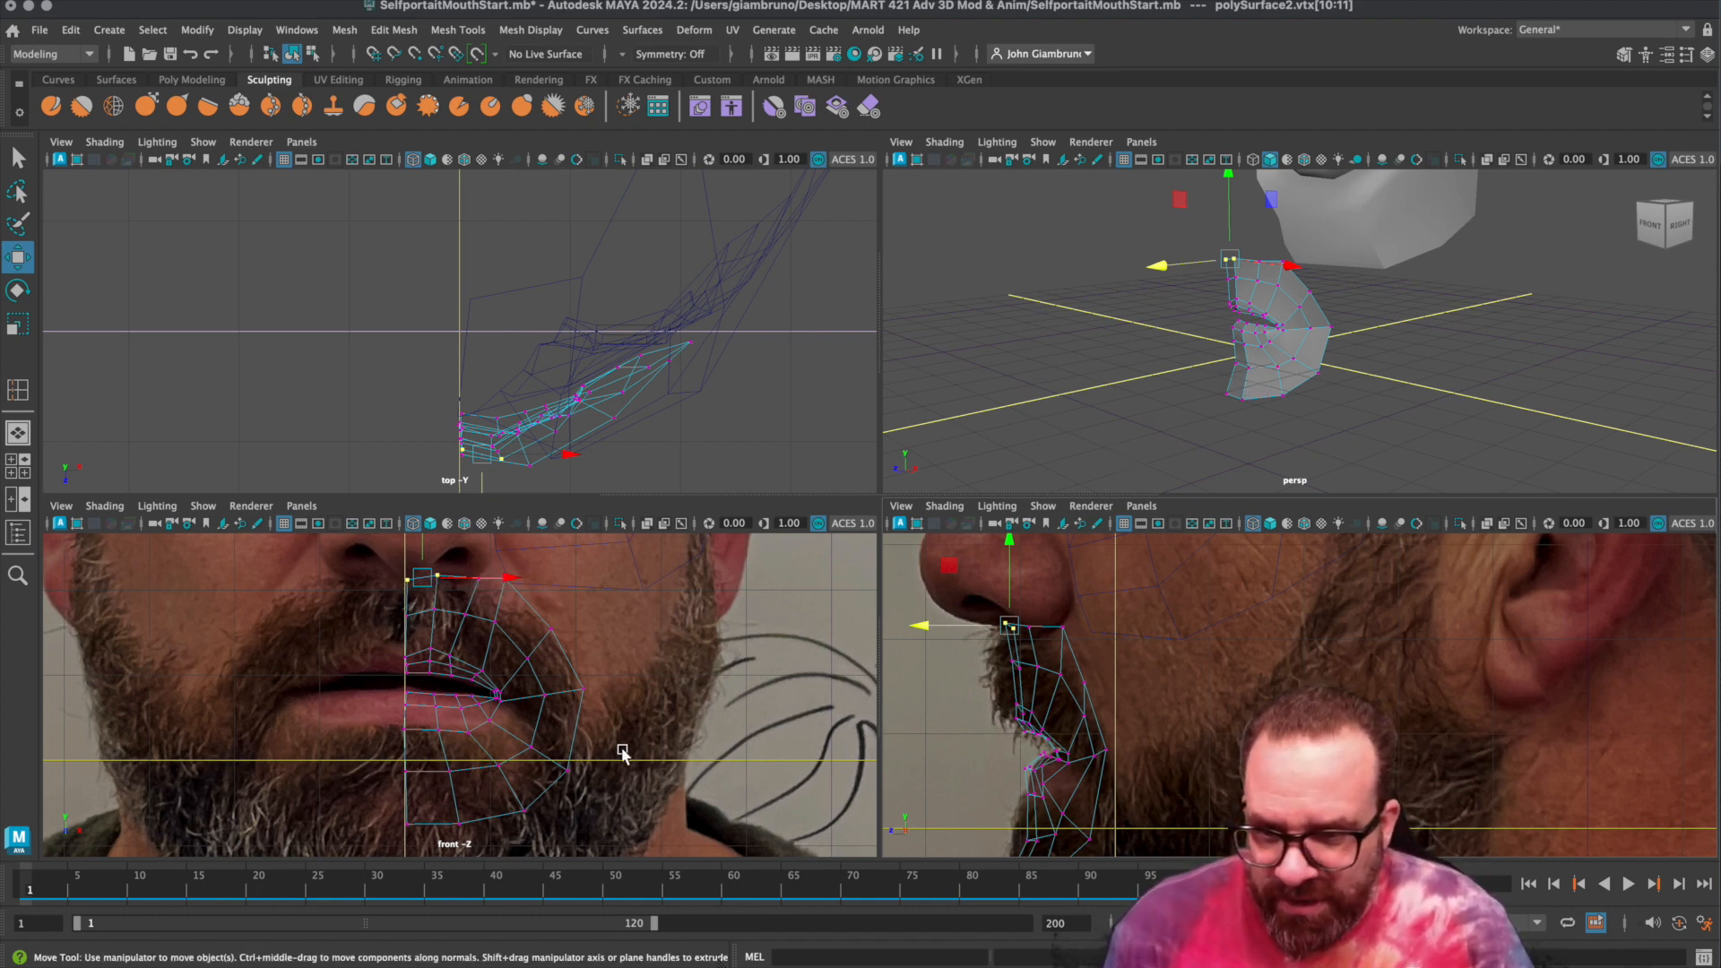
{"action": "middle_click_drag", "start_coordinate": [623, 753], "coordinate": [634, 615], "text": "alt"}
{"action": "middle_click_drag", "start_coordinate": [445, 711], "coordinate": [459, 801], "text": "alt"}
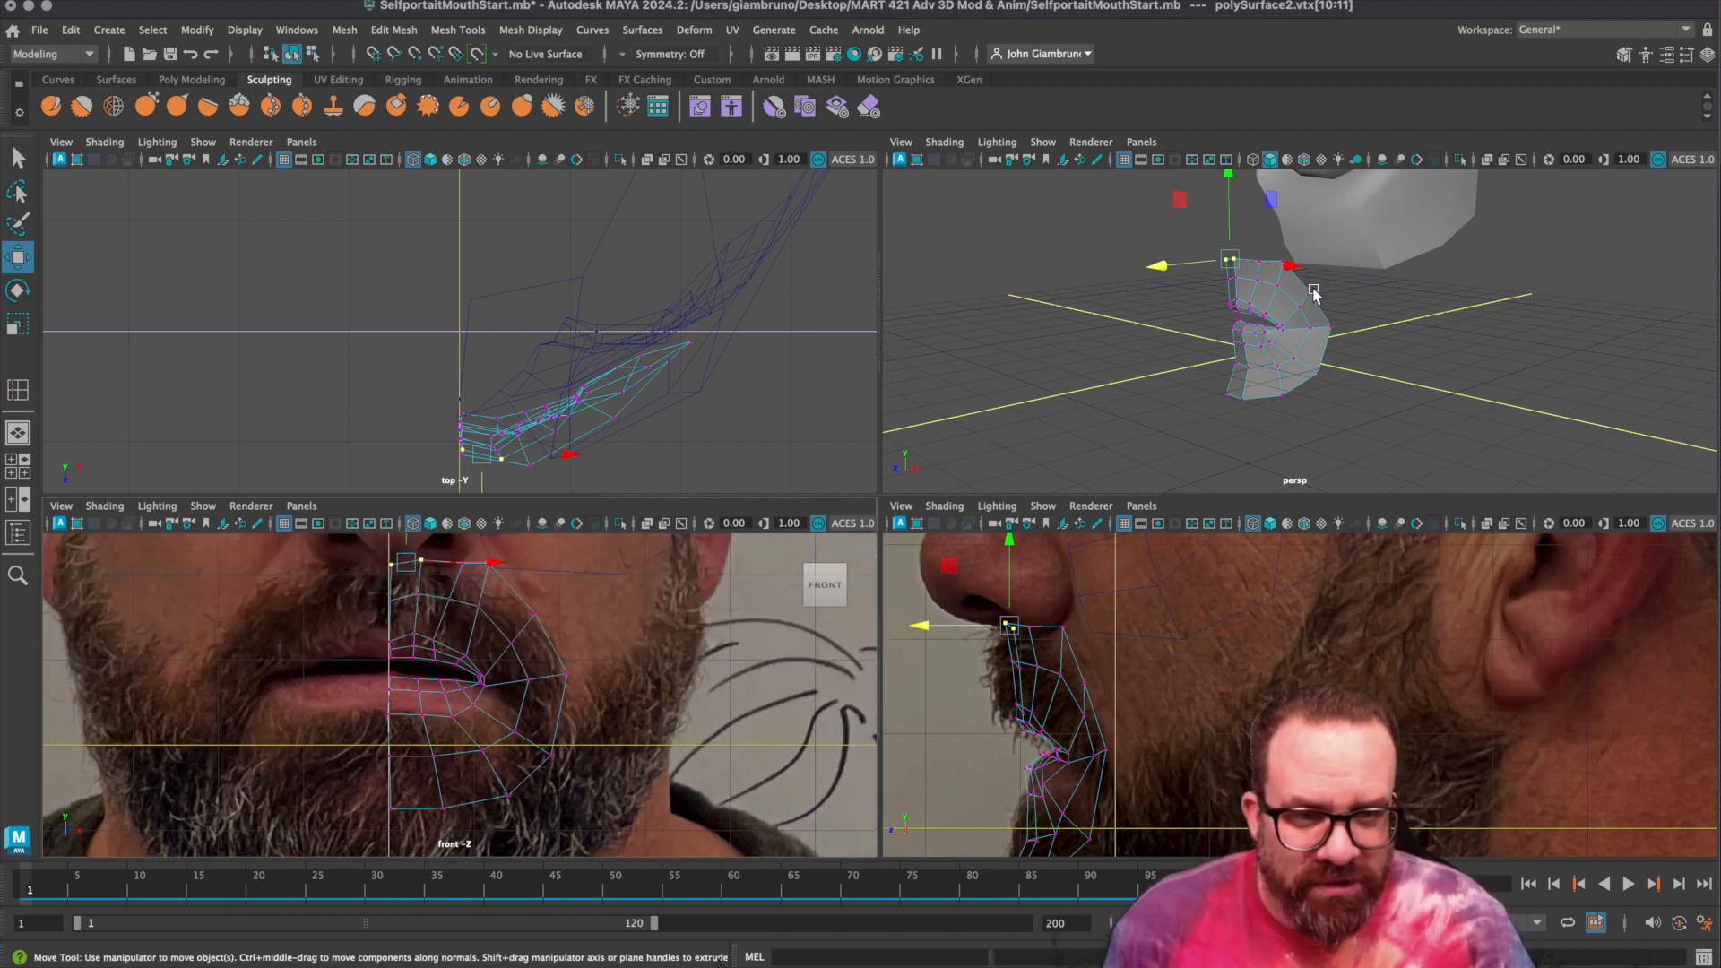
{"action": "left_click_drag", "start_coordinate": [1285, 290], "coordinate": [1314, 298], "text": "alt"}
{"action": "left_click", "coordinate": [1329, 233]}
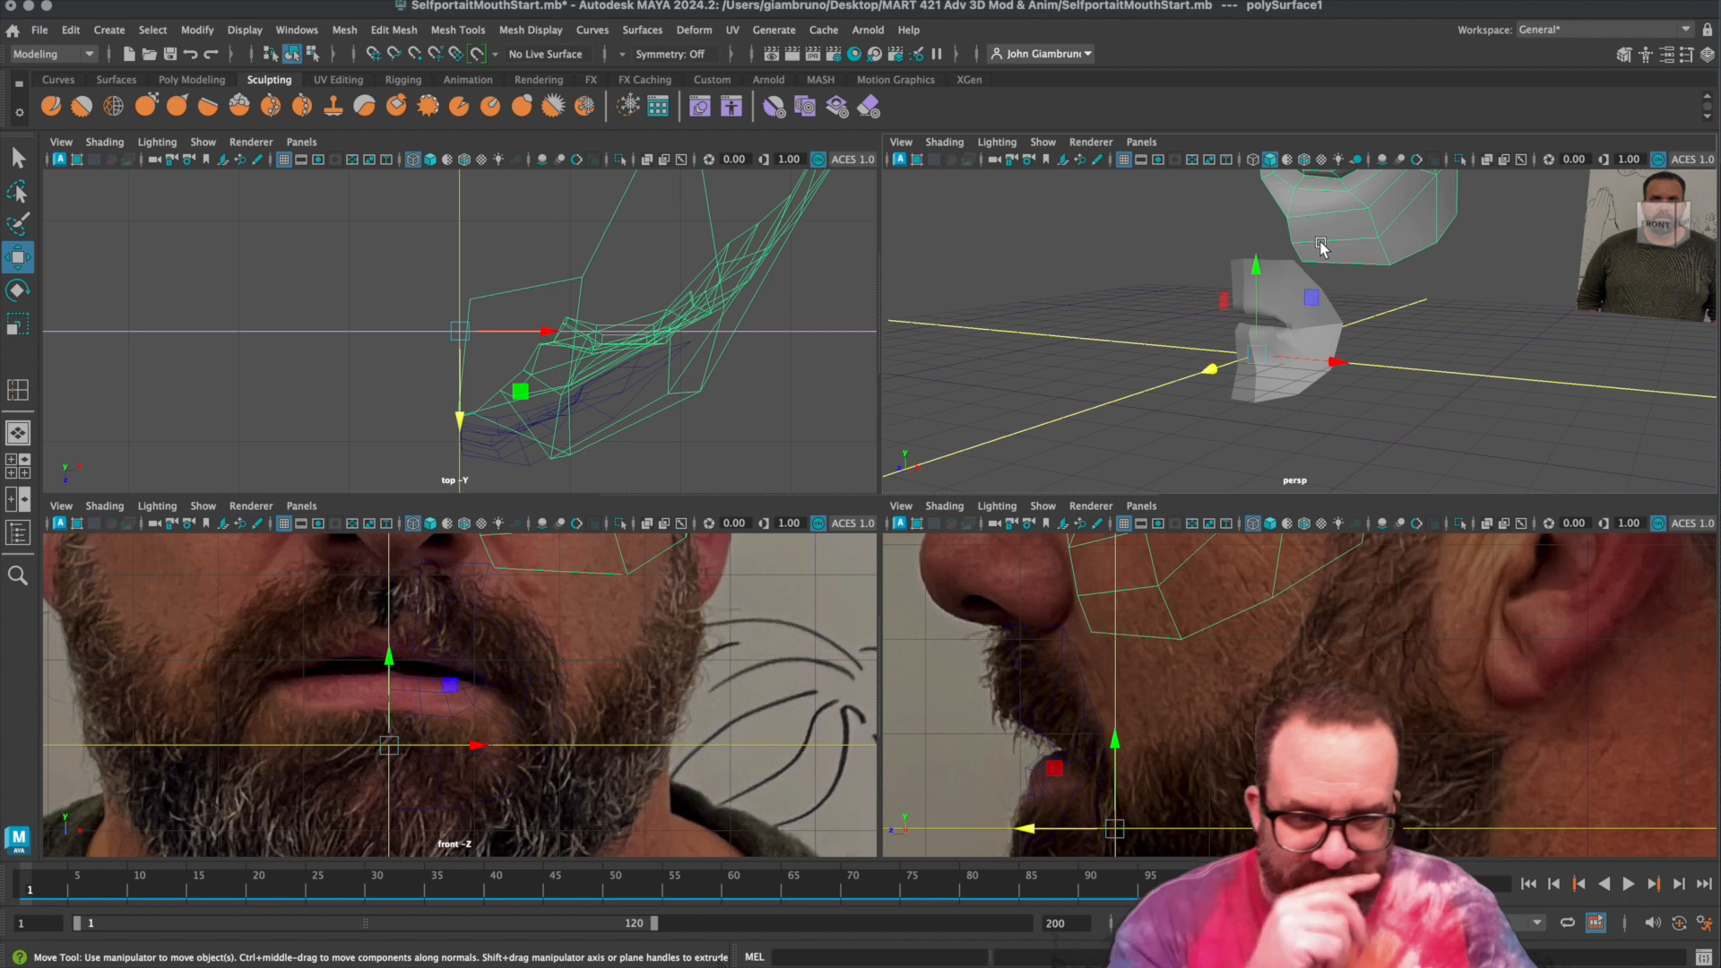
{"action": "left_click", "coordinate": [1305, 260]}
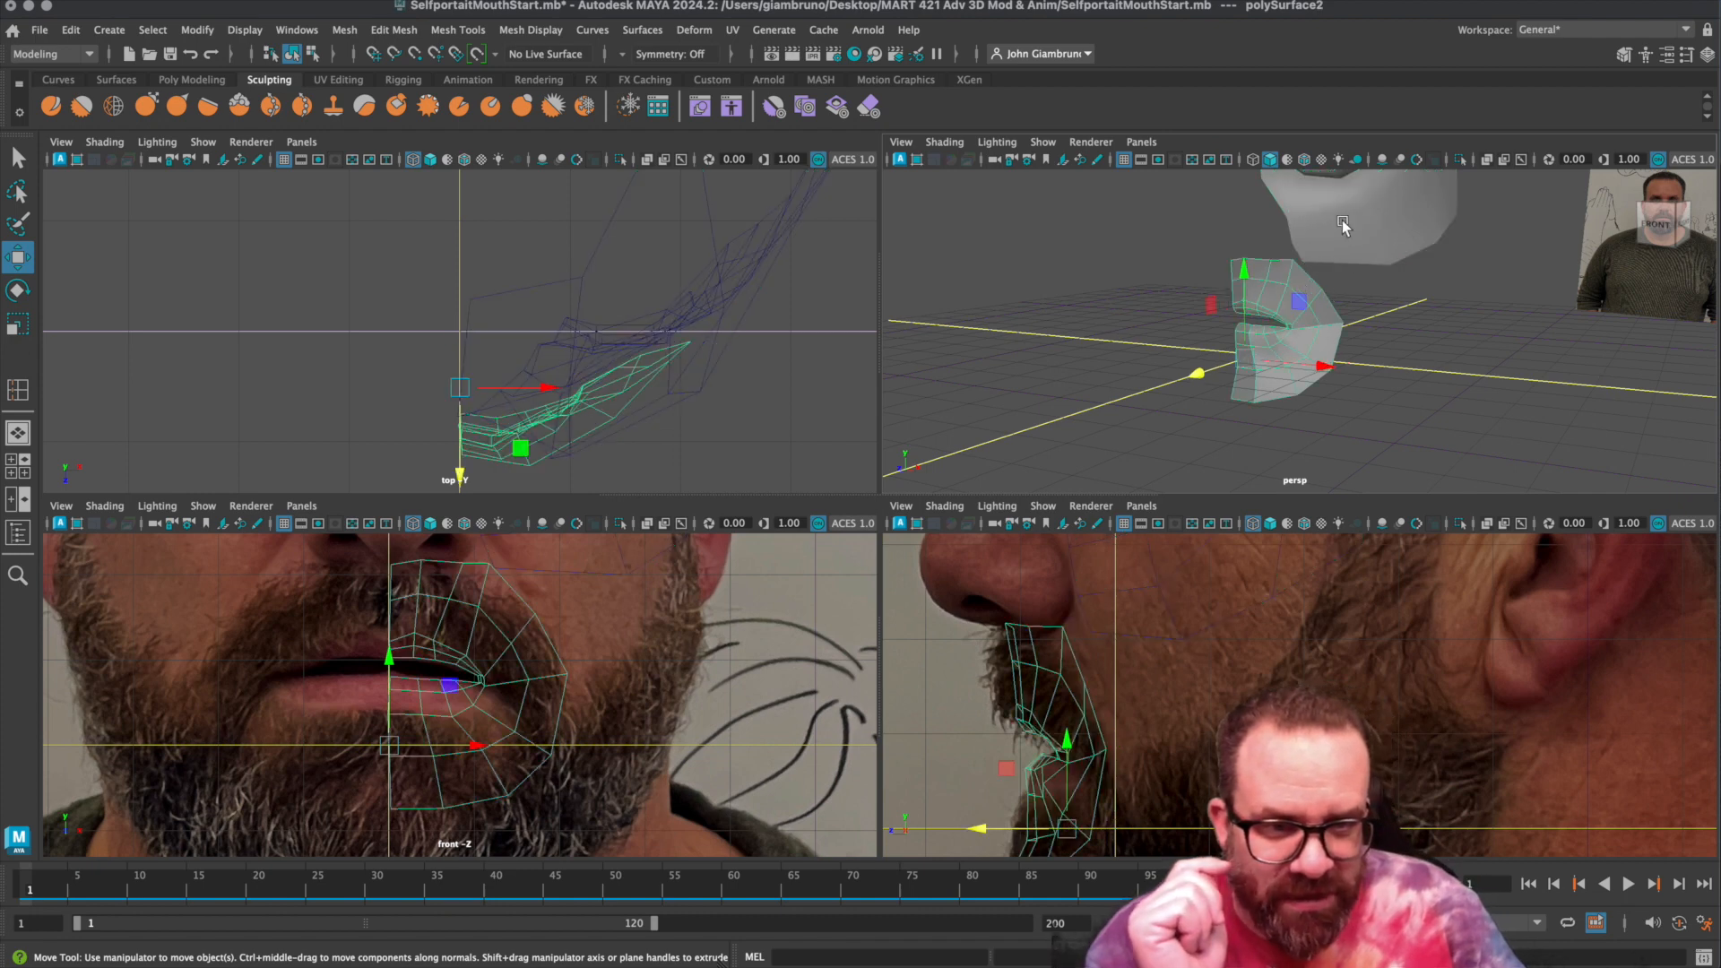
{"action": "right_click_drag", "start_coordinate": [1311, 248], "coordinate": [1238, 254]}
{"action": "left_click", "coordinate": [1303, 262]}
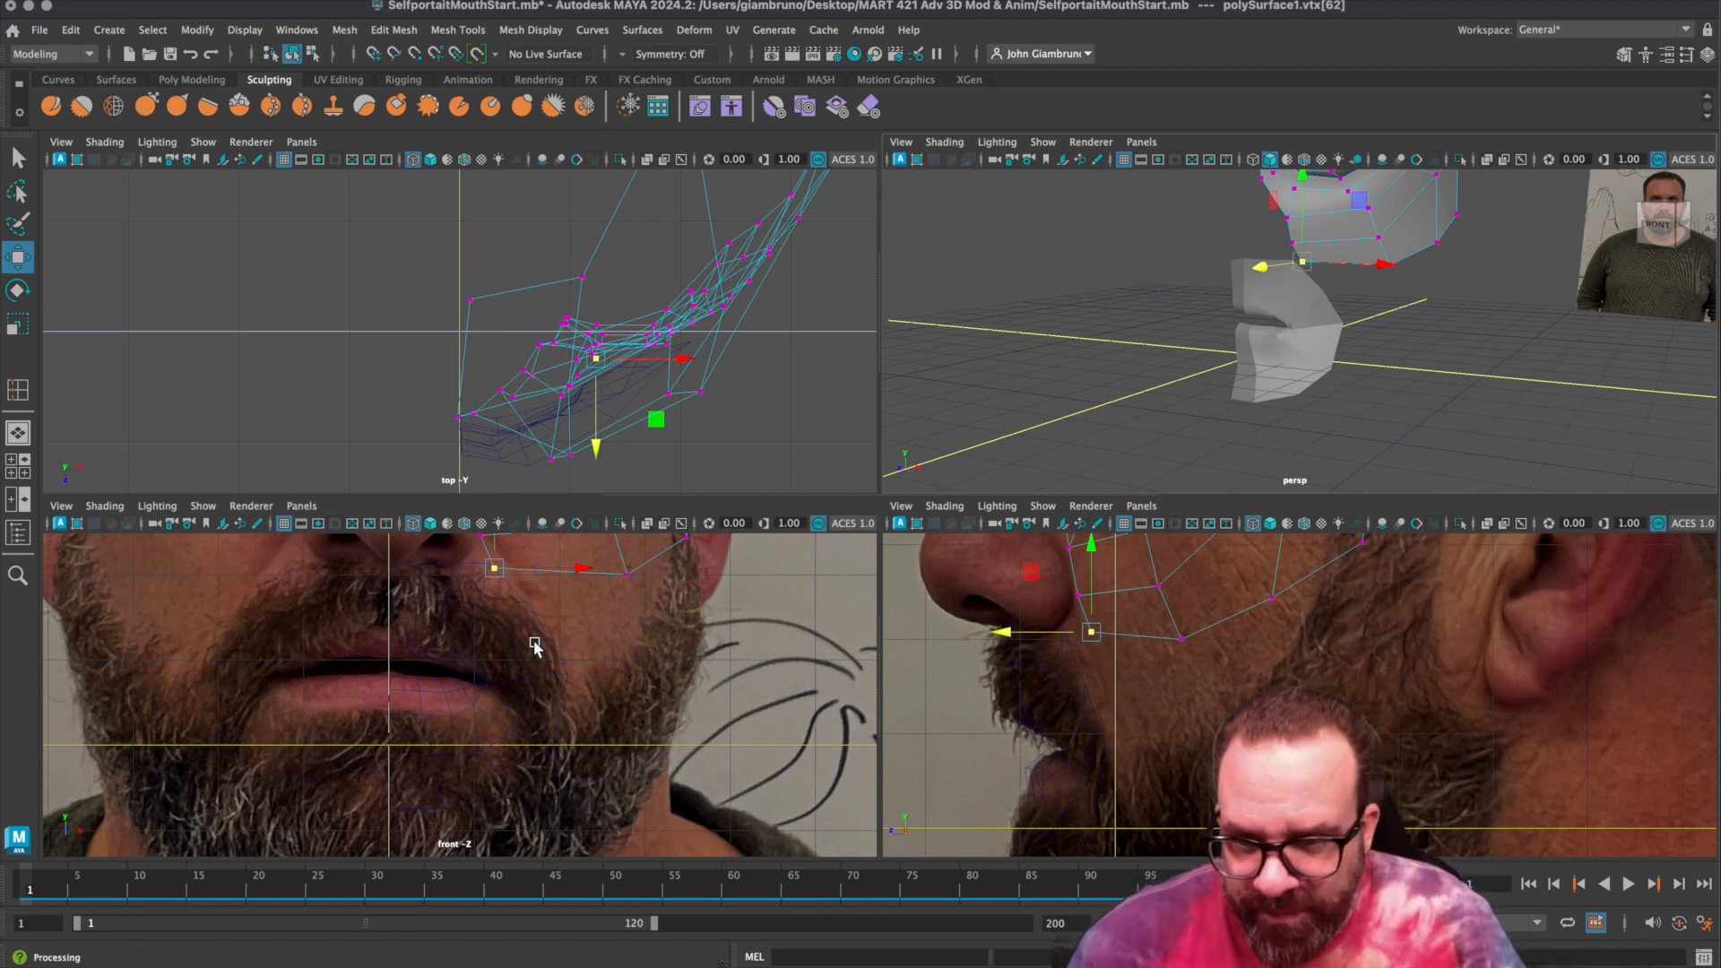
{"action": "left_click_drag", "start_coordinate": [591, 575], "coordinate": [580, 575]}
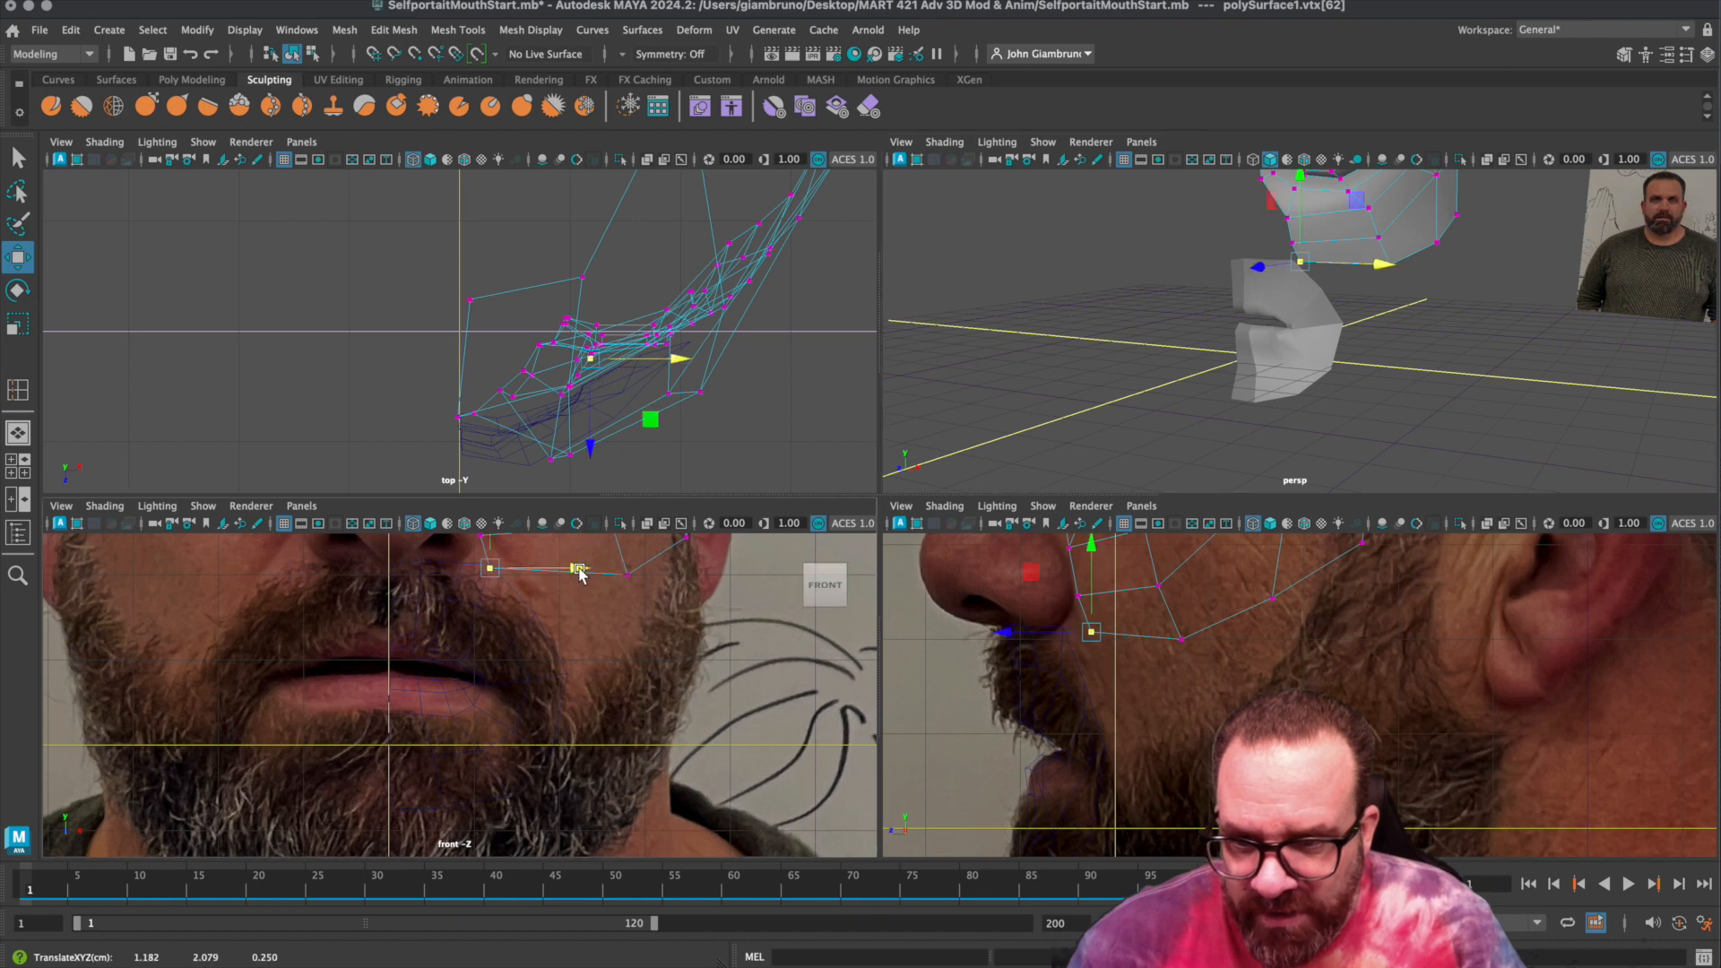
{"action": "left_click", "coordinate": [494, 549]}
{"action": "left_click", "coordinate": [598, 599]}
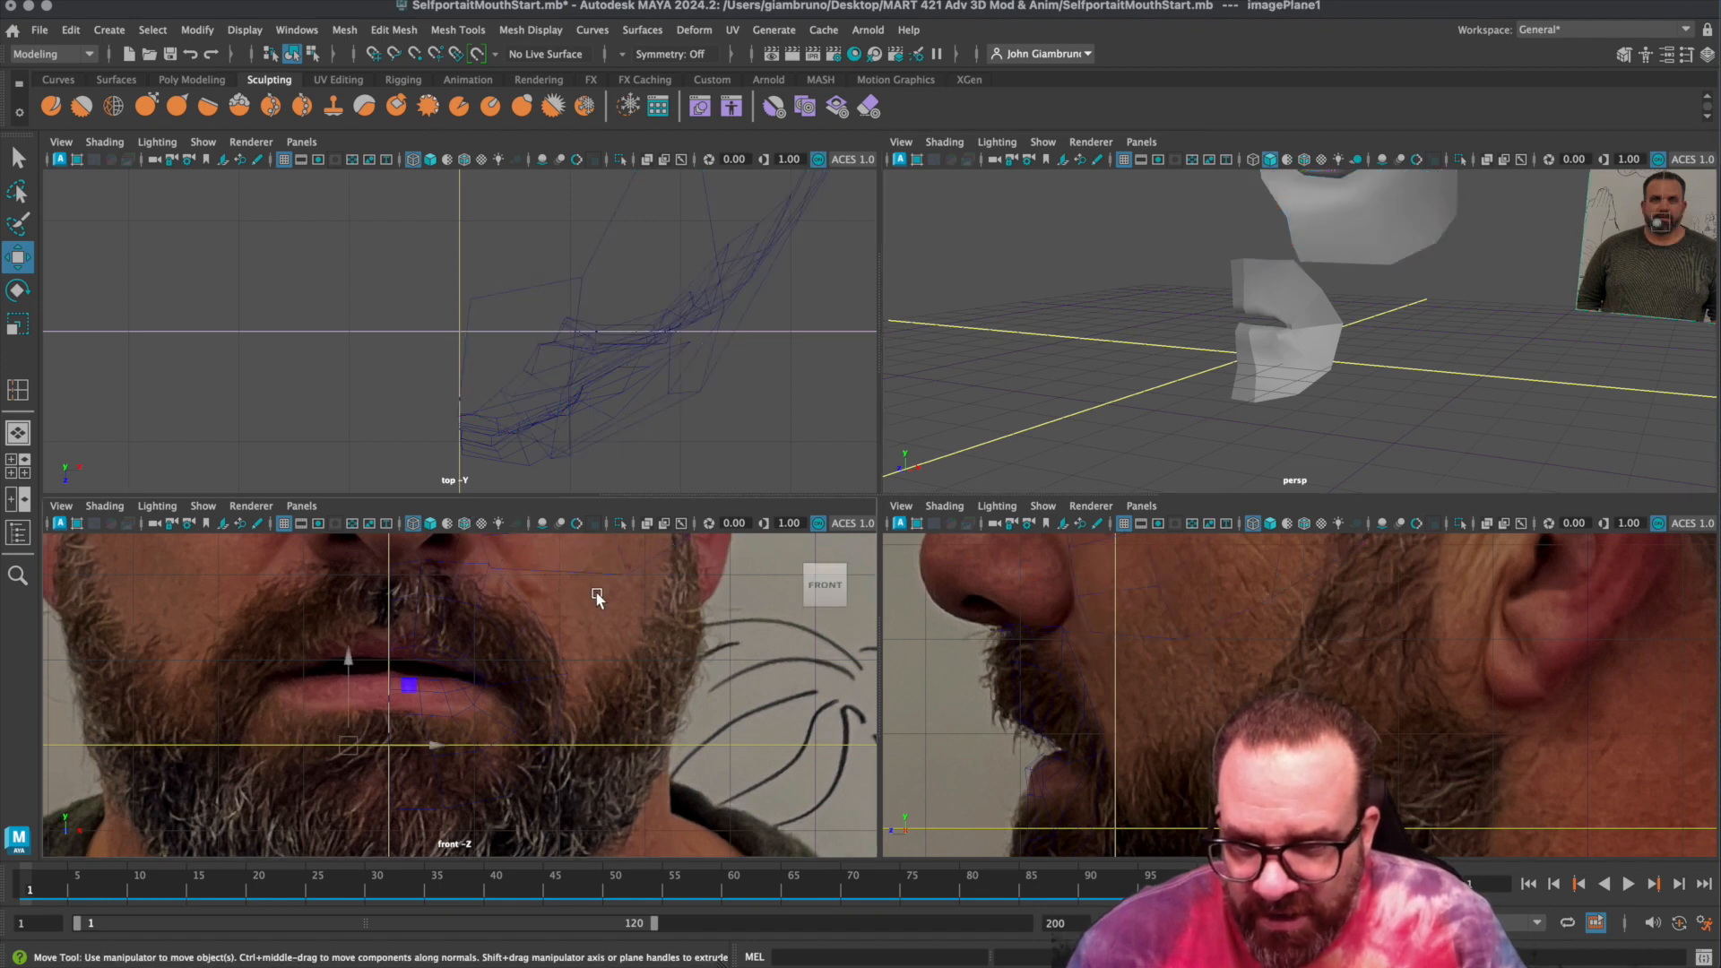
Examine how the cheek mesh's lower border vertices line up with the top border of the mouth mesh.
{"action": "right_click", "coordinate": [577, 565]}
{"action": "left_click", "coordinate": [586, 571]}
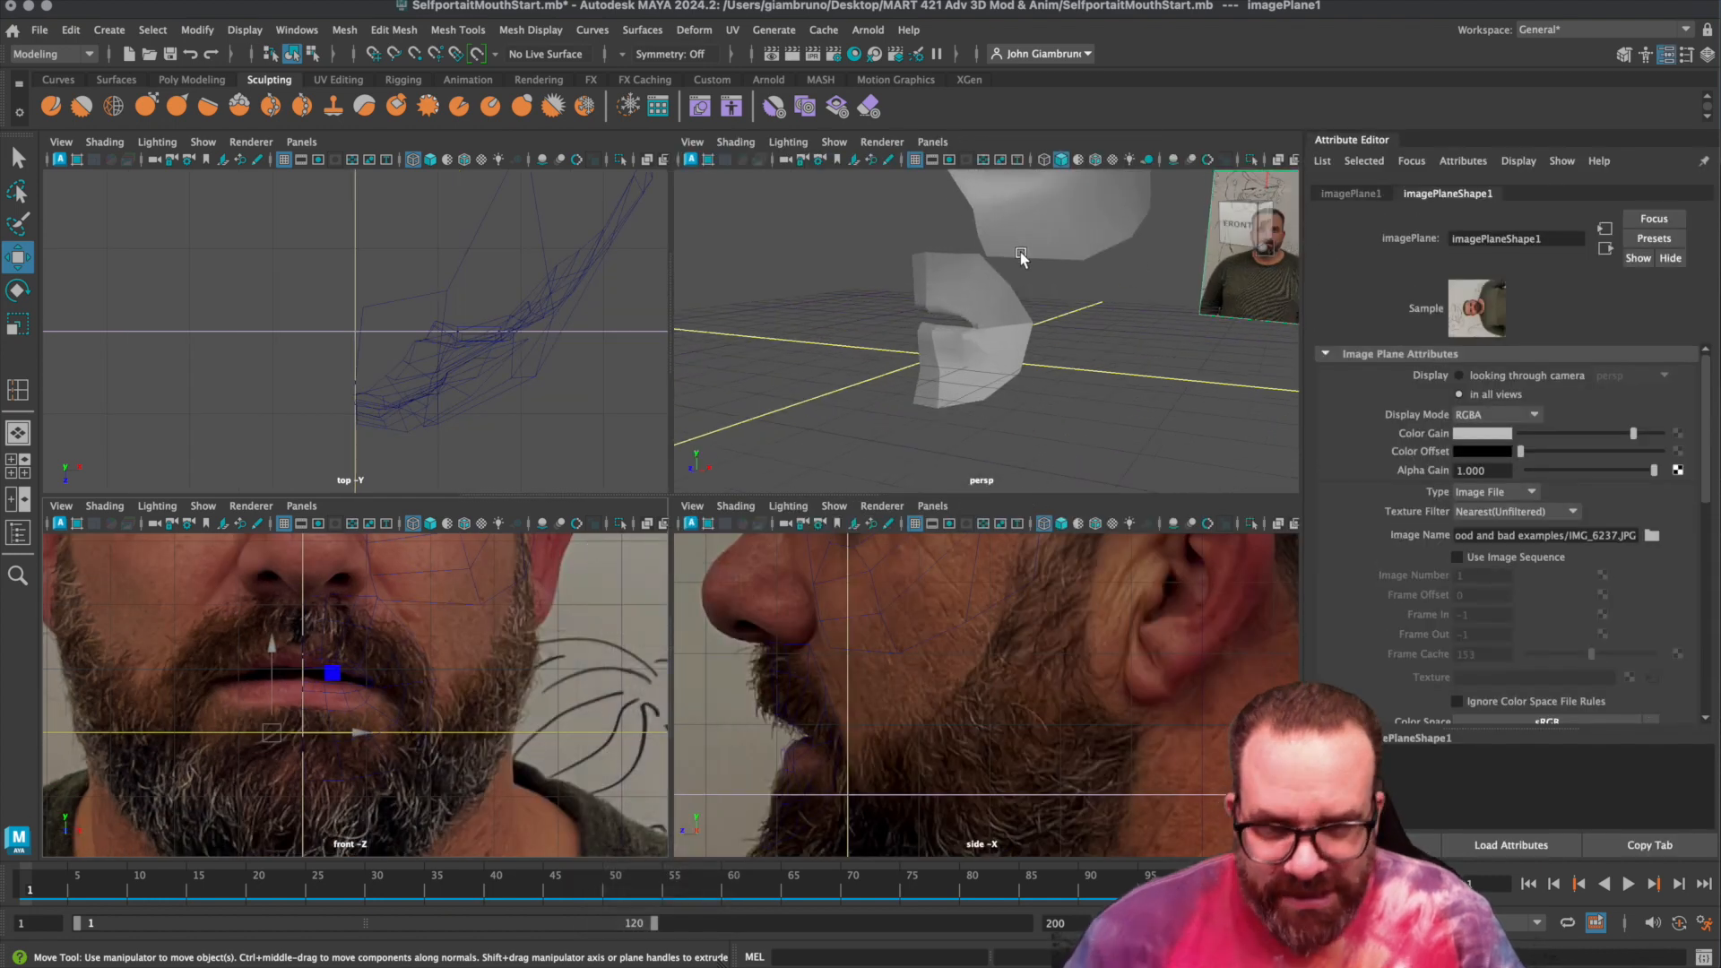
{"action": "left_click", "coordinate": [1029, 245]}
{"action": "middle_click_drag", "start_coordinate": [1029, 244], "coordinate": [1030, 373], "text": "alt"}
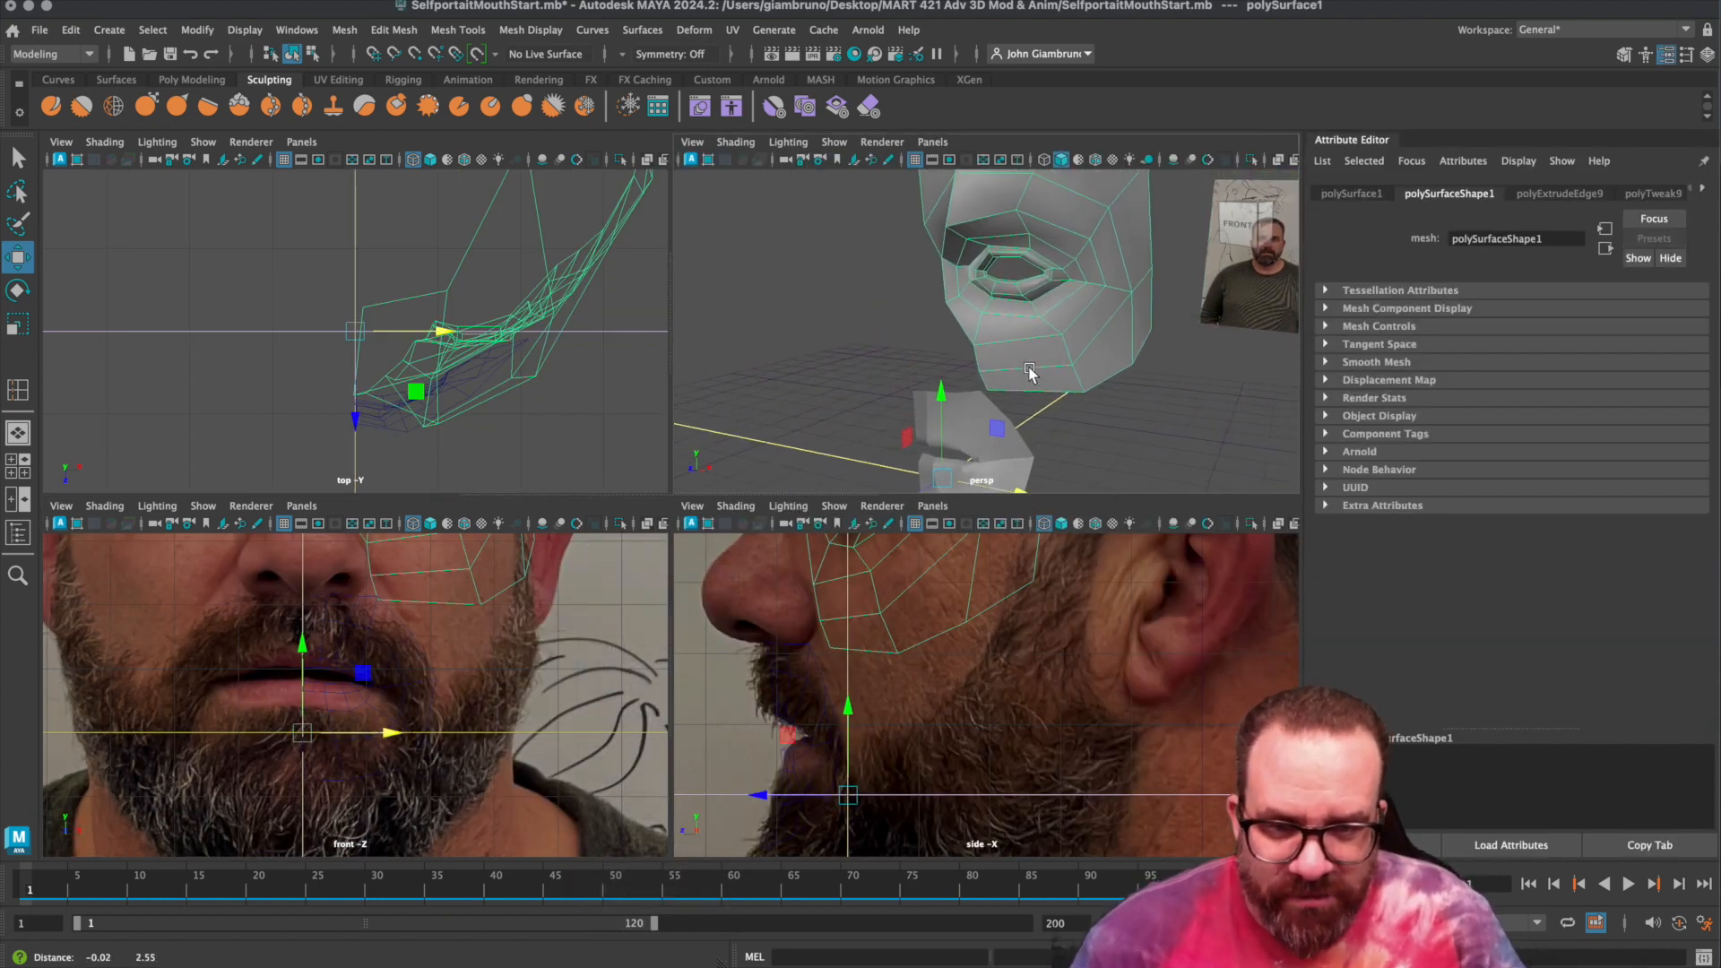
{"action": "right_click_drag", "start_coordinate": [1024, 375], "coordinate": [951, 373]}
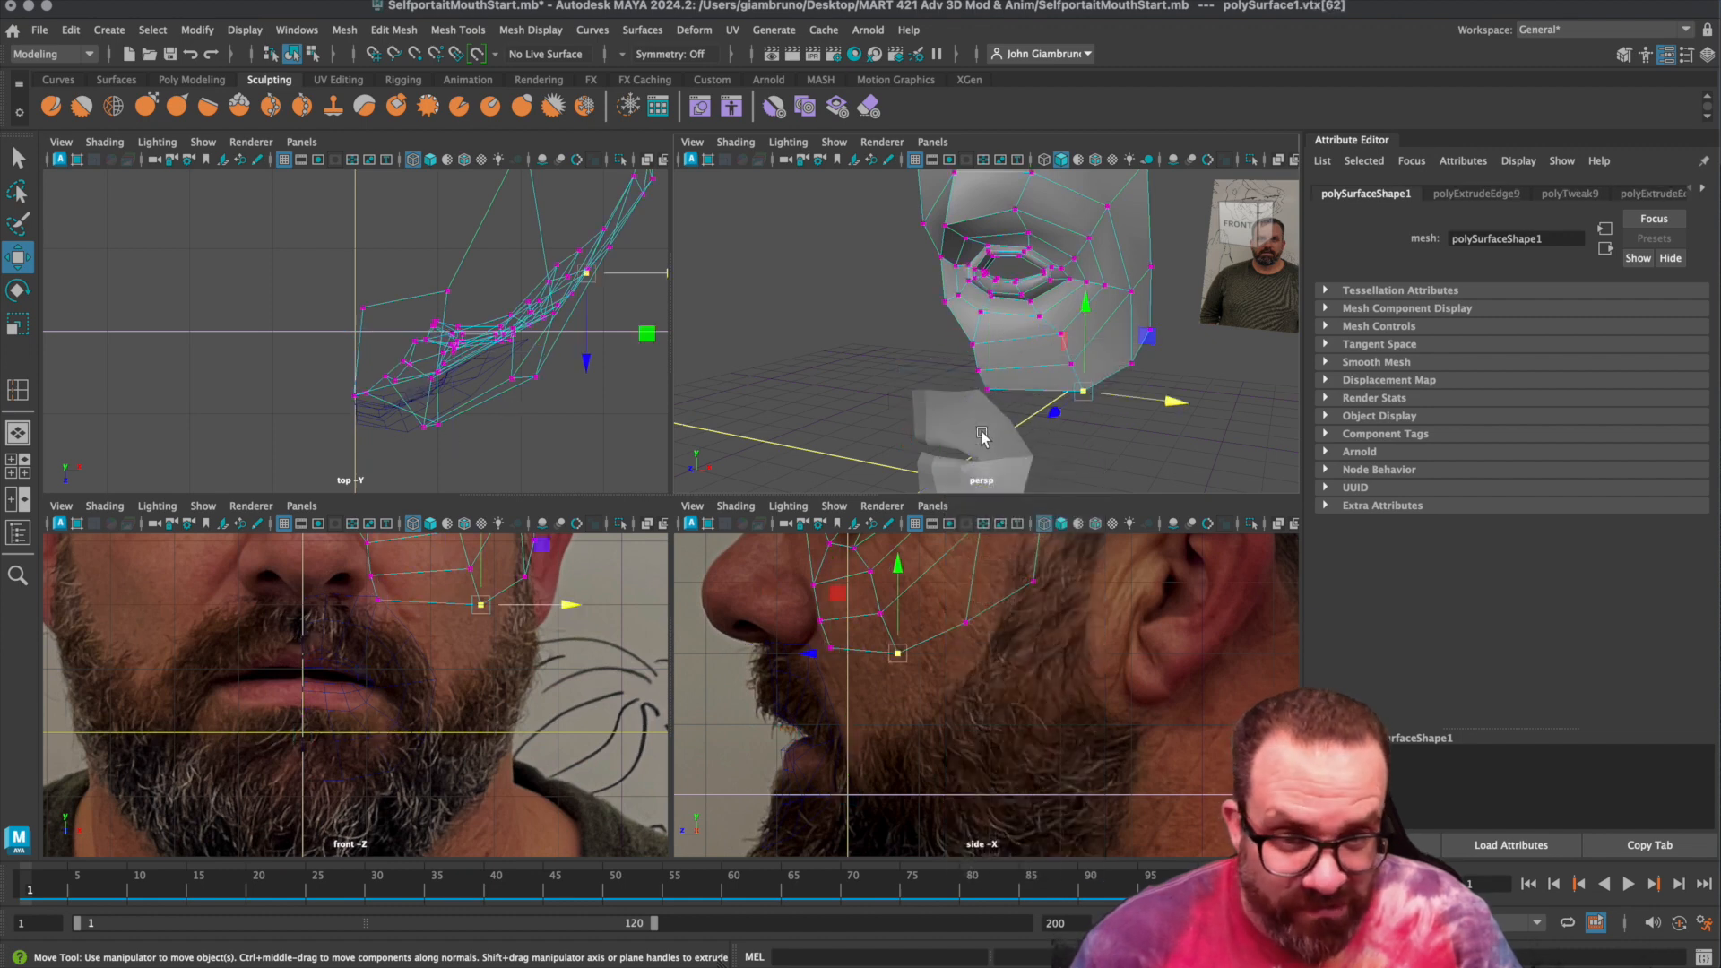
{"action": "left_click", "coordinate": [986, 421]}
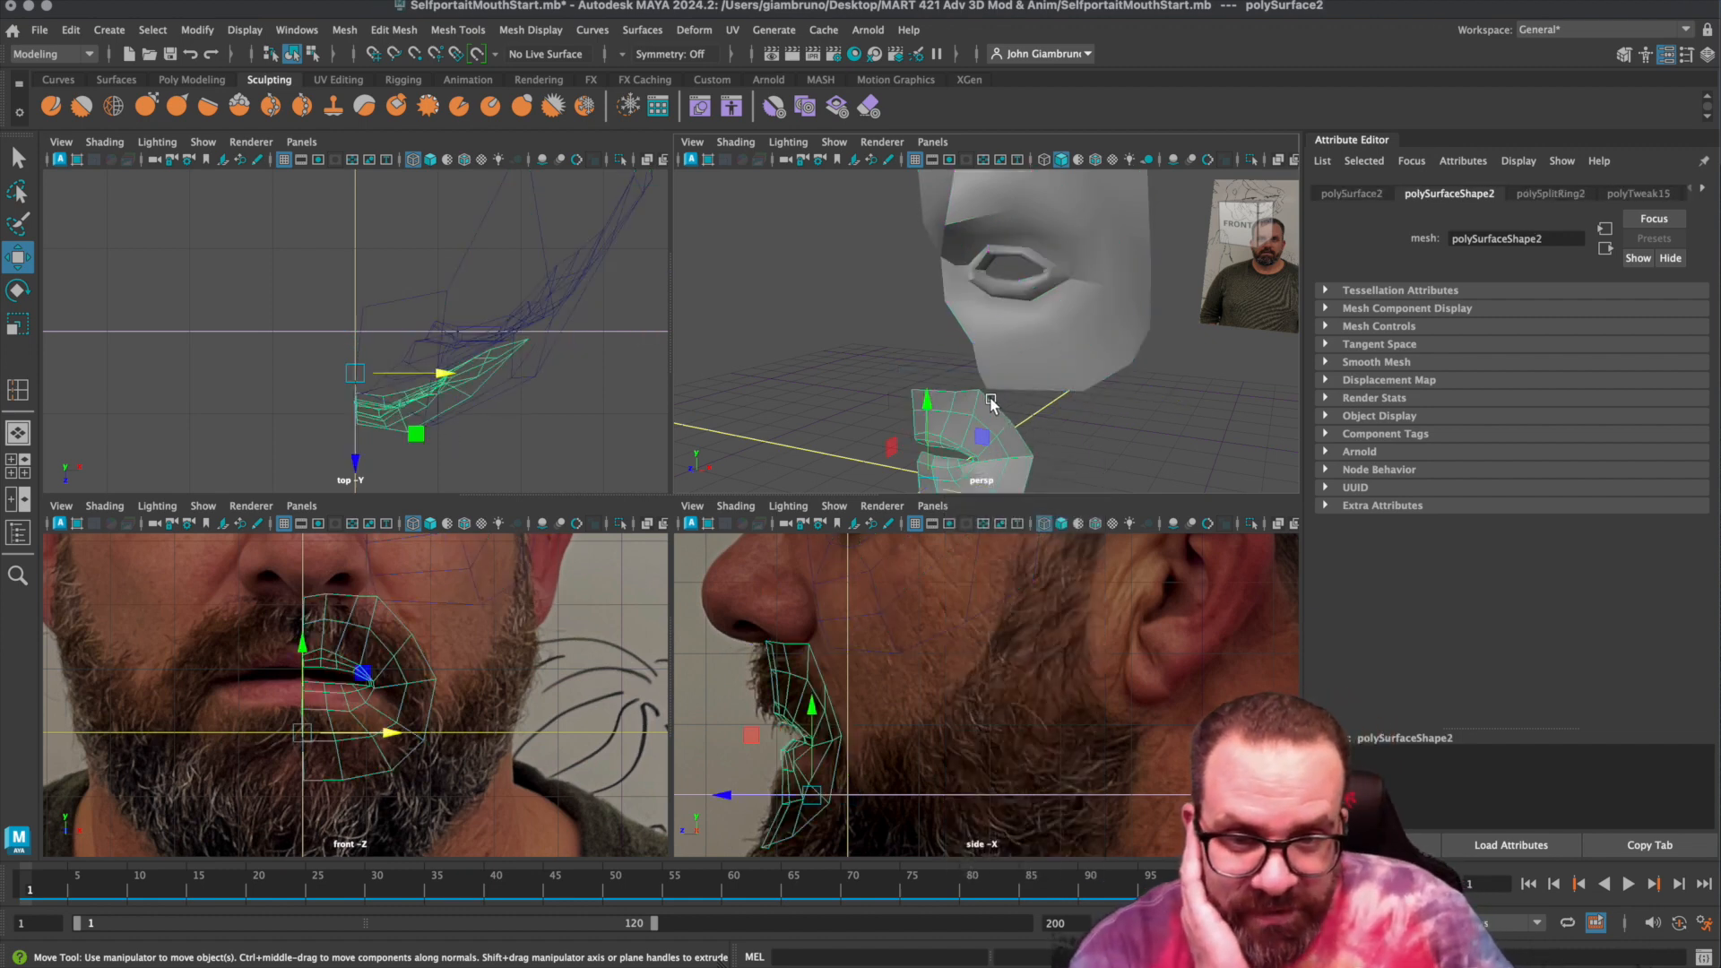
{"action": "left_click_drag", "start_coordinate": [1033, 448], "coordinate": [968, 354], "text": "alt"}
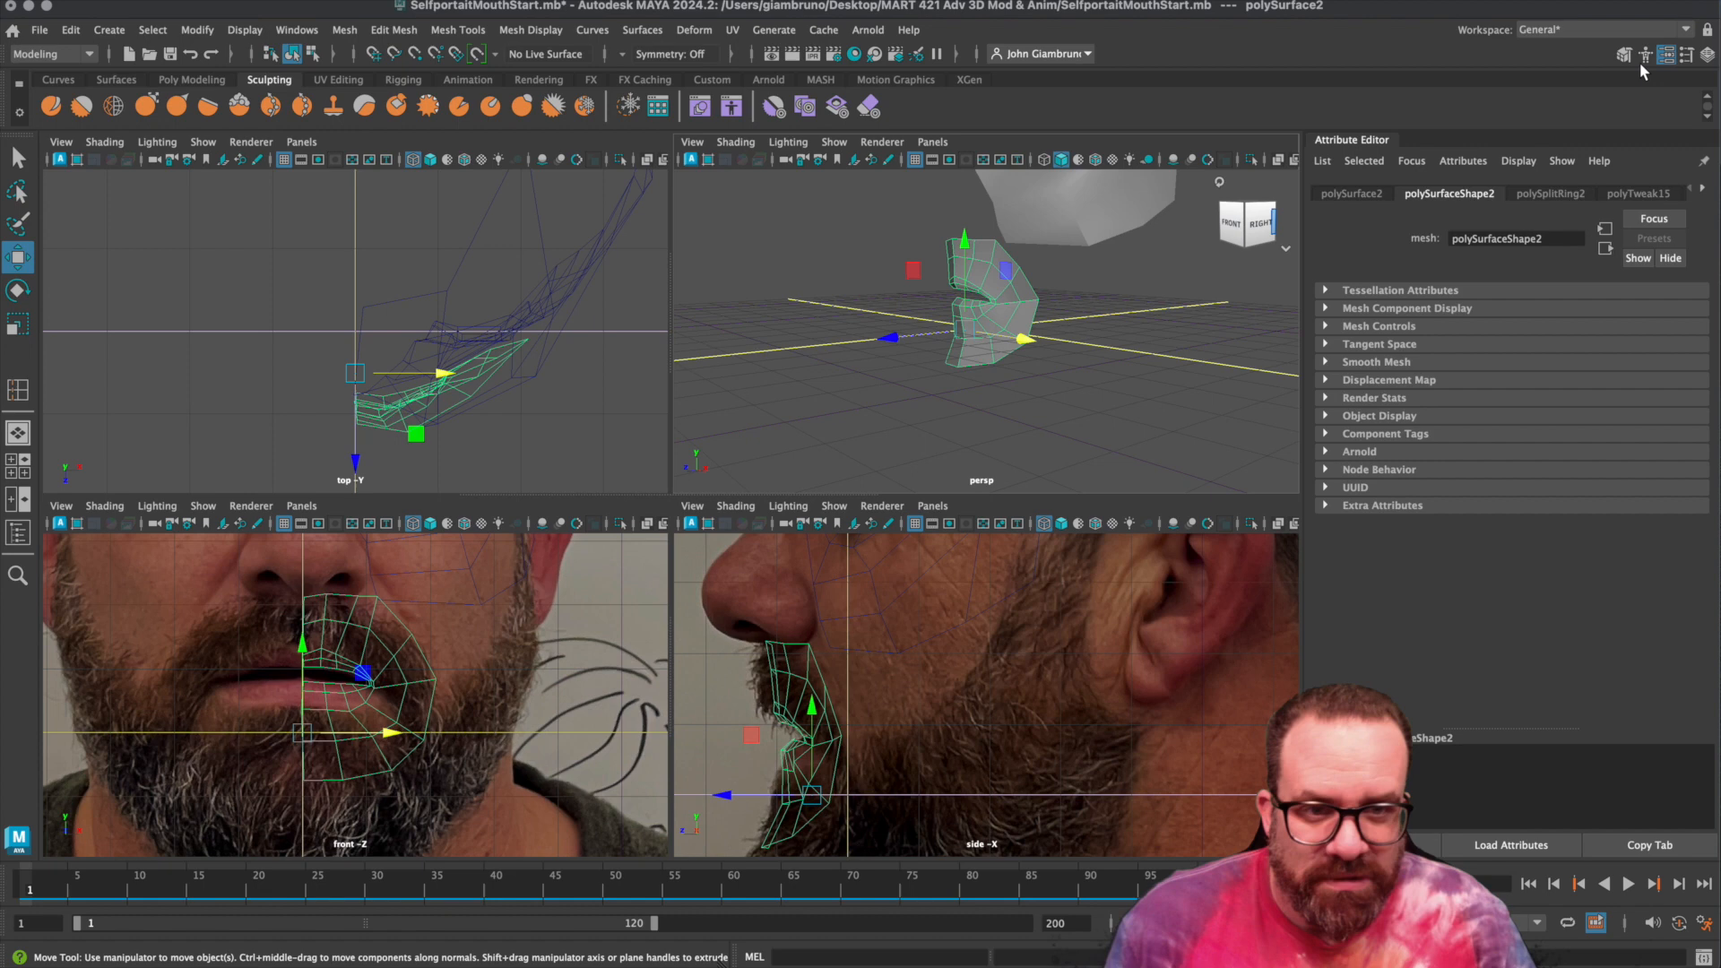
Extrude the mouth mesh's lower outer border edges, from the centre line up to the mouth corner, outward over the chin and jaw.
{"action": "key", "text": "ctrl+a"}
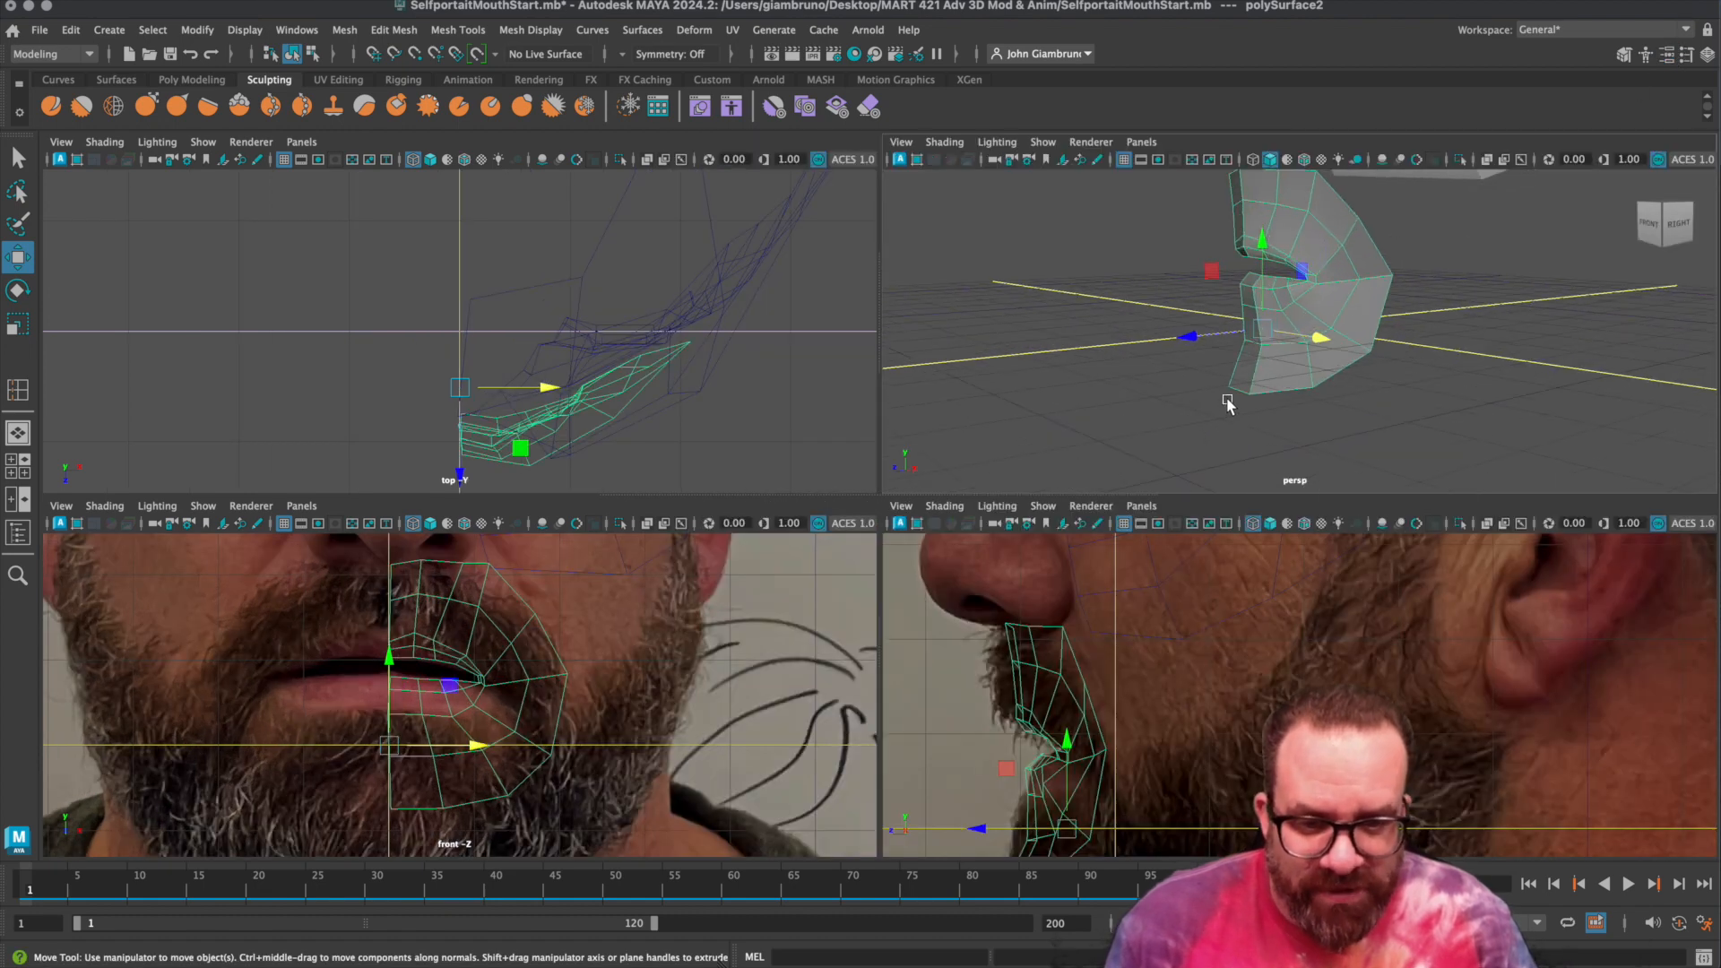
{"action": "middle_click_drag", "start_coordinate": [1113, 702], "coordinate": [1118, 482], "text": "alt"}
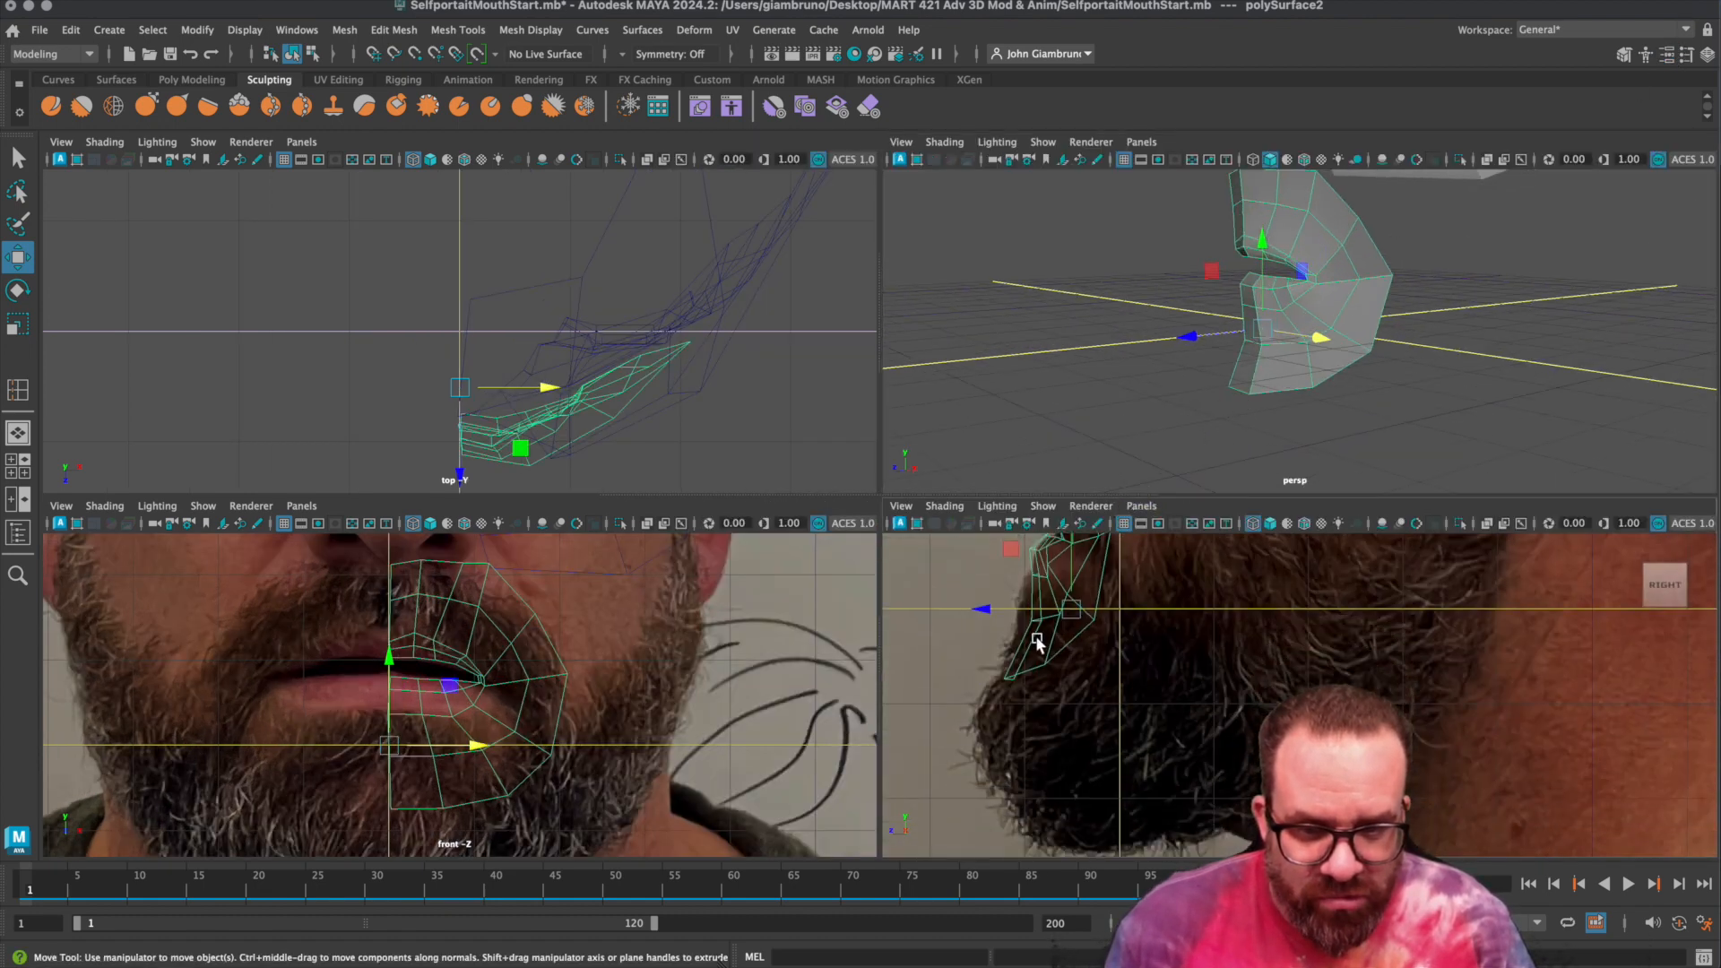
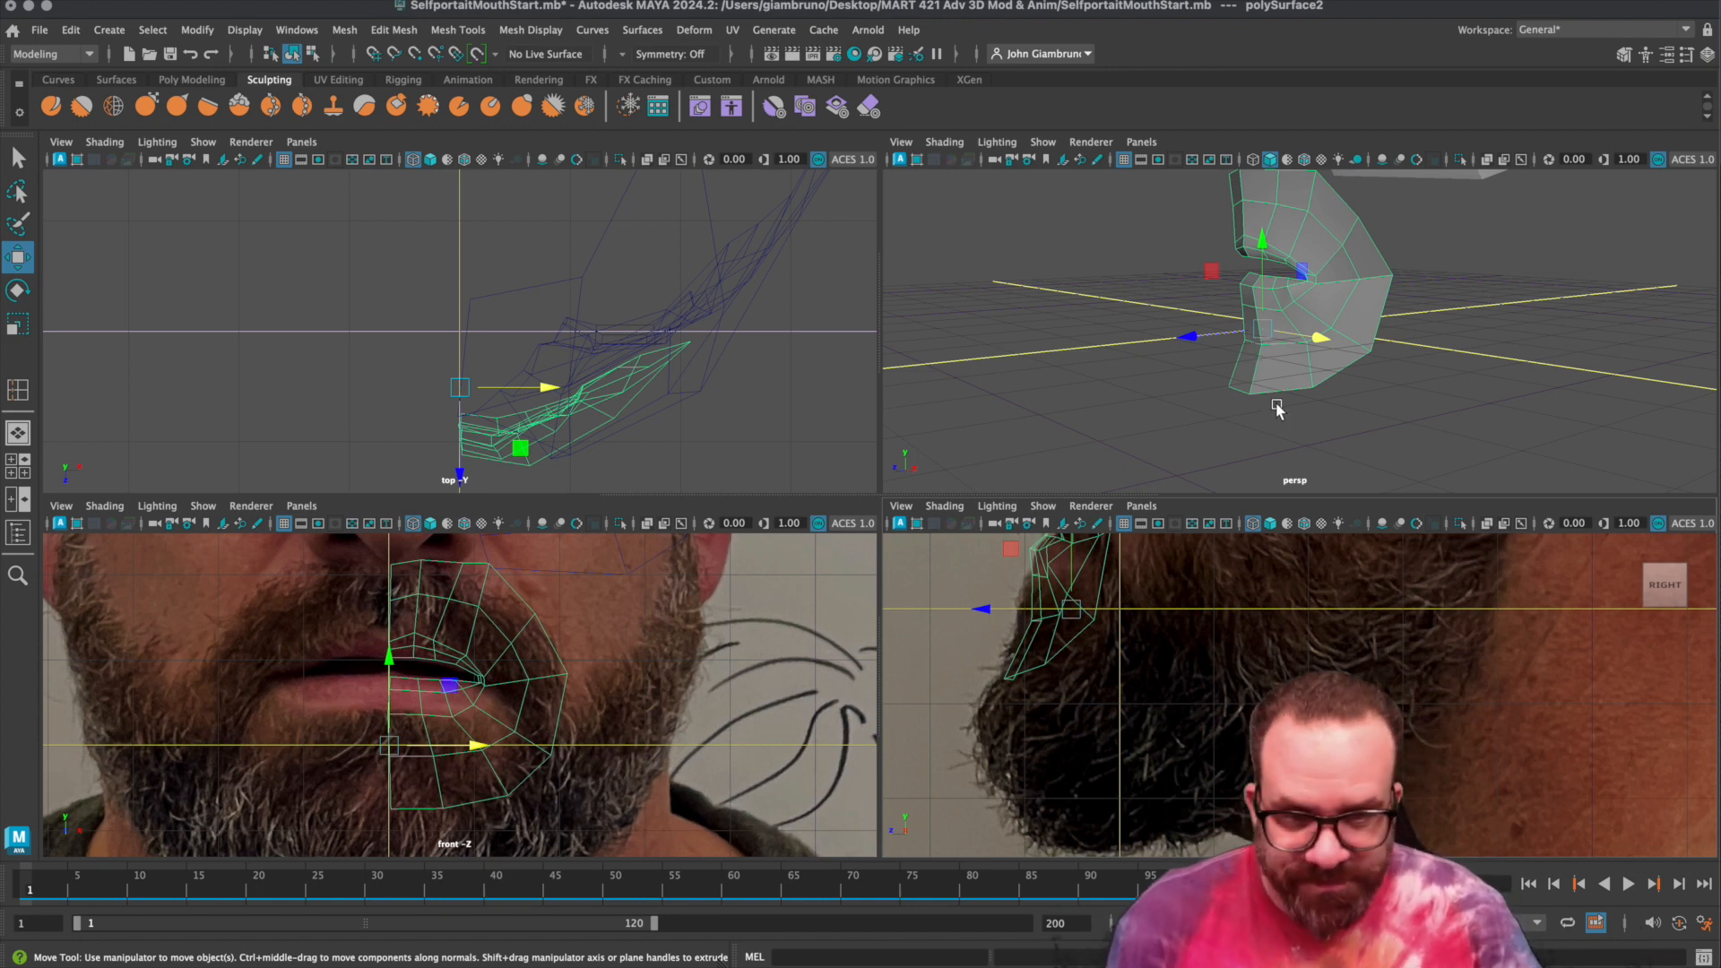
{"action": "left_click_drag", "start_coordinate": [1280, 414], "coordinate": [1253, 391], "text": "alt"}
{"action": "right_click_drag", "start_coordinate": [1254, 391], "coordinate": [1254, 342]}
{"action": "left_click", "coordinate": [1298, 388]}
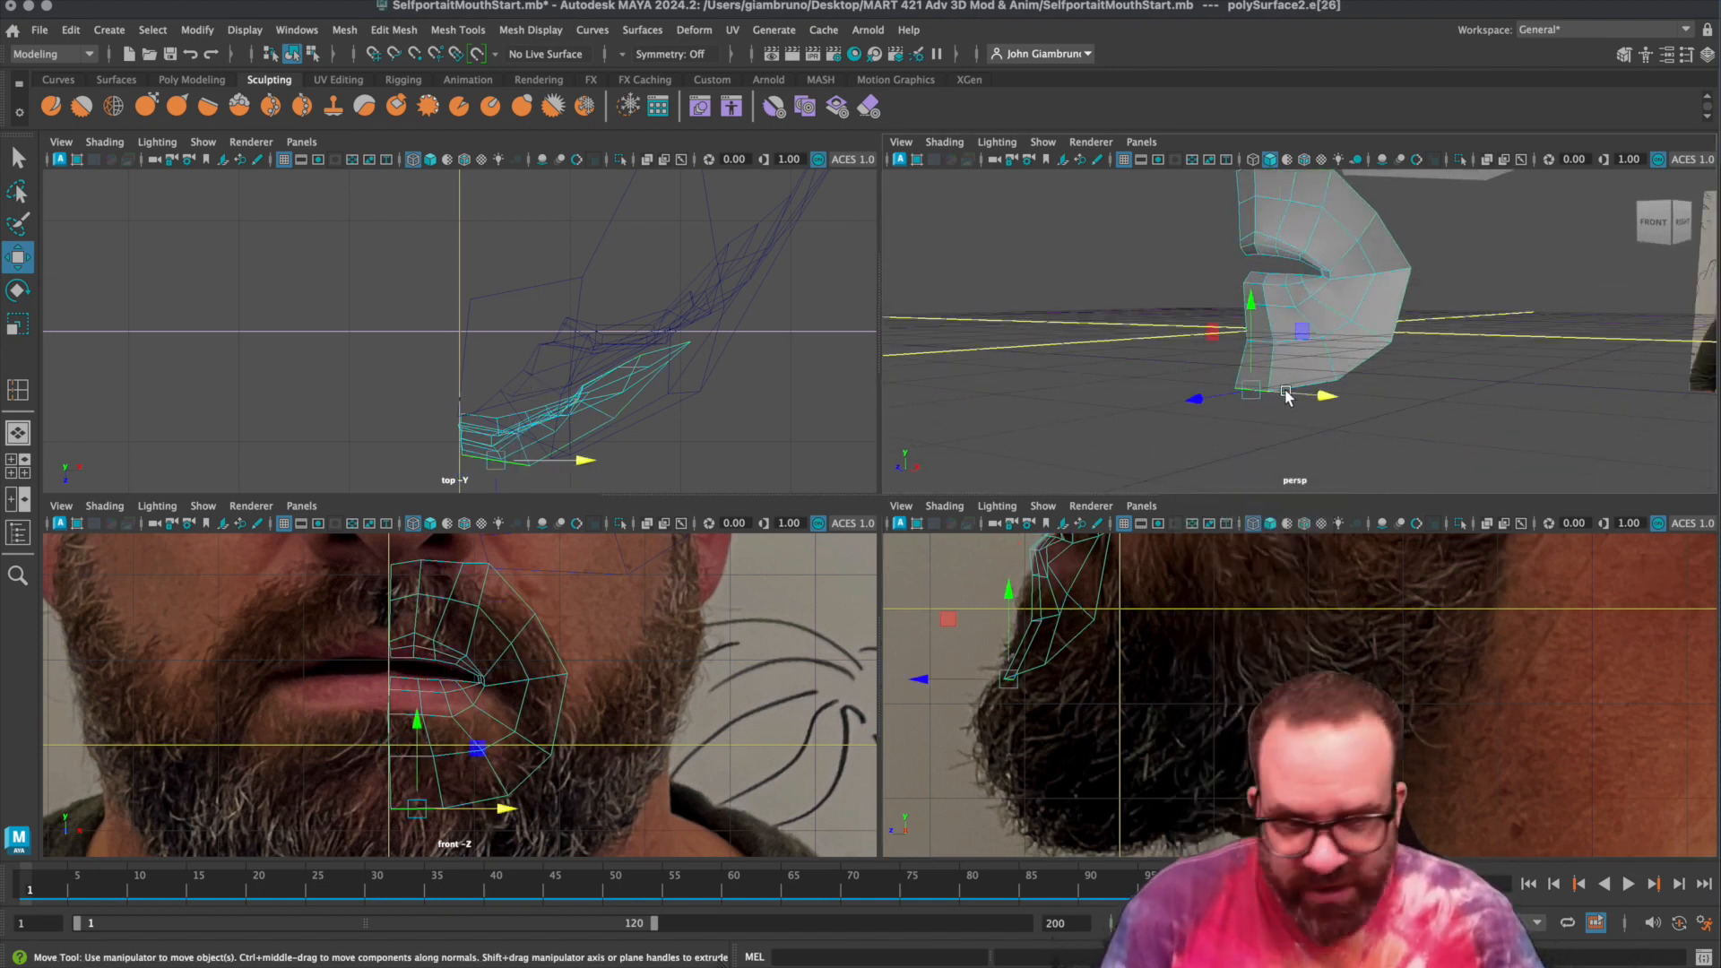
{"action": "key", "text": "q"}
{"action": "left_click", "coordinate": [1297, 385], "text": "shift"}
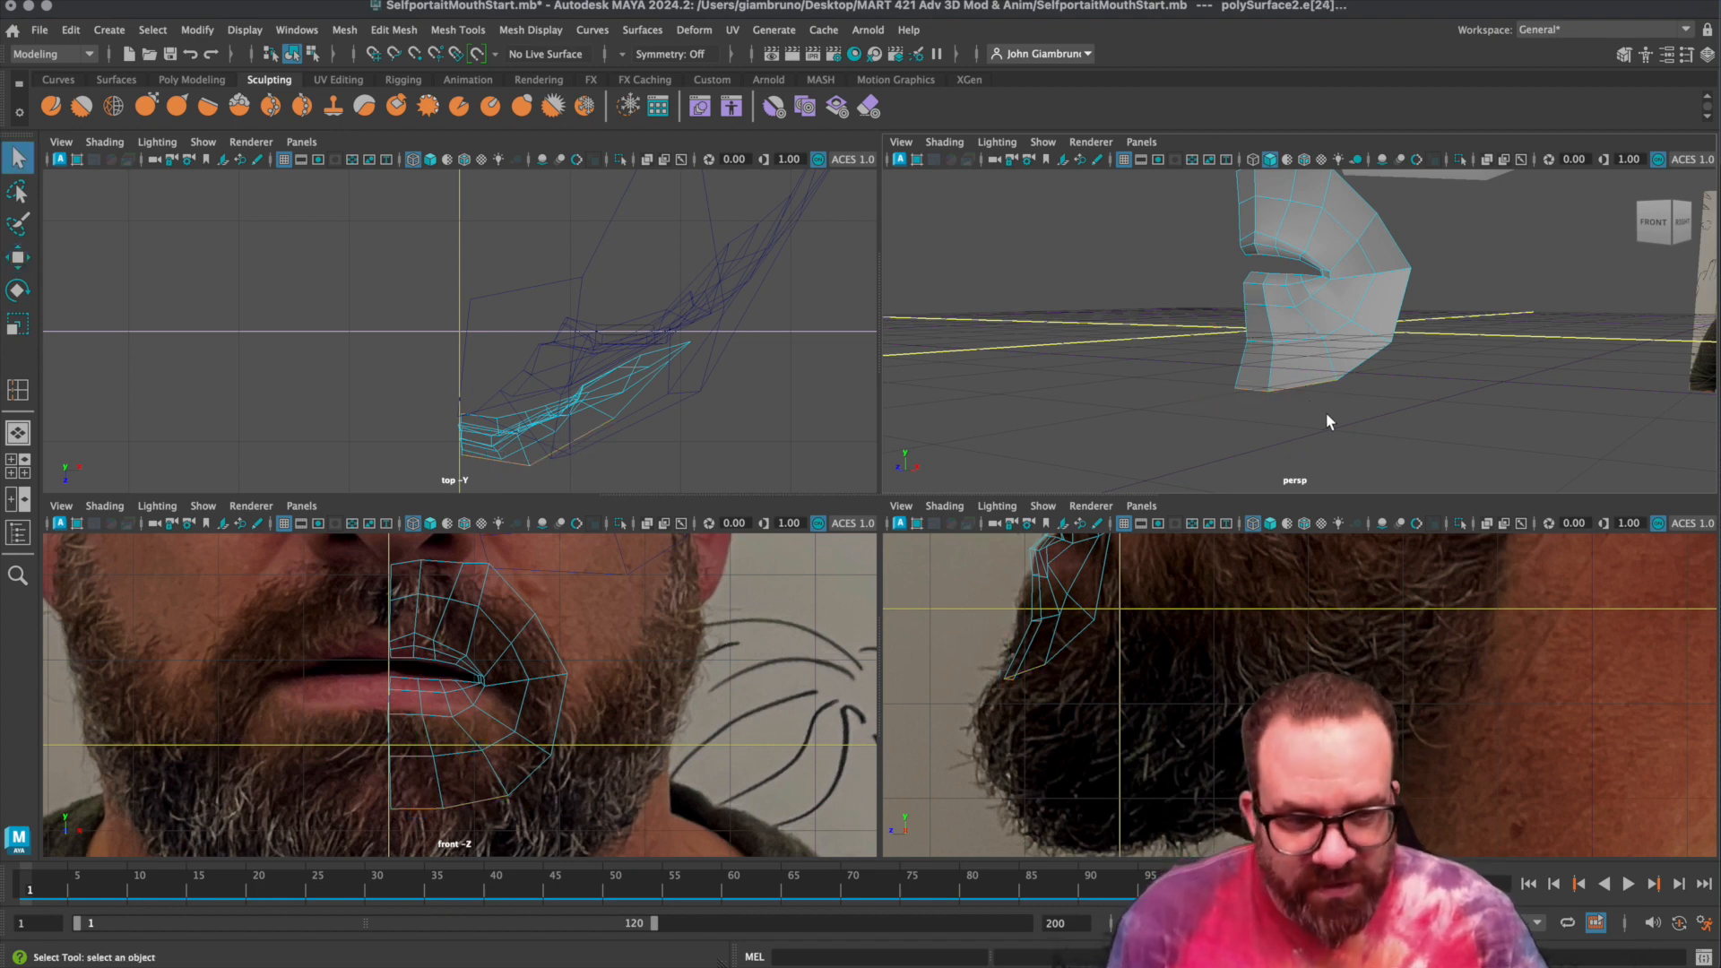
{"action": "middle_click_drag", "start_coordinate": [1363, 412], "coordinate": [1288, 429], "text": "alt"}
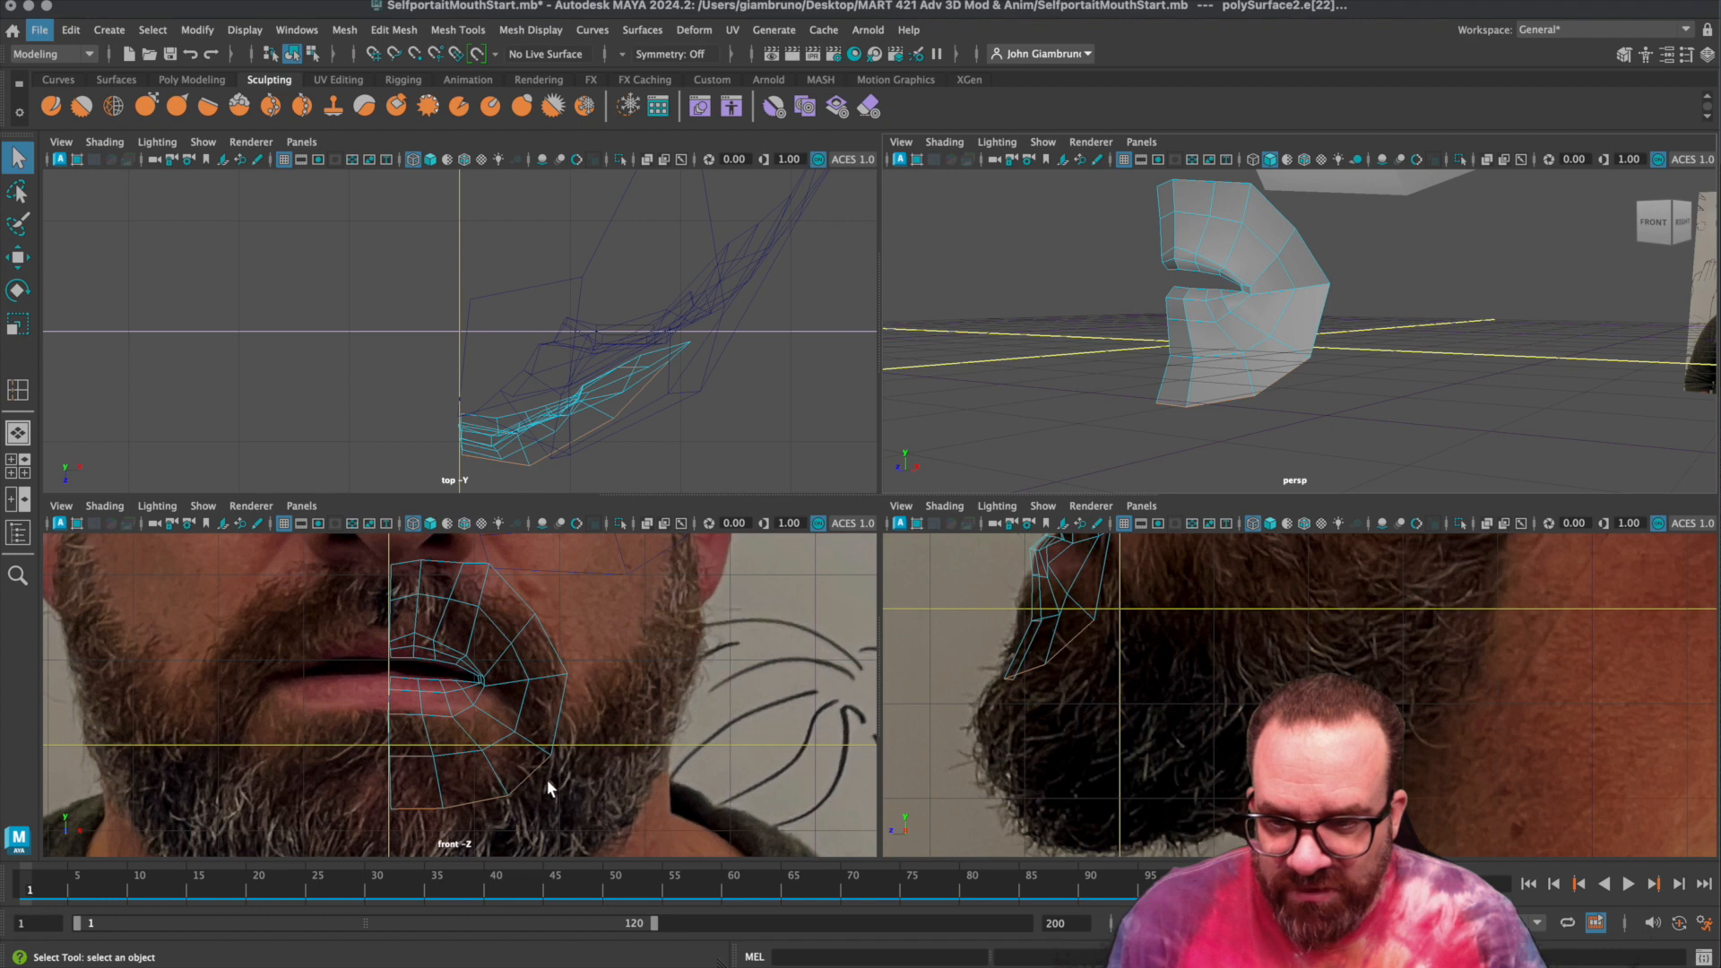
{"action": "left_click", "coordinate": [561, 719], "text": "shift"}
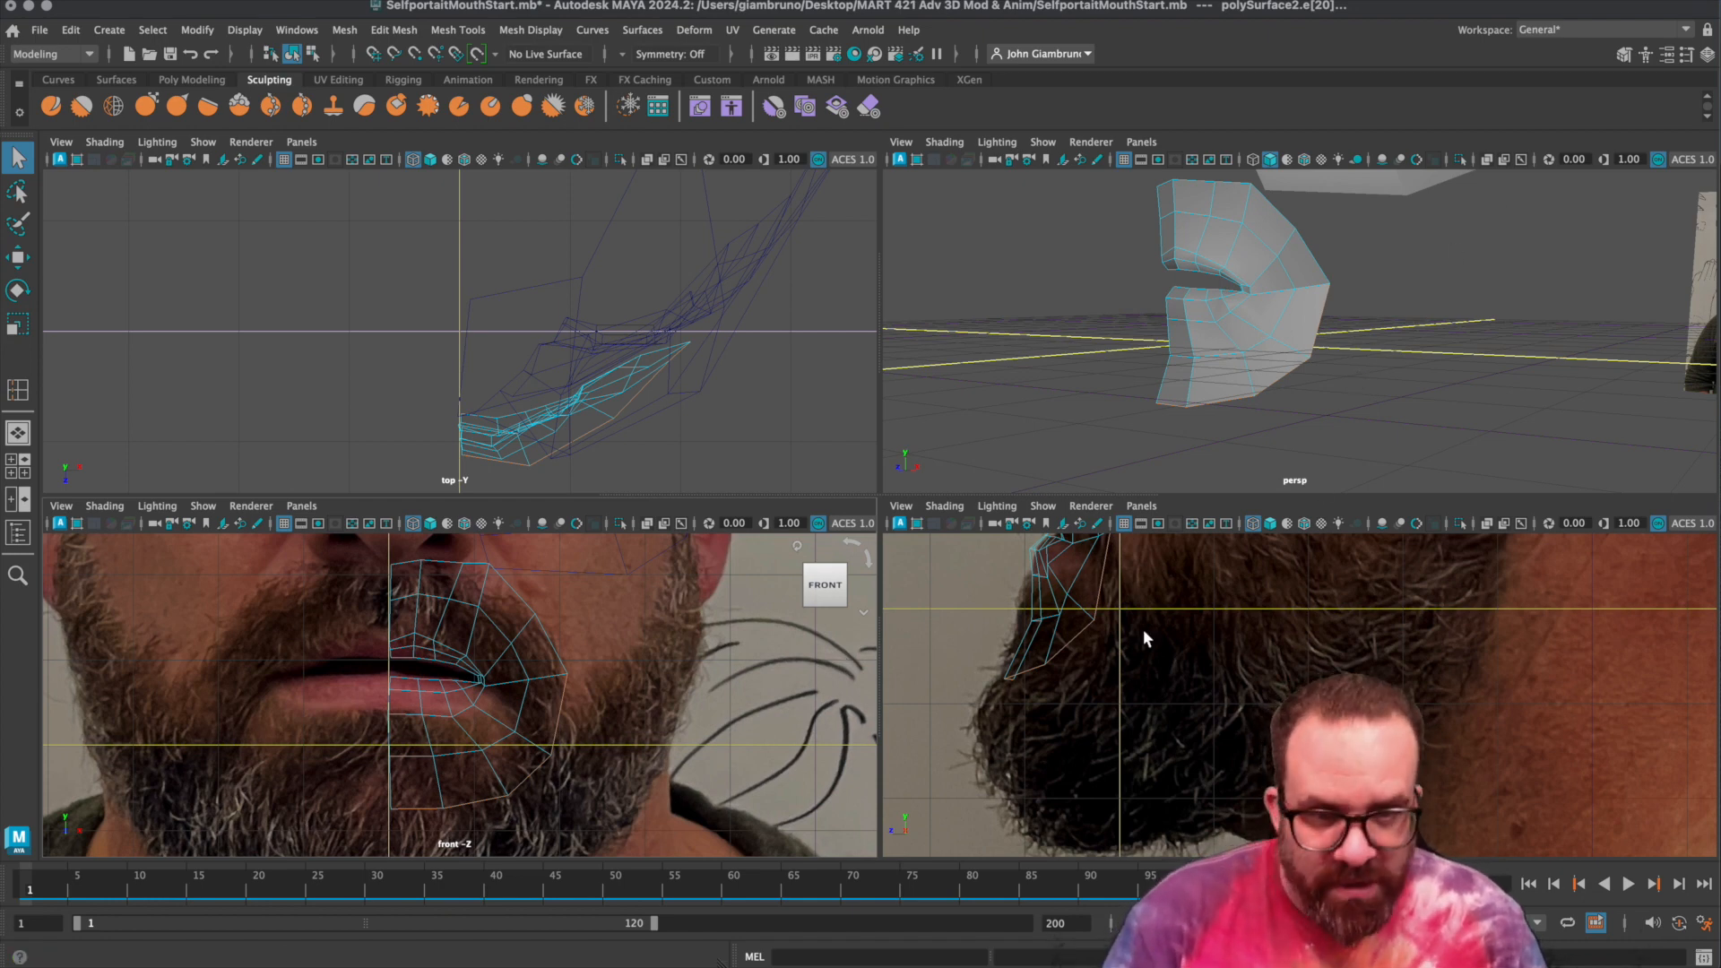
{"action": "key", "text": "ctrl+e"}
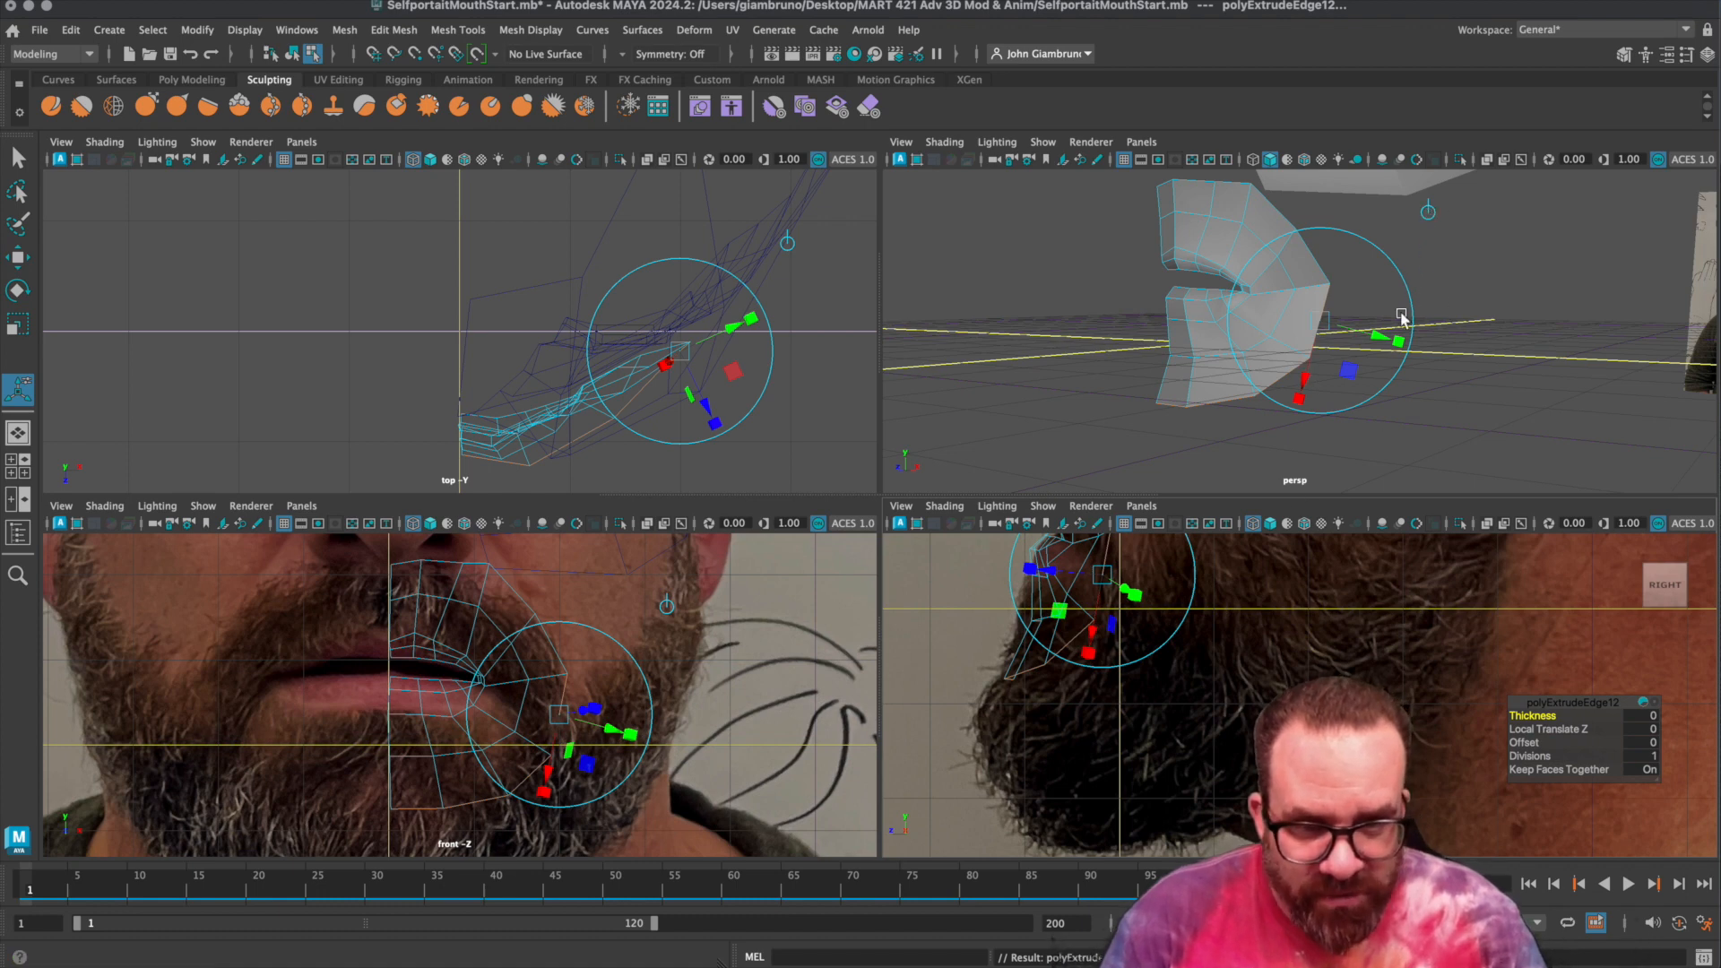
{"action": "left_click", "coordinate": [1379, 340]}
{"action": "left_click_drag", "start_coordinate": [1379, 341], "coordinate": [1441, 361]}
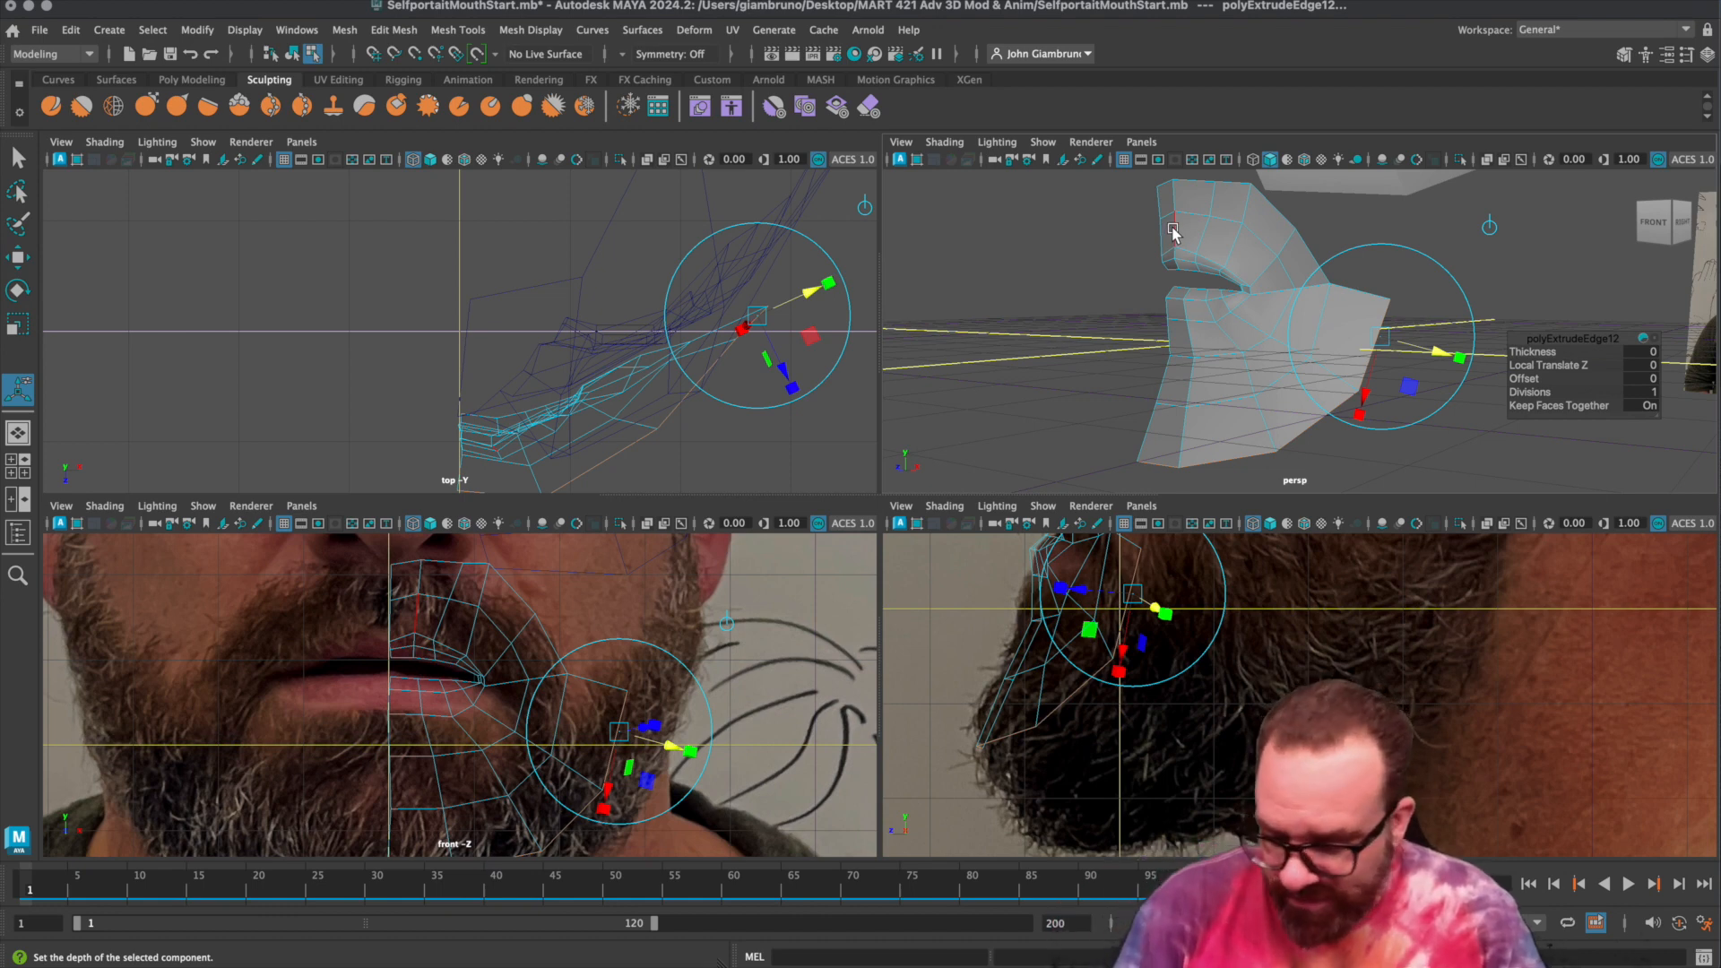
Lower the chin's bottom border edge nearest the centre line to about Y -1.52 and push it back to about Z 1.12.
{"action": "middle_click_drag", "start_coordinate": [721, 772], "coordinate": [730, 673], "text": "alt"}
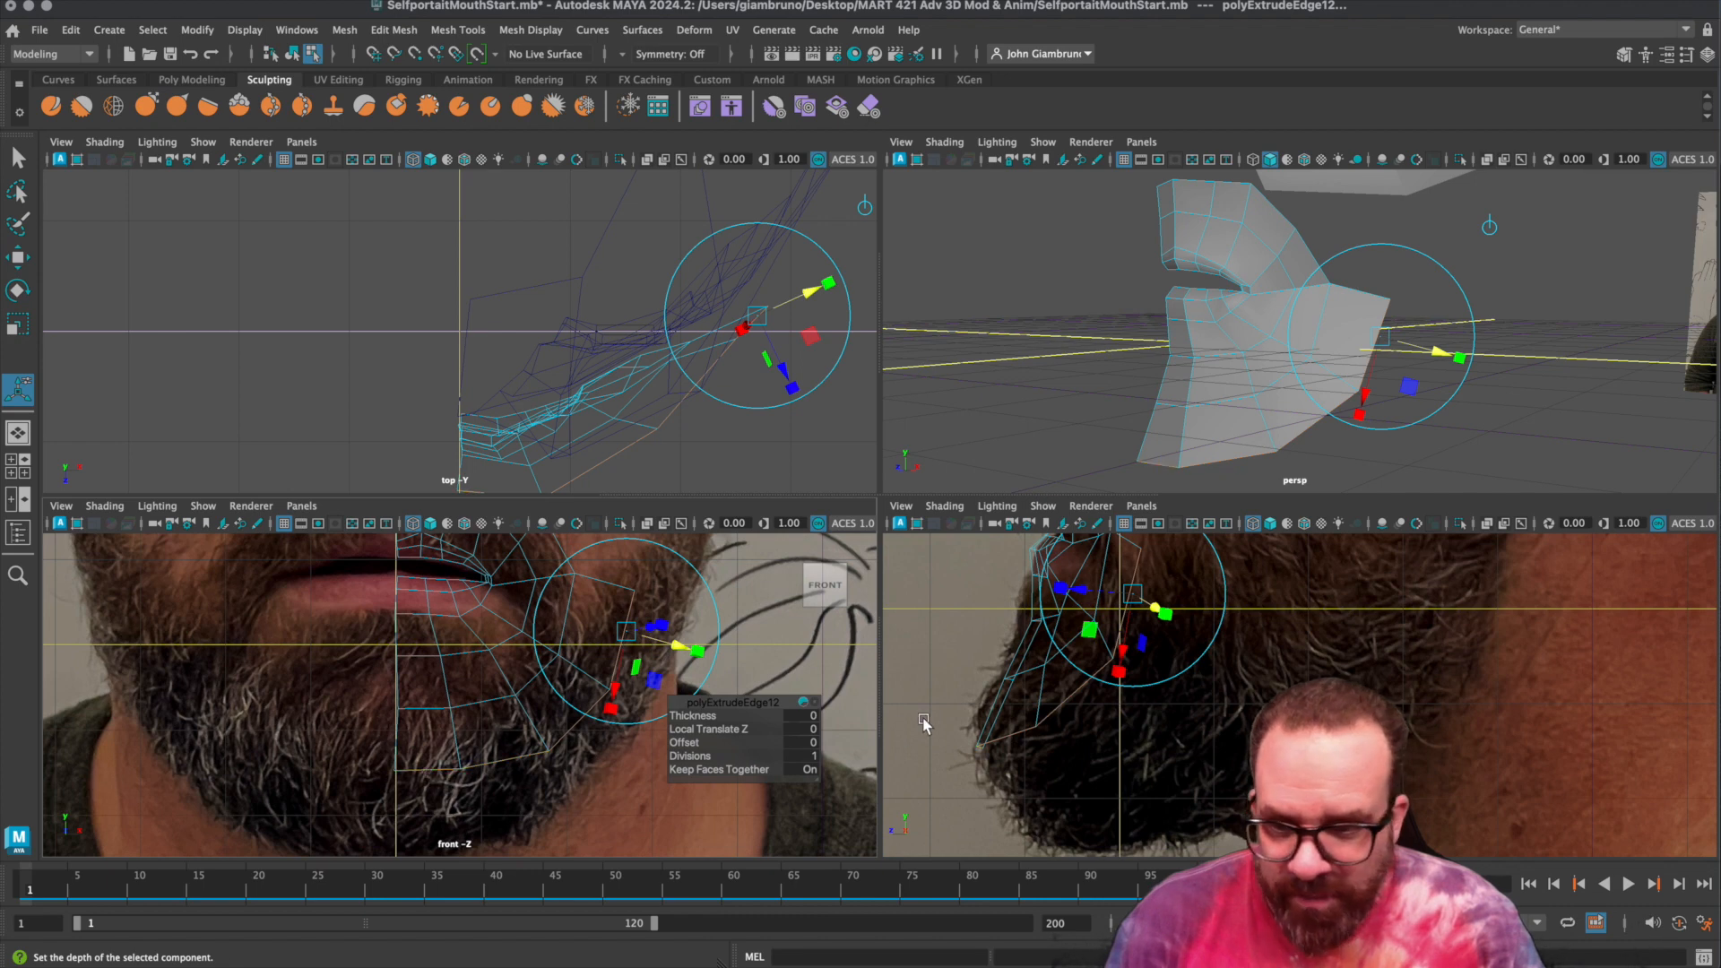
{"action": "right_click_drag", "start_coordinate": [480, 780], "coordinate": [439, 620]}
{"action": "left_click", "coordinate": [434, 790]}
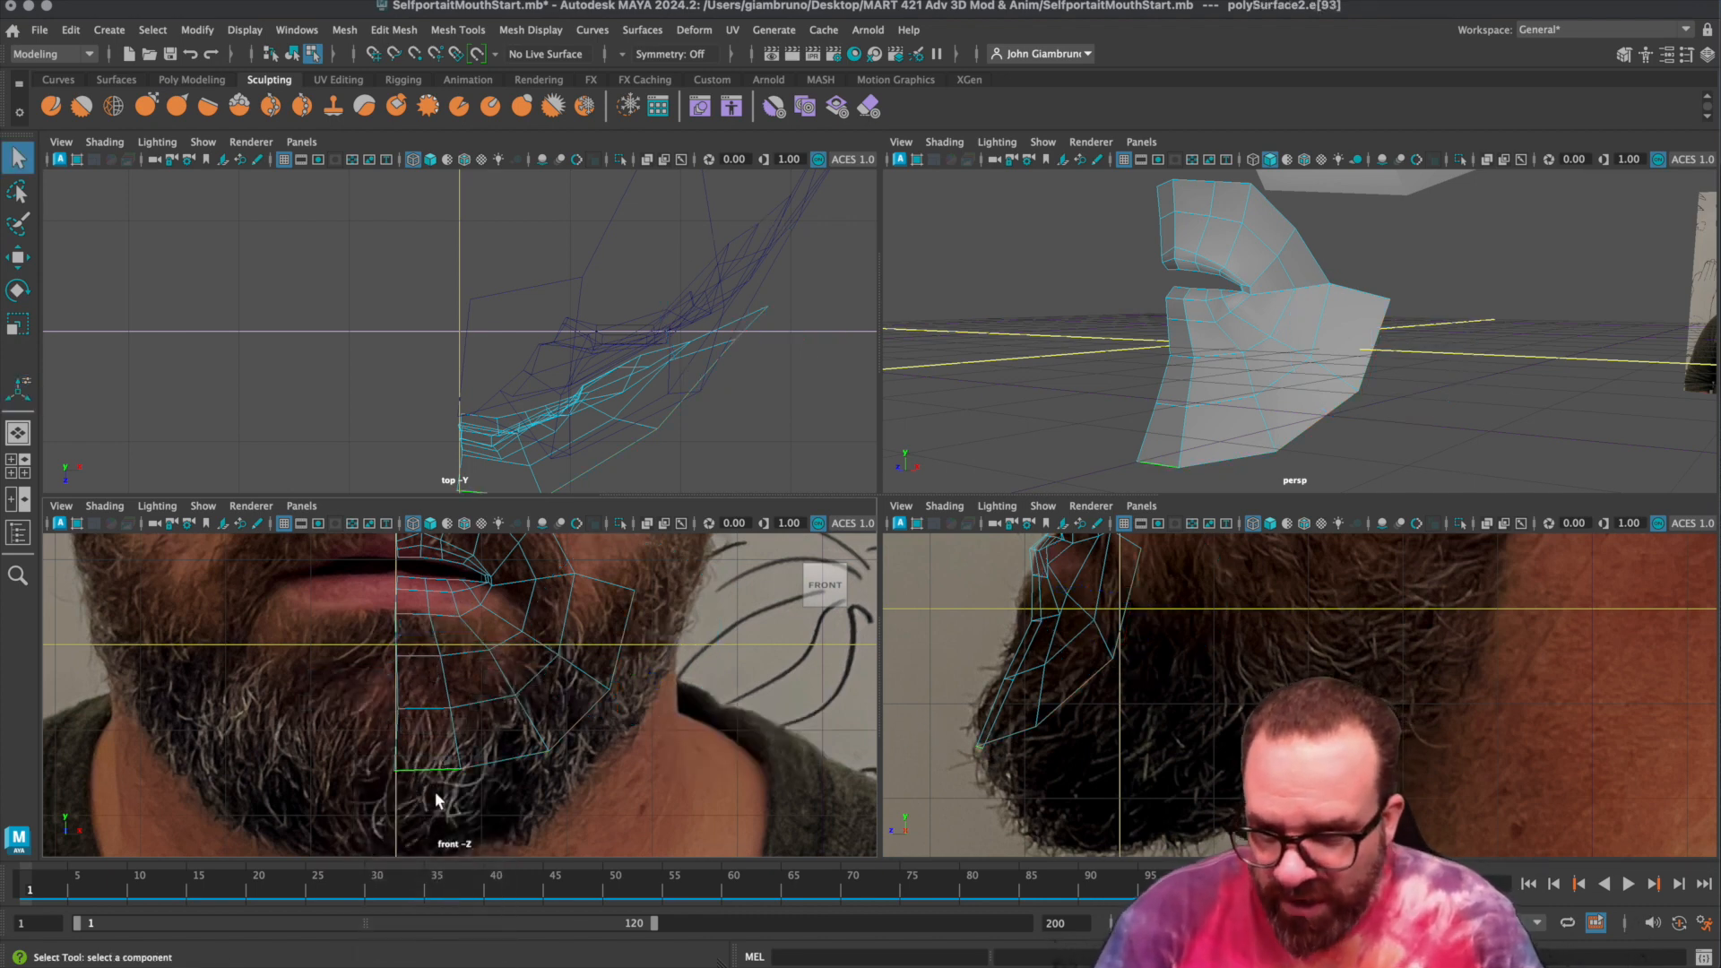
{"action": "key", "text": "w"}
{"action": "mouse_move", "coordinate": [425, 686]}
{"action": "left_mouse_down"}
{"action": "mouse_move", "coordinate": [431, 729]}
{"action": "mouse_move", "coordinate": [430, 701]}
{"action": "left_mouse_up"}
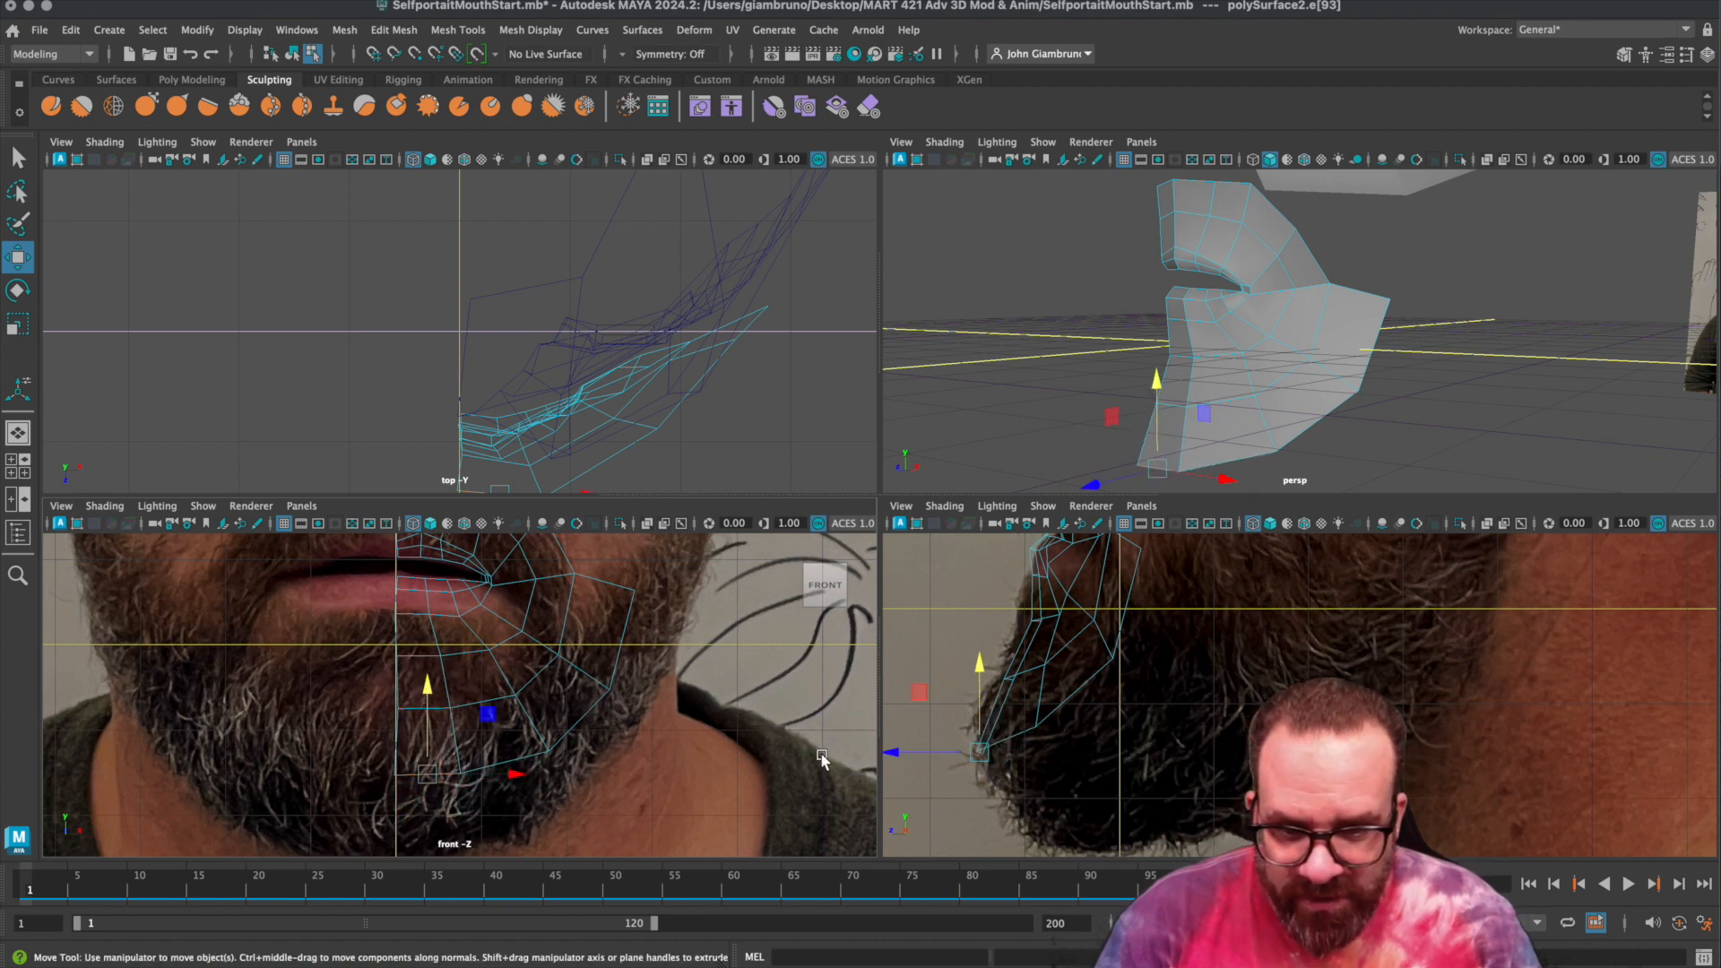
{"action": "left_click_drag", "start_coordinate": [888, 755], "coordinate": [925, 754]}
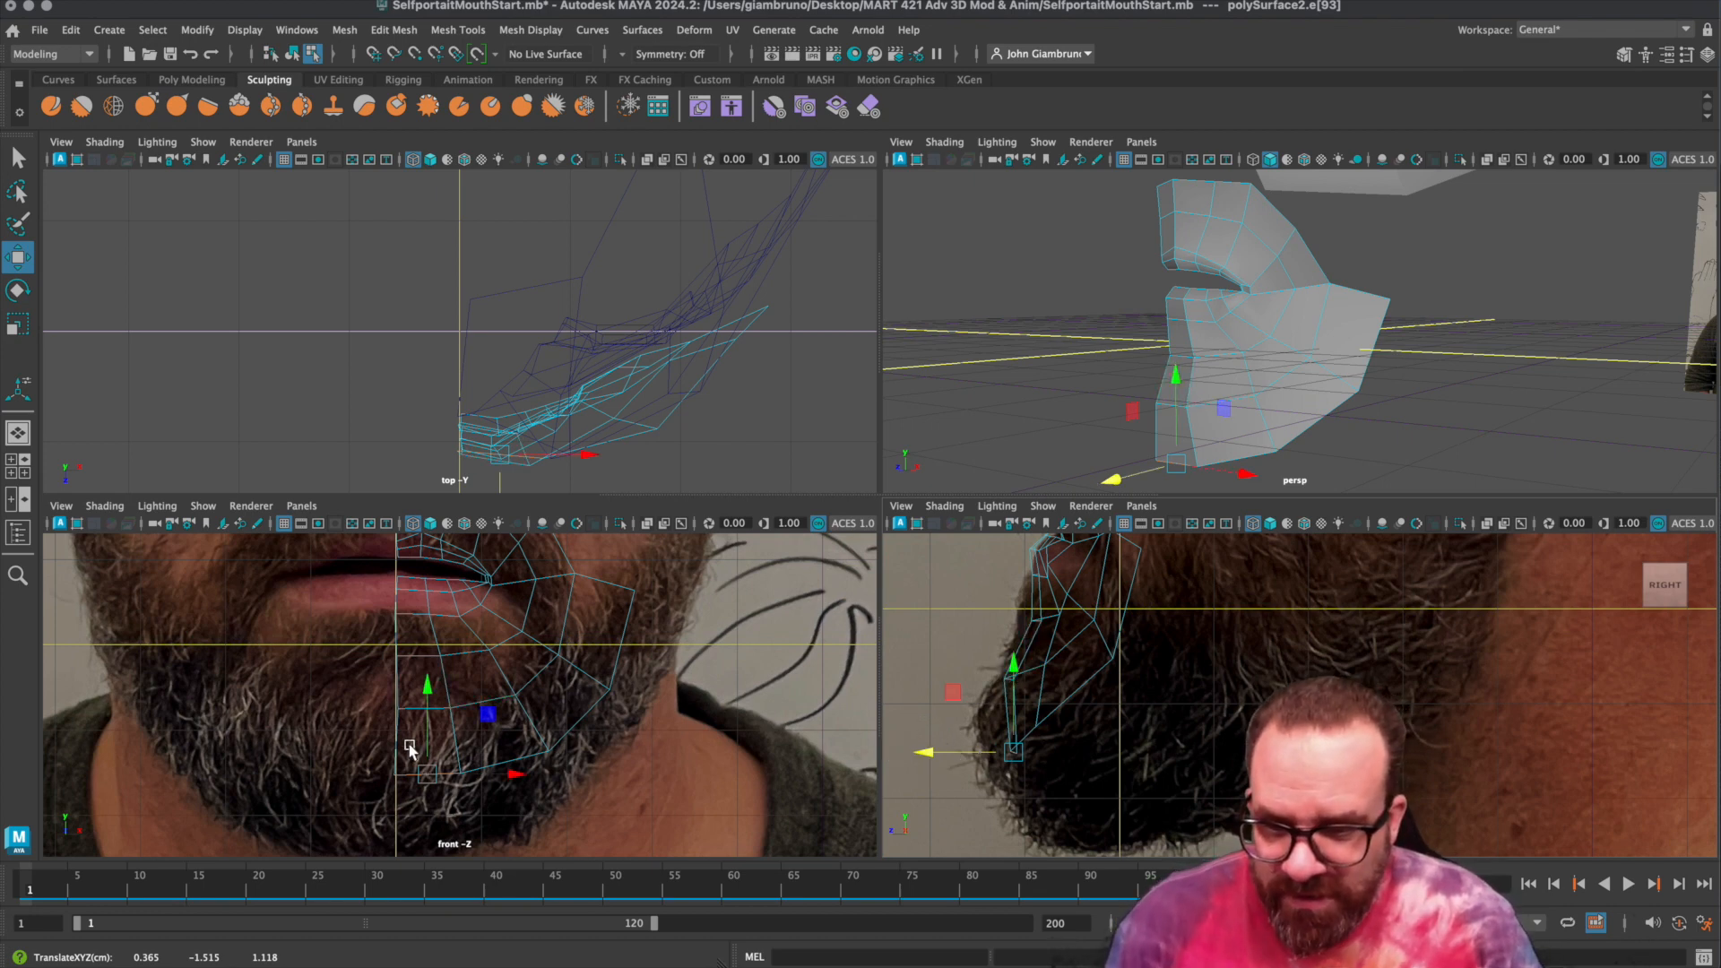
Push the next bottom border edge outward from the centre line back in depth to follow the chin.
{"action": "left_click", "coordinate": [534, 759]}
{"action": "mouse_move", "coordinate": [535, 759]}
{"action": "right_mouse_down"}
{"action": "mouse_move", "coordinate": [481, 748]}
{"action": "mouse_move", "coordinate": [499, 772]}
{"action": "mouse_move", "coordinate": [503, 755]}
{"action": "right_mouse_up"}
{"action": "left_click", "coordinate": [503, 761]}
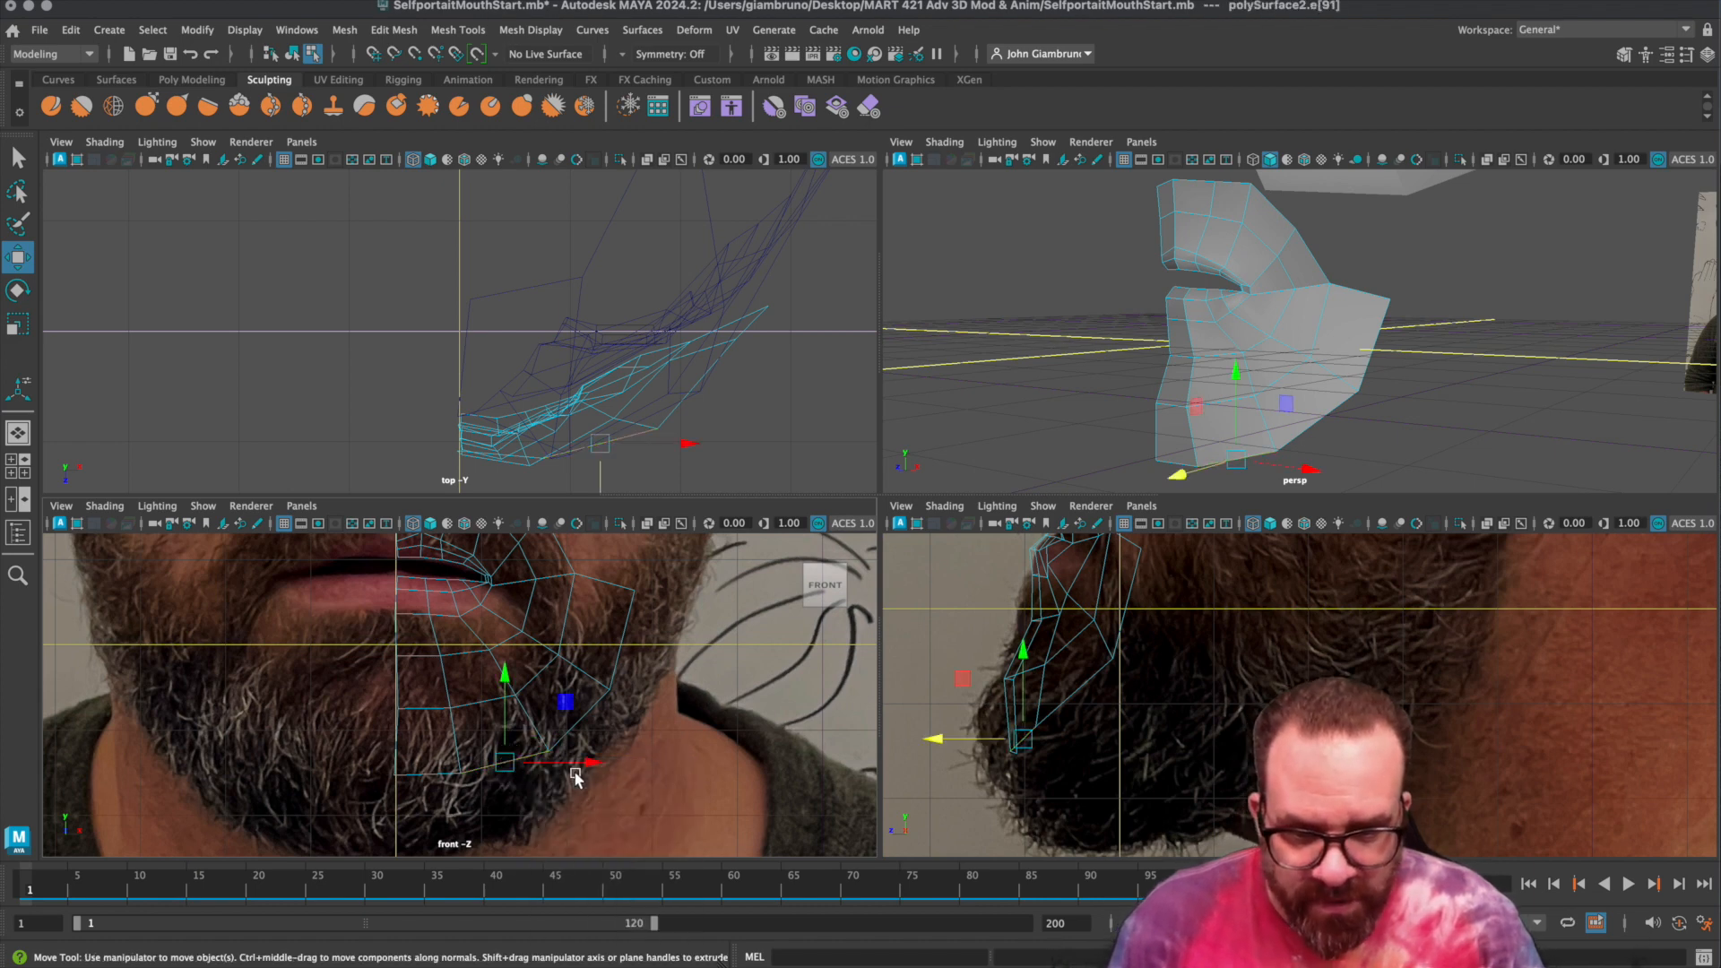
{"action": "left_click_drag", "start_coordinate": [935, 740], "coordinate": [965, 726]}
Move the chin vertex one row above the bottom border, beside the centre line, to about X 0.63, Y -0.67, Z 1.09.
{"action": "left_click_drag", "start_coordinate": [1120, 433], "coordinate": [1179, 400], "text": "alt"}
{"action": "right_click_drag", "start_coordinate": [1180, 401], "coordinate": [1090, 397]}
{"action": "left_click", "coordinate": [1173, 405]}
{"action": "left_click_drag", "start_coordinate": [1112, 398], "coordinate": [1116, 396]}
{"action": "left_click_drag", "start_coordinate": [1183, 309], "coordinate": [1183, 310]}
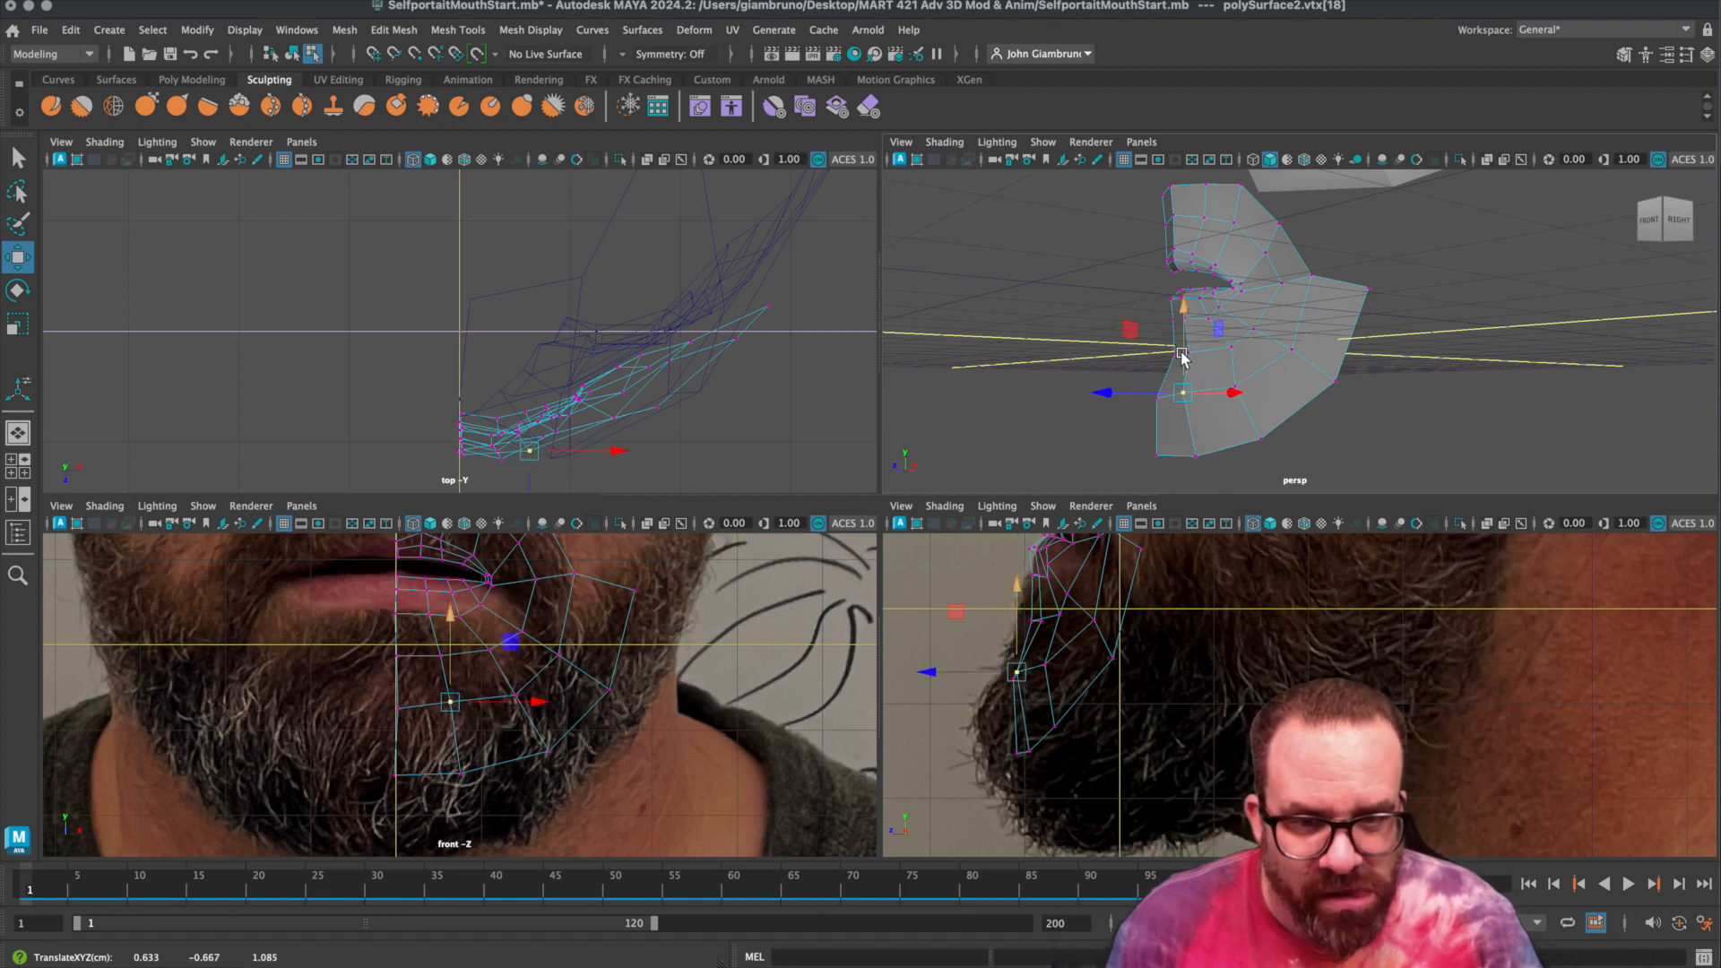
{"action": "left_click", "coordinate": [1189, 353]}
Spread the jaw's outer border vertices in the front view, placing the upper two at about X 2.64, Y -0.52 and X 3.04, Y 0.56.
{"action": "left_click", "coordinate": [553, 739]}
{"action": "left_click_drag", "start_coordinate": [548, 749], "coordinate": [623, 685]}
{"action": "left_click", "coordinate": [610, 692]}
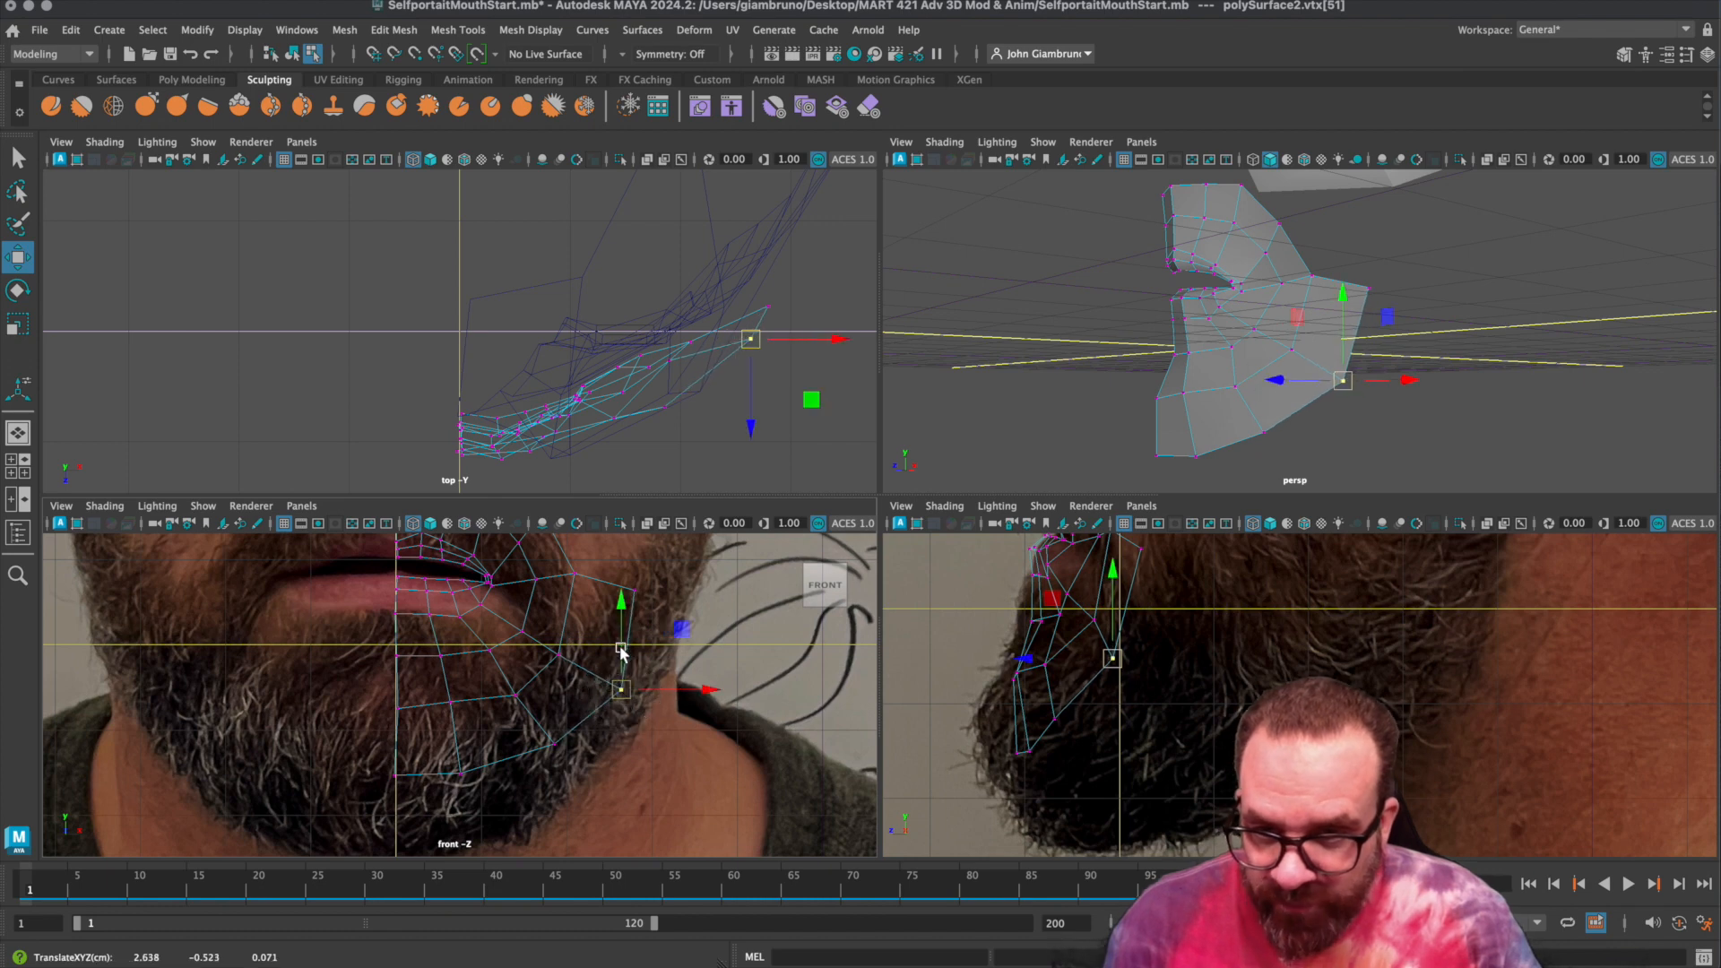
{"action": "left_click", "coordinate": [634, 581]}
{"action": "left_click_drag", "start_coordinate": [635, 584], "coordinate": [656, 598]}
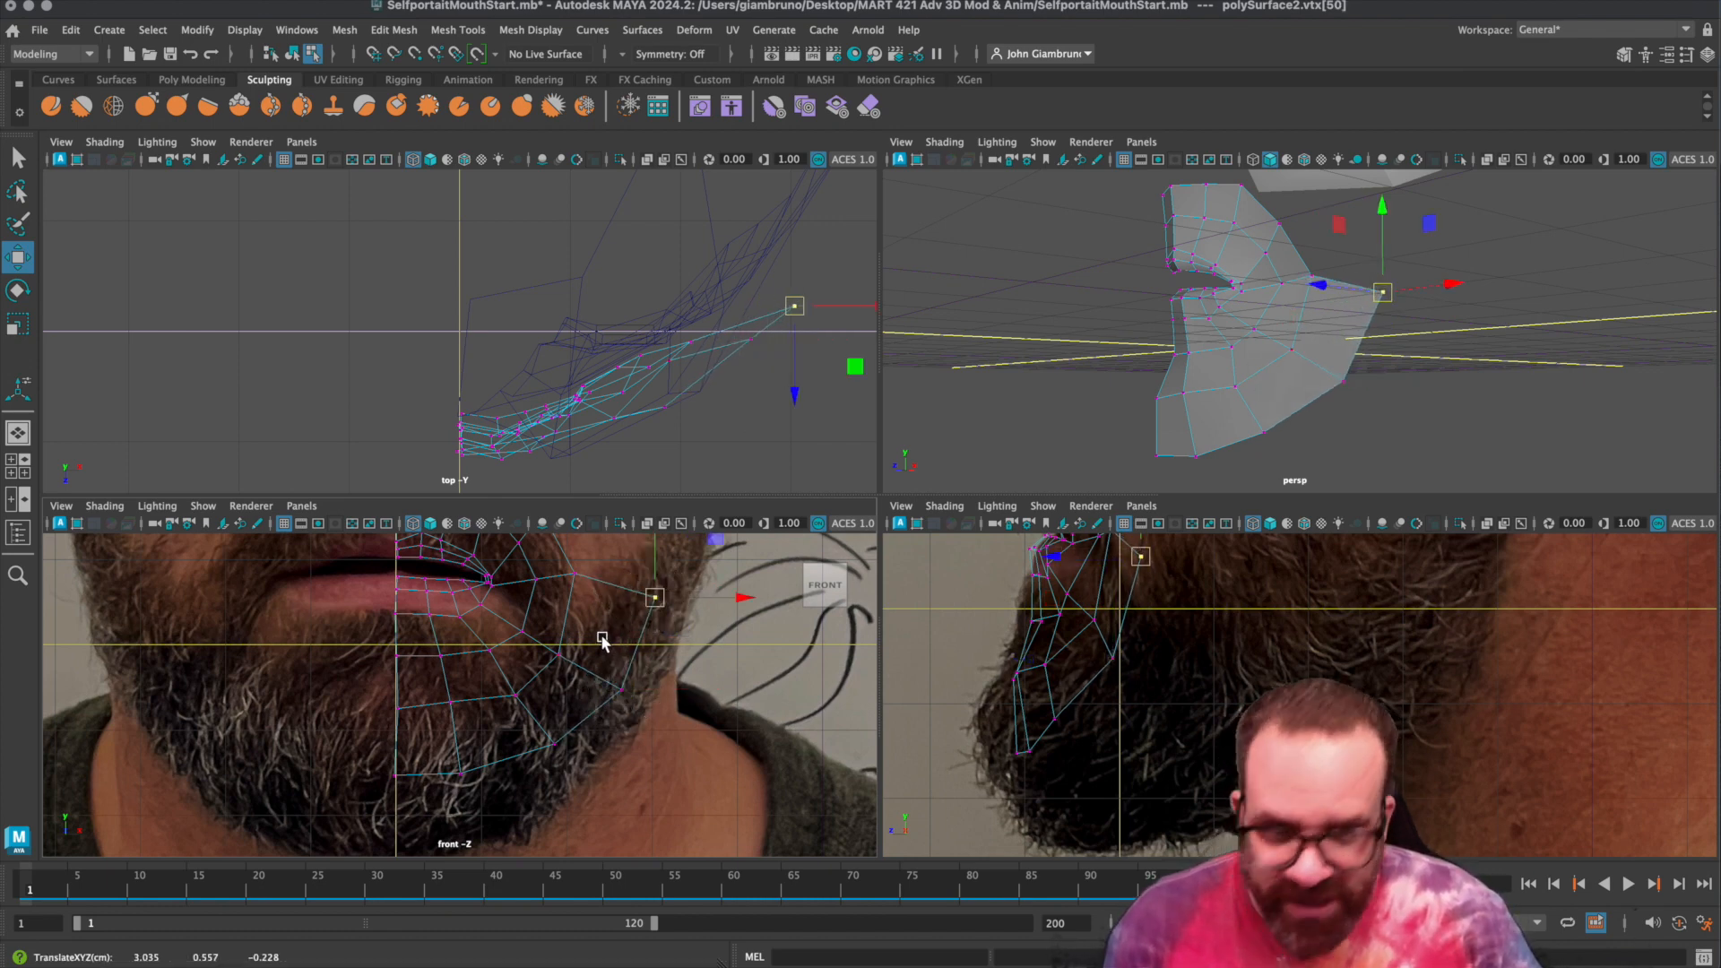
Push the jaw's outer border vertices back in the side view, setting the lowest of the three to about Z 0.34.
{"action": "left_click_drag", "start_coordinate": [1557, 373], "coordinate": [1467, 396], "text": "alt"}
{"action": "middle_click_drag", "start_coordinate": [1263, 587], "coordinate": [1237, 655], "text": "alt"}
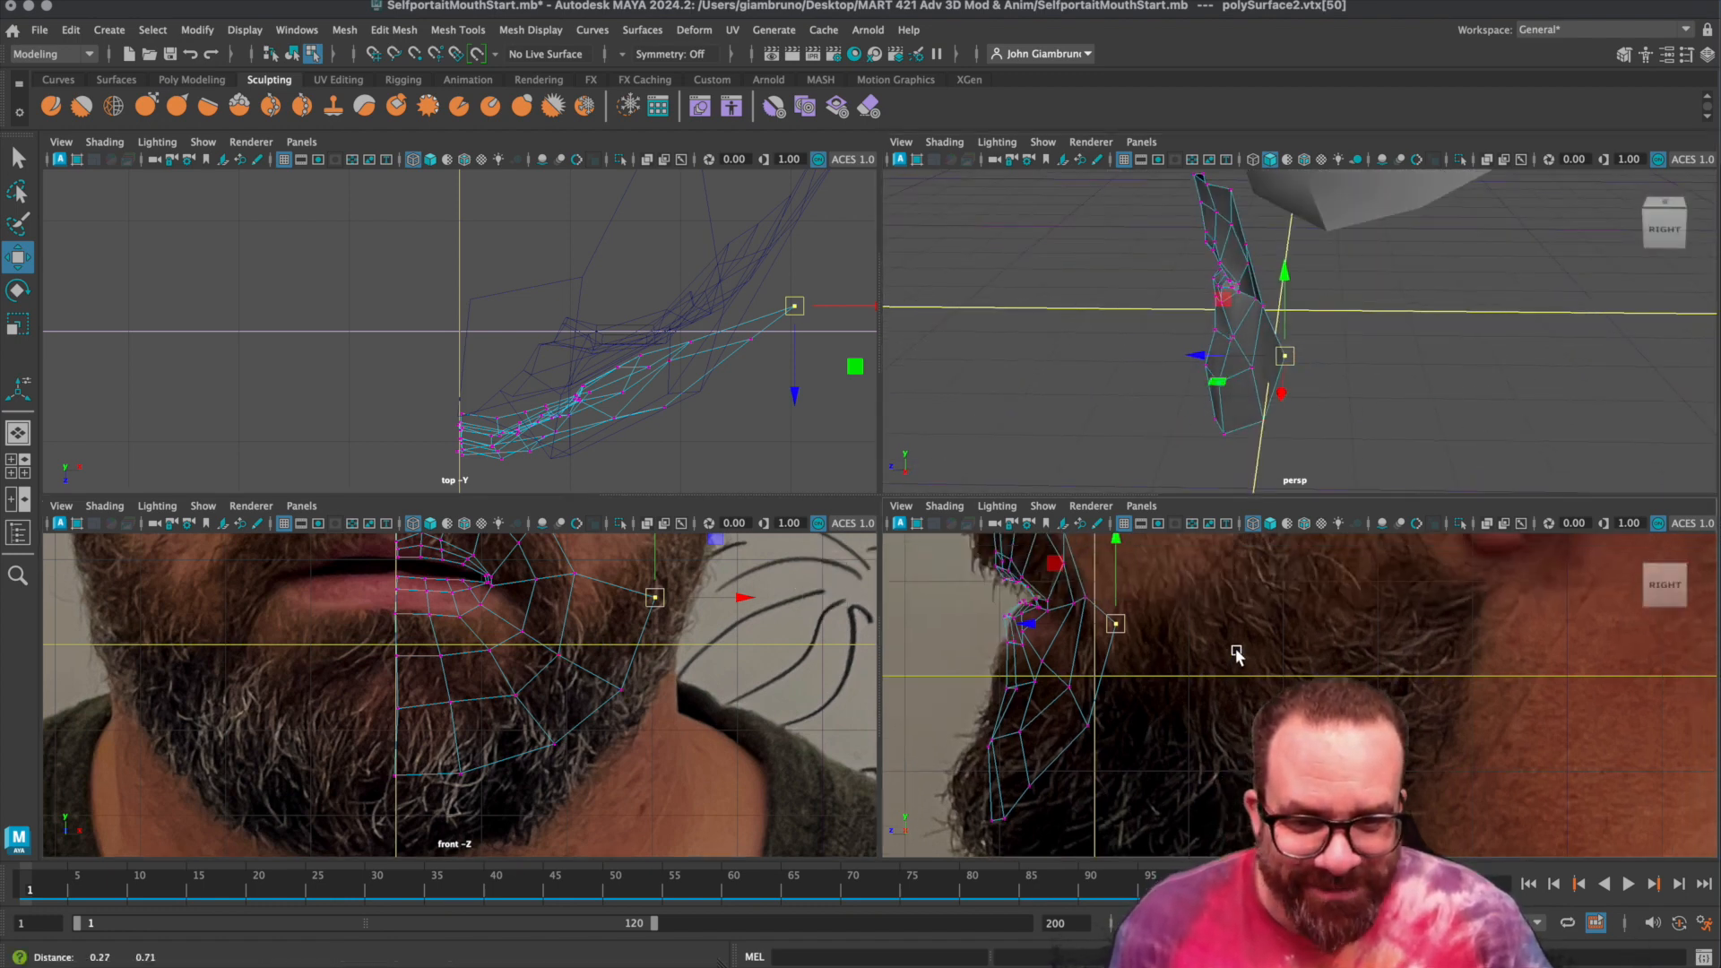
{"action": "left_click_drag", "start_coordinate": [1026, 629], "coordinate": [1101, 642]}
{"action": "left_click", "coordinate": [1083, 733]}
{"action": "left_click_drag", "start_coordinate": [998, 740], "coordinate": [996, 795]}
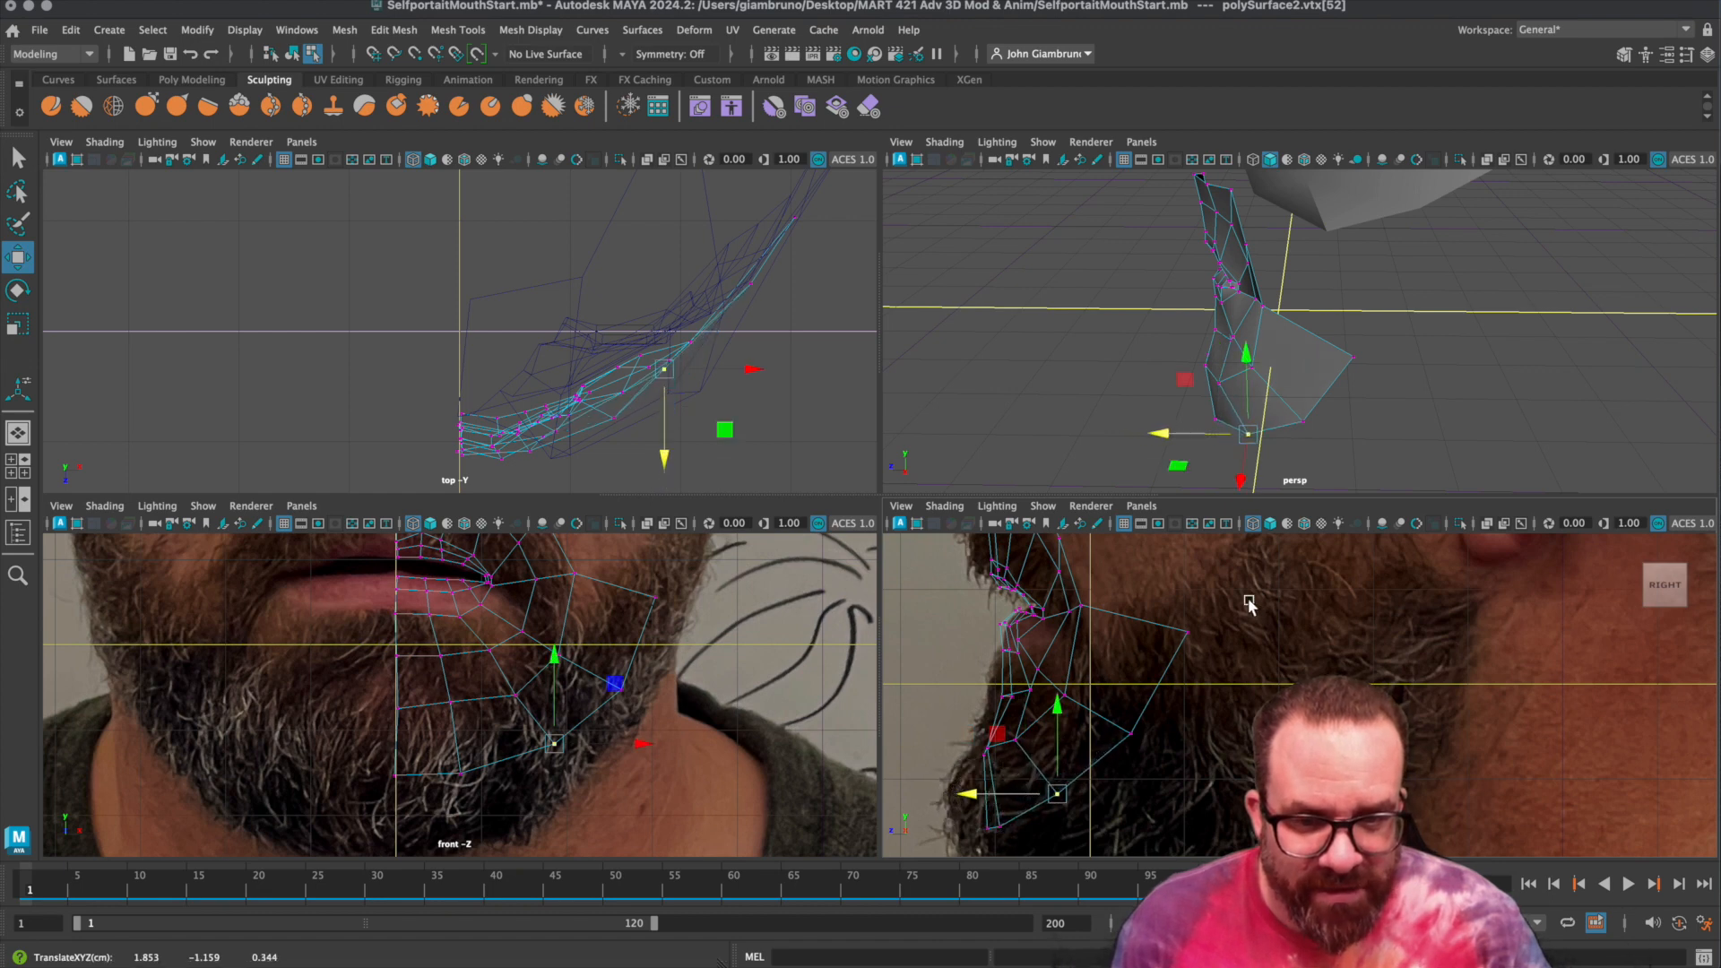
Nudge the lowest outer jaw border vertex slightly down and forward, and check the mesh in smooth preview.
{"action": "middle_click_drag", "start_coordinate": [1225, 671], "coordinate": [1286, 554], "text": "alt"}
{"action": "left_click_drag", "start_coordinate": [1122, 607], "coordinate": [1119, 613]}
{"action": "left_click_drag", "start_coordinate": [1175, 438], "coordinate": [1168, 437]}
{"action": "left_click_drag", "start_coordinate": [1272, 362], "coordinate": [1365, 333], "text": "alt"}
{"action": "middle_click_drag", "start_coordinate": [1367, 331], "coordinate": [1245, 396], "text": "alt"}
{"action": "left_click_drag", "start_coordinate": [1136, 400], "coordinate": [1230, 386], "text": "alt"}
{"action": "key", "text": "3"}
{"action": "key", "text": "1"}
Raise the cheek mesh's bottom vertex closest to the mouth slightly and reselect the mouth mesh.
{"action": "right_click_drag", "start_coordinate": [1213, 323], "coordinate": [1215, 278]}
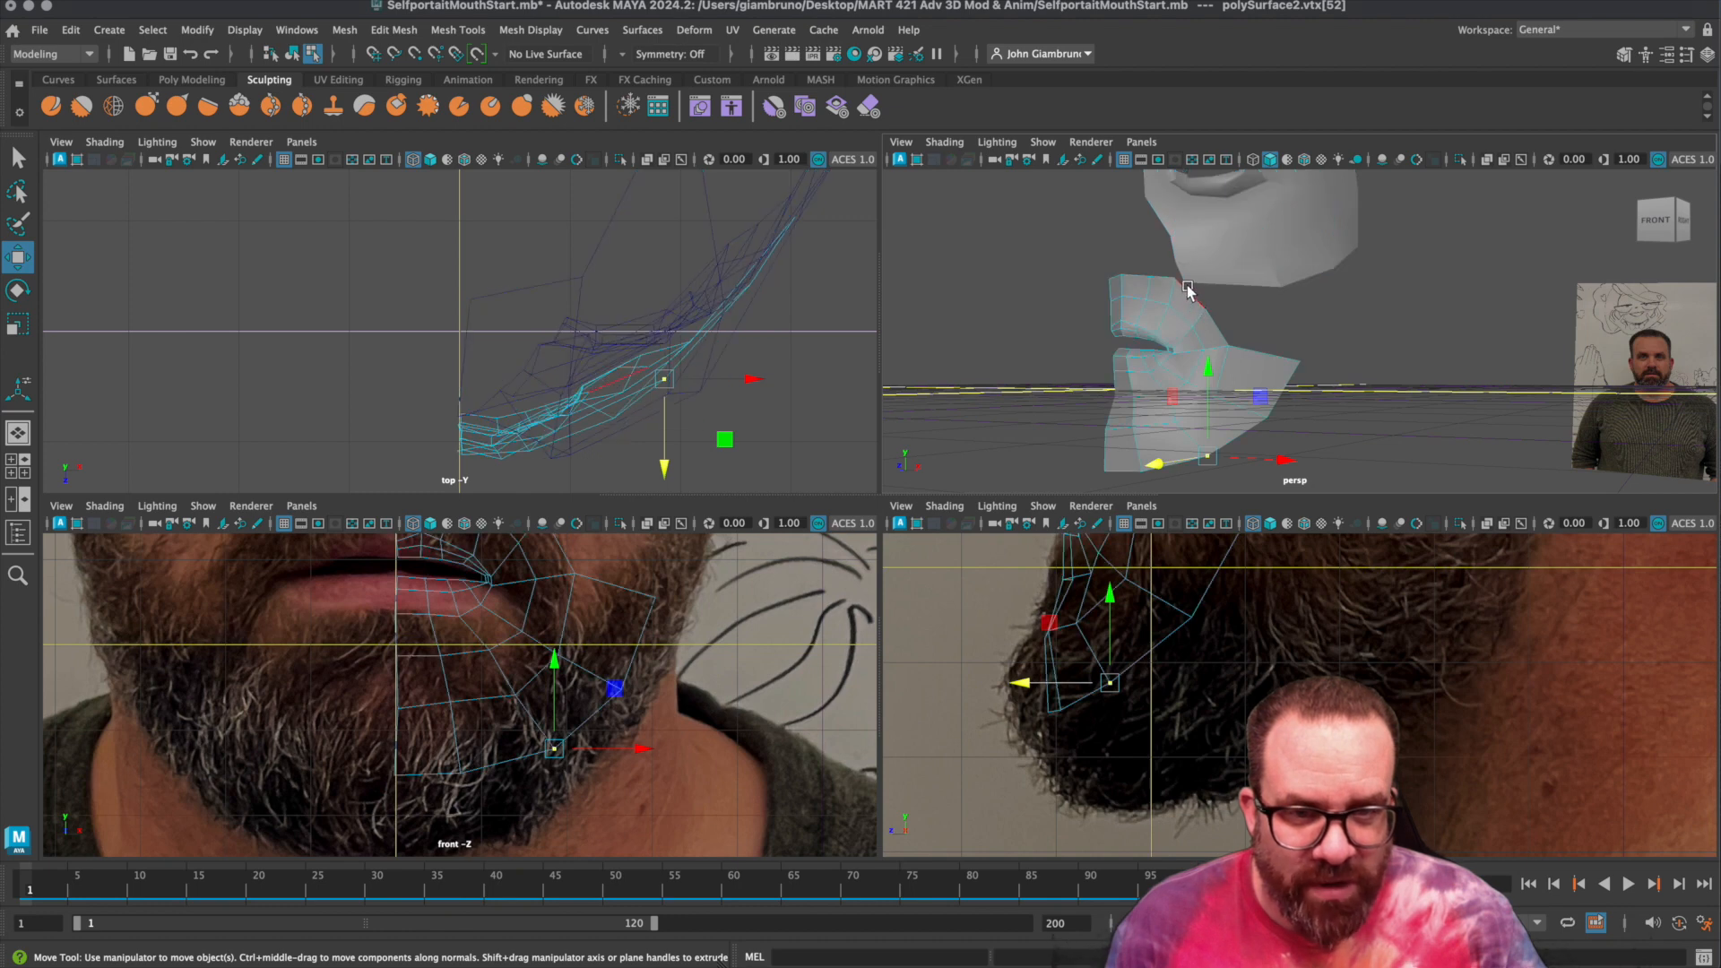
{"action": "right_click_drag", "start_coordinate": [1189, 287], "coordinate": [1130, 287]}
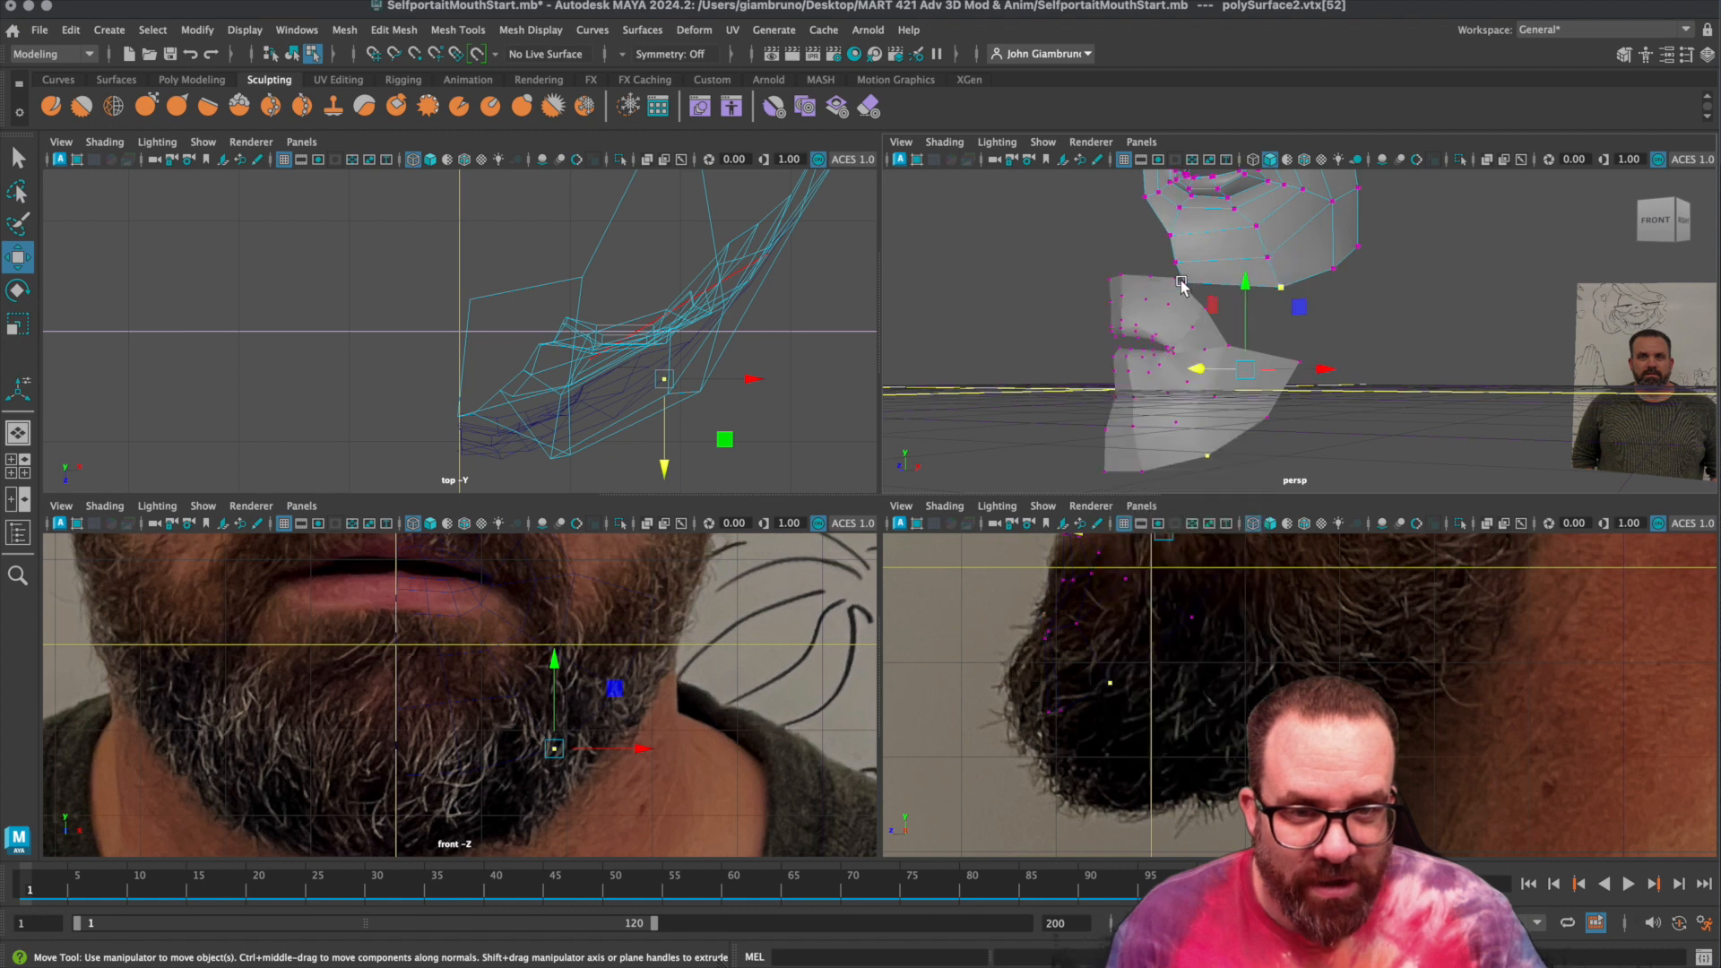
{"action": "left_click", "coordinate": [1187, 284]}
{"action": "left_click_drag", "start_coordinate": [1187, 212], "coordinate": [1183, 199]}
{"action": "left_click", "coordinate": [1170, 317]}
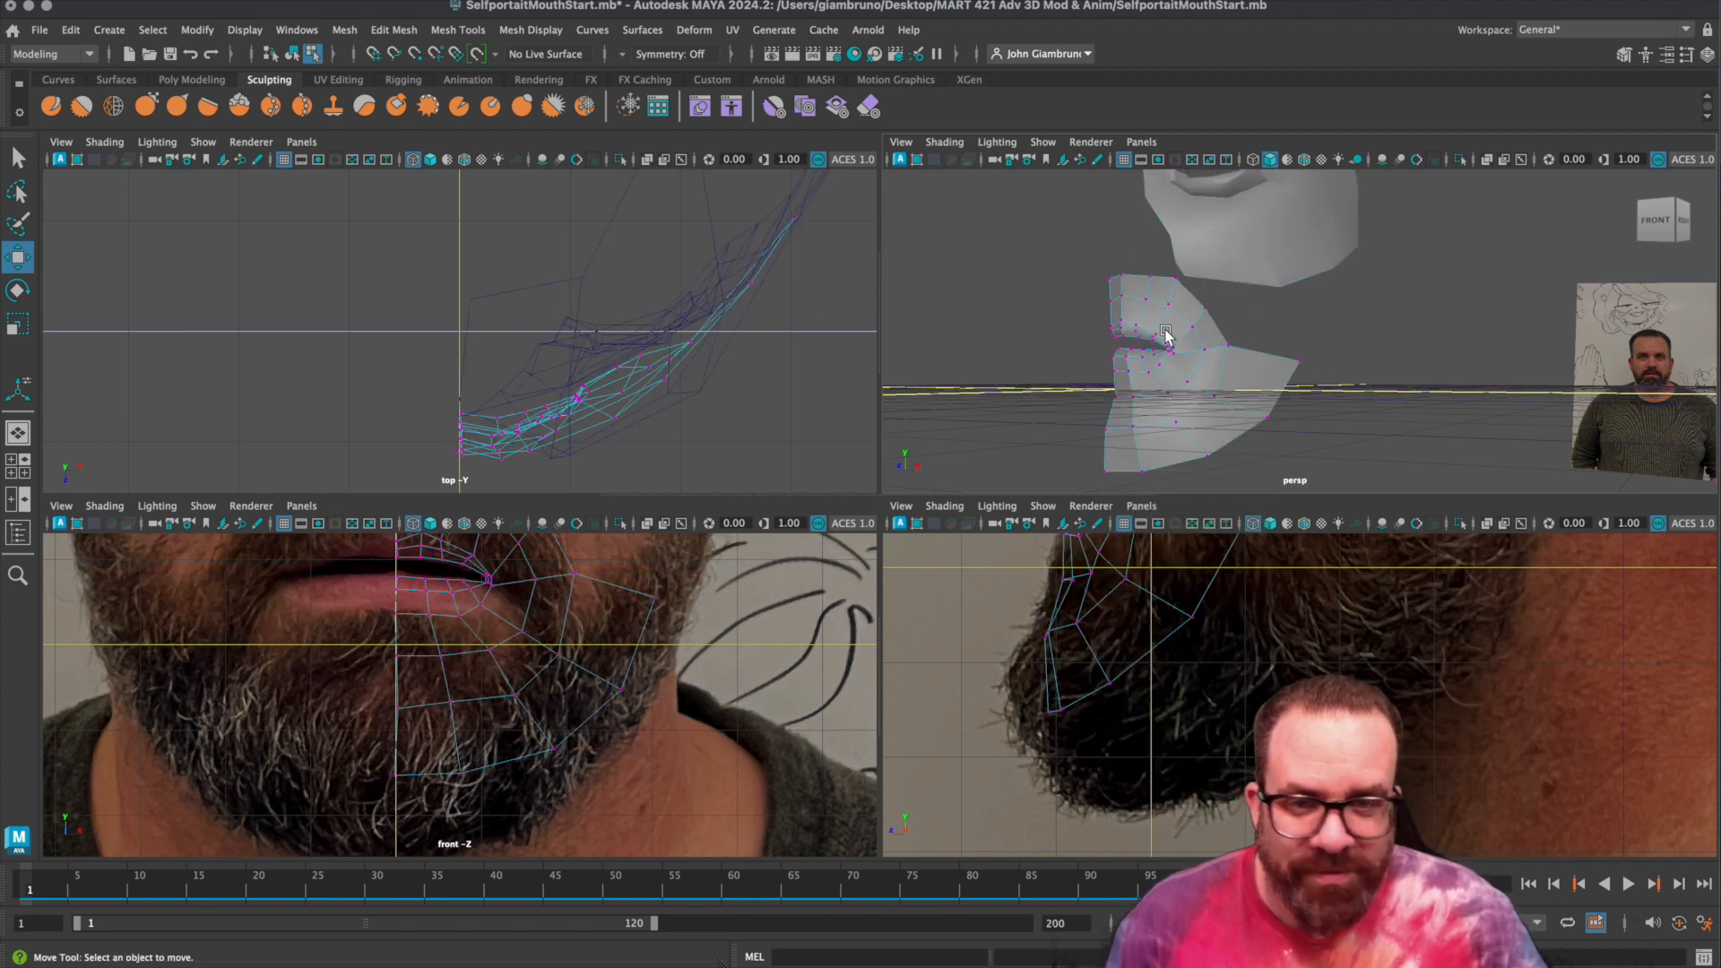
Set the polygon vertex display size to 5.
{"action": "scroll", "coordinate": [1166, 333], "scroll_direction": "up", "scroll_amount": 3}
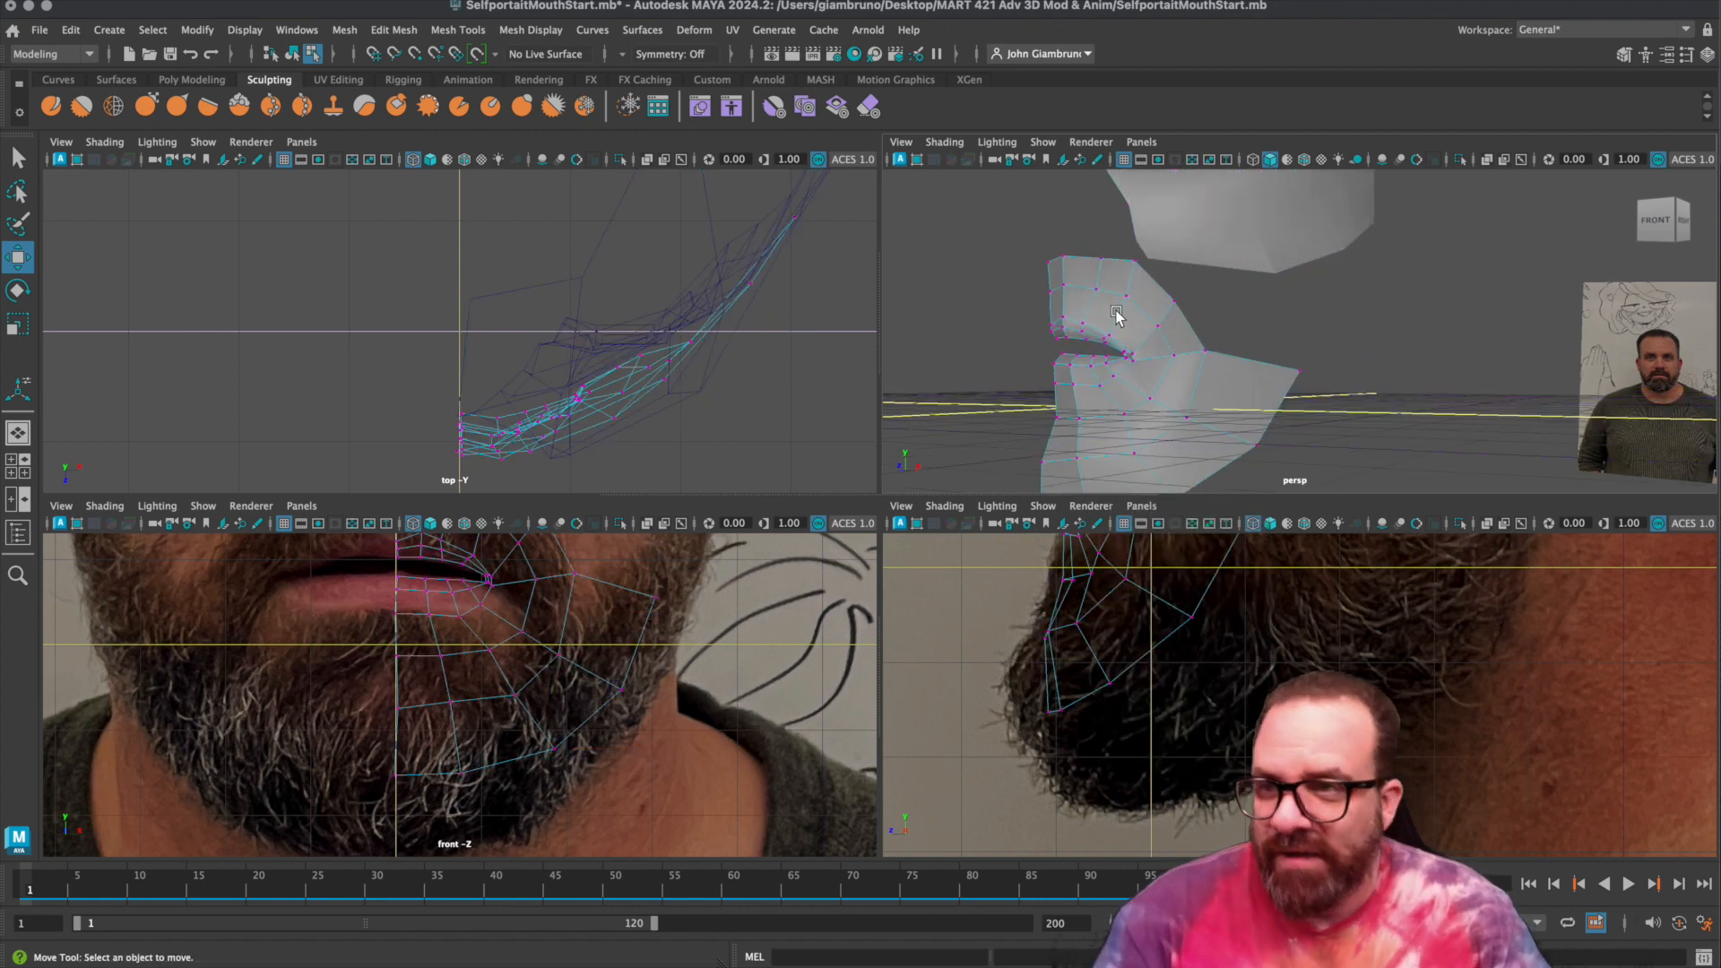
{"action": "left_click", "coordinate": [242, 31]}
{"action": "mouse_move", "coordinate": [302, 269]}
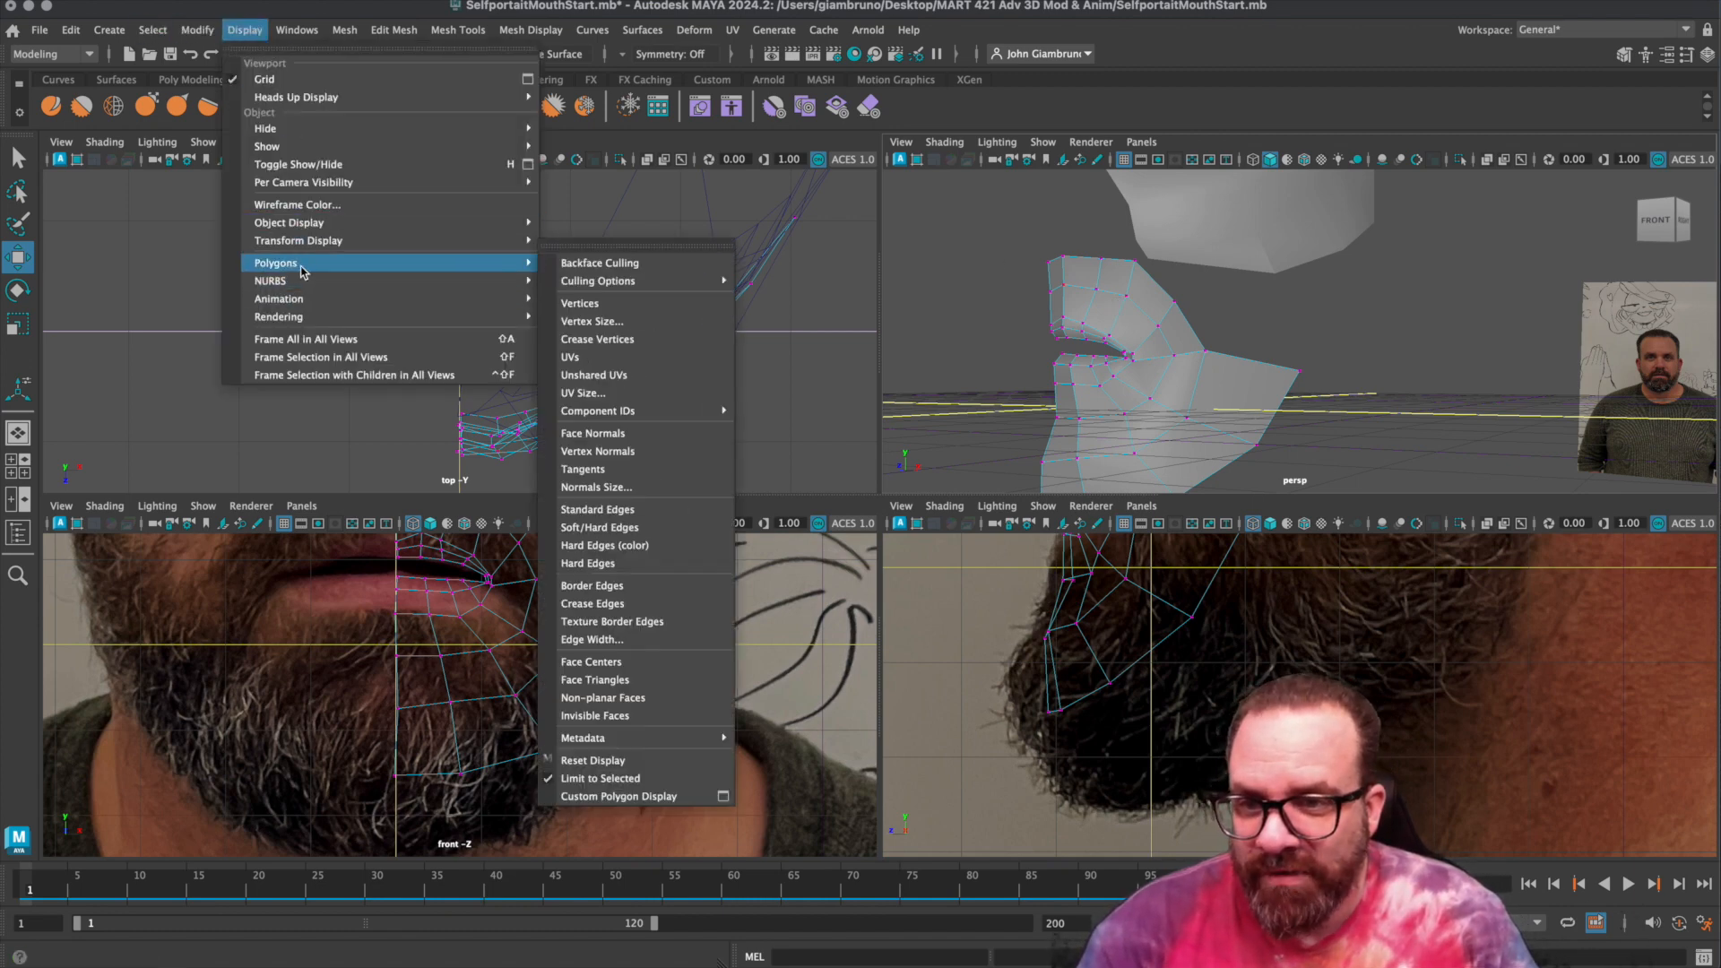
{"action": "left_click", "coordinate": [591, 321]}
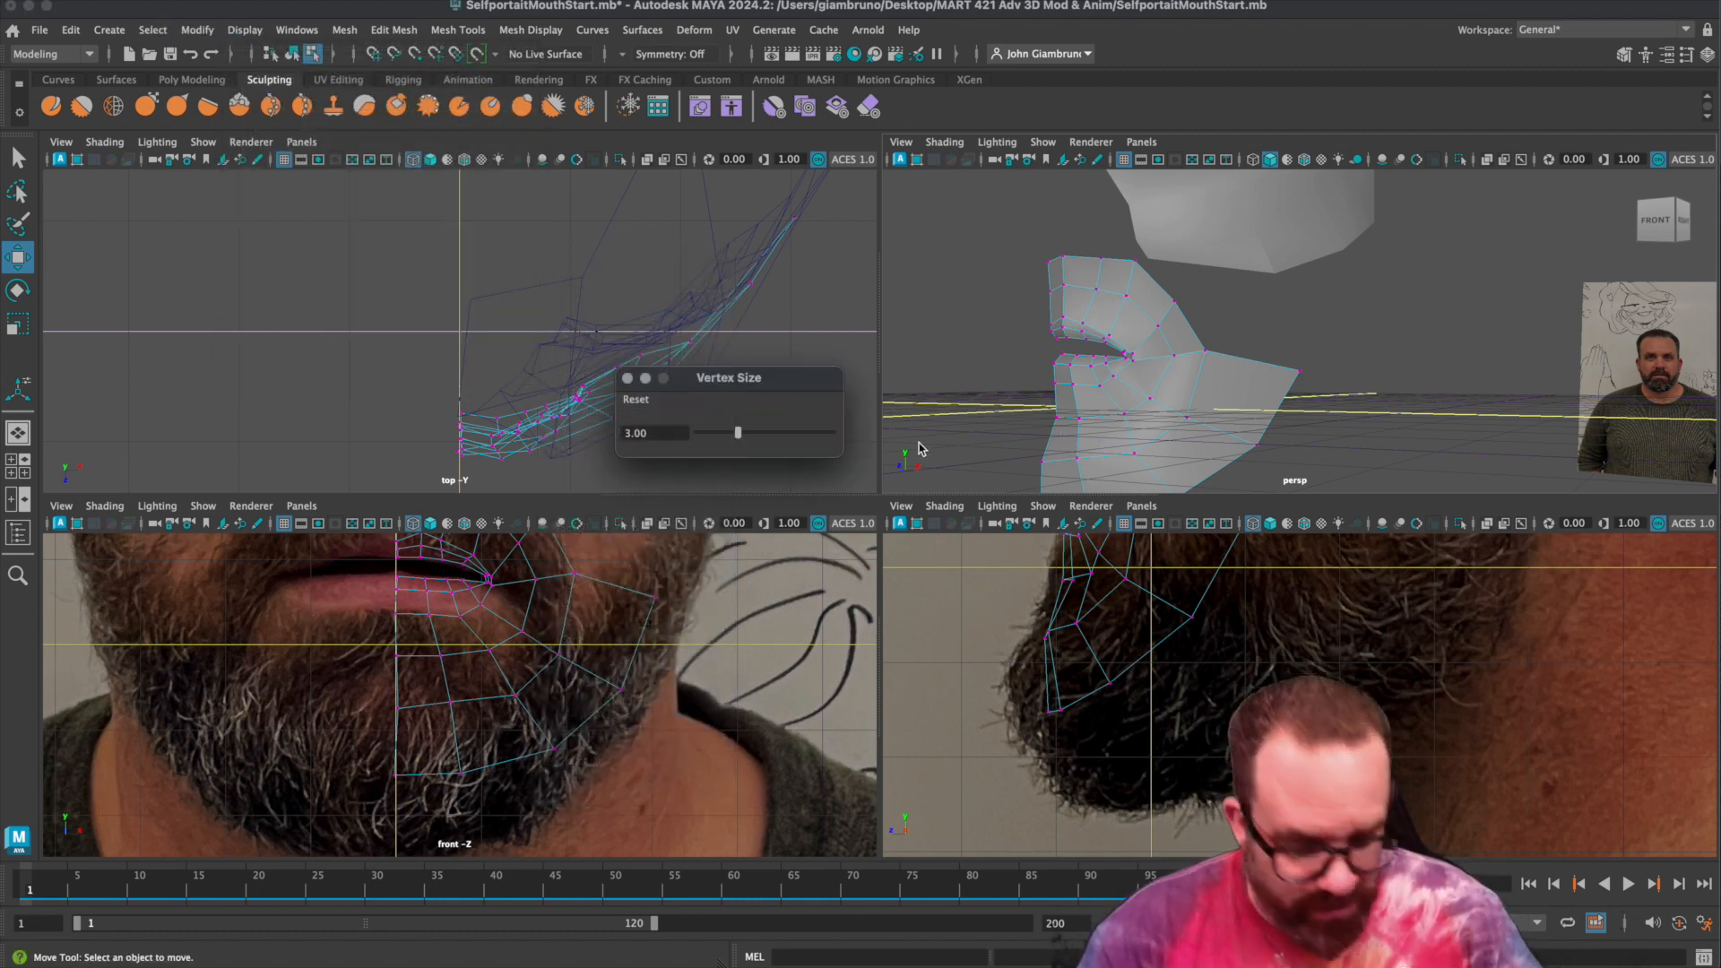
{"action": "type", "text": "5"}
{"action": "key", "text": "Return"}
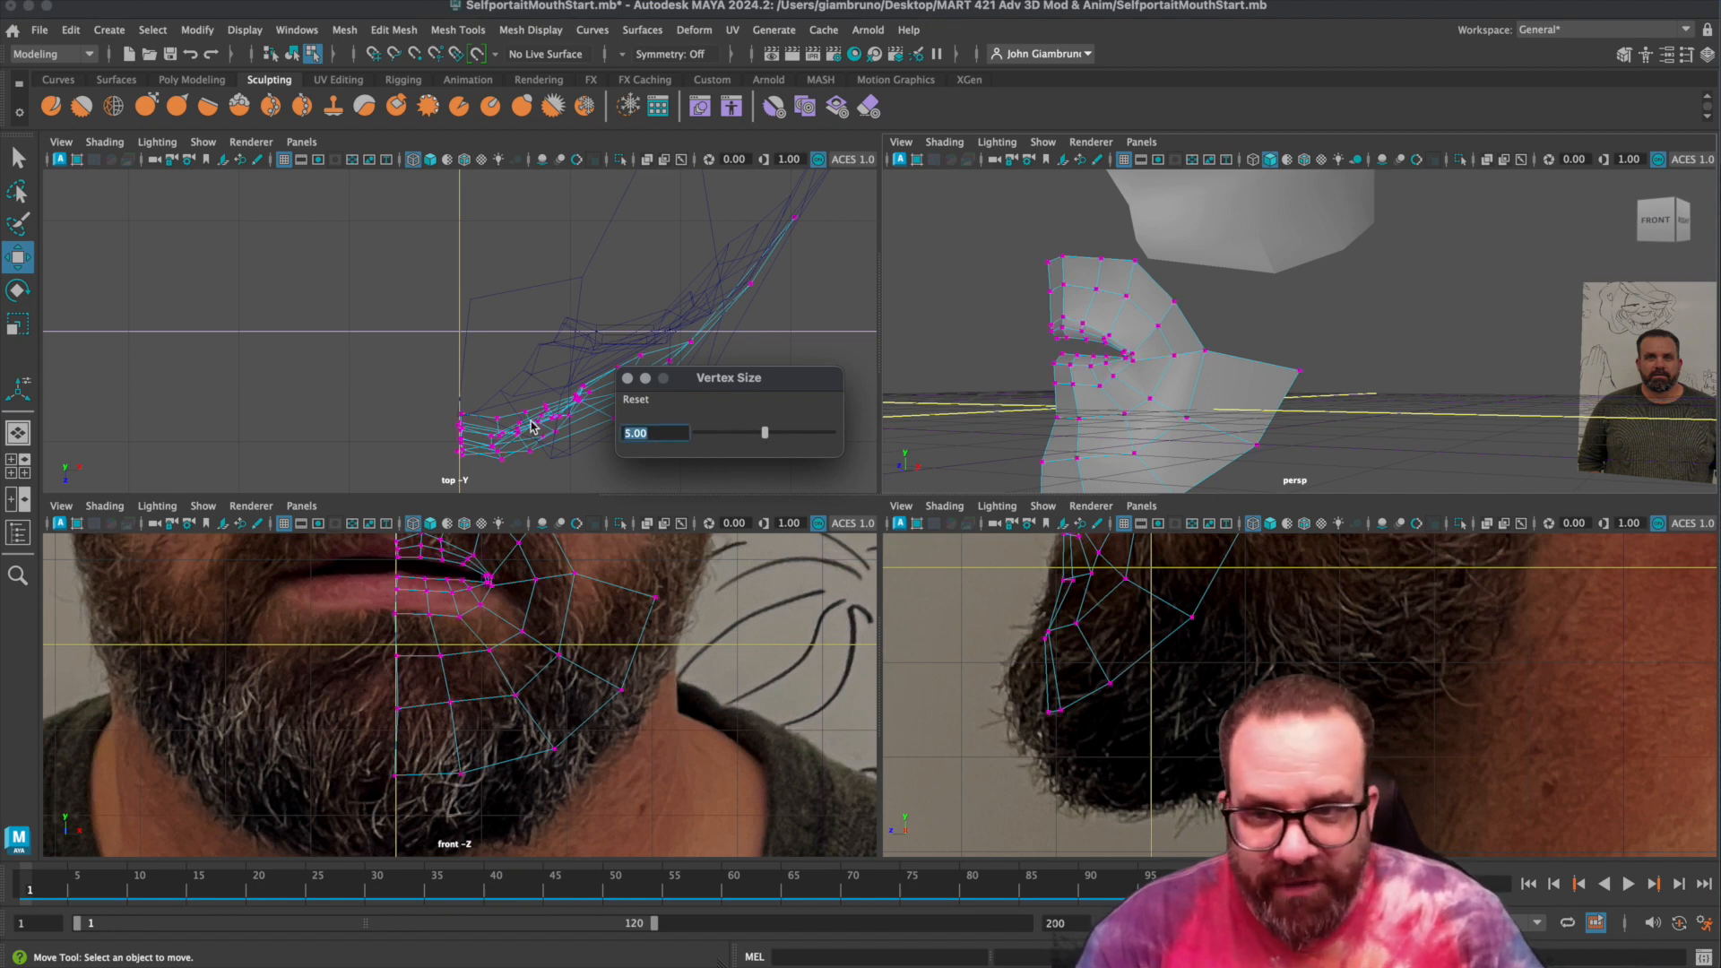
{"action": "left_click", "coordinate": [628, 380]}
Place the mouth mesh's outer border vertex above the mouth corner at about X 1.71, Y 1.55, Z 0.32.
{"action": "left_click", "coordinate": [1175, 302]}
{"action": "left_click", "coordinate": [1149, 258]}
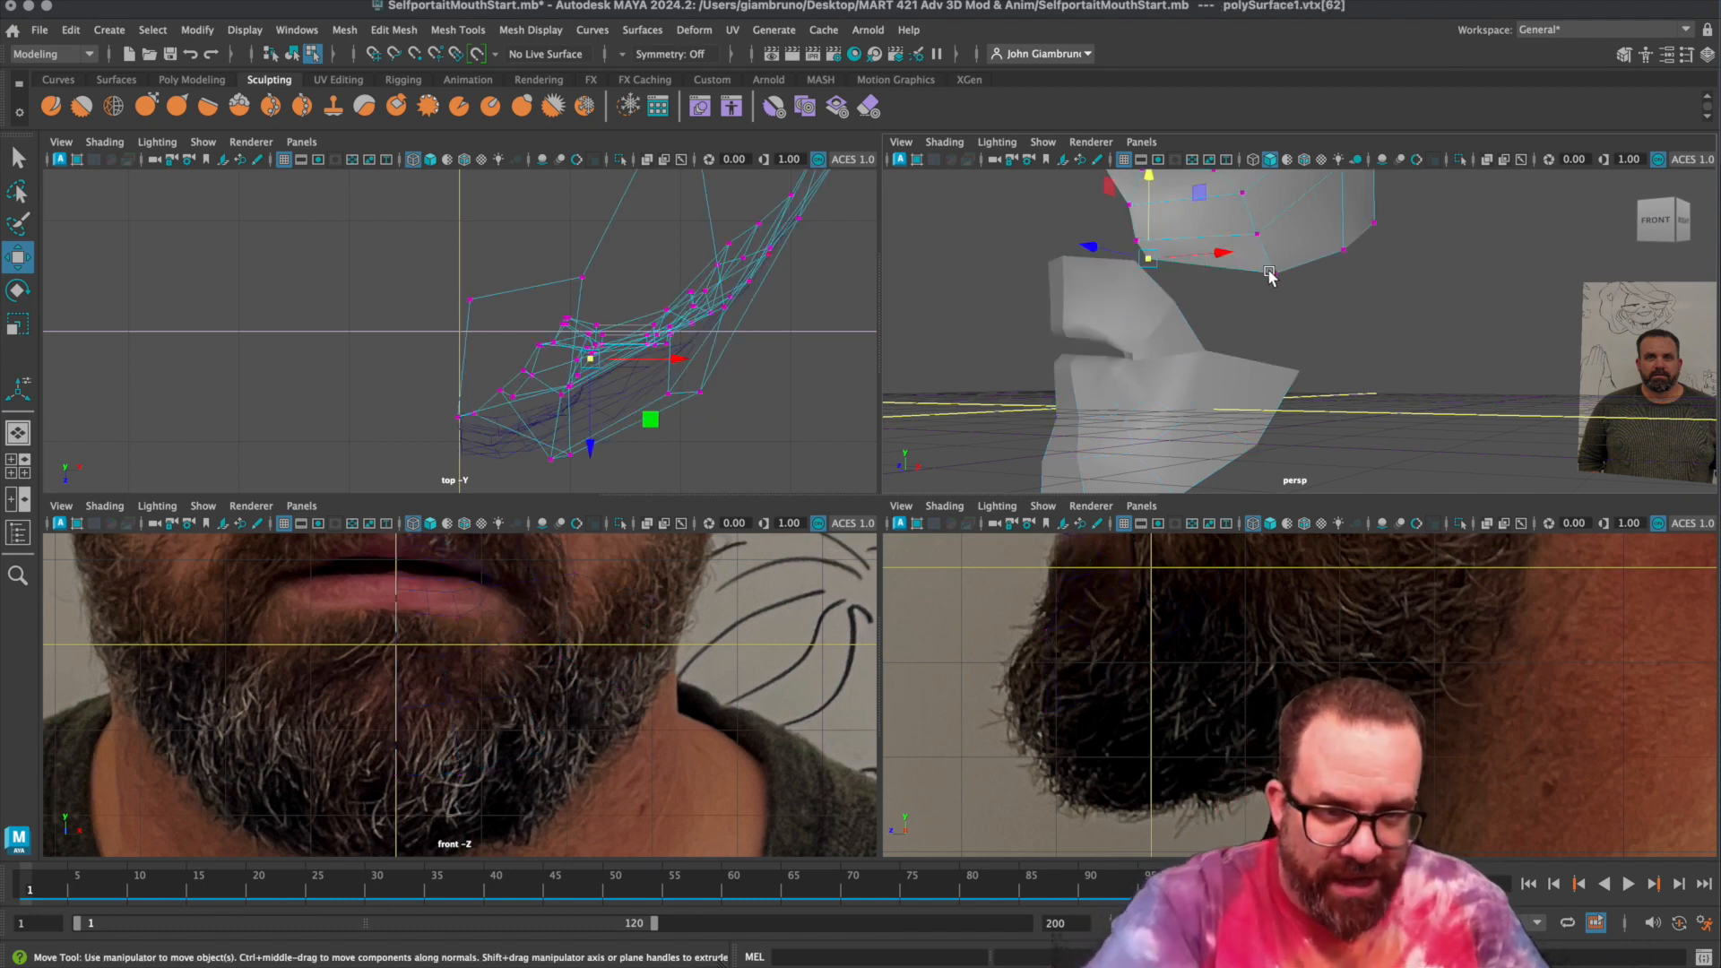
{"action": "left_click", "coordinate": [1177, 315]}
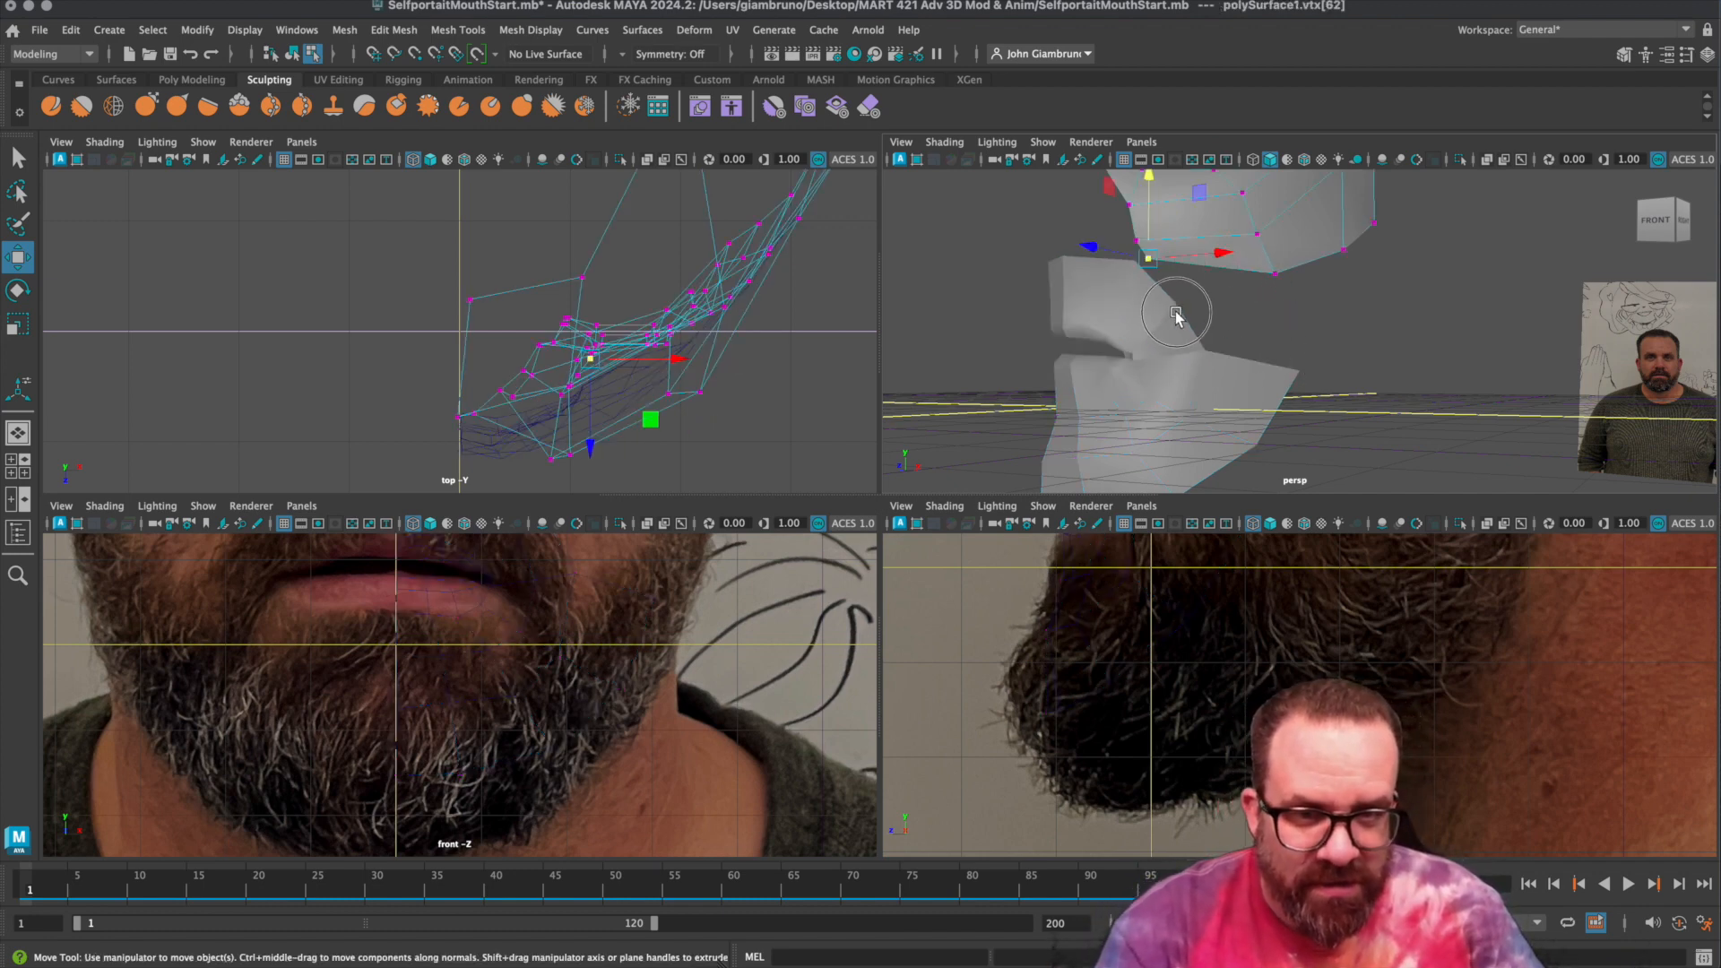
{"action": "right_click_drag", "start_coordinate": [1149, 278], "coordinate": [1161, 285]}
{"action": "left_click", "coordinate": [1142, 270]}
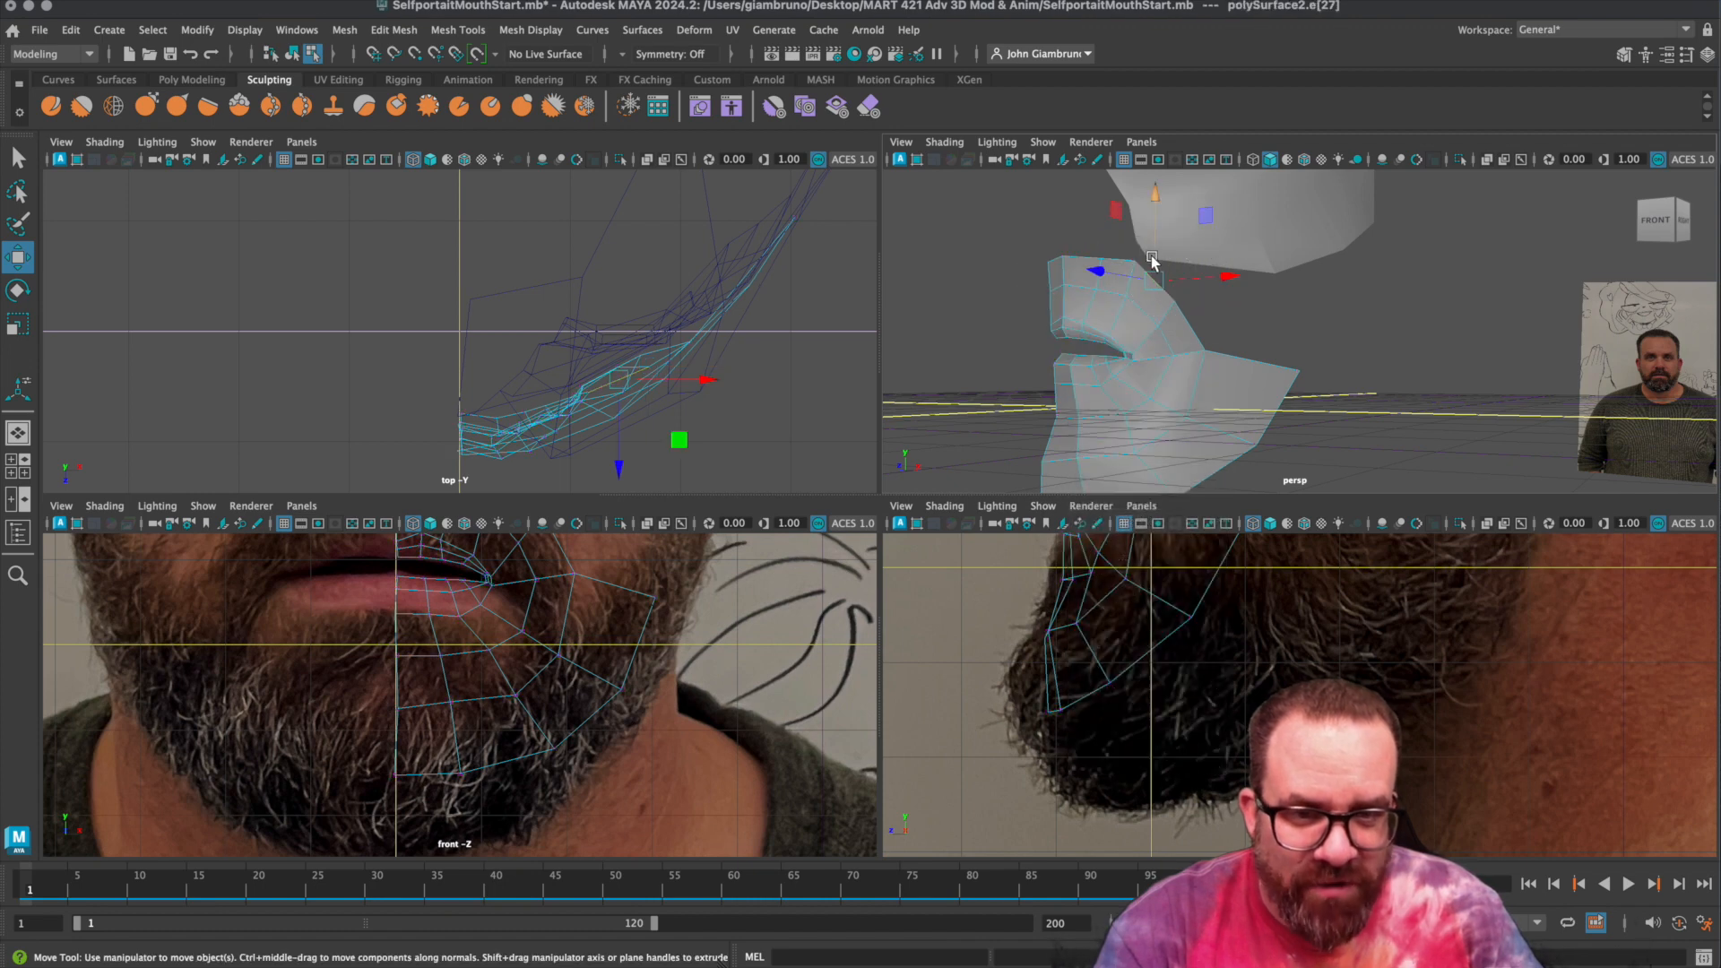
{"action": "right_click_drag", "start_coordinate": [1174, 311], "coordinate": [1188, 309]}
{"action": "left_click", "coordinate": [1181, 303]}
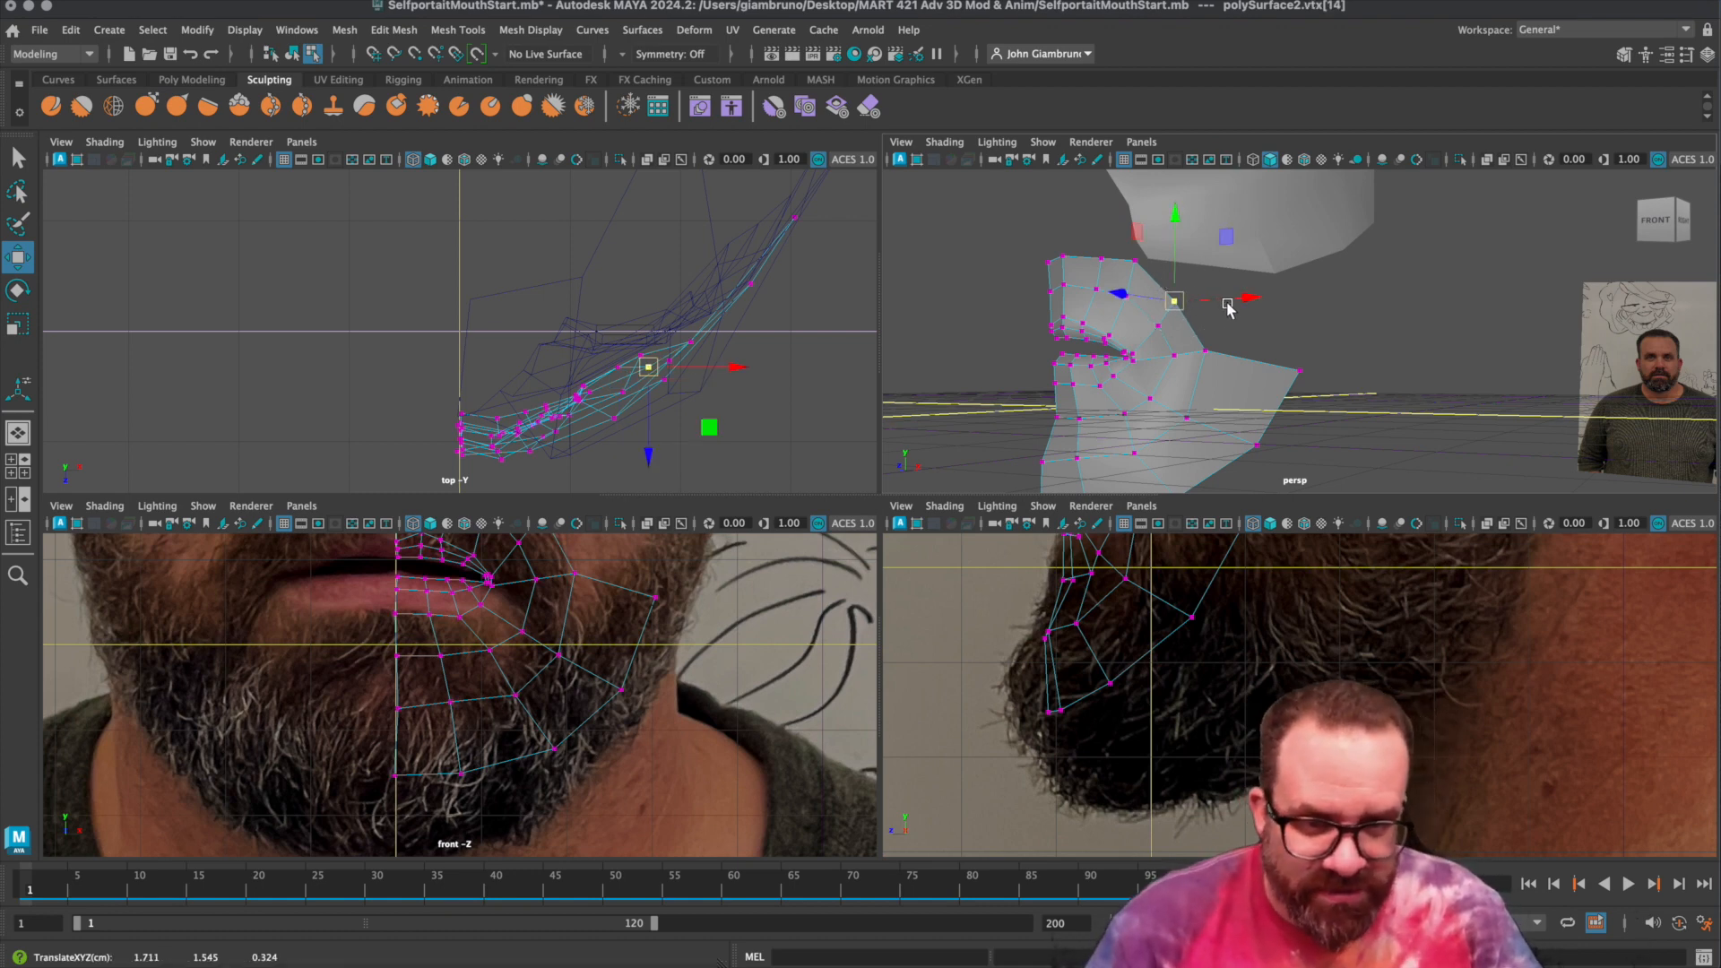
Extrude the mouth mesh's outer border edges above the mouth corner outward toward the cheek mesh and adjust the new strip's position.
{"action": "right_click_drag", "start_coordinate": [1194, 321], "coordinate": [1188, 310]}
{"action": "left_click", "coordinate": [1185, 324]}
{"action": "left_click", "coordinate": [1155, 293], "text": "shift"}
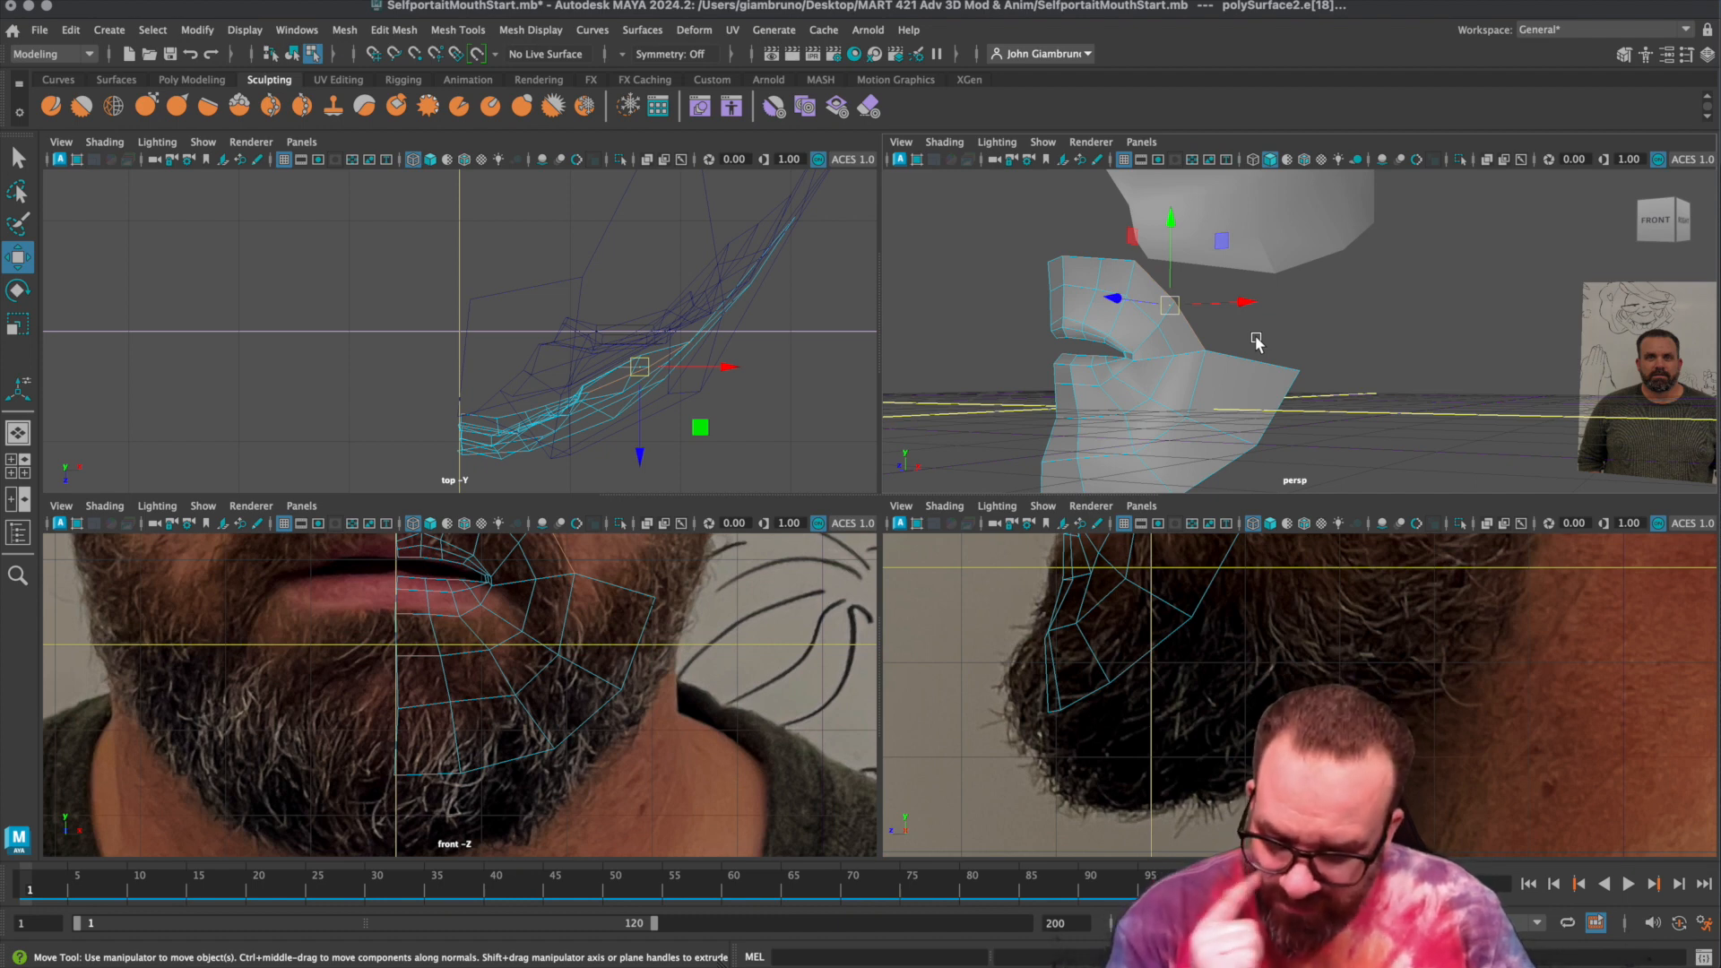
{"action": "left_click_drag", "start_coordinate": [1268, 305], "coordinate": [1203, 358], "text": "alt"}
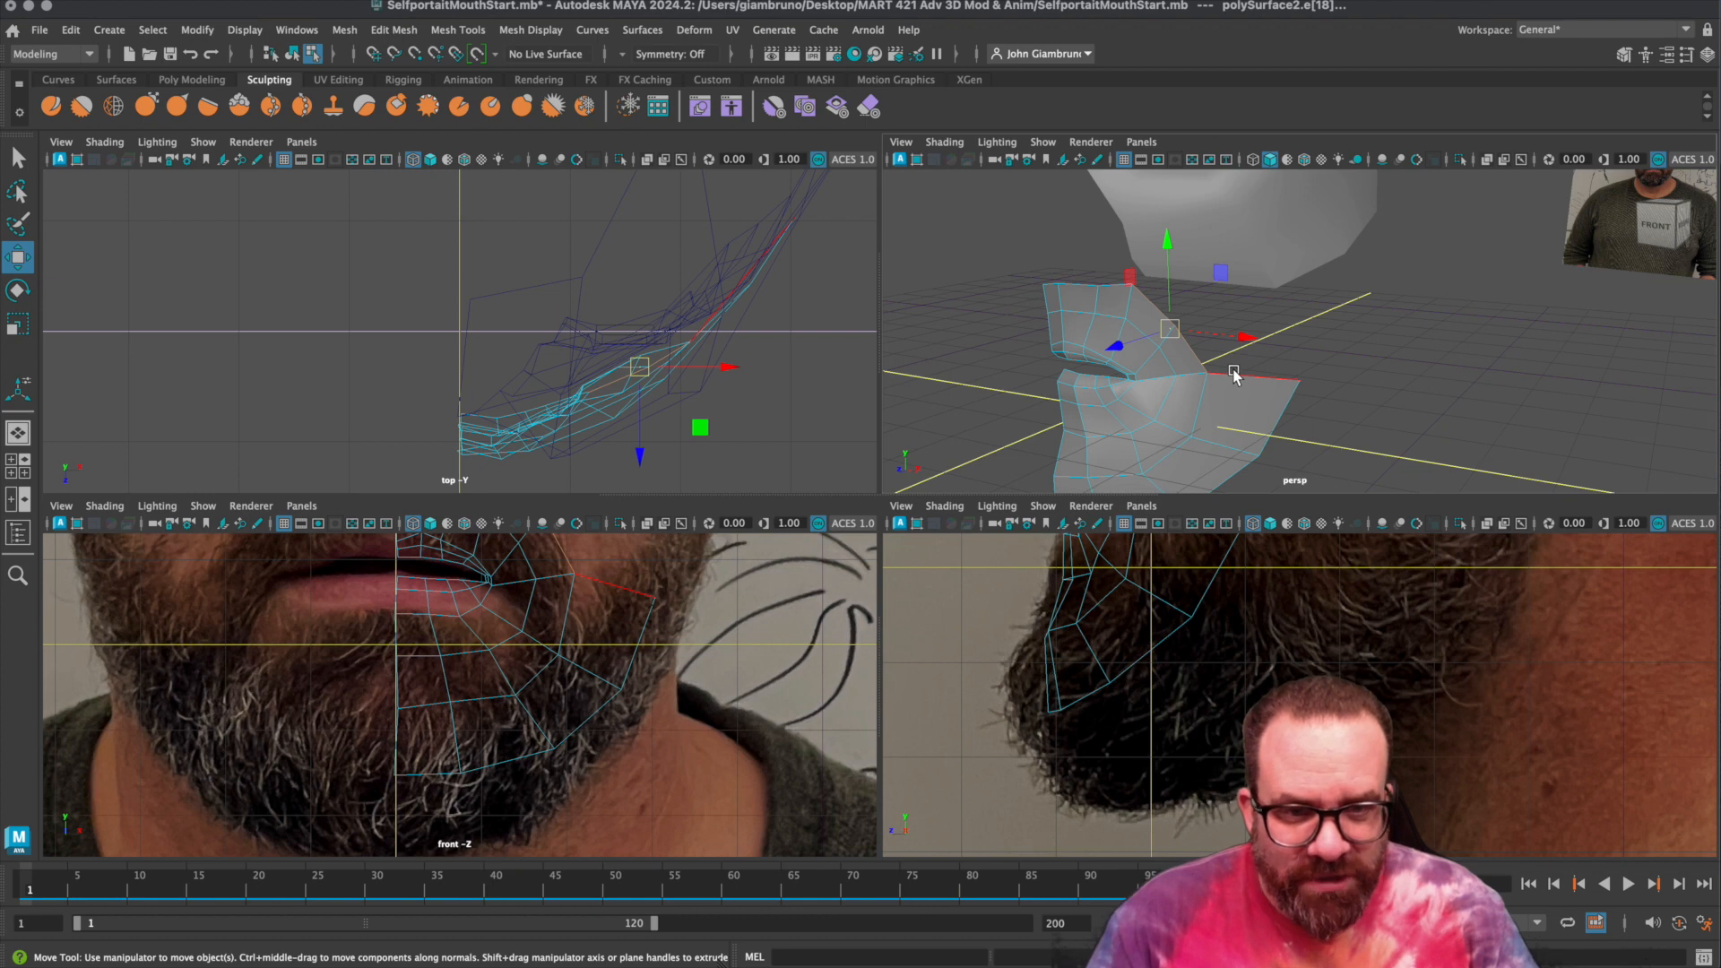
{"action": "key", "text": "ctrl+e"}
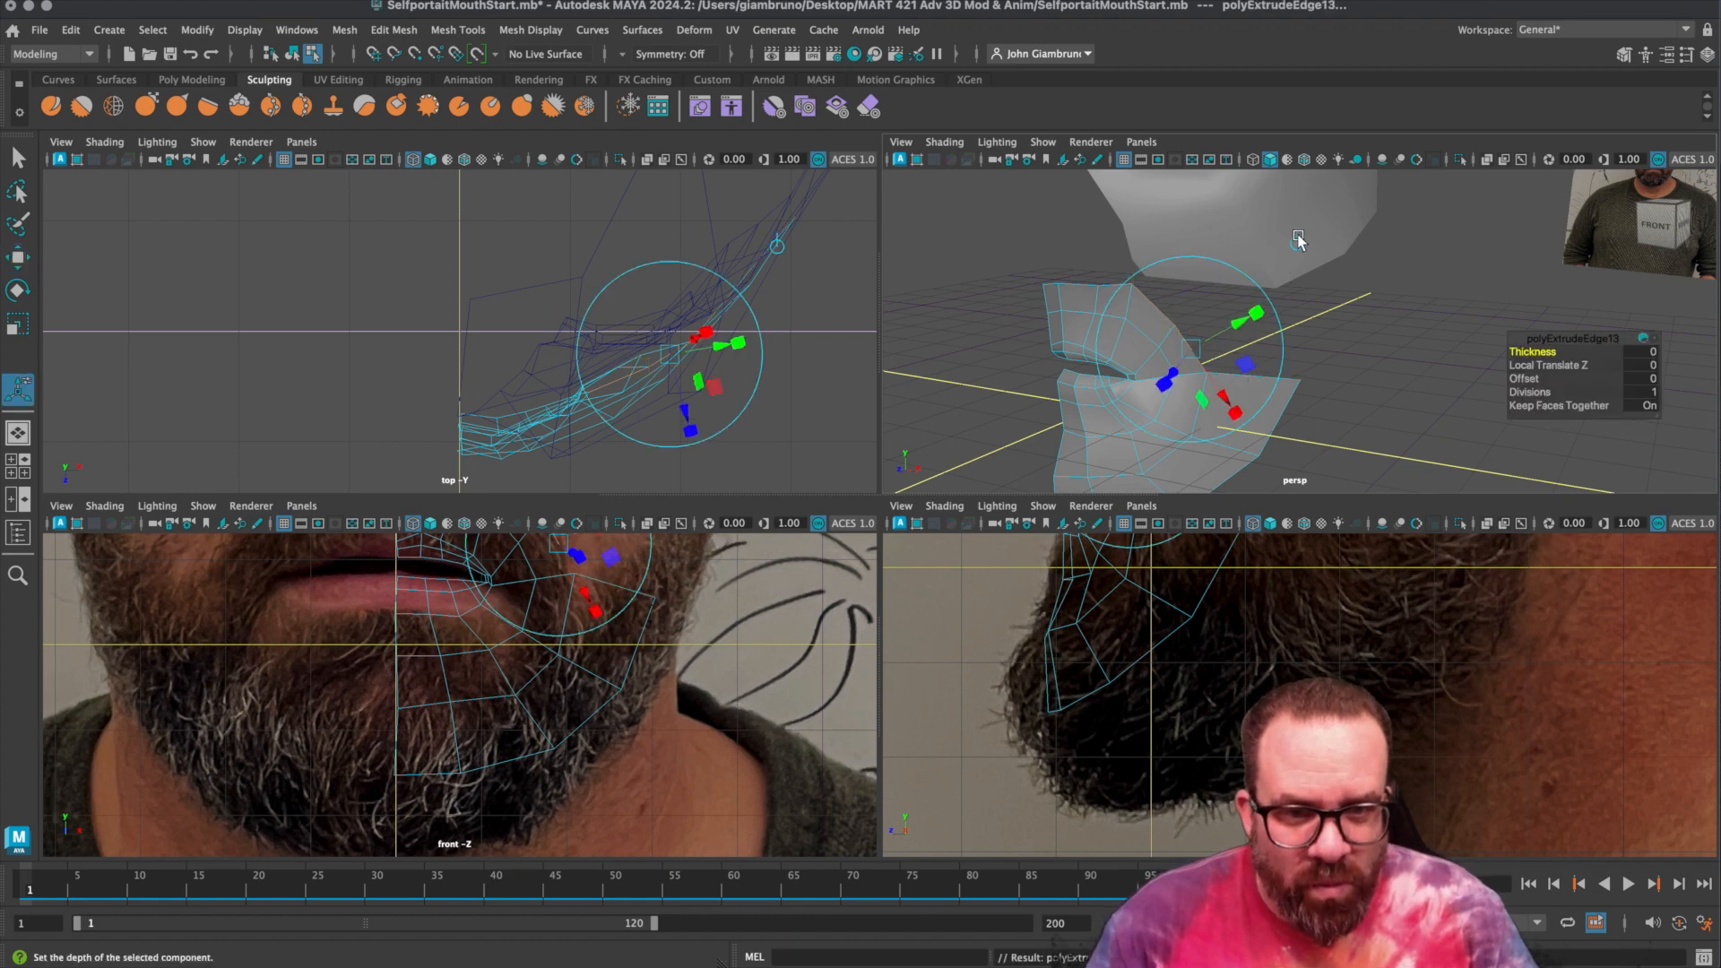
{"action": "left_click", "coordinate": [1298, 240]}
{"action": "left_click_drag", "start_coordinate": [1232, 339], "coordinate": [1226, 387]}
{"action": "left_click_drag", "start_coordinate": [1118, 323], "coordinate": [1244, 329]}
{"action": "left_click_drag", "start_coordinate": [1322, 382], "coordinate": [1391, 382], "text": "alt"}
{"action": "left_click_drag", "start_coordinate": [1395, 314], "coordinate": [1364, 315]}
{"action": "left_click_drag", "start_coordinate": [1301, 251], "coordinate": [1302, 262]}
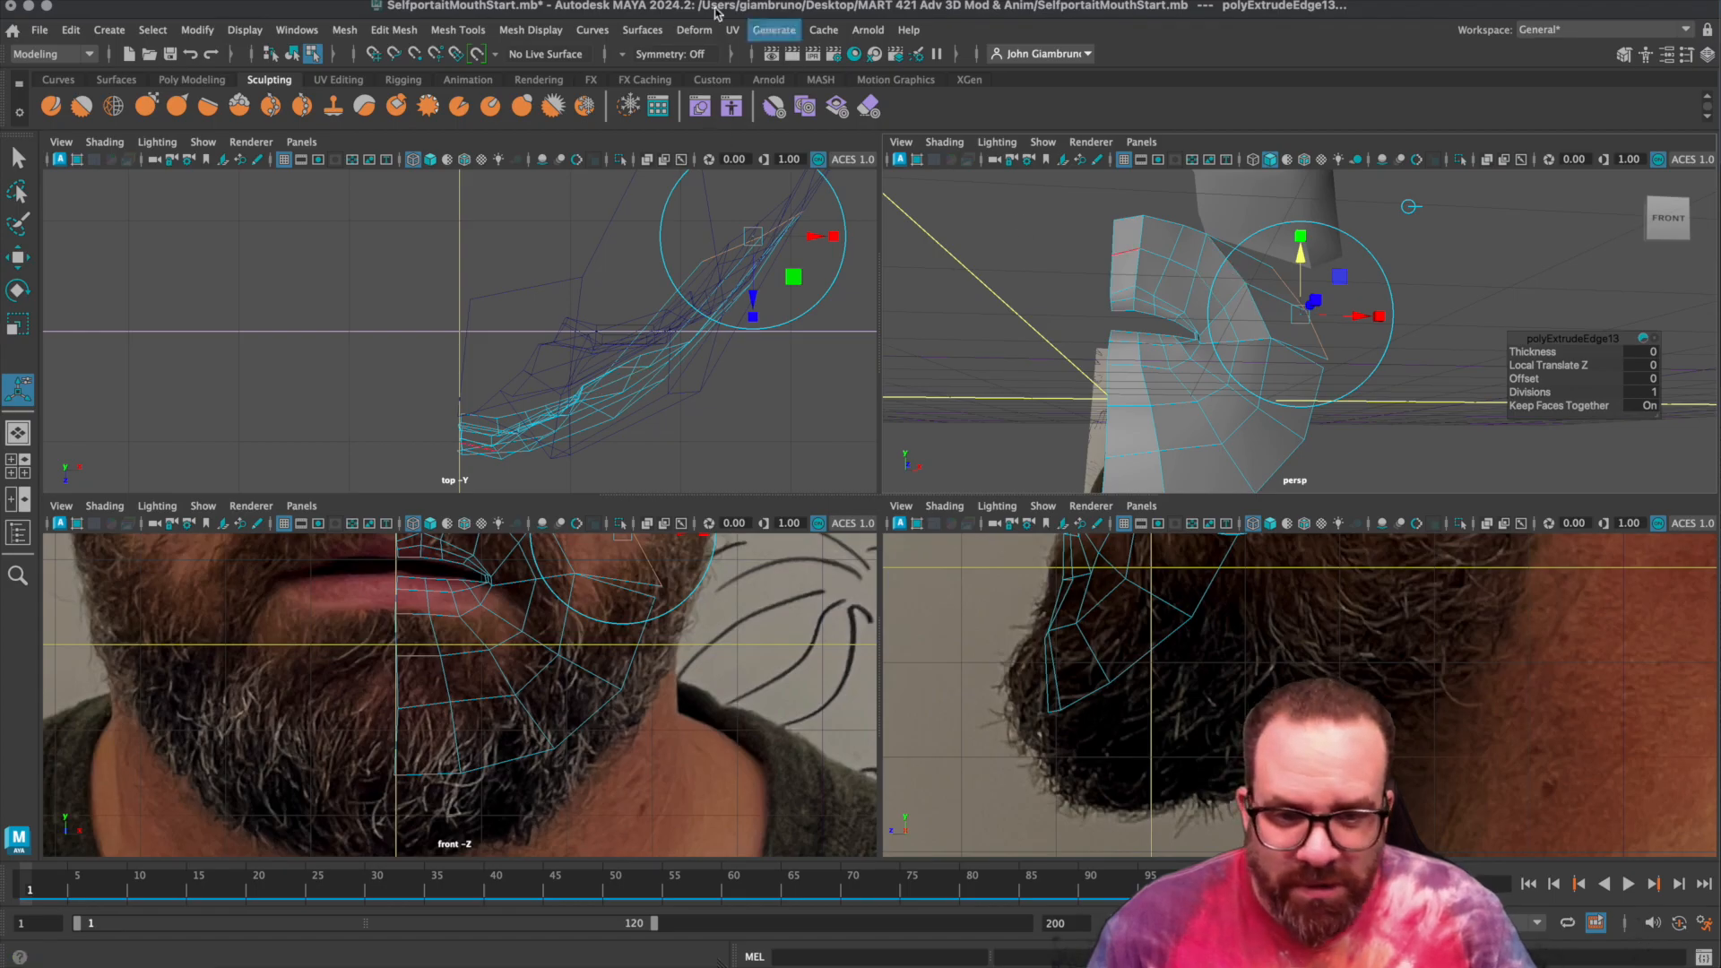
Switch to the lesson slide in the browser and review the mouth, nose and jaw modelling plan.
{"action": "left_click", "coordinate": [492, 2]}
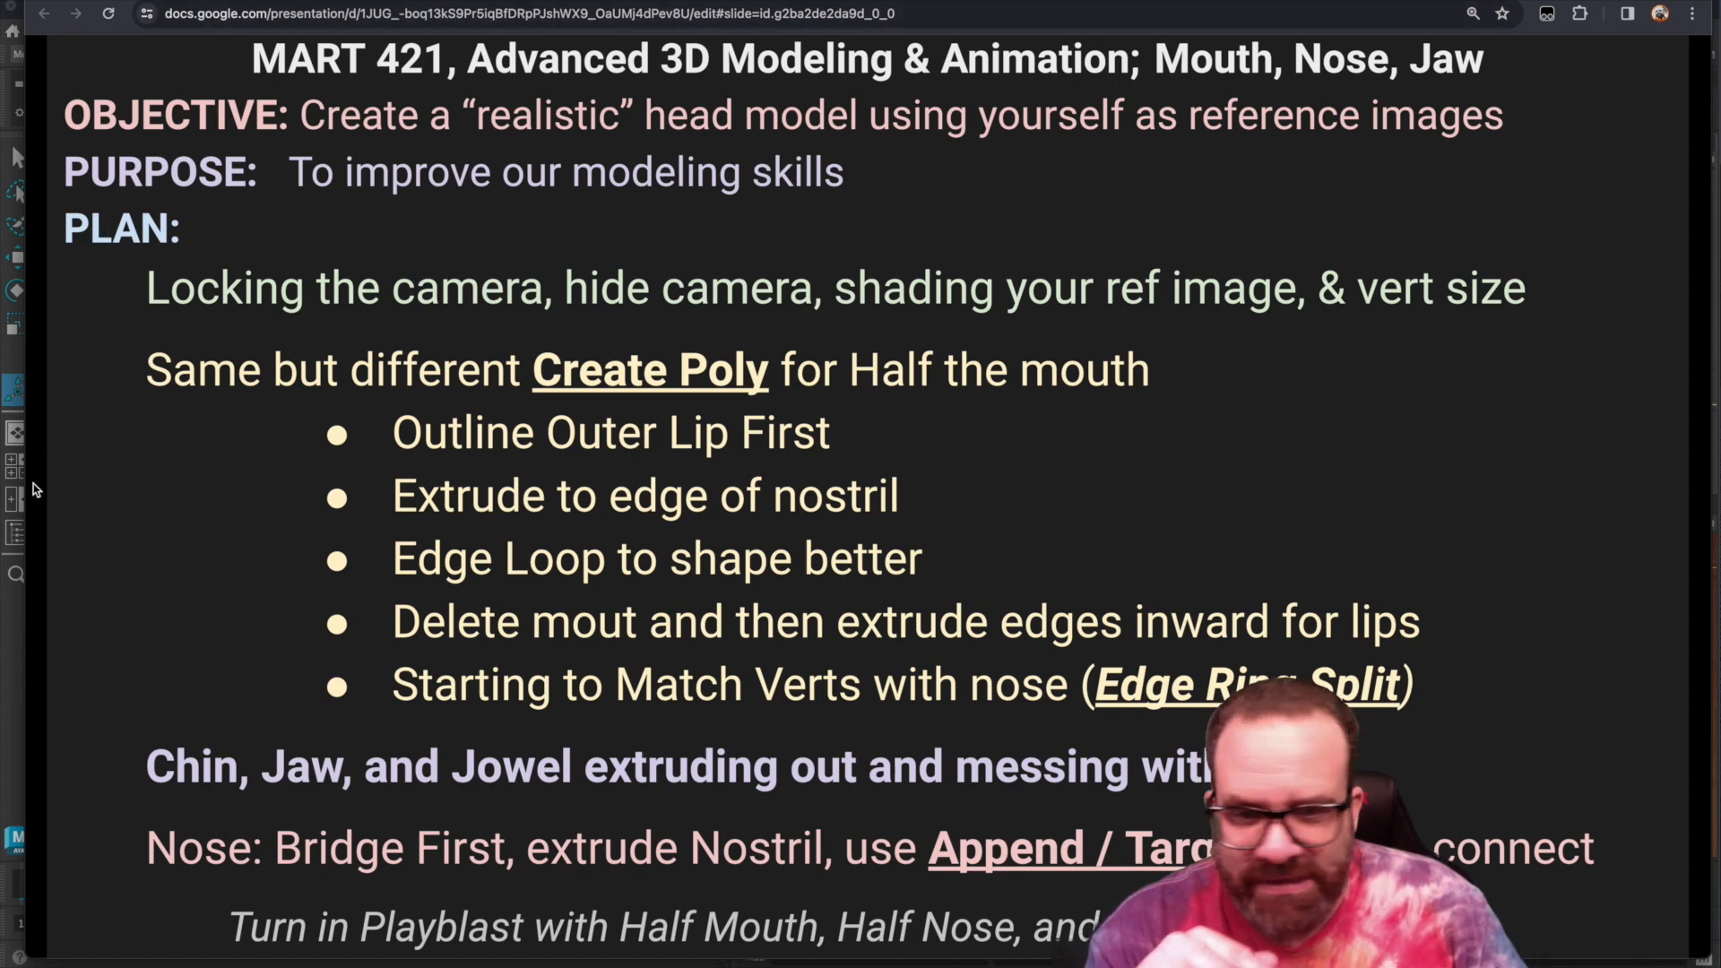
Switch back to Maya and try to target-weld the jaw strip's outer corner vertex to the adjacent corner vertex of the newly extruded upper strip.
{"action": "left_click", "coordinate": [11, 700]}
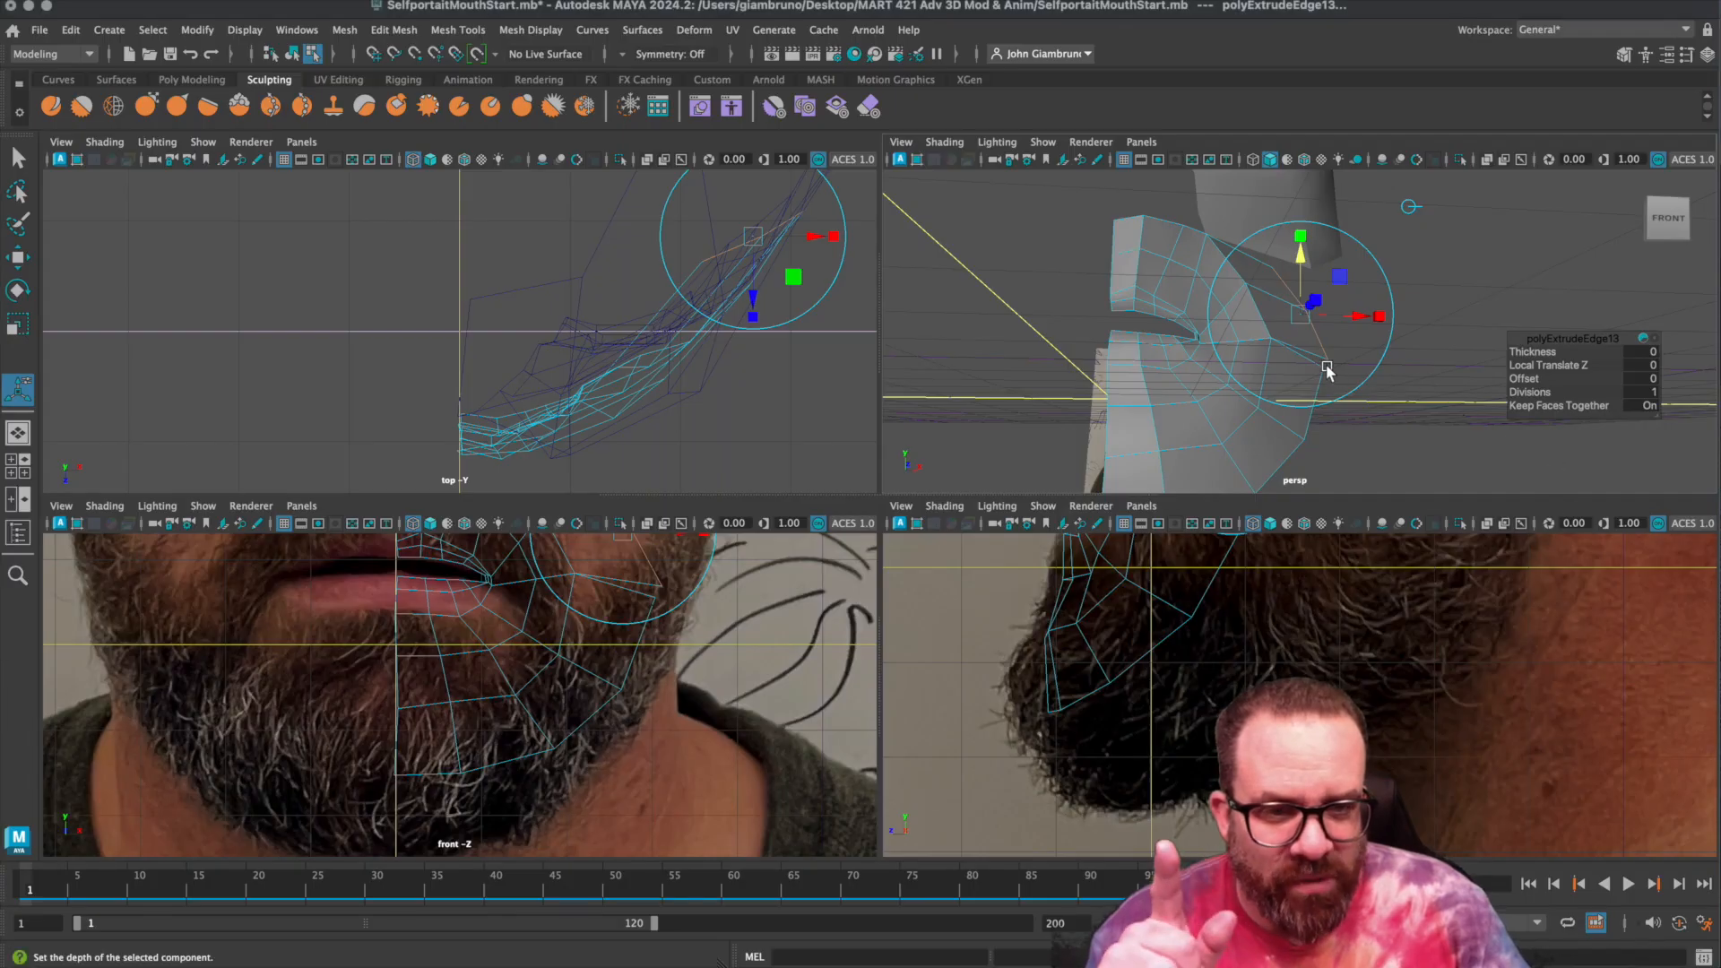
{"action": "left_click_drag", "start_coordinate": [1324, 370], "coordinate": [1215, 374], "text": "alt"}
{"action": "right_click_drag", "start_coordinate": [1130, 343], "coordinate": [1108, 339]}
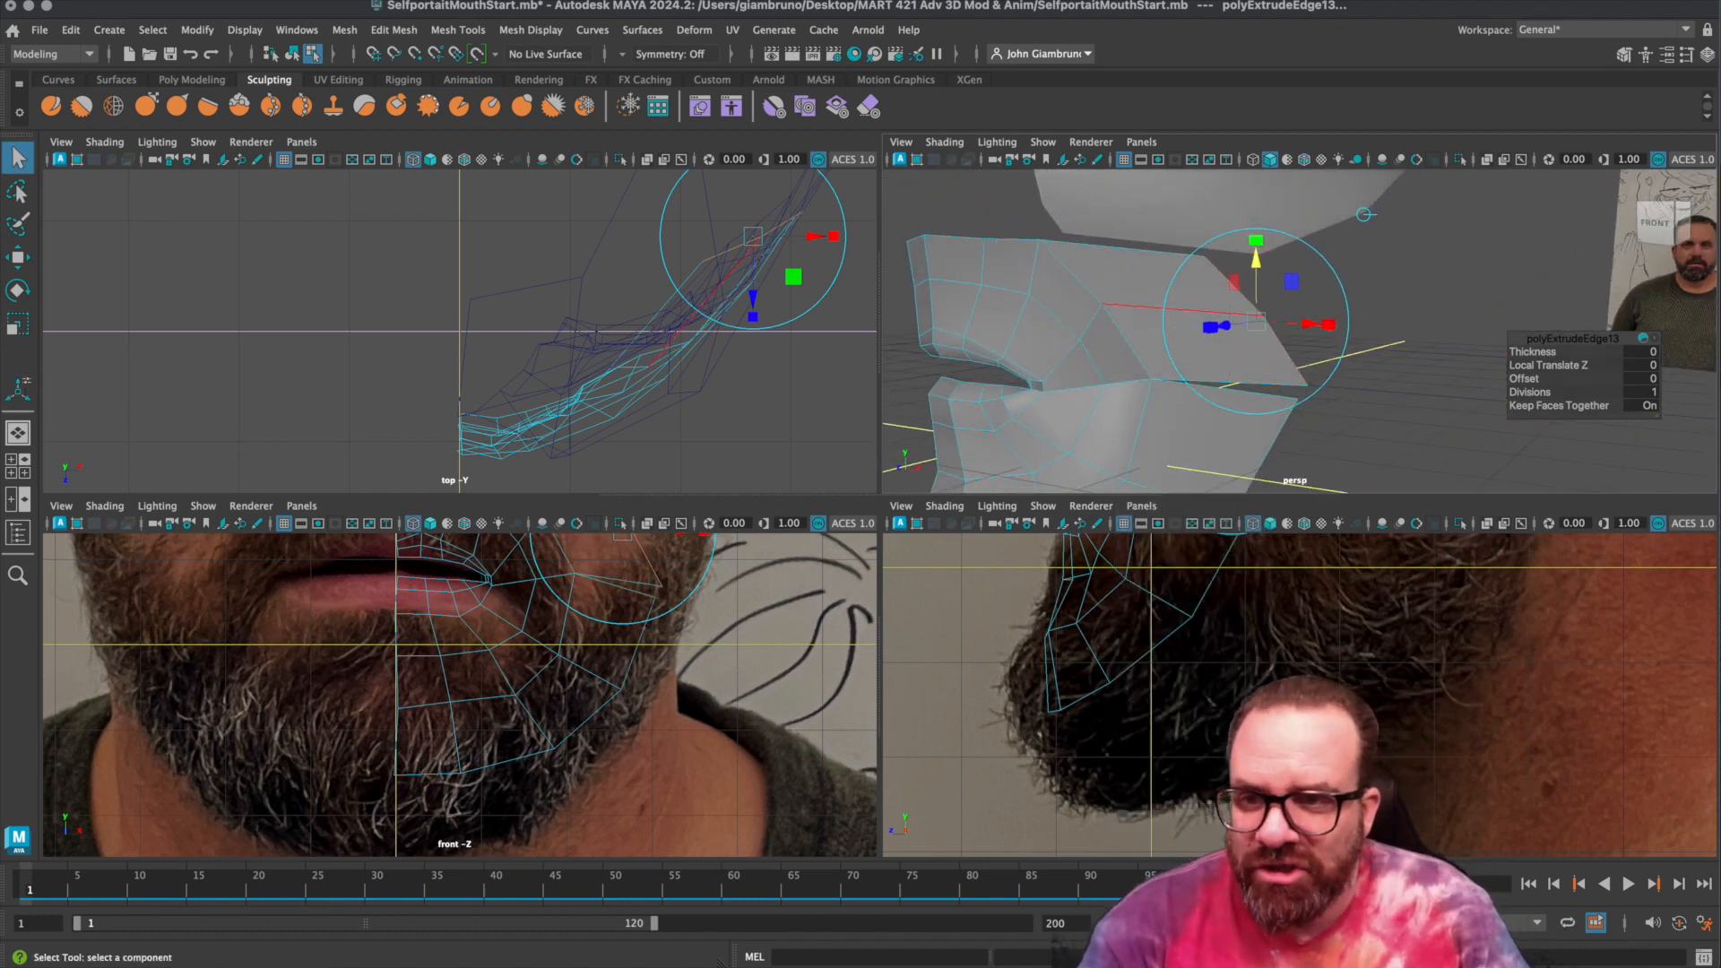
{"action": "left_click", "coordinate": [449, 34]}
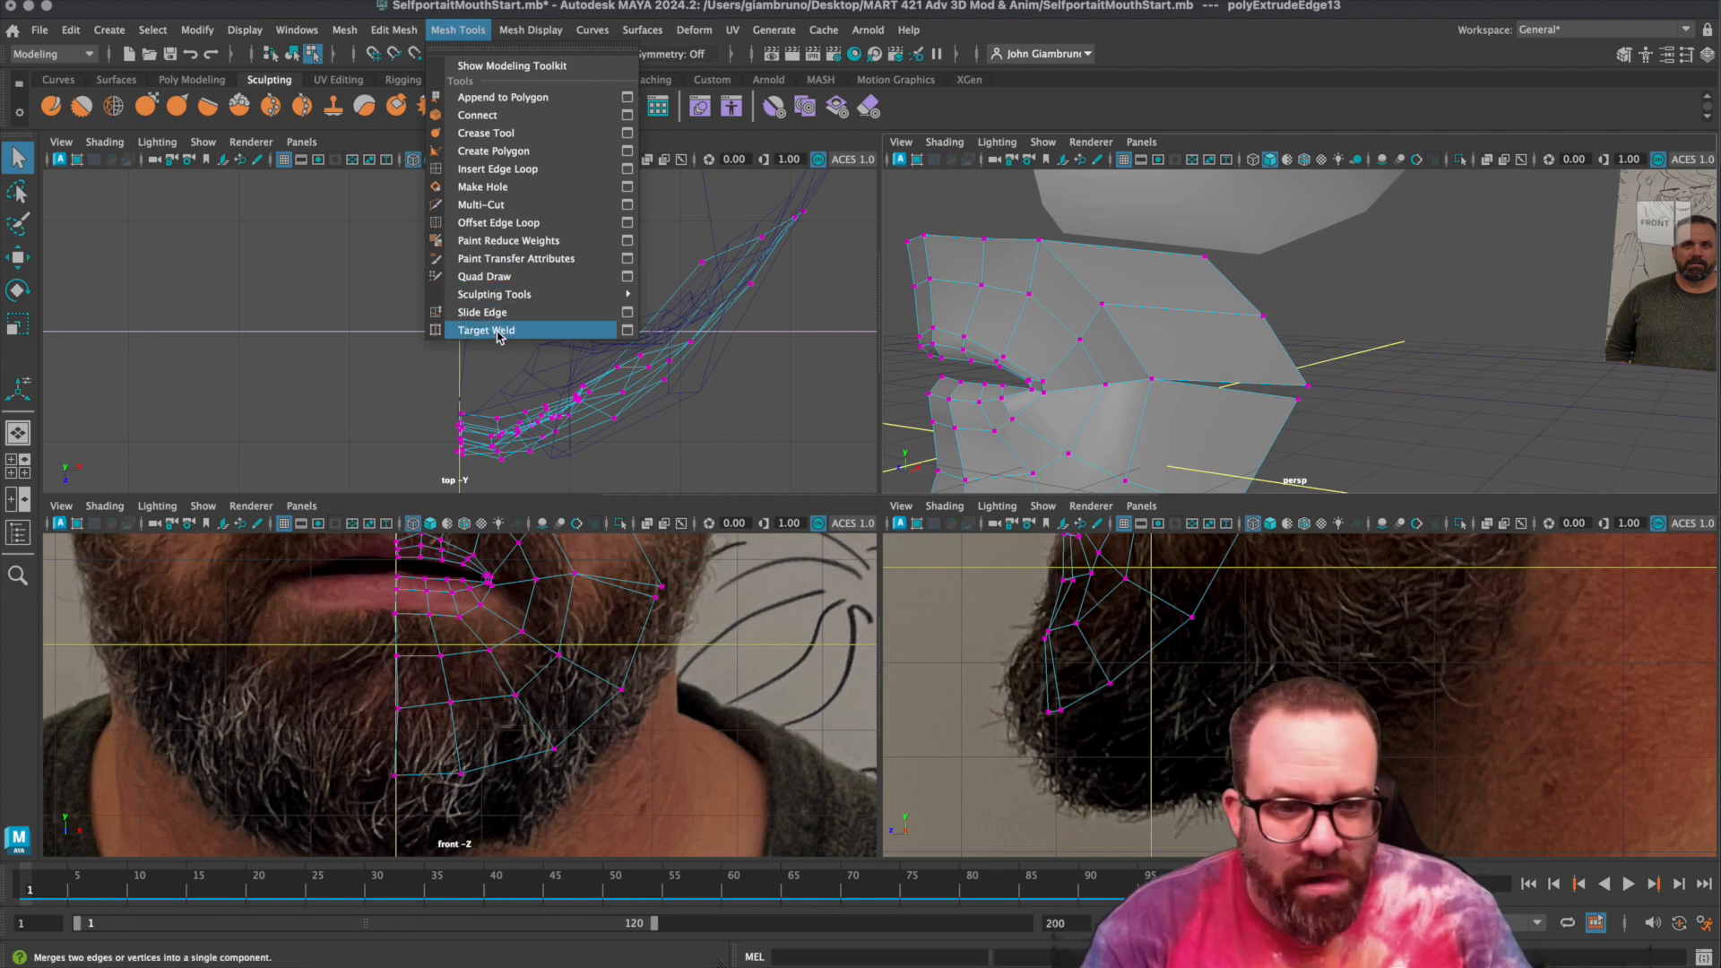
{"action": "left_click", "coordinate": [497, 331]}
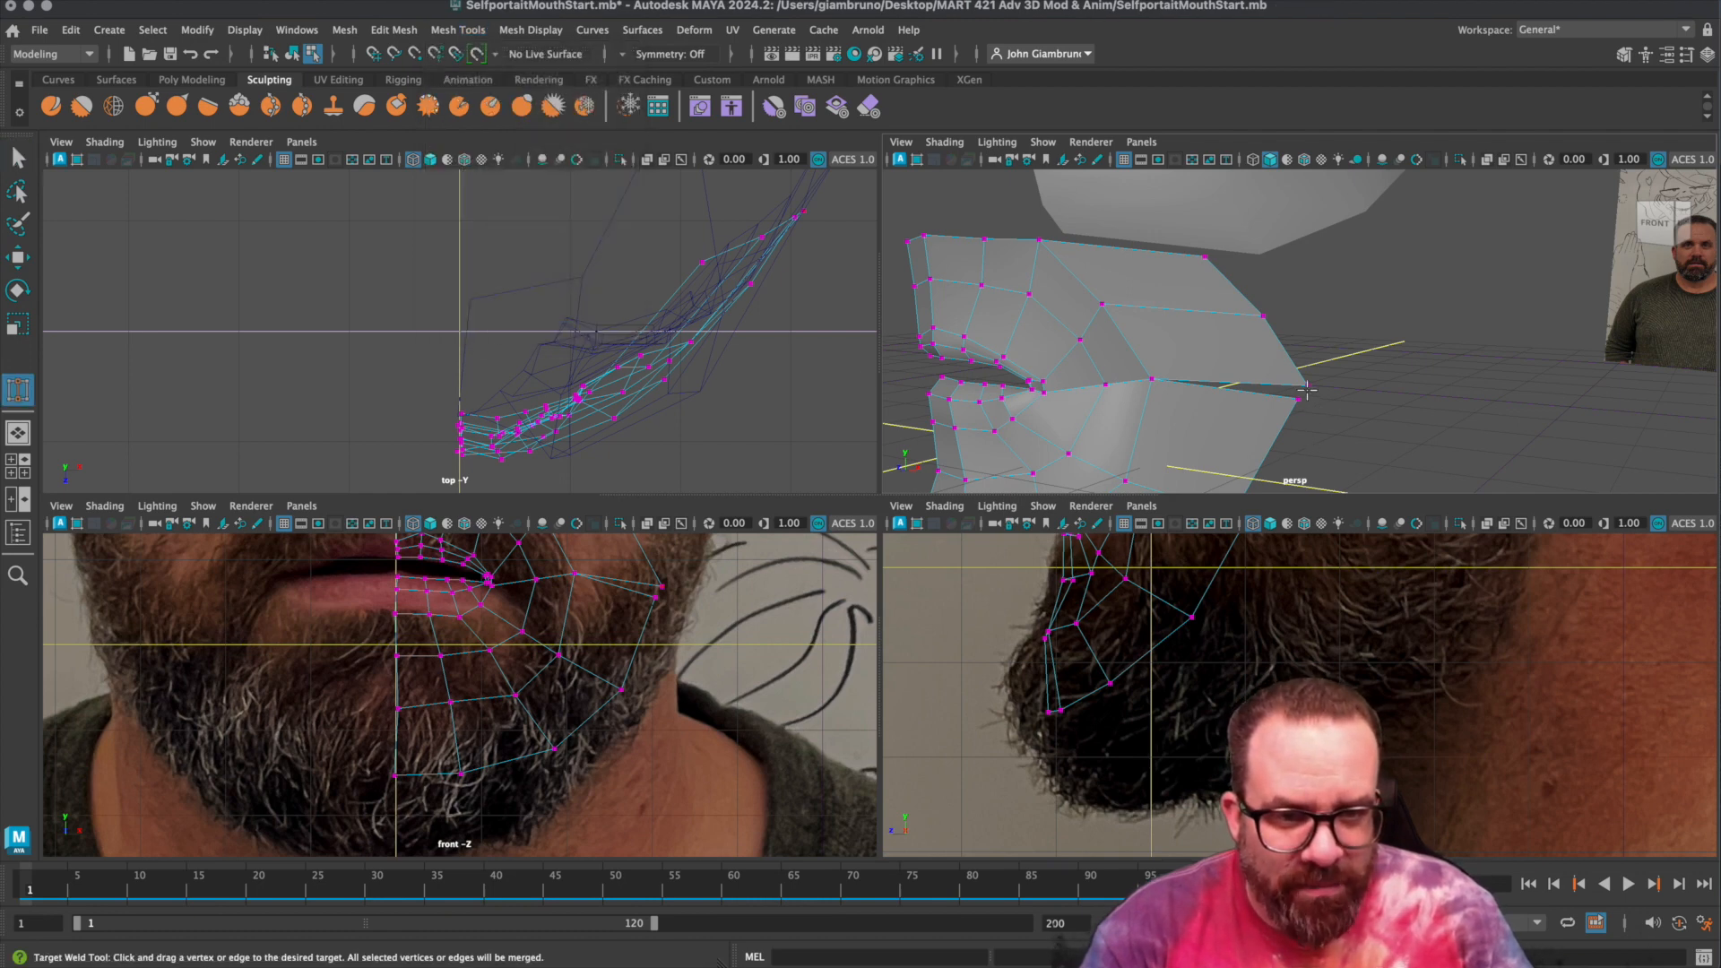
{"action": "left_click_drag", "start_coordinate": [1298, 399], "coordinate": [1303, 401]}
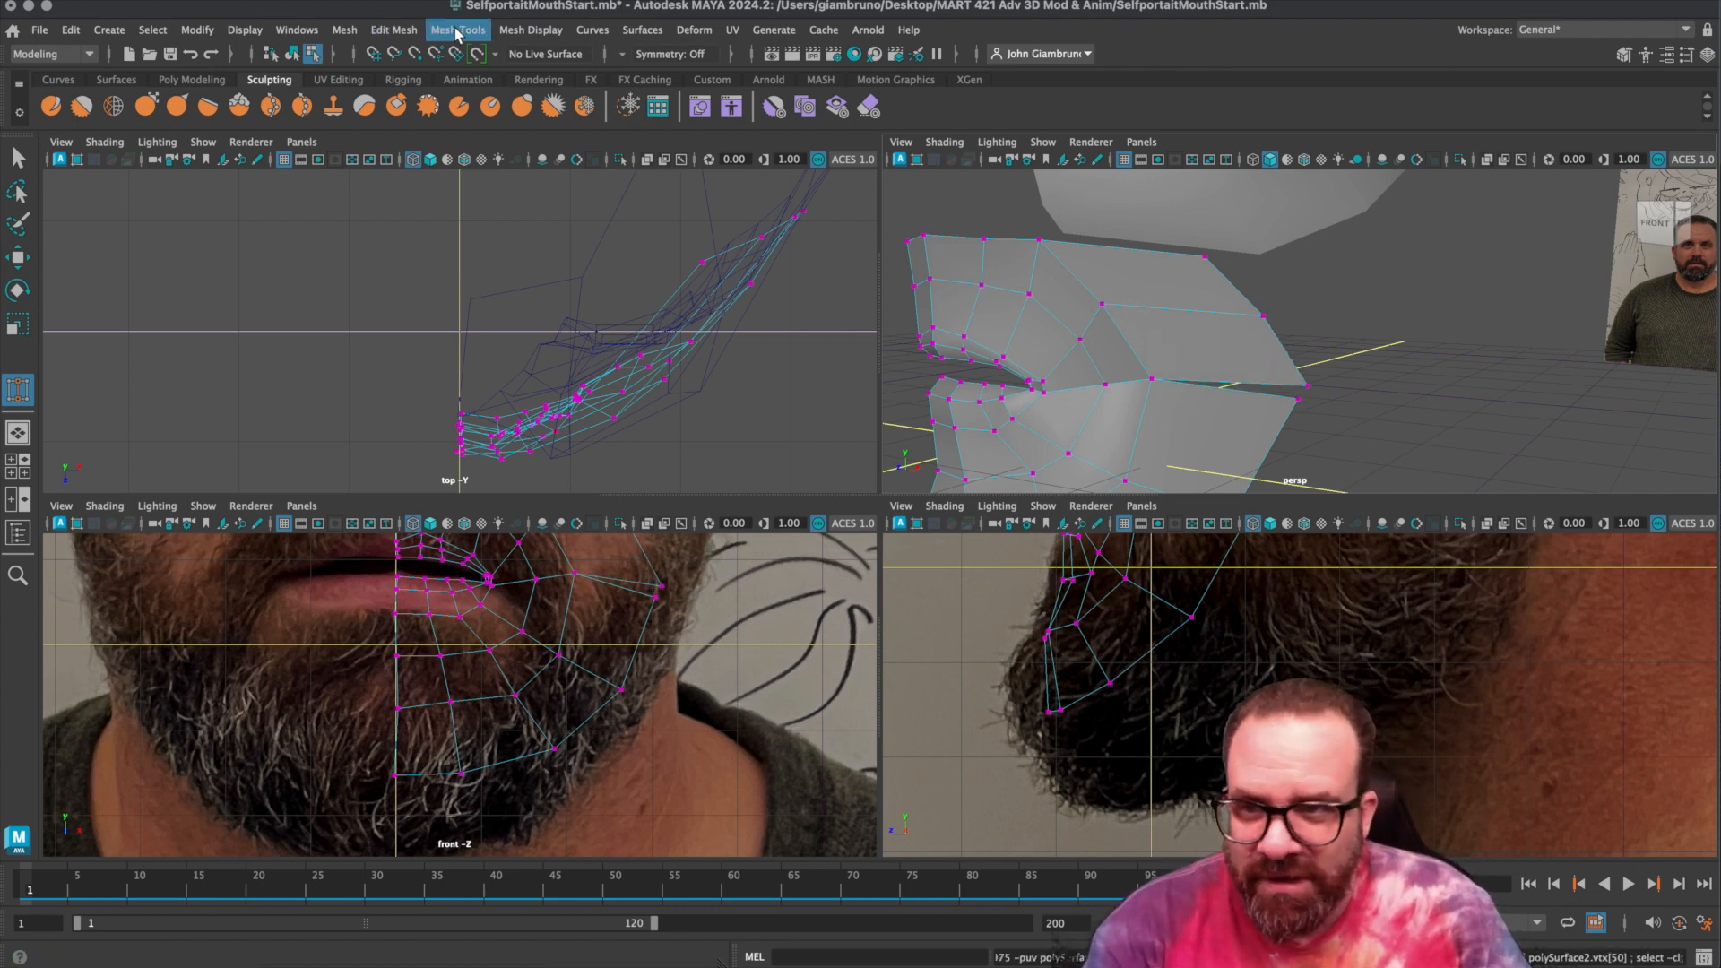
{"action": "left_click", "coordinate": [451, 30]}
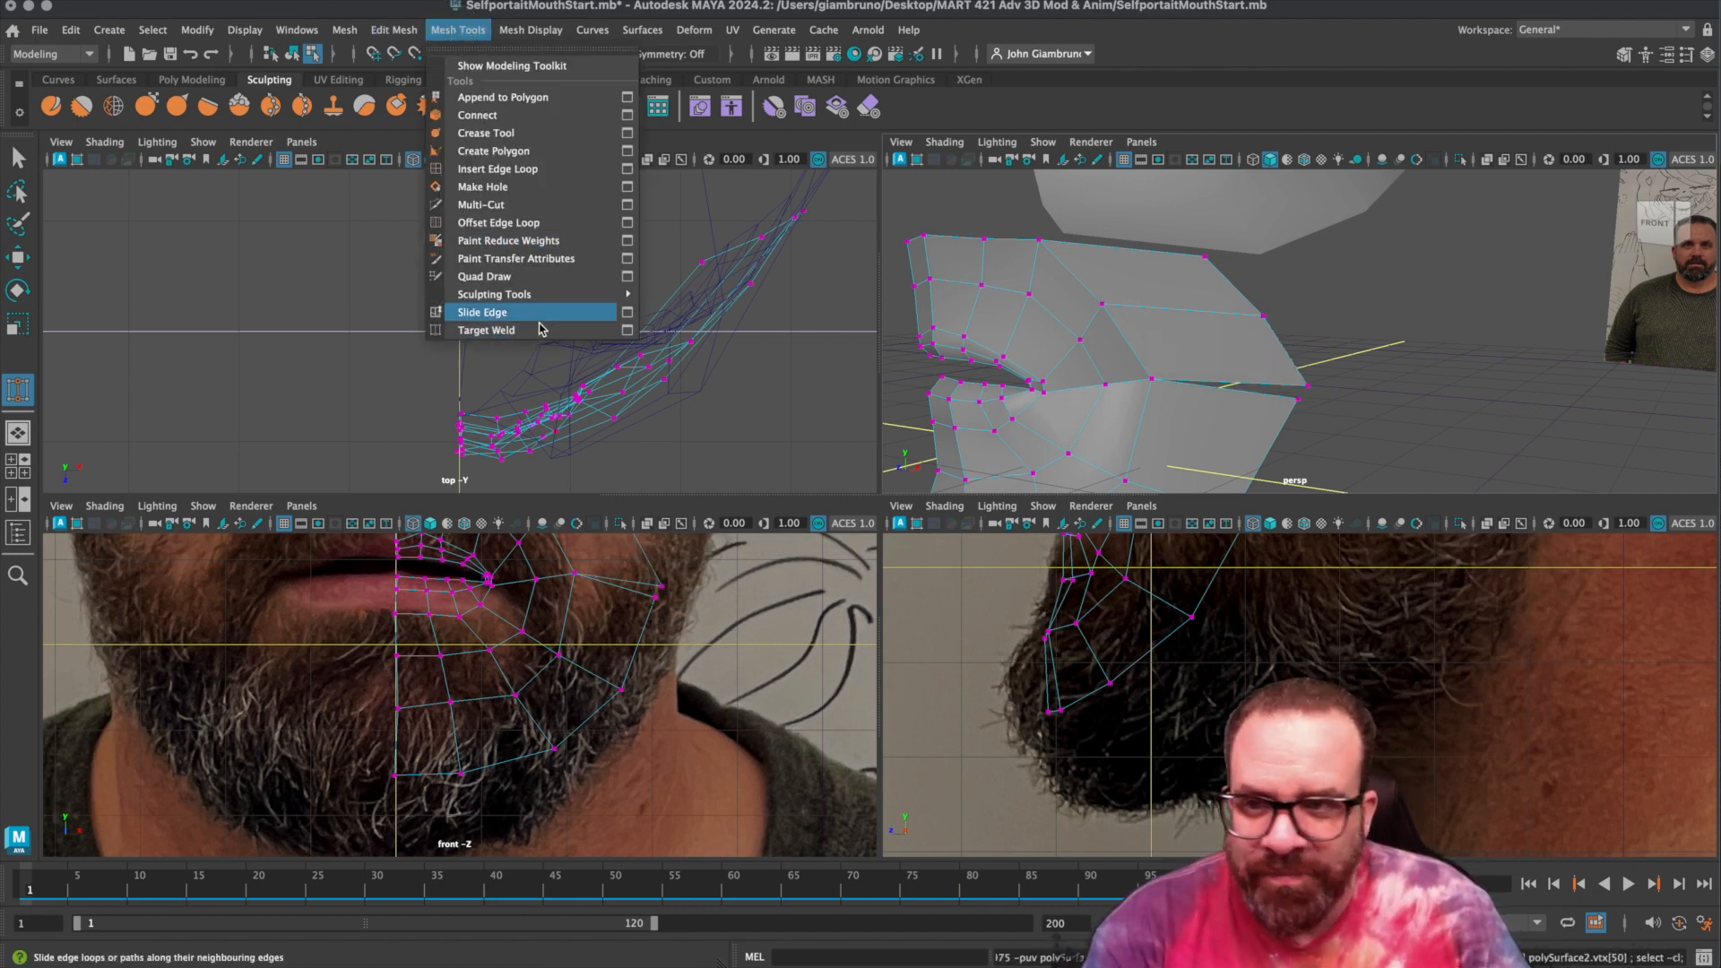
Weld the two outermost vertices at the gap on the cheek side of the mouth mesh together with Target Weld.
{"action": "left_click", "coordinate": [627, 330]}
{"action": "left_click_drag", "start_coordinate": [258, 87], "coordinate": [564, 174]}
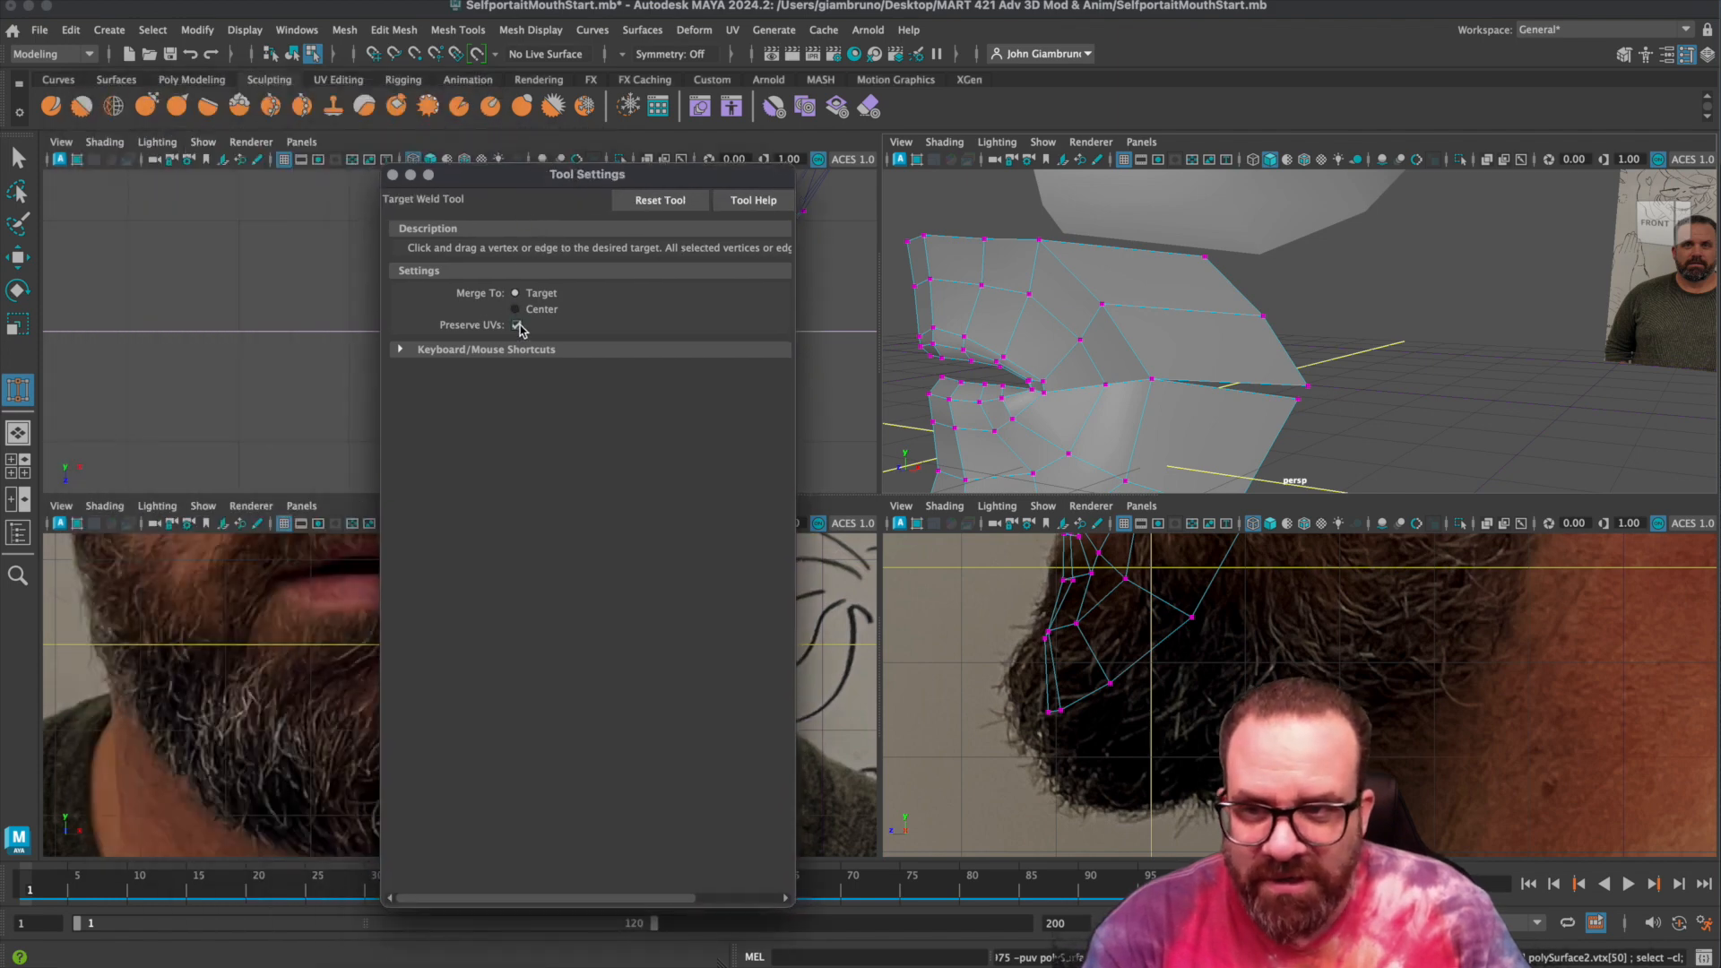
{"action": "left_click", "coordinate": [392, 176]}
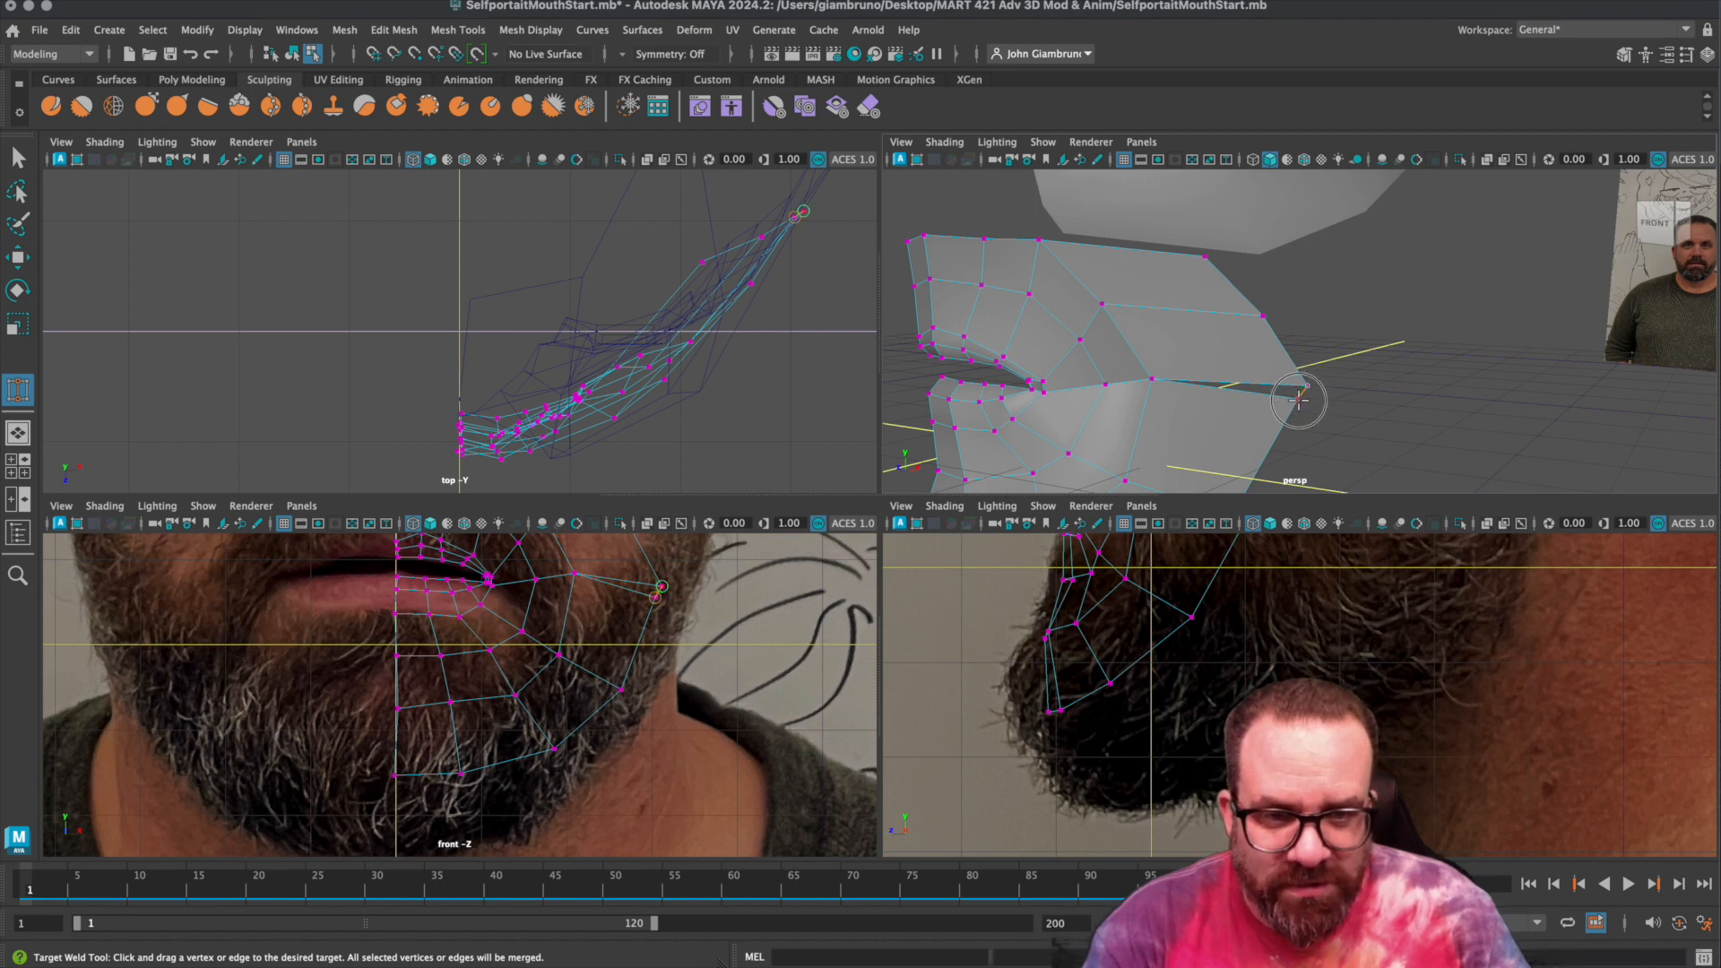
{"action": "left_click_drag", "start_coordinate": [1226, 392], "coordinate": [1148, 380]}
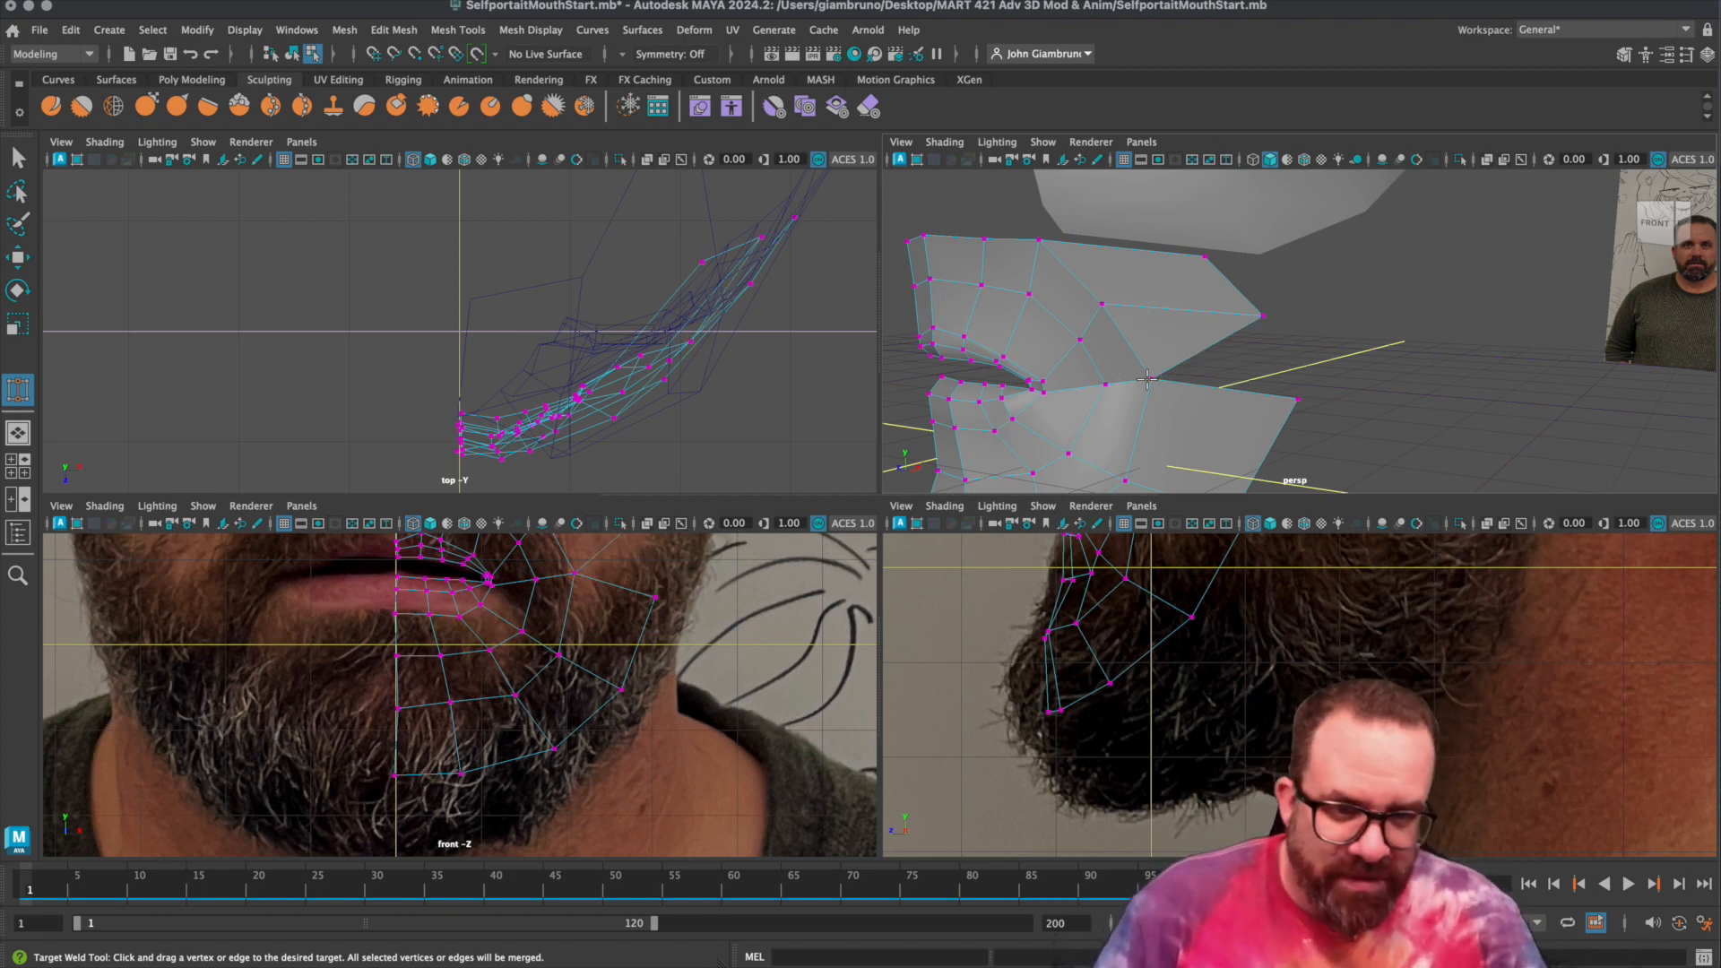
{"action": "key", "text": "super+z"}
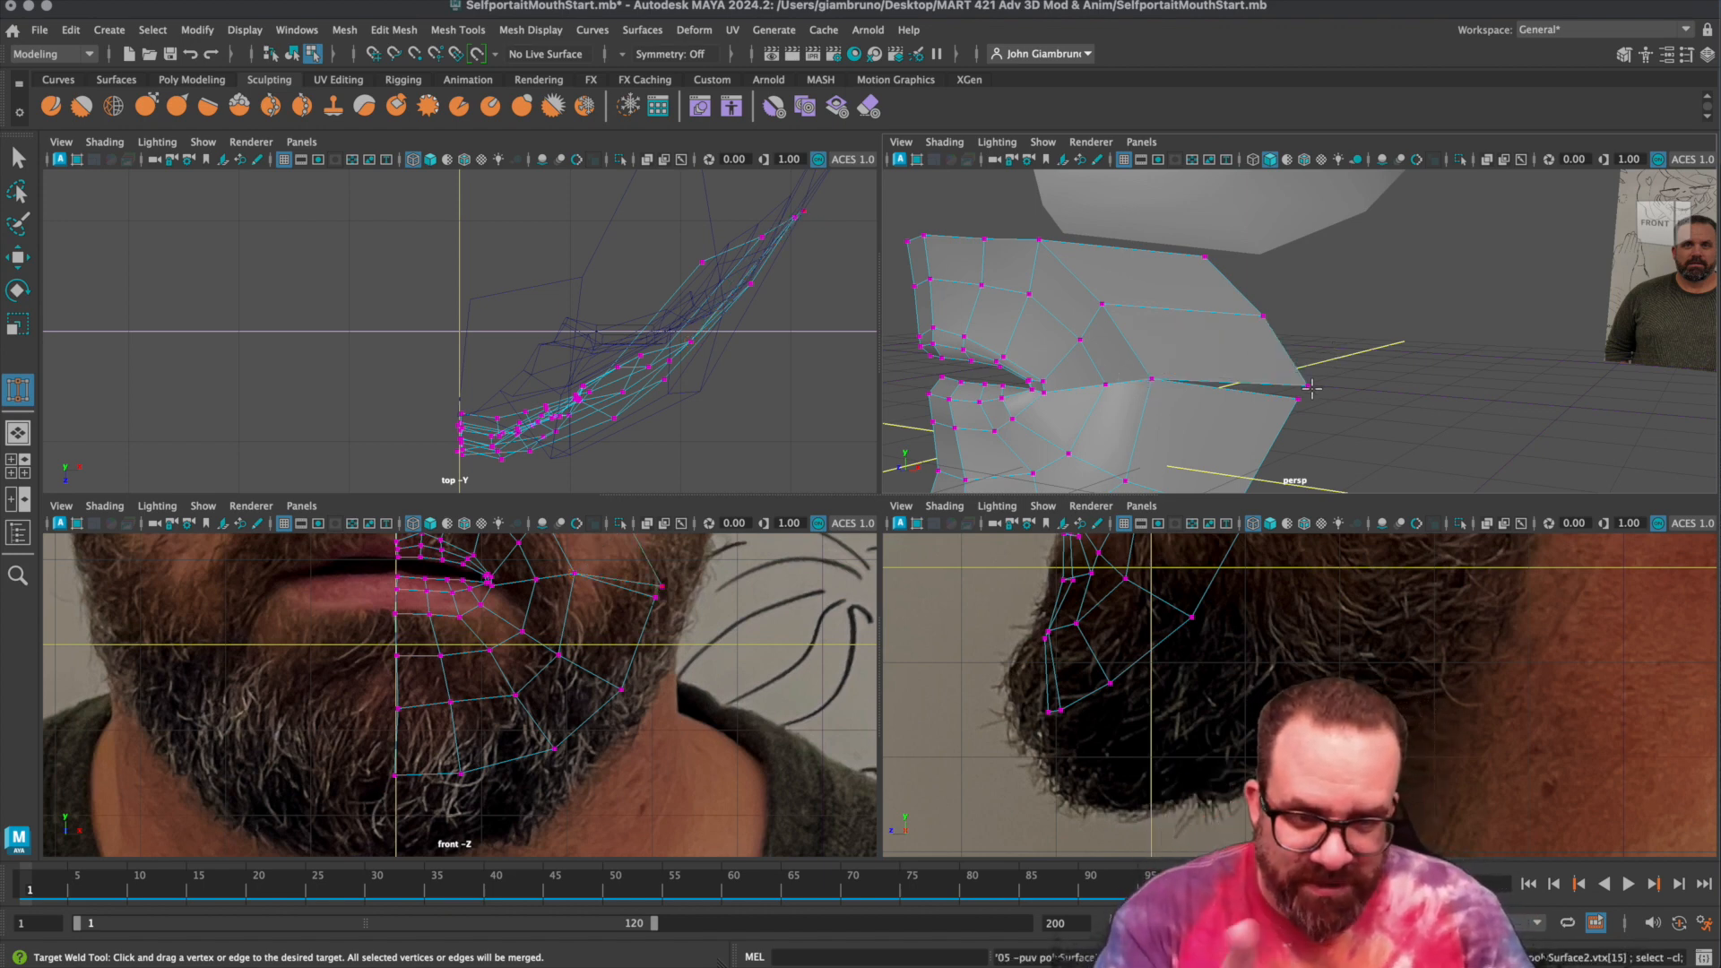
{"action": "left_click_drag", "start_coordinate": [1309, 386], "coordinate": [1280, 288]}
Put the mouth mesh in edge selection mode and frame the whole head profile in the side view.
{"action": "scroll", "coordinate": [1242, 429], "scroll_direction": "down", "scroll_amount": 3}
{"action": "key", "text": "q"}
{"action": "left_click", "coordinate": [1278, 300]}
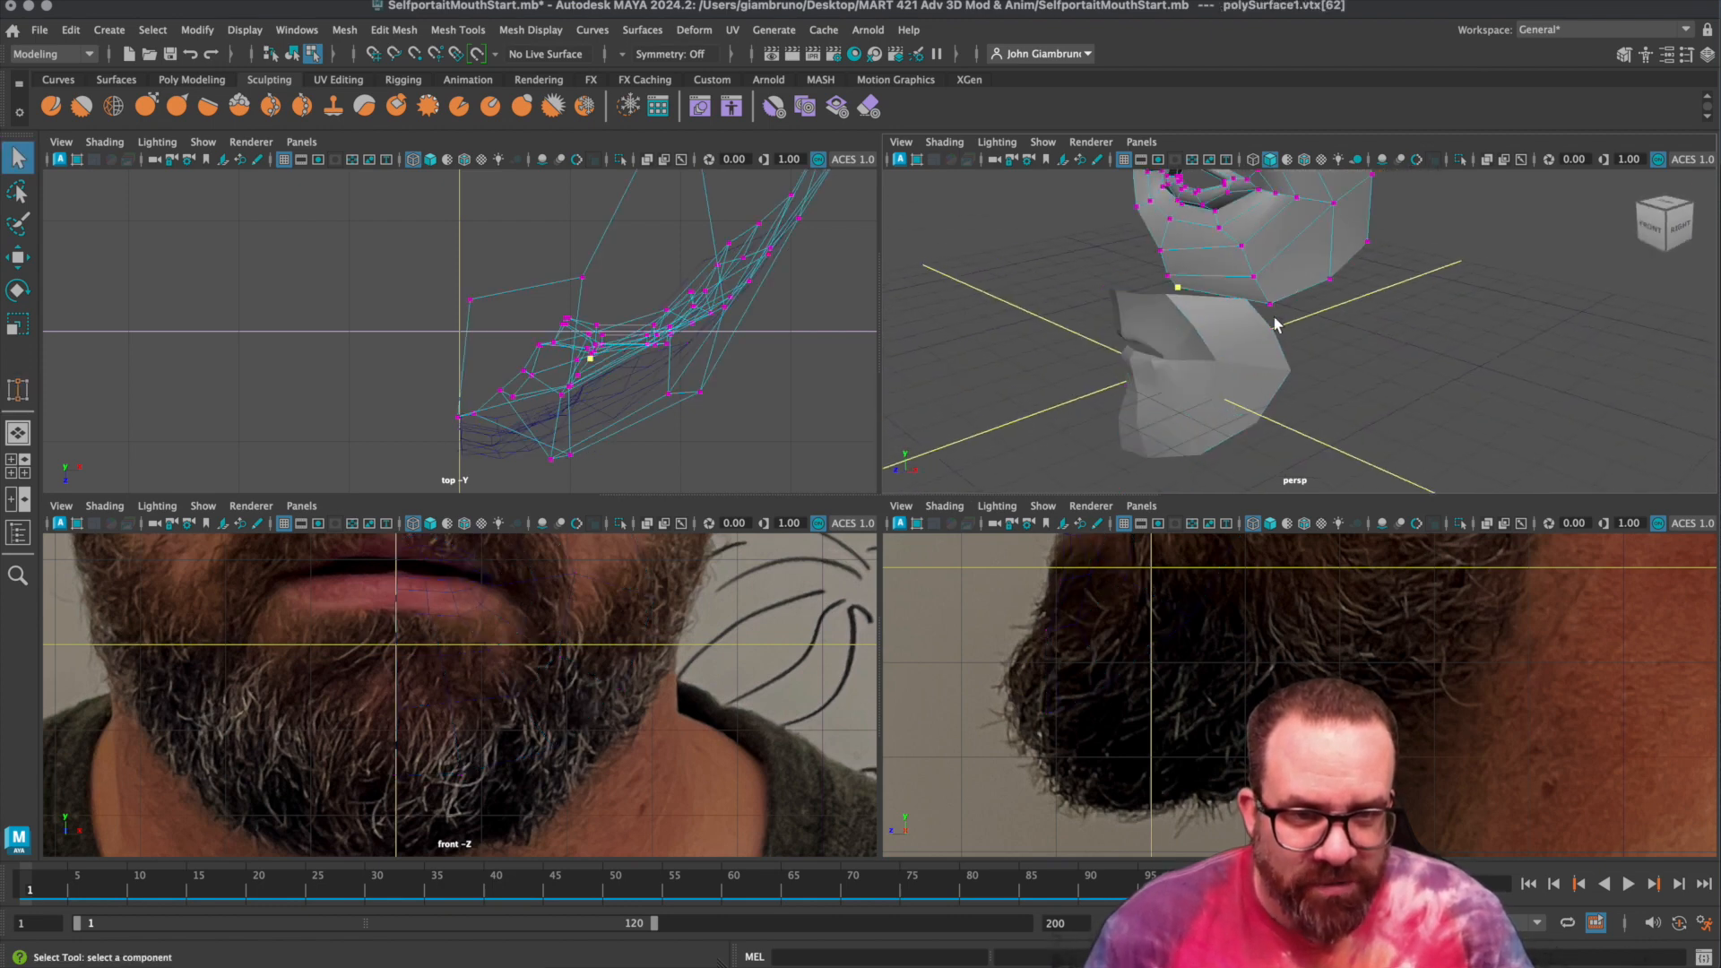
{"action": "left_click", "coordinate": [1271, 343]}
{"action": "right_click_drag", "start_coordinate": [1258, 329], "coordinate": [1258, 276]}
{"action": "left_click", "coordinate": [1262, 318]}
{"action": "double_click", "coordinate": [1282, 386], "text": "shift"}
{"action": "left_click_drag", "start_coordinate": [1281, 485], "coordinate": [1277, 589], "text": "alt"}
{"action": "middle_click_drag", "start_coordinate": [1311, 617], "coordinate": [1149, 852], "text": "alt"}
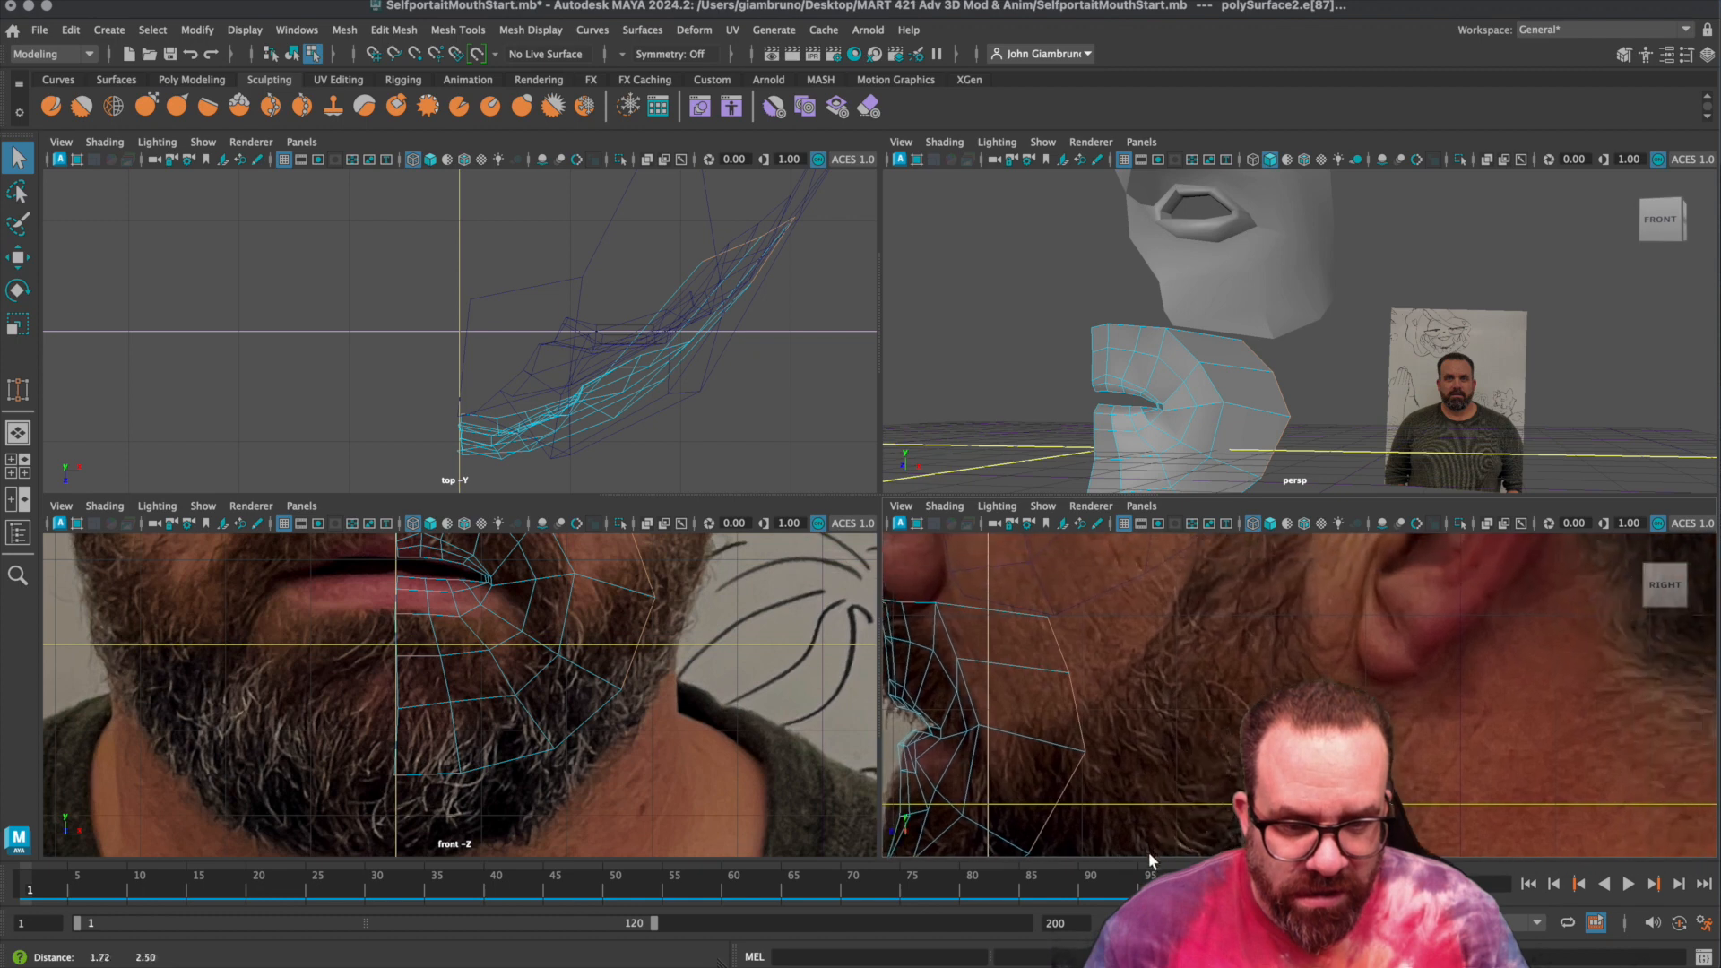
{"action": "scroll", "coordinate": [1160, 723], "scroll_direction": "down", "scroll_amount": 6}
{"action": "scroll", "coordinate": [1177, 728], "scroll_direction": "up", "scroll_amount": 2}
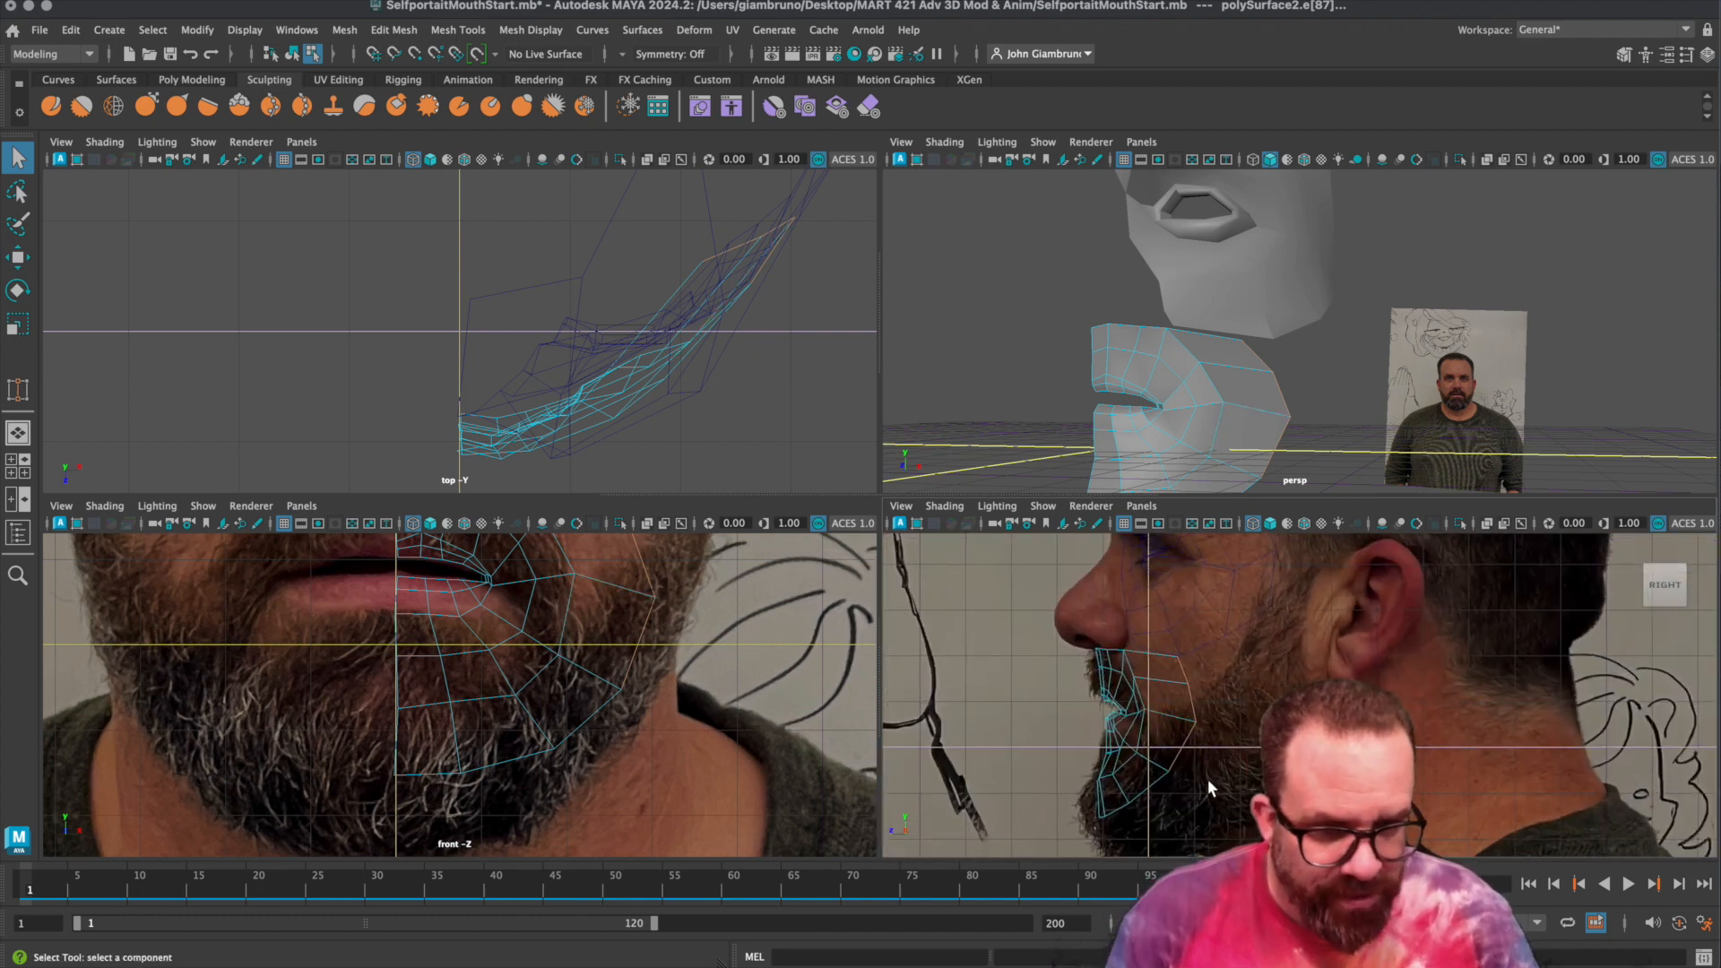
{"action": "left_click", "coordinate": [1193, 704]}
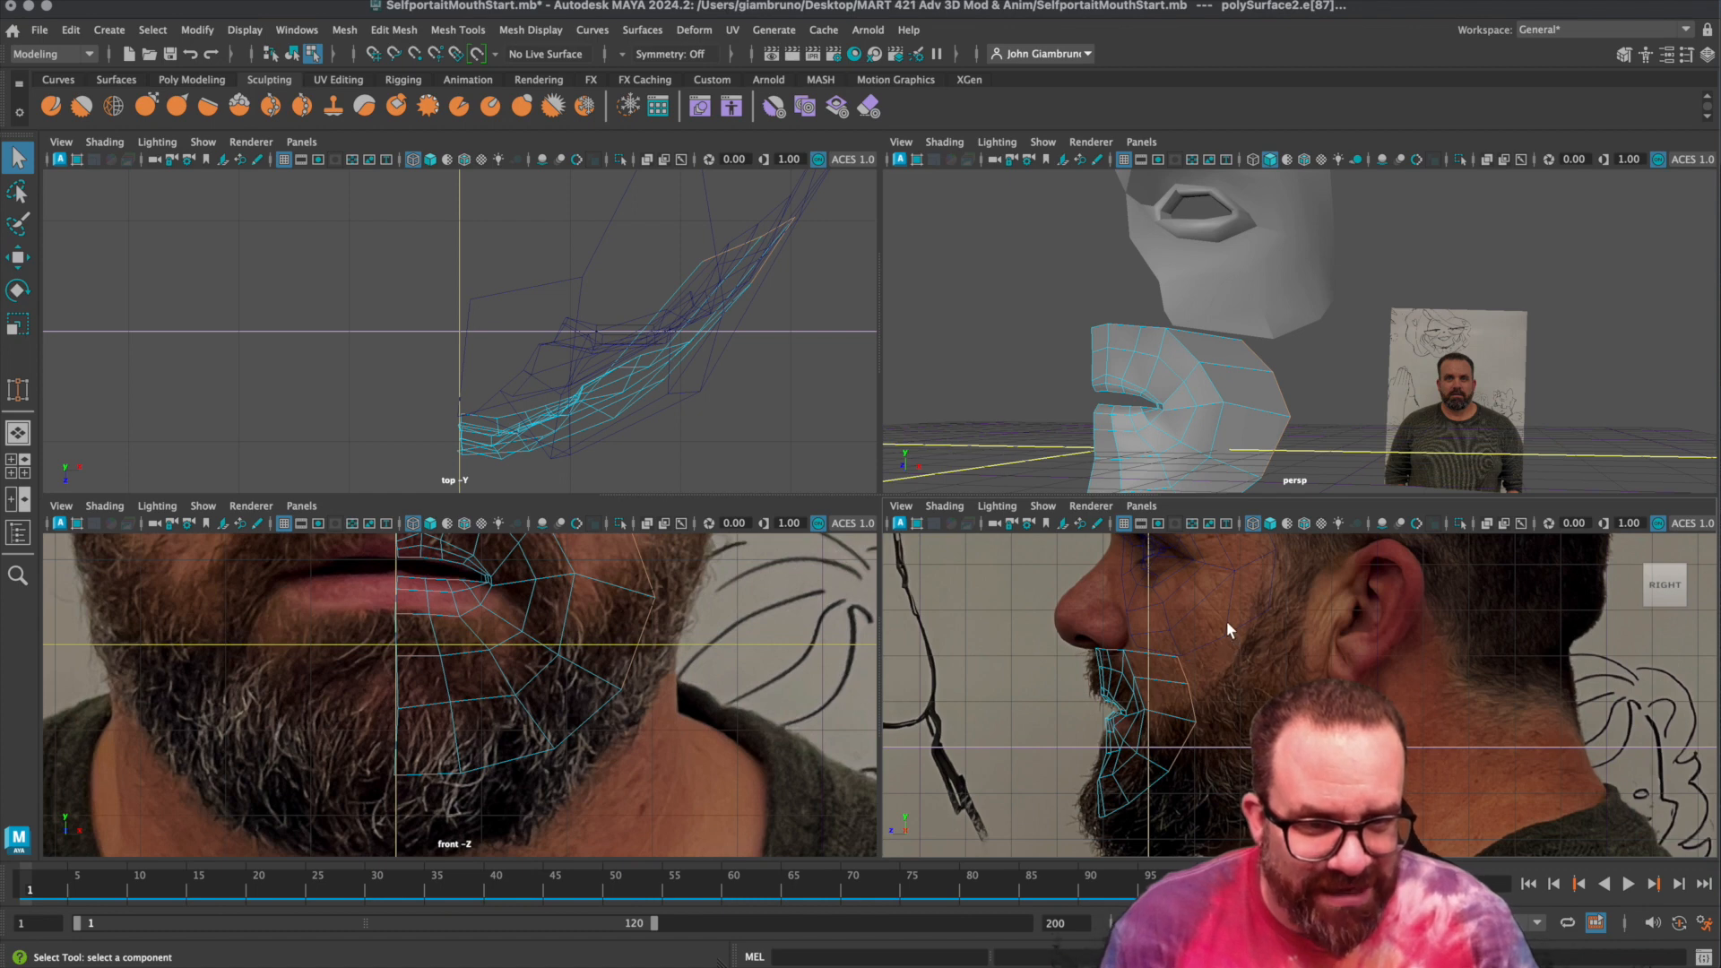
{"action": "left_click", "coordinate": [1311, 316]}
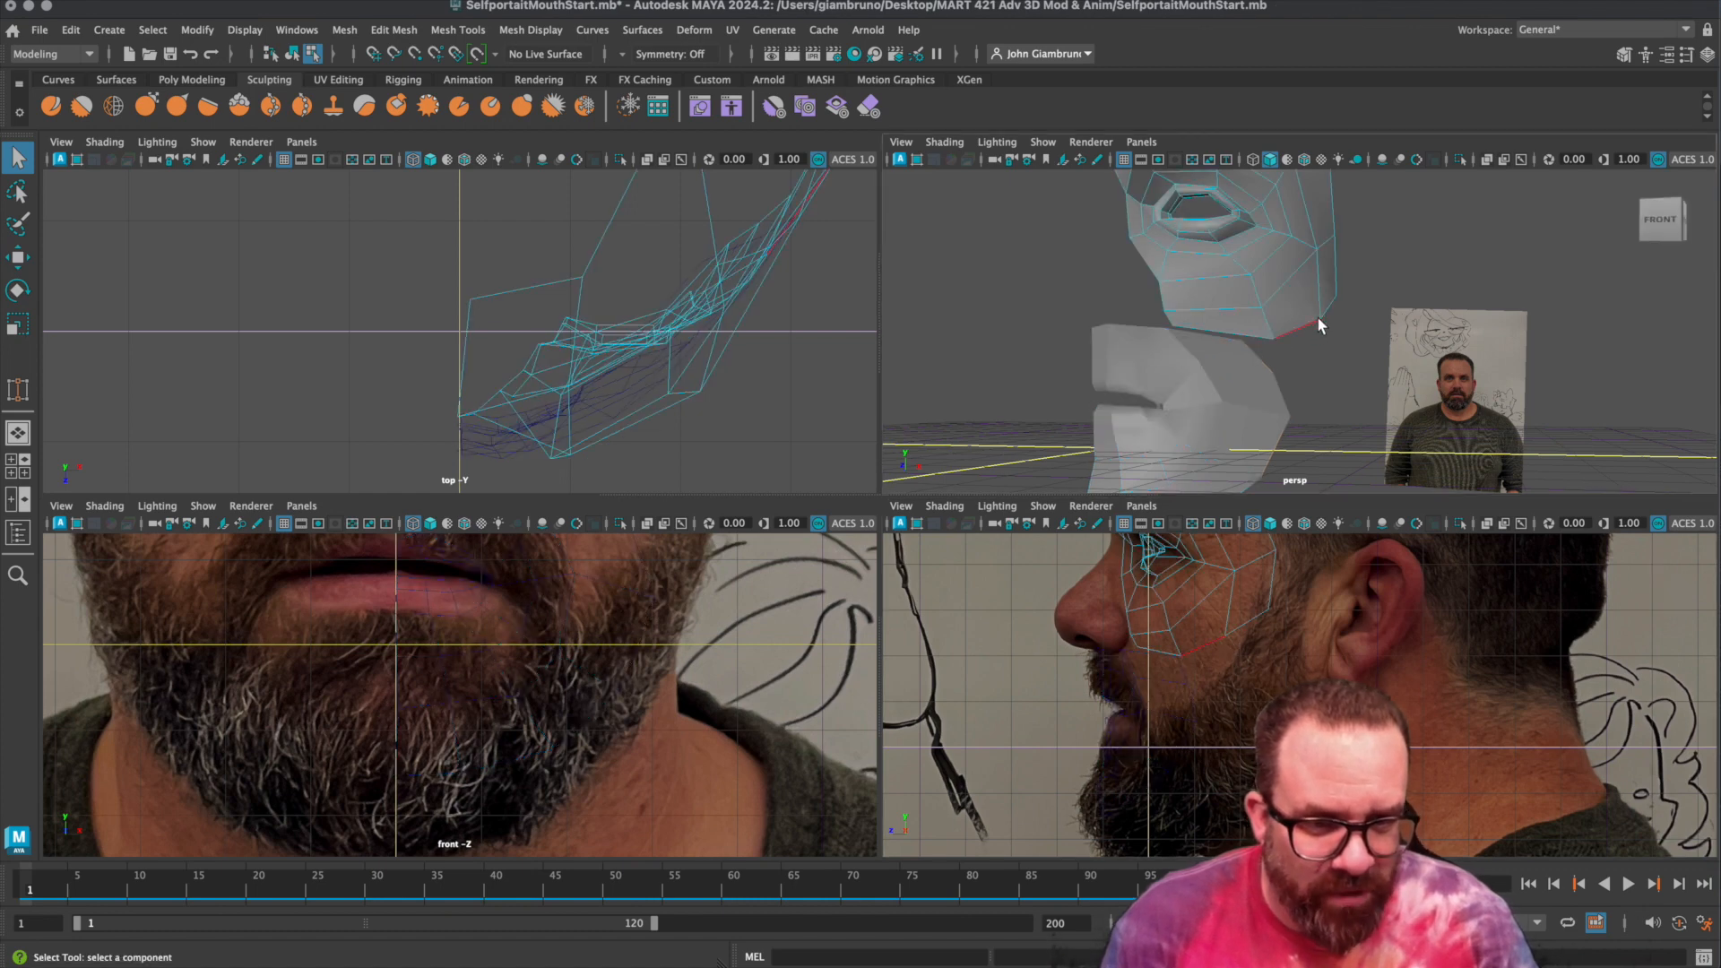
Extrude the mouth mesh's two upper outer border edges in world space, pulling the new strip outward and back along the cheek.
{"action": "right_click_drag", "start_coordinate": [1274, 380], "coordinate": [1284, 328]}
{"action": "left_click", "coordinate": [1257, 362]}
{"action": "left_click", "coordinate": [1277, 386], "text": "shift"}
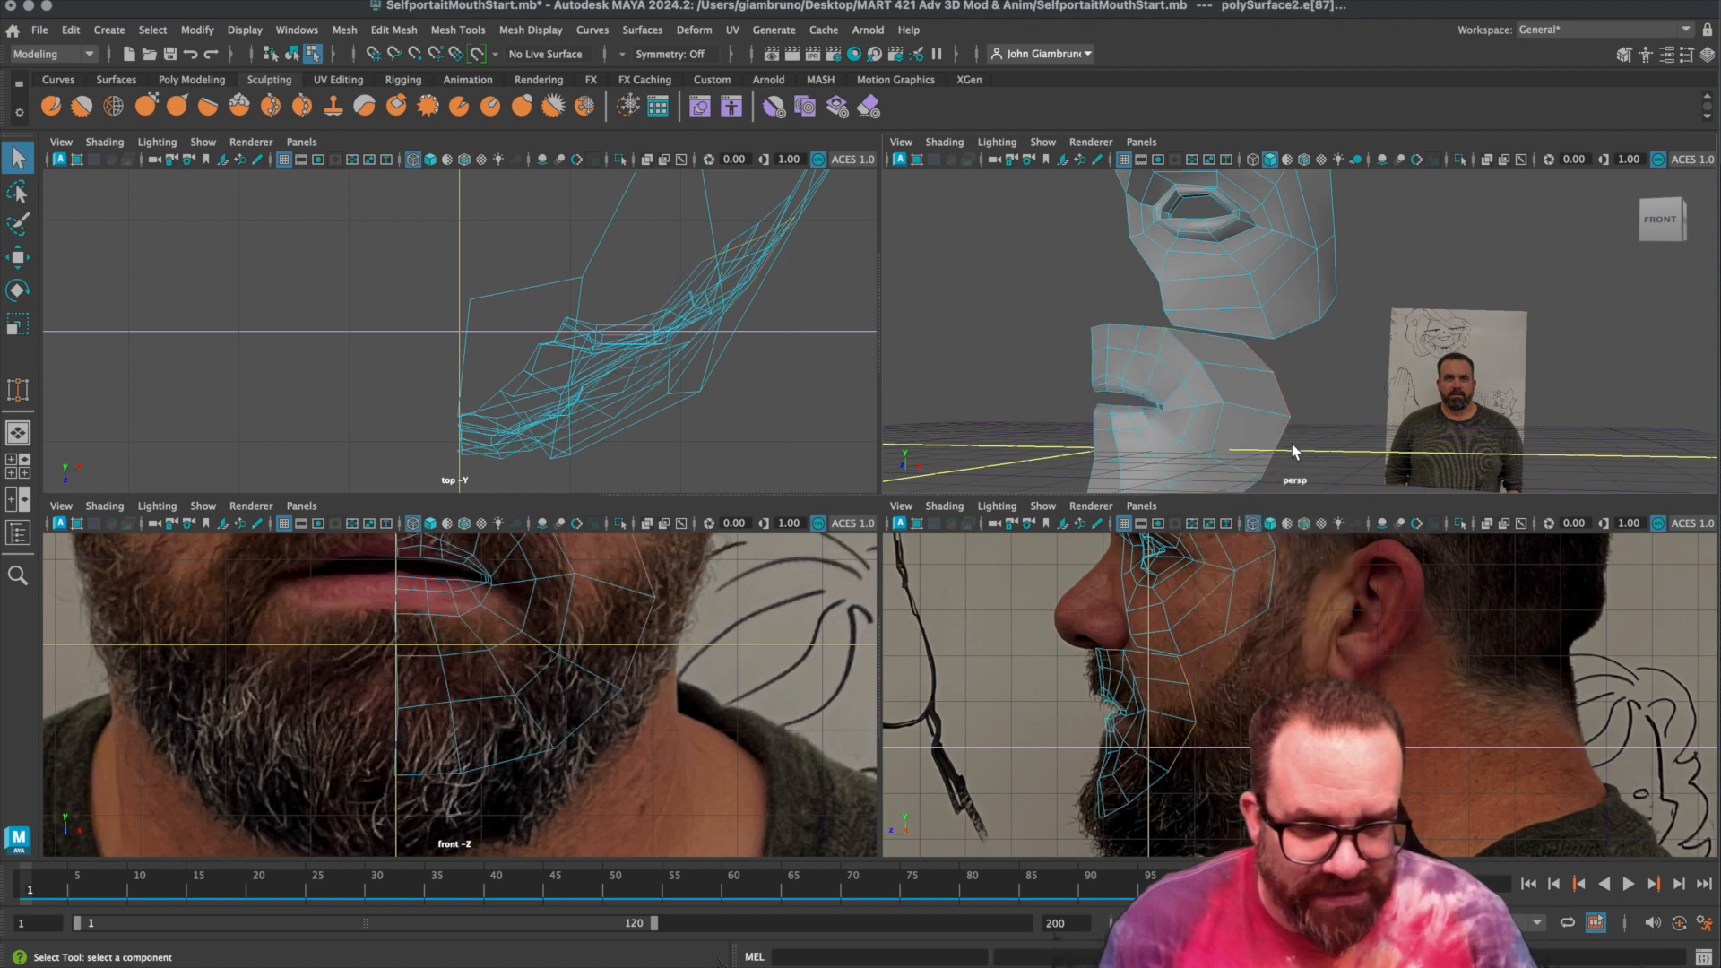
{"action": "left_click_drag", "start_coordinate": [1293, 444], "coordinate": [1305, 377], "text": "alt"}
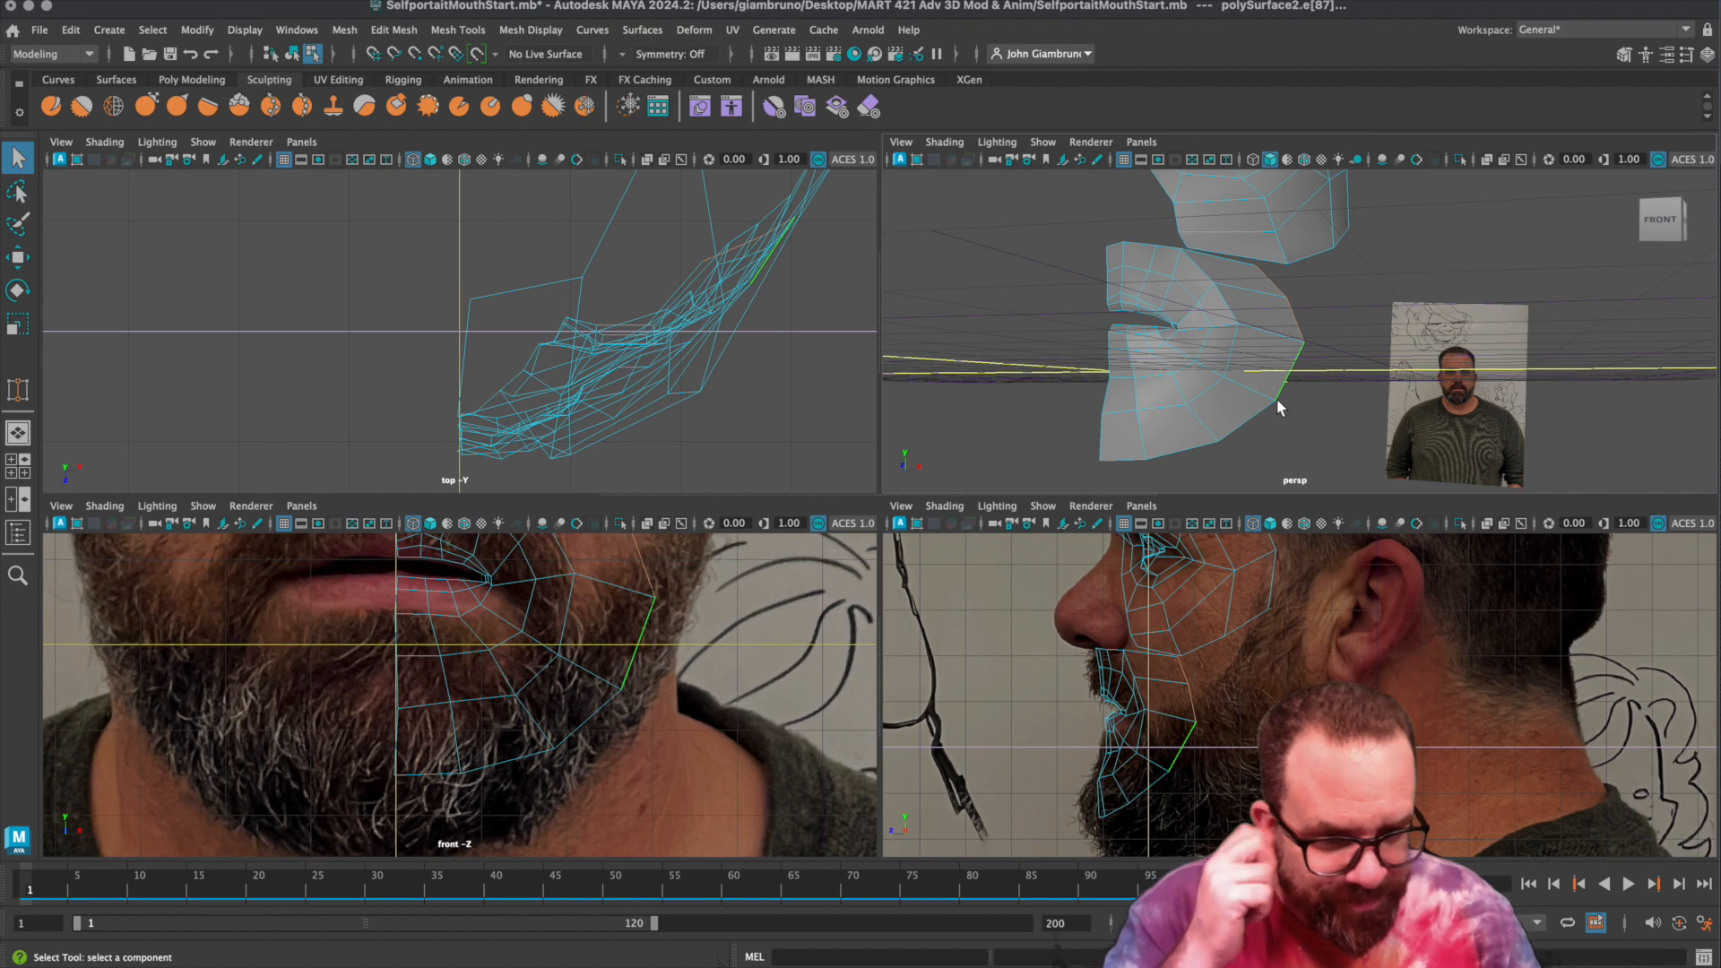
{"action": "left_click", "coordinate": [1281, 289], "text": "shift"}
{"action": "left_click", "coordinate": [1291, 314], "text": "shift"}
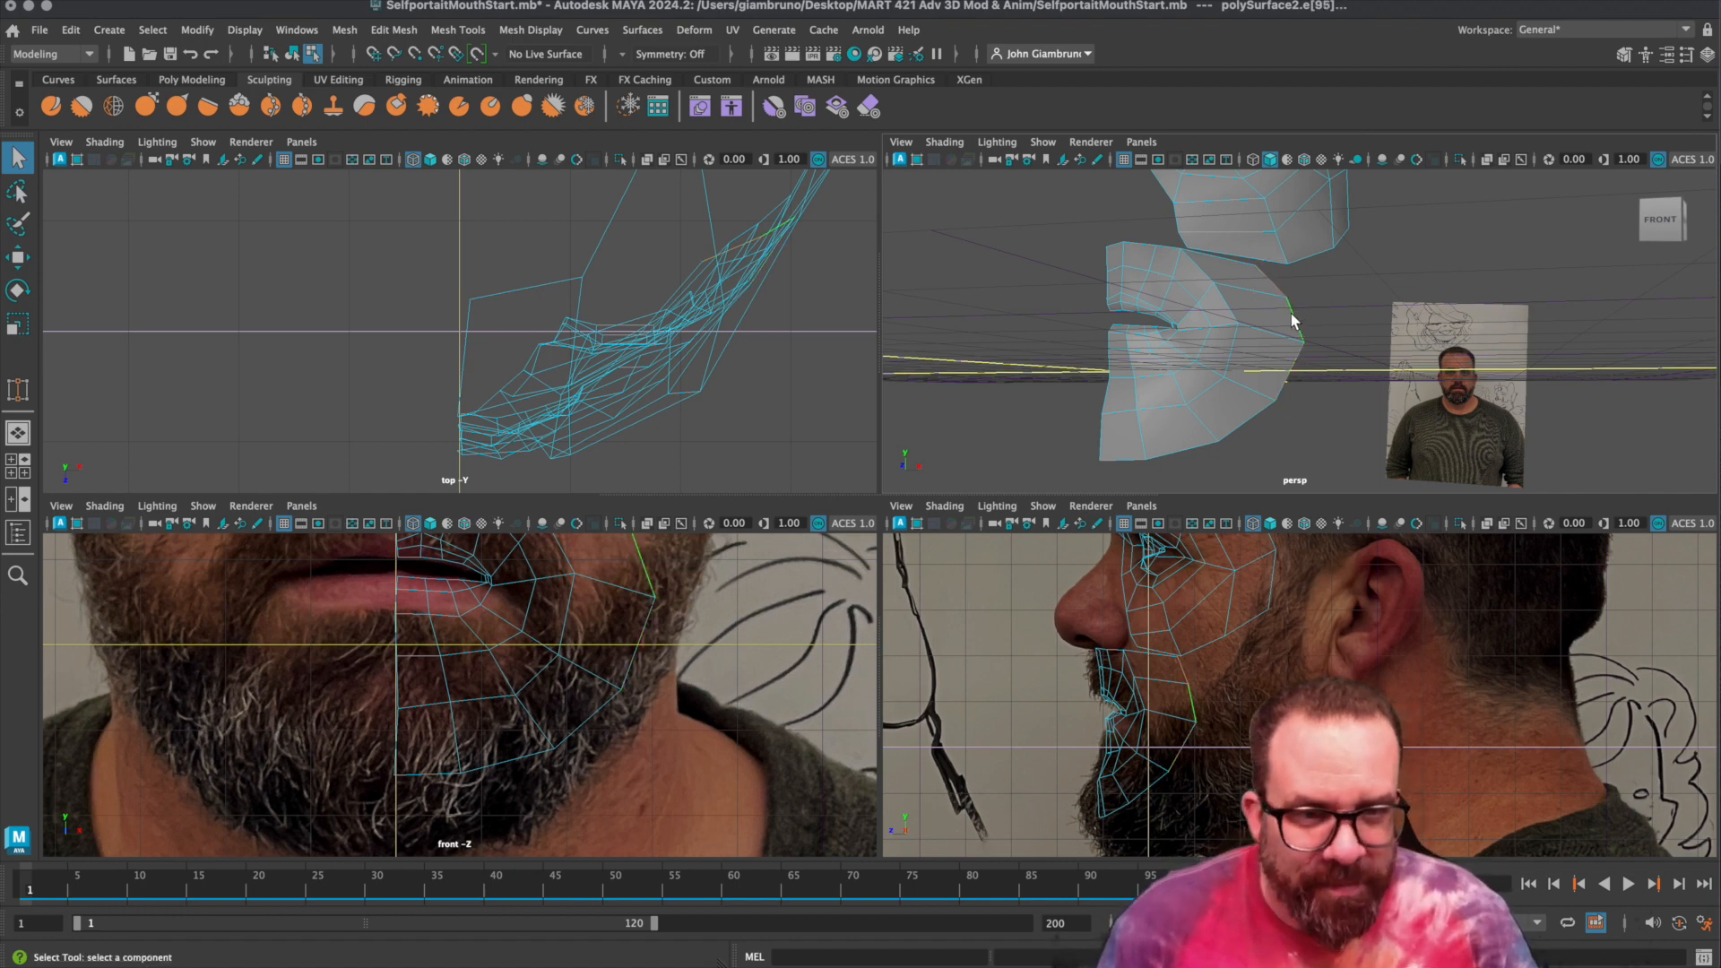
{"action": "key", "text": "ctrl+e"}
{"action": "left_click", "coordinate": [1404, 216]}
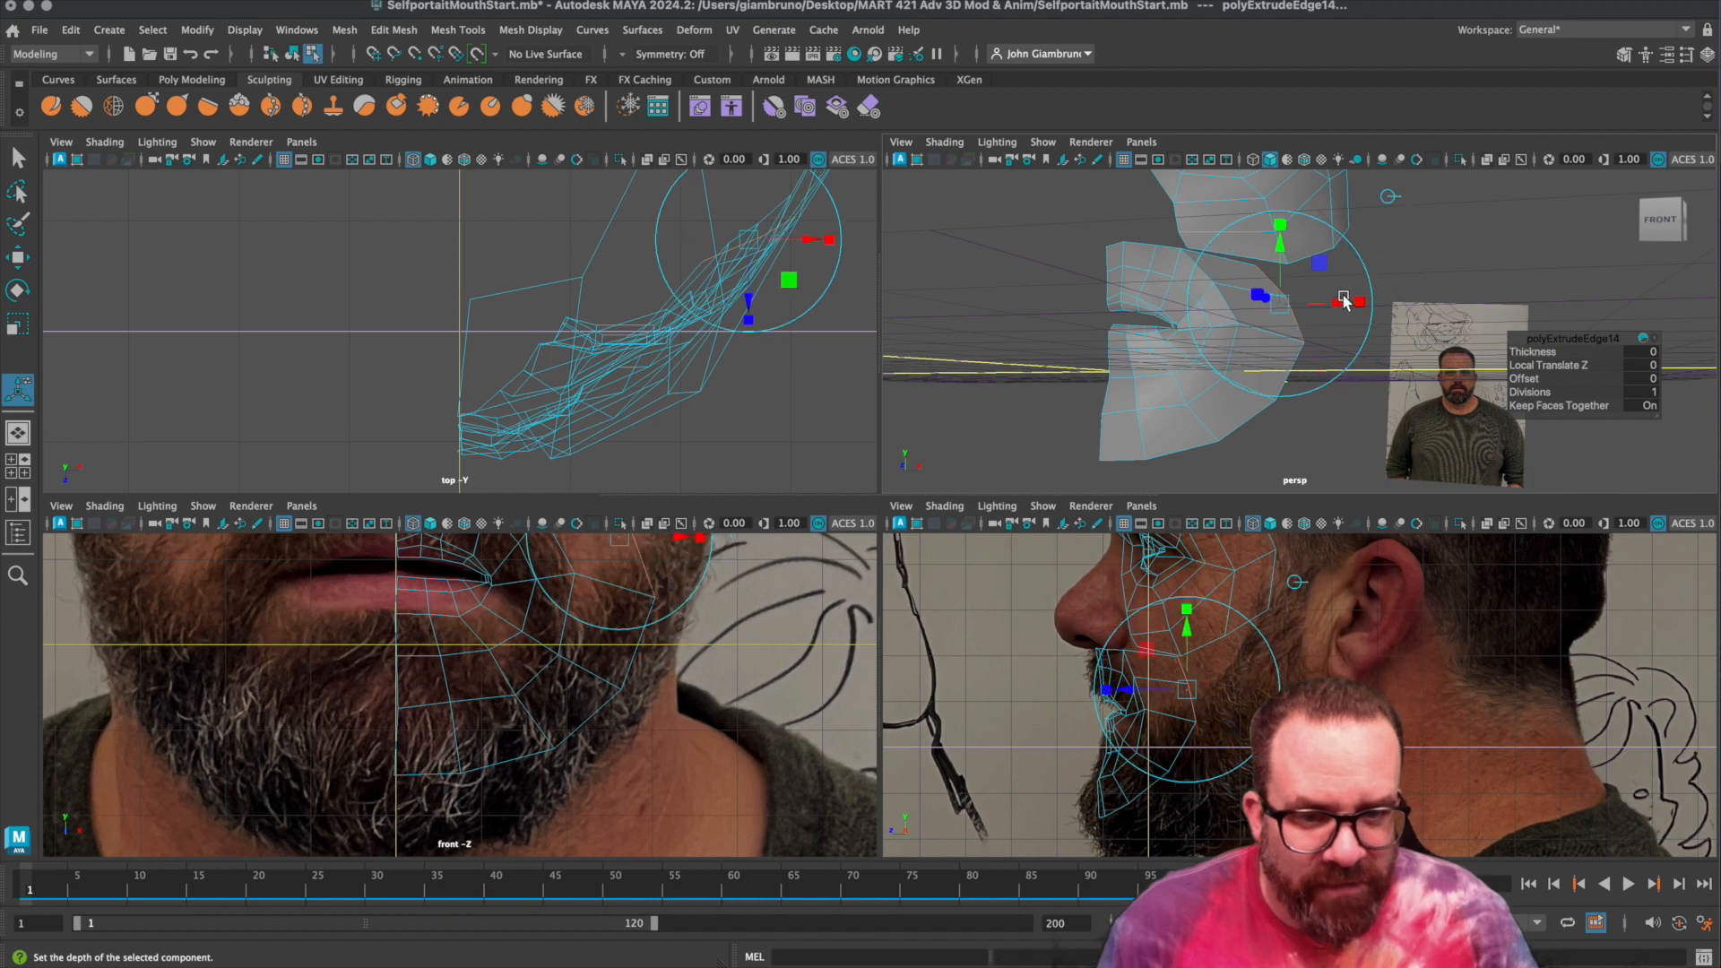
{"action": "left_click_drag", "start_coordinate": [1340, 304], "coordinate": [1387, 305]}
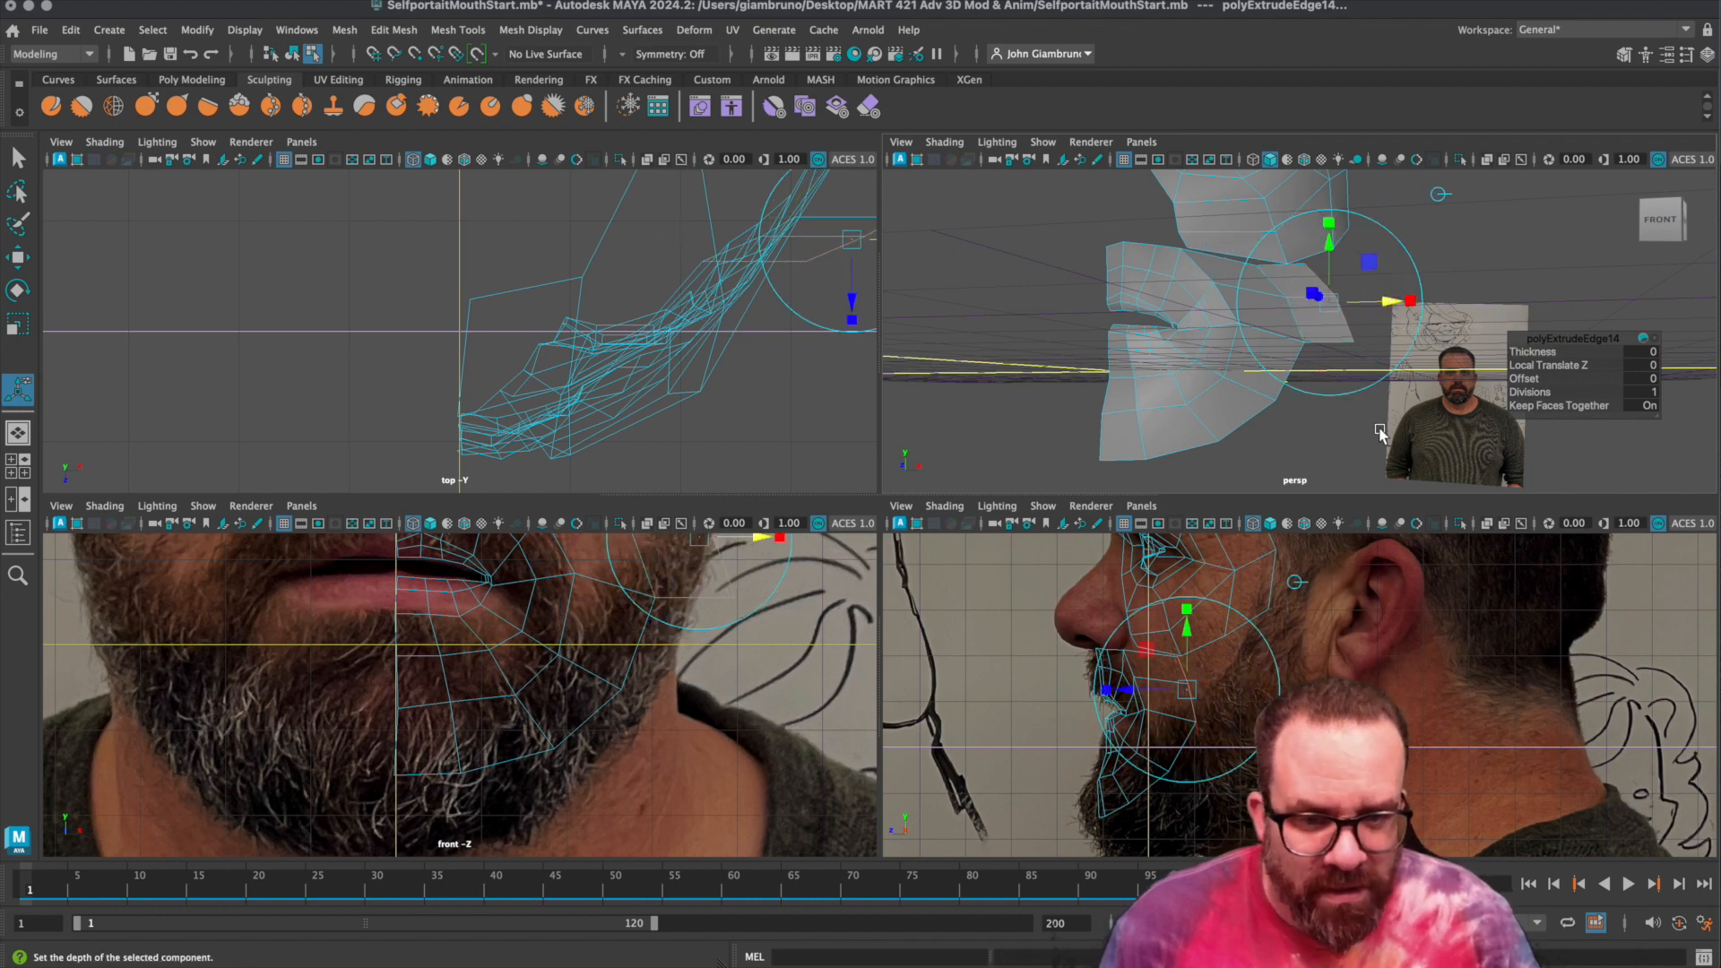
{"action": "middle_click_drag", "start_coordinate": [1372, 429], "coordinate": [1255, 485], "text": "alt"}
{"action": "left_click_drag", "start_coordinate": [1130, 691], "coordinate": [1155, 691]}
{"action": "left_click_drag", "start_coordinate": [1350, 364], "coordinate": [1264, 399], "text": "alt"}
{"action": "left_click_drag", "start_coordinate": [1163, 360], "coordinate": [1190, 358]}
Extrude the end edges of the cheek strip again in world space and pull them back toward the ear.
{"action": "left_click_drag", "start_coordinate": [1167, 388], "coordinate": [1249, 356], "text": "alt"}
{"action": "right_click", "coordinate": [1233, 394]}
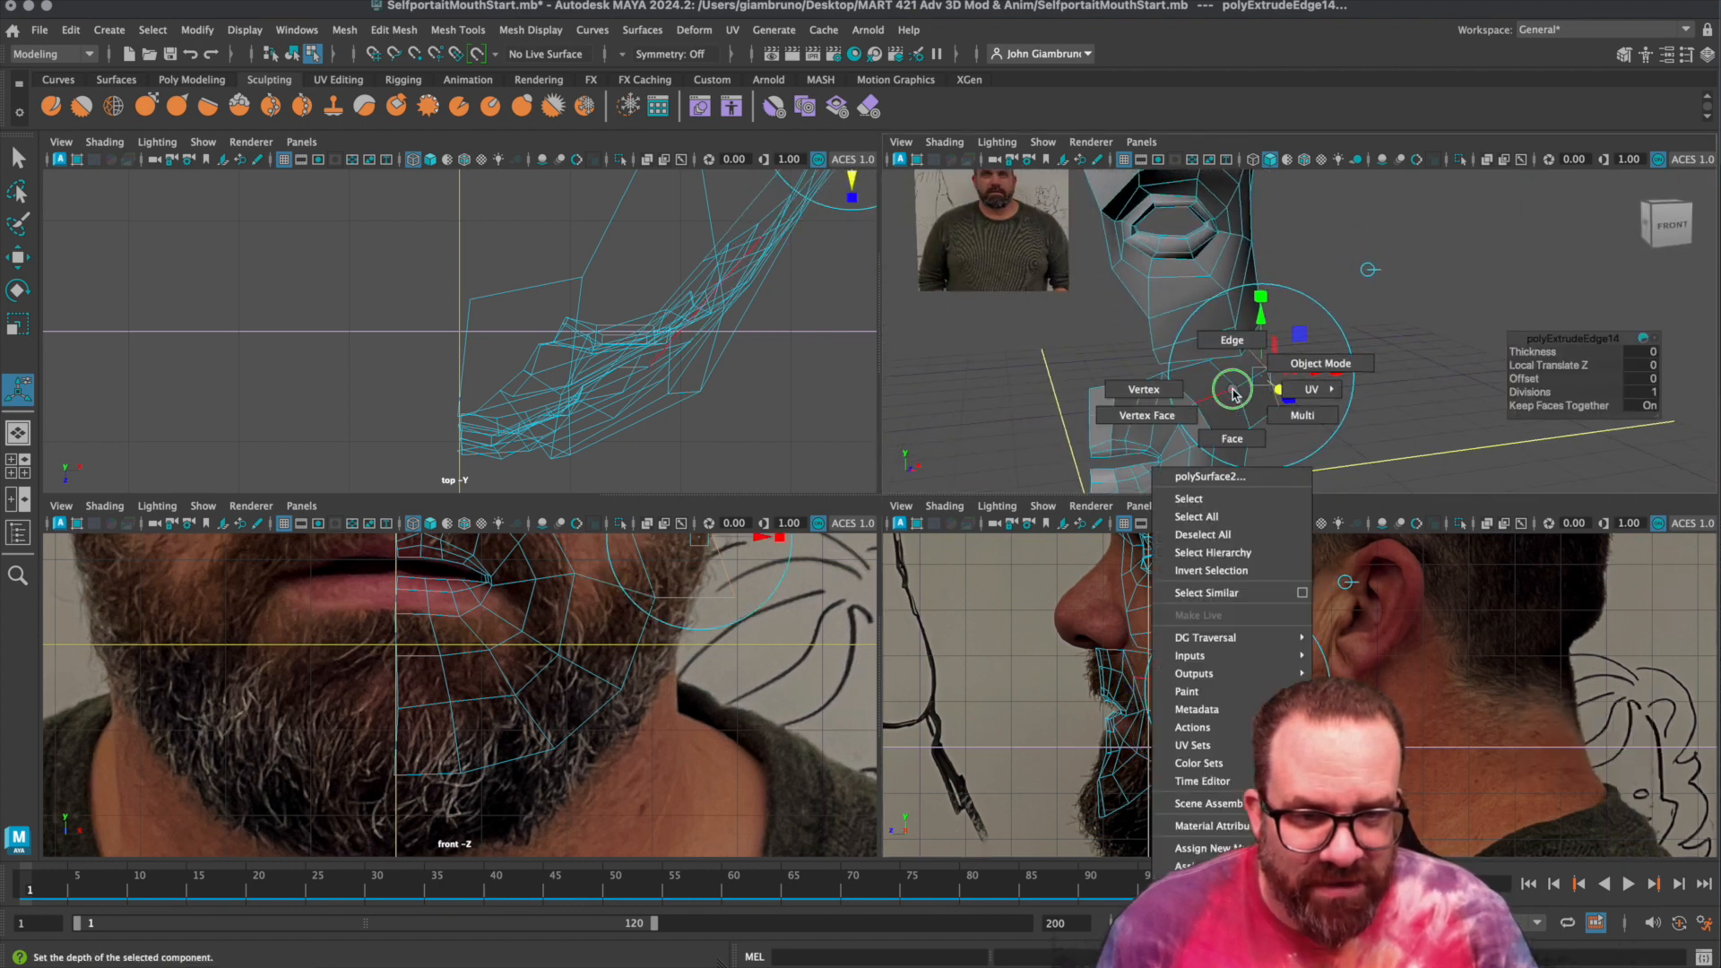
{"action": "left_click", "coordinate": [1232, 341]}
{"action": "key", "text": "q"}
{"action": "left_click", "coordinate": [1247, 415]}
{"action": "key", "text": "w"}
{"action": "left_click_drag", "start_coordinate": [1254, 417], "coordinate": [1192, 408]}
{"action": "left_click", "coordinate": [1252, 355]}
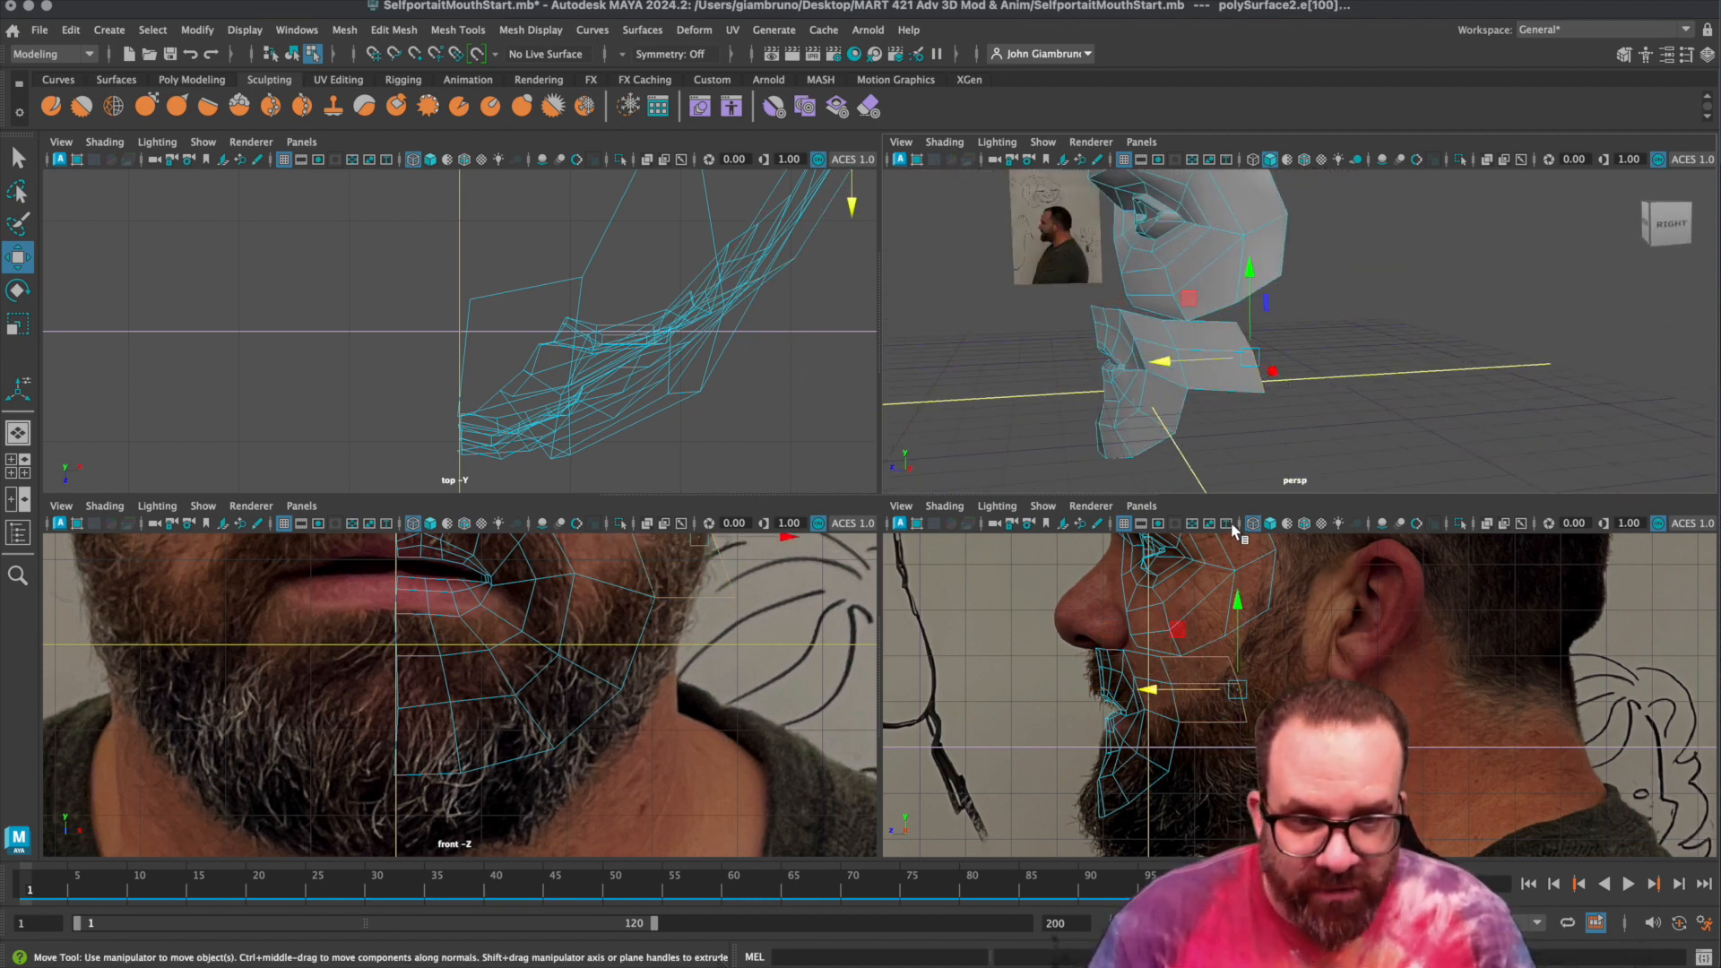
{"action": "key", "text": "ctrl+e"}
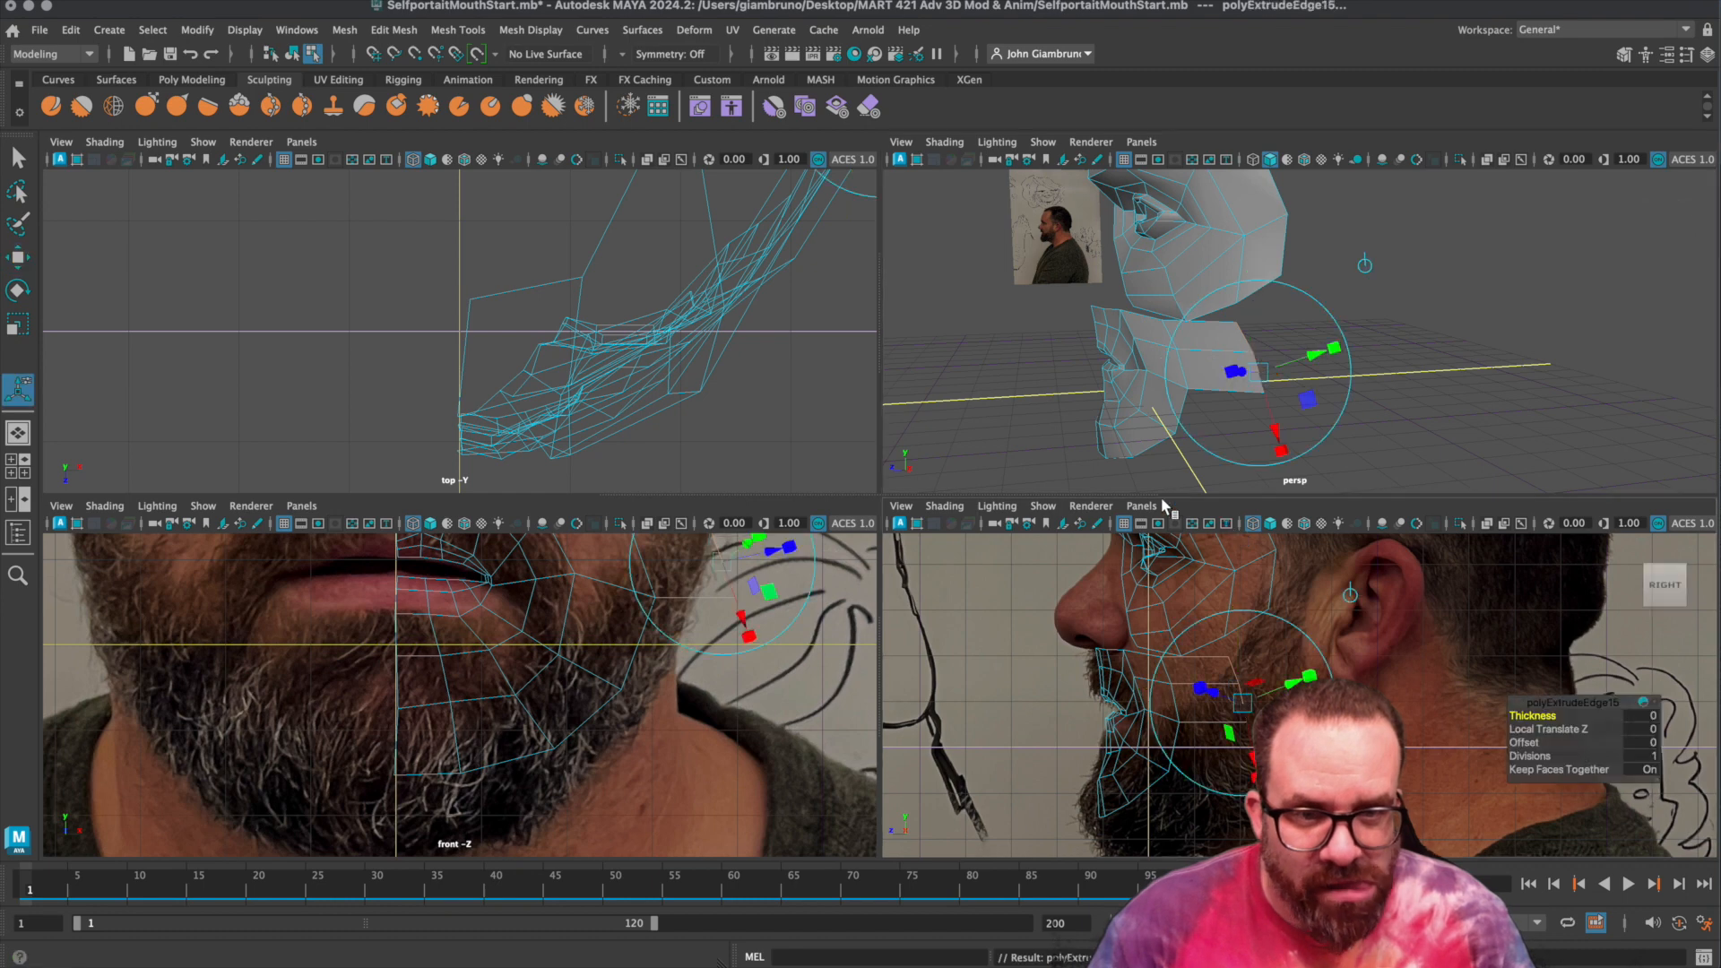
{"action": "left_click", "coordinate": [1363, 265]}
{"action": "left_click_drag", "start_coordinate": [1202, 359], "coordinate": [1243, 355]}
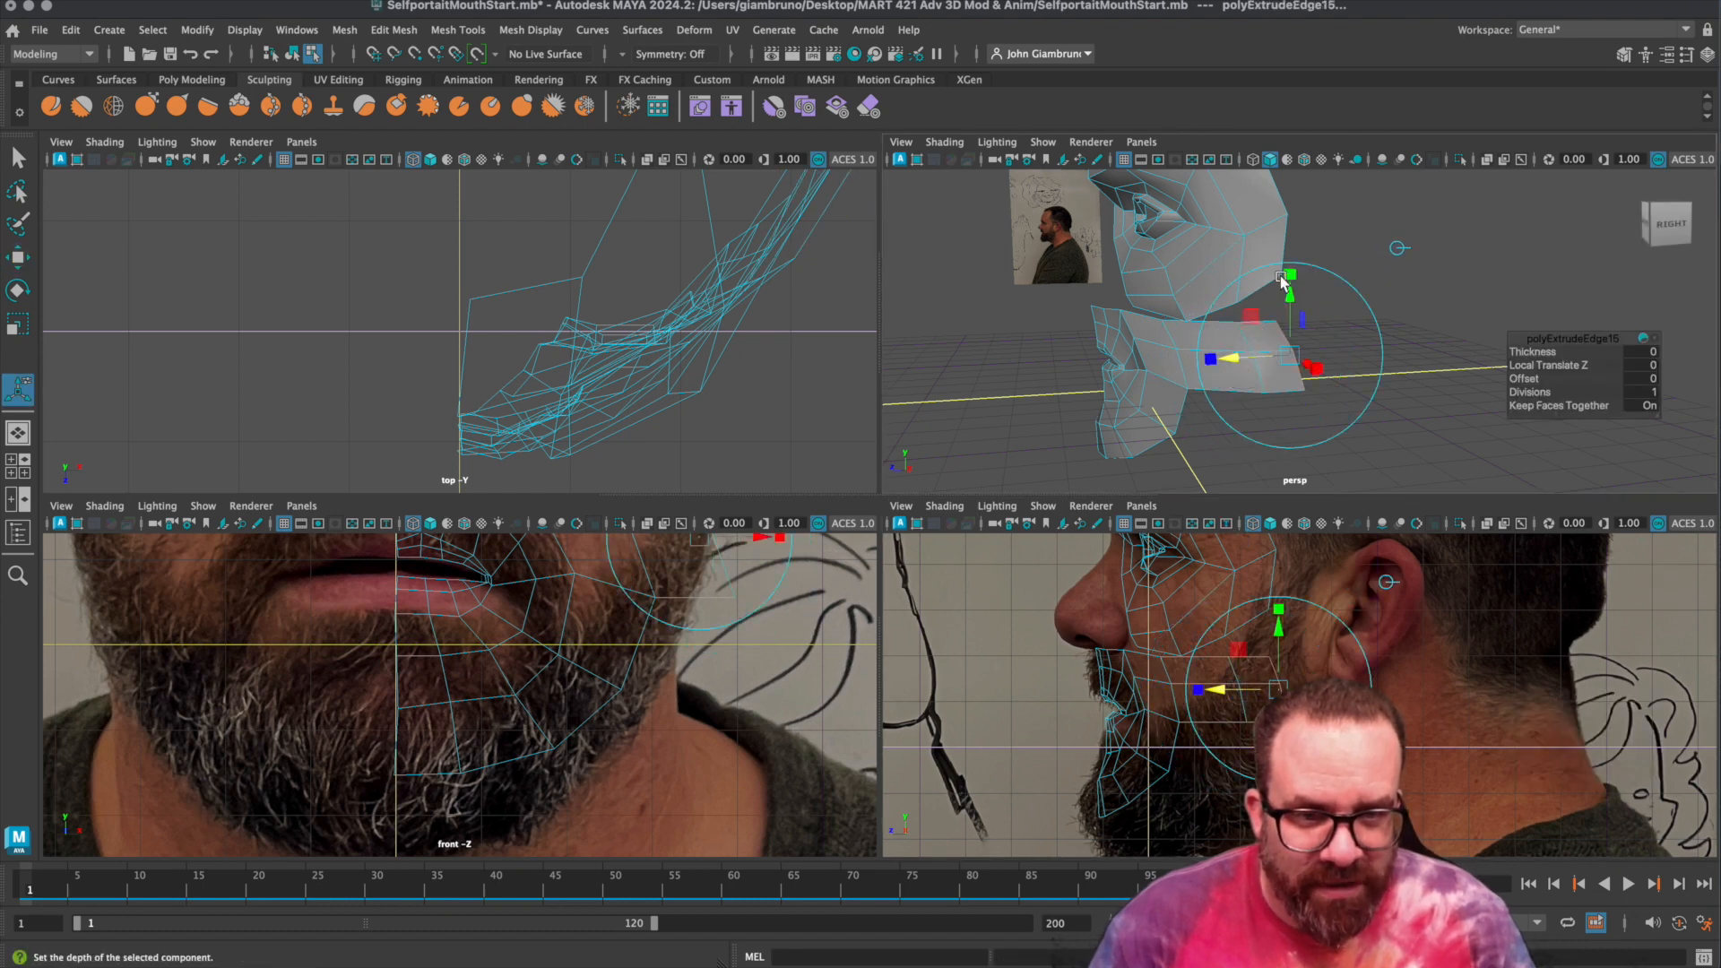
Raise the cheek strip's rear and middle upper vertices toward the lower border of the eye mesh.
{"action": "right_click_drag", "start_coordinate": [1271, 343], "coordinate": [1175, 341]}
{"action": "left_click", "coordinate": [1276, 321]}
{"action": "key", "text": "w"}
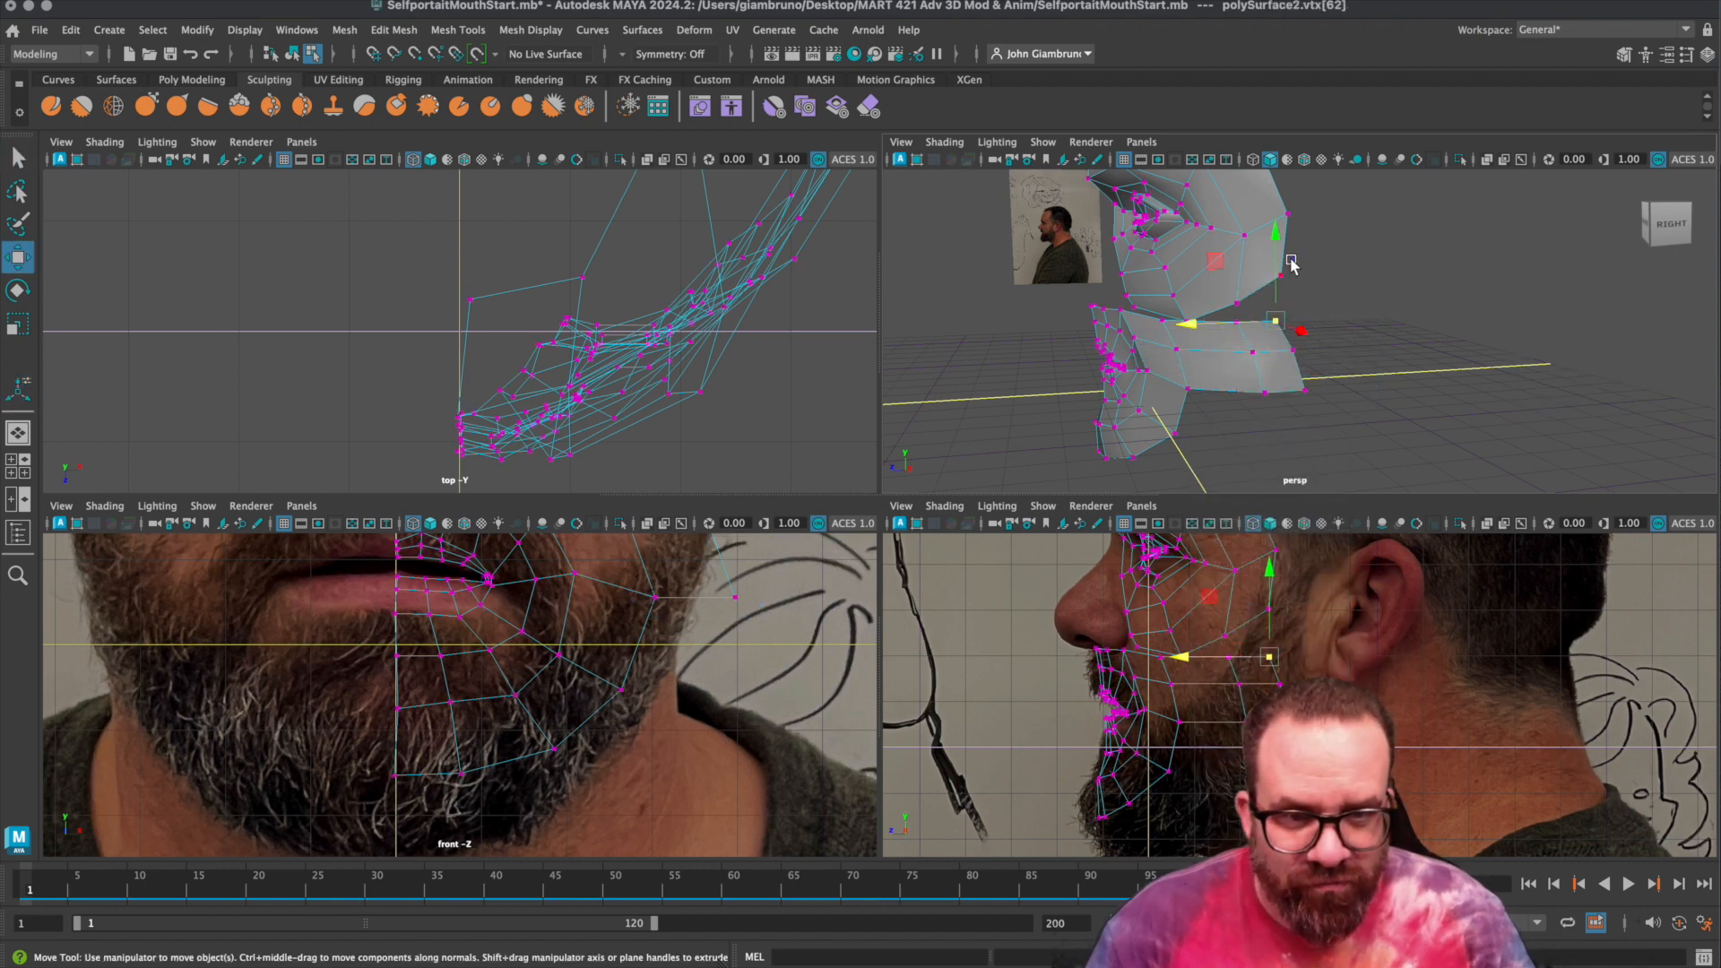
{"action": "left_click_drag", "start_coordinate": [1280, 249], "coordinate": [1233, 228]}
{"action": "left_click", "coordinate": [1238, 326]}
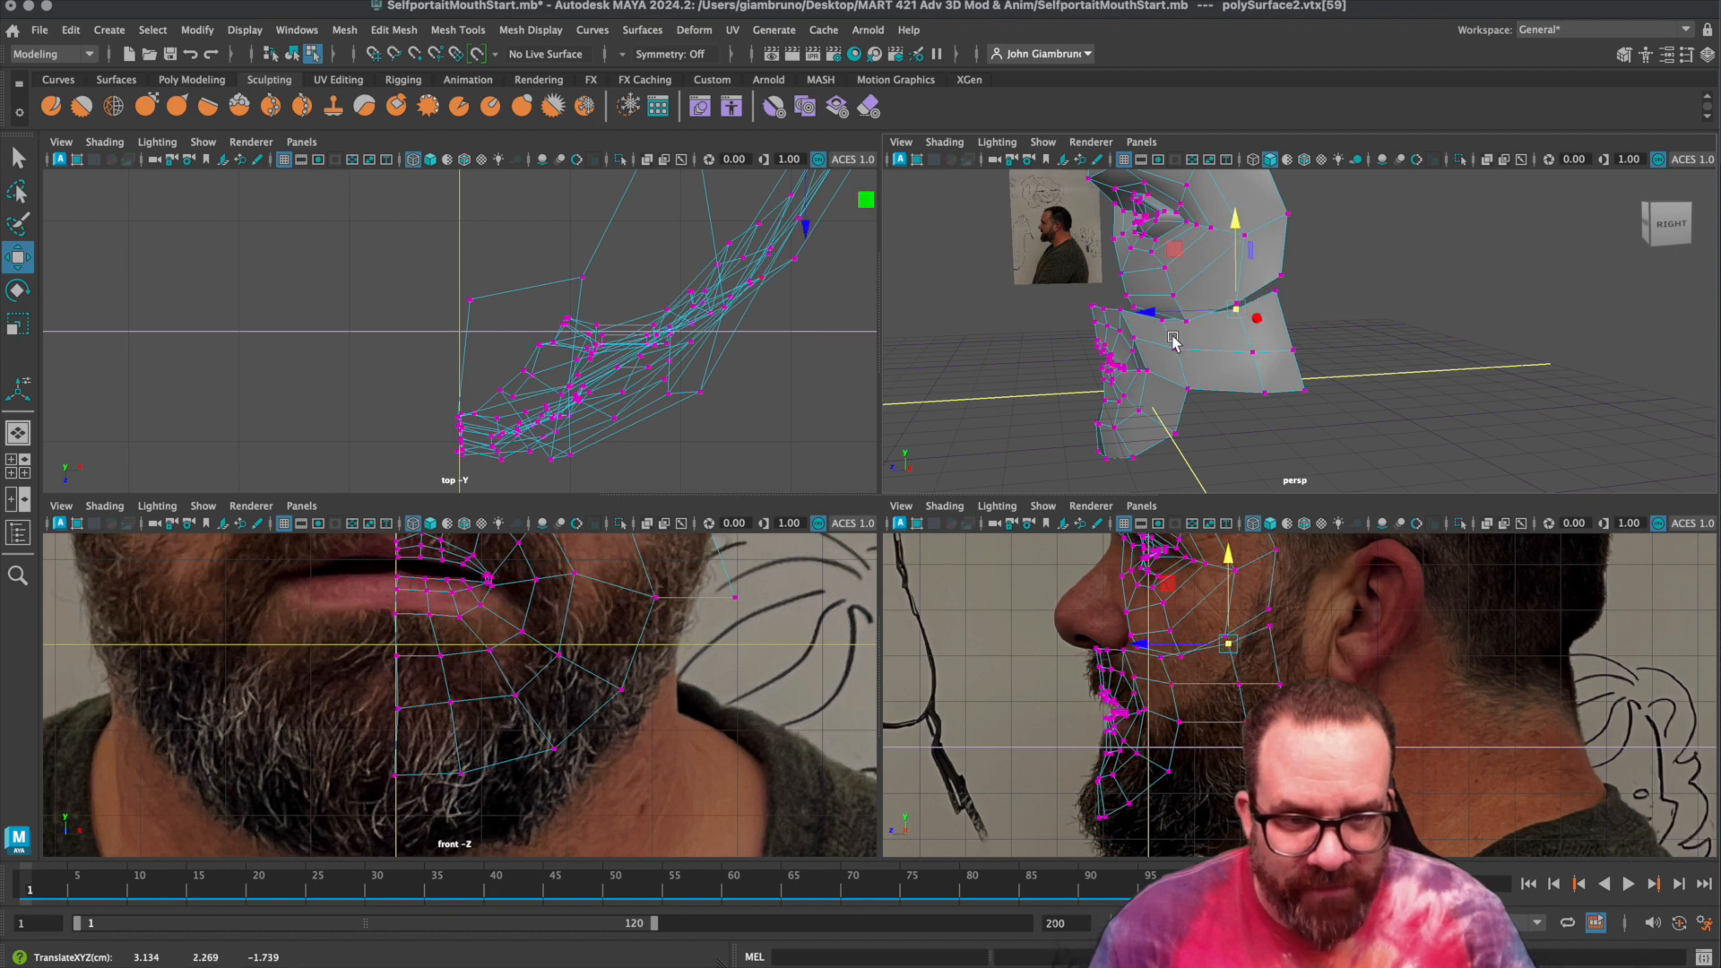
{"action": "left_click", "coordinate": [1164, 320]}
Move the cheek strip's front lower vertex down and back, and reposition the neighbouring vertex beside the mouth corner to even the spacing.
{"action": "left_click_drag", "start_coordinate": [1172, 382], "coordinate": [1231, 355], "text": "alt"}
{"action": "left_click", "coordinate": [1168, 370]}
{"action": "left_click", "coordinate": [1194, 414]}
{"action": "left_click", "coordinate": [1185, 416]}
{"action": "left_click_drag", "start_coordinate": [1205, 433], "coordinate": [1199, 467], "text": "alt"}
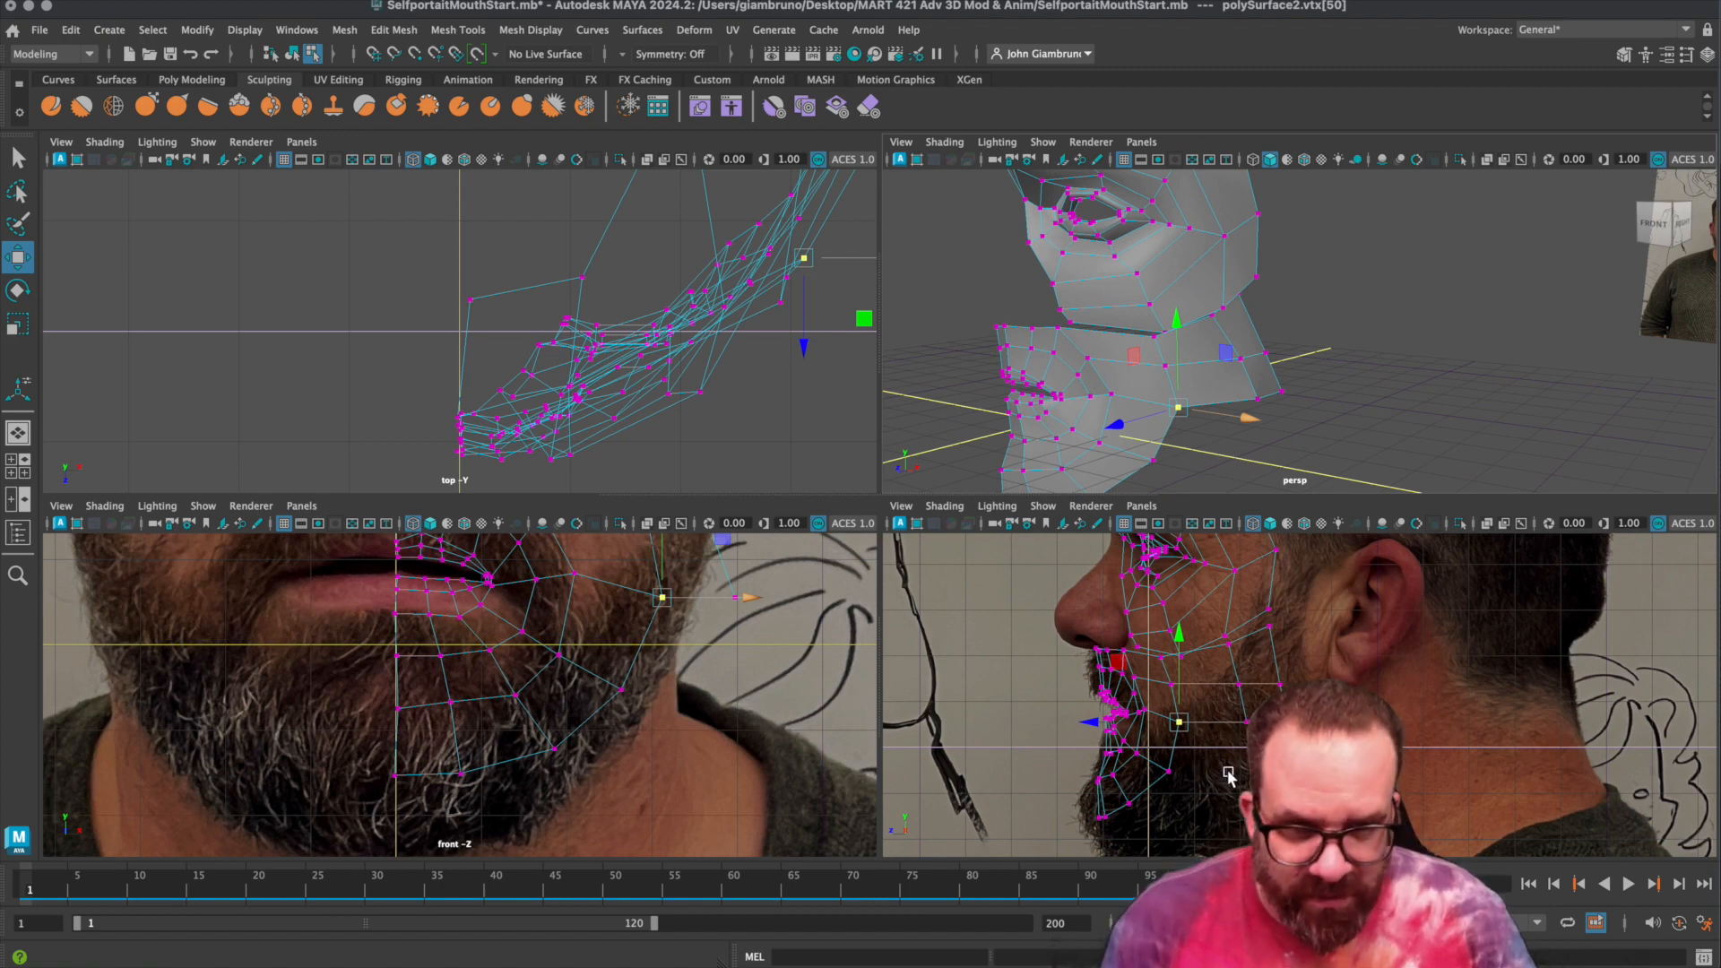
{"action": "left_click_drag", "start_coordinate": [1205, 459], "coordinate": [1220, 441], "text": "alt"}
{"action": "mouse_move", "coordinate": [1122, 663]}
{"action": "left_mouse_down"}
{"action": "mouse_move", "coordinate": [1115, 681]}
{"action": "mouse_move", "coordinate": [1153, 678]}
{"action": "mouse_move", "coordinate": [1133, 678]}
{"action": "left_mouse_up"}
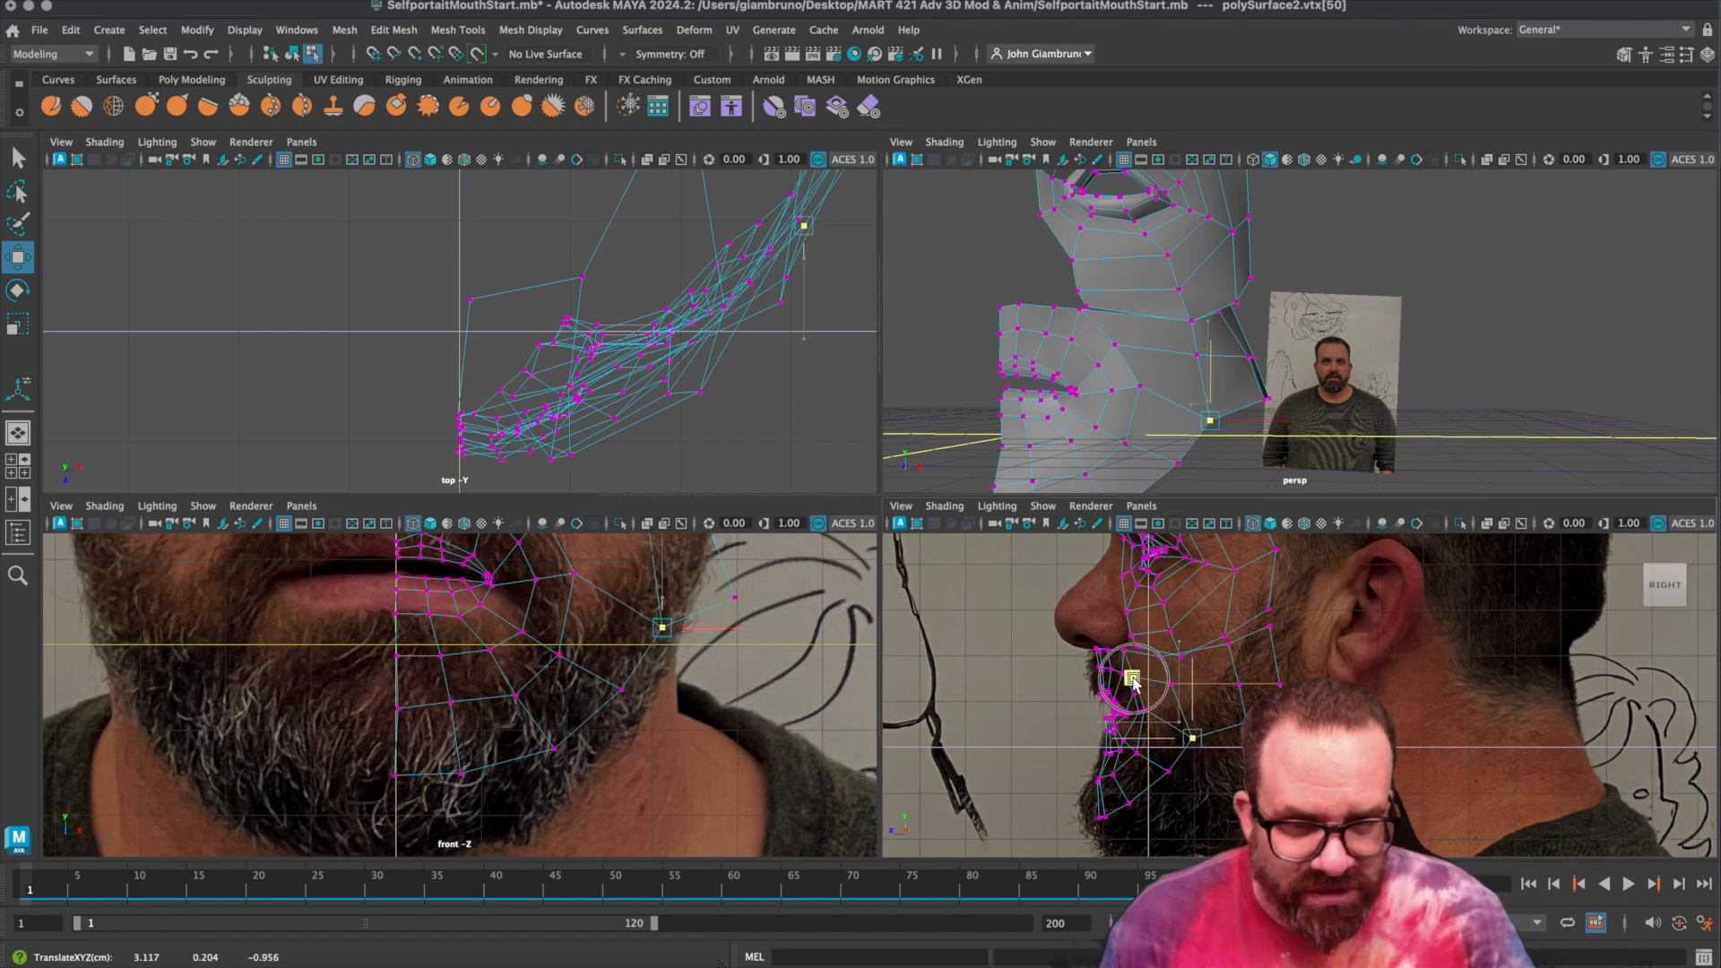
{"action": "left_click", "coordinate": [1138, 388]}
{"action": "left_click_drag", "start_coordinate": [1085, 650], "coordinate": [1102, 662]}
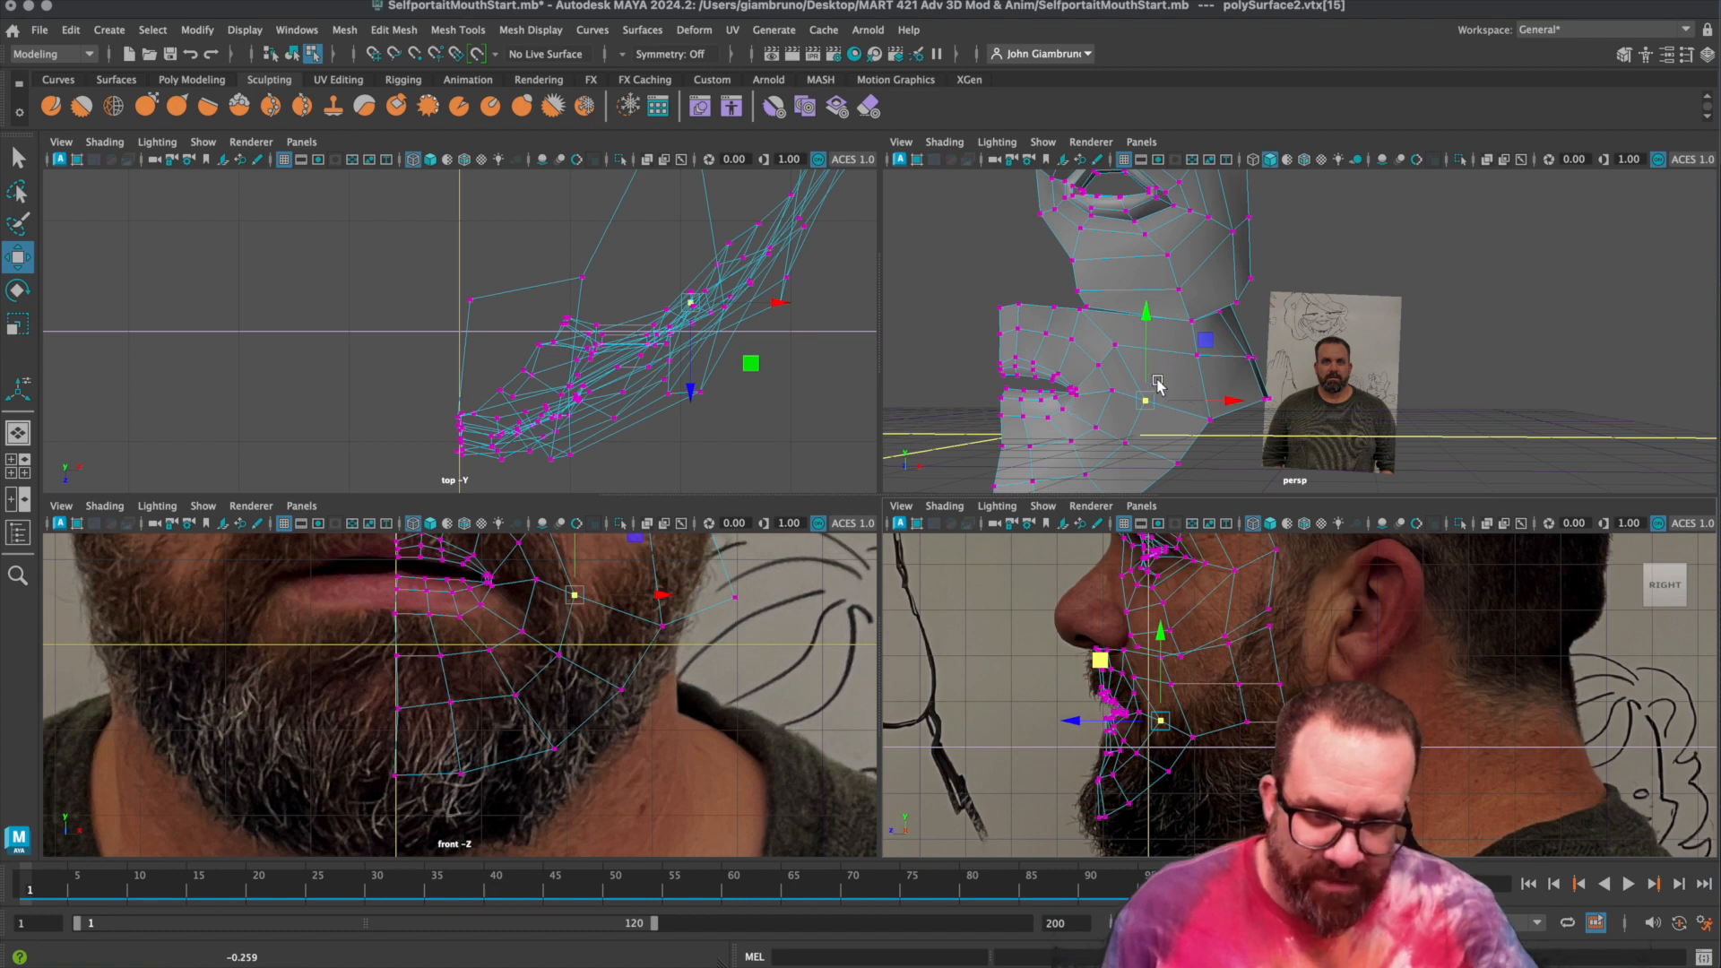
Nudge the vertices along the upper front part of the cheek to smooth the transition from the mouth into the strip.
{"action": "left_click_drag", "start_coordinate": [1204, 433], "coordinate": [1150, 467], "text": "alt"}
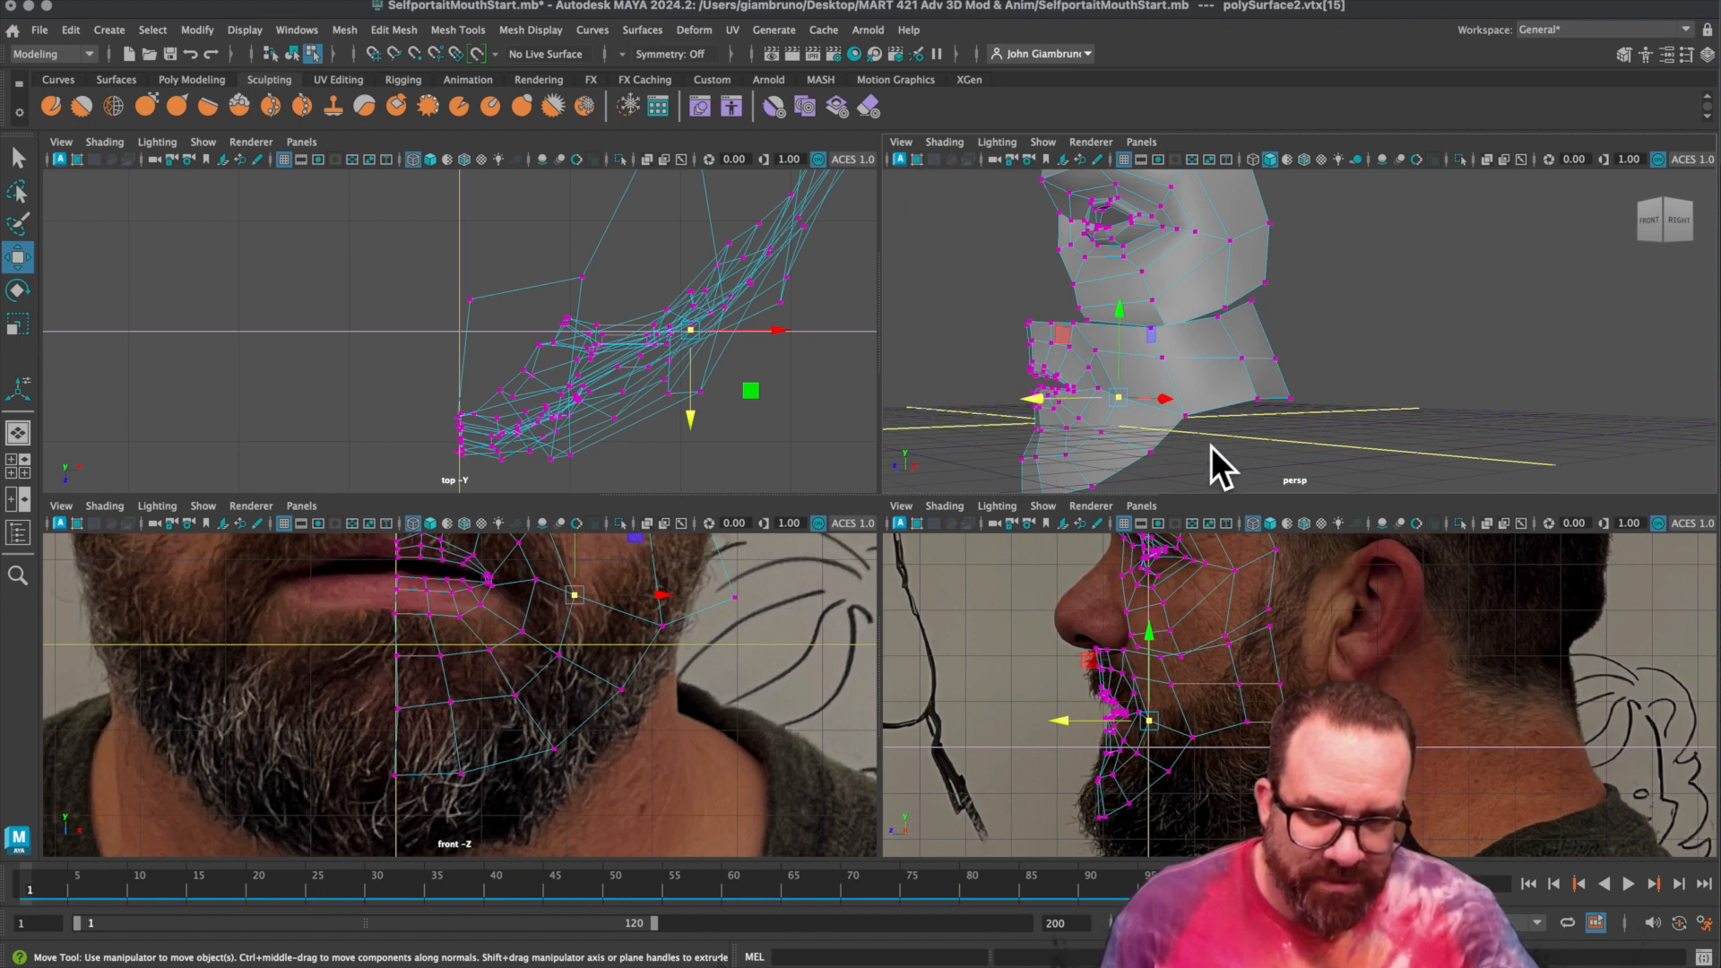
{"action": "mouse_move", "coordinate": [1197, 458]}
{"action": "left_mouse_down", "text": "alt"}
{"action": "mouse_move", "coordinate": [1249, 449]}
{"action": "mouse_move", "coordinate": [1191, 461]}
{"action": "left_mouse_up", "text": "alt"}
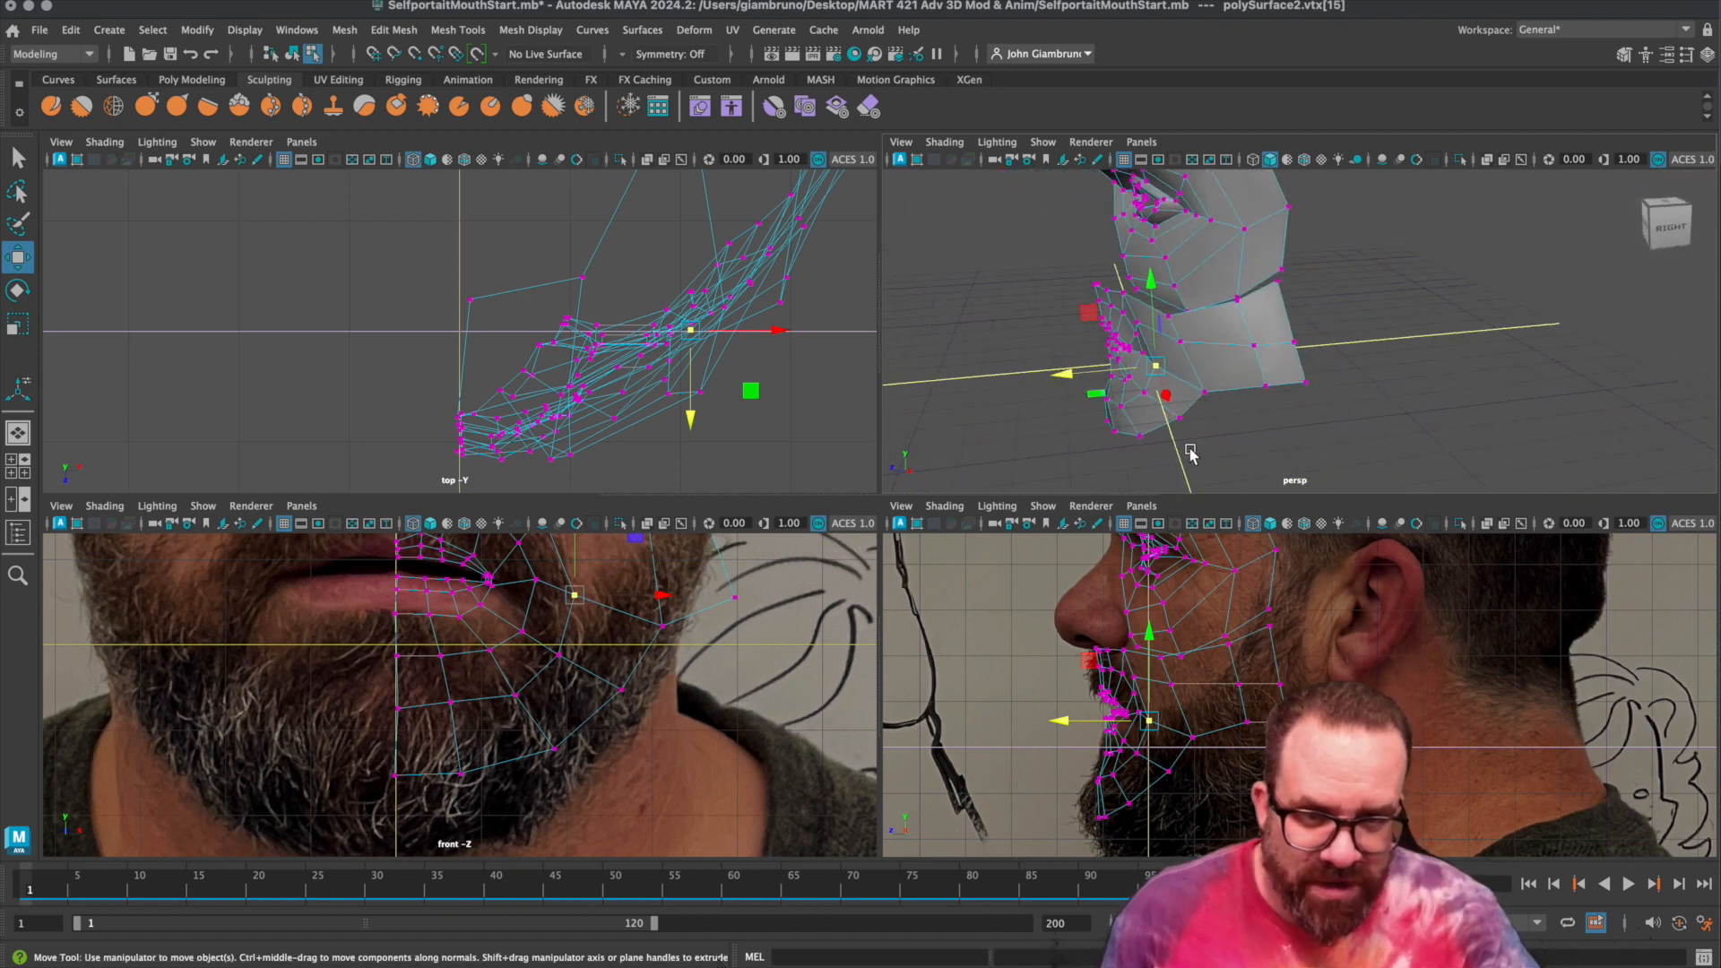
{"action": "left_click", "coordinate": [1190, 313]}
{"action": "left_click_drag", "start_coordinate": [1106, 325], "coordinate": [1109, 324]}
{"action": "left_click_drag", "start_coordinate": [1345, 377], "coordinate": [1153, 251], "text": "alt"}
{"action": "left_click", "coordinate": [1160, 350]}
{"action": "left_click_drag", "start_coordinate": [1091, 360], "coordinate": [1095, 350]}
Shift the middle cheek vertex and the vertex between it and the upper lip slightly down and back.
{"action": "left_click", "coordinate": [1164, 358]}
{"action": "left_click_drag", "start_coordinate": [1162, 267], "coordinate": [1167, 285]}
{"action": "left_click_drag", "start_coordinate": [1083, 384], "coordinate": [1093, 385]}
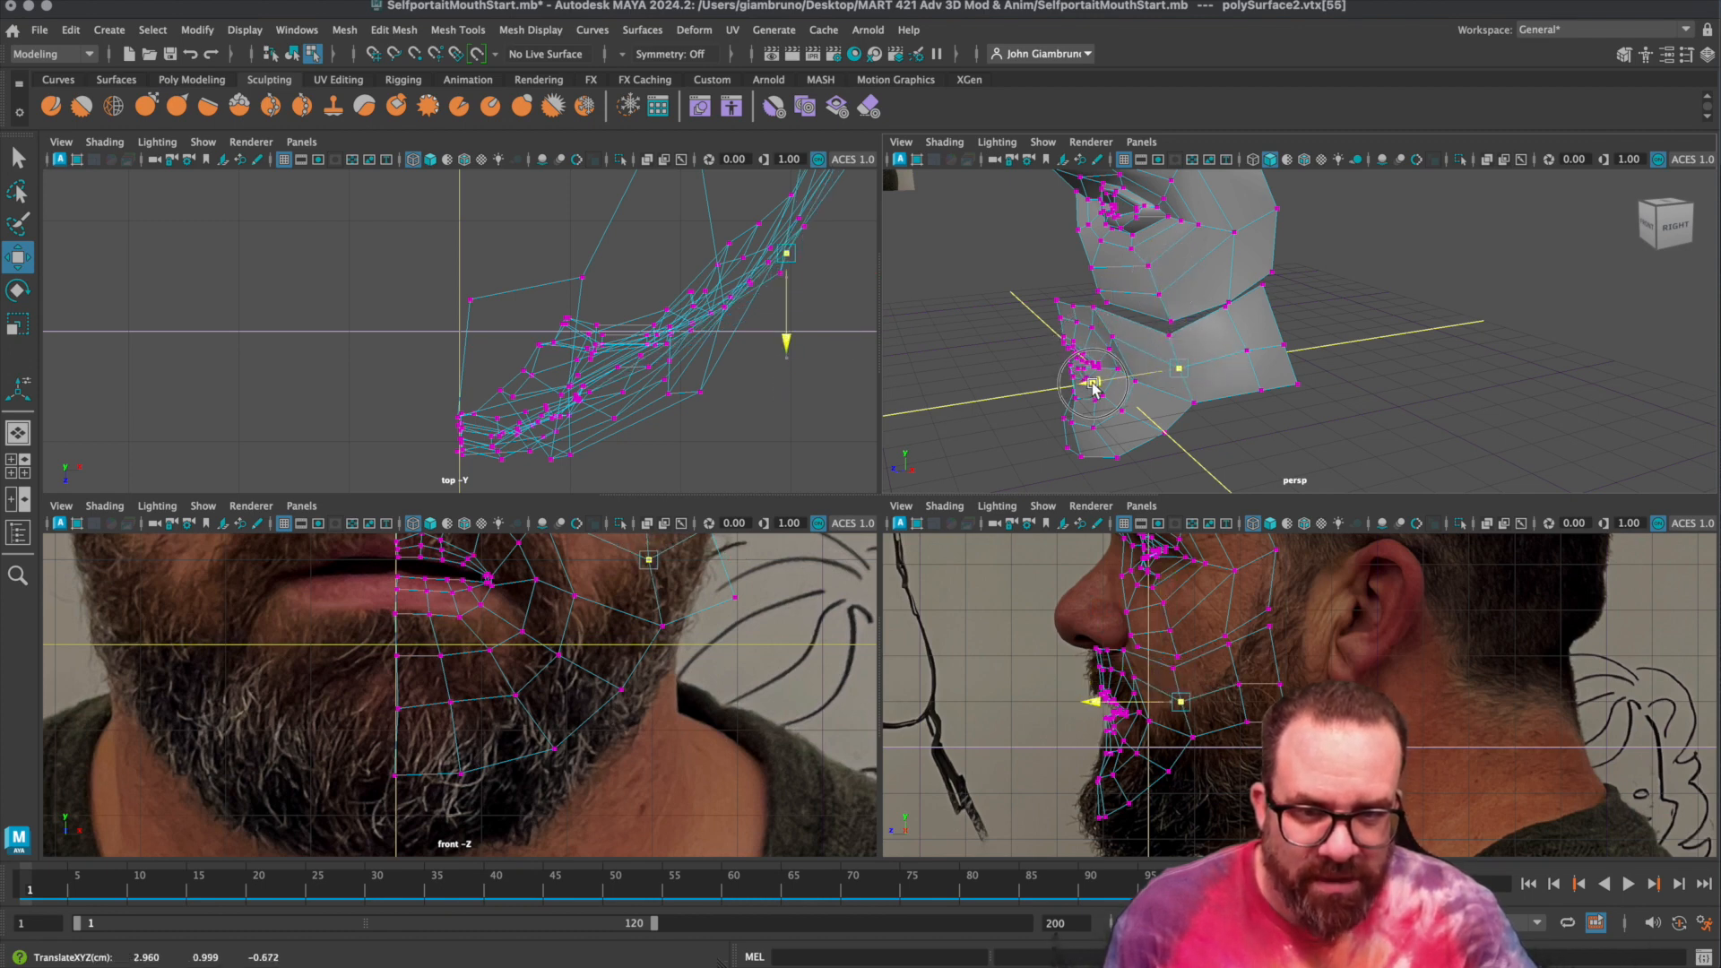
{"action": "left_click", "coordinate": [1112, 338]}
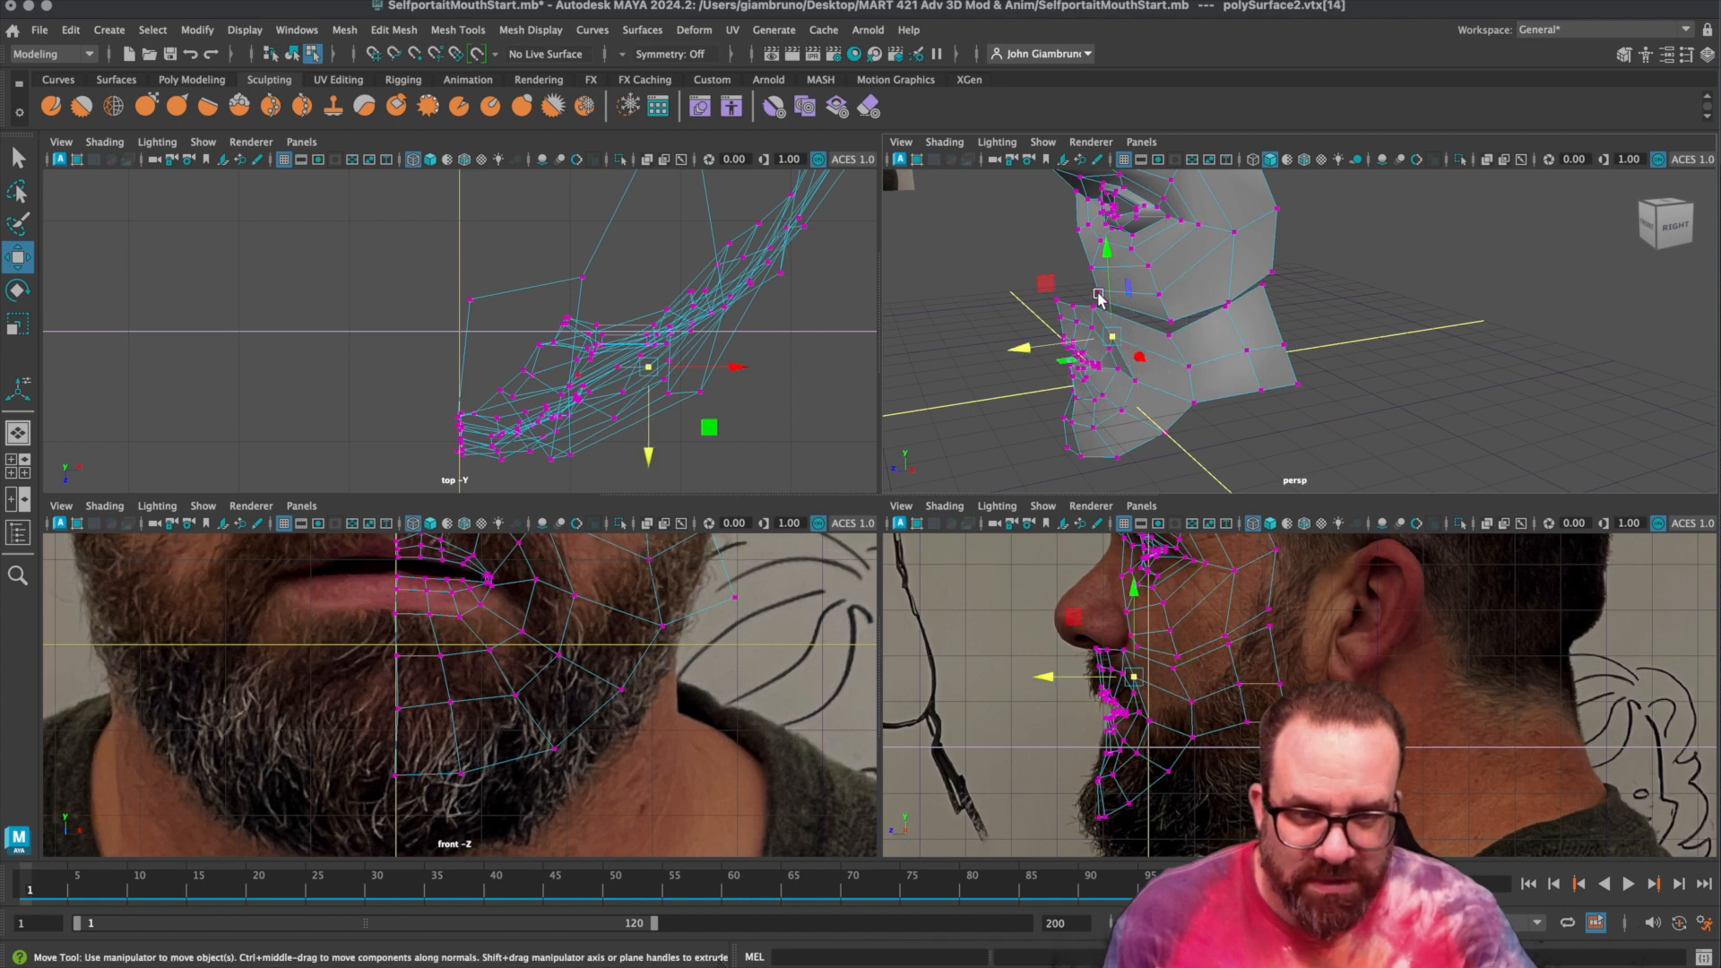
{"action": "left_click_drag", "start_coordinate": [1112, 251], "coordinate": [1111, 261]}
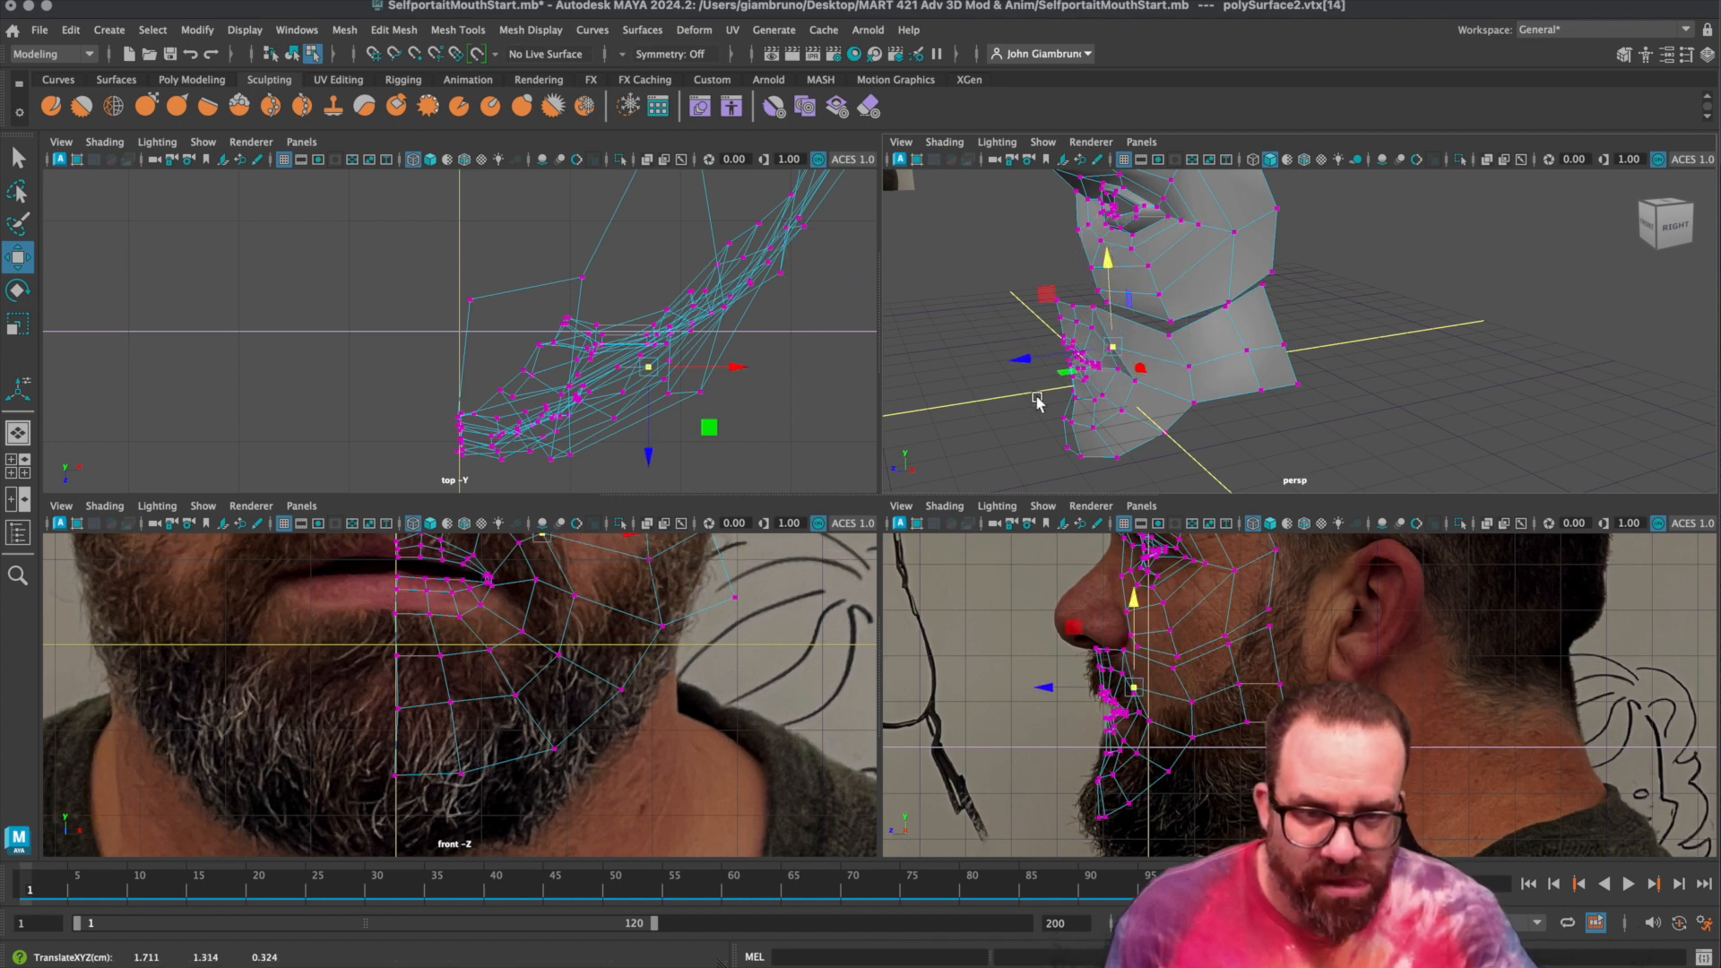
{"action": "left_click_drag", "start_coordinate": [1019, 367], "coordinate": [1028, 362]}
Move the cheek strip's upper border vertices sideways to line up with the lower border of the eye mesh.
{"action": "left_click_drag", "start_coordinate": [1248, 348], "coordinate": [1153, 373], "text": "alt"}
{"action": "left_click", "coordinate": [1267, 312]}
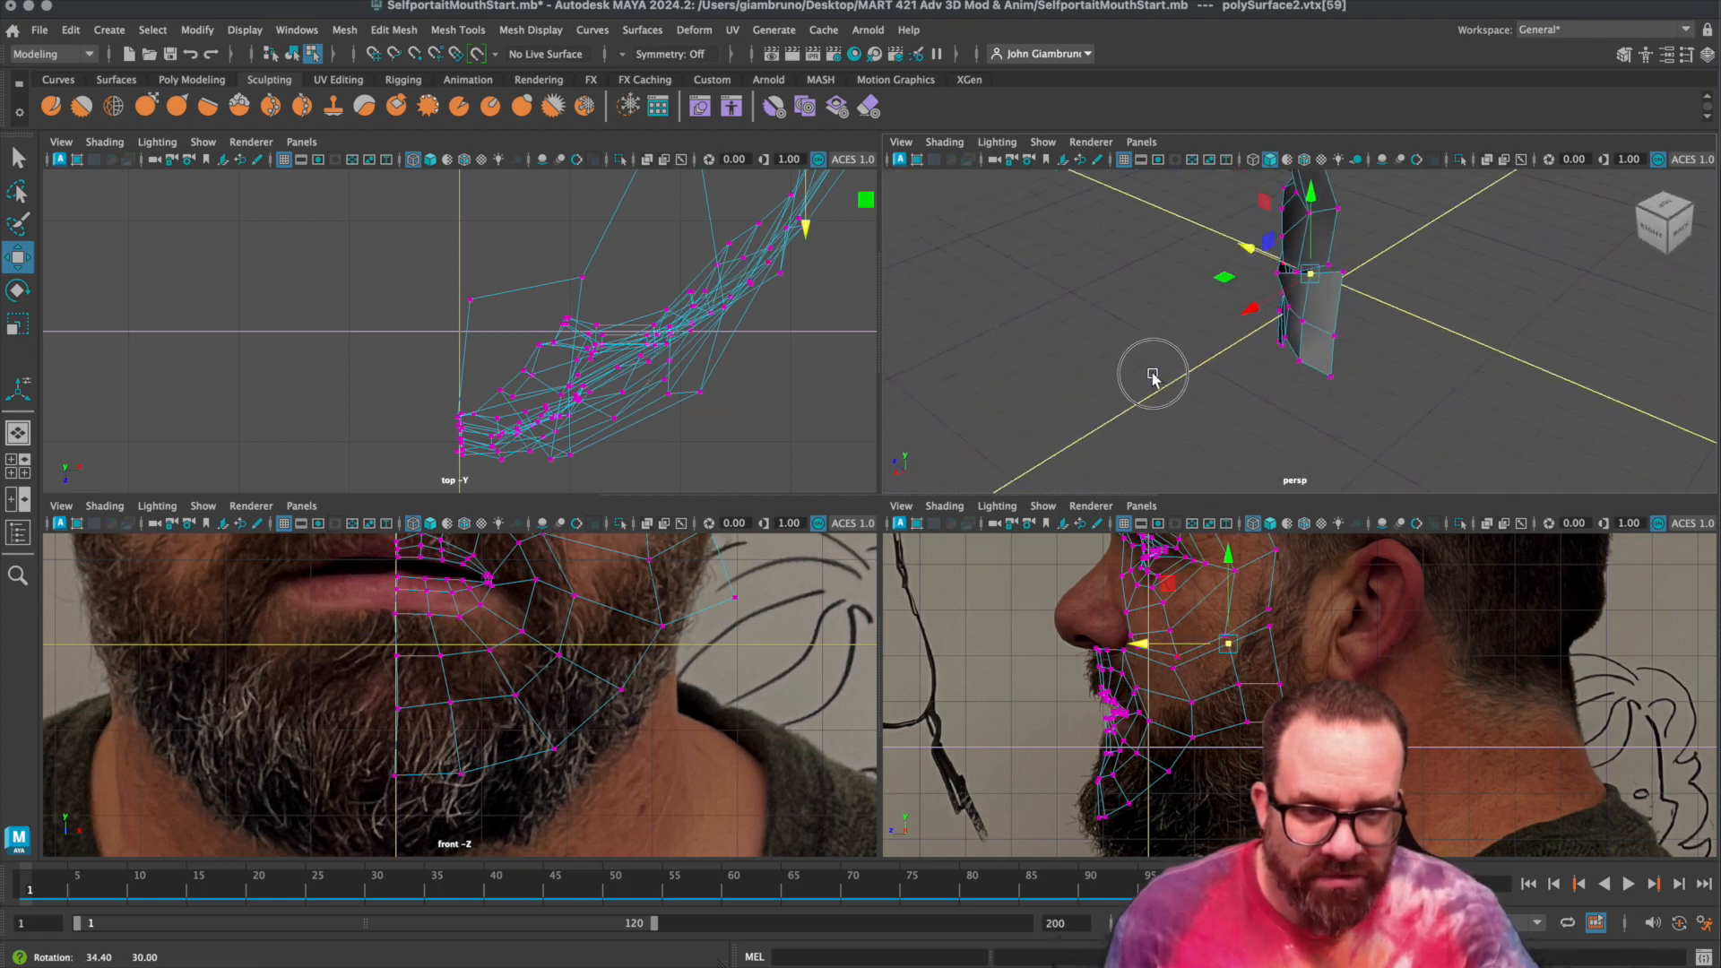
{"action": "left_click_drag", "start_coordinate": [1255, 304], "coordinate": [1246, 309]}
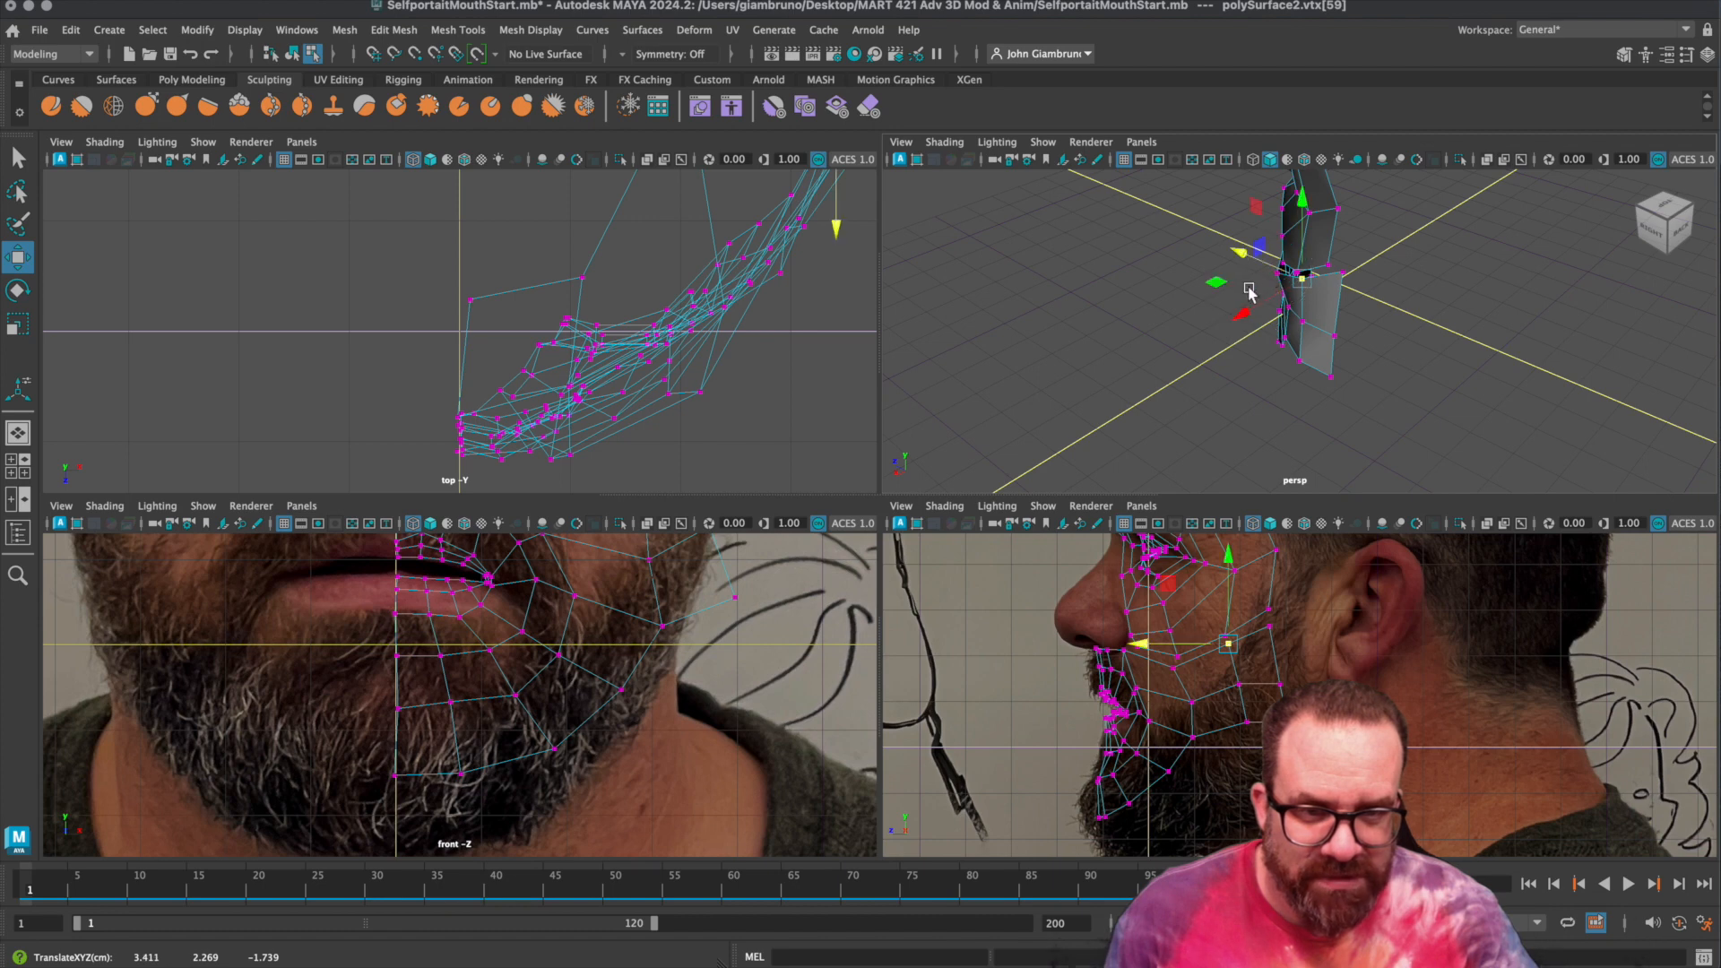
{"action": "left_click", "coordinate": [1241, 292]}
{"action": "left_click", "coordinate": [1278, 272]}
{"action": "left_click_drag", "start_coordinate": [1215, 303], "coordinate": [1294, 280]}
{"action": "left_click", "coordinate": [1345, 277]}
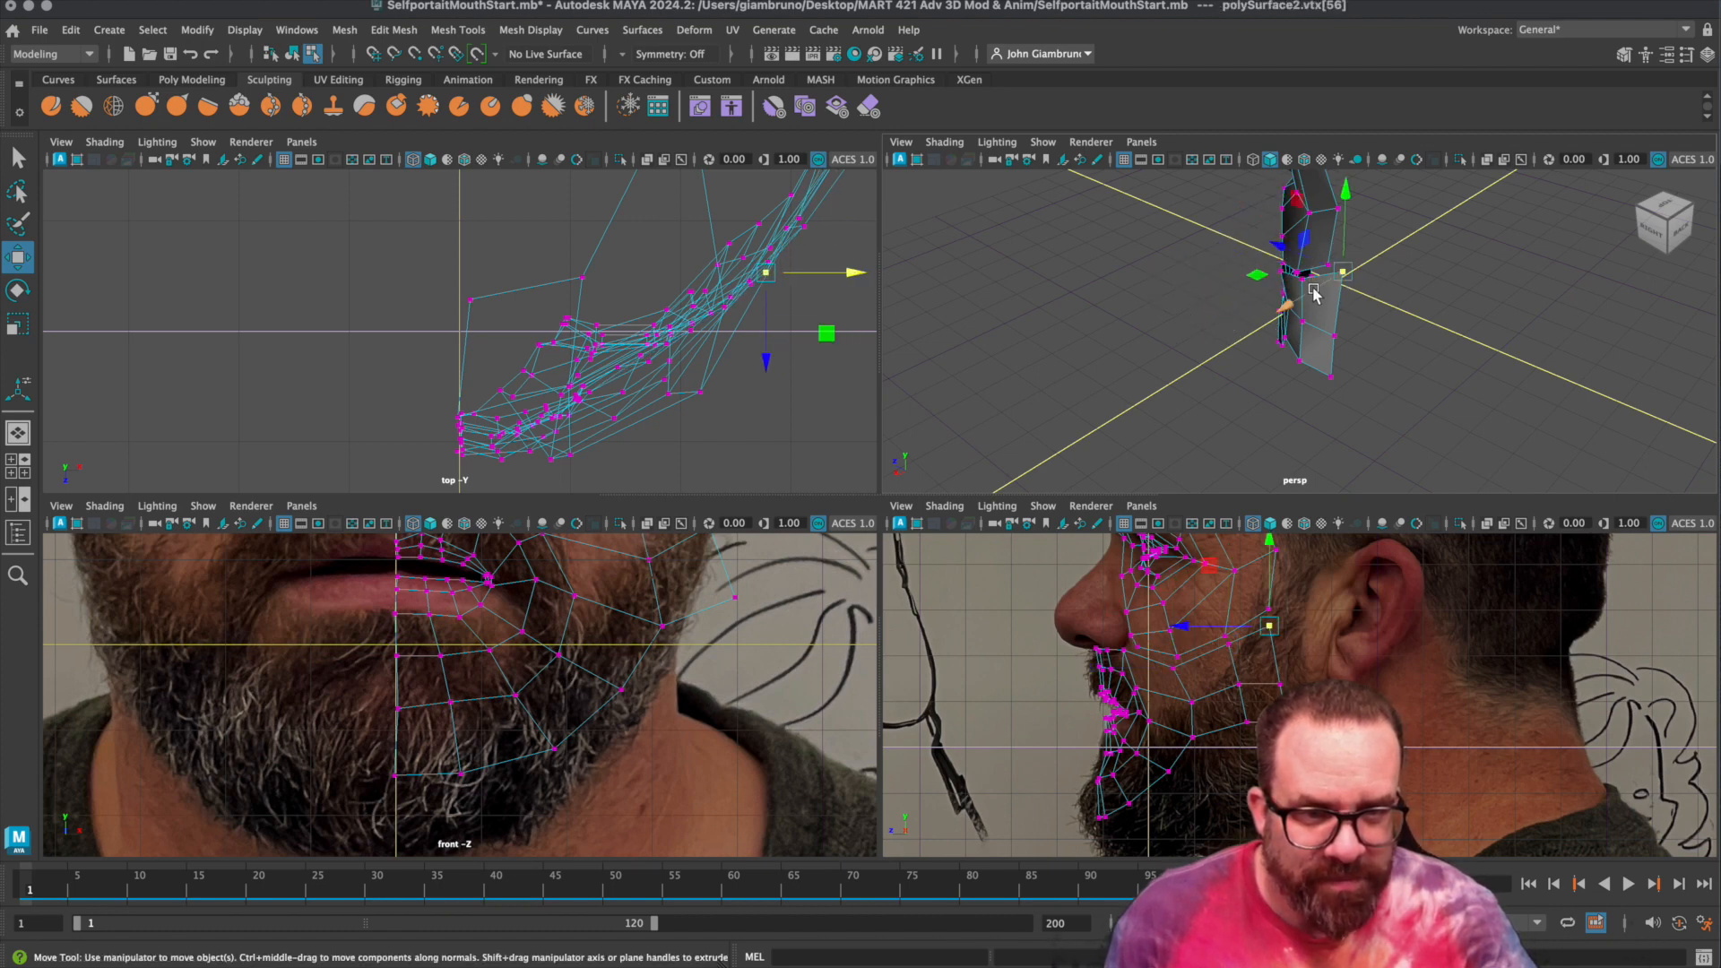
Move the cheek strip's remaining rear vertices inward to follow the face's curve, and return the mouth mesh to object mode.
{"action": "left_click_drag", "start_coordinate": [1277, 307], "coordinate": [1280, 434], "text": "alt"}
{"action": "left_click", "coordinate": [1260, 398]}
{"action": "left_click", "coordinate": [1273, 446]}
{"action": "left_click", "coordinate": [1274, 396]}
{"action": "left_click_drag", "start_coordinate": [1107, 361], "coordinate": [1152, 408], "text": "alt"}
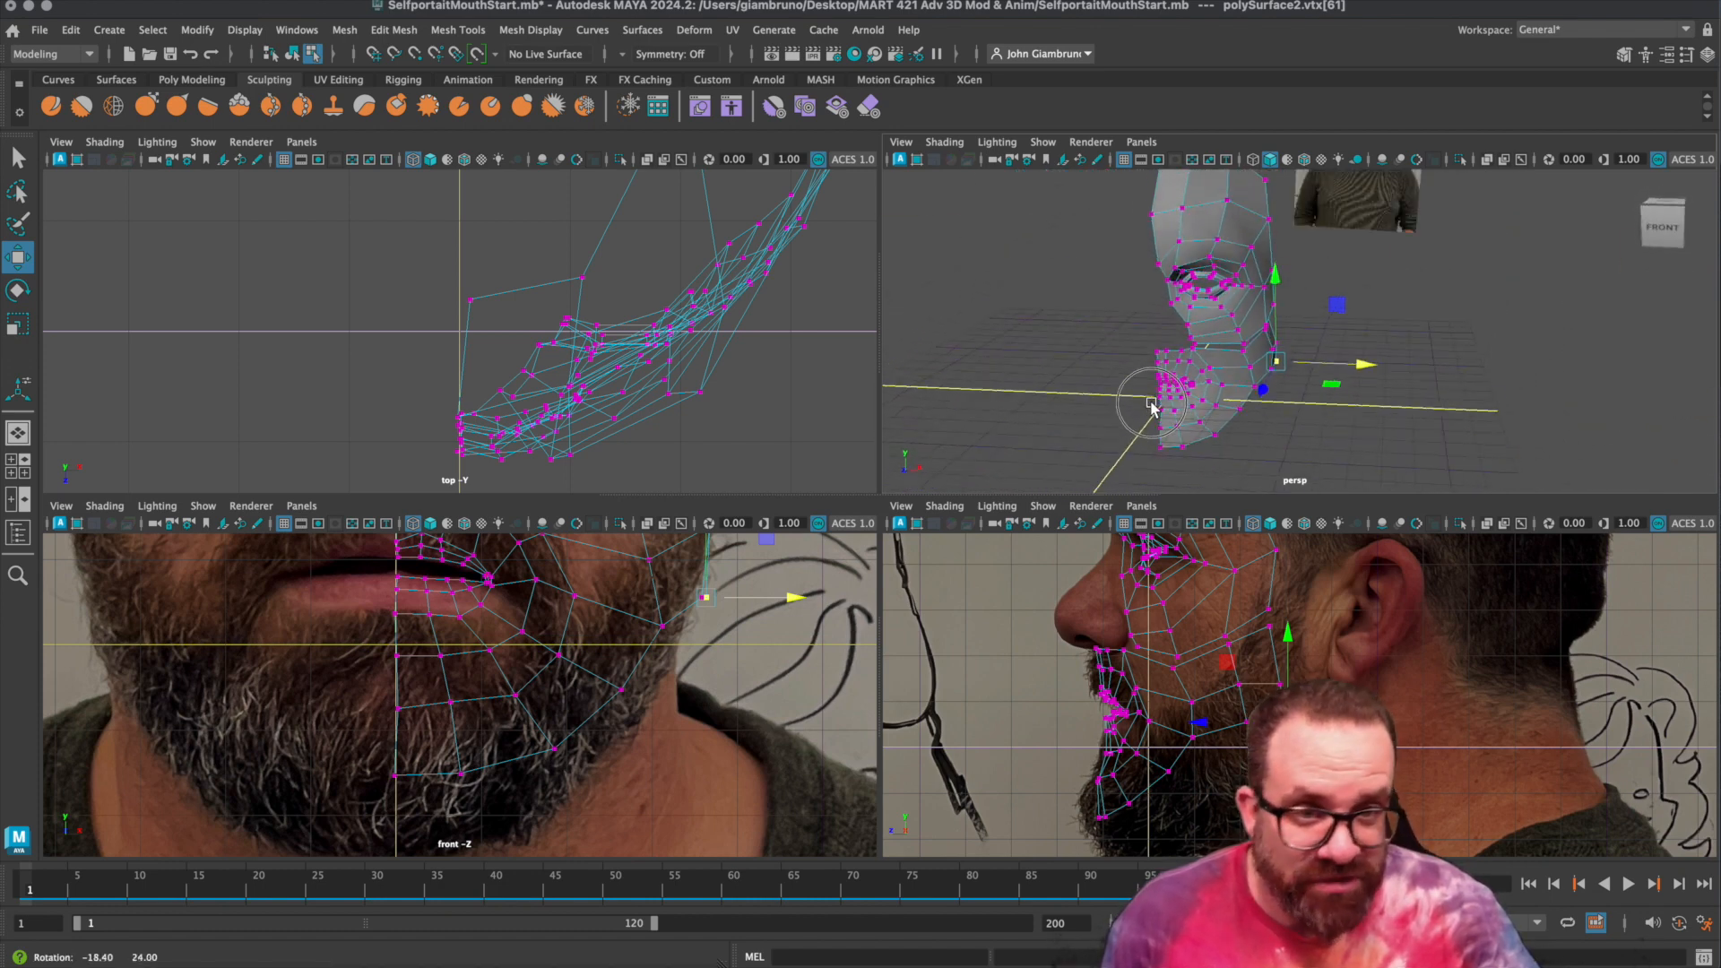
{"action": "right_click_drag", "start_coordinate": [1200, 351], "coordinate": [1283, 336]}
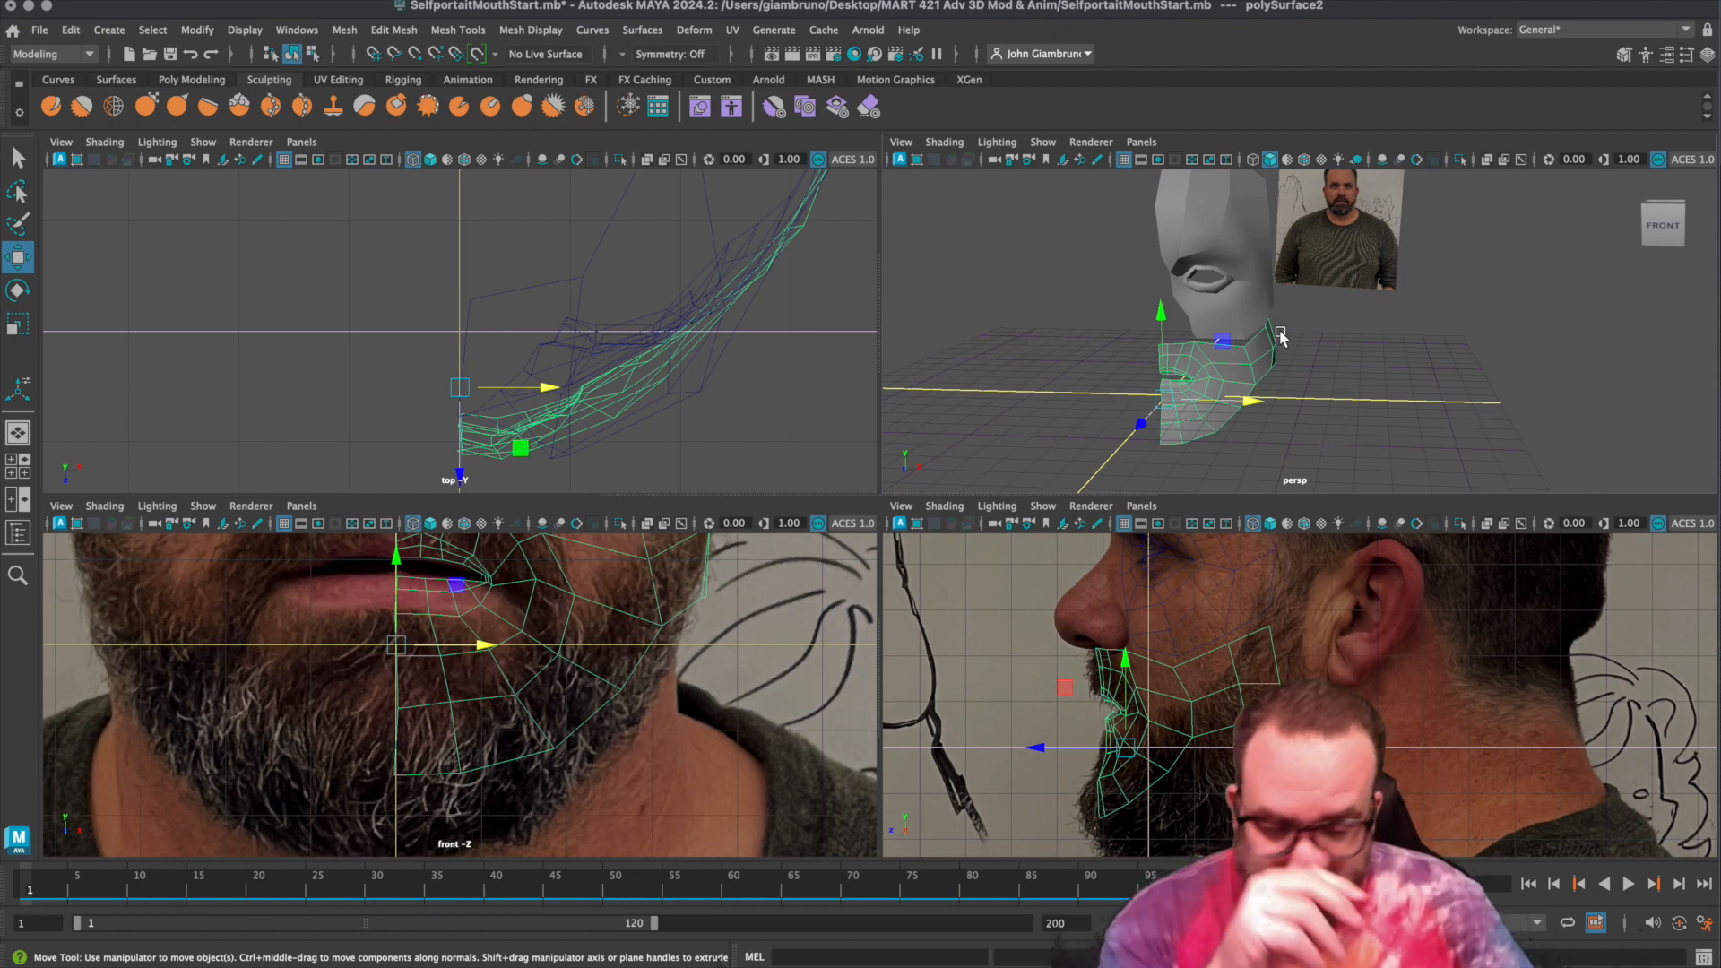
{"action": "scroll", "coordinate": [1247, 401], "scroll_direction": "up", "scroll_amount": 3}
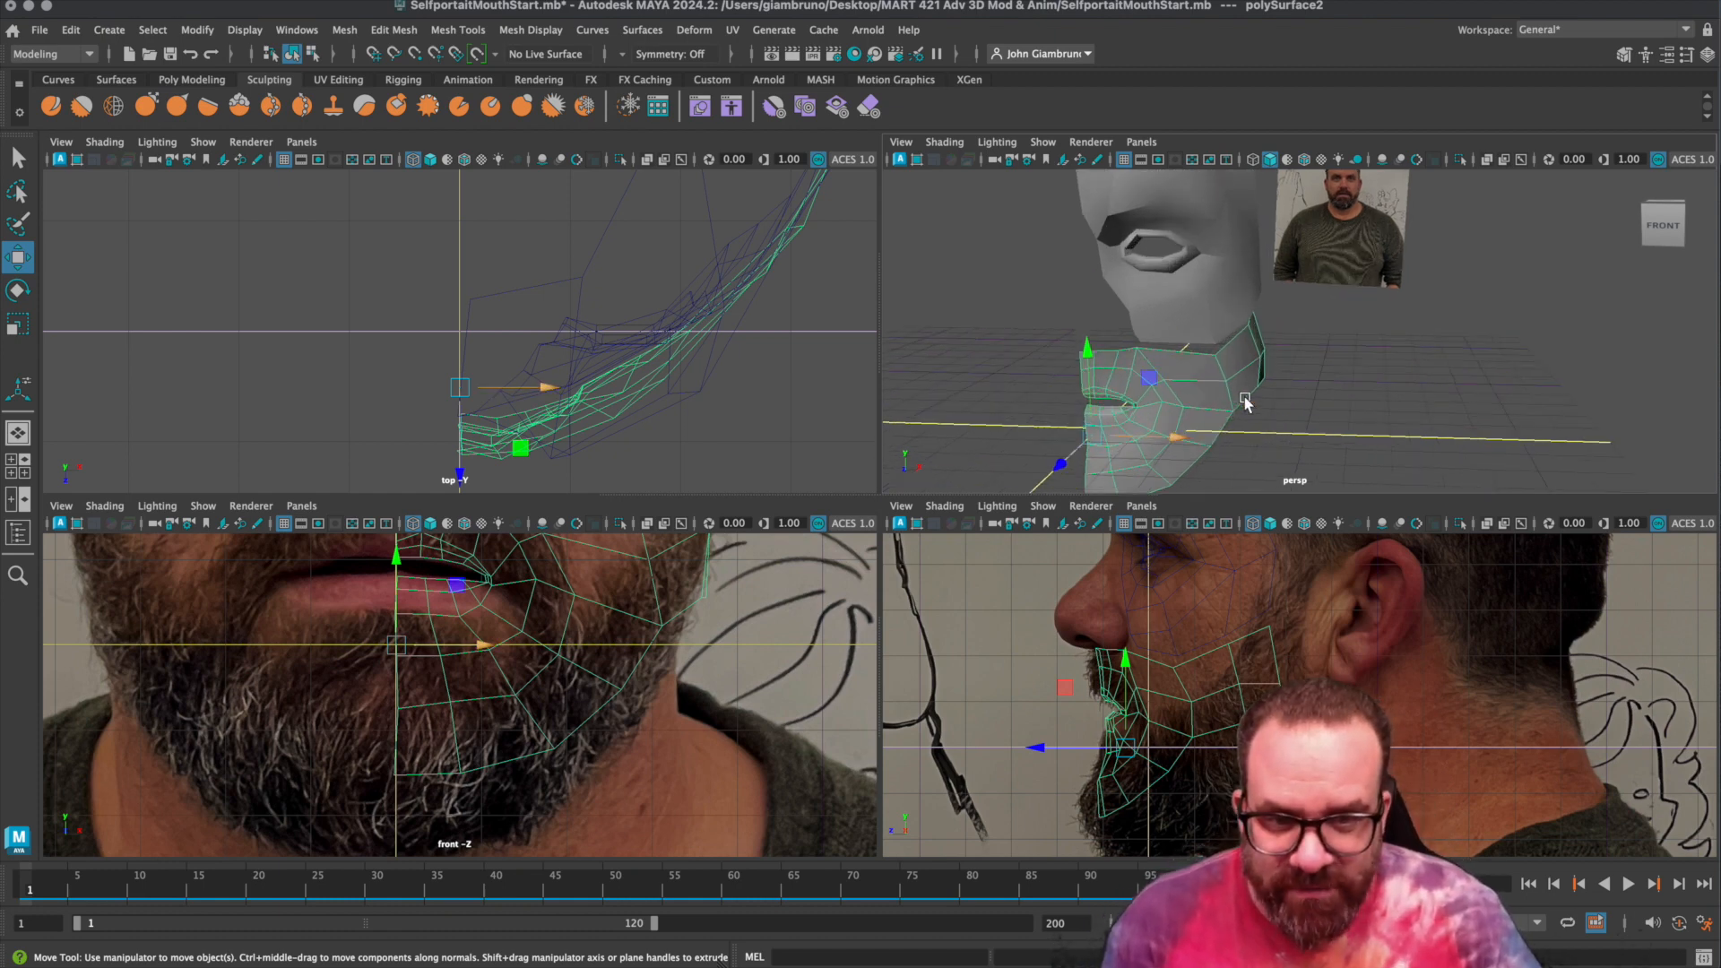
{"action": "left_click_drag", "start_coordinate": [1233, 437], "coordinate": [1116, 363], "text": "alt"}
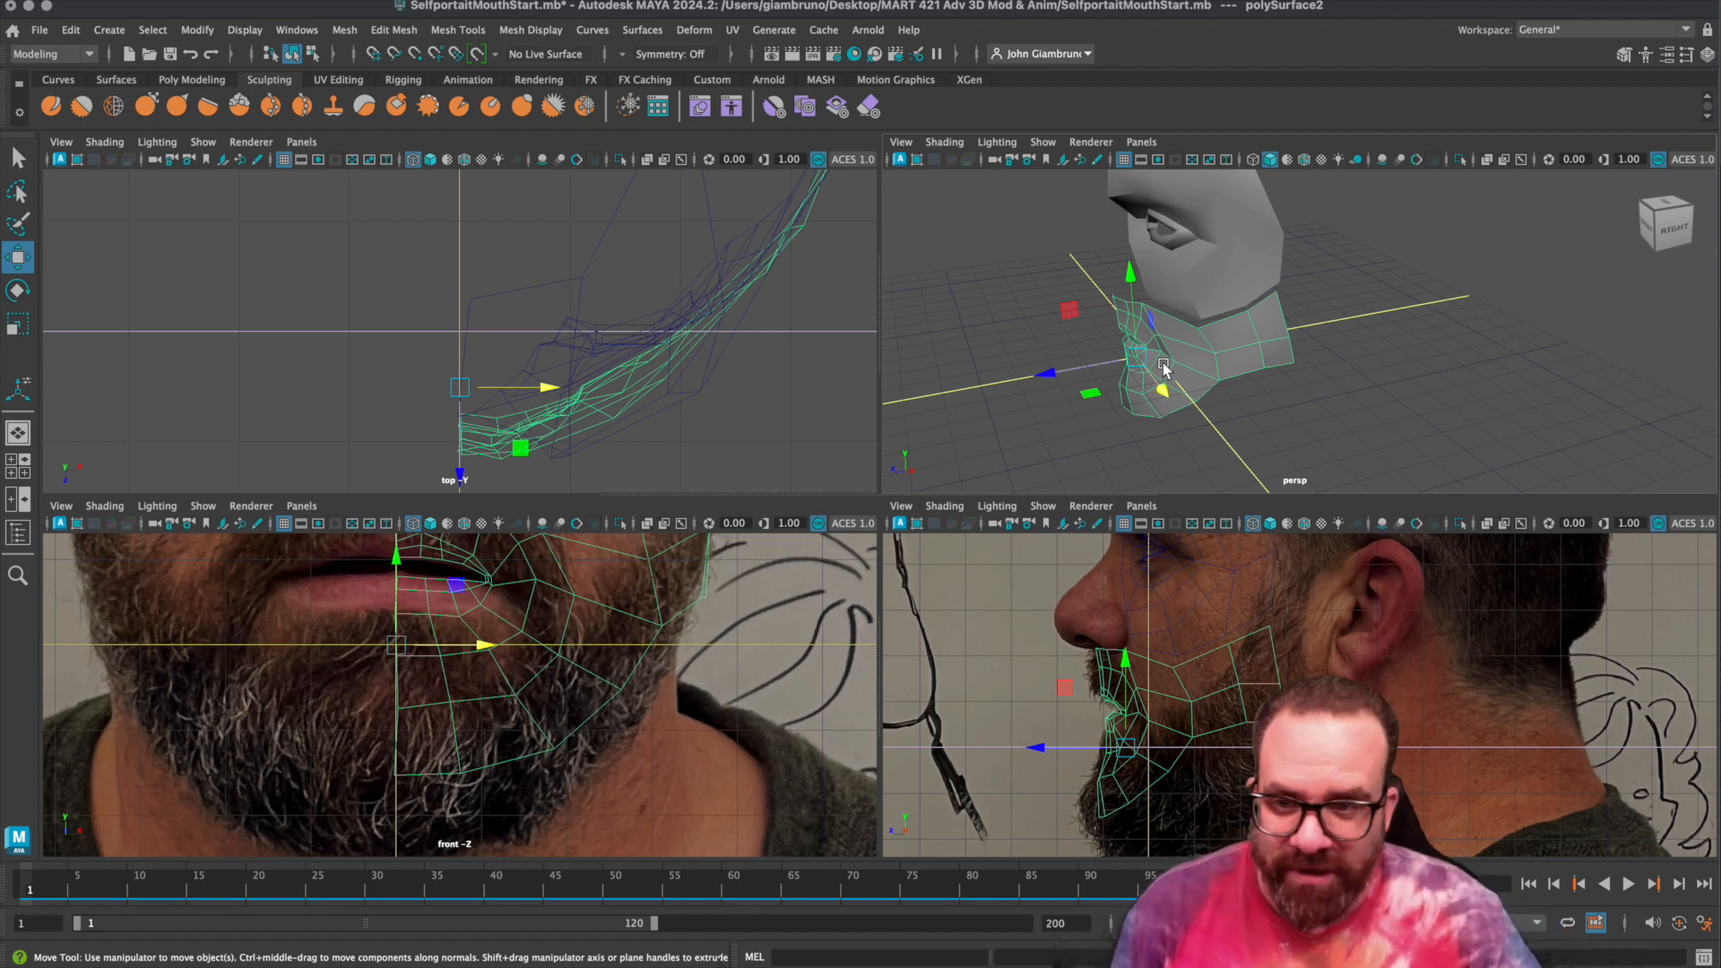
Examine how the cheek strip lines up with the eye mesh, and bring up the lesson plan slide.
{"action": "left_click_drag", "start_coordinate": [1171, 337], "coordinate": [1169, 331], "text": "alt"}
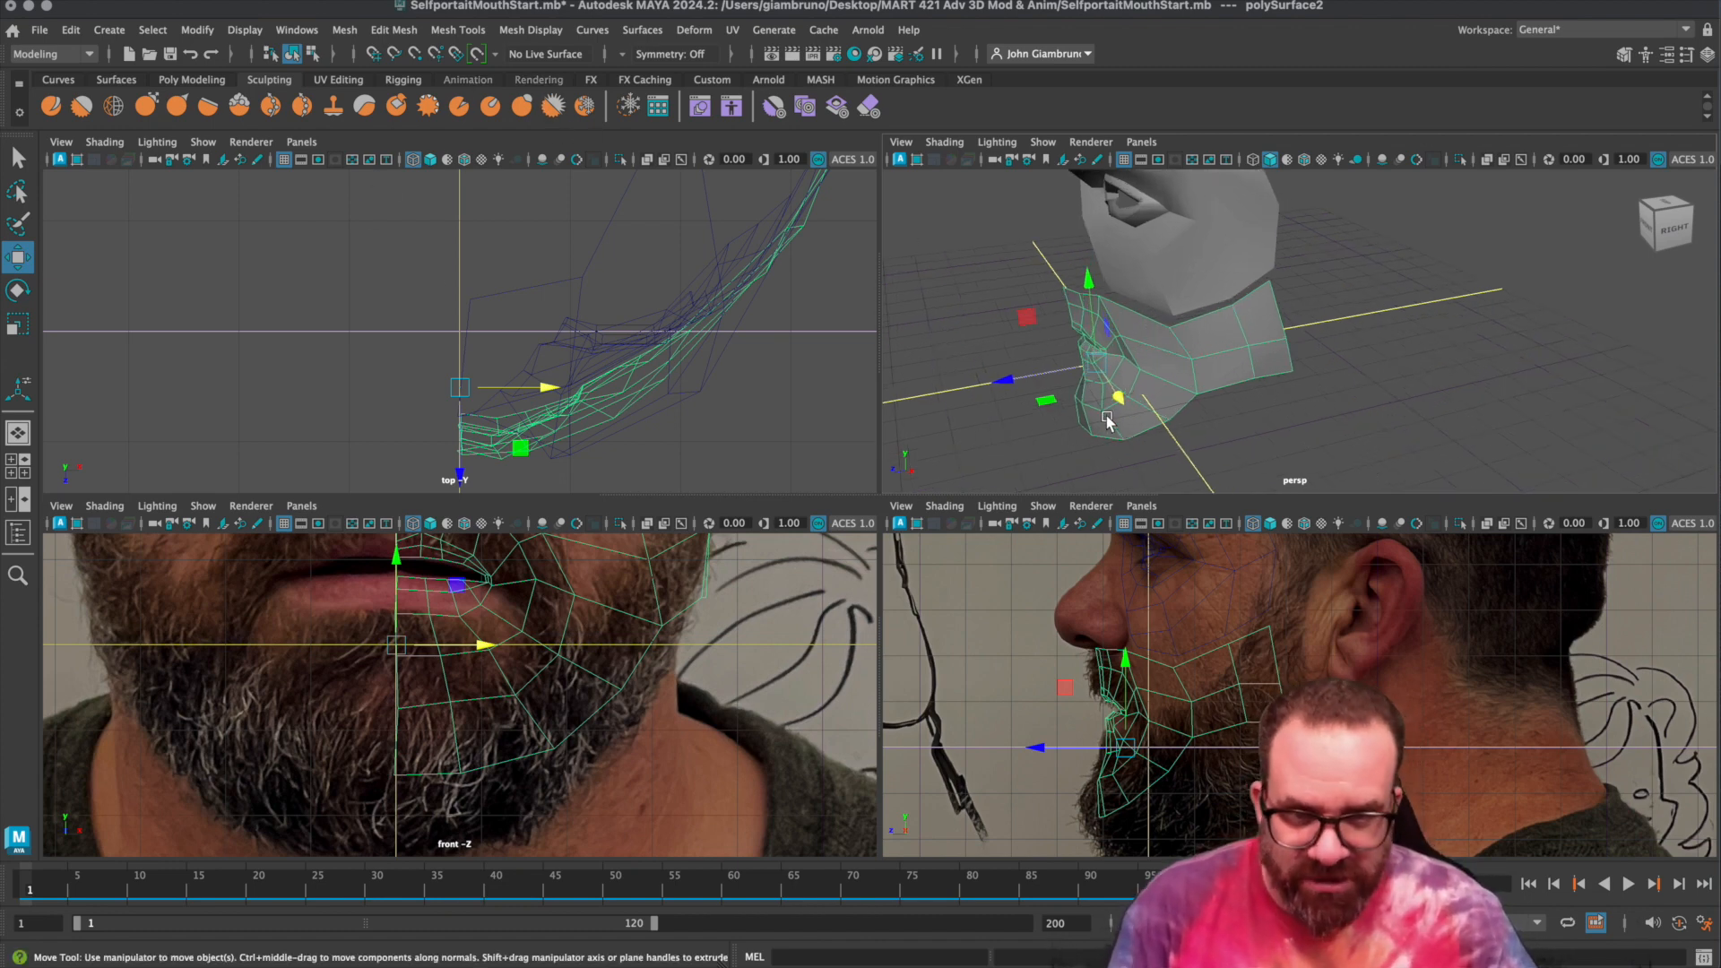
{"action": "key", "text": "space"}
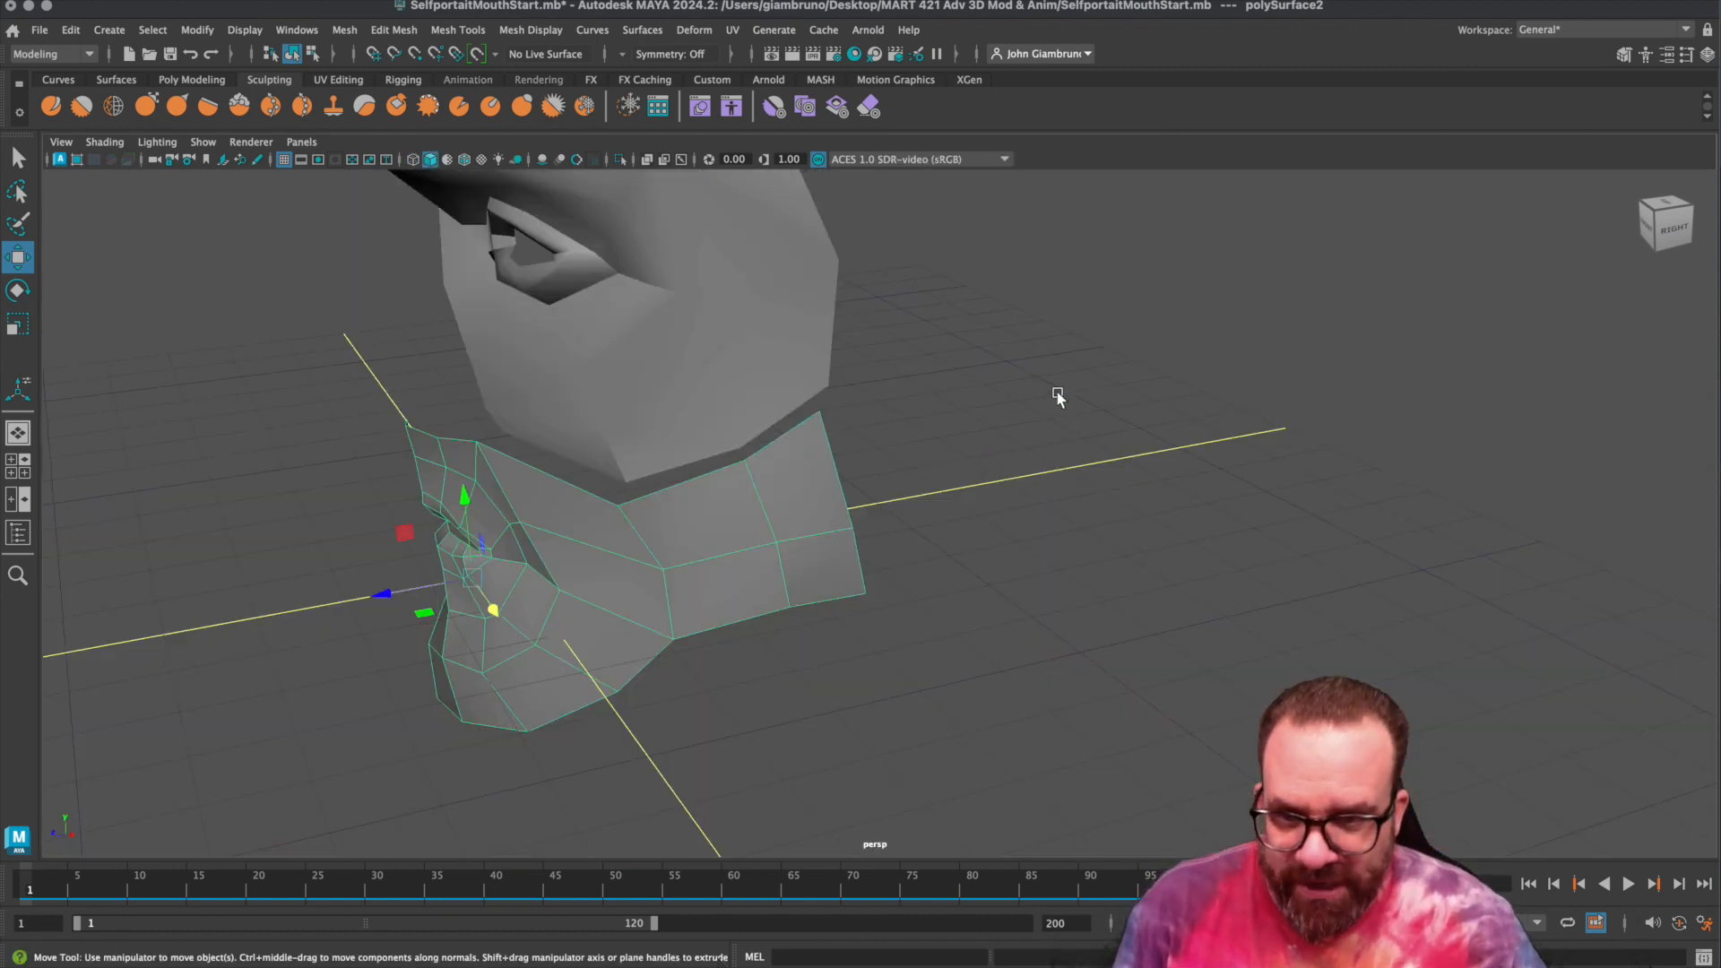
{"action": "left_click_drag", "start_coordinate": [980, 499], "coordinate": [768, 565], "text": "alt"}
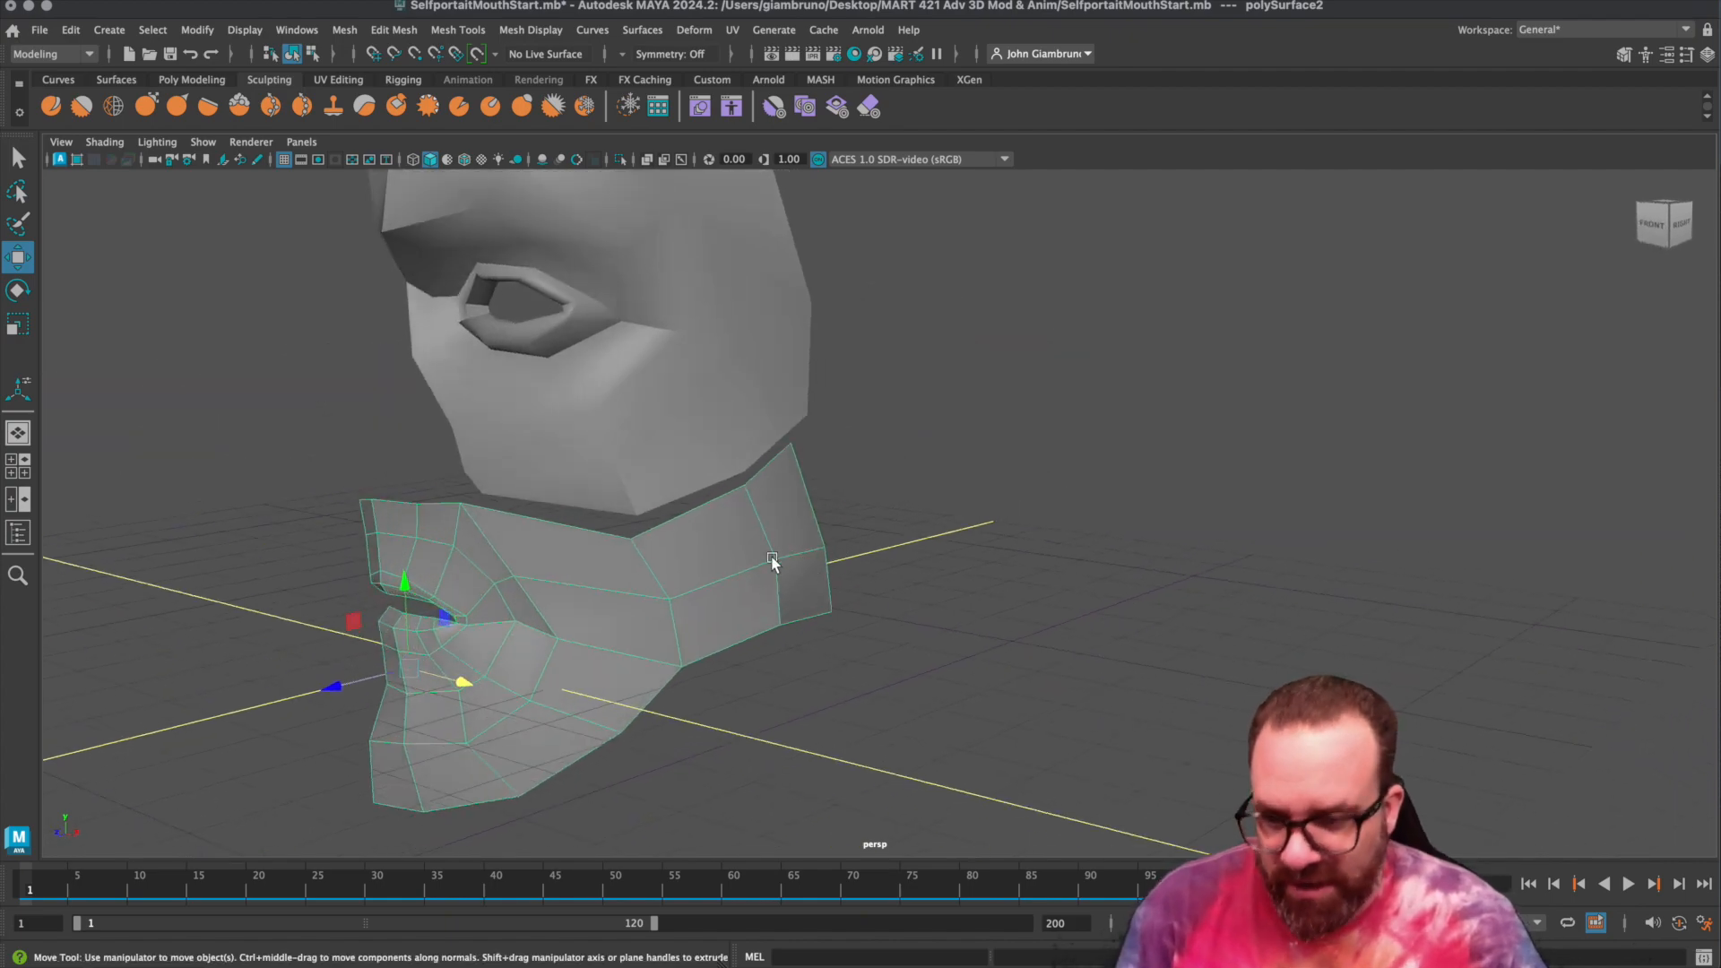
{"action": "key", "text": "super+Tab"}
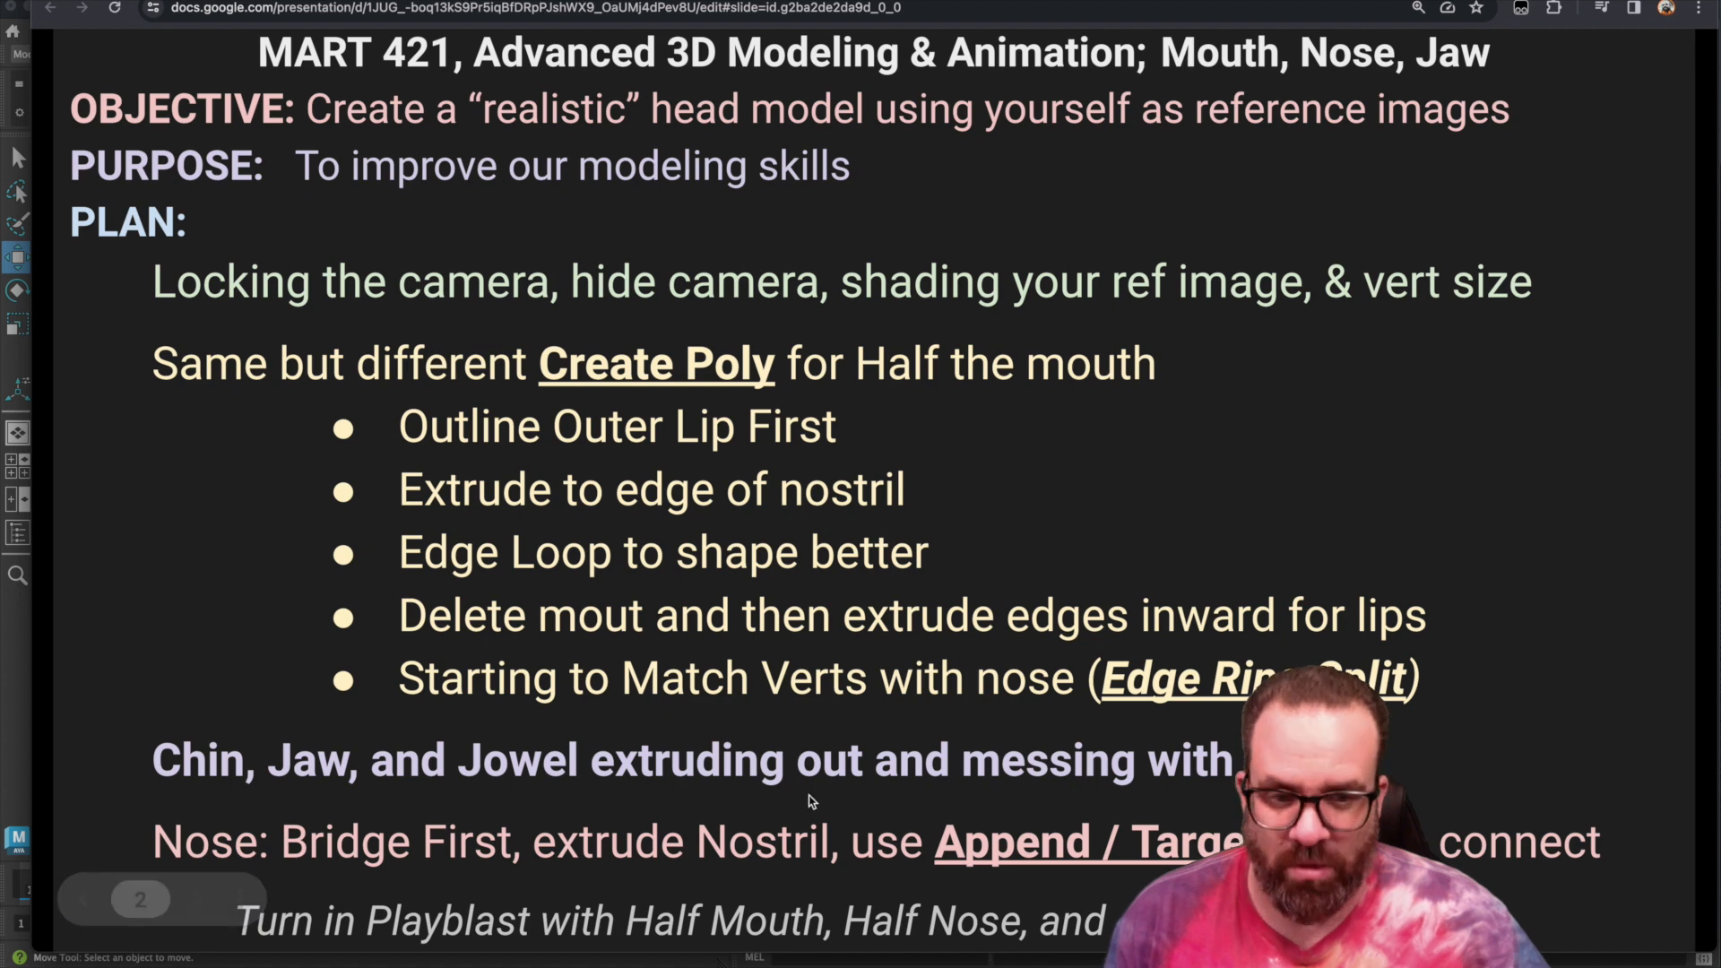
Switch back to Maya, select the mouth mesh, and compare its smoothed shape with the eye mesh above it.
{"action": "left_click", "coordinate": [22, 744]}
{"action": "left_click", "coordinate": [707, 537]}
{"action": "scroll", "coordinate": [718, 525], "scroll_direction": "up", "scroll_amount": 2}
{"action": "scroll", "coordinate": [718, 525], "scroll_direction": "down", "scroll_amount": 2}
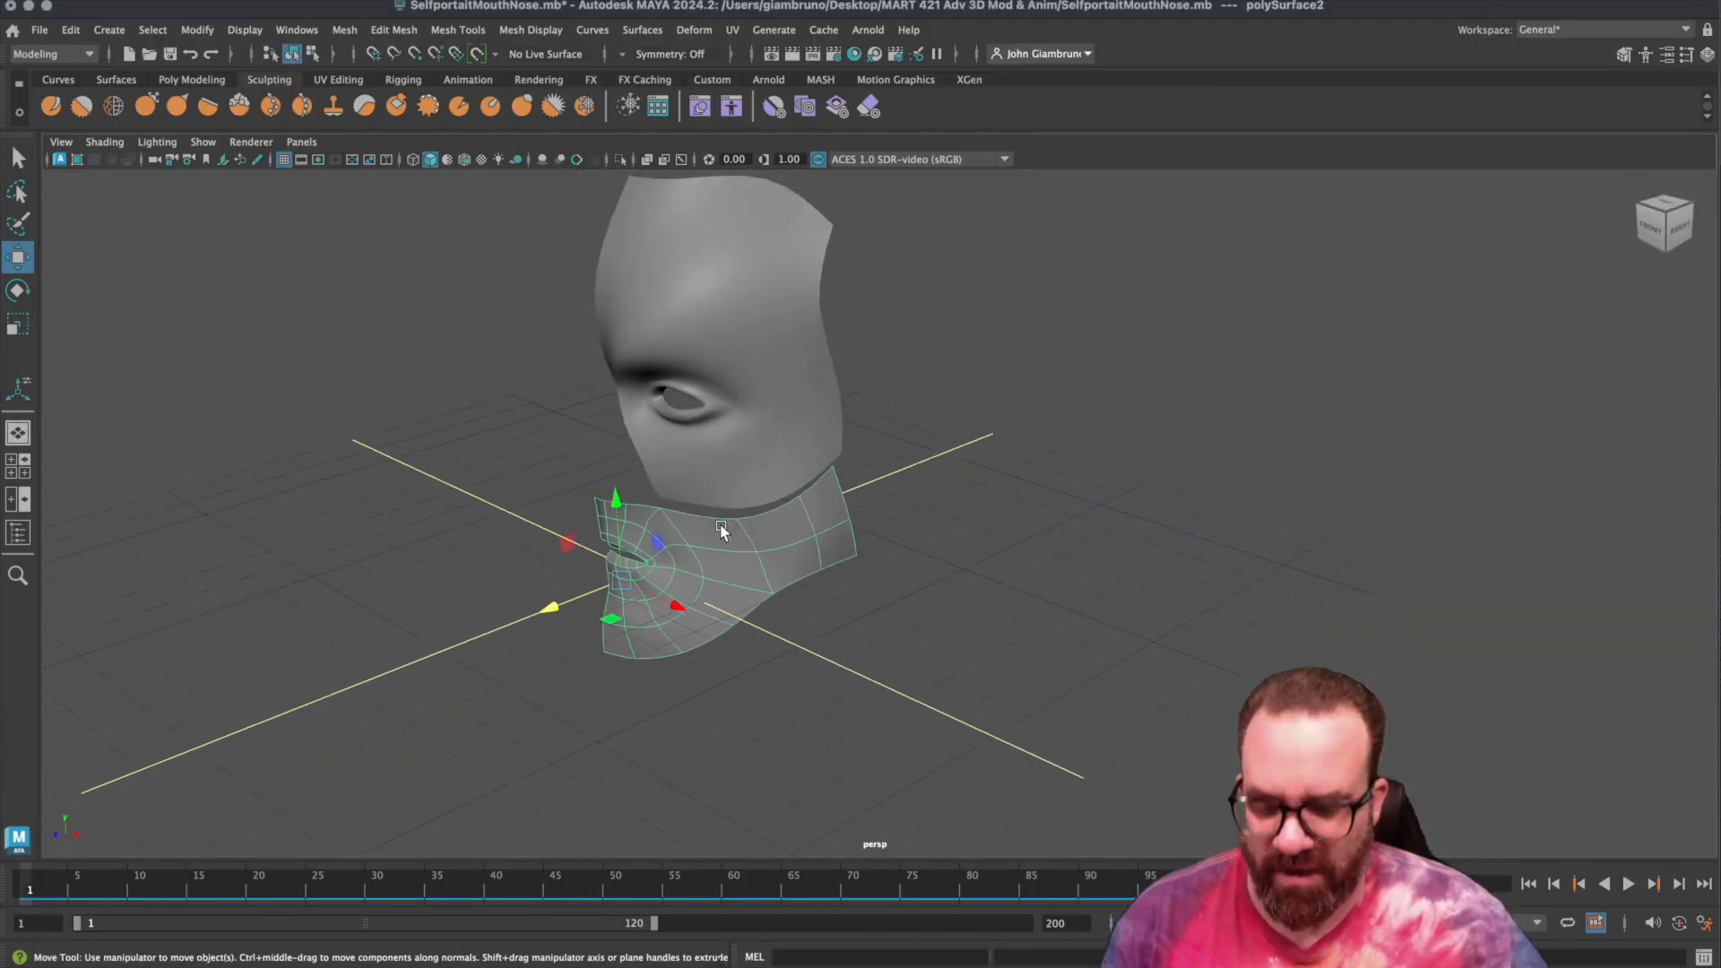
{"action": "left_click_drag", "start_coordinate": [692, 589], "coordinate": [693, 423], "text": "alt"}
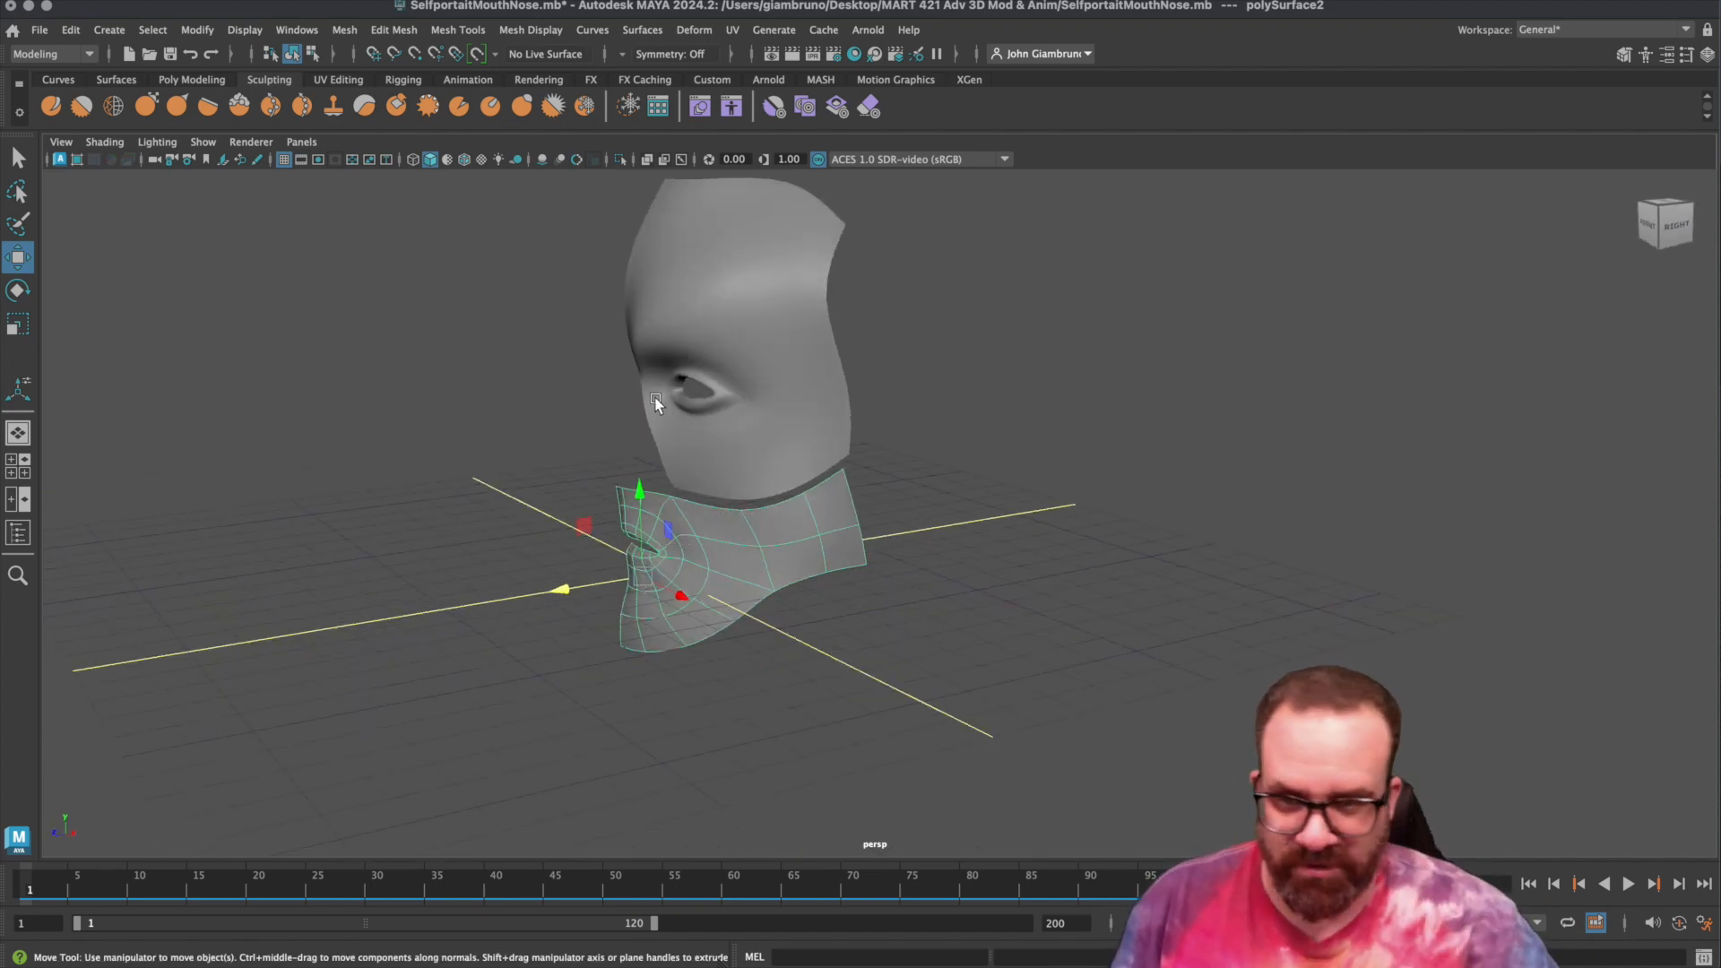
{"action": "scroll", "coordinate": [677, 498], "scroll_direction": "up", "scroll_amount": 2}
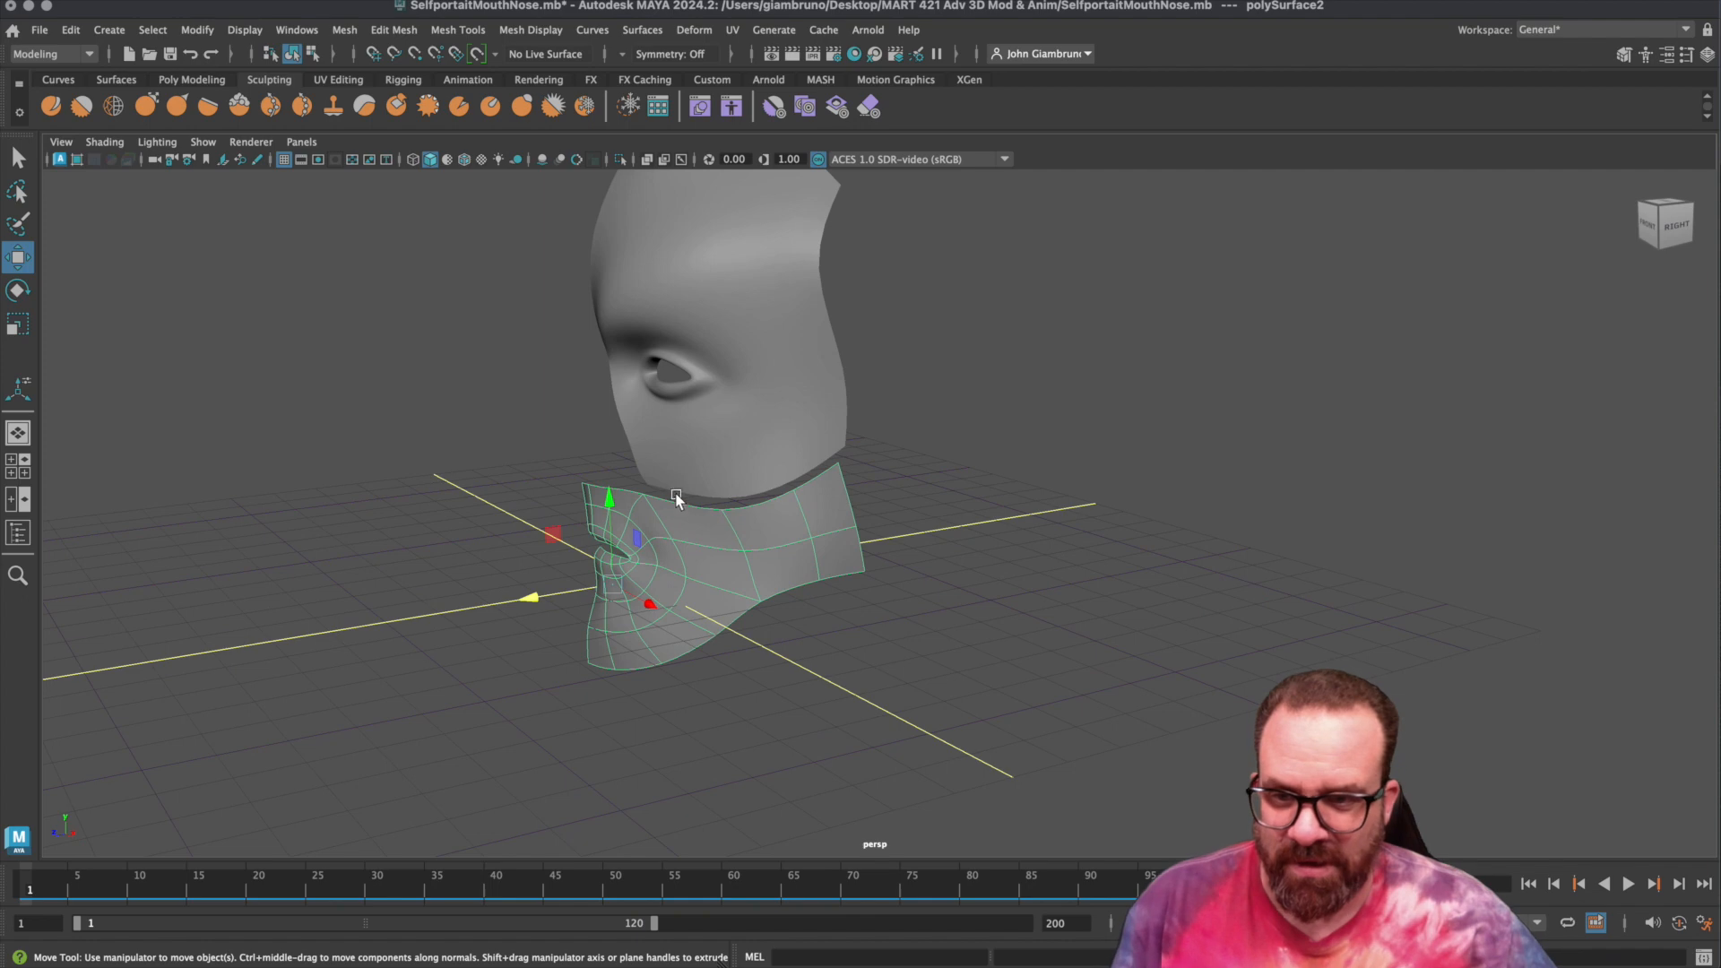
Frame the nose in the front and side views, and turn on shaded display in the front view.
{"action": "key", "text": "space"}
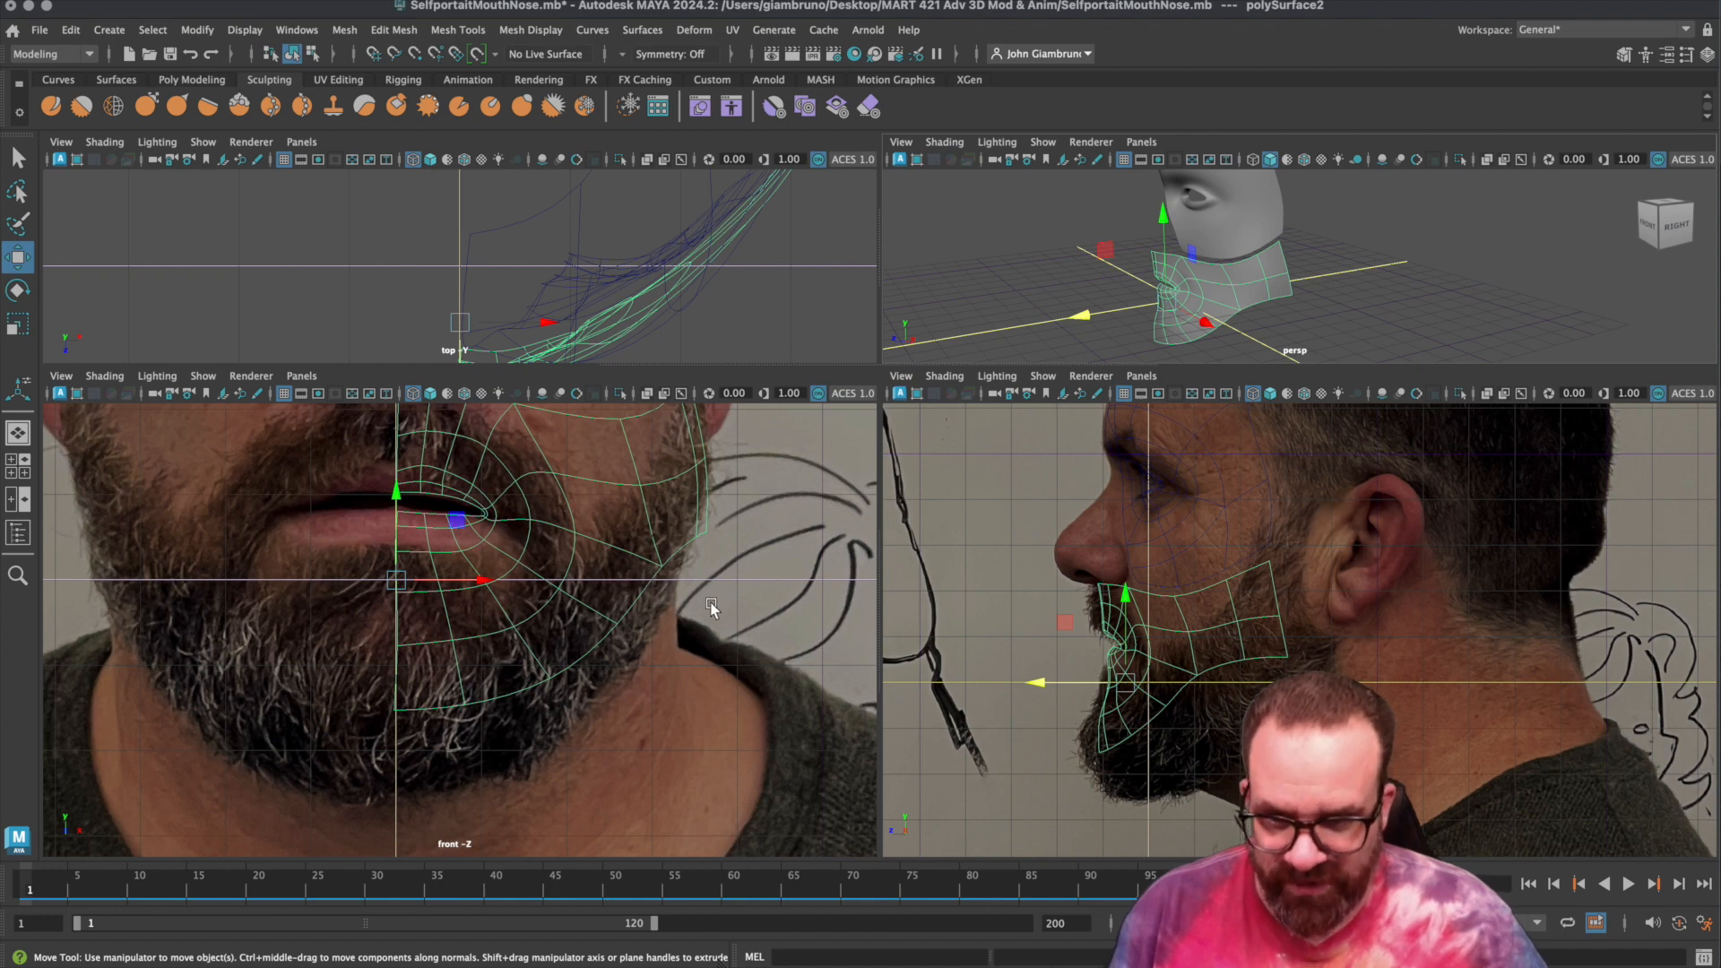
{"action": "middle_click_drag", "start_coordinate": [477, 411], "coordinate": [433, 542], "text": "alt"}
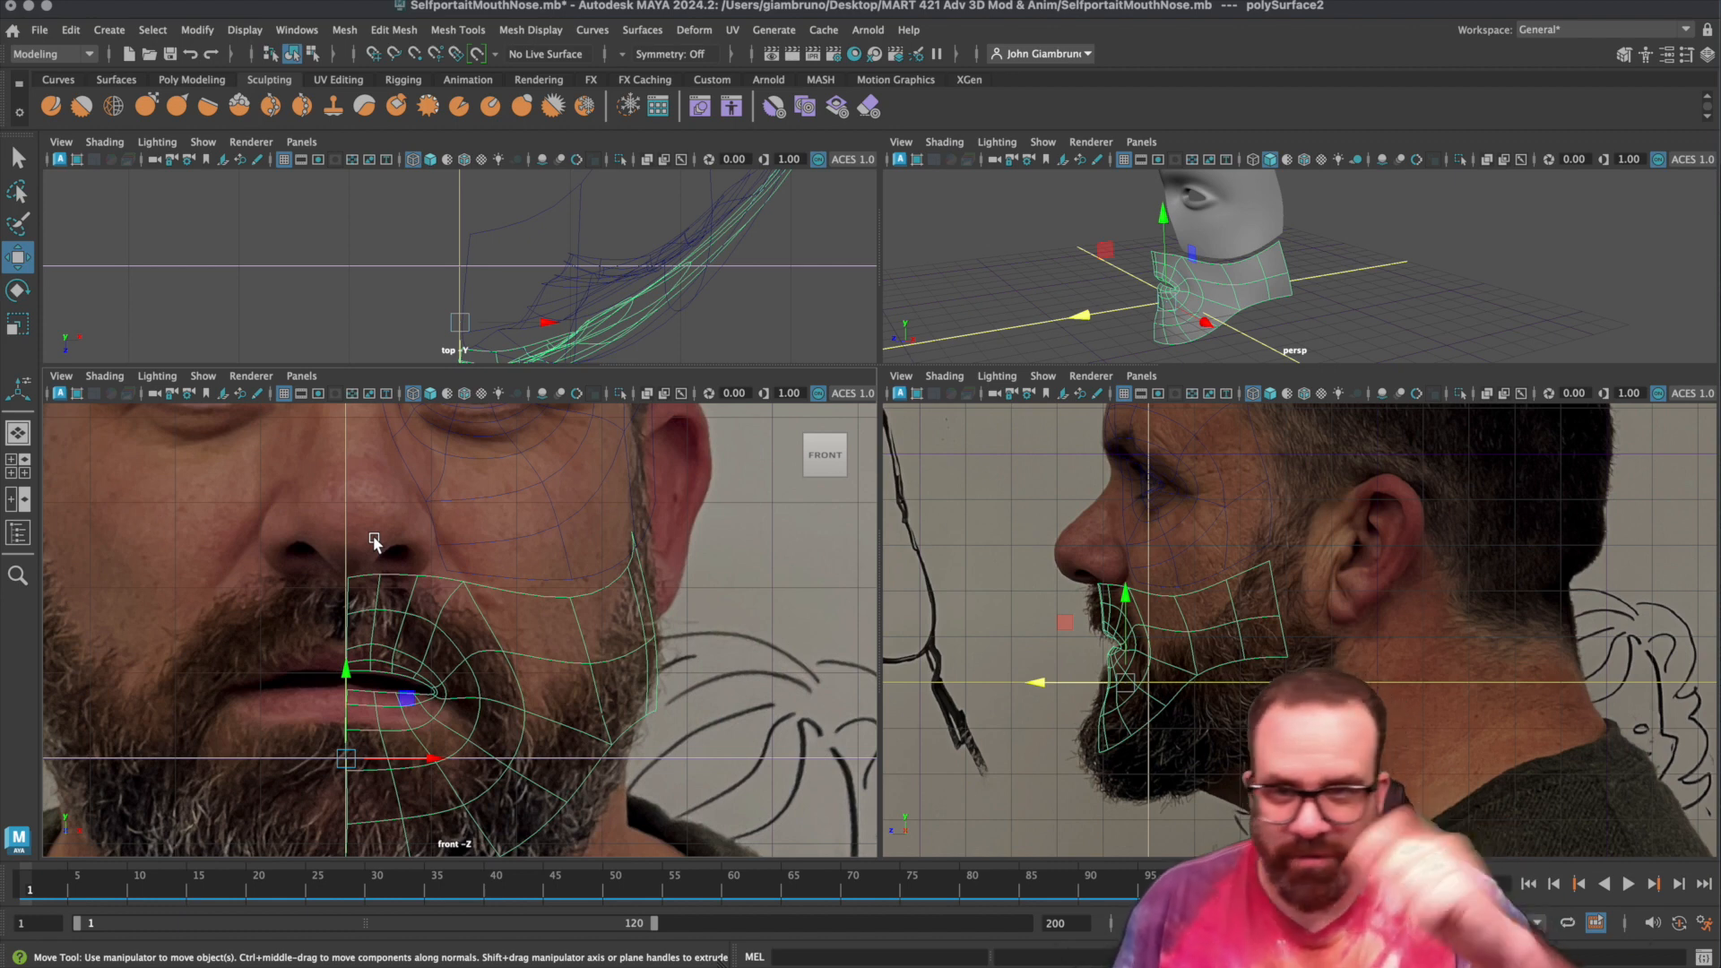
{"action": "middle_click_drag", "start_coordinate": [393, 542], "coordinate": [382, 645], "text": "alt"}
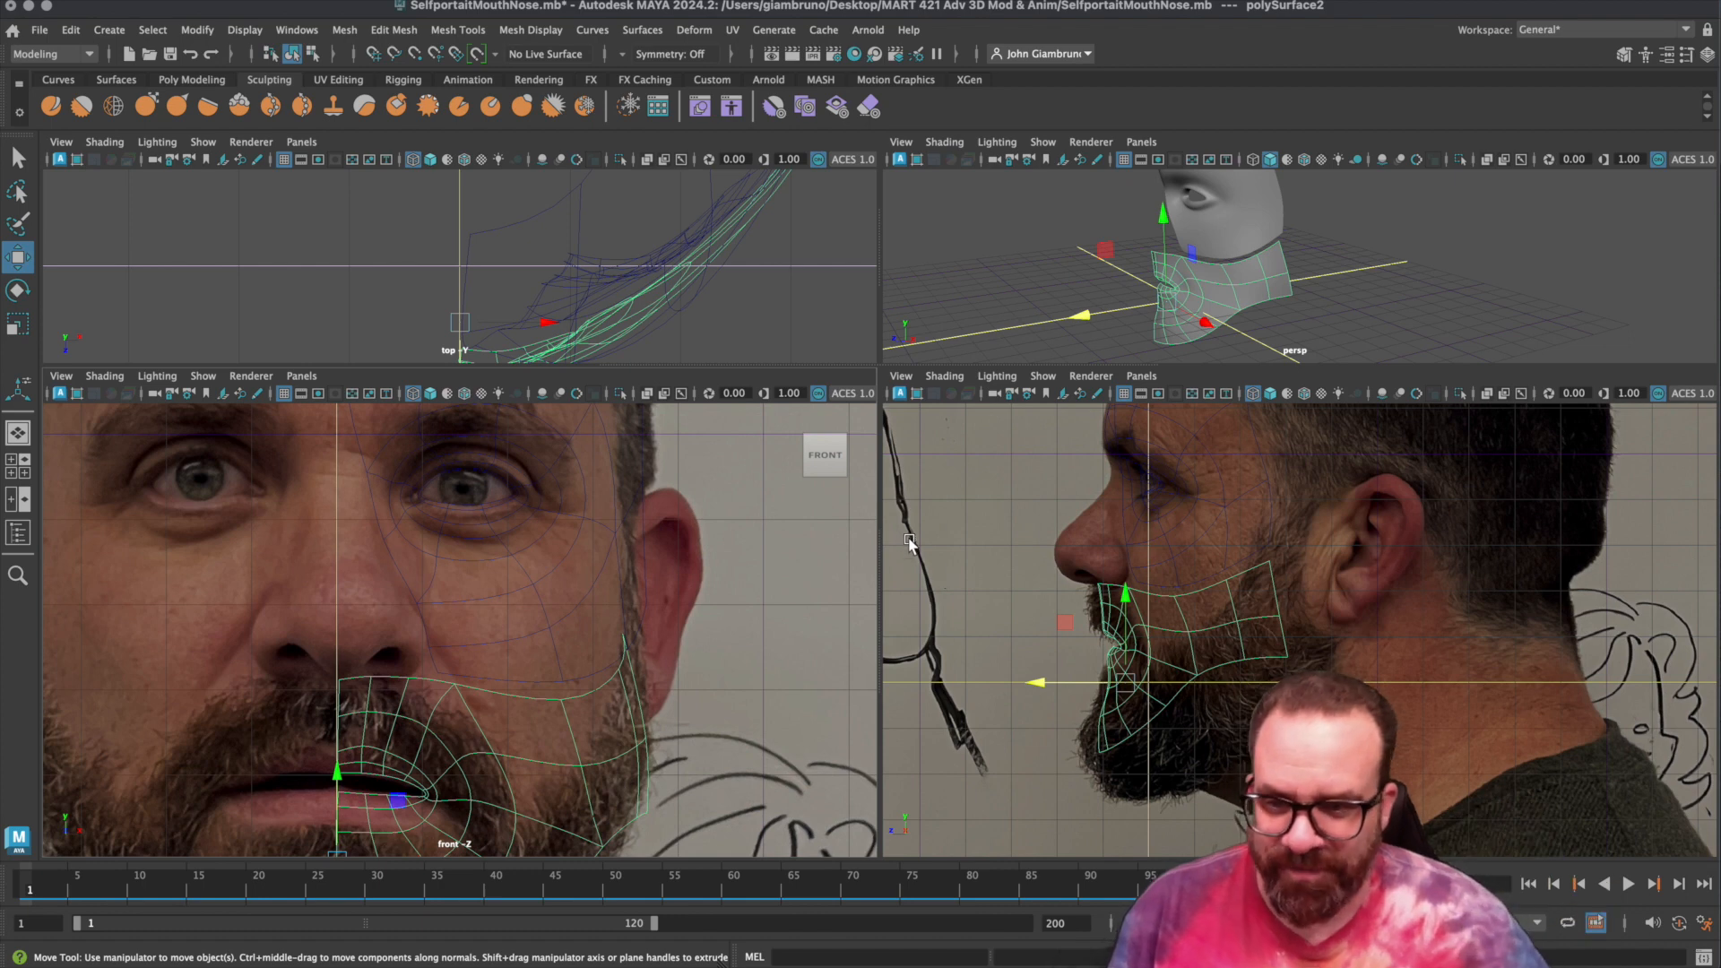
{"action": "scroll", "coordinate": [1153, 632], "scroll_direction": "up", "scroll_amount": 2}
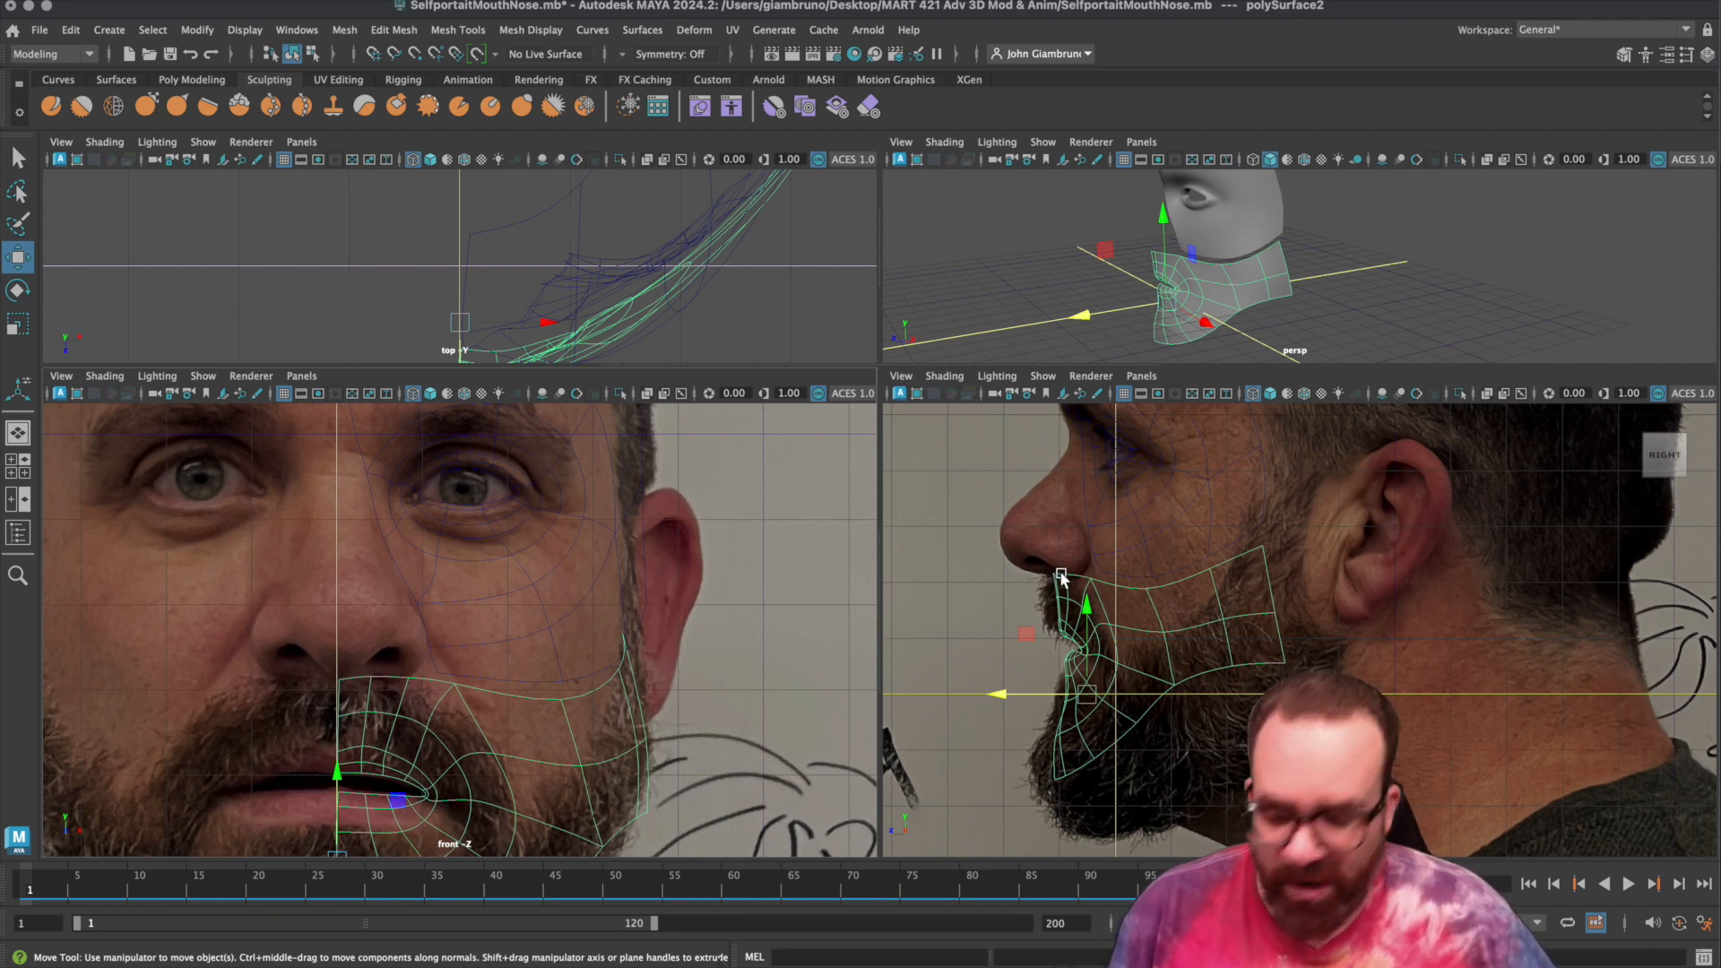
{"action": "middle_click_drag", "start_coordinate": [1063, 578], "coordinate": [1072, 711], "text": "alt"}
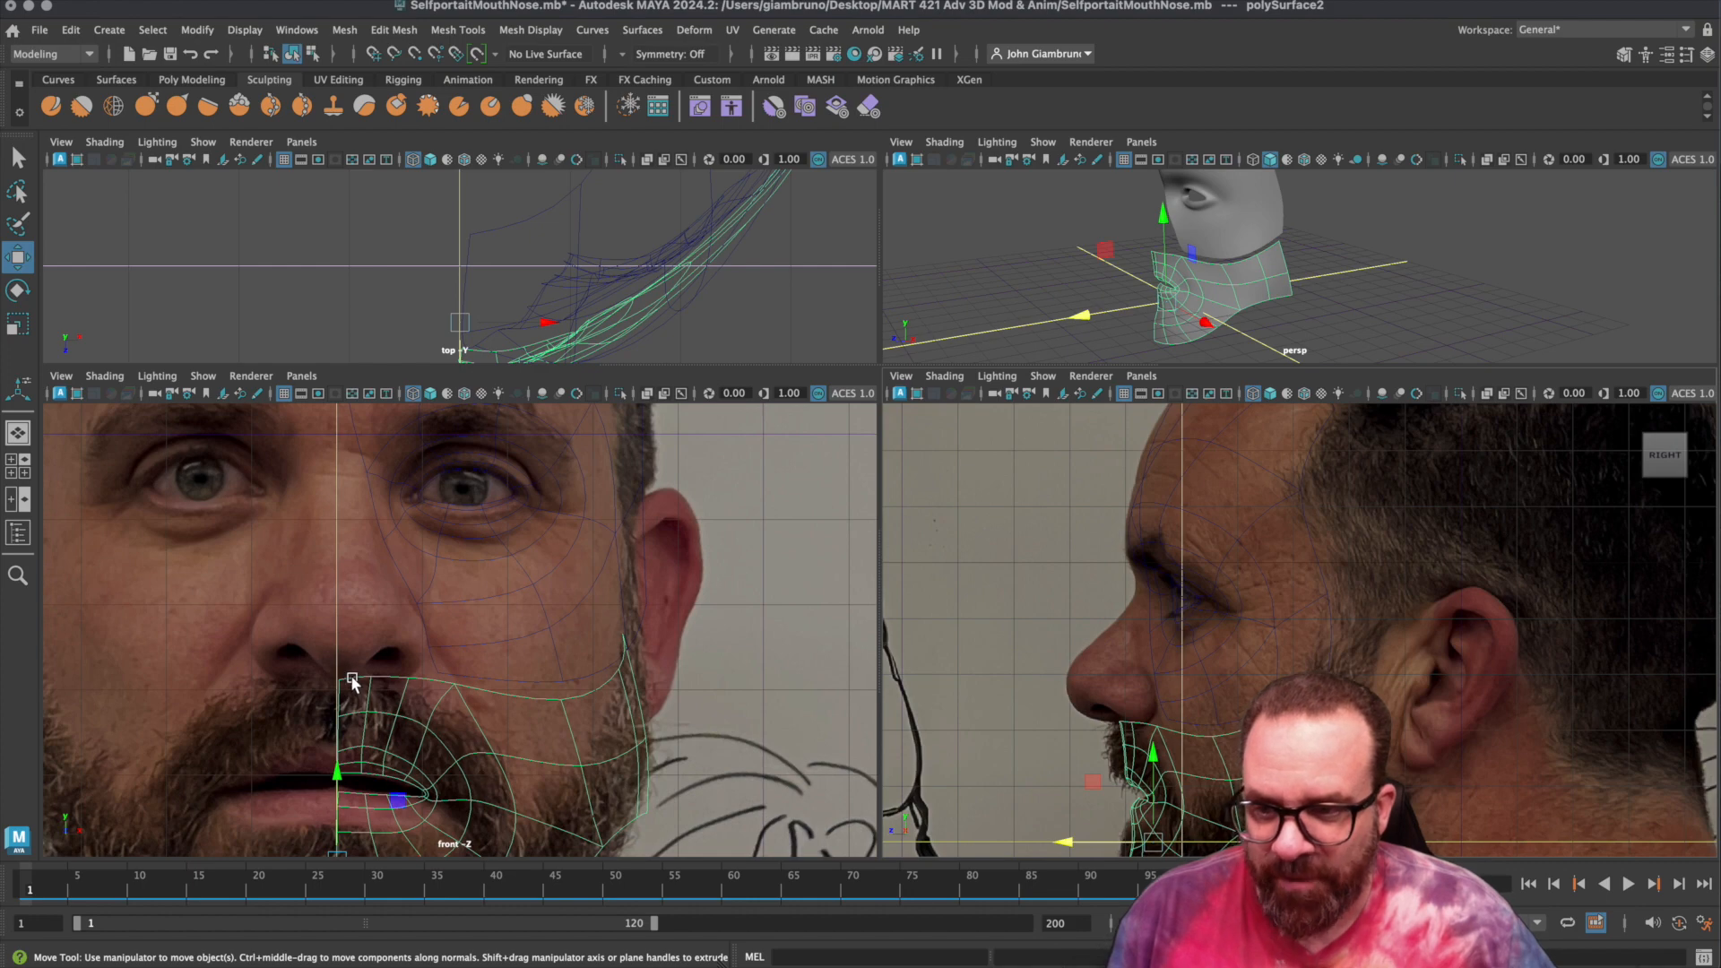
{"action": "right_click", "coordinate": [352, 677]}
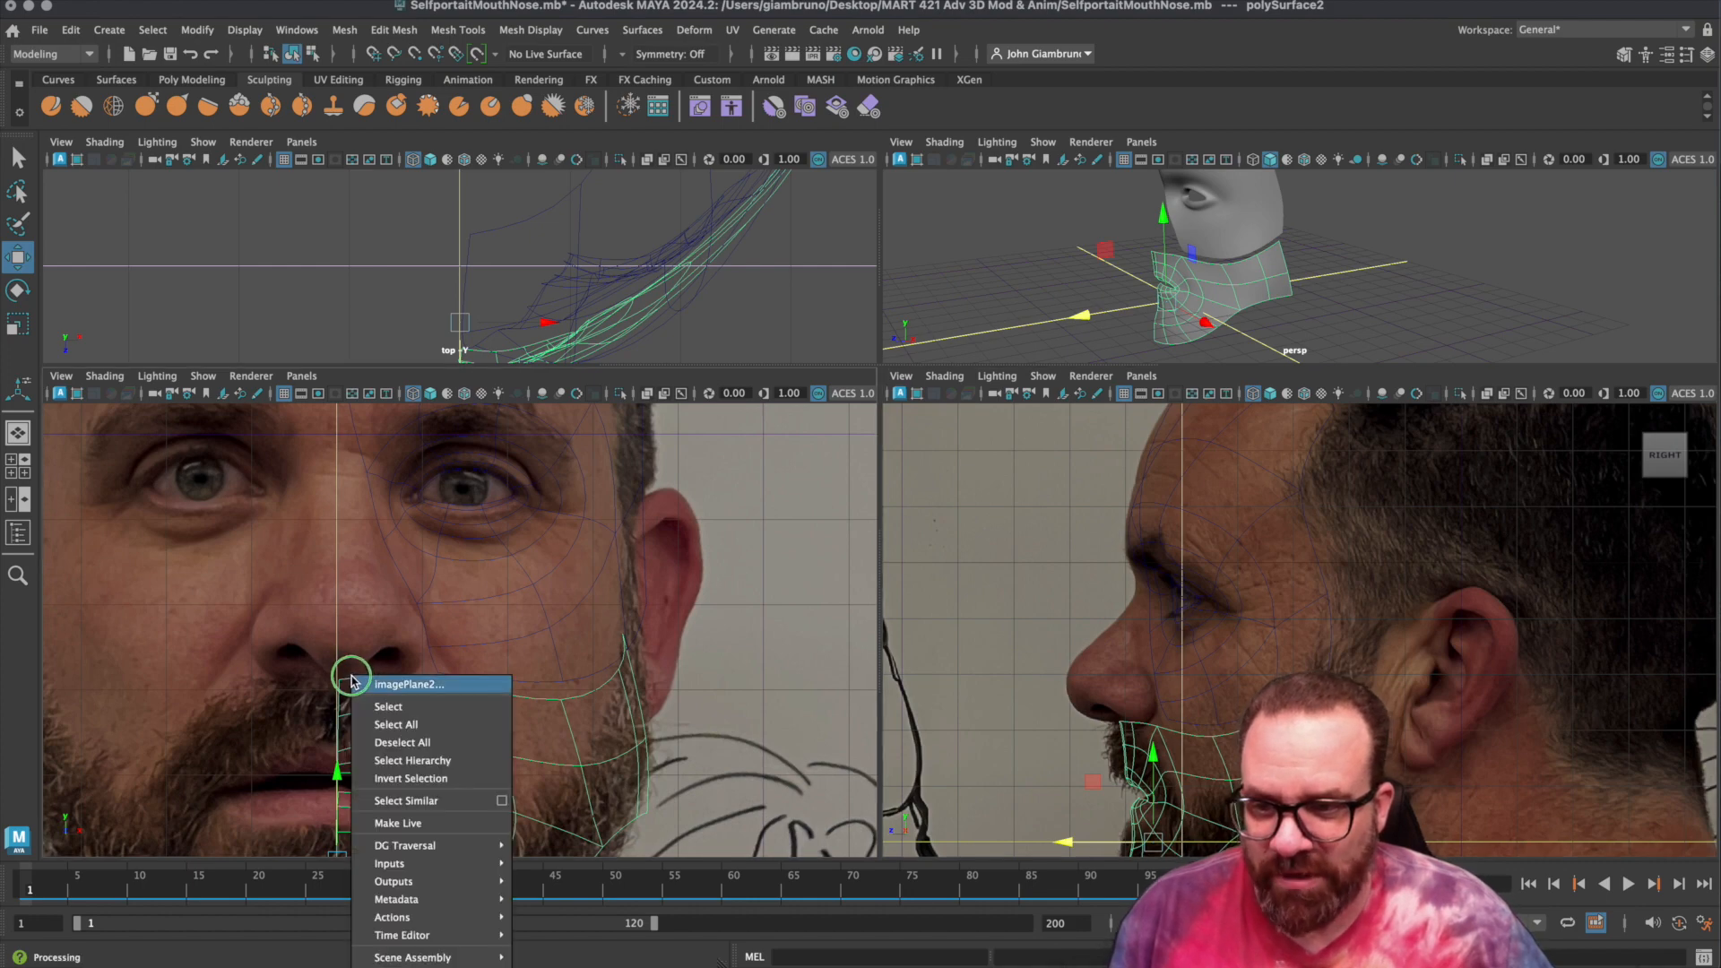
{"action": "left_click", "coordinate": [360, 684]}
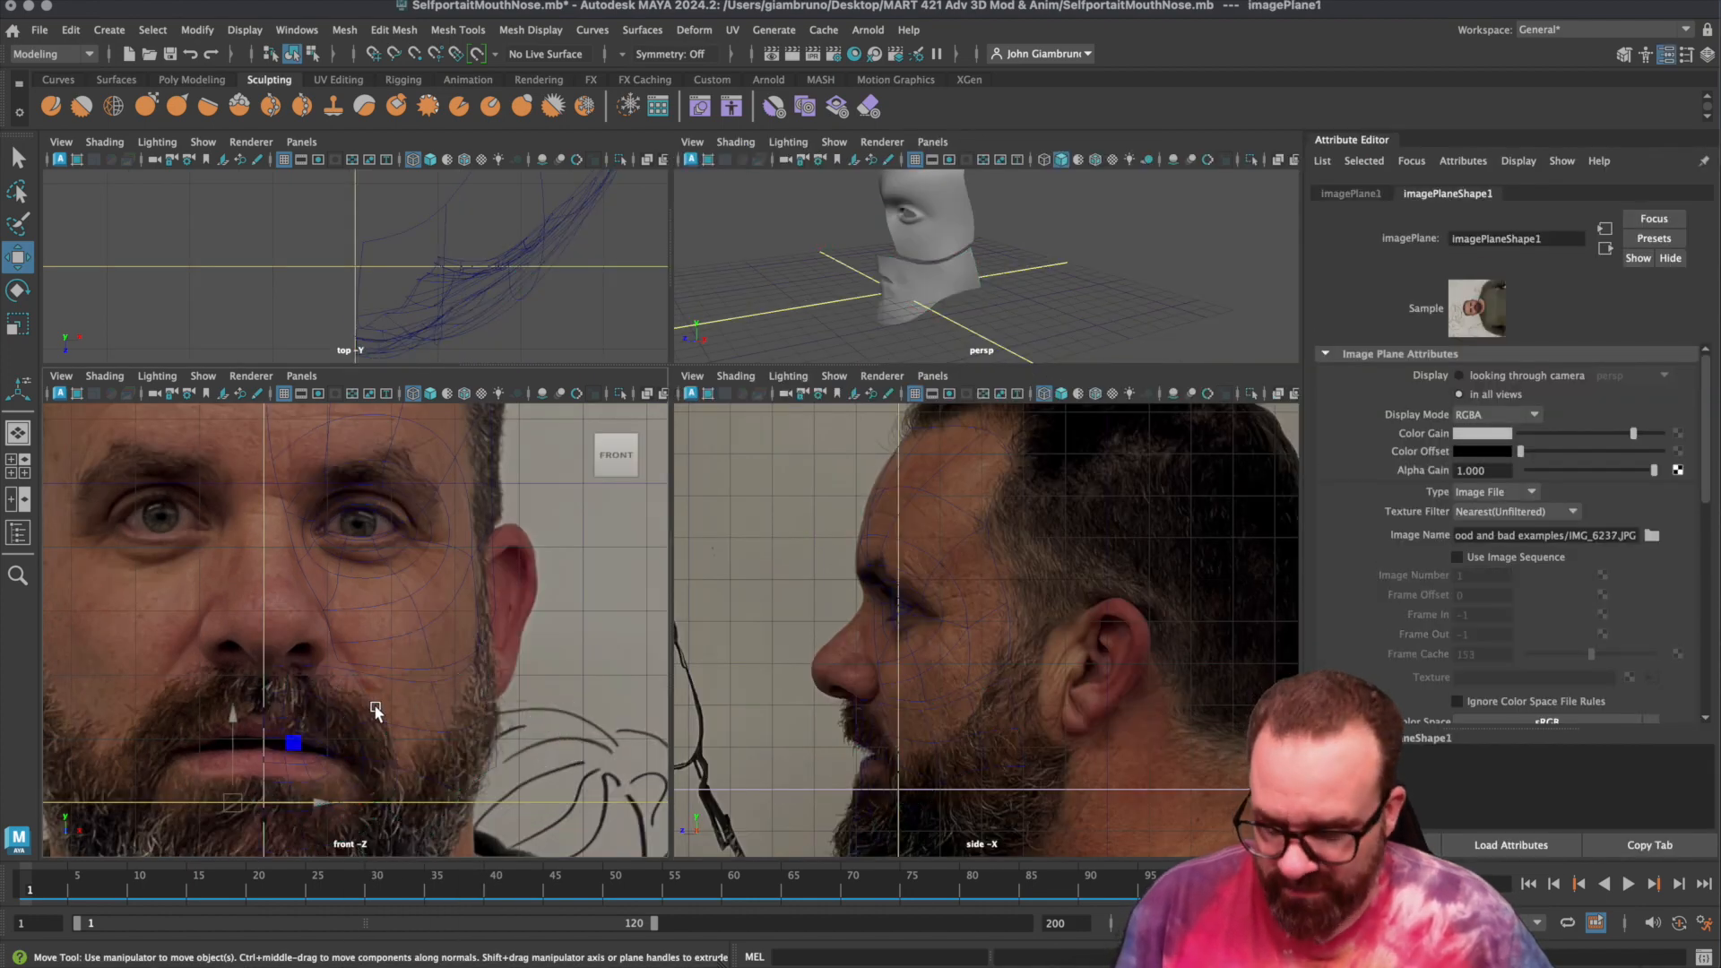
{"action": "key", "text": "5"}
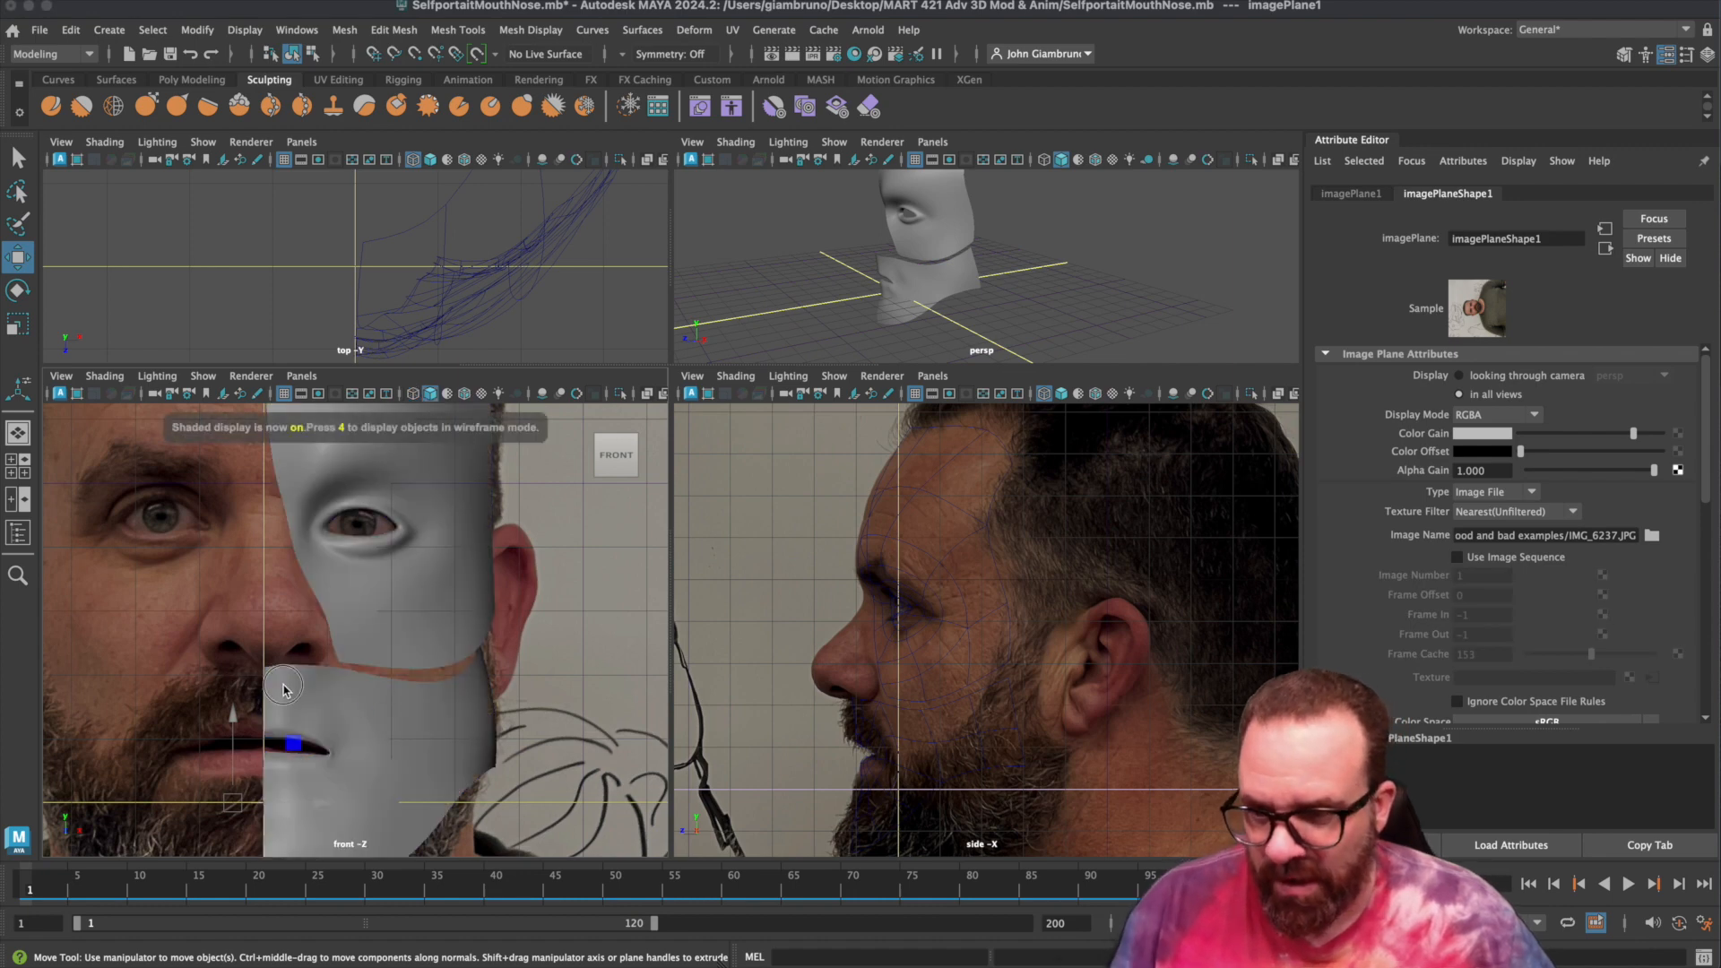
Select the mouth mesh's innermost upper border edge beside the centre line, just beneath the nose.
{"action": "left_click", "coordinate": [357, 703]}
{"action": "right_click", "coordinate": [285, 661]}
{"action": "right_click_drag", "start_coordinate": [285, 657], "coordinate": [297, 630]}
{"action": "left_click", "coordinate": [278, 664]}
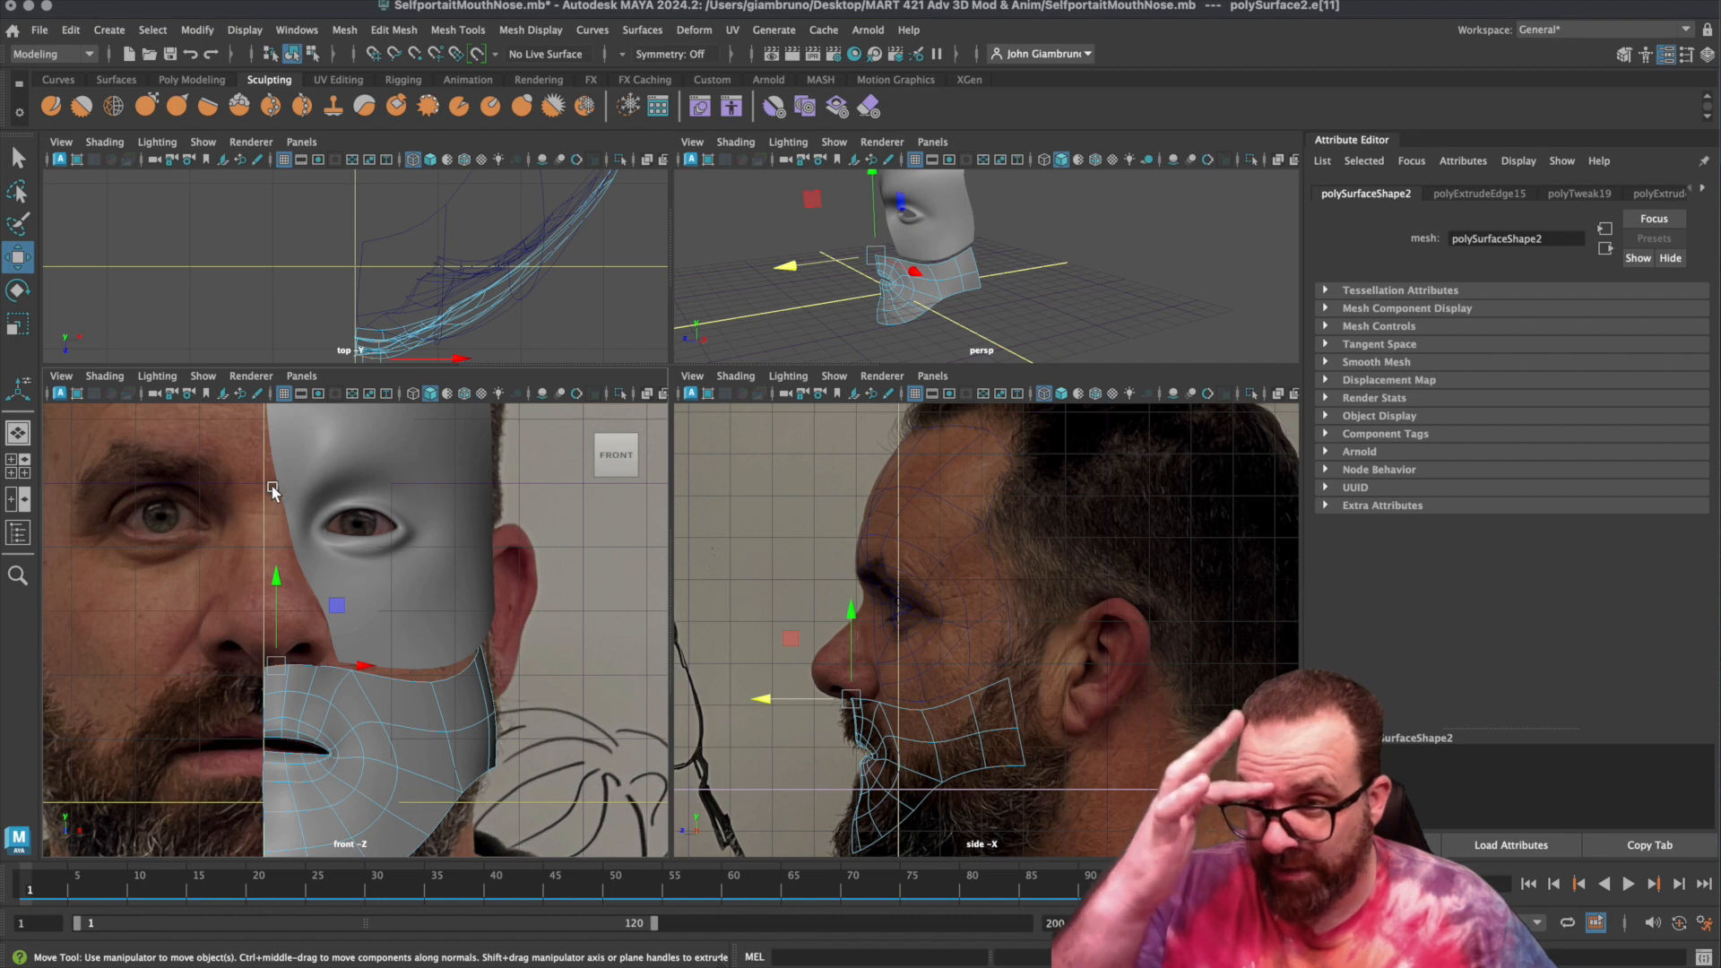
Compare the eye mesh's smoothed and cage displays, and set it to its unsmoothed polygon display.
{"action": "left_click", "coordinate": [366, 586]}
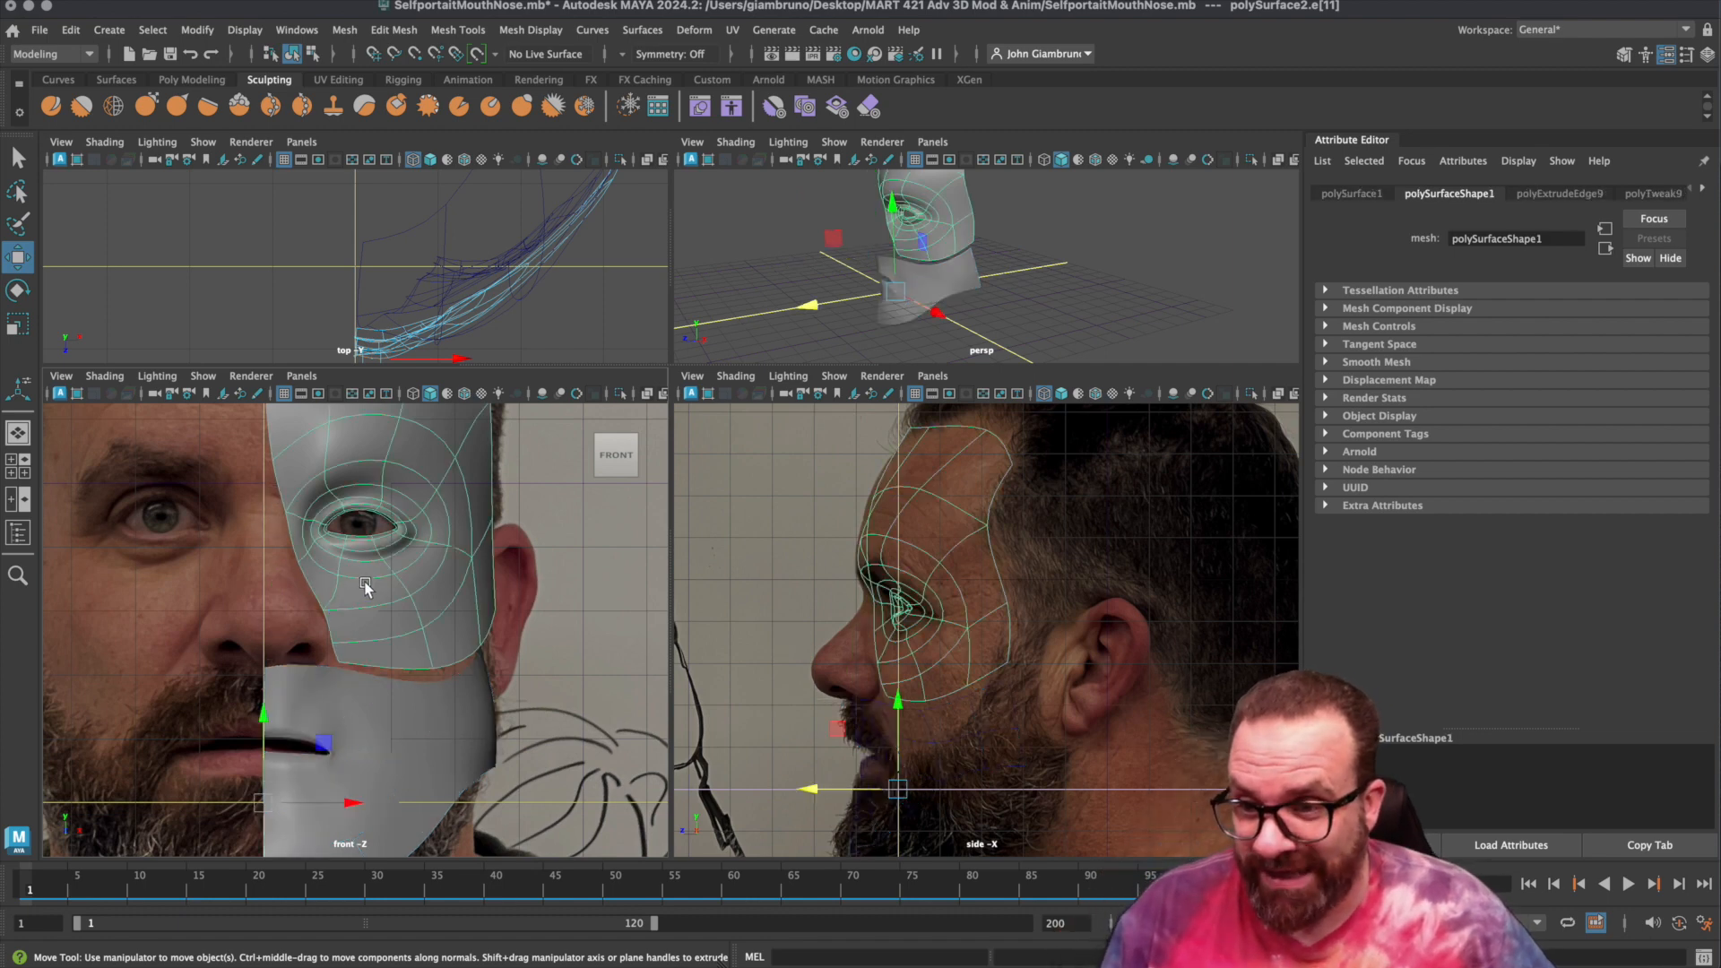
{"action": "key", "text": "2"}
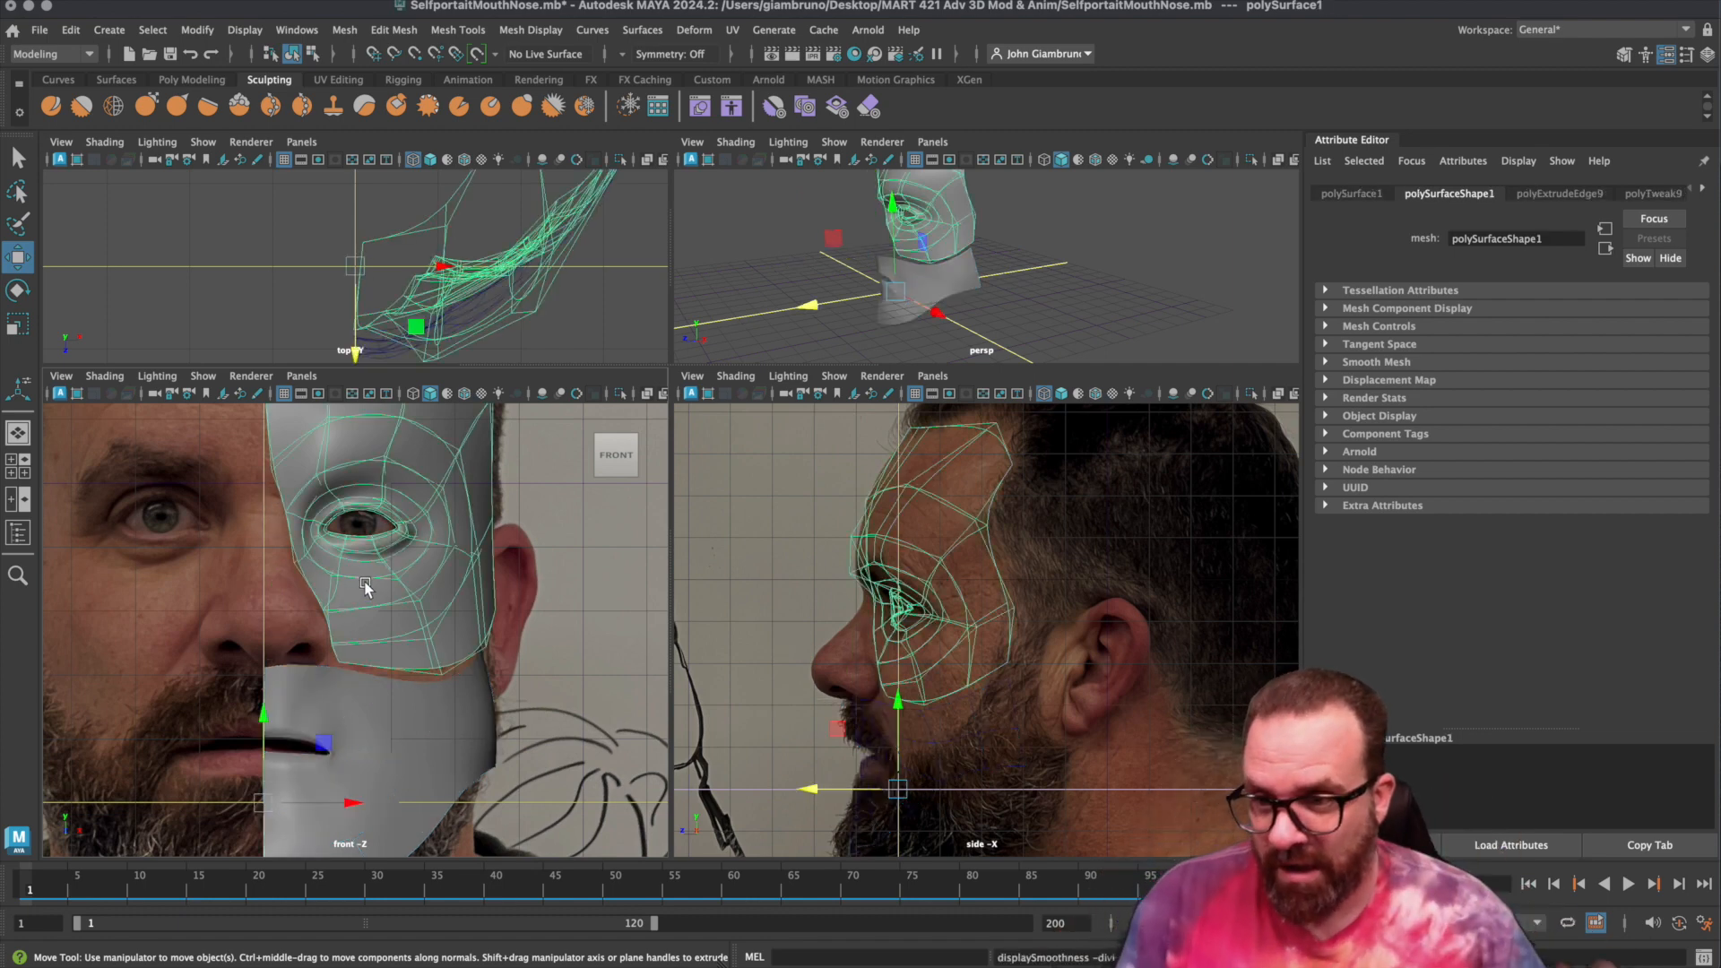
{"action": "left_click", "coordinate": [380, 712]}
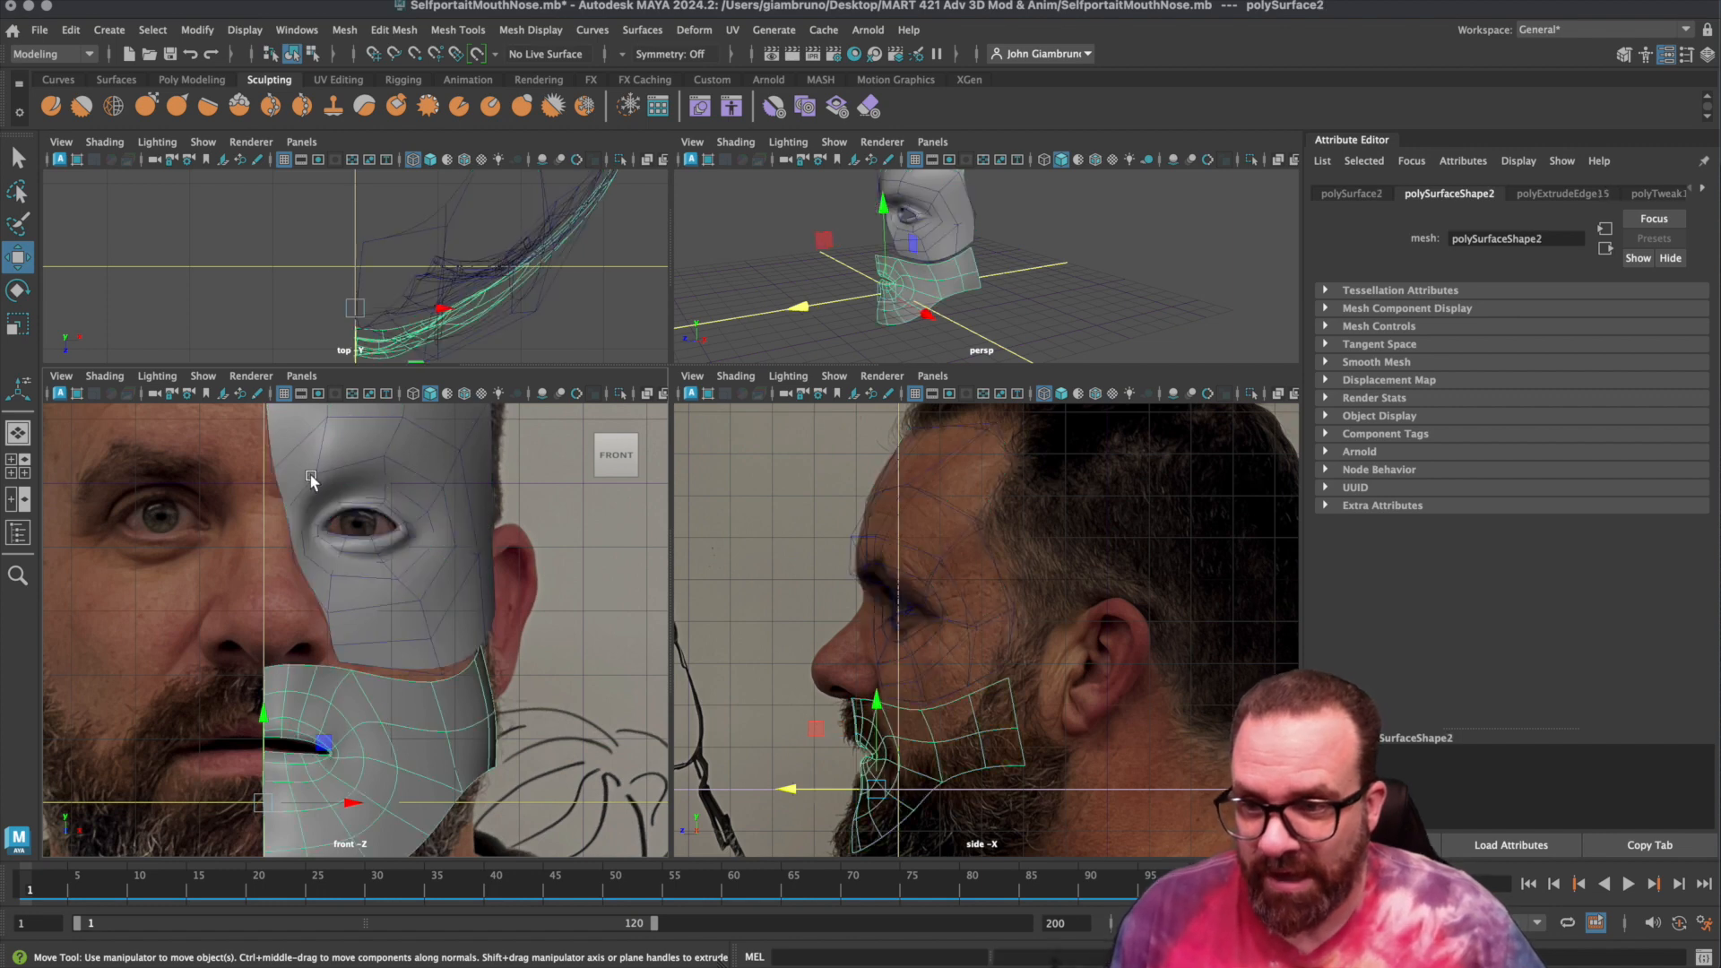
{"action": "left_click", "coordinate": [294, 522]}
{"action": "key", "text": "1"}
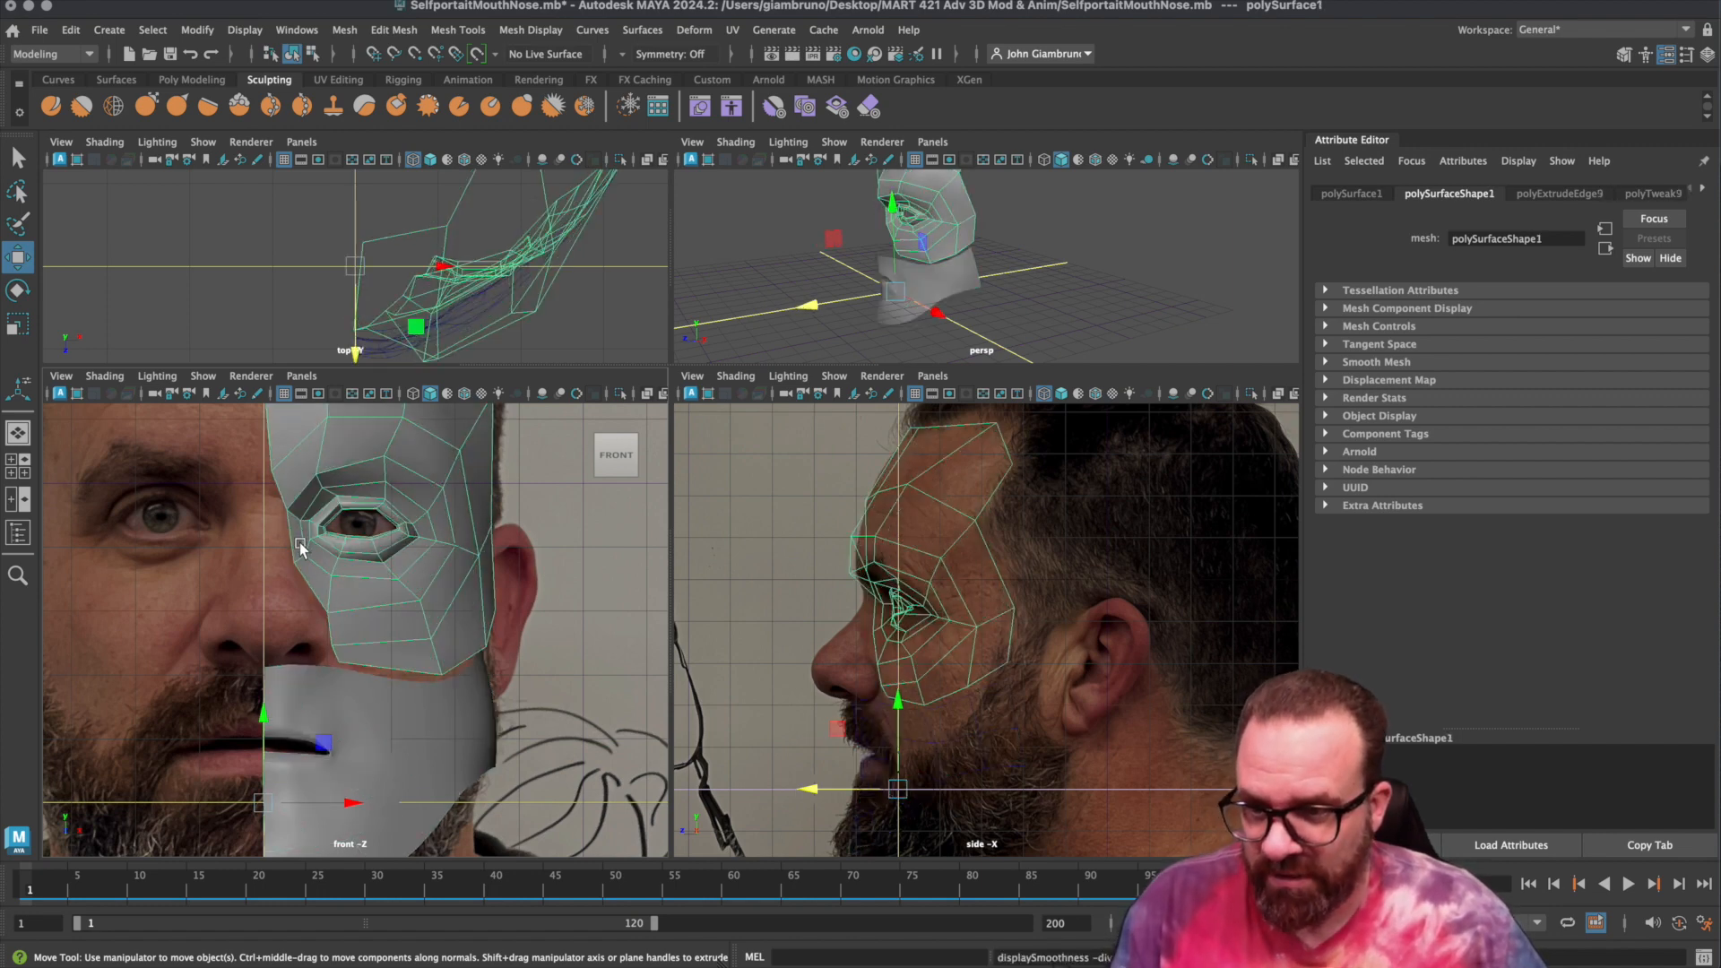
{"action": "key", "text": "3"}
{"action": "left_click", "coordinate": [284, 568]}
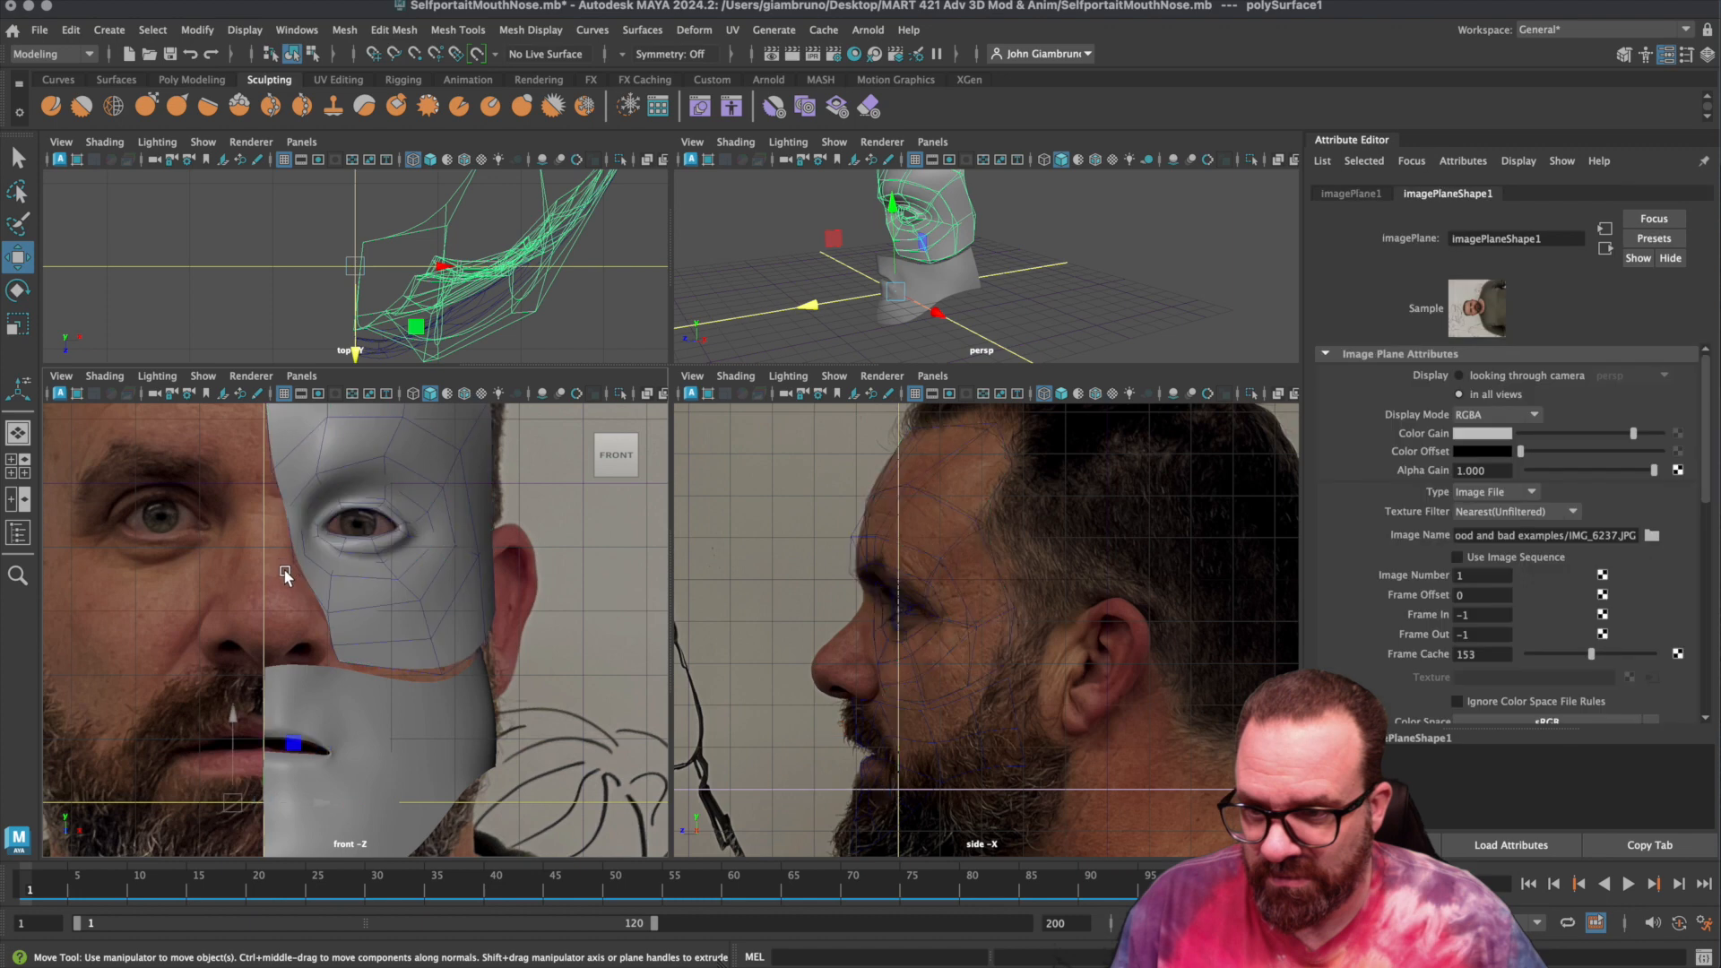
{"action": "left_click", "coordinate": [346, 590]}
{"action": "key", "text": "1"}
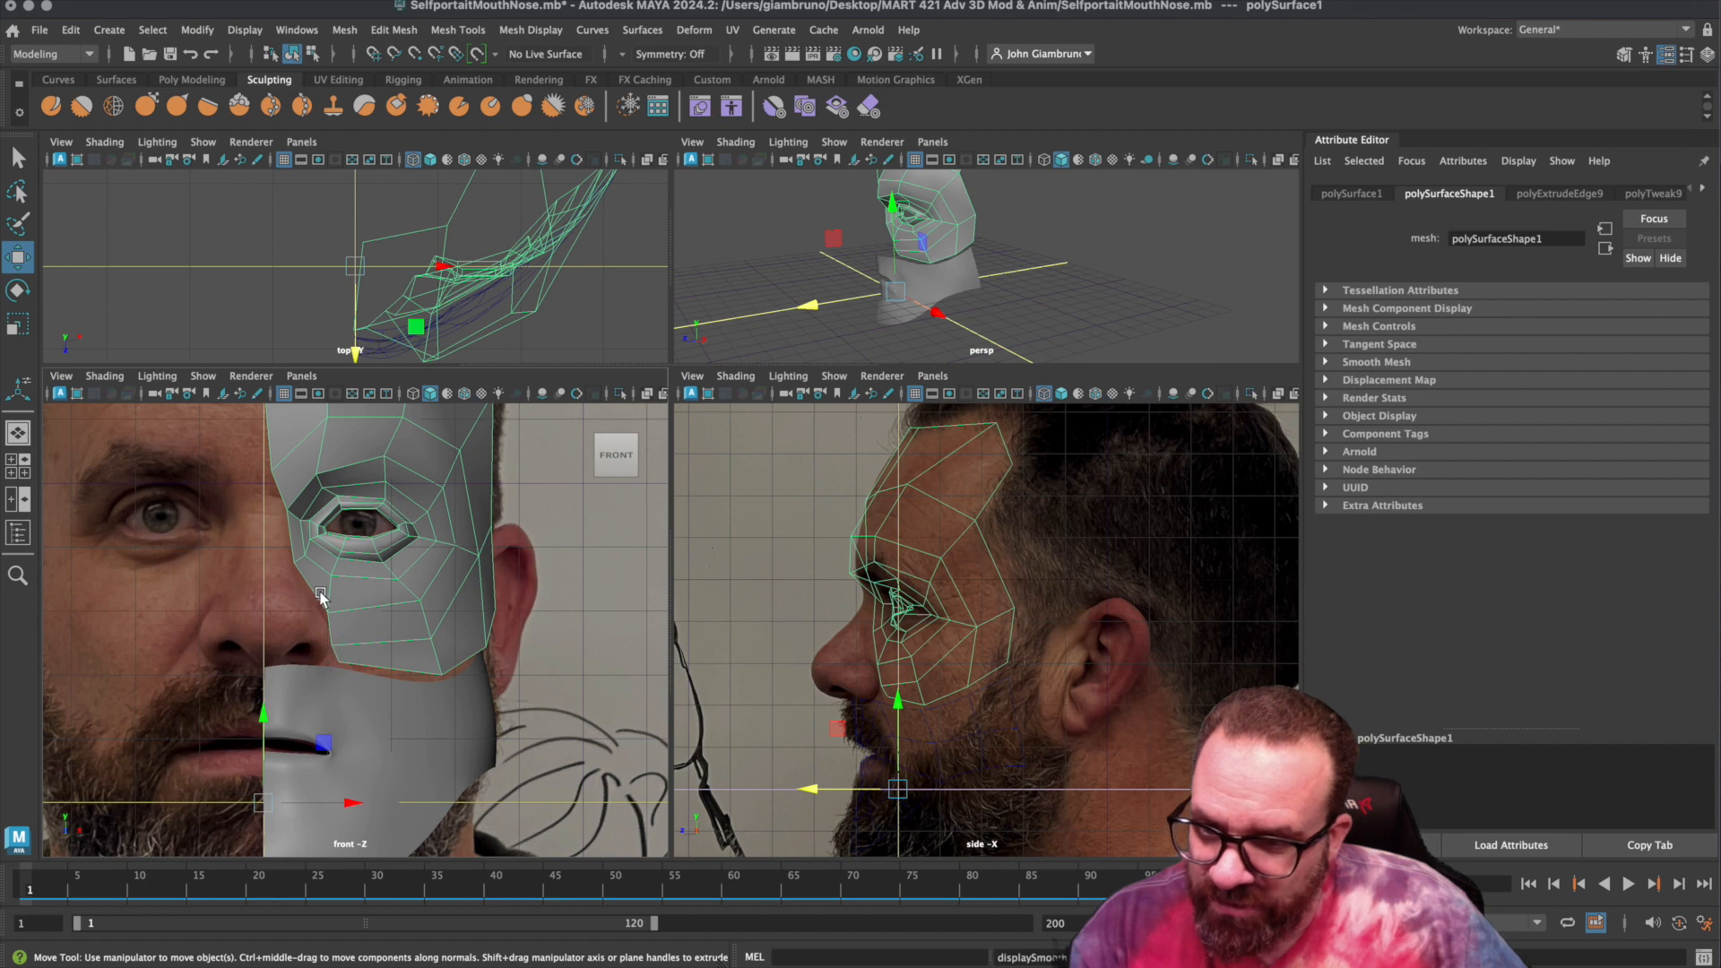
Move the eye mesh's innermost brow vertex slightly outward from the face's centre line, and deselect the mesh.
{"action": "right_click_drag", "start_coordinate": [275, 462], "coordinate": [201, 466]}
{"action": "left_click", "coordinate": [273, 472]}
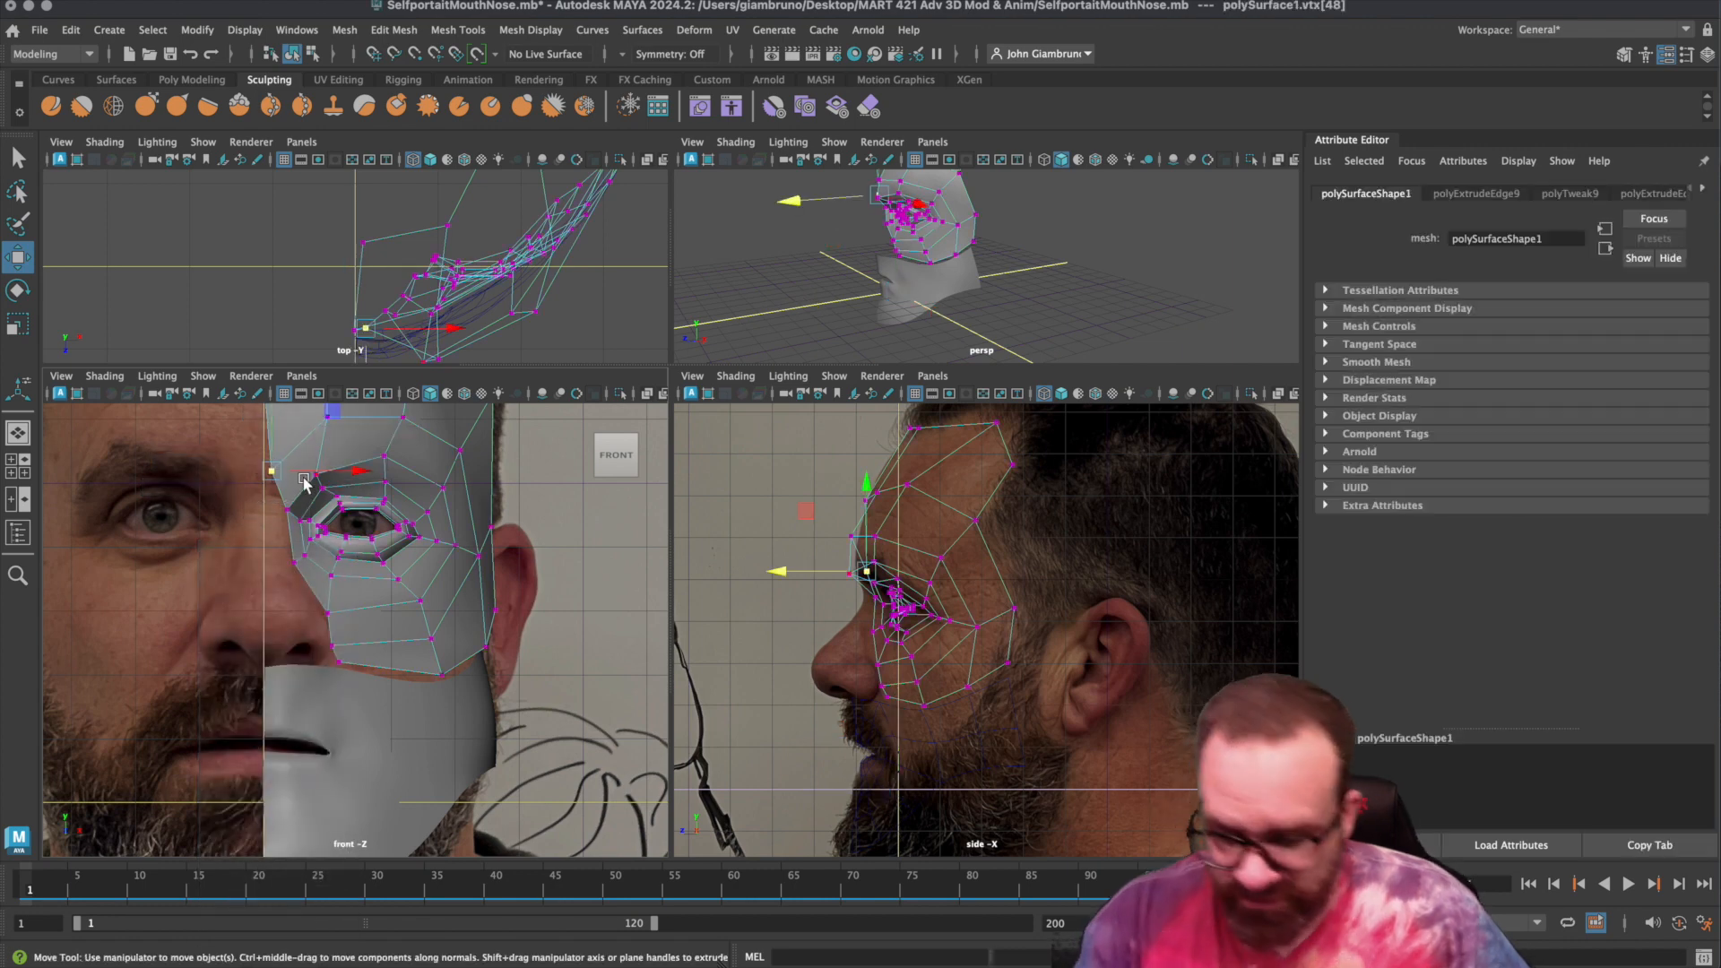
{"action": "left_click_drag", "start_coordinate": [363, 478], "coordinate": [372, 478]}
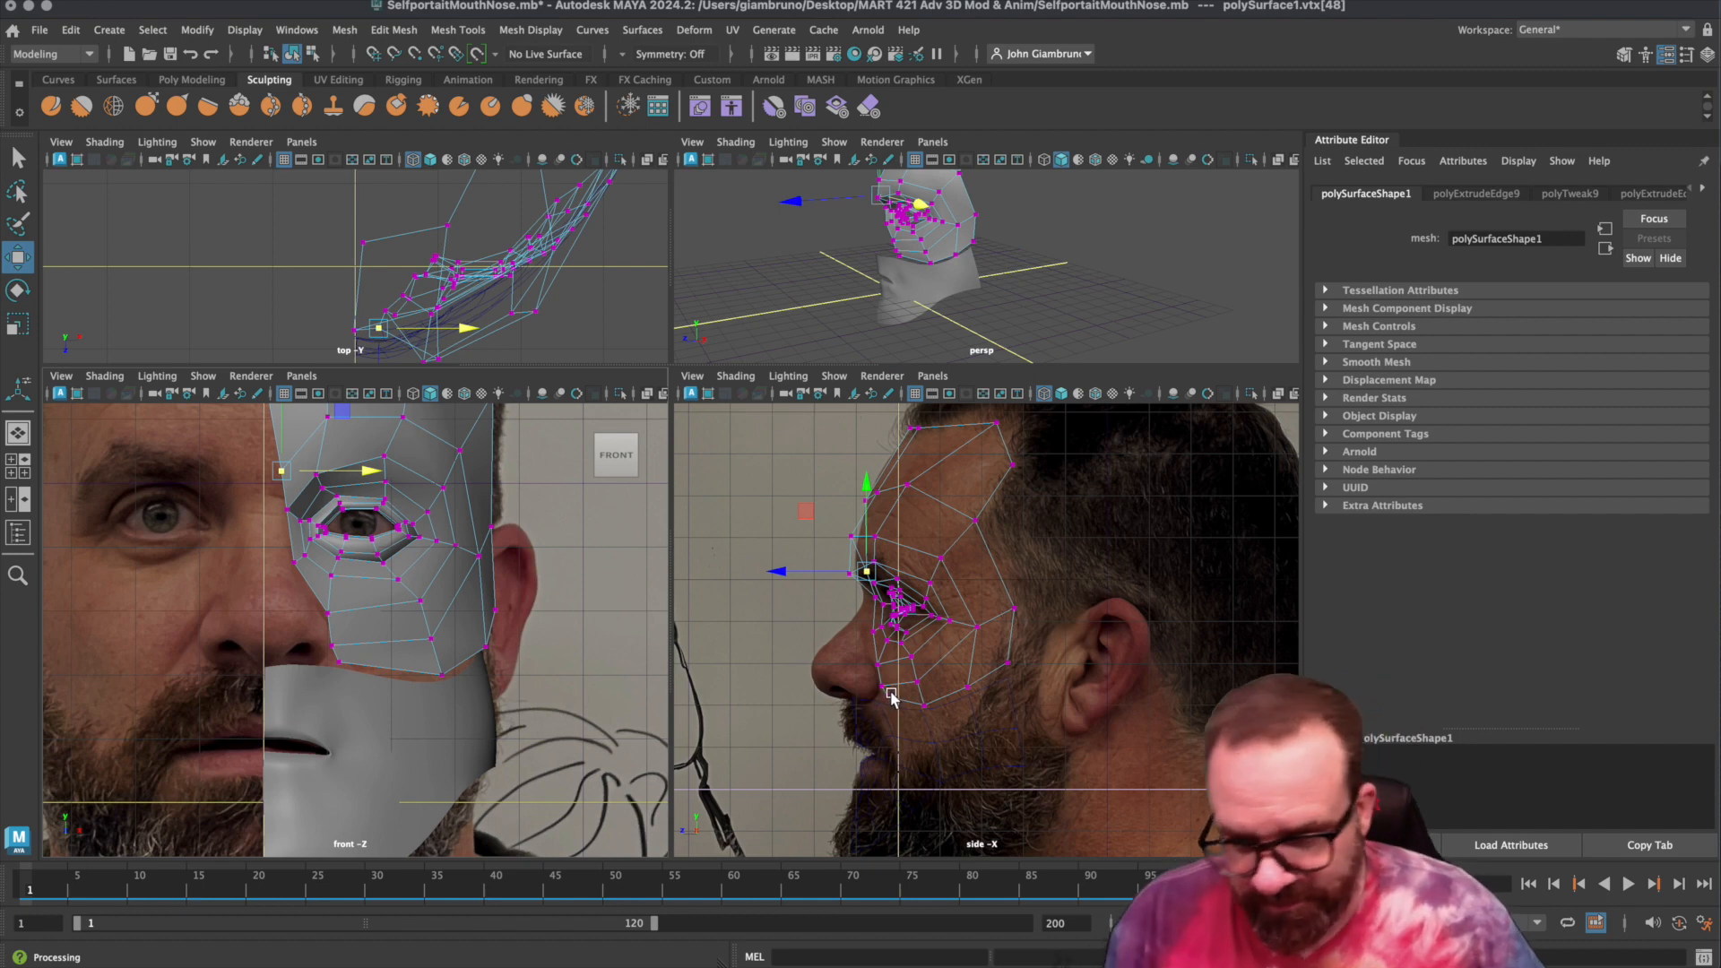
{"action": "left_click", "coordinate": [818, 723]}
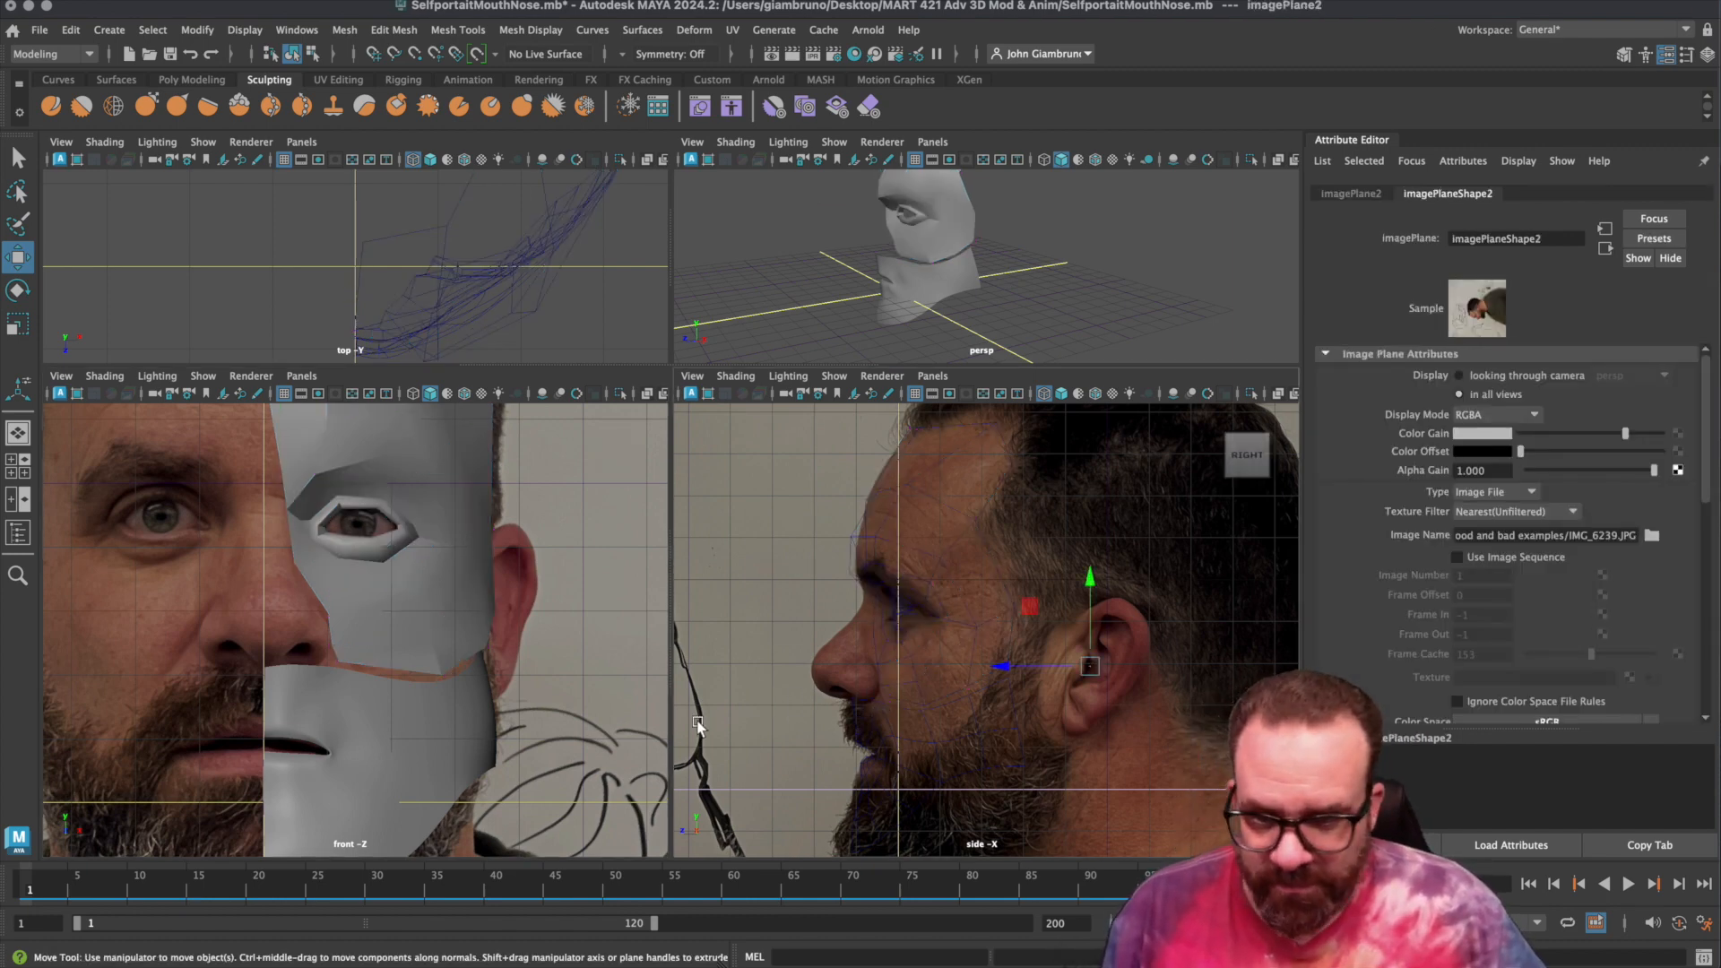
Extrude the mouth mesh's top edge at the centre line along the nose's underside, about 0.609 forward and 0.124 up.
{"action": "left_click", "coordinate": [255, 696]}
{"action": "right_click", "coordinate": [287, 692]}
{"action": "right_click_drag", "start_coordinate": [287, 691], "coordinate": [287, 632]}
{"action": "left_click", "coordinate": [275, 666]}
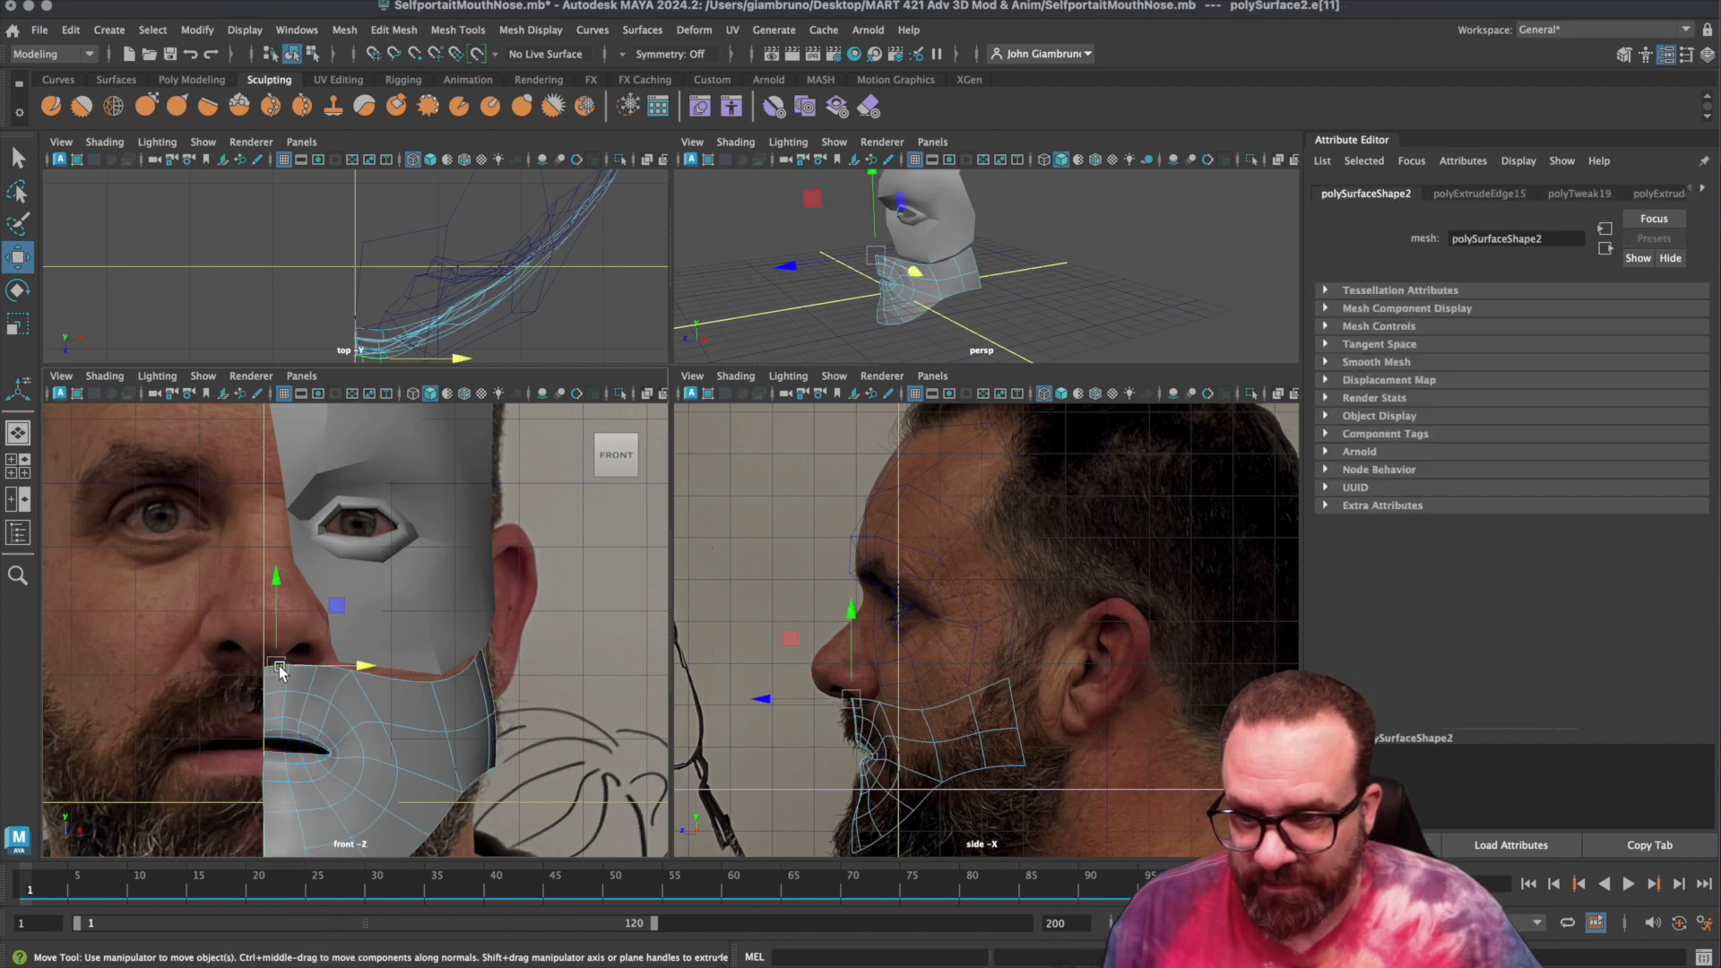
{"action": "scroll", "coordinate": [818, 718], "scroll_direction": "up", "scroll_amount": 6}
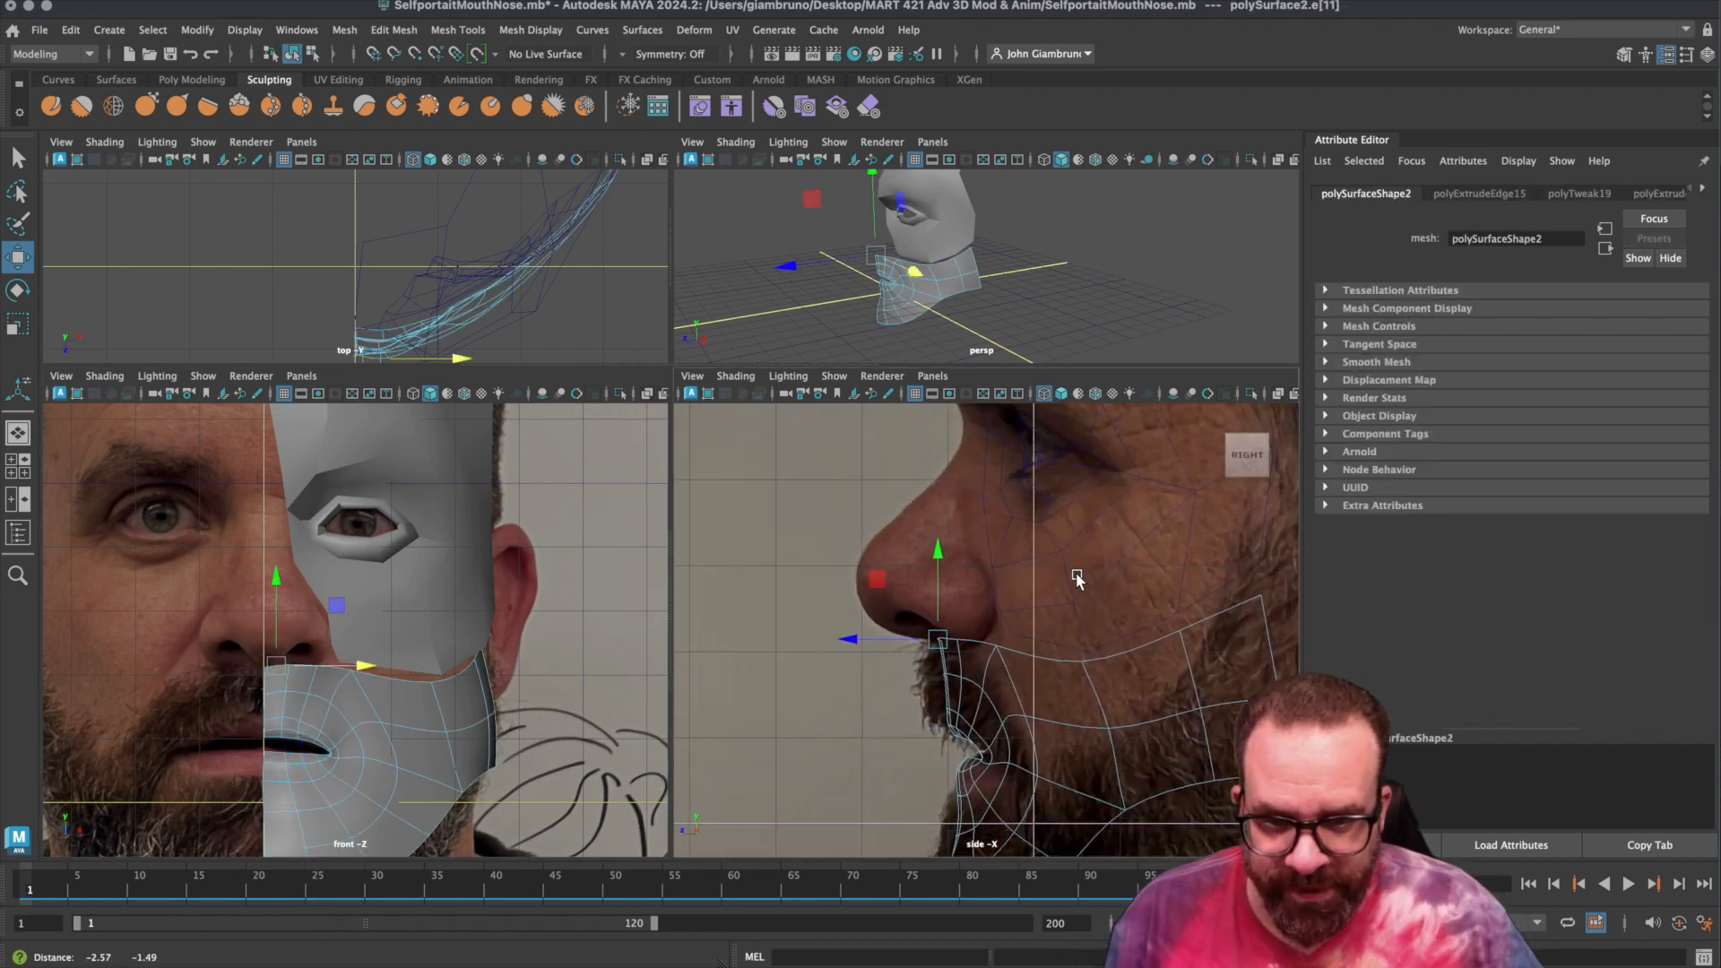
{"action": "middle_click_drag", "start_coordinate": [1076, 580], "coordinate": [1142, 529], "text": "alt"}
{"action": "scroll", "coordinate": [1142, 529], "scroll_direction": "up", "scroll_amount": 1}
{"action": "key", "text": "ctrl+e"}
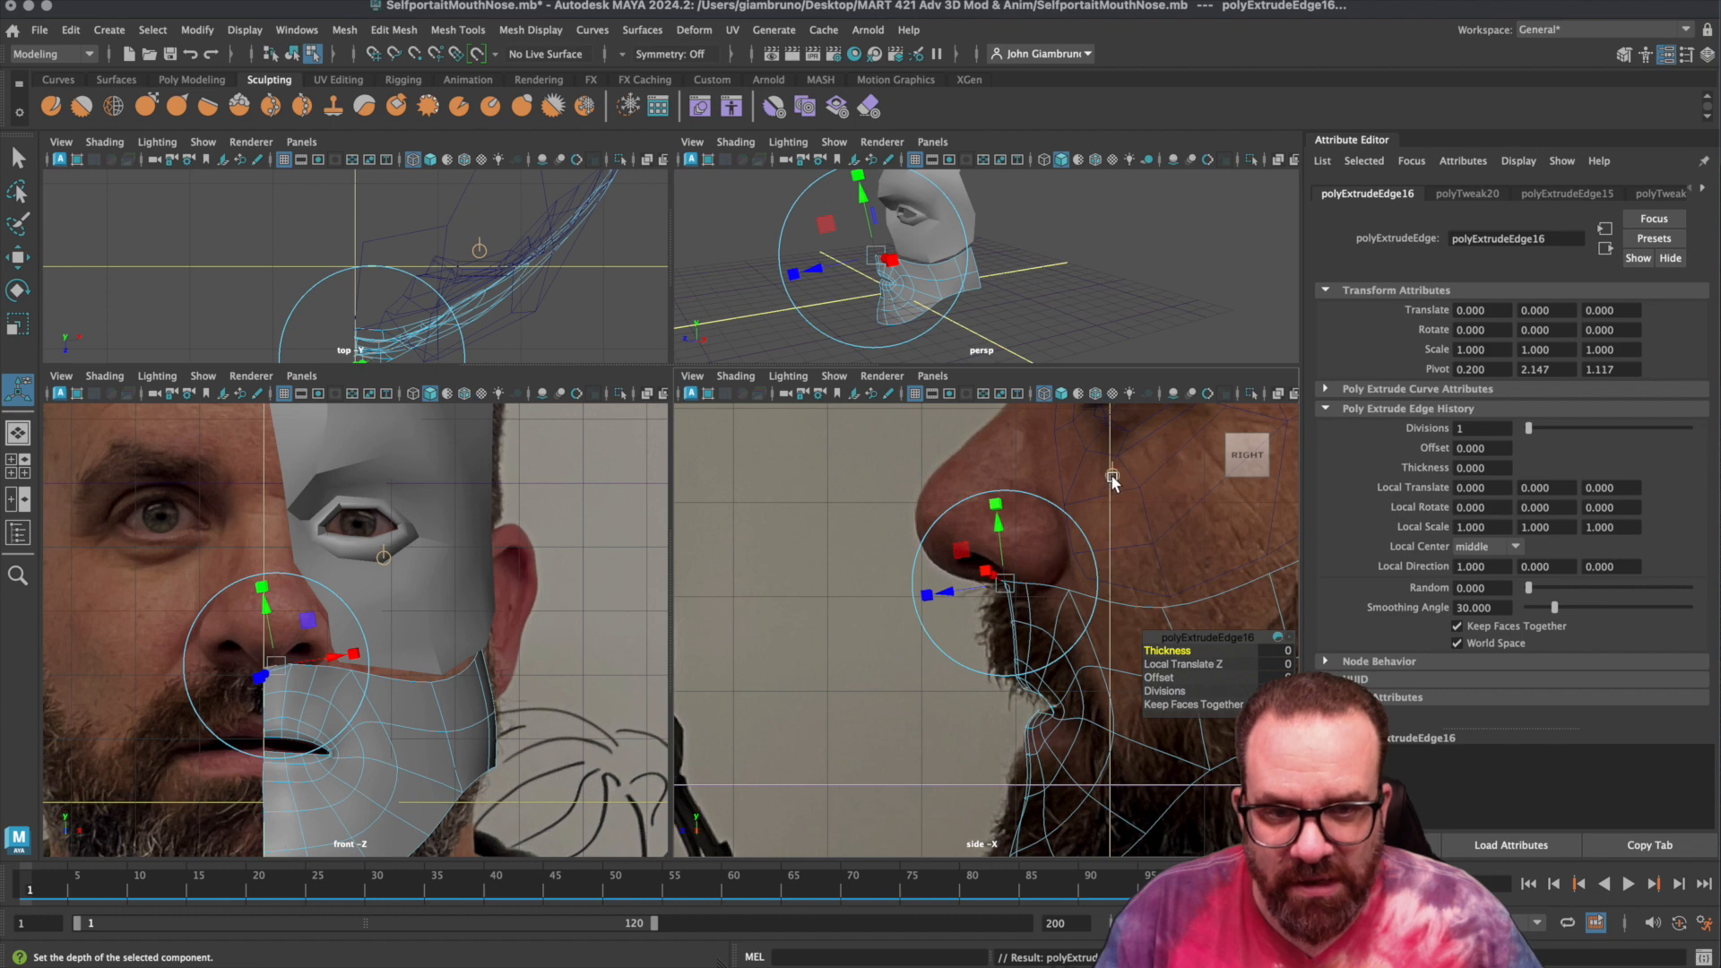
{"action": "left_click_drag", "start_coordinate": [953, 550], "coordinate": [905, 536]}
Turn on shaded display in the side view and extend the extruded edge to about 0.704 forward and 0.133 up.
{"action": "key", "text": "5"}
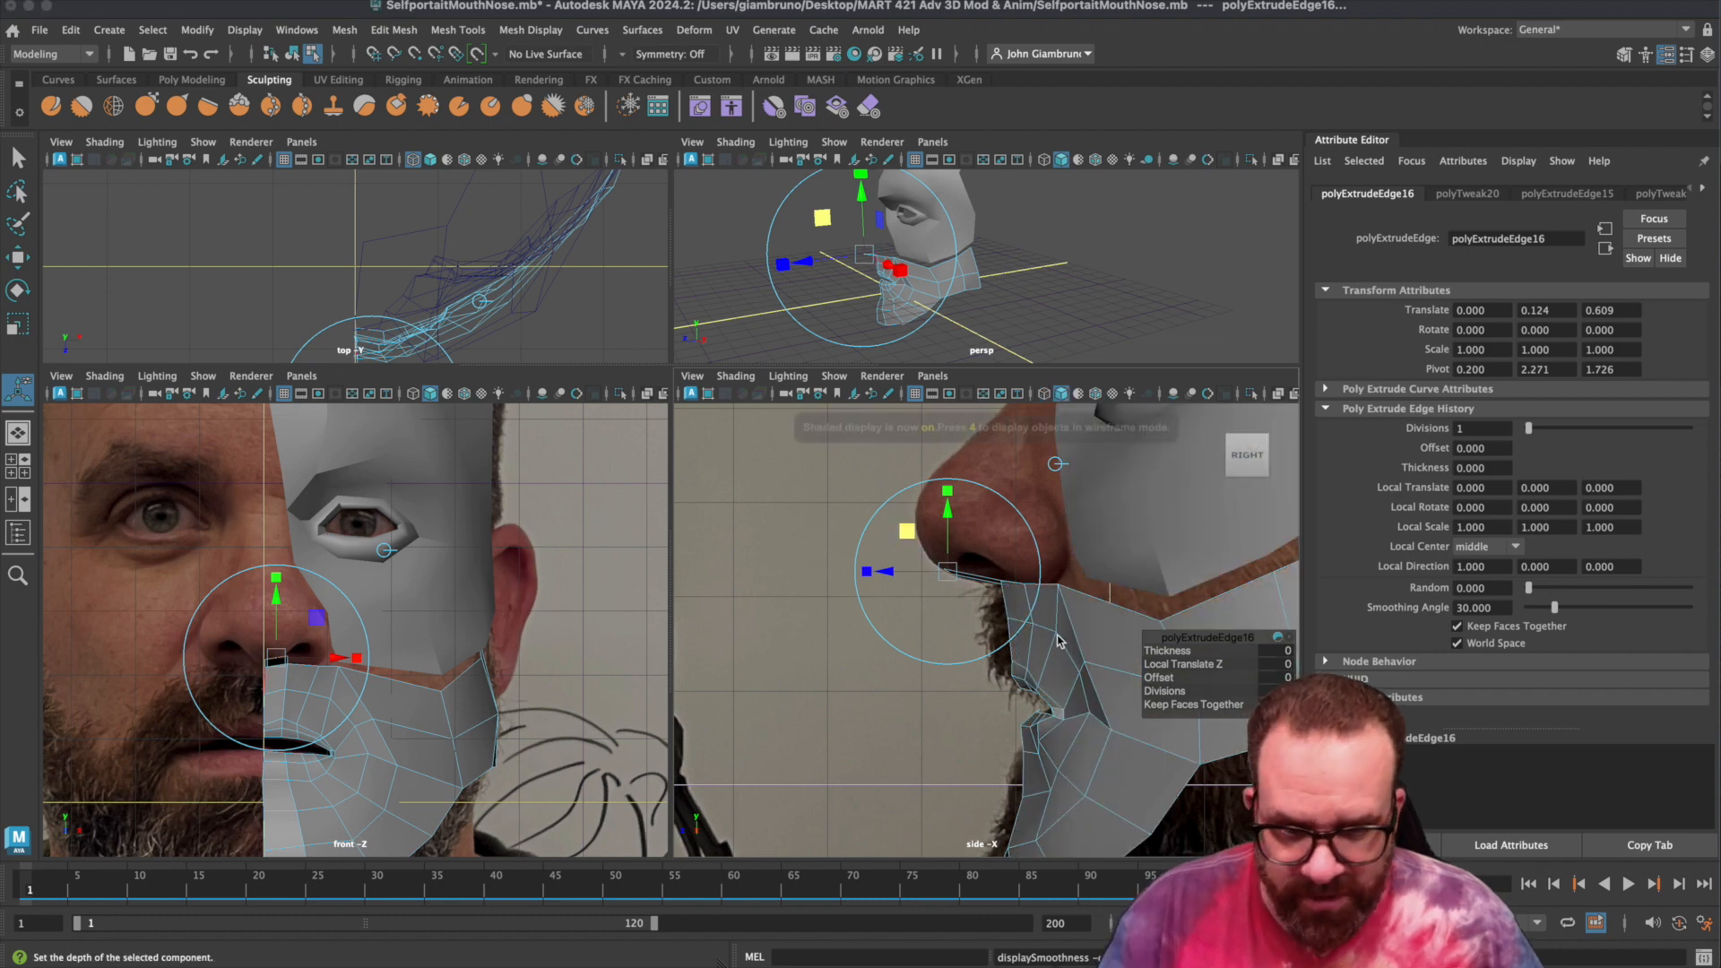
{"action": "middle_click_drag", "start_coordinate": [1061, 652], "coordinate": [961, 689], "text": "alt"}
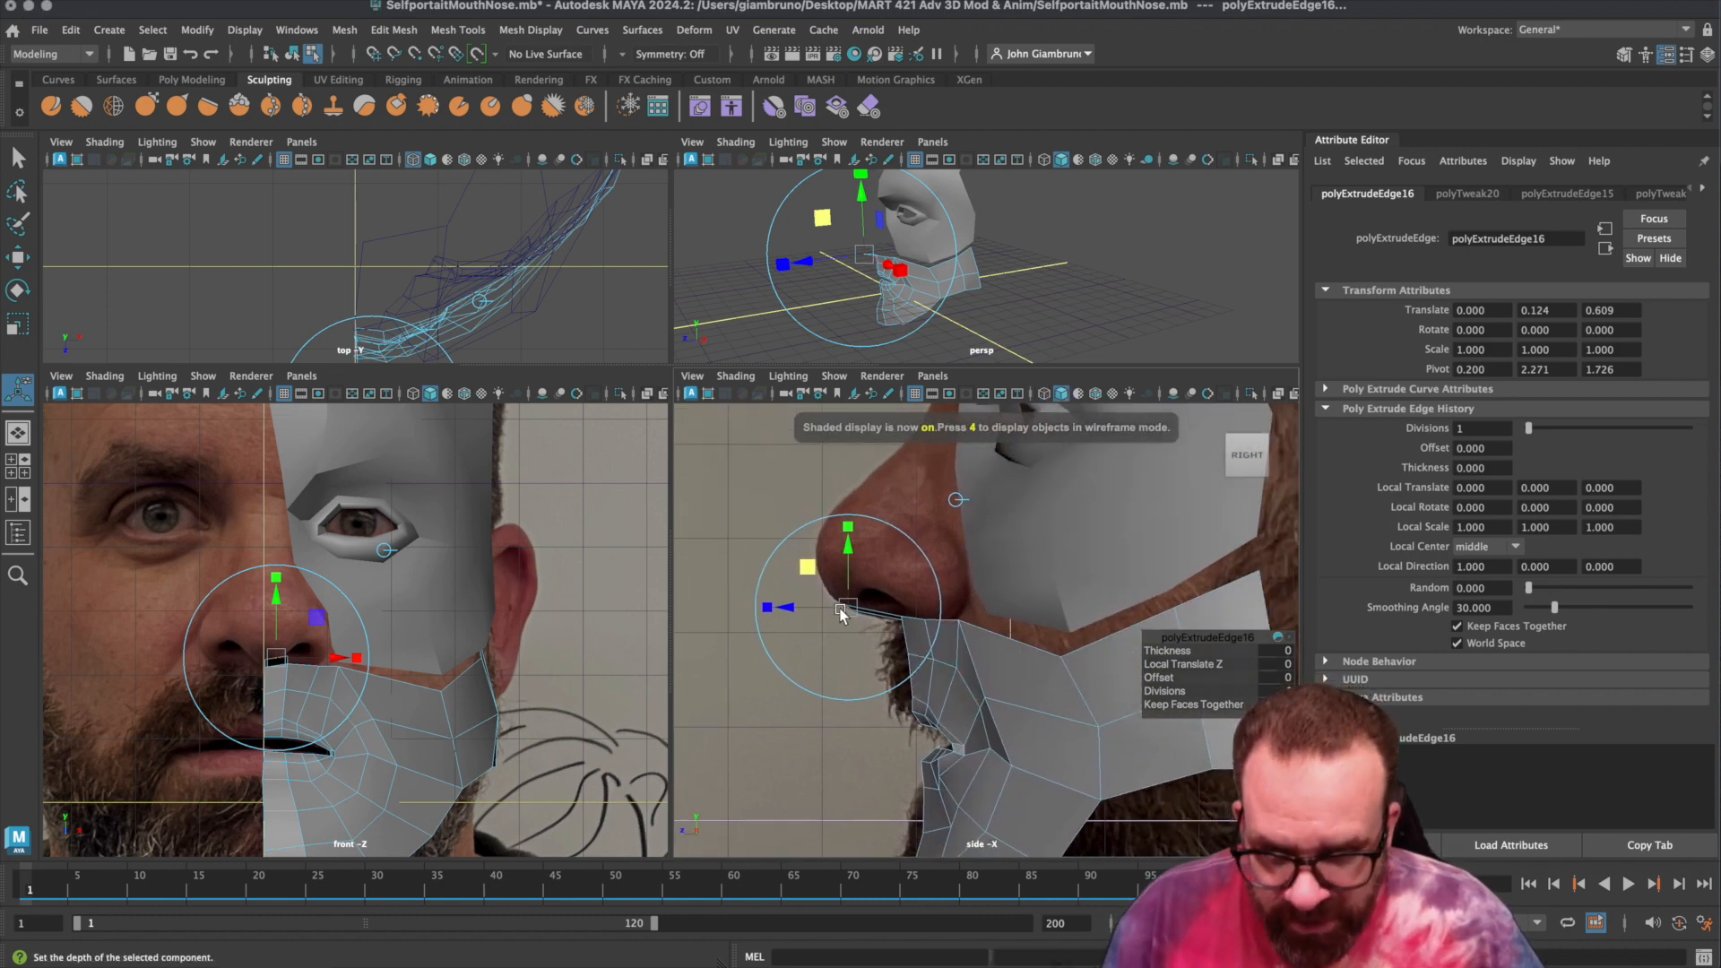
{"action": "mouse_move", "coordinate": [895, 643]}
{"action": "middle_mouse_down", "text": "alt"}
{"action": "mouse_move", "coordinate": [811, 692]}
{"action": "mouse_move", "coordinate": [815, 742]}
{"action": "middle_mouse_up", "text": "alt"}
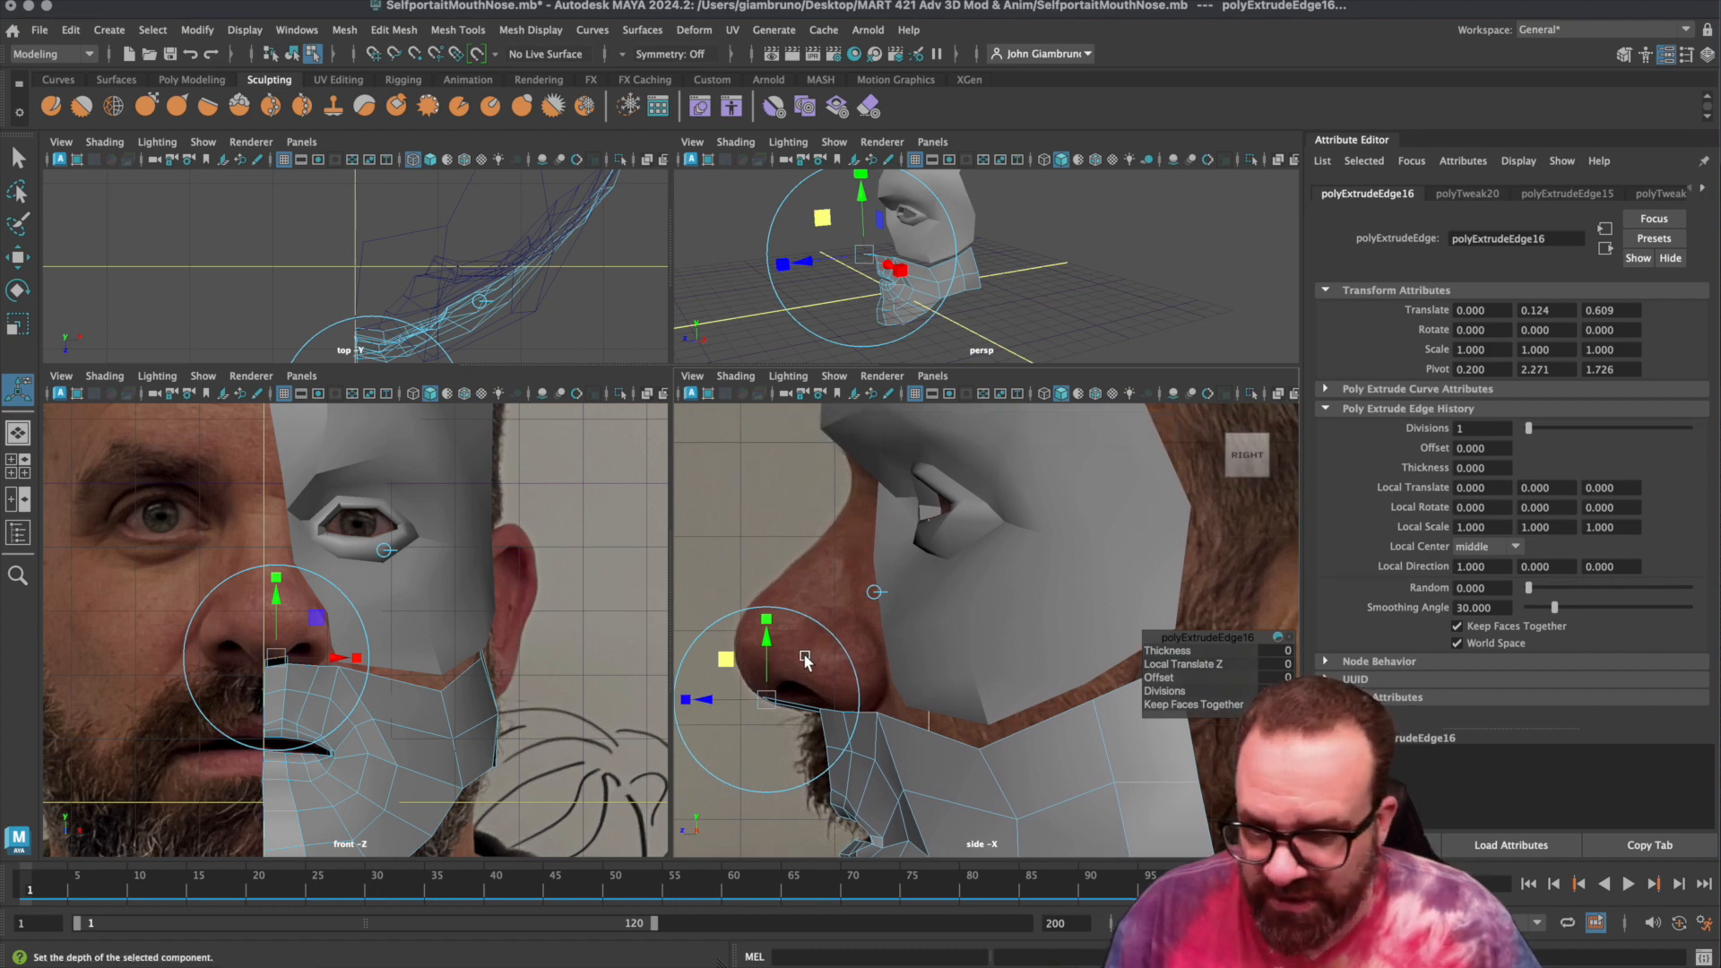
{"action": "left_click_drag", "start_coordinate": [727, 659], "coordinate": [718, 661]}
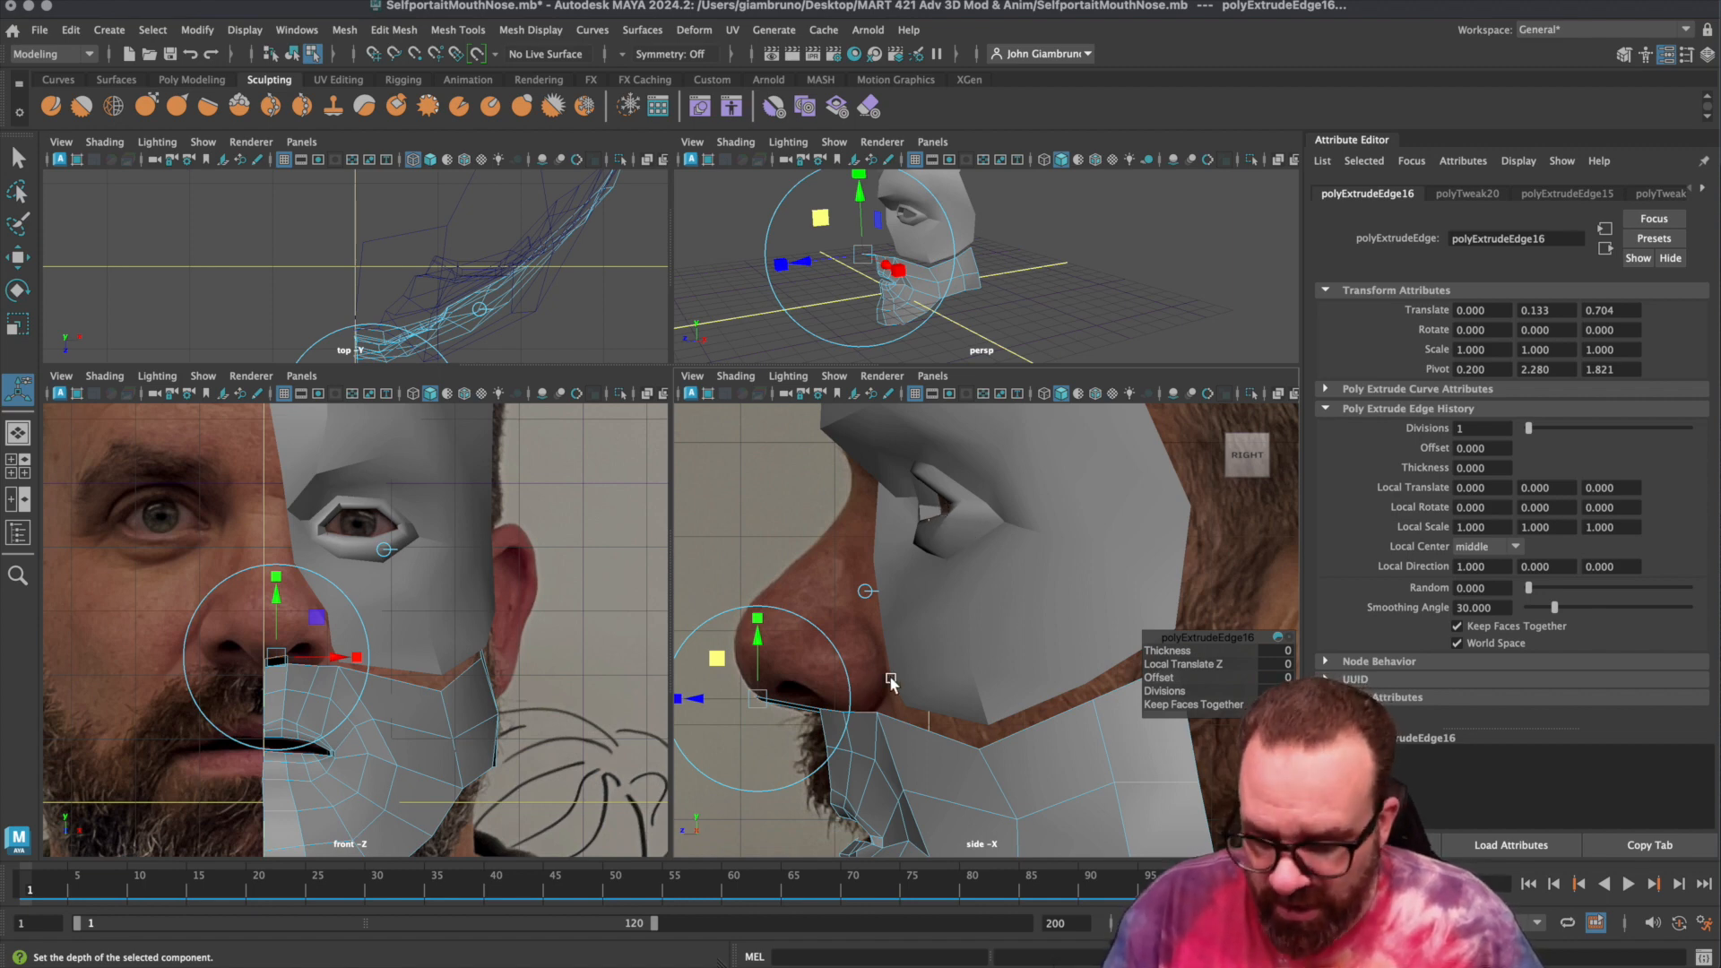
Extrude the front edge again up to the nose tip, about 0.466 up and 0.209 forward.
{"action": "key", "text": "ctrl+e"}
{"action": "left_click_drag", "start_coordinate": [717, 661], "coordinate": [700, 625]}
{"action": "scroll", "coordinate": [789, 695], "scroll_direction": "up", "scroll_amount": 3}
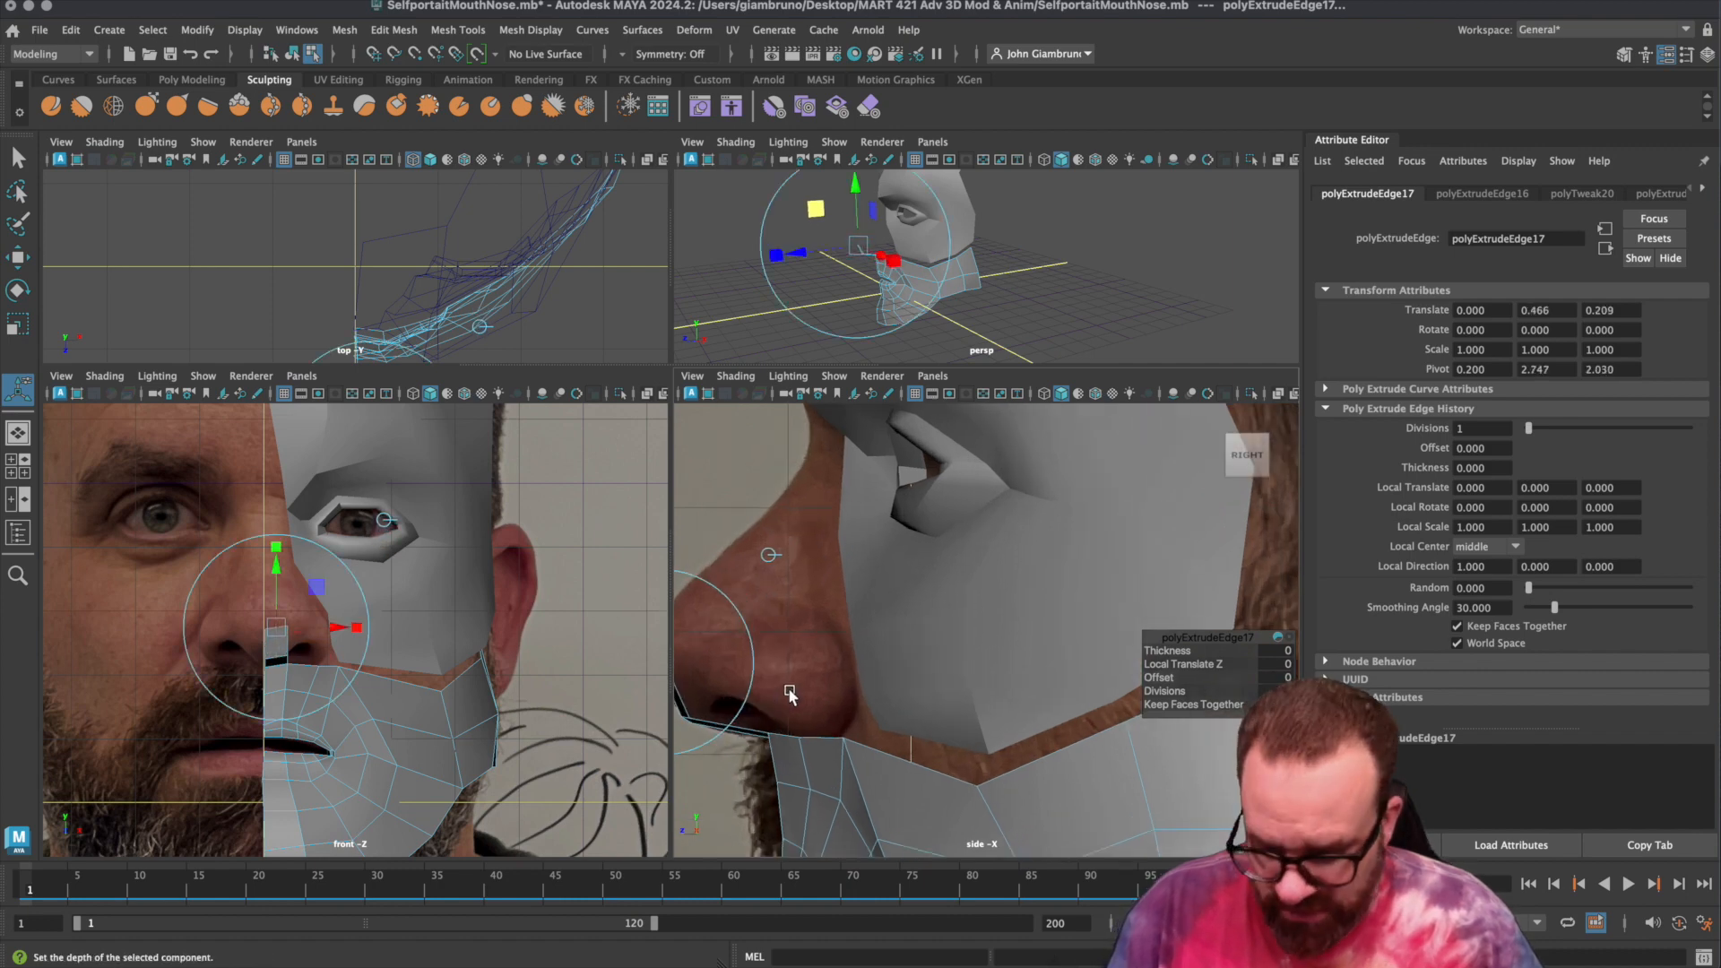
{"action": "key", "text": "space"}
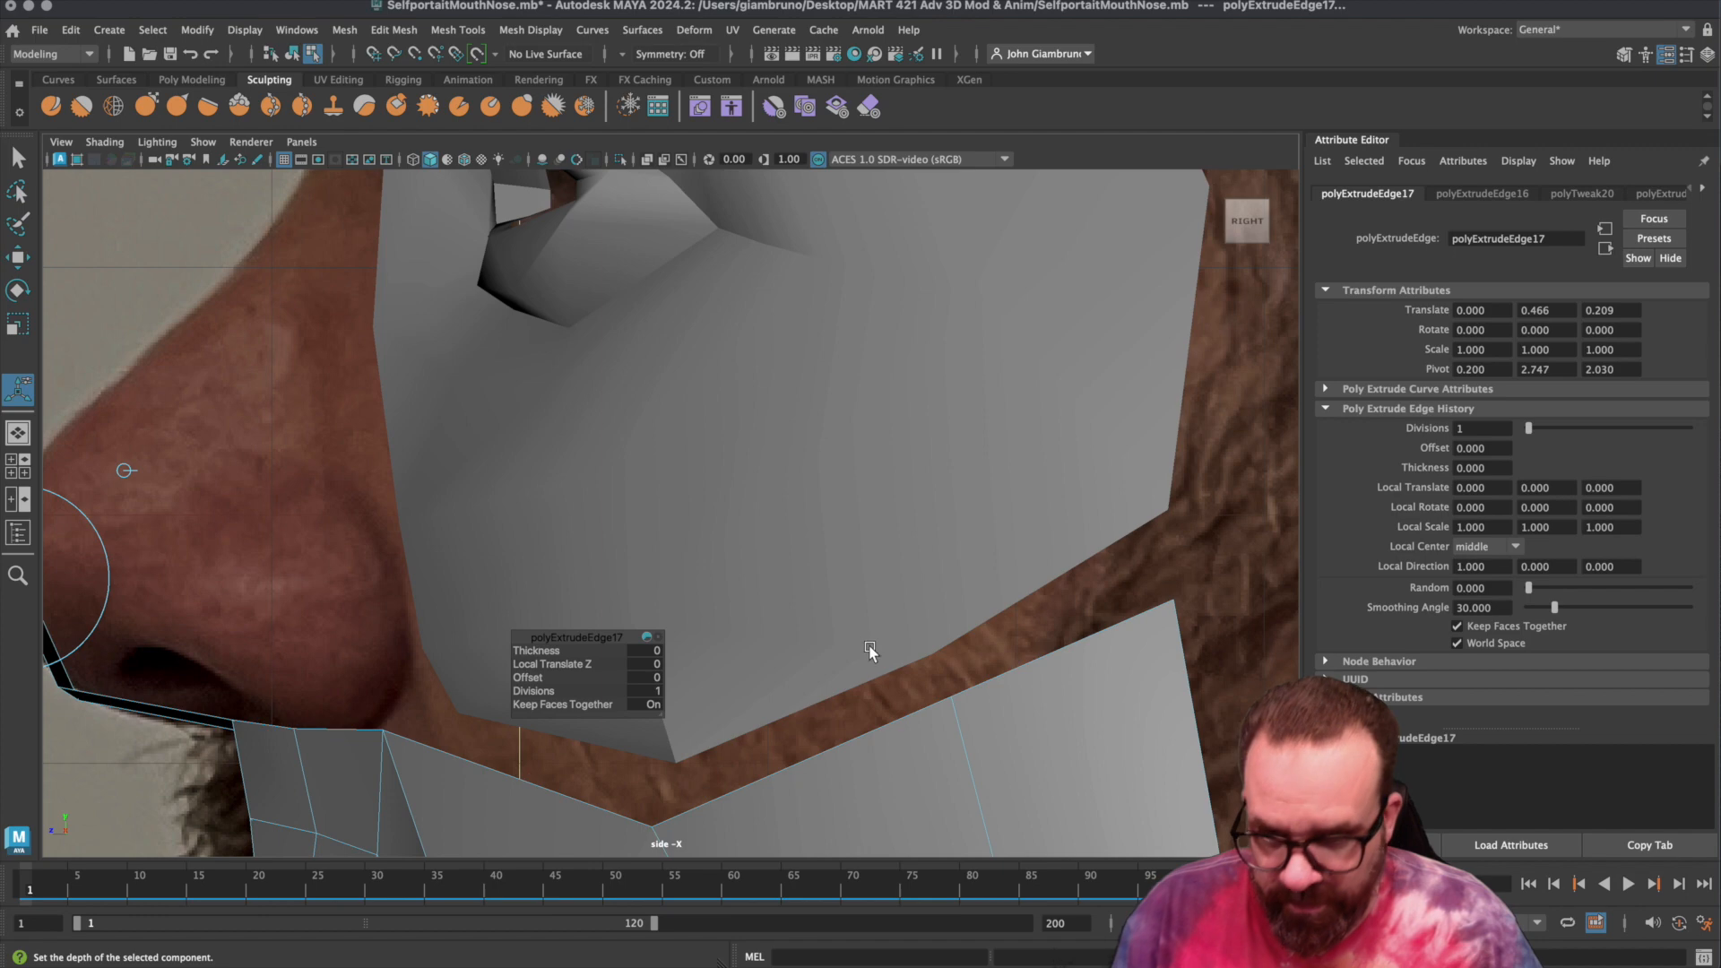
{"action": "middle_click_drag", "start_coordinate": [864, 615], "coordinate": [1153, 572], "text": "alt"}
{"action": "scroll", "coordinate": [476, 556], "scroll_direction": "up", "scroll_amount": 3}
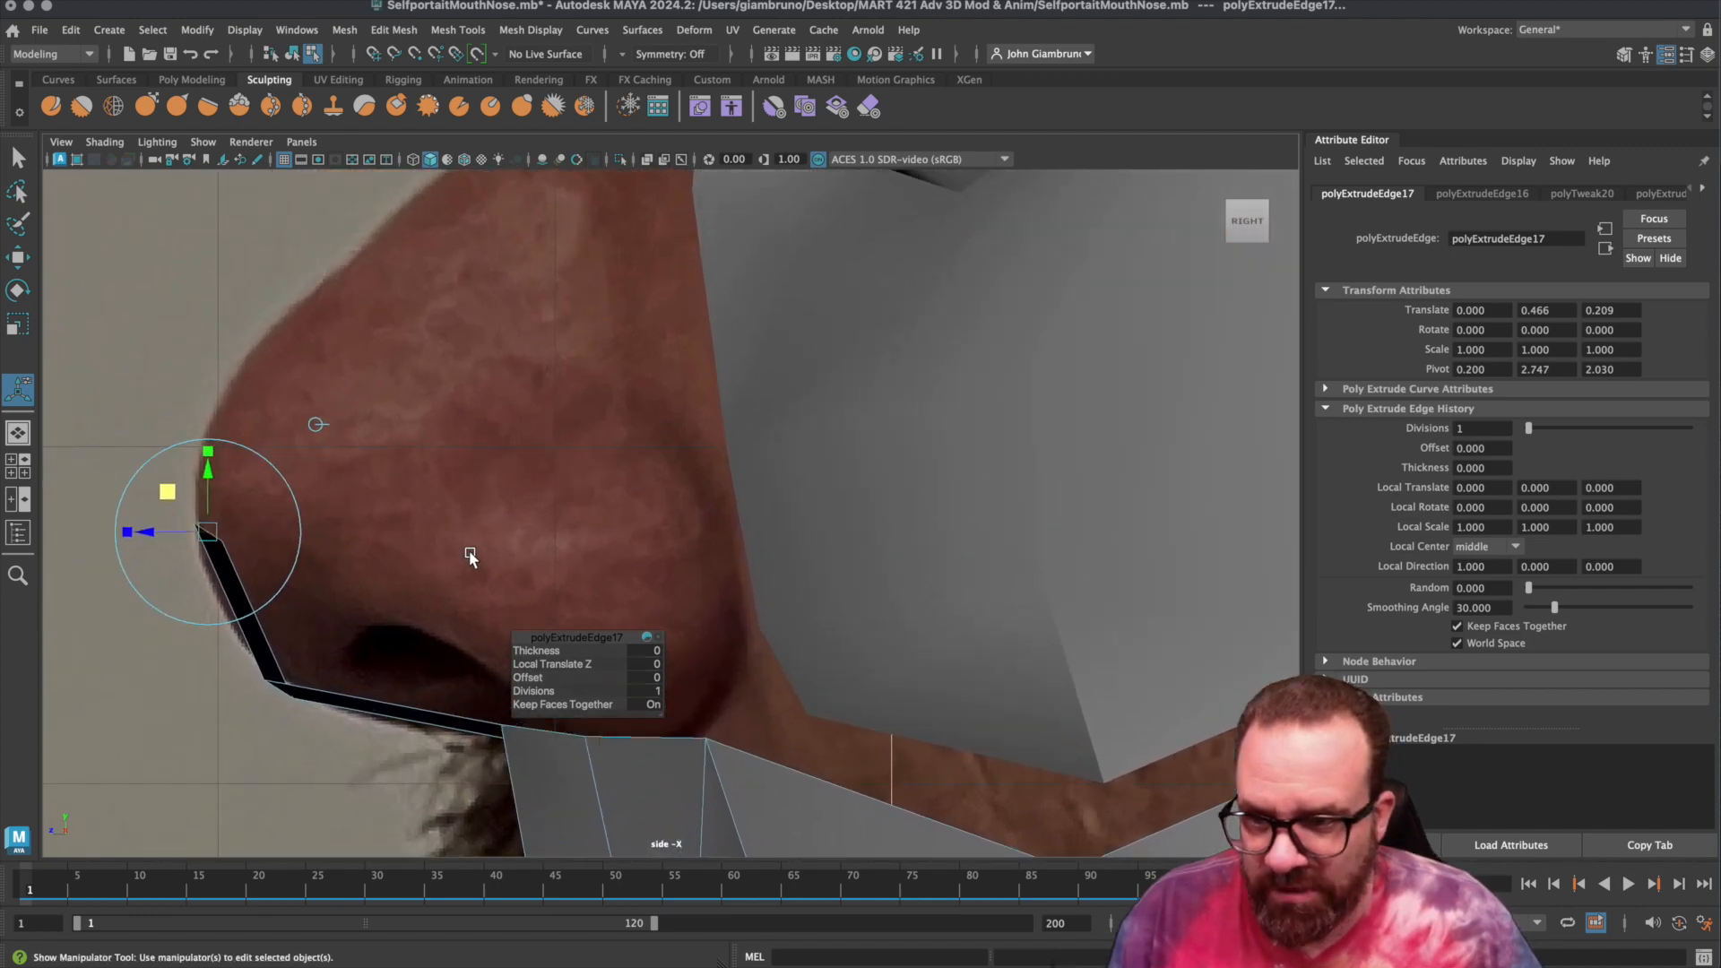
Hide the Attribute Editor, lower the nose-tip edge slightly, and extrude it straight up around the front of the nose tip.
{"action": "middle_click_drag", "start_coordinate": [476, 561], "coordinate": [820, 553], "text": "alt"}
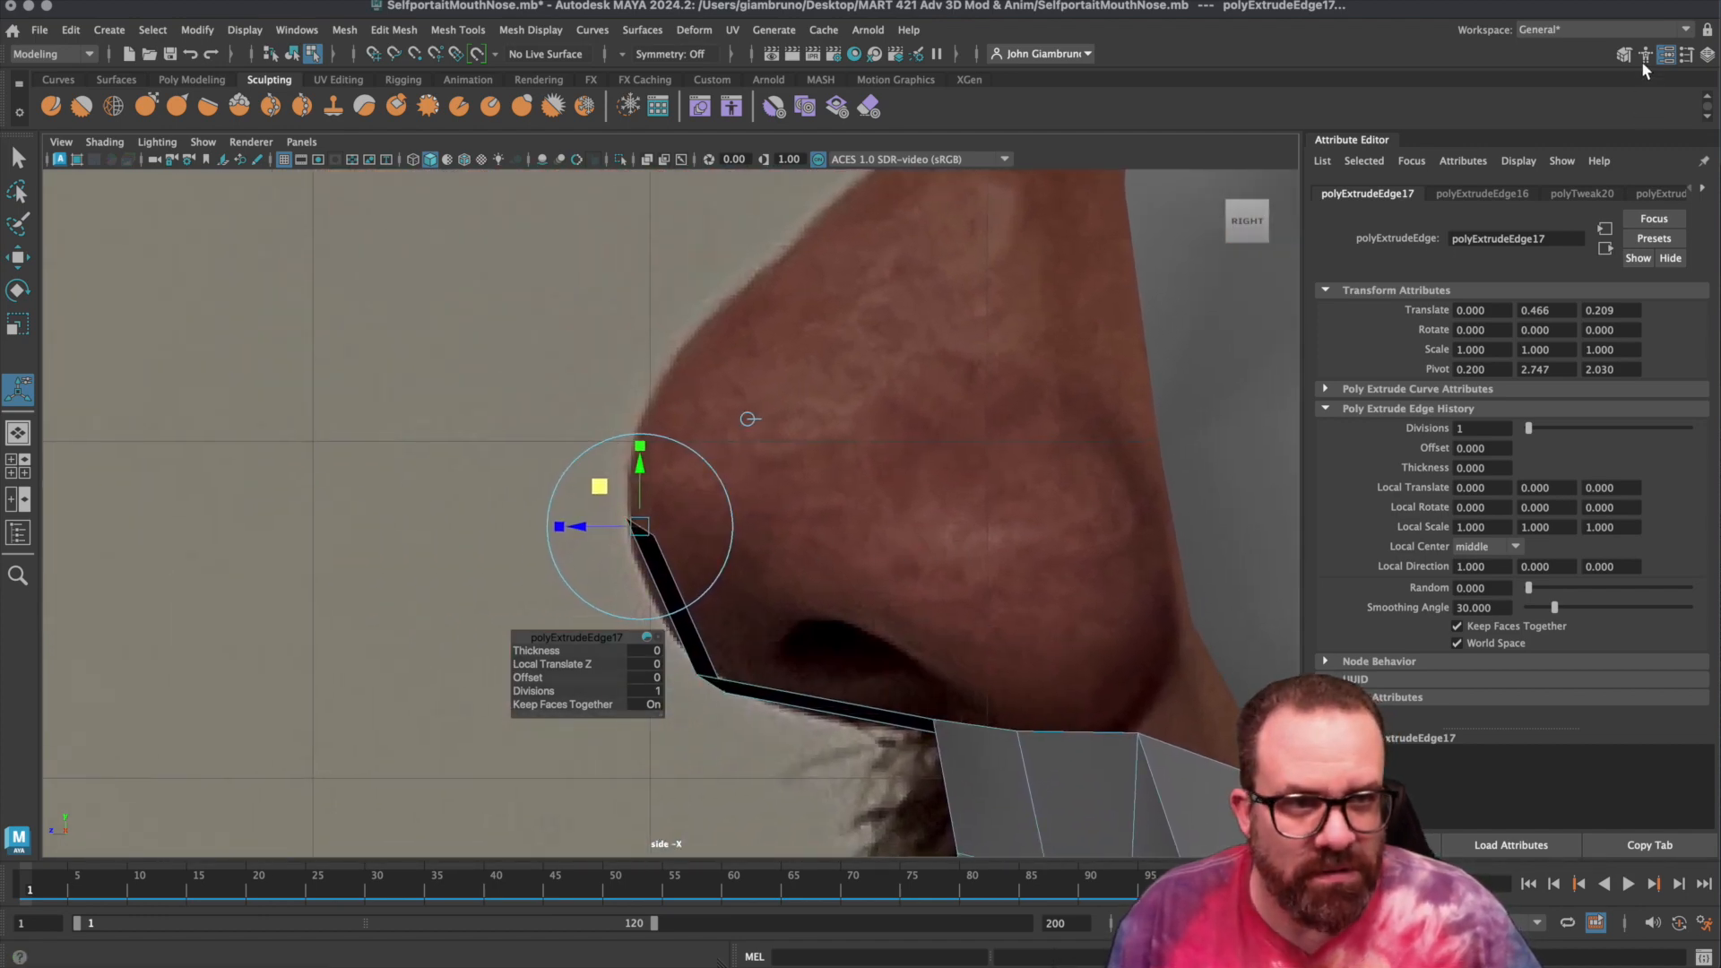
{"action": "left_click", "coordinate": [1666, 55]}
{"action": "left_click_drag", "start_coordinate": [797, 496], "coordinate": [800, 522]}
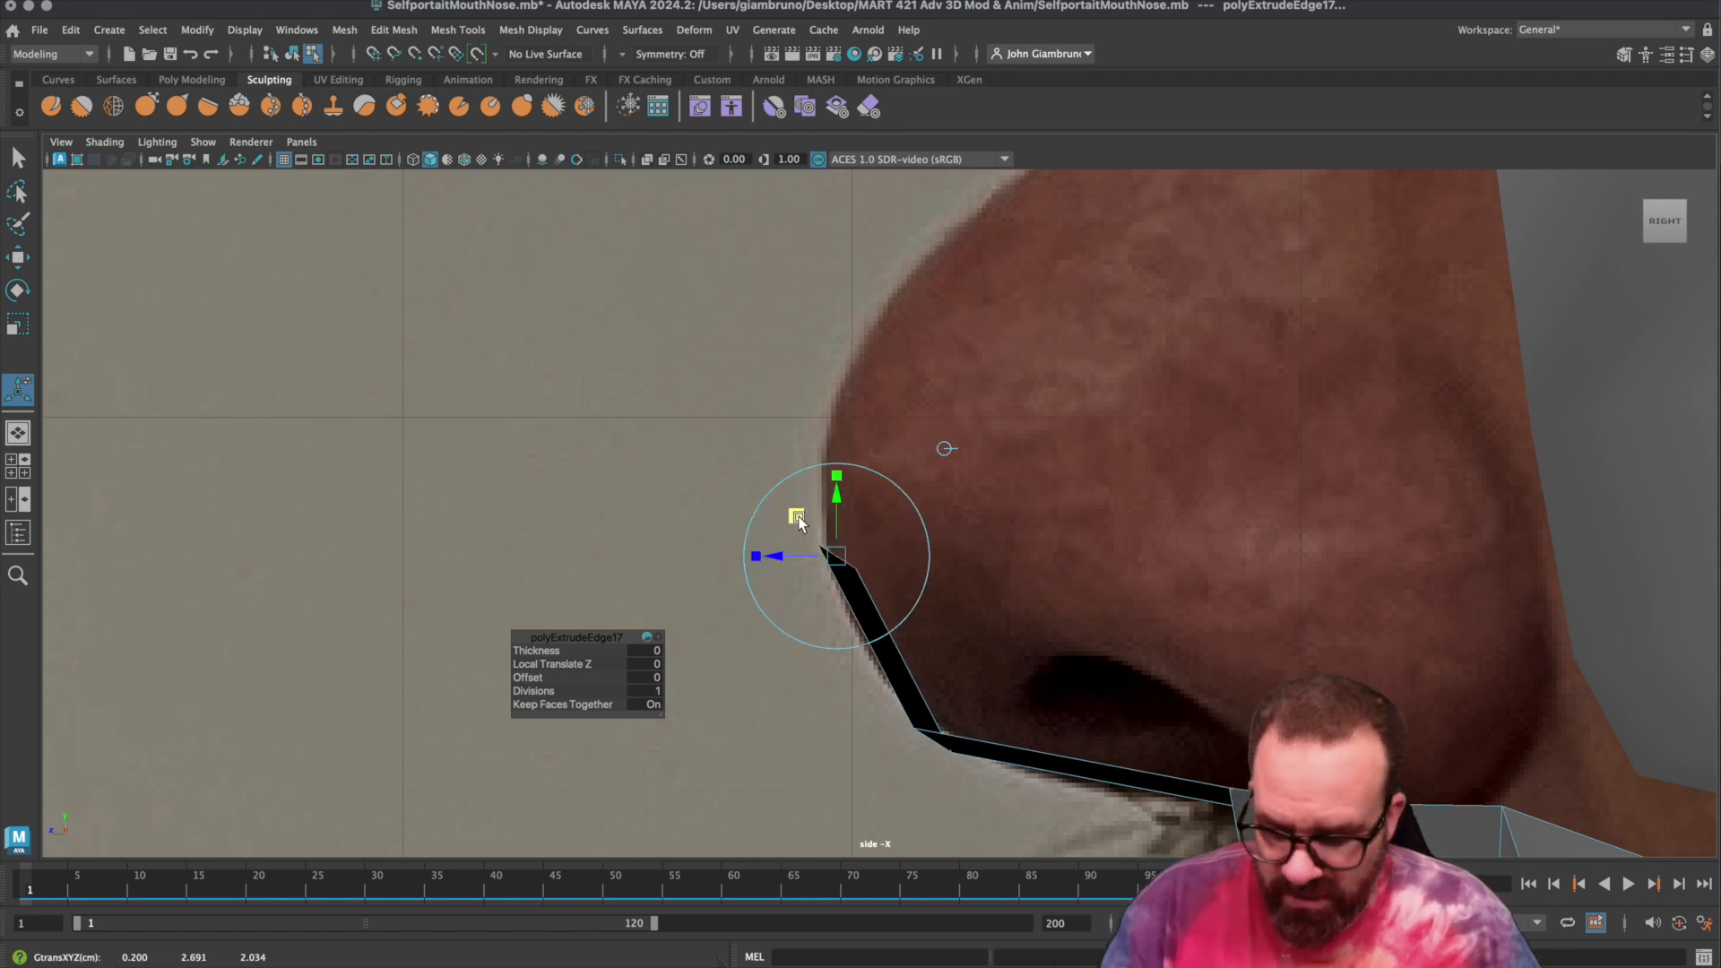
{"action": "key", "text": "ctrl+e"}
{"action": "left_click_drag", "start_coordinate": [805, 511], "coordinate": [813, 344]}
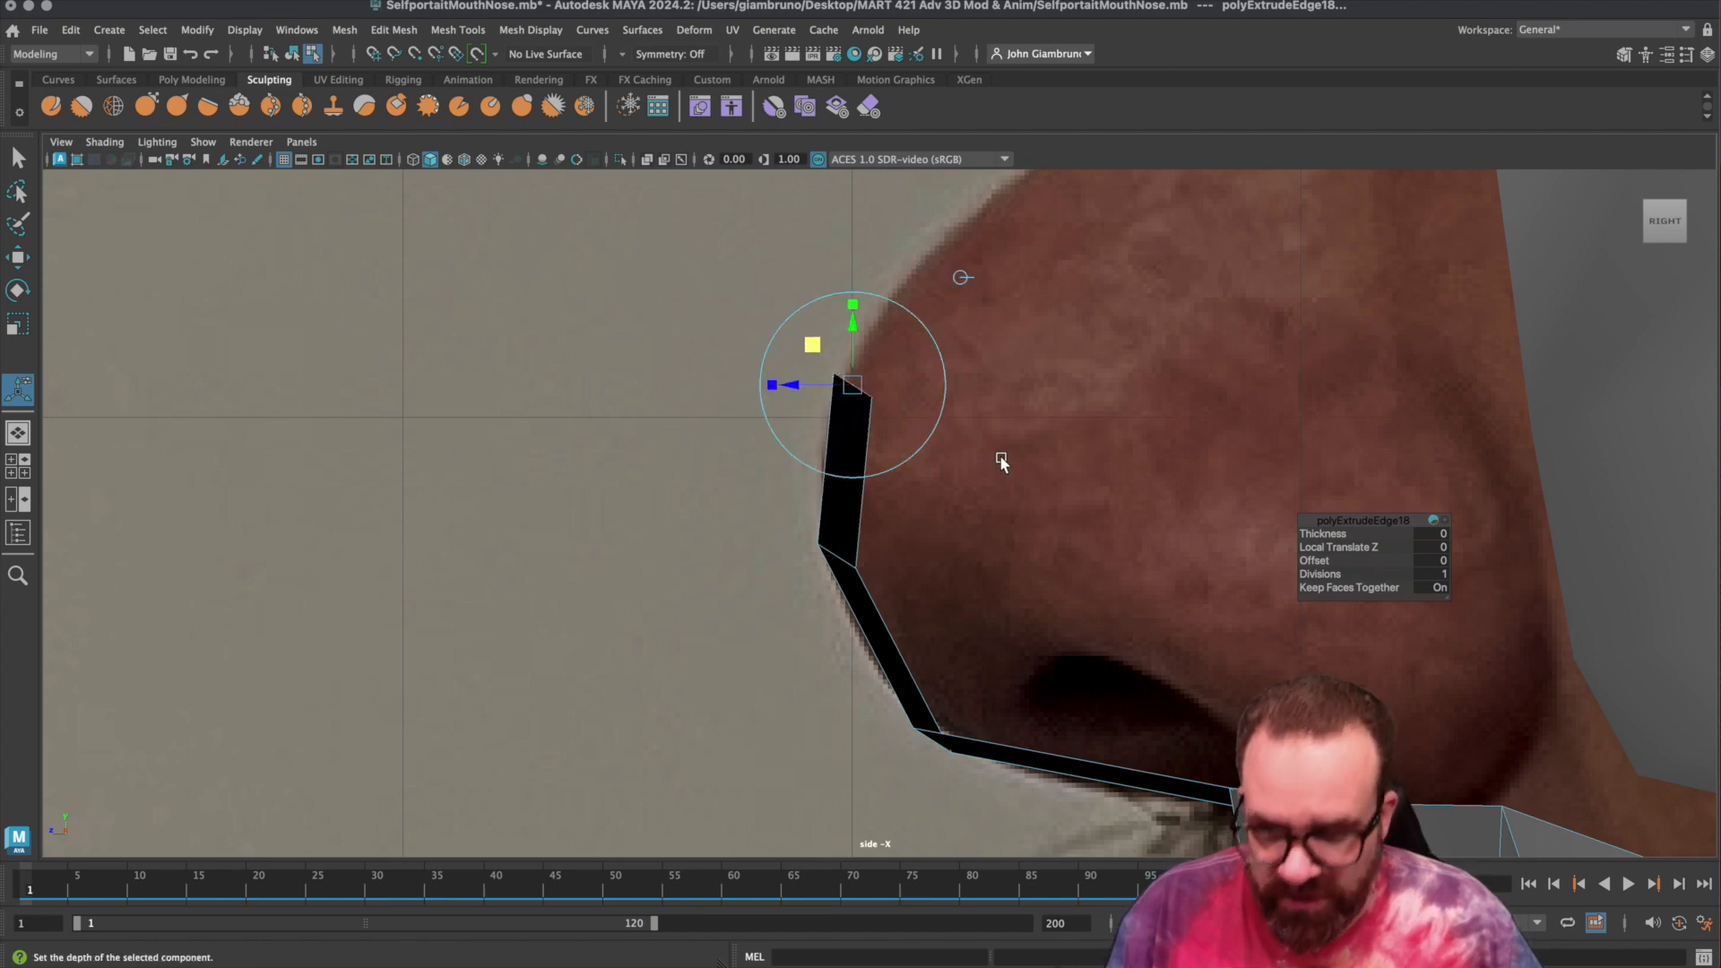
Extrude the strip's top edge up and back along the lower nose bridge, following the side-view reference profile.
{"action": "middle_click_drag", "start_coordinate": [1003, 464], "coordinate": [713, 711], "text": "alt"}
{"action": "key", "text": "ctrl+e"}
{"action": "left_click", "coordinate": [689, 515]}
{"action": "left_click_drag", "start_coordinate": [542, 581], "coordinate": [688, 401]}
Extrude the top edge again to the middle of the nose bridge and nudge it onto the reference profile.
{"action": "middle_click_drag", "start_coordinate": [890, 462], "coordinate": [575, 624], "text": "alt"}
{"action": "key", "text": "ctrl+e"}
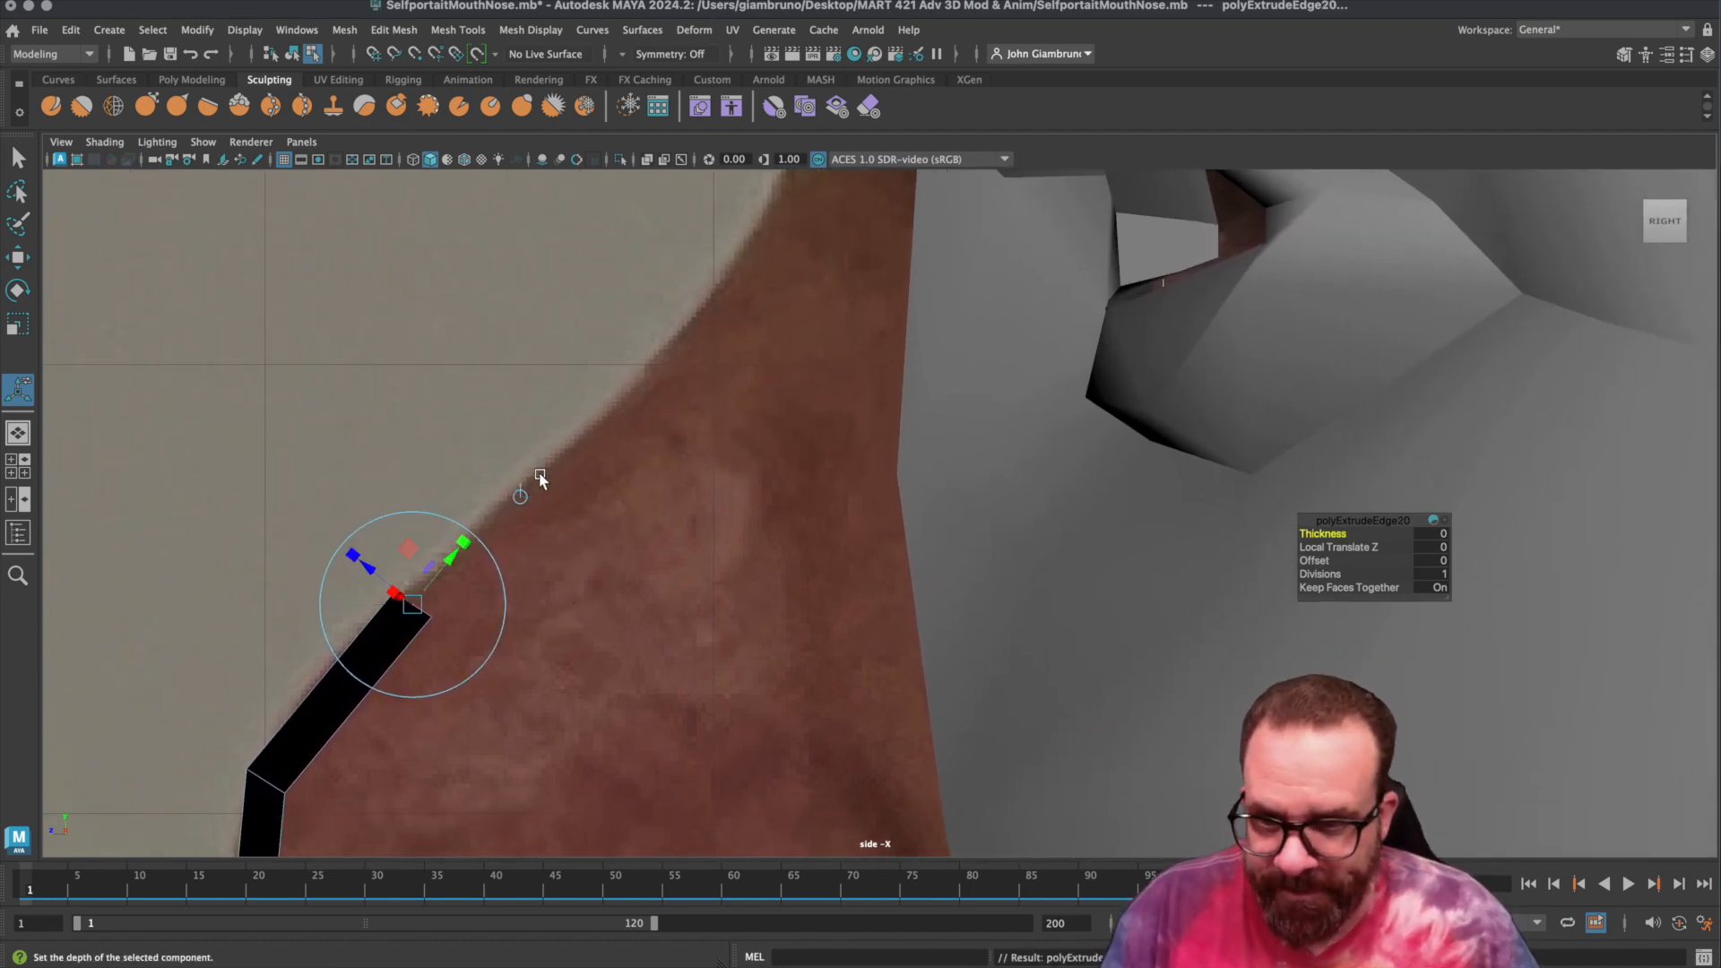
{"action": "left_click_drag", "start_coordinate": [388, 564], "coordinate": [574, 395]}
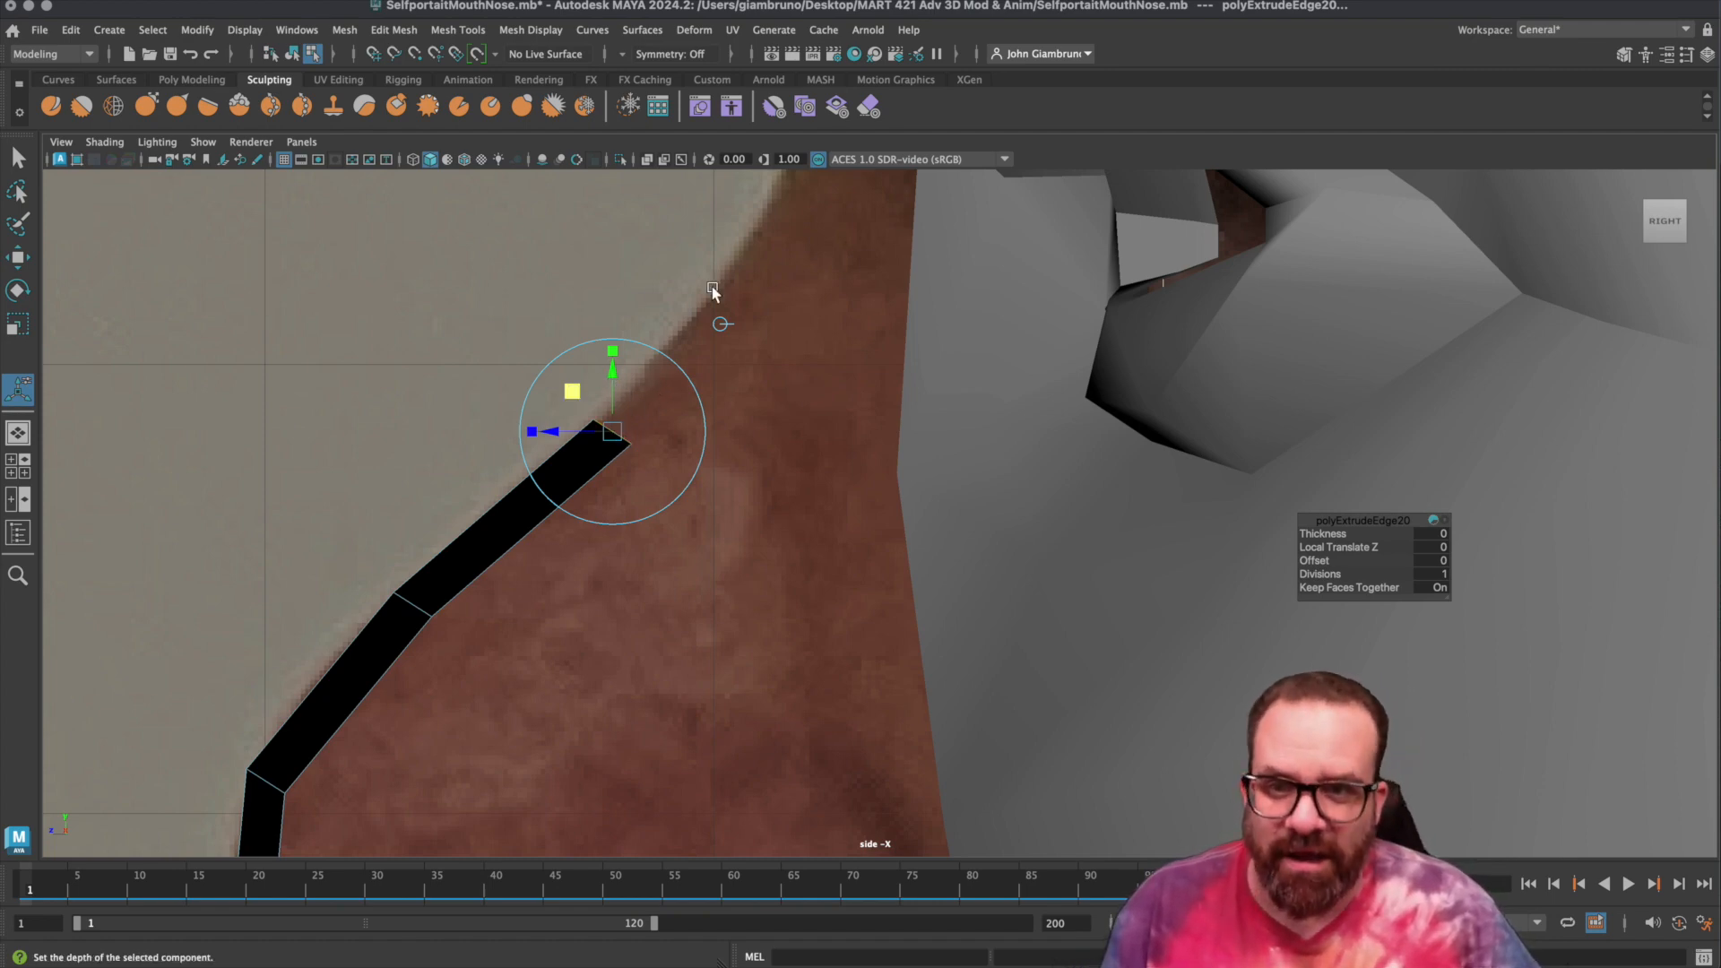
{"action": "middle_click_drag", "start_coordinate": [860, 384], "coordinate": [733, 647], "text": "alt"}
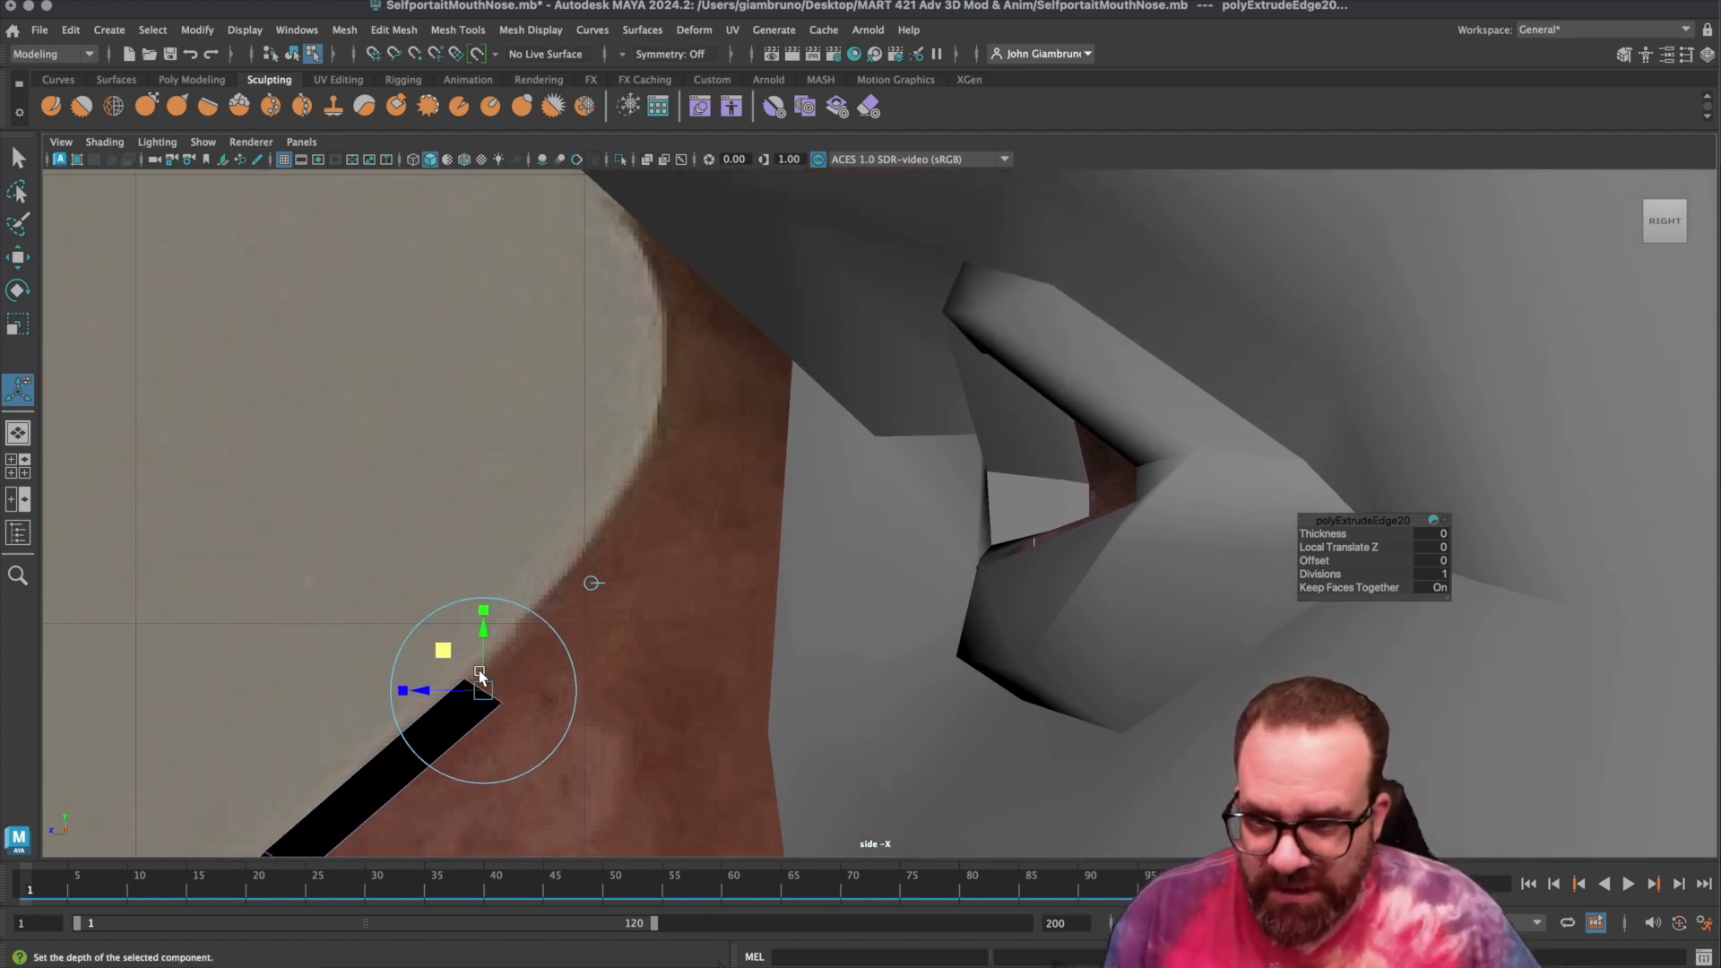
{"action": "left_click_drag", "start_coordinate": [456, 661], "coordinate": [466, 659]}
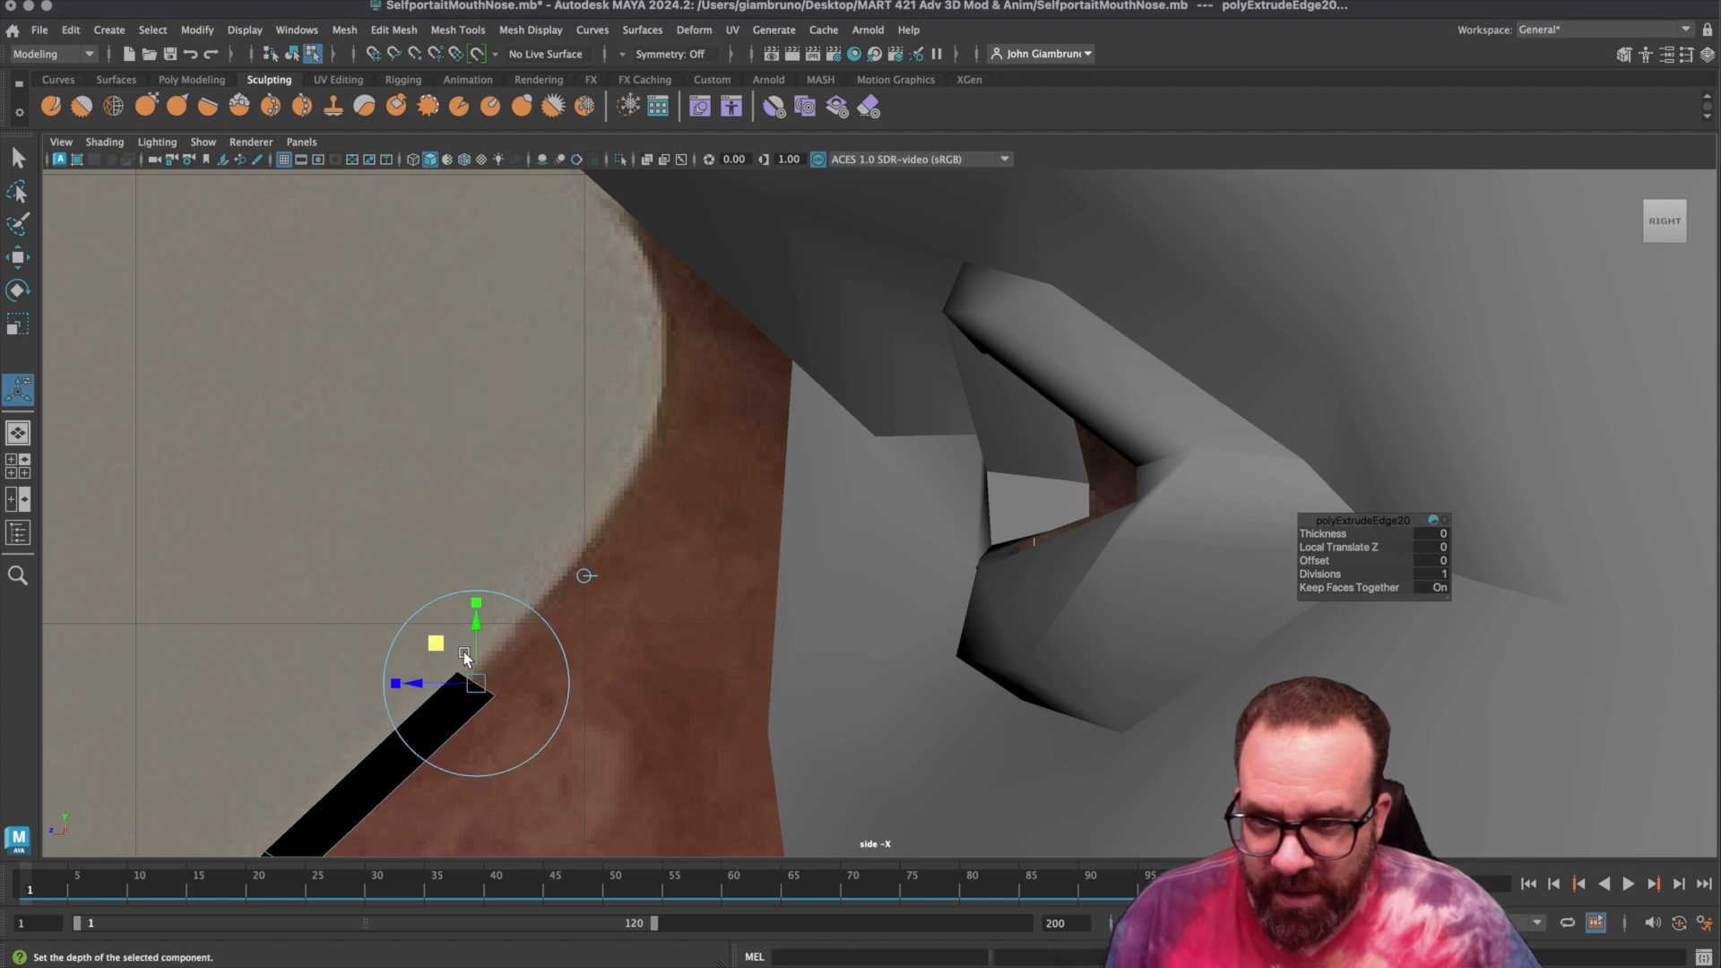
Extrude the top edge twice more, along the upper bridge and then up to the nose root below the brow.
{"action": "key", "text": "ctrl+e"}
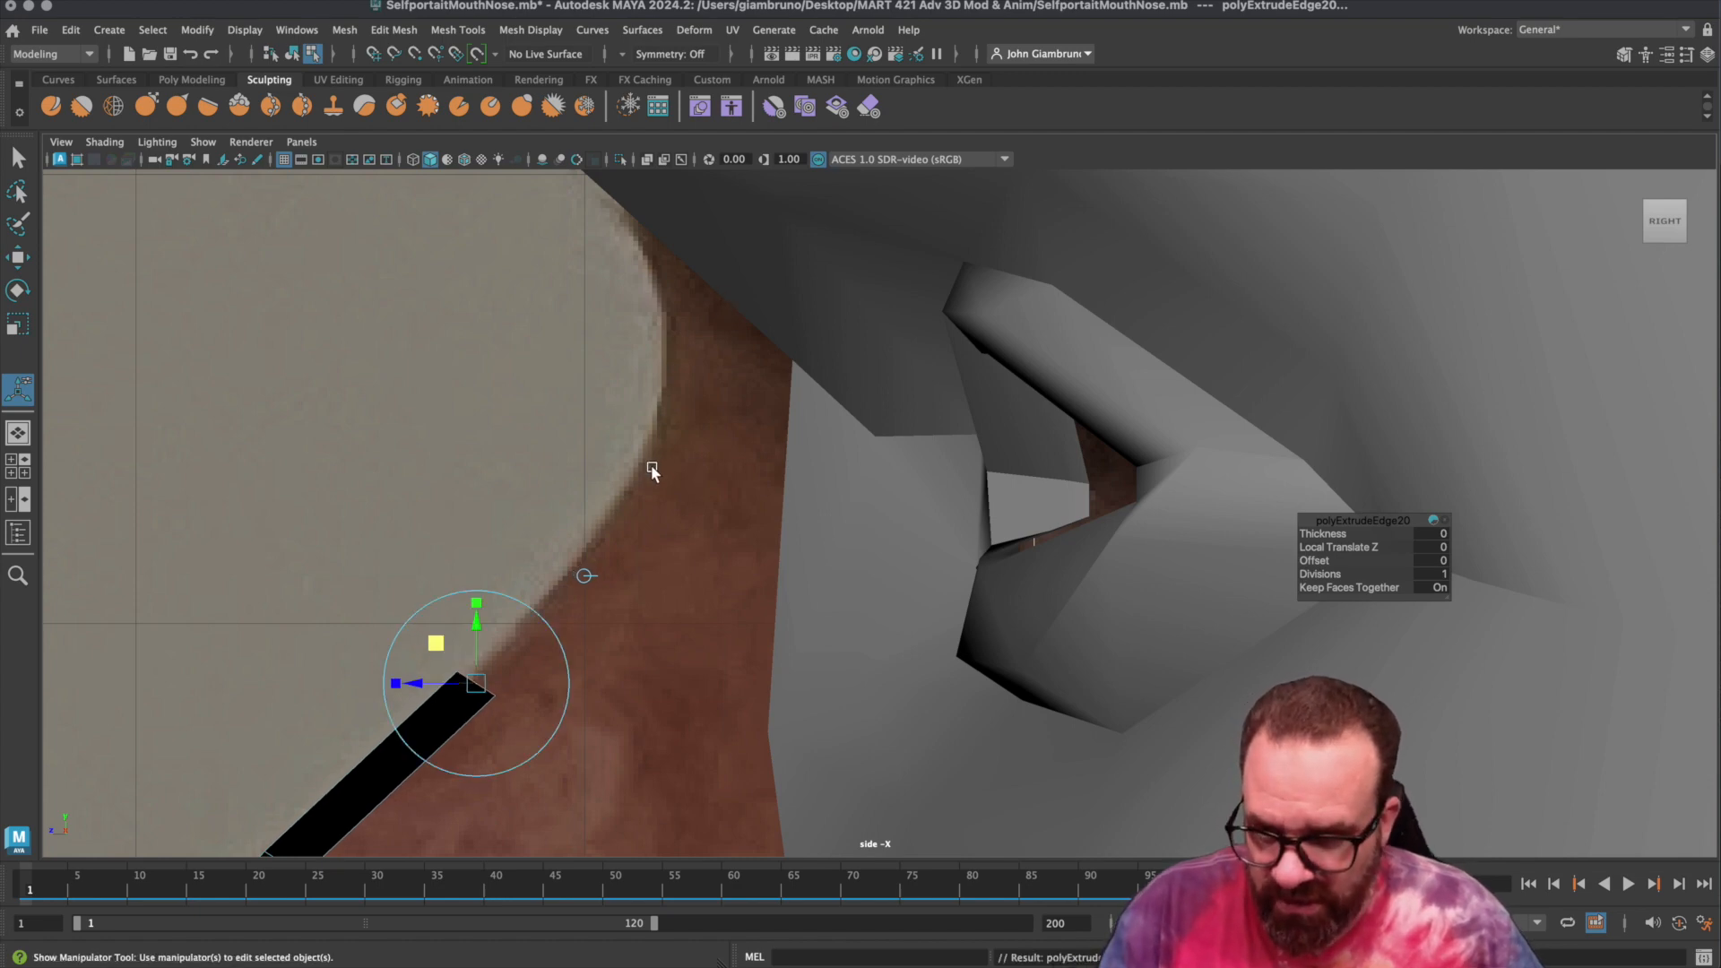
{"action": "left_click", "coordinate": [584, 574]}
{"action": "left_click_drag", "start_coordinate": [434, 652], "coordinate": [620, 410]}
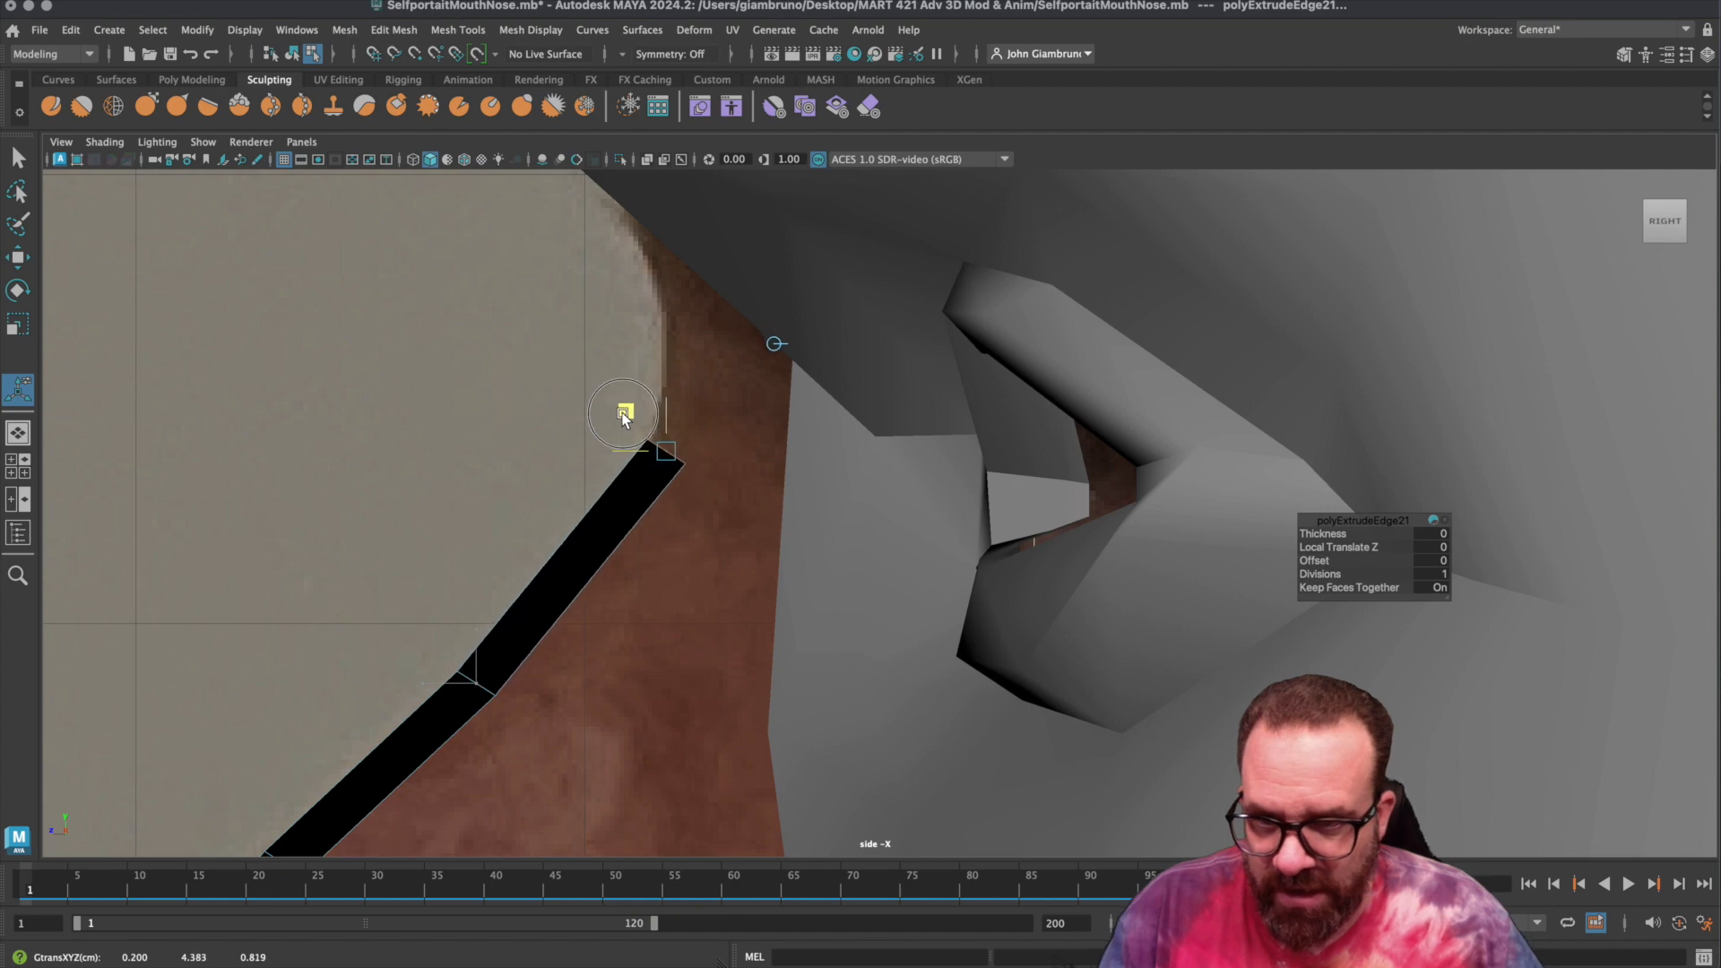
{"action": "key", "text": "ctrl+e"}
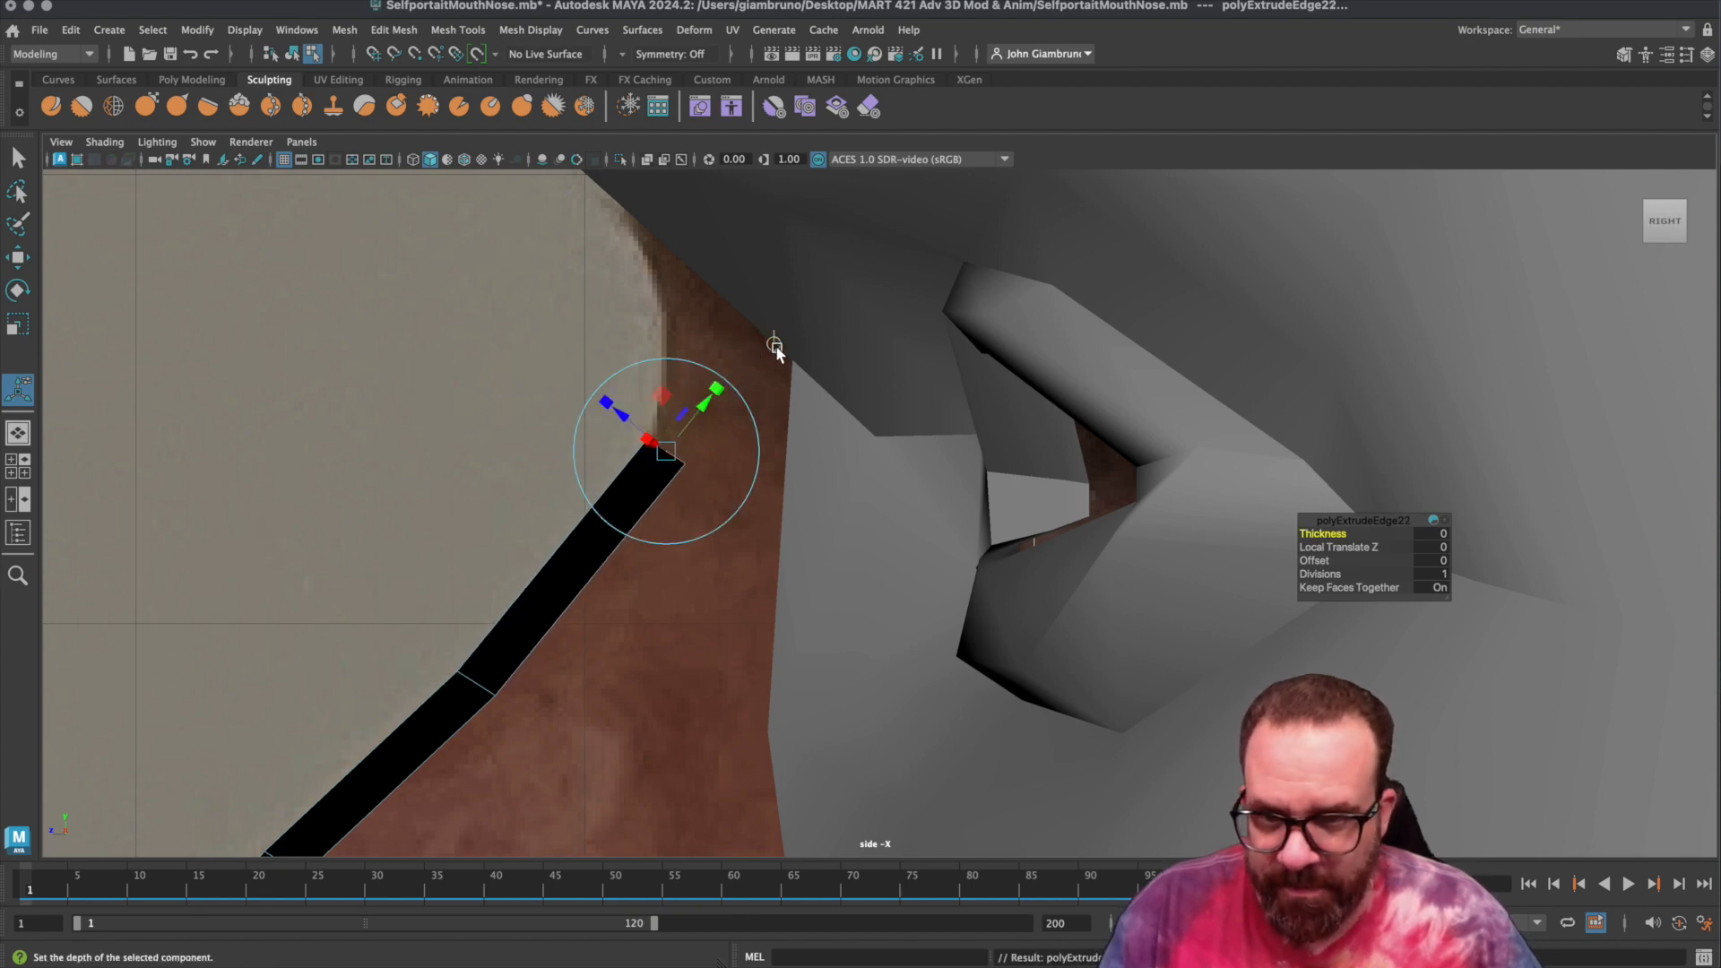
{"action": "left_click_drag", "start_coordinate": [629, 411], "coordinate": [613, 206]}
Compare the nose strip with the side and front reference photos and the perspective view, and clear the selection.
{"action": "scroll", "coordinate": [705, 482], "scroll_direction": "down", "scroll_amount": 10}
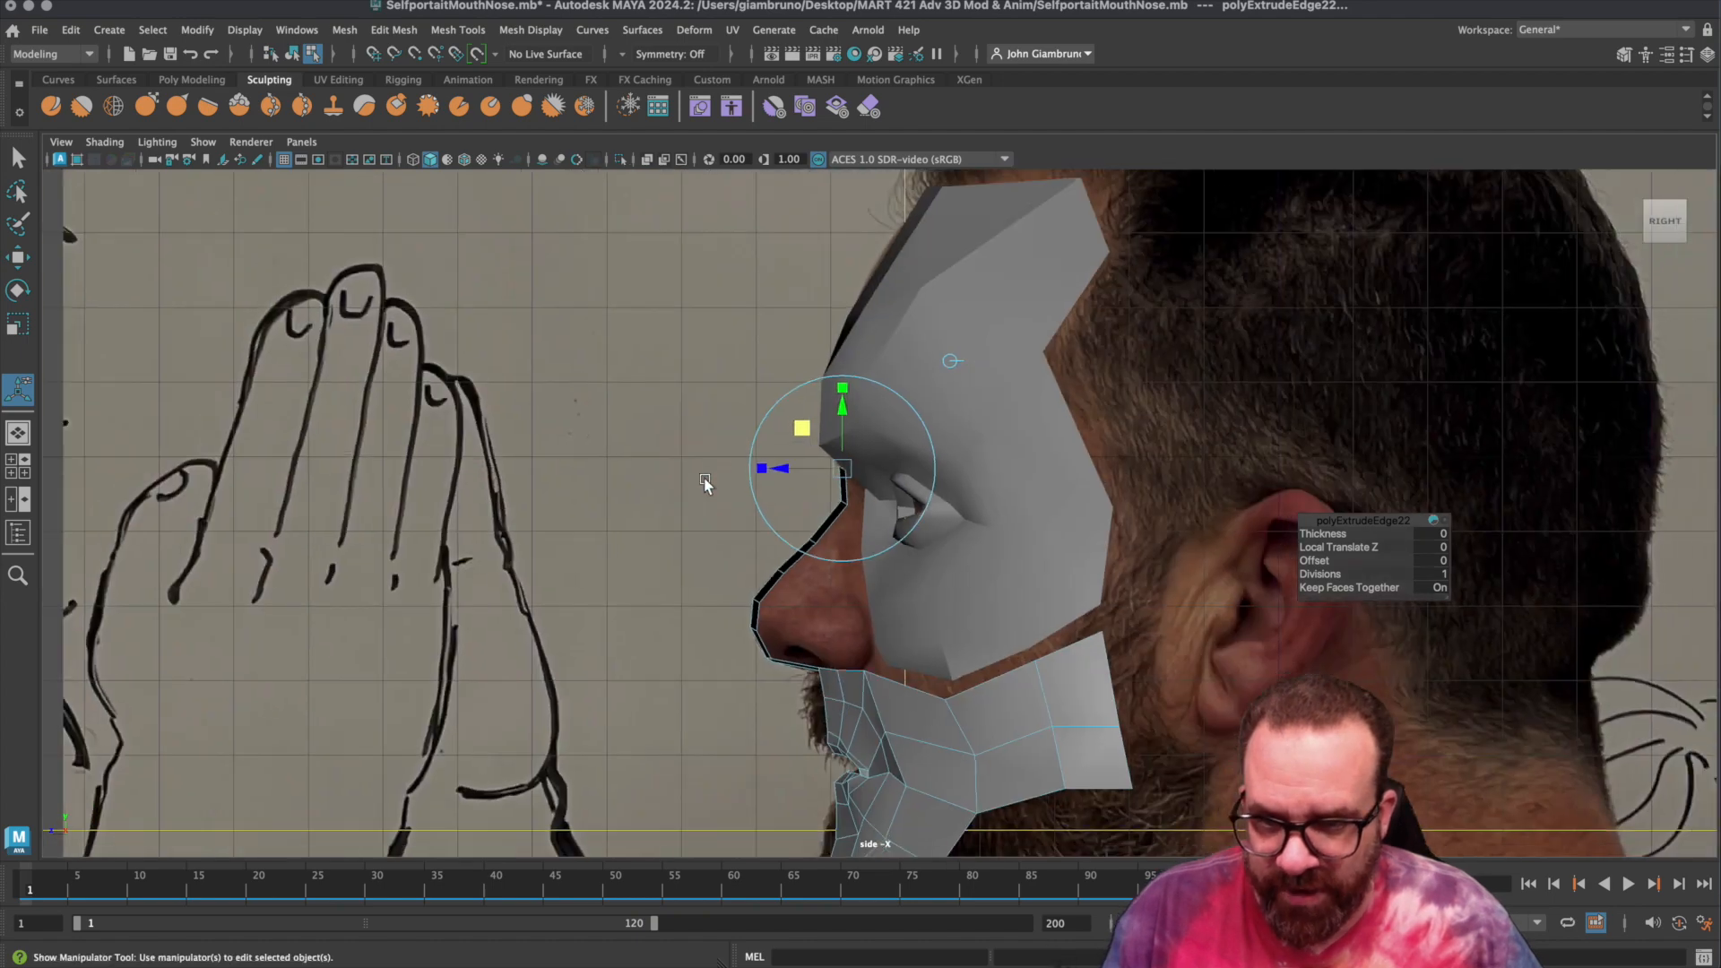
{"action": "scroll", "coordinate": [704, 482], "scroll_direction": "up", "scroll_amount": 6}
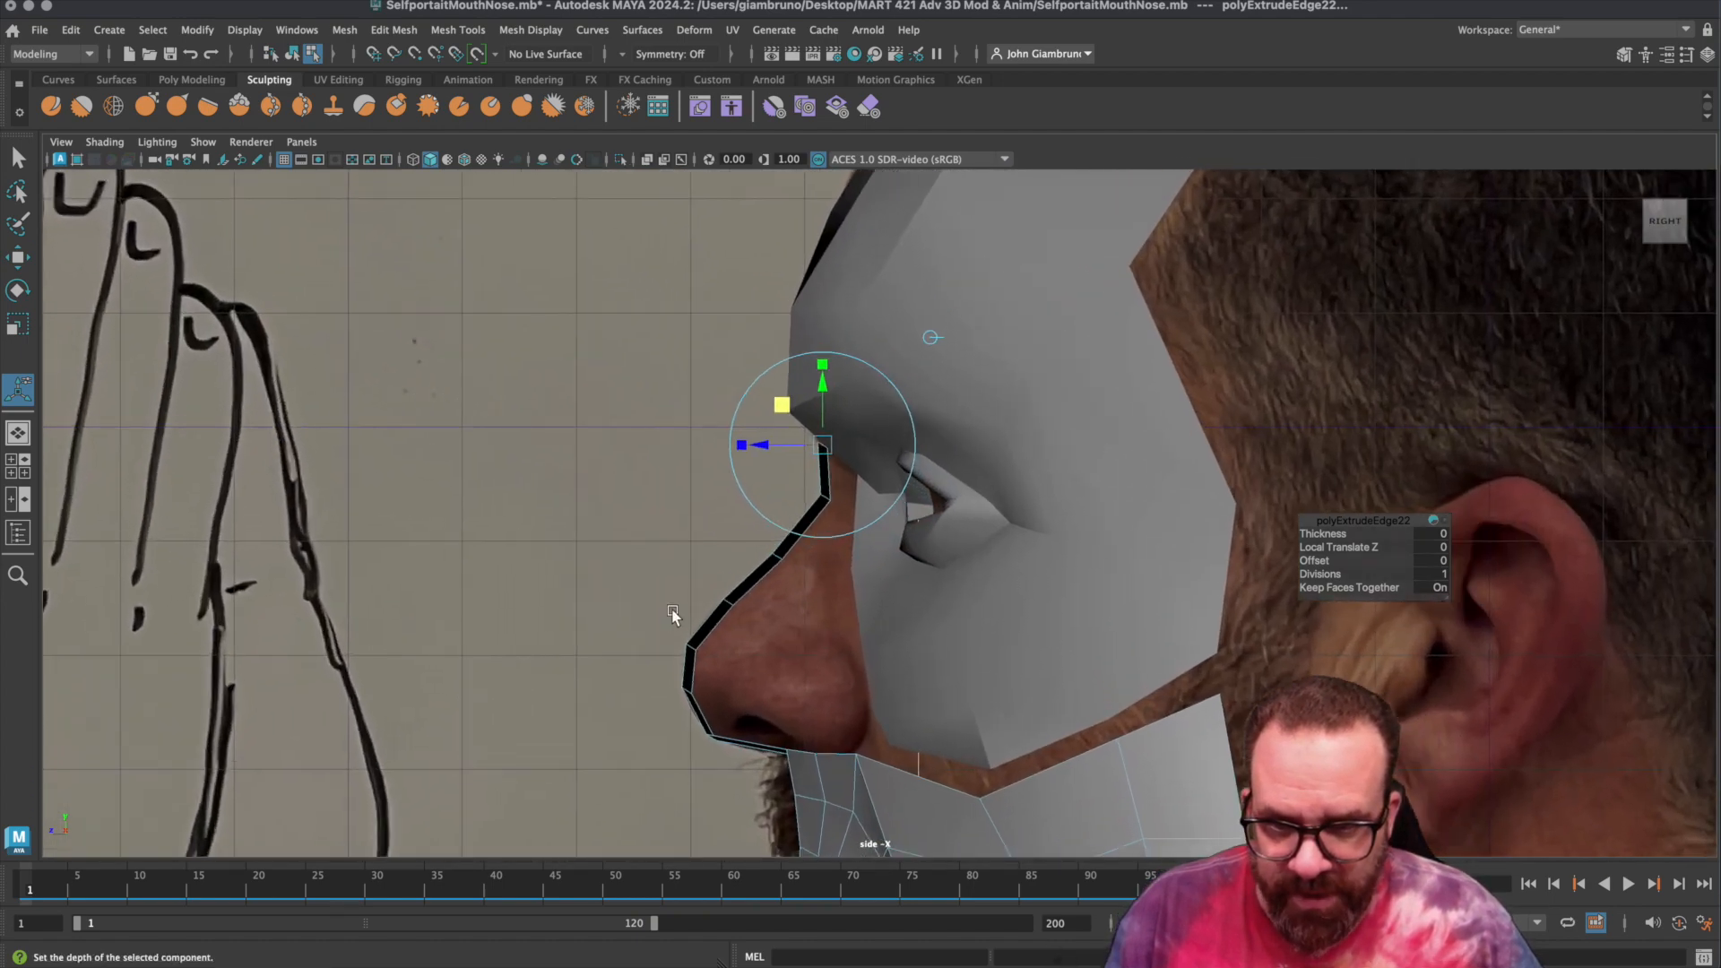
{"action": "key", "text": "space"}
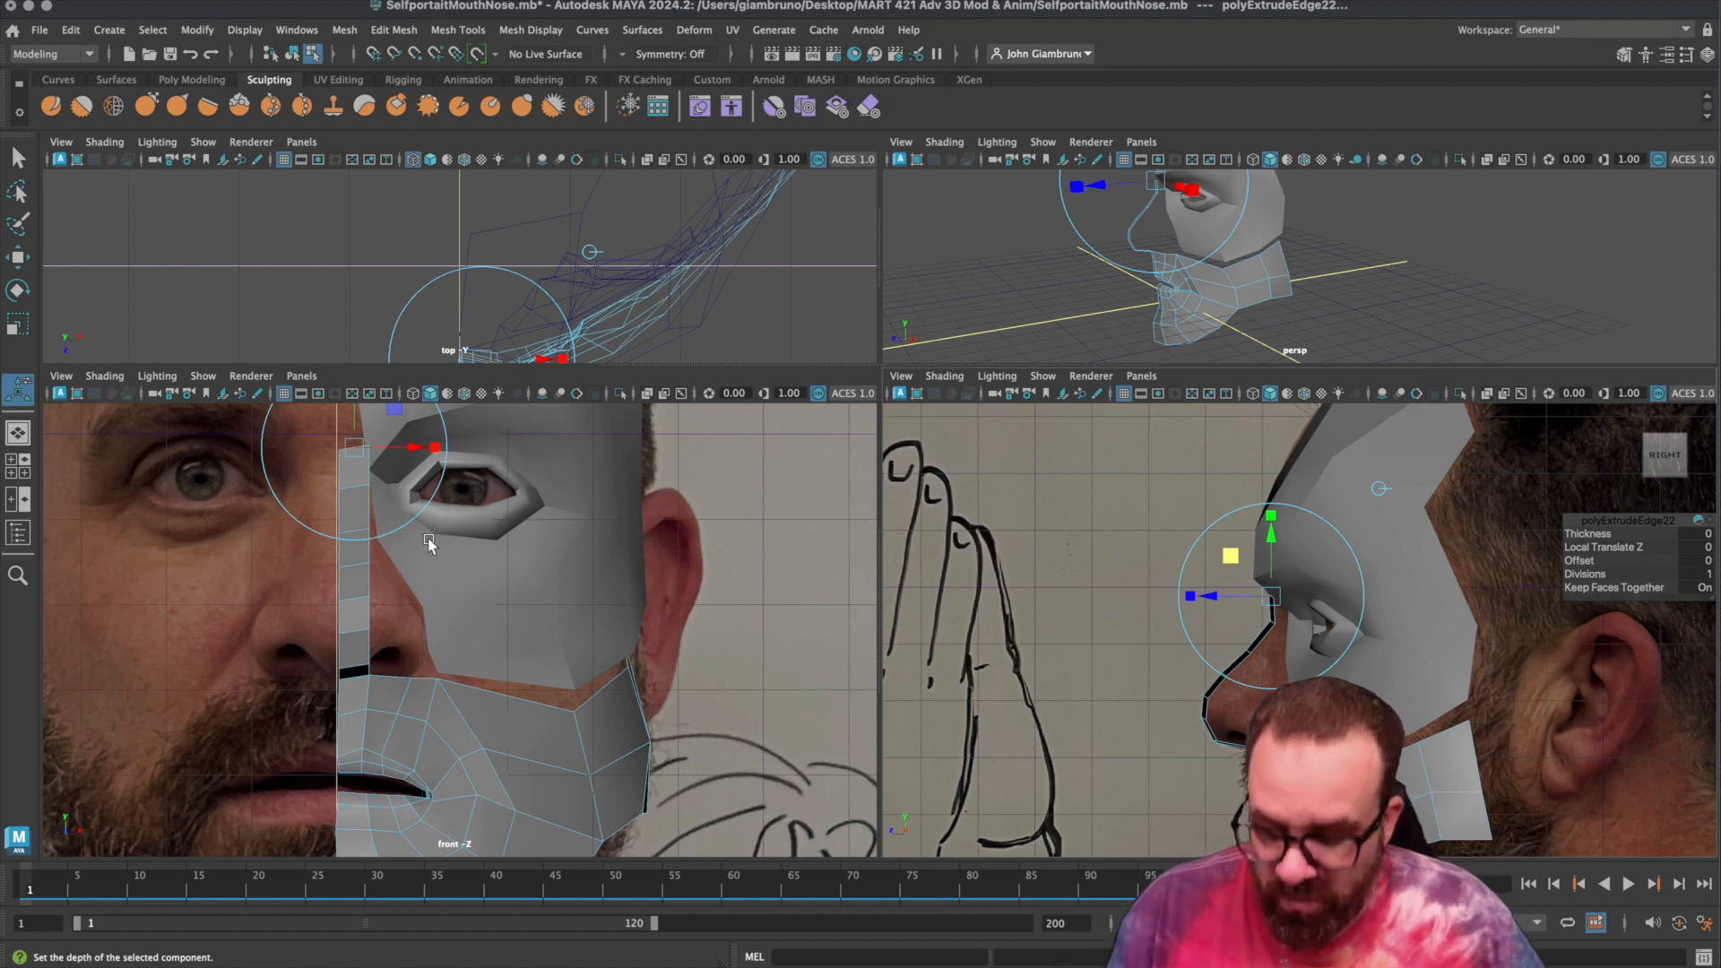
{"action": "scroll", "coordinate": [429, 543], "scroll_direction": "up", "scroll_amount": 2}
{"action": "left_click_drag", "start_coordinate": [1239, 310], "coordinate": [1304, 271], "text": "alt"}
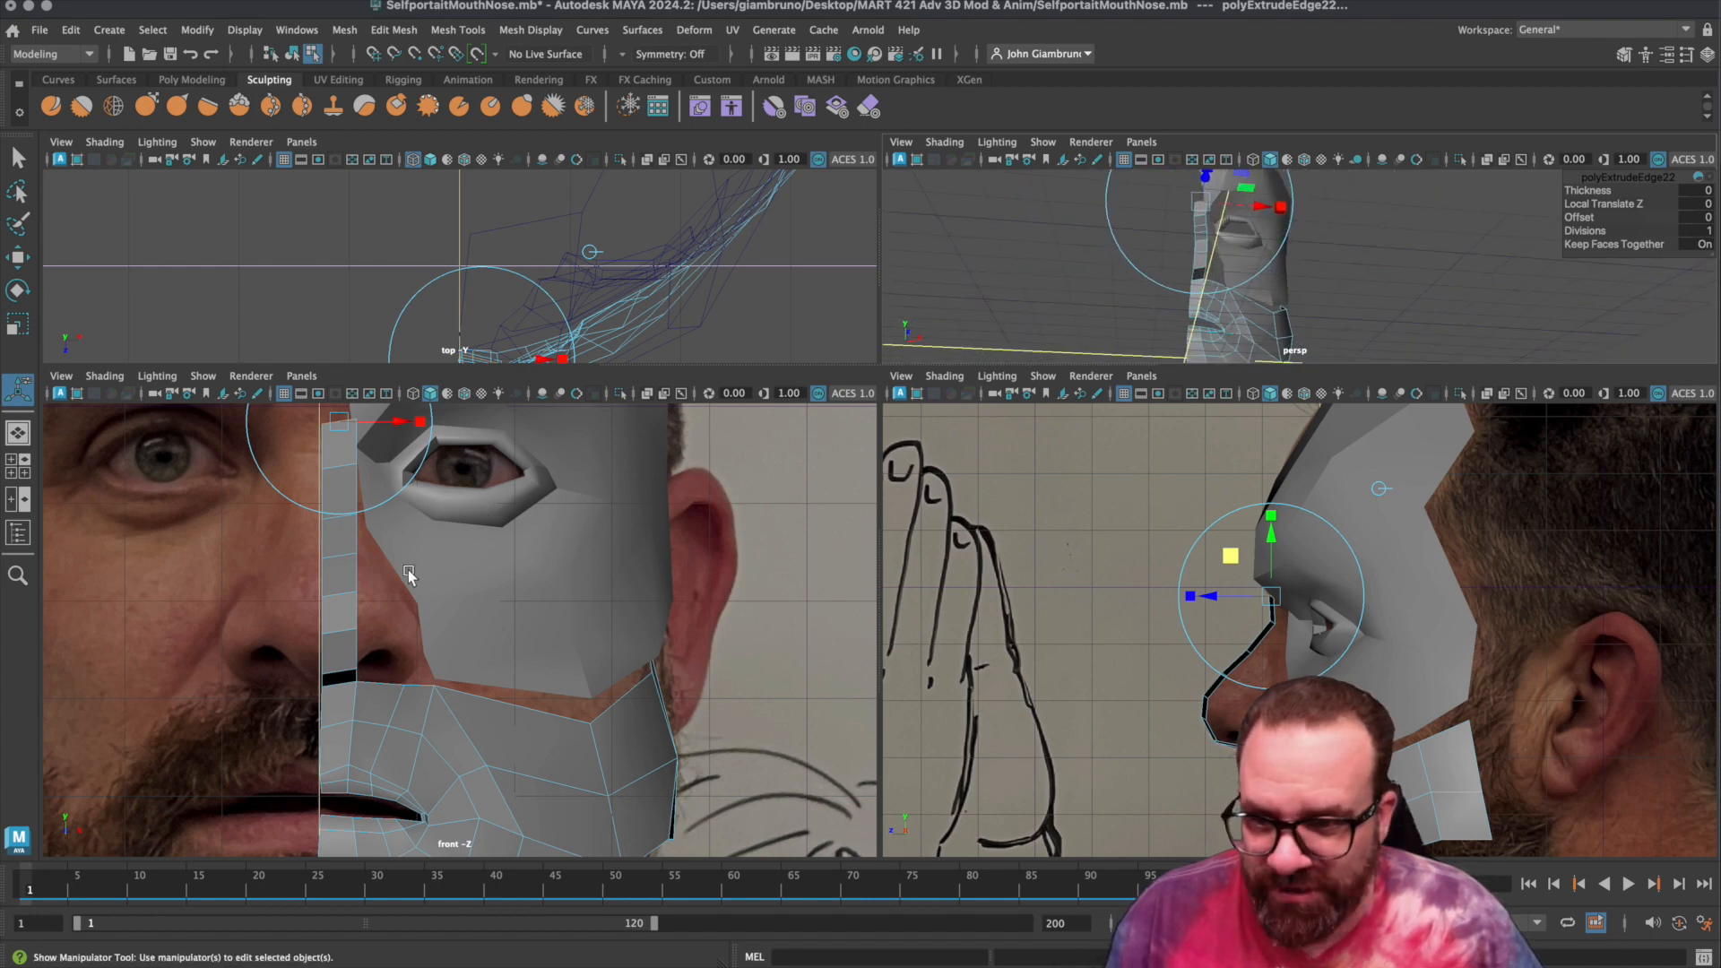
{"action": "left_click_drag", "start_coordinate": [393, 664], "coordinate": [382, 657], "text": "alt"}
{"action": "left_click", "coordinate": [412, 663]}
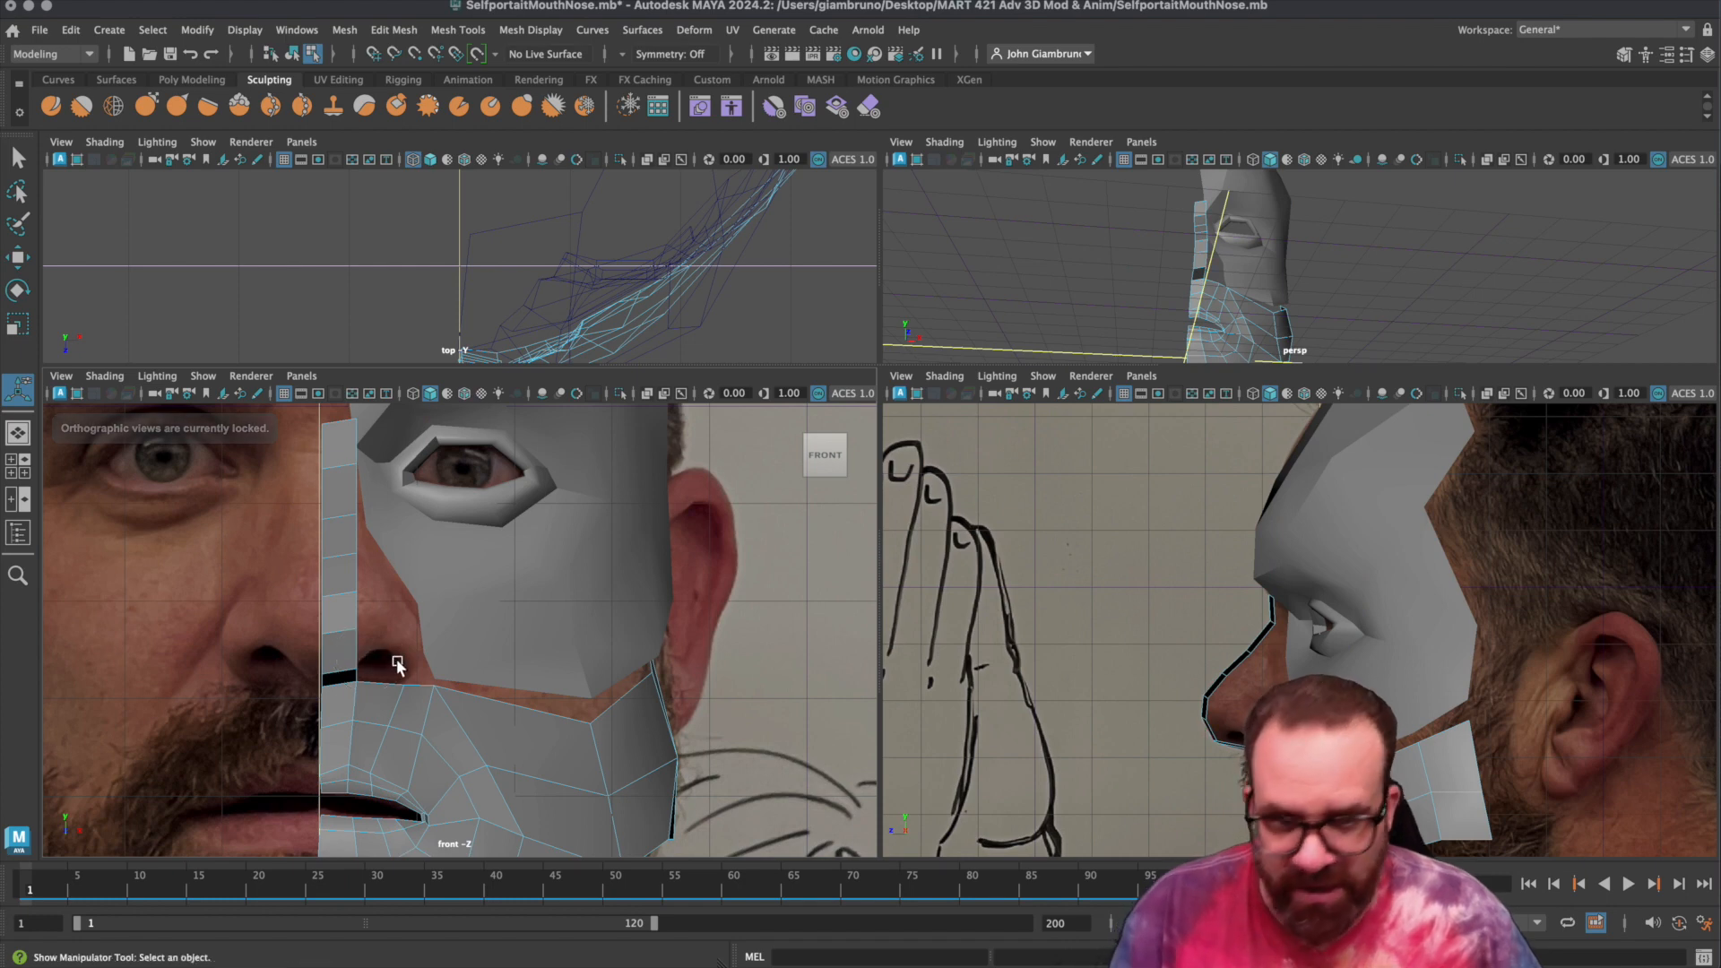
In the perspective view, extrude the mouth mesh's two upper border edges beside the centre strip up and forward beneath the nostril.
{"action": "key", "text": "space"}
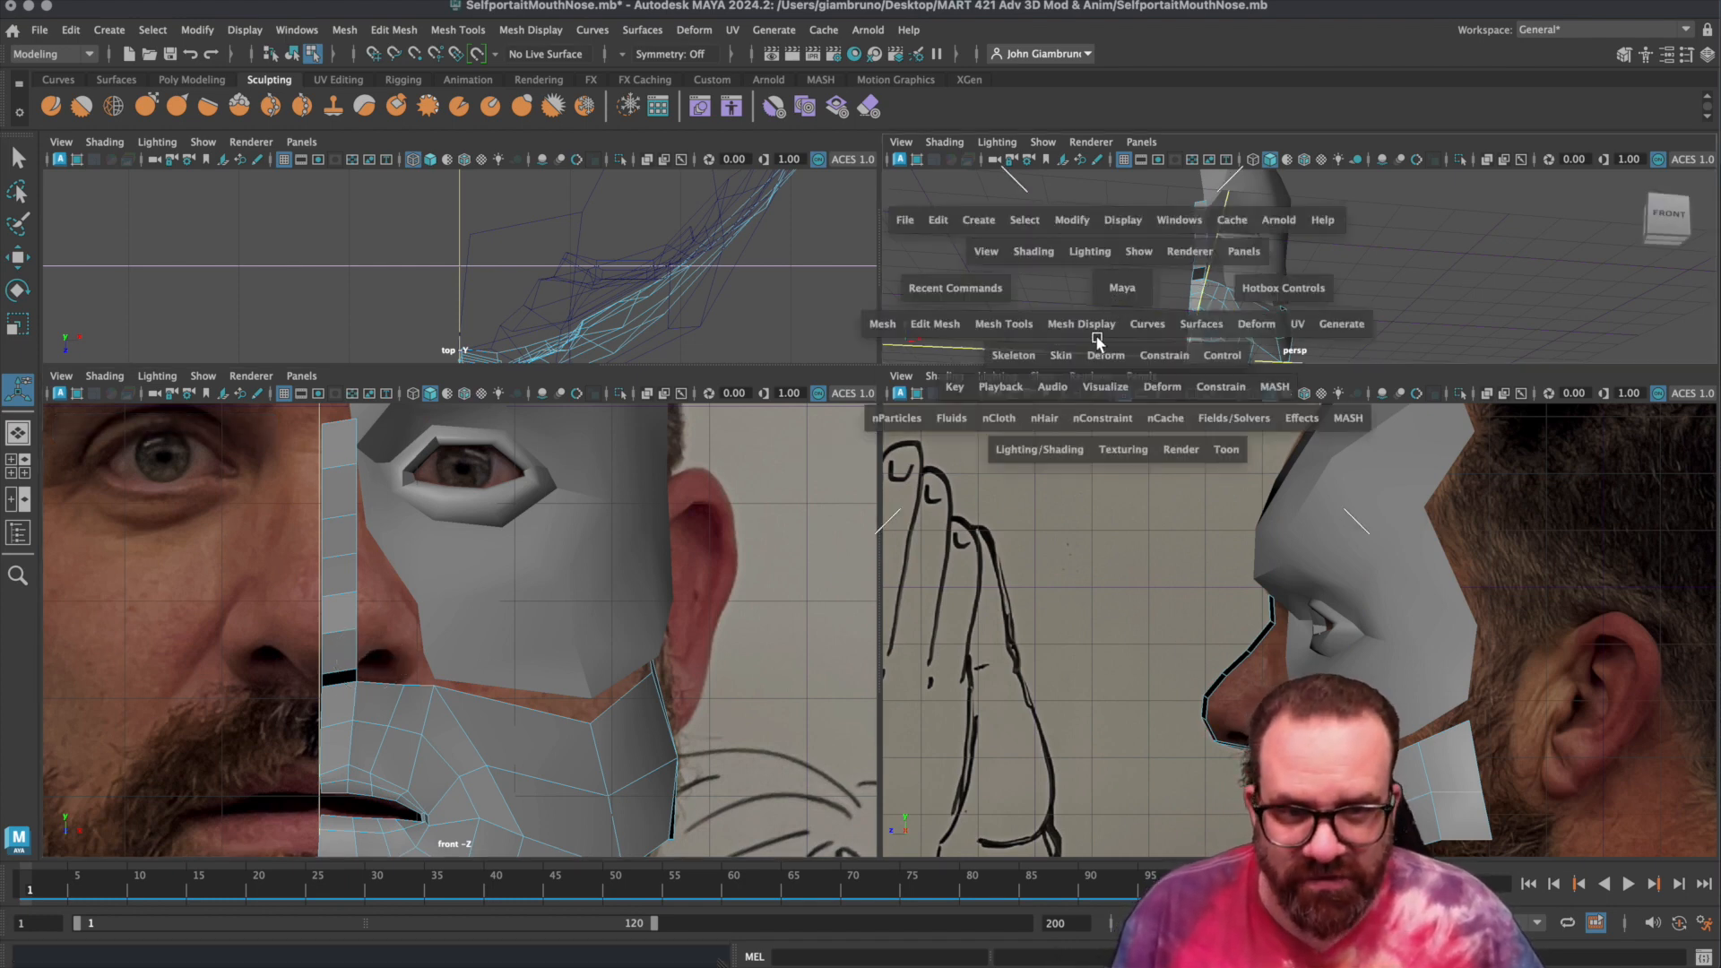
{"action": "left_click_drag", "start_coordinate": [767, 558], "coordinate": [480, 535], "text": "alt"}
{"action": "left_click", "coordinate": [462, 528]}
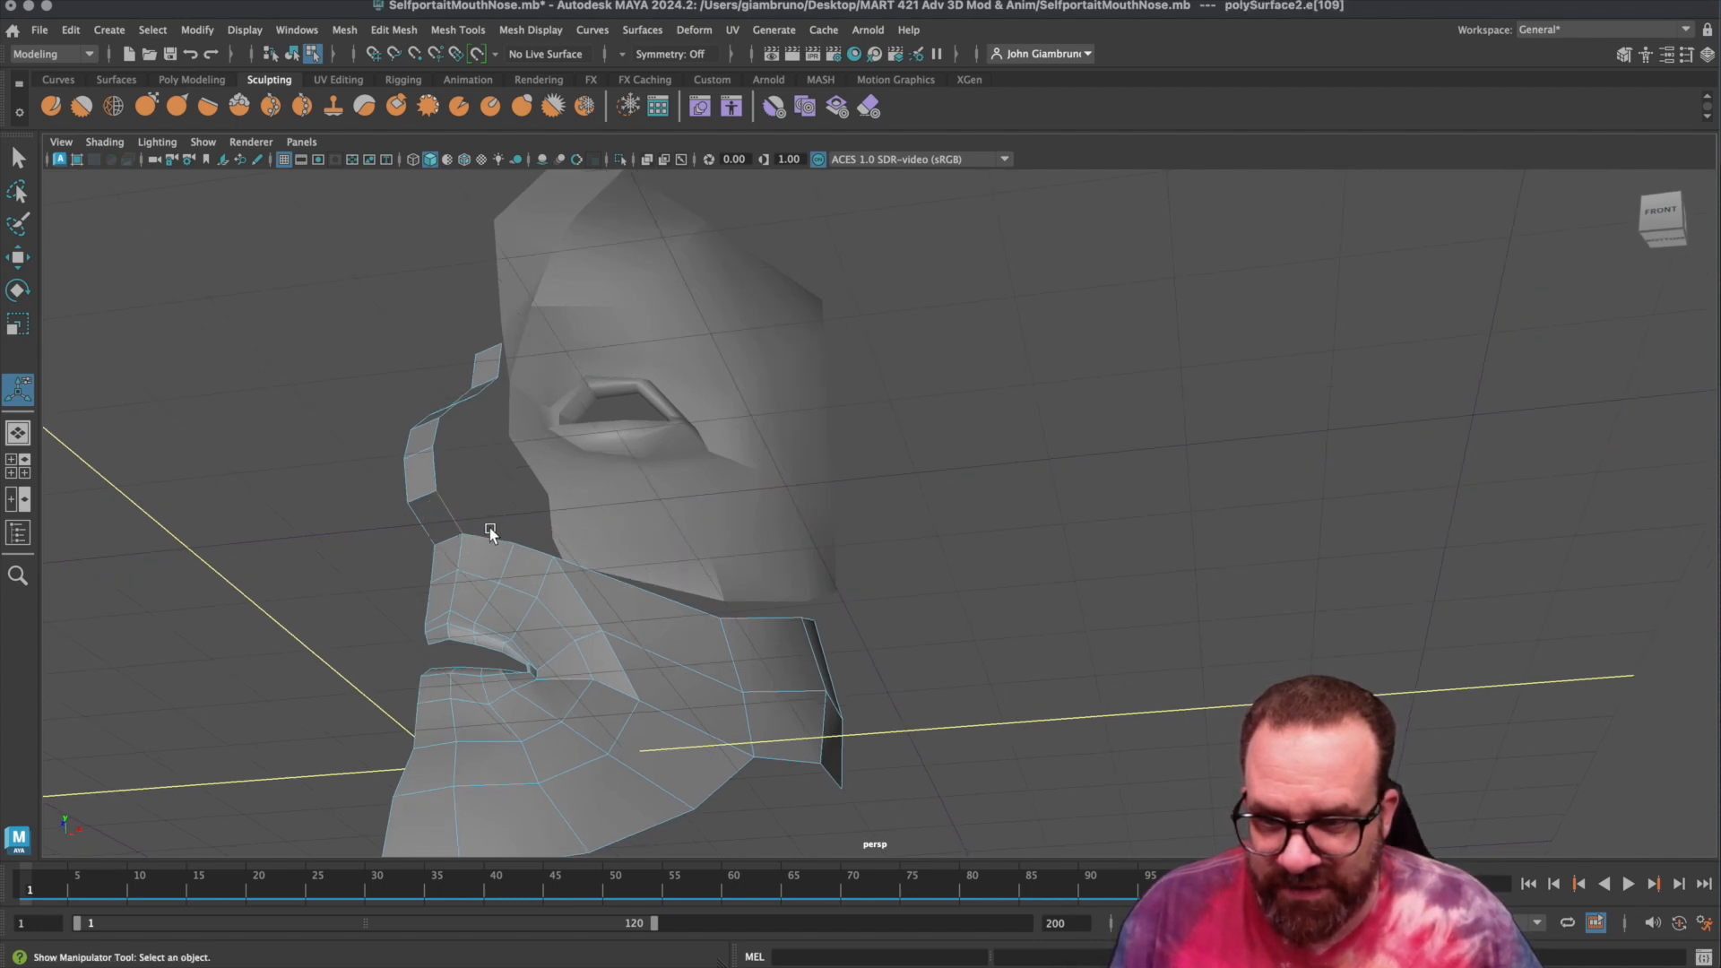
{"action": "left_click", "coordinate": [504, 544]}
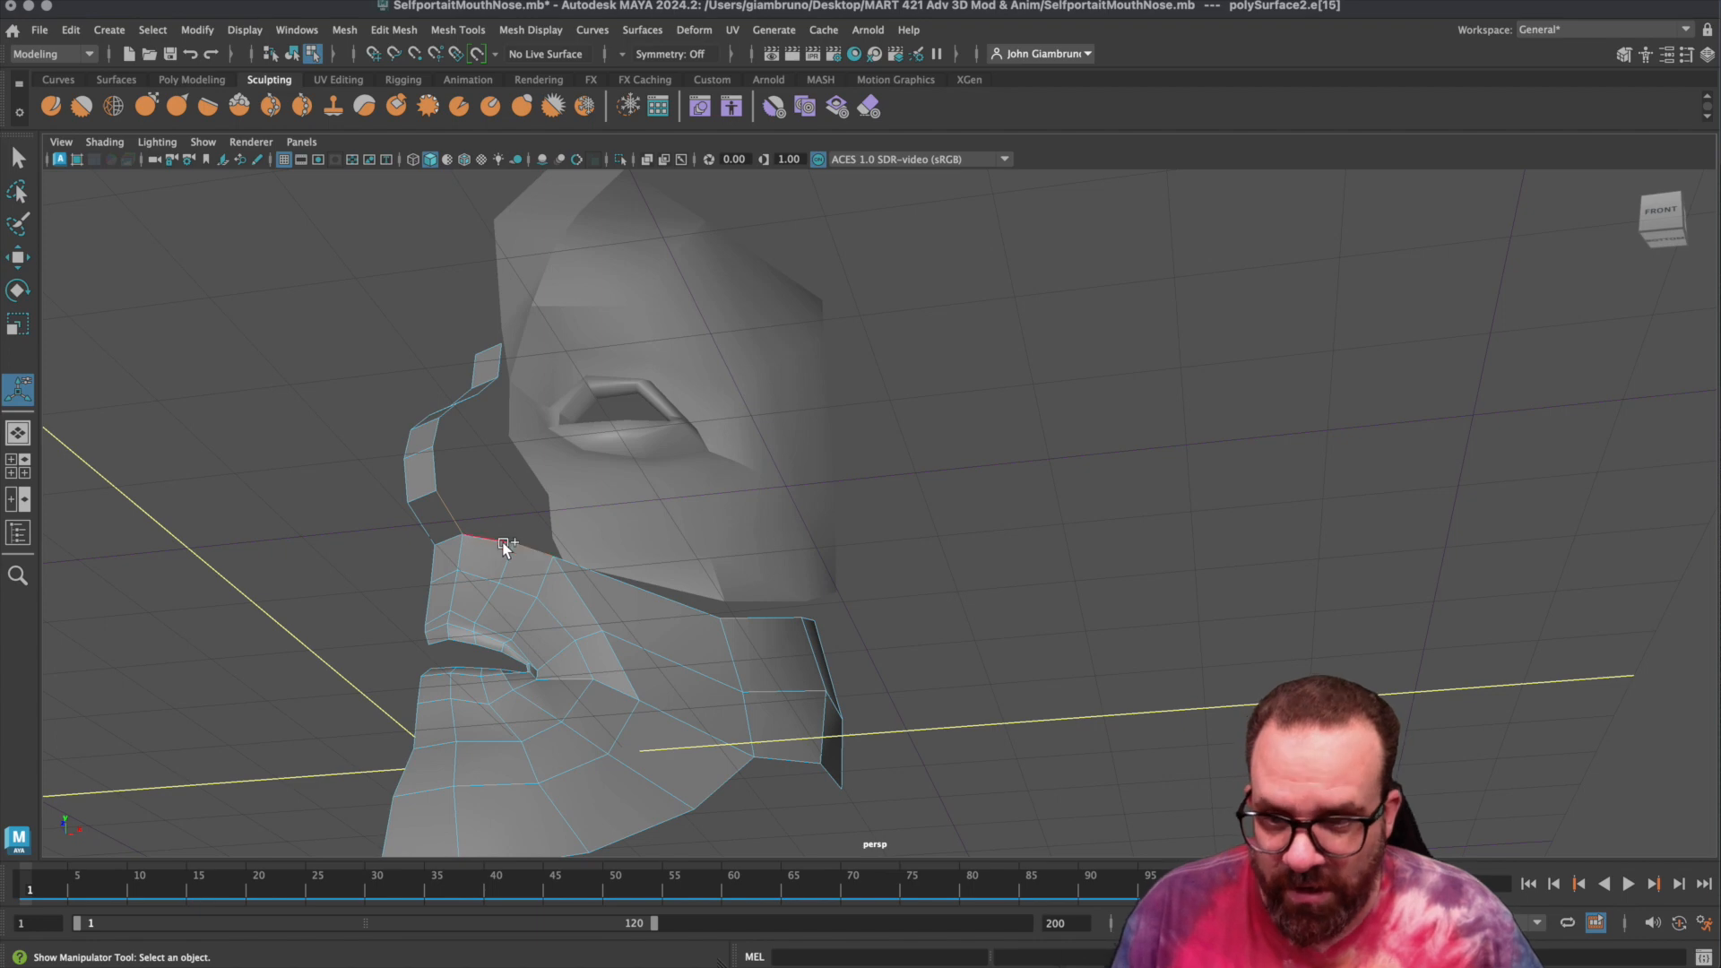
{"action": "left_click", "coordinate": [493, 541], "text": "shift"}
{"action": "left_click_drag", "start_coordinate": [488, 543], "coordinate": [567, 562], "text": "alt"}
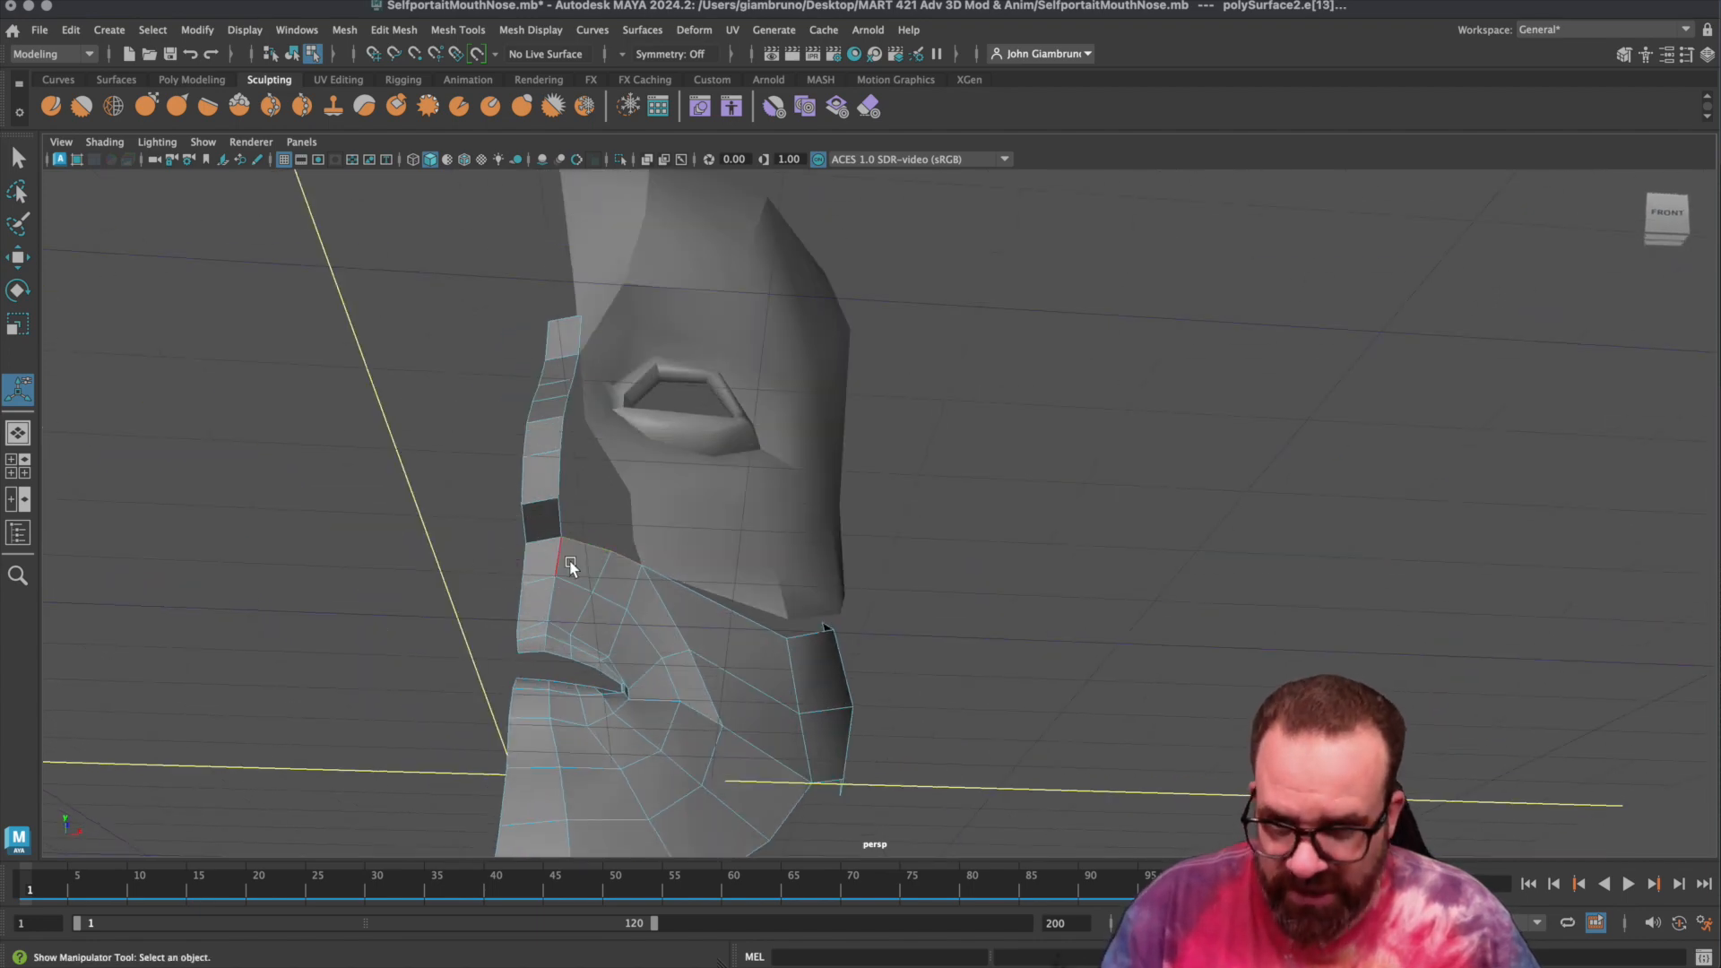
{"action": "key", "text": "ctrl+e"}
{"action": "left_click", "coordinate": [694, 437]}
{"action": "left_click_drag", "start_coordinate": [610, 522], "coordinate": [815, 429], "text": "alt"}
{"action": "left_click_drag", "start_coordinate": [804, 504], "coordinate": [752, 500], "text": "alt"}
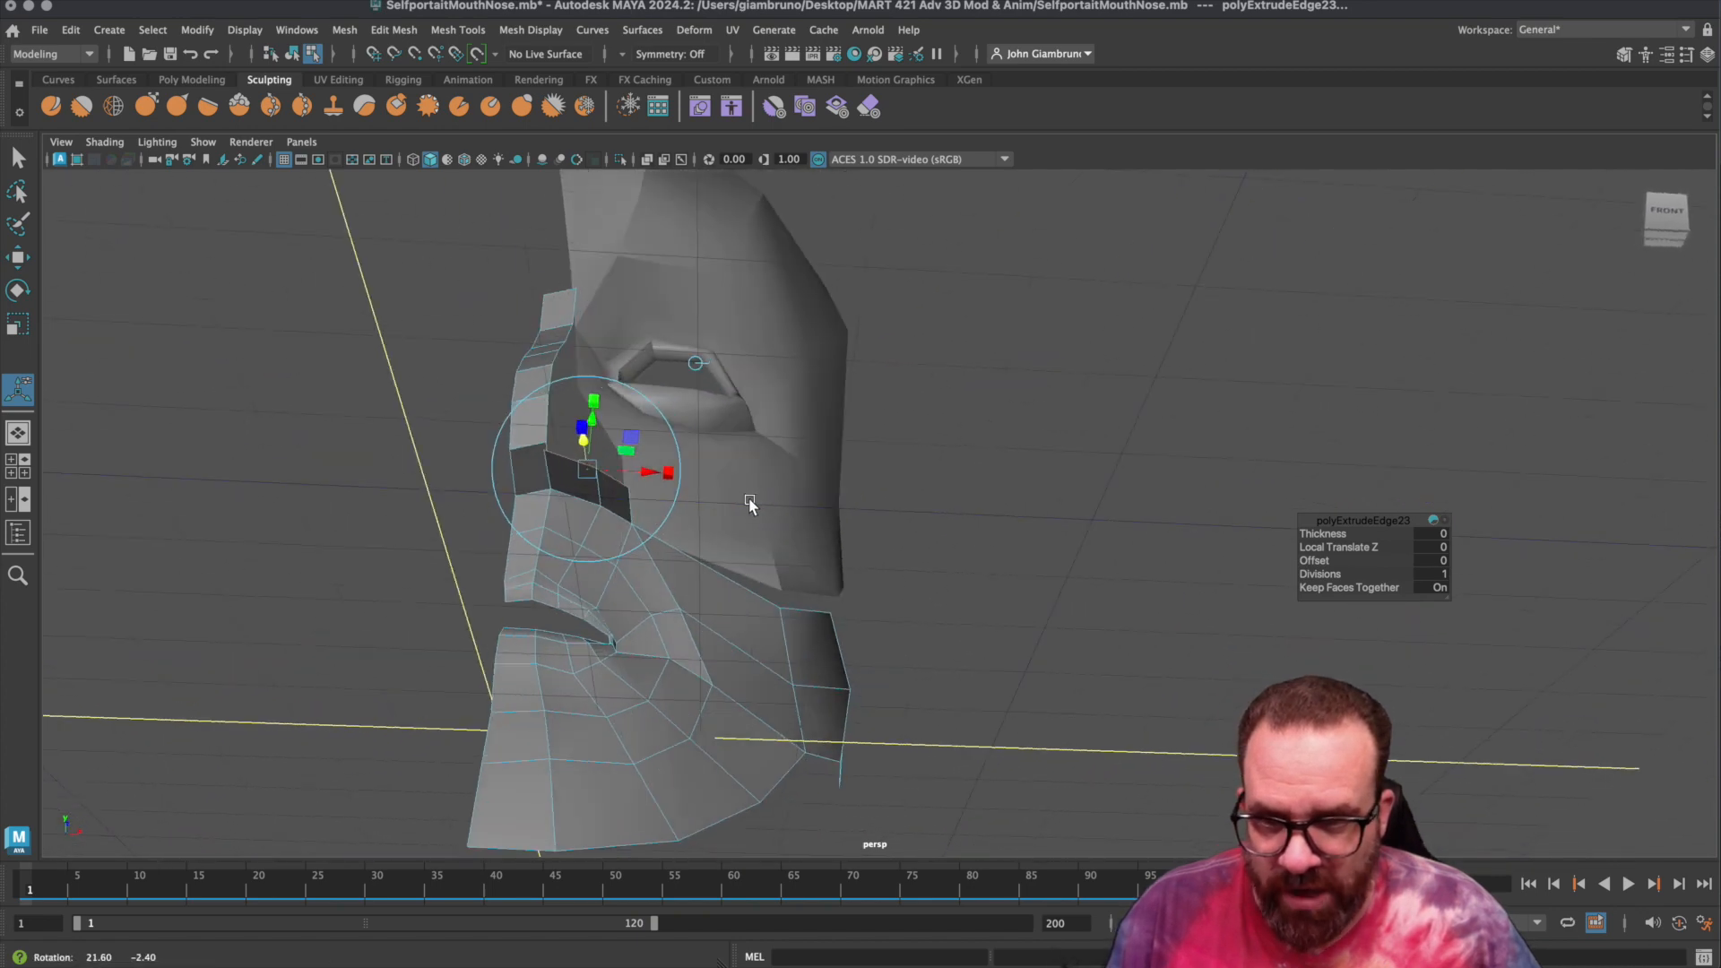
Target Weld the inner vertex of the newly extruded faces to the adjacent vertex on the centre nose strip.
{"action": "left_click_drag", "start_coordinate": [576, 509], "coordinate": [699, 502], "text": "alt"}
{"action": "right_click_drag", "start_coordinate": [718, 501], "coordinate": [630, 500]}
{"action": "scroll", "coordinate": [735, 530], "scroll_direction": "up", "scroll_amount": 6}
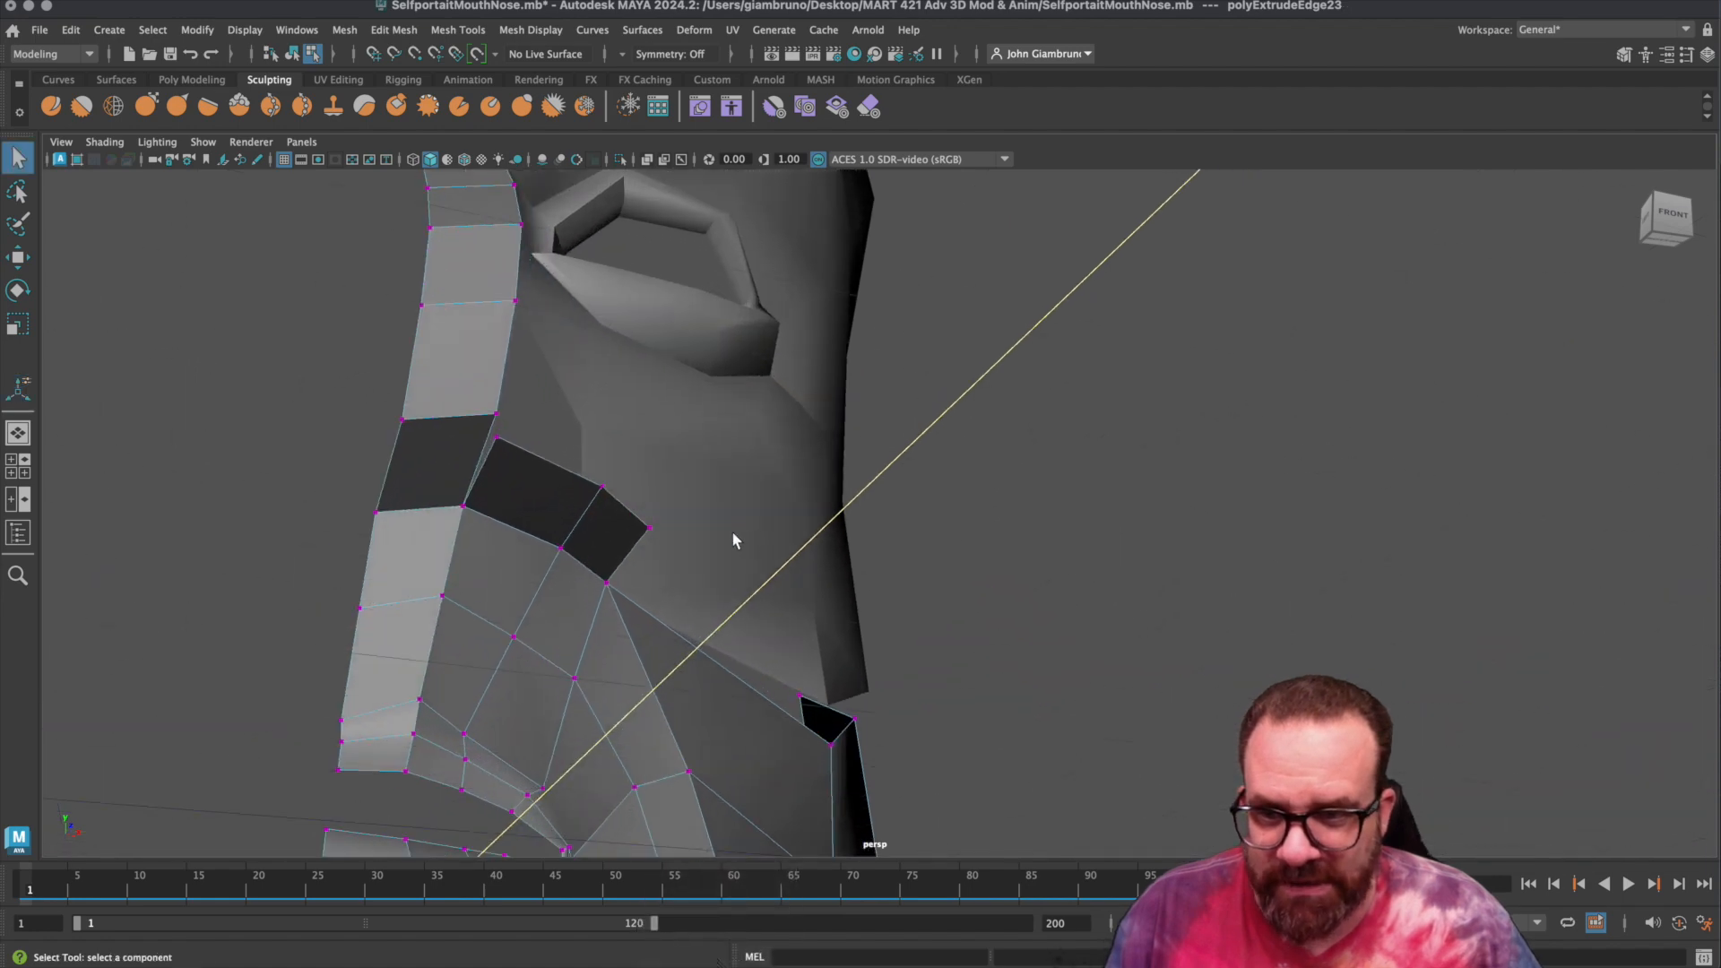
{"action": "left_click", "coordinate": [457, 30]}
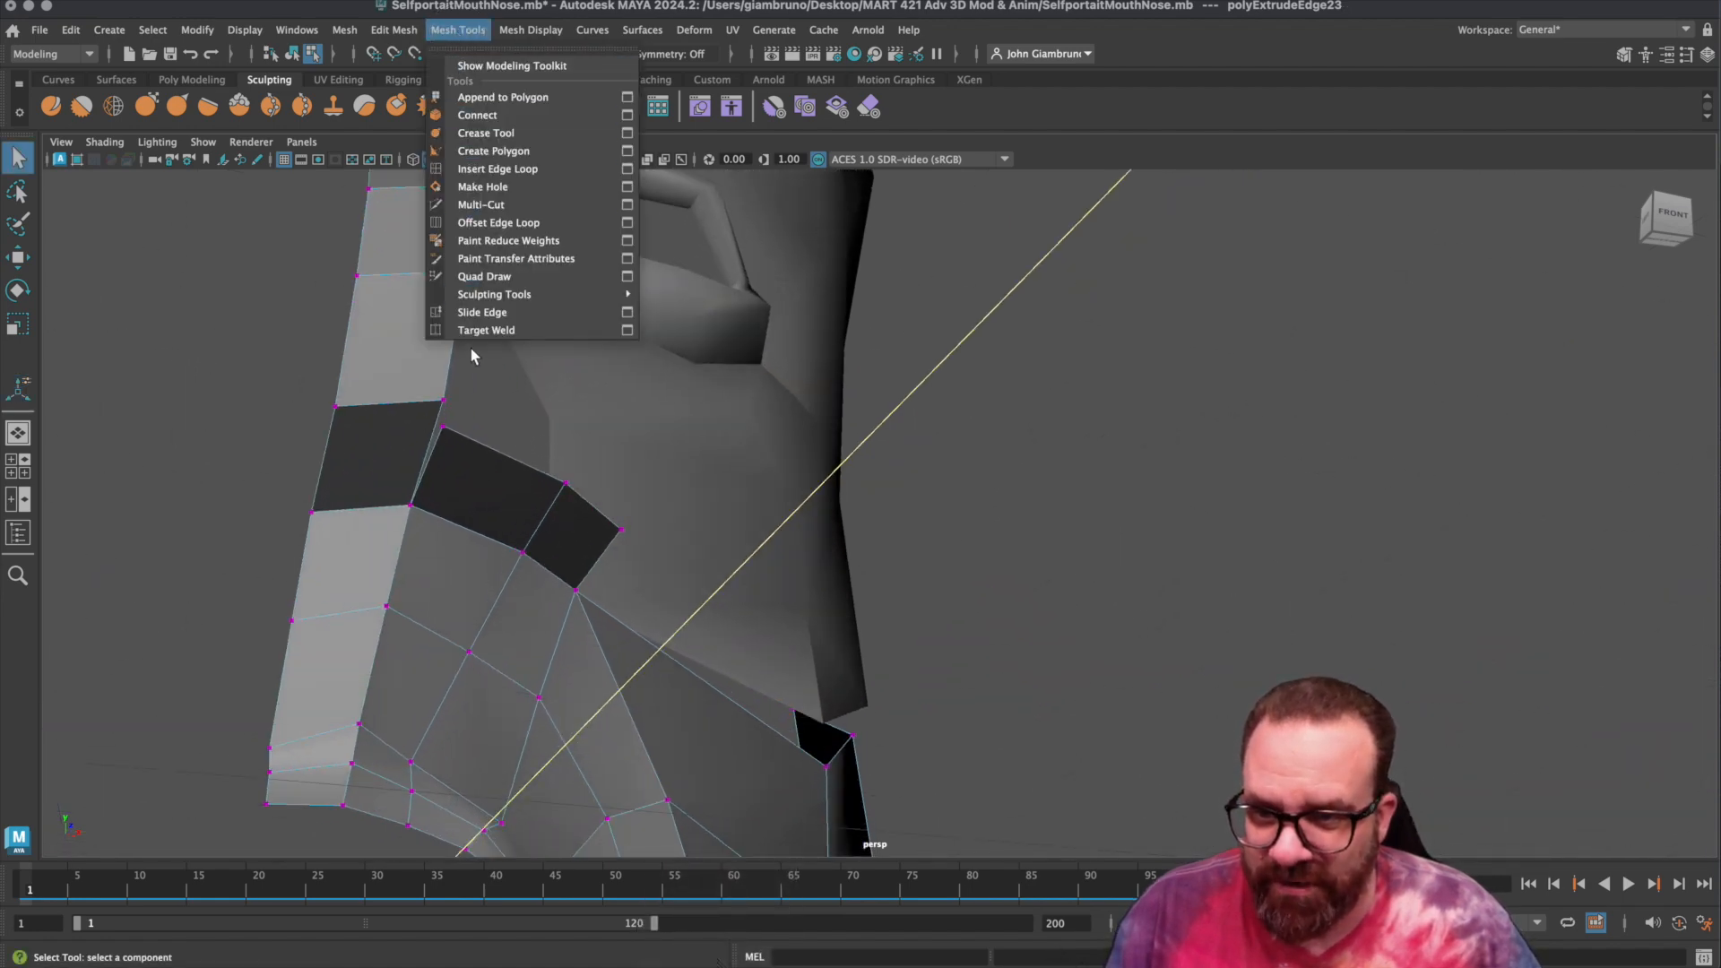
{"action": "left_click", "coordinate": [475, 332]}
{"action": "left_click_drag", "start_coordinate": [443, 428], "coordinate": [440, 403]}
{"action": "key", "text": "q"}
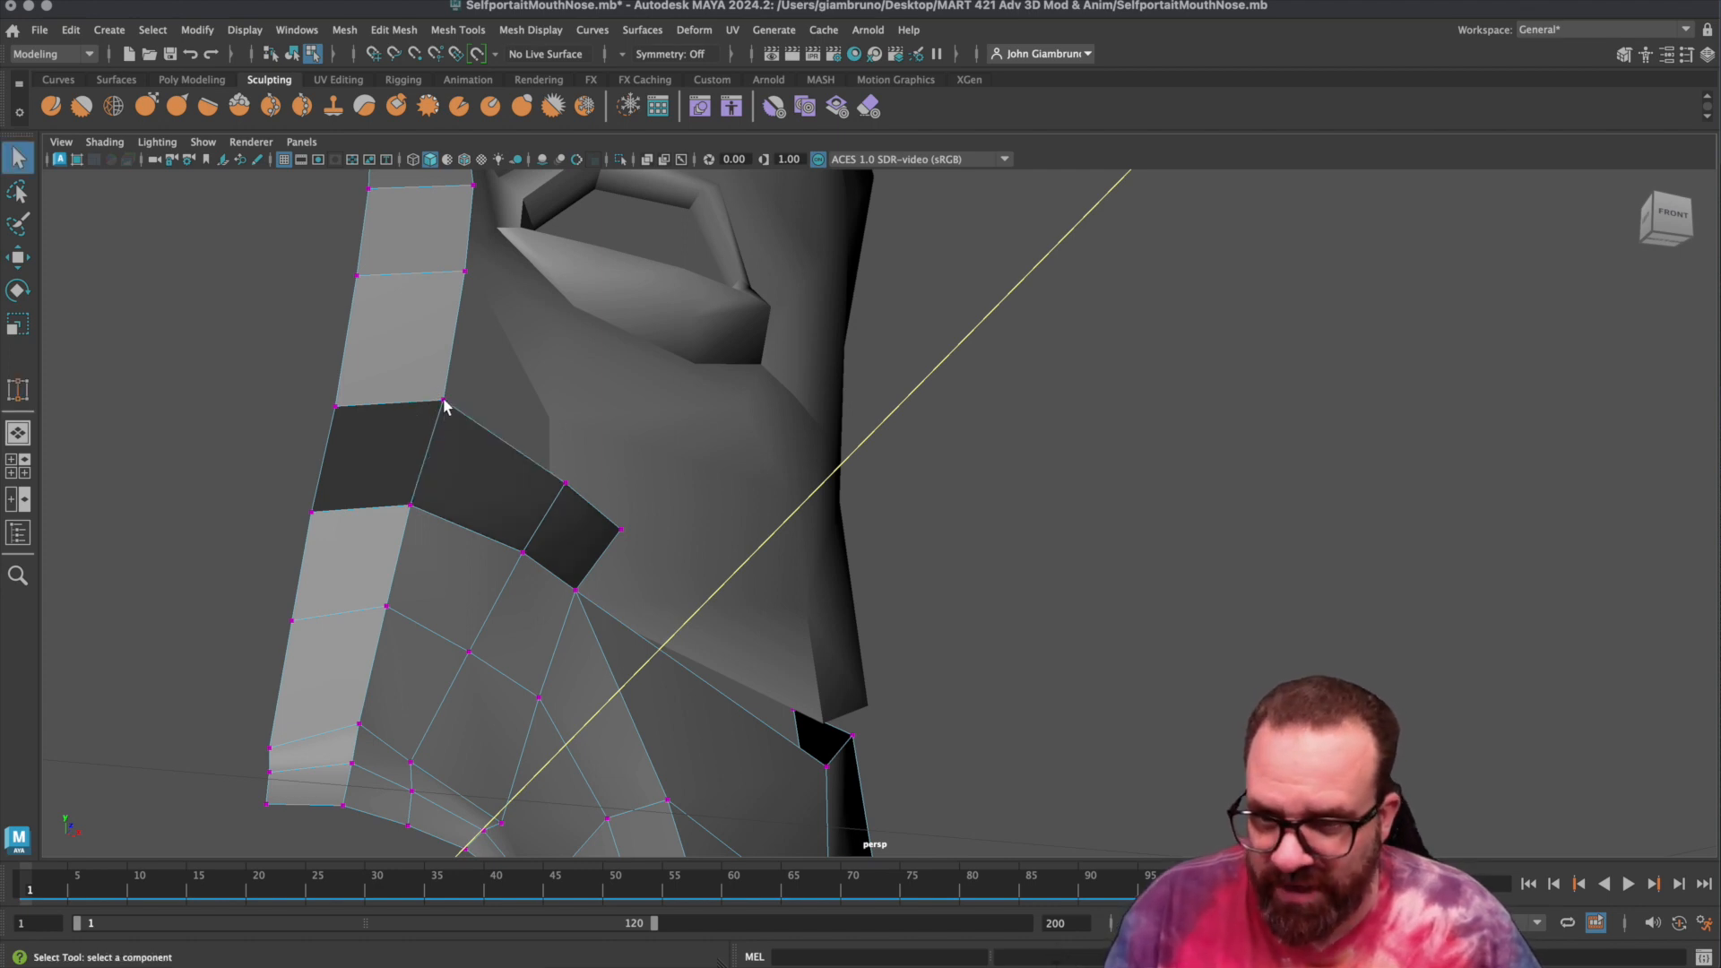
Move the middle vertex of the new nostril faces toward the centre line and up, to about X 0.640 and Y 2.461.
{"action": "left_click", "coordinate": [564, 484]}
{"action": "key", "text": "w"}
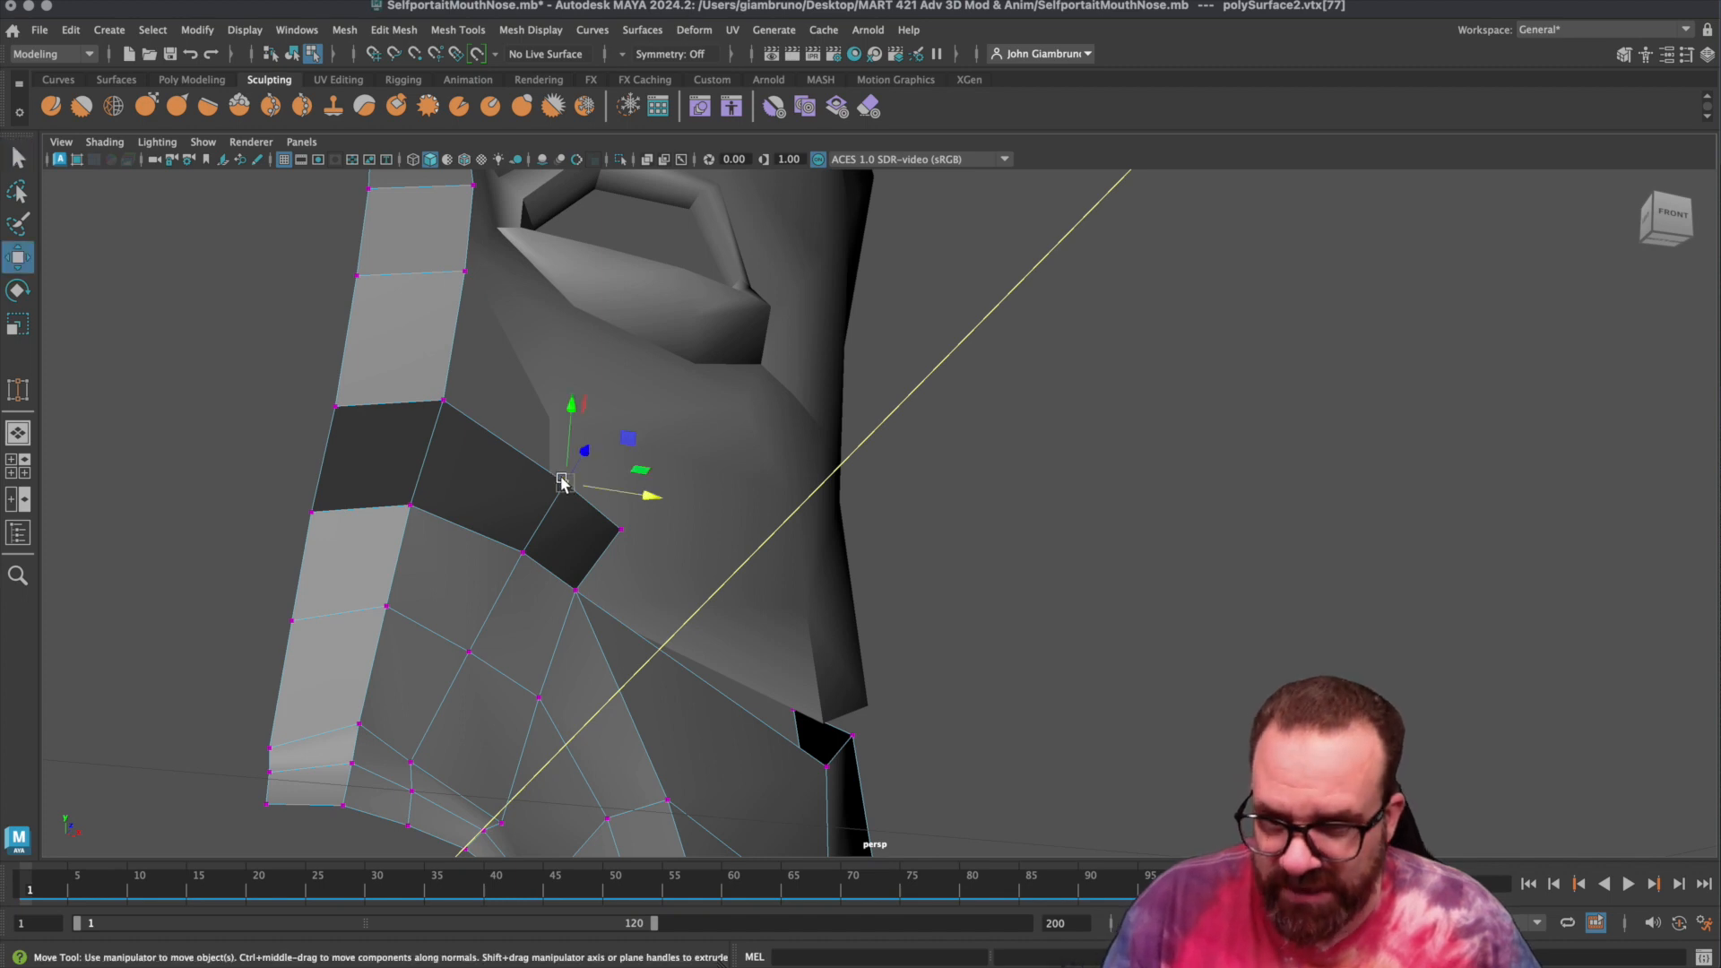
{"action": "left_click_drag", "start_coordinate": [638, 492], "coordinate": [616, 483]}
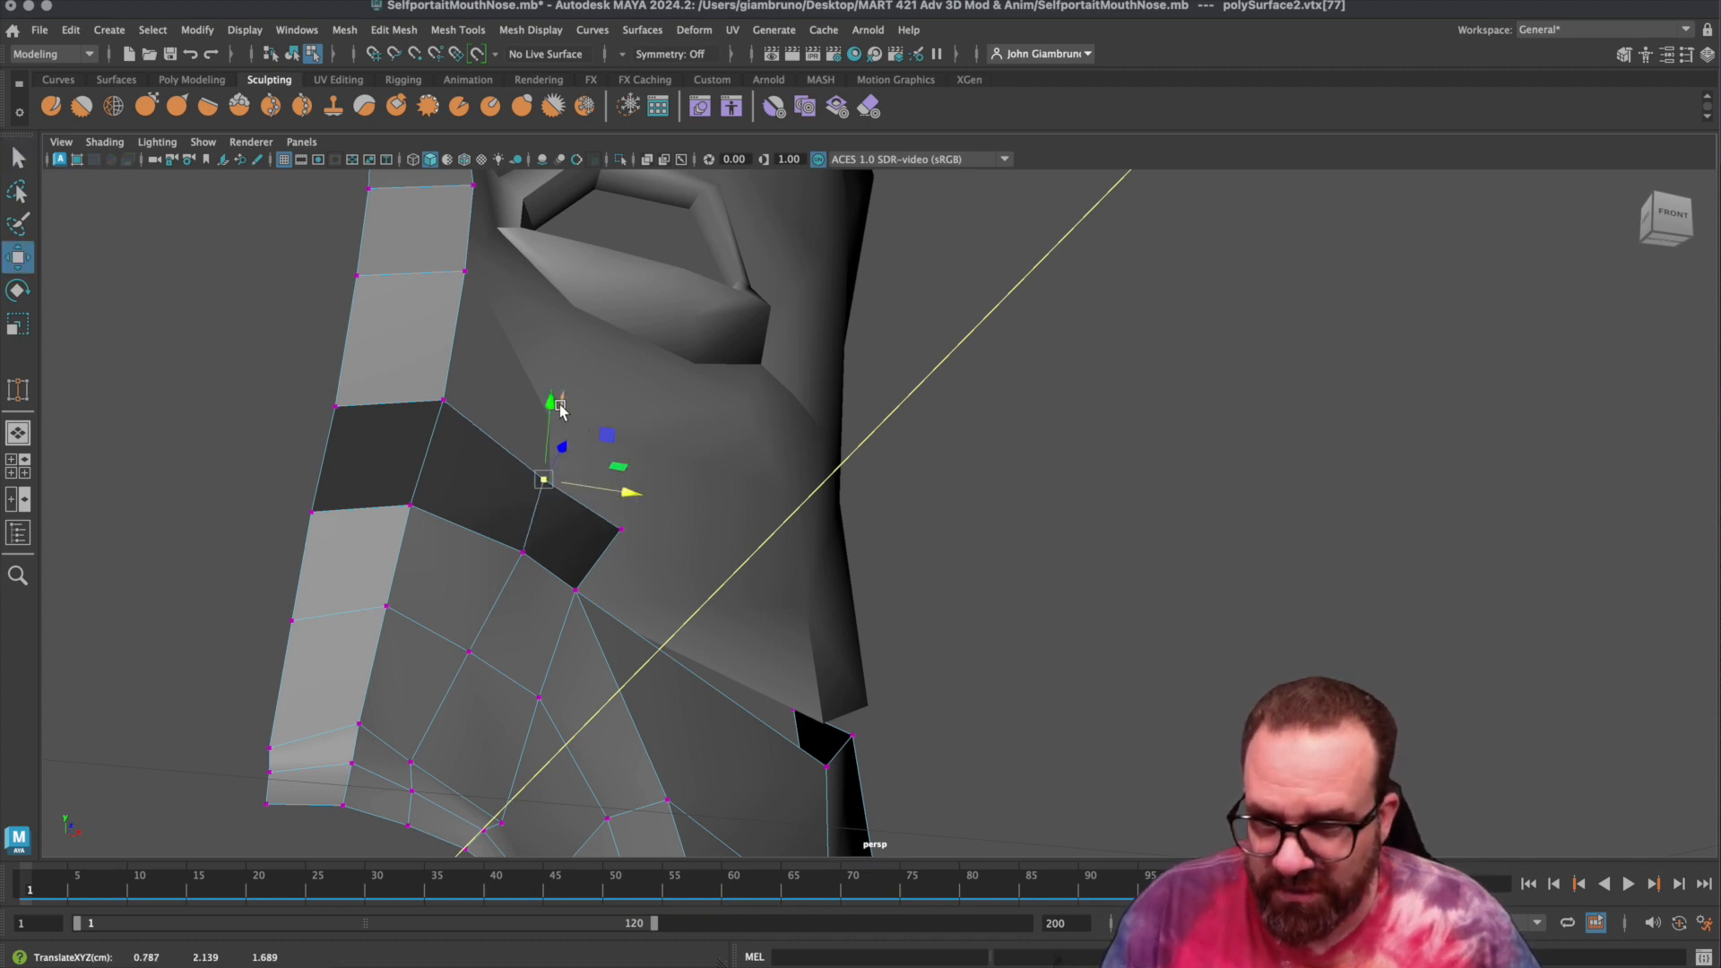
{"action": "key", "text": "space"}
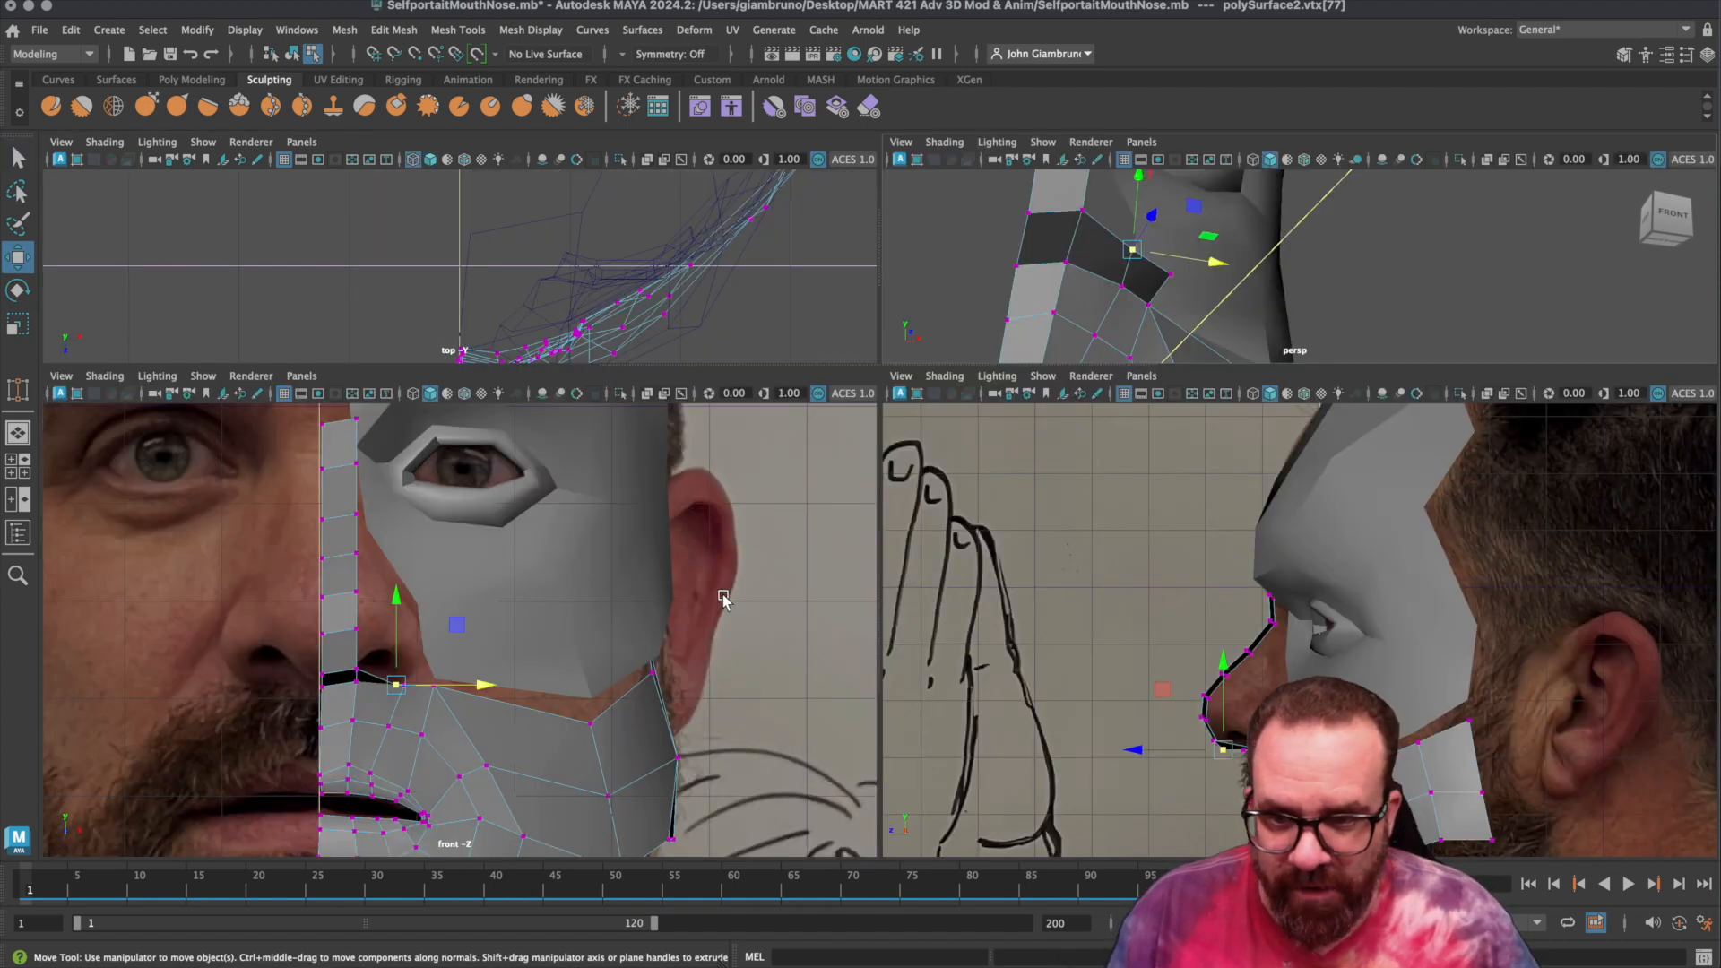
{"action": "left_click_drag", "start_coordinate": [397, 610], "coordinate": [397, 578]}
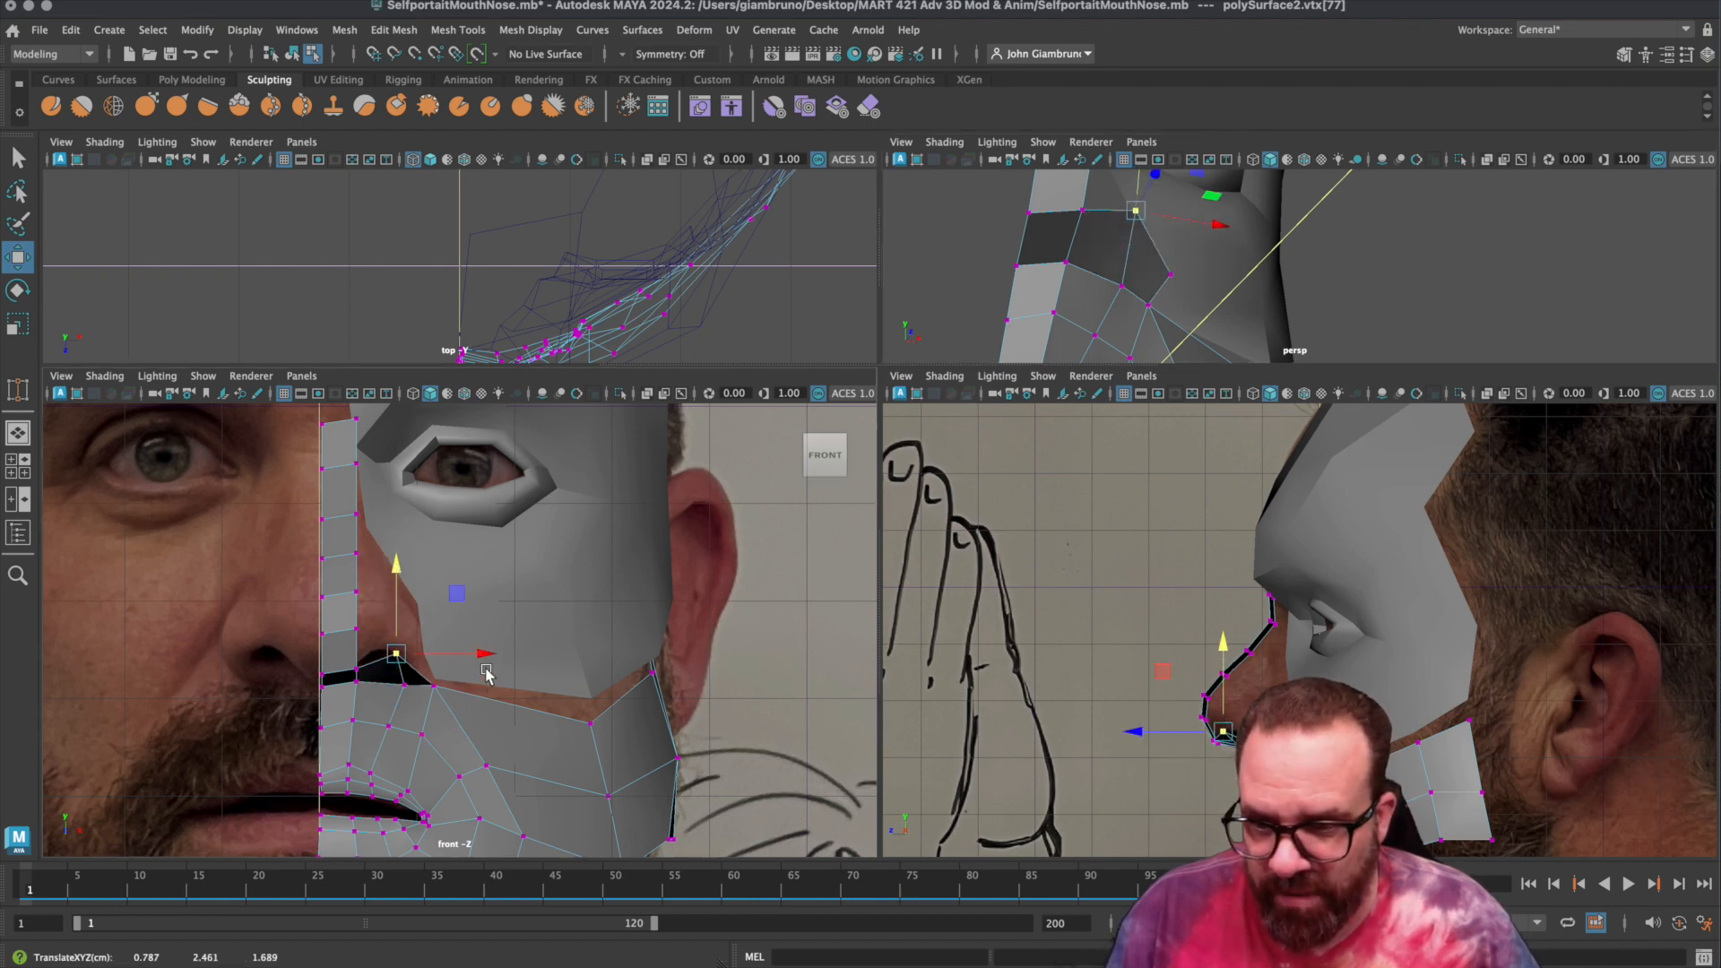
{"action": "left_click_drag", "start_coordinate": [481, 654], "coordinate": [468, 652]}
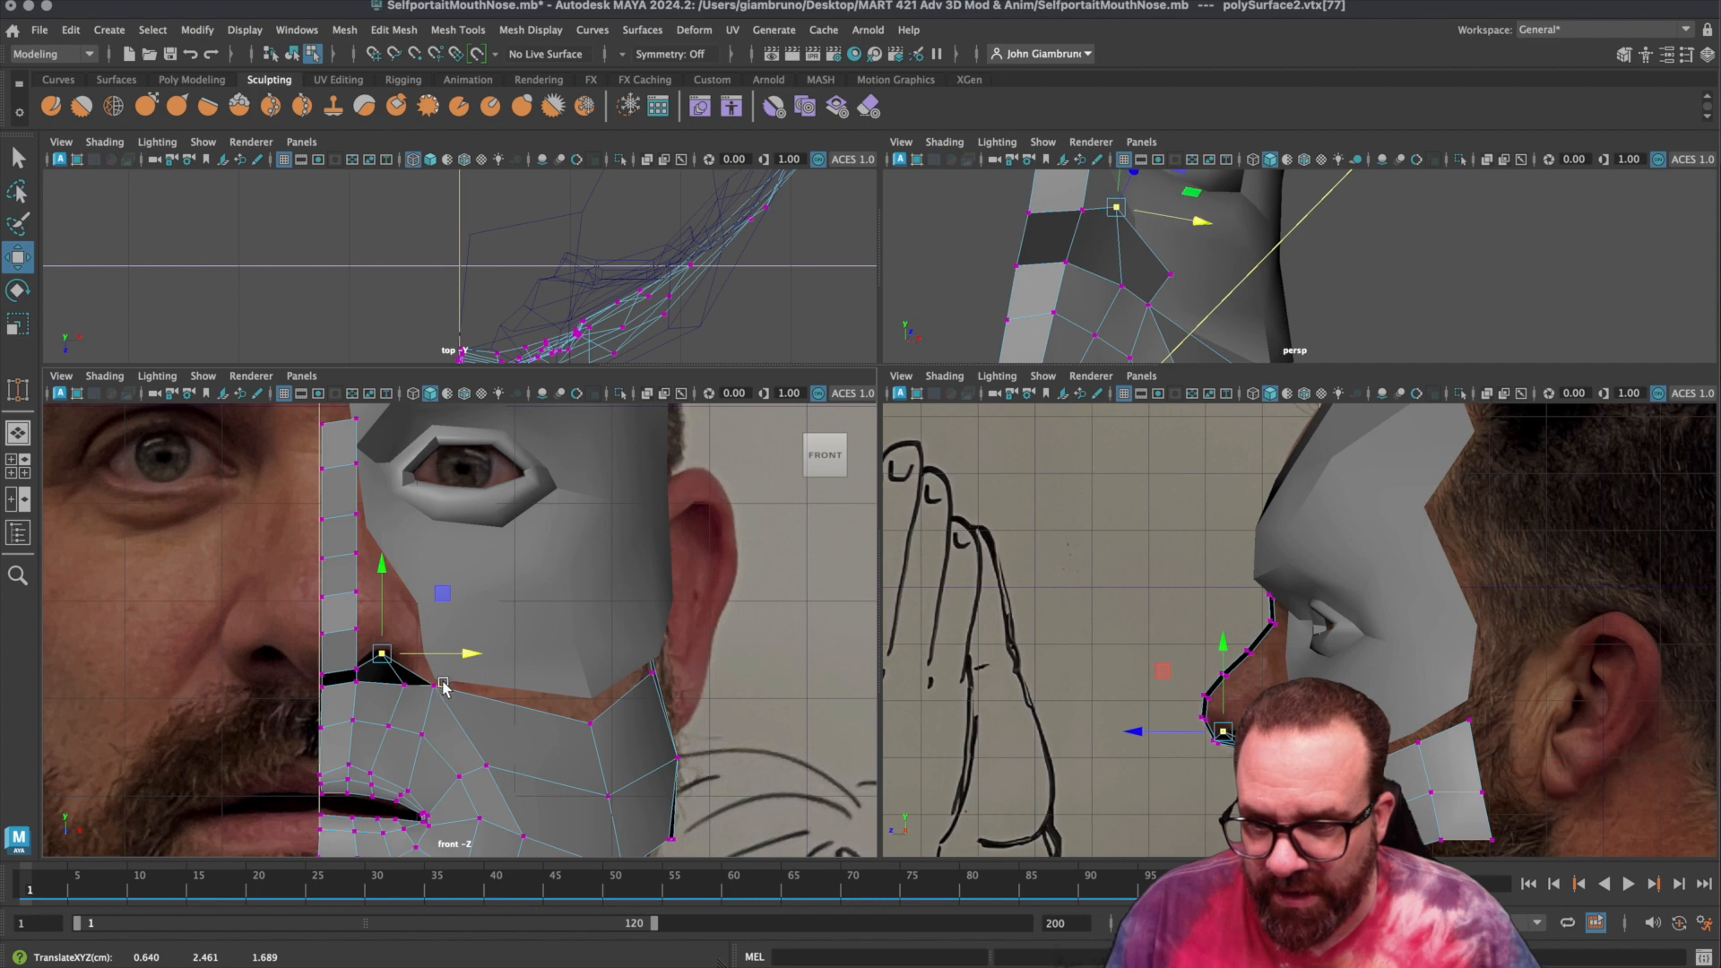
Raise the outer vertex of the new nostril faces to about Y 2.418.
{"action": "left_click", "coordinate": [444, 684]}
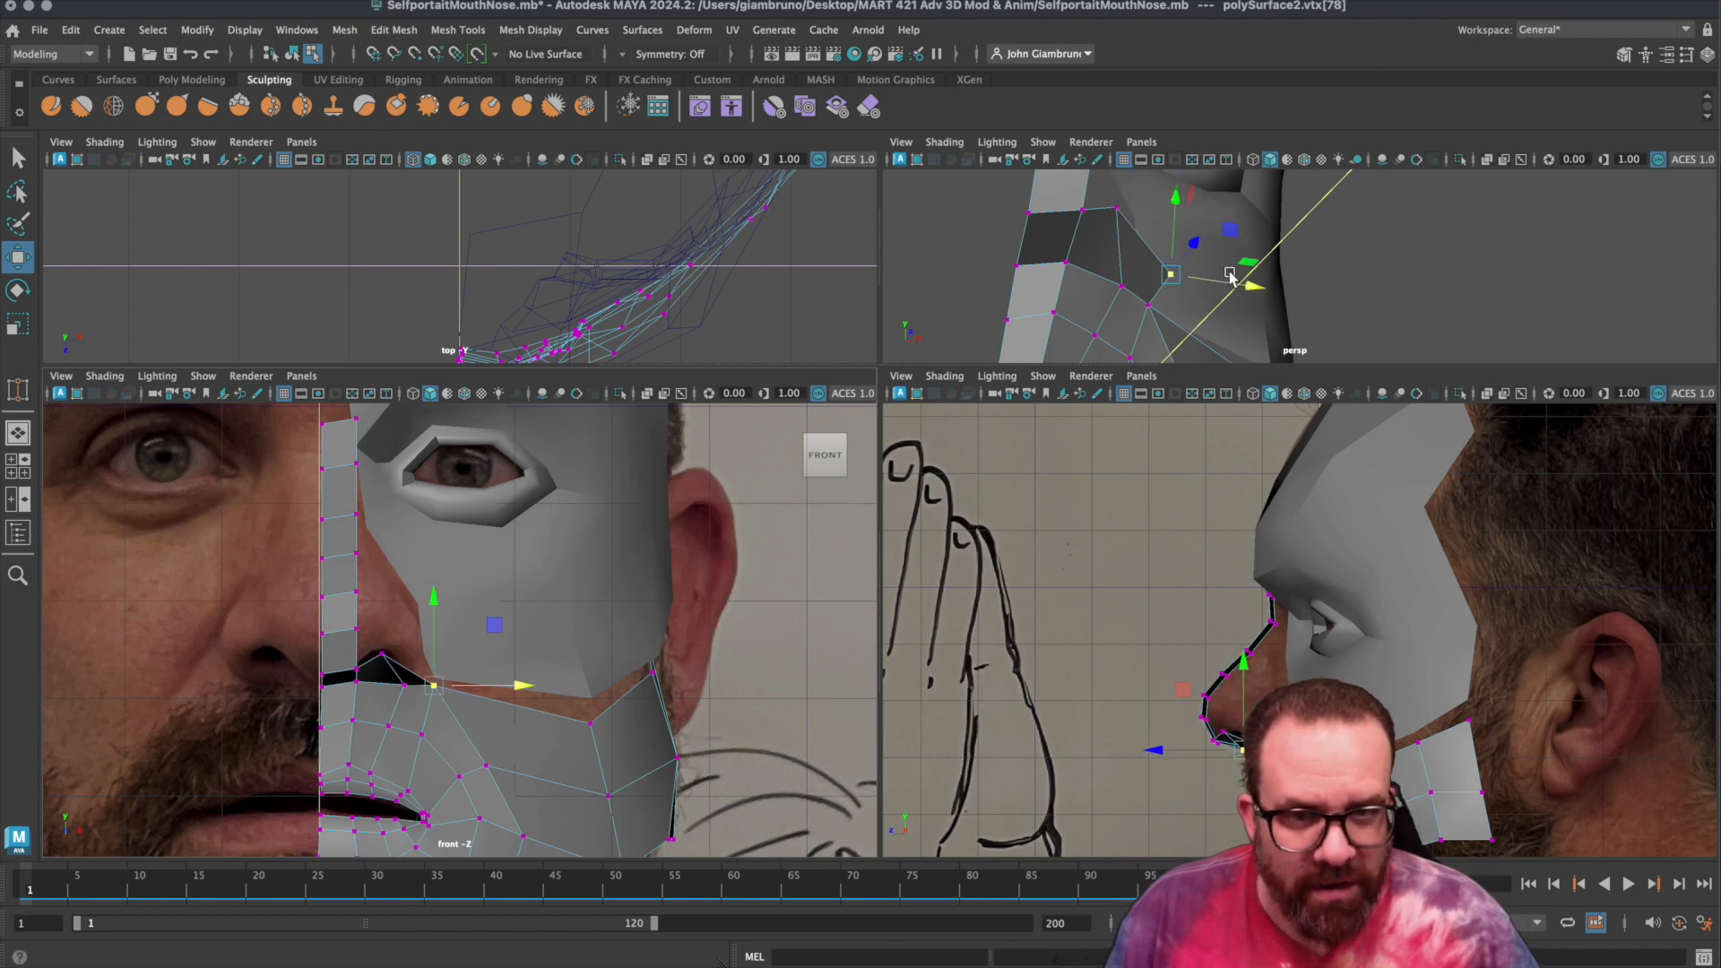
{"action": "left_click_drag", "start_coordinate": [1250, 666], "coordinate": [1243, 652]}
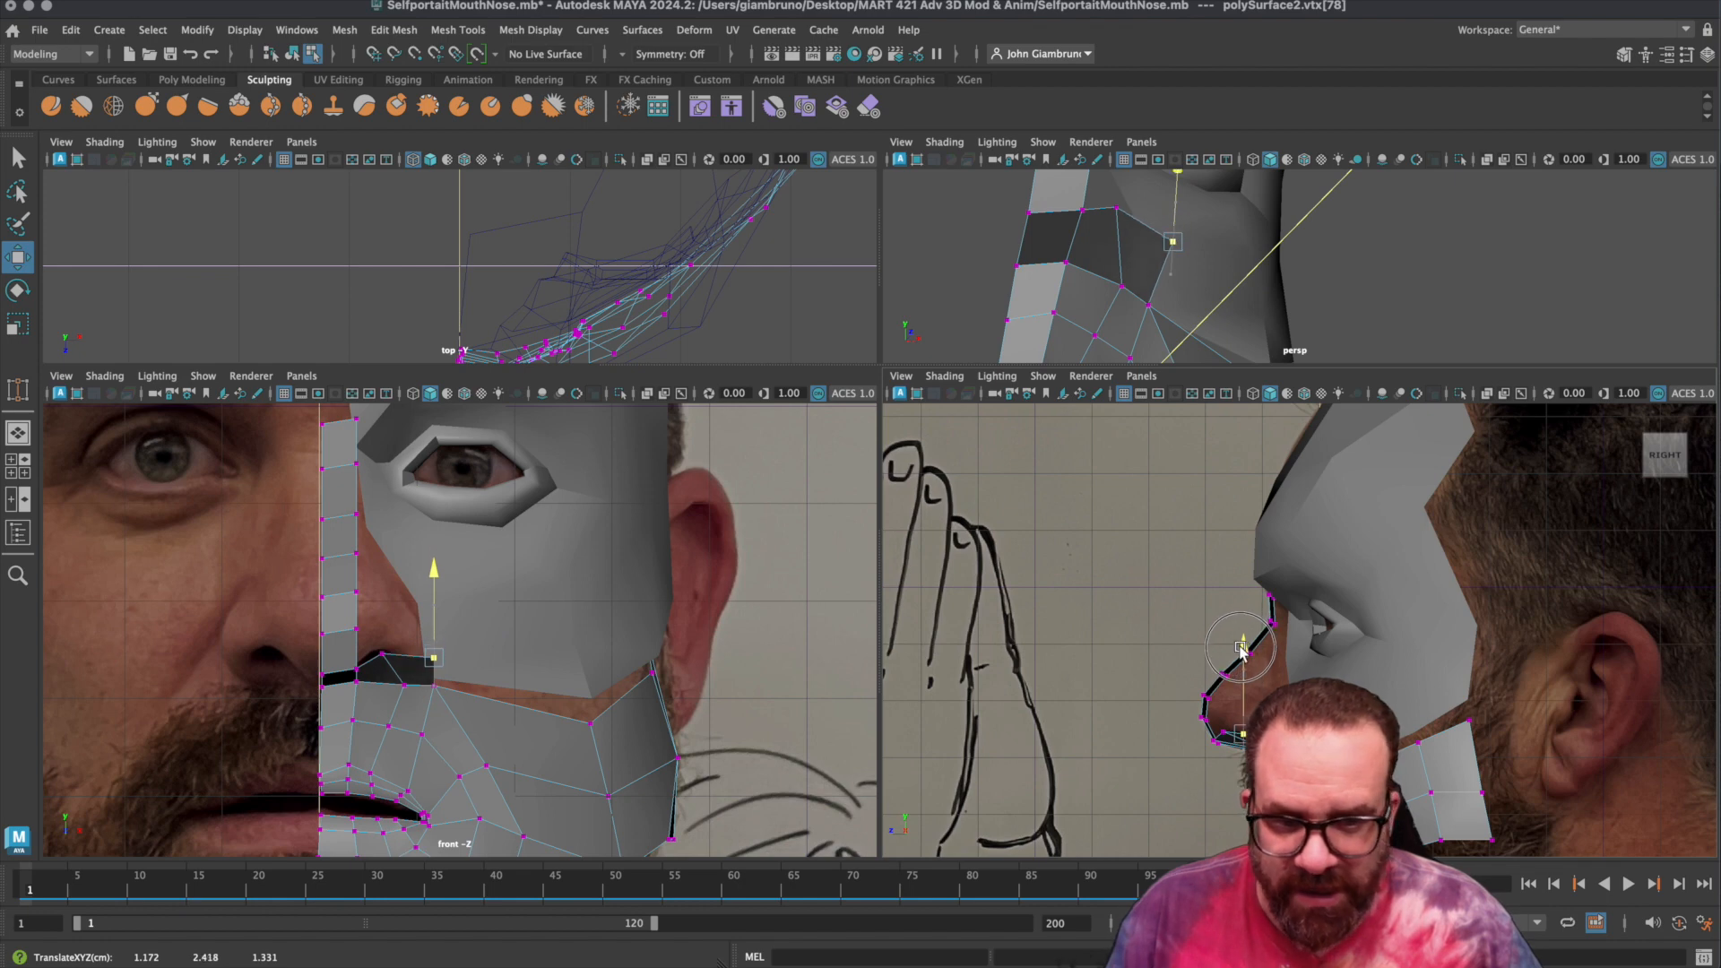
{"action": "left_click", "coordinate": [1289, 750]}
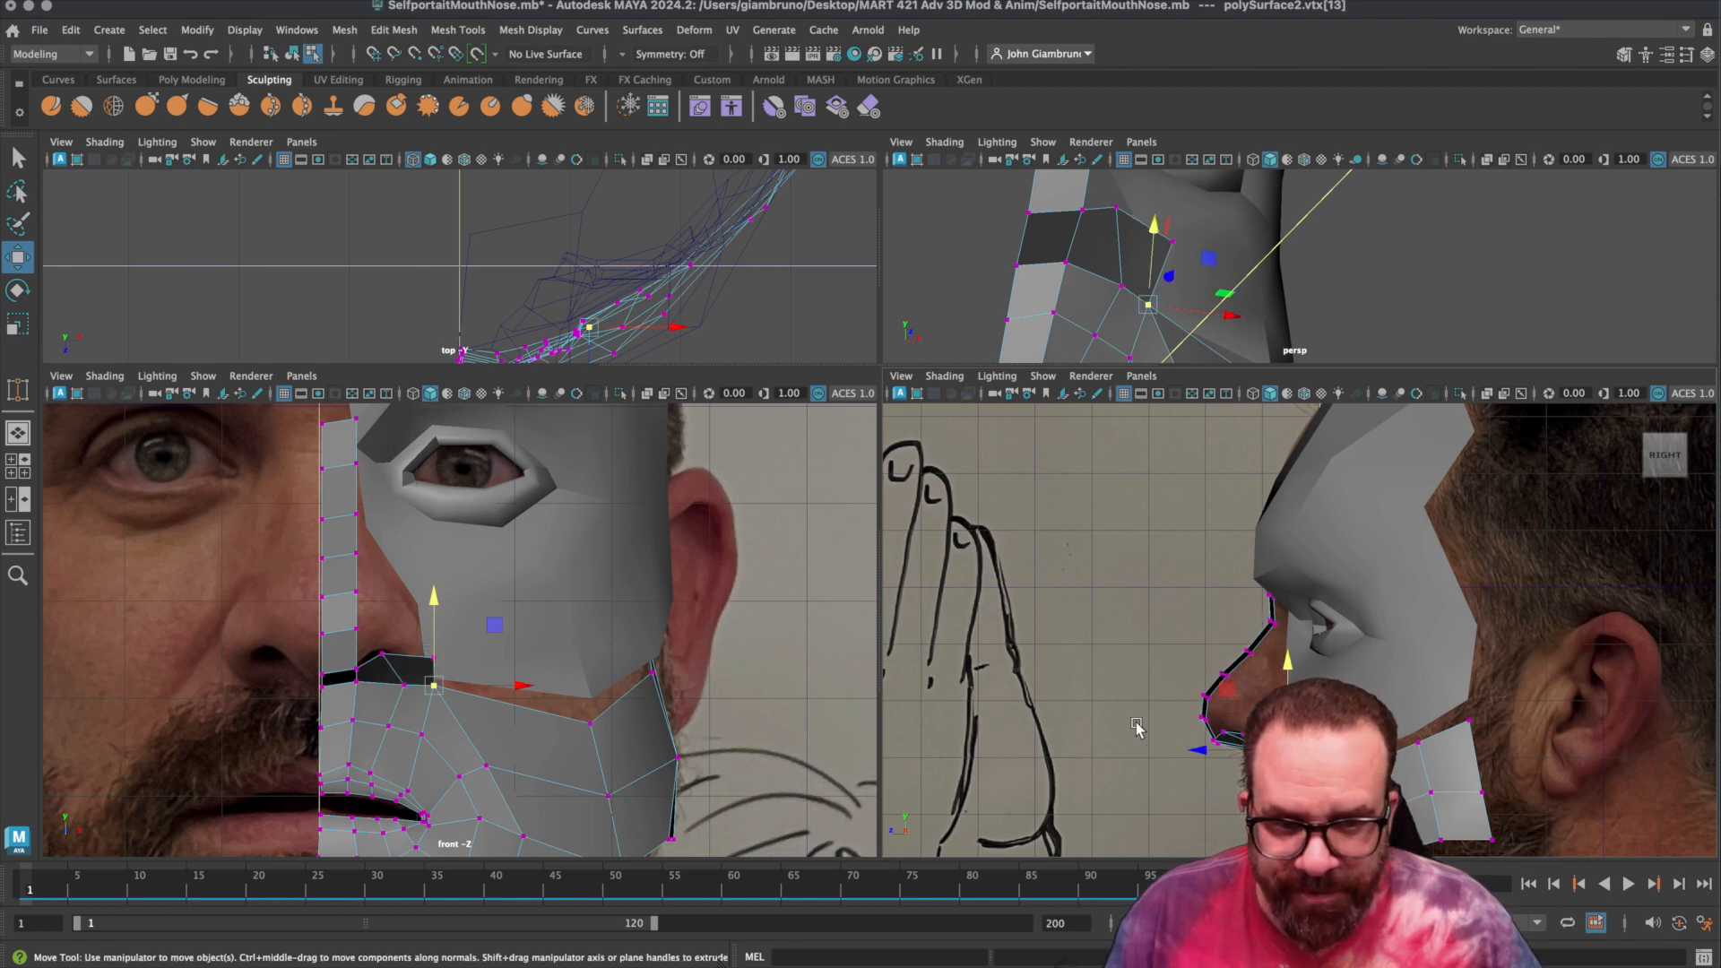
Shift the middle and outer nostril vertices slightly toward the centre line, the middle one to about X 0.603.
{"action": "left_click", "coordinate": [386, 659]}
{"action": "left_click_drag", "start_coordinate": [463, 655], "coordinate": [465, 657]}
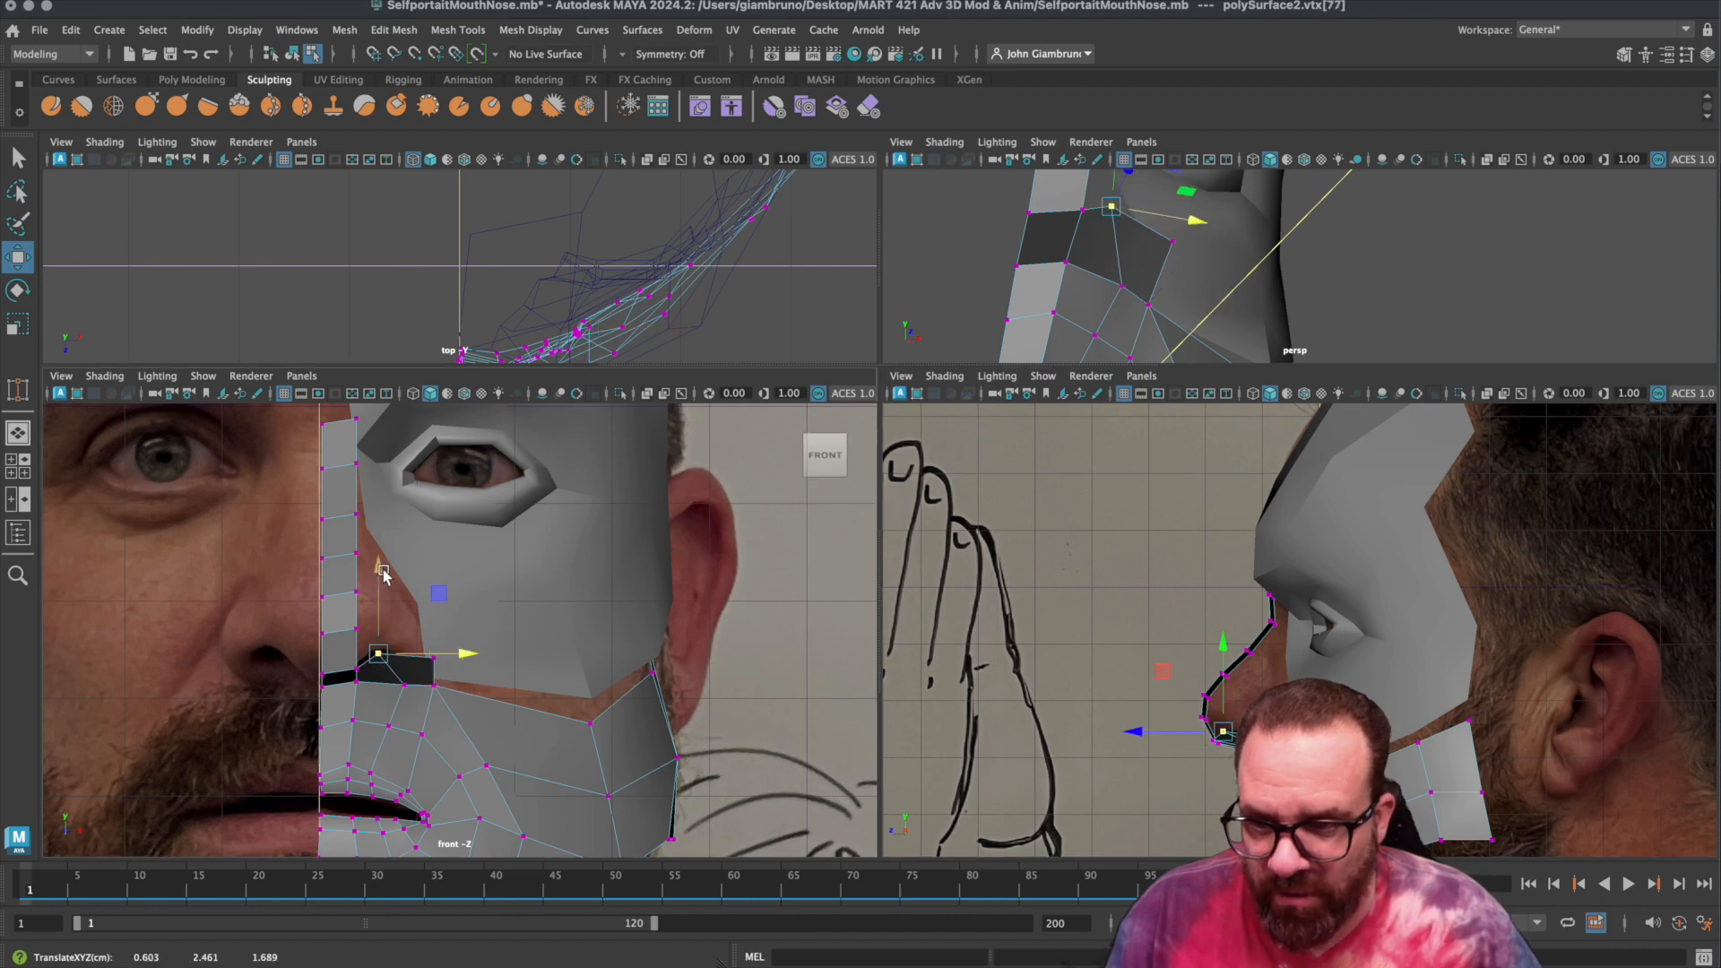
{"action": "left_click", "coordinate": [433, 662]}
{"action": "left_click_drag", "start_coordinate": [500, 660], "coordinate": [482, 660]}
Nudge the mouth mesh vertex below the nostril's outer corner slightly up and inward, and switch to edge selection.
{"action": "left_click", "coordinate": [437, 688]}
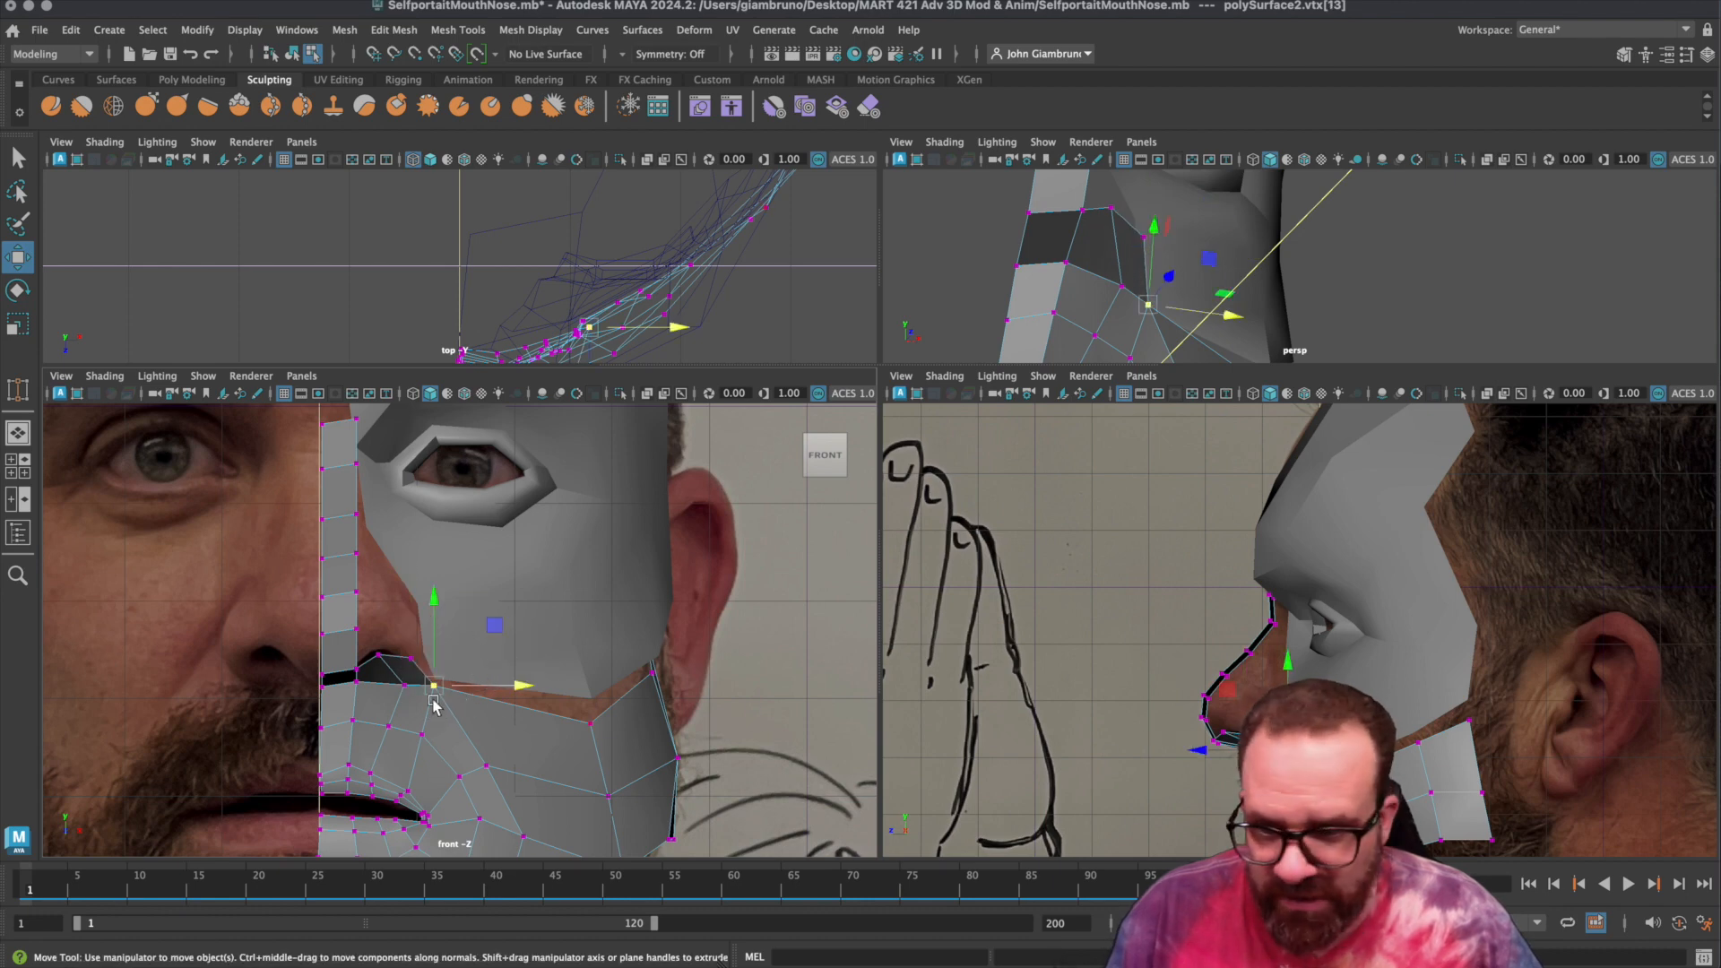
{"action": "left_click_drag", "start_coordinate": [496, 626], "coordinate": [490, 620]}
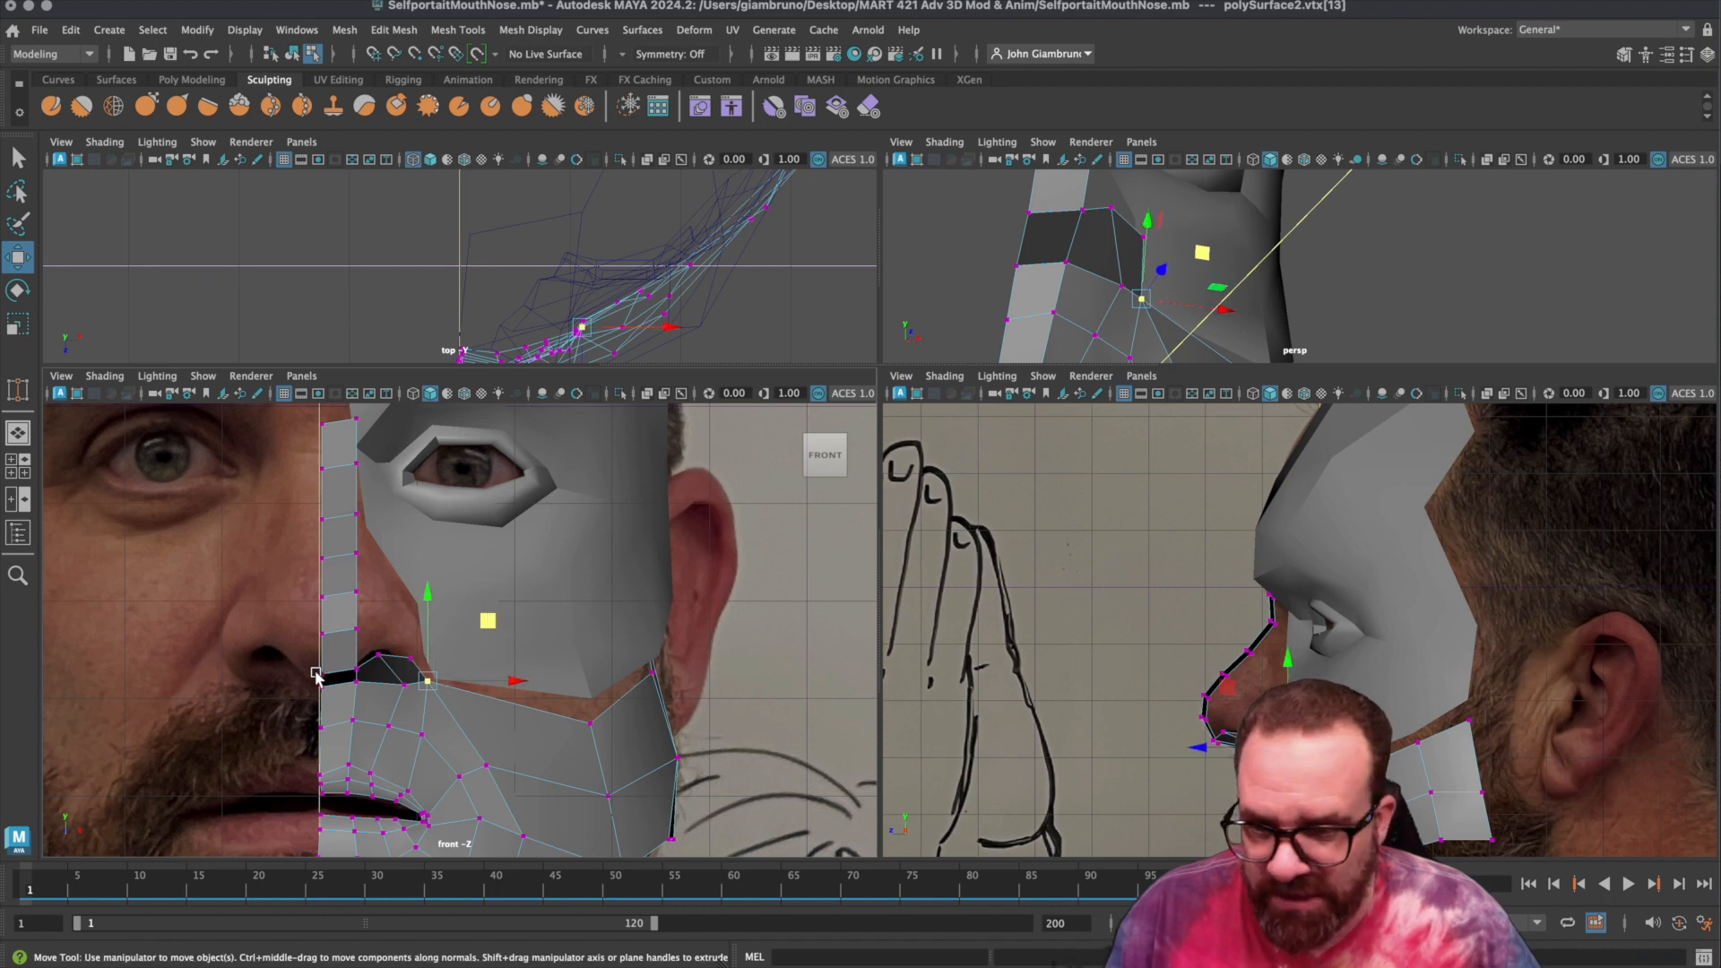
{"action": "right_click_drag", "start_coordinate": [379, 668], "coordinate": [415, 668]}
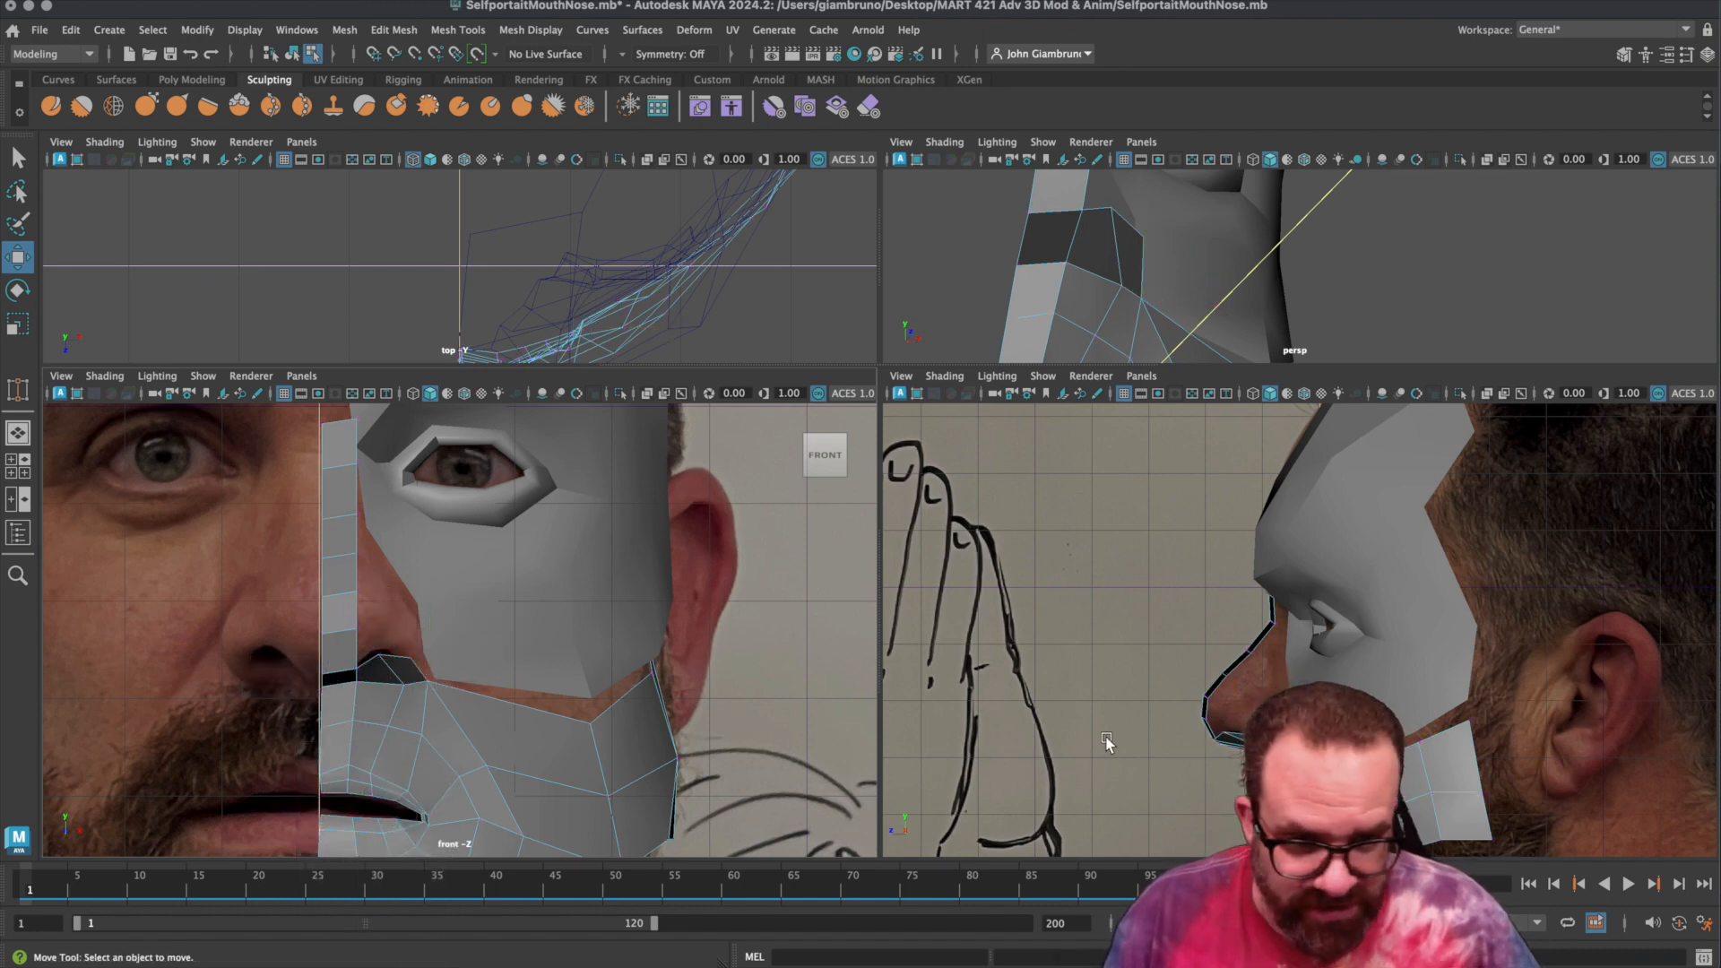
Select the three upper edges of the nostril faces and extrude them upward to start the side of the nose.
{"action": "left_click", "coordinate": [1187, 758]}
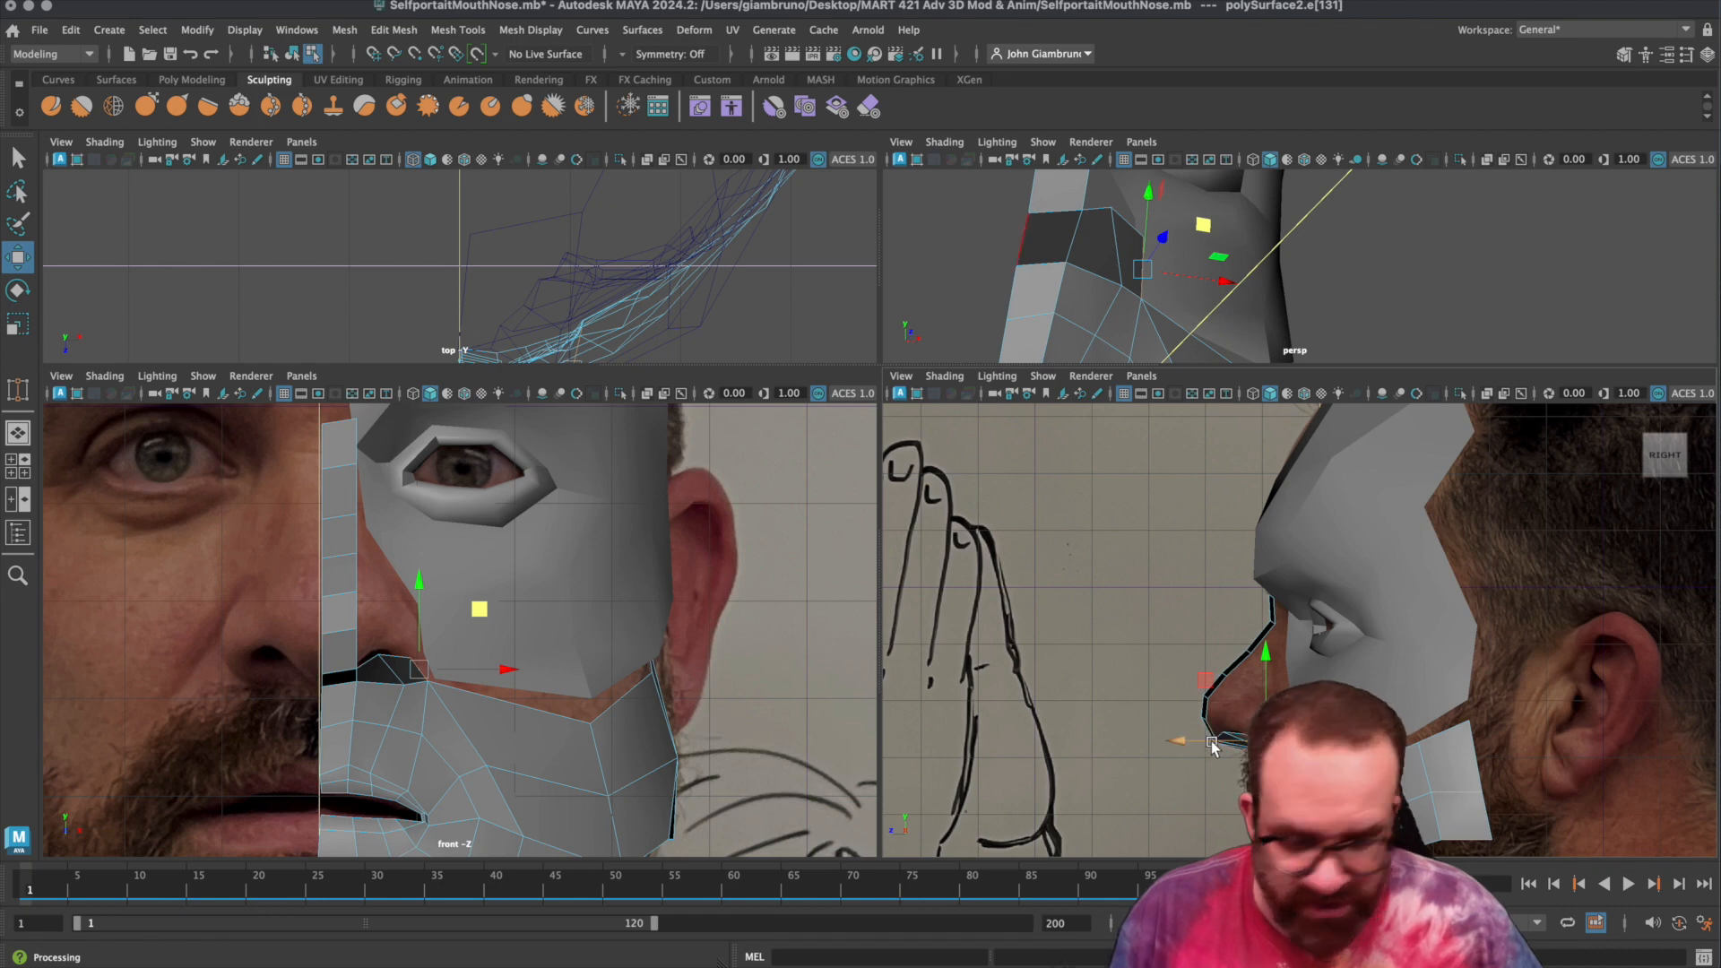
{"action": "scroll", "coordinate": [1255, 628], "scroll_direction": "up", "scroll_amount": 4}
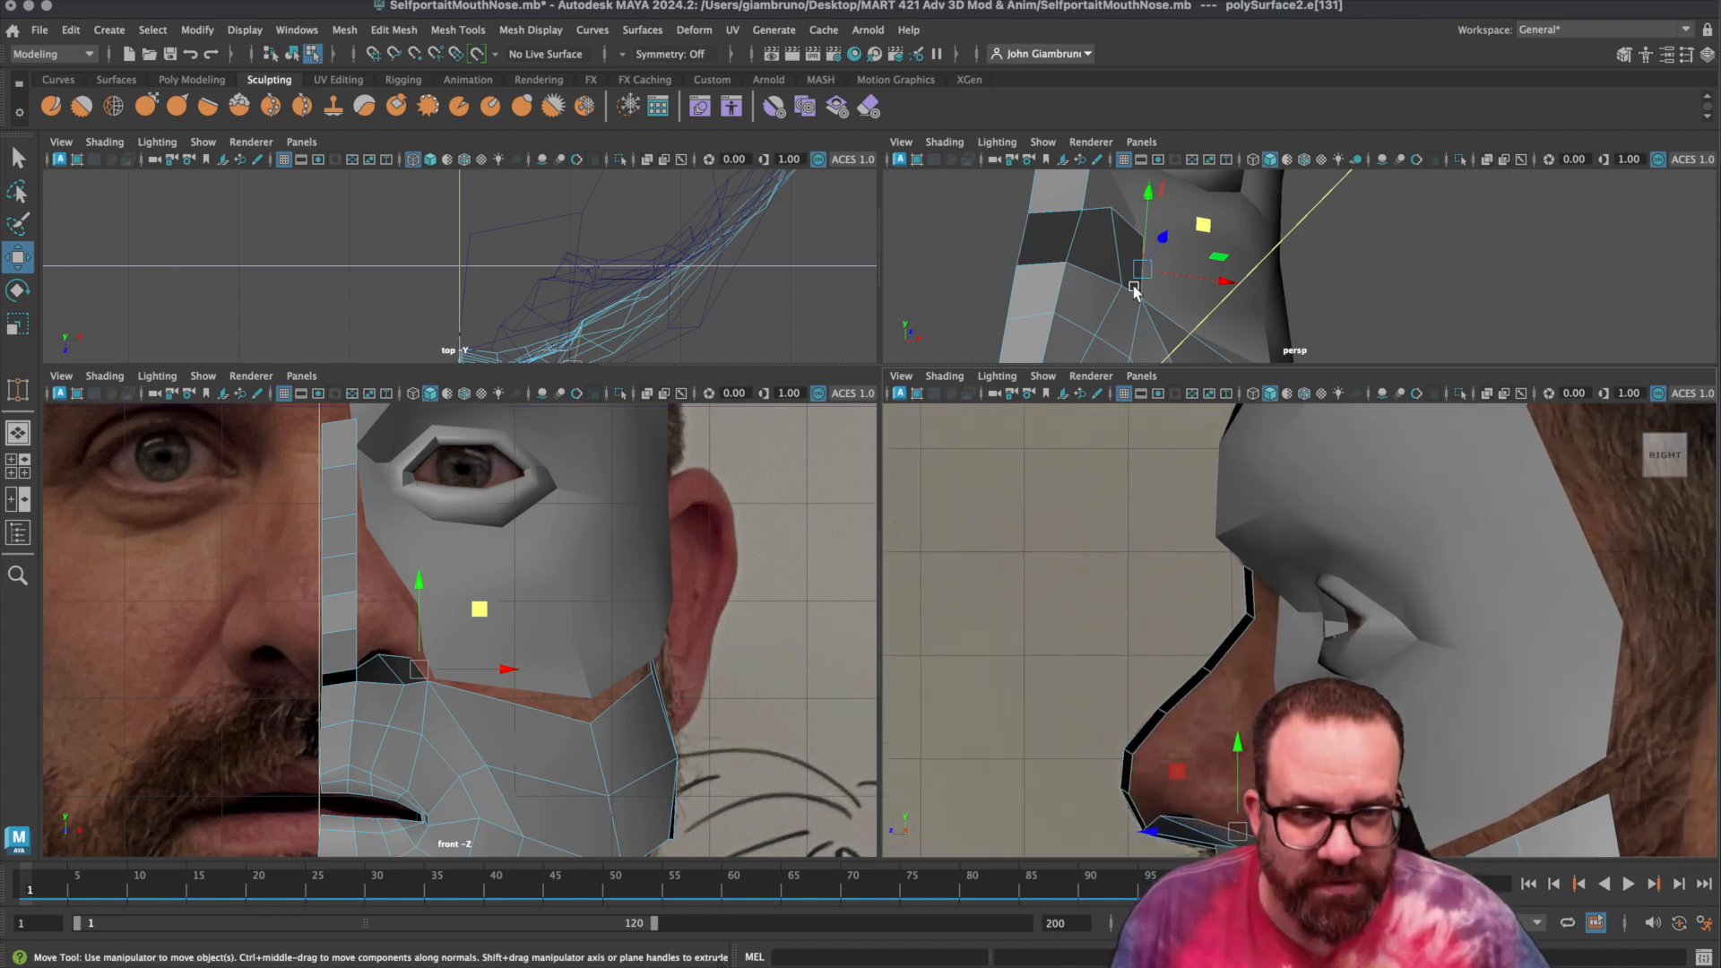
{"action": "left_click_drag", "start_coordinate": [1087, 284], "coordinate": [1053, 308], "text": "alt"}
{"action": "middle_click_drag", "start_coordinate": [1053, 308], "coordinate": [1137, 267], "text": "alt"}
{"action": "middle_click_drag", "start_coordinate": [975, 324], "coordinate": [994, 287], "text": "alt"}
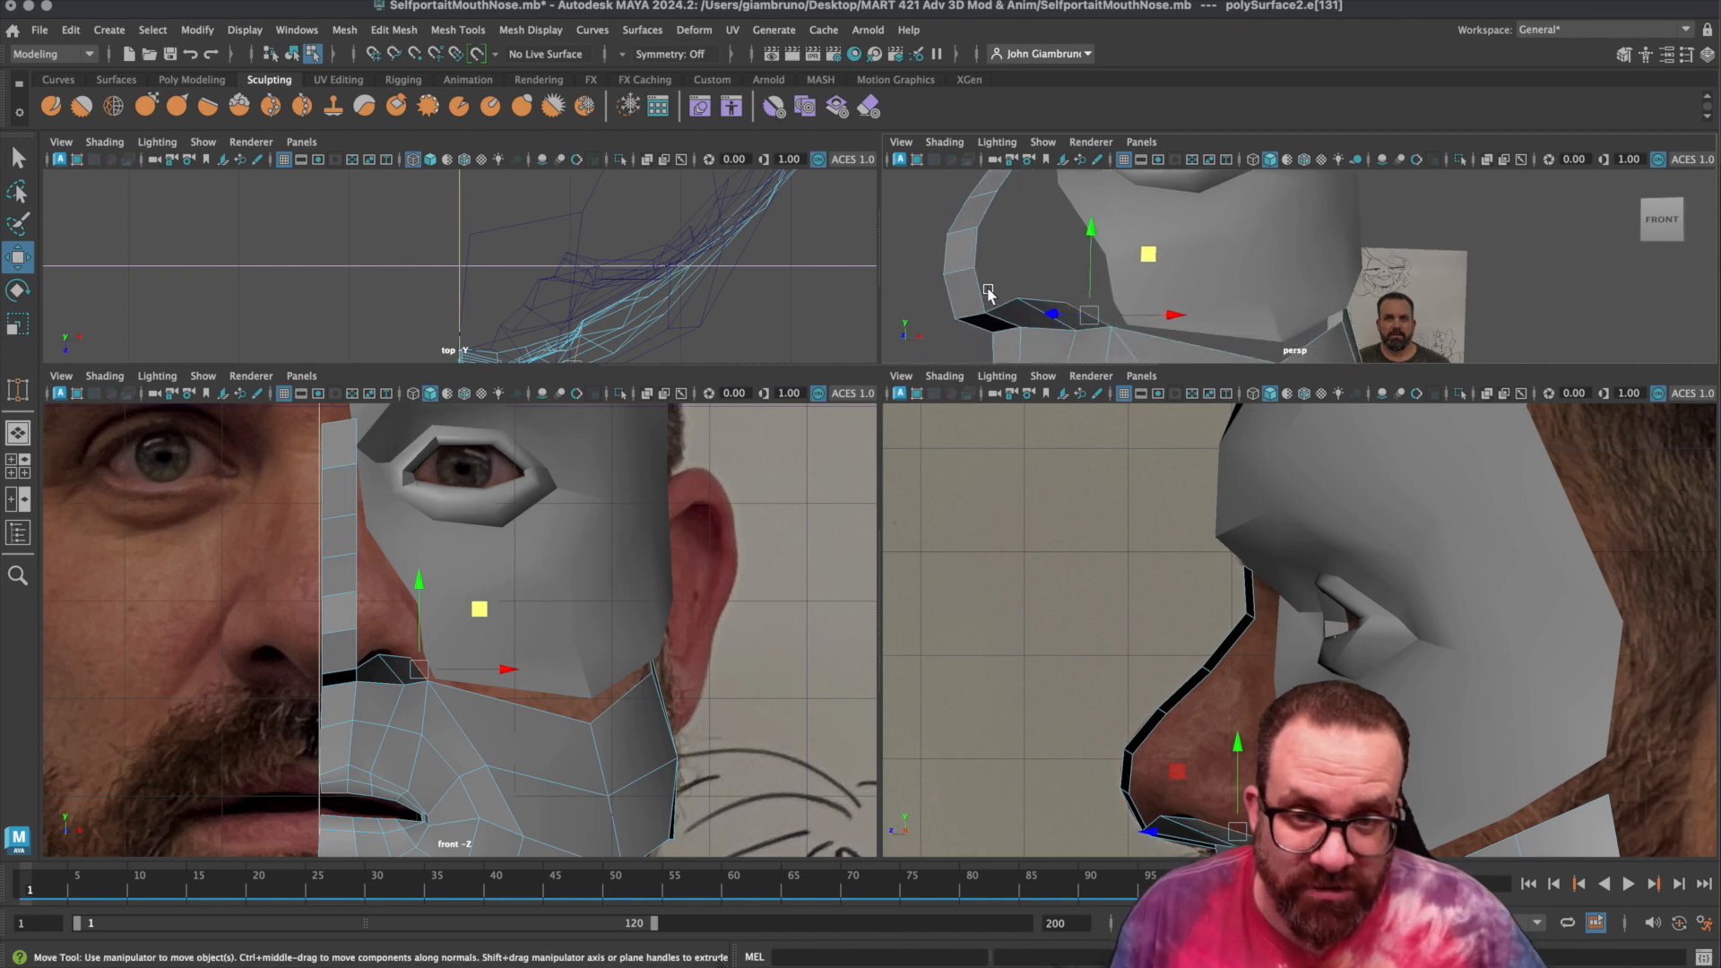
{"action": "left_click", "coordinate": [1006, 306], "text": "shift"}
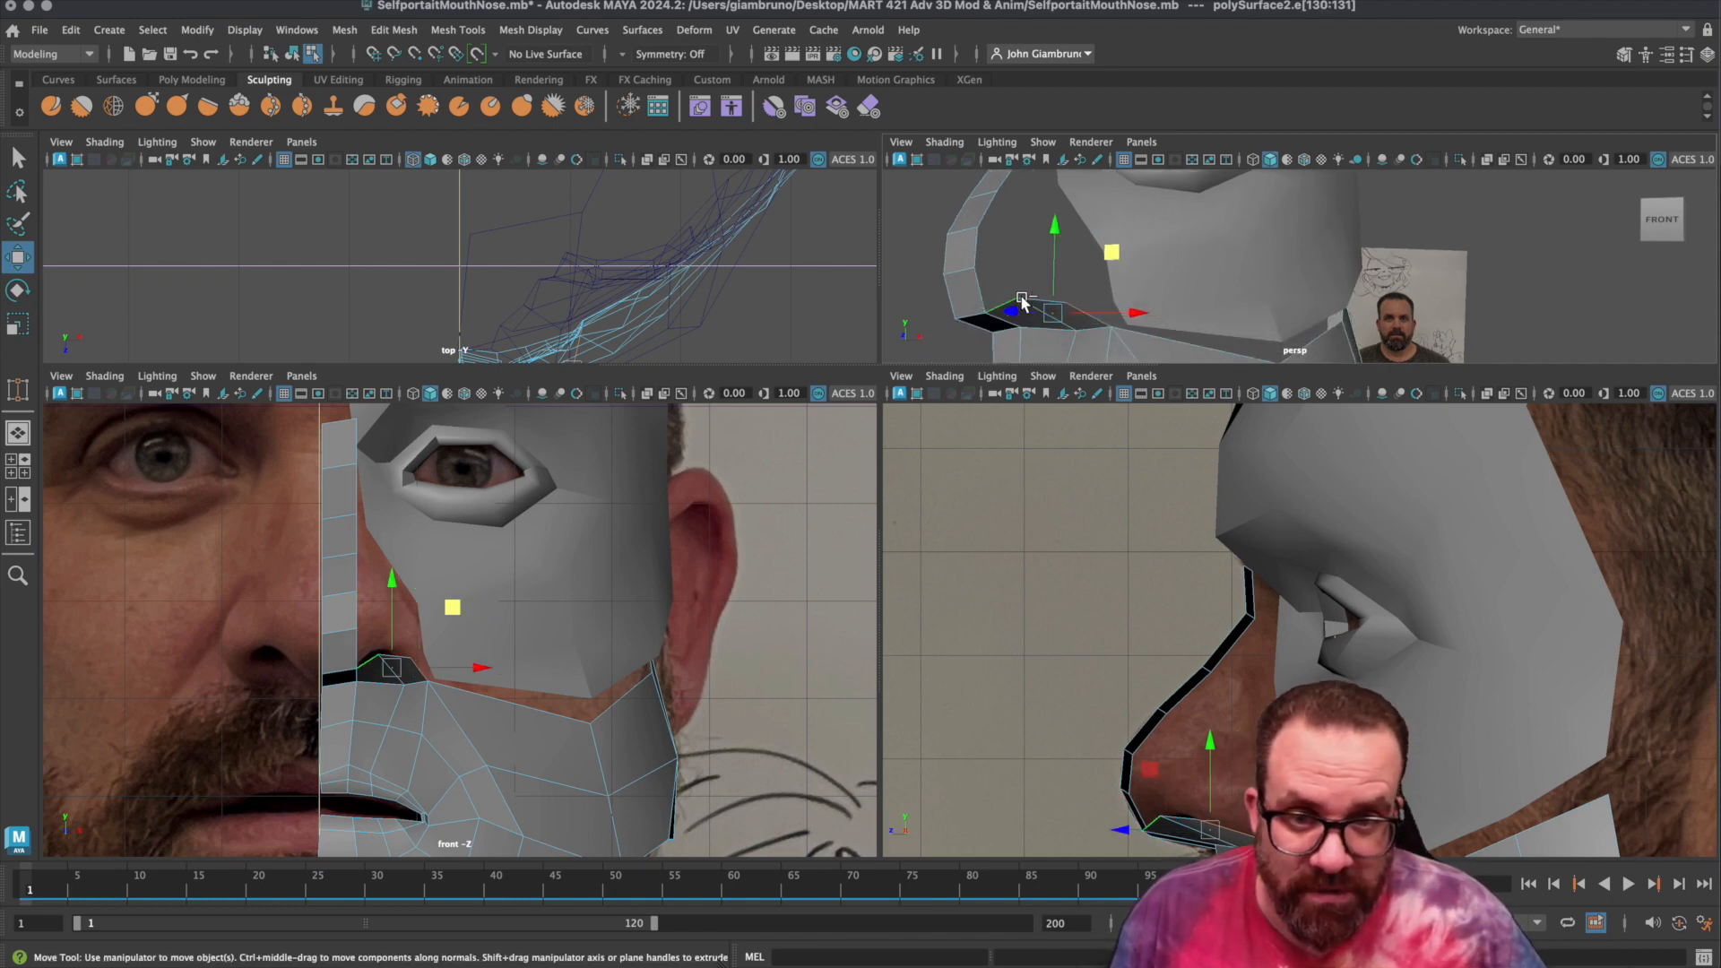
{"action": "left_click", "coordinate": [1038, 304], "text": "shift"}
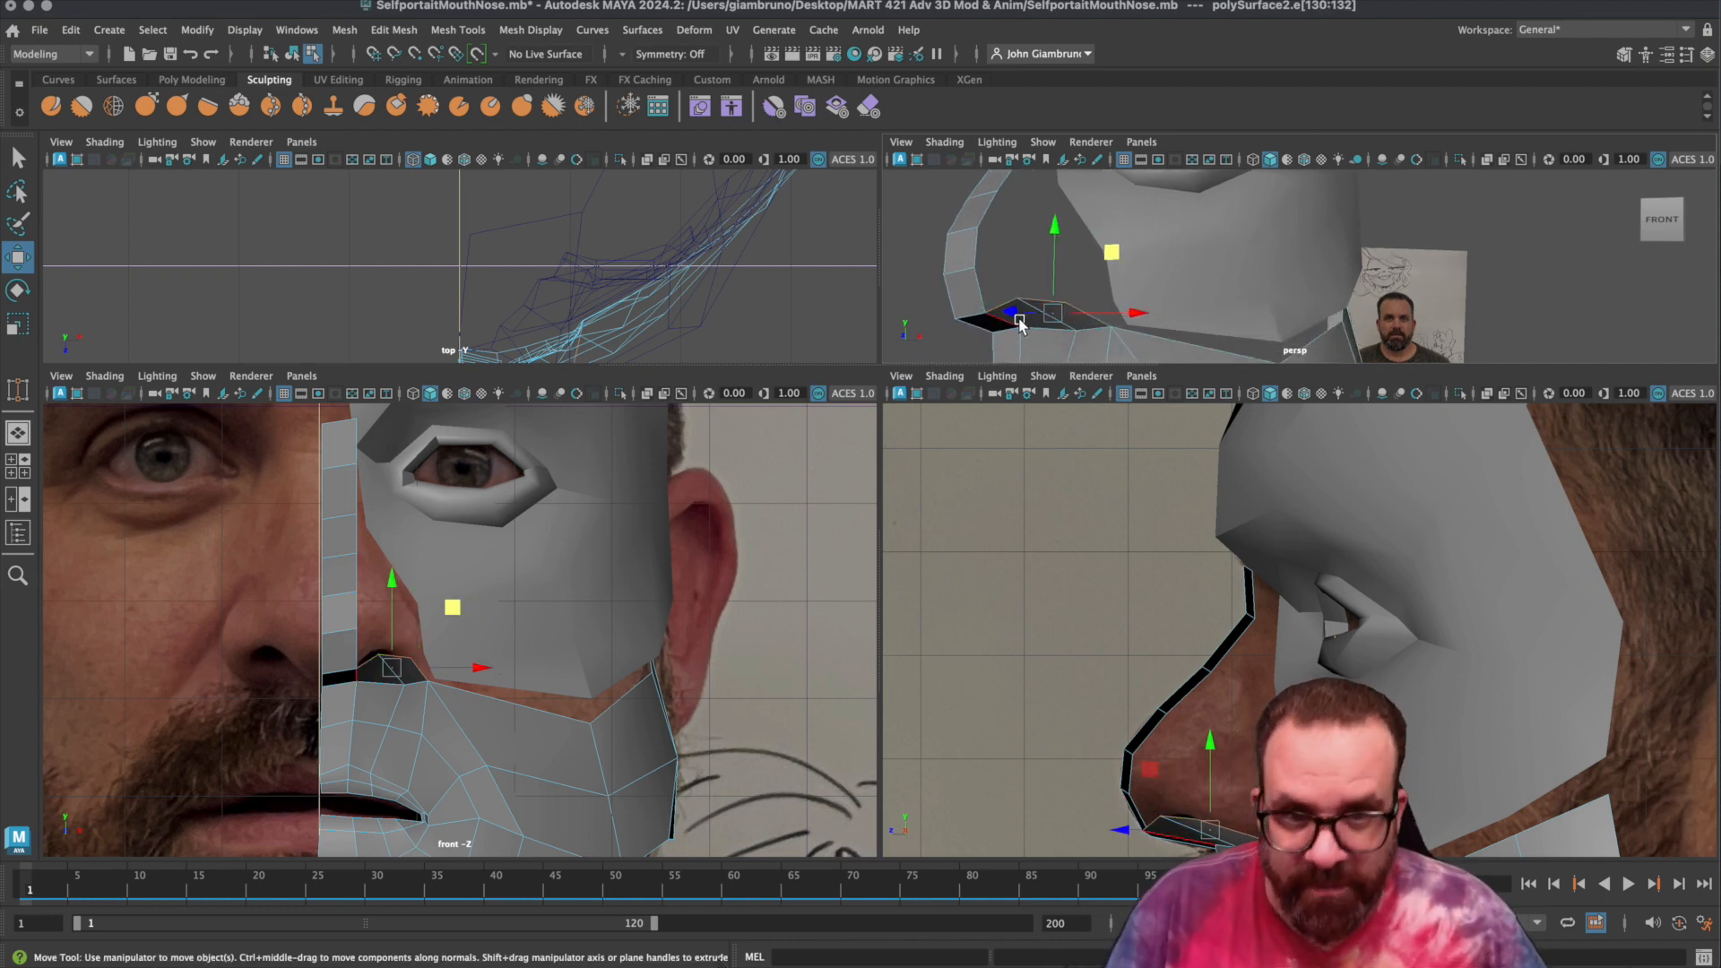
{"action": "key", "text": "ctrl+e"}
{"action": "left_click_drag", "start_coordinate": [1051, 260], "coordinate": [1057, 212]}
Extrude the same three edges upward again as a second row and shift the new edges slightly toward the centre line.
{"action": "left_click_drag", "start_coordinate": [993, 301], "coordinate": [918, 332], "text": "alt"}
{"action": "key", "text": "ctrl+e"}
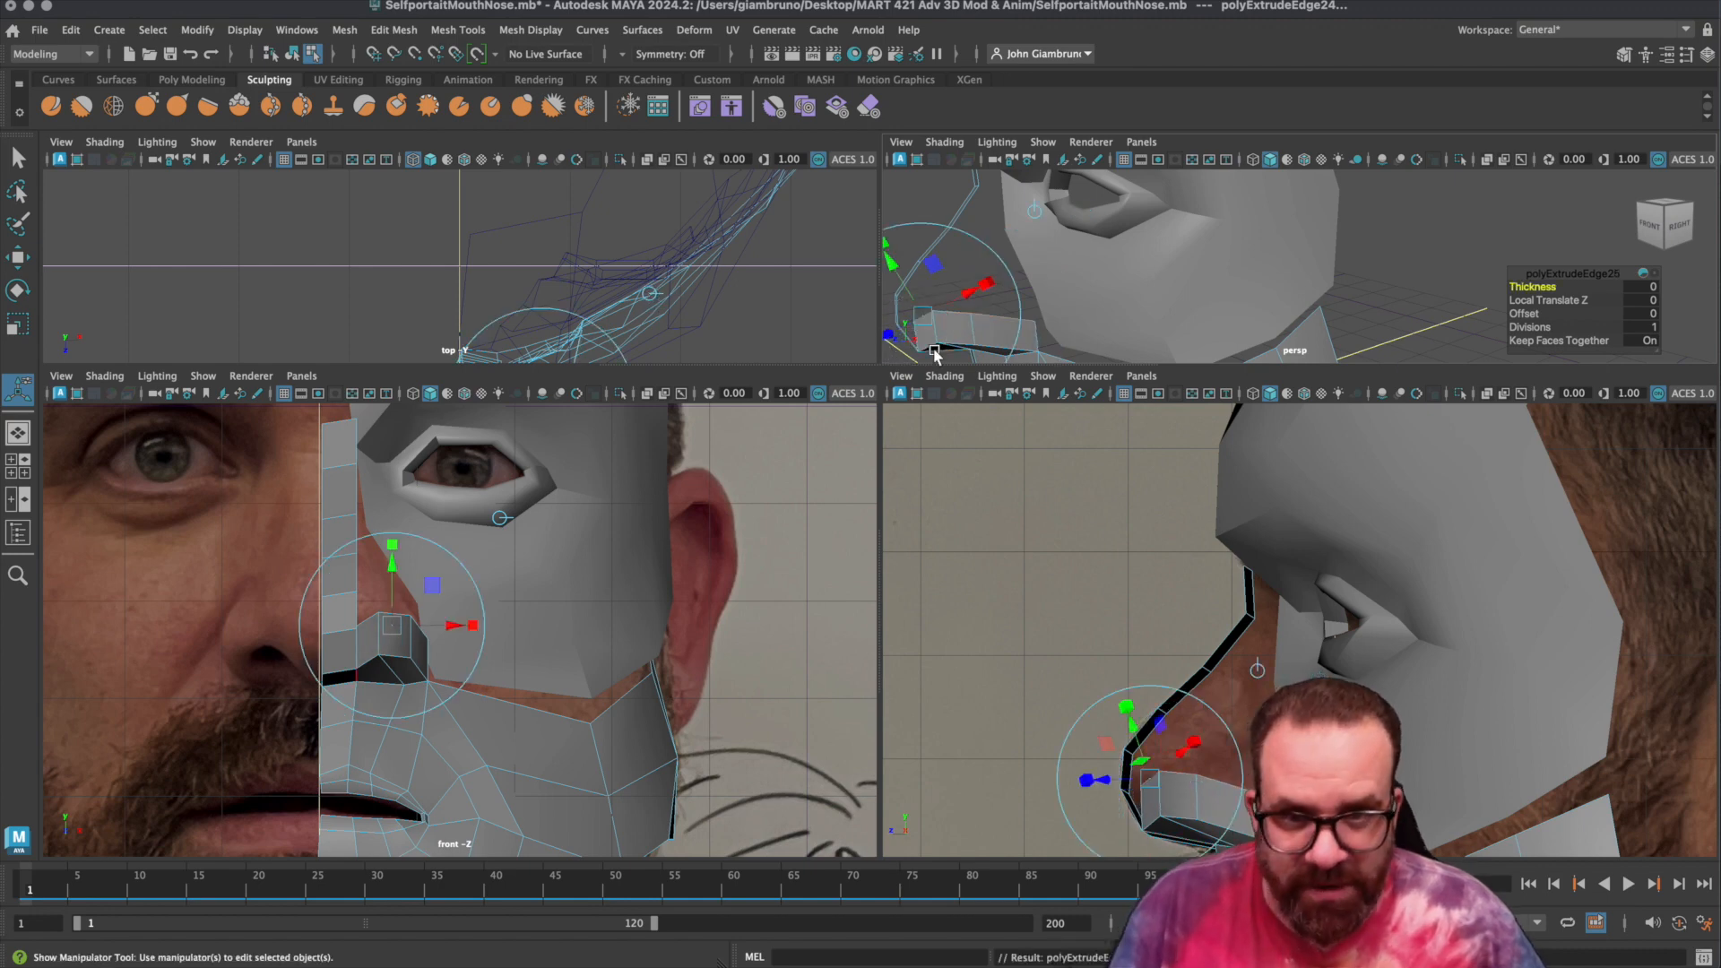
{"action": "left_click_drag", "start_coordinate": [968, 258], "coordinate": [966, 232]}
{"action": "left_click_drag", "start_coordinate": [1016, 342], "coordinate": [1113, 261], "text": "alt"}
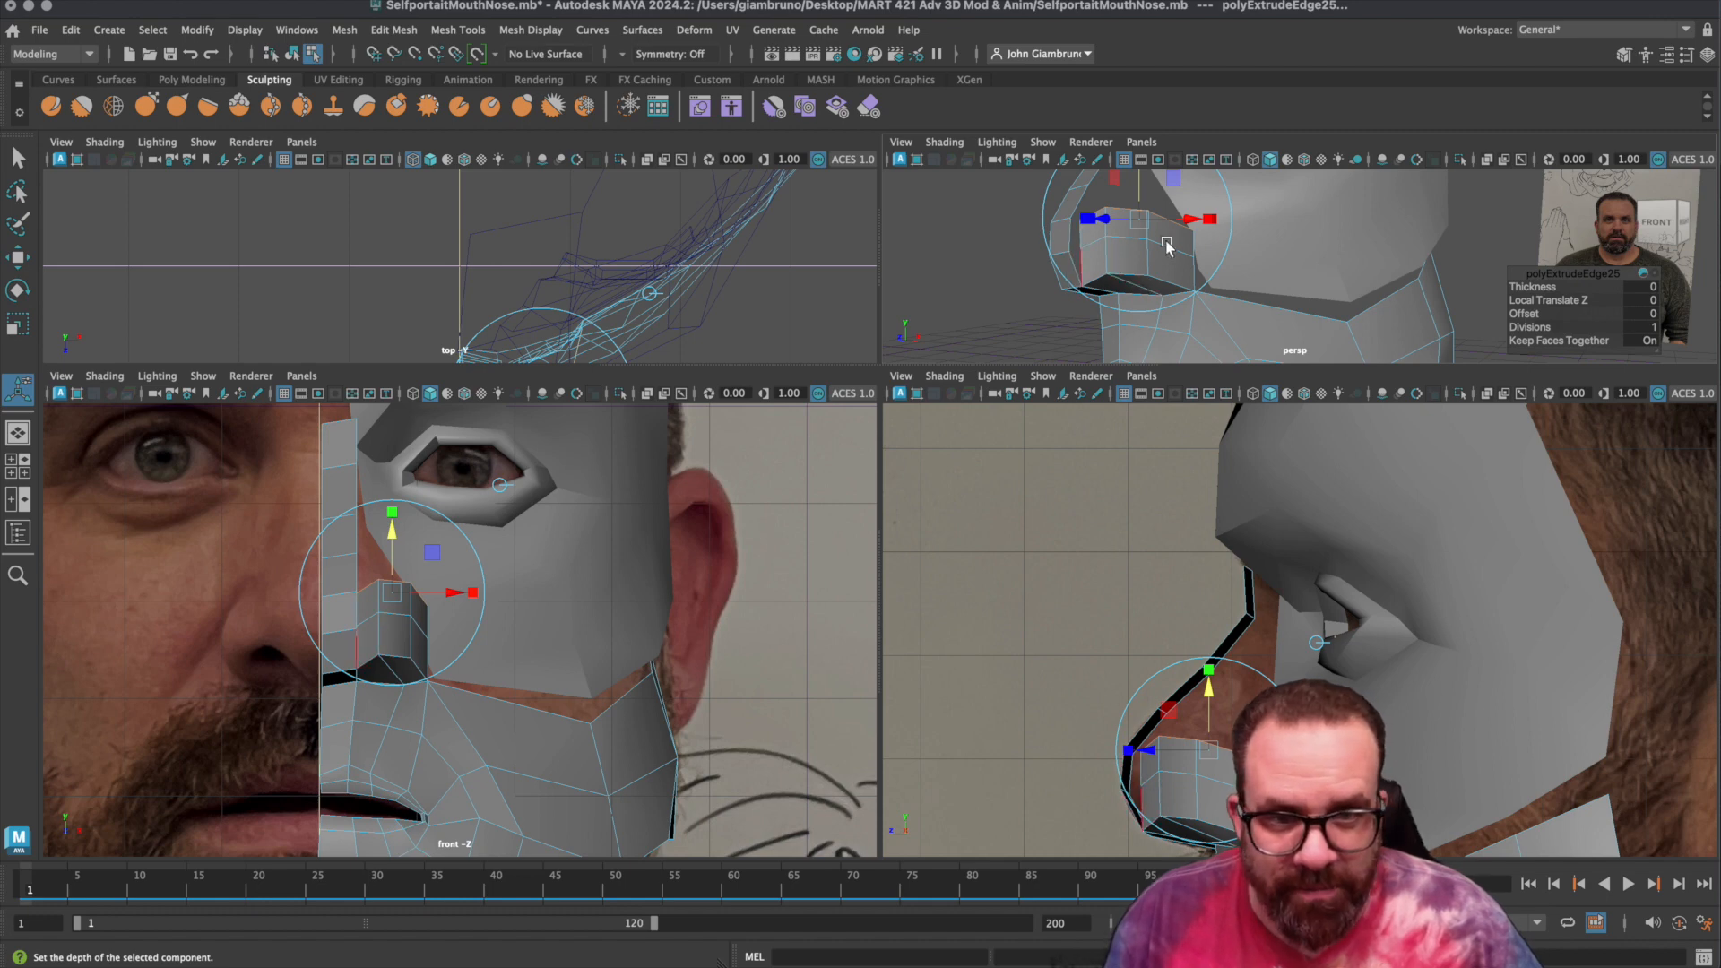
{"action": "left_click_drag", "start_coordinate": [1190, 221], "coordinate": [1183, 221]}
{"action": "left_click_drag", "start_coordinate": [1175, 282], "coordinate": [1149, 300], "text": "alt"}
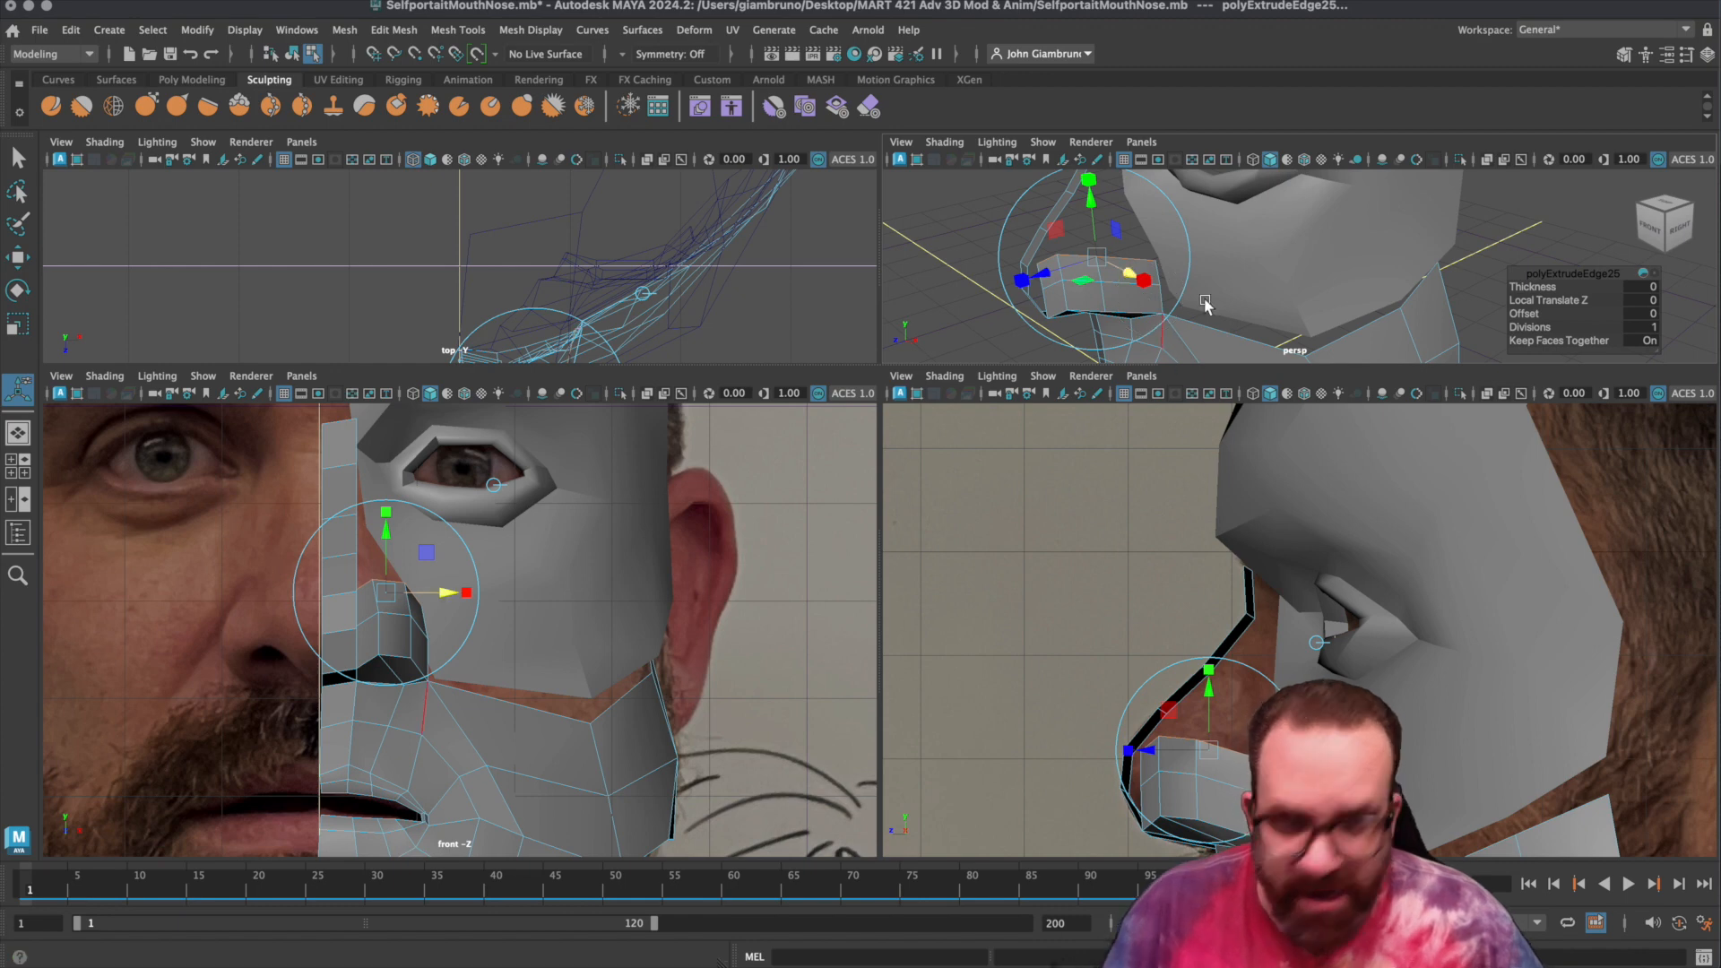
Extrude a third row upward on the side of the nose and scale its top edges to 0.900.
{"action": "key", "text": "ctrl+e"}
{"action": "middle_click_drag", "start_coordinate": [1177, 284], "coordinate": [1184, 405], "text": "alt"}
{"action": "left_click", "coordinate": [1169, 272]}
{"action": "middle_click_drag", "start_coordinate": [1188, 298], "coordinate": [1210, 217], "text": "alt"}
{"action": "left_click_drag", "start_coordinate": [1137, 217], "coordinate": [1138, 187]}
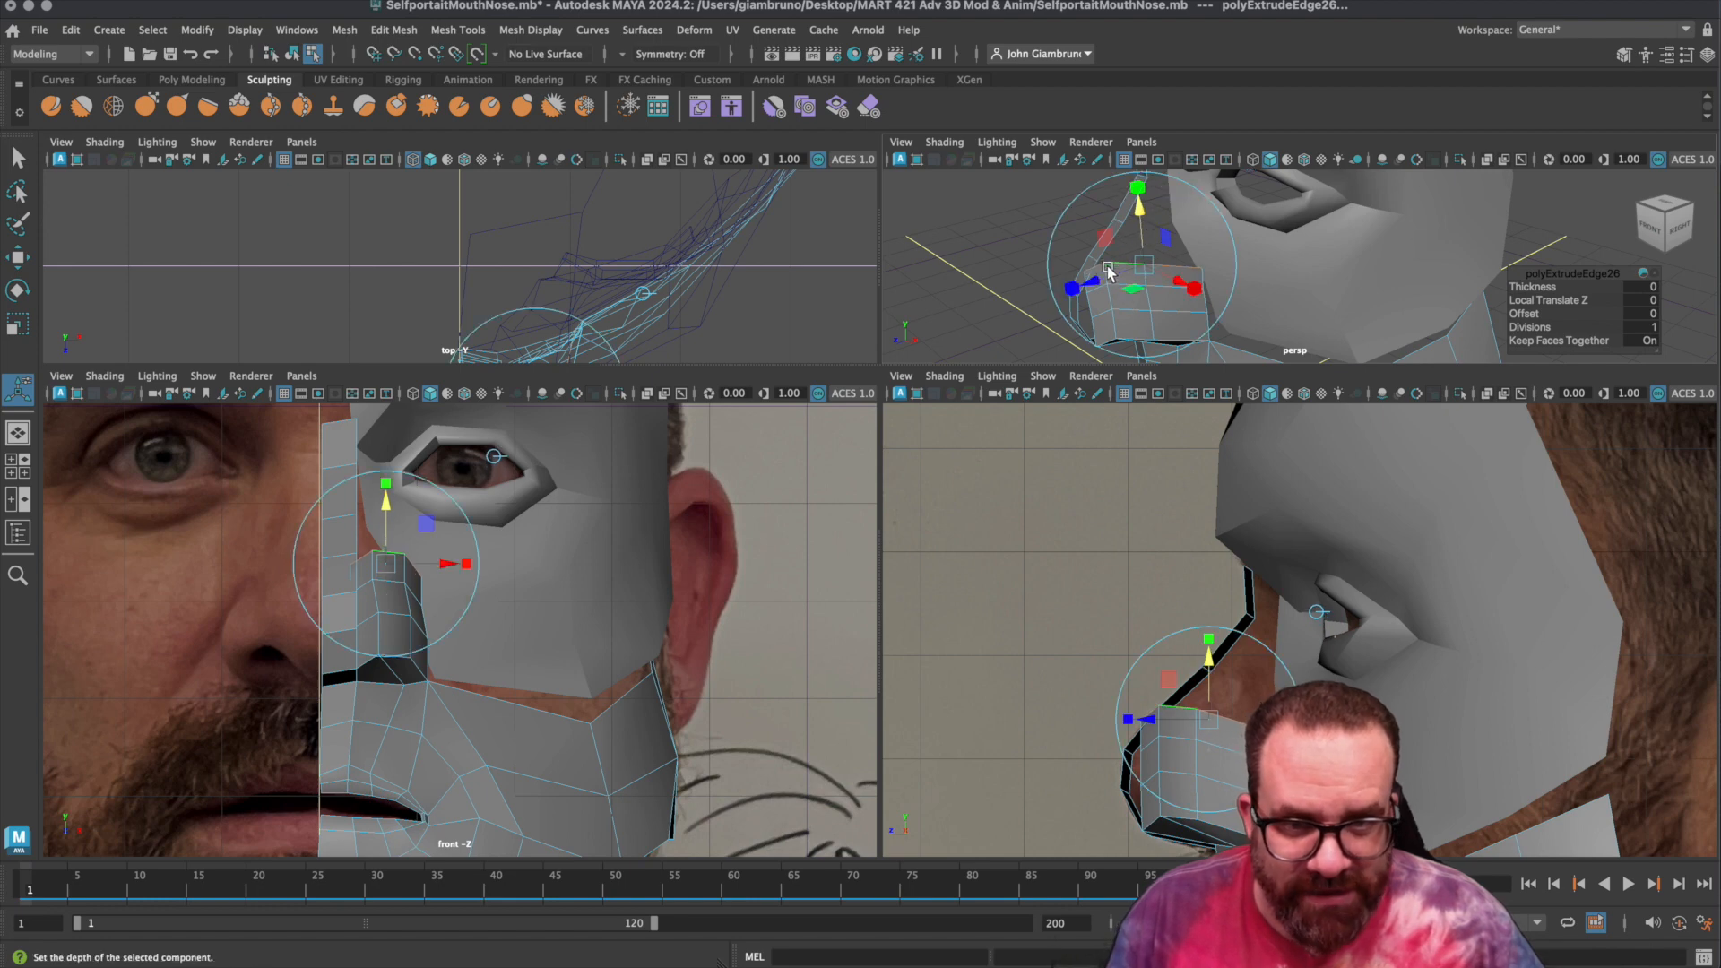
{"action": "left_click_drag", "start_coordinate": [1100, 282], "coordinate": [1154, 266]}
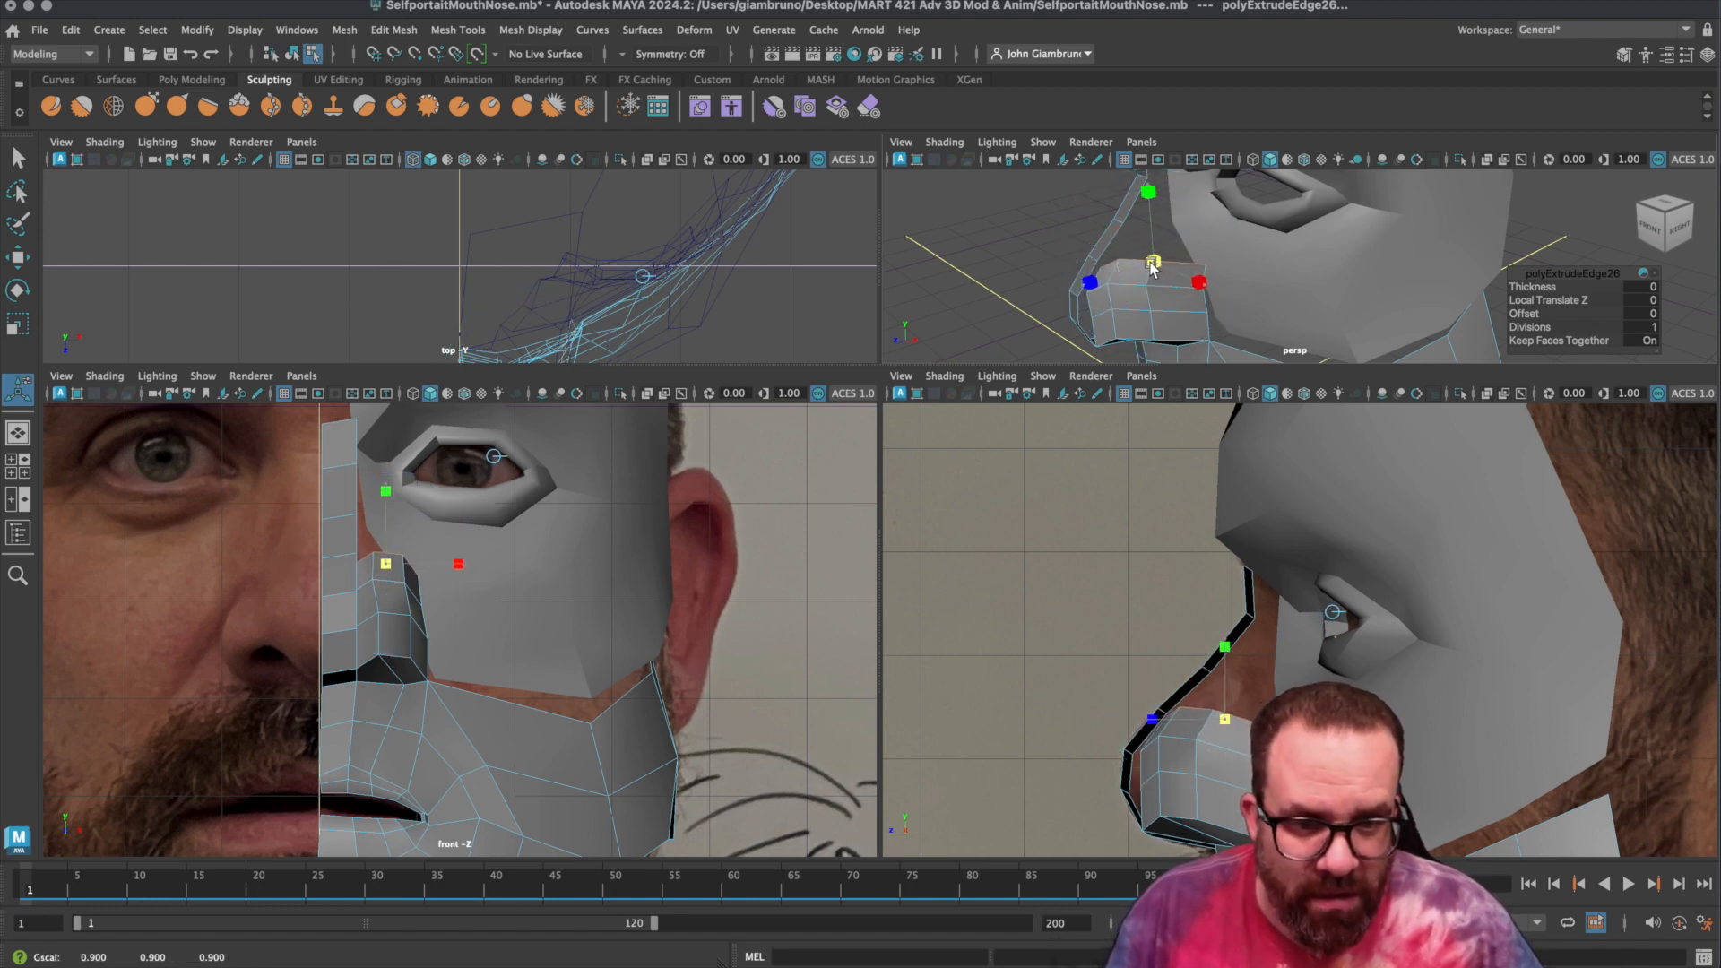
{"action": "key", "text": "w"}
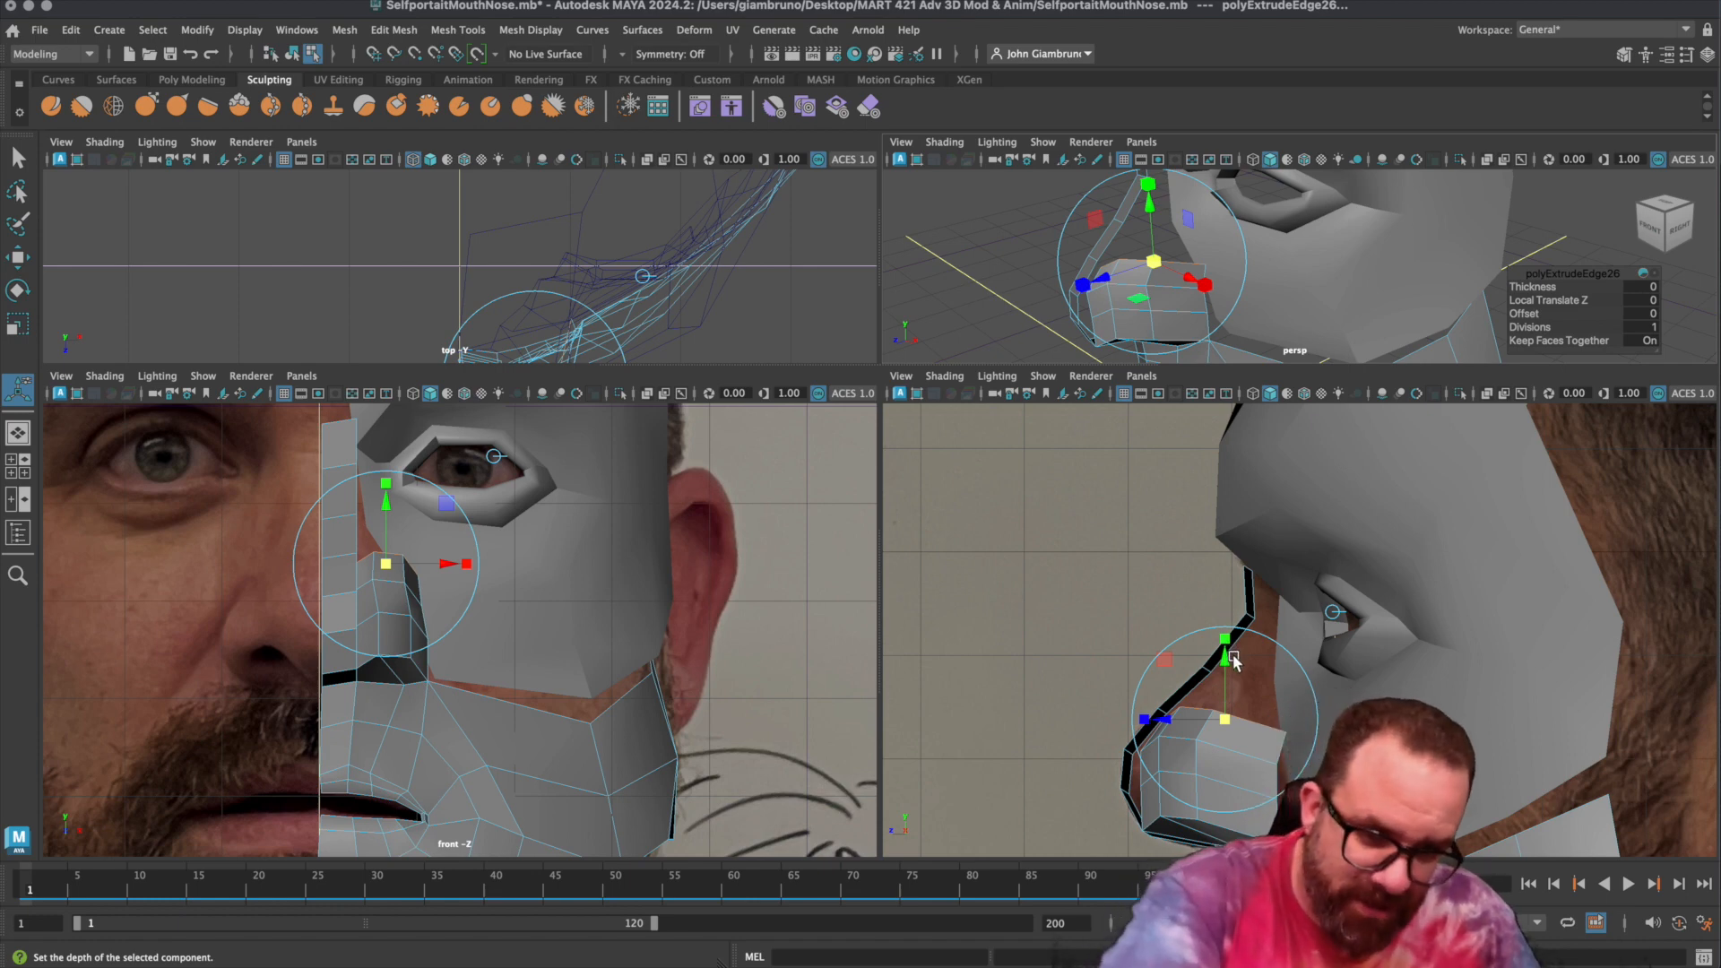
Select the outer edges of the nose bridge strip and adjust them slightly in depth.
{"action": "left_click", "coordinate": [1208, 555]}
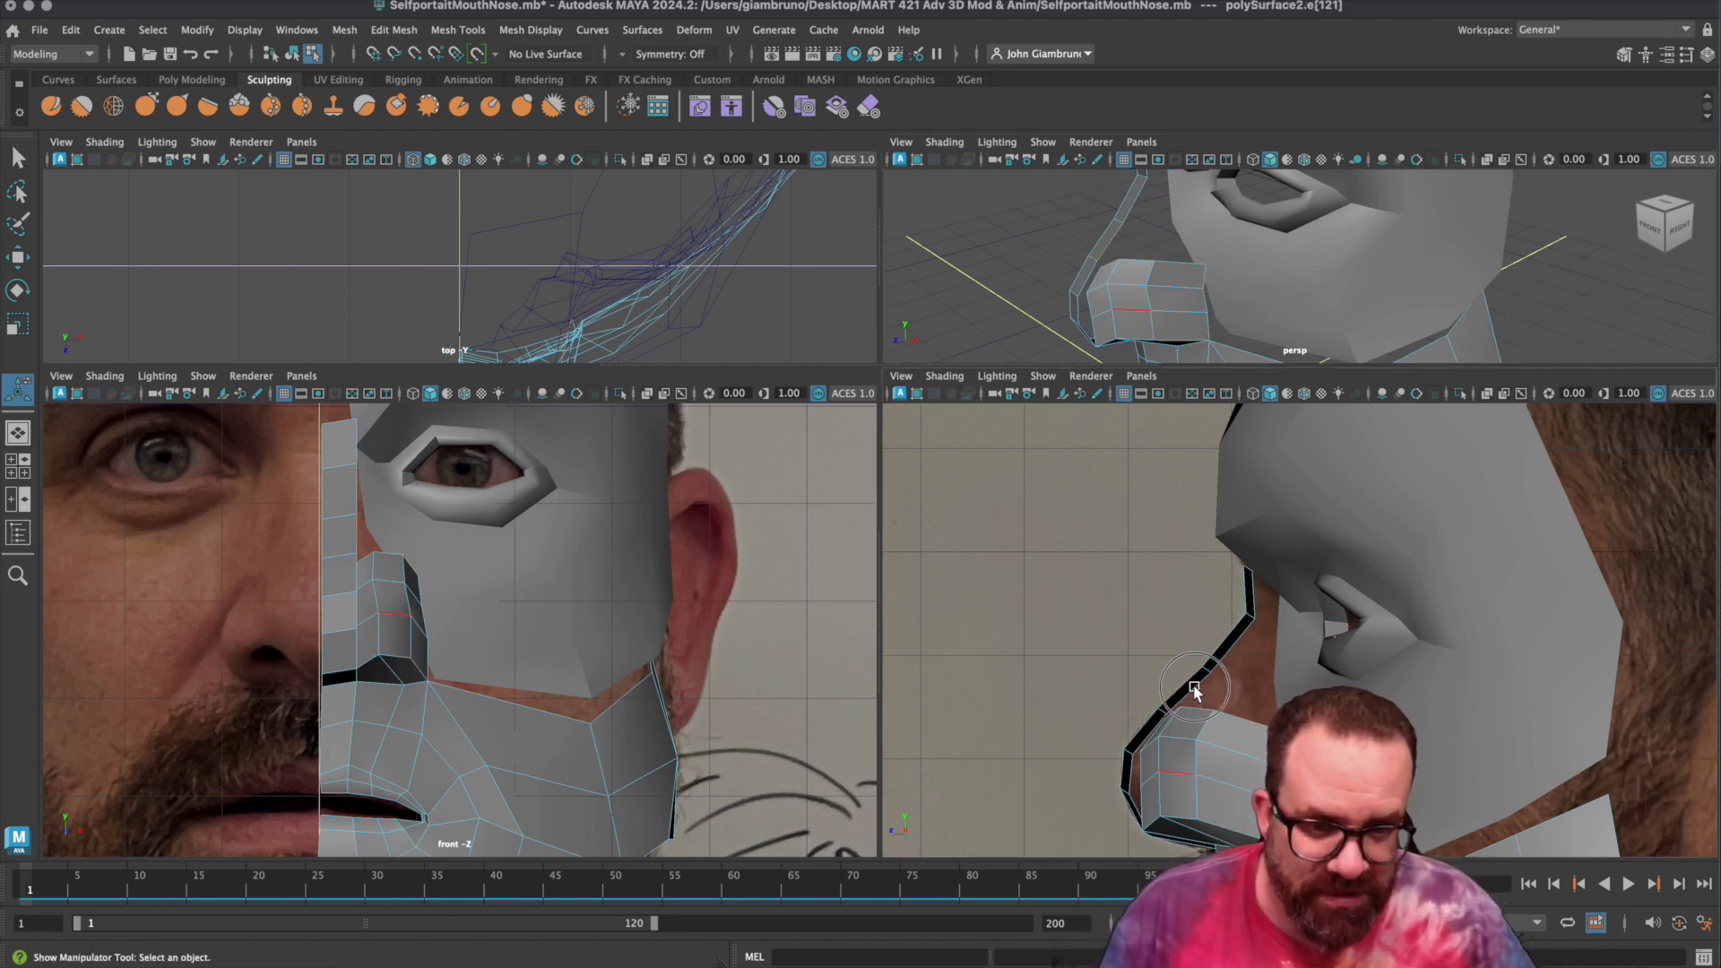
{"action": "left_click", "coordinate": [1237, 641]}
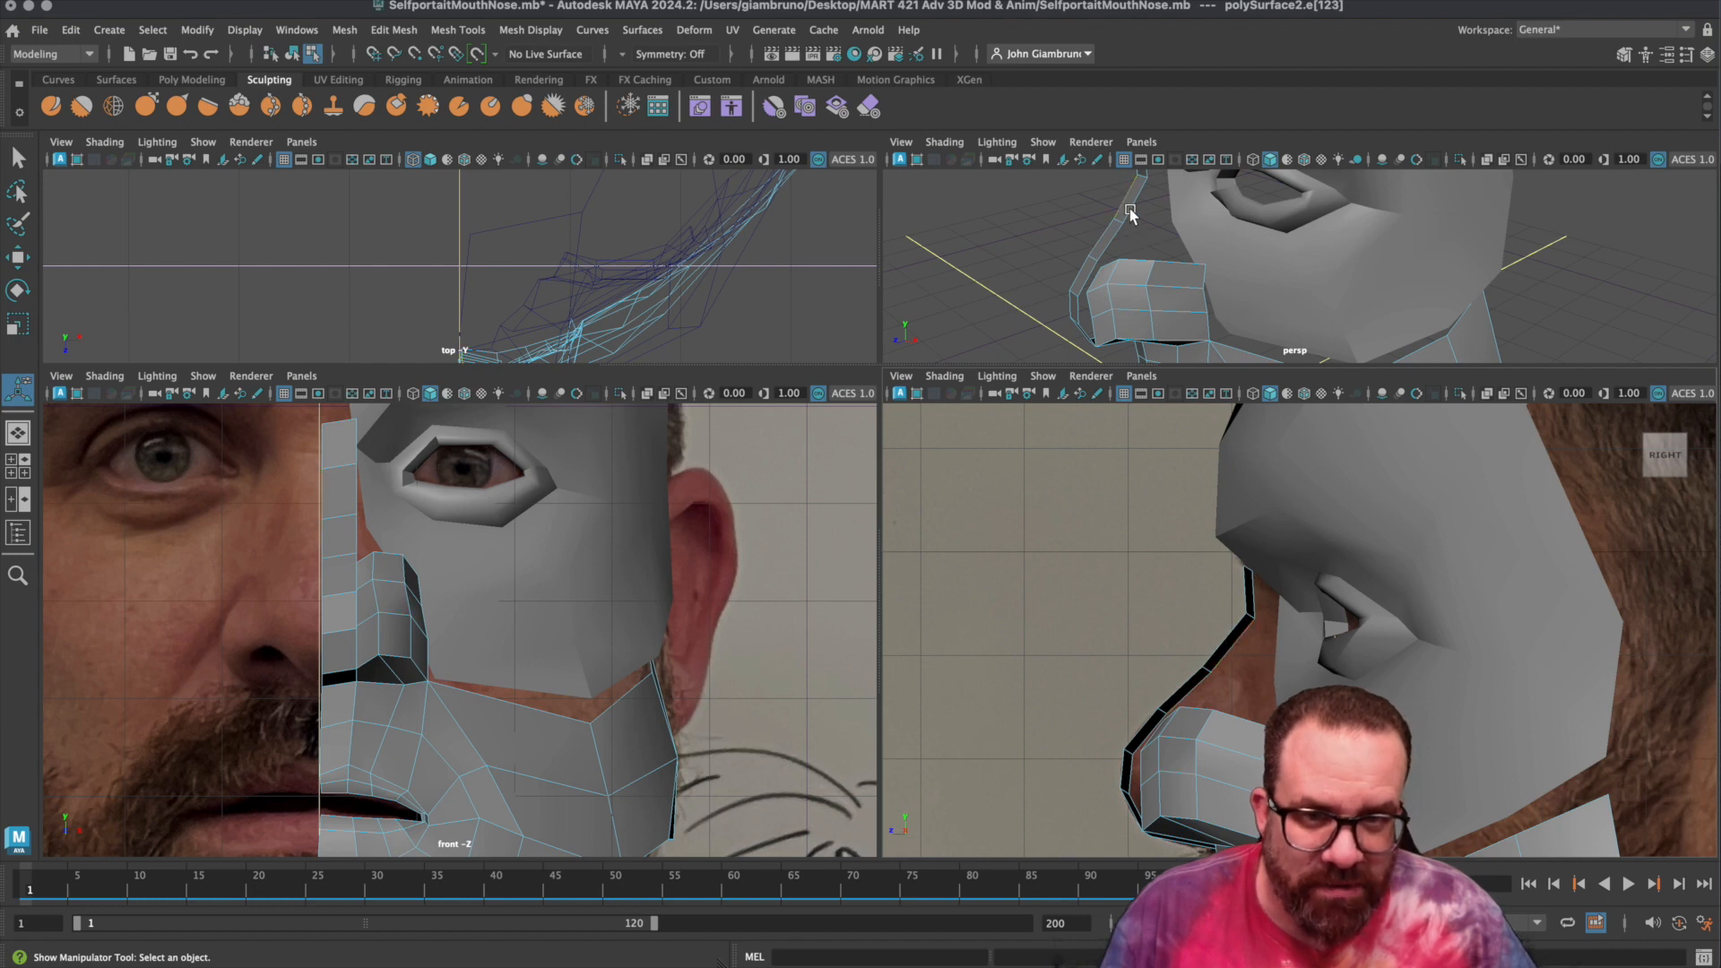
{"action": "left_click", "coordinate": [1113, 234], "text": "shift"}
{"action": "key", "text": "w"}
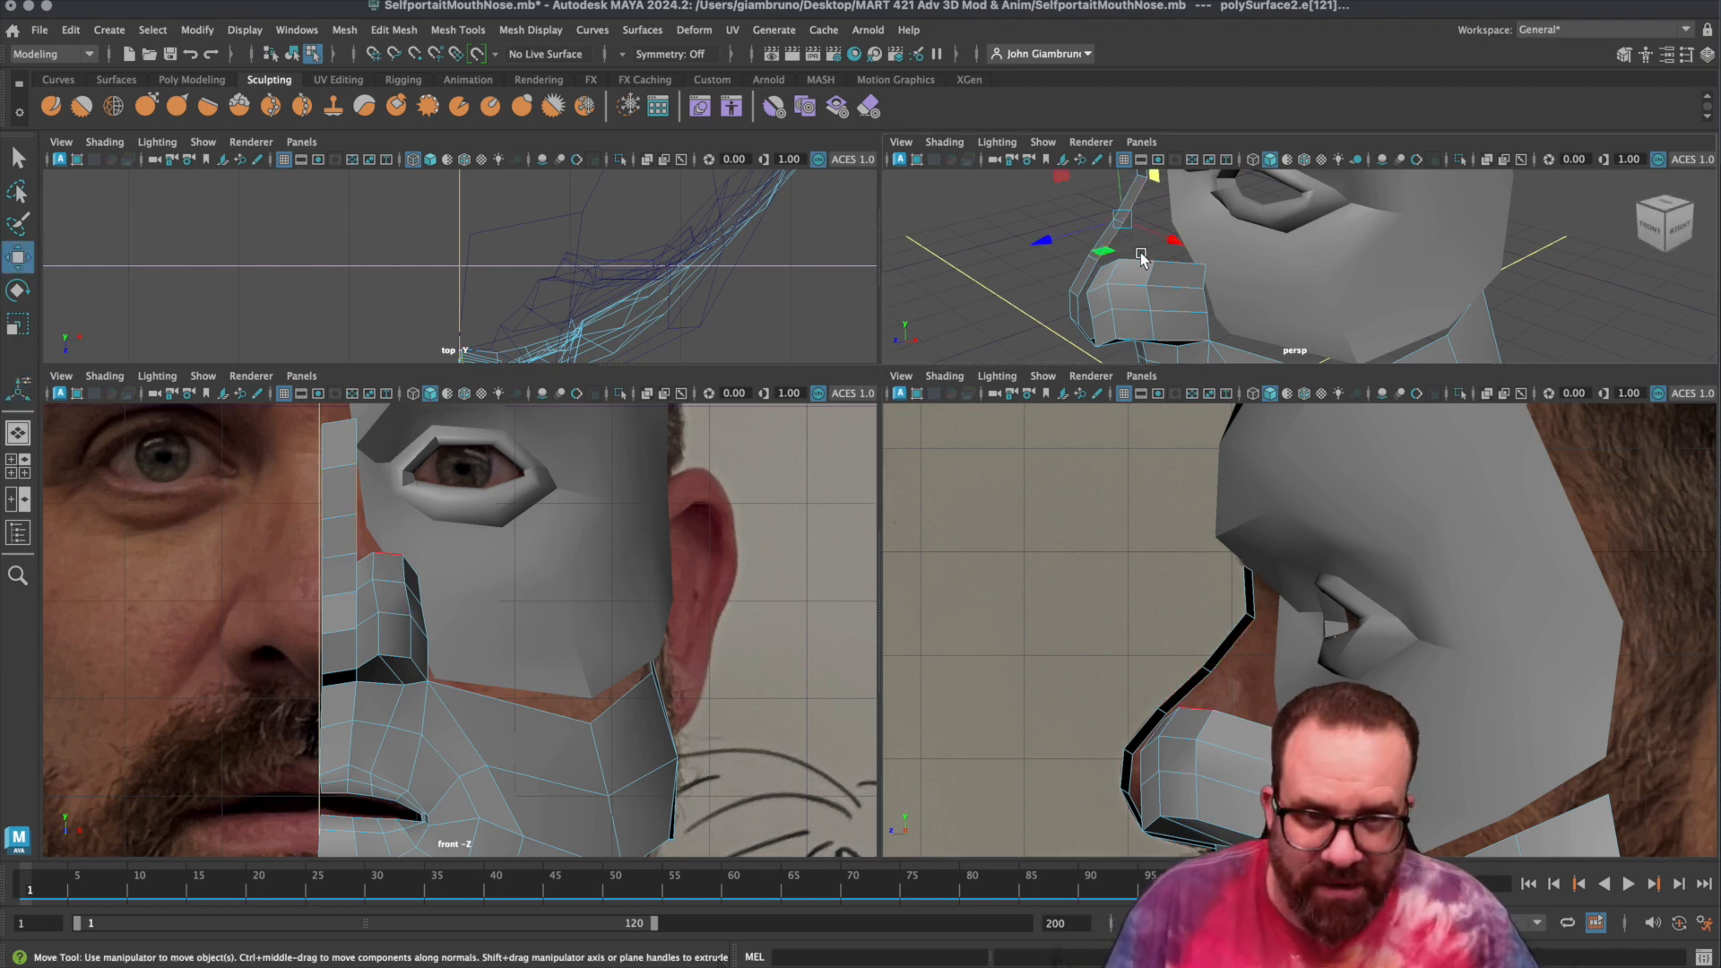
{"action": "left_click_drag", "start_coordinate": [1060, 239], "coordinate": [1059, 239]}
{"action": "middle_click_drag", "start_coordinate": [1205, 212], "coordinate": [1192, 276], "text": "alt"}
{"action": "left_click", "coordinate": [1132, 225]}
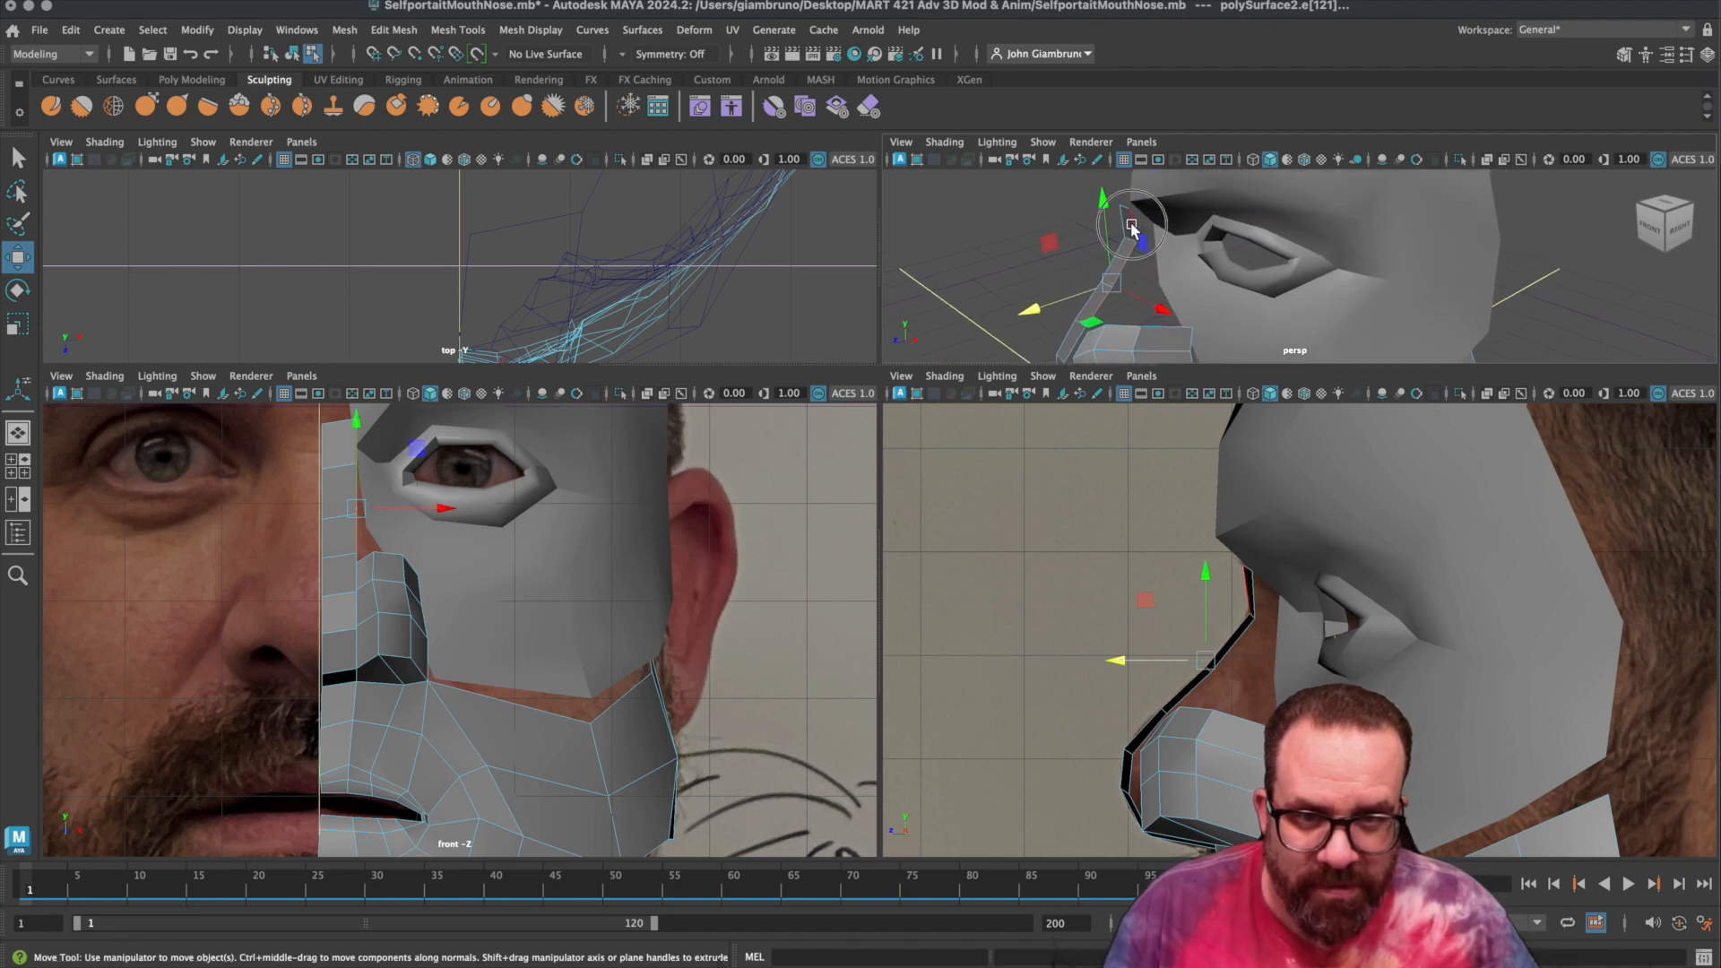
{"action": "left_click_drag", "start_coordinate": [1072, 247], "coordinate": [1076, 246]}
Switch to vertices and use Target Weld to join the nostril side's inner vertices to the adjacent central nose strip vertices.
{"action": "middle_click_drag", "start_coordinate": [1131, 322], "coordinate": [1144, 256], "text": "alt"}
{"action": "left_click_drag", "start_coordinate": [1144, 256], "coordinate": [1176, 284], "text": "alt"}
{"action": "mouse_move", "coordinate": [1177, 283]}
{"action": "right_mouse_down"}
{"action": "mouse_move", "coordinate": [1094, 285]}
{"action": "mouse_move", "coordinate": [1152, 298]}
{"action": "right_mouse_up"}
{"action": "scroll", "coordinate": [1156, 287], "scroll_direction": "up", "scroll_amount": 3}
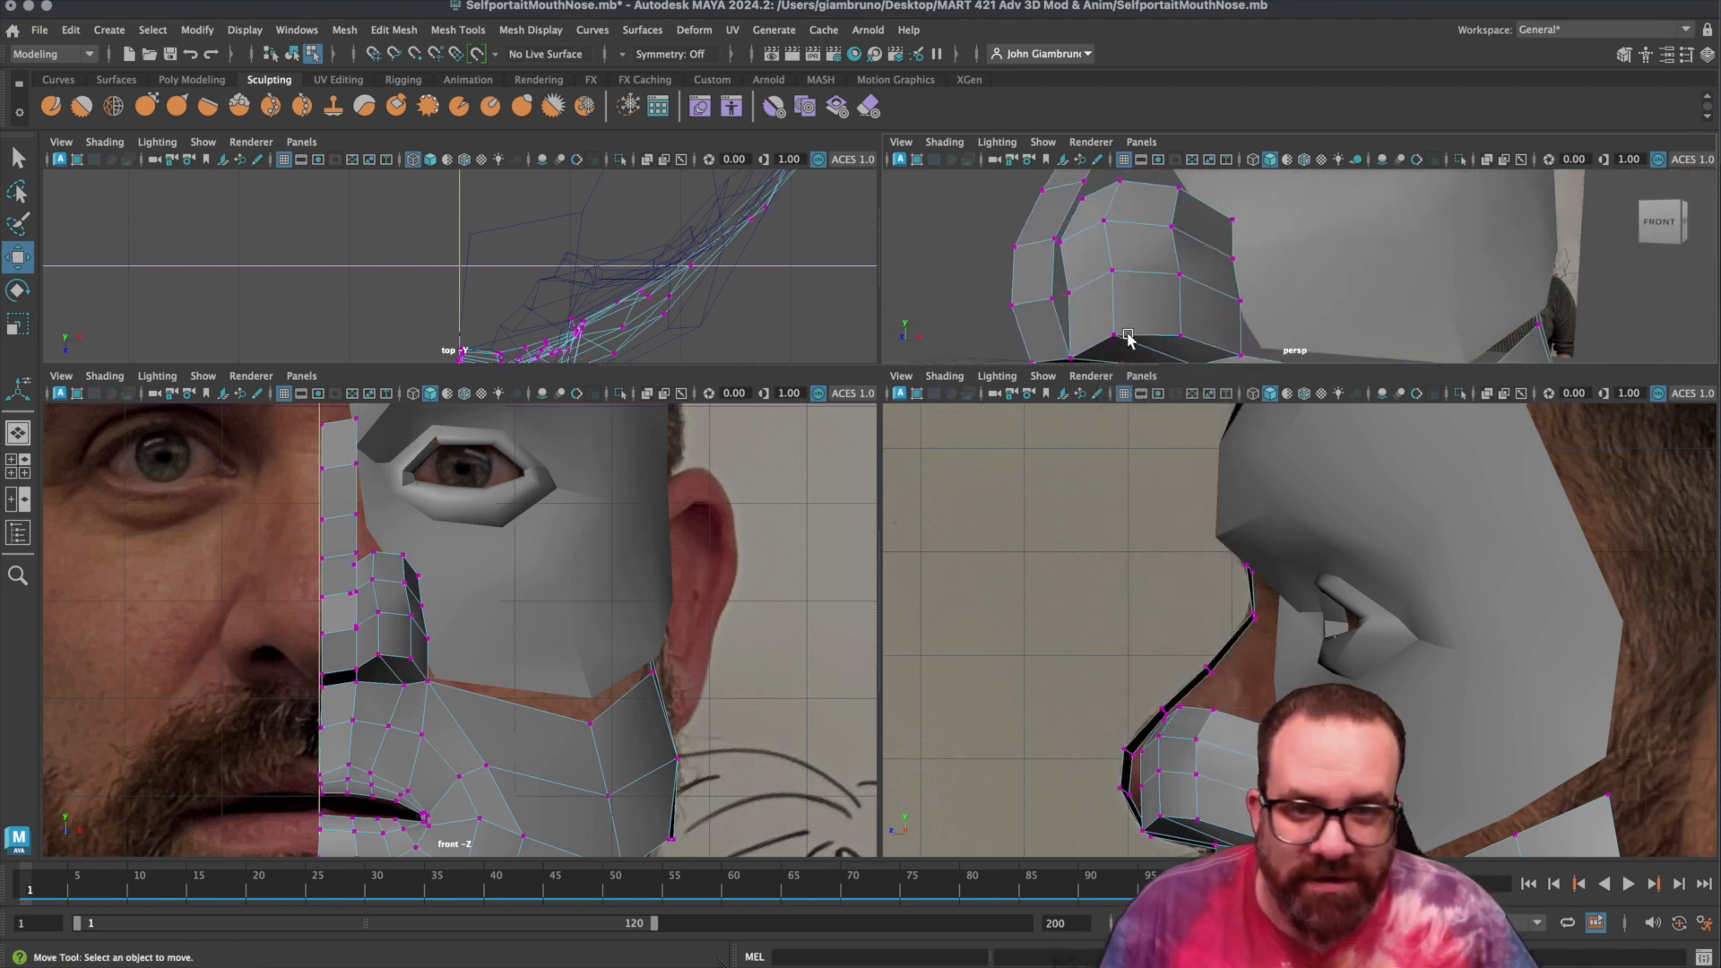
{"action": "left_click", "coordinate": [458, 30]}
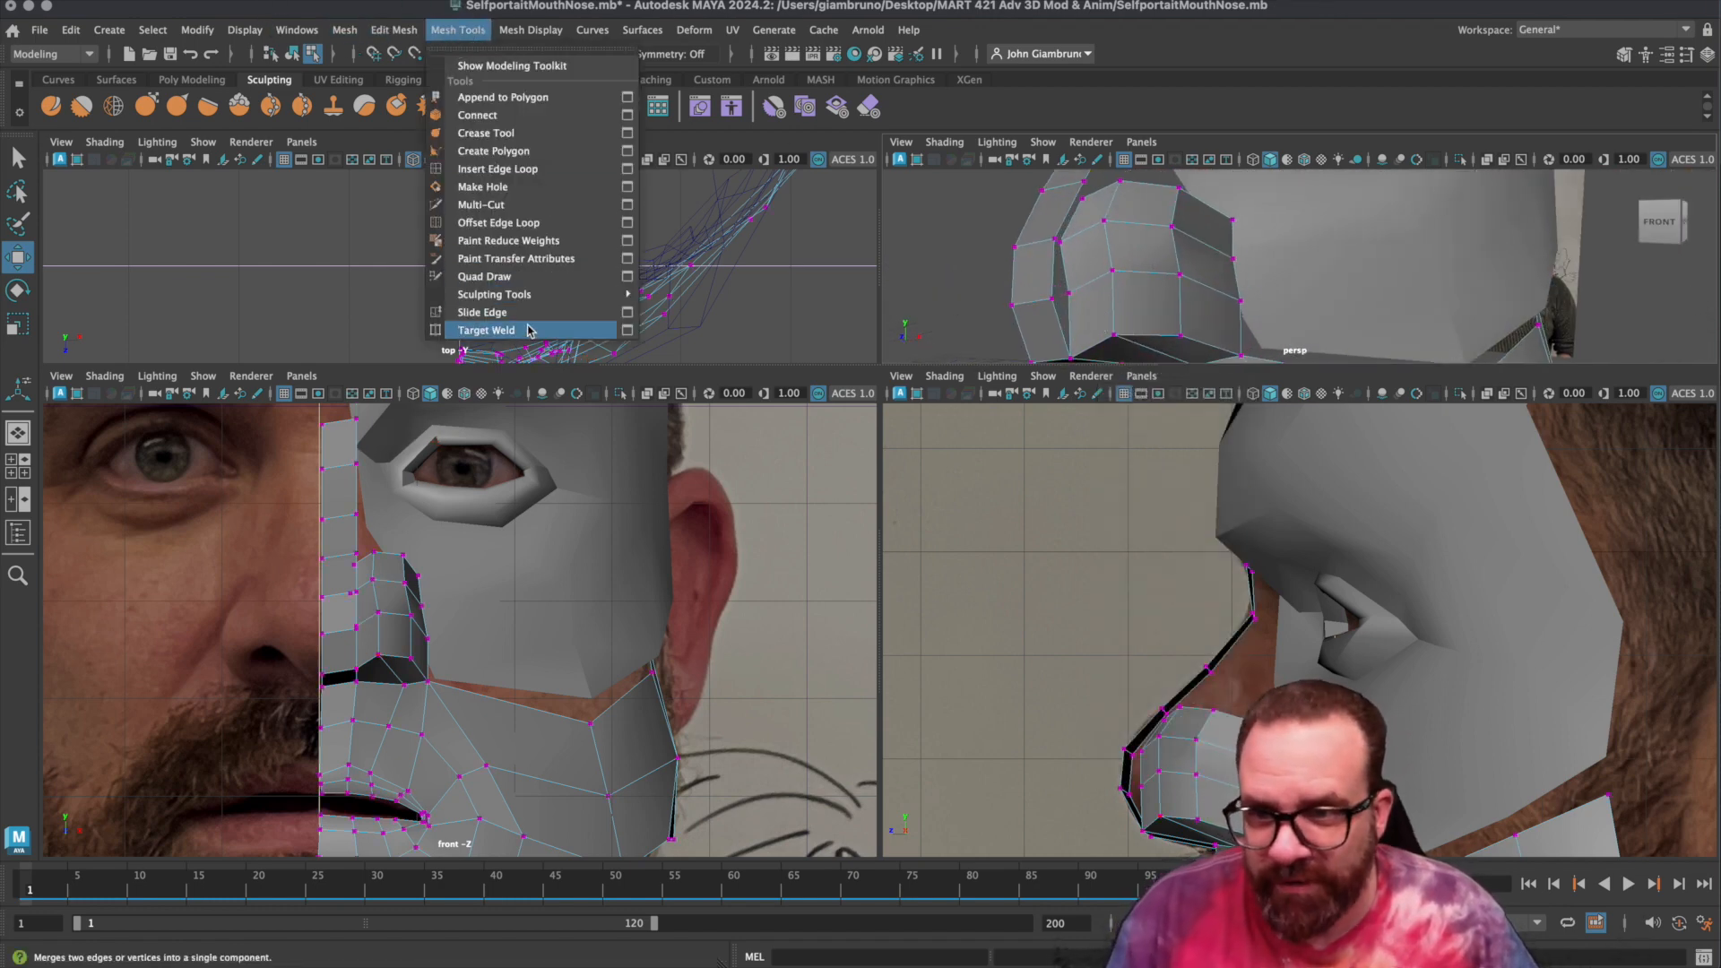
{"action": "left_click", "coordinate": [576, 330]}
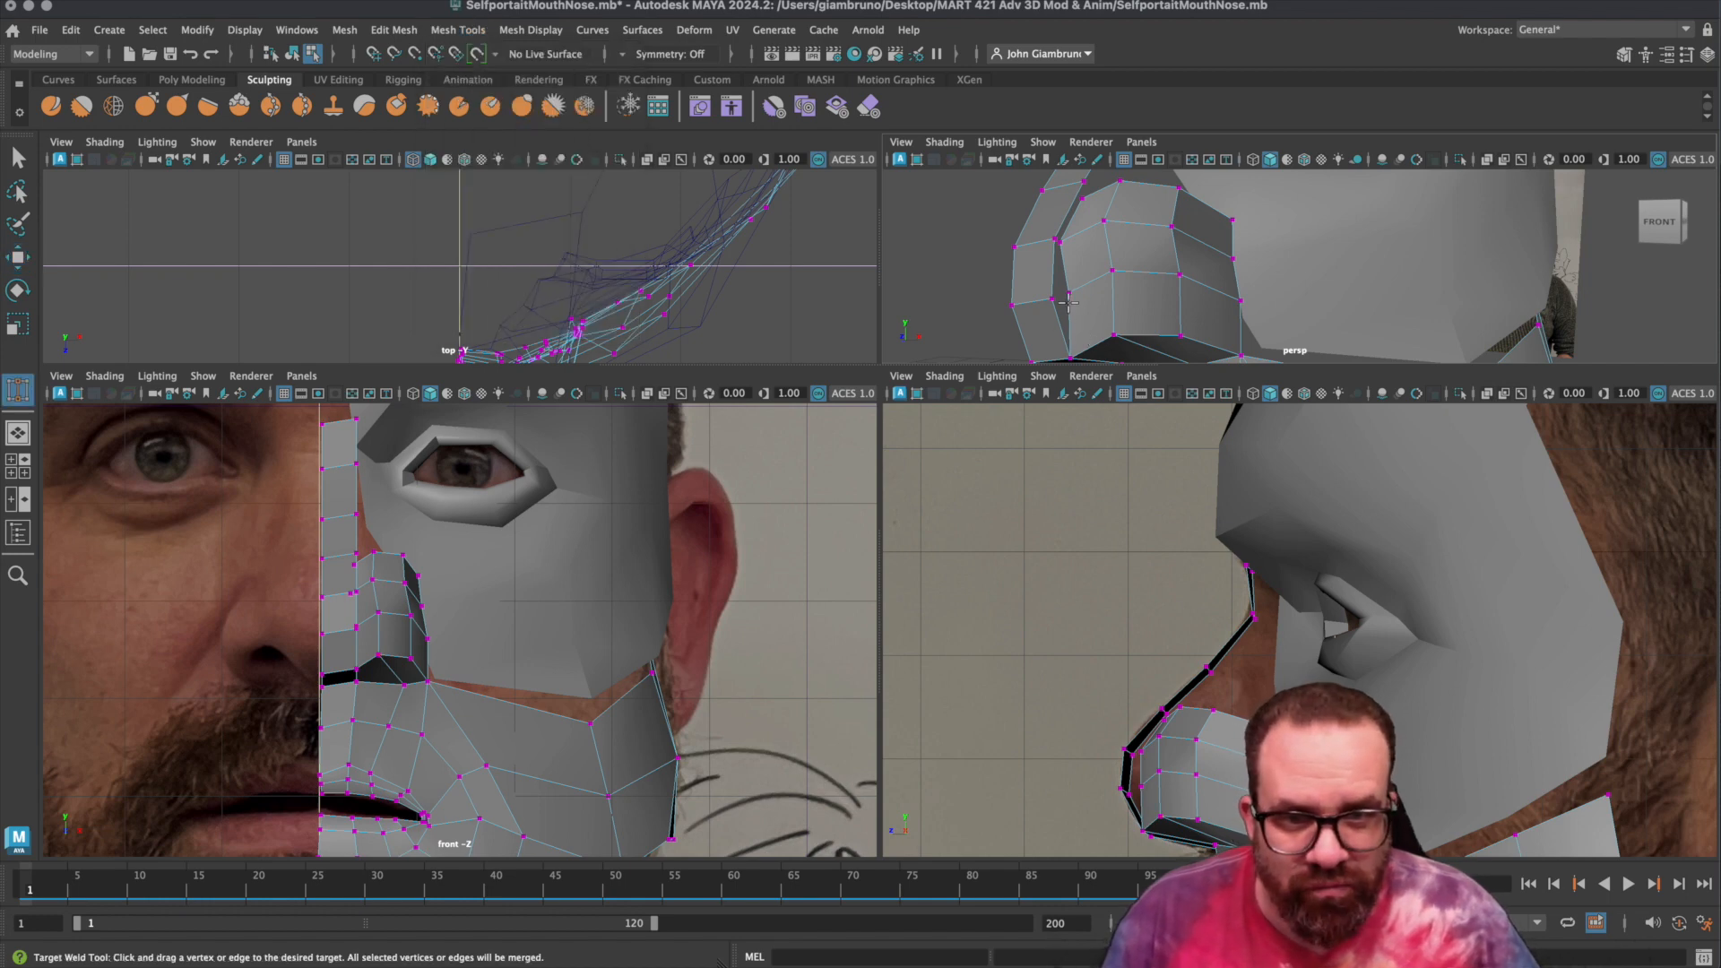
{"action": "left_click_drag", "start_coordinate": [1067, 296], "coordinate": [1043, 233]}
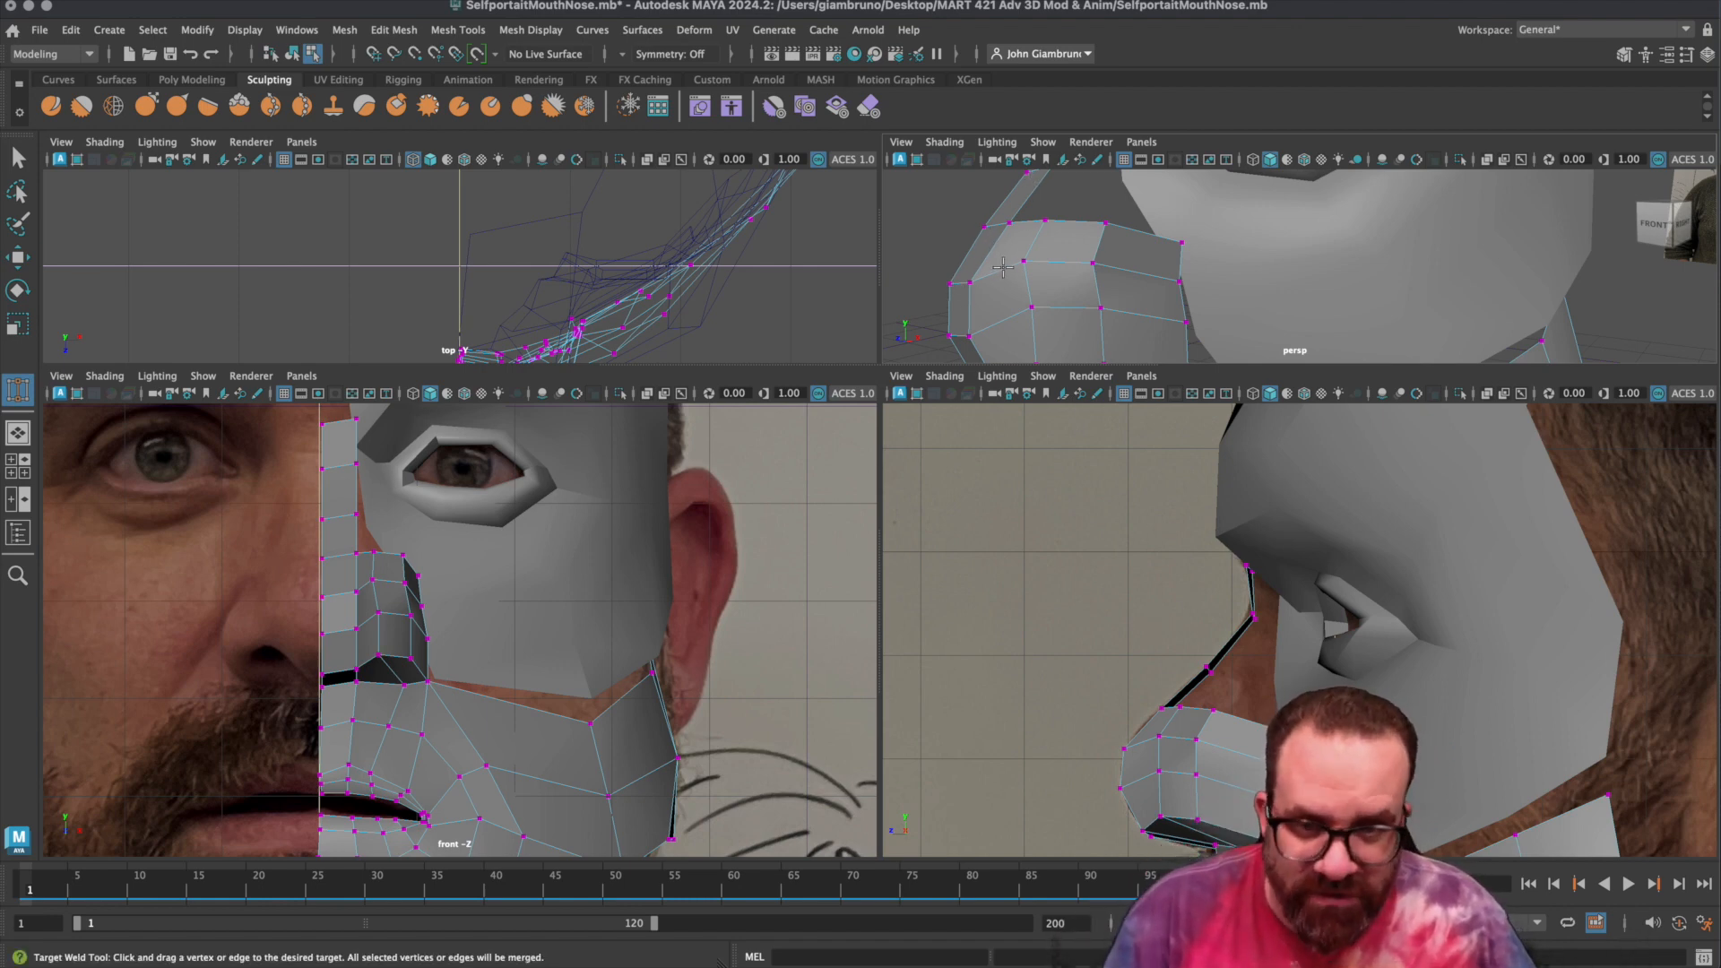
{"action": "key", "text": "q"}
{"action": "left_click_drag", "start_coordinate": [1056, 325], "coordinate": [1006, 259], "text": "alt"}
{"action": "left_click_drag", "start_coordinate": [1029, 264], "coordinate": [1040, 300], "text": "alt"}
Show the front and side views in wireframe and move the two lowest outer vertices beside the nostril slightly toward the centre line.
{"action": "left_click", "coordinate": [1147, 272]}
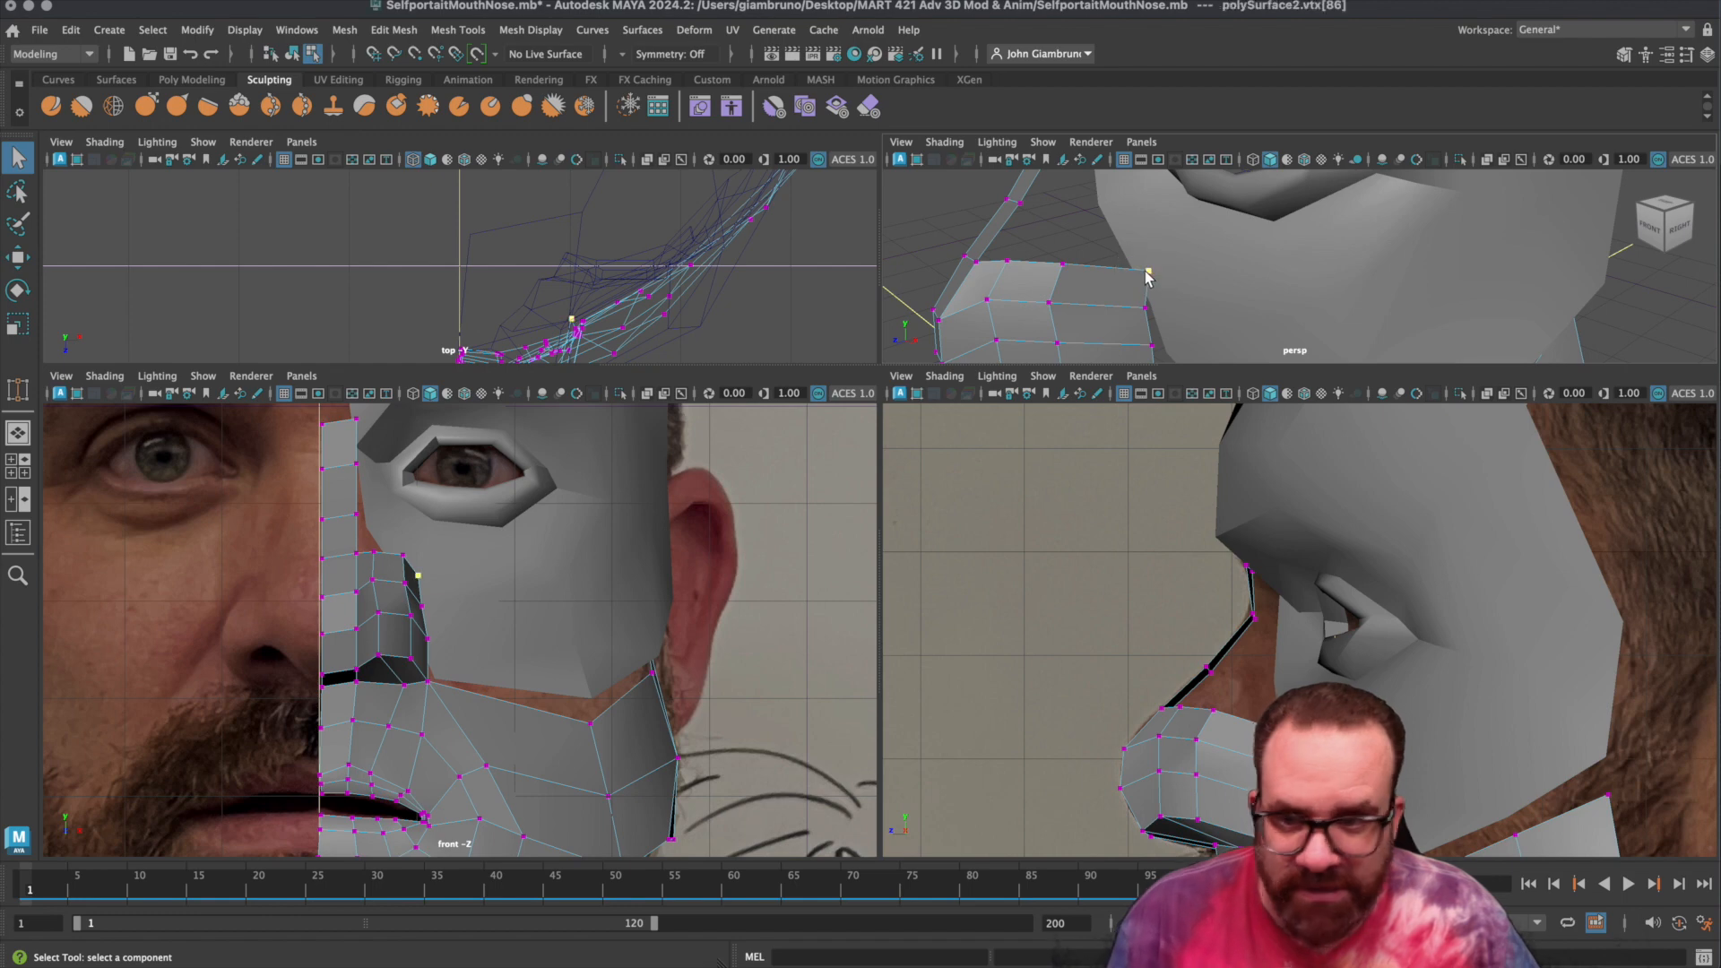
{"action": "key", "text": "4"}
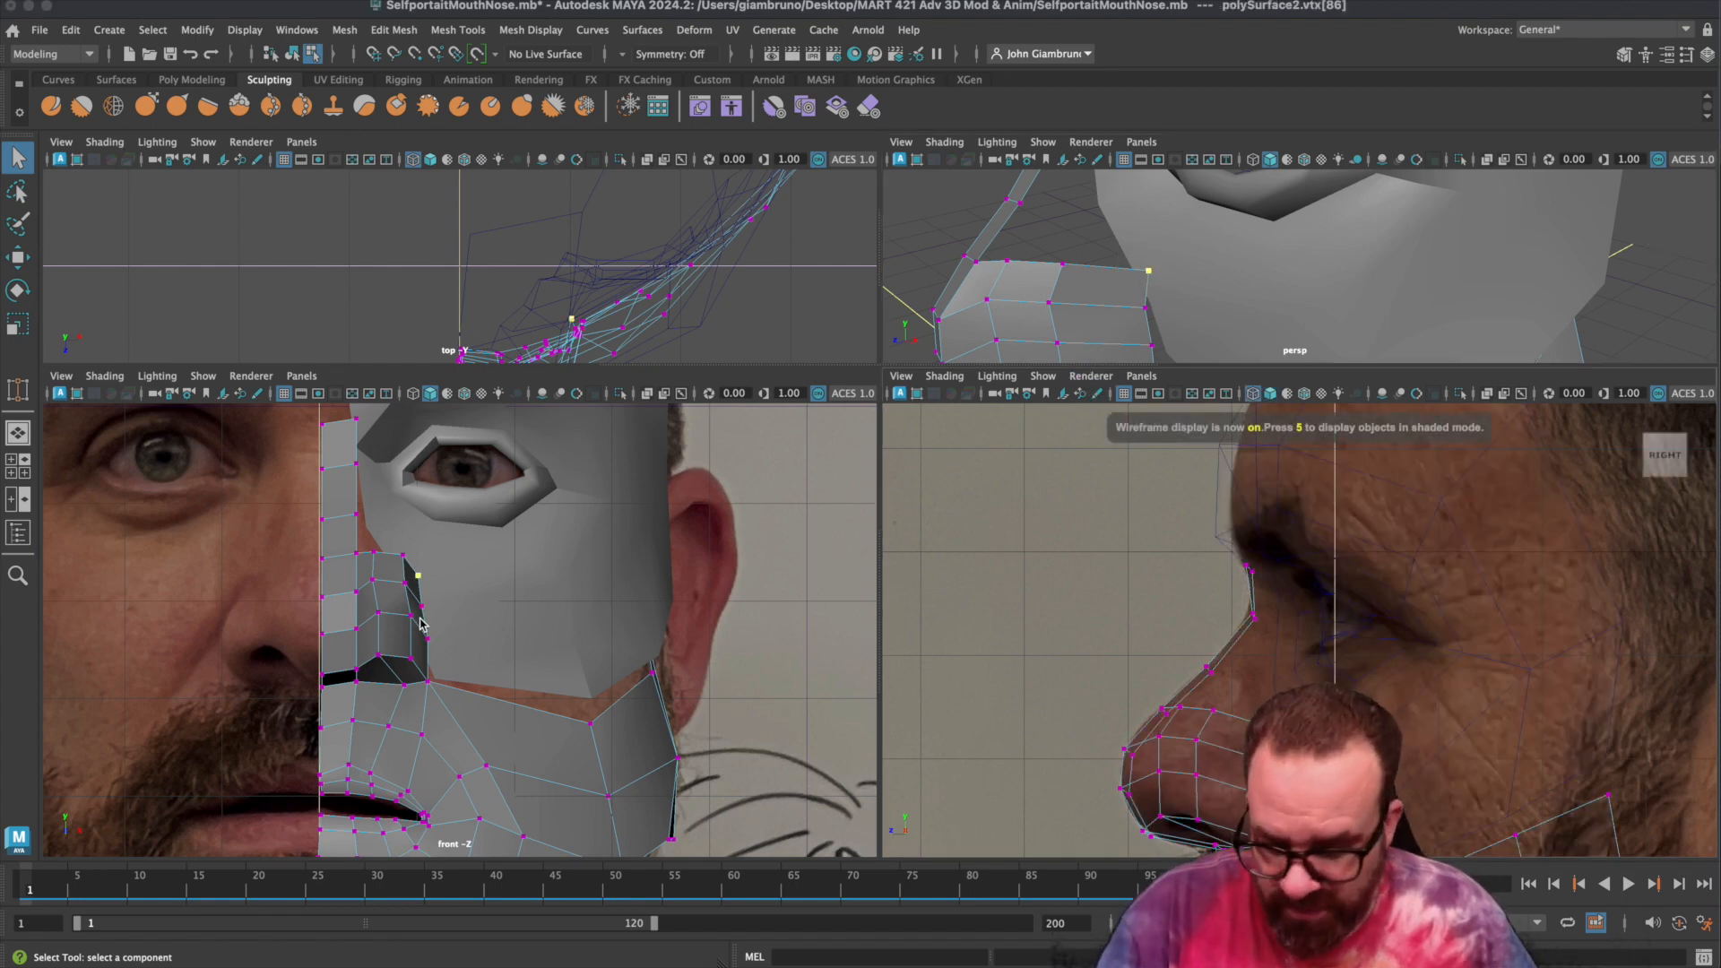
{"action": "key", "text": "4"}
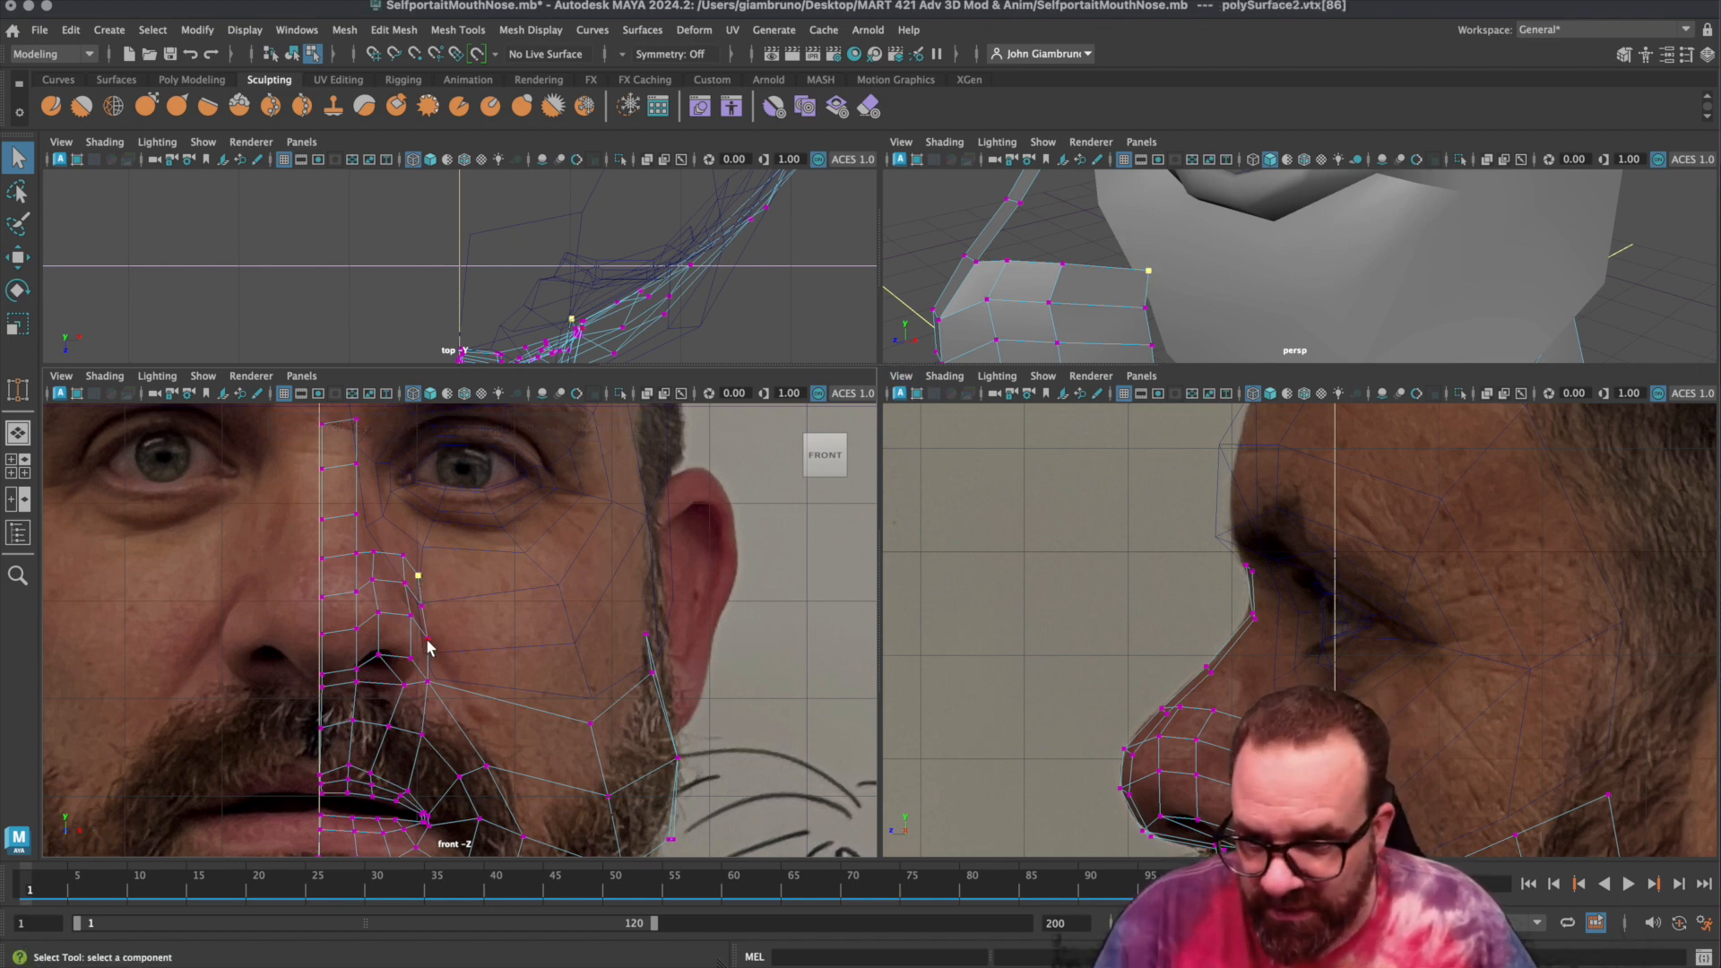
{"action": "left_click", "coordinate": [428, 641]}
{"action": "key", "text": "w"}
{"action": "mouse_move", "coordinate": [428, 642]}
{"action": "left_mouse_down"}
{"action": "mouse_move", "coordinate": [469, 633]}
{"action": "mouse_move", "coordinate": [418, 638]}
{"action": "left_mouse_up"}
{"action": "left_click", "coordinate": [431, 692]}
{"action": "left_click_drag", "start_coordinate": [507, 684], "coordinate": [497, 682]}
Adjust the height and depth of the lower outer vertices at the rear of the nostril side.
{"action": "left_click_drag", "start_coordinate": [1227, 278], "coordinate": [1157, 298], "text": "alt"}
{"action": "left_click", "coordinate": [1104, 273]}
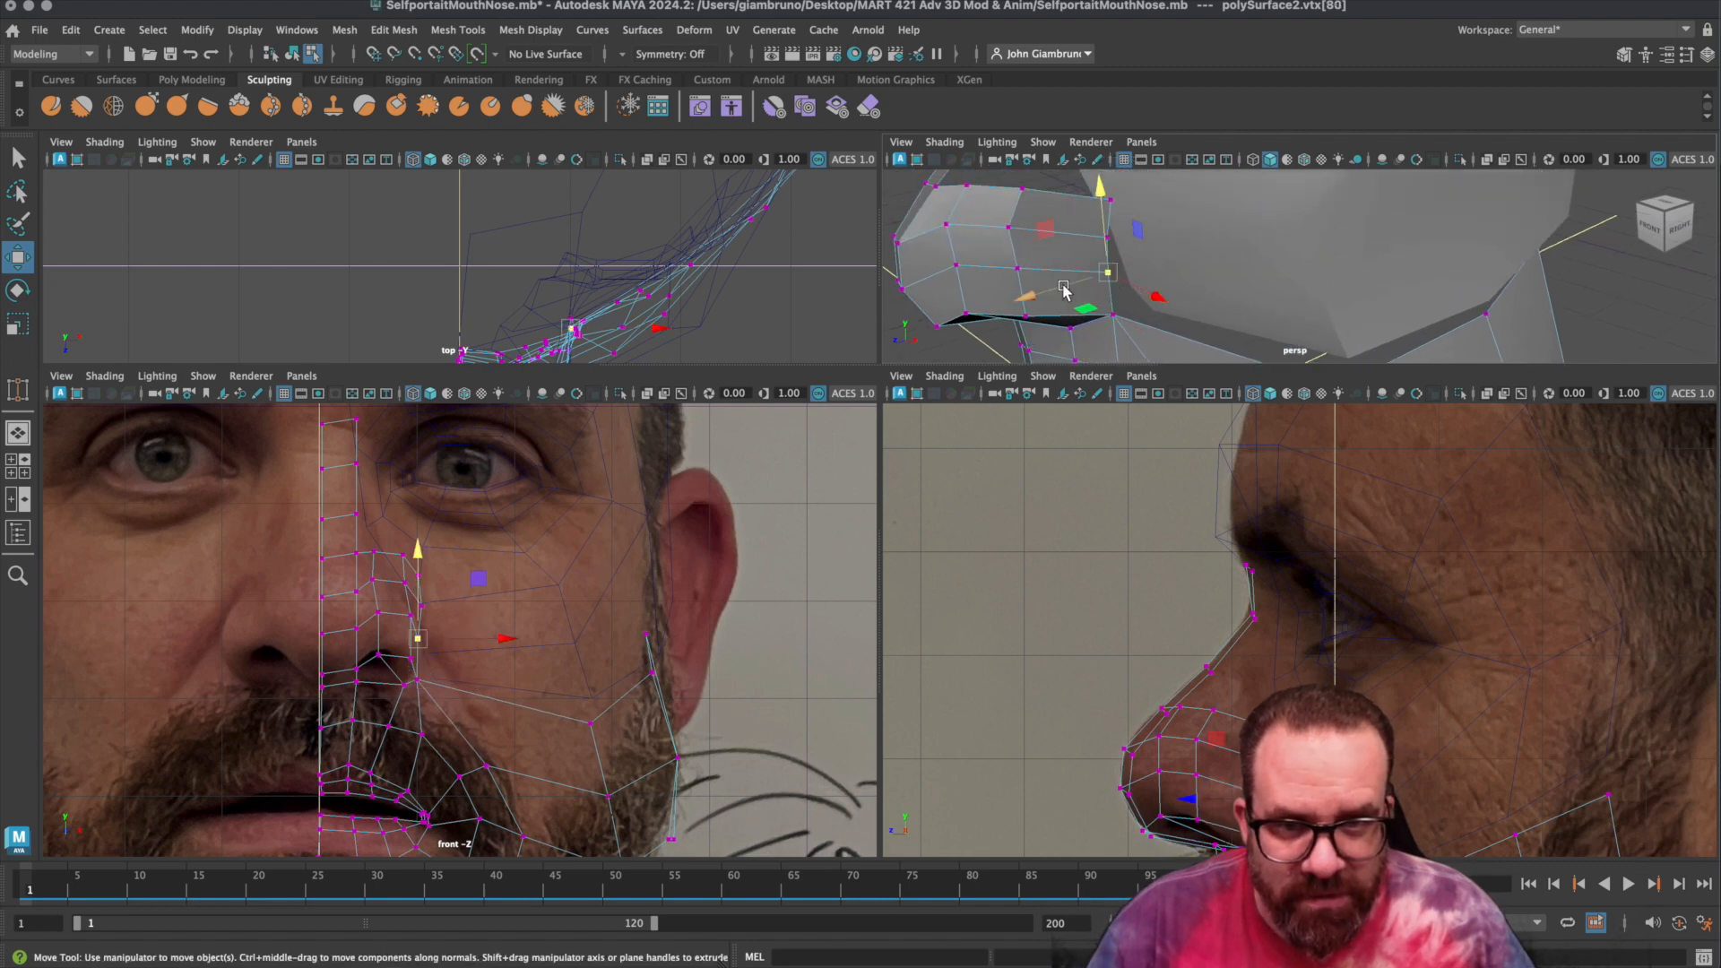
{"action": "mouse_move", "coordinate": [1046, 231]}
{"action": "left_mouse_down"}
{"action": "mouse_move", "coordinate": [1027, 232]}
{"action": "mouse_move", "coordinate": [1038, 186]}
{"action": "mouse_move", "coordinate": [1020, 192]}
{"action": "mouse_move", "coordinate": [1081, 216]}
{"action": "mouse_move", "coordinate": [1049, 212]}
{"action": "left_mouse_up"}
{"action": "left_click", "coordinate": [1110, 239]}
{"action": "left_click", "coordinate": [1107, 208]}
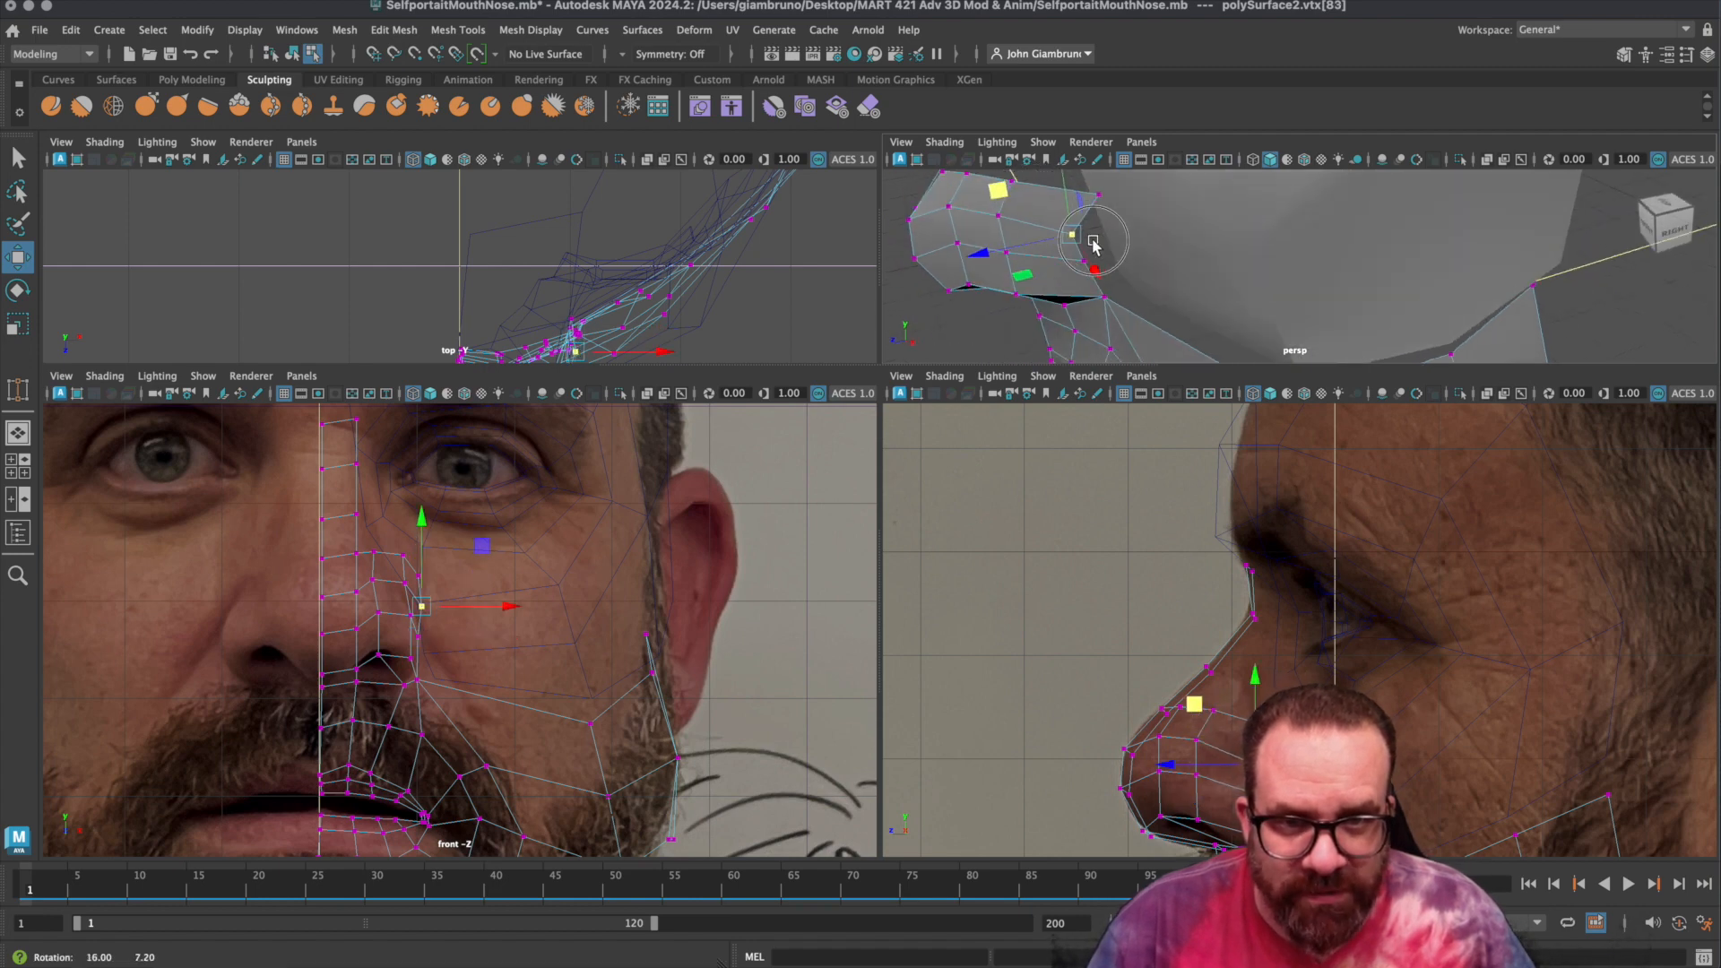
{"action": "middle_click_drag", "start_coordinate": [1090, 224], "coordinate": [1108, 307], "text": "alt"}
{"action": "left_click_drag", "start_coordinate": [1045, 237], "coordinate": [1195, 271]}
Lower the three vertices in the column before the nostril's outer edge, the middle one to about X 0.872 and Y 3.092.
{"action": "left_click", "coordinate": [1115, 206]}
{"action": "middle_click_drag", "start_coordinate": [1195, 271], "coordinate": [1157, 341], "text": "alt"}
{"action": "left_click_drag", "start_coordinate": [1195, 265], "coordinate": [1181, 260]}
{"action": "middle_click_drag", "start_coordinate": [1181, 260], "coordinate": [1179, 221], "text": "alt"}
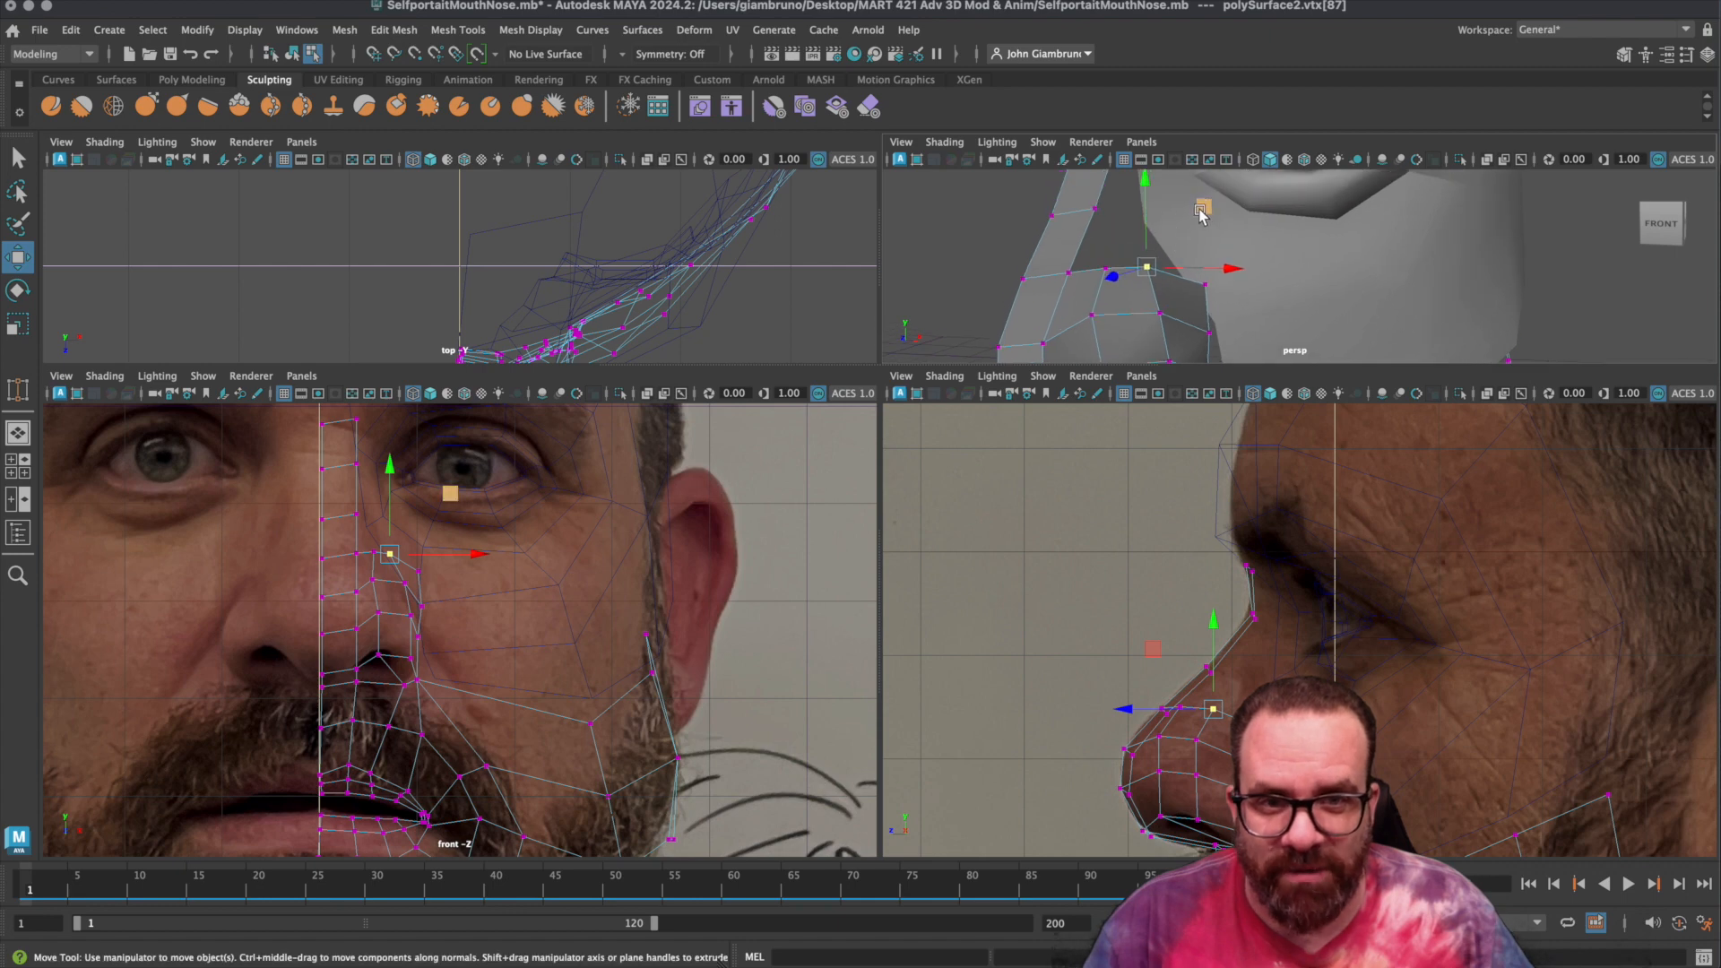
{"action": "left_click_drag", "start_coordinate": [1143, 185], "coordinate": [1162, 240]}
{"action": "left_click", "coordinate": [1160, 313]}
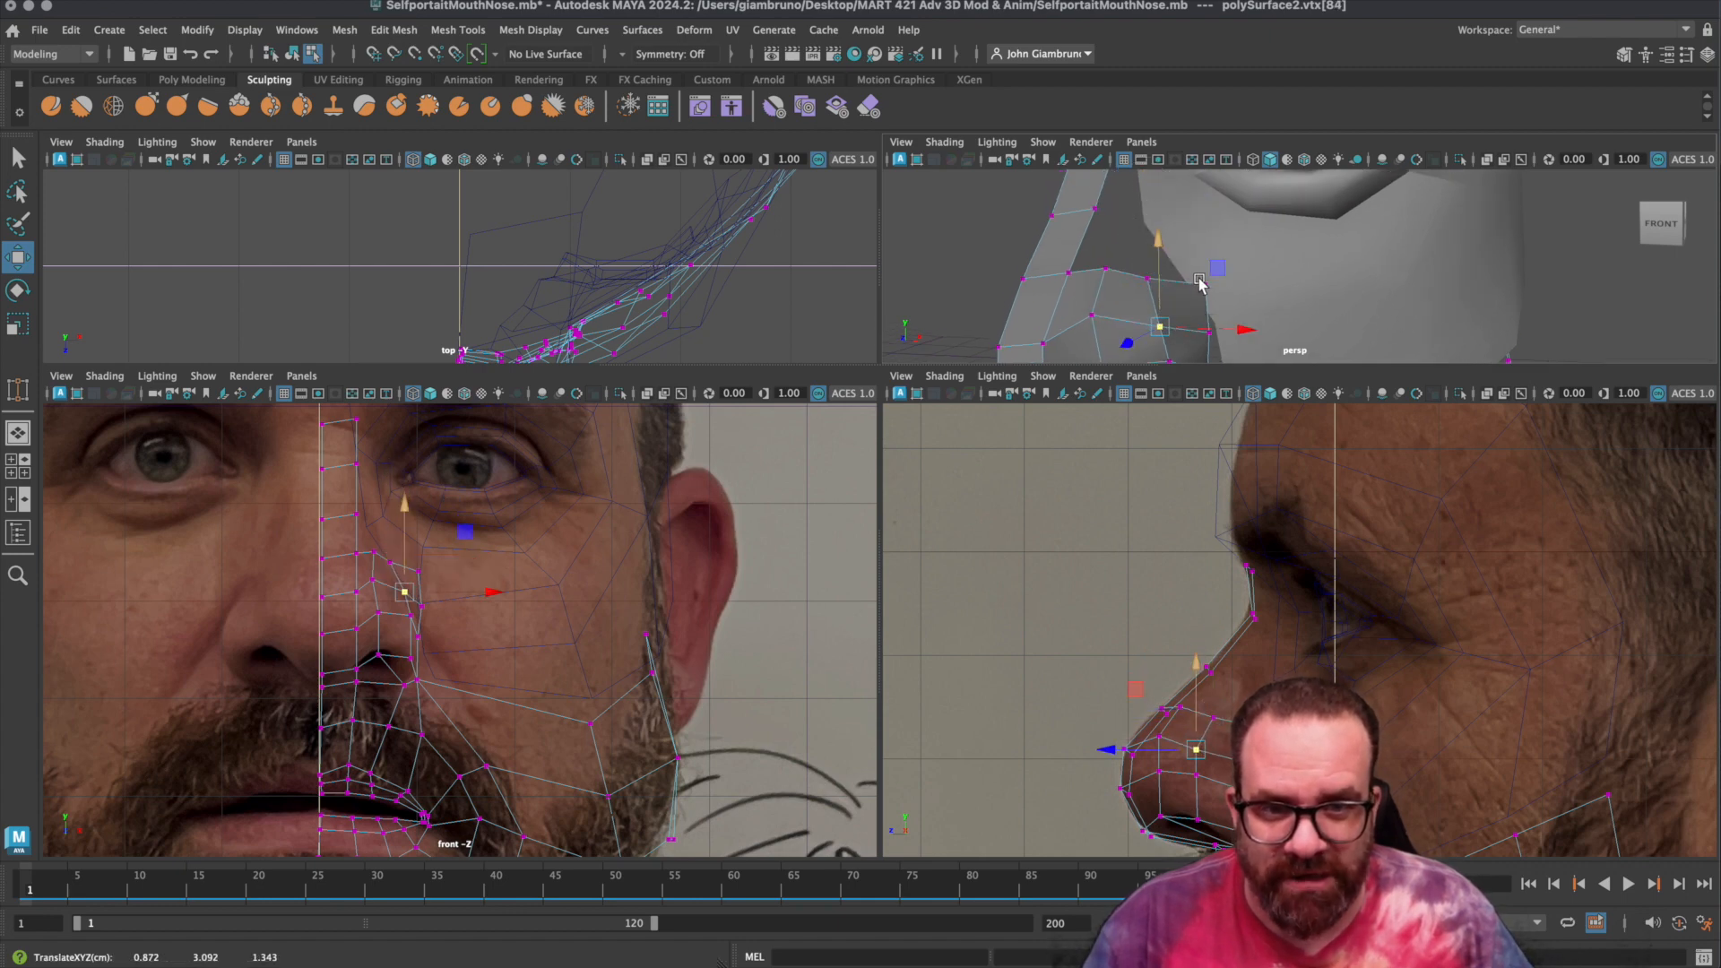
{"action": "middle_click_drag", "start_coordinate": [1203, 285], "coordinate": [1193, 235], "text": "alt"}
{"action": "left_click", "coordinate": [1161, 289]}
{"action": "left_click_drag", "start_coordinate": [1157, 210], "coordinate": [1156, 220]}
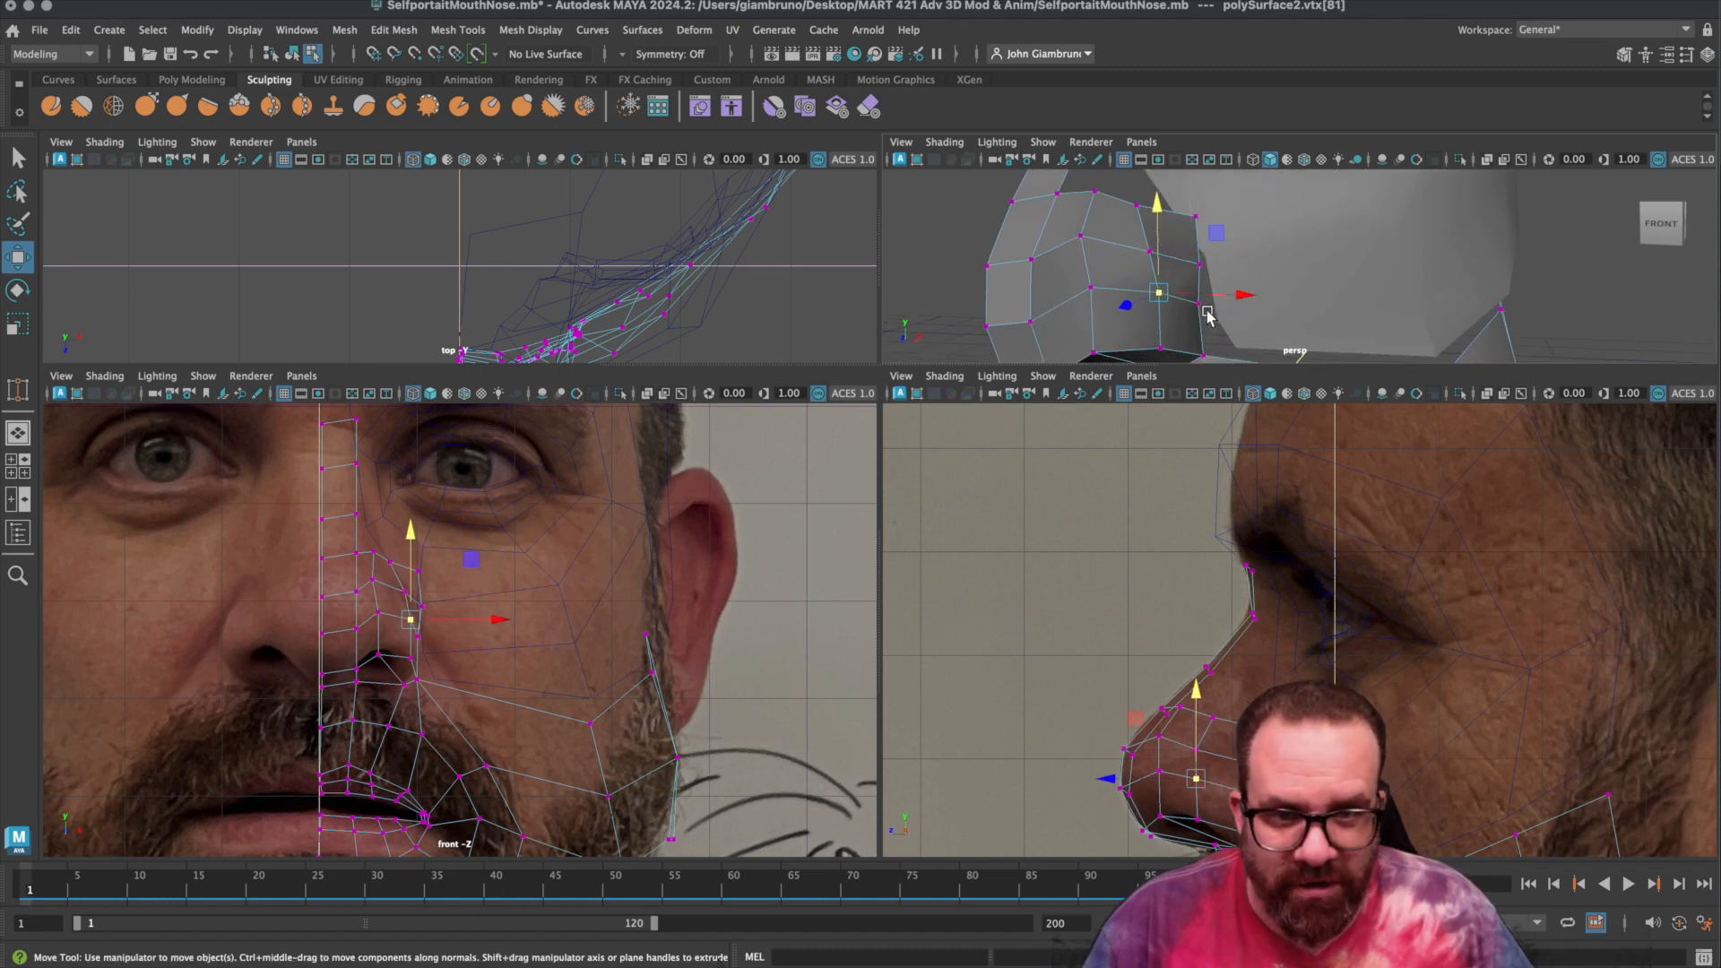
Round out the lower nostril wing by moving its vertices slightly outward and down.
{"action": "left_click", "coordinate": [1092, 290]}
{"action": "left_click_drag", "start_coordinate": [1172, 293], "coordinate": [1184, 287]}
{"action": "left_click_drag", "start_coordinate": [1105, 202], "coordinate": [1107, 218]}
{"action": "left_click_drag", "start_coordinate": [1067, 319], "coordinate": [1189, 234]}
Slide the mouth mesh vertex at the nostril's outer corner sideways to about X 0.973.
{"action": "left_click", "coordinate": [1126, 355]}
{"action": "left_click", "coordinate": [1127, 294]}
{"action": "left_click", "coordinate": [1084, 251]}
{"action": "key", "text": "1"}
{"action": "left_click", "coordinate": [1122, 295]}
{"action": "left_click_drag", "start_coordinate": [1179, 293], "coordinate": [1191, 292]}
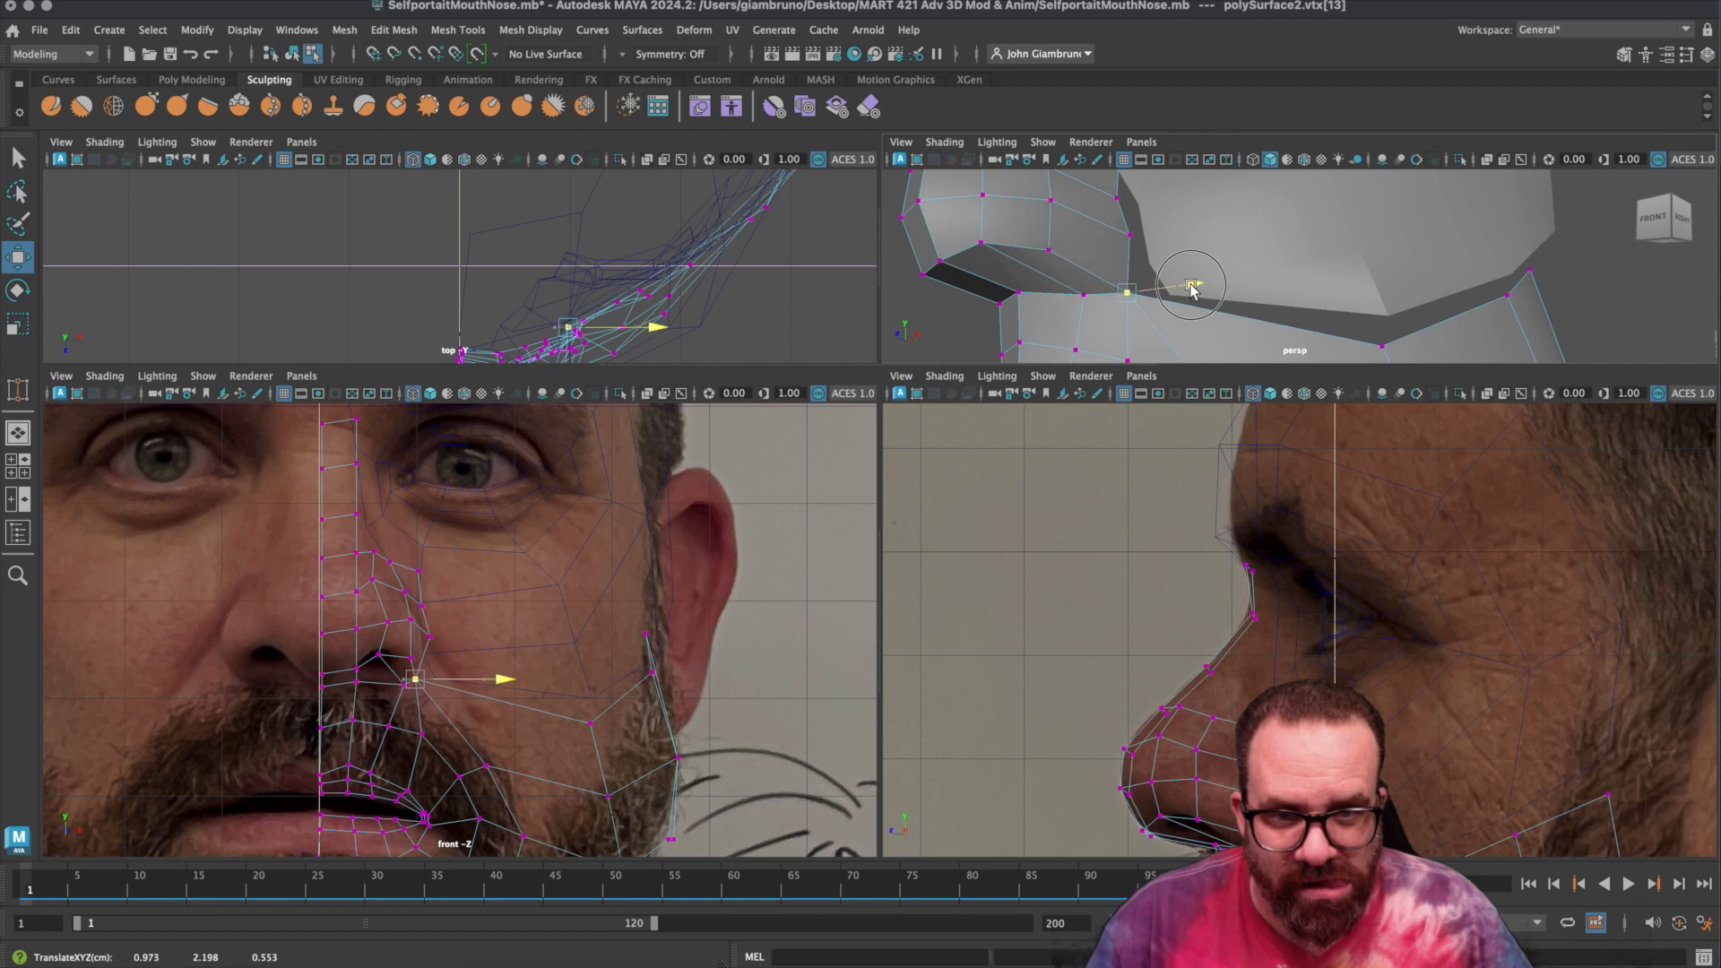
Move the top outer vertex of the nostril side up and forward to about Y 3.358 and Z 1.039.
{"action": "middle_click_drag", "start_coordinate": [1066, 242], "coordinate": [1047, 389], "text": "alt"}
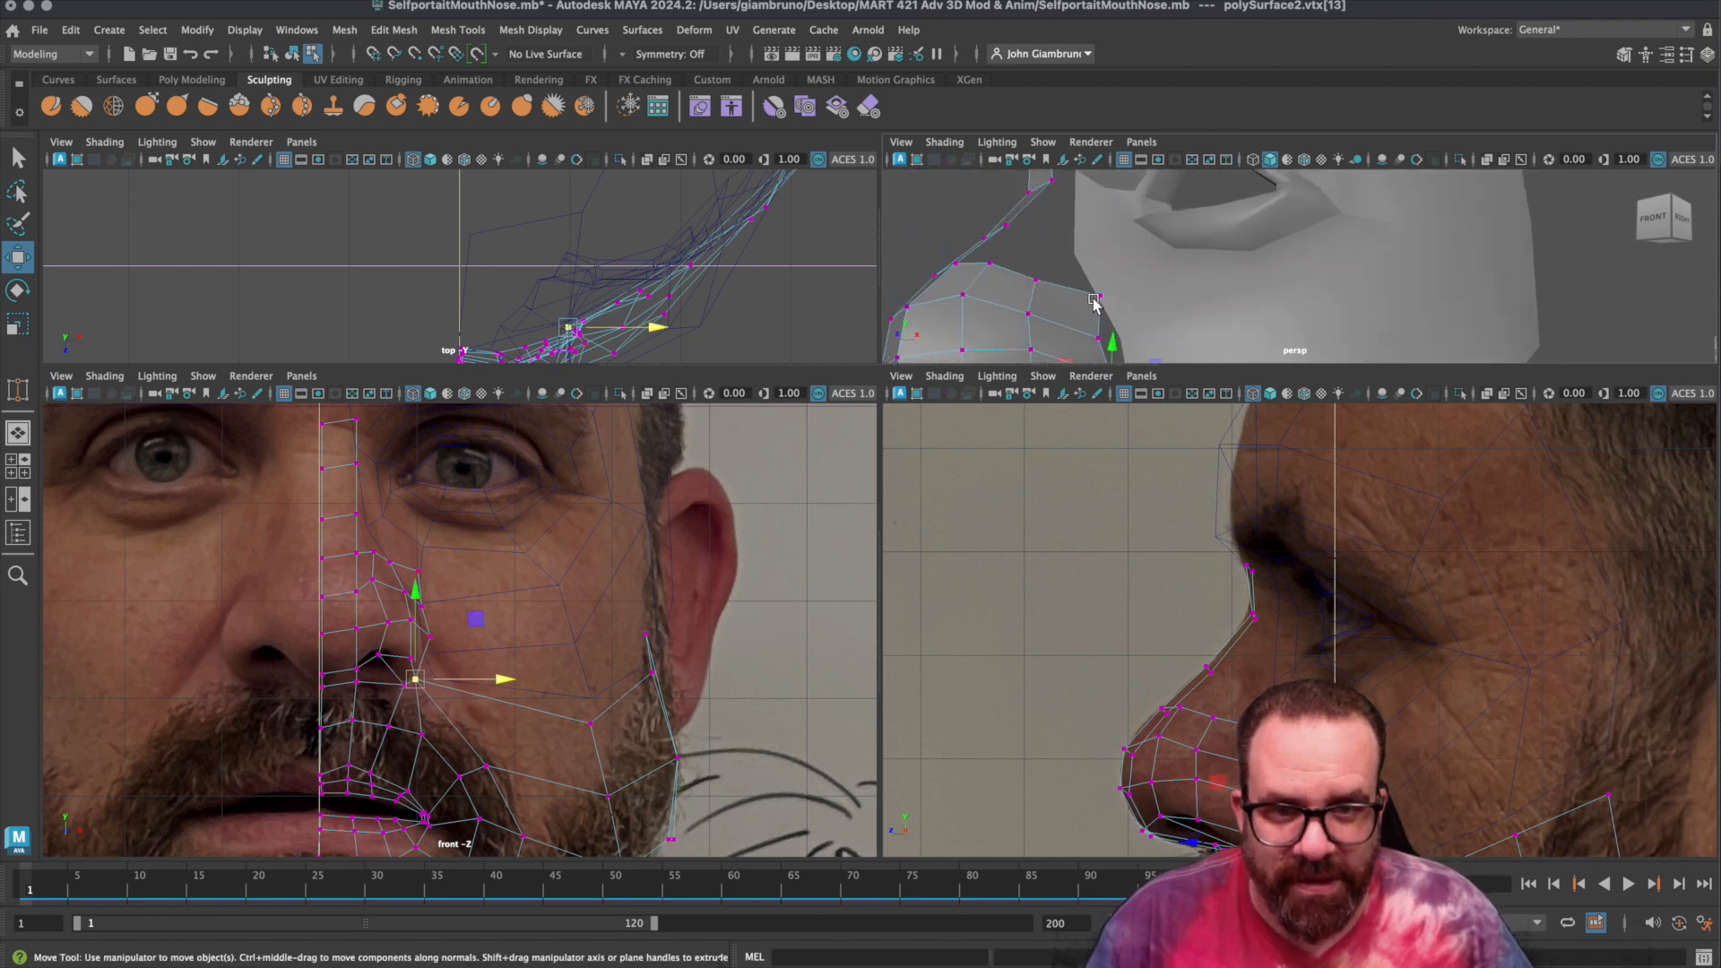
{"action": "left_click", "coordinate": [1098, 296]}
{"action": "left_click_drag", "start_coordinate": [1044, 233], "coordinate": [1031, 215]}
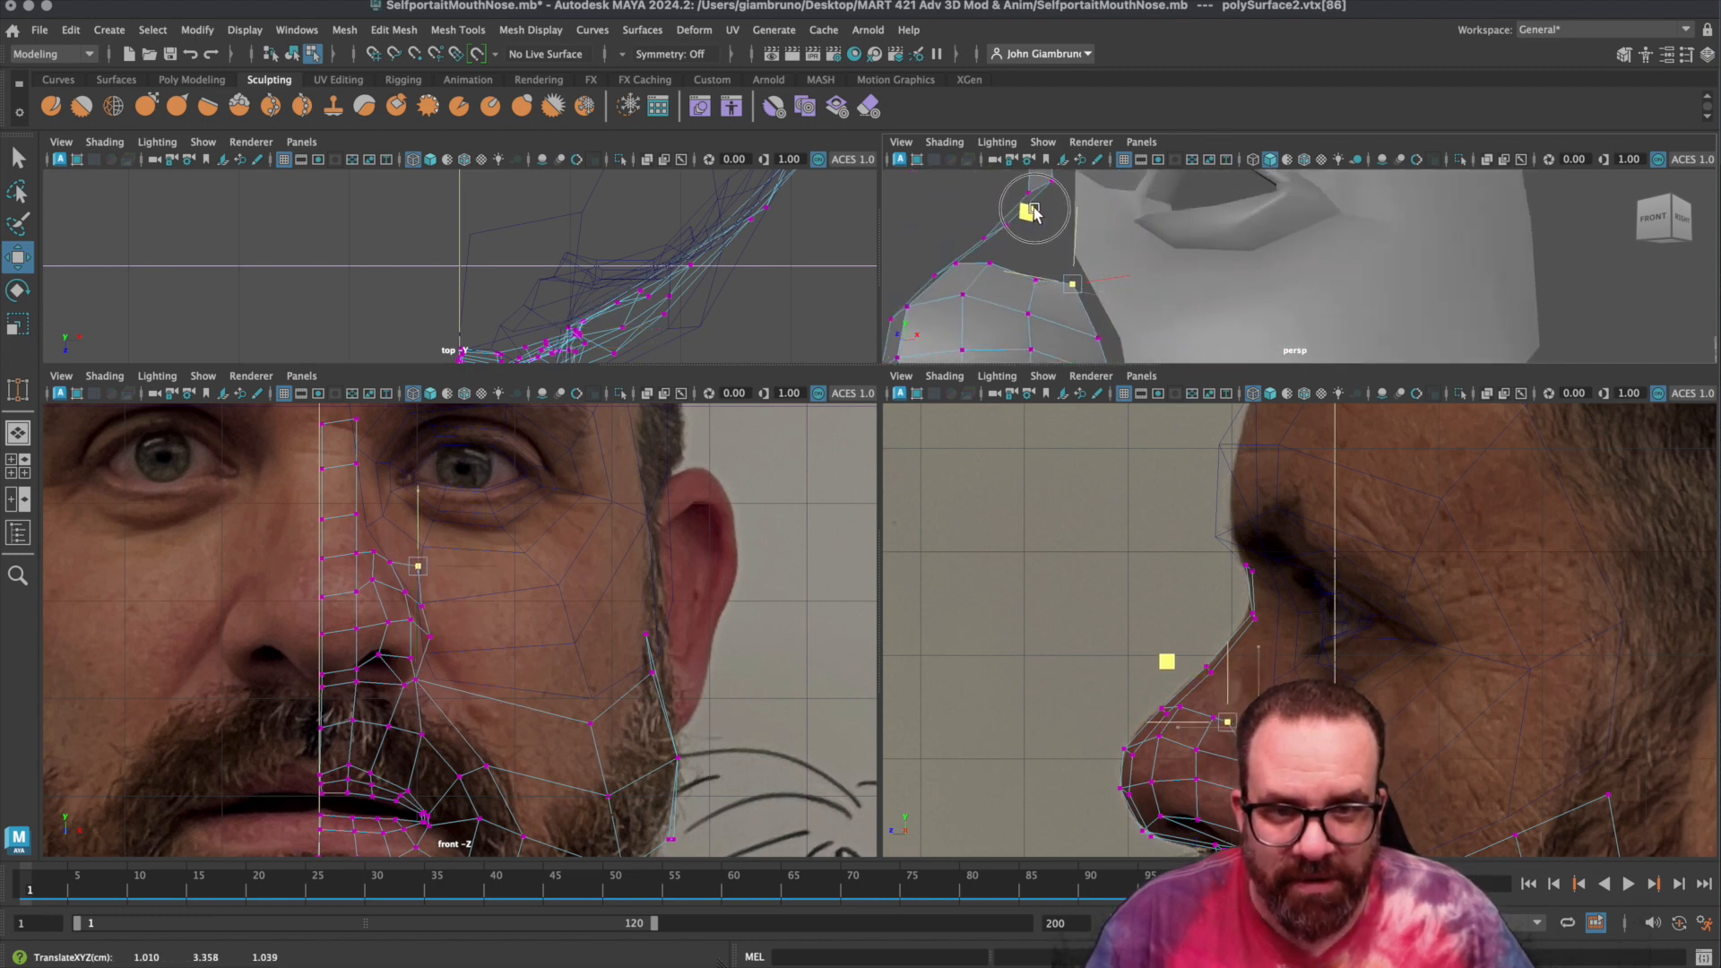
{"action": "mouse_move", "coordinate": [1124, 303]}
{"action": "left_mouse_down", "text": "alt"}
{"action": "mouse_move", "coordinate": [1148, 317]}
{"action": "mouse_move", "coordinate": [1122, 324]}
{"action": "left_mouse_up", "text": "alt"}
{"action": "left_click", "coordinate": [1090, 318]}
{"action": "left_click", "coordinate": [370, 574]}
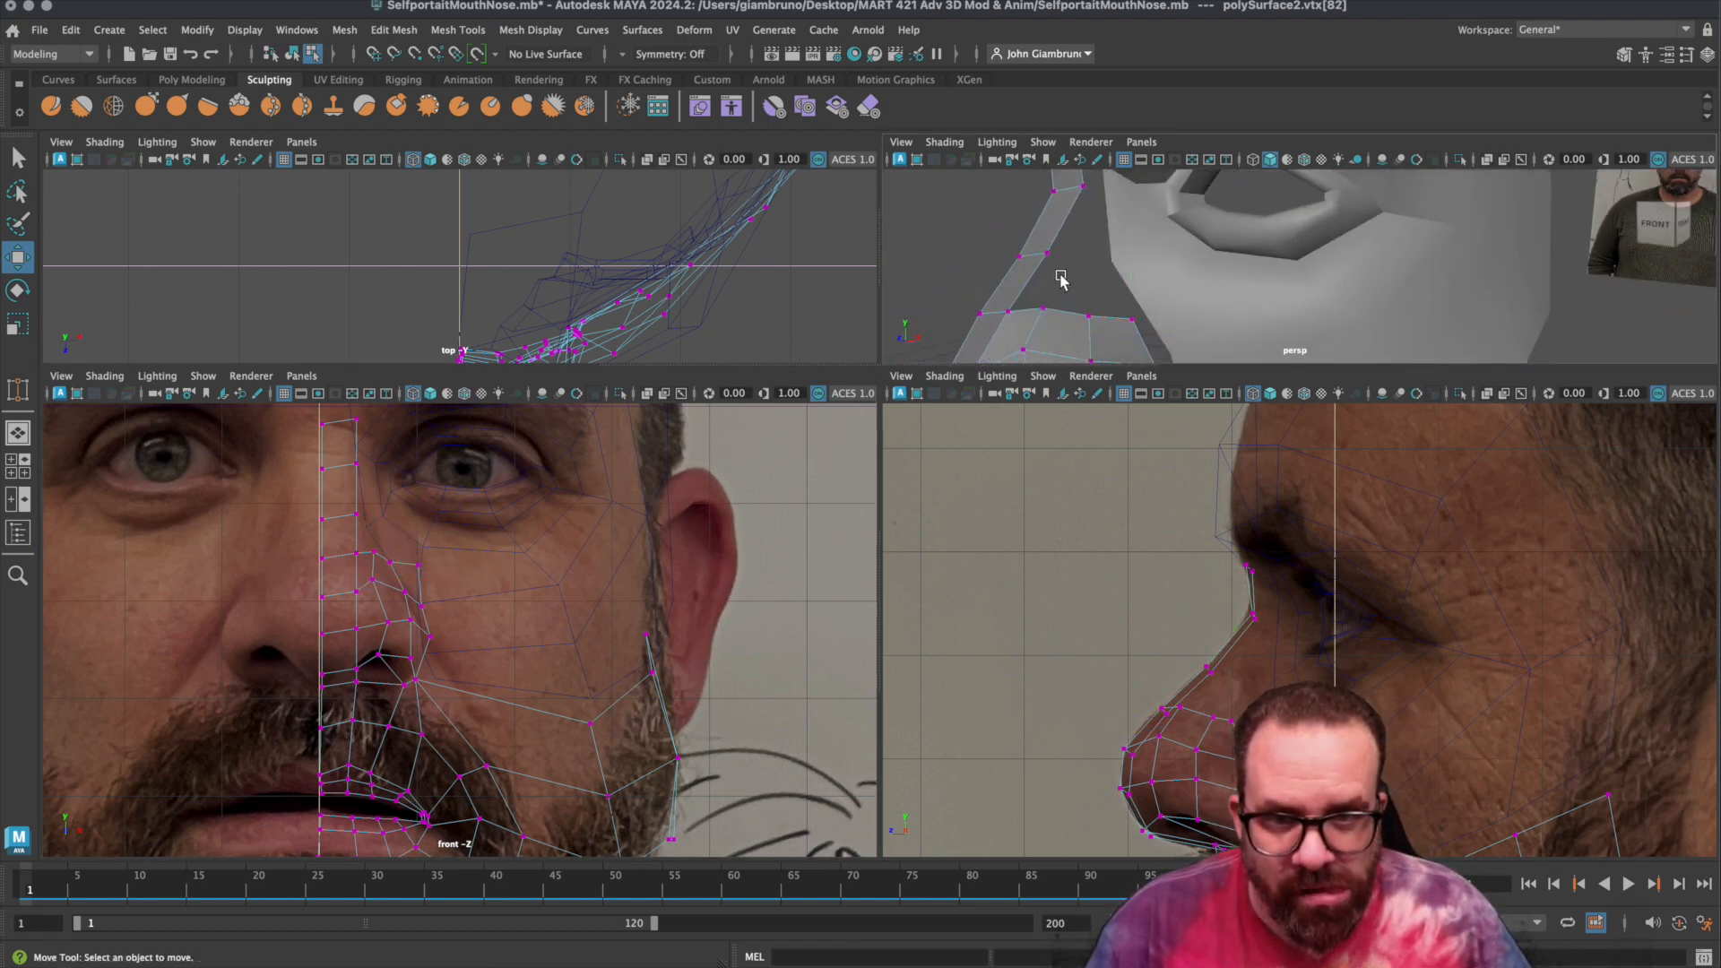
{"action": "left_click", "coordinate": [1047, 253]}
{"action": "left_click_drag", "start_coordinate": [1081, 293], "coordinate": [1090, 282], "text": "alt"}
{"action": "right_click", "coordinate": [1141, 260]}
{"action": "left_click", "coordinate": [1146, 271]}
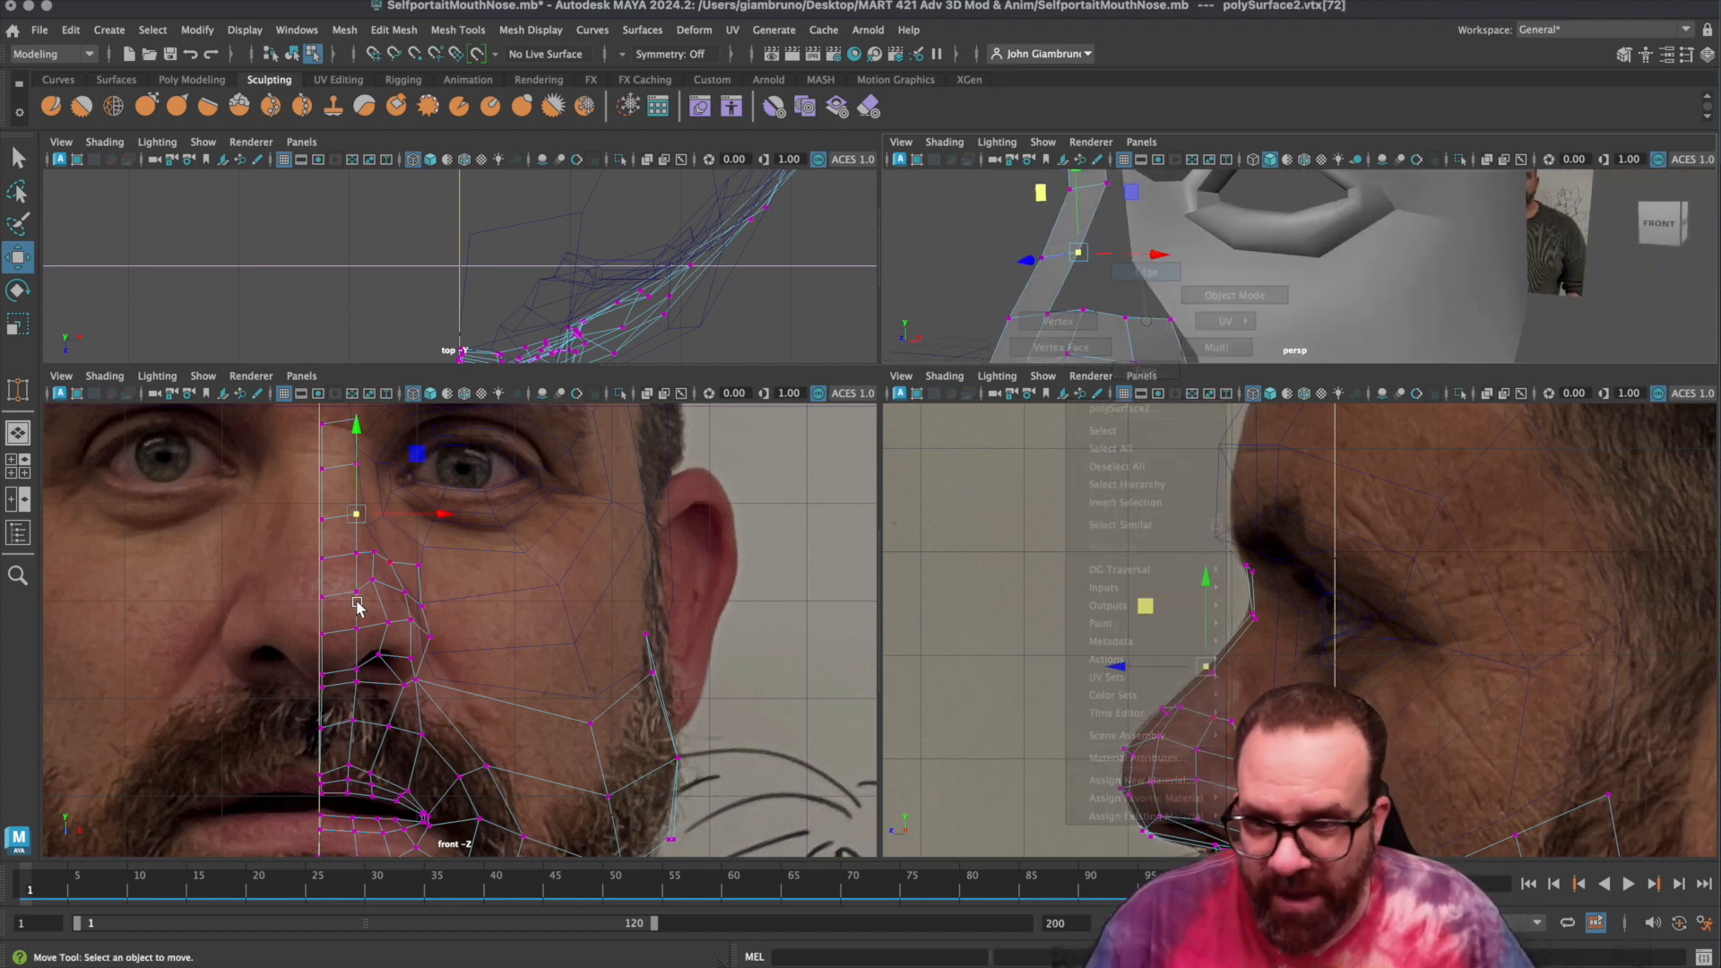
{"action": "left_click_drag", "start_coordinate": [1139, 341], "coordinate": [1183, 323], "text": "alt"}
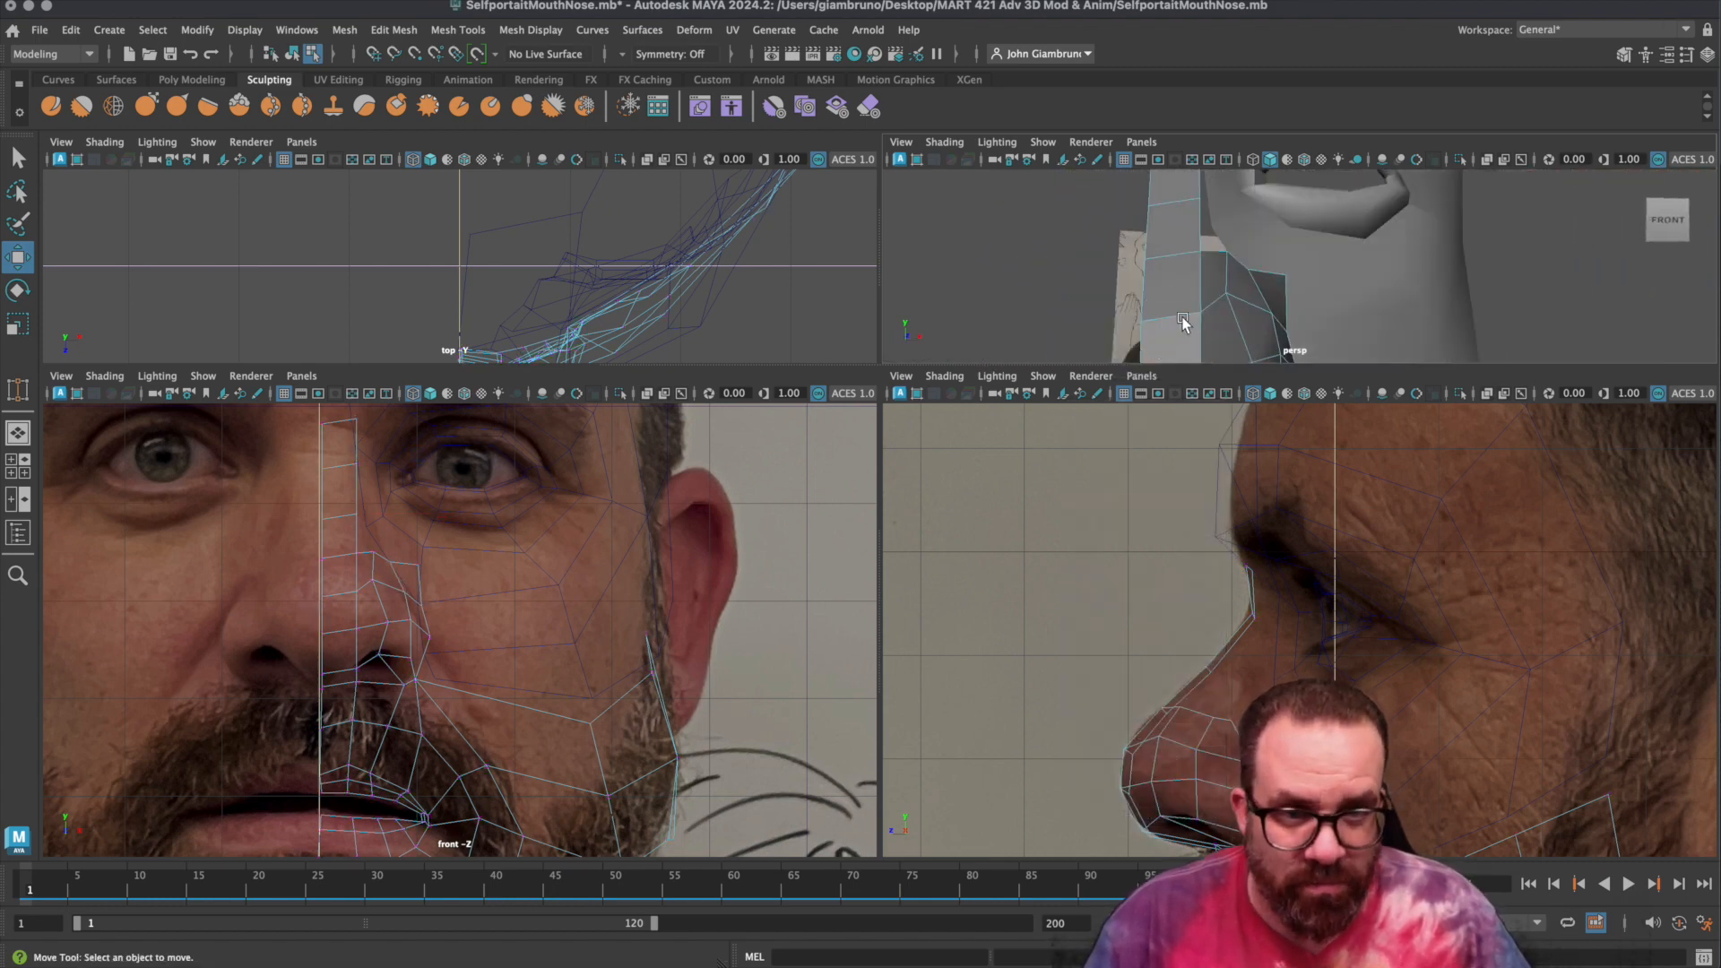
{"action": "right_click", "coordinate": [1266, 280]}
{"action": "left_click", "coordinate": [1184, 281]}
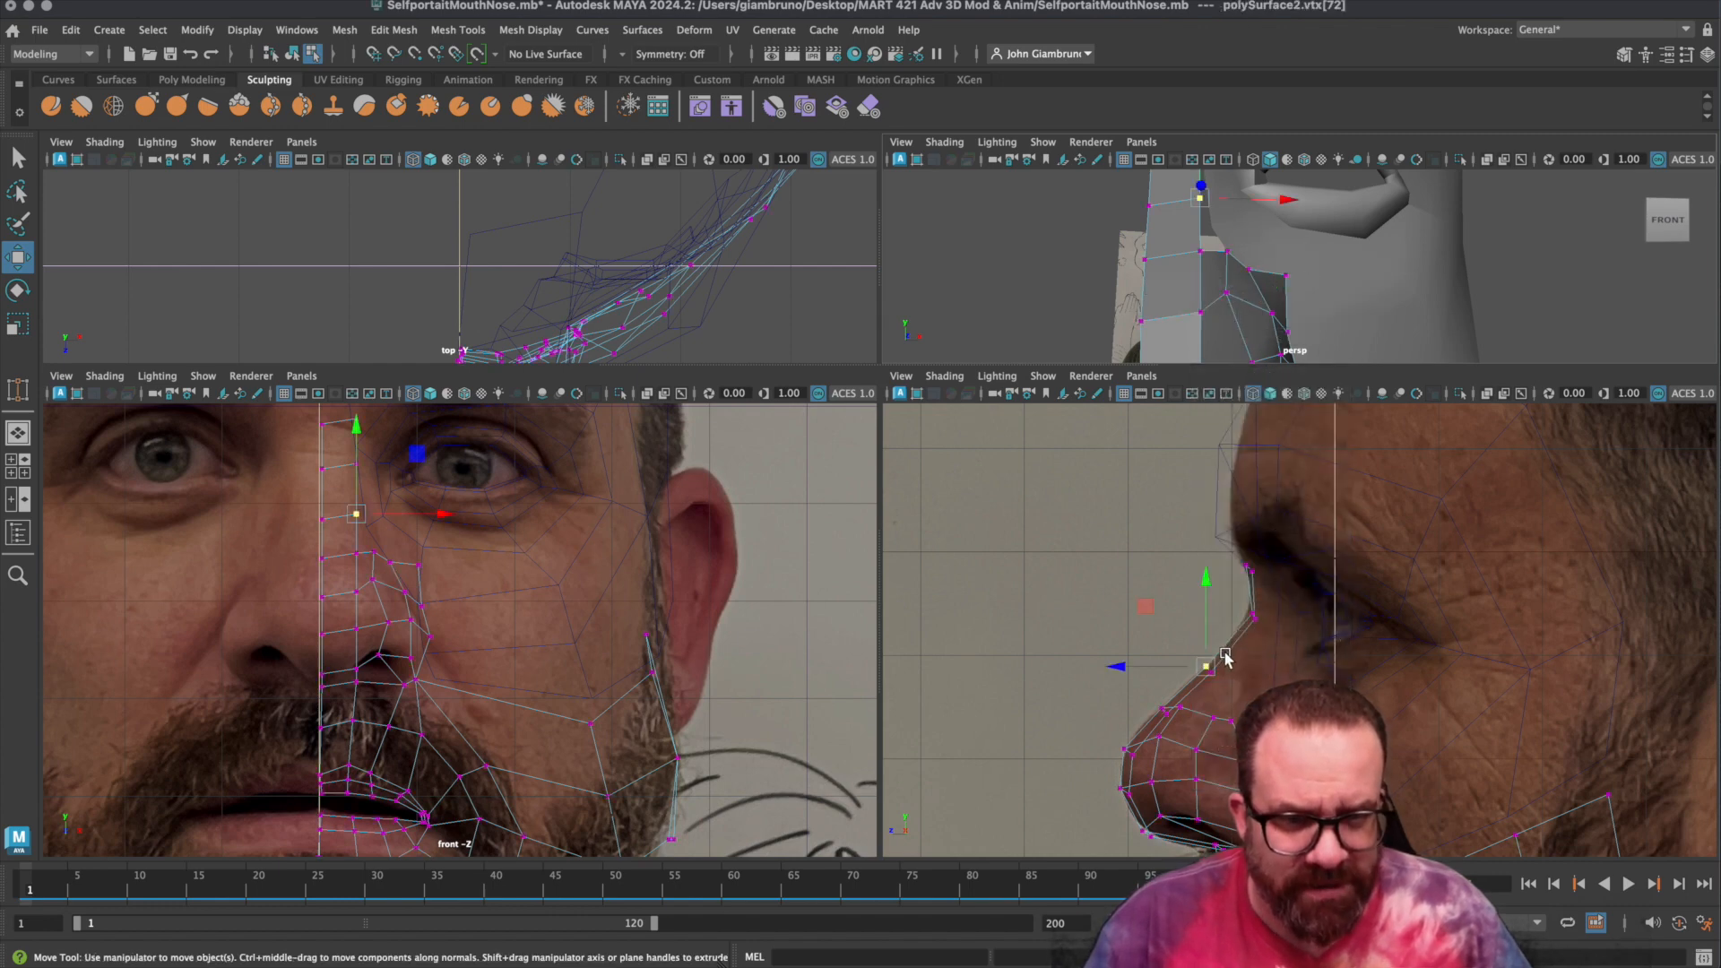
Move the nostril side's top outer vertex toward the centre line and maximize the perspective view.
{"action": "left_click", "coordinate": [1286, 275]}
{"action": "left_click_drag", "start_coordinate": [1348, 277], "coordinate": [1314, 277]}
{"action": "key", "text": "space"}
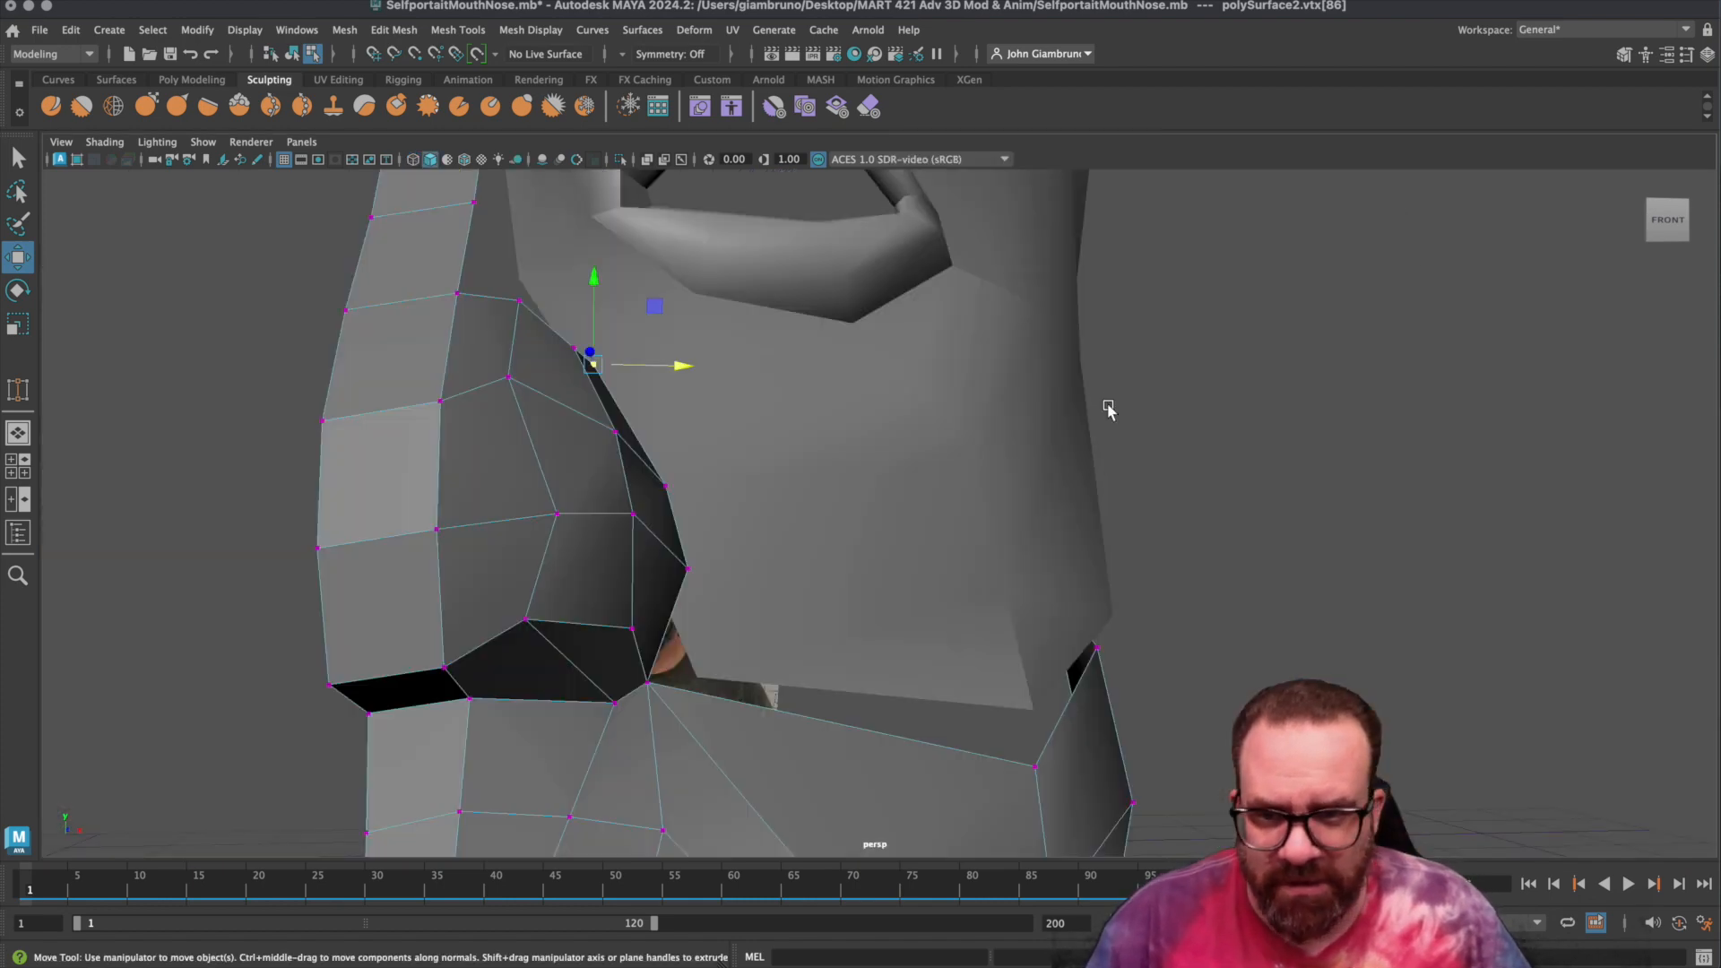
{"action": "left_click_drag", "start_coordinate": [1107, 404], "coordinate": [563, 468], "text": "alt"}
{"action": "left_click", "coordinate": [563, 468]}
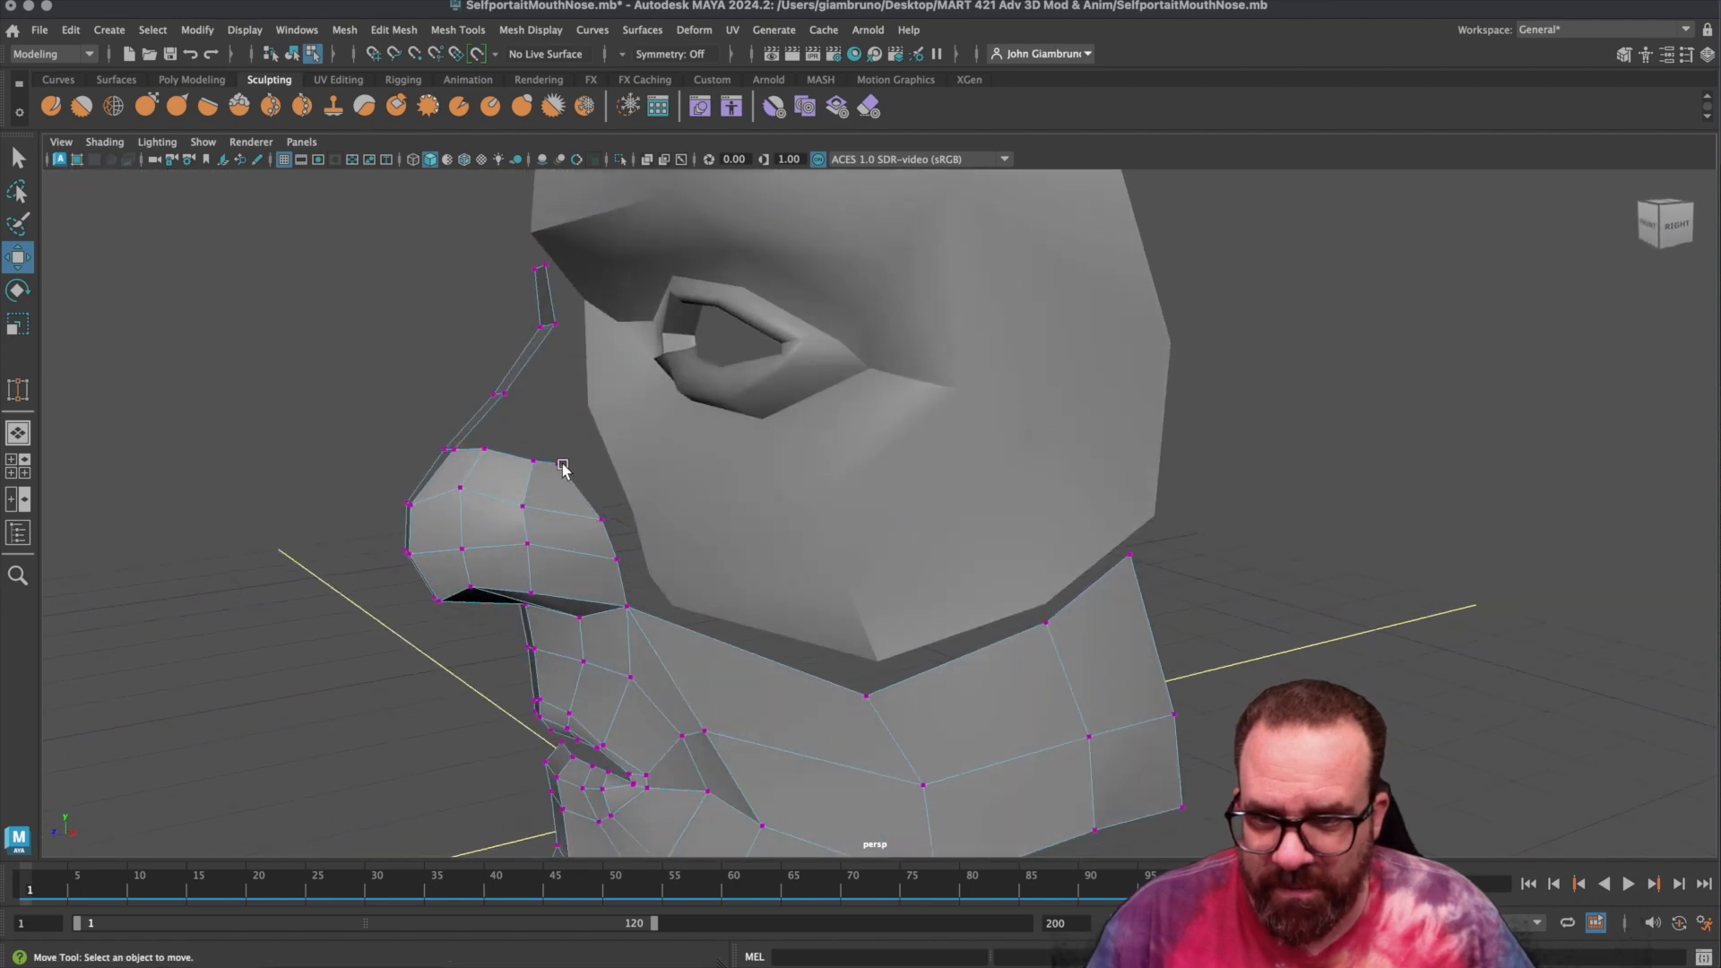
{"action": "left_click", "coordinate": [559, 465]}
{"action": "left_click", "coordinate": [604, 522]}
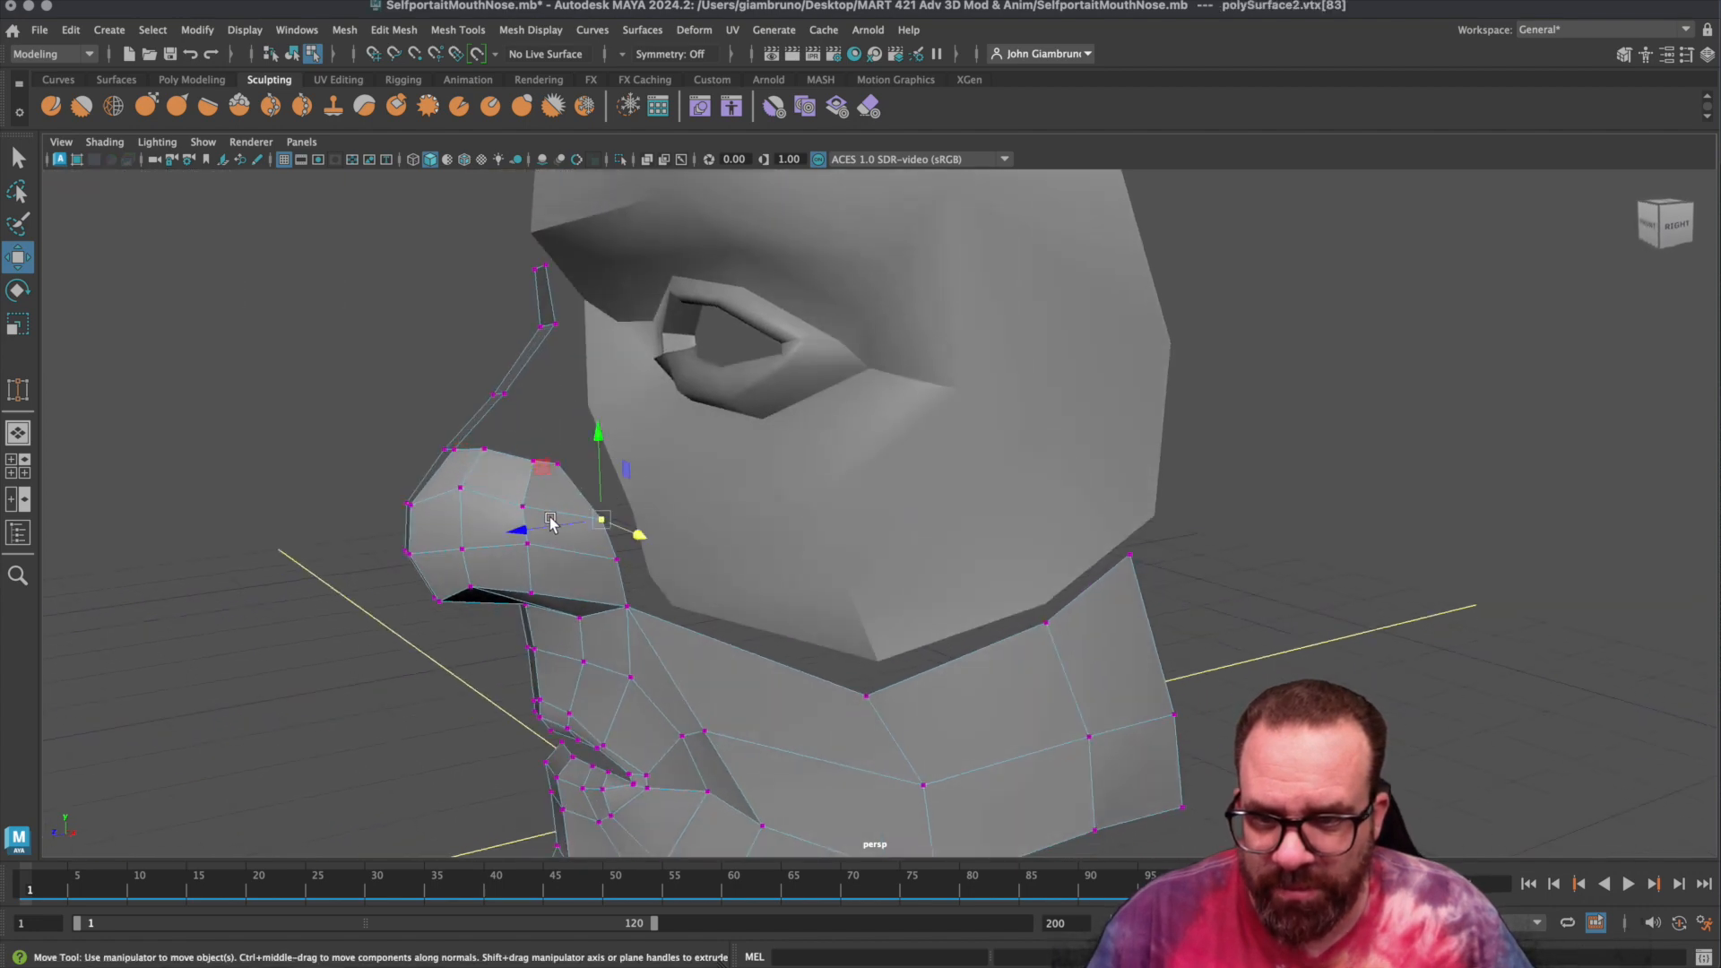
{"action": "left_click_drag", "start_coordinate": [525, 531], "coordinate": [558, 505], "text": "alt"}
Extrude the nostril side's top outer edge upward and adjust its depth to start a strip along the nose side.
{"action": "right_click_drag", "start_coordinate": [562, 507], "coordinate": [569, 448]}
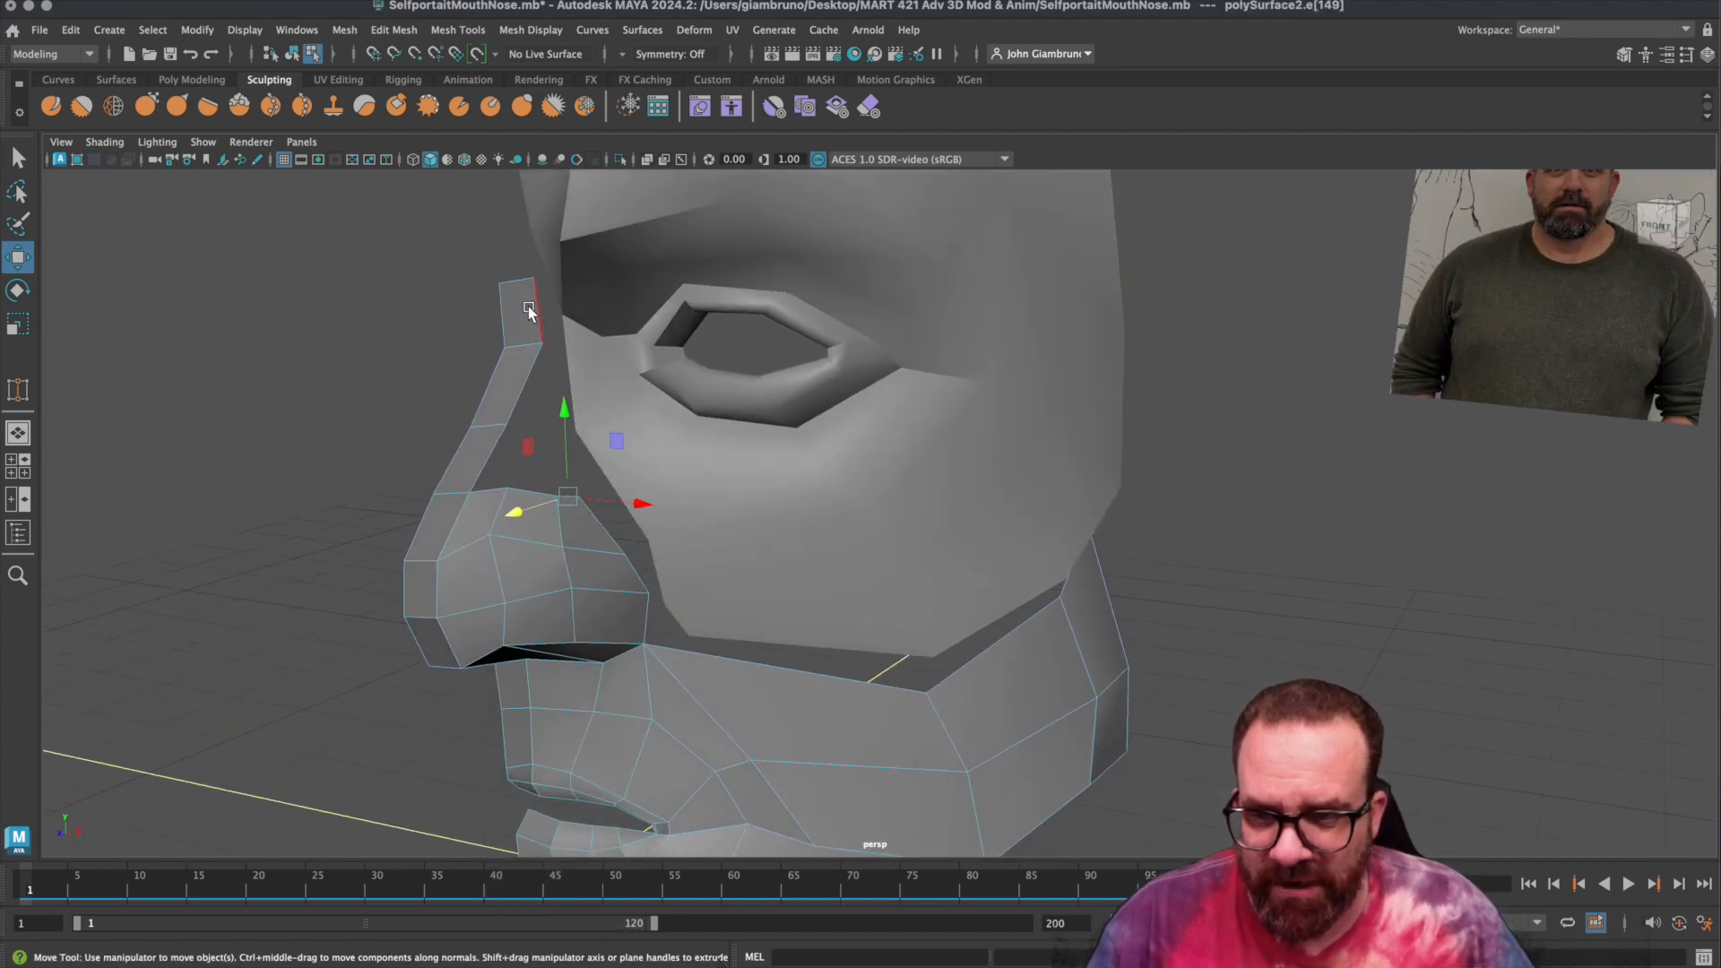
{"action": "left_click_drag", "start_coordinate": [531, 315], "coordinate": [555, 414], "text": "alt"}
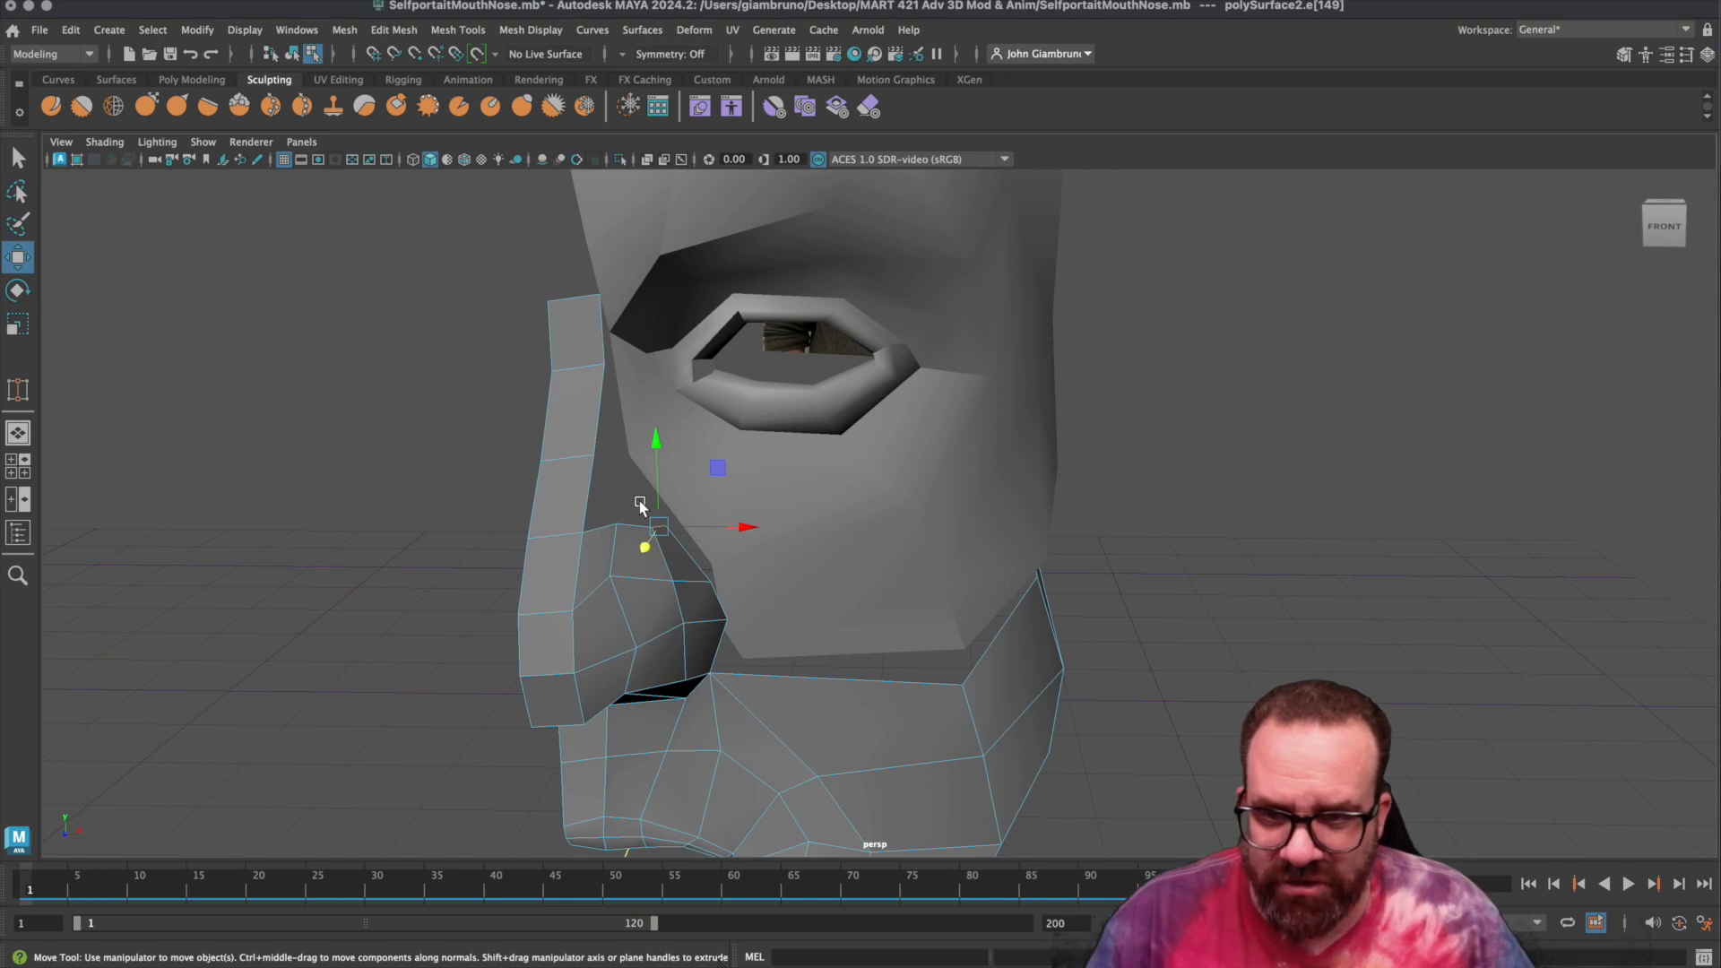
{"action": "left_click_drag", "start_coordinate": [627, 420], "coordinate": [571, 422], "text": "alt"}
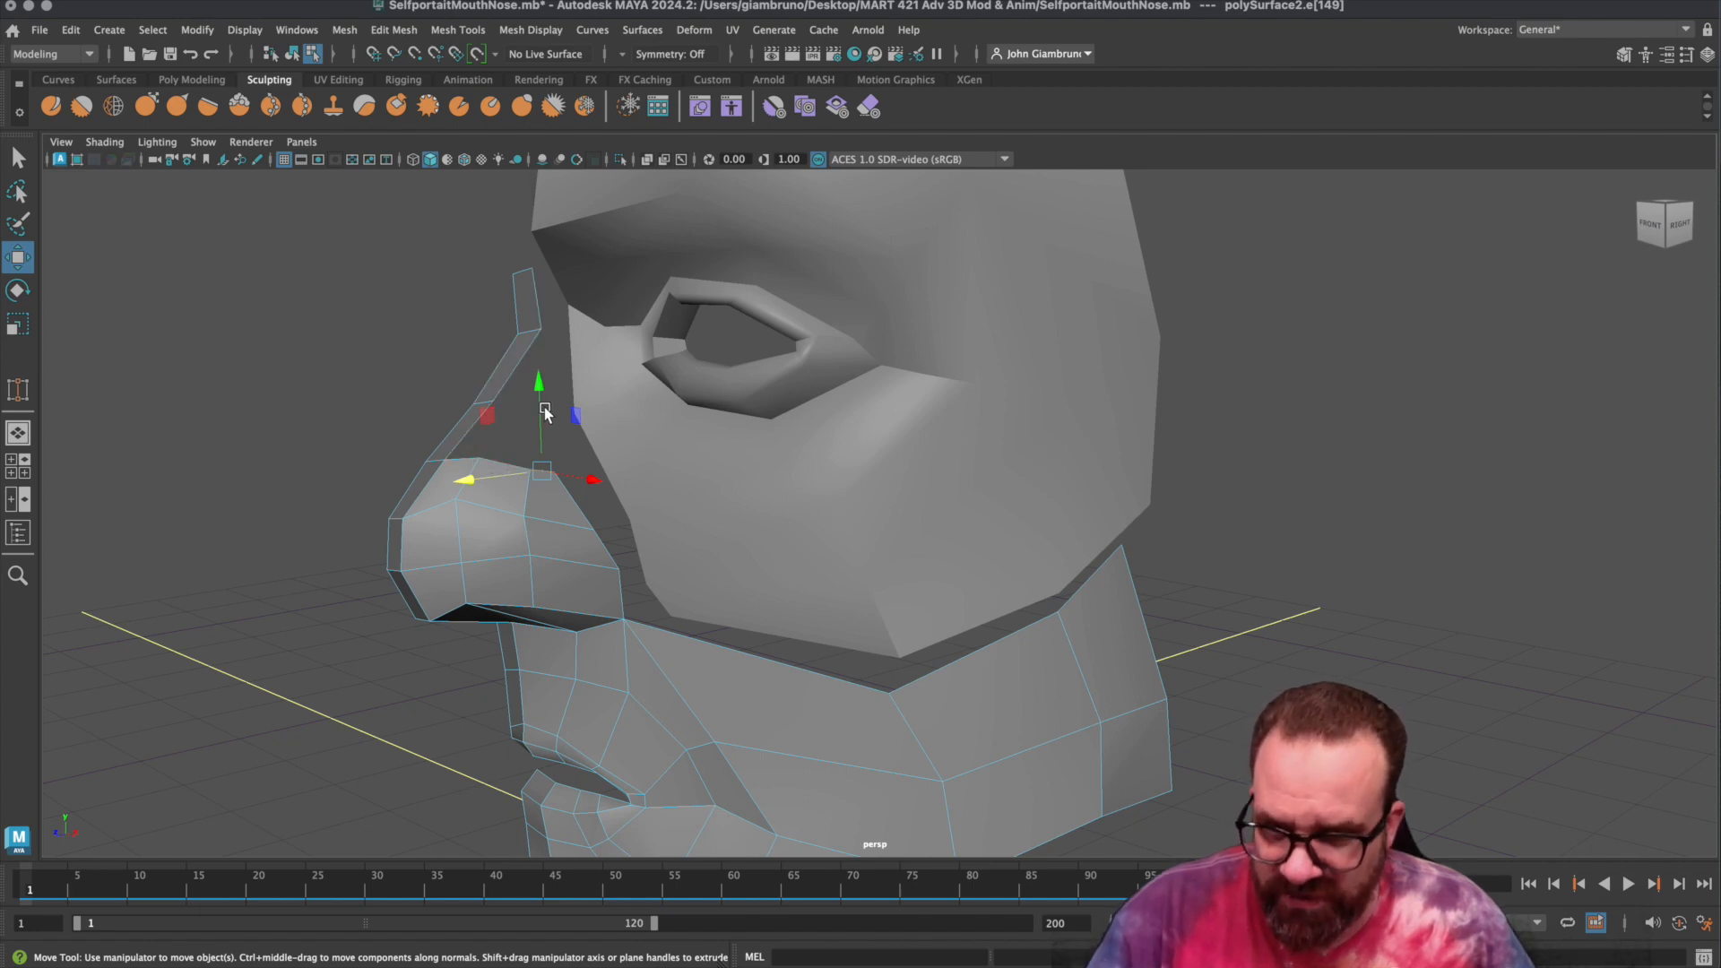
{"action": "key", "text": "ctrl+e"}
{"action": "left_click", "coordinate": [651, 366]}
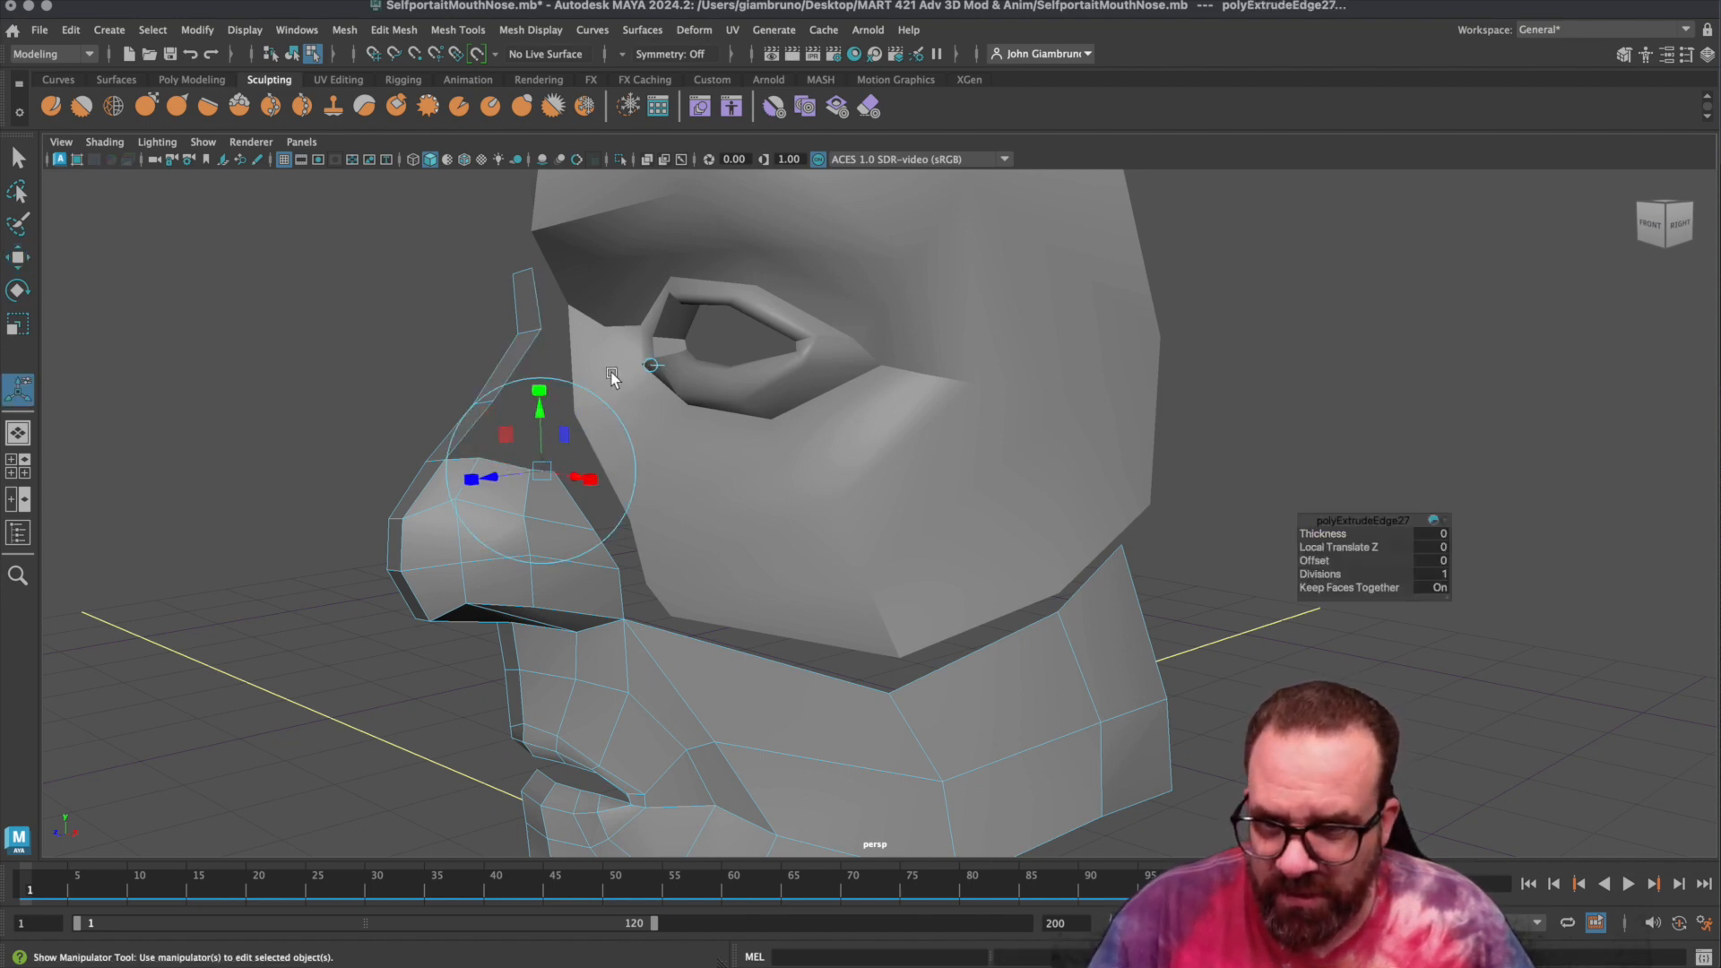
{"action": "left_click_drag", "start_coordinate": [544, 413], "coordinate": [553, 347]}
{"action": "left_click_drag", "start_coordinate": [493, 410], "coordinate": [510, 409]}
Extrude a second strip segment upward and slide the strip's edge sideways toward the centre line.
{"action": "key", "text": "ctrl+e"}
{"action": "left_click_drag", "start_coordinate": [564, 361], "coordinate": [572, 296]}
{"action": "left_click_drag", "start_coordinate": [561, 409], "coordinate": [711, 482], "text": "alt"}
{"action": "left_click", "coordinate": [711, 484]}
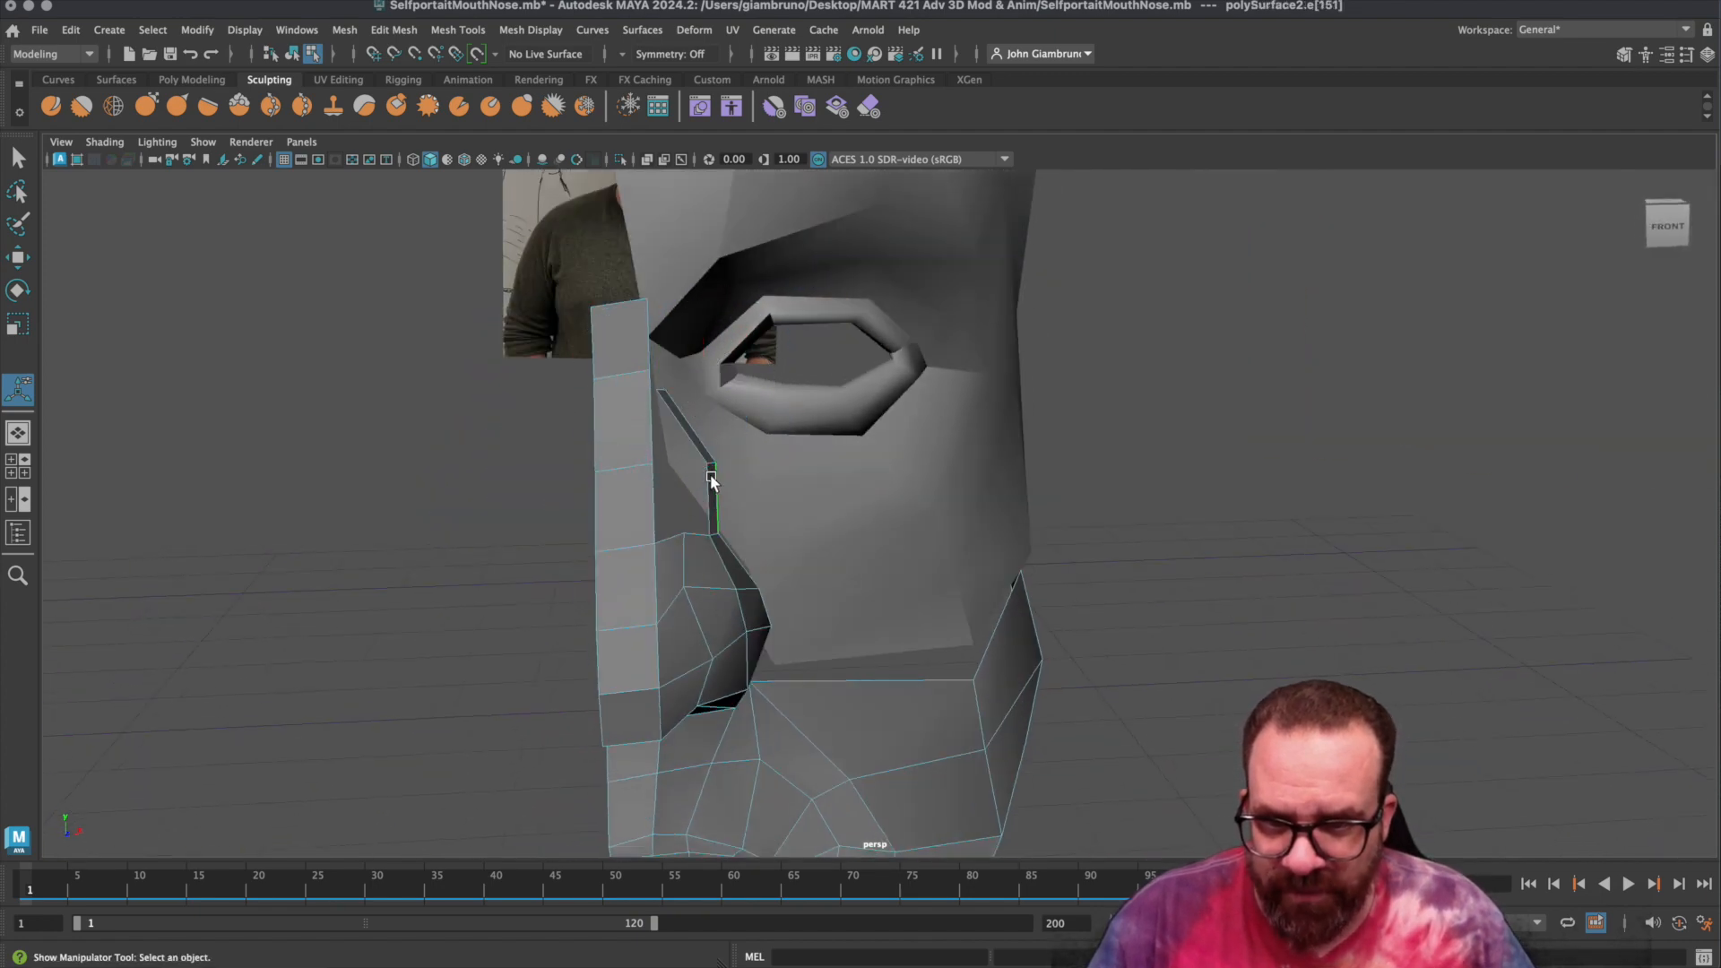
{"action": "left_click", "coordinate": [712, 468]}
{"action": "key", "text": "w"}
{"action": "left_click_drag", "start_coordinate": [800, 463], "coordinate": [561, 383]}
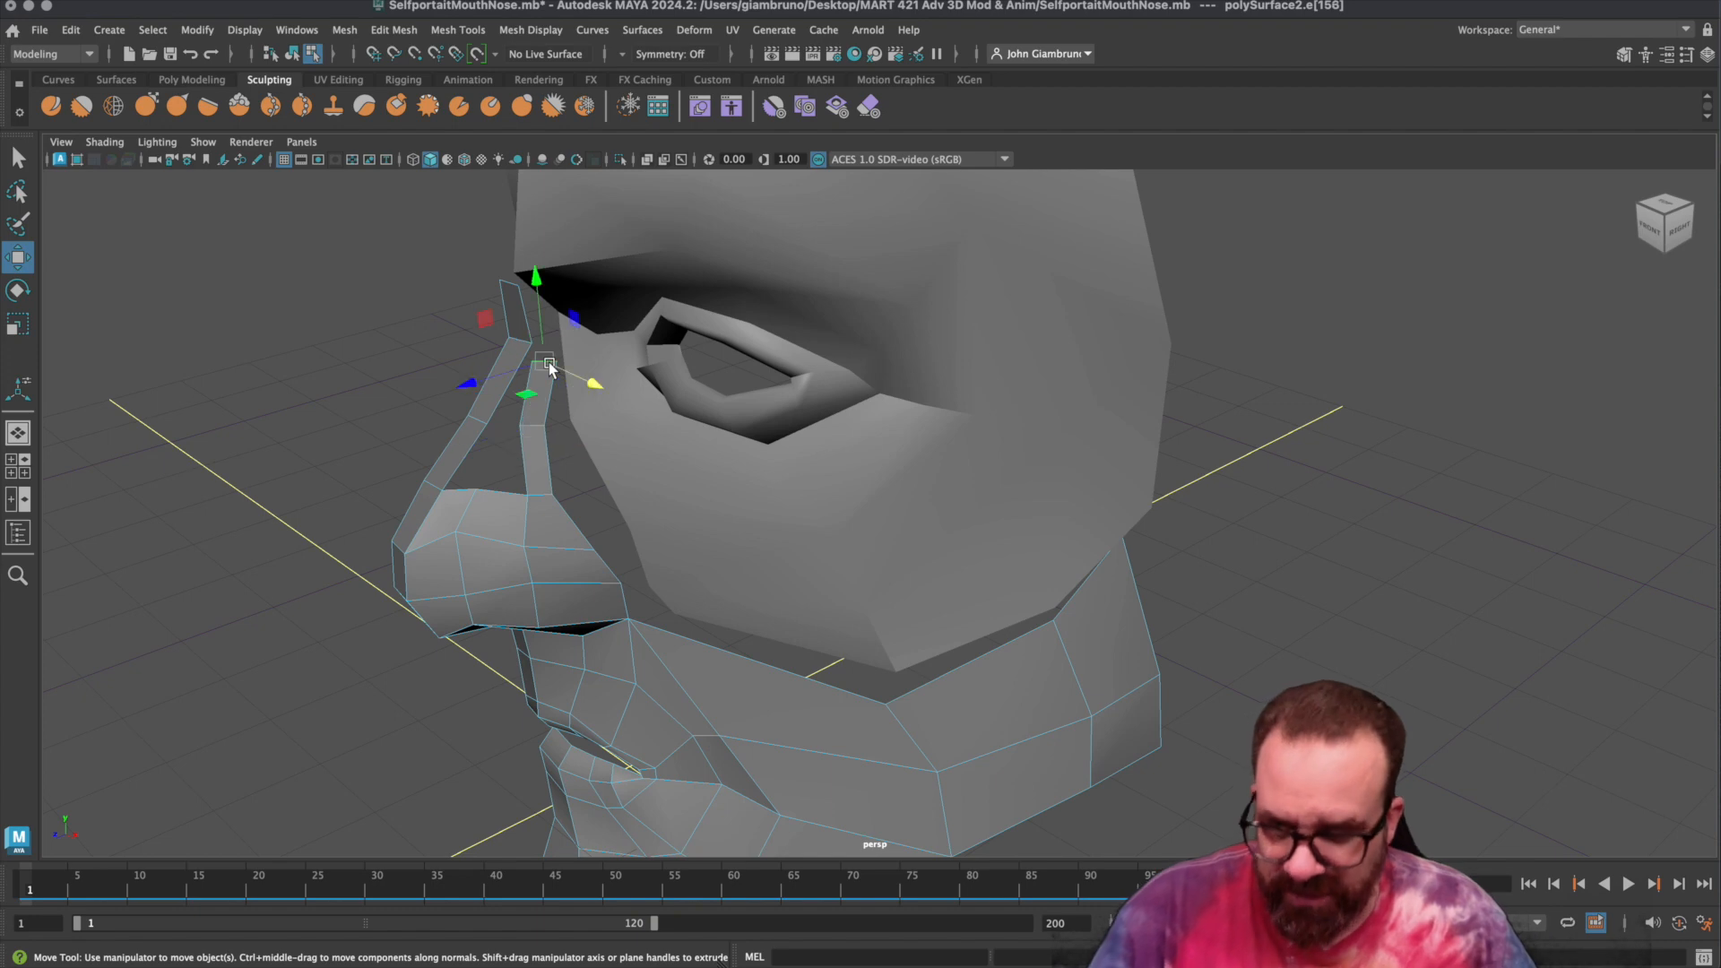
Extrude the strip's top edge upward to the height of the nose bridge's top.
{"action": "key", "text": "ctrl+e"}
{"action": "mouse_move", "coordinate": [551, 309]}
{"action": "left_mouse_down"}
{"action": "mouse_move", "coordinate": [548, 235]}
{"action": "mouse_move", "coordinate": [552, 337]}
{"action": "left_mouse_up"}
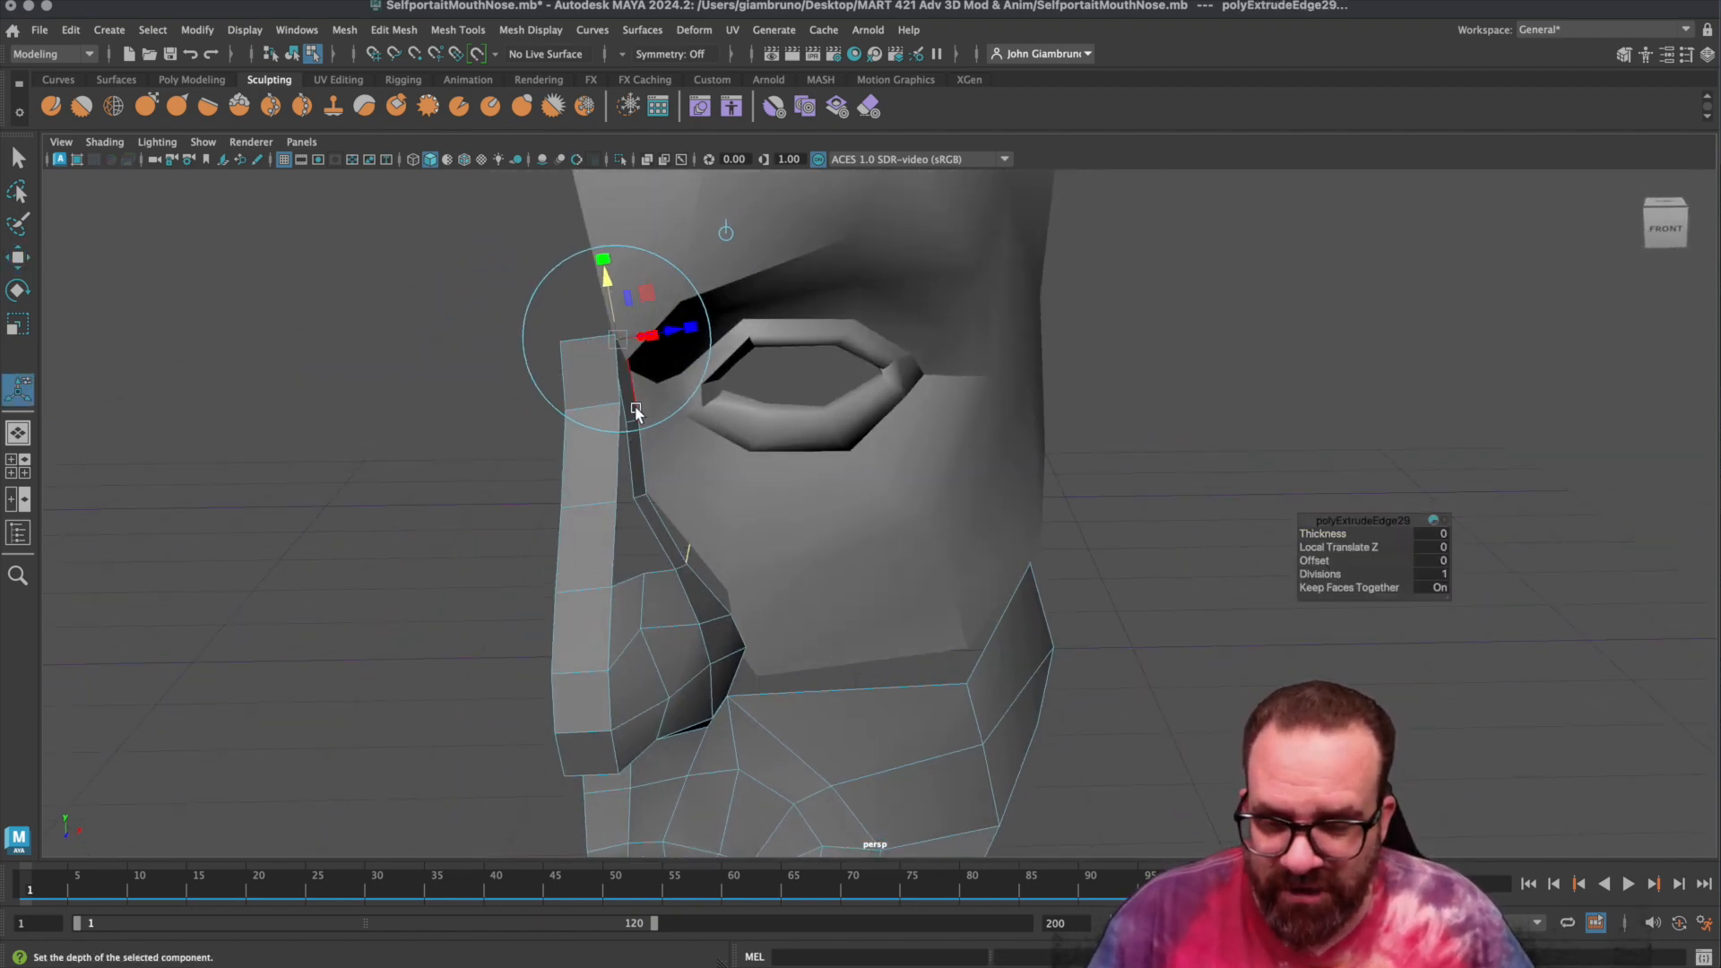
{"action": "left_click_drag", "start_coordinate": [639, 499], "coordinate": [603, 499], "text": "alt"}
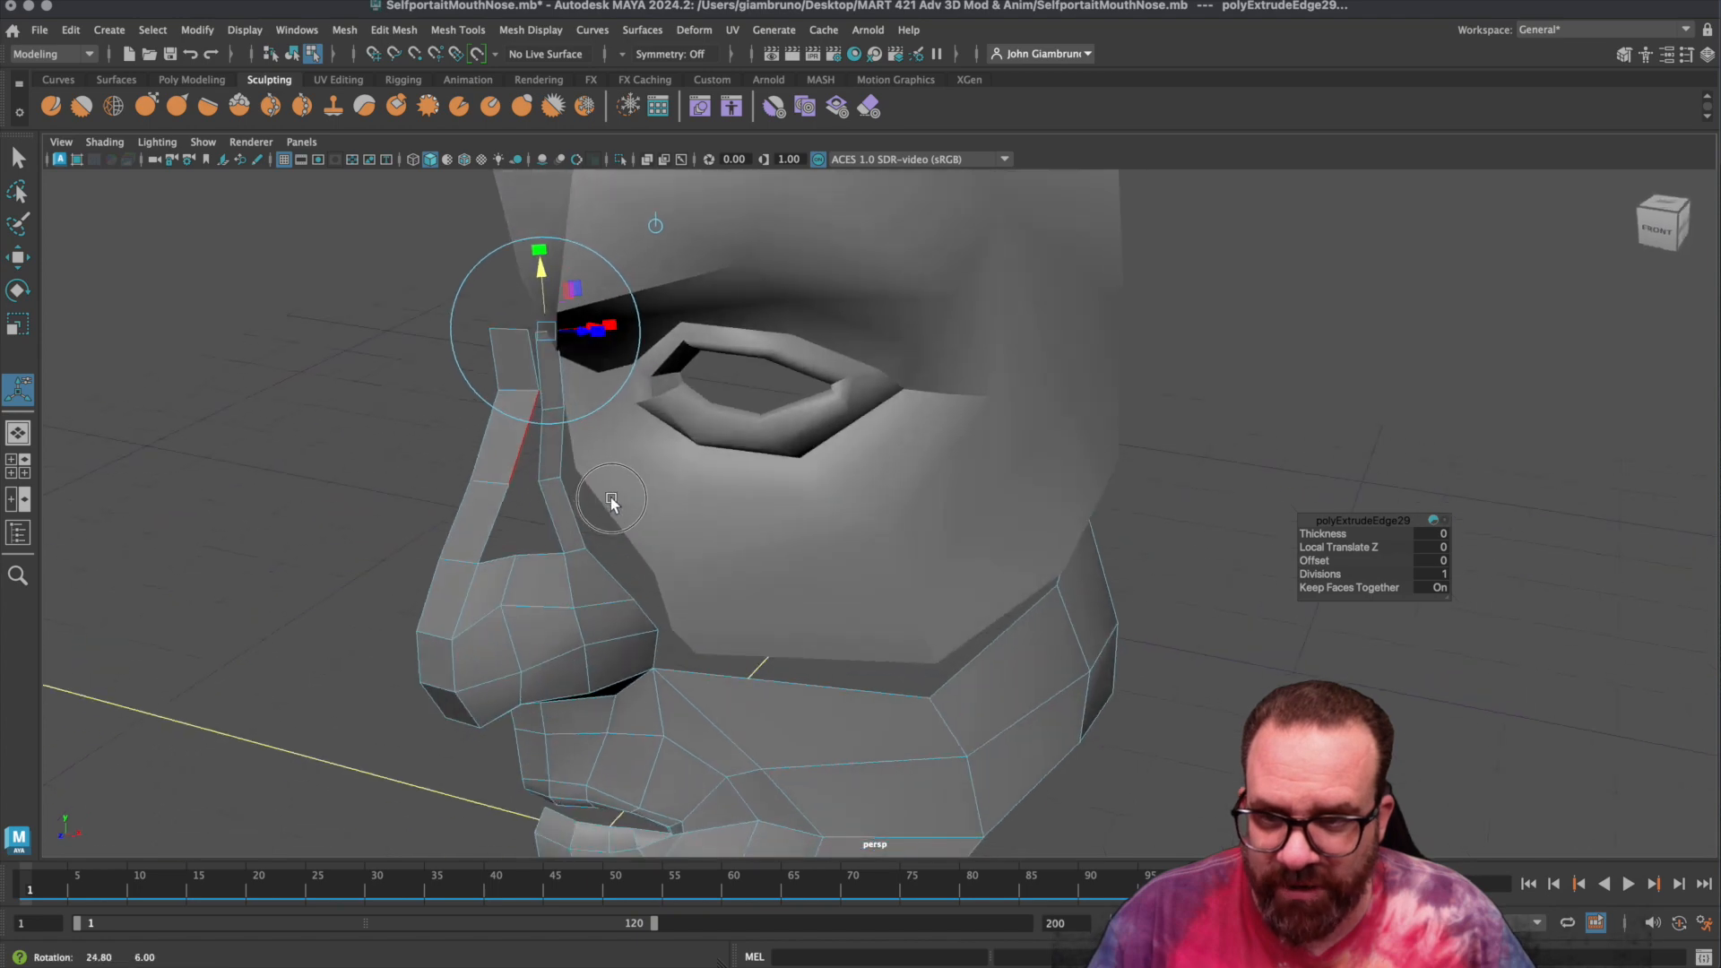
Target-weld the inner edge of the strip's top segment to the nose bridge's upper outer edge.
{"action": "mouse_move", "coordinate": [552, 386]}
{"action": "right_mouse_down"}
{"action": "mouse_move", "coordinate": [463, 381]}
{"action": "mouse_move", "coordinate": [556, 375]}
{"action": "mouse_move", "coordinate": [538, 357]}
{"action": "right_mouse_up"}
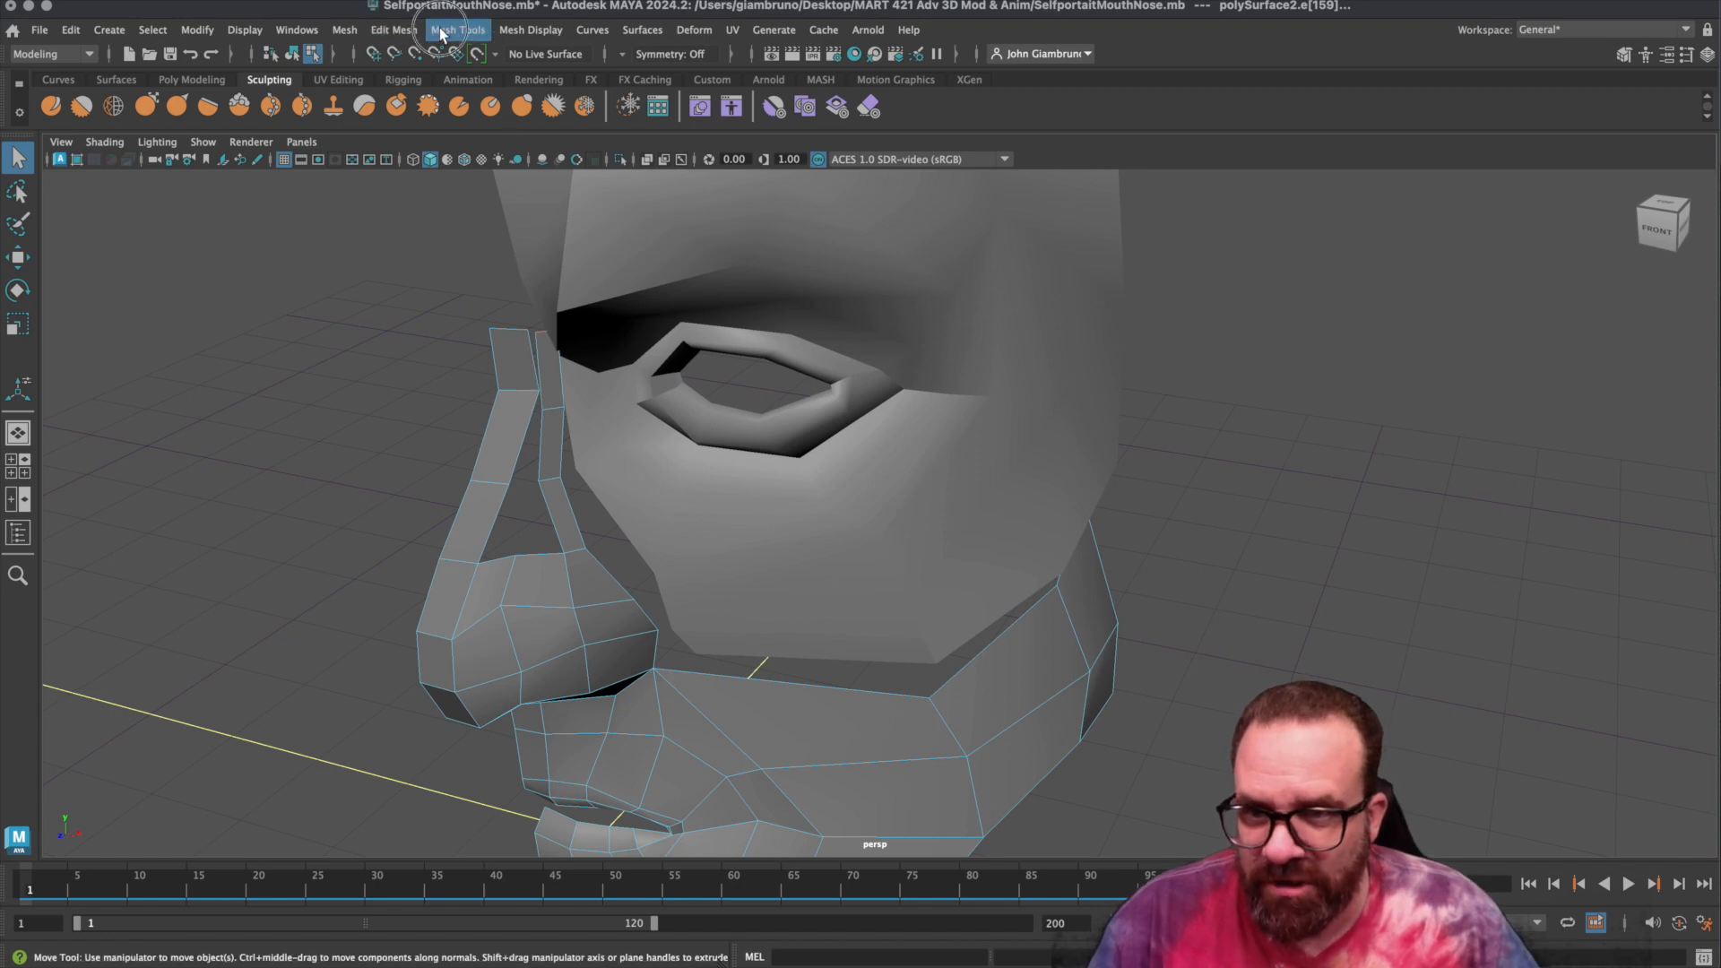
{"action": "left_click", "coordinate": [408, 30]}
{"action": "left_click", "coordinate": [484, 332]}
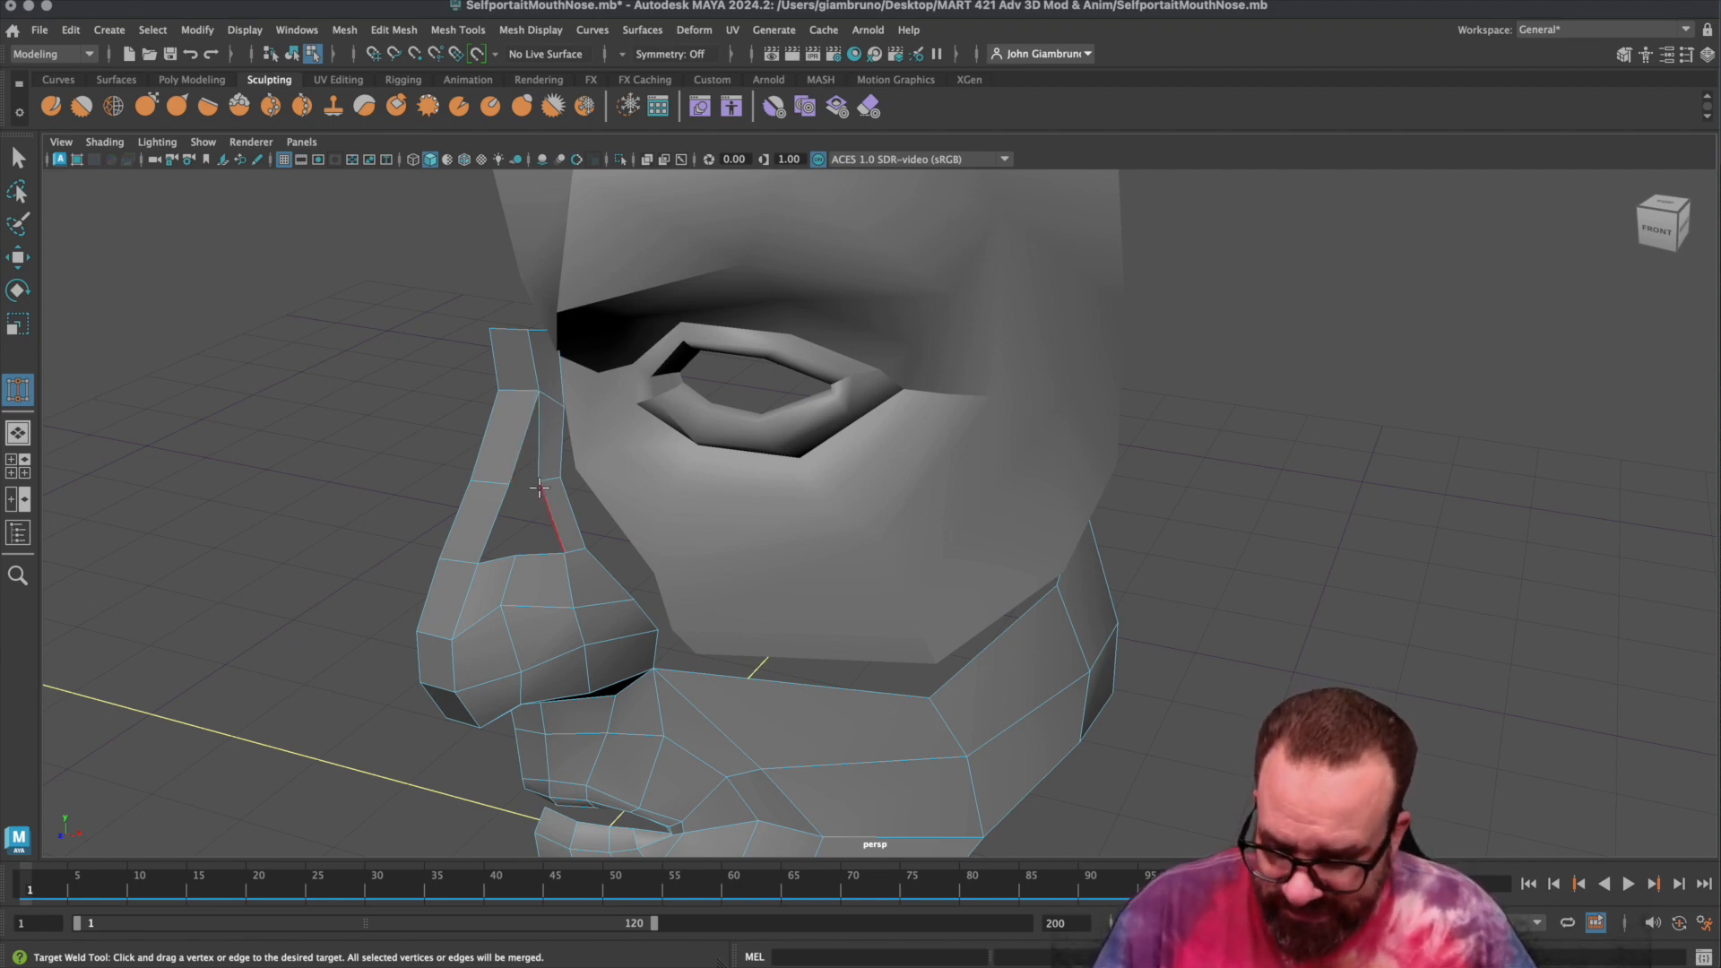
{"action": "key", "text": "q"}
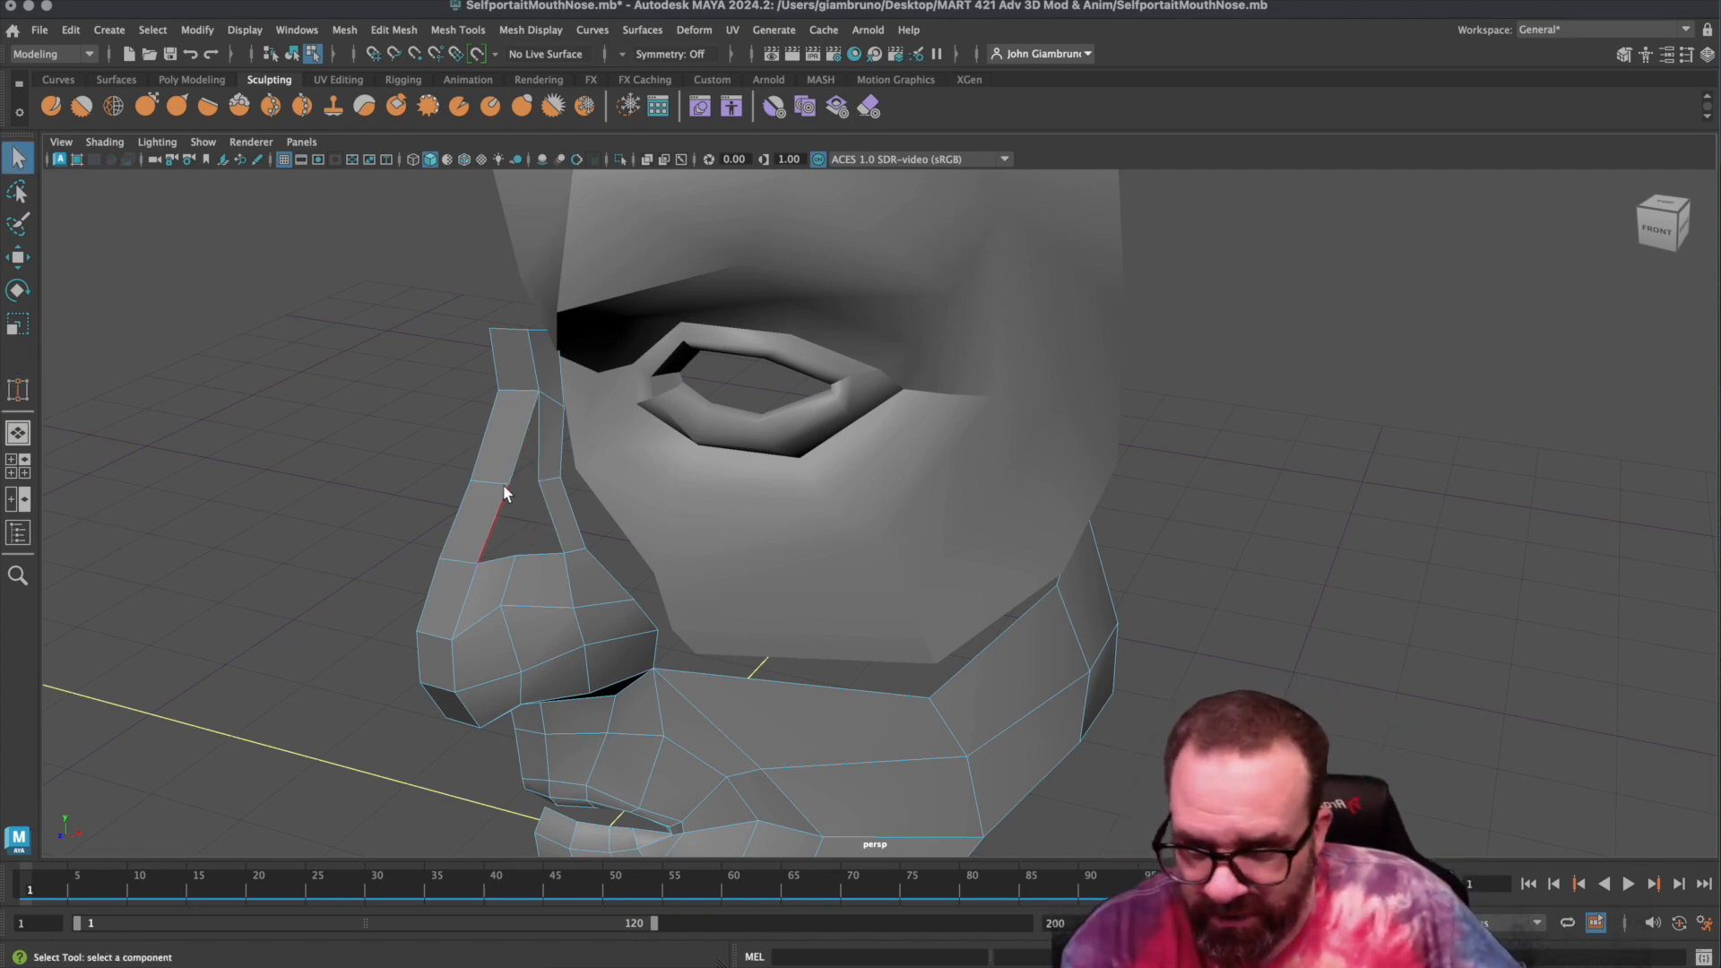
Examine how the side strip's edges line up with the nose bridge and the eye mesh's inner border.
{"action": "left_click", "coordinate": [531, 461]}
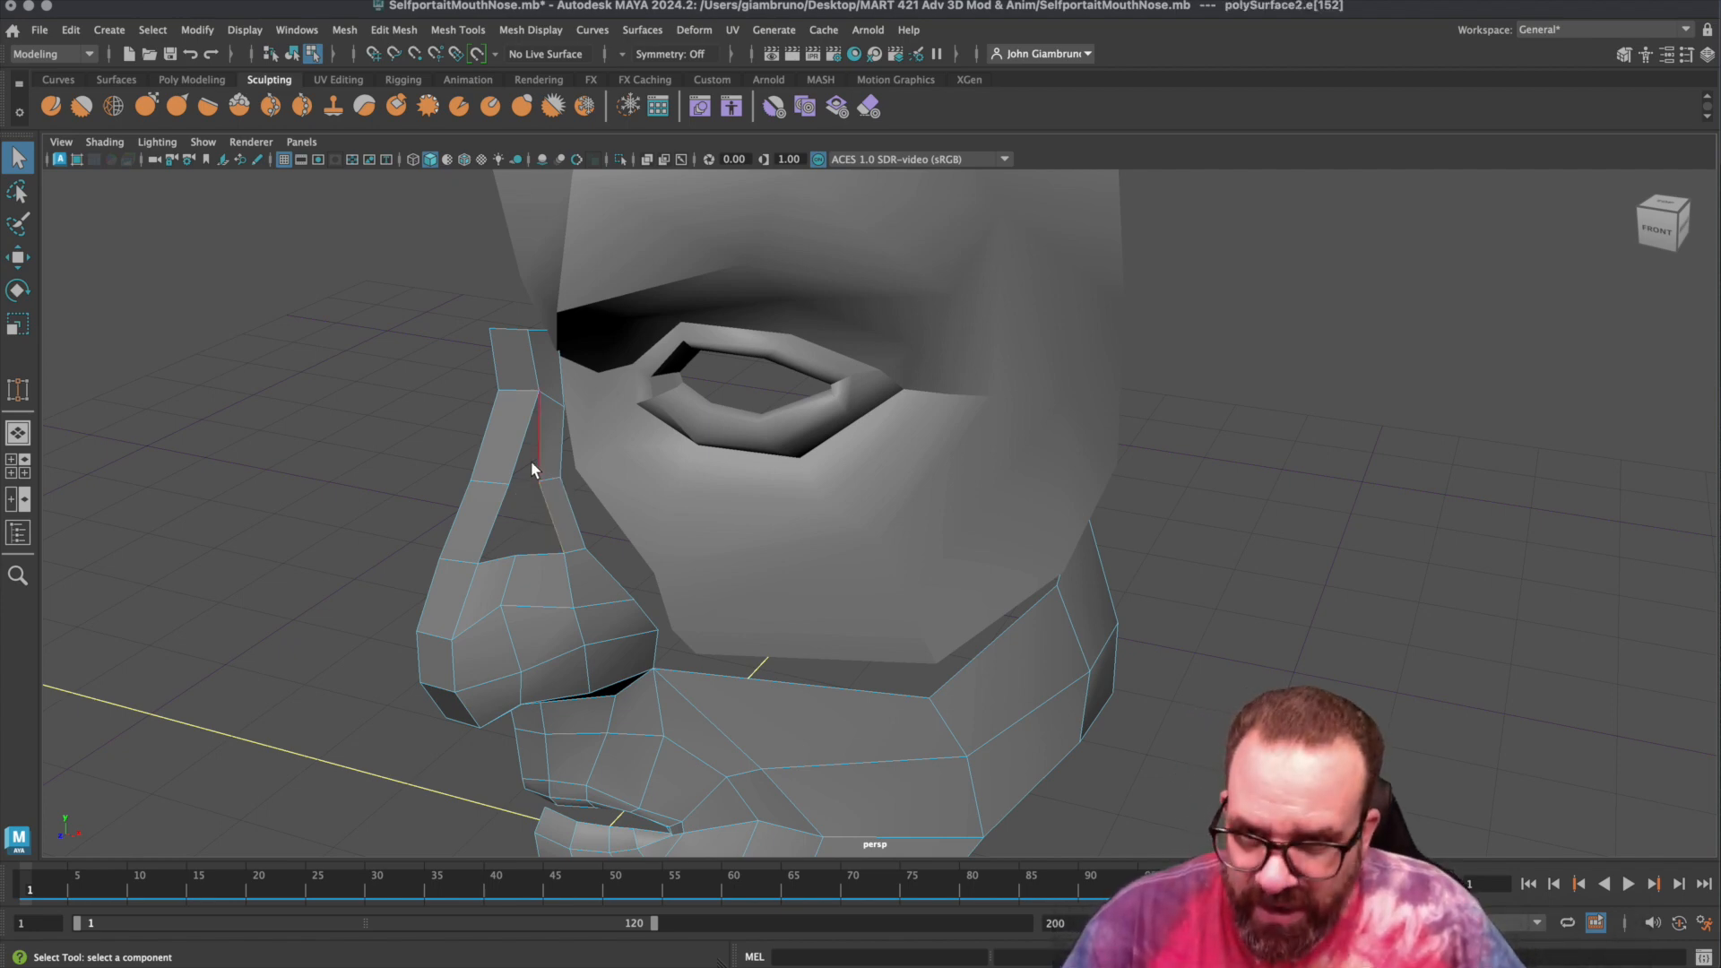
{"action": "left_click_drag", "start_coordinate": [550, 396], "coordinate": [565, 389], "text": "alt"}
{"action": "left_click", "coordinate": [565, 389]}
{"action": "key", "text": "ctrl+z"}
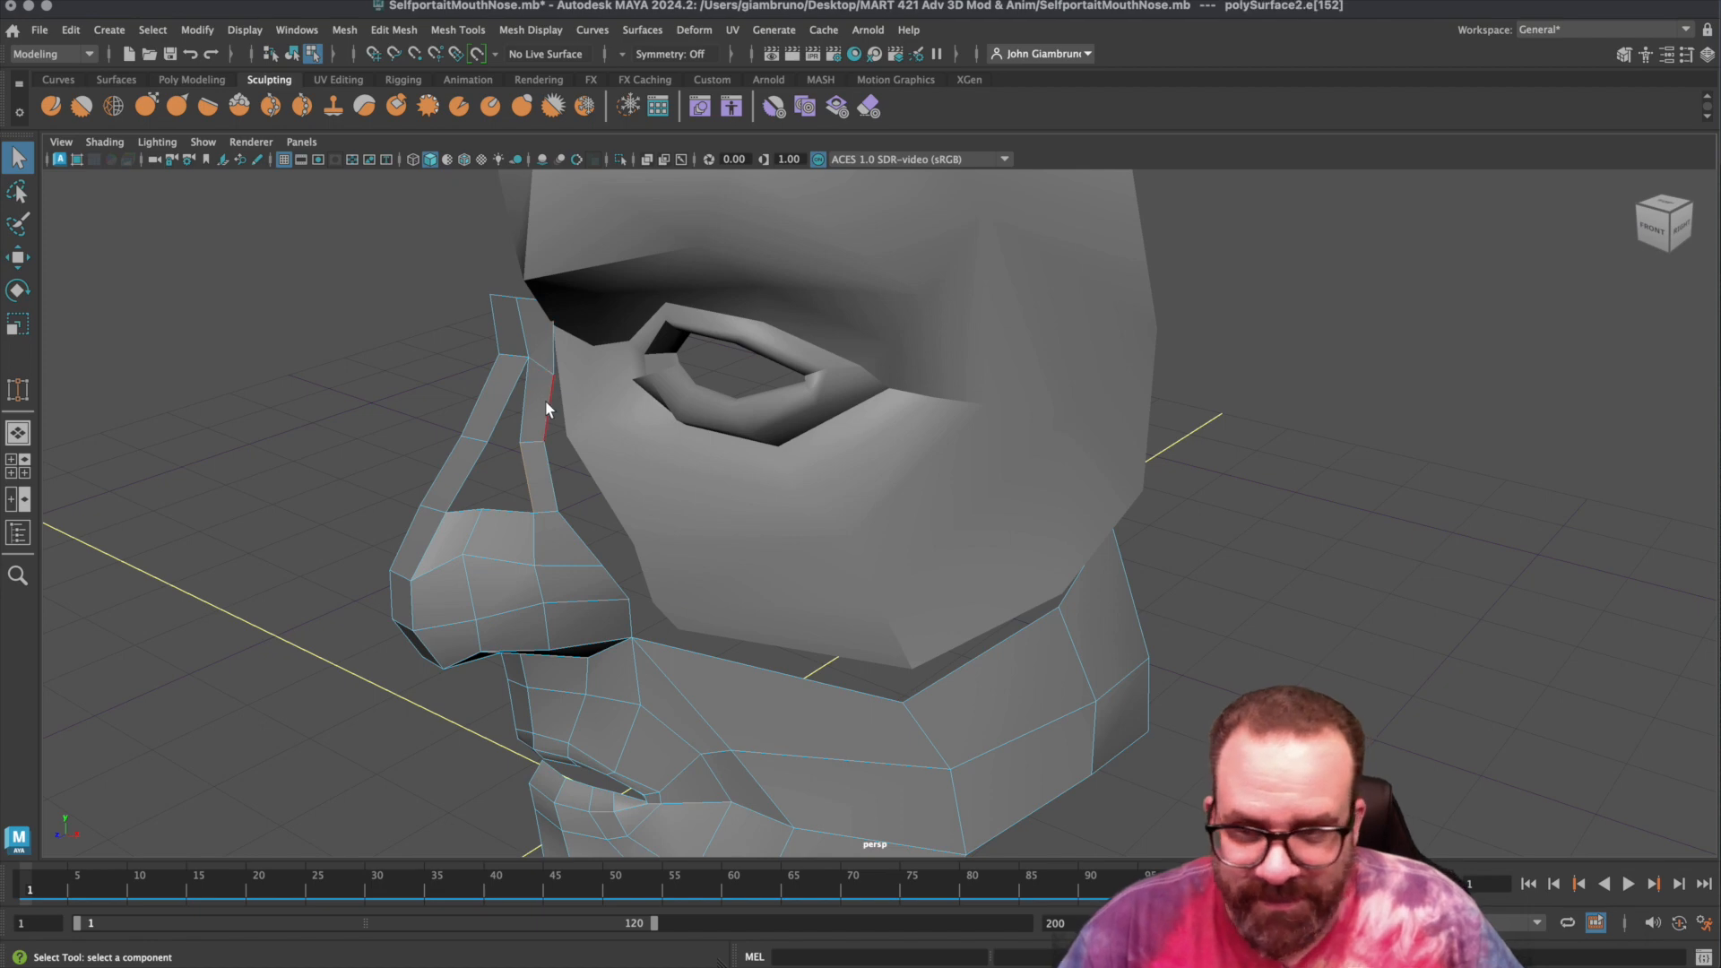
{"action": "left_click", "coordinate": [587, 417]}
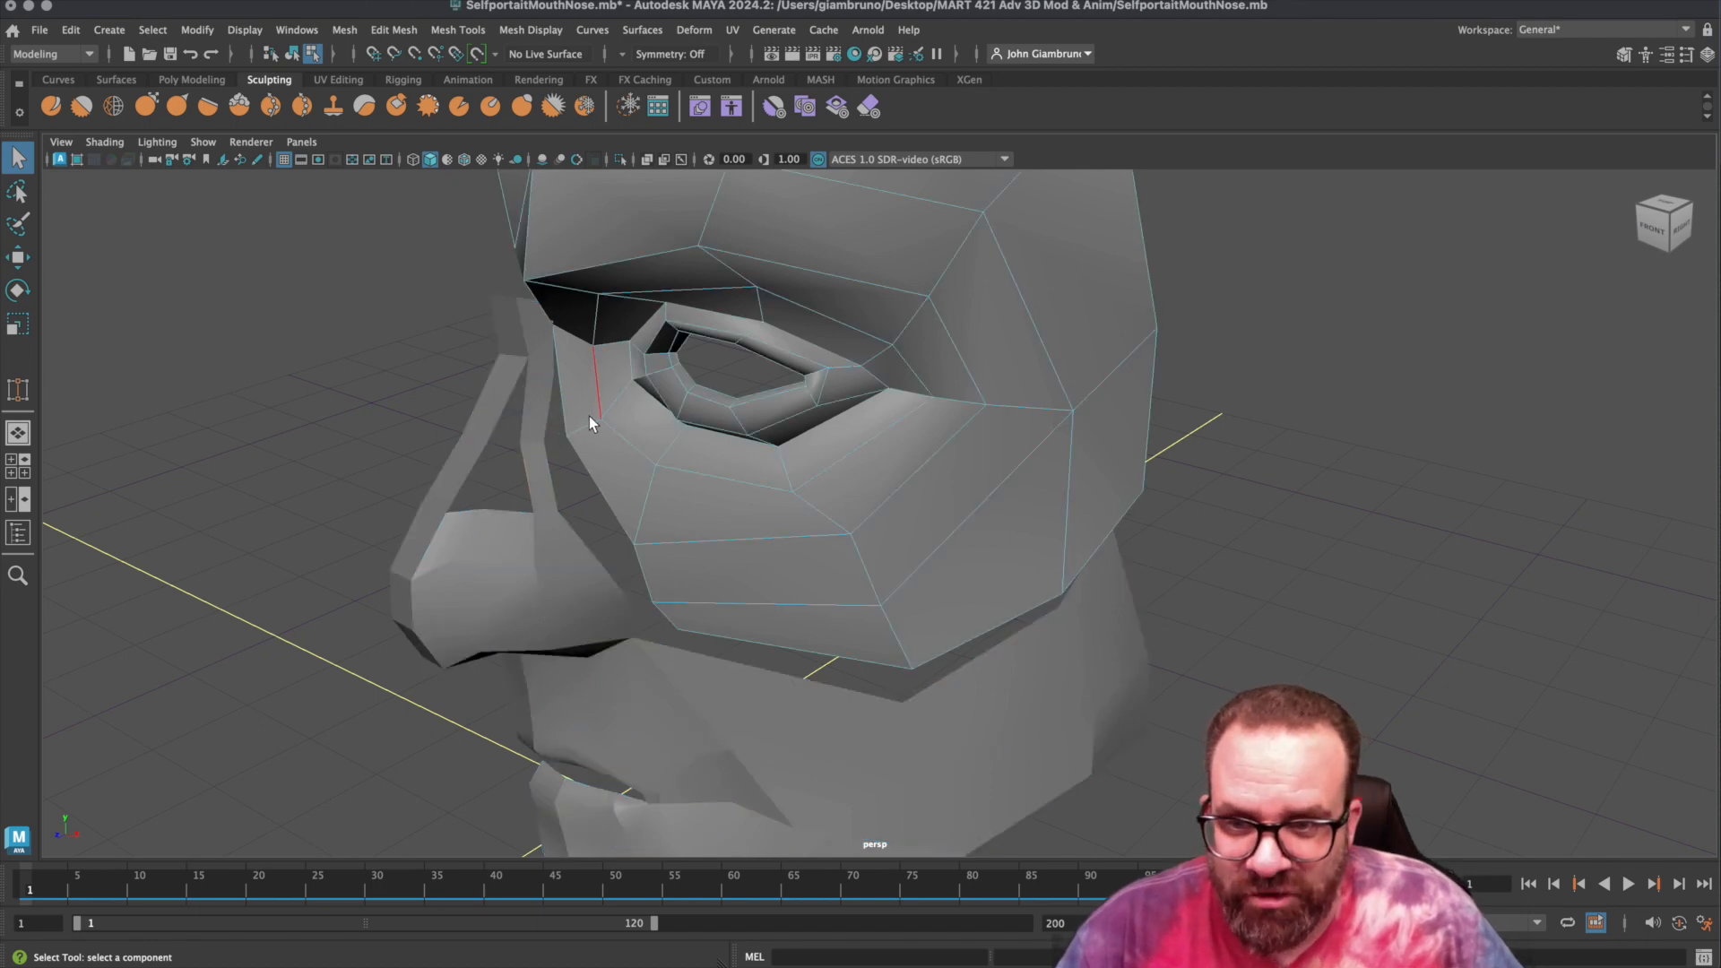
{"action": "mouse_move", "coordinate": [621, 492]}
{"action": "left_mouse_down", "text": "alt"}
{"action": "mouse_move", "coordinate": [621, 556]}
{"action": "mouse_move", "coordinate": [630, 471]}
{"action": "left_mouse_up", "text": "alt"}
{"action": "left_click", "coordinate": [563, 405]}
{"action": "left_click", "coordinate": [557, 457]}
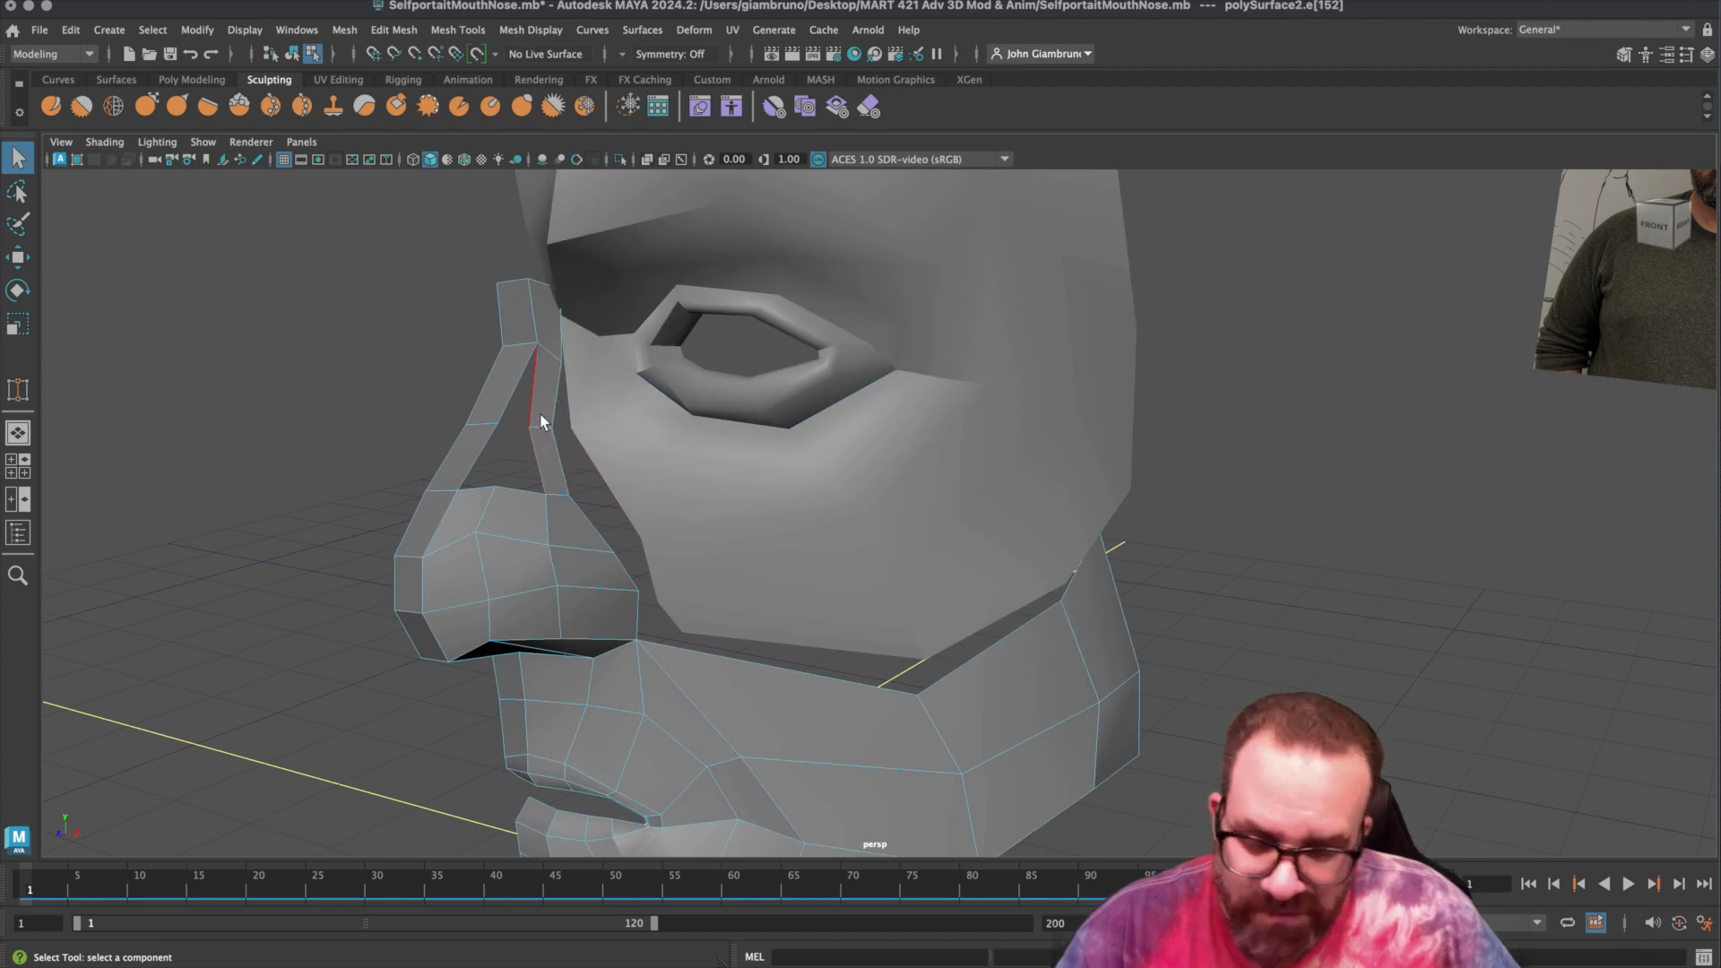
{"action": "left_click_drag", "start_coordinate": [556, 414], "coordinate": [525, 407], "text": "alt"}
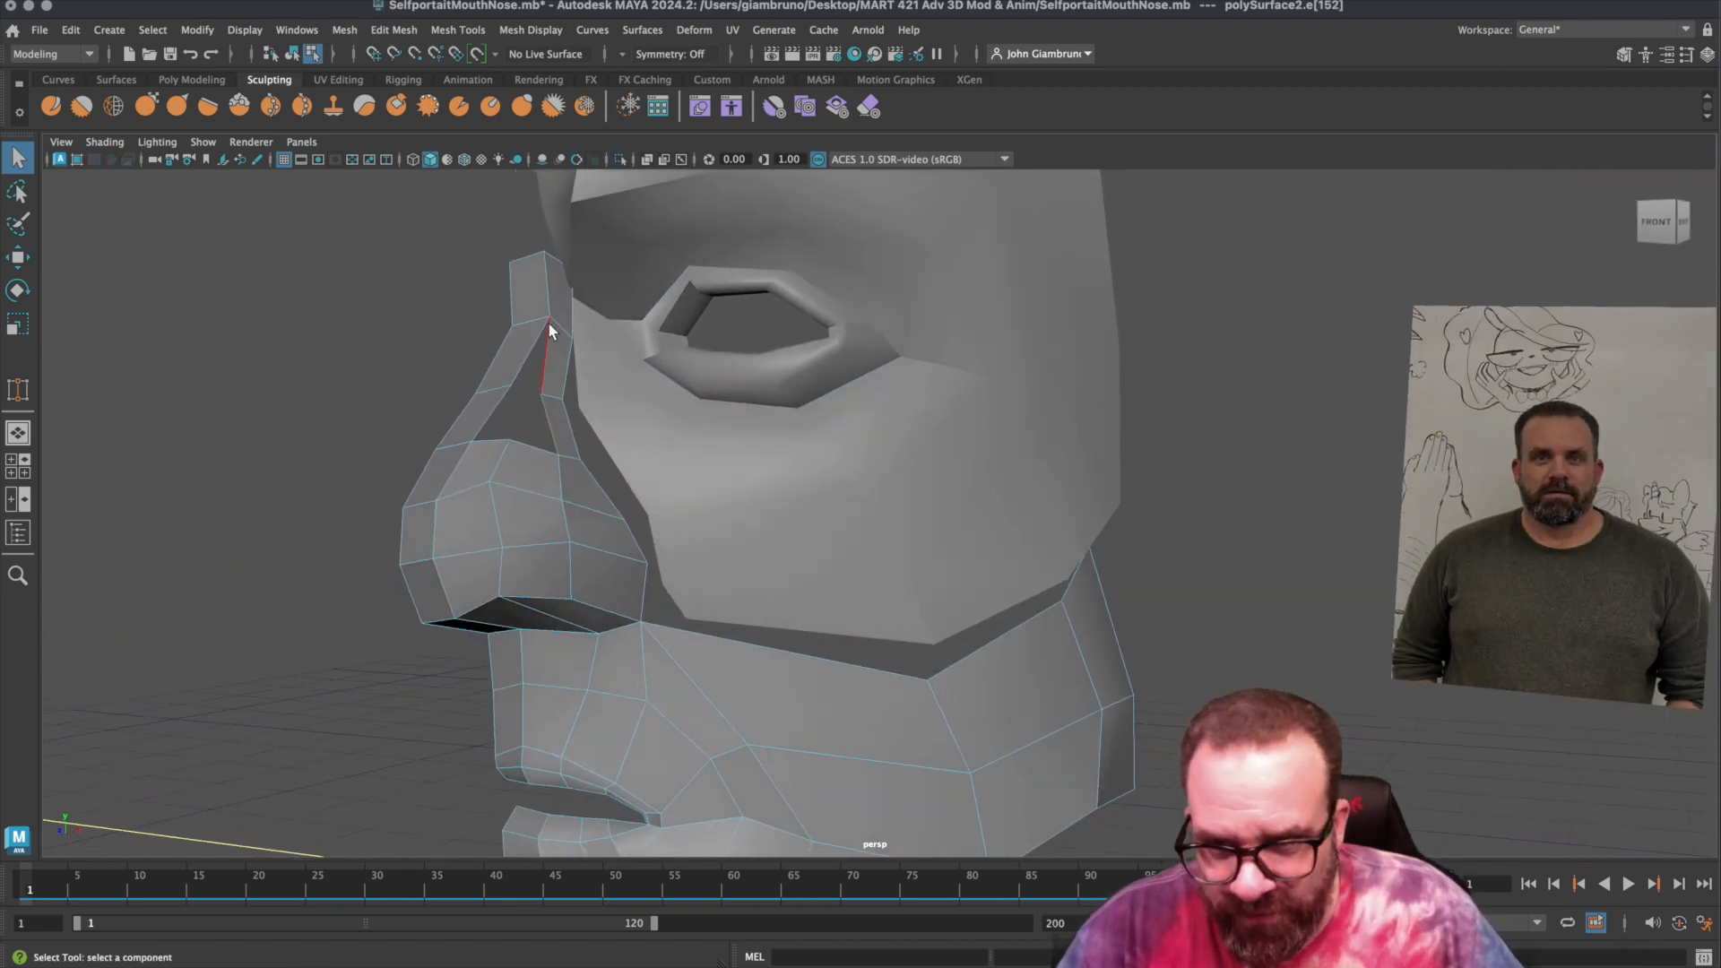
{"action": "left_click", "coordinate": [611, 406]}
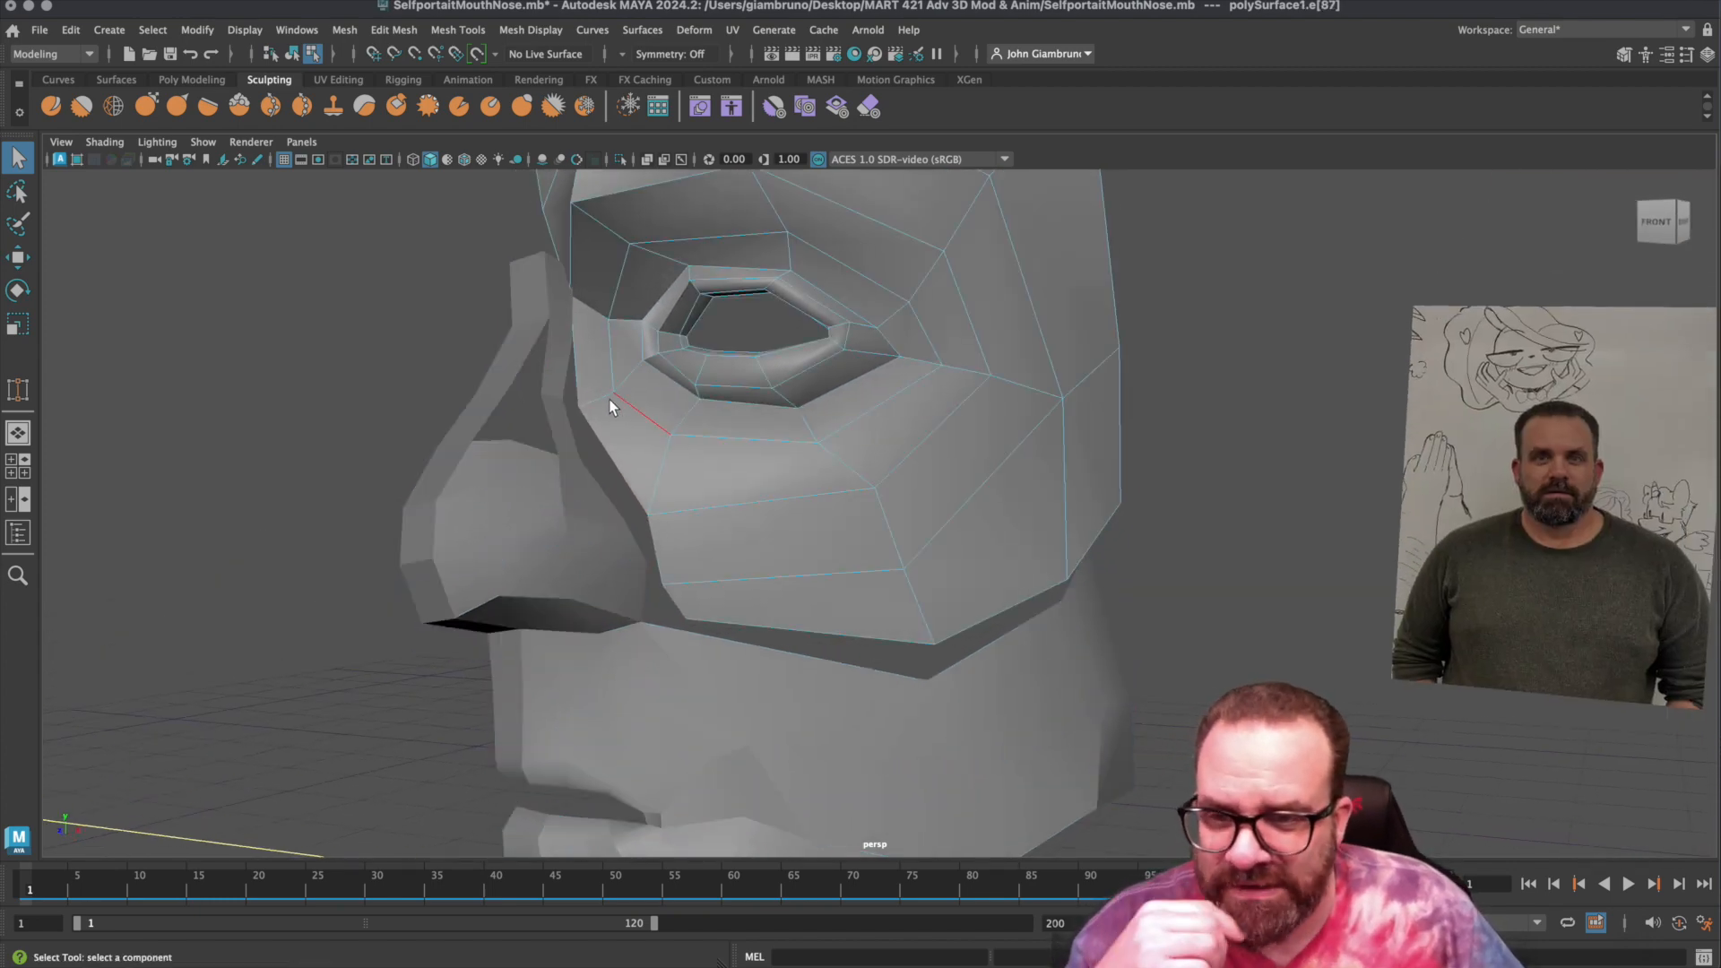
{"action": "left_click", "coordinate": [577, 511]}
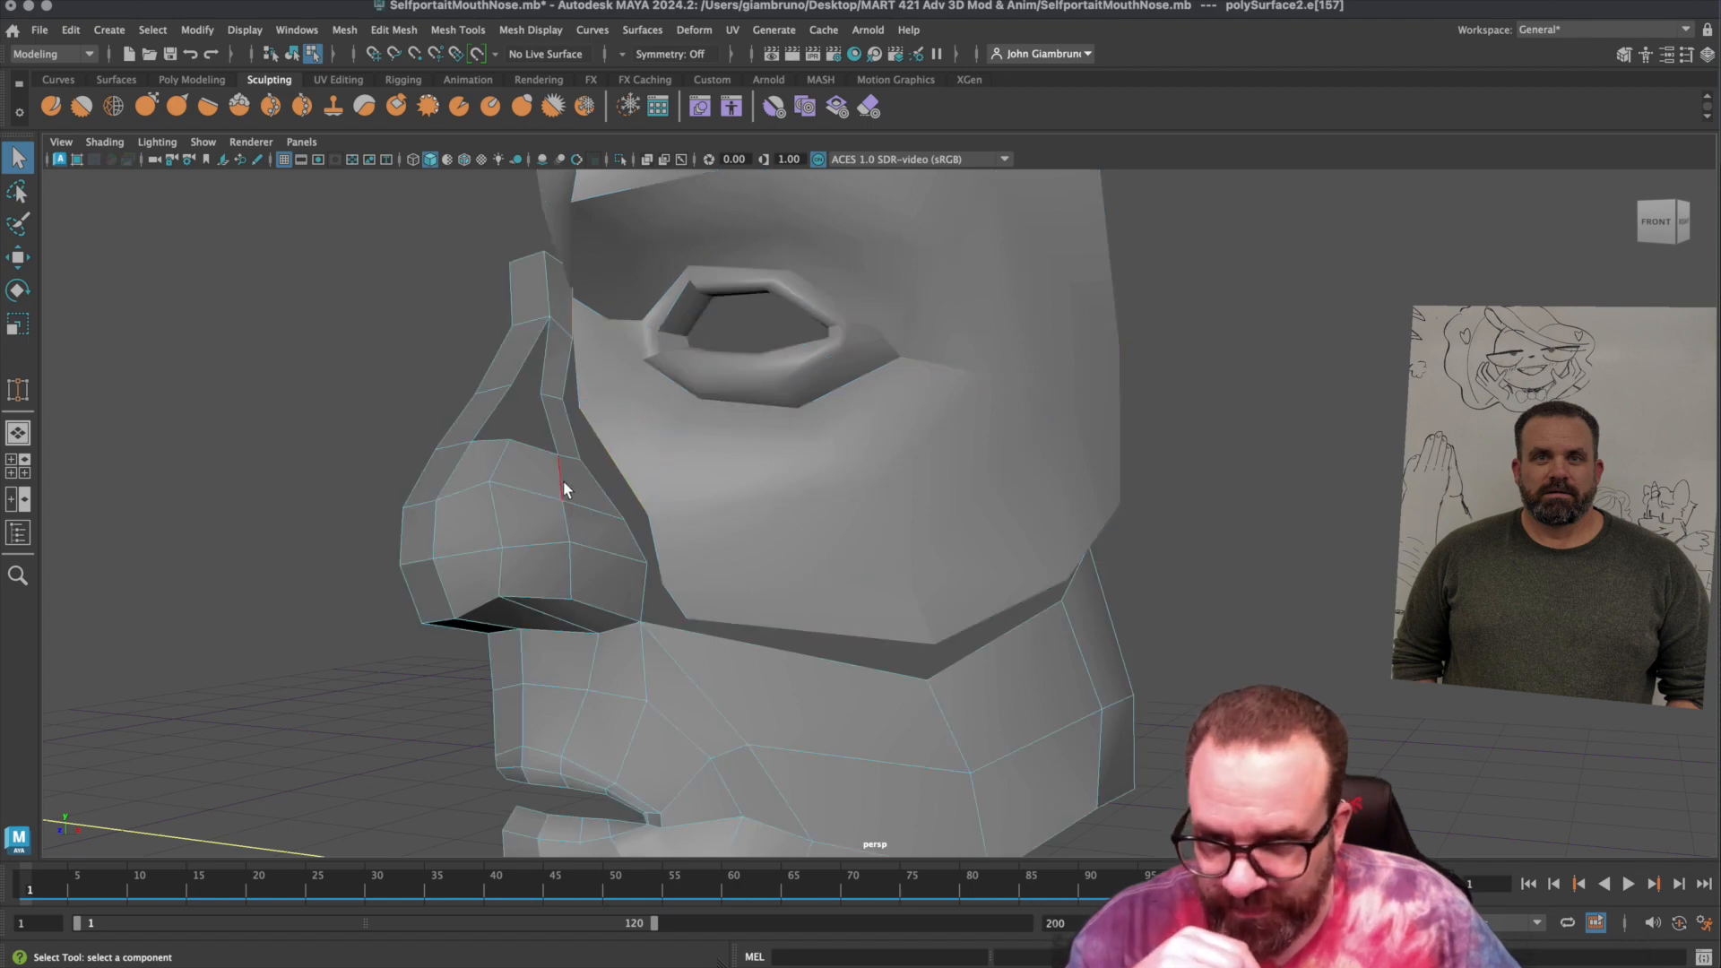
{"action": "left_click_drag", "start_coordinate": [594, 504], "coordinate": [613, 471], "text": "alt"}
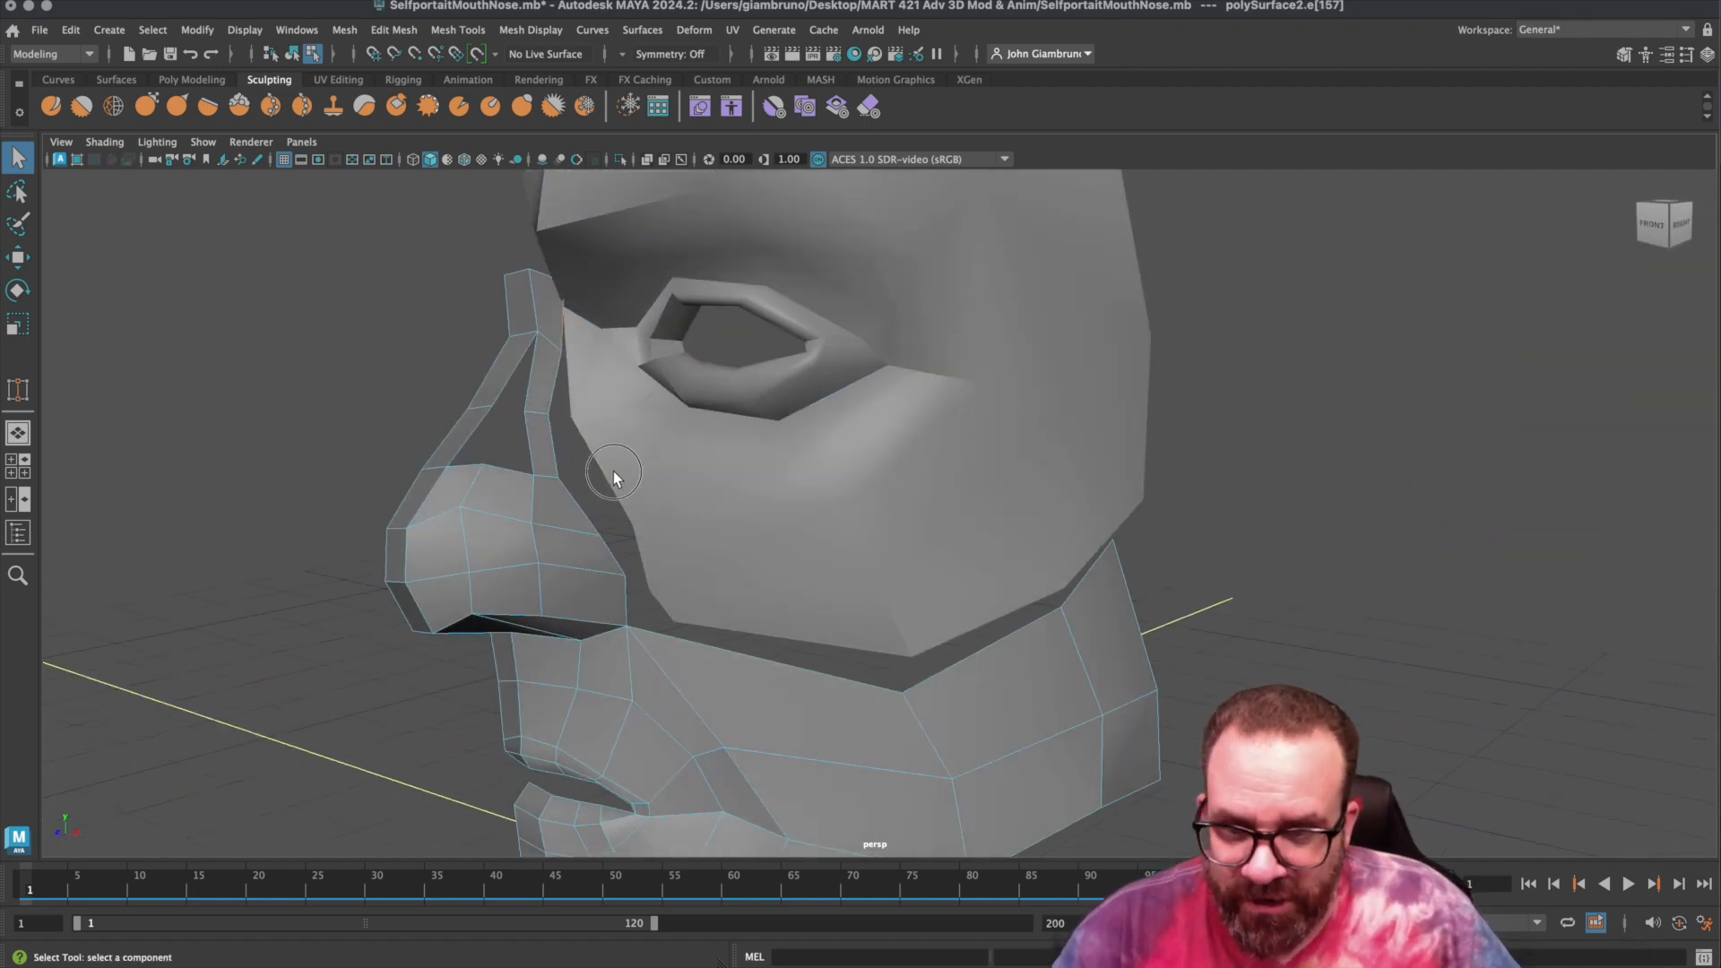
{"action": "left_click", "coordinate": [603, 455]}
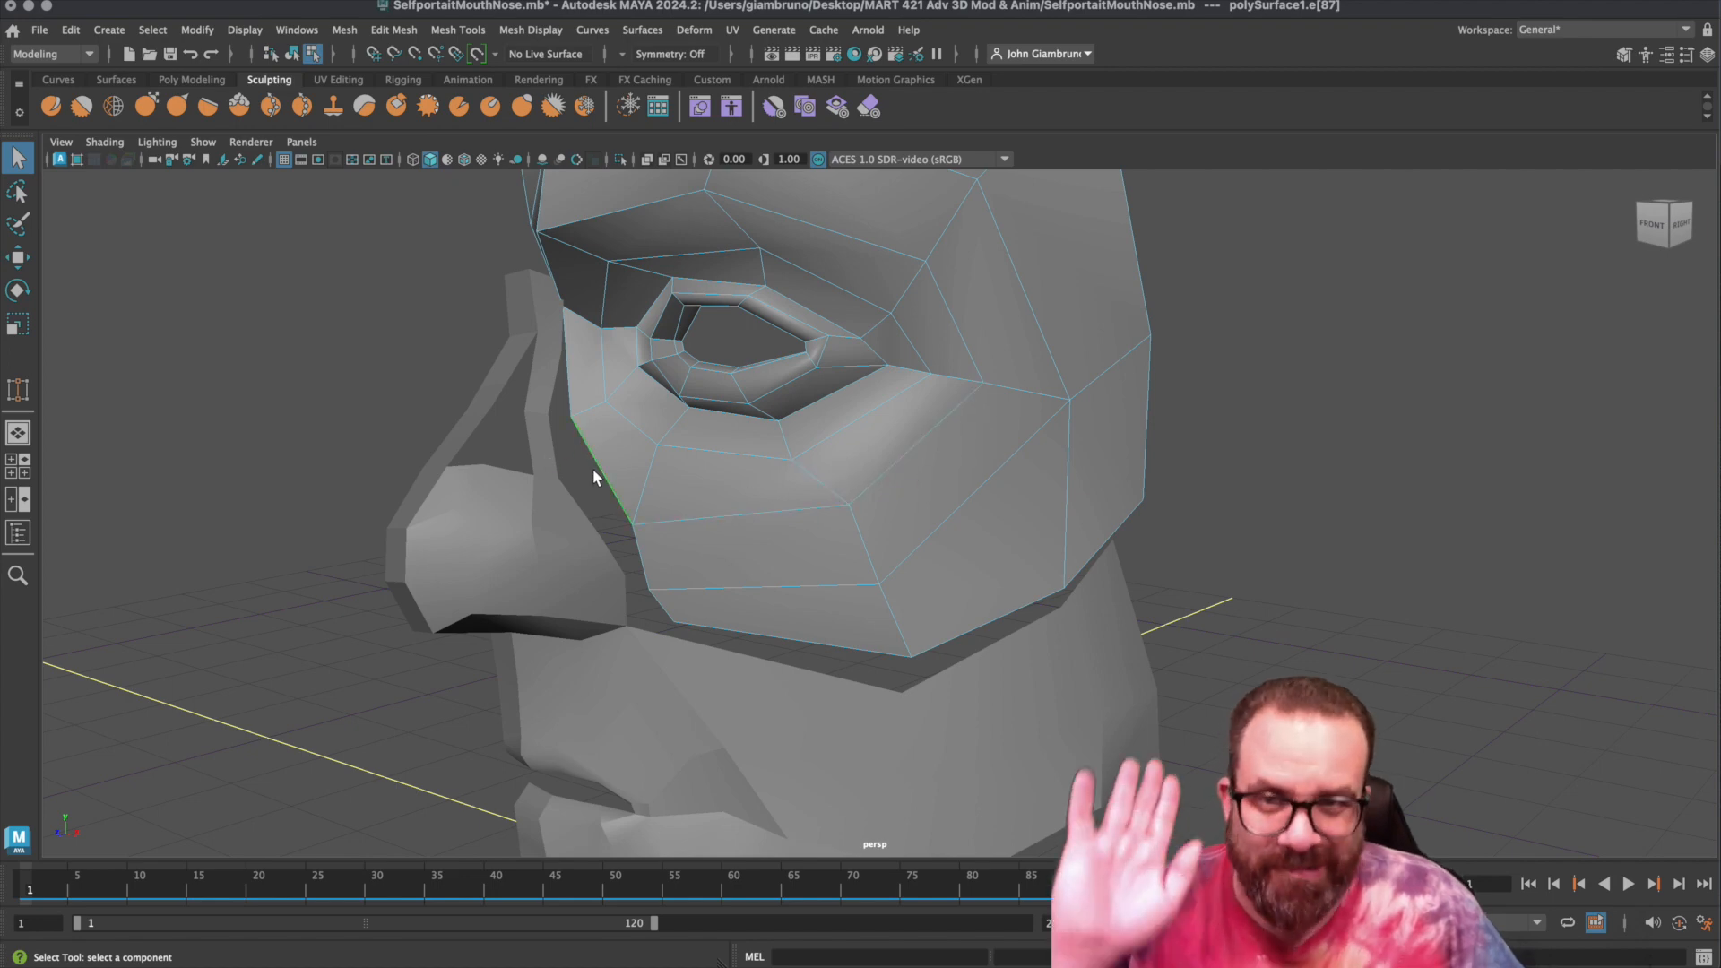
{"action": "left_click_drag", "start_coordinate": [680, 503], "coordinate": [540, 463], "text": "alt"}
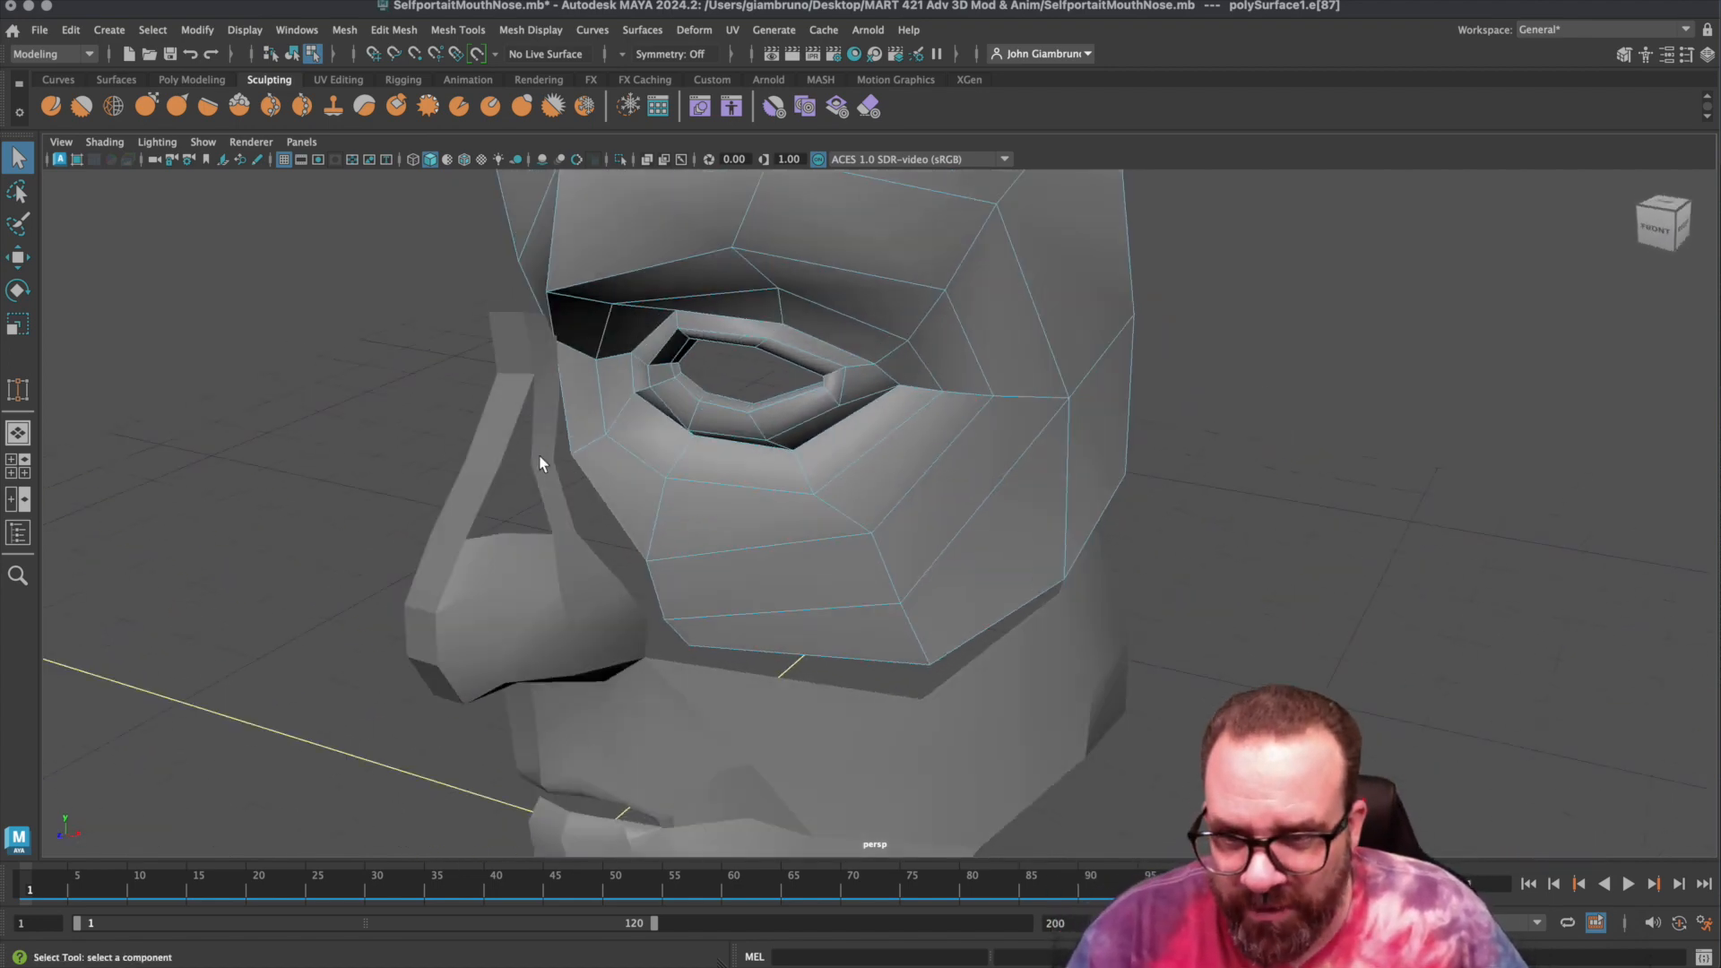
{"action": "mouse_move", "coordinate": [544, 350]}
{"action": "right_mouse_down"}
{"action": "mouse_move", "coordinate": [541, 328]}
{"action": "mouse_move", "coordinate": [525, 352]}
{"action": "right_mouse_up"}
{"action": "left_click", "coordinate": [536, 355]}
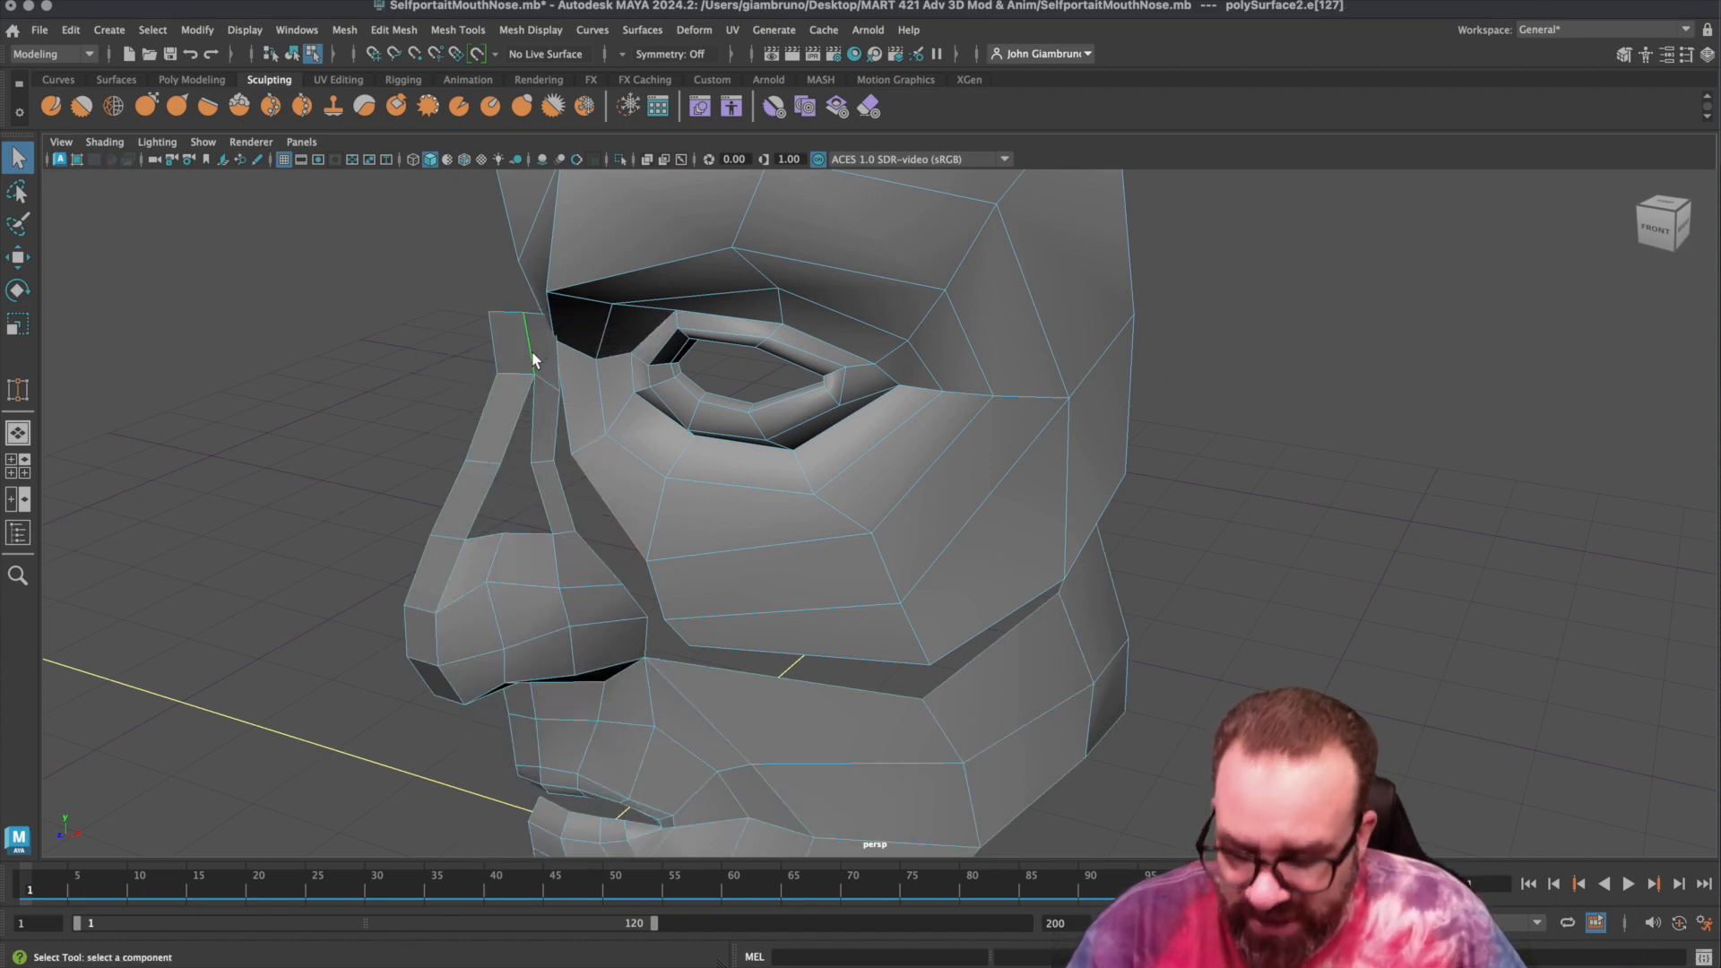
Undo the weld between the side strip's top segment and the nose bridge.
{"action": "key", "text": "ctrl+z"}
{"action": "key", "text": "super+z"}
{"action": "key", "text": "super+z"}
{"action": "key", "text": "super+z"}
{"action": "key", "text": "super+z"}
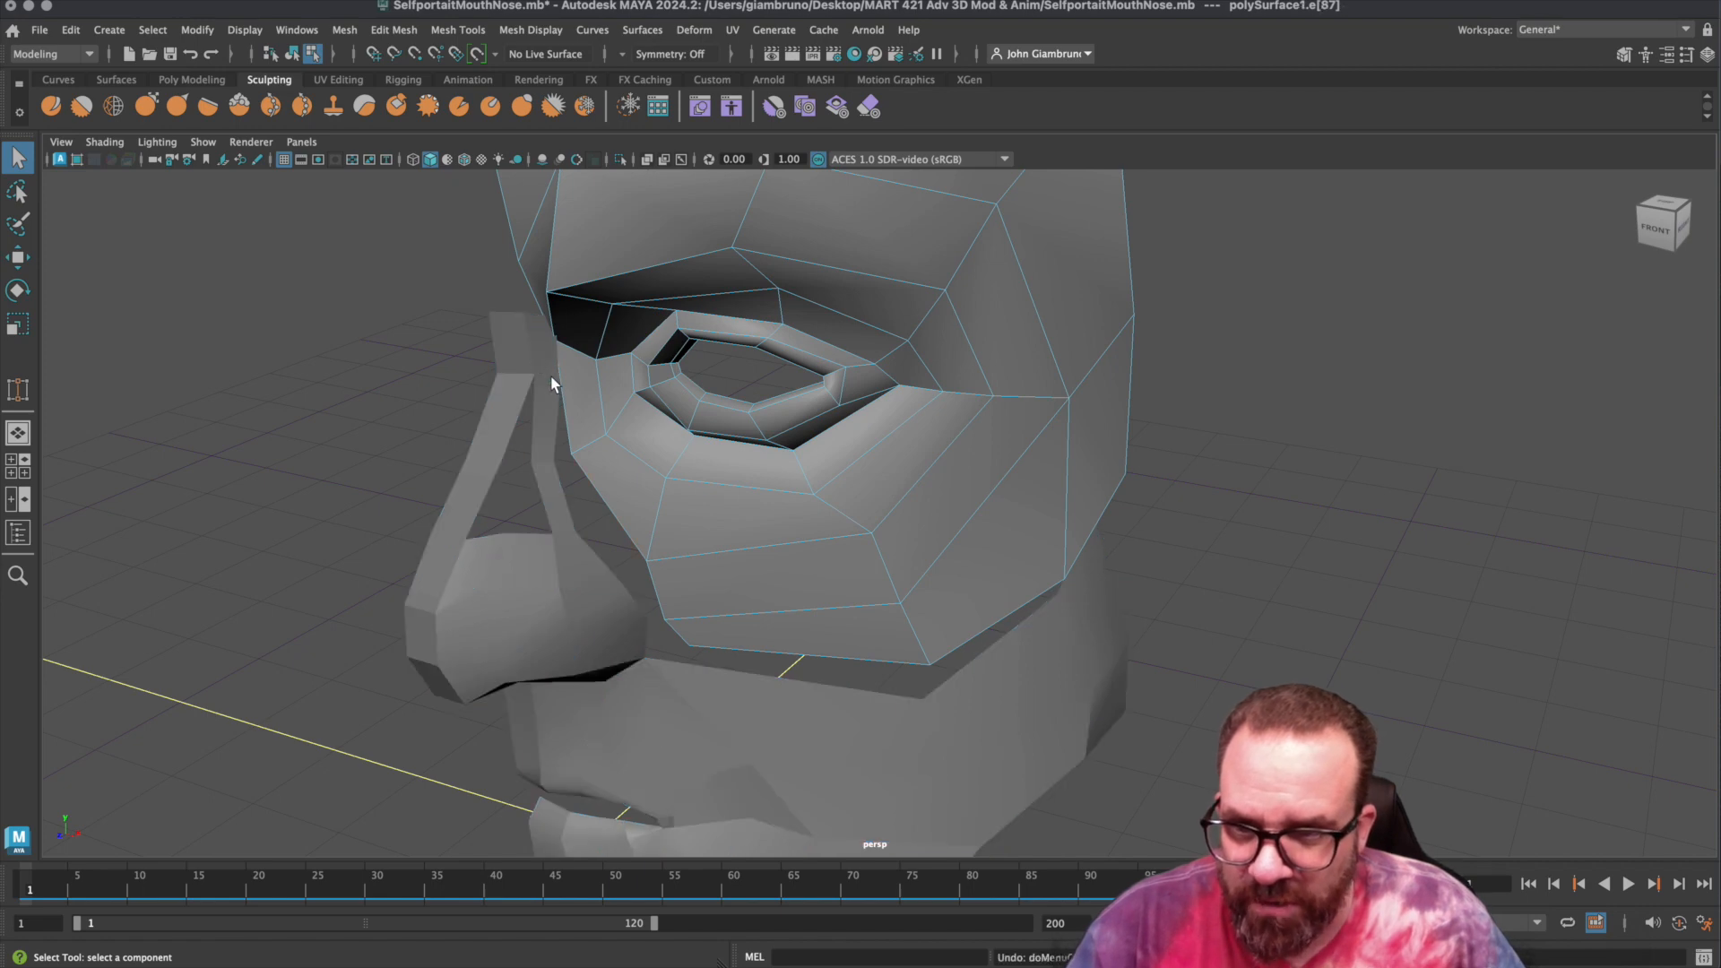
{"action": "key", "text": "super+z"}
{"action": "key", "text": "super+z"}
{"action": "key", "text": "super+z"}
{"action": "key", "text": "super+z"}
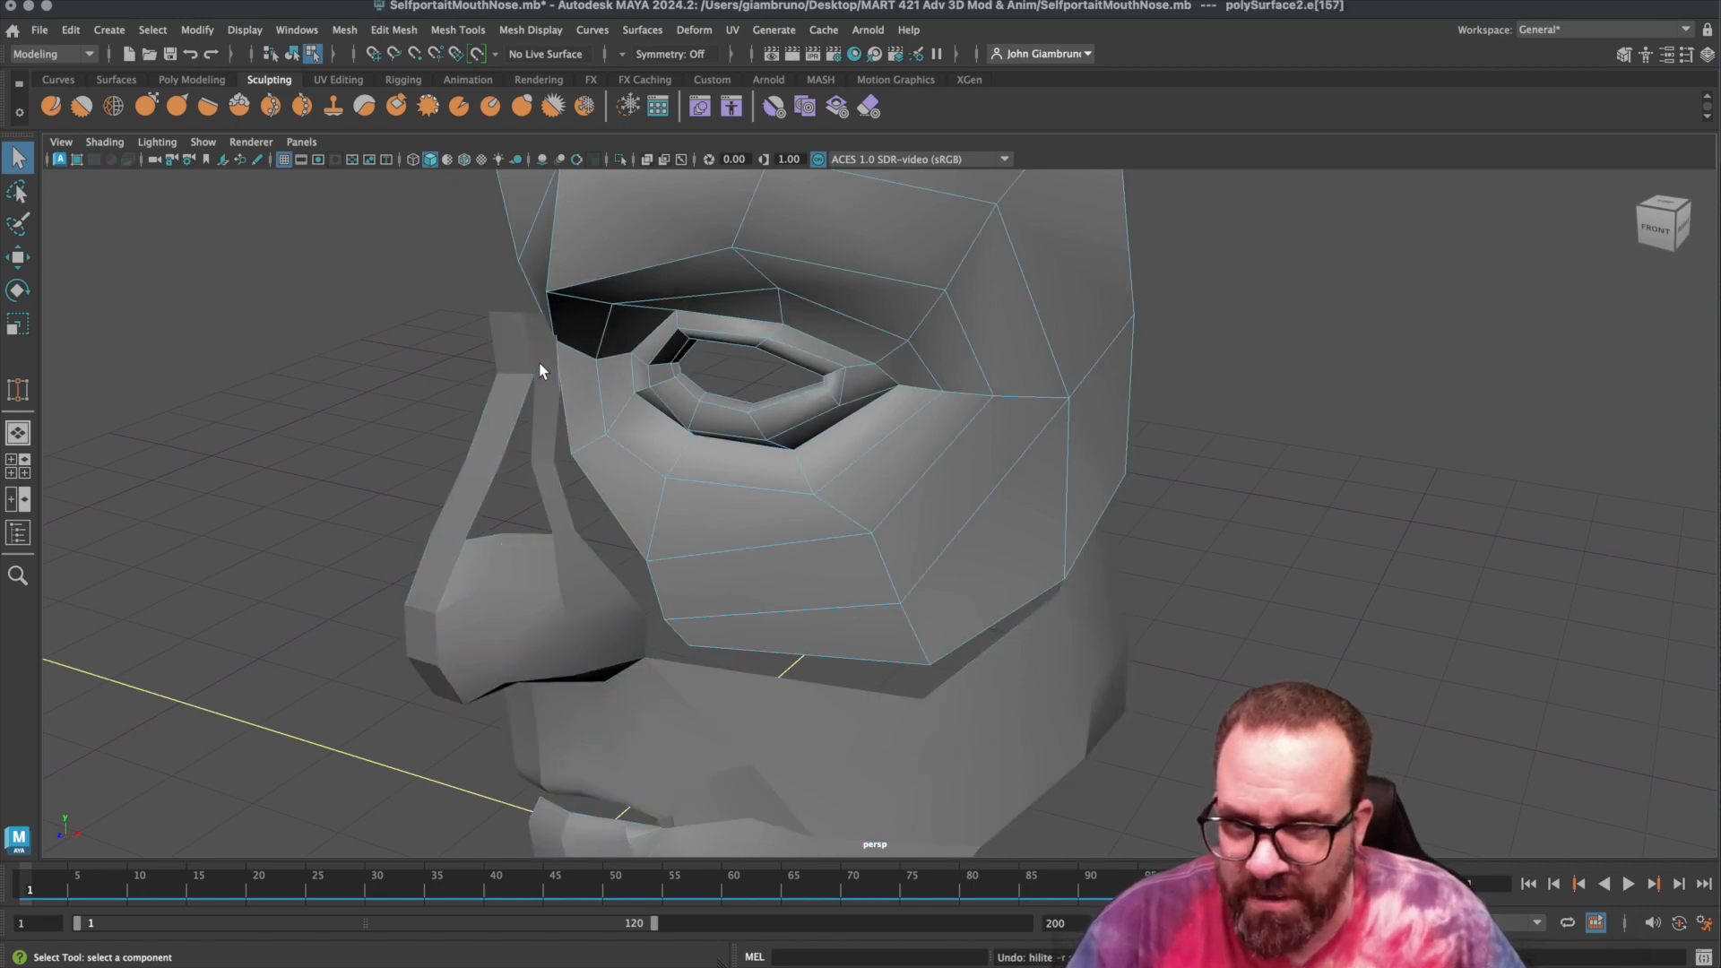
{"action": "key", "text": "super+z"}
{"action": "key", "text": "super+z"}
{"action": "key", "text": "super+z"}
{"action": "key", "text": "super+z"}
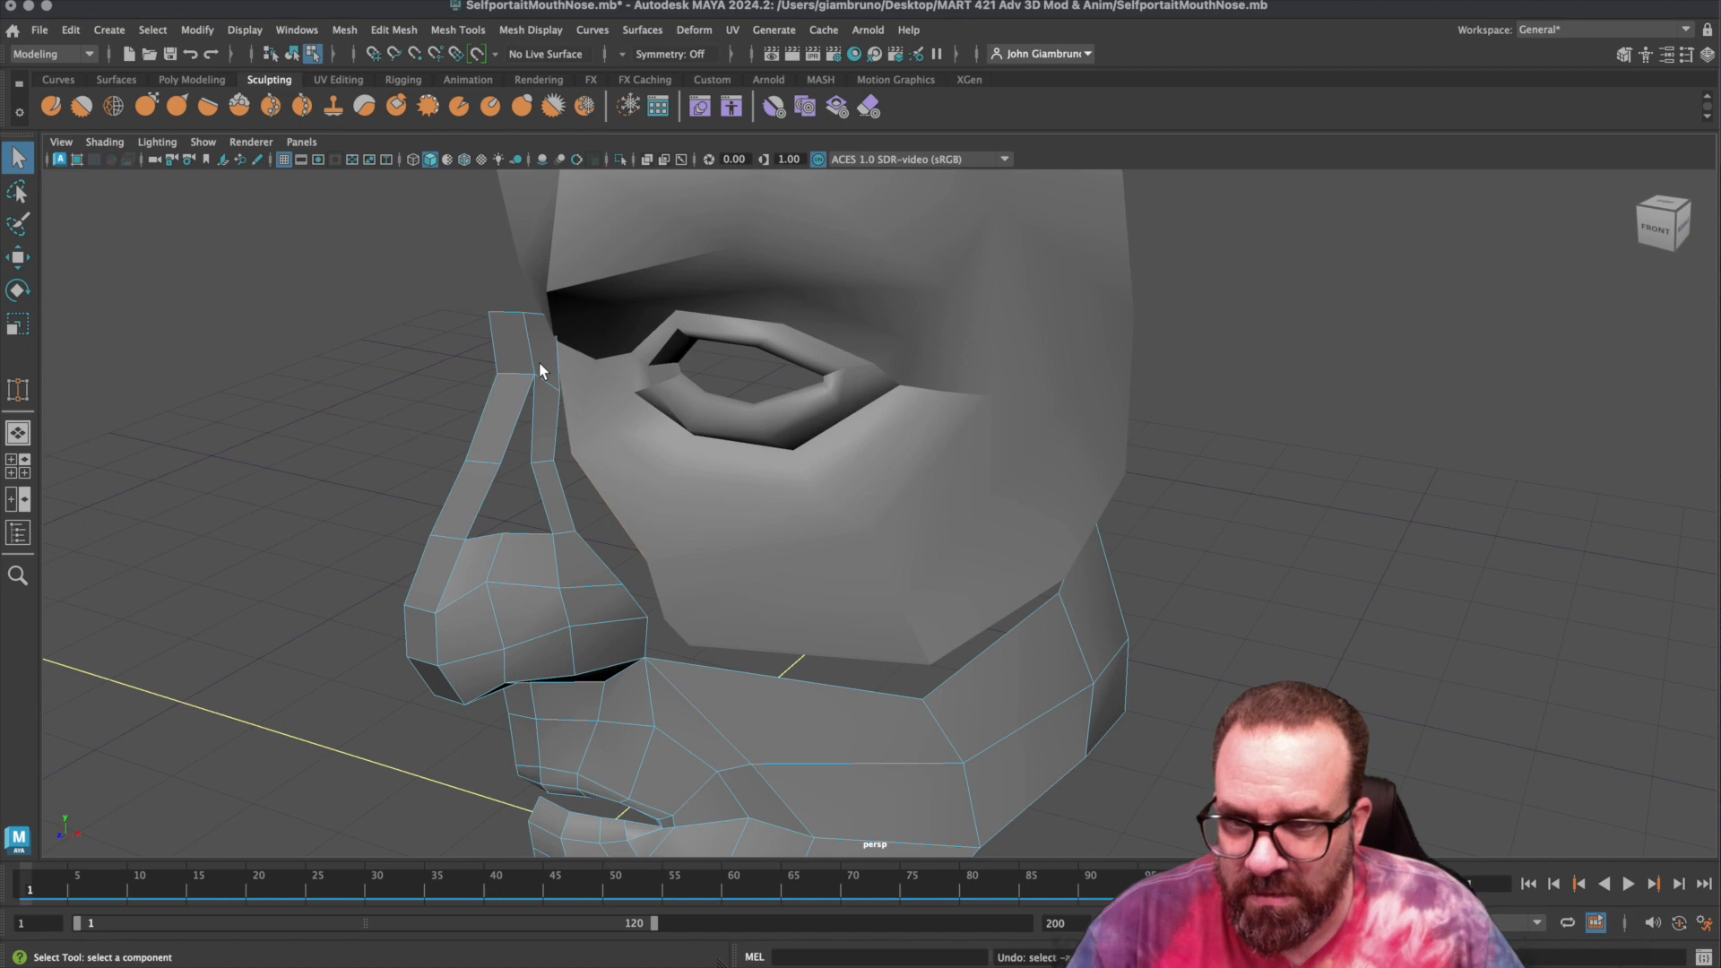
{"action": "key", "text": "super+z"}
{"action": "key", "text": "super+z"}
{"action": "key", "text": "super+z"}
{"action": "key", "text": "super+z"}
{"action": "key", "text": "super+z"}
{"action": "key", "text": "super+z"}
{"action": "key", "text": "super+z"}
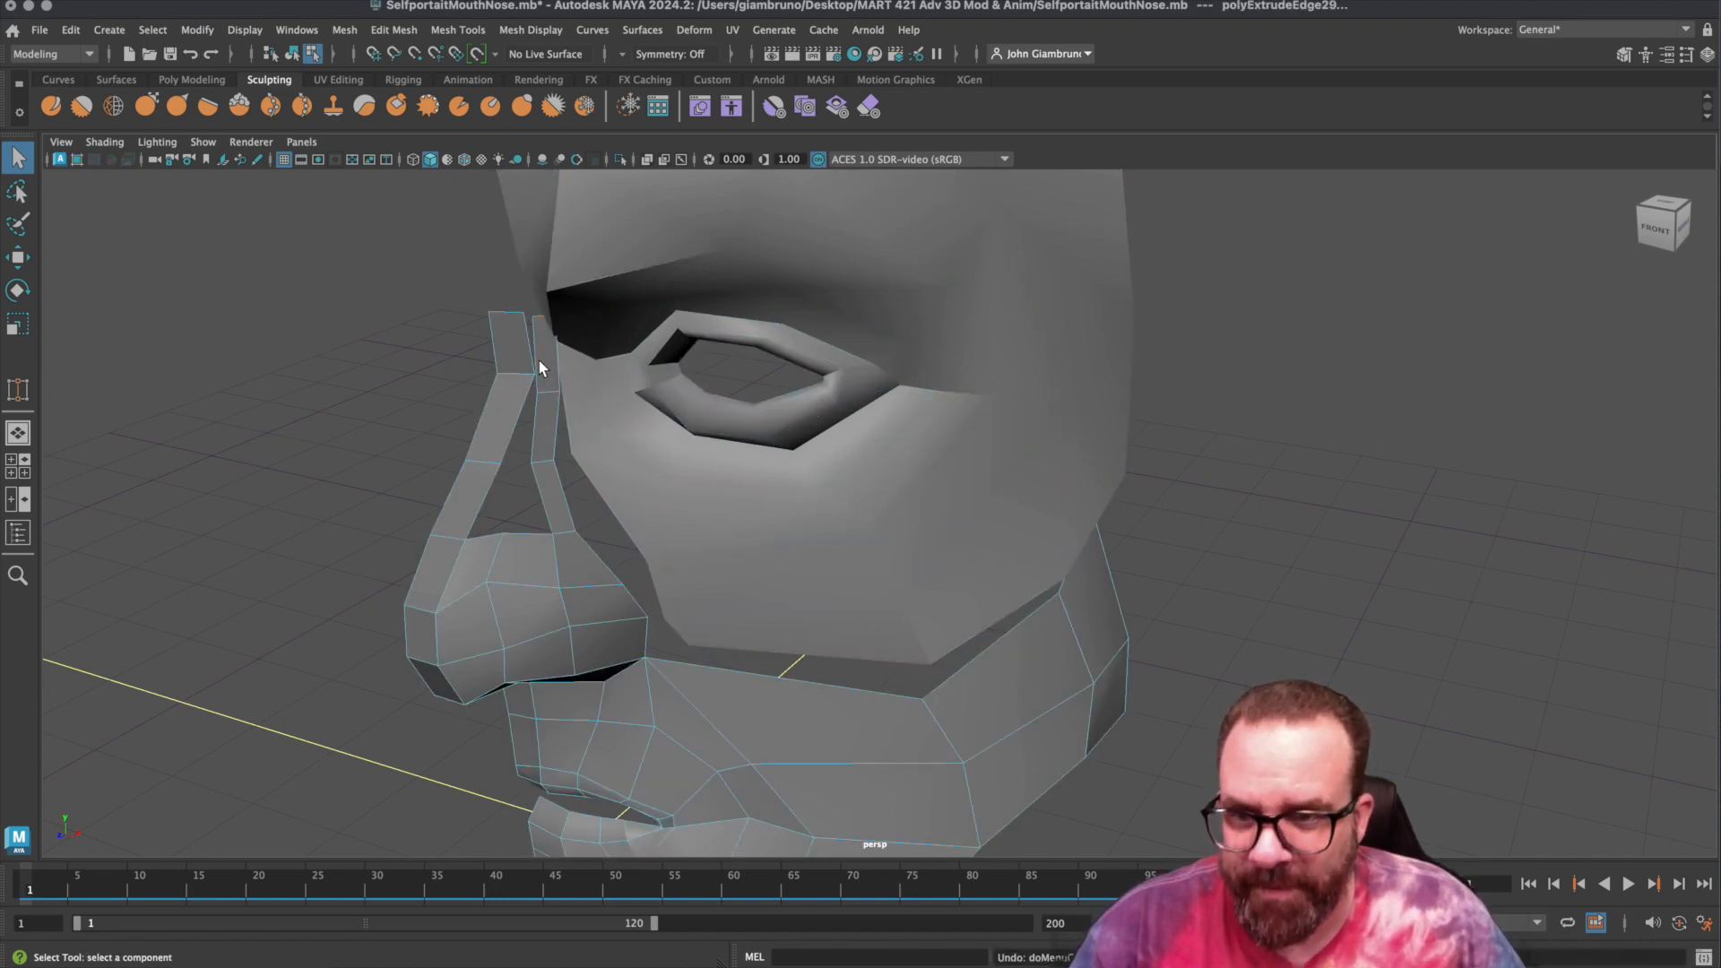
Nudge the side strip's upper cross edge and its lowest segment's edge in depth to refine the strip's line.
{"action": "left_click", "coordinate": [543, 385]}
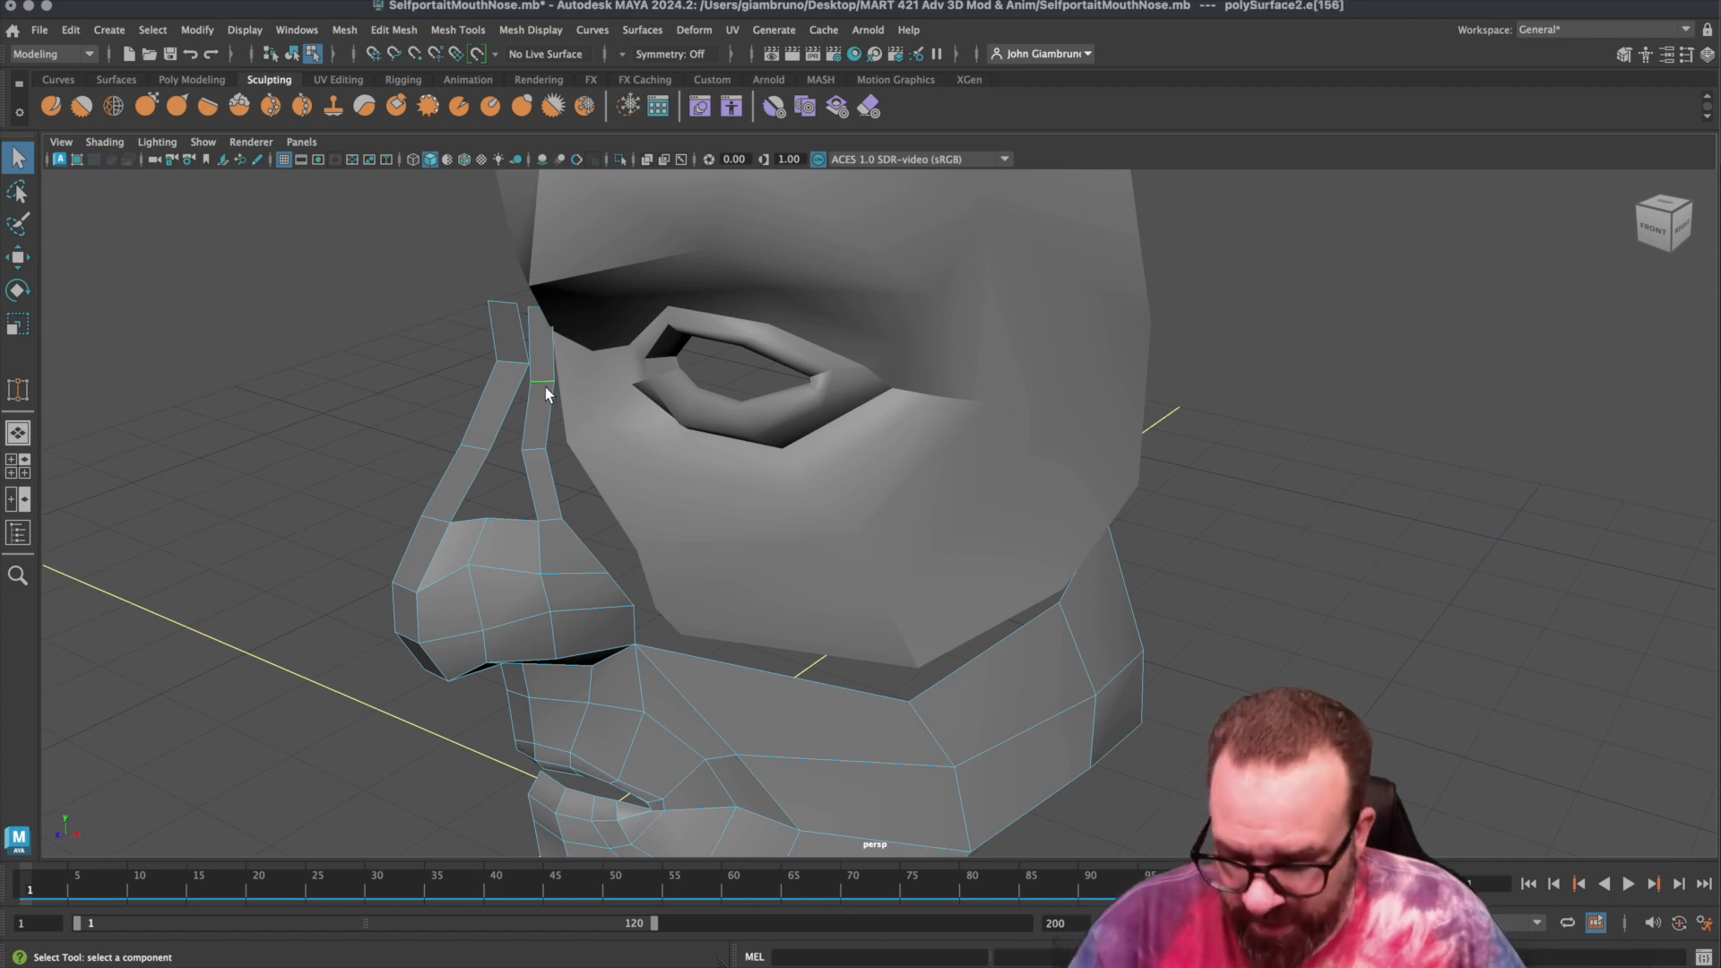
{"action": "key", "text": "w"}
{"action": "left_click_drag", "start_coordinate": [490, 406], "coordinate": [565, 421]}
{"action": "left_click", "coordinate": [540, 502]}
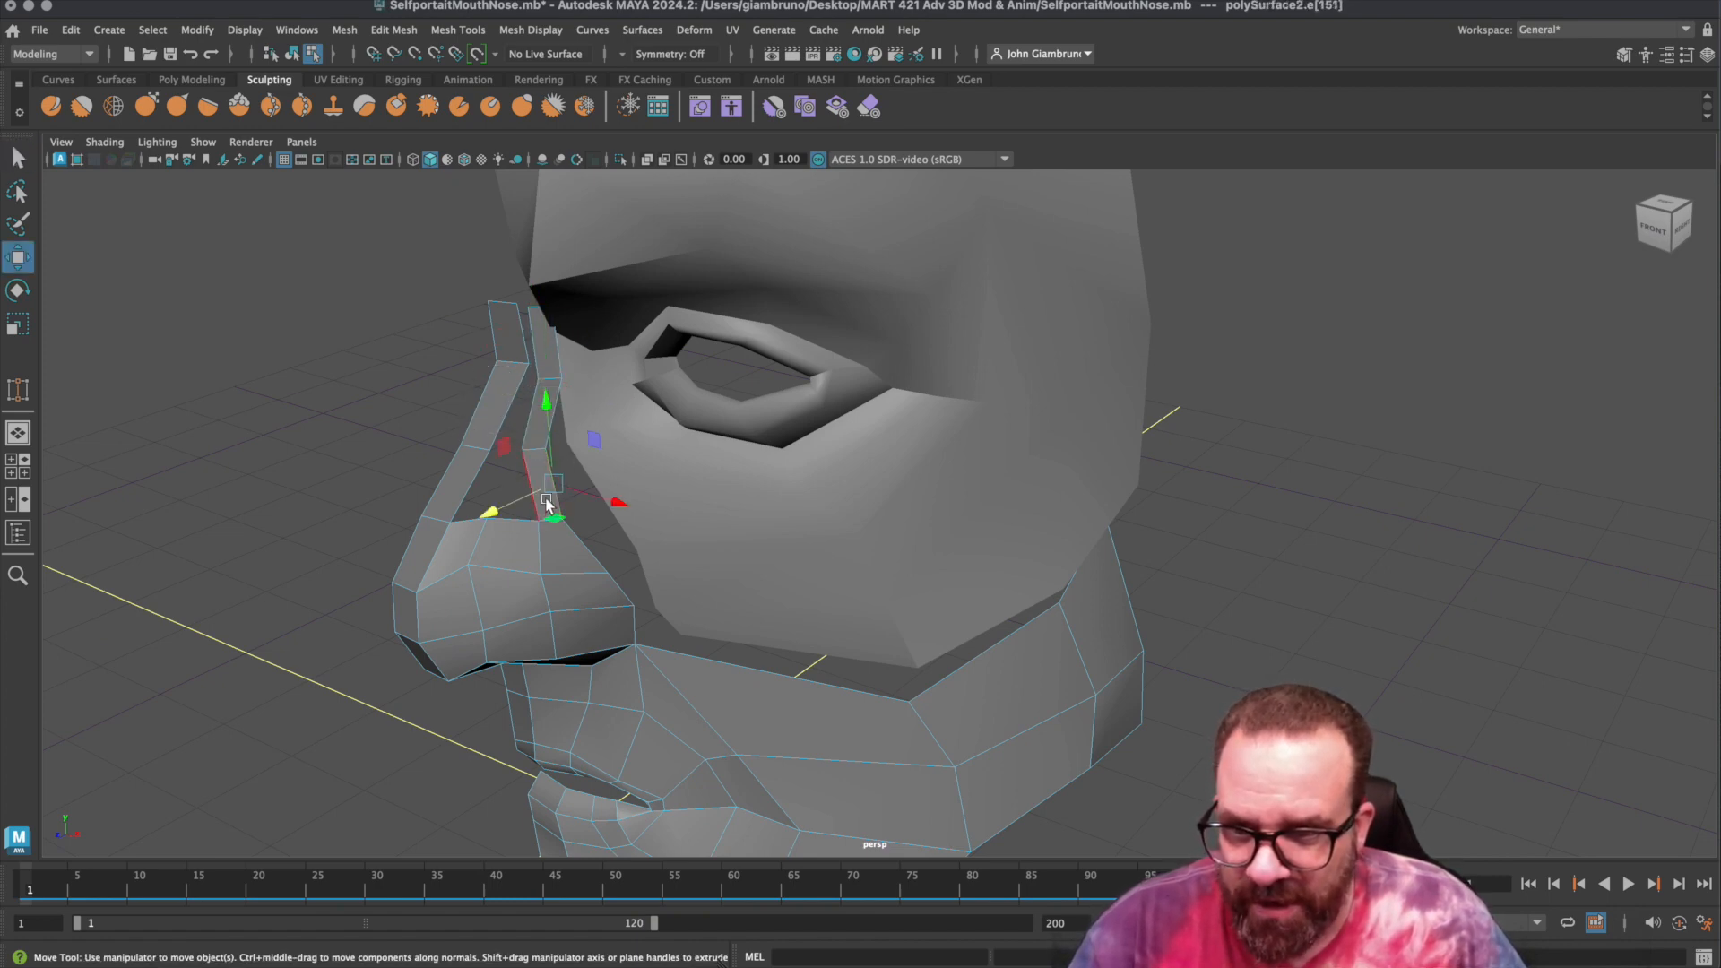
{"action": "left_click_drag", "start_coordinate": [497, 511], "coordinate": [492, 444]}
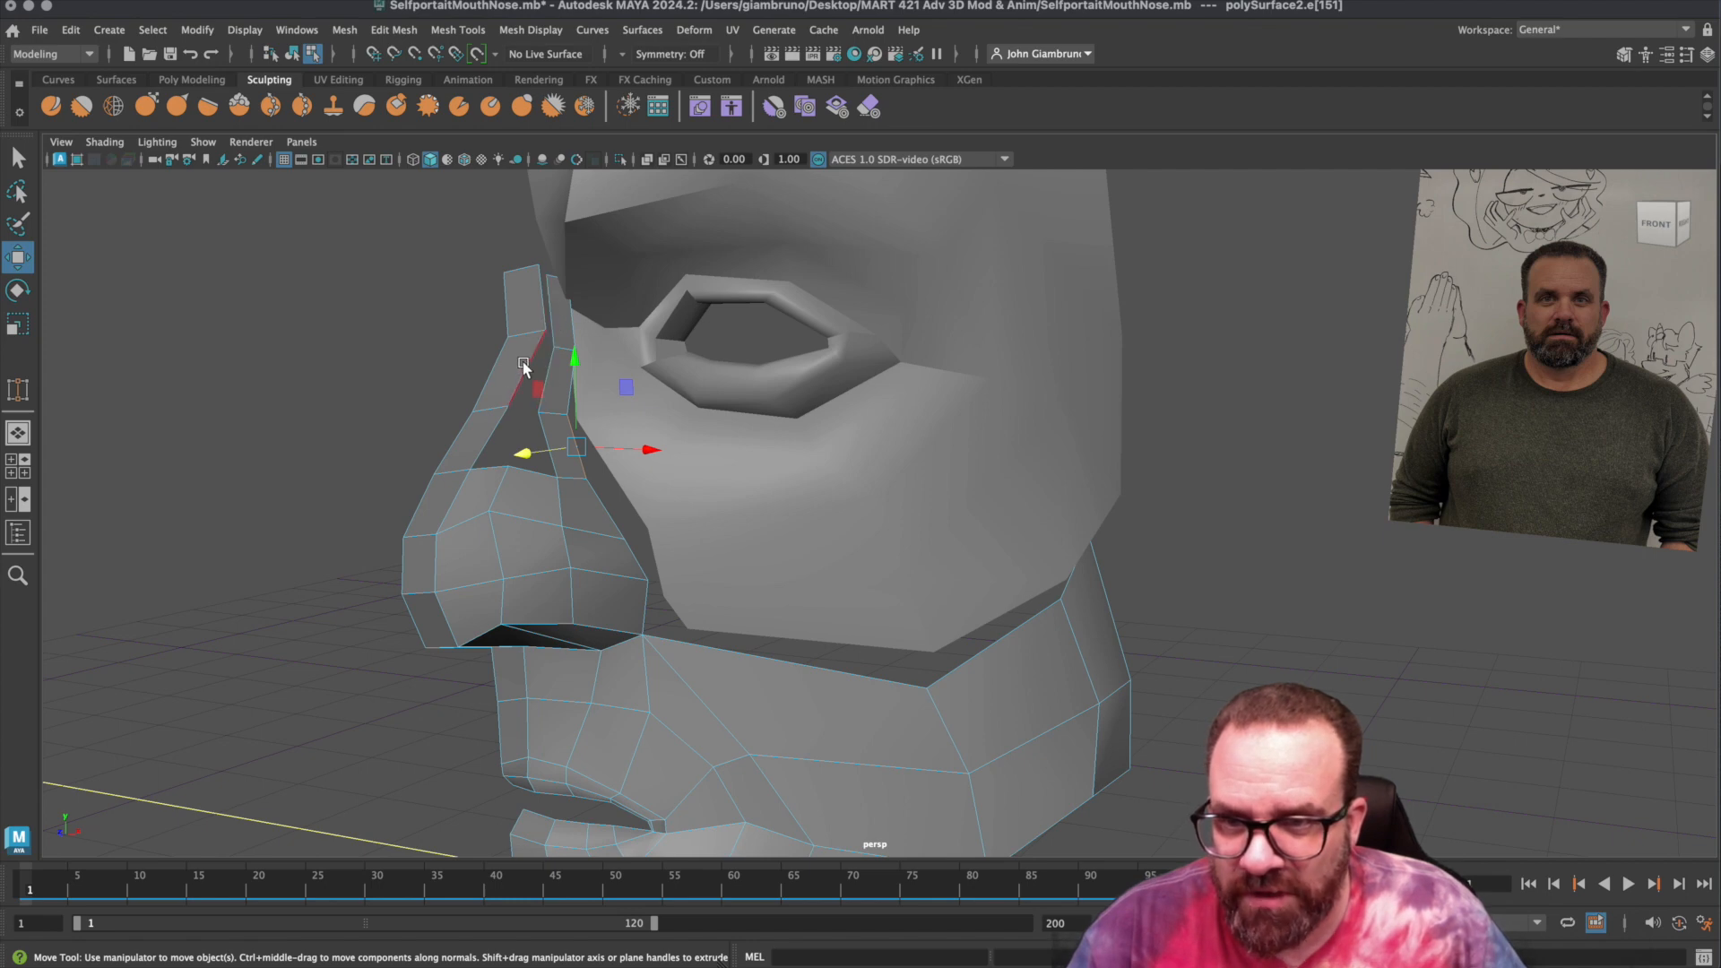
Move the nose bridge's top outer vertex slightly sideways toward the centre line.
{"action": "mouse_move", "coordinate": [500, 491]}
{"action": "left_mouse_down", "text": "alt"}
{"action": "mouse_move", "coordinate": [475, 495]}
{"action": "mouse_move", "coordinate": [498, 497]}
{"action": "left_mouse_up", "text": "alt"}
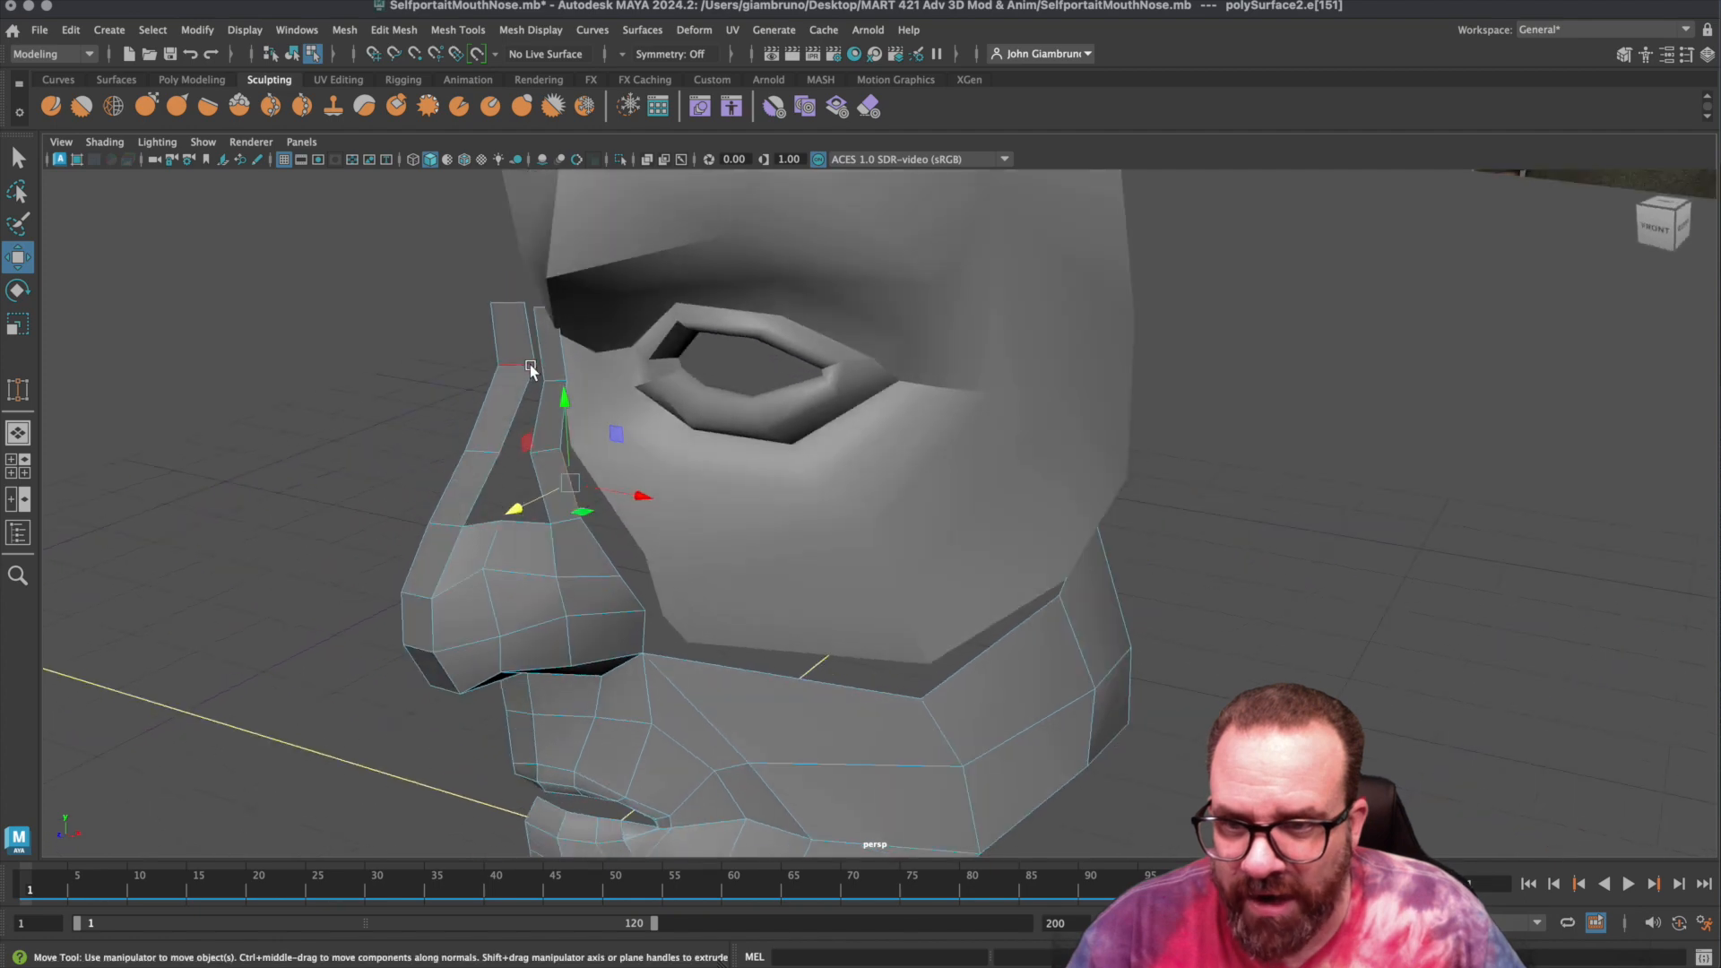
{"action": "left_click", "coordinate": [522, 393]}
{"action": "left_click_drag", "start_coordinate": [523, 392], "coordinate": [534, 389], "text": "alt"}
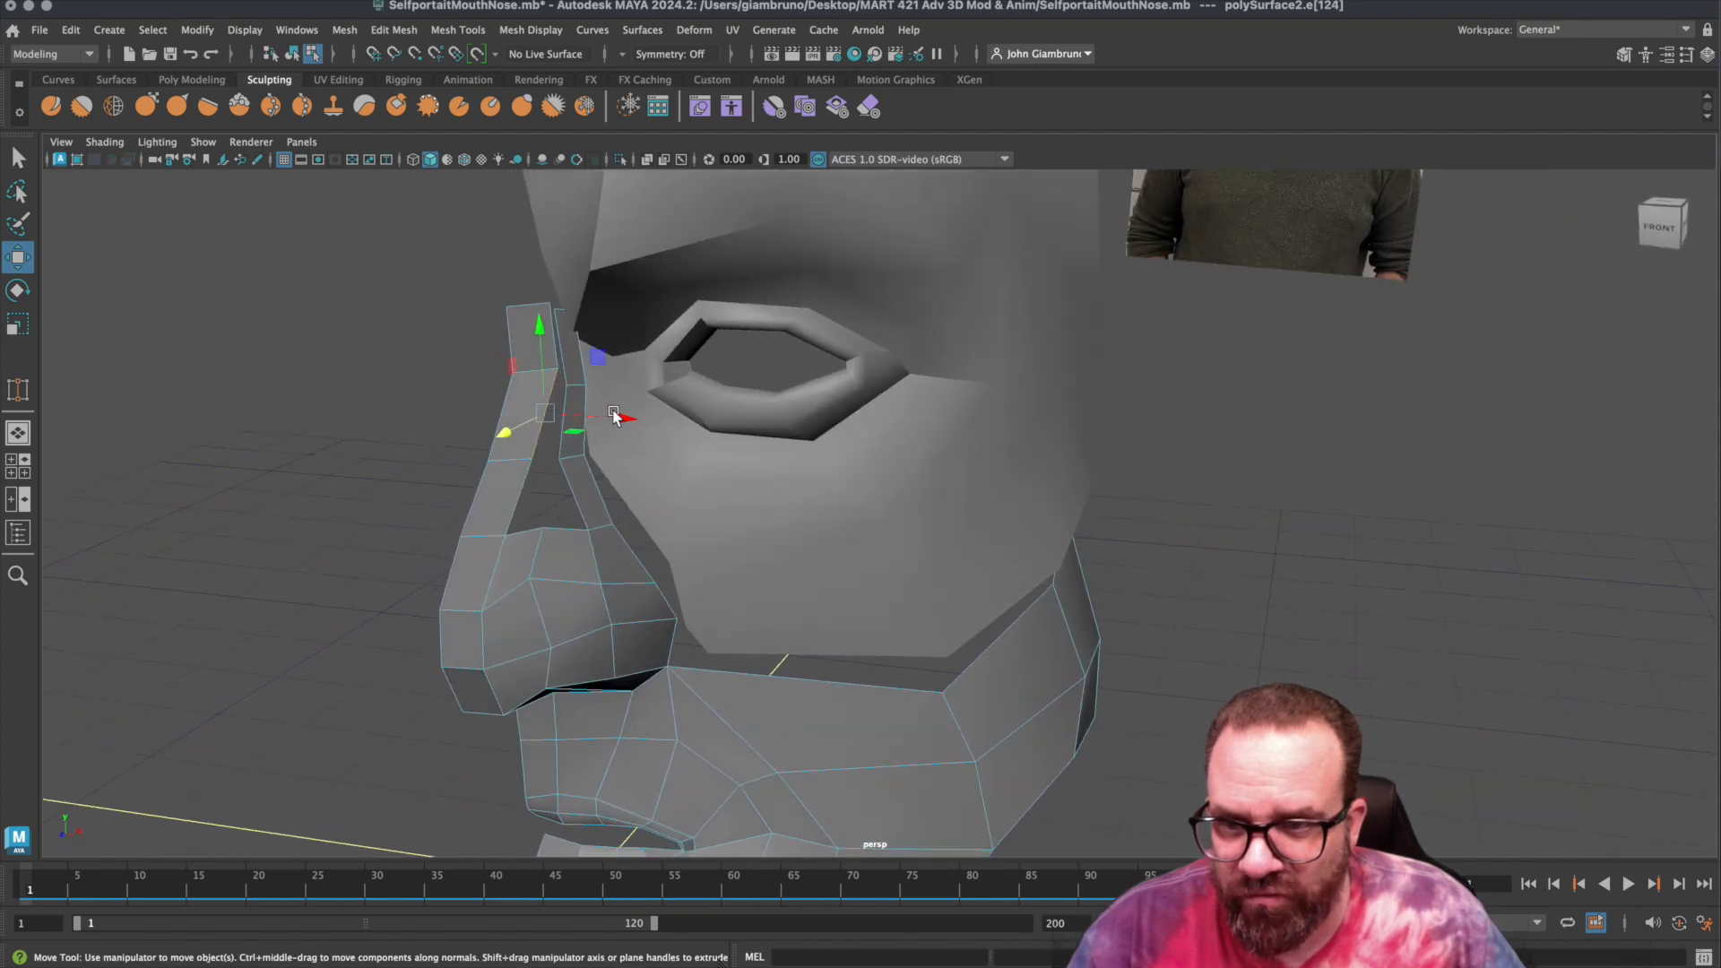
{"action": "left_click", "coordinate": [546, 333]}
{"action": "right_click_drag", "start_coordinate": [546, 333], "coordinate": [454, 326]}
{"action": "left_click", "coordinate": [547, 305]}
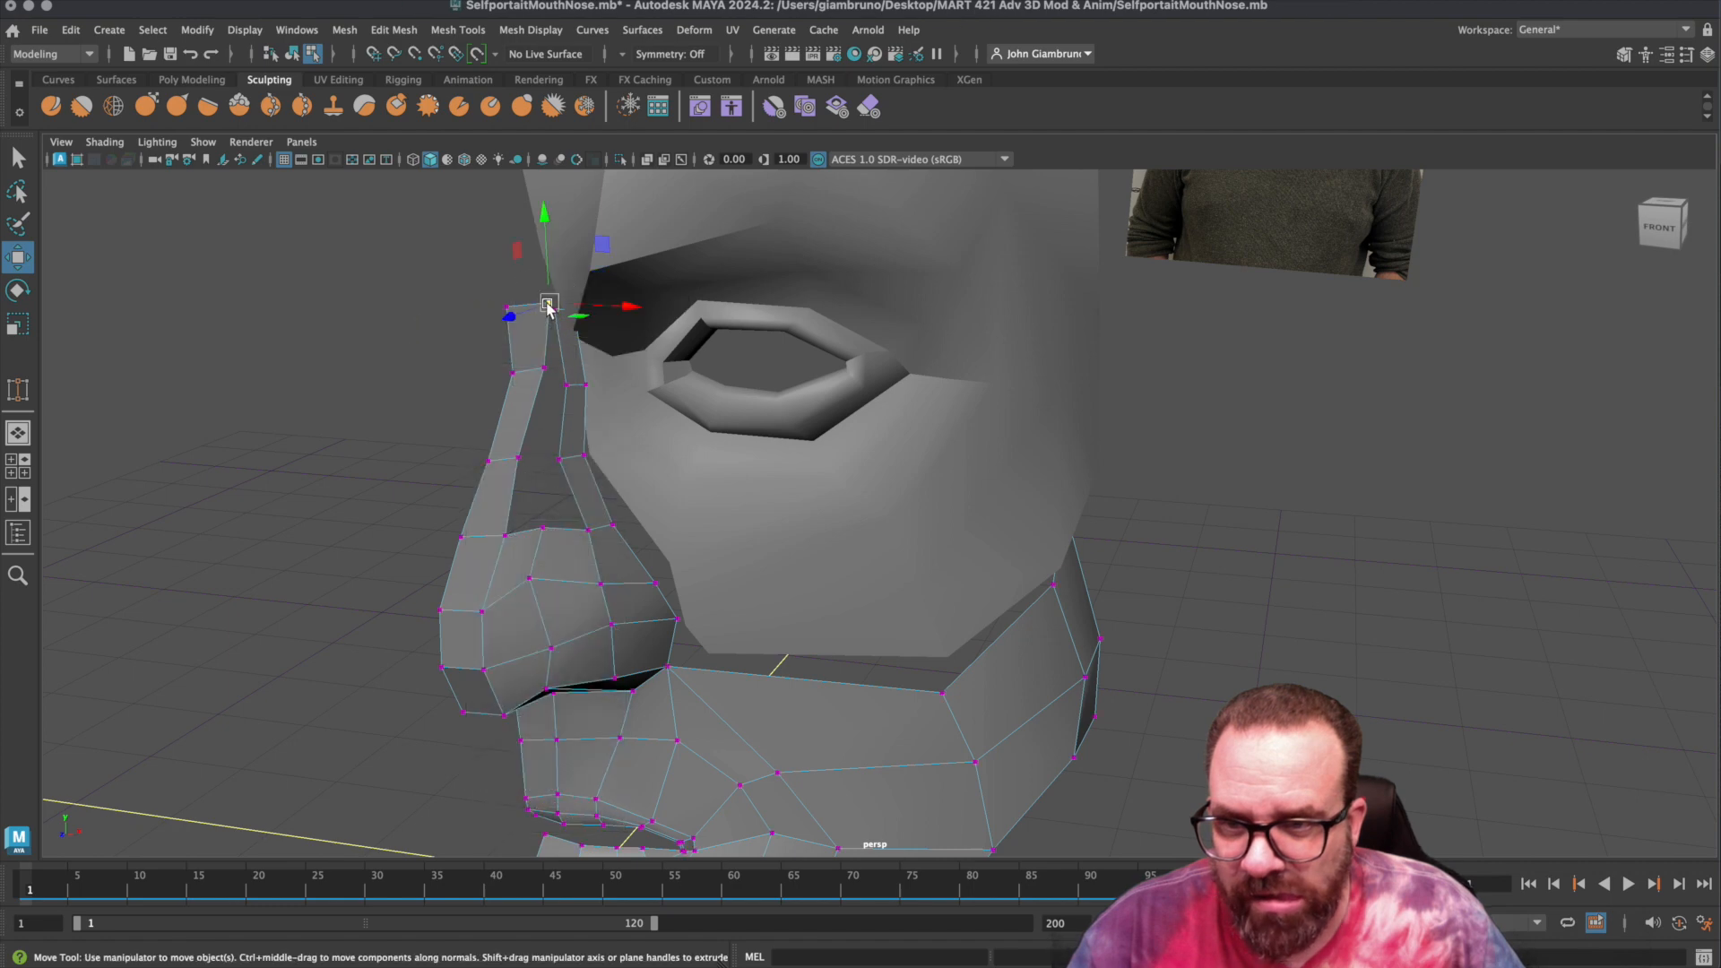
{"action": "left_click_drag", "start_coordinate": [609, 306], "coordinate": [596, 306]}
Extrude the inner edge of the side strip's top segment twice toward the nose bridge.
{"action": "left_click_drag", "start_coordinate": [568, 475], "coordinate": [496, 518], "text": "alt"}
{"action": "left_click", "coordinate": [501, 508]}
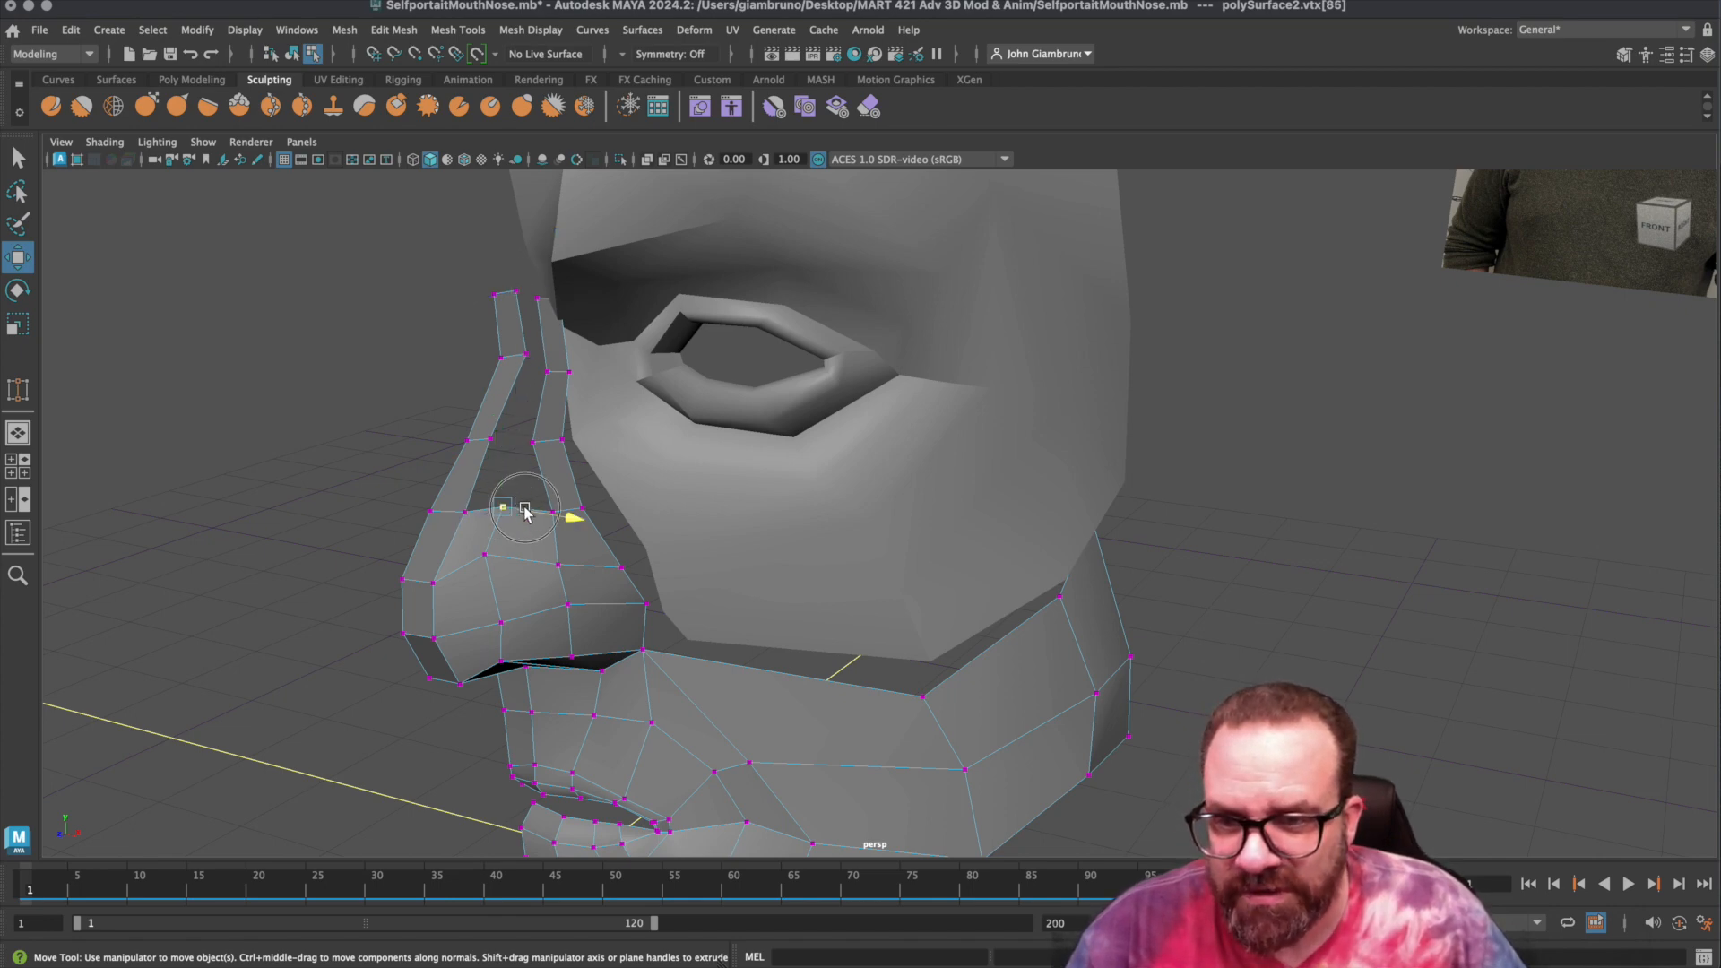
{"action": "right_click_drag", "start_coordinate": [523, 515], "coordinate": [536, 363]}
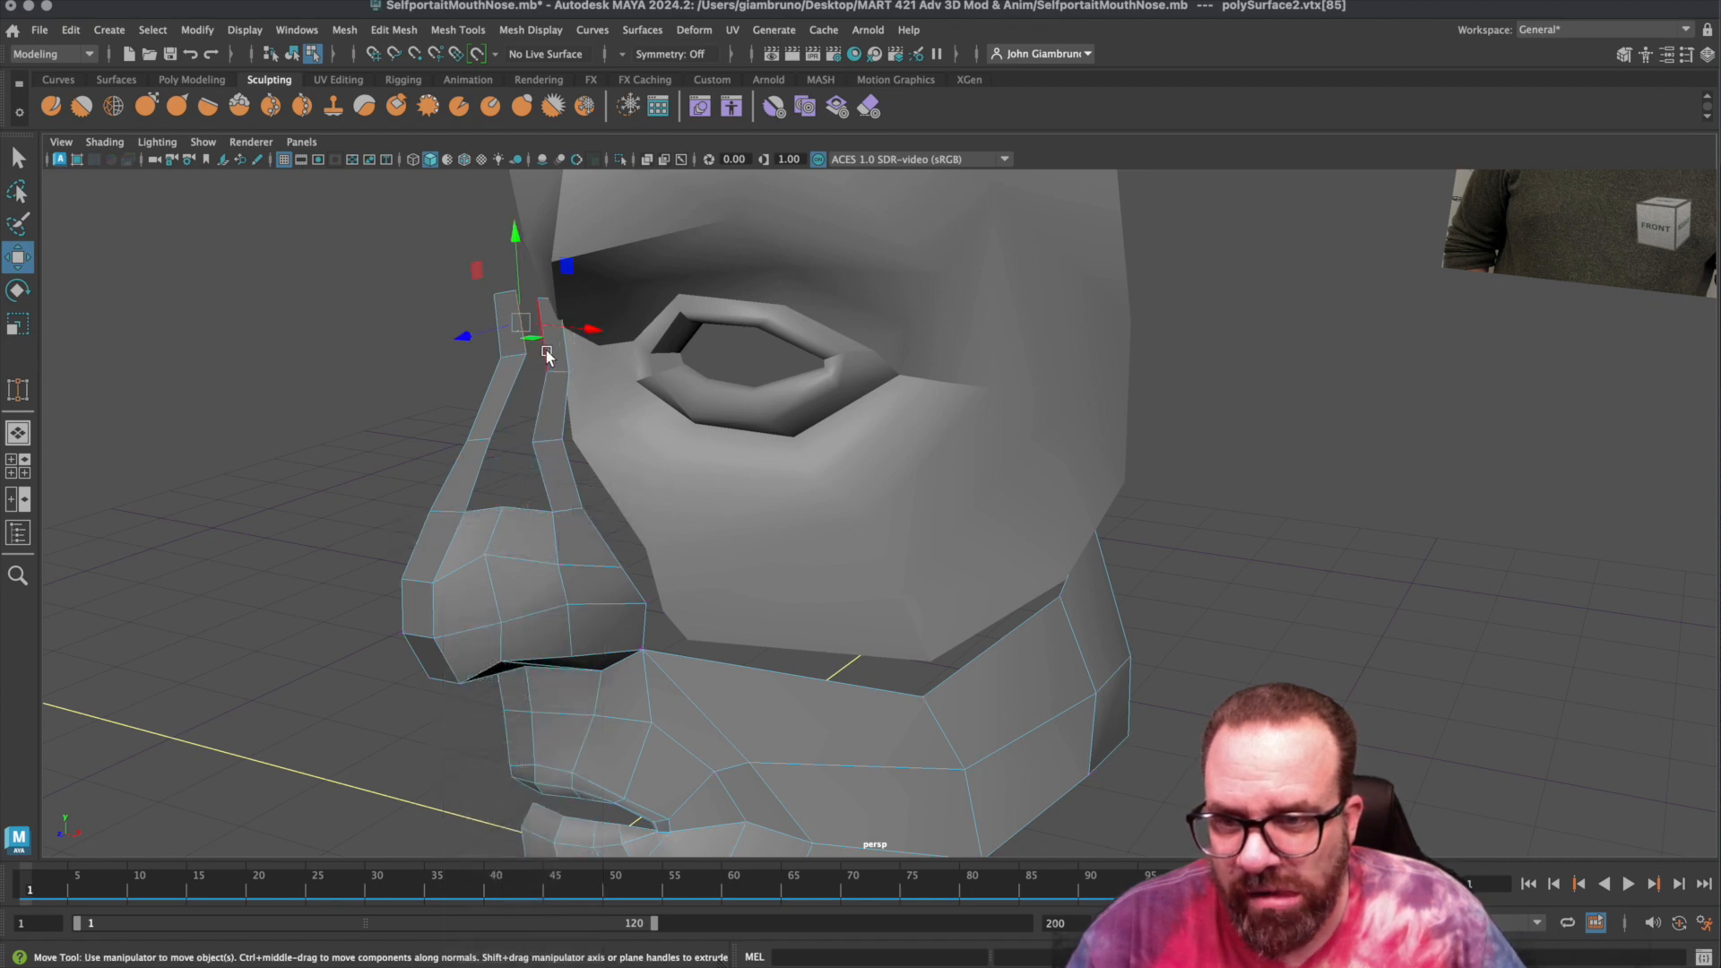
{"action": "key", "text": "ctrl+e"}
{"action": "key", "text": "t"}
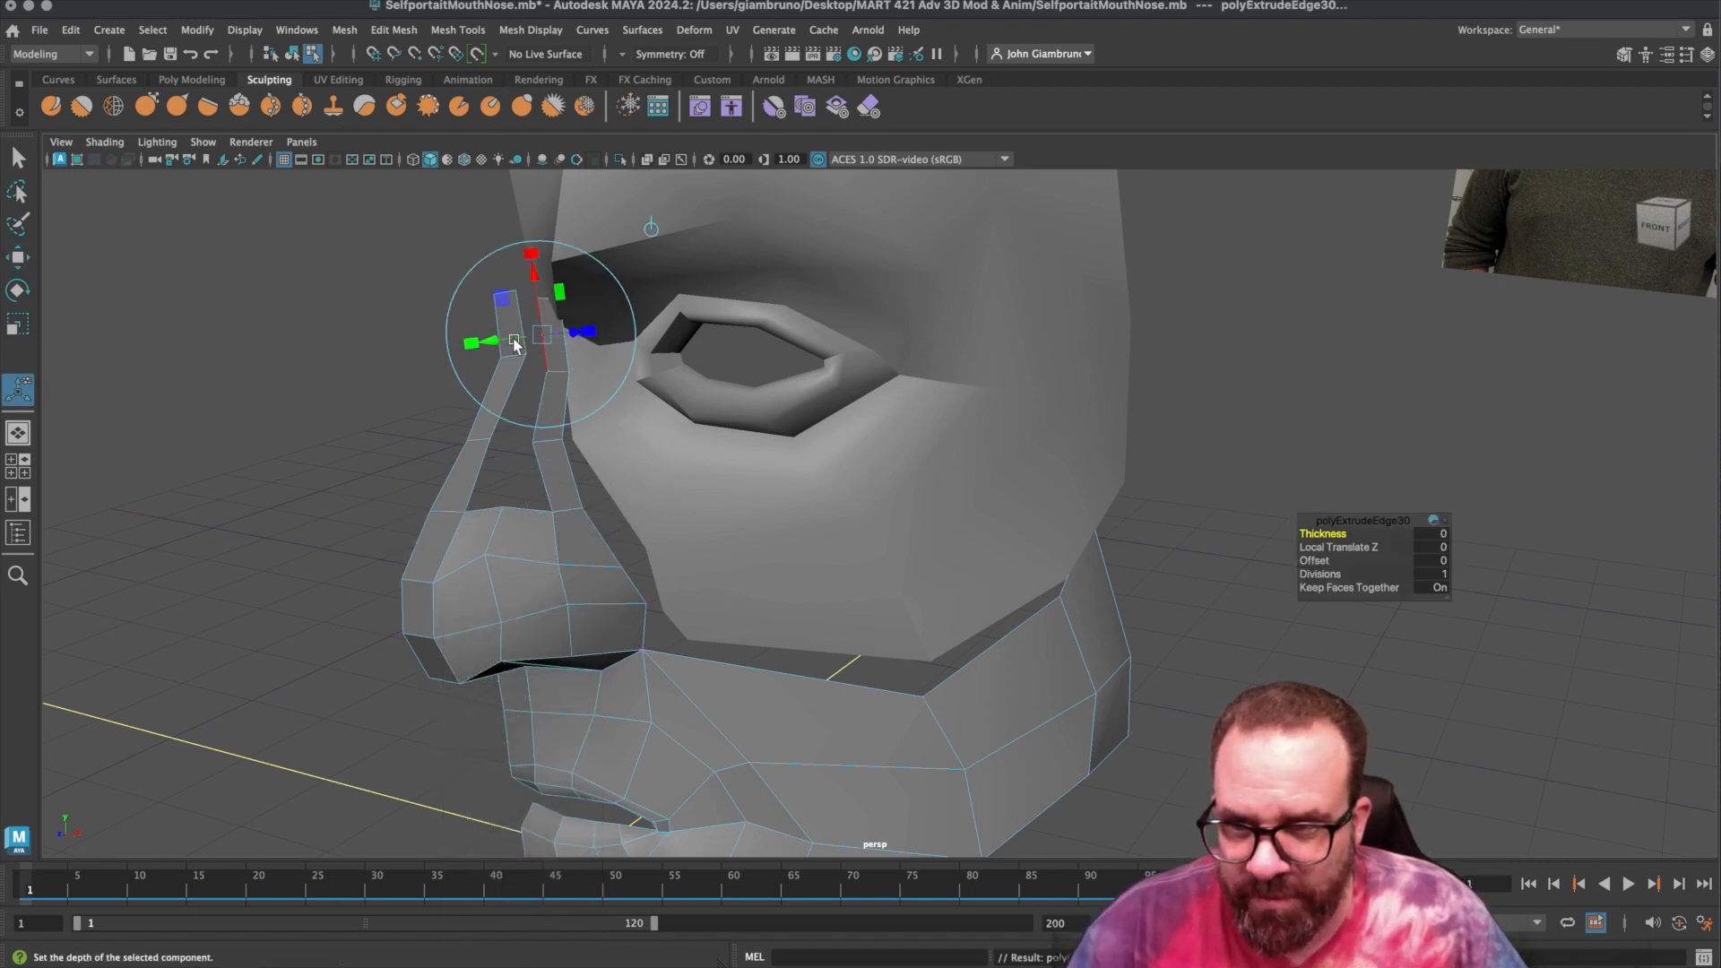
{"action": "left_click_drag", "start_coordinate": [524, 281], "coordinate": [521, 274]}
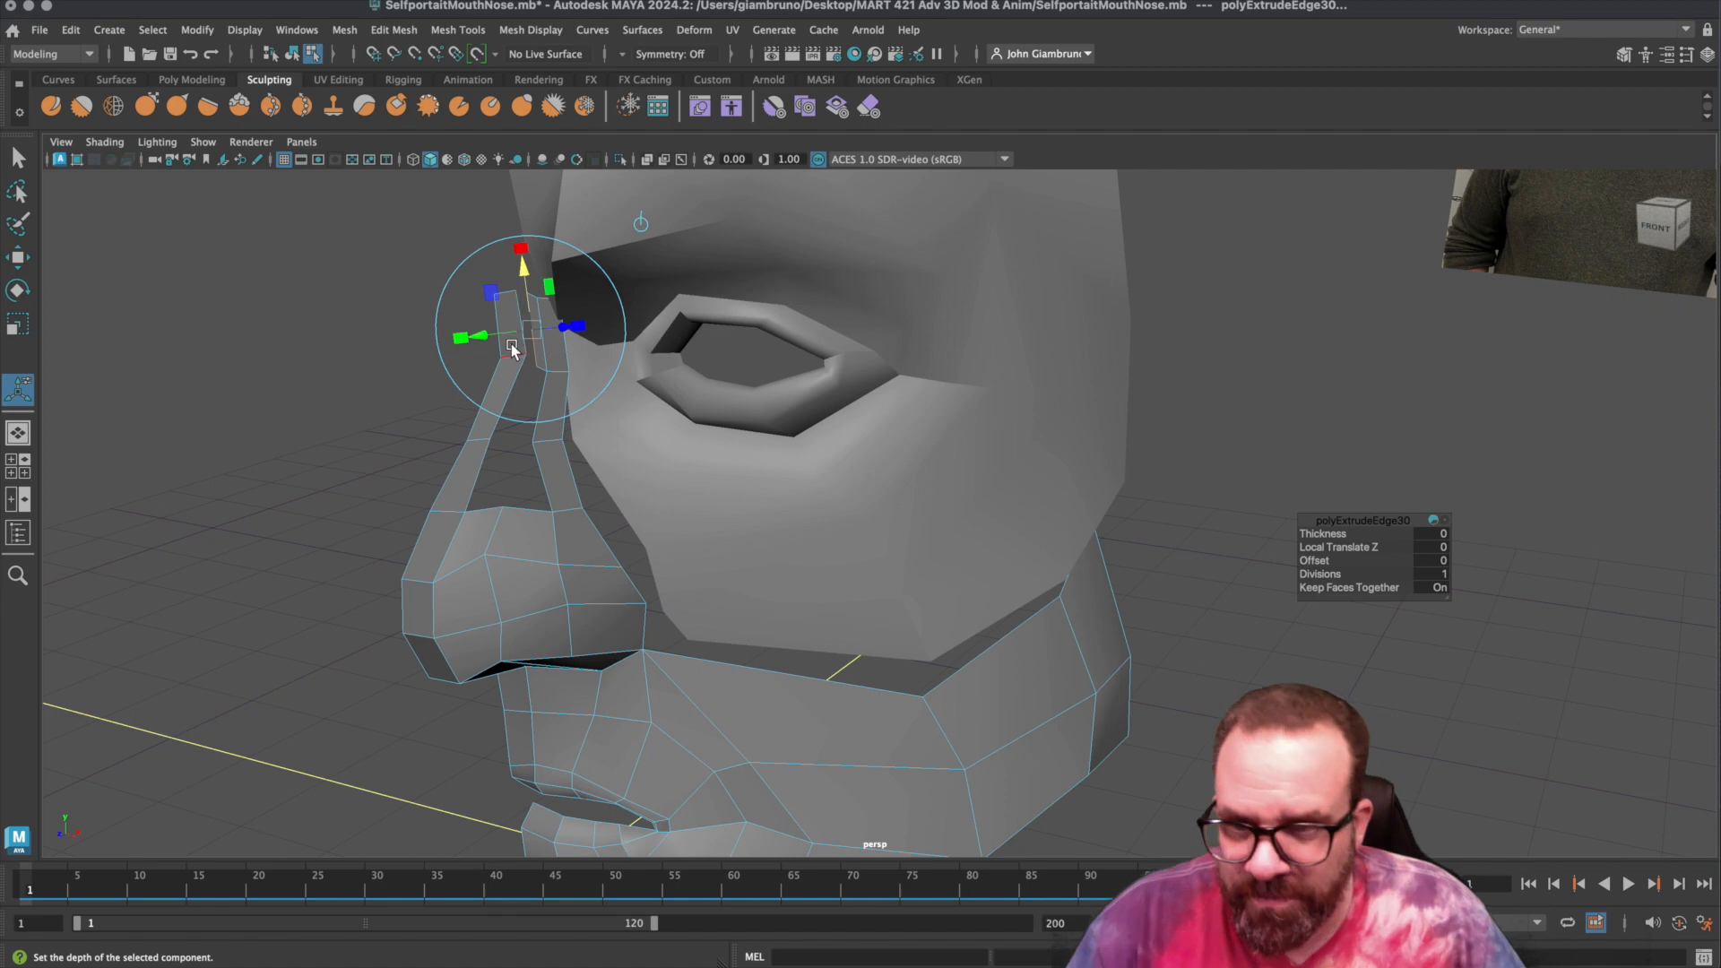
{"action": "key", "text": "ctrl+e"}
{"action": "left_click_drag", "start_coordinate": [485, 335], "coordinate": [538, 359]}
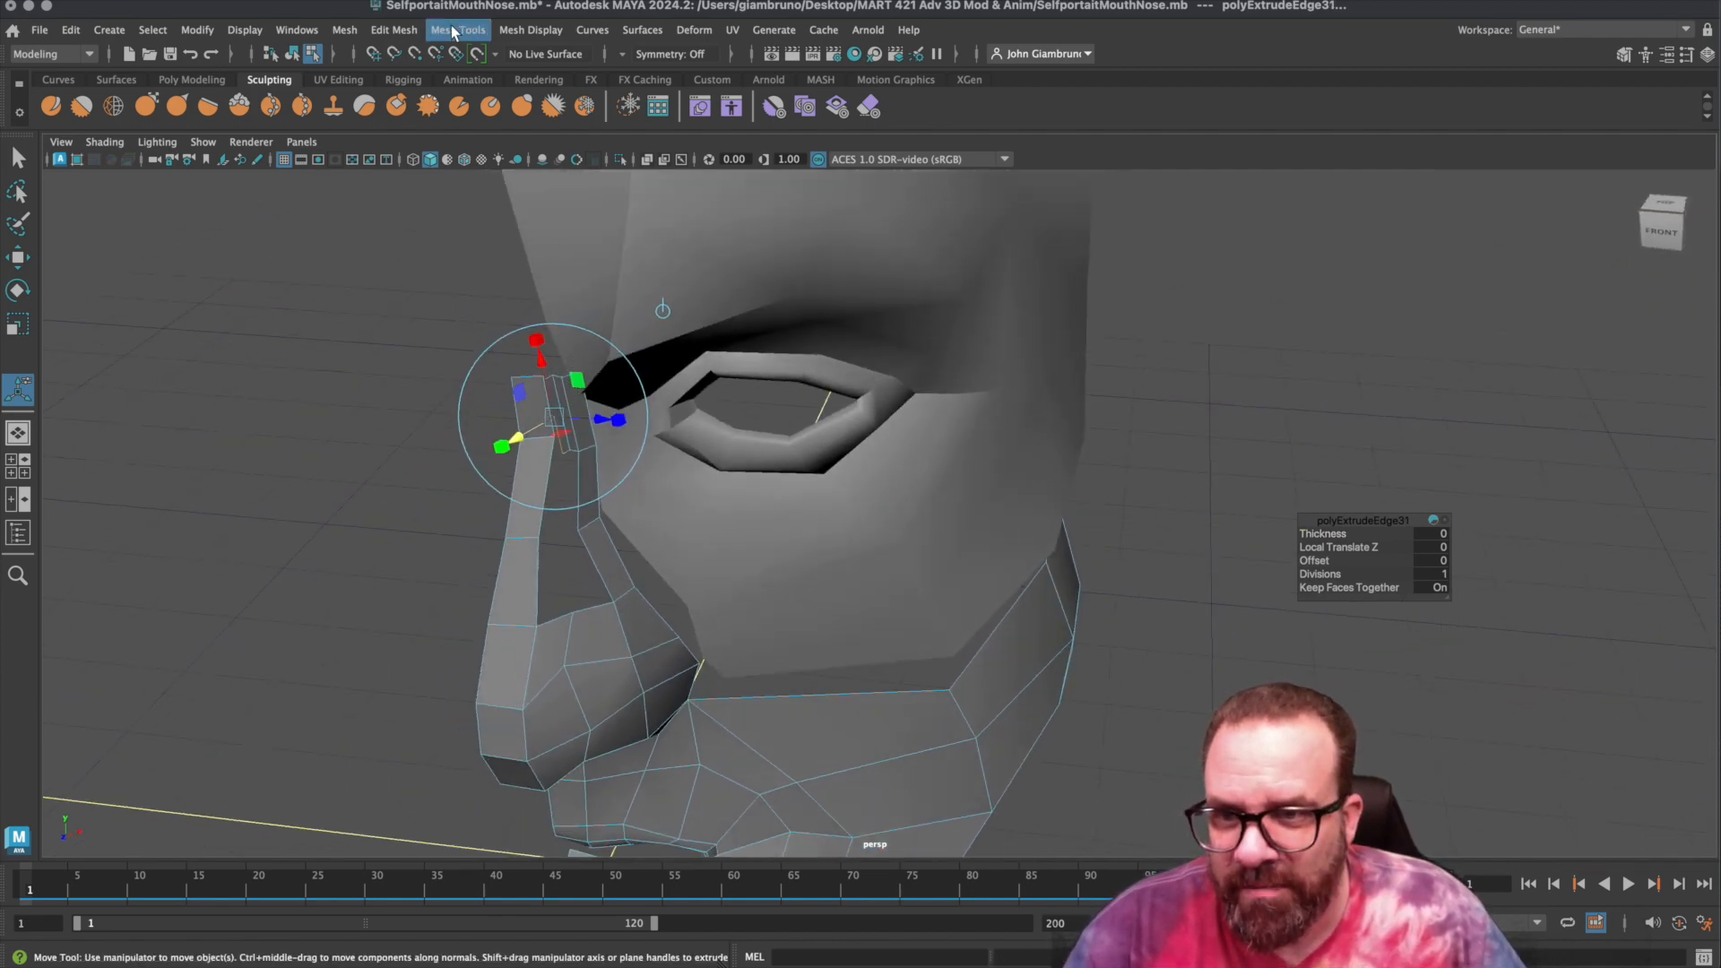
Target-weld the extruded edge to the outer edge of the nose bridge's top segment.
{"action": "left_click", "coordinate": [458, 29]}
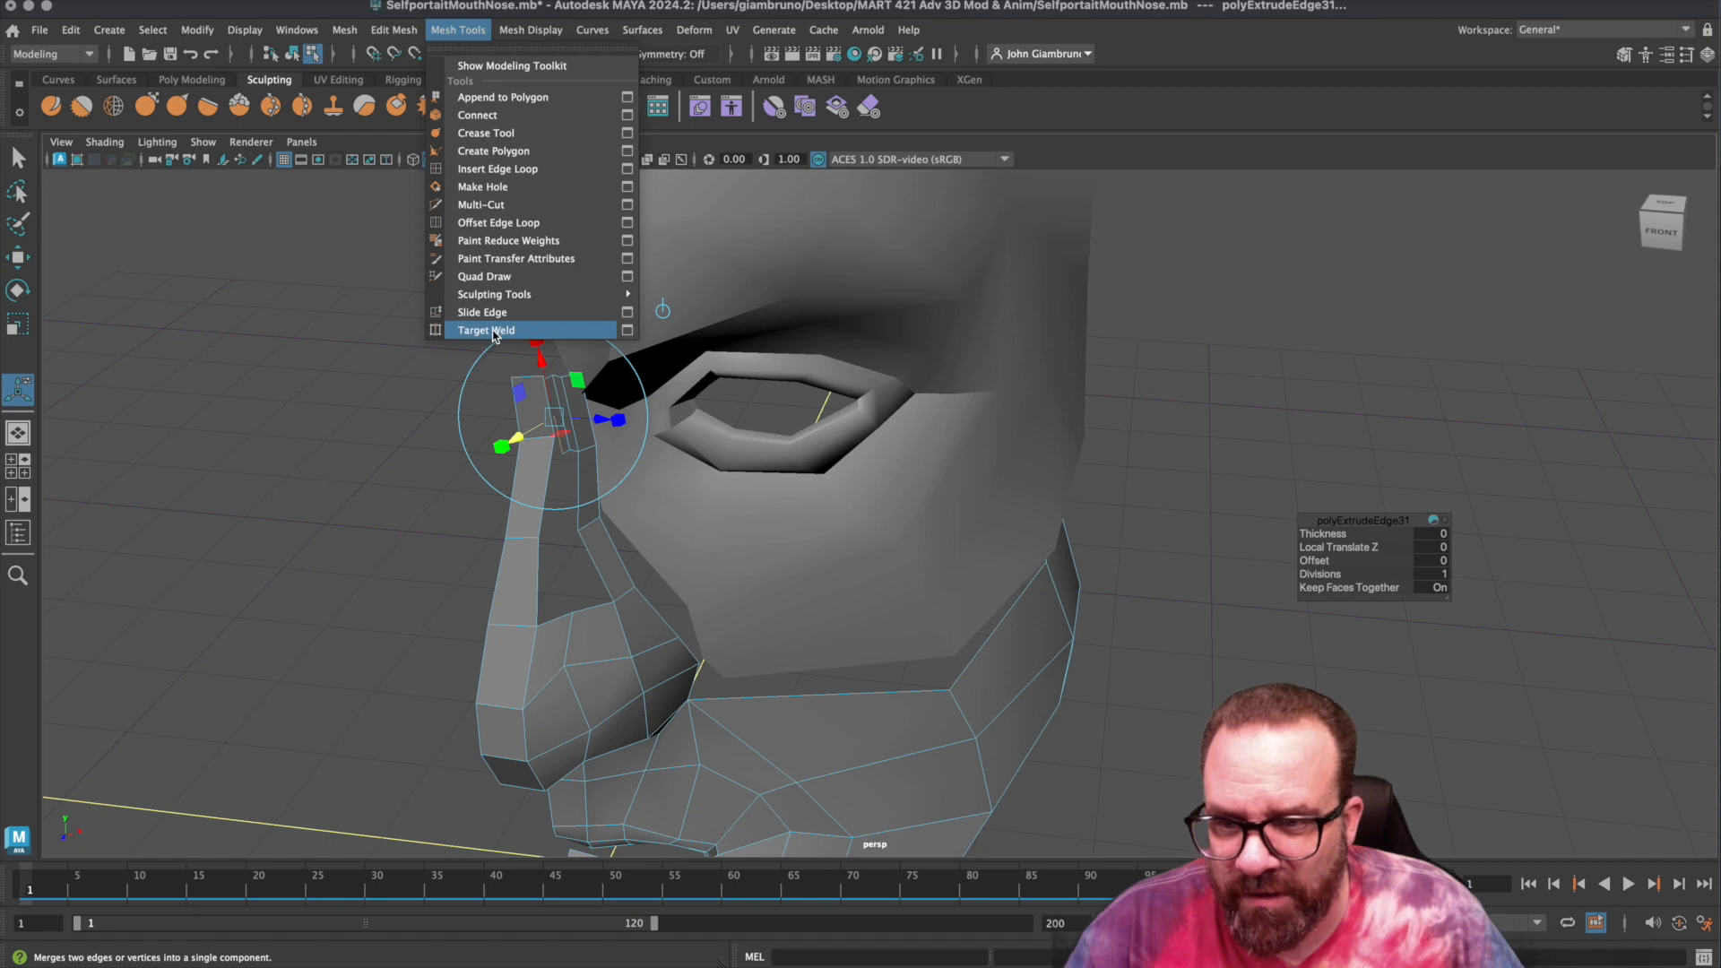
{"action": "left_click", "coordinate": [489, 331]}
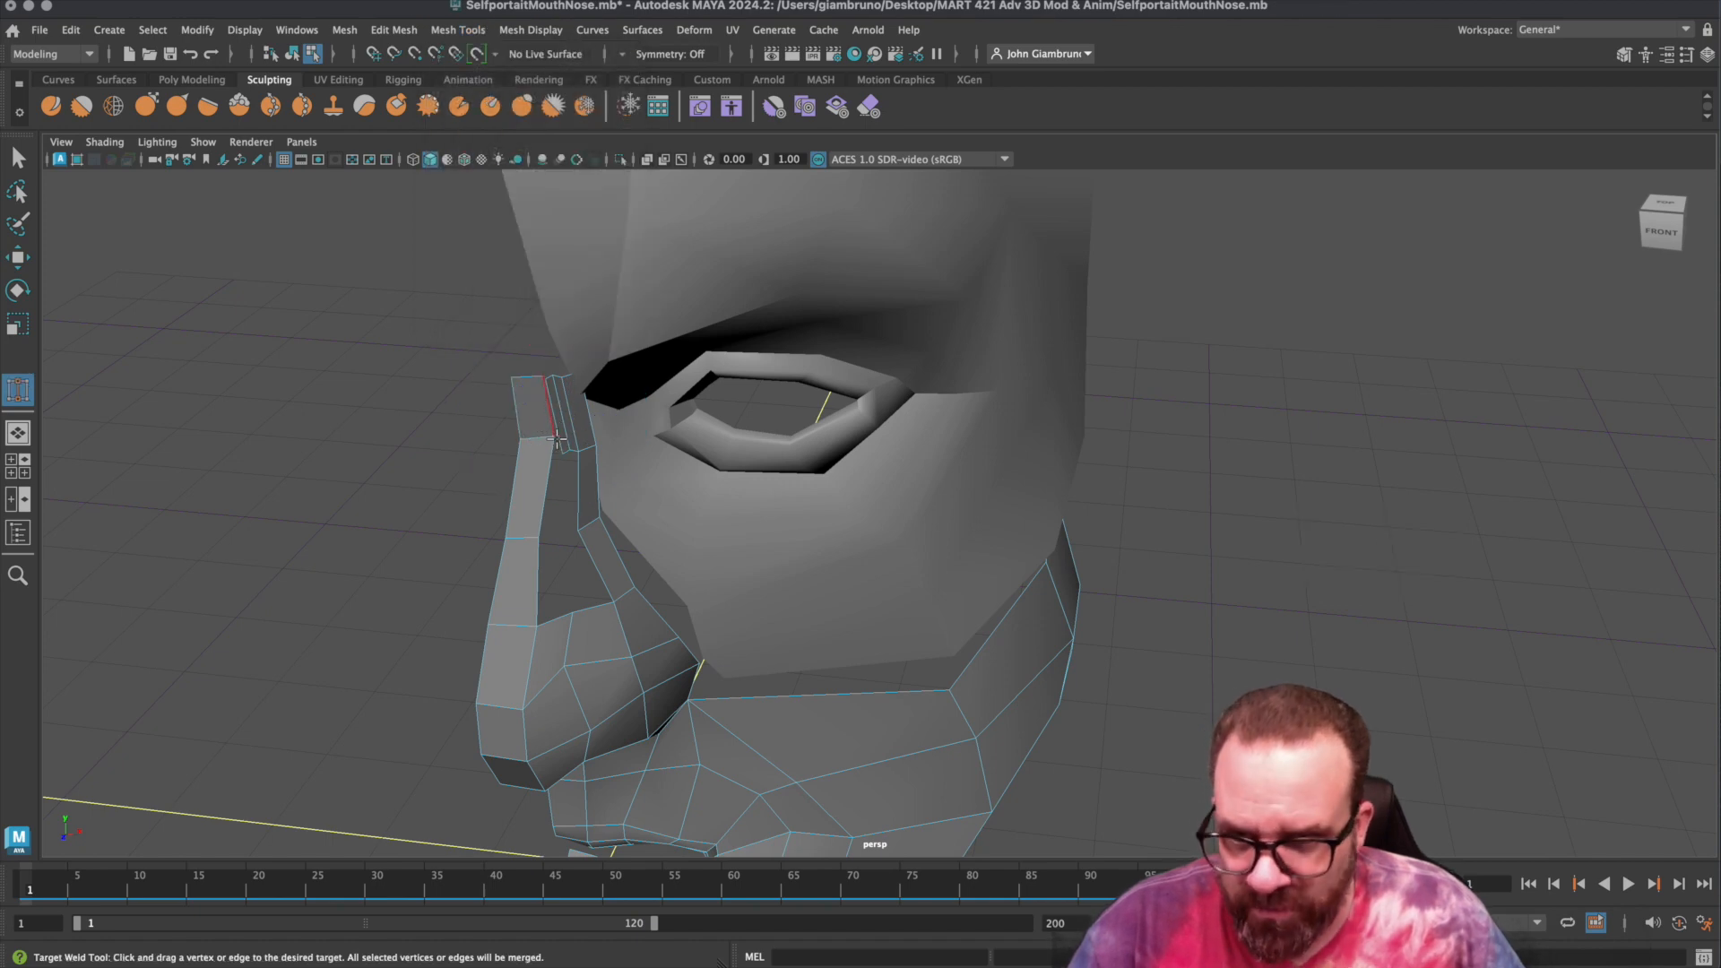
{"action": "left_click_drag", "start_coordinate": [556, 423], "coordinate": [551, 437]}
{"action": "key", "text": "q"}
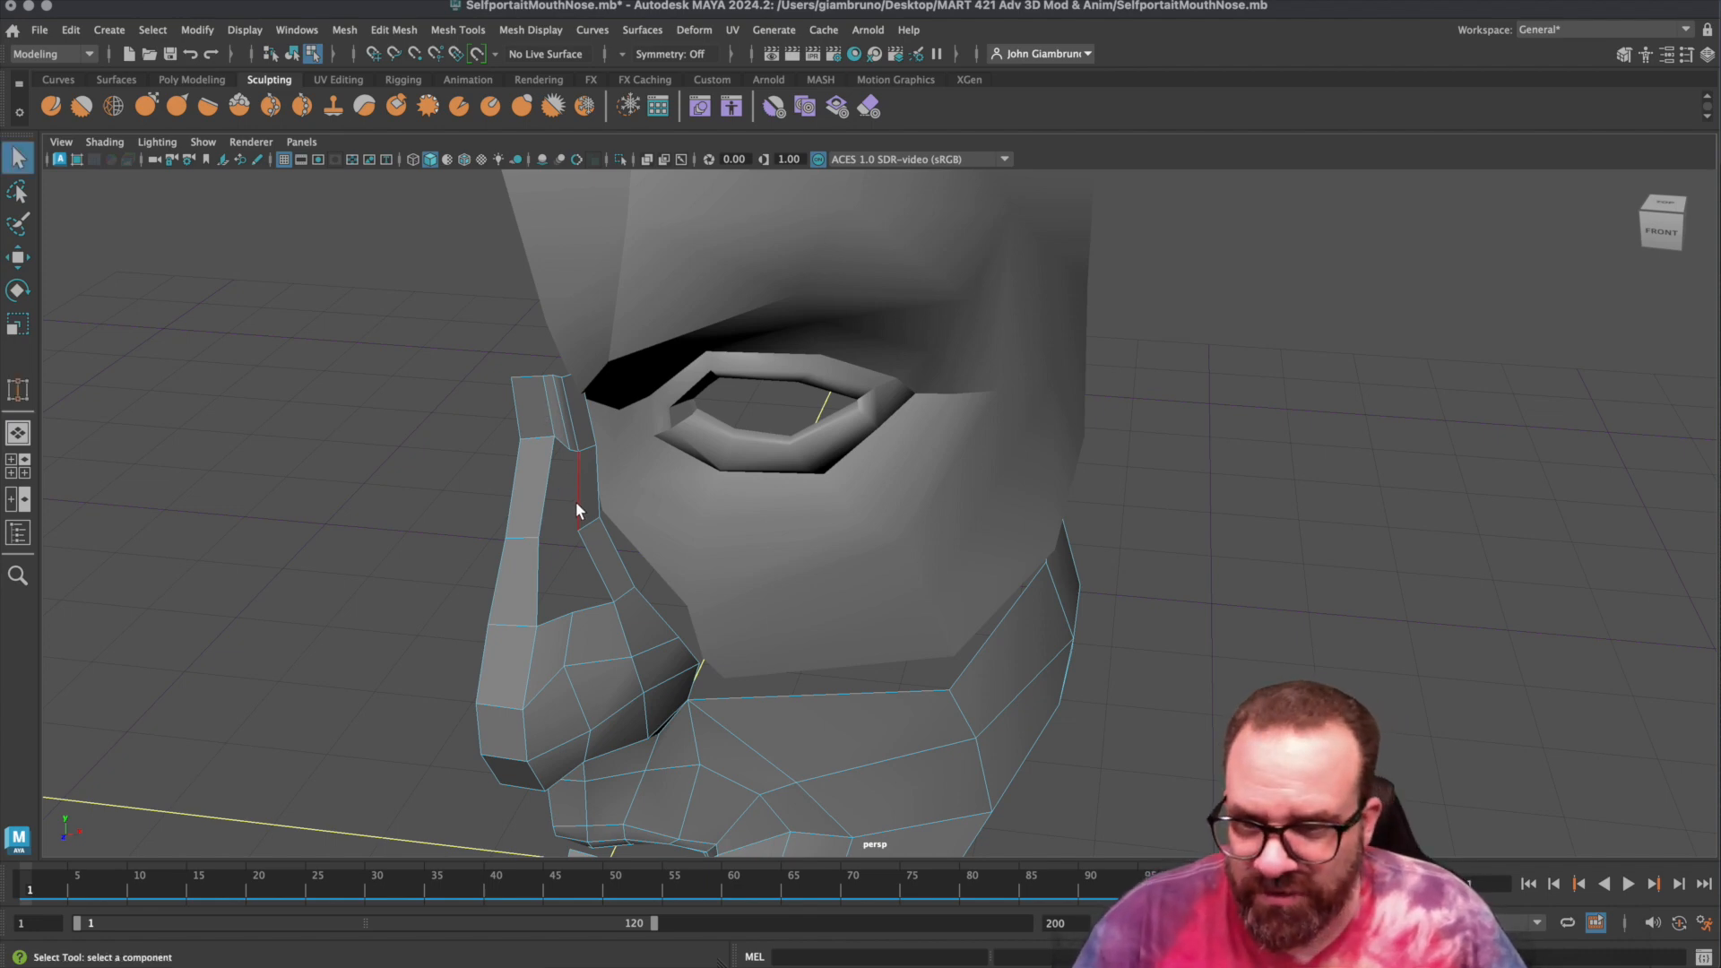
Fill the open hole between the nose bridge, the side strip and the nostril's upper border.
{"action": "left_click", "coordinate": [577, 498]}
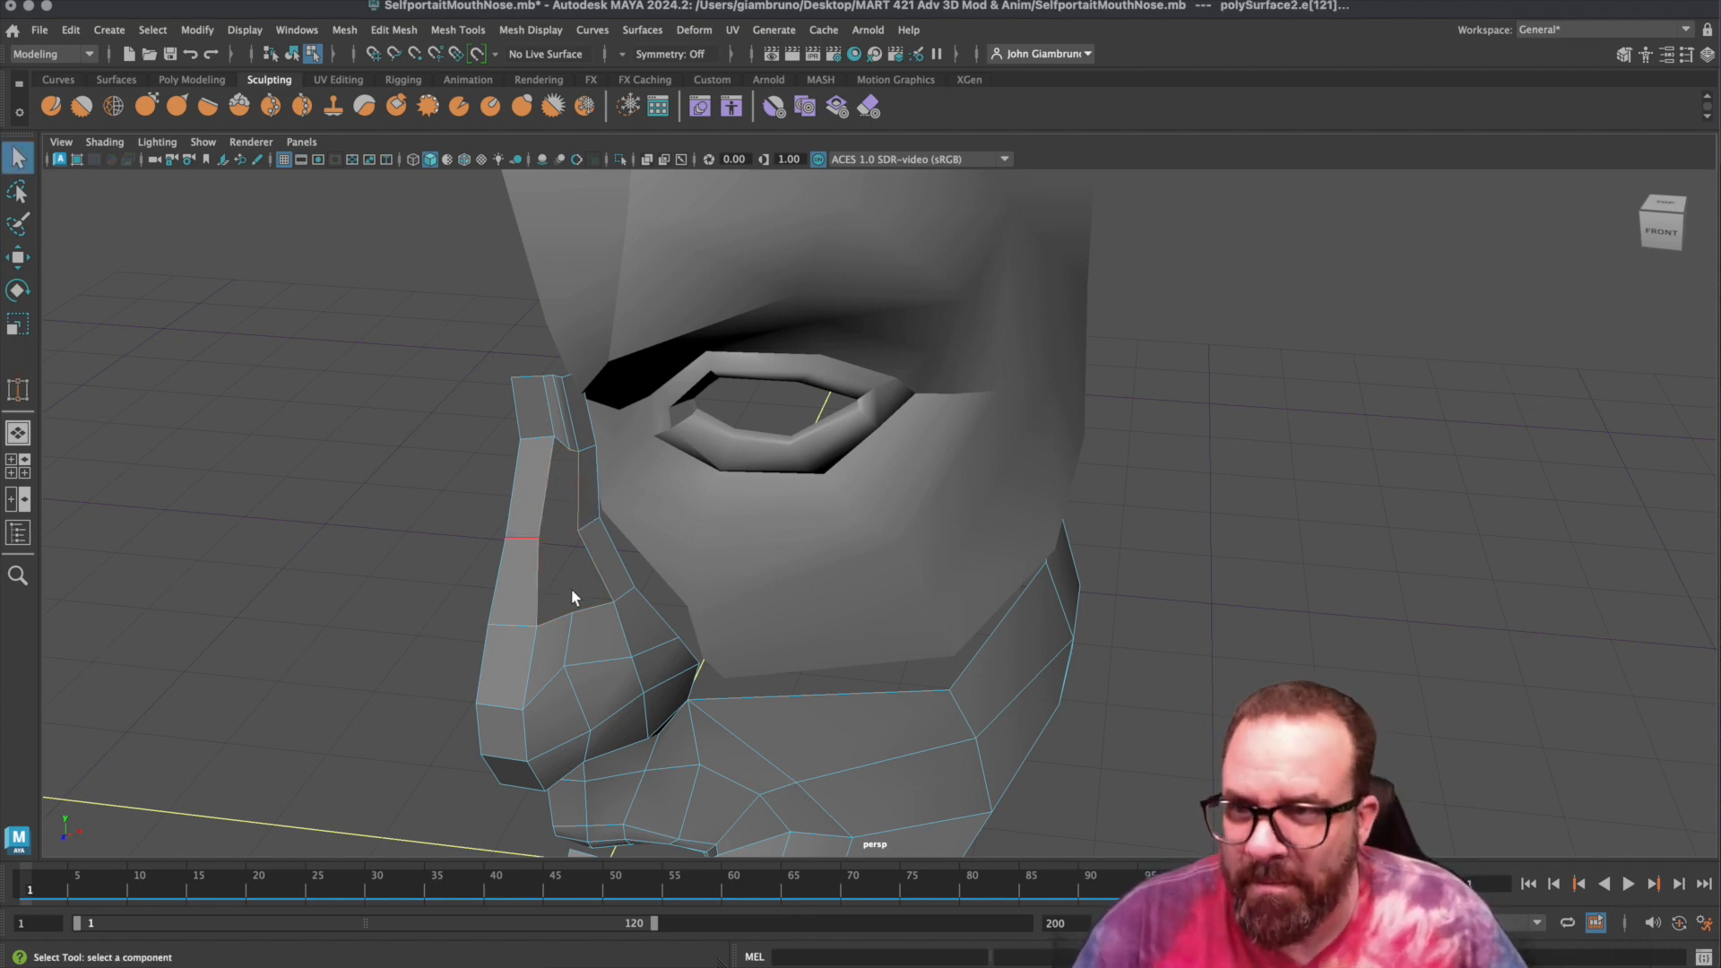
{"action": "left_click", "coordinate": [346, 29]}
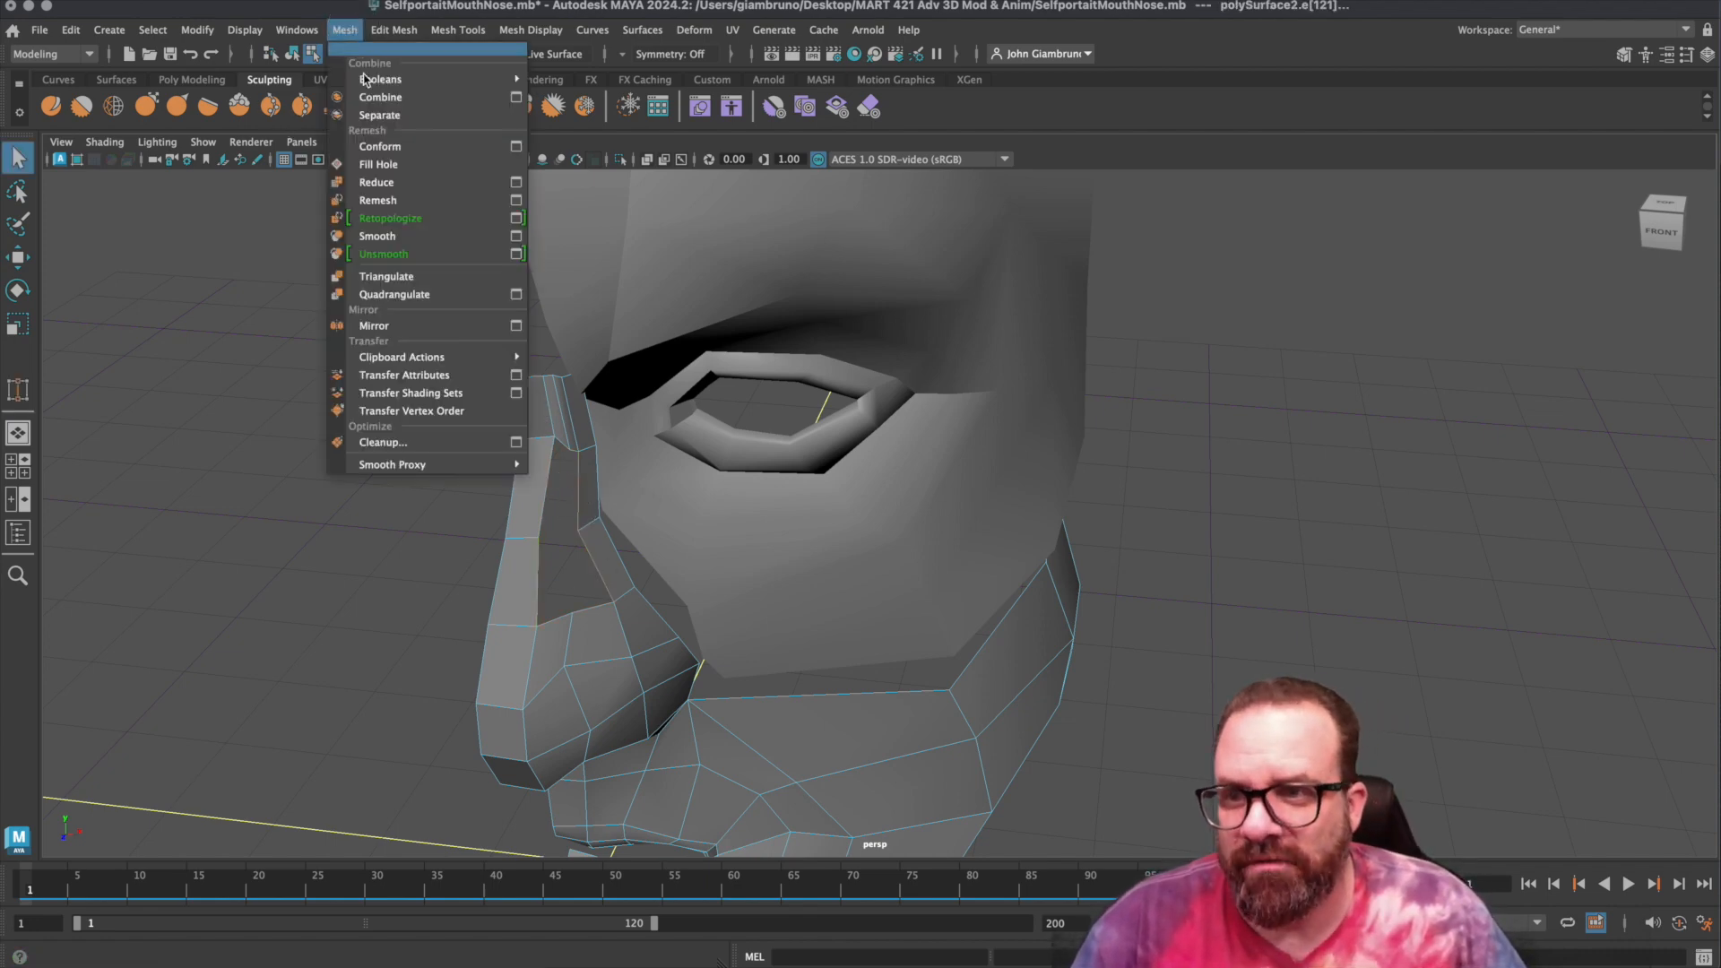
{"action": "left_click", "coordinate": [381, 162]}
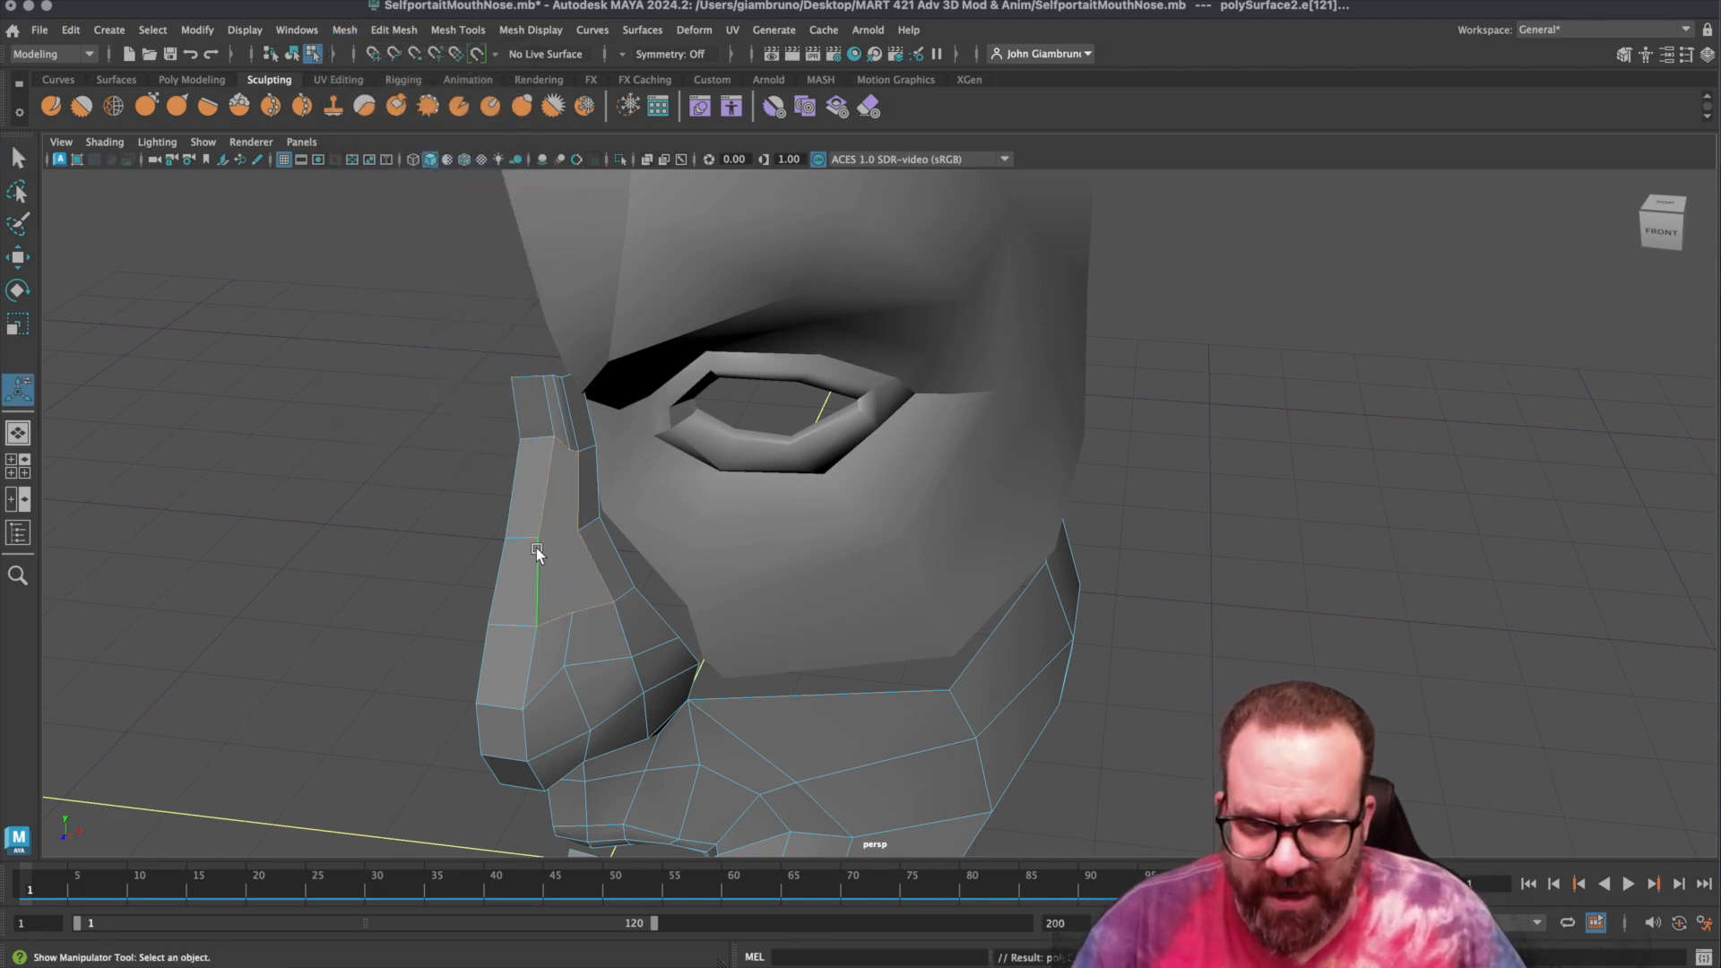
Multi-Cut the filled face lengthwise down to the nostril's upper vertex and crosswise between side strip and nose bridge.
{"action": "left_click", "coordinate": [475, 33]}
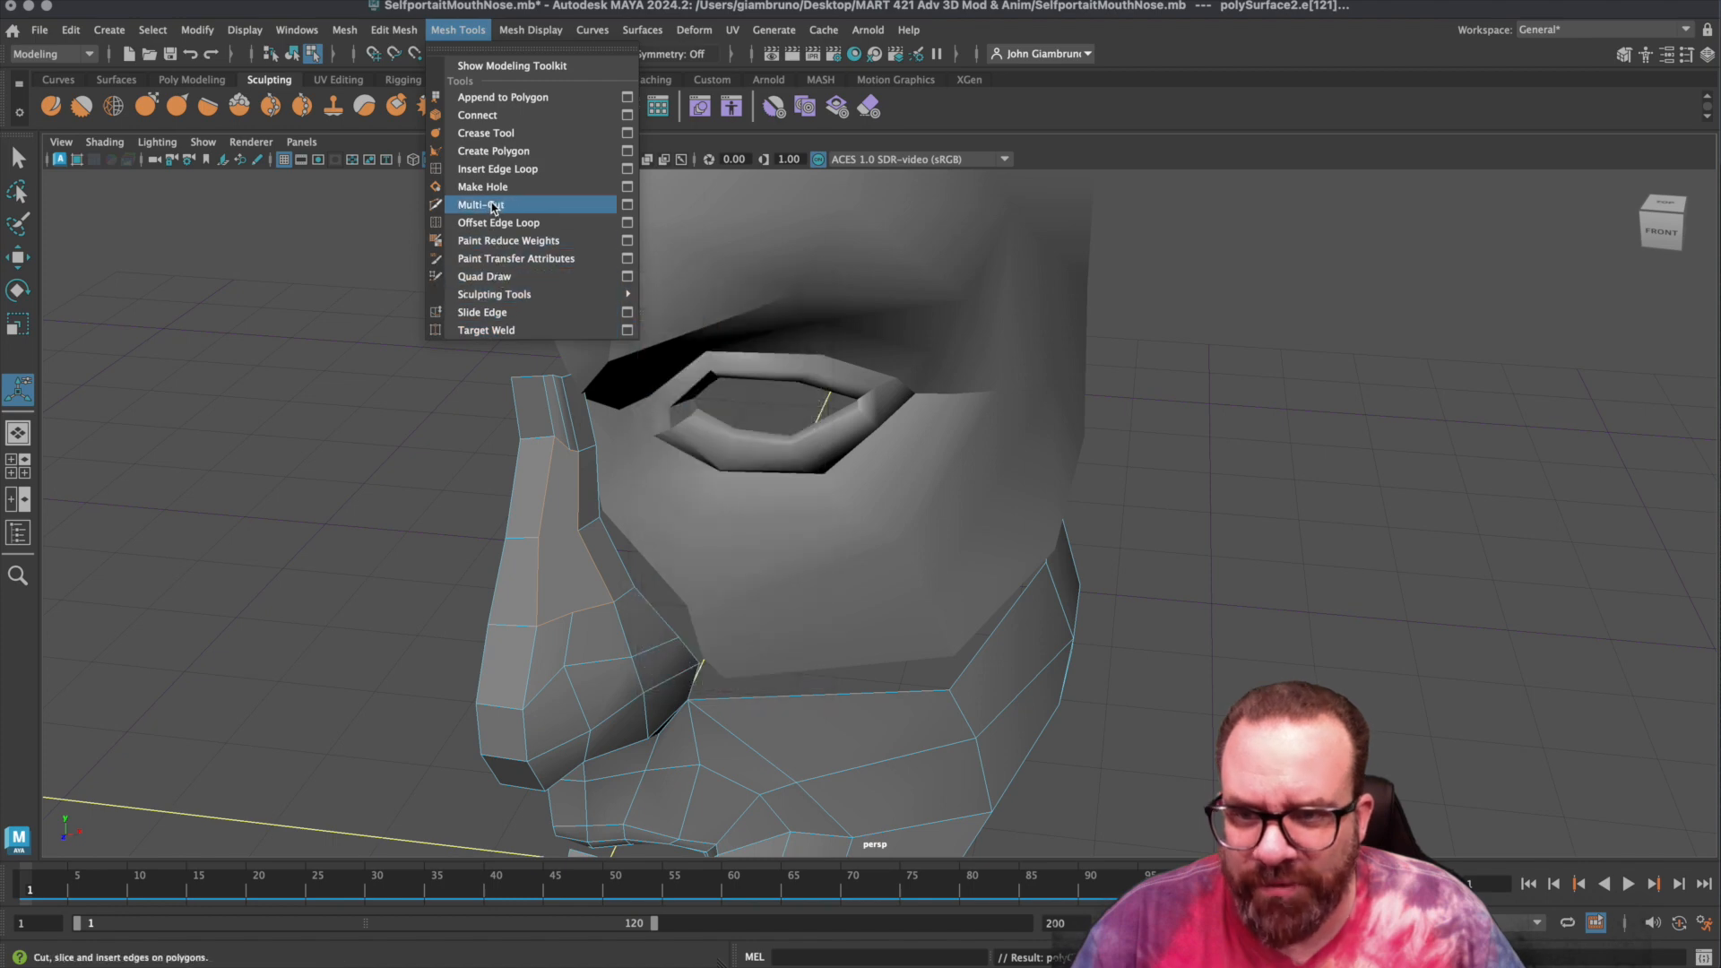
{"action": "left_click", "coordinate": [484, 206]}
{"action": "left_click", "coordinate": [571, 450]}
{"action": "left_click", "coordinate": [574, 619]}
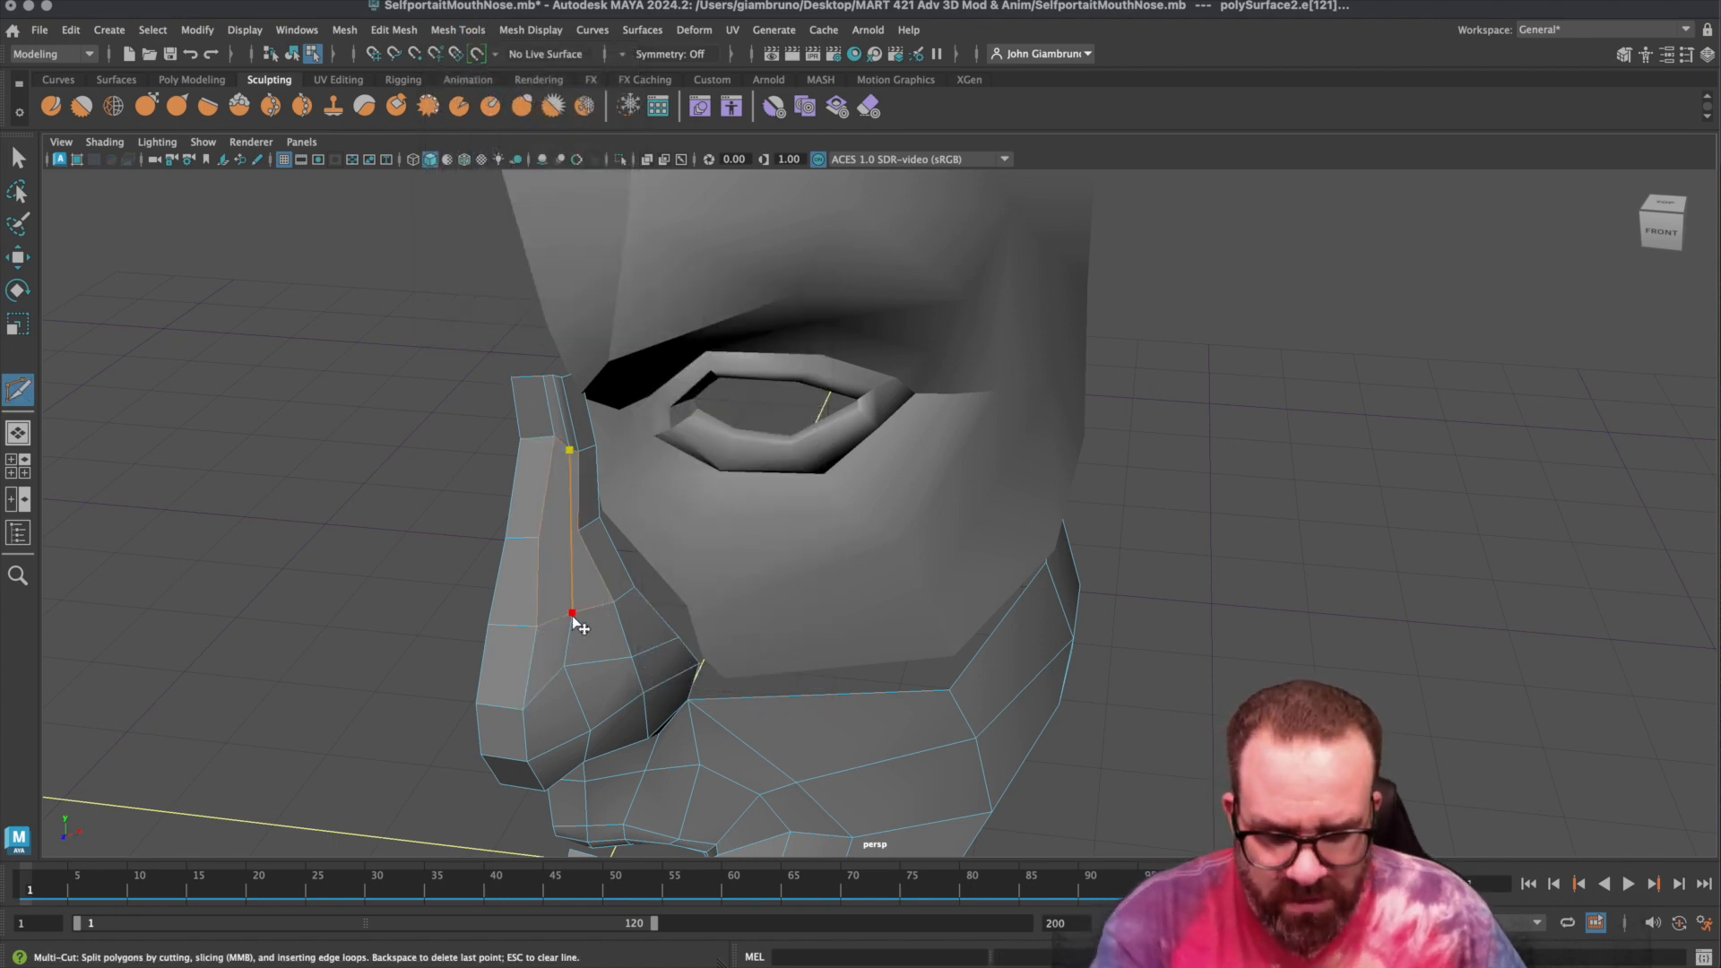
{"action": "key", "text": "Return"}
{"action": "left_click", "coordinate": [579, 532]}
{"action": "left_click_drag", "start_coordinate": [541, 543], "coordinate": [536, 560], "text": "alt"}
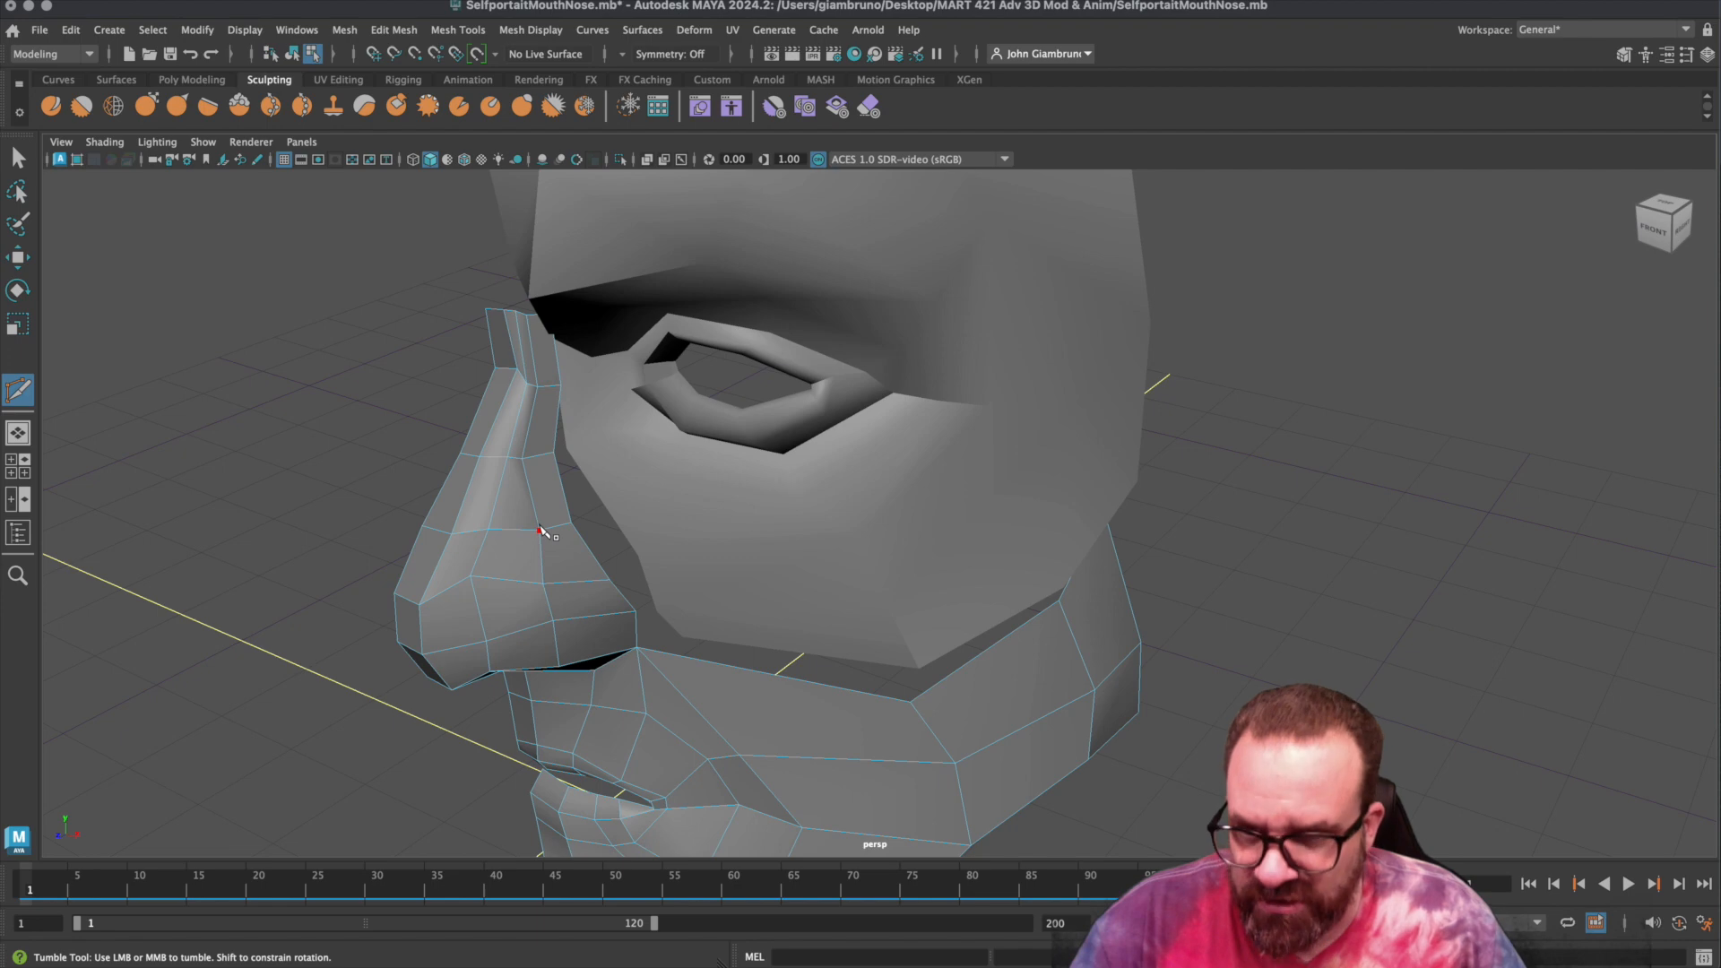
{"action": "key", "text": "q"}
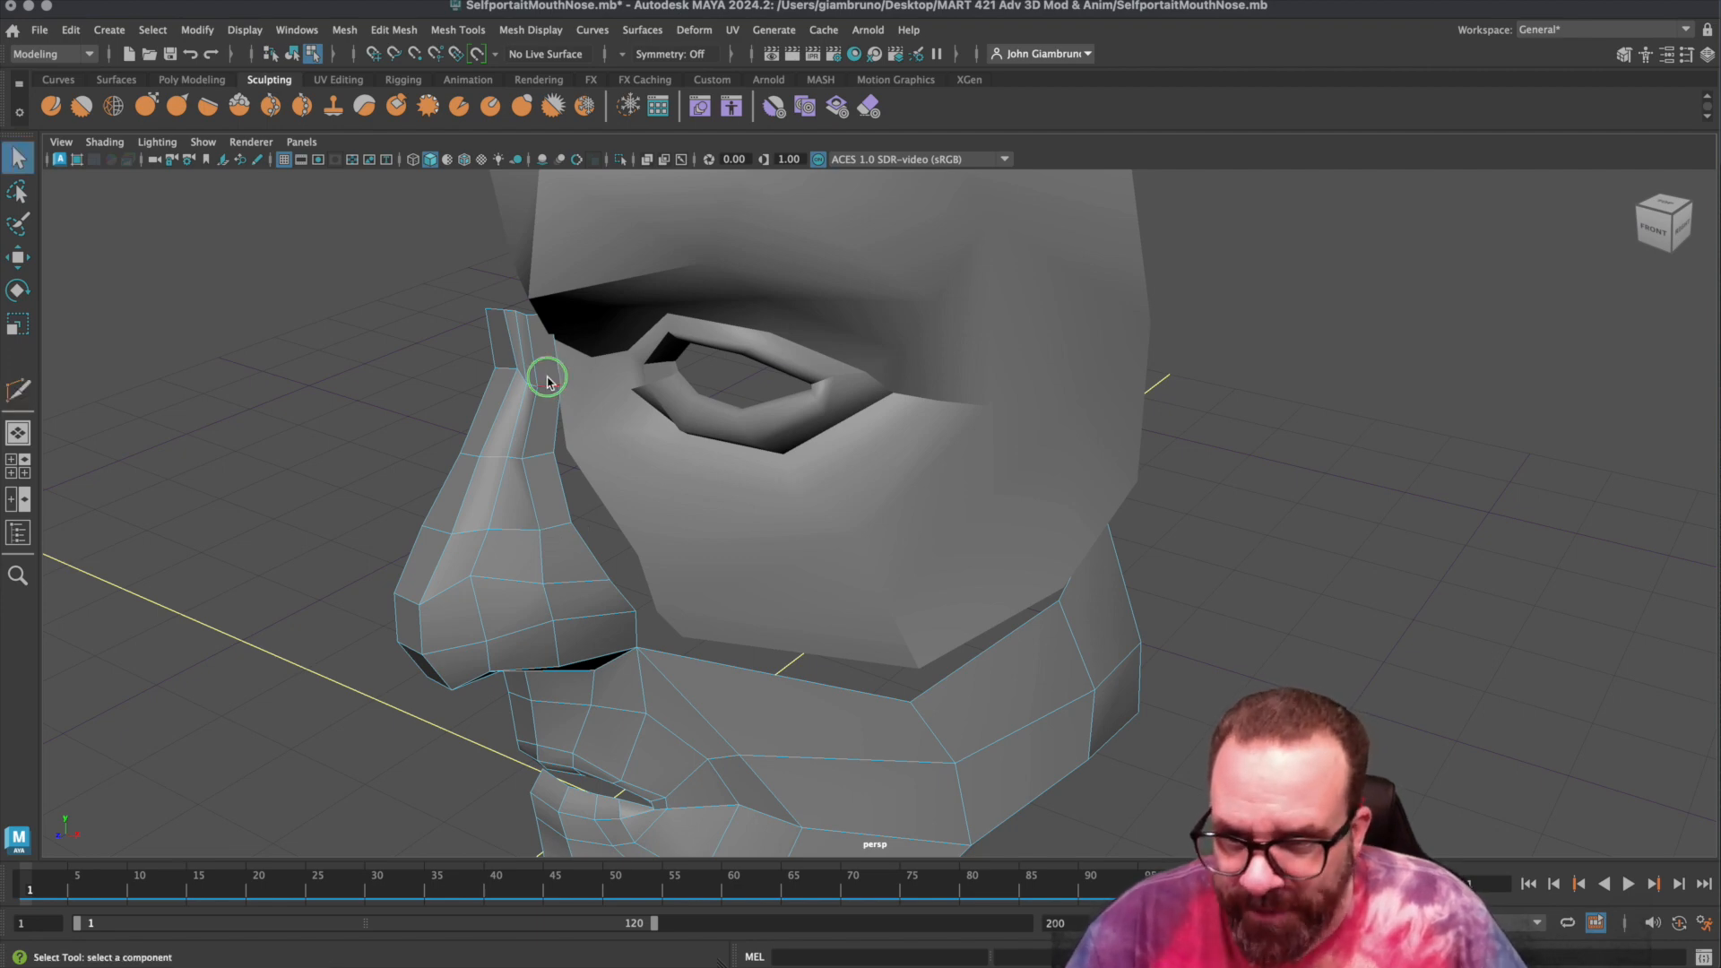
Lower the side strip's top outer vertex beside the inner corner of the eye mesh.
{"action": "right_click", "coordinate": [547, 377]}
{"action": "left_click", "coordinate": [518, 330]}
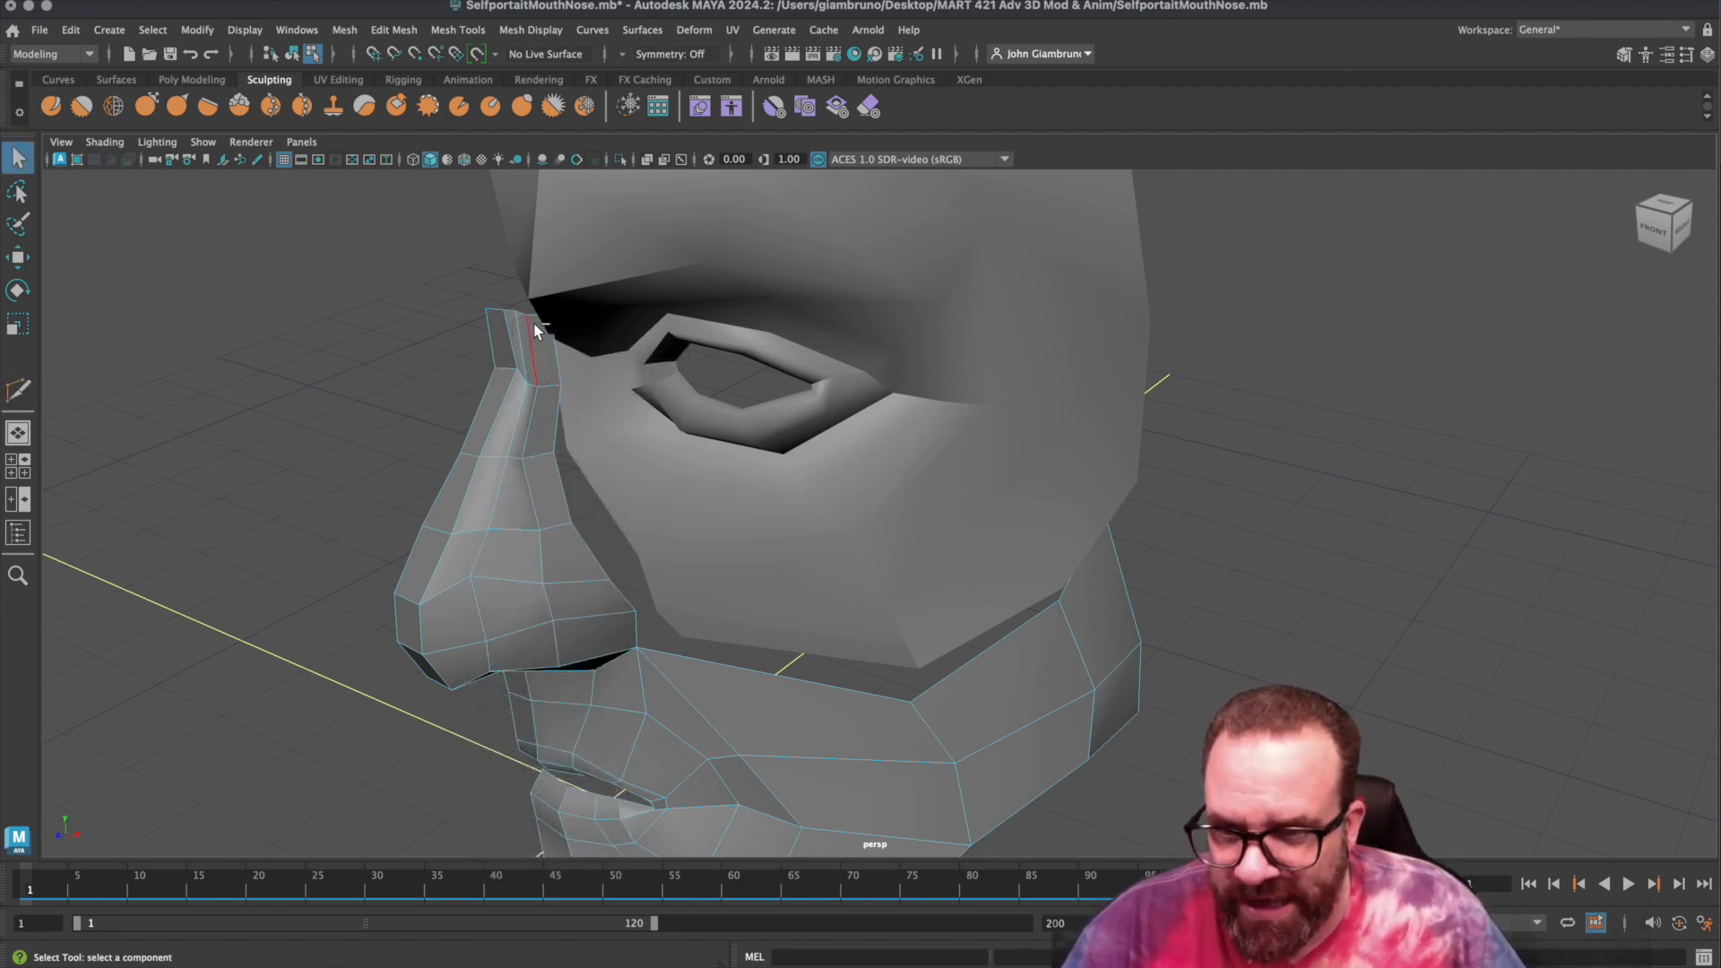
{"action": "left_click", "coordinate": [553, 365]}
{"action": "left_click_drag", "start_coordinate": [554, 364], "coordinate": [564, 354], "text": "alt"}
{"action": "mouse_move", "coordinate": [565, 354]}
{"action": "right_mouse_down"}
{"action": "mouse_move", "coordinate": [501, 362]}
{"action": "mouse_move", "coordinate": [553, 326]}
{"action": "right_mouse_up"}
{"action": "left_click", "coordinate": [554, 320]}
{"action": "left_click_drag", "start_coordinate": [574, 353], "coordinate": [910, 363], "text": "alt"}
{"action": "key", "text": "w"}
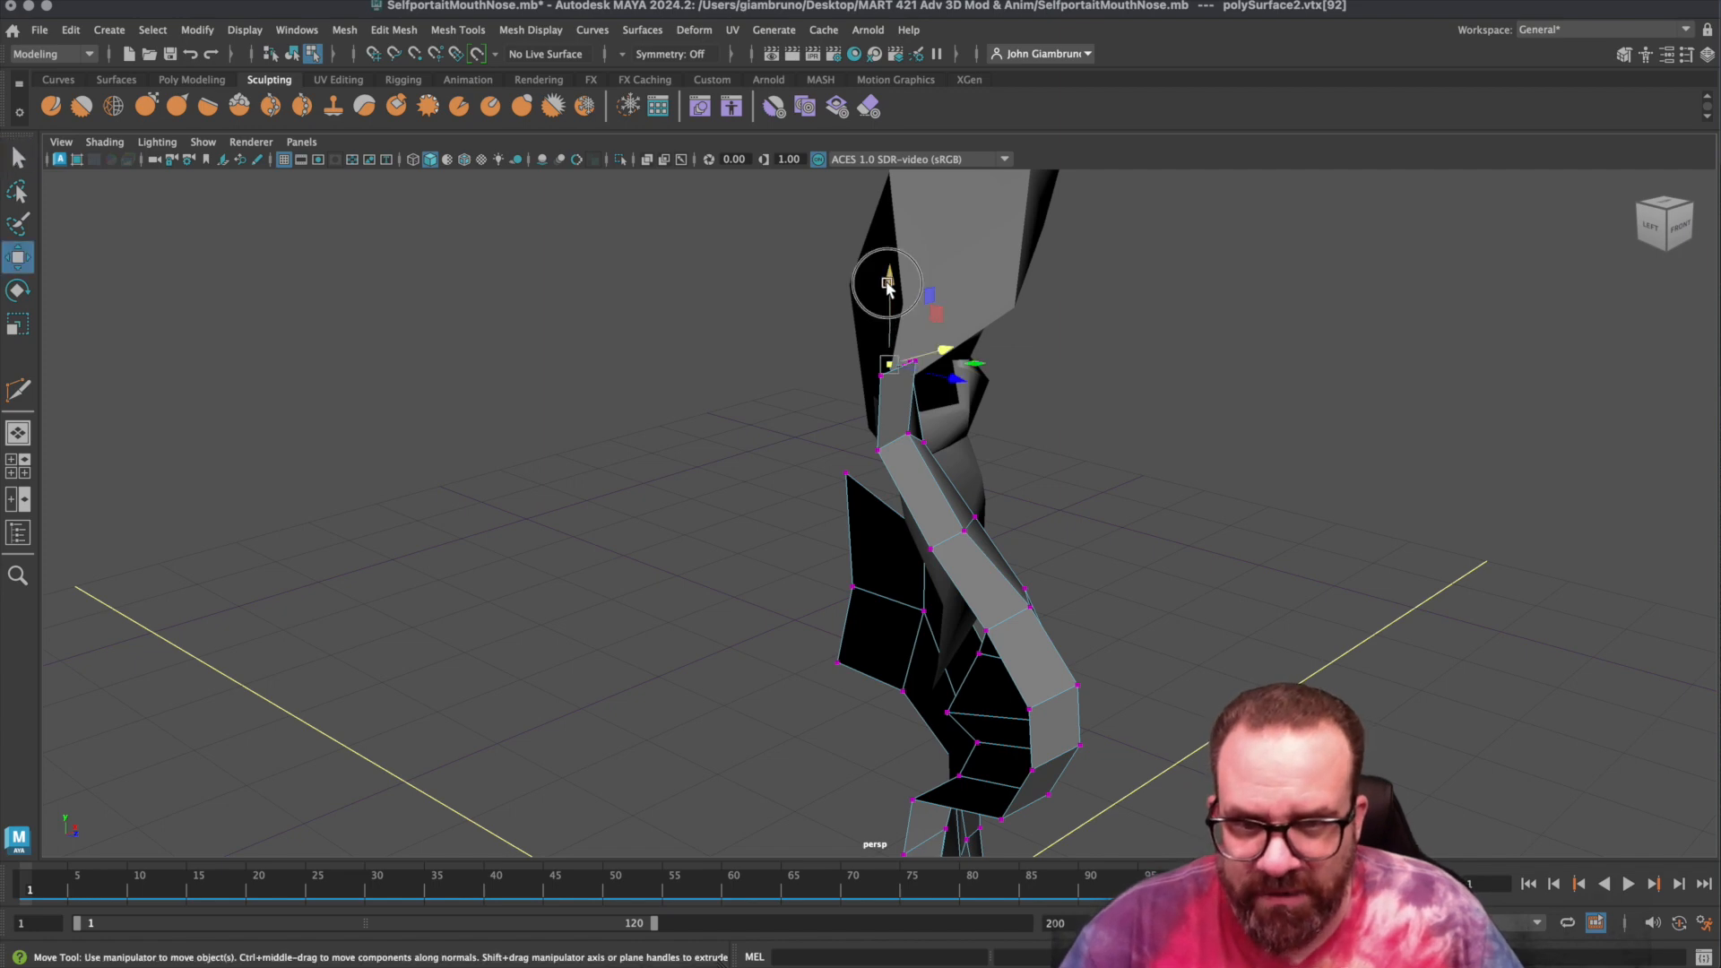
{"action": "left_click_drag", "start_coordinate": [884, 307], "coordinate": [870, 402], "text": "alt"}
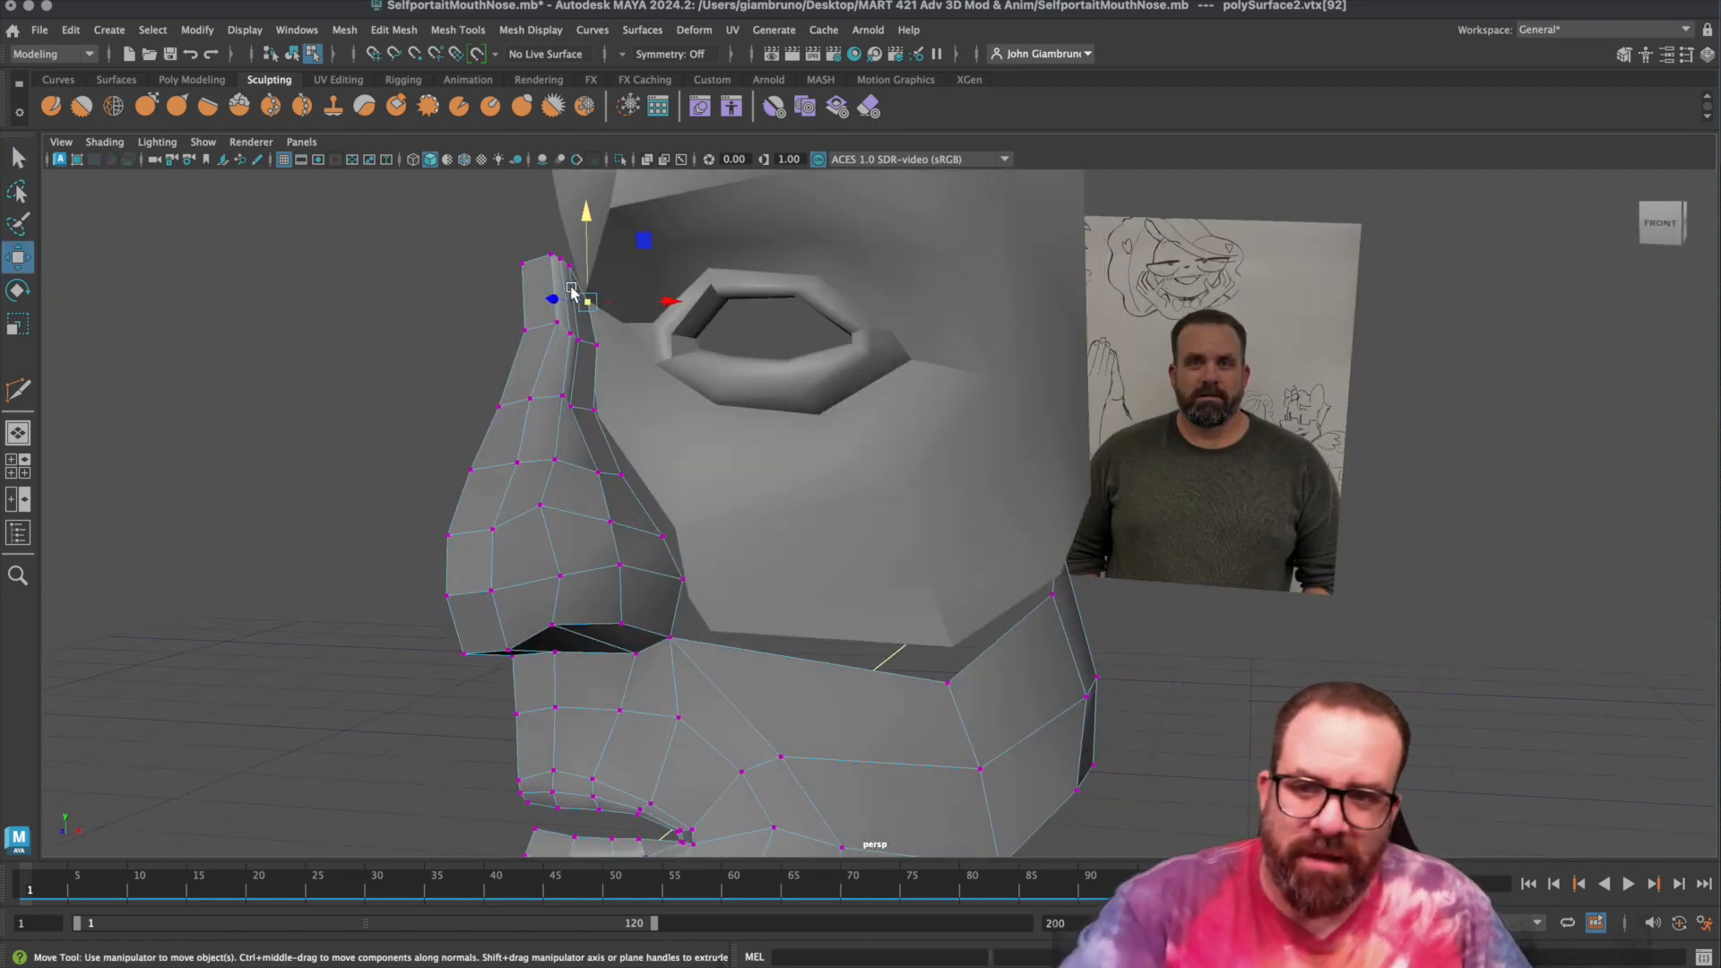
Raise the top vertices of the nose bridge and the adjoining strip to lengthen the upper nose.
{"action": "left_click_drag", "start_coordinate": [553, 243], "coordinate": [563, 286]}
{"action": "left_click_drag", "start_coordinate": [542, 211], "coordinate": [561, 161]}
{"action": "left_click", "coordinate": [561, 244]}
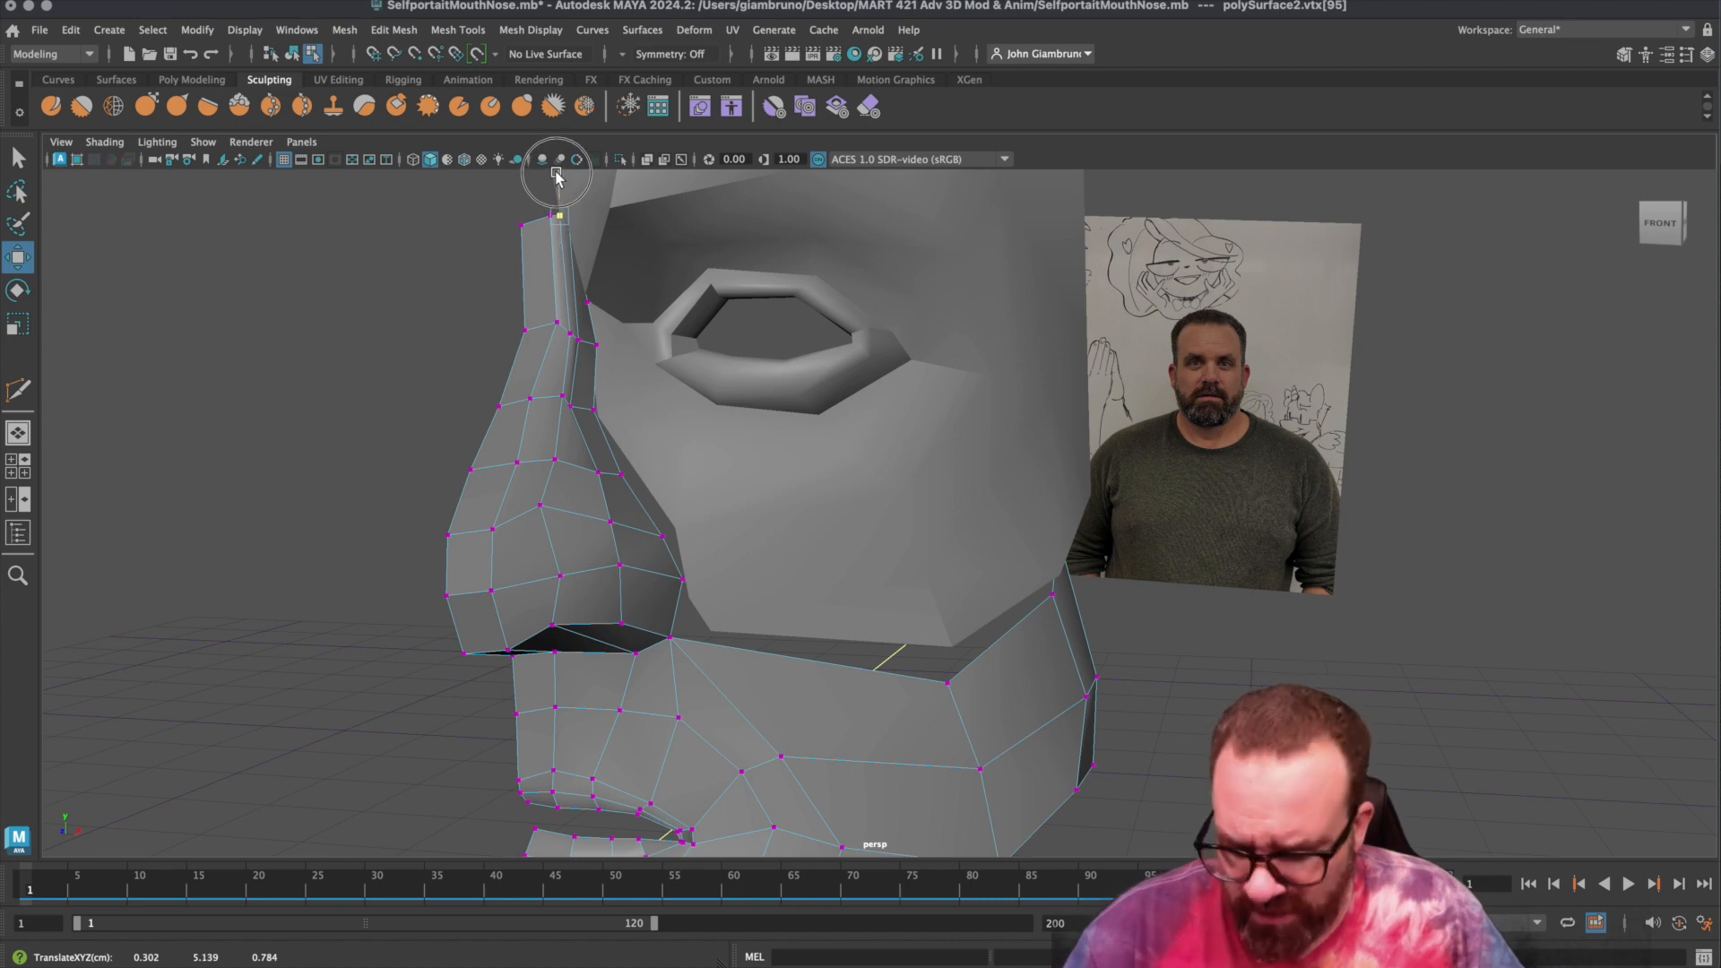
Slightly lower the vertex on the nose's outer border just above the nostril wing.
{"action": "left_click_drag", "start_coordinate": [573, 285], "coordinate": [578, 327], "text": "alt"}
{"action": "left_click", "coordinate": [580, 291]}
{"action": "left_click", "coordinate": [572, 396]}
{"action": "left_click", "coordinate": [588, 439]}
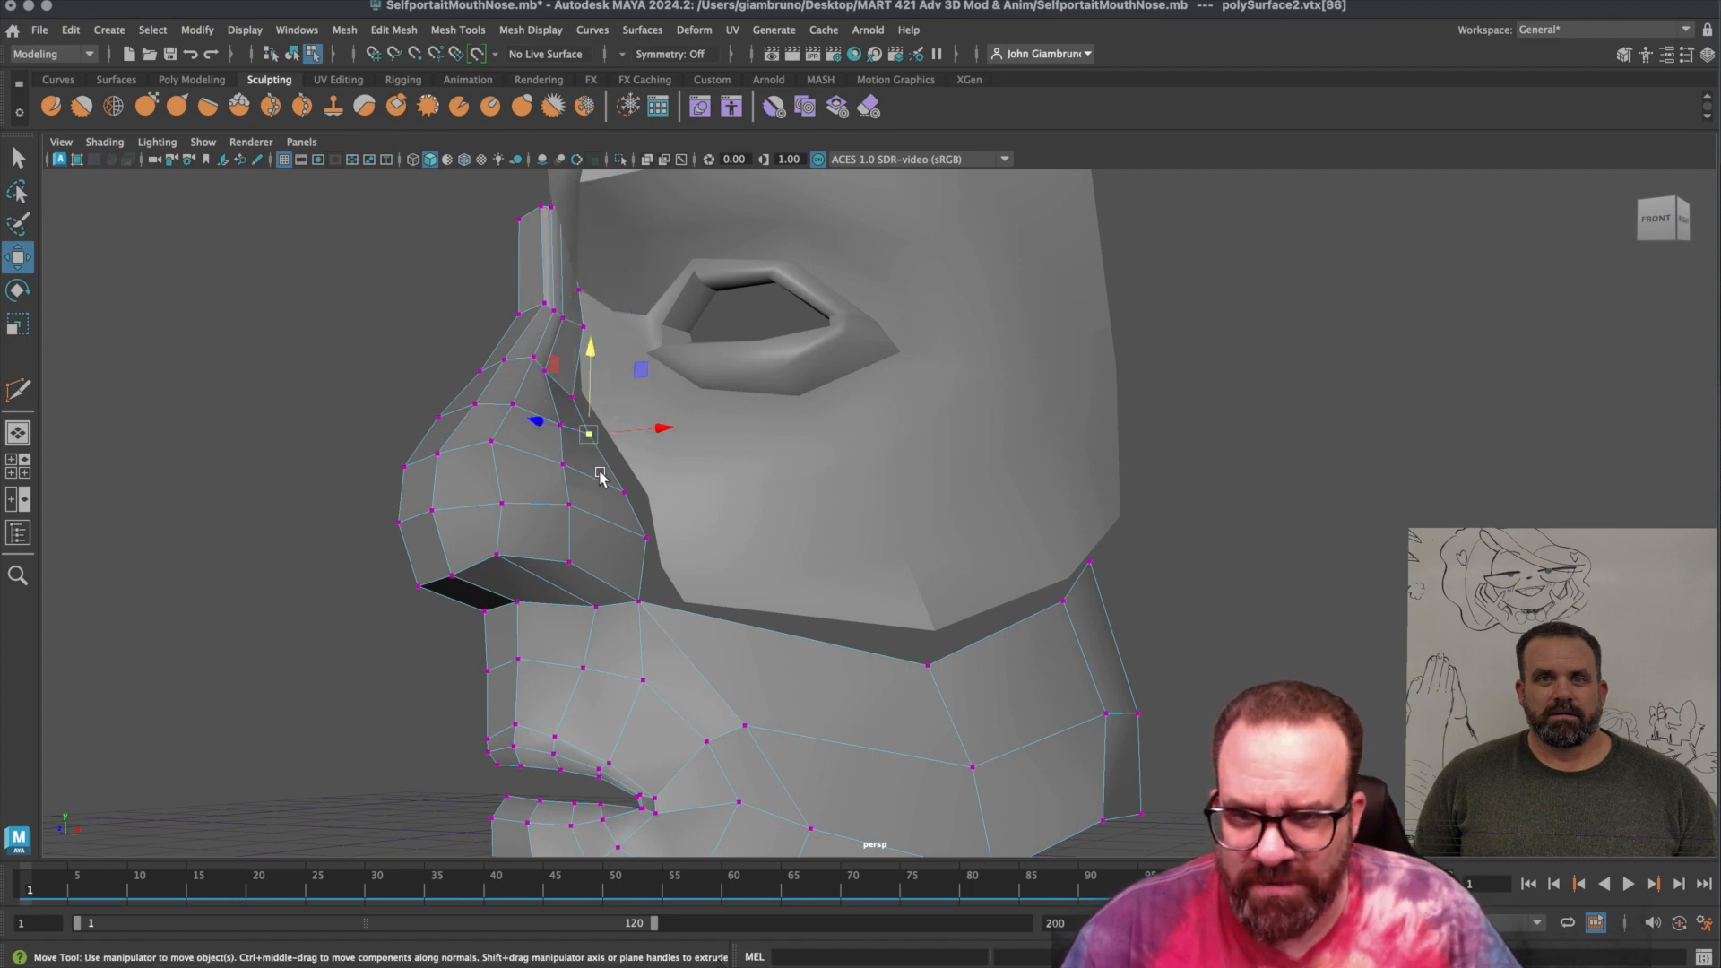
{"action": "left_click_drag", "start_coordinate": [590, 447], "coordinate": [611, 473], "text": "alt"}
{"action": "left_click_drag", "start_coordinate": [594, 358], "coordinate": [595, 366]}
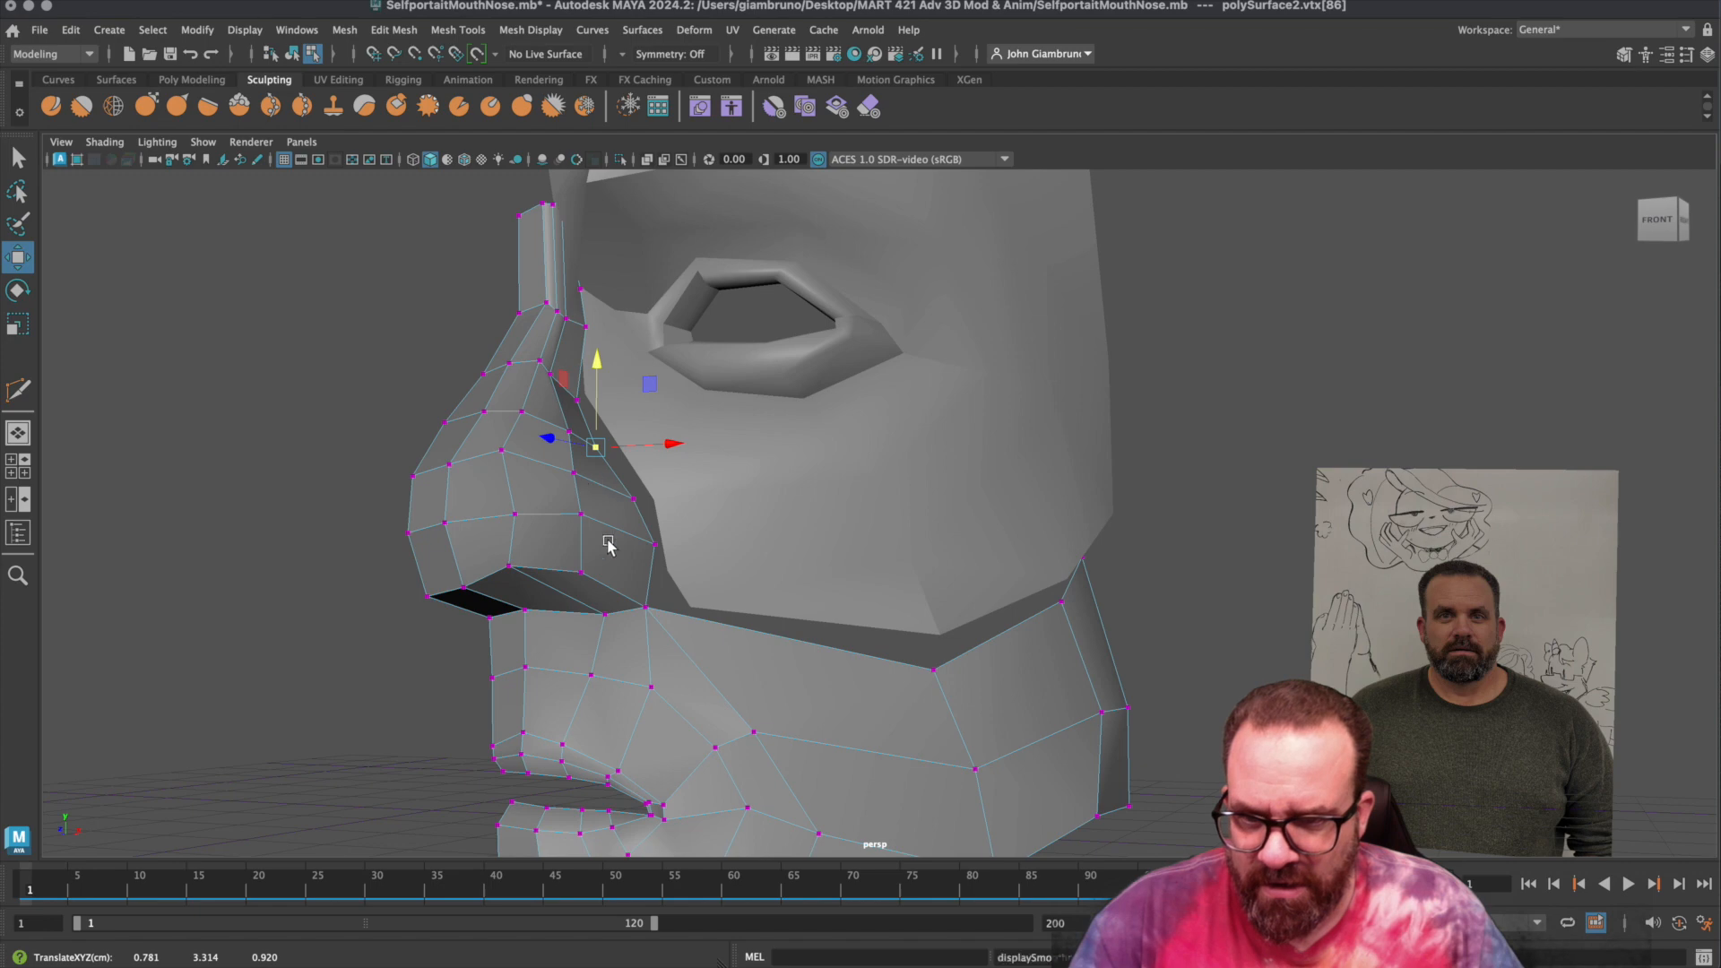
Examine the nose and mouth mesh from below and from the side, comparing the smoothed and unsmoothed shapes.
{"action": "key", "text": "3"}
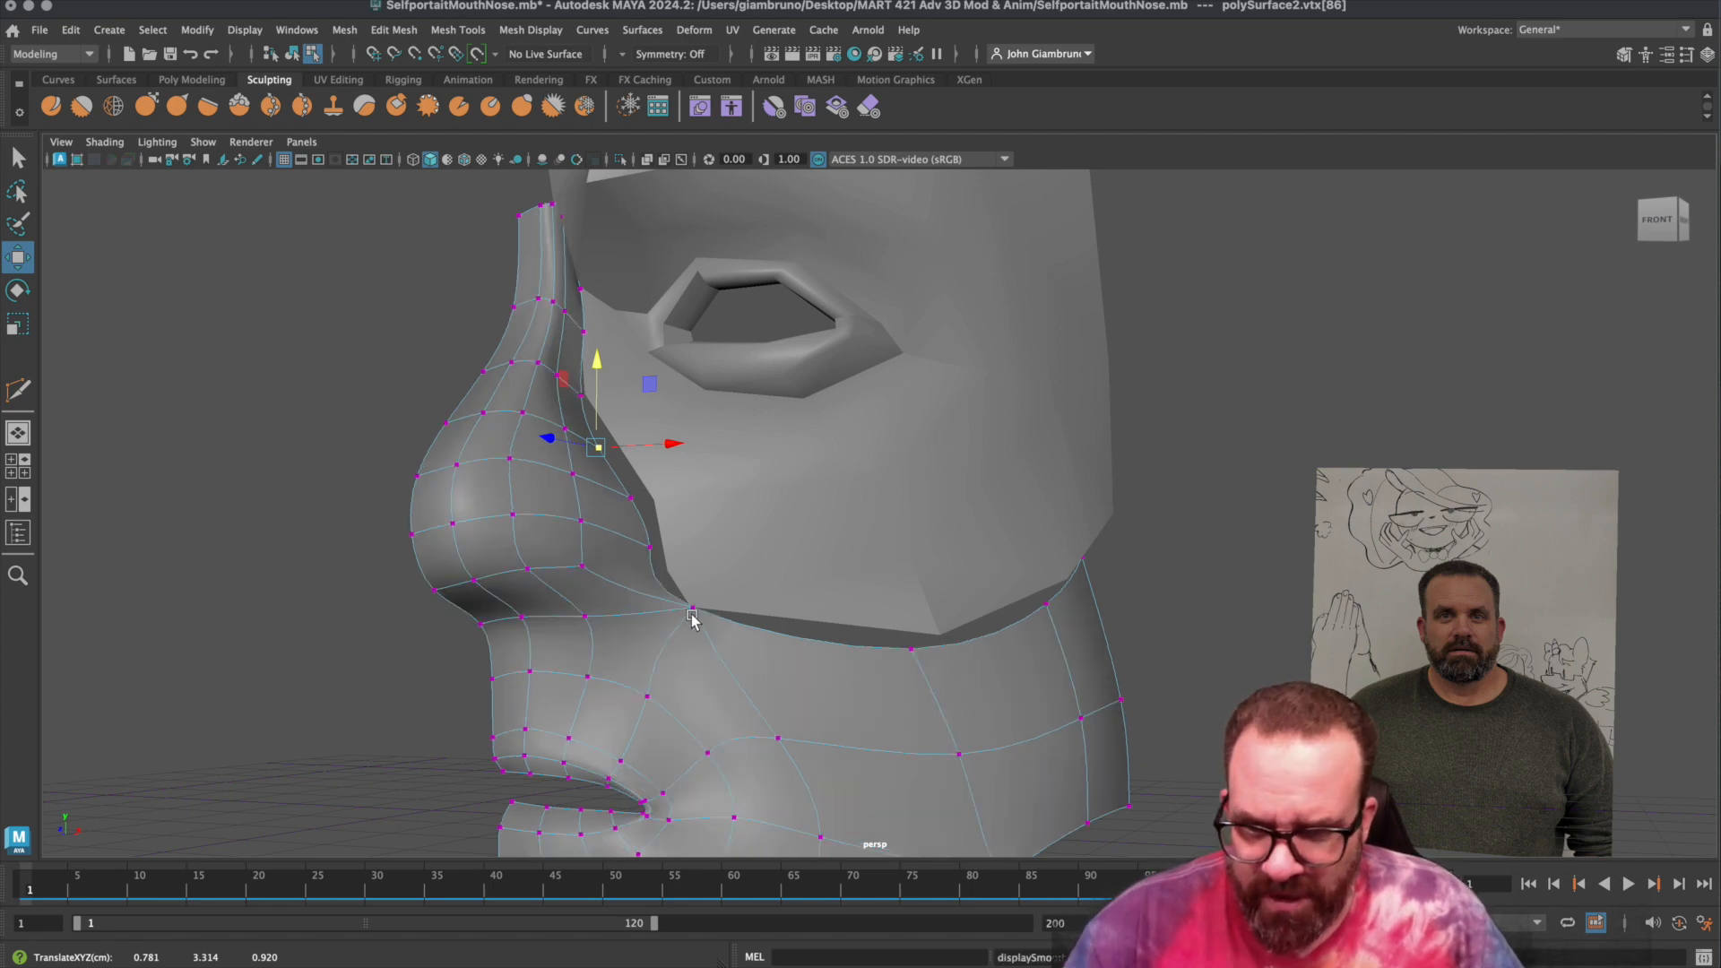
{"action": "key", "text": "1"}
{"action": "left_click_drag", "start_coordinate": [676, 623], "coordinate": [610, 608], "text": "alt"}
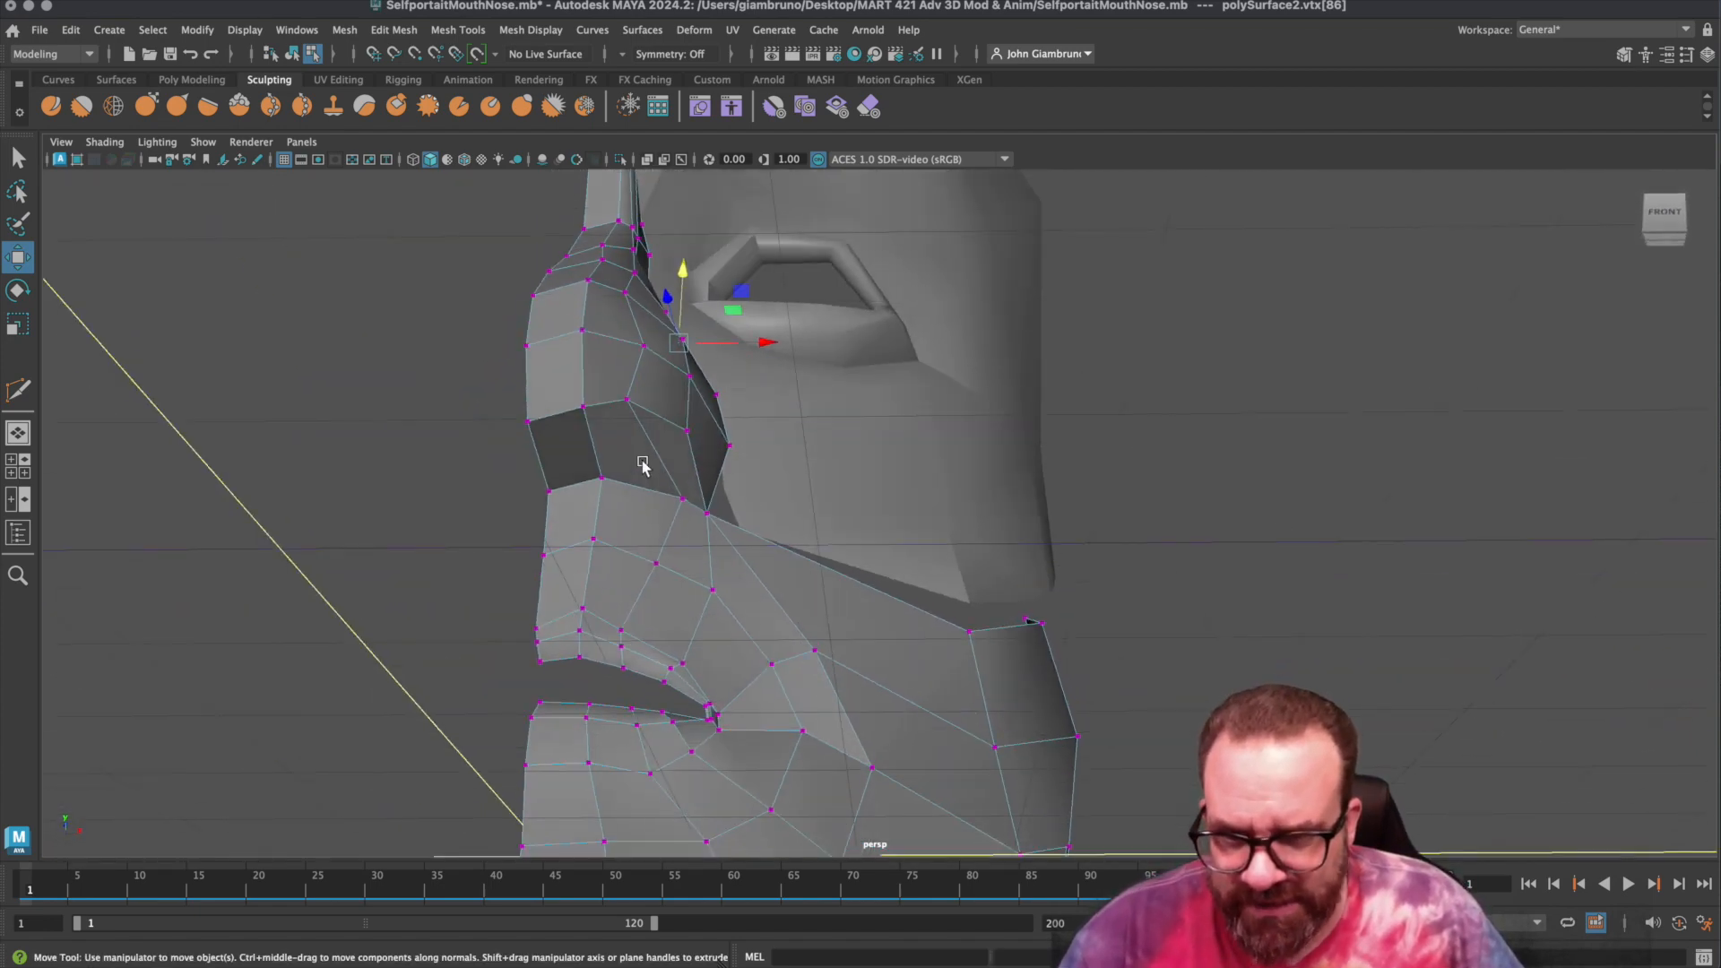
{"action": "right_click", "coordinate": [643, 463]}
{"action": "left_click", "coordinate": [642, 510]}
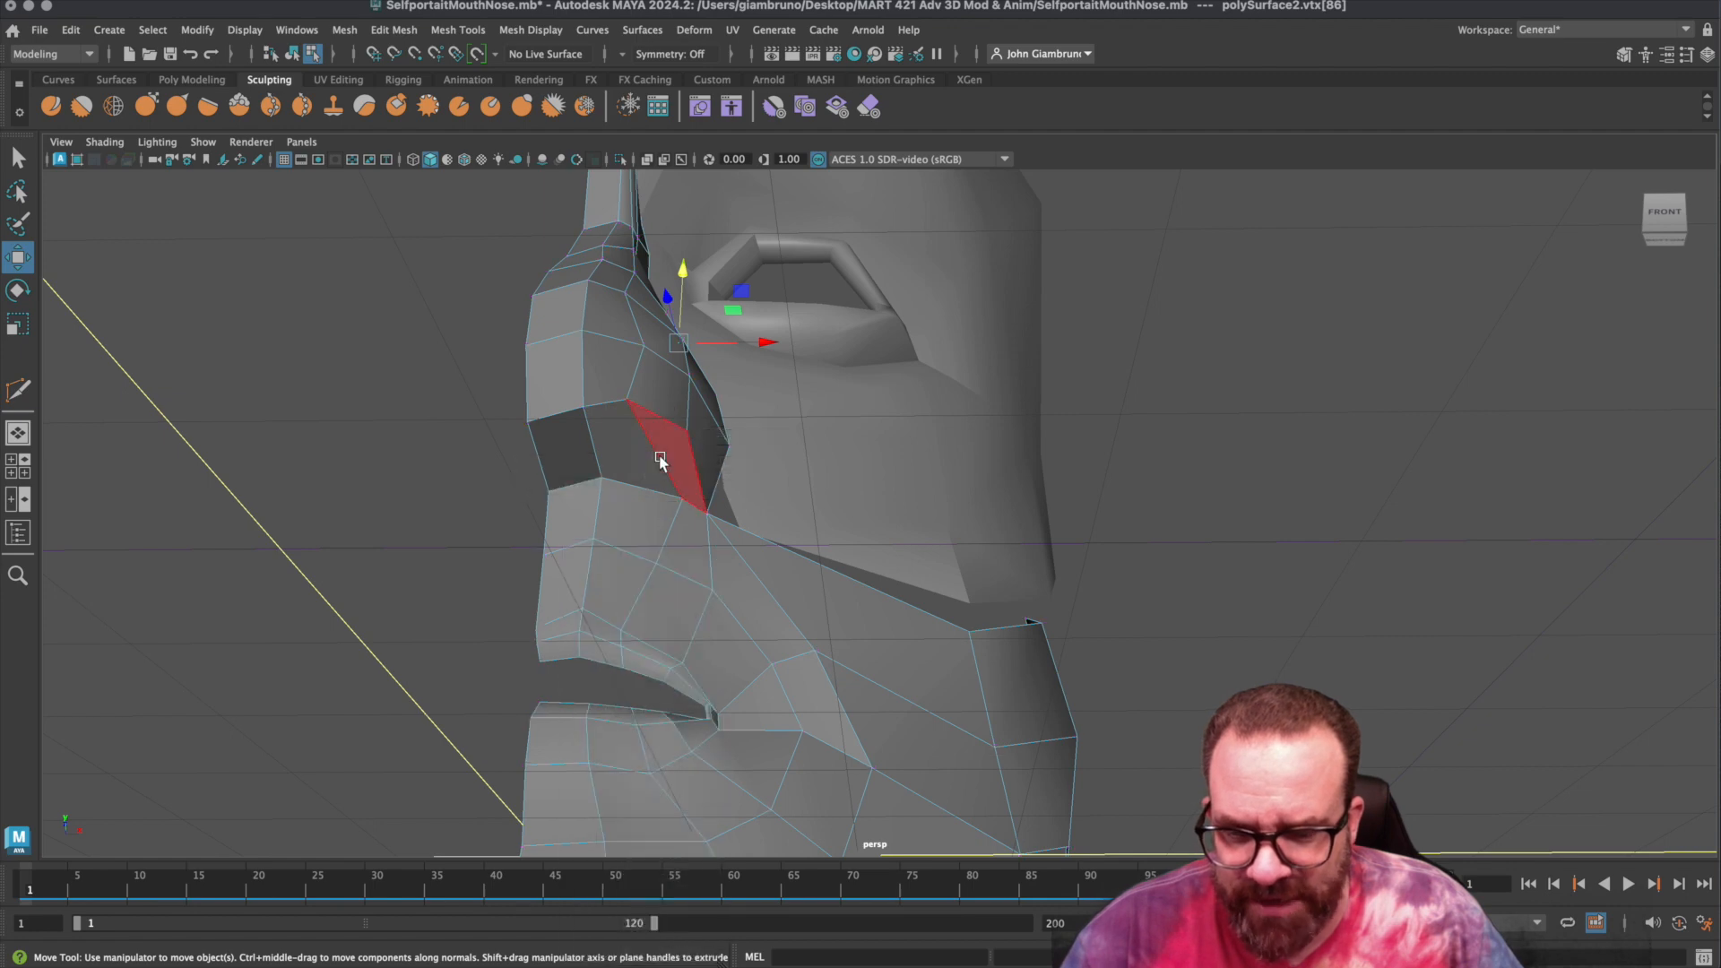
{"action": "left_click_drag", "start_coordinate": [579, 456], "coordinate": [795, 595], "text": "alt"}
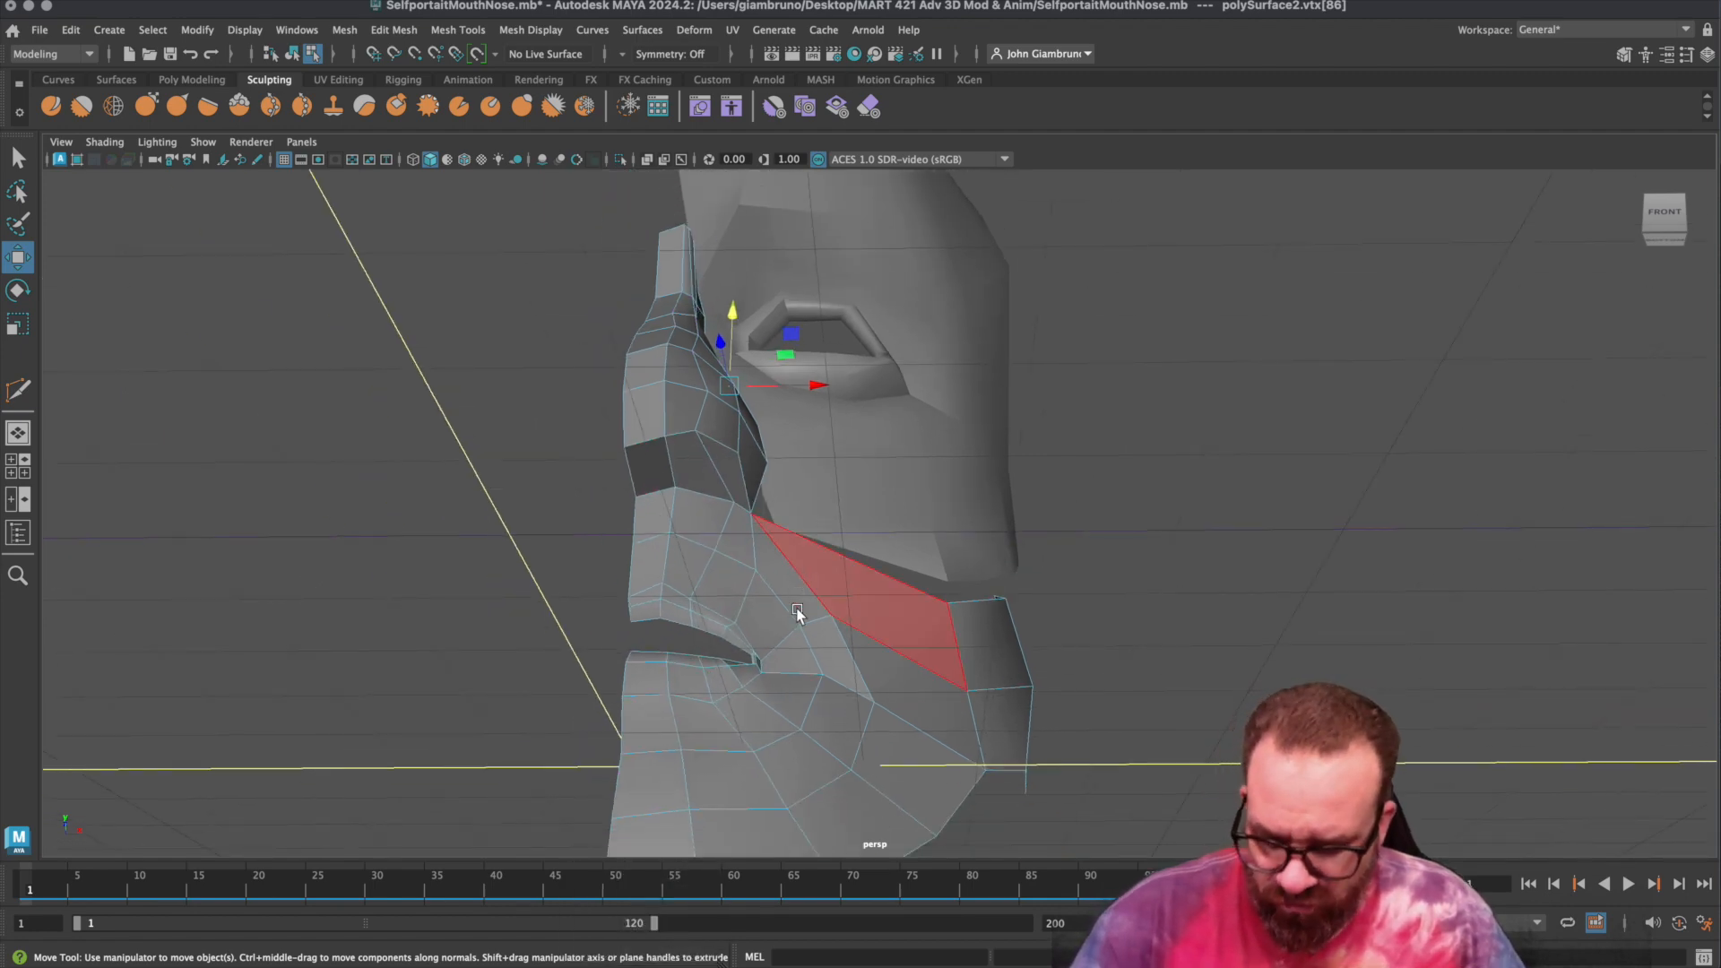
{"action": "key", "text": "3"}
{"action": "left_click", "coordinate": [861, 653]}
{"action": "mouse_move", "coordinate": [1104, 662]}
{"action": "left_mouse_down", "text": "alt"}
{"action": "mouse_move", "coordinate": [1030, 673]}
{"action": "mouse_move", "coordinate": [1104, 669]}
{"action": "left_mouse_up", "text": "alt"}
{"action": "right_click", "coordinate": [874, 677]}
{"action": "left_click", "coordinate": [956, 652]}
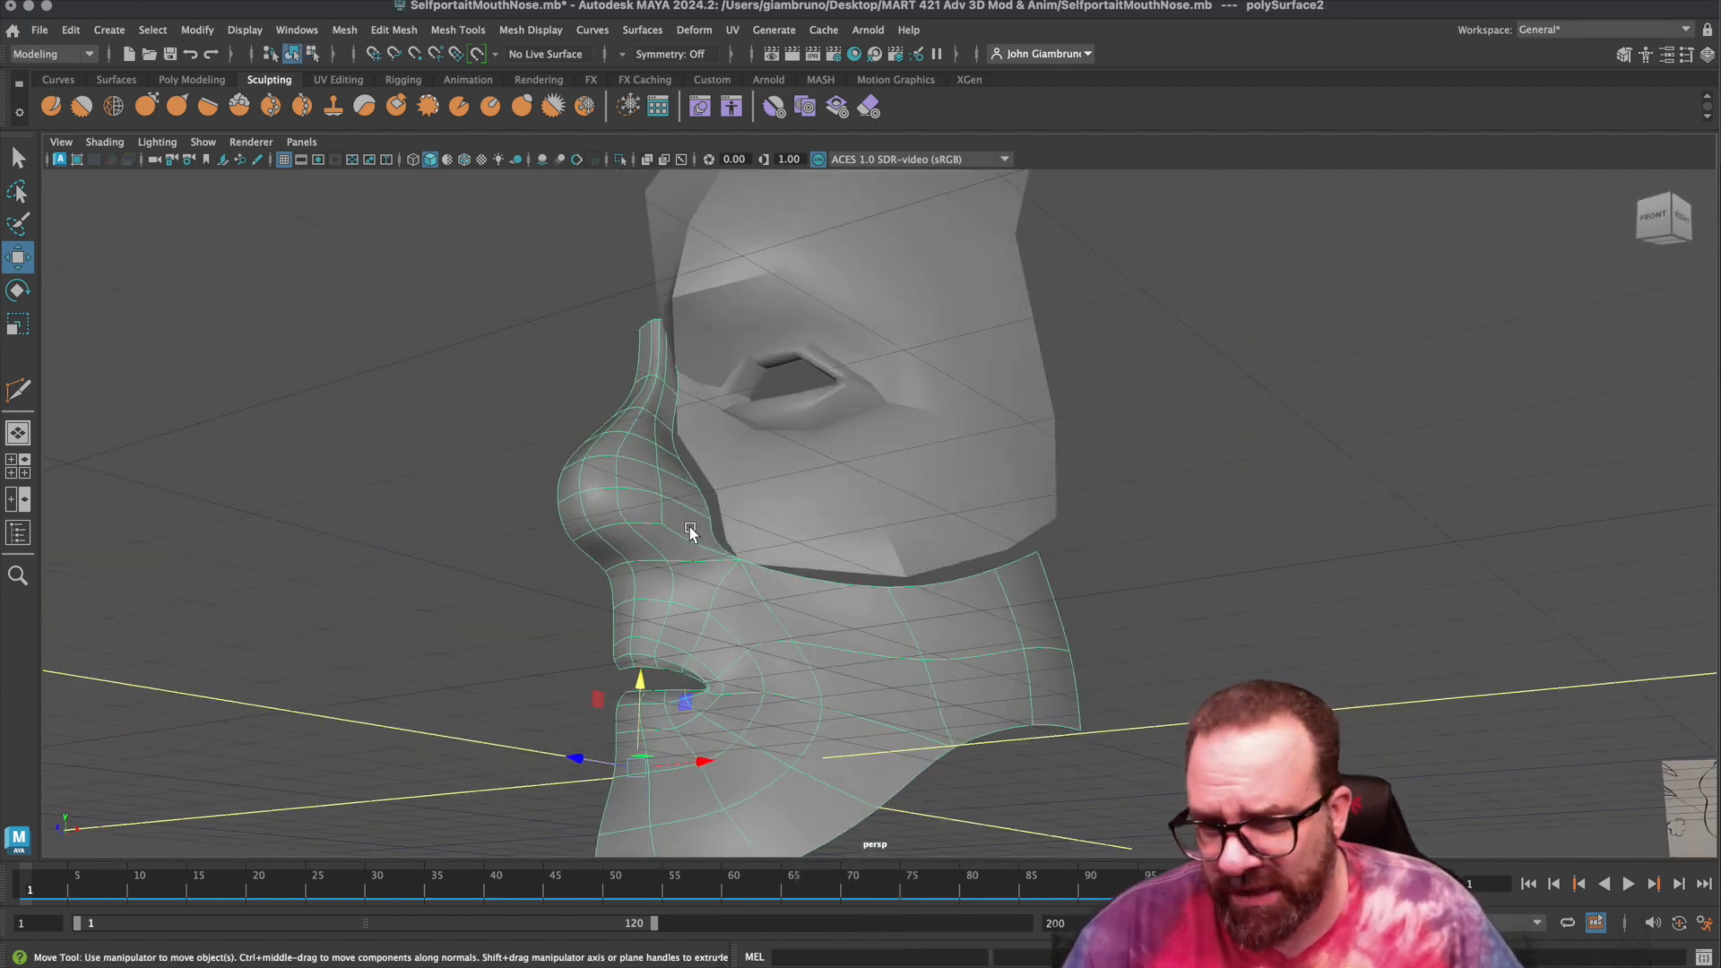
{"action": "mouse_move", "coordinate": [619, 554]}
{"action": "left_mouse_down", "text": "alt"}
{"action": "mouse_move", "coordinate": [744, 550]}
{"action": "mouse_move", "coordinate": [633, 548]}
{"action": "left_mouse_up", "text": "alt"}
Extrude the faces on the nose's underside and scale them inward to form the nostril inset.
{"action": "key", "text": "space"}
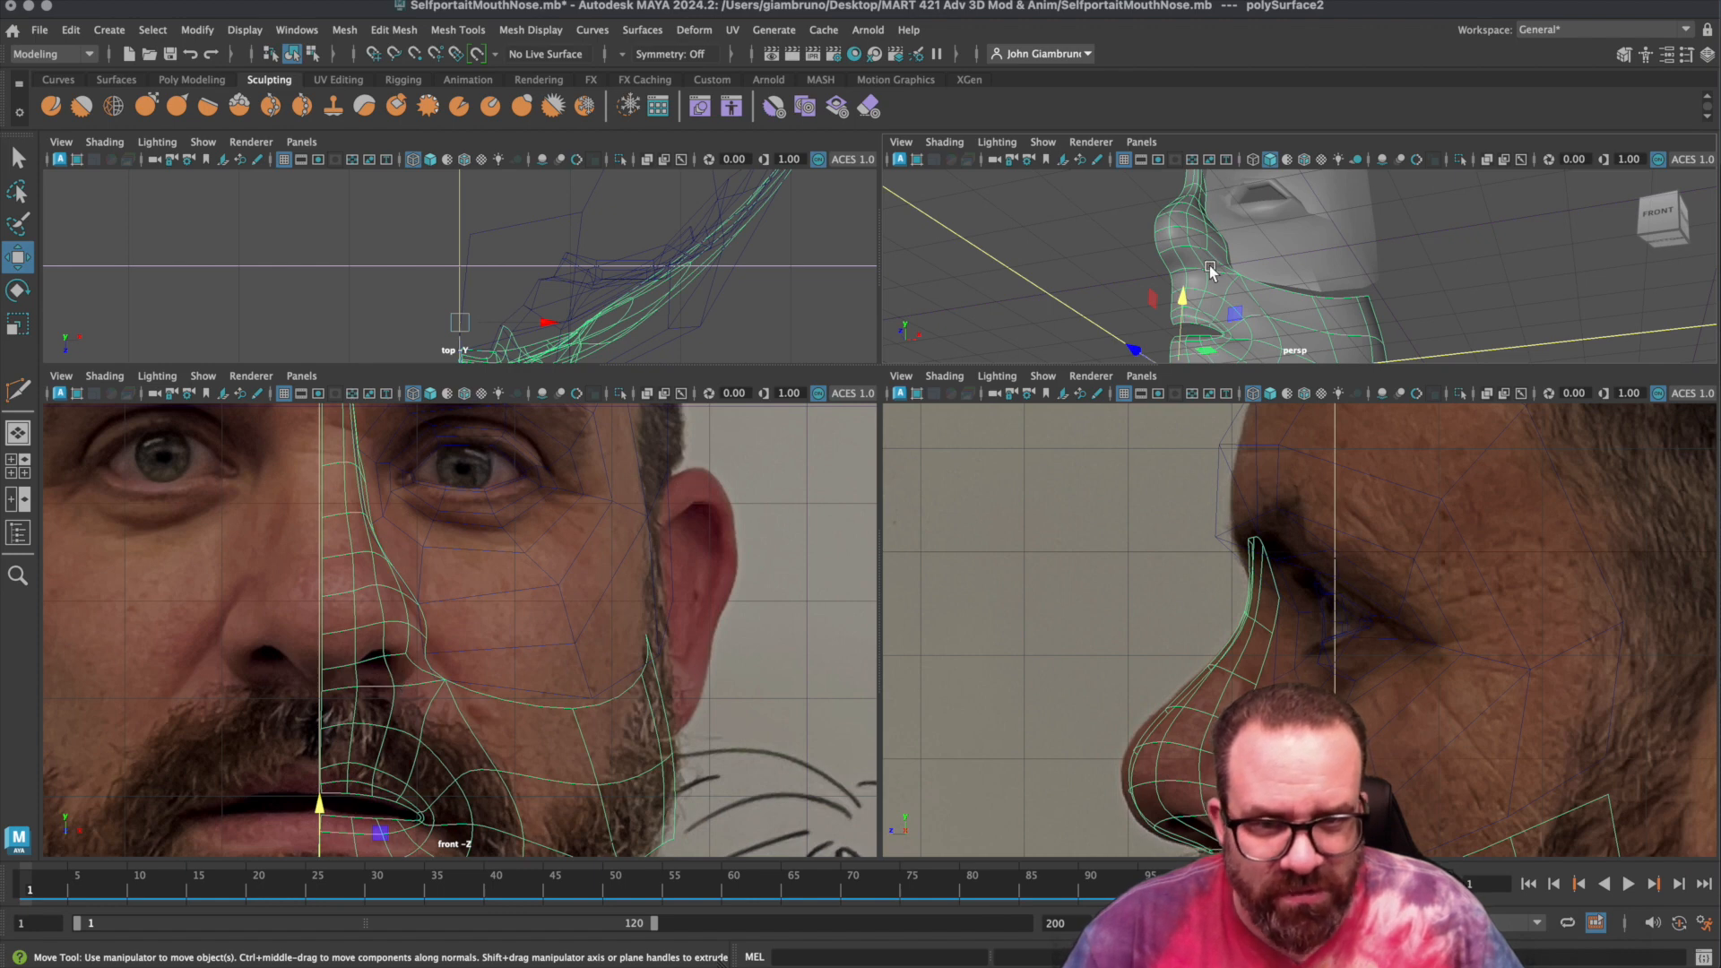
{"action": "scroll", "coordinate": [1099, 284], "scroll_direction": "up", "scroll_amount": 3}
{"action": "right_click_drag", "start_coordinate": [1127, 259], "coordinate": [1128, 300]}
{"action": "left_click", "coordinate": [1105, 260]}
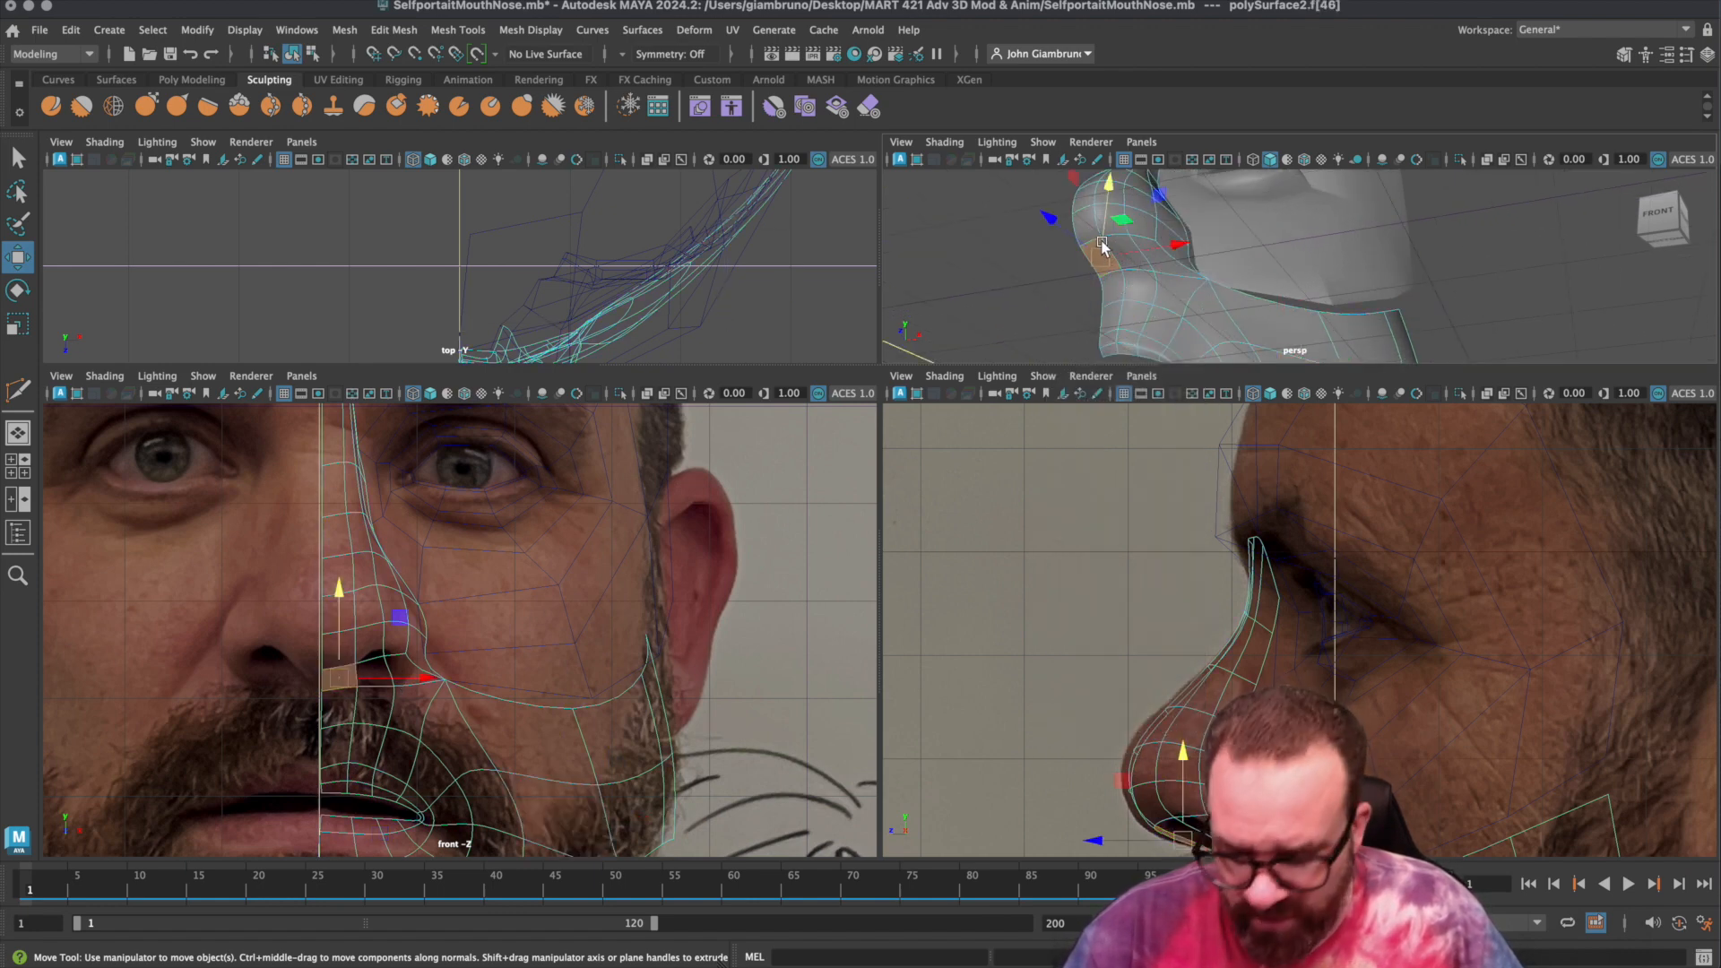
{"action": "left_click", "coordinate": [1132, 267], "text": "shift"}
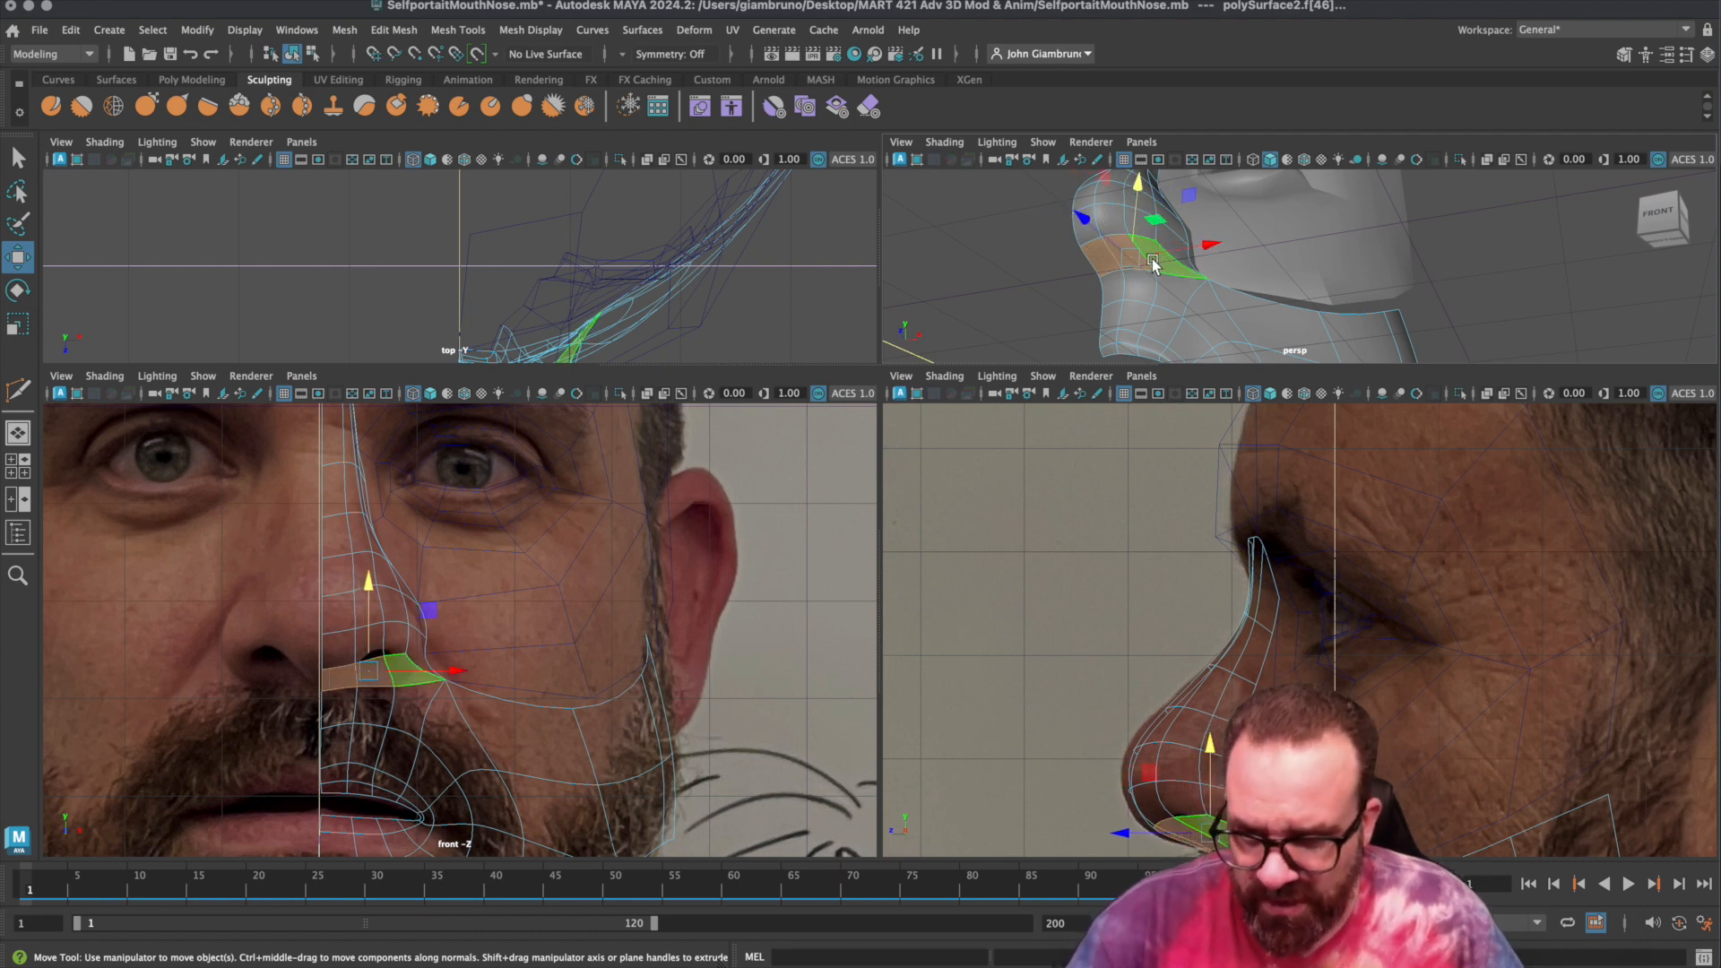
{"action": "key", "text": "1"}
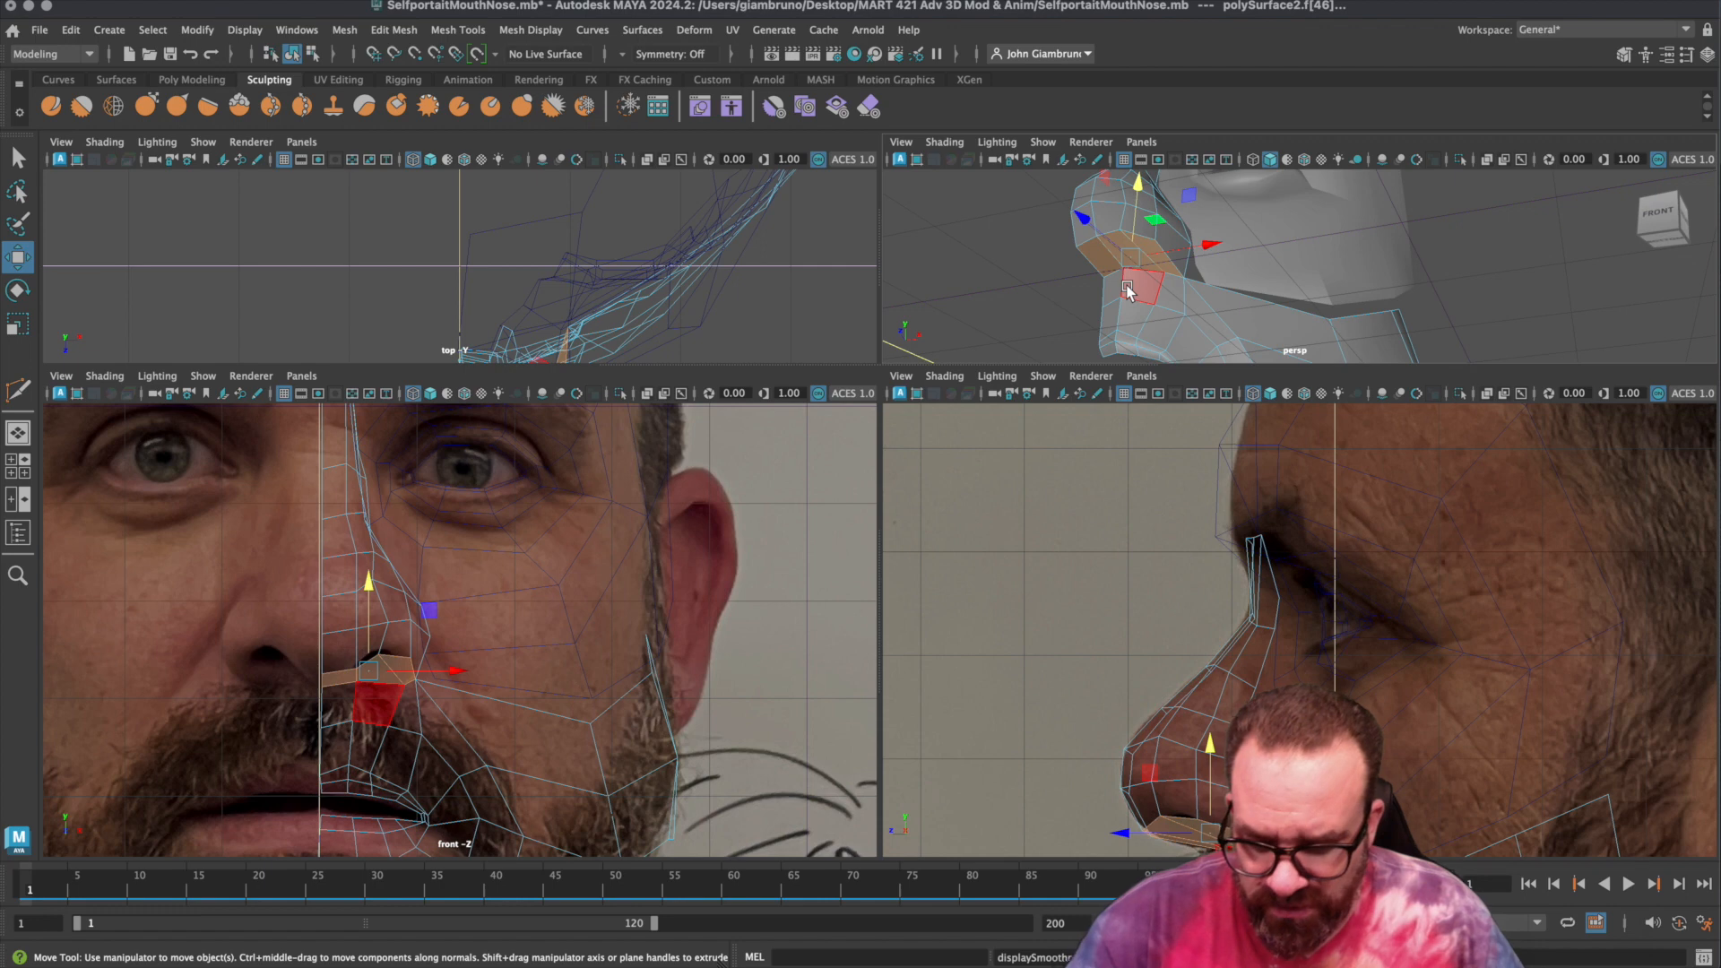
{"action": "key", "text": "ctrl+e"}
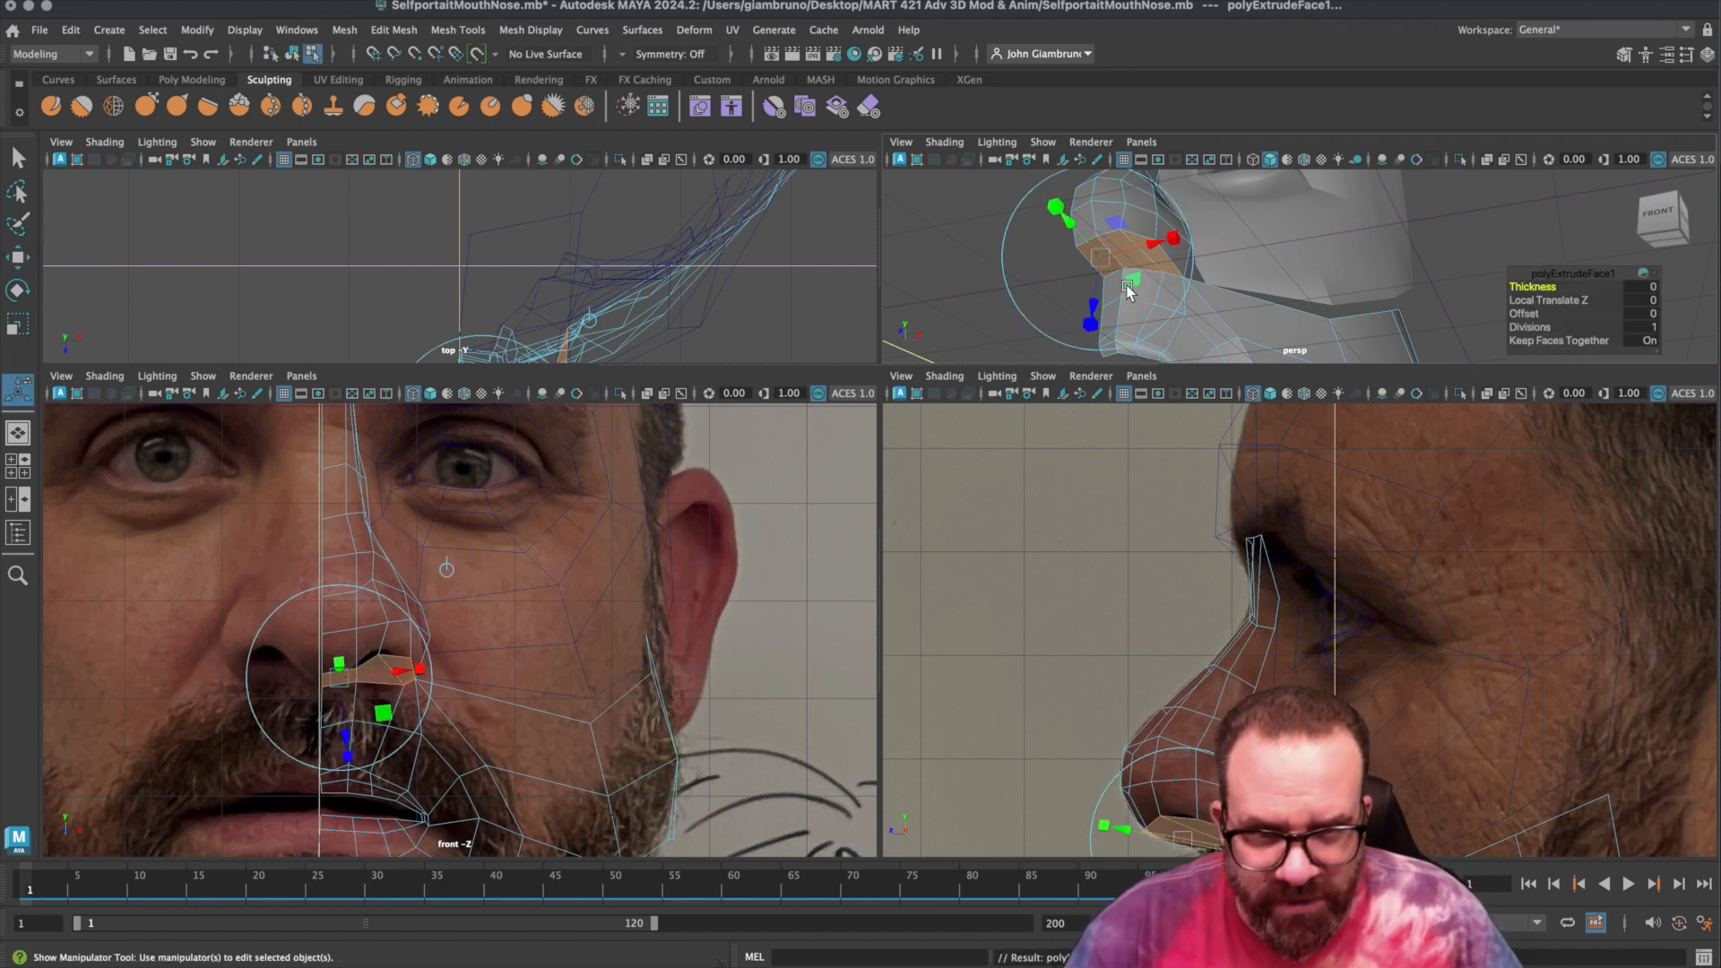
{"action": "left_click", "coordinate": [1175, 241]}
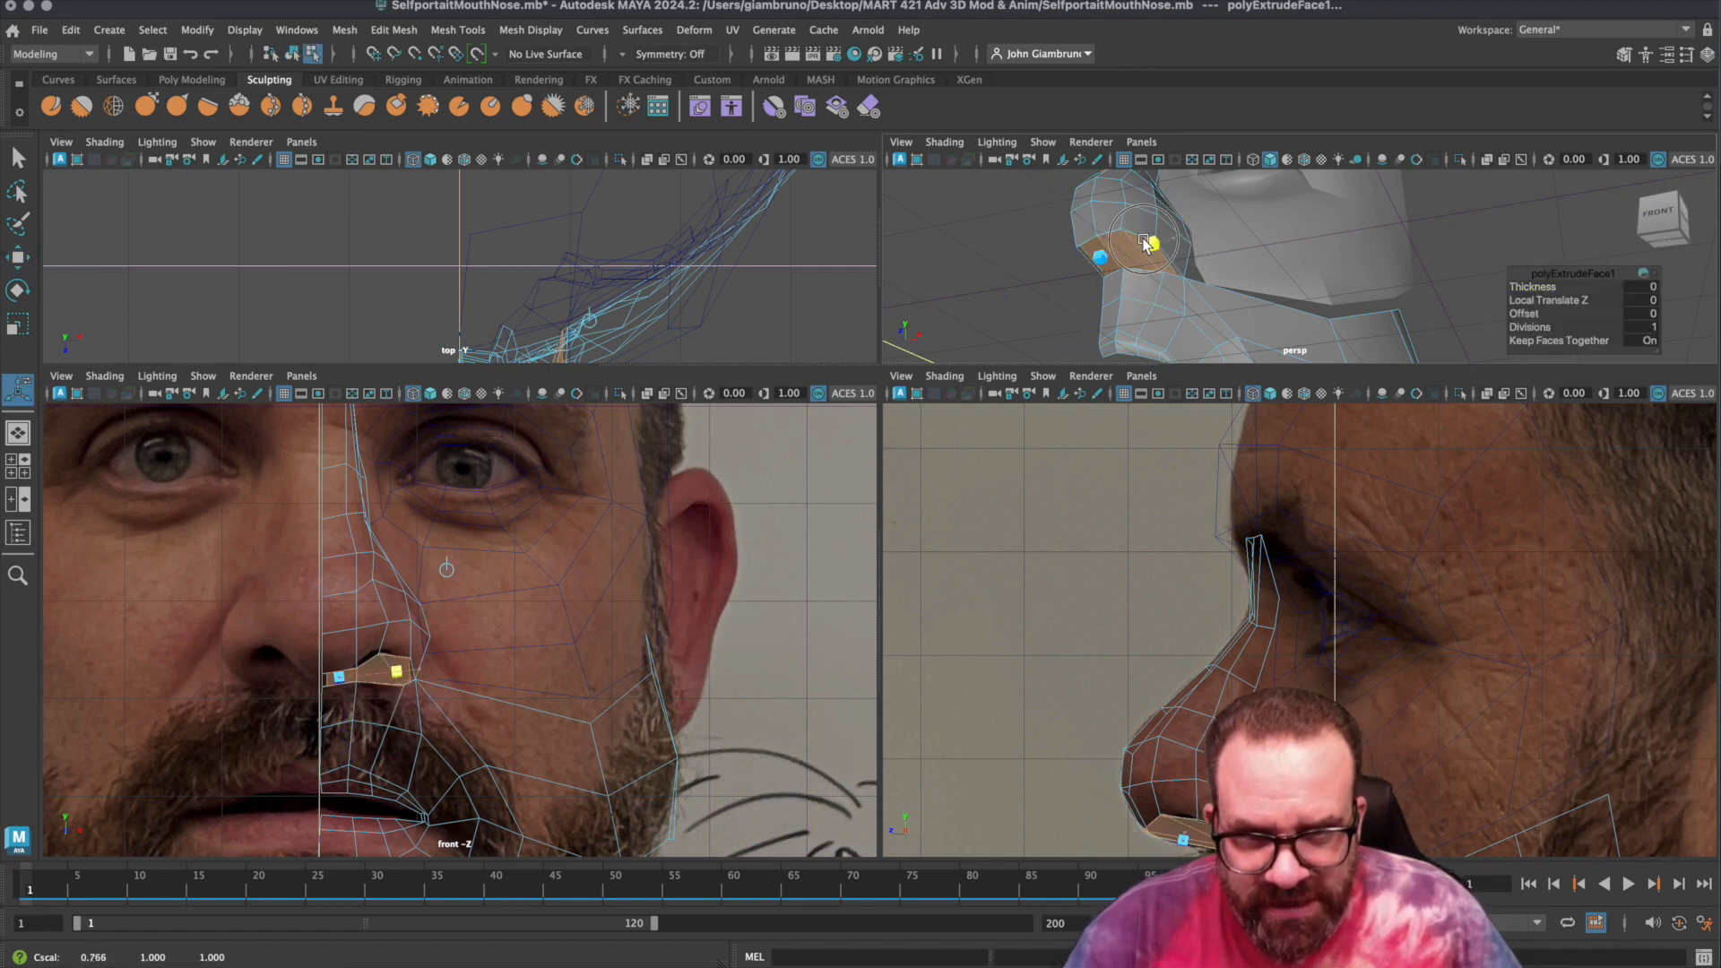
{"action": "mouse_move", "coordinate": [1042, 212]}
{"action": "left_mouse_down"}
{"action": "mouse_move", "coordinate": [1058, 199]}
{"action": "mouse_move", "coordinate": [1069, 234]}
{"action": "left_mouse_up"}
{"action": "mouse_move", "coordinate": [1172, 241]}
{"action": "left_mouse_down"}
{"action": "mouse_move", "coordinate": [1149, 243]}
{"action": "mouse_move", "coordinate": [1162, 239]}
{"action": "left_mouse_up"}
{"action": "right_click_drag", "start_coordinate": [1109, 257], "coordinate": [1110, 307]}
{"action": "key", "text": "q"}
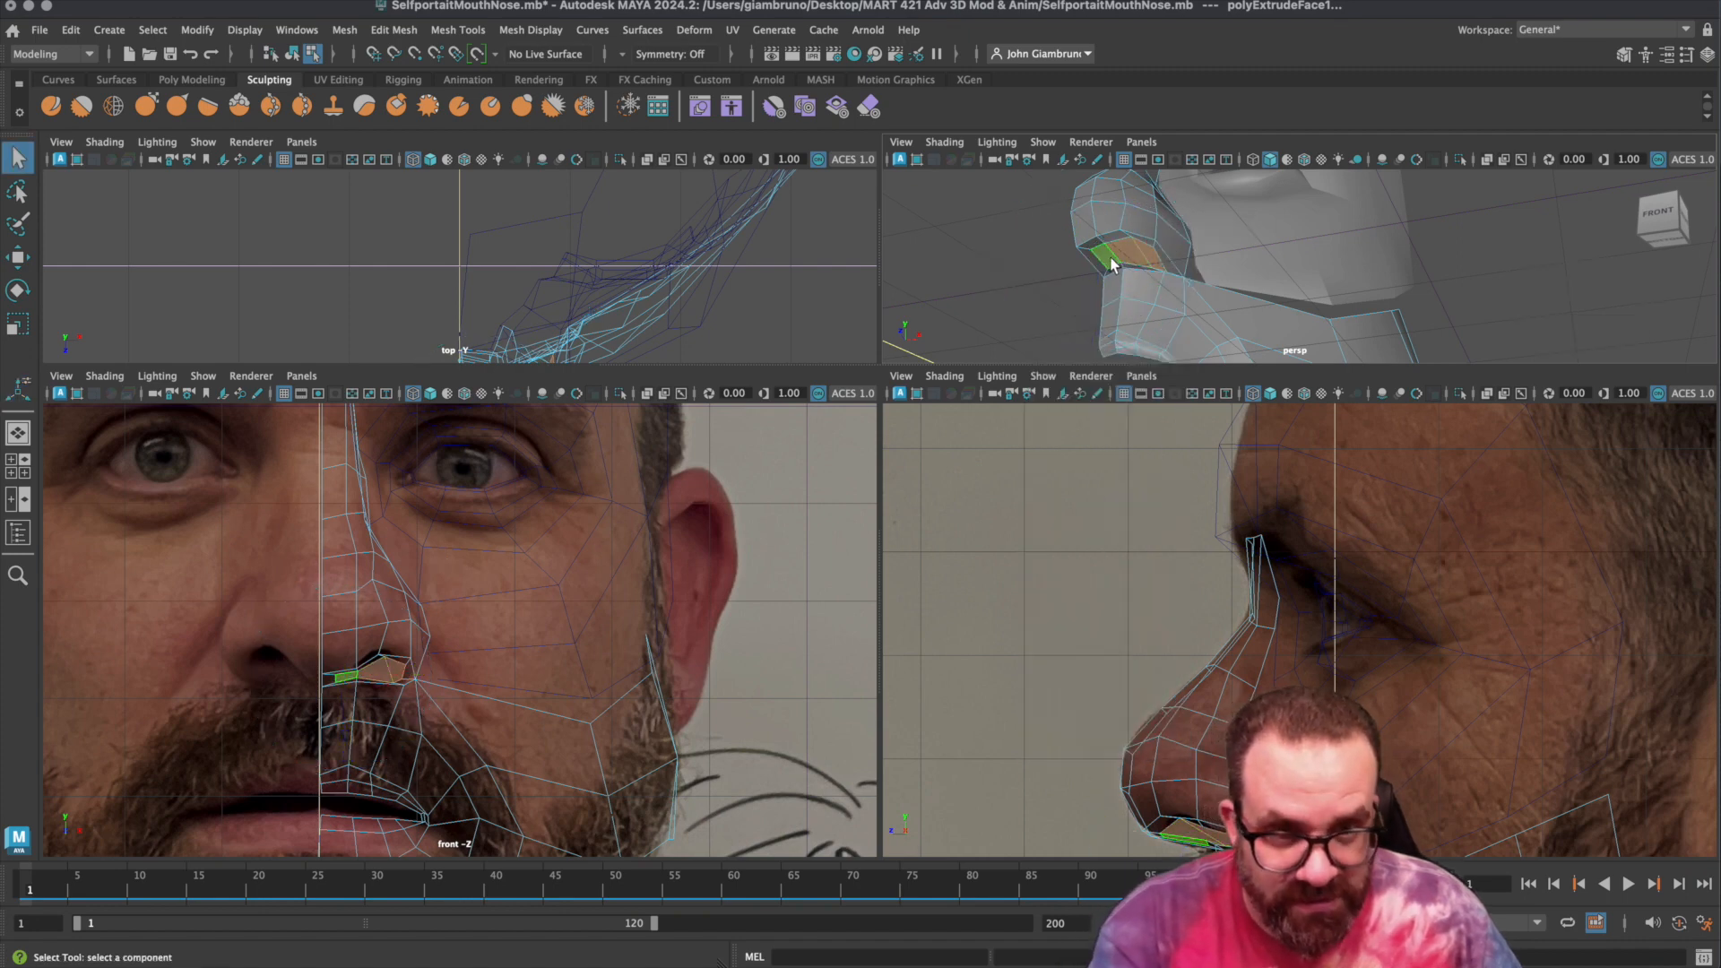
Delete the inset faces to open the nostril, and move the two front vertices of its rim outward from the nose's centre.
{"action": "scroll", "coordinate": [1108, 264], "scroll_direction": "up", "scroll_amount": 4}
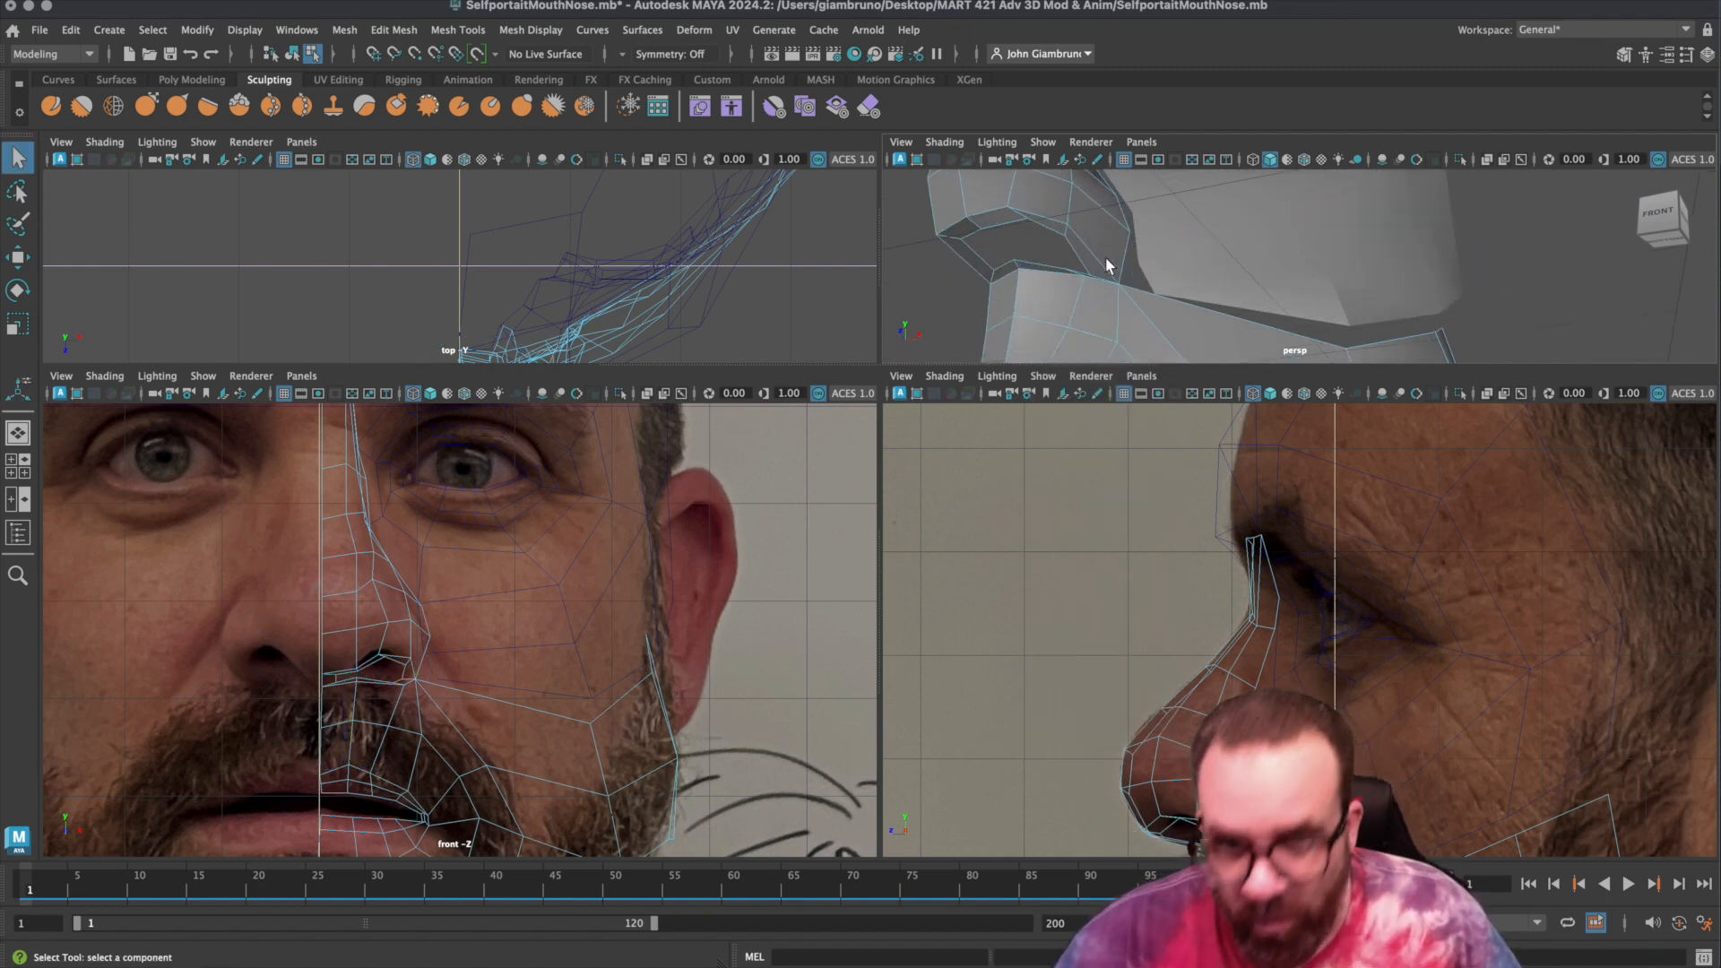
{"action": "left_click", "coordinate": [977, 264]}
{"action": "right_click_drag", "start_coordinate": [962, 242], "coordinate": [908, 243]}
{"action": "left_click", "coordinate": [982, 228]}
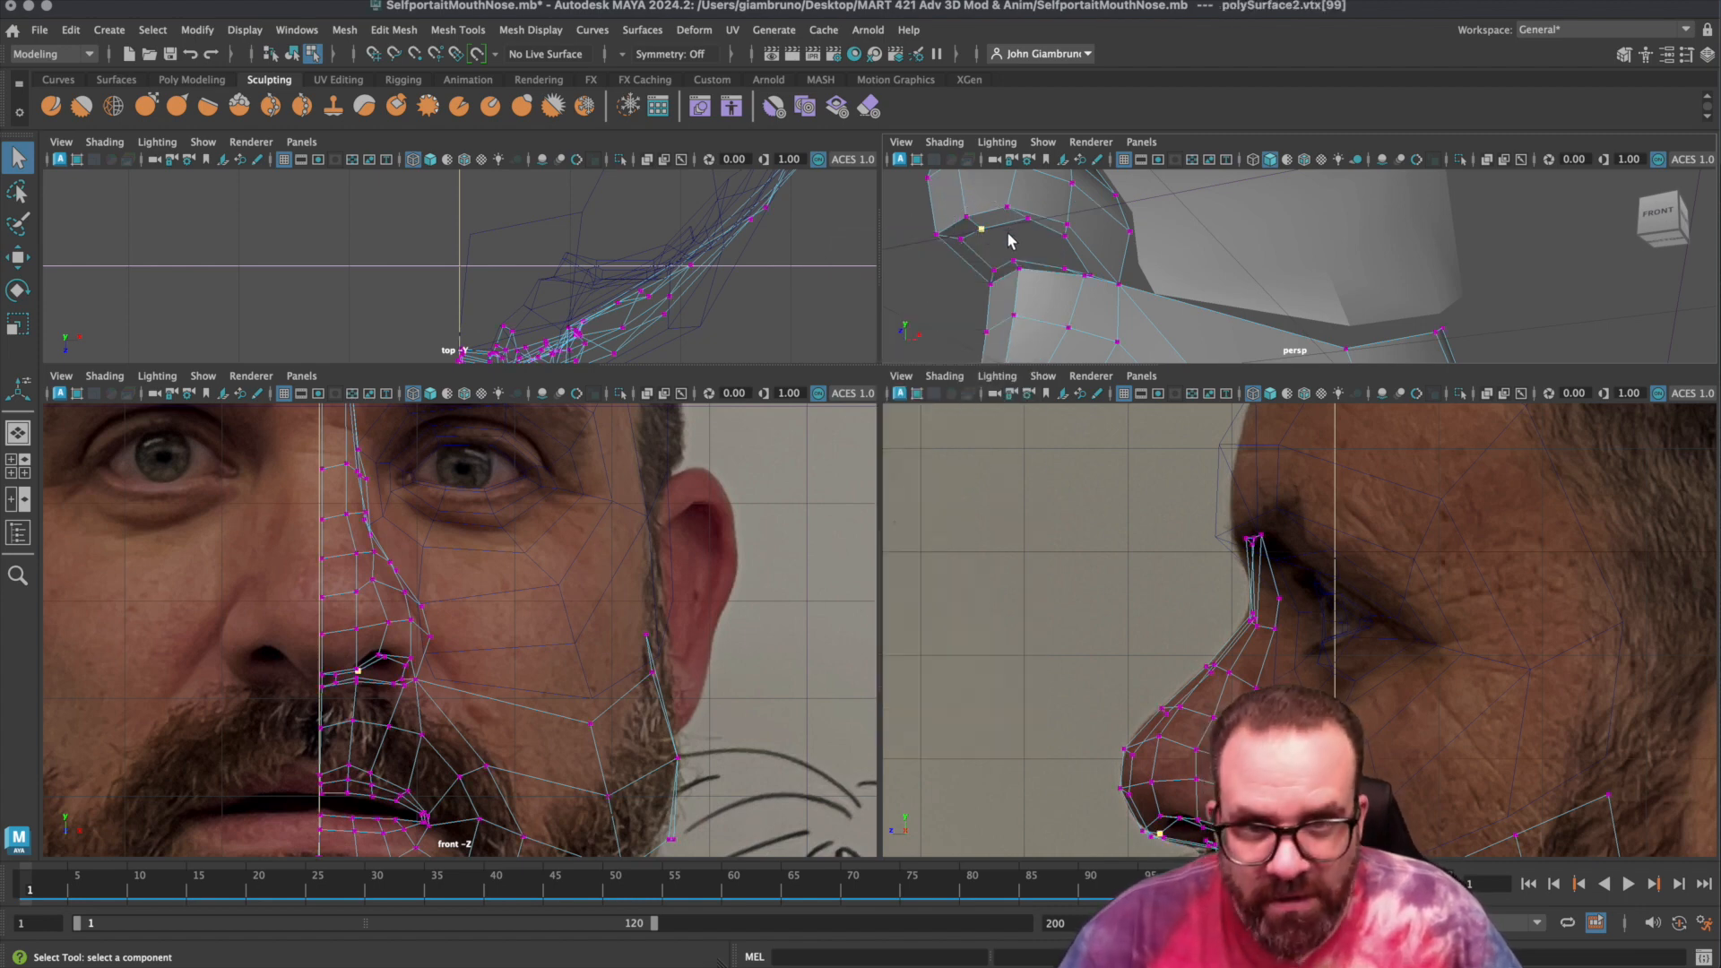
{"action": "key", "text": "w"}
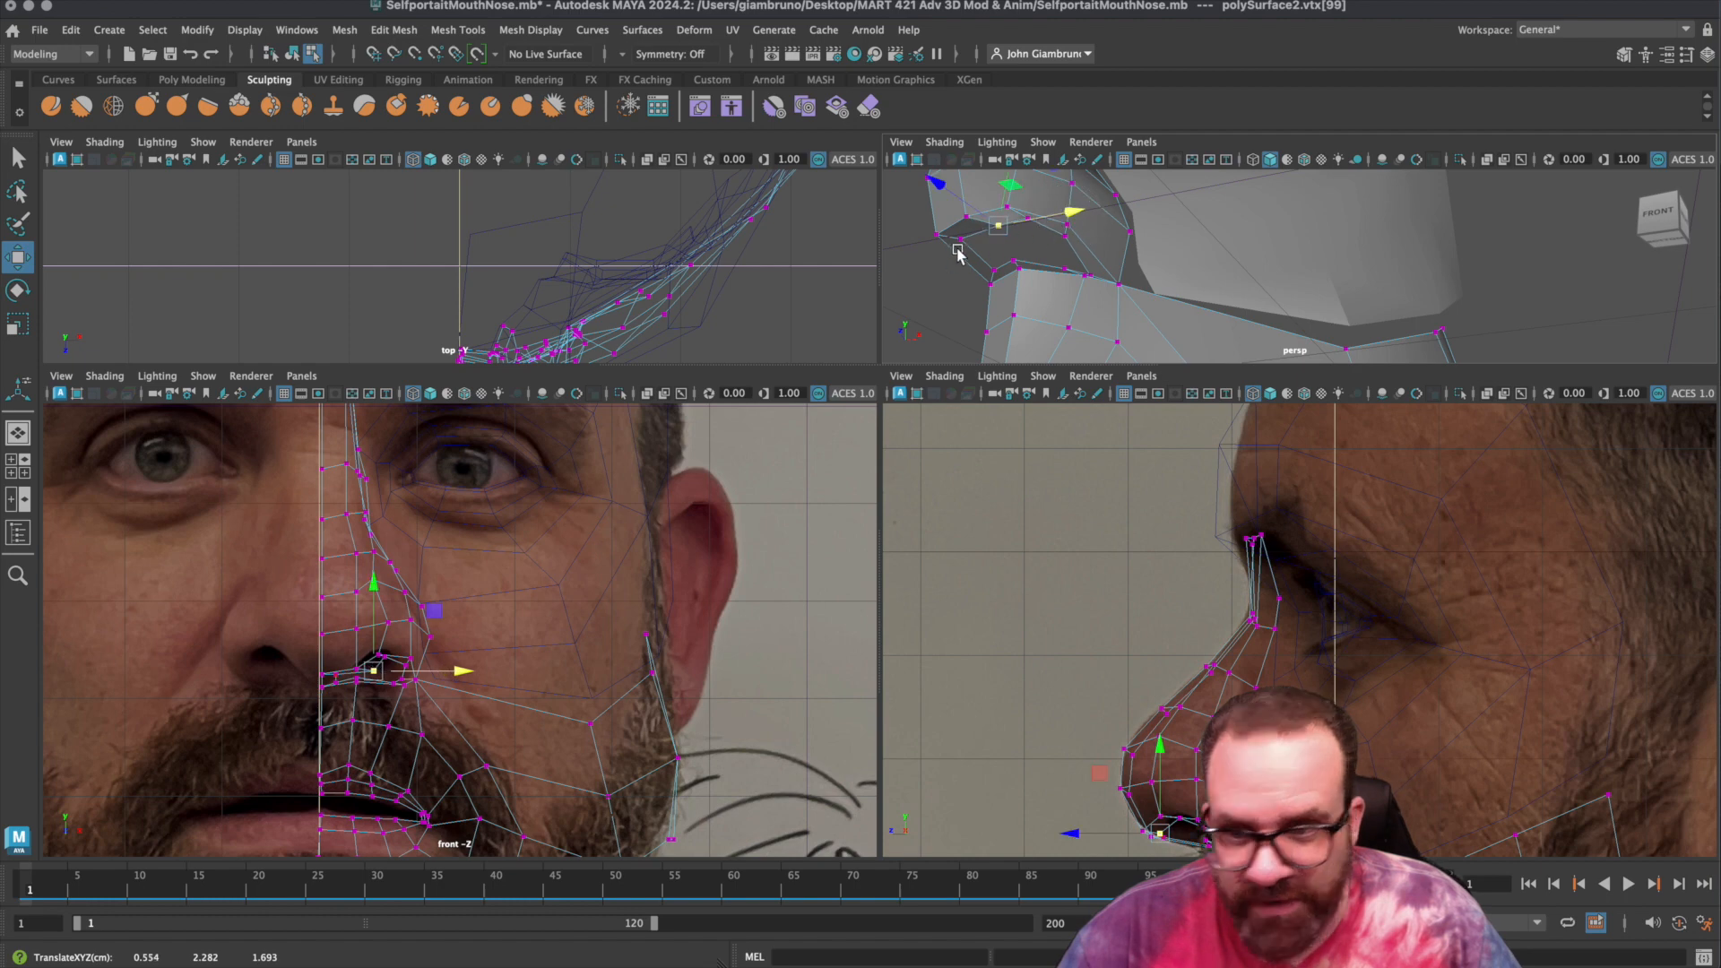
{"action": "left_click", "coordinate": [961, 238]}
{"action": "left_click_drag", "start_coordinate": [420, 683], "coordinate": [442, 678]}
{"action": "left_click_drag", "start_coordinate": [359, 589], "coordinate": [358, 583]}
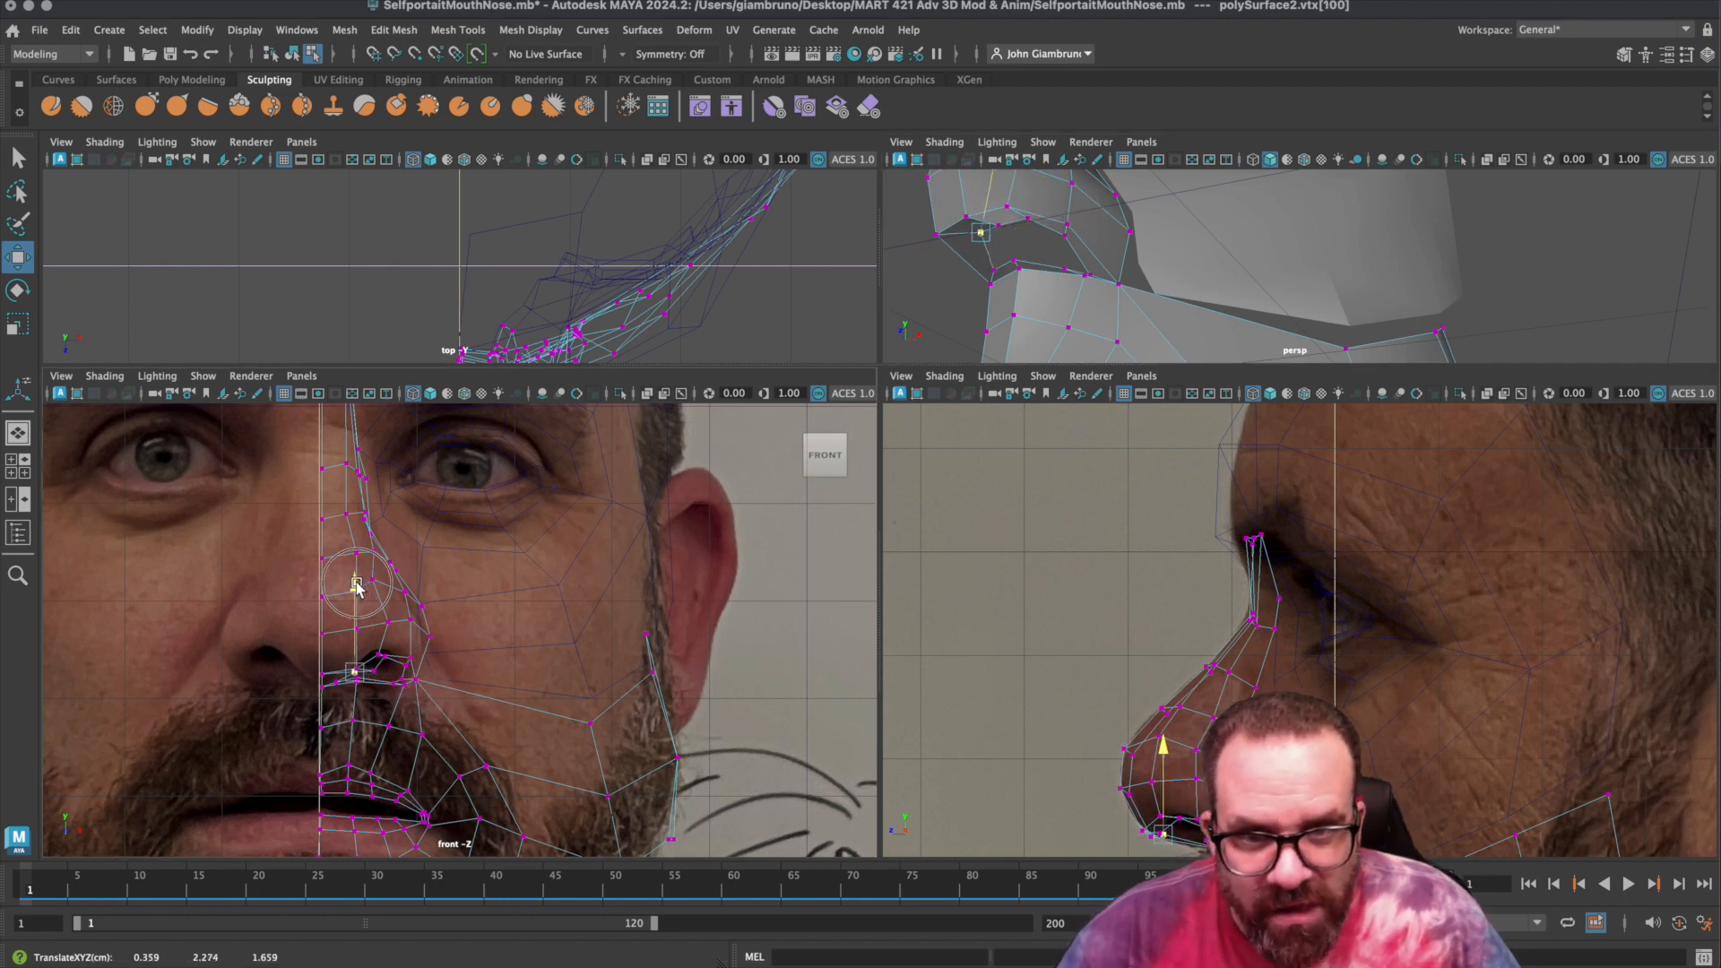
Reposition the two vertices along the lower edge of the nostril opening.
{"action": "left_click", "coordinate": [1016, 268]}
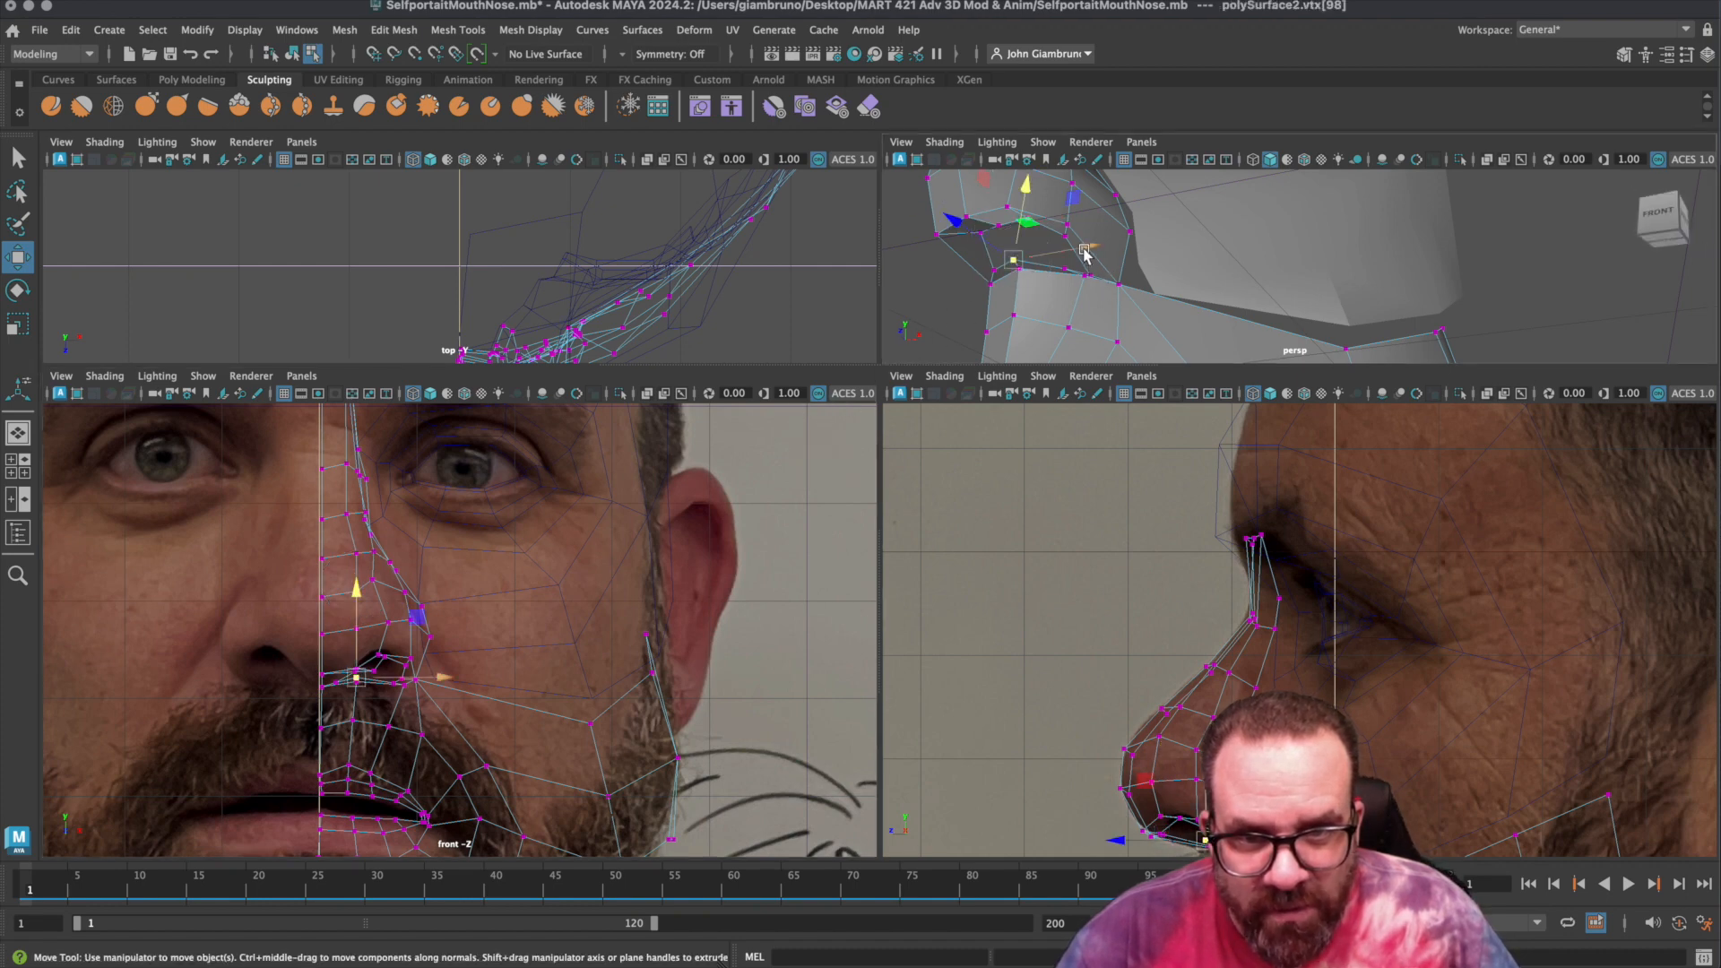
{"action": "left_click_drag", "start_coordinate": [1085, 254], "coordinate": [1040, 268]}
{"action": "left_click", "coordinate": [1064, 267]}
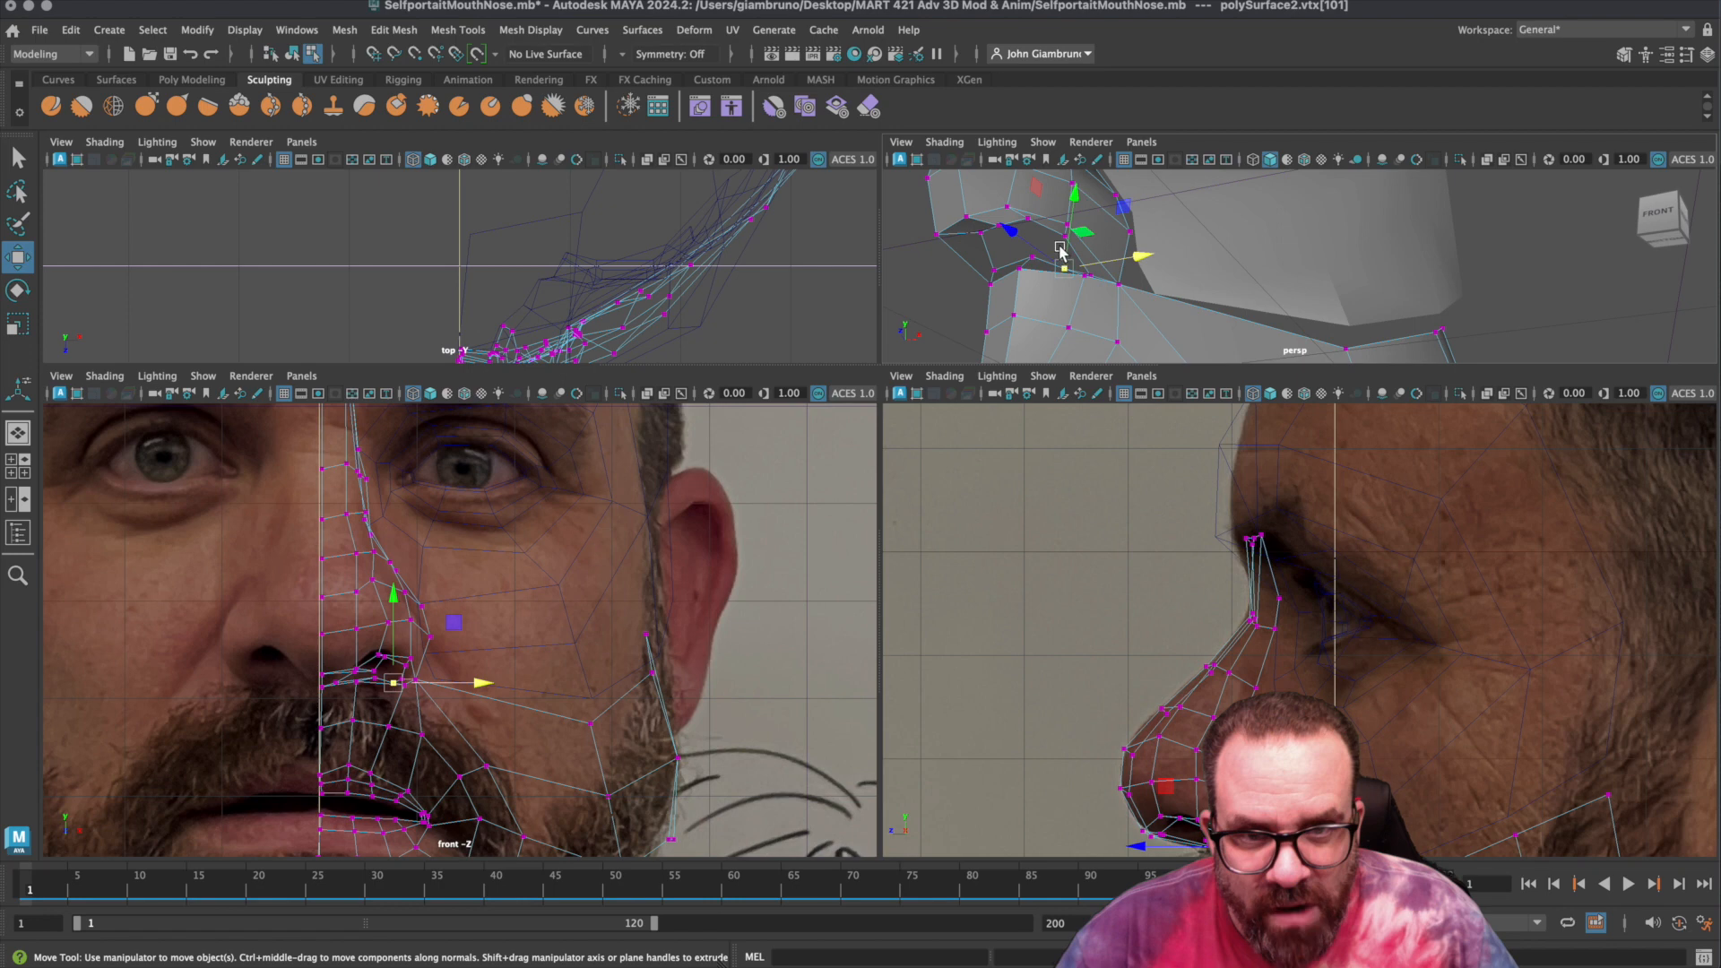
{"action": "left_click_drag", "start_coordinate": [1074, 208], "coordinate": [1013, 218]}
Raise the nostril rim's rear outer vertex and shift it inward, and raise the vertex on the opening's upper edge.
{"action": "left_click", "coordinate": [1090, 275]}
{"action": "left_click_drag", "start_coordinate": [1118, 314], "coordinate": [1134, 318], "text": "alt"}
{"action": "left_click_drag", "start_coordinate": [1125, 205], "coordinate": [1120, 187]}
{"action": "left_click_drag", "start_coordinate": [1200, 268], "coordinate": [1176, 270]}
{"action": "left_click", "coordinate": [1074, 235]}
{"action": "left_click_drag", "start_coordinate": [1088, 208], "coordinate": [1082, 192]}
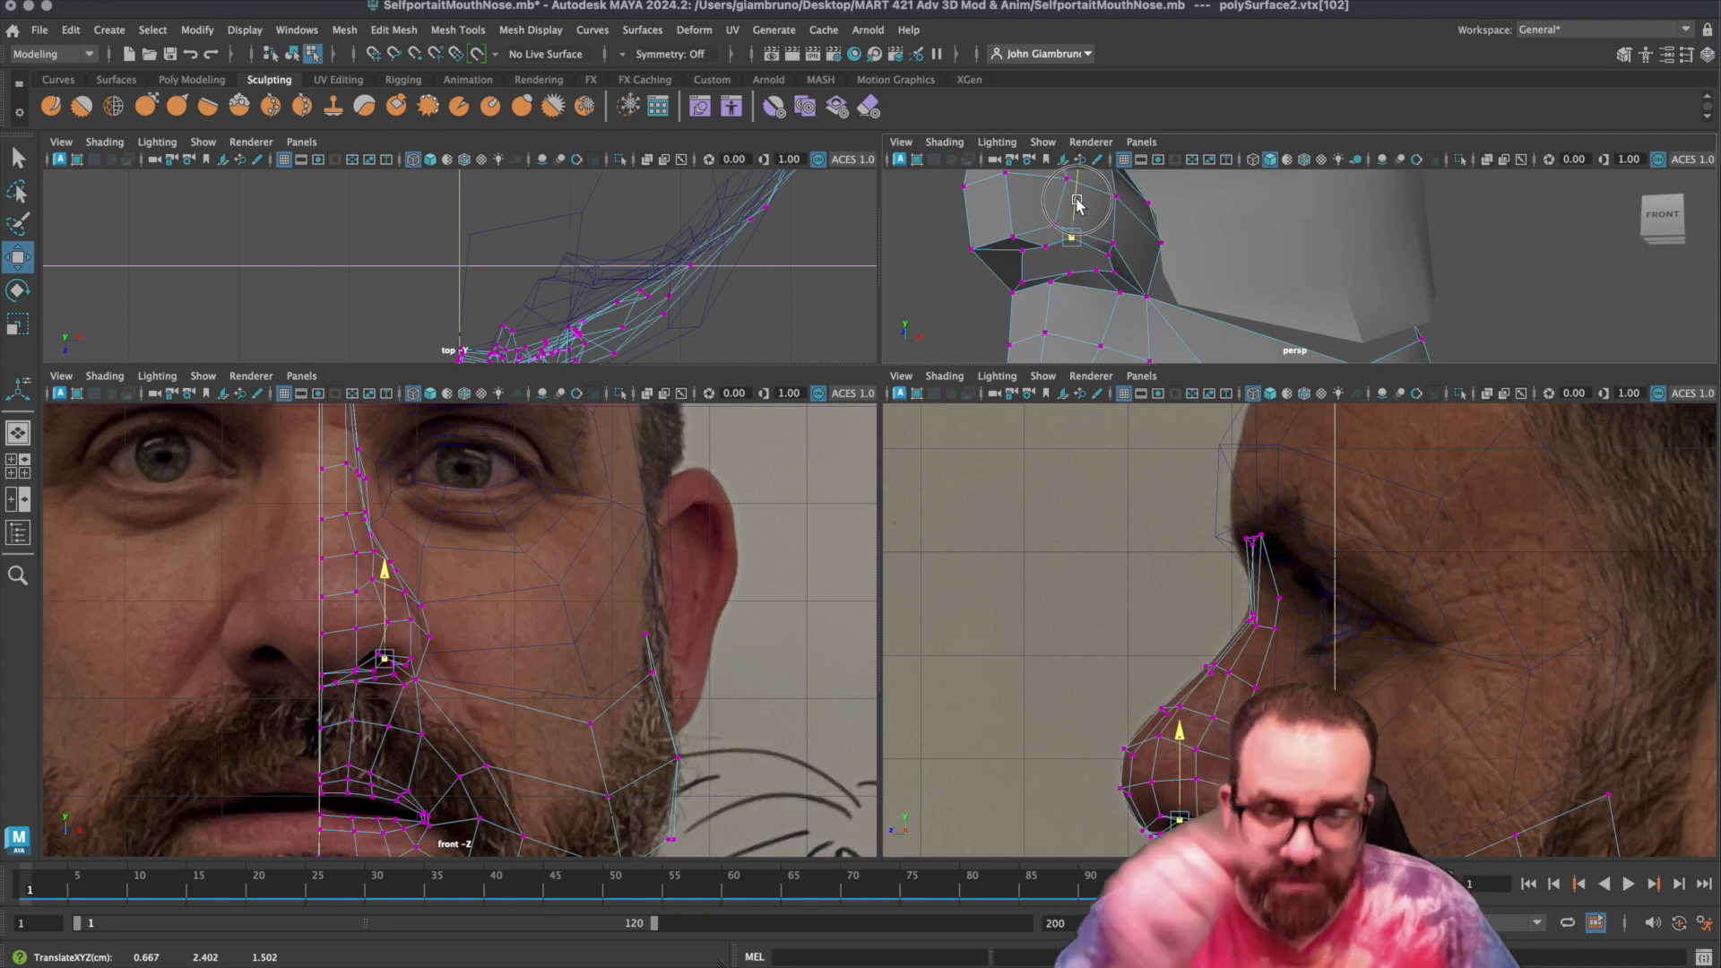
Move the nostril rim's inner lower vertex outward and up, away from the nose's centre line.
{"action": "left_click_drag", "start_coordinate": [1044, 250], "coordinate": [1051, 190]}
{"action": "left_click", "coordinate": [1022, 283]}
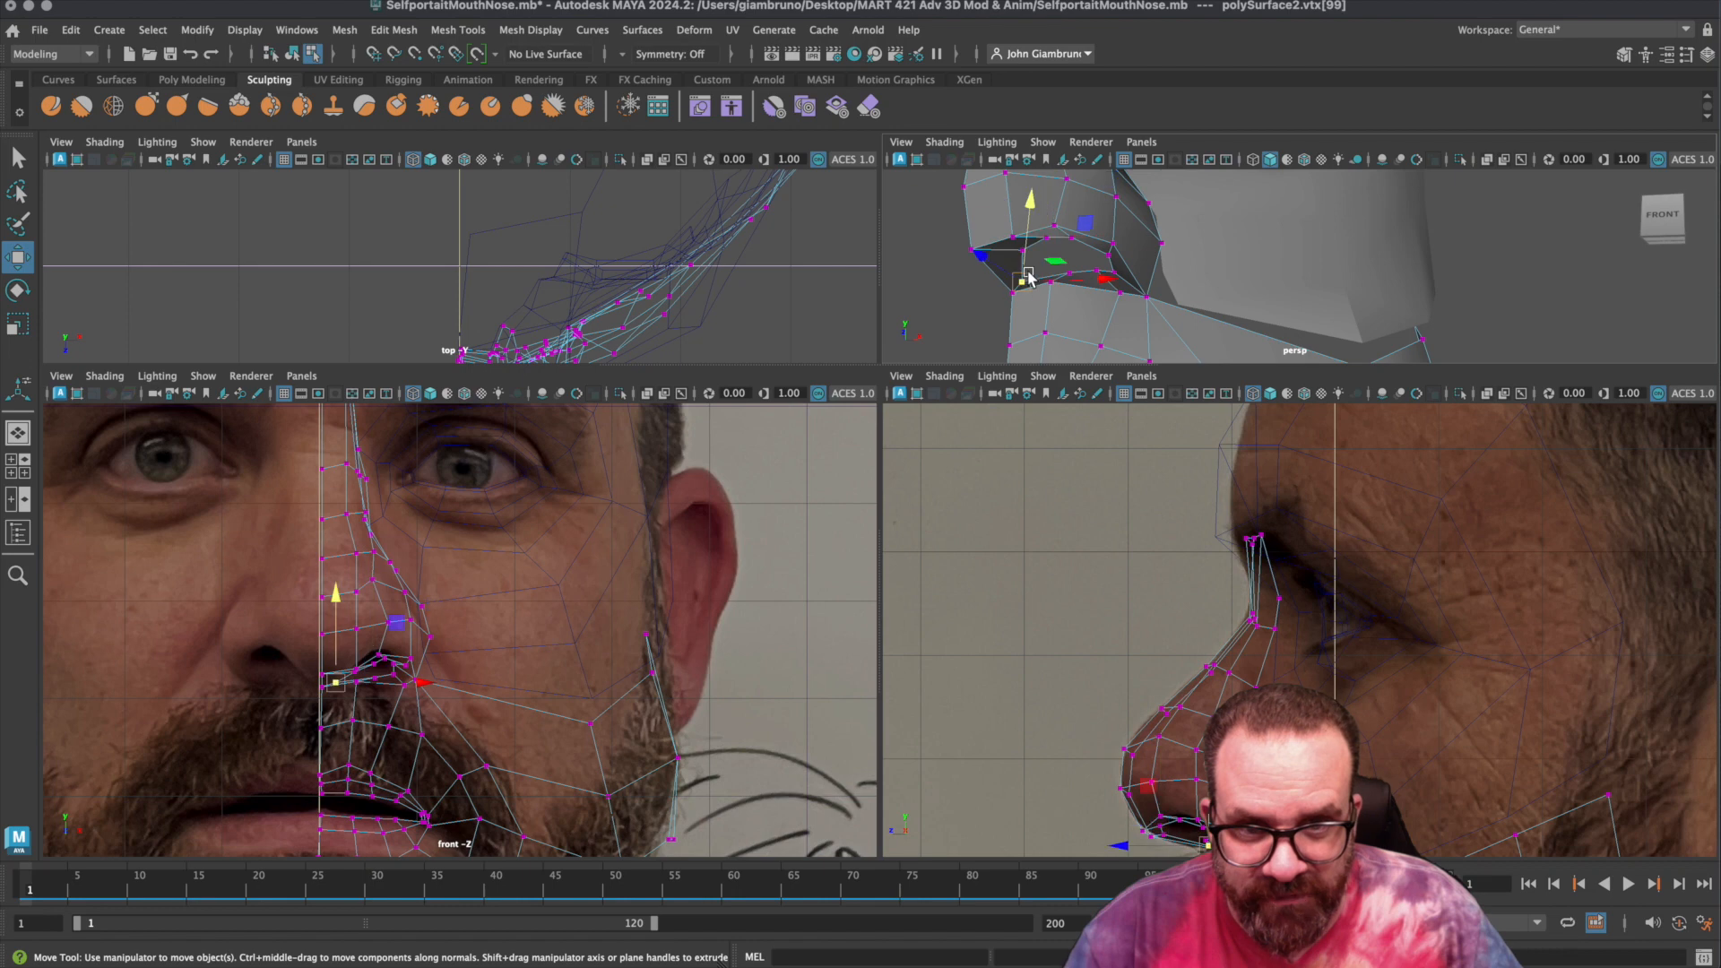
{"action": "left_click_drag", "start_coordinate": [1092, 277], "coordinate": [1106, 277]}
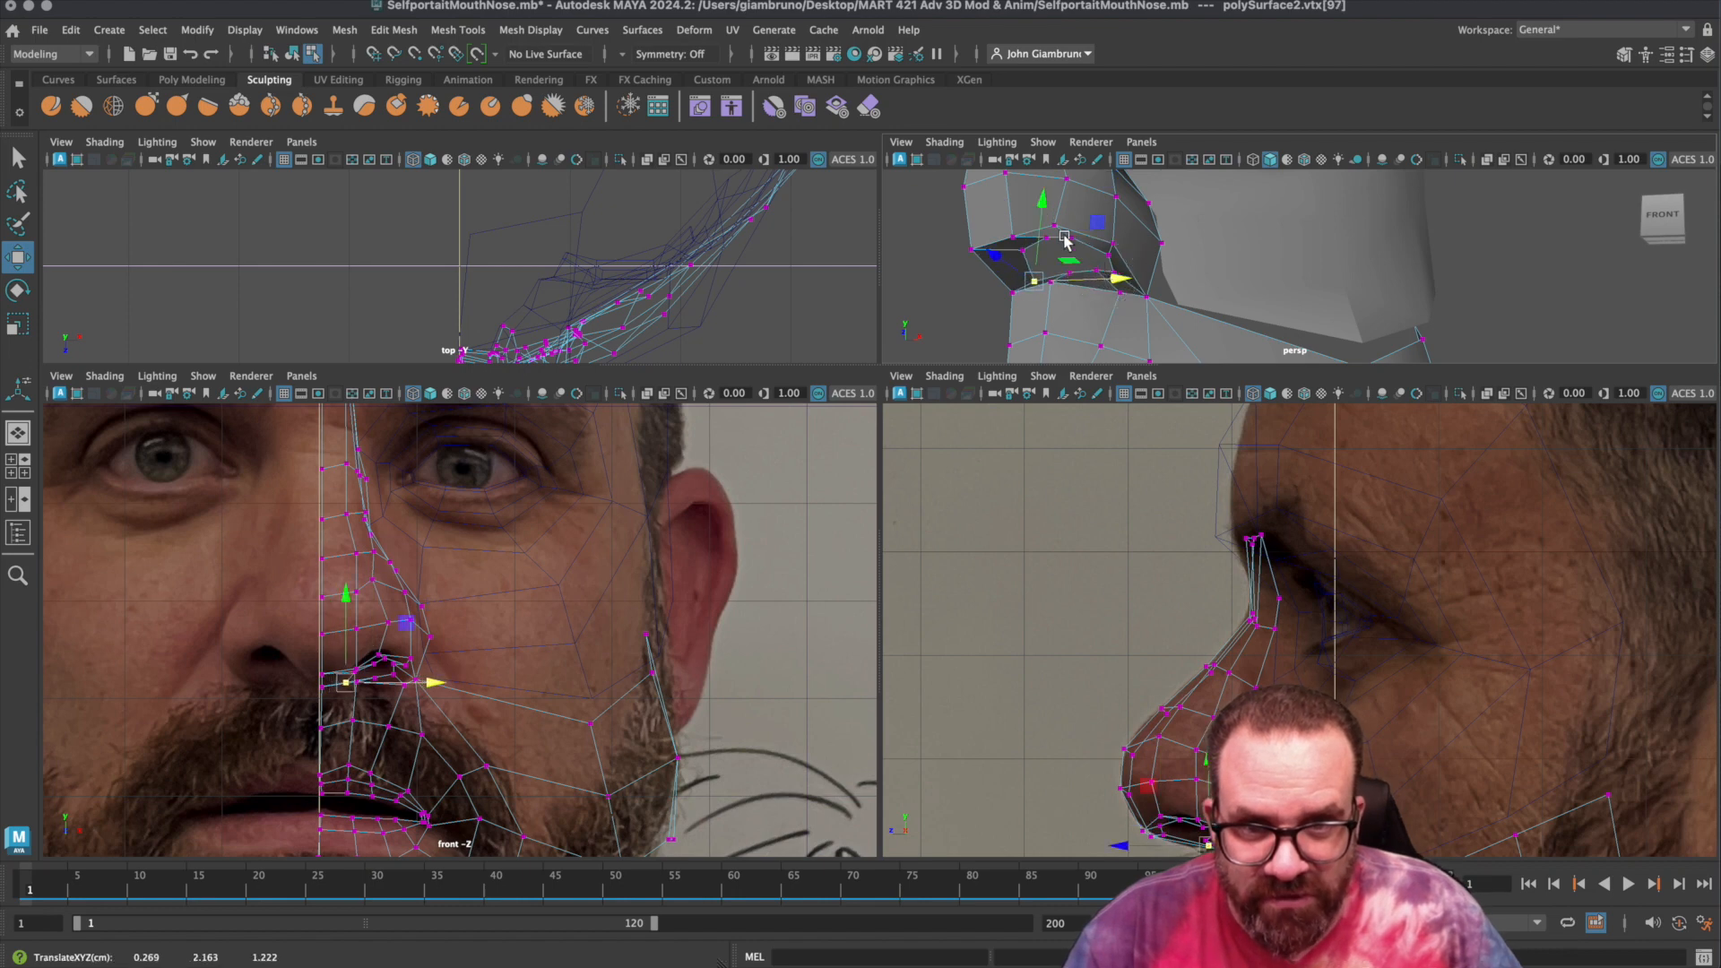
{"action": "left_click_drag", "start_coordinate": [1038, 212], "coordinate": [1040, 198]}
{"action": "scroll", "coordinate": [1129, 283], "scroll_direction": "up", "scroll_amount": 2}
{"action": "left_click_drag", "start_coordinate": [1021, 305], "coordinate": [1087, 295], "text": "alt"}
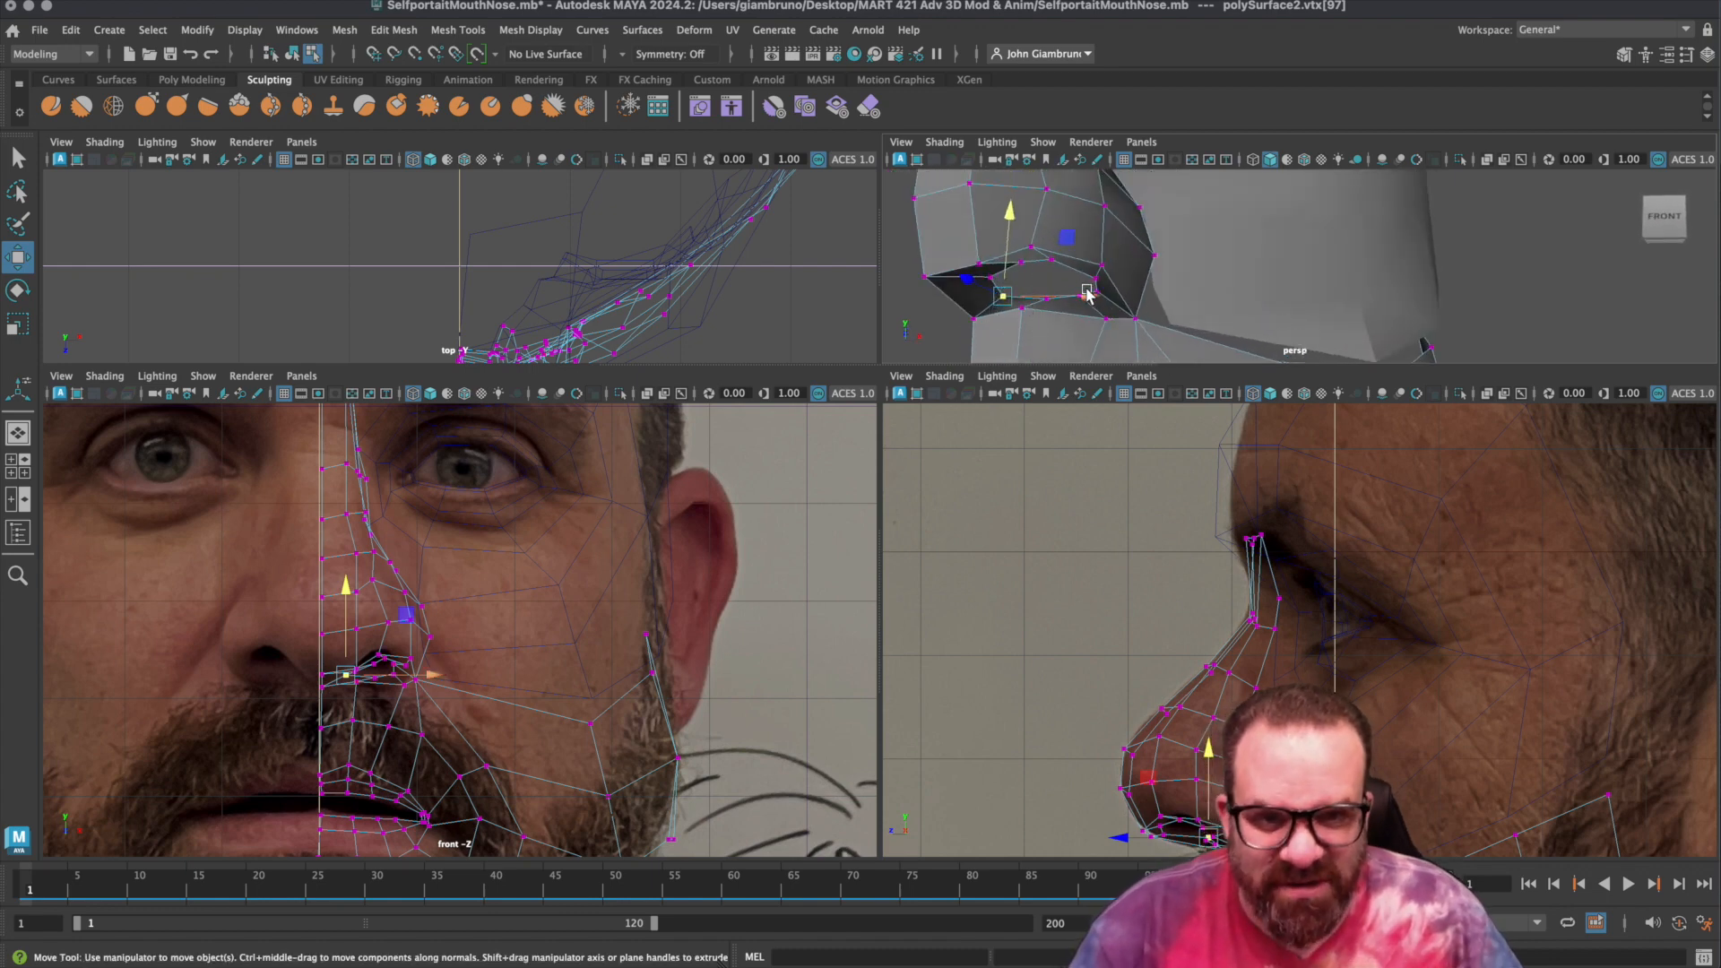
Adjust the height of the vertex on the outer side of the nostril opening in an enlarged perspective view.
{"action": "key", "text": "space"}
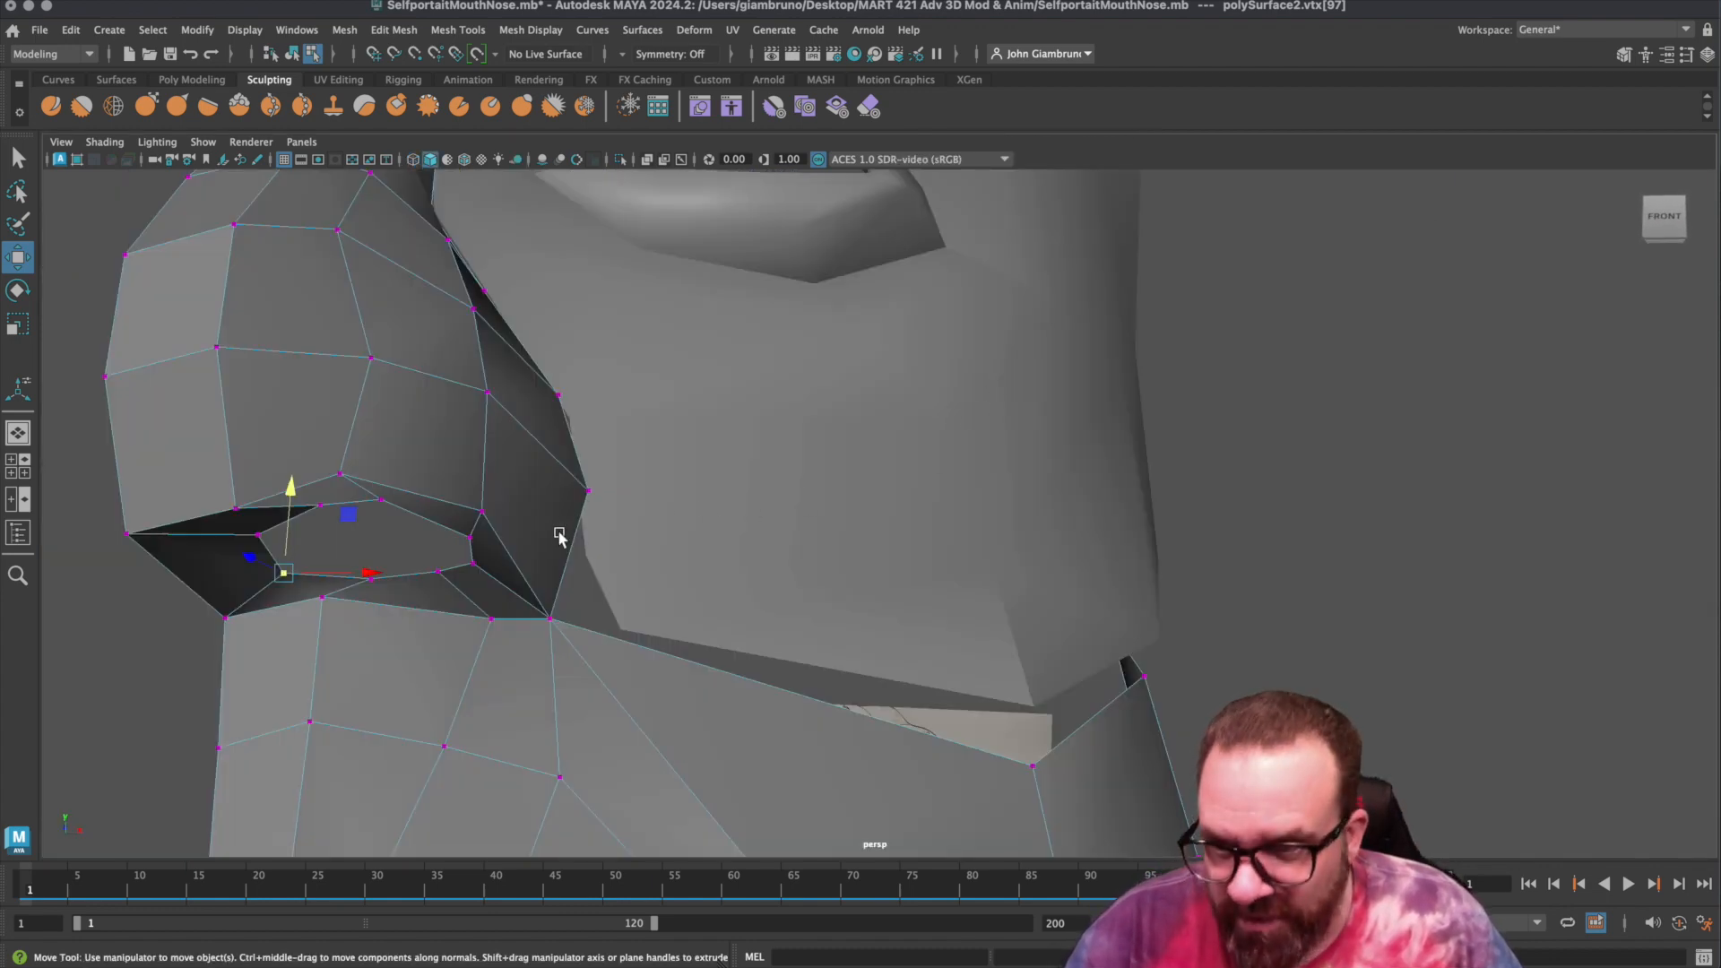
{"action": "left_click_drag", "start_coordinate": [559, 536], "coordinate": [390, 499], "text": "alt"}
{"action": "left_click", "coordinate": [453, 546]}
{"action": "left_click_drag", "start_coordinate": [459, 492], "coordinate": [438, 466]}
{"action": "left_click", "coordinate": [568, 653]}
{"action": "left_click_drag", "start_coordinate": [569, 654], "coordinate": [528, 660], "text": "alt"}
{"action": "left_click", "coordinate": [521, 671]}
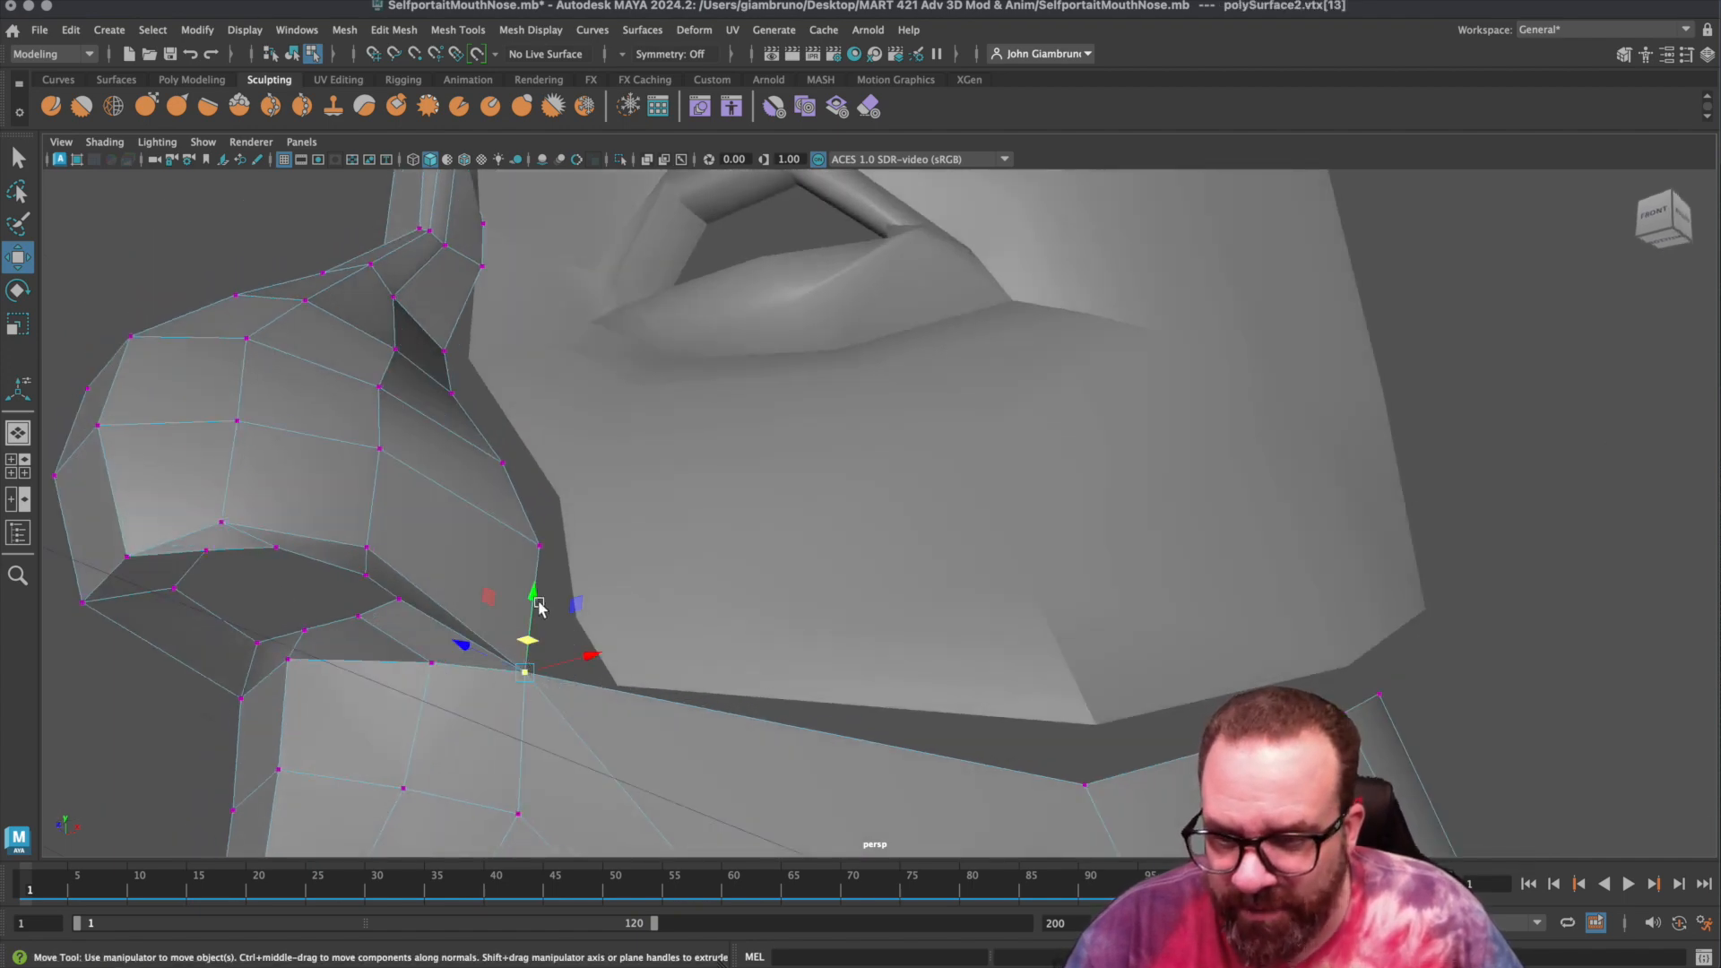
Reposition the vertices on the nostril opening's outer side, pulling the outer rim vertex inward.
{"action": "left_click", "coordinate": [398, 600]}
{"action": "left_click_drag", "start_coordinate": [295, 549], "coordinate": [475, 380], "text": "alt"}
{"action": "left_click", "coordinate": [466, 285]}
{"action": "left_click_drag", "start_coordinate": [507, 249], "coordinate": [494, 283]}
{"action": "left_click", "coordinate": [598, 384]}
{"action": "left_click_drag", "start_coordinate": [689, 383], "coordinate": [664, 381]}
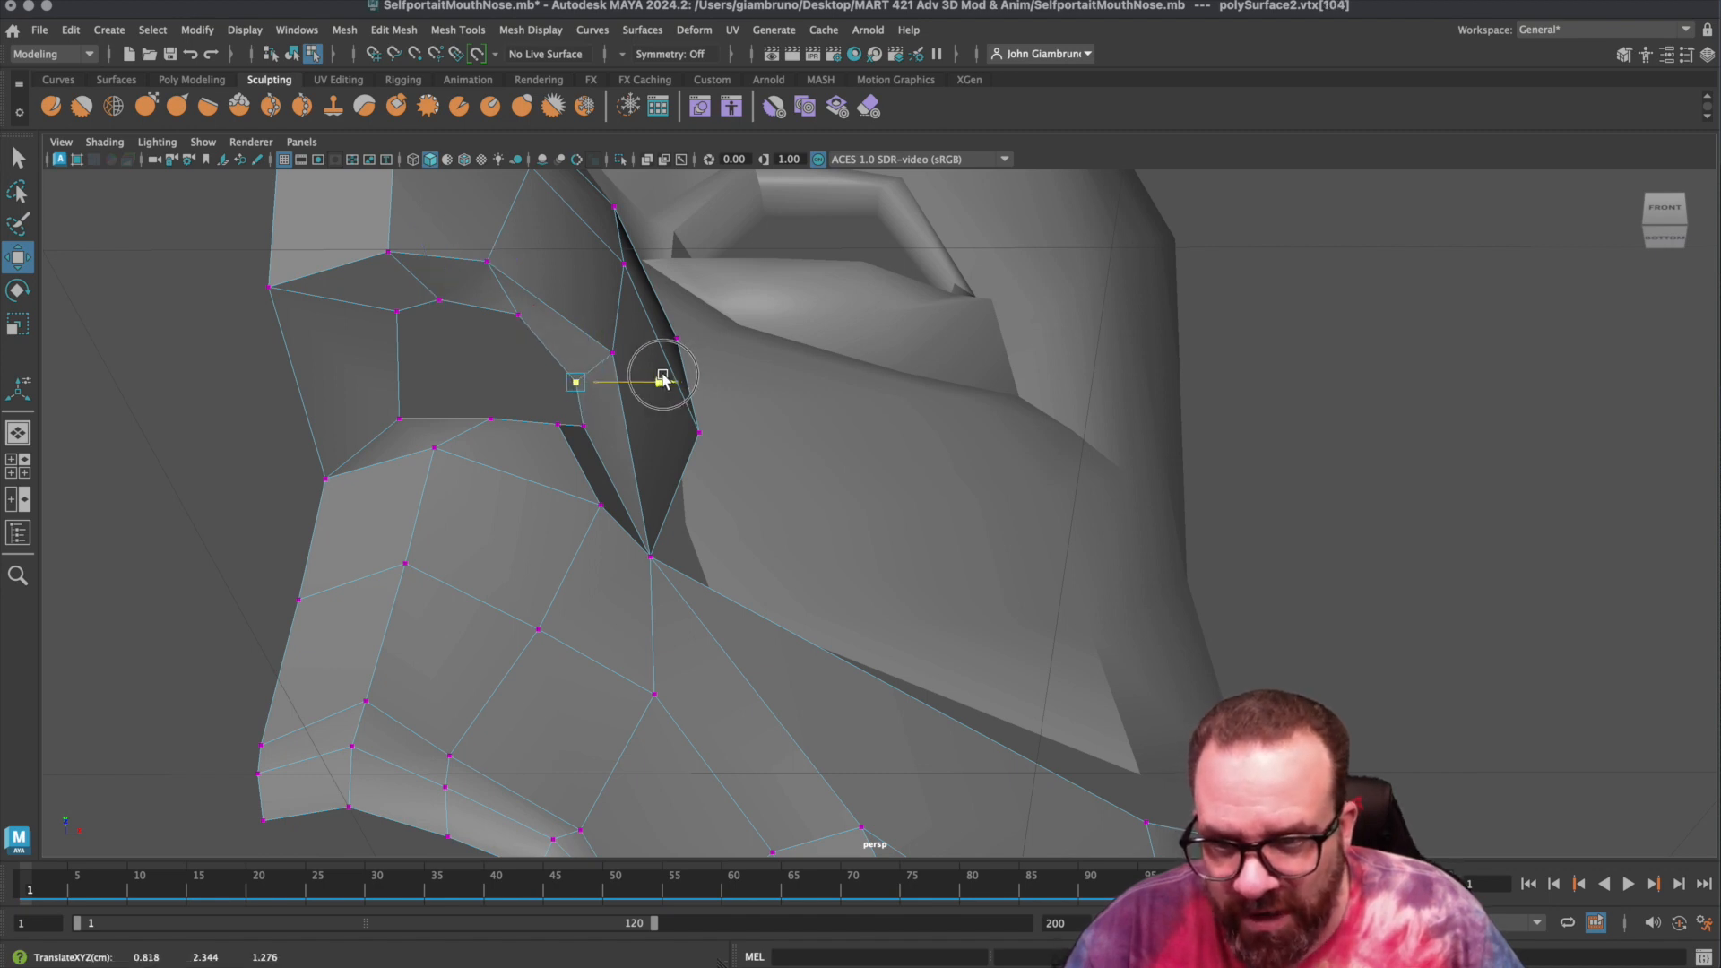
Preview the smoothed nostril and nudge the outer vertex on the opening's lower edge.
{"action": "right_click", "coordinate": [578, 415]}
{"action": "key", "text": "3"}
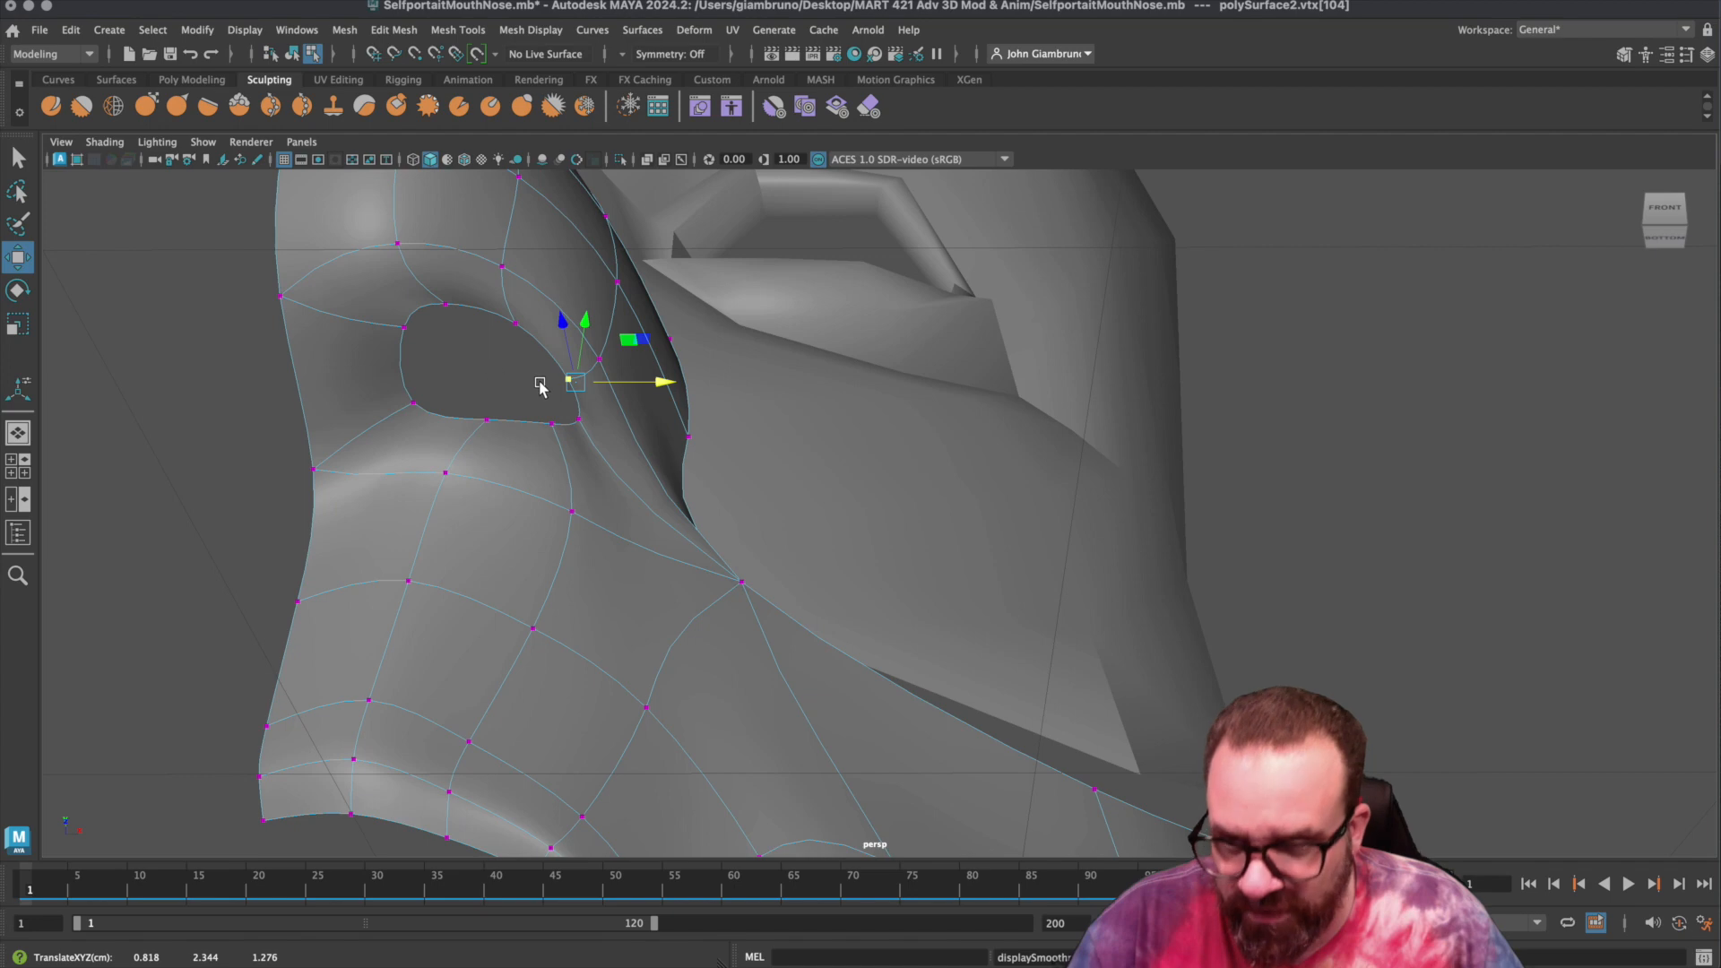
{"action": "key", "text": "1"}
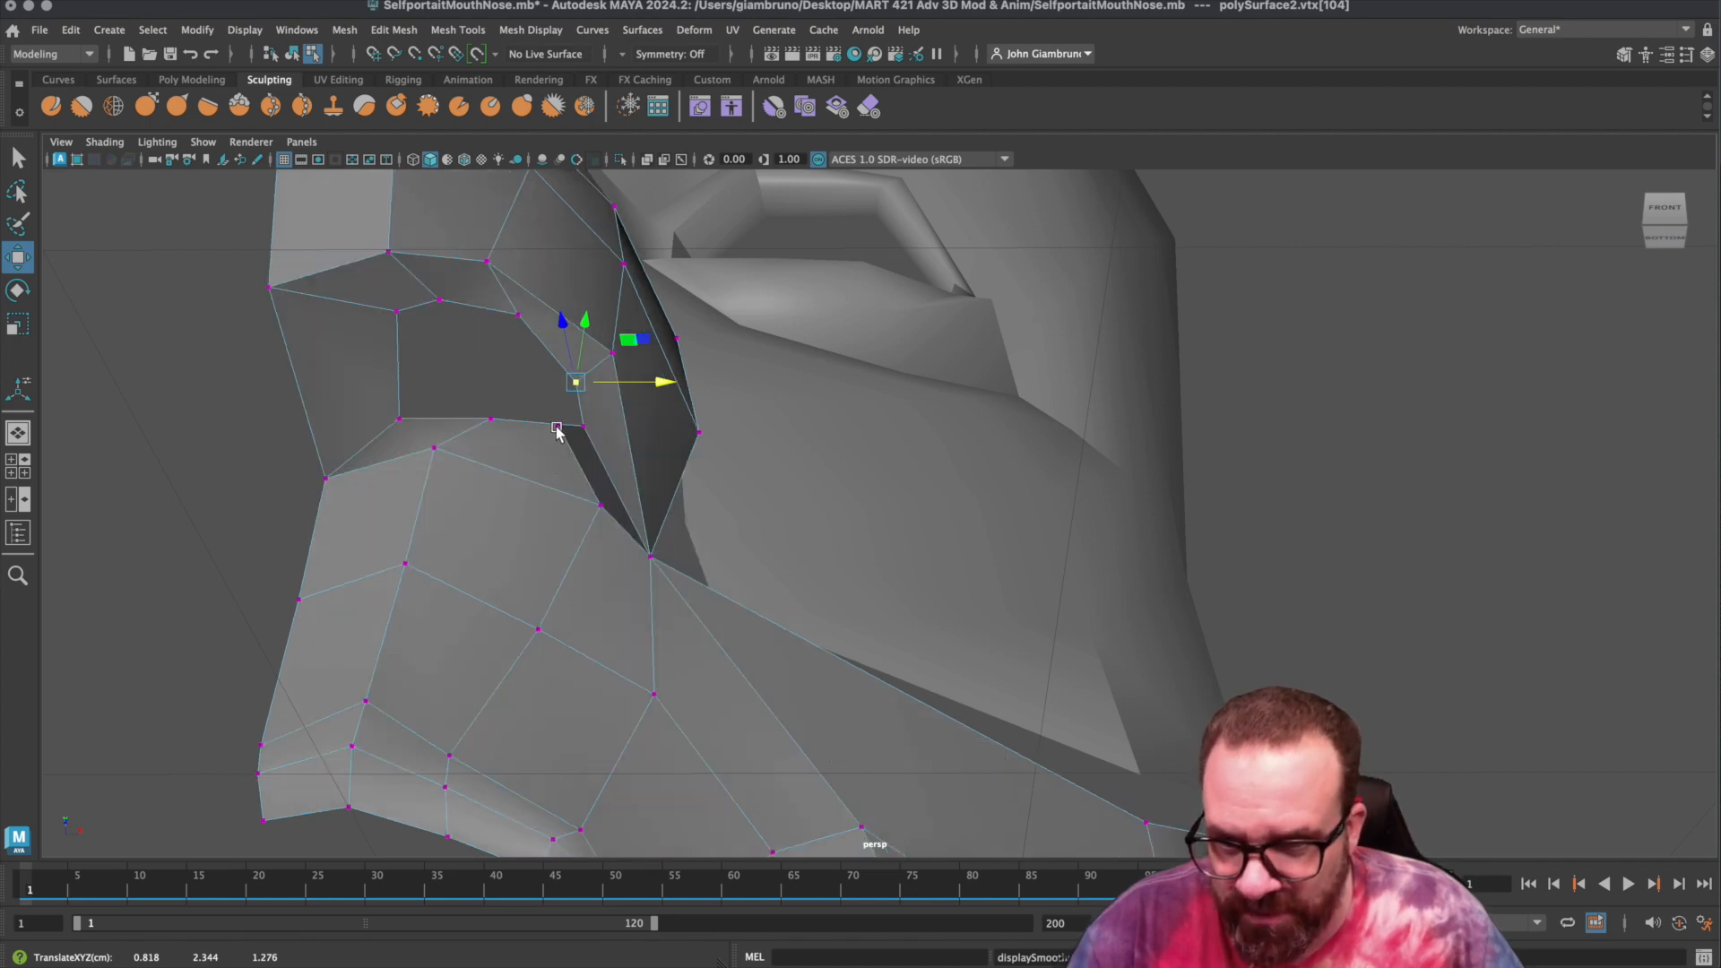
{"action": "left_click", "coordinate": [557, 428]}
{"action": "left_click_drag", "start_coordinate": [596, 388], "coordinate": [585, 396]}
Raise the upper front vertex of the nostril rim to match the nostril's edge in the front reference photo.
{"action": "key", "text": "space"}
{"action": "key", "text": "space"}
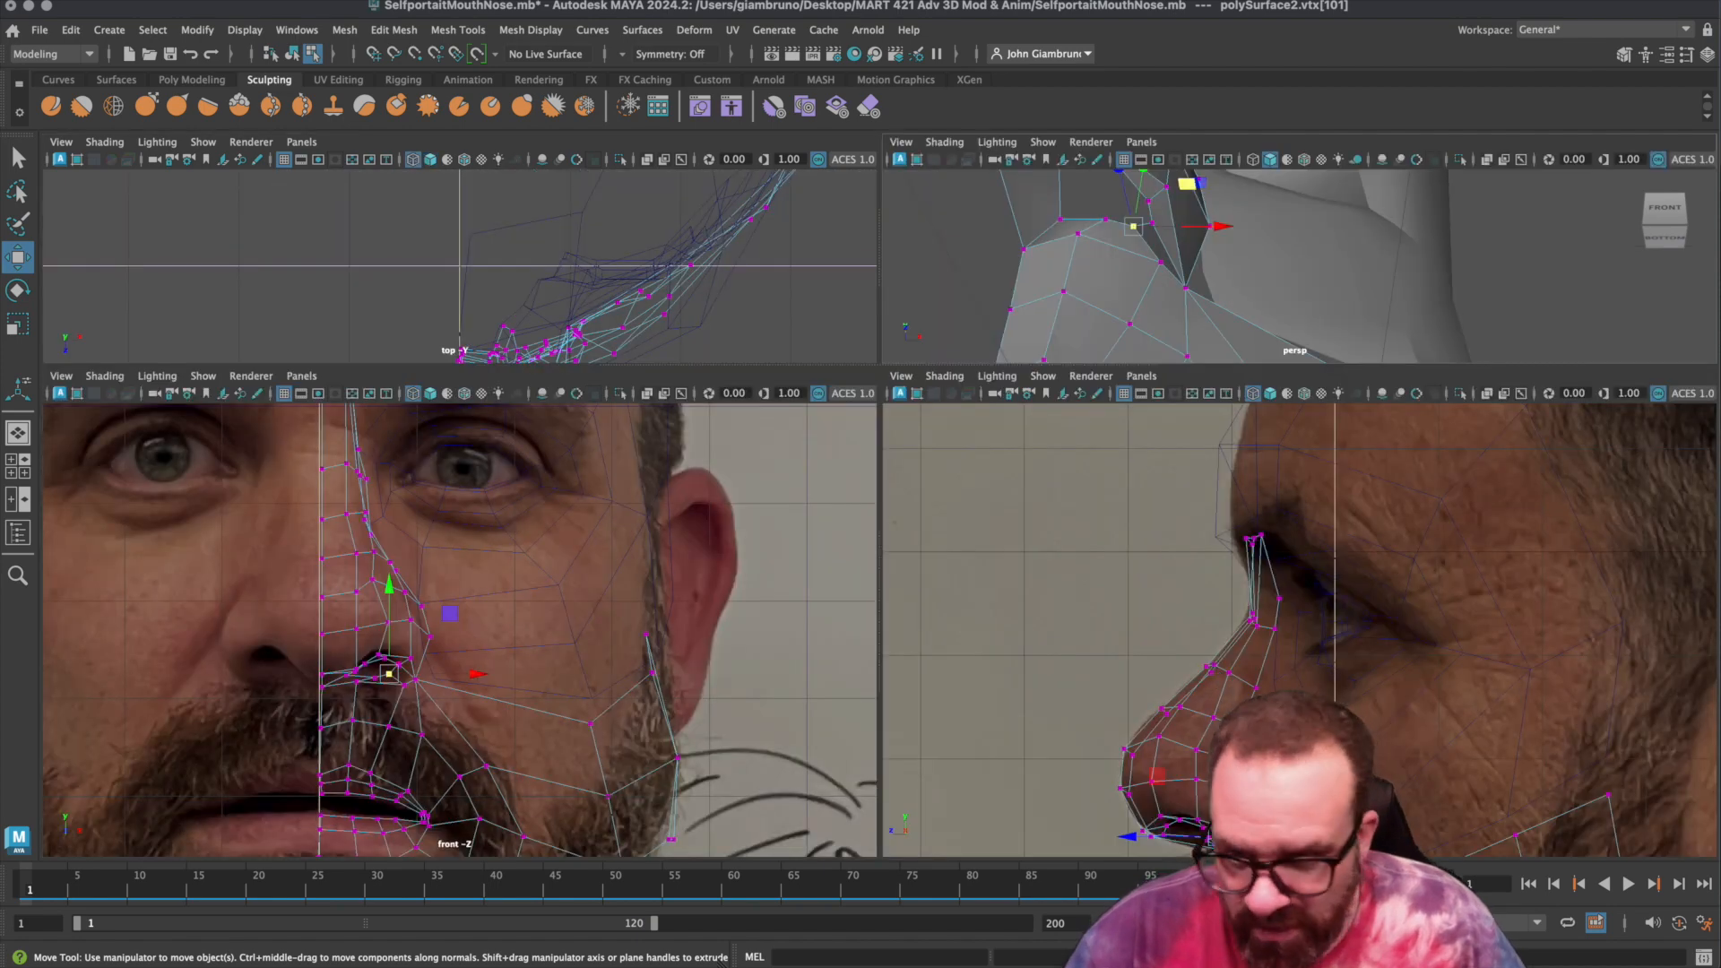
{"action": "scroll", "coordinate": [456, 718], "scroll_direction": "up", "scroll_amount": 10}
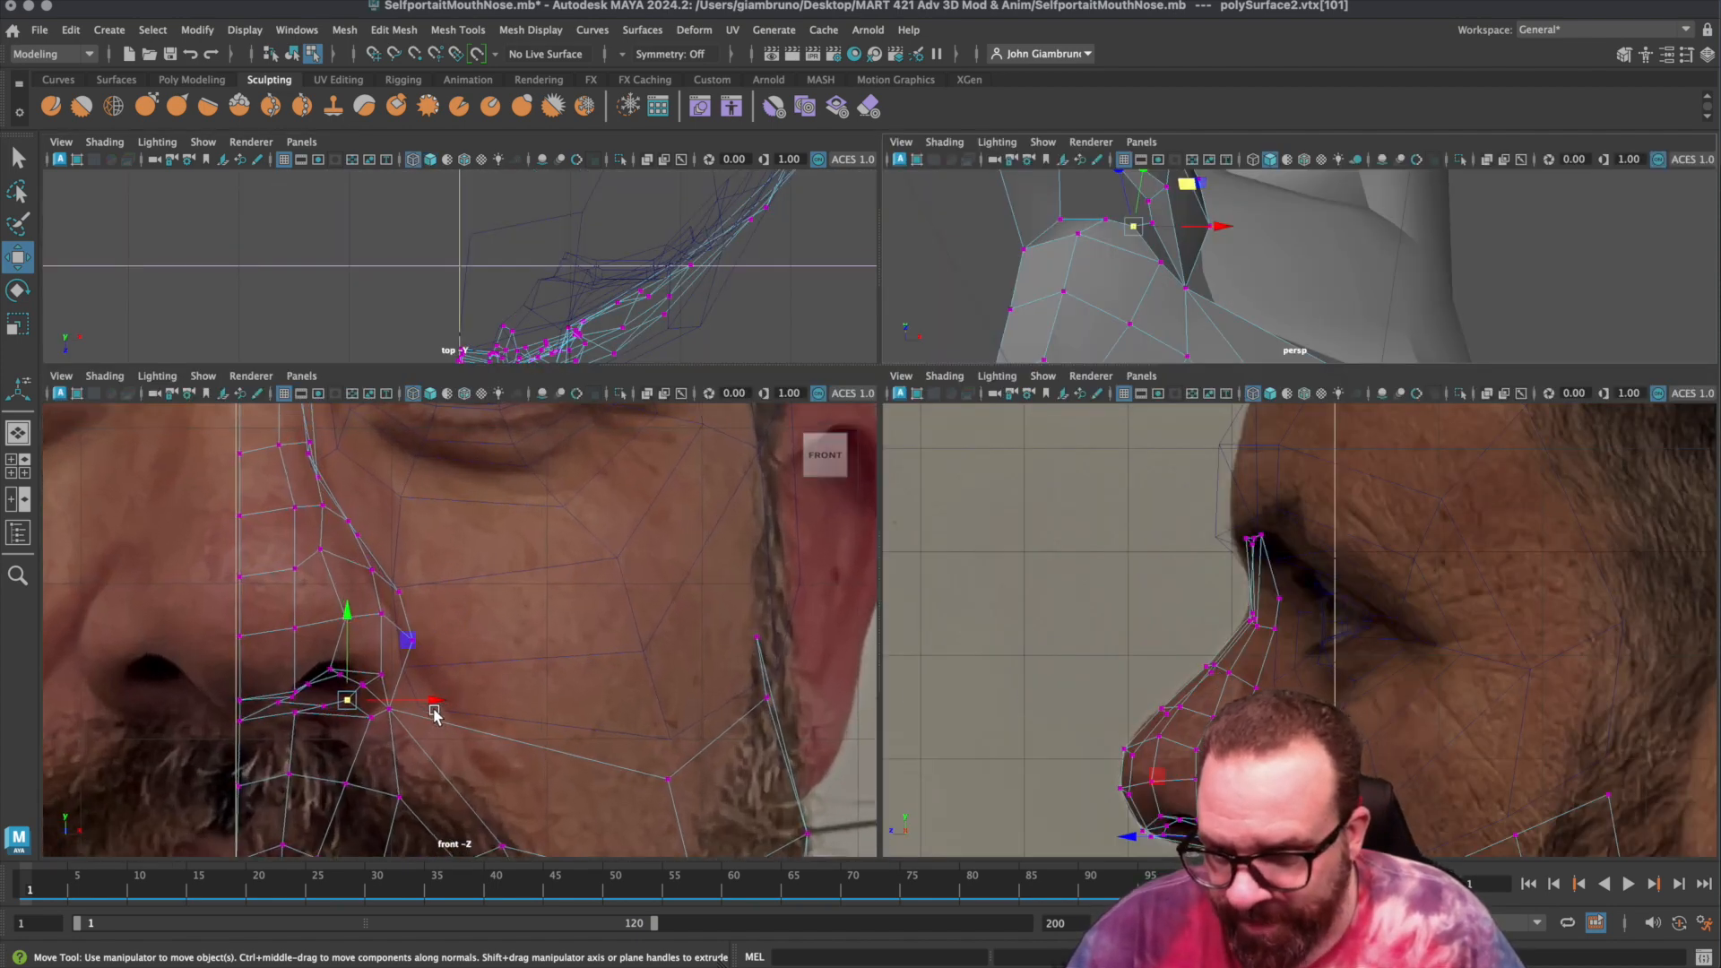
{"action": "key", "text": "f"}
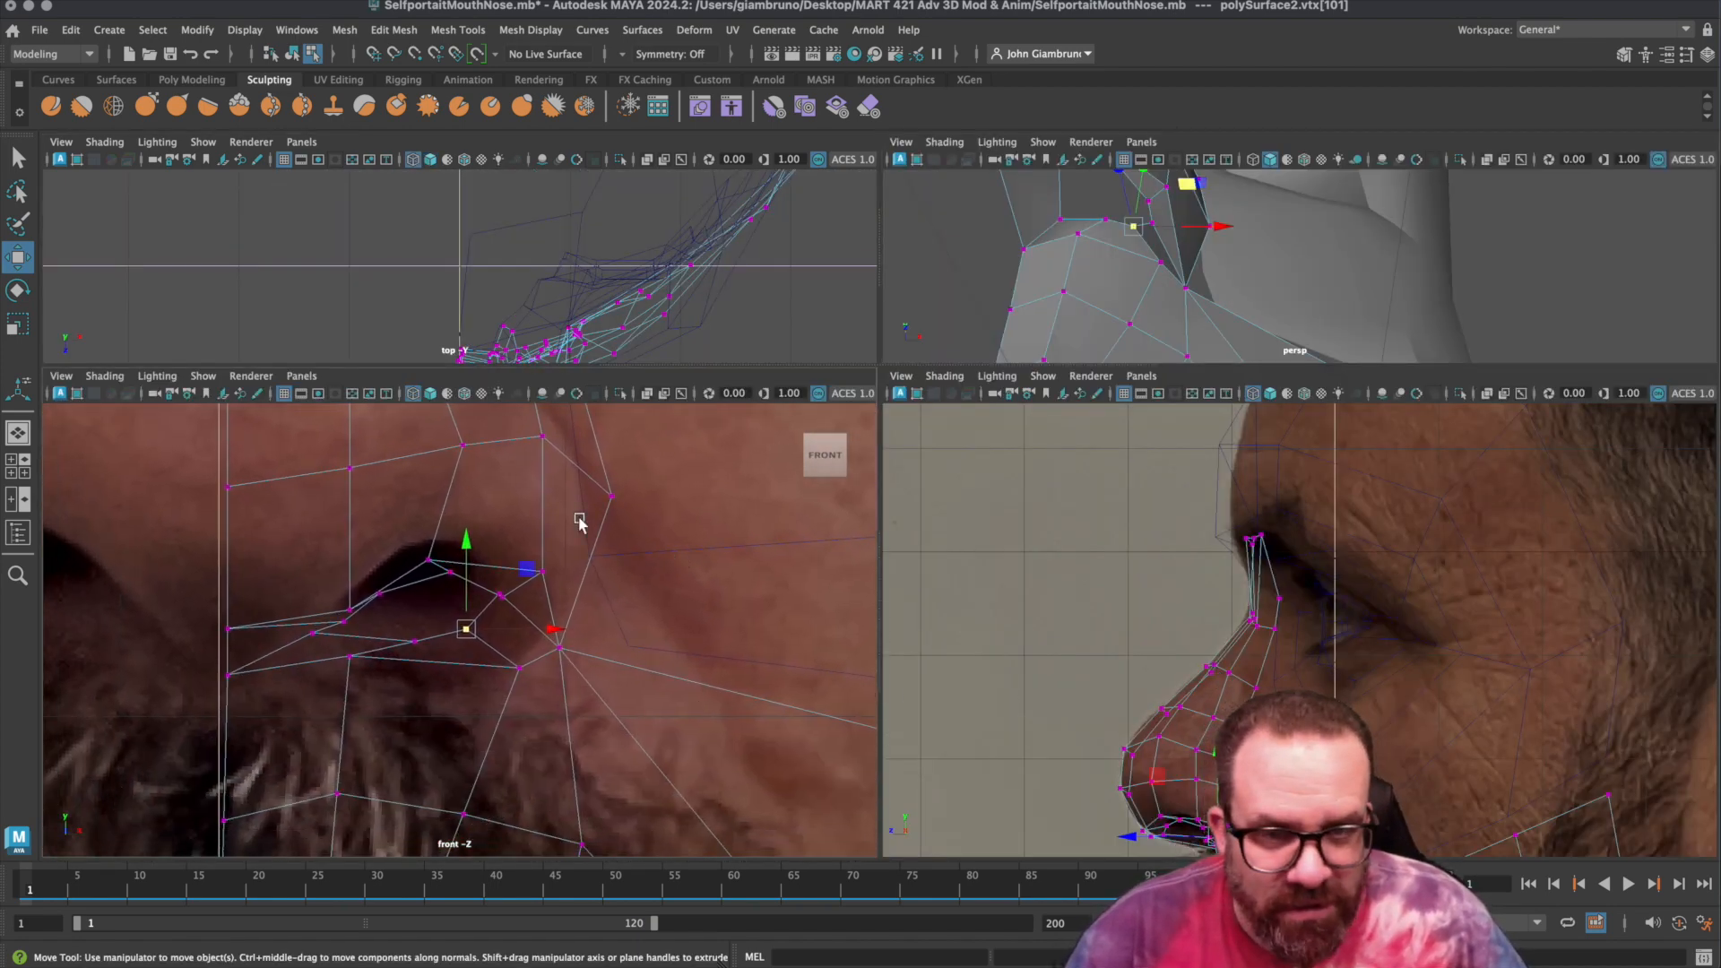
{"action": "left_click_drag", "start_coordinate": [1107, 233], "coordinate": [1084, 300], "text": "alt"}
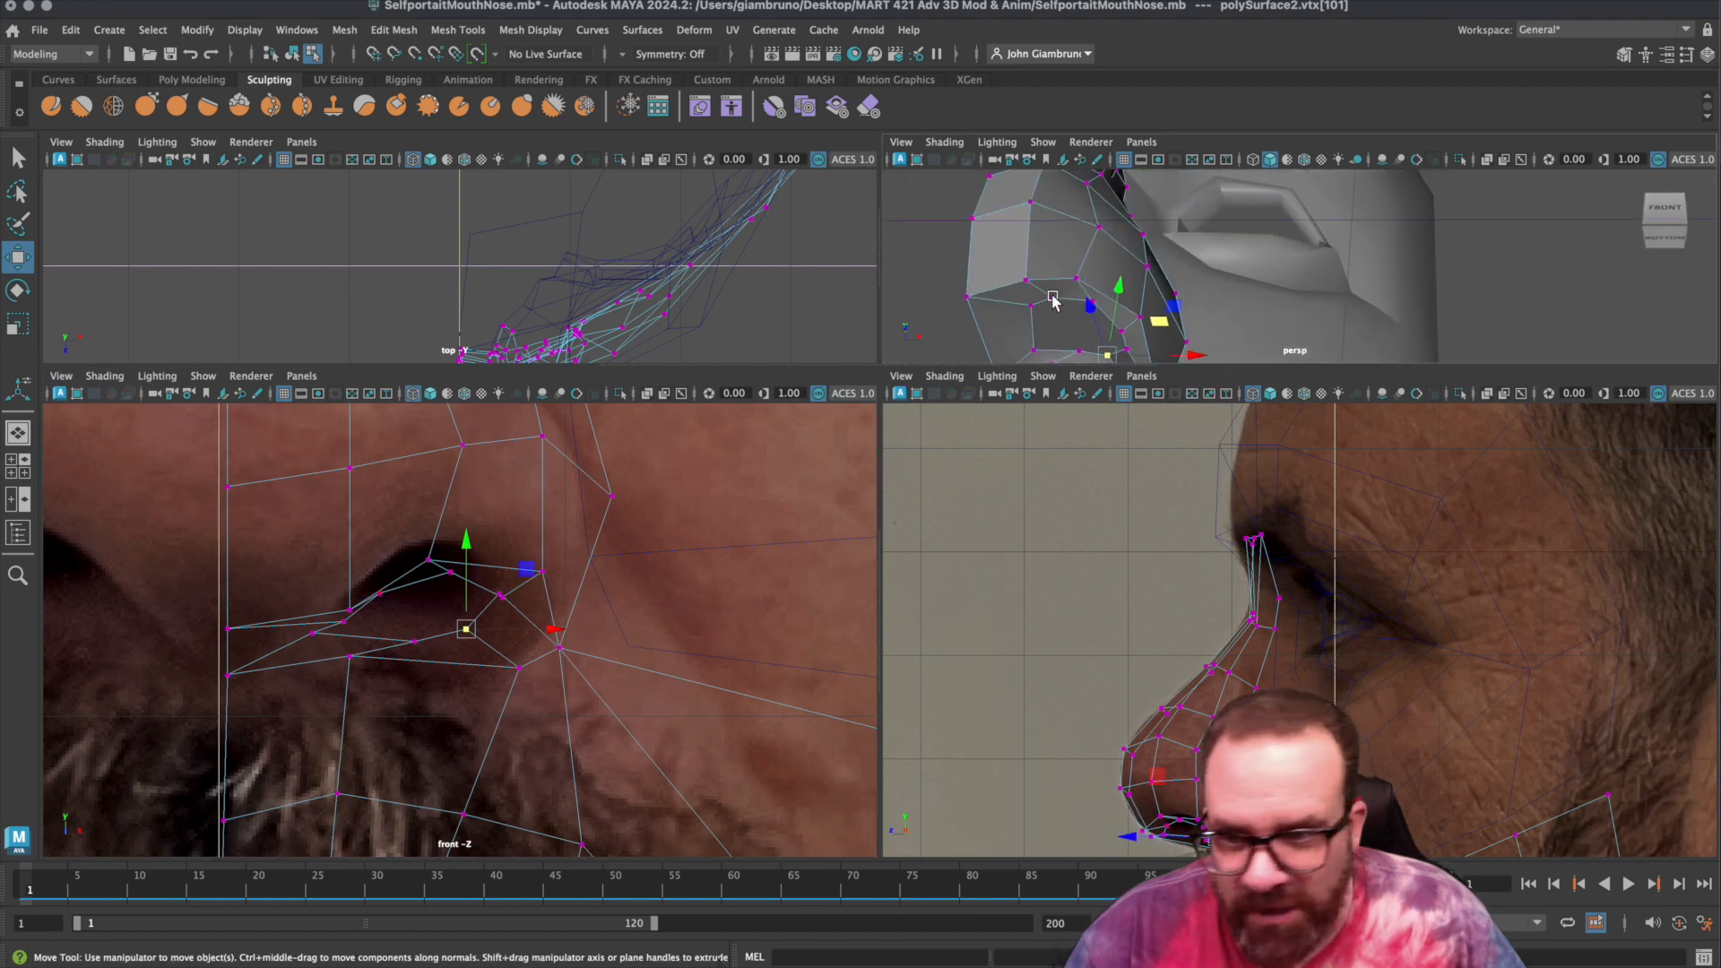
{"action": "left_click", "coordinate": [1052, 297]}
{"action": "left_click_drag", "start_coordinate": [439, 542], "coordinate": [439, 529]}
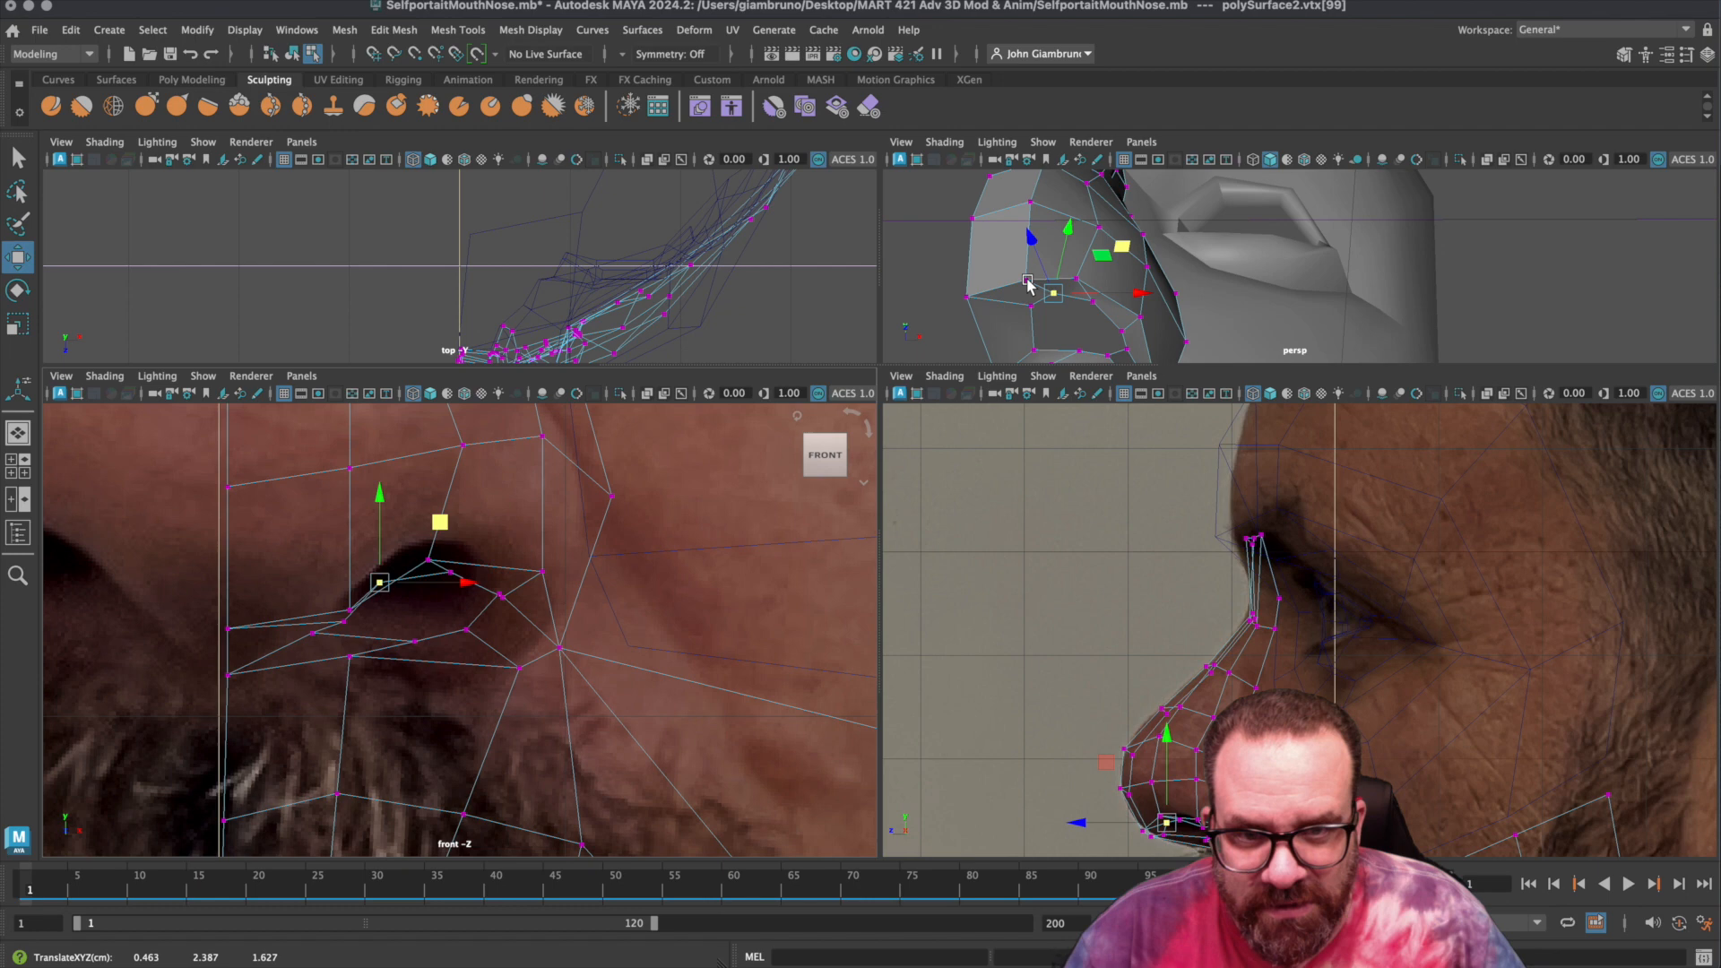
Raise the two vertices just above the nostril opening to follow the nostril's upper contour in the front photo.
{"action": "left_click", "coordinate": [1029, 262]}
{"action": "left_click", "coordinate": [1027, 283]}
{"action": "mouse_move", "coordinate": [419, 545]}
{"action": "left_mouse_down"}
{"action": "mouse_move", "coordinate": [412, 526]}
{"action": "mouse_move", "coordinate": [436, 558]}
{"action": "left_mouse_up"}
{"action": "left_click", "coordinate": [436, 557]}
{"action": "left_click_drag", "start_coordinate": [487, 499], "coordinate": [488, 466]}
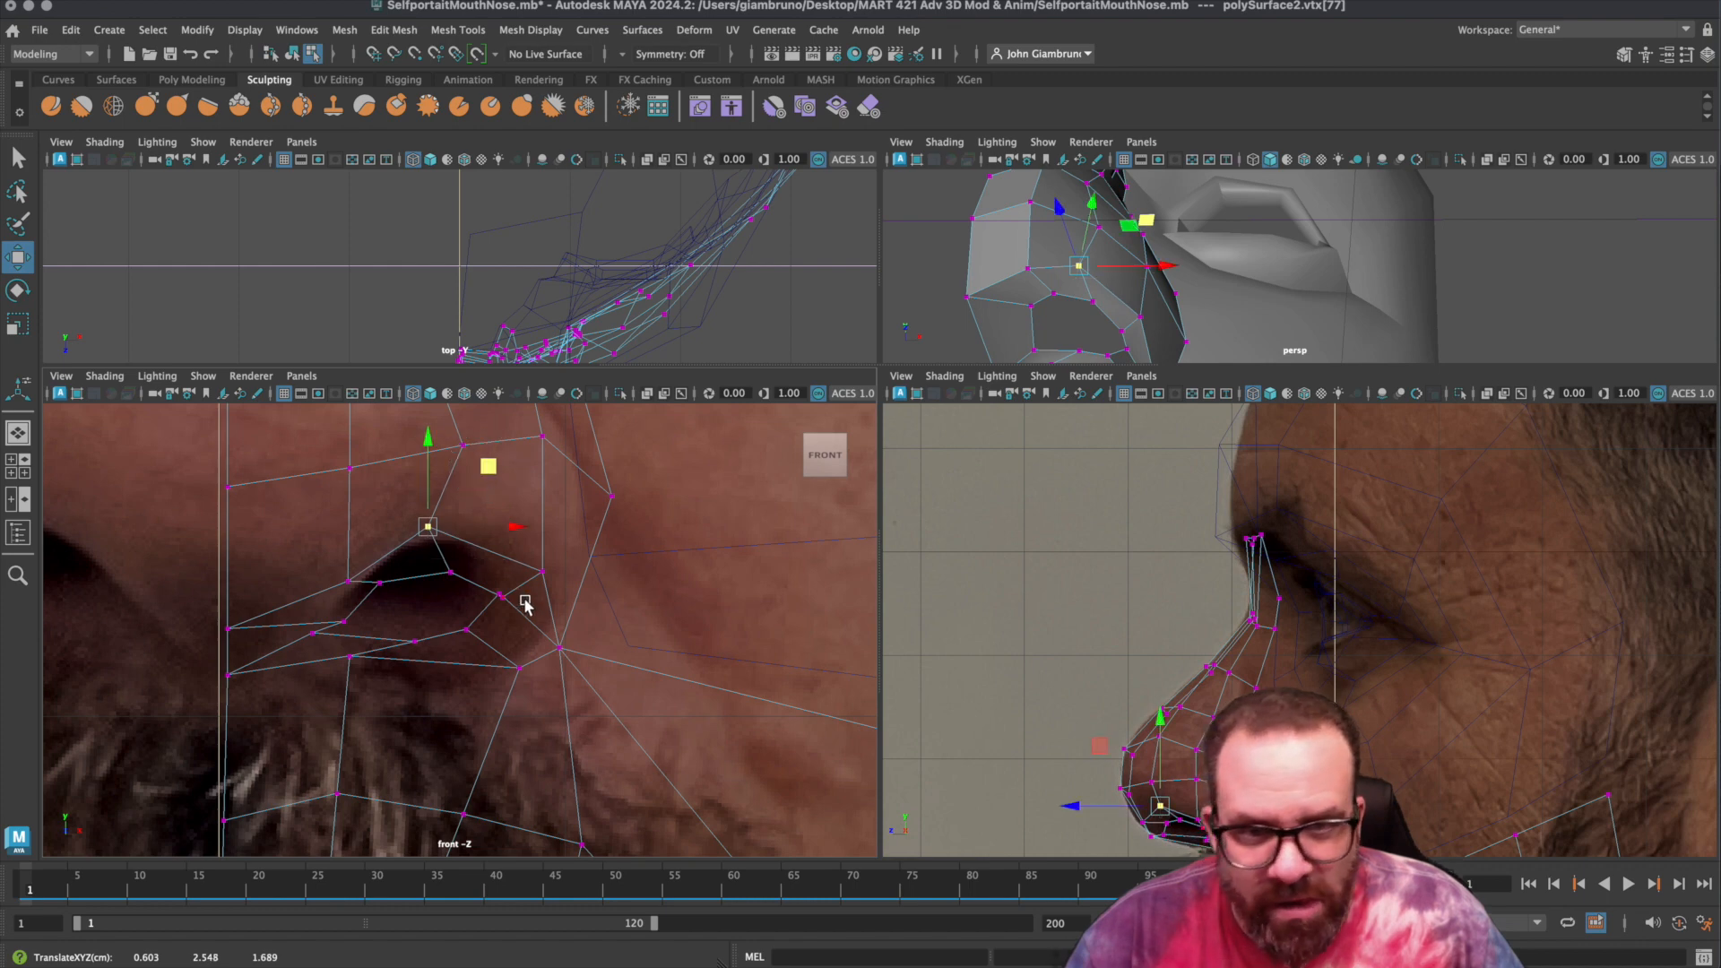
Fit the outer rim vertices and the adjoining nostril wing vertex to the nostril's outline in the front photo.
{"action": "left_click", "coordinate": [545, 571]}
{"action": "left_click_drag", "start_coordinate": [606, 517], "coordinate": [597, 510]}
{"action": "left_click", "coordinate": [502, 596]}
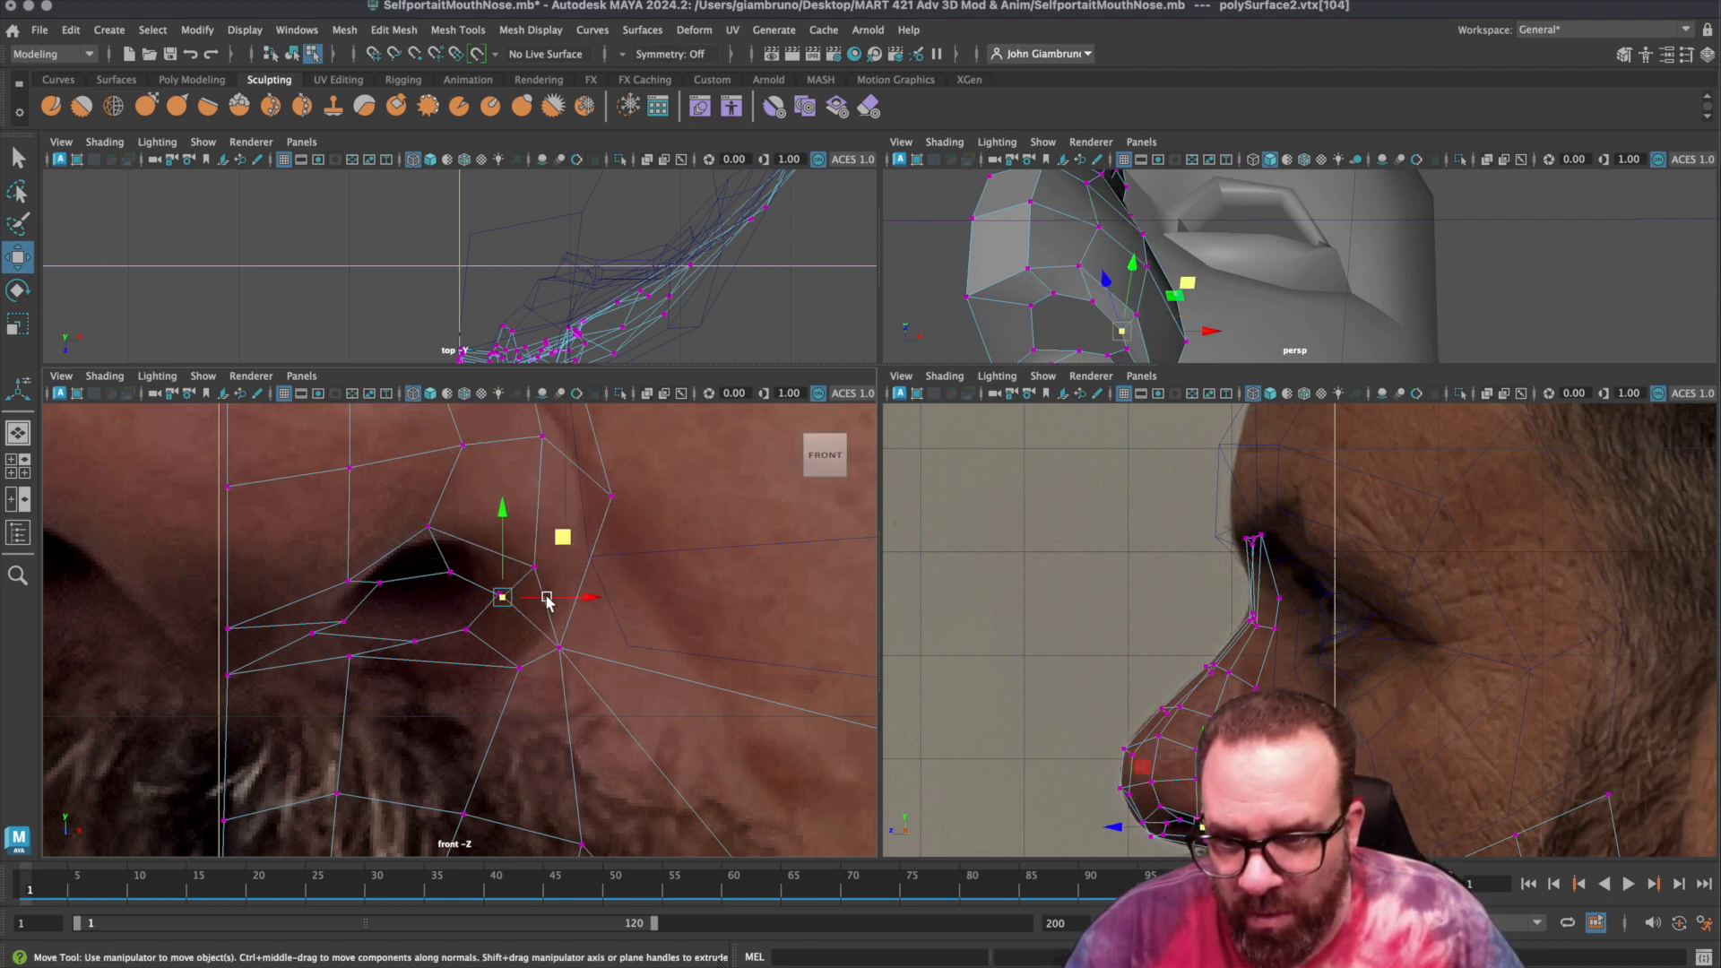
{"action": "left_click_drag", "start_coordinate": [567, 543], "coordinate": [535, 516]}
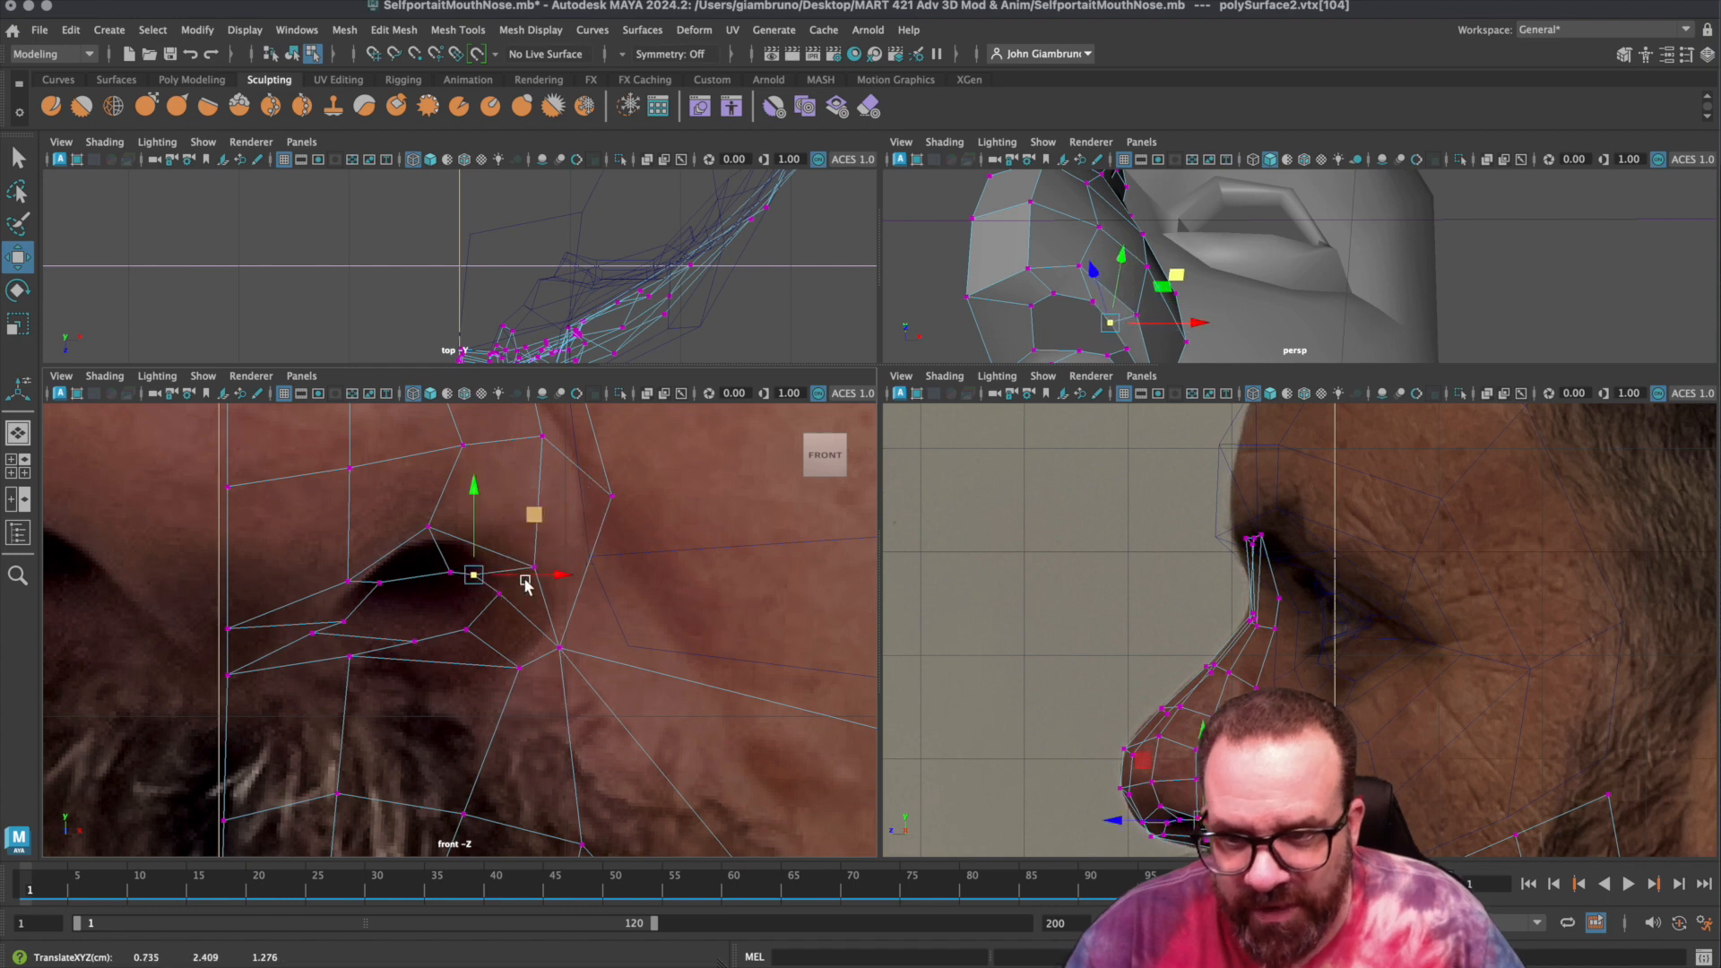
{"action": "left_click", "coordinate": [532, 610]}
{"action": "left_click", "coordinate": [502, 597]}
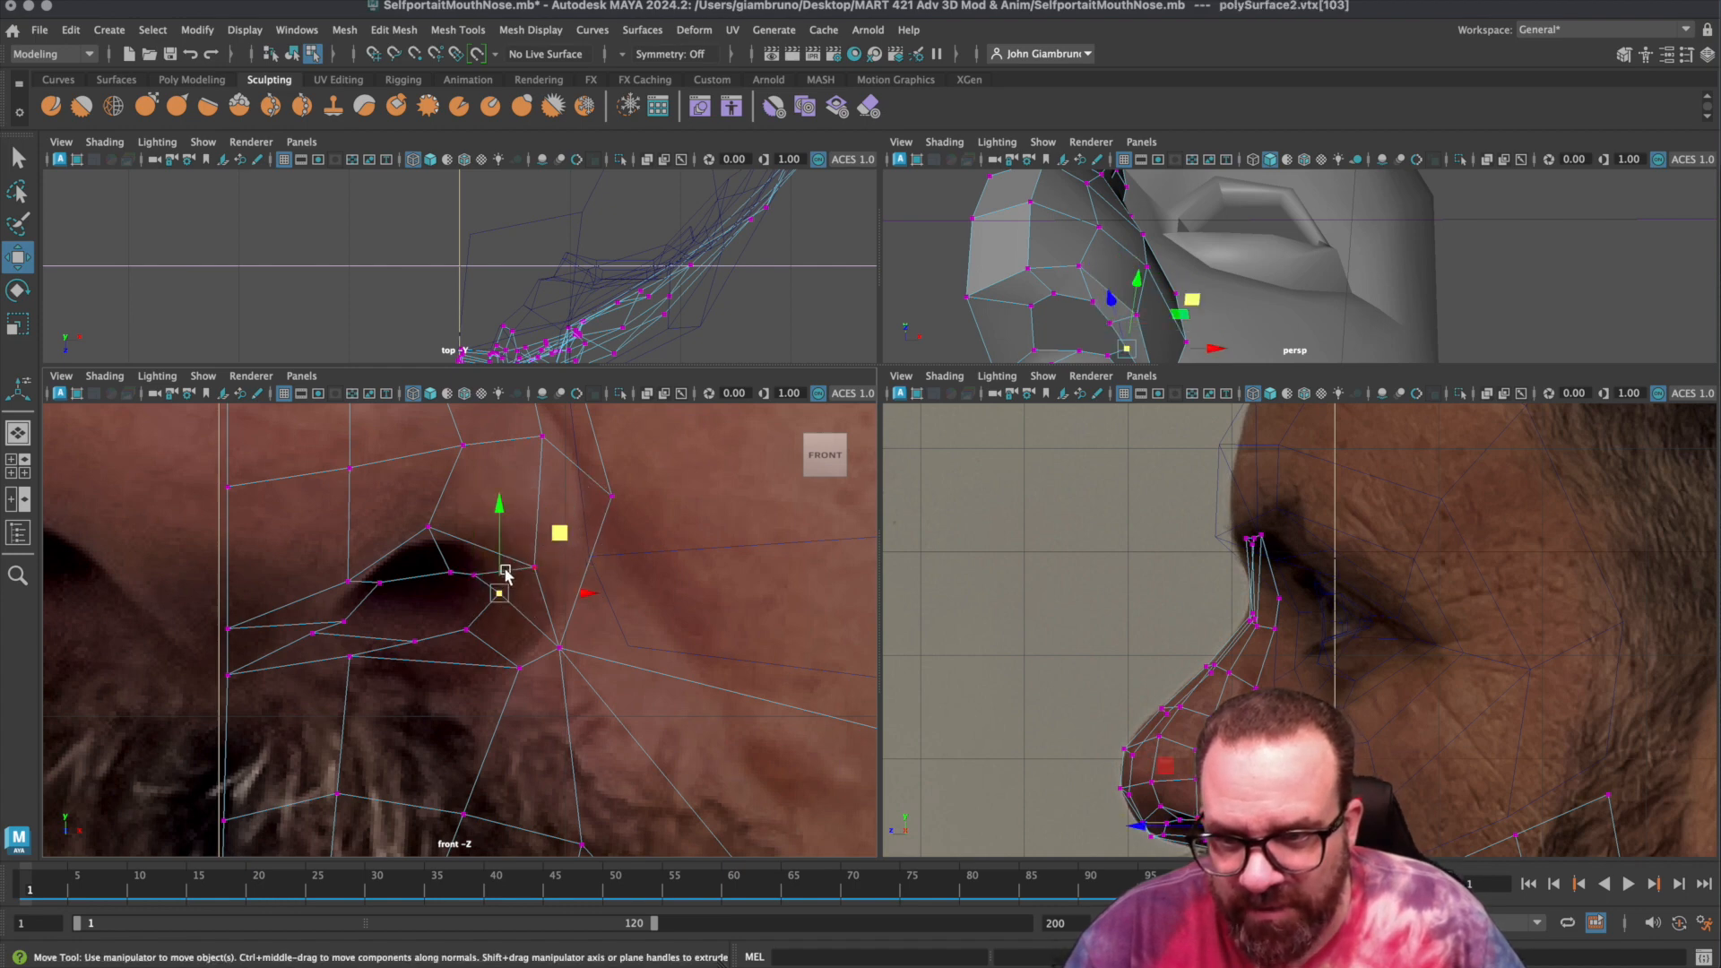
{"action": "left_click_drag", "start_coordinate": [550, 541], "coordinate": [547, 558]}
Align the two inner vertices of the nostril rim with the nostril's inner edge in the front photo.
{"action": "left_click", "coordinate": [351, 618]}
{"action": "left_click_drag", "start_coordinate": [405, 563], "coordinate": [398, 558]}
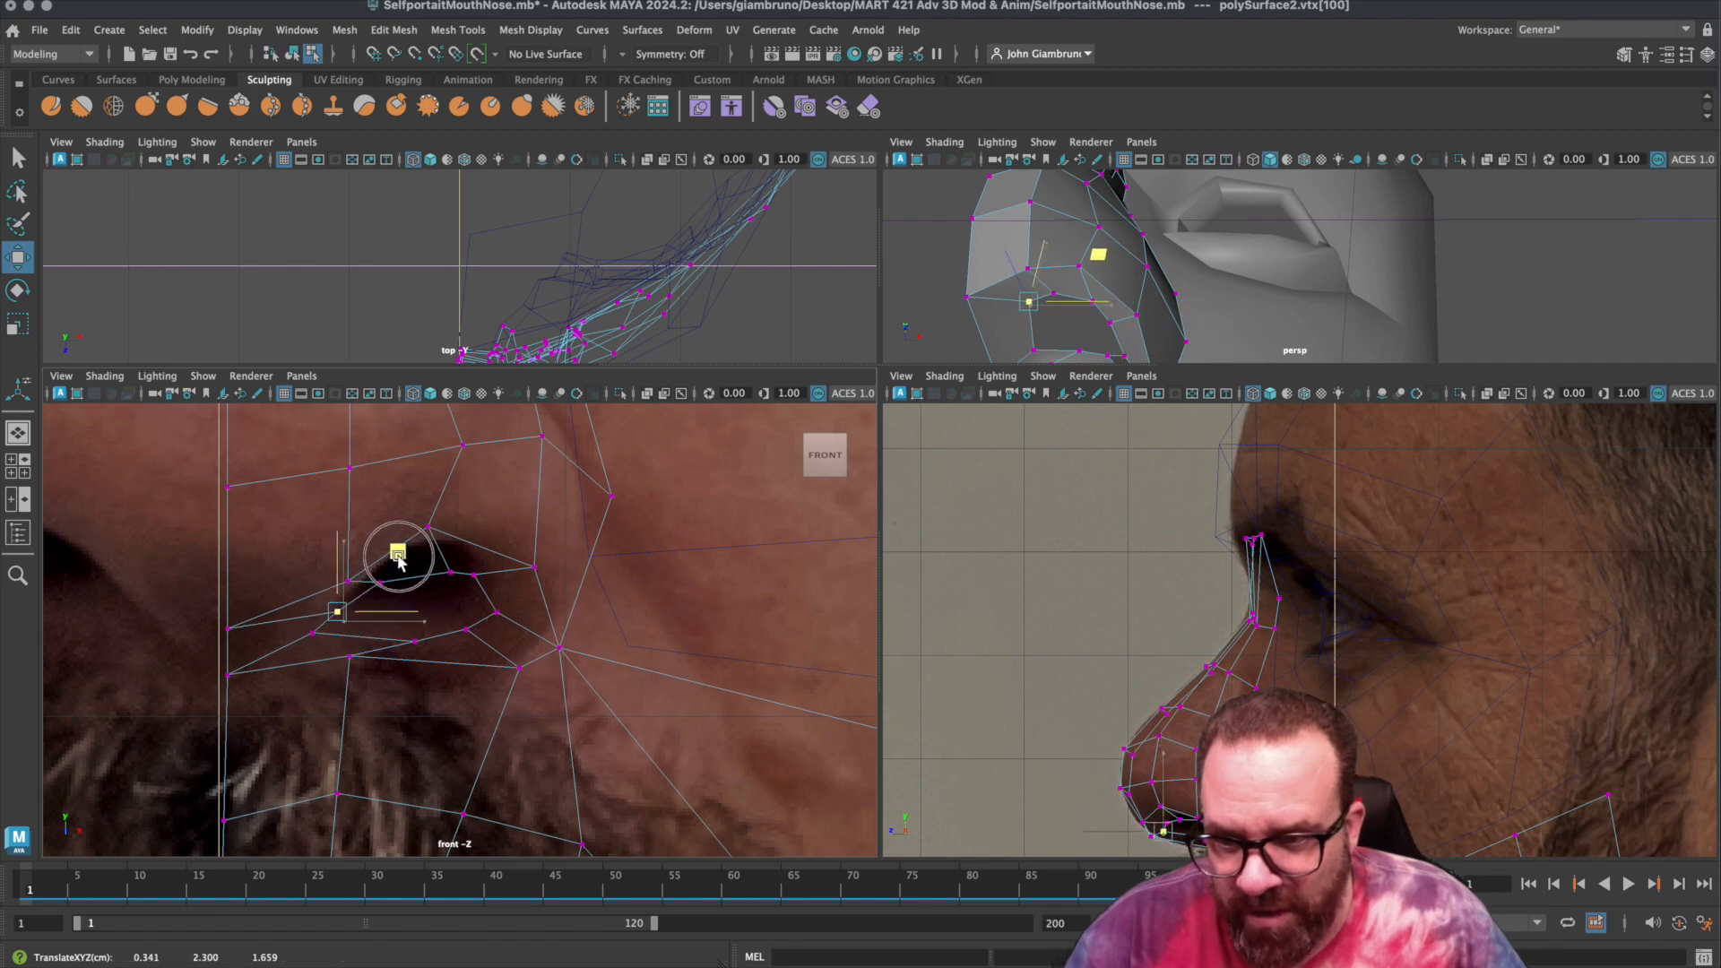
{"action": "left_click", "coordinate": [313, 633]}
{"action": "left_click_drag", "start_coordinate": [375, 588], "coordinate": [398, 582]}
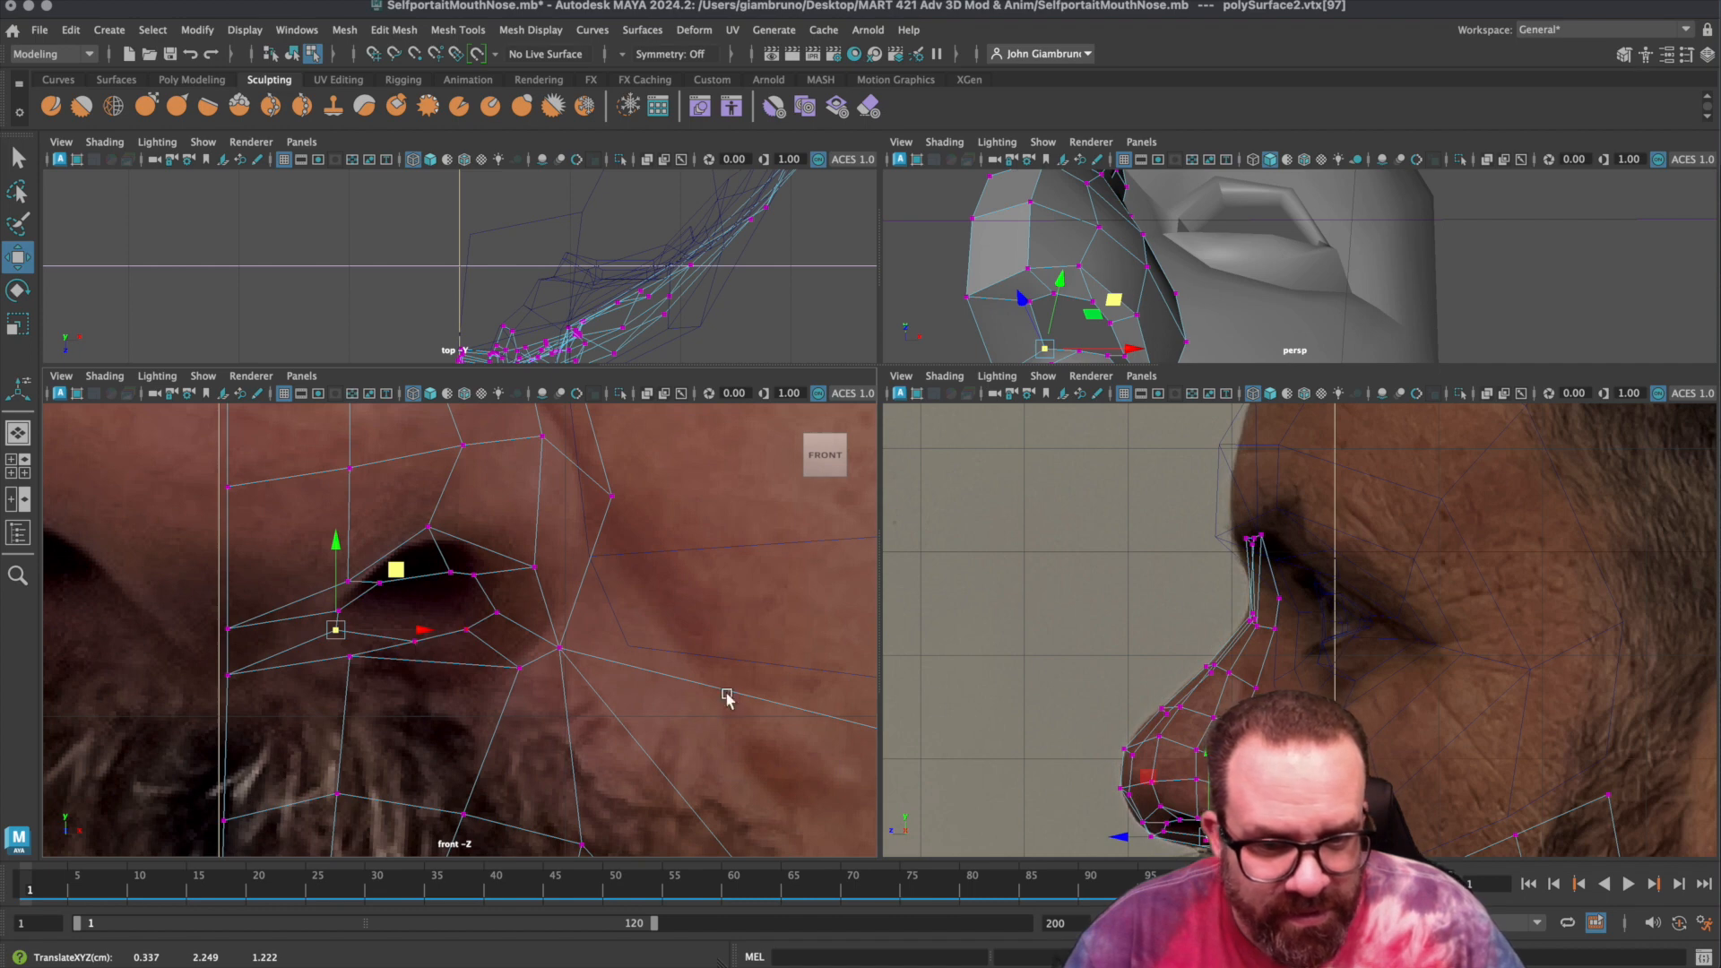
Pull the nostril rim's rear outer vertex outward, viewing the nose from below.
{"action": "middle_click_drag", "start_coordinate": [1200, 709], "coordinate": [1208, 609], "text": "alt"}
{"action": "left_click_drag", "start_coordinate": [1135, 275], "coordinate": [1123, 294], "text": "alt"}
{"action": "left_click", "coordinate": [1157, 321]}
{"action": "scroll", "coordinate": [1159, 320], "scroll_direction": "up", "scroll_amount": 5}
{"action": "middle_click_drag", "start_coordinate": [1028, 314], "coordinate": [1091, 263], "text": "alt"}
{"action": "left_click", "coordinate": [995, 239]}
{"action": "left_click_drag", "start_coordinate": [1064, 197], "coordinate": [1090, 184]}
Pull the nostril wing's corner vertex and the wing vertex above it outward to widen the nostril's outer base.
{"action": "left_click", "coordinate": [1014, 279]}
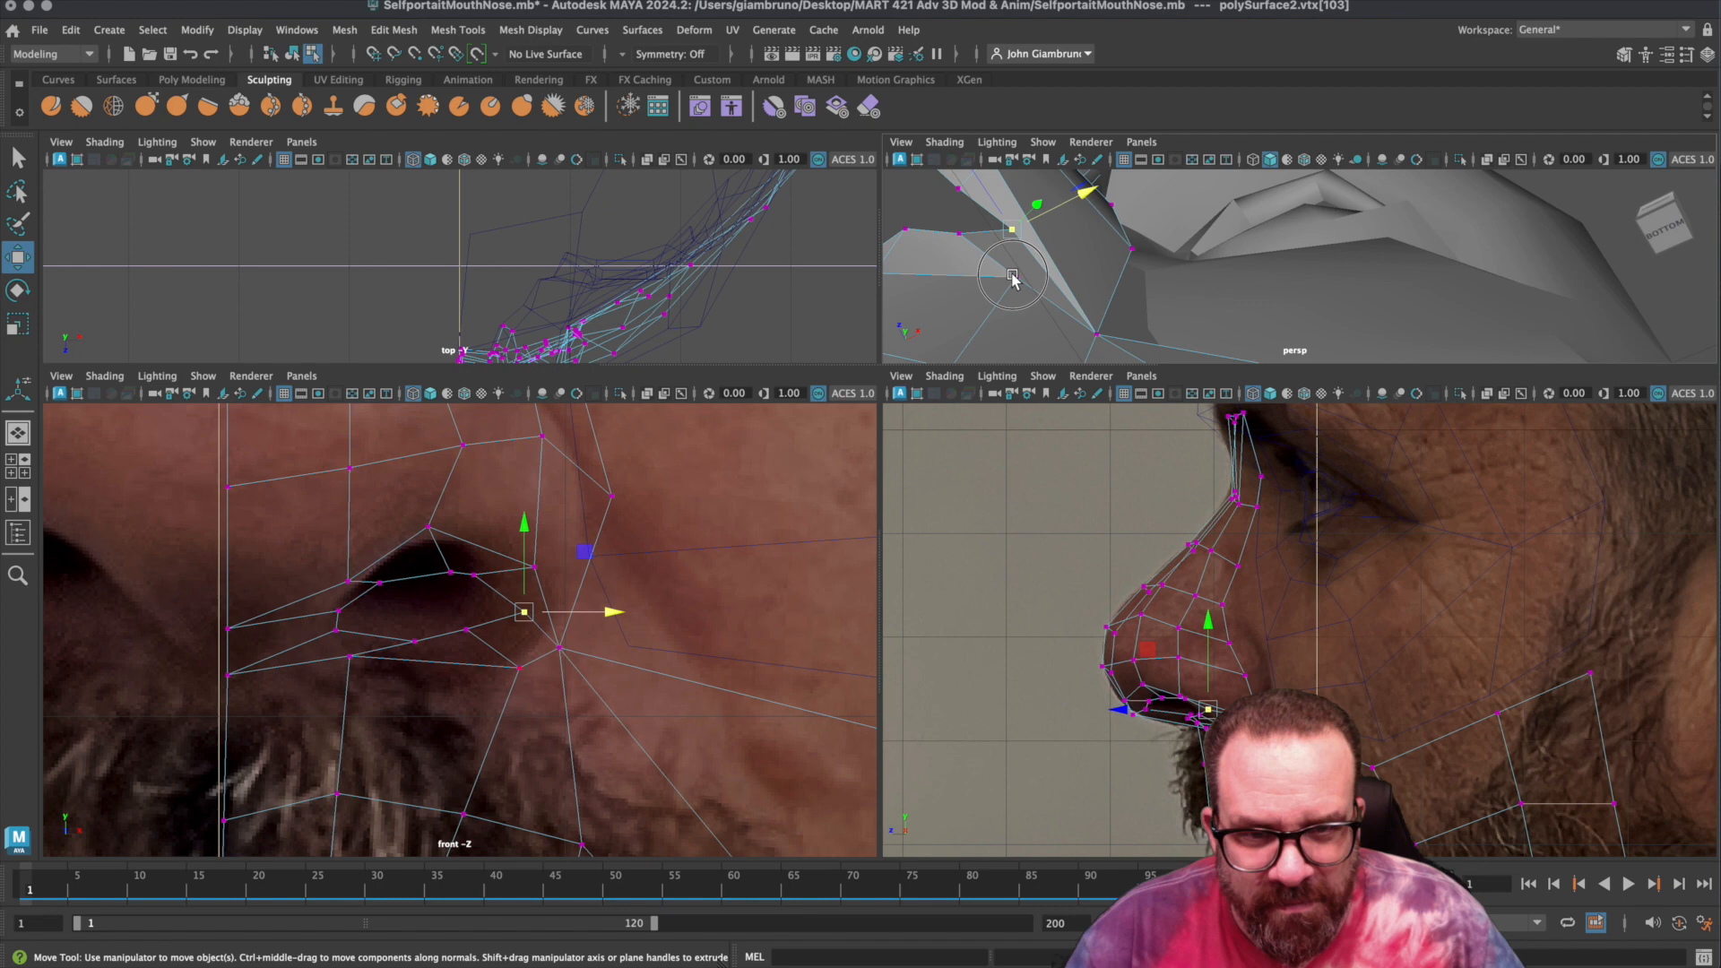
{"action": "left_click_drag", "start_coordinate": [1094, 251], "coordinate": [1284, 300]}
{"action": "left_click", "coordinate": [1167, 343]}
{"action": "left_click", "coordinate": [1099, 221]}
{"action": "left_click_drag", "start_coordinate": [1085, 190], "coordinate": [1186, 199]}
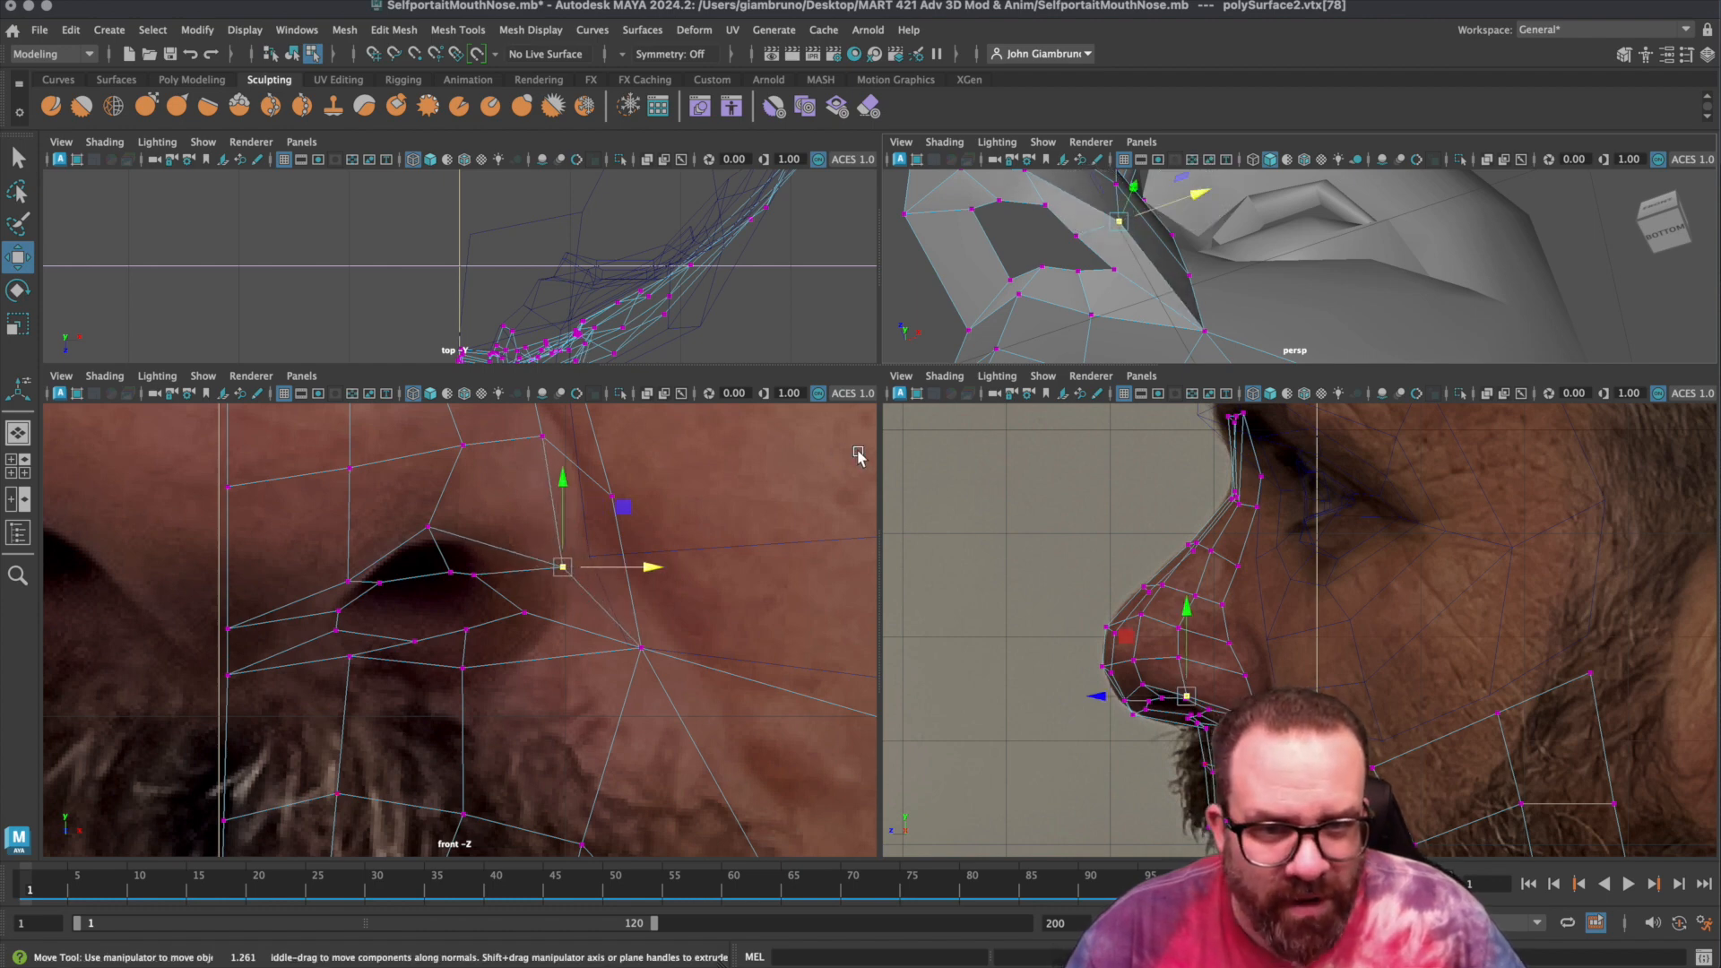
Extrude the border edges of the nostril opening upward into the nose.
{"action": "left_click_drag", "start_coordinate": [1178, 307], "coordinate": [1276, 218], "text": "alt"}
{"action": "scroll", "coordinate": [1274, 224], "scroll_direction": "up", "scroll_amount": 3}
{"action": "key", "text": "space"}
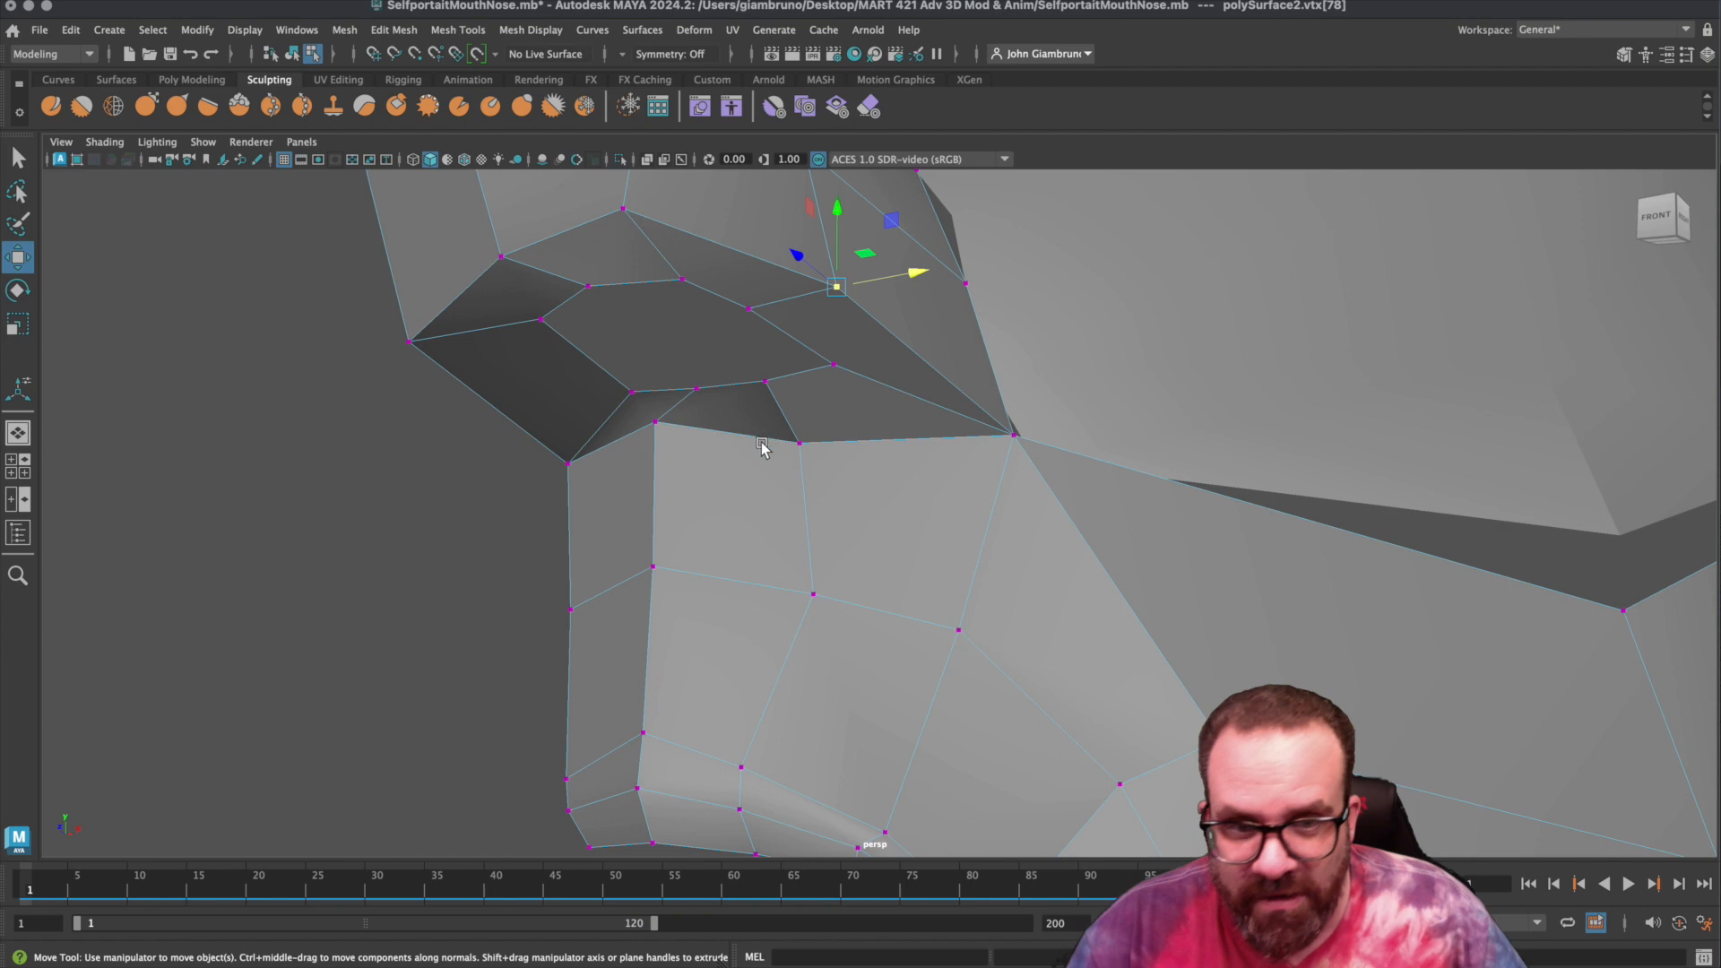
{"action": "left_click_drag", "start_coordinate": [762, 448], "coordinate": [1040, 442], "text": "alt"}
{"action": "left_click_drag", "start_coordinate": [868, 443], "coordinate": [880, 449], "text": "alt"}
{"action": "right_click", "coordinate": [908, 463]}
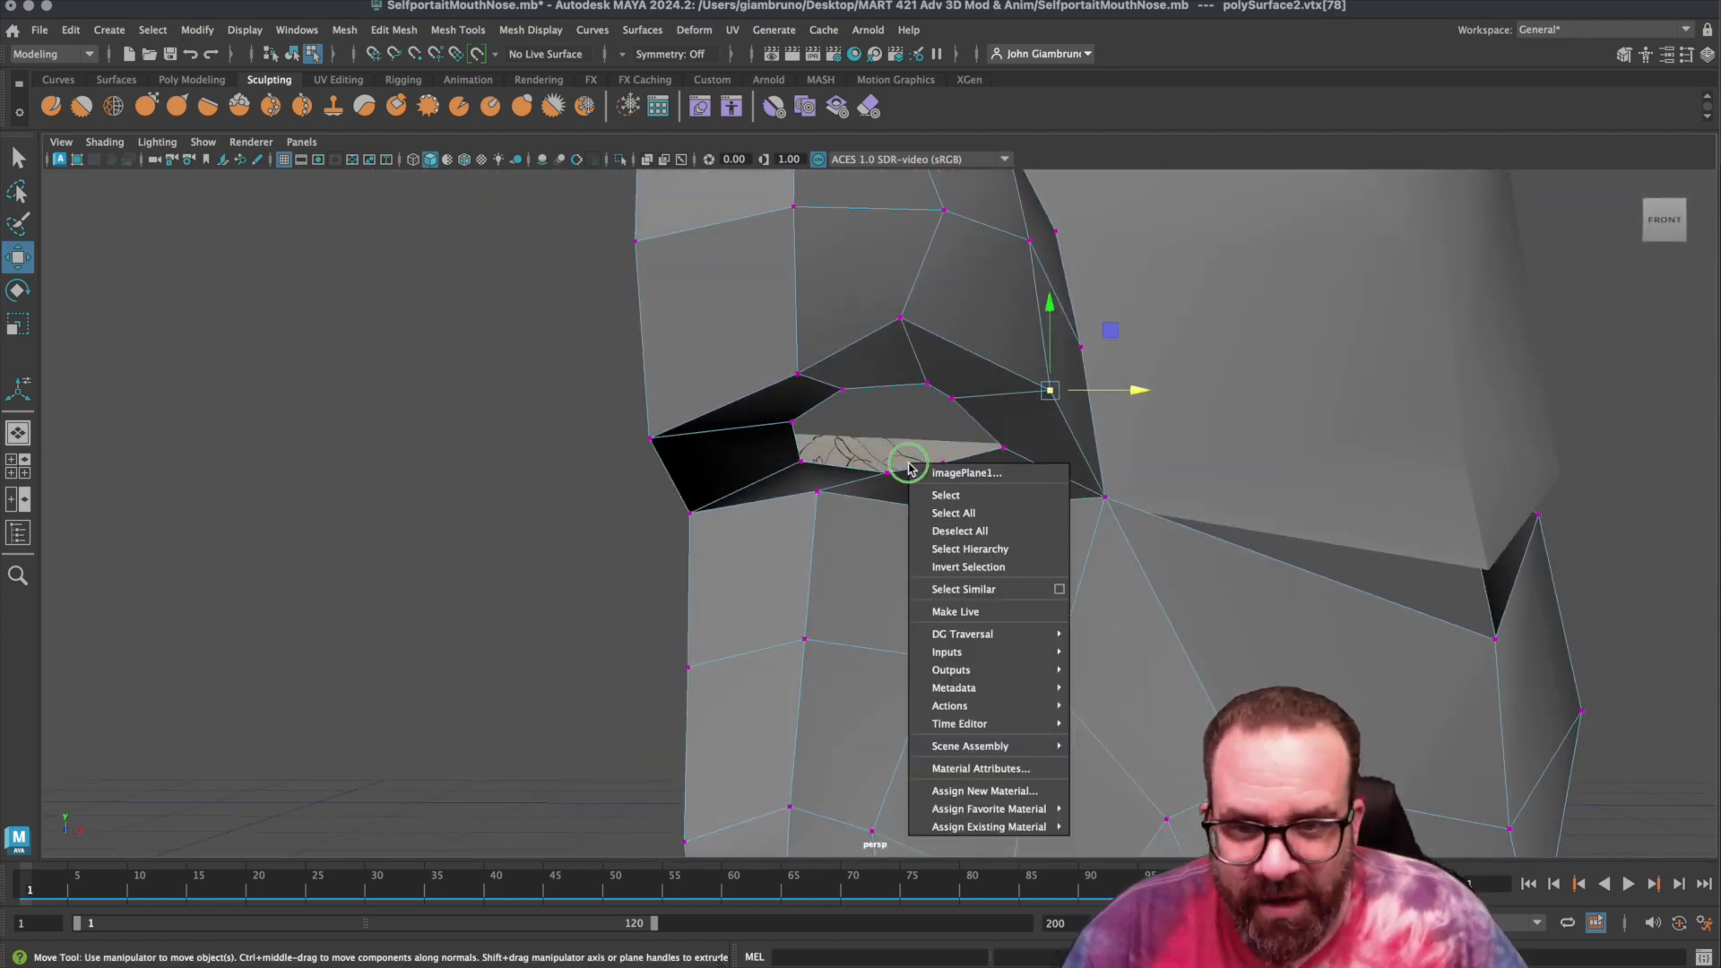
{"action": "left_click", "coordinate": [799, 463]}
{"action": "right_click_drag", "start_coordinate": [790, 476], "coordinate": [818, 409]}
{"action": "left_click", "coordinate": [819, 406]}
{"action": "key", "text": "3"}
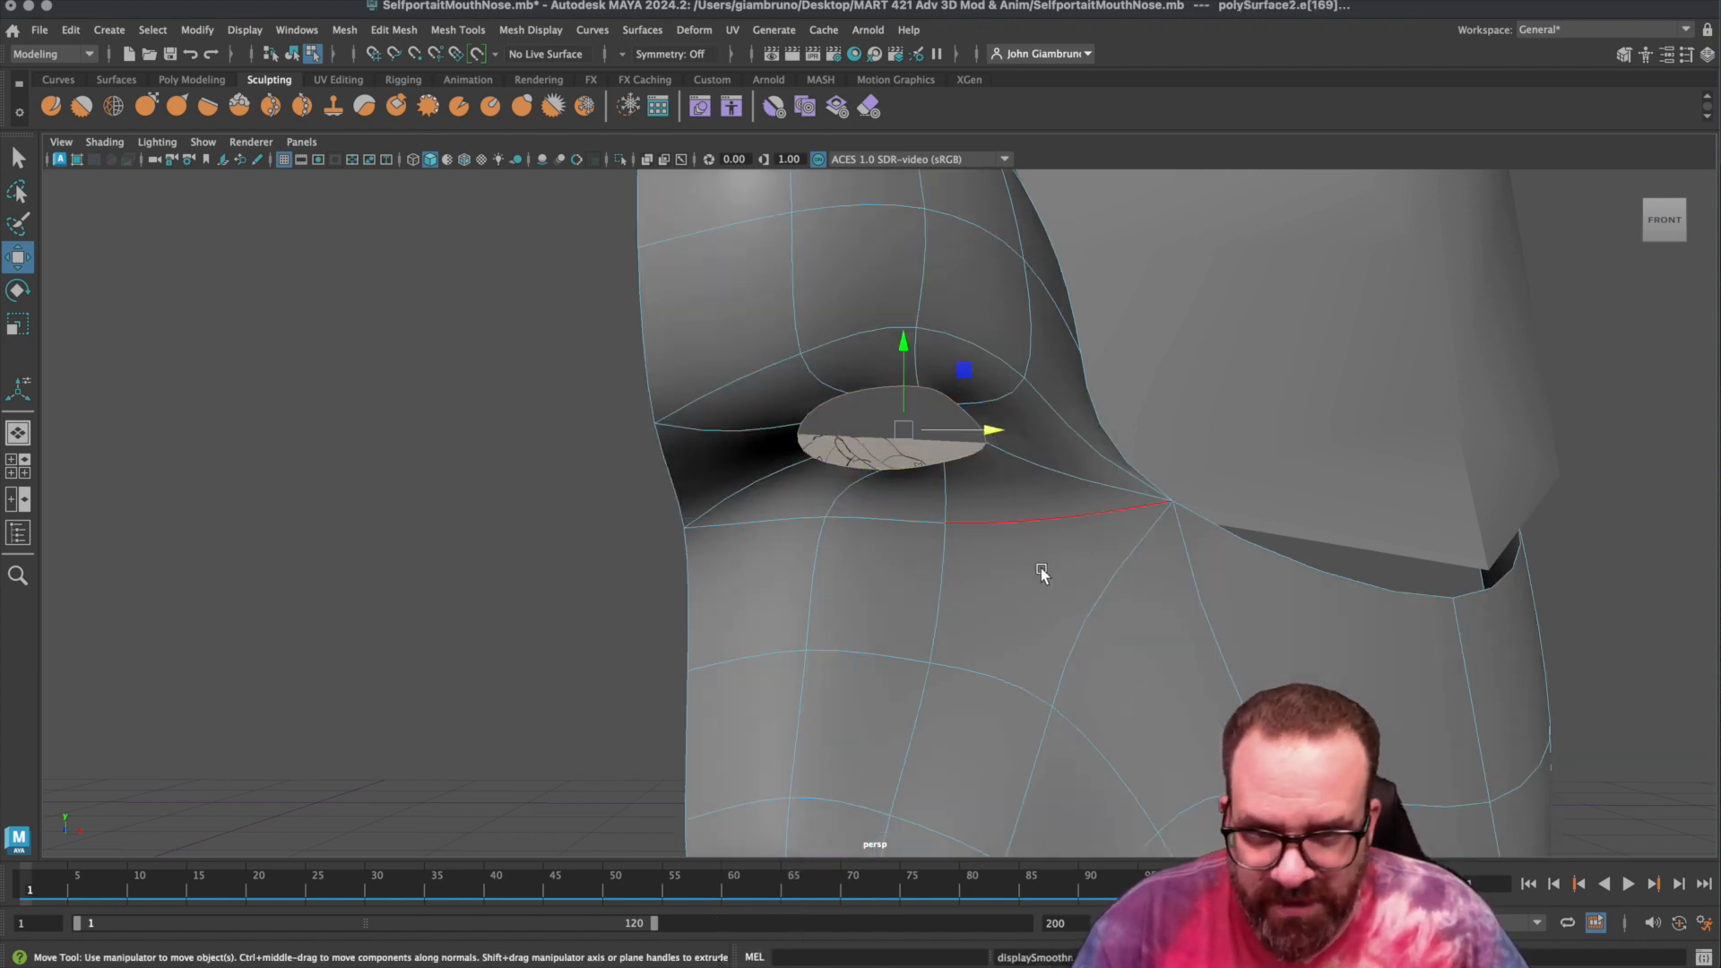
{"action": "key", "text": "1"}
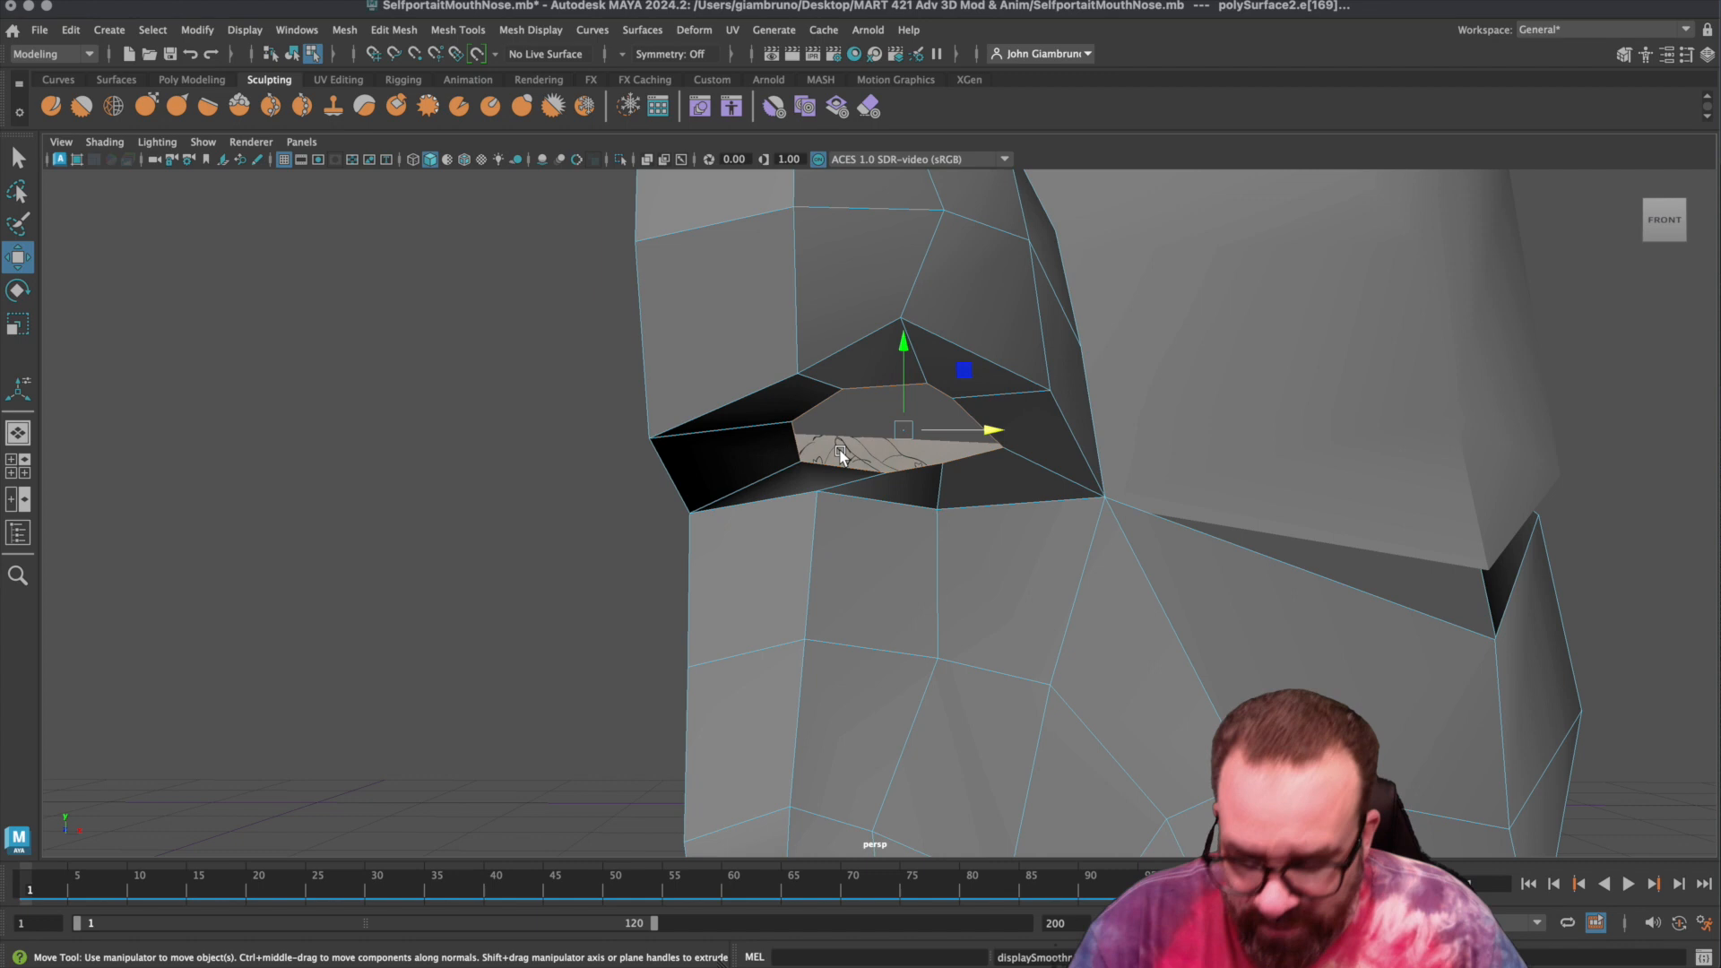
{"action": "key", "text": "ctrl+e"}
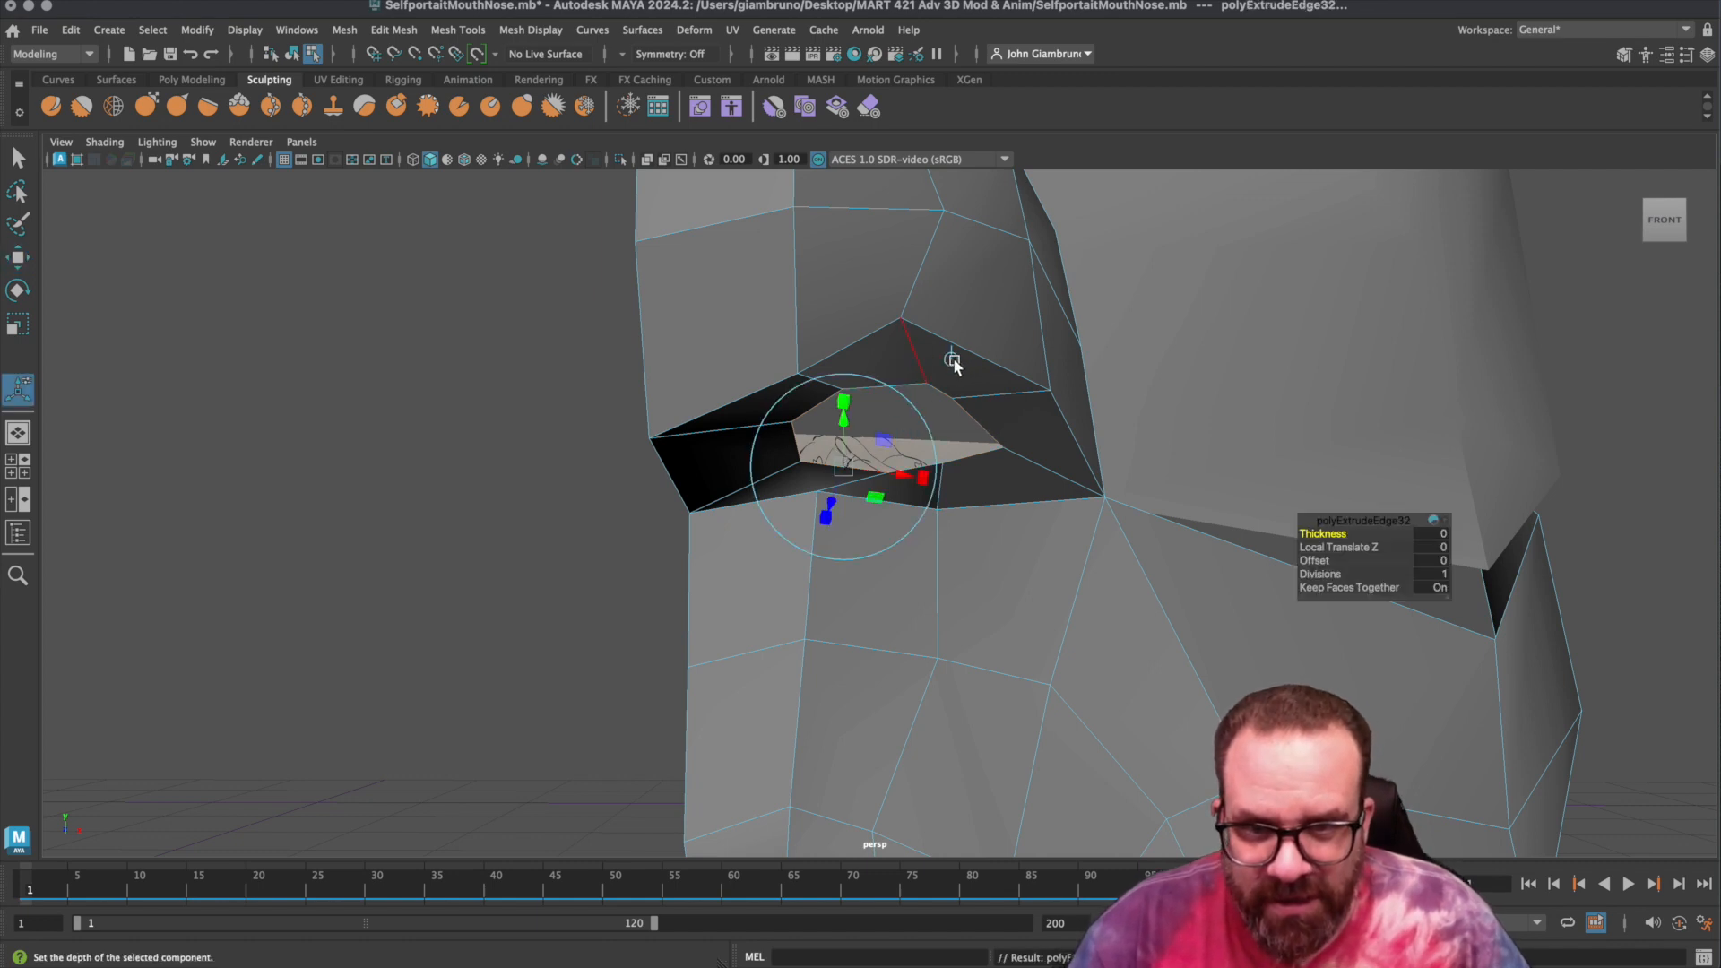
{"action": "left_click", "coordinate": [953, 360]}
{"action": "left_click_drag", "start_coordinate": [905, 375], "coordinate": [904, 332]}
Move the nostril's extruded border further up into the nose and scale it outward to widen the nostril cavity, previewing the mesh smoothed.
{"action": "key", "text": "3"}
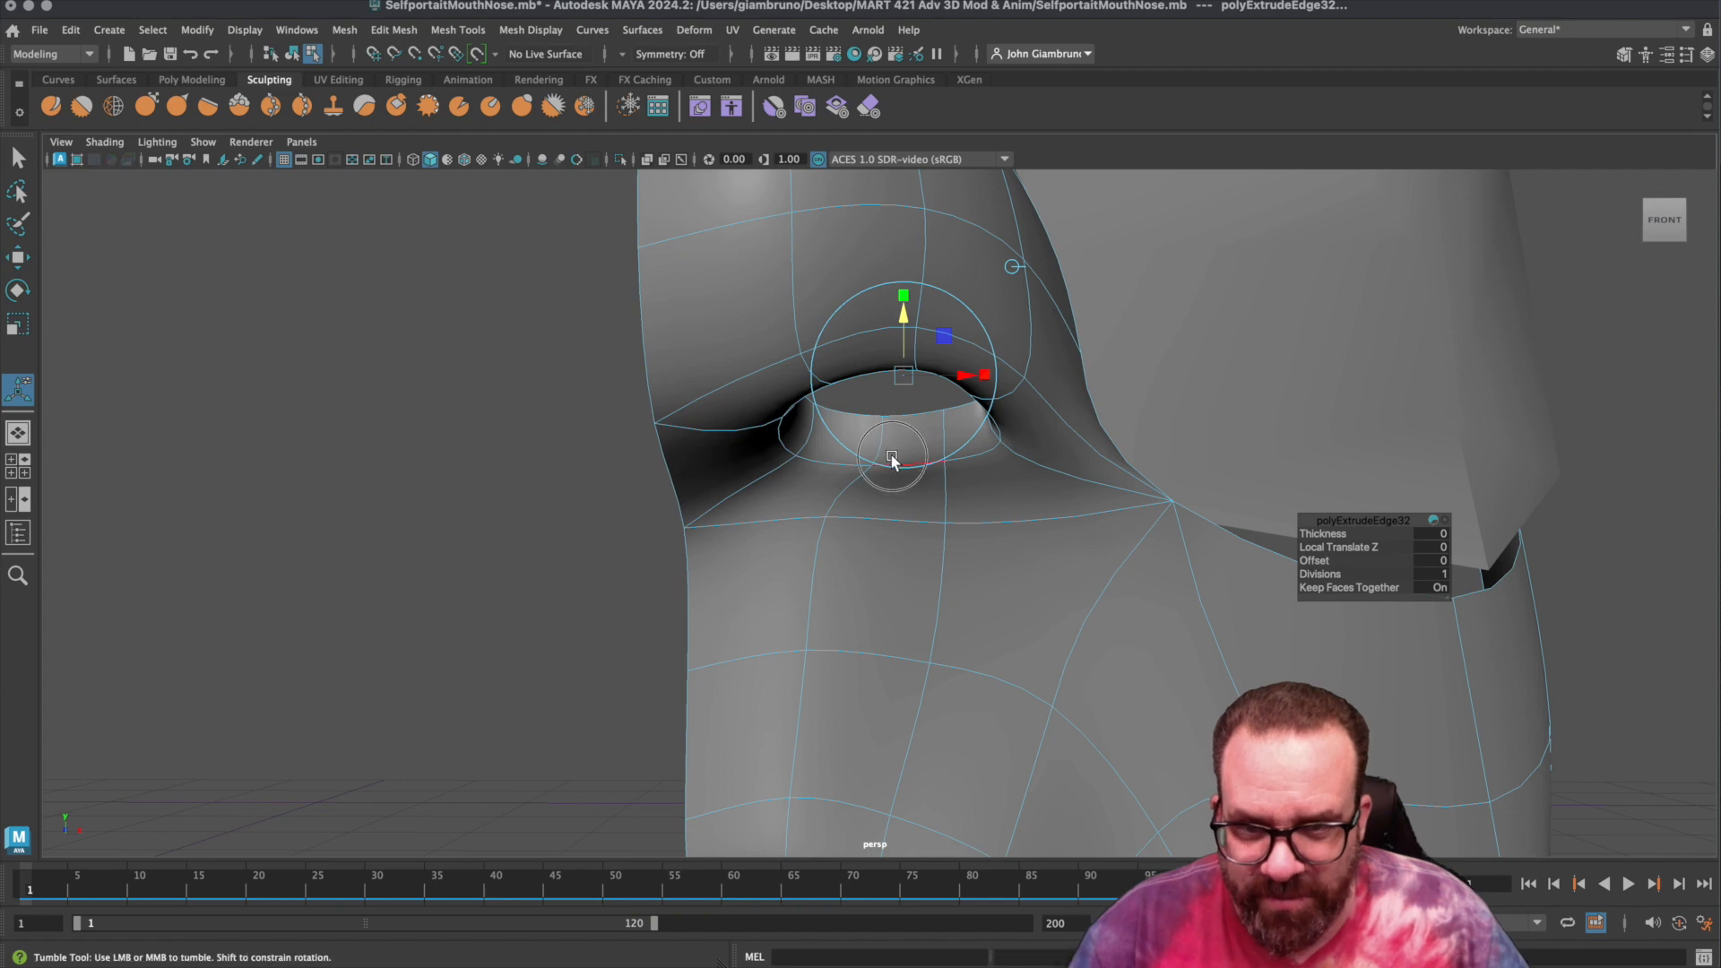
{"action": "left_click_drag", "start_coordinate": [892, 457], "coordinate": [857, 459], "text": "alt"}
{"action": "left_click_drag", "start_coordinate": [808, 364], "coordinate": [807, 342]}
{"action": "left_click_drag", "start_coordinate": [797, 476], "coordinate": [826, 451], "text": "alt"}
{"action": "left_click_drag", "start_coordinate": [962, 283], "coordinate": [953, 282]}
{"action": "left_click_drag", "start_coordinate": [983, 359], "coordinate": [890, 349], "text": "alt"}
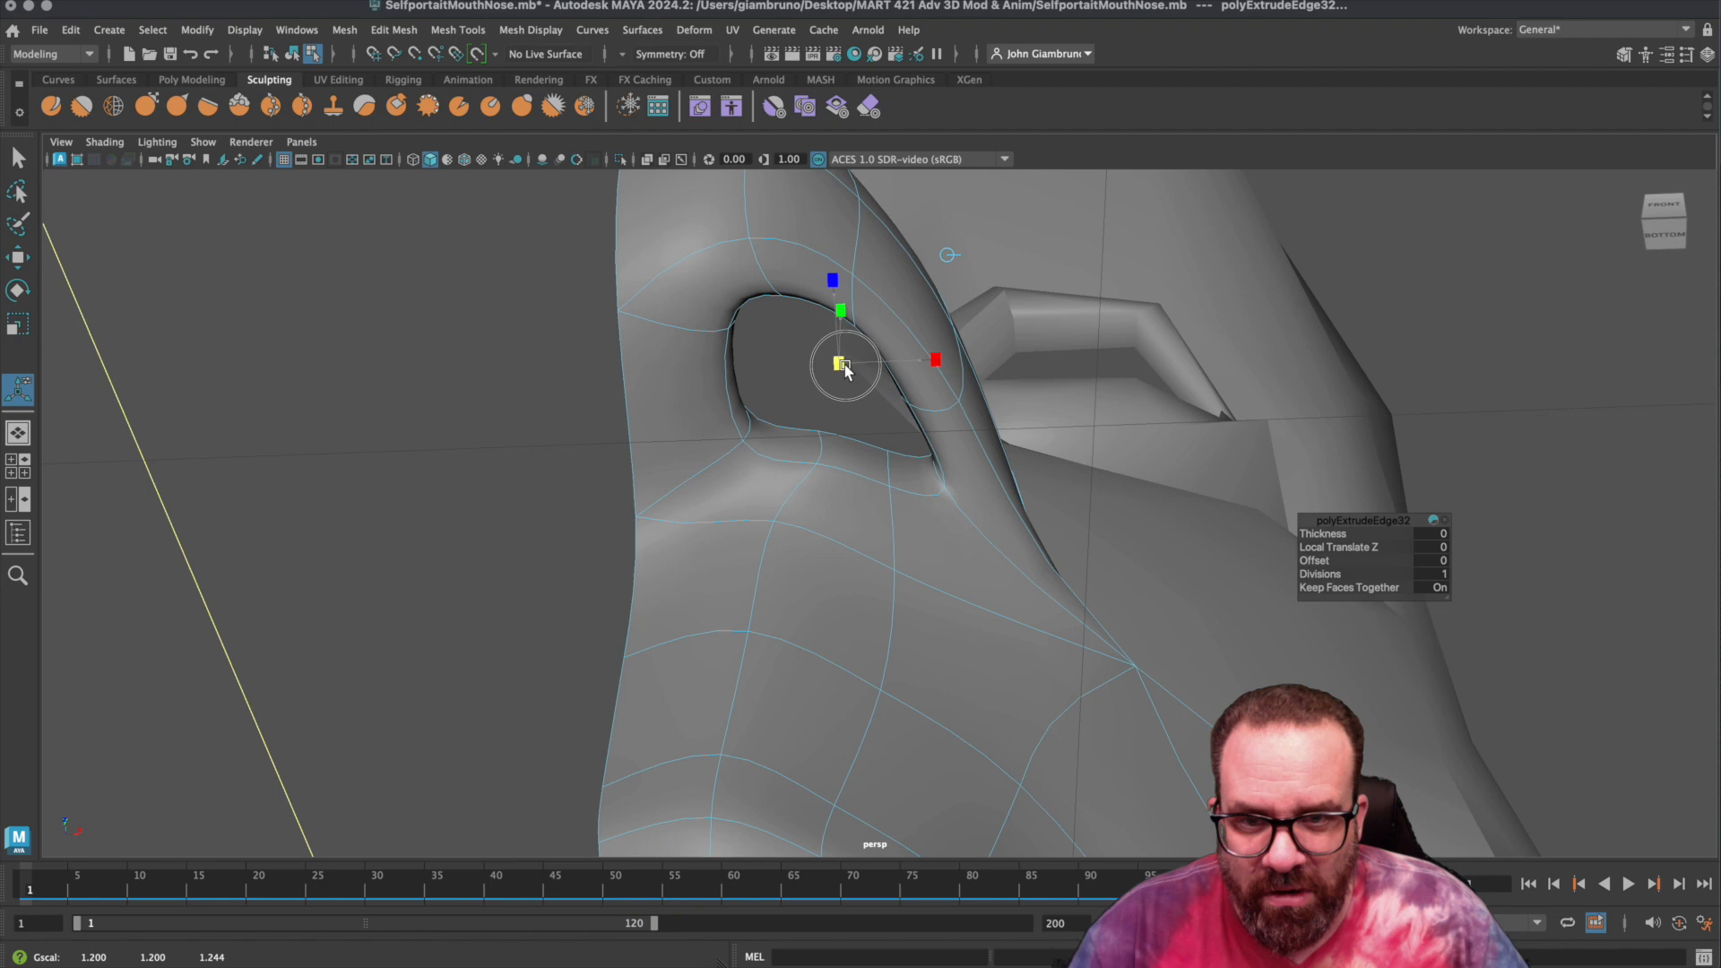
{"action": "left_click_drag", "start_coordinate": [894, 360], "coordinate": [856, 391]}
Extrude the nostril's inner border edges once more to deepen the cavity, checking the inner walls from below.
{"action": "key", "text": "ctrl+e"}
{"action": "left_click", "coordinate": [863, 346]}
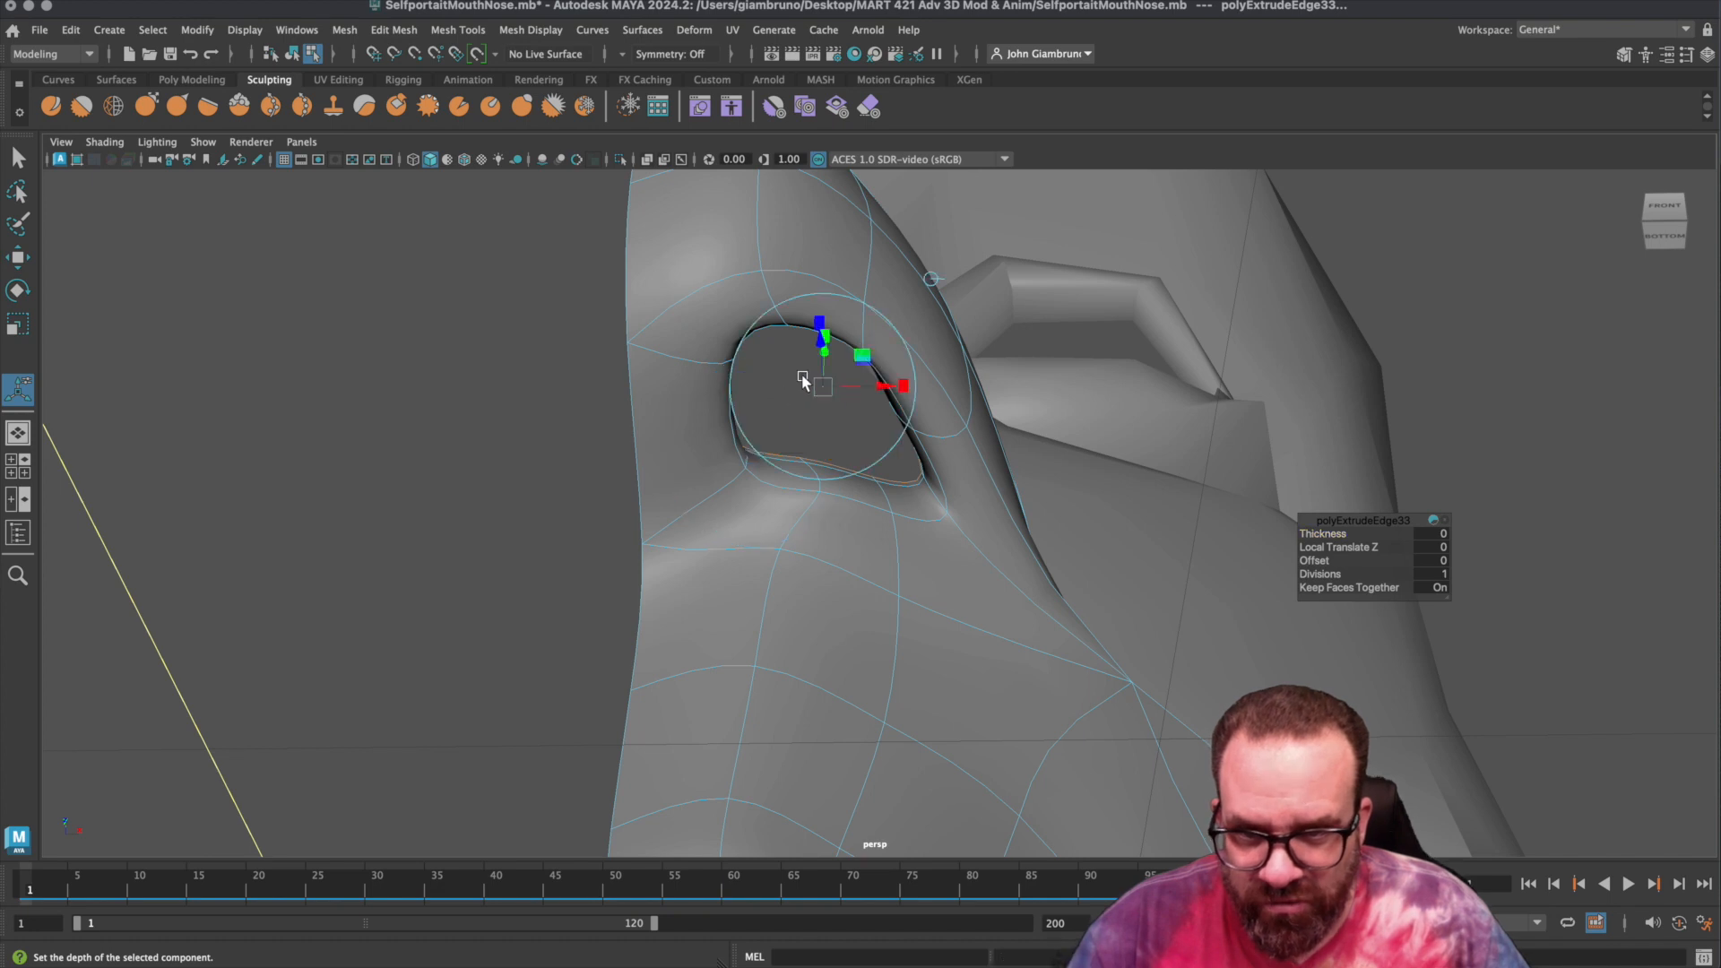
{"action": "left_click_drag", "start_coordinate": [843, 390], "coordinate": [785, 321], "text": "alt"}
{"action": "left_click_drag", "start_coordinate": [786, 423], "coordinate": [778, 549], "text": "alt"}
{"action": "mouse_move", "coordinate": [778, 549]}
{"action": "left_mouse_down", "text": "alt"}
{"action": "mouse_move", "coordinate": [776, 564]}
{"action": "mouse_move", "coordinate": [795, 527]}
{"action": "left_mouse_up", "text": "alt"}
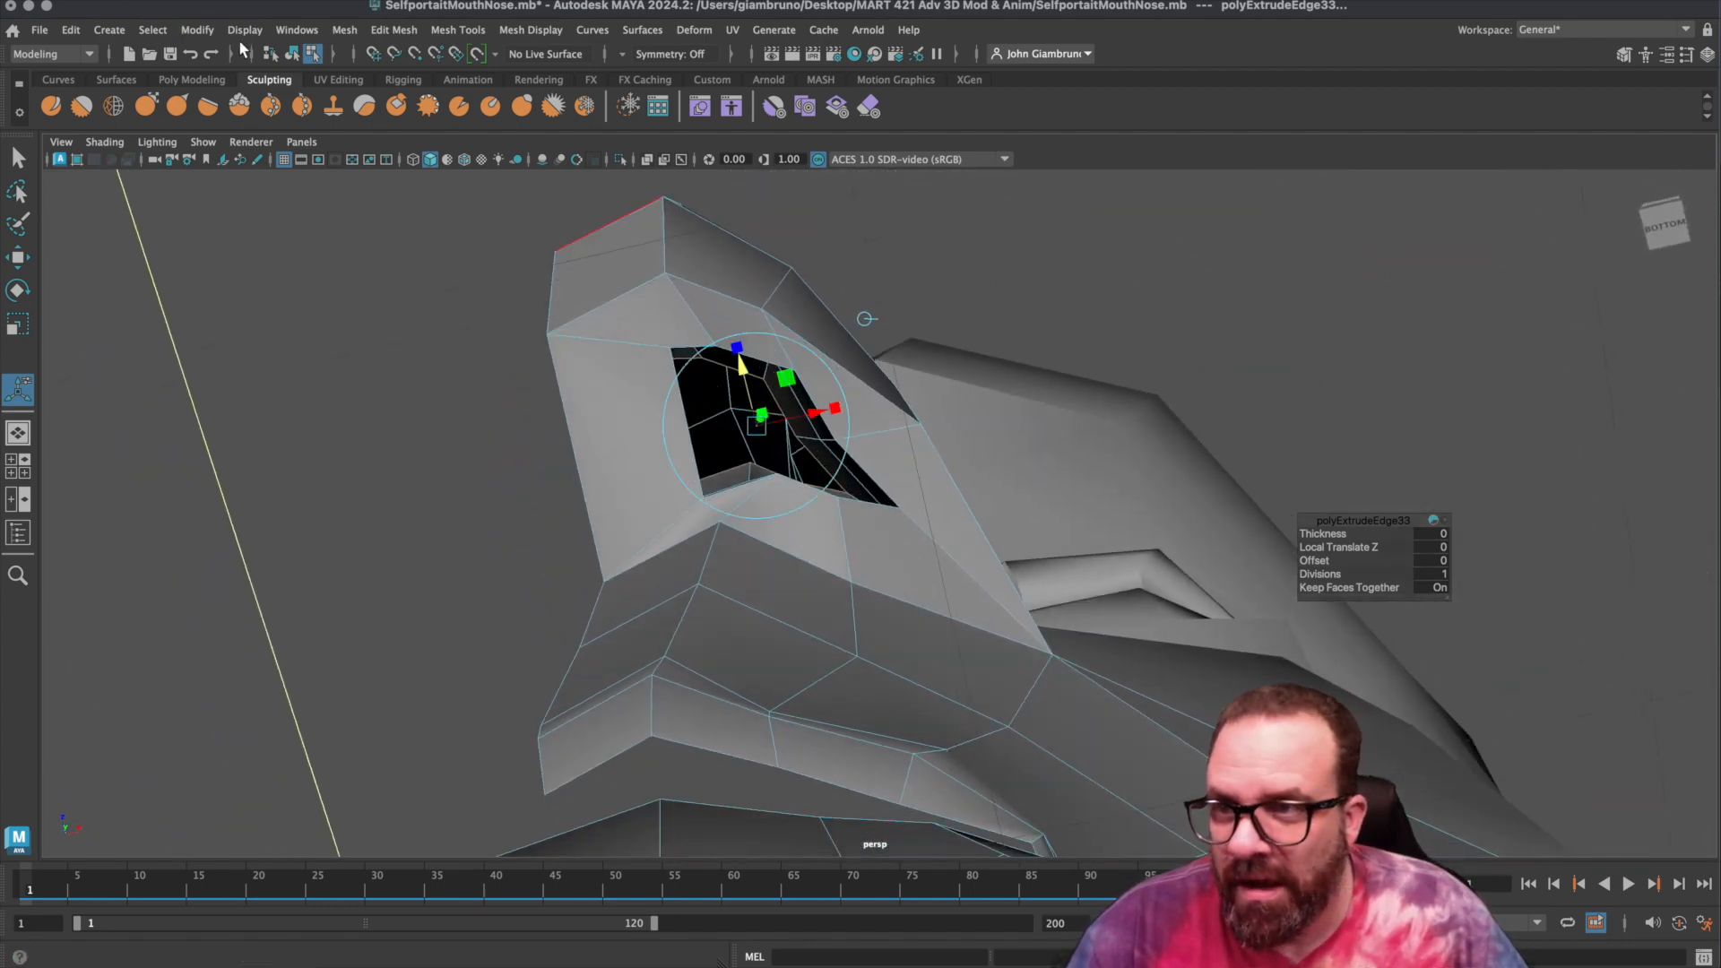
Close the open top of the nostril cavity with Fill Hole.
{"action": "left_click", "coordinate": [344, 29]}
{"action": "left_click", "coordinate": [380, 166]}
{"action": "left_click_drag", "start_coordinate": [771, 449], "coordinate": [808, 454], "text": "alt"}
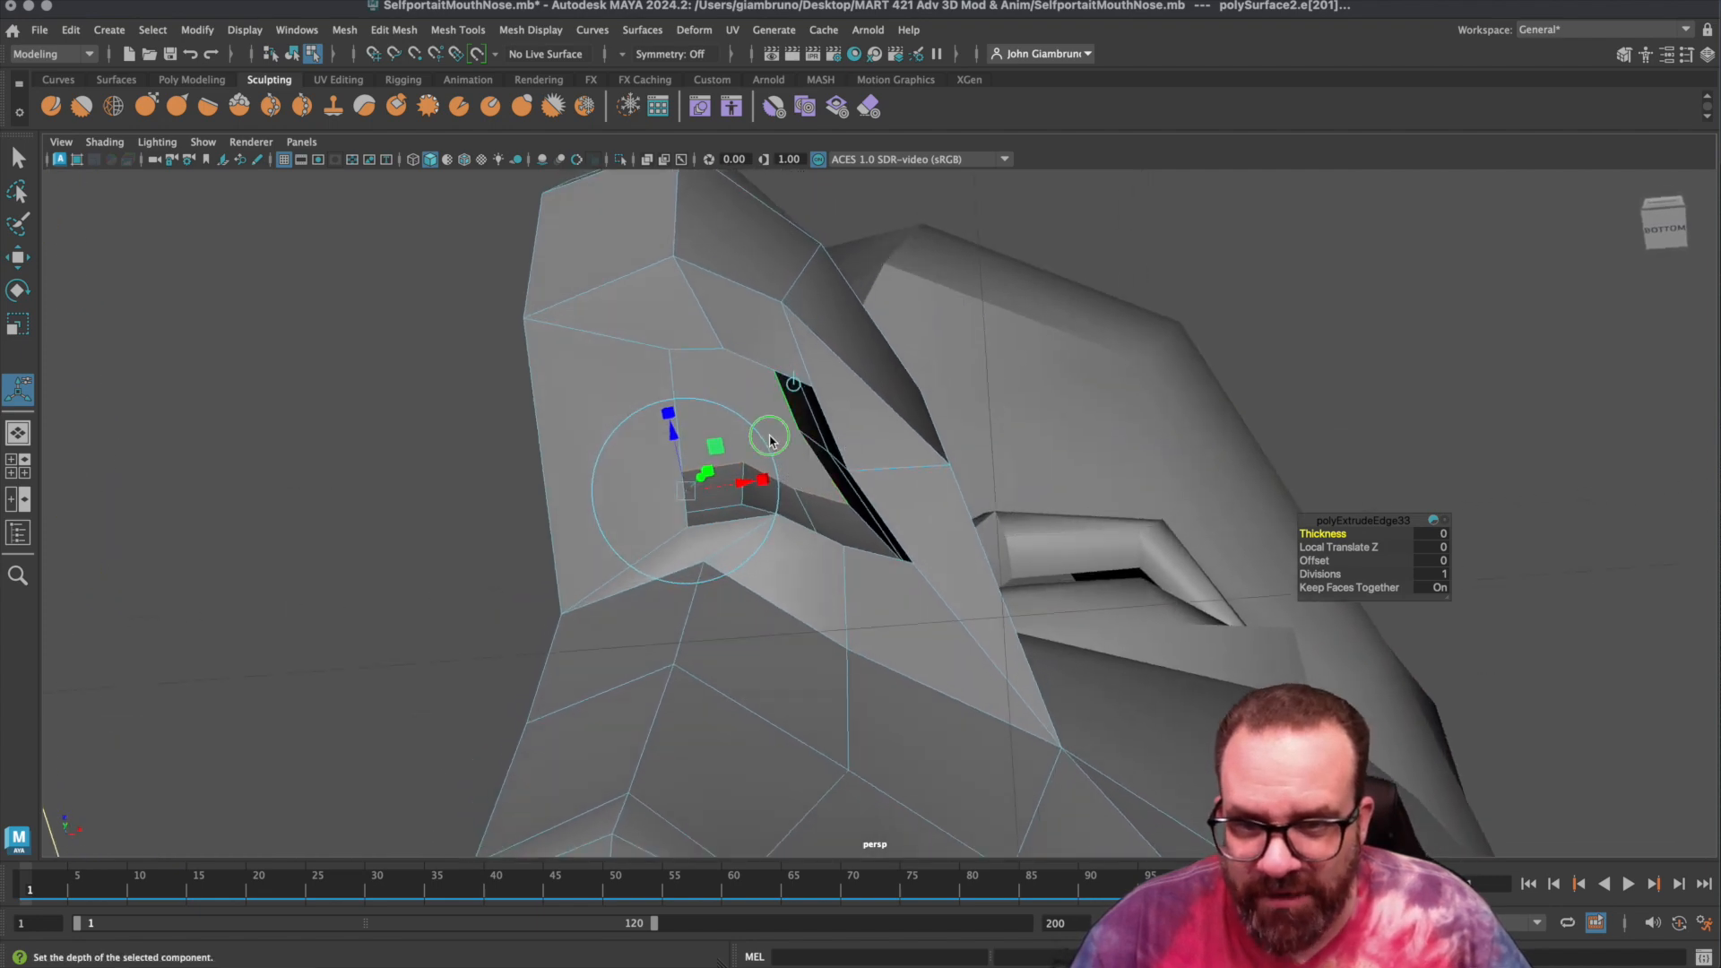
Divide the nostril's cap face with two Multi-Cut edges joining its opposite front and rear vertices.
{"action": "right_click_drag", "start_coordinate": [770, 436], "coordinate": [677, 437]}
{"action": "right_click_drag", "start_coordinate": [801, 464], "coordinate": [798, 461]}
{"action": "left_click_drag", "start_coordinate": [798, 460], "coordinate": [578, 424], "text": "alt"}
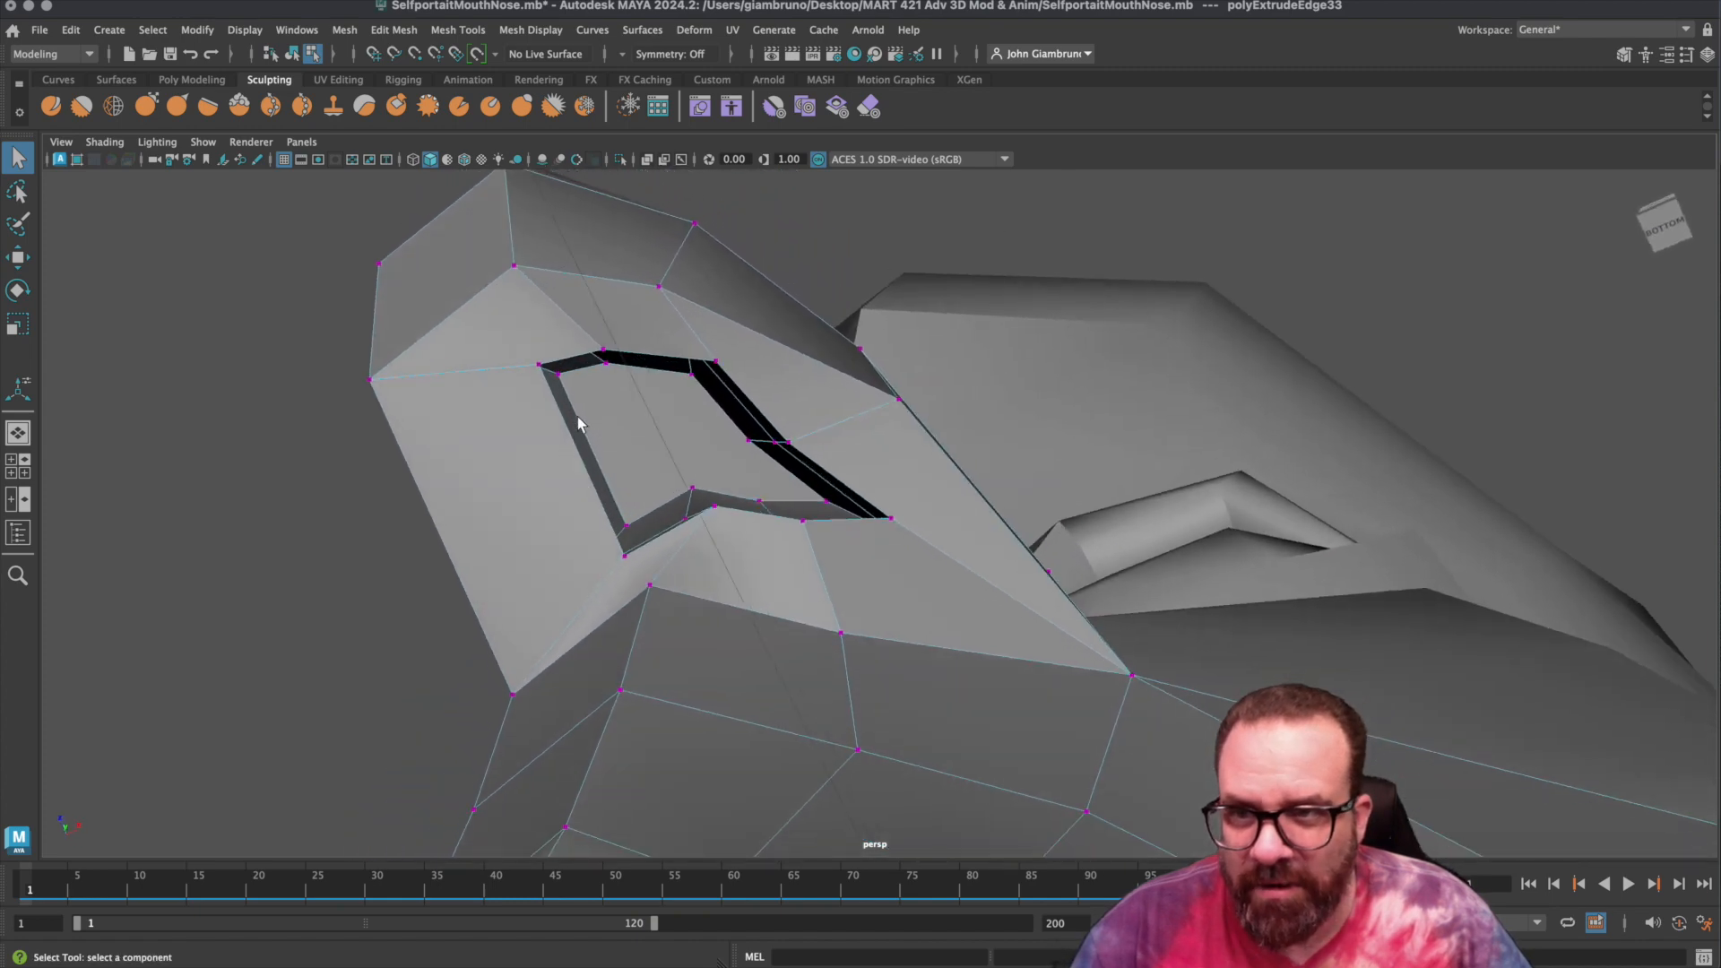
{"action": "left_click", "coordinate": [457, 29]}
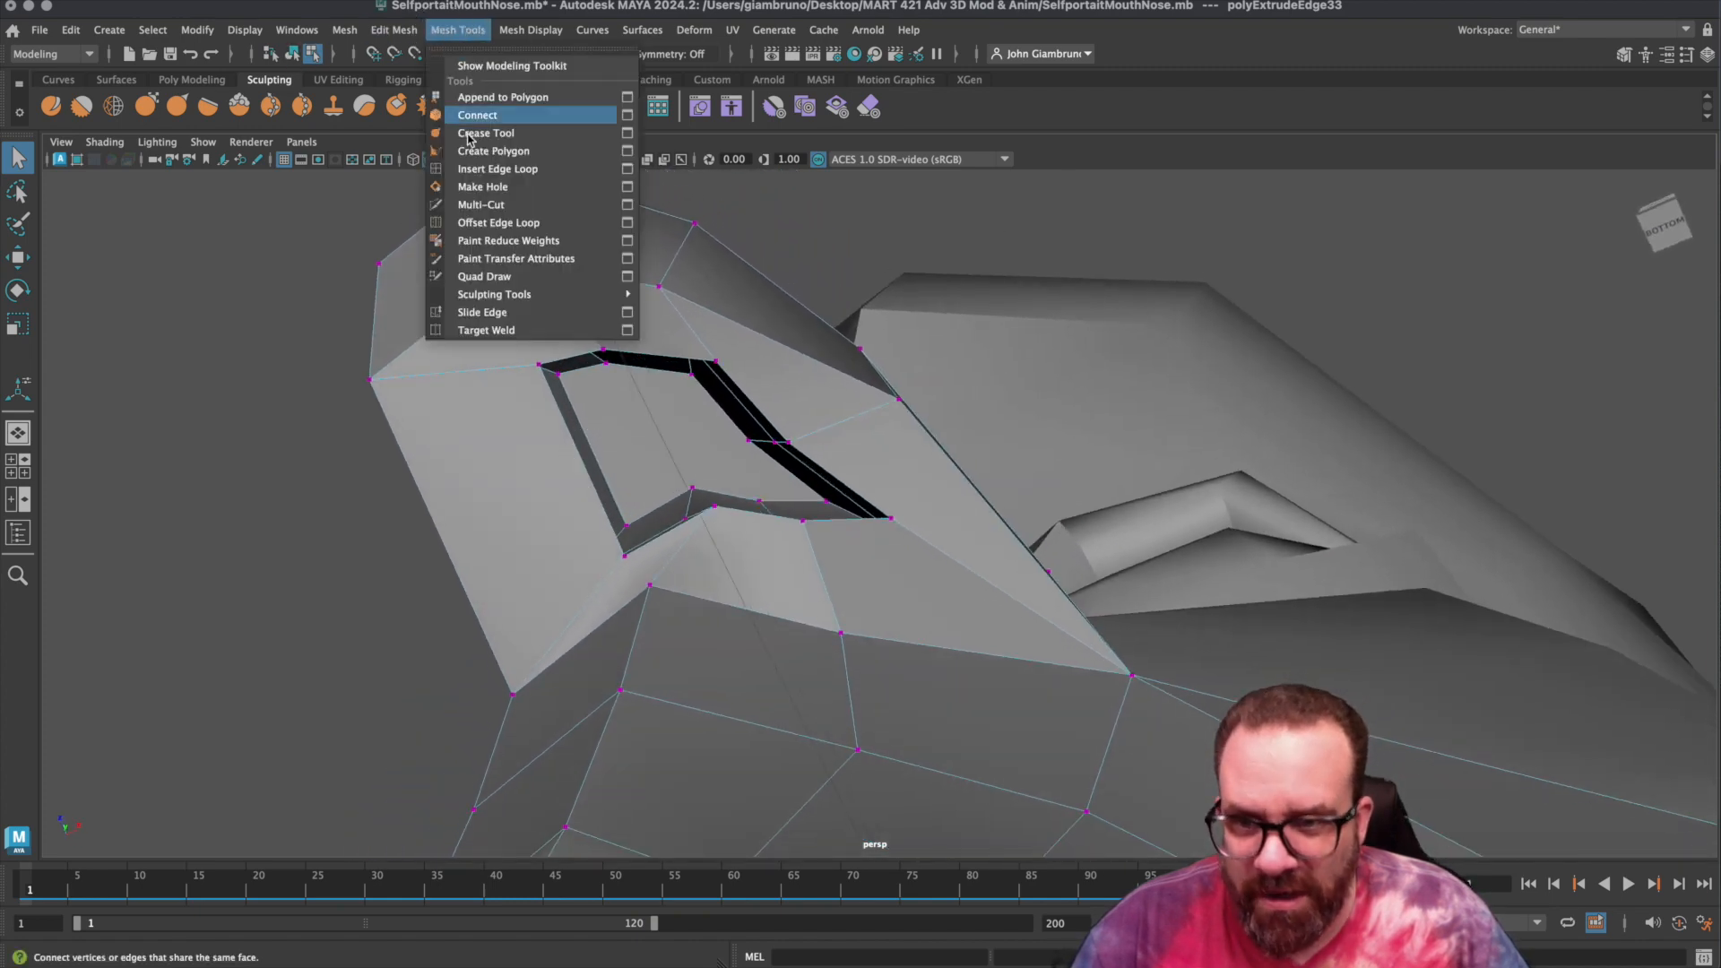
{"action": "left_click", "coordinate": [479, 204]}
{"action": "left_click", "coordinate": [558, 375]}
{"action": "left_click", "coordinate": [607, 364]}
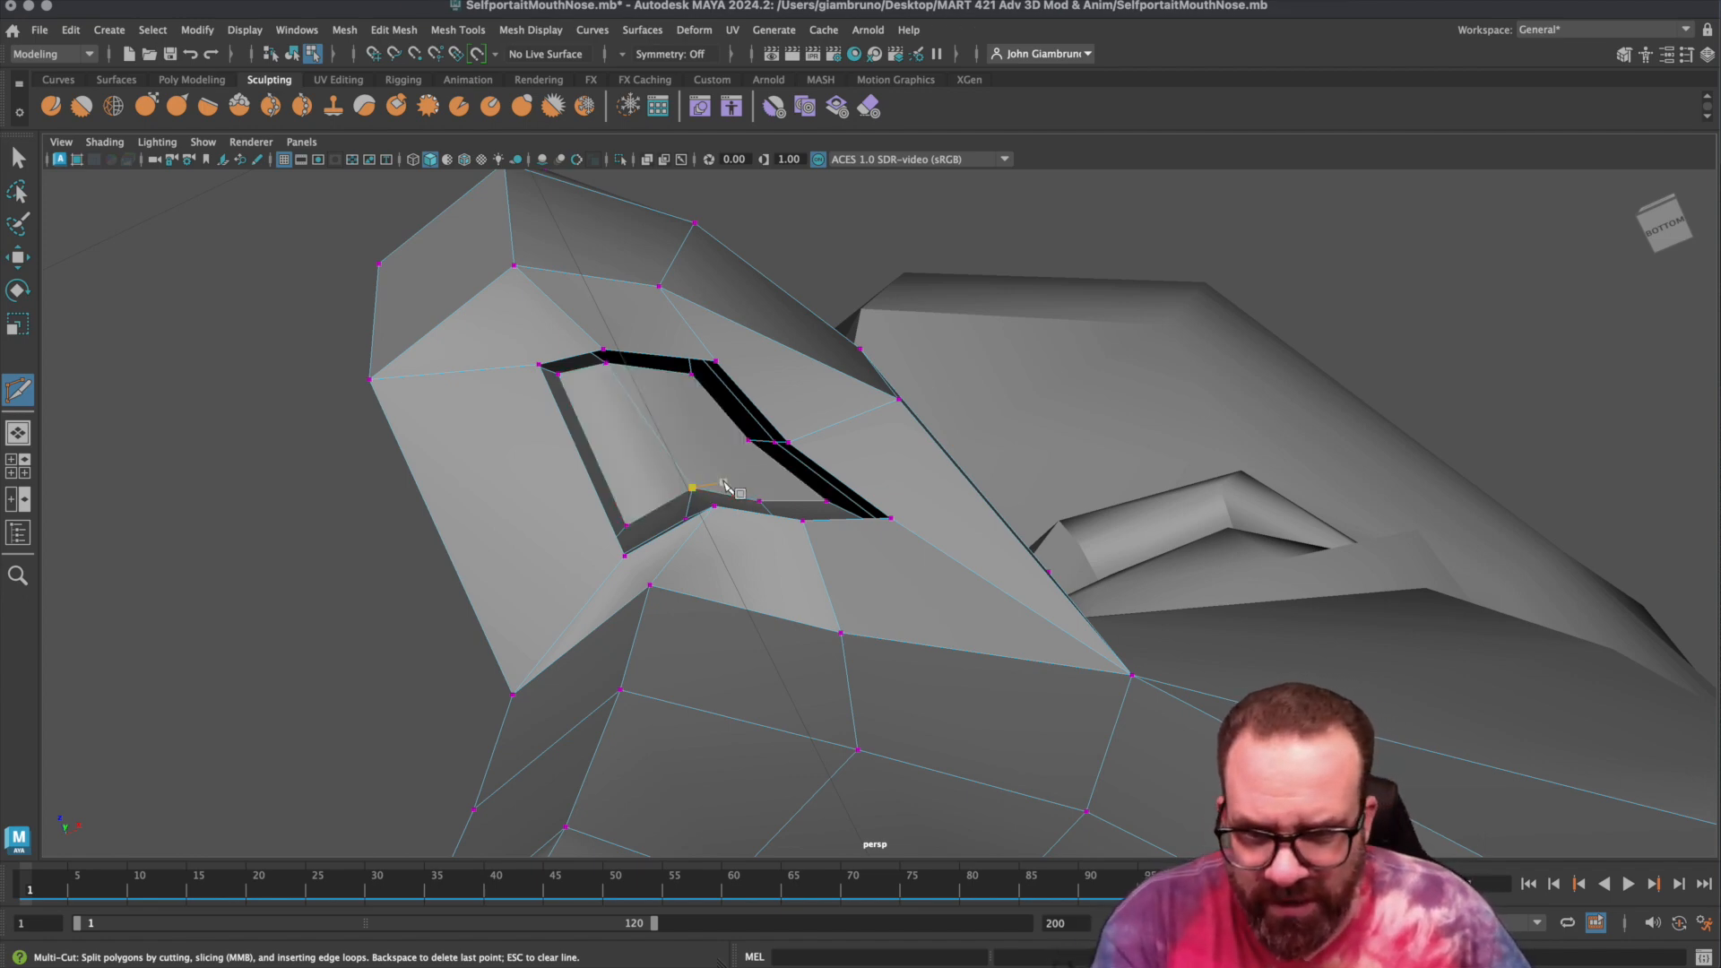
{"action": "left_click", "coordinate": [760, 502]}
{"action": "left_click", "coordinate": [709, 448]}
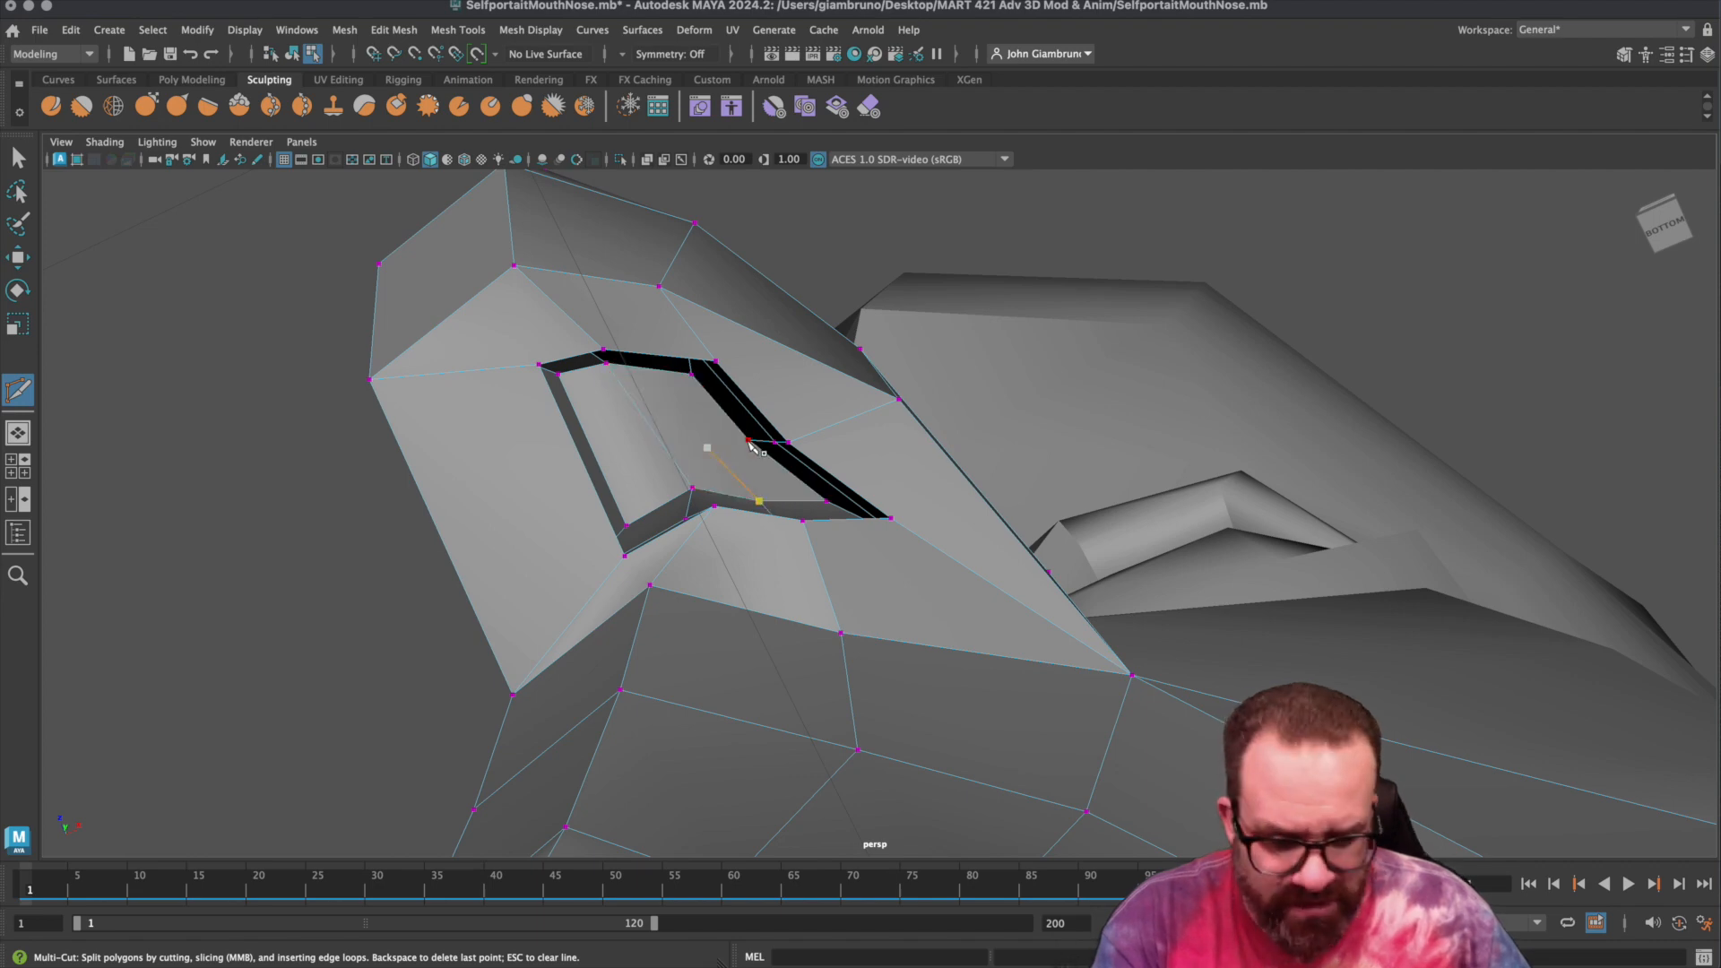
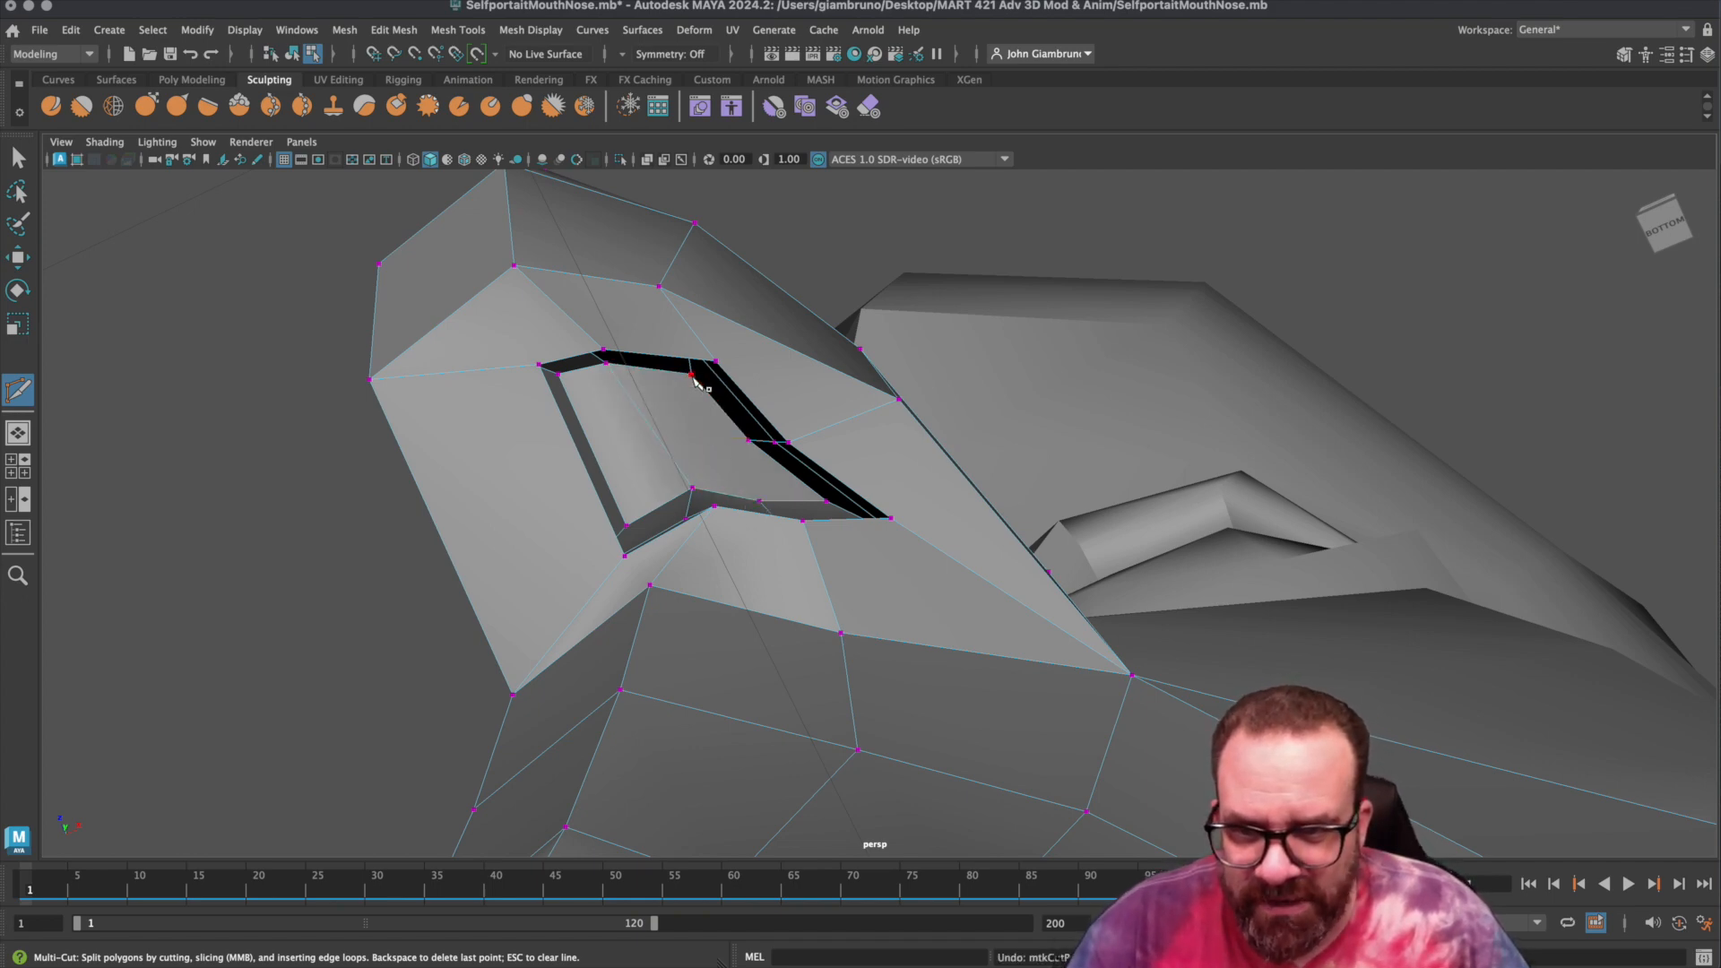
{"action": "left_click", "coordinate": [761, 504]}
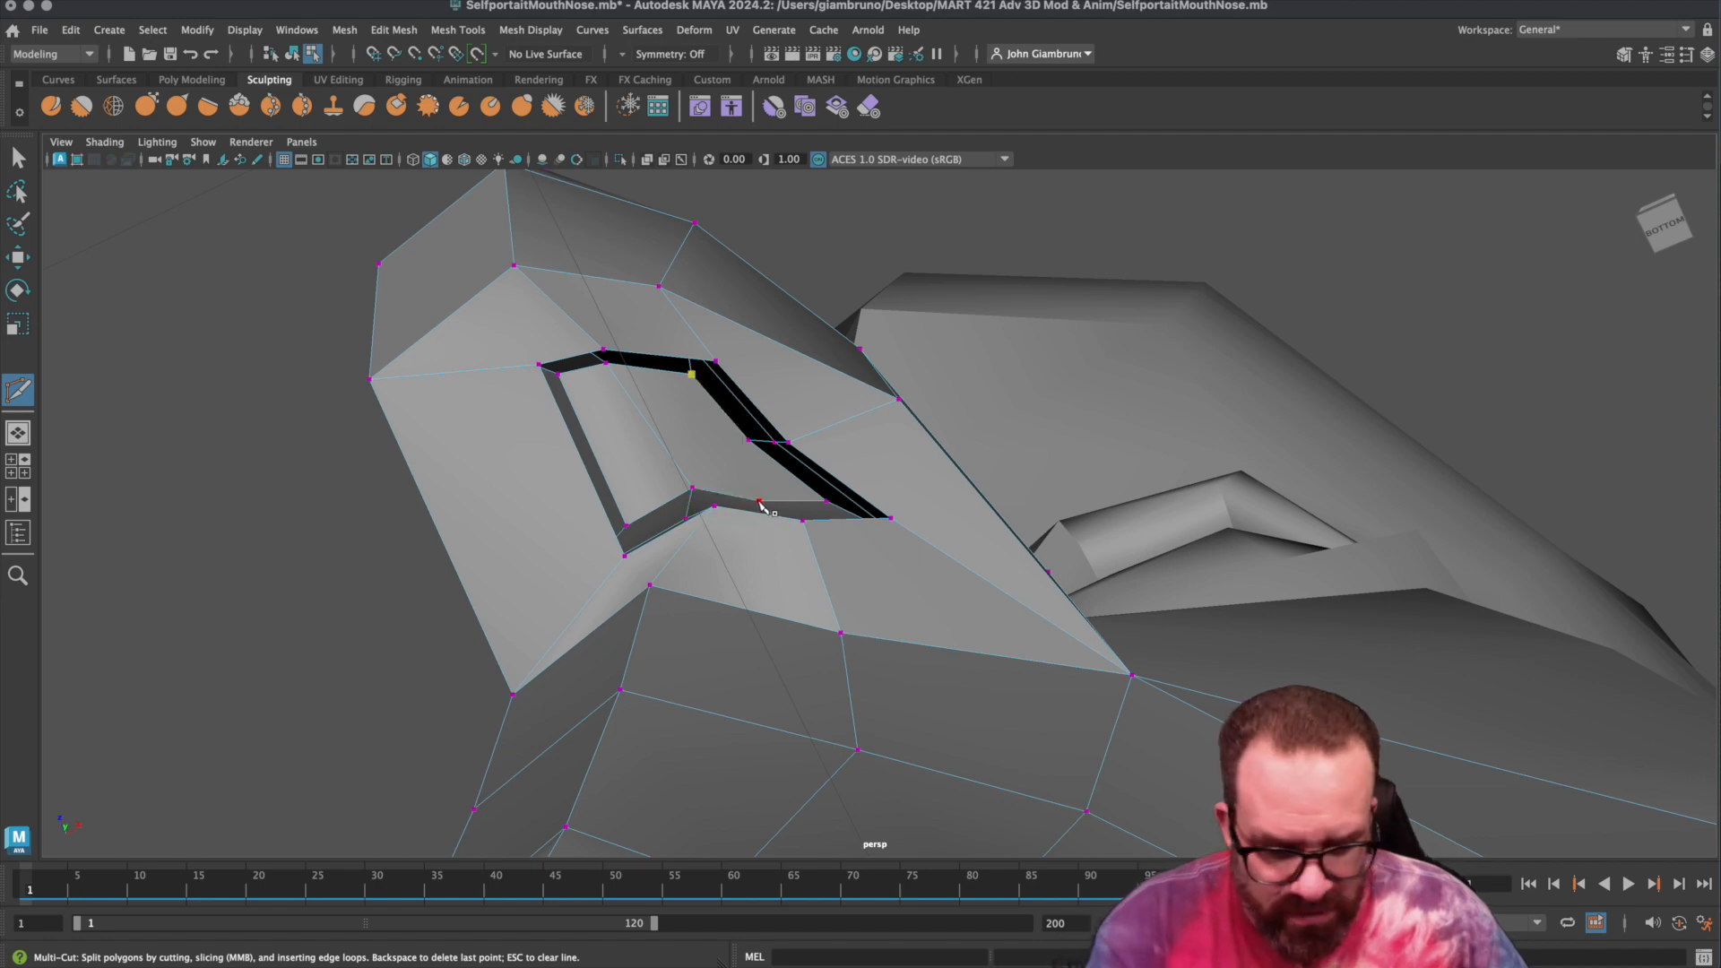
{"action": "key", "text": "Return"}
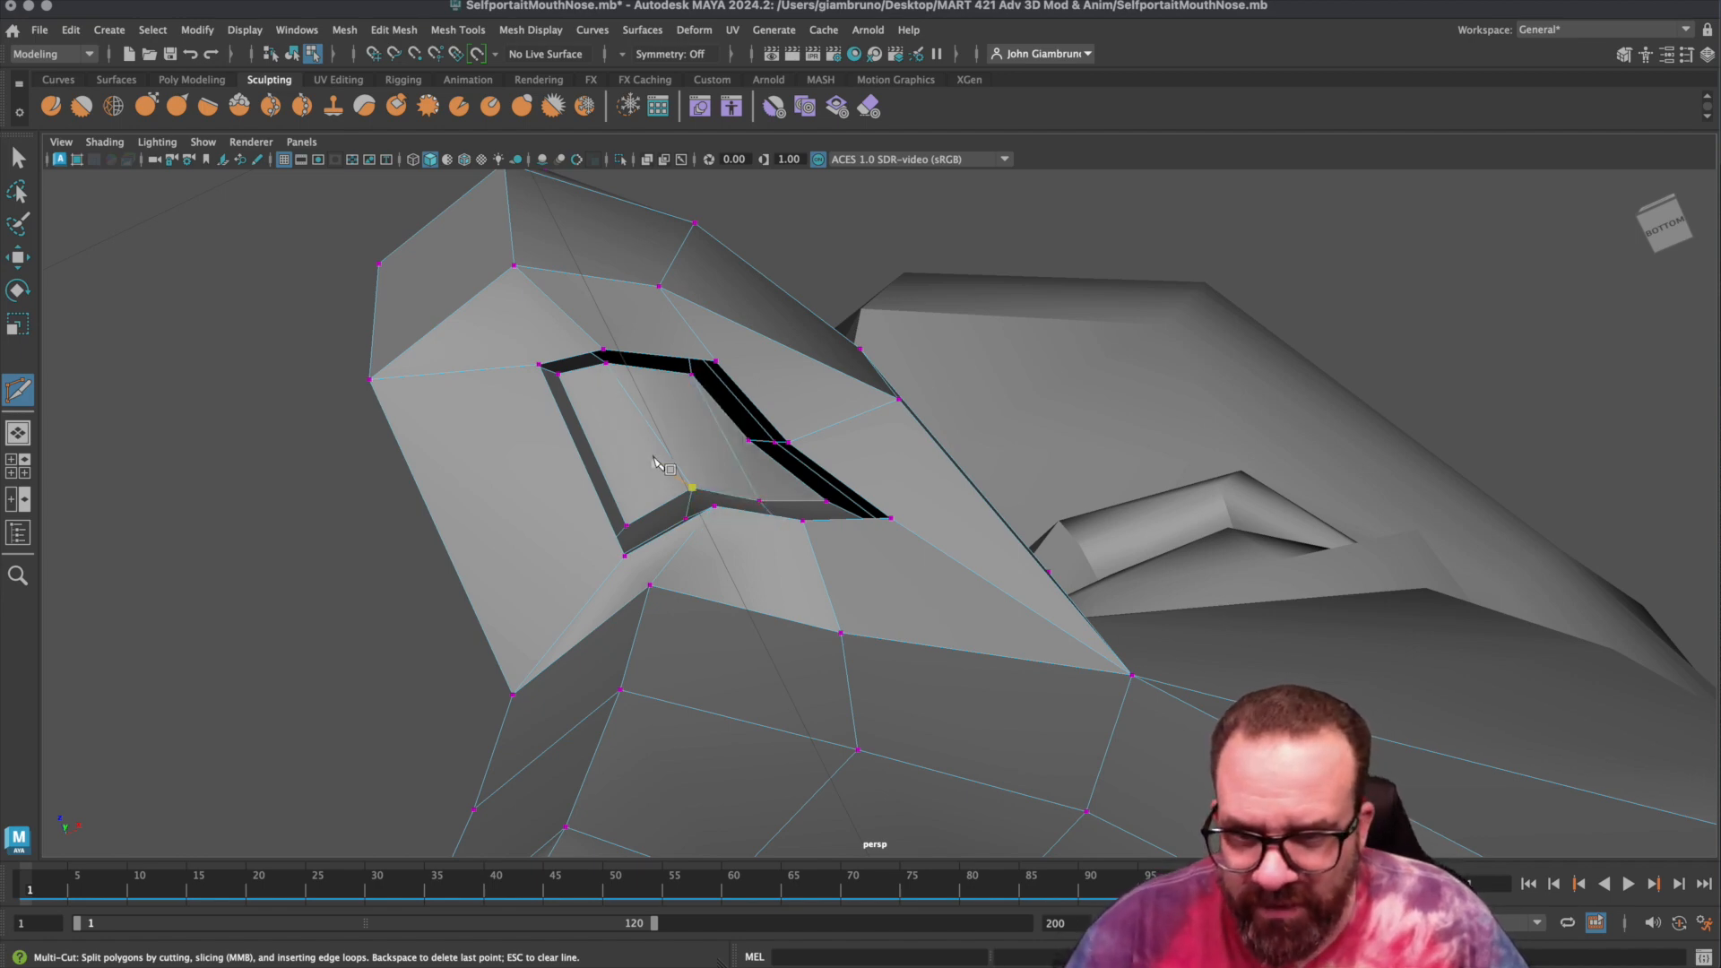
Preview the capped nostril smoothed and examine the nose from below, the front and the side.
{"action": "mouse_move", "coordinate": [699, 462]}
{"action": "left_mouse_down", "text": "alt"}
{"action": "mouse_move", "coordinate": [723, 462]}
{"action": "mouse_move", "coordinate": [696, 477]}
{"action": "mouse_move", "coordinate": [690, 459]}
{"action": "left_mouse_up", "text": "alt"}
{"action": "key", "text": "q"}
{"action": "right_click_drag", "start_coordinate": [695, 459], "coordinate": [566, 441]}
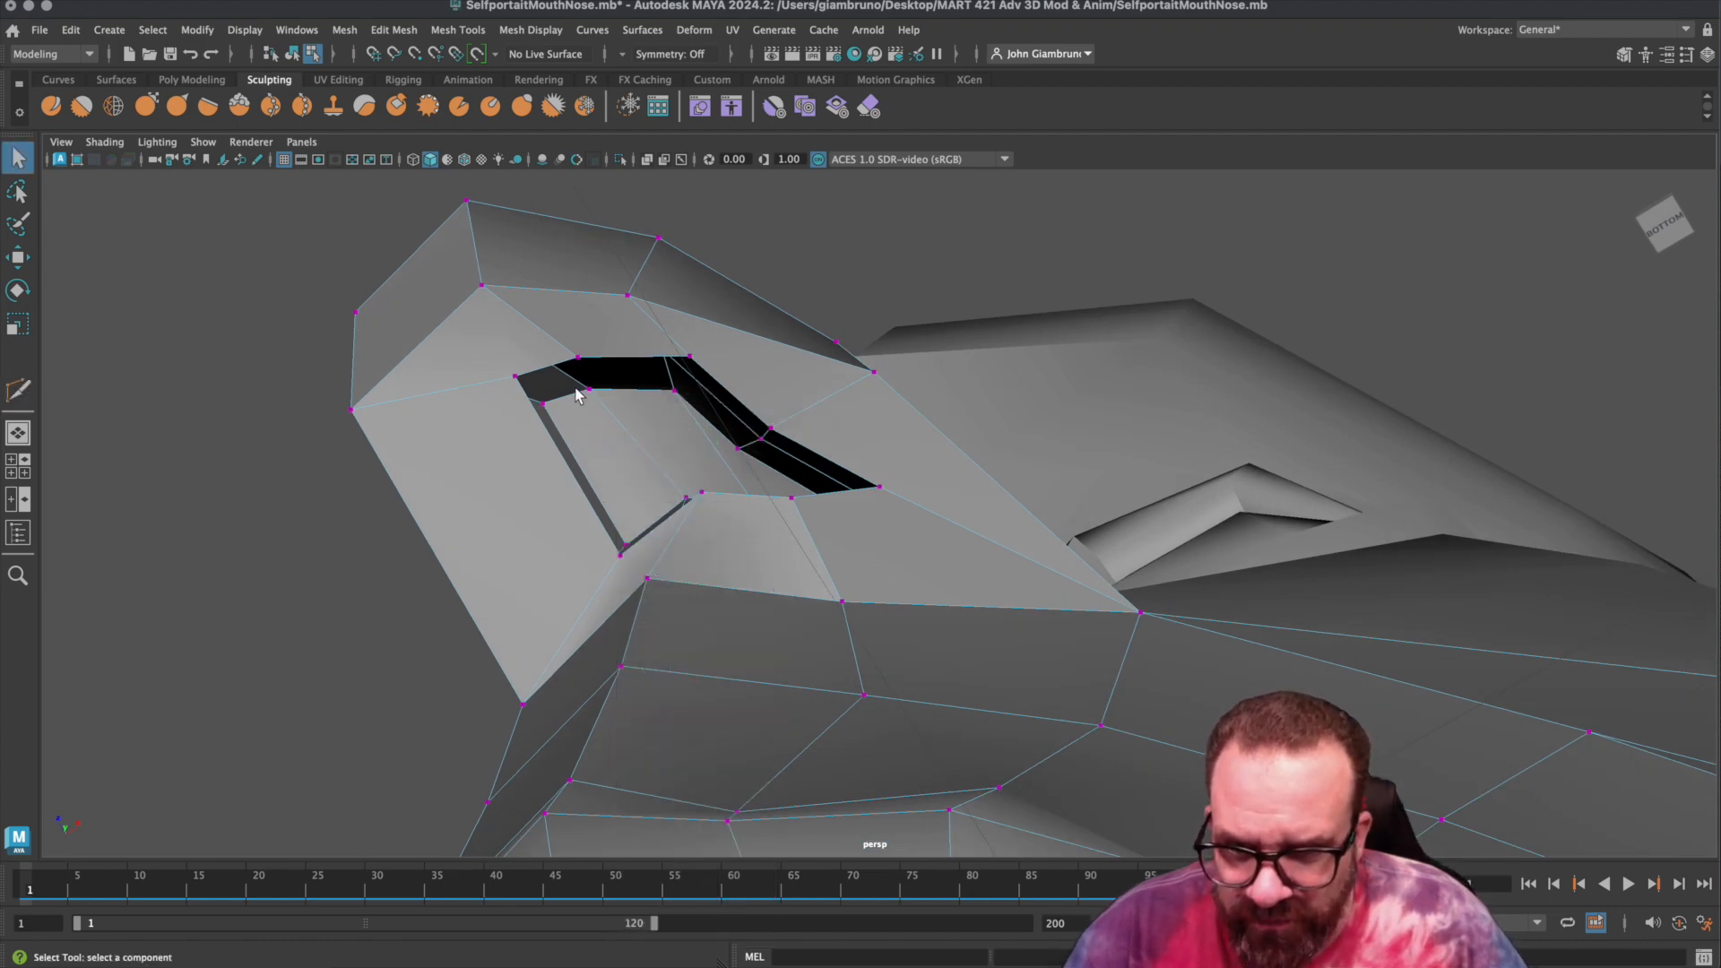
{"action": "left_click_drag", "start_coordinate": [701, 466], "coordinate": [763, 421], "text": "alt"}
{"action": "key", "text": "3"}
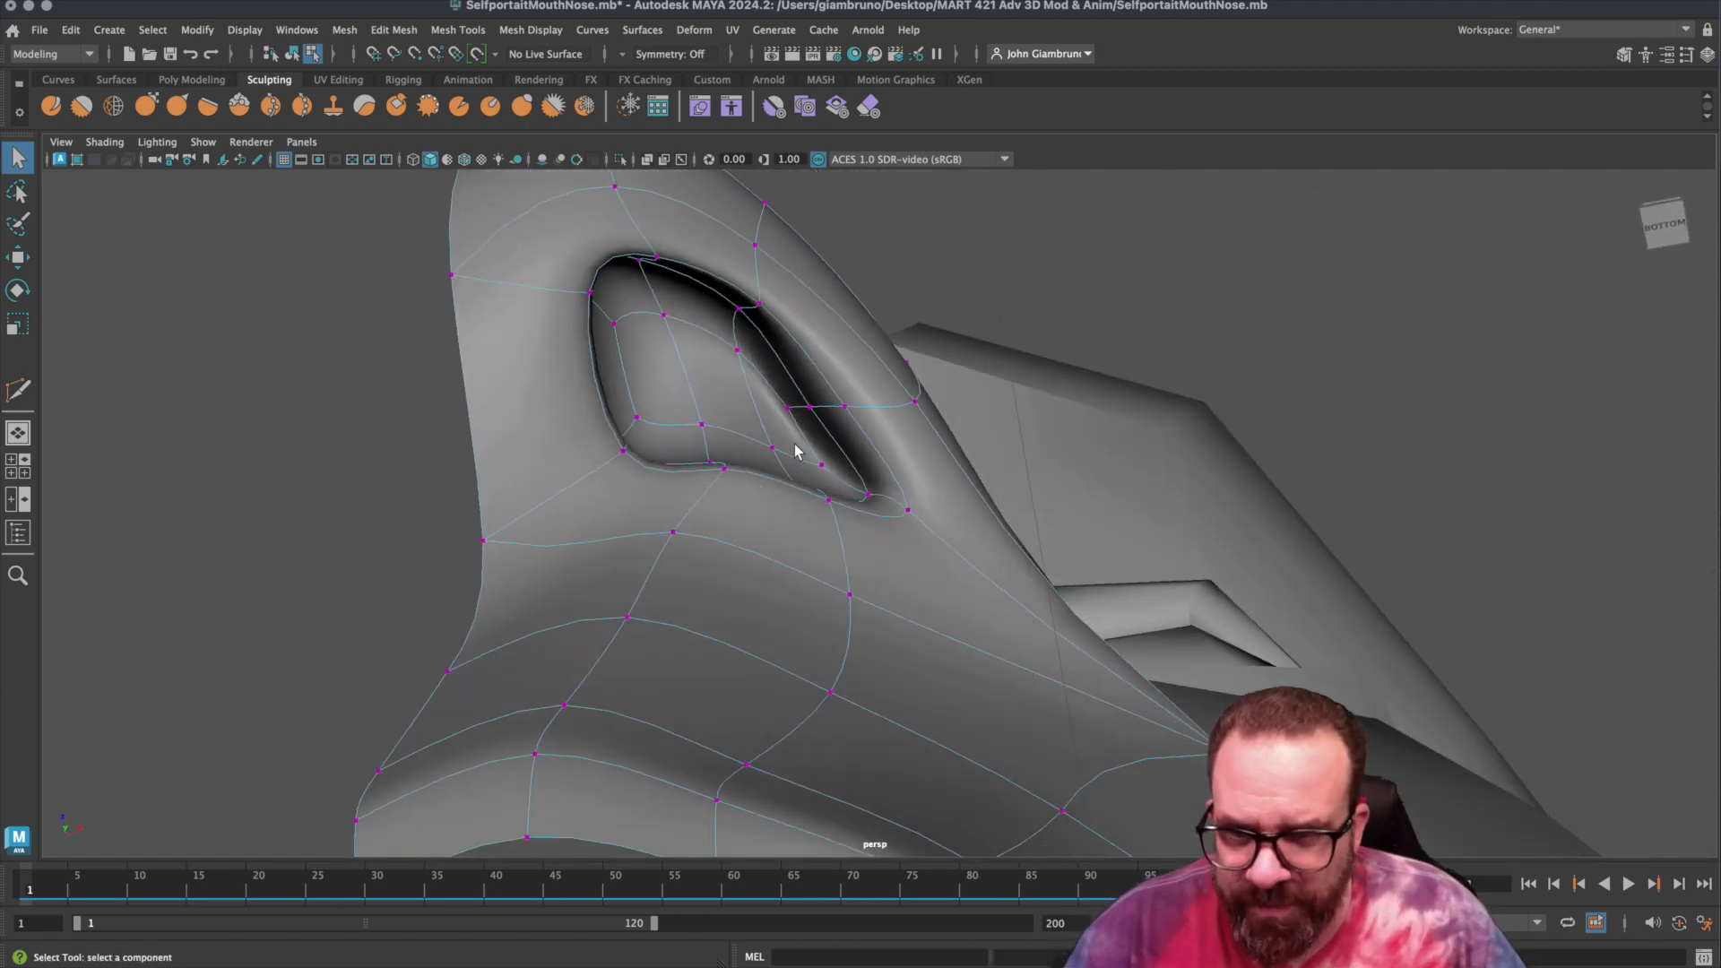
{"action": "scroll", "coordinate": [714, 416], "scroll_direction": "down", "scroll_amount": 3}
{"action": "left_click_drag", "start_coordinate": [743, 465], "coordinate": [863, 527], "text": "alt"}
{"action": "right_click_drag", "start_coordinate": [863, 526], "coordinate": [1076, 508]}
{"action": "scroll", "coordinate": [1137, 547], "scroll_direction": "down", "scroll_amount": 5}
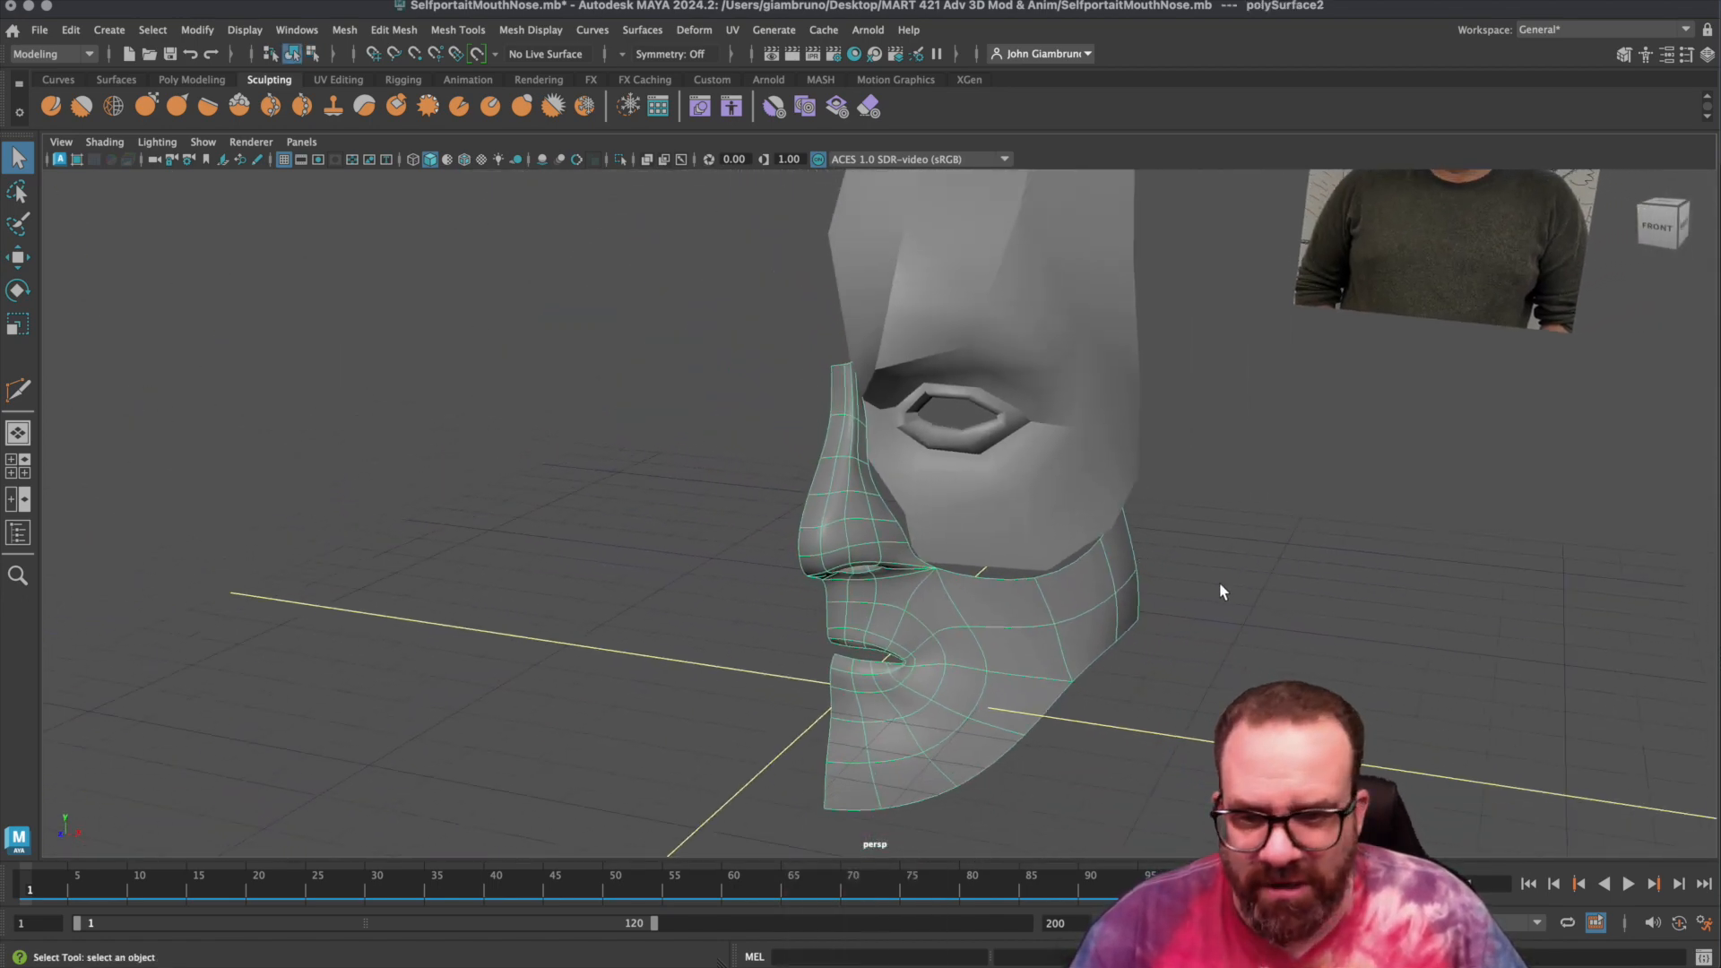
{"action": "middle_click_drag", "start_coordinate": [1217, 587], "coordinate": [1112, 650], "text": "alt"}
{"action": "left_click_drag", "start_coordinate": [1112, 649], "coordinate": [1006, 627], "text": "alt"}
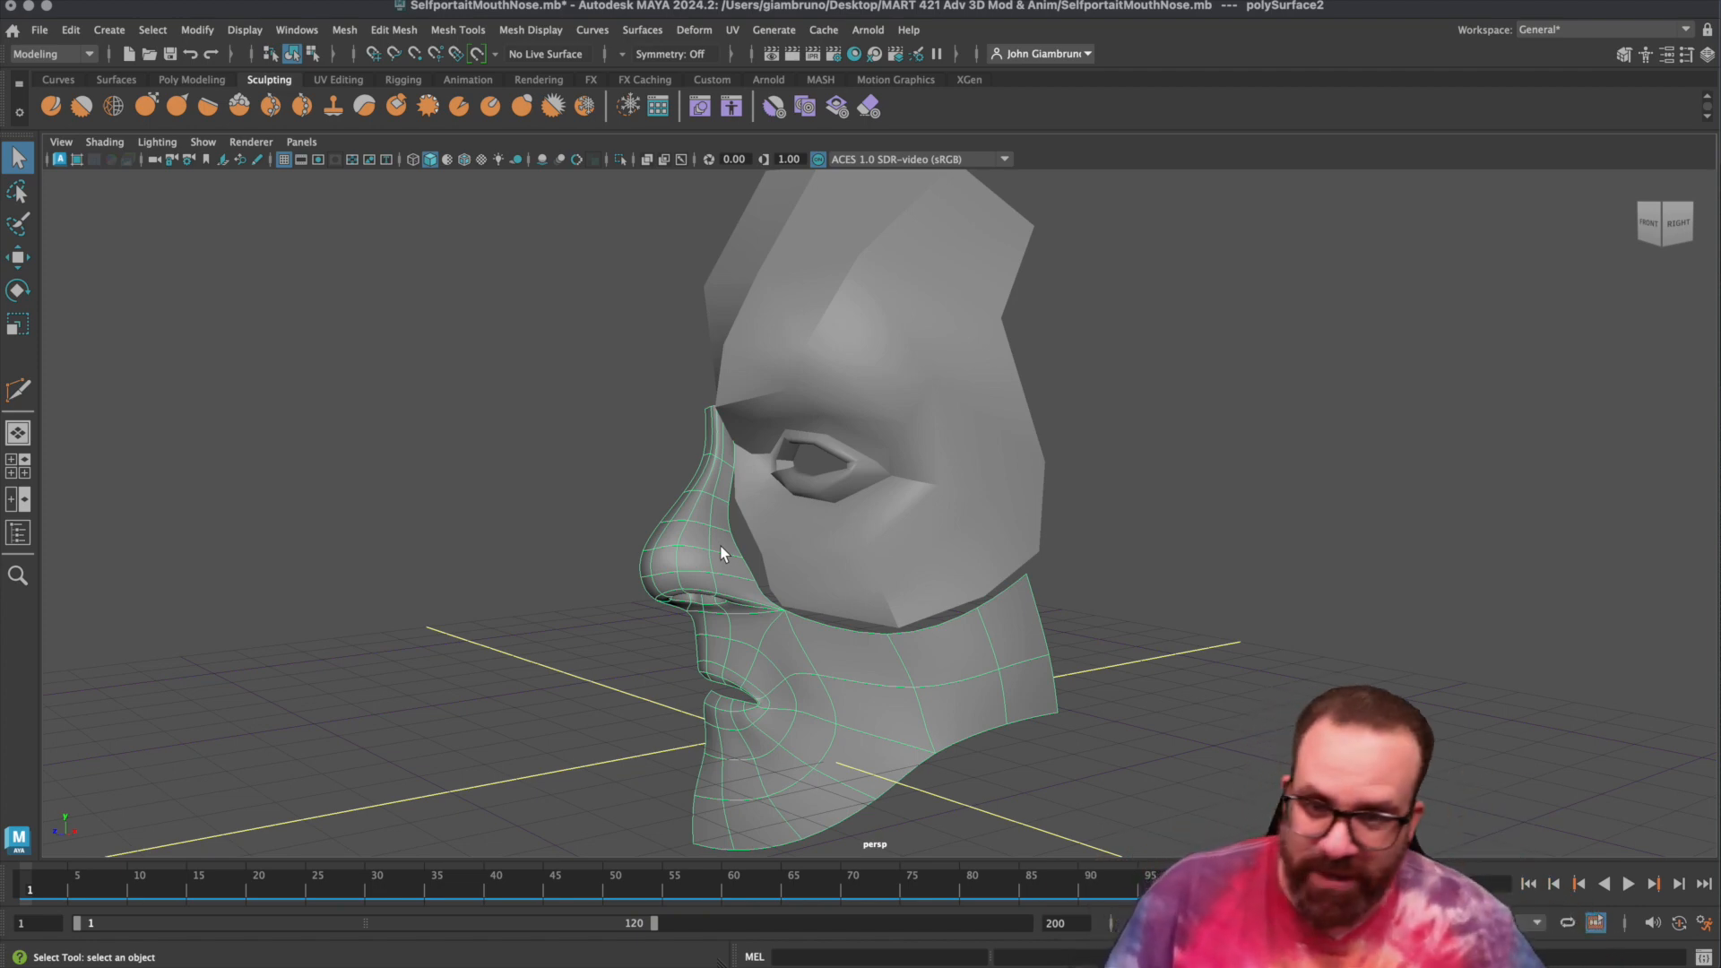
Preview the eye and forehead mesh smoothed and examine the whole half face from the side and front.
{"action": "left_click_drag", "start_coordinate": [780, 542], "coordinate": [981, 594], "text": "alt"}
{"action": "left_click", "coordinate": [861, 549]}
{"action": "key", "text": "3"}
{"action": "left_click", "coordinate": [1111, 578]}
{"action": "left_click_drag", "start_coordinate": [1111, 579], "coordinate": [1117, 633], "text": "alt"}
{"action": "scroll", "coordinate": [1117, 633], "scroll_direction": "up", "scroll_amount": 5}
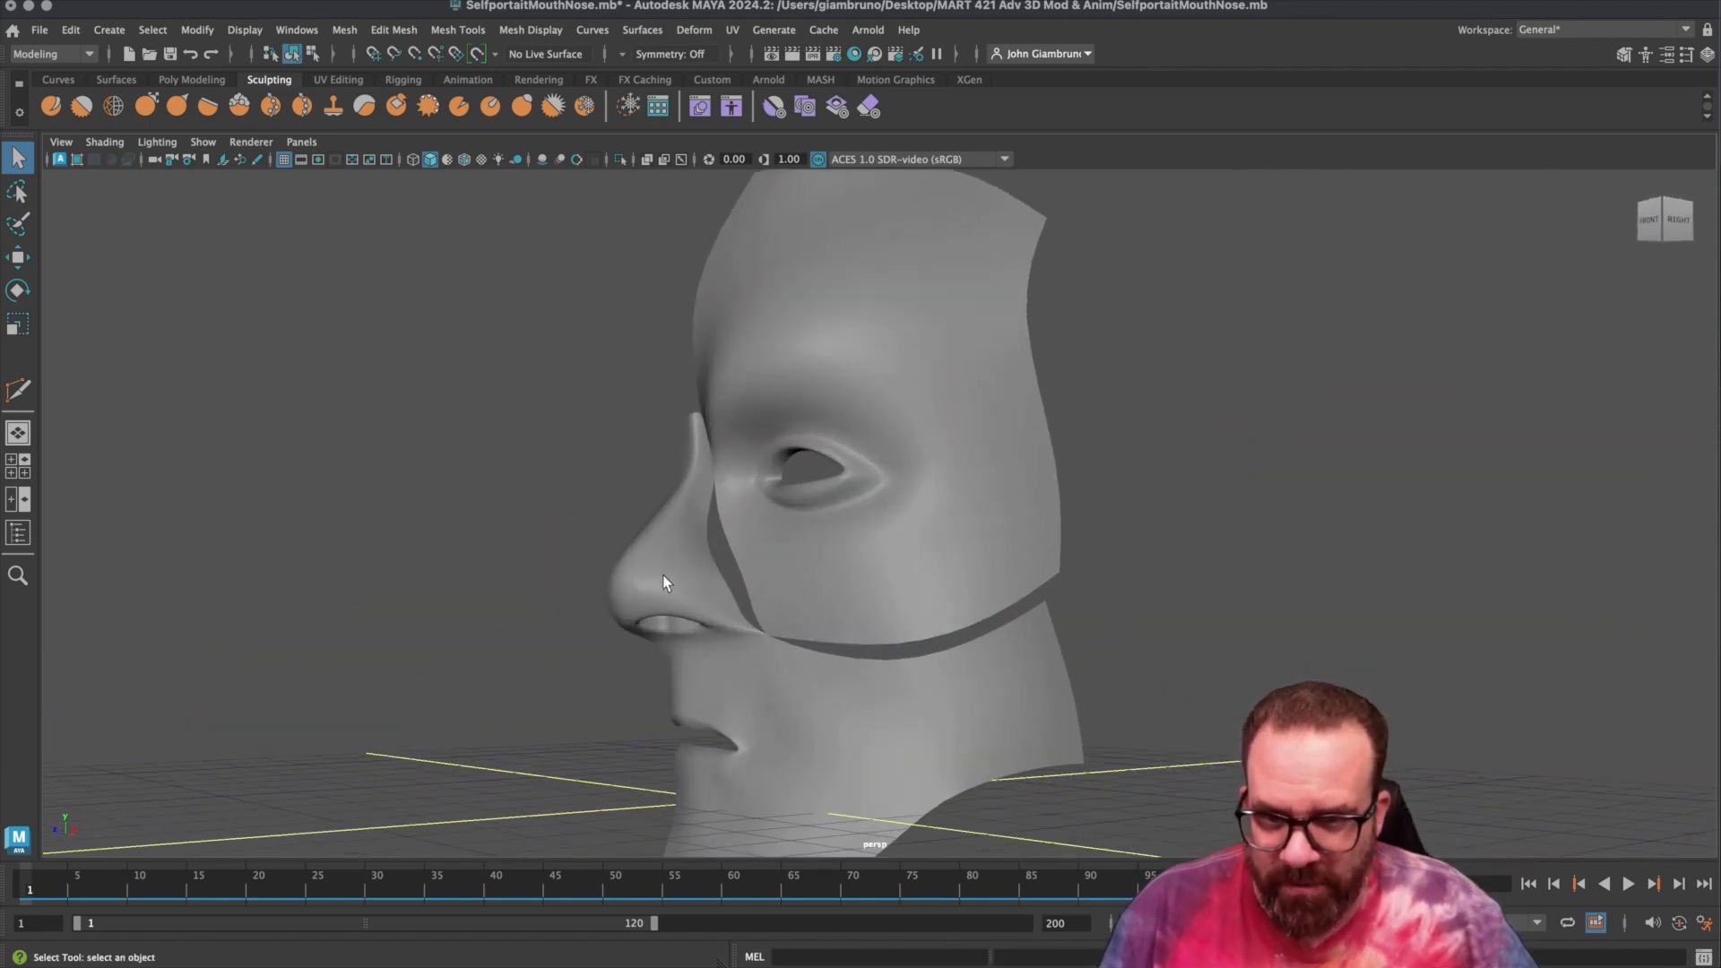
{"action": "left_click_drag", "start_coordinate": [675, 577], "coordinate": [744, 558], "text": "alt"}
{"action": "scroll", "coordinate": [744, 560], "scroll_direction": "down", "scroll_amount": 4}
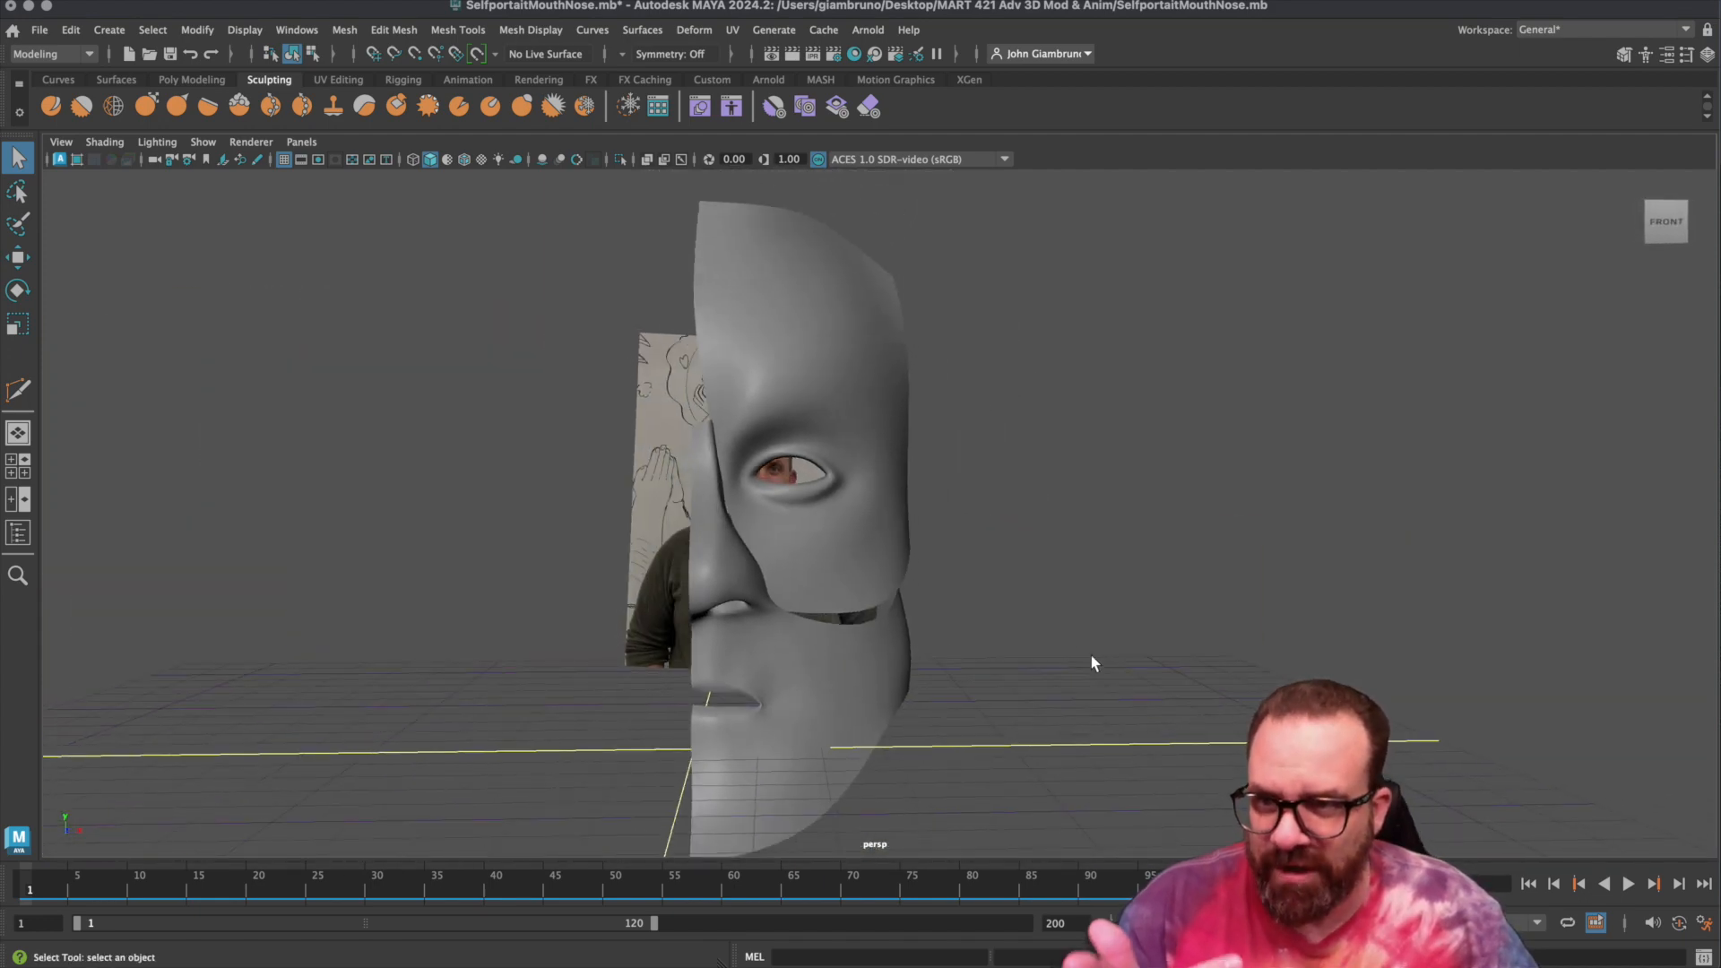
Look through camera1, select both face meshes and display them unsmoothed.
{"action": "left_click", "coordinate": [302, 142]}
{"action": "mouse_move", "coordinate": [396, 163]}
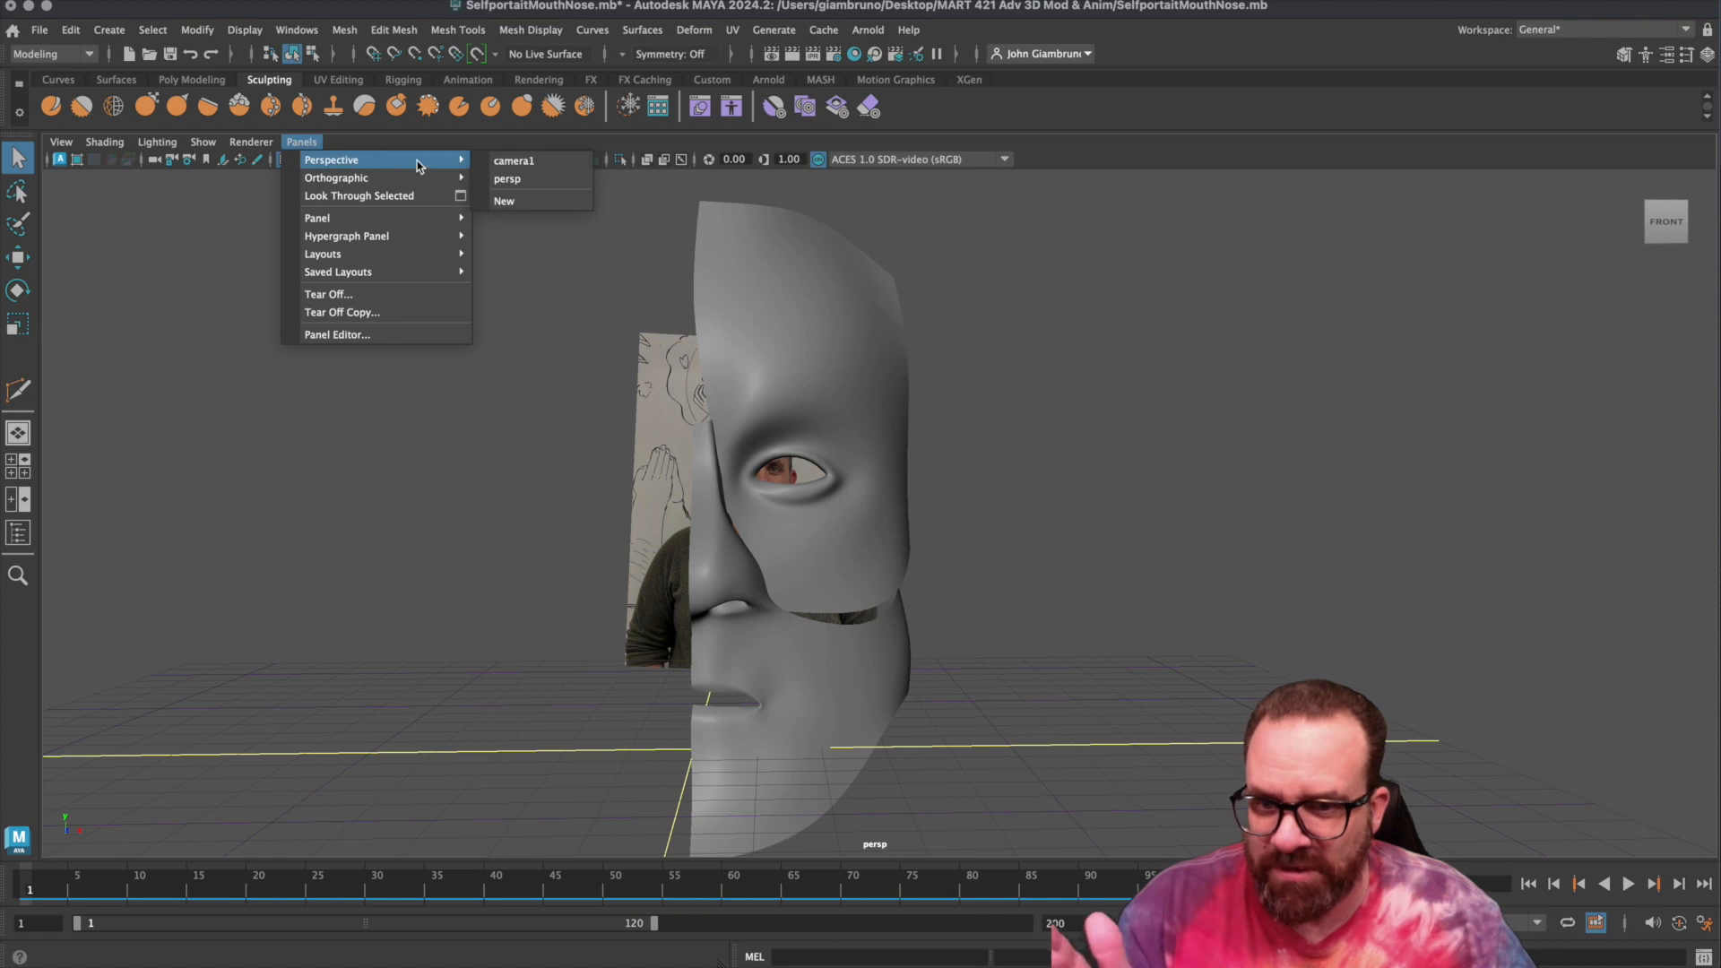
{"action": "left_click", "coordinate": [517, 163]}
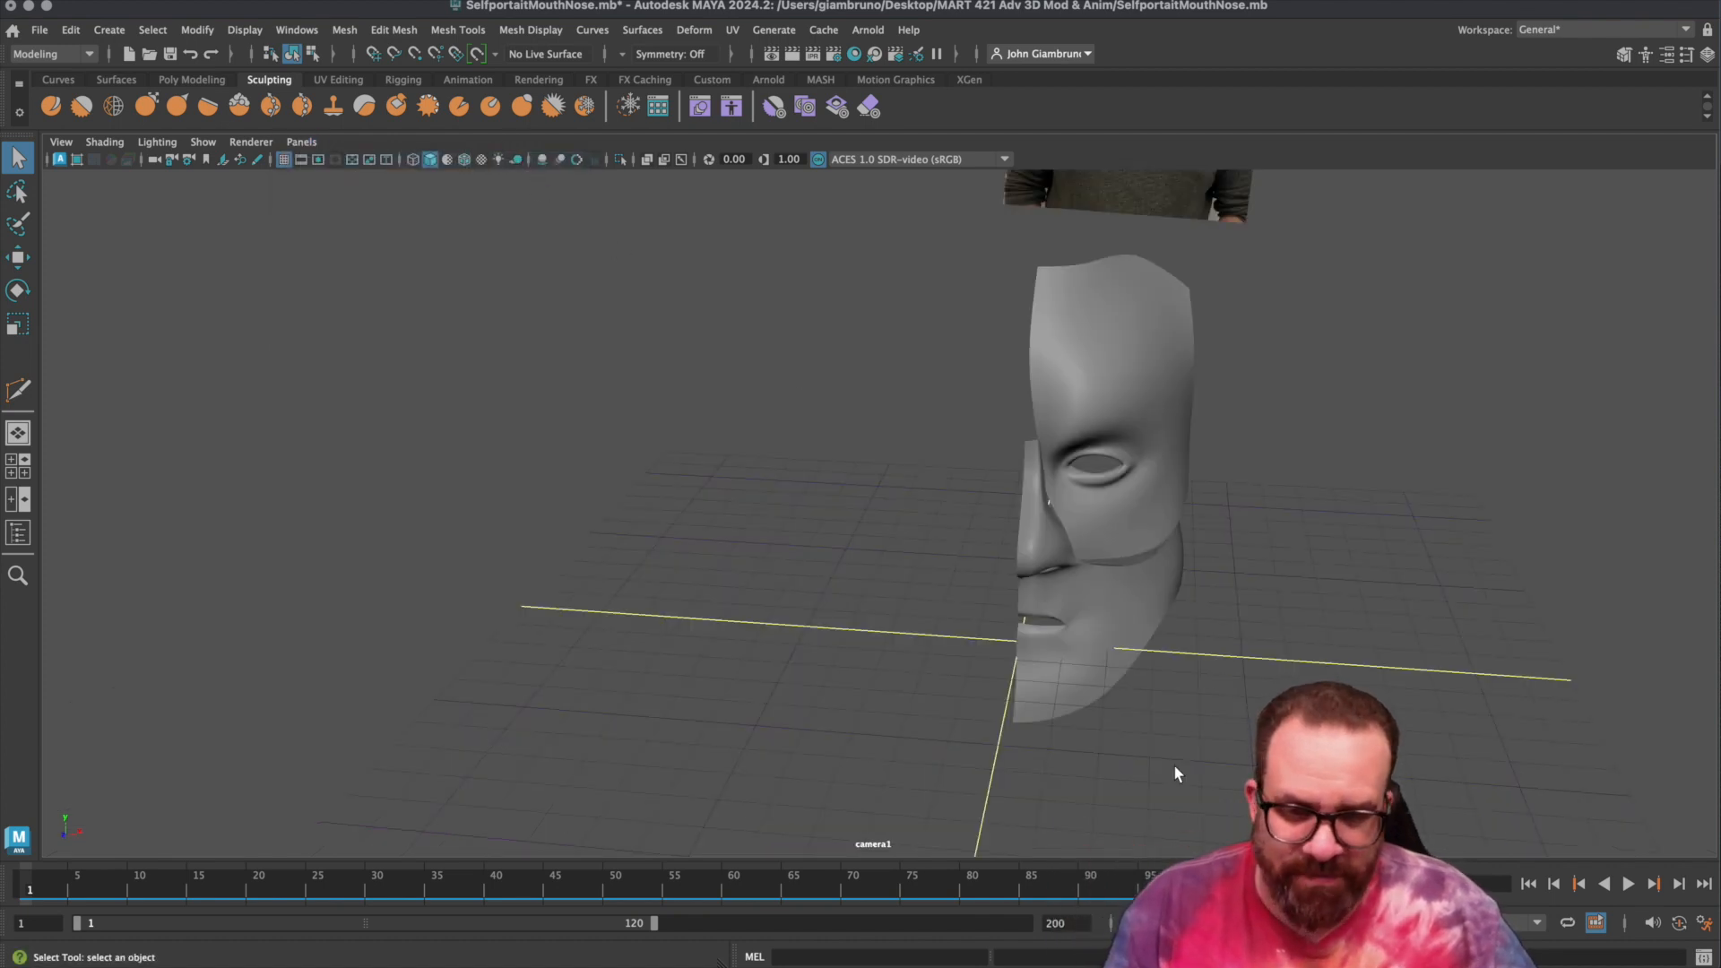
{"action": "left_click_drag", "start_coordinate": [916, 386], "coordinate": [1287, 763]}
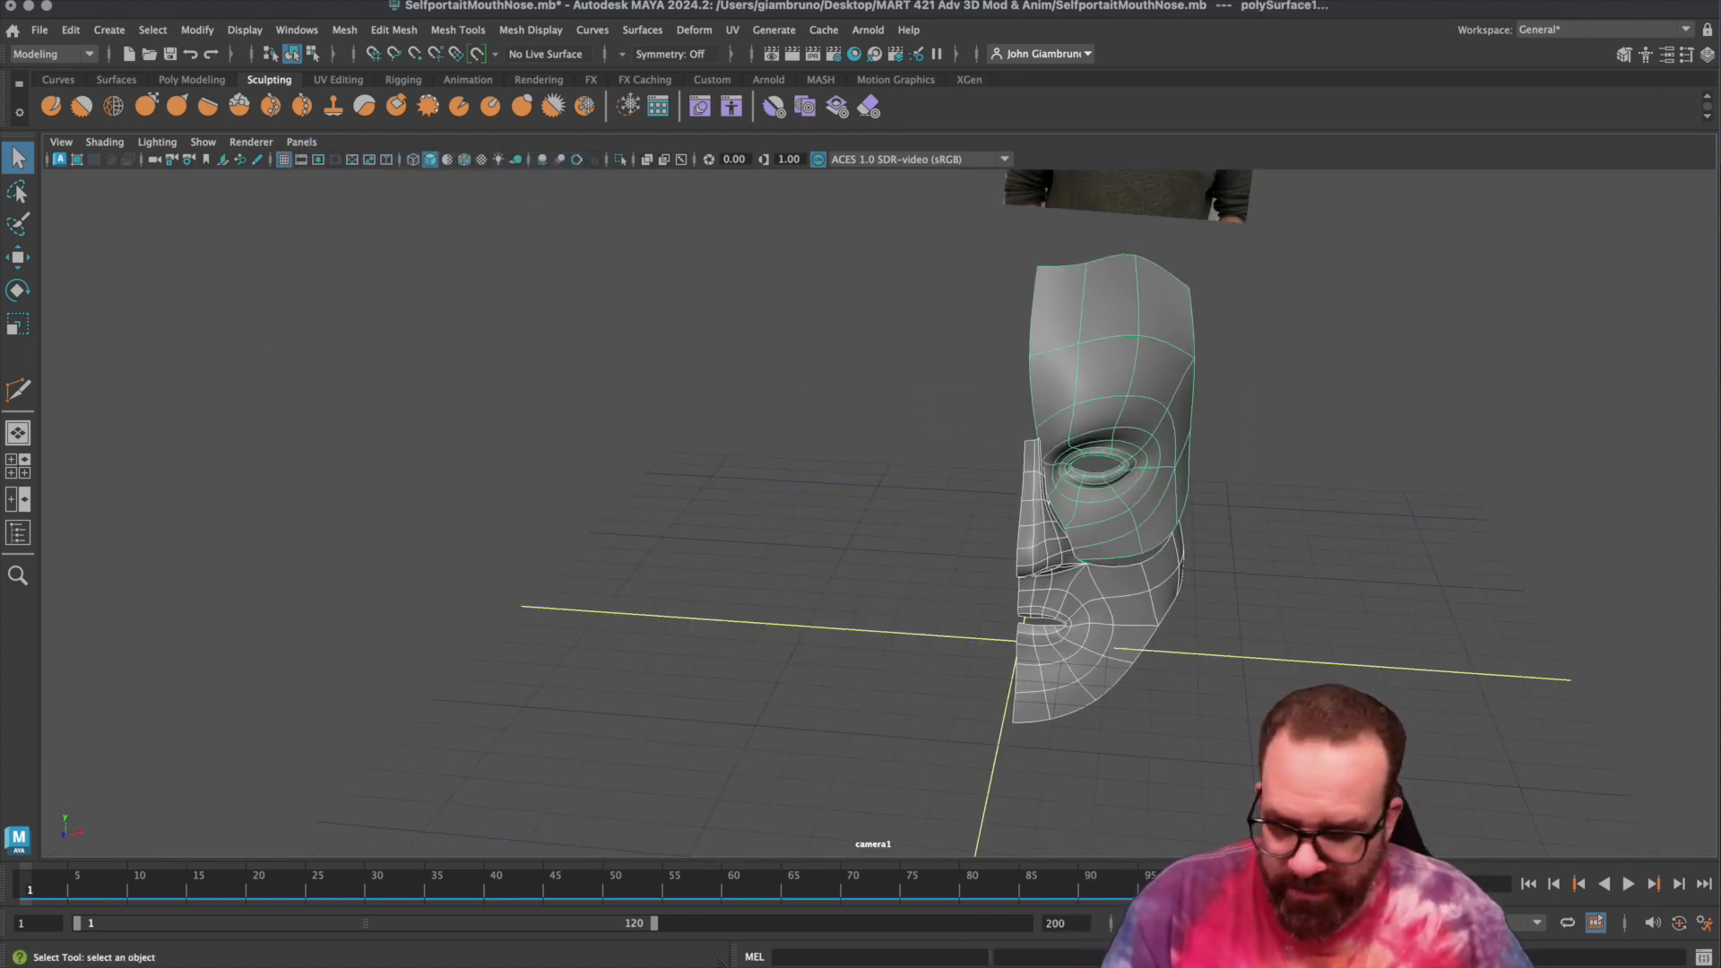
{"action": "key", "text": "1"}
{"action": "key", "text": "3"}
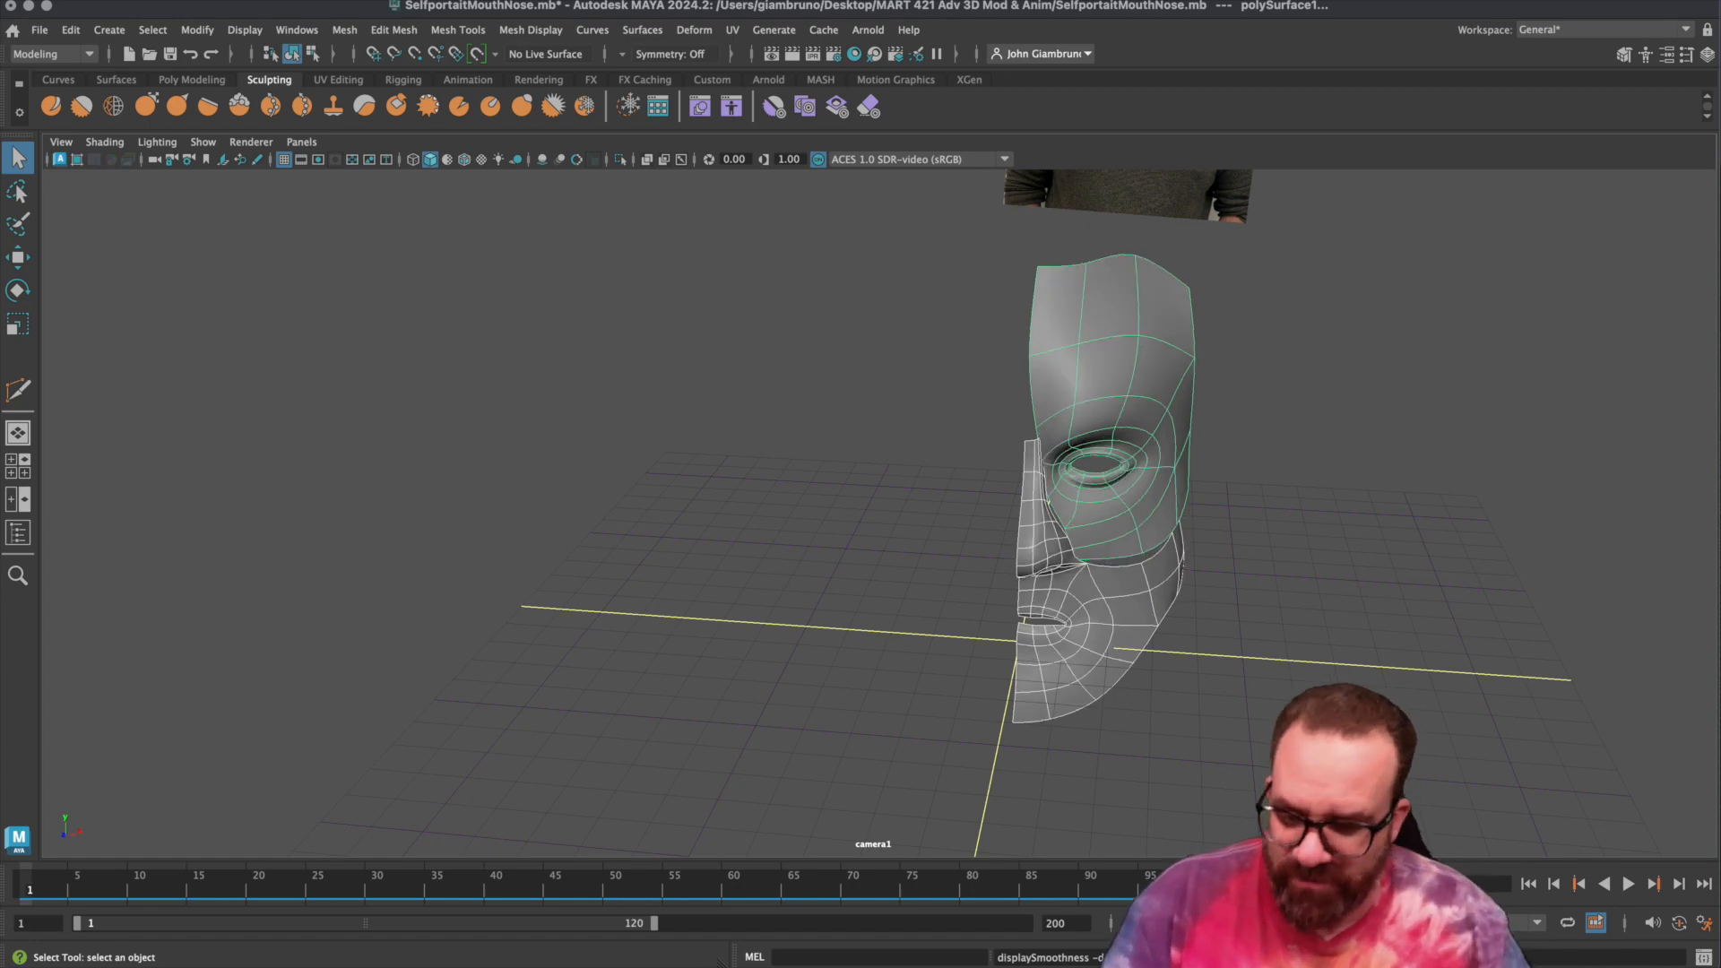
{"action": "key", "text": "1"}
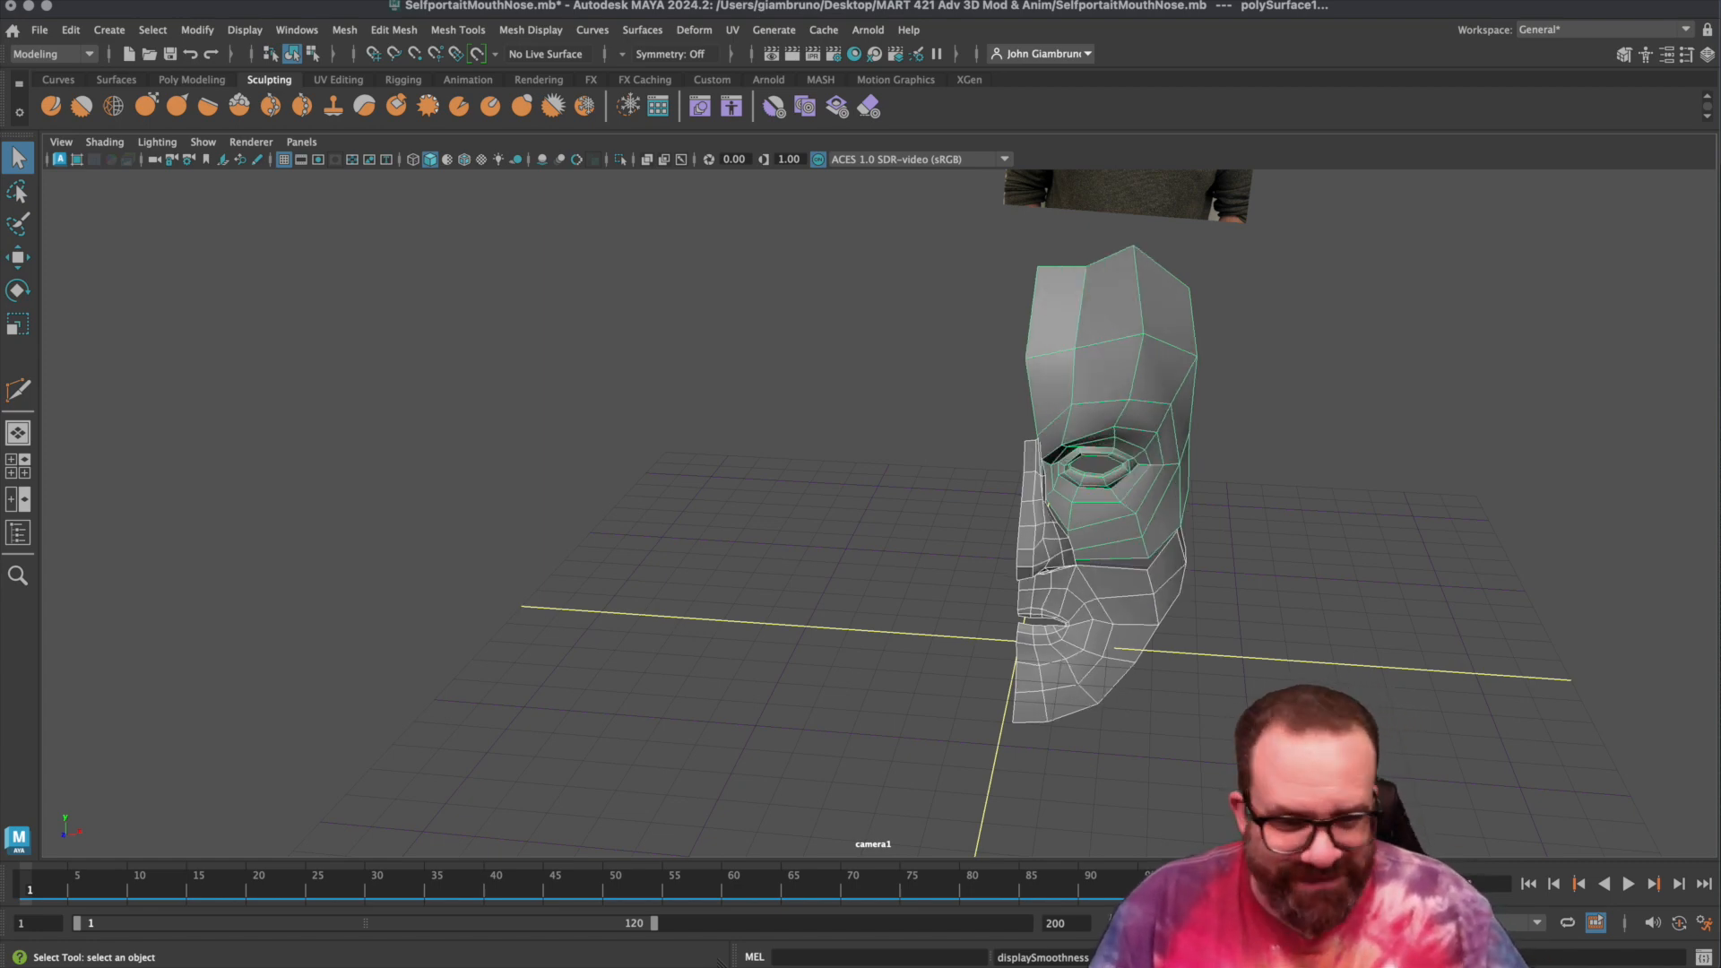
Open the Playblast options from the timeline and set the movie file name to SelfPortraitMouthNoseEye_Lastname.
{"action": "right_click", "coordinate": [1641, 883]}
{"action": "left_click", "coordinate": [1677, 878]}
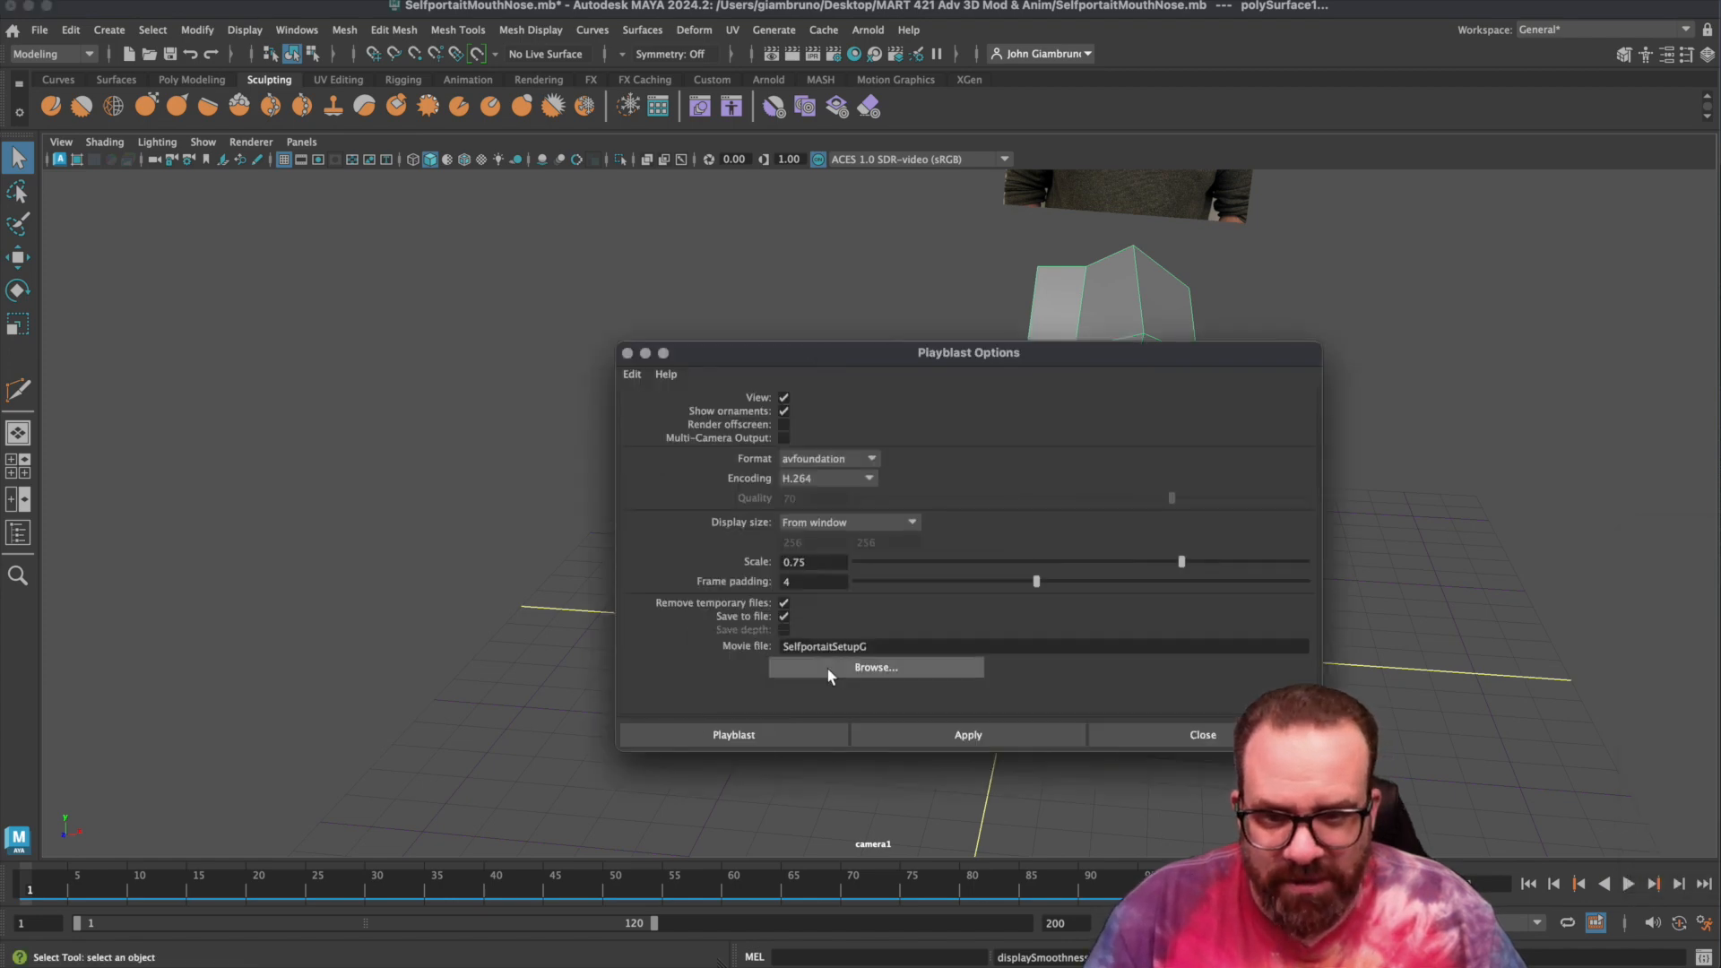
{"action": "left_click", "coordinate": [883, 646]}
{"action": "left_click_drag", "start_coordinate": [883, 647], "coordinate": [626, 647]}
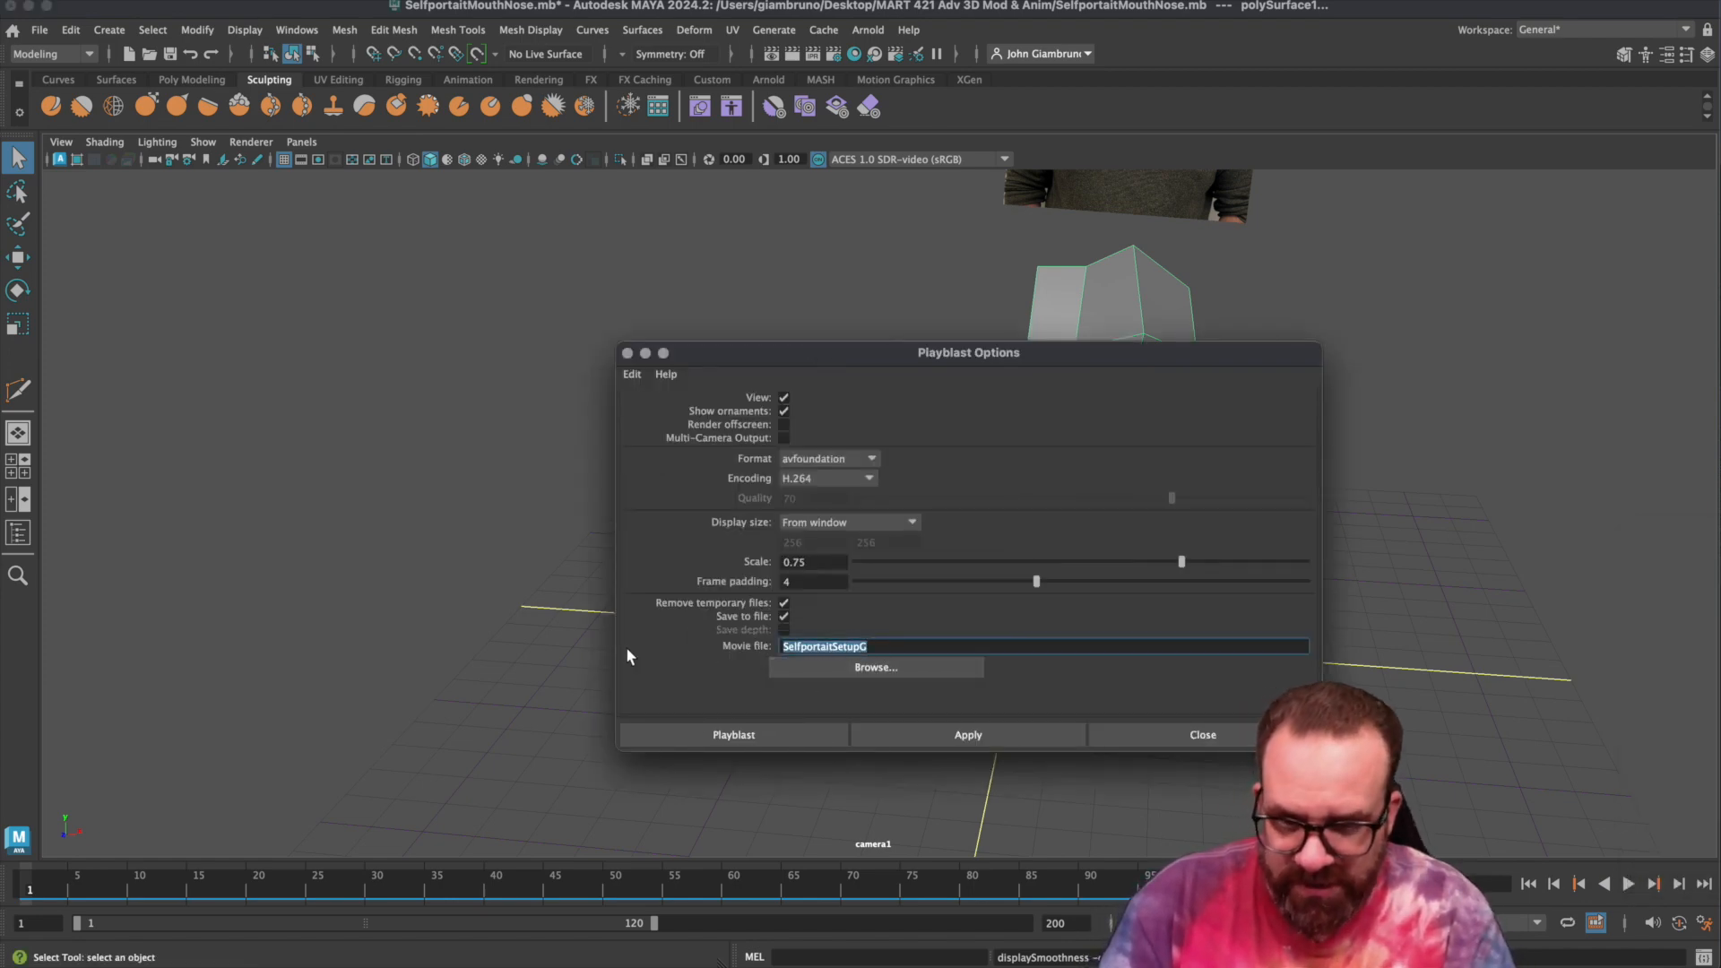
{"action": "type", "text": "SelfP"}
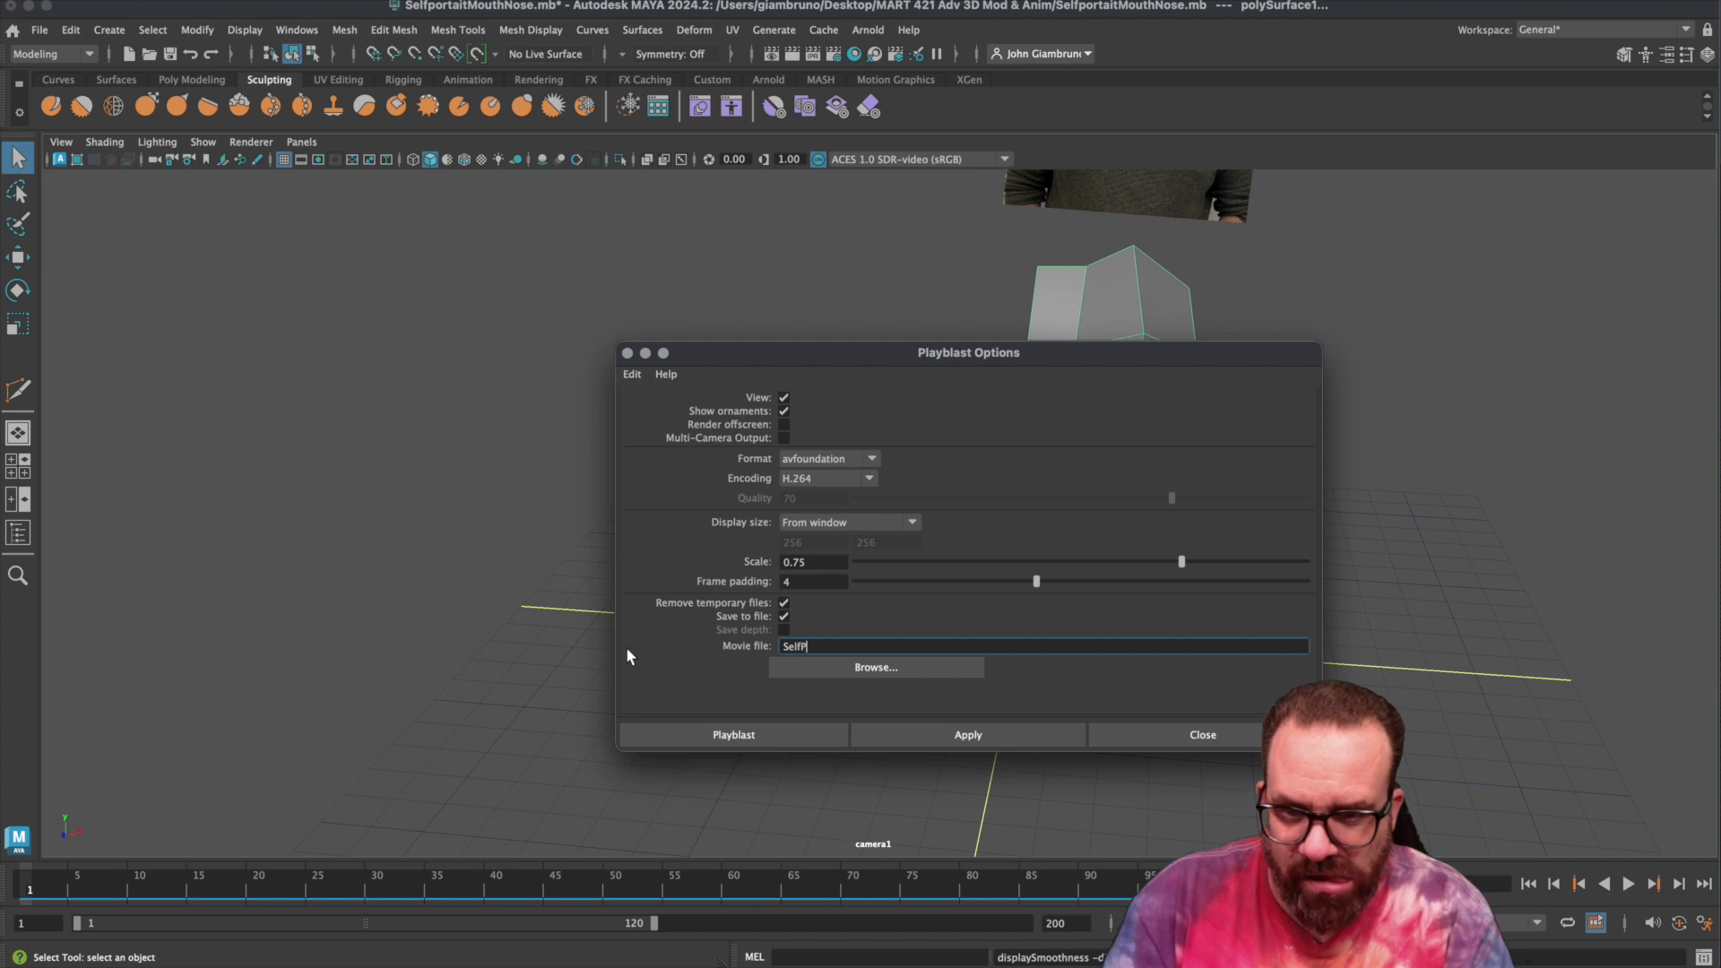
{"action": "type", "text": "ortrait"}
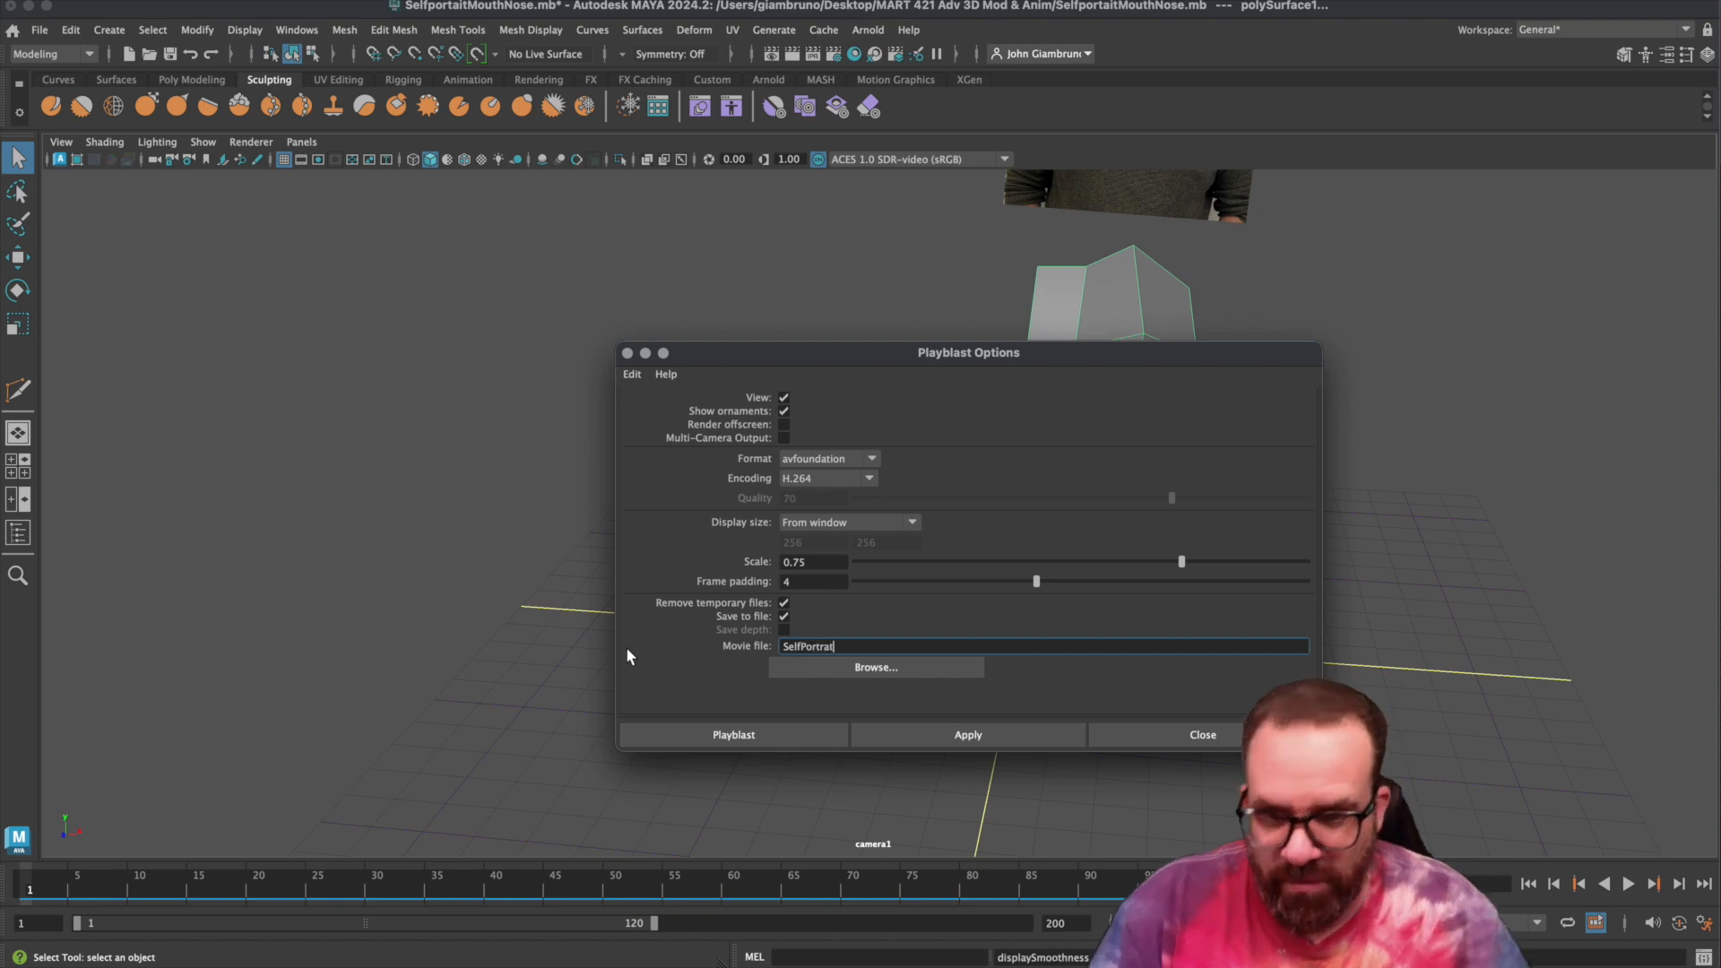
{"action": "type", "text": "MouthNoseEye"}
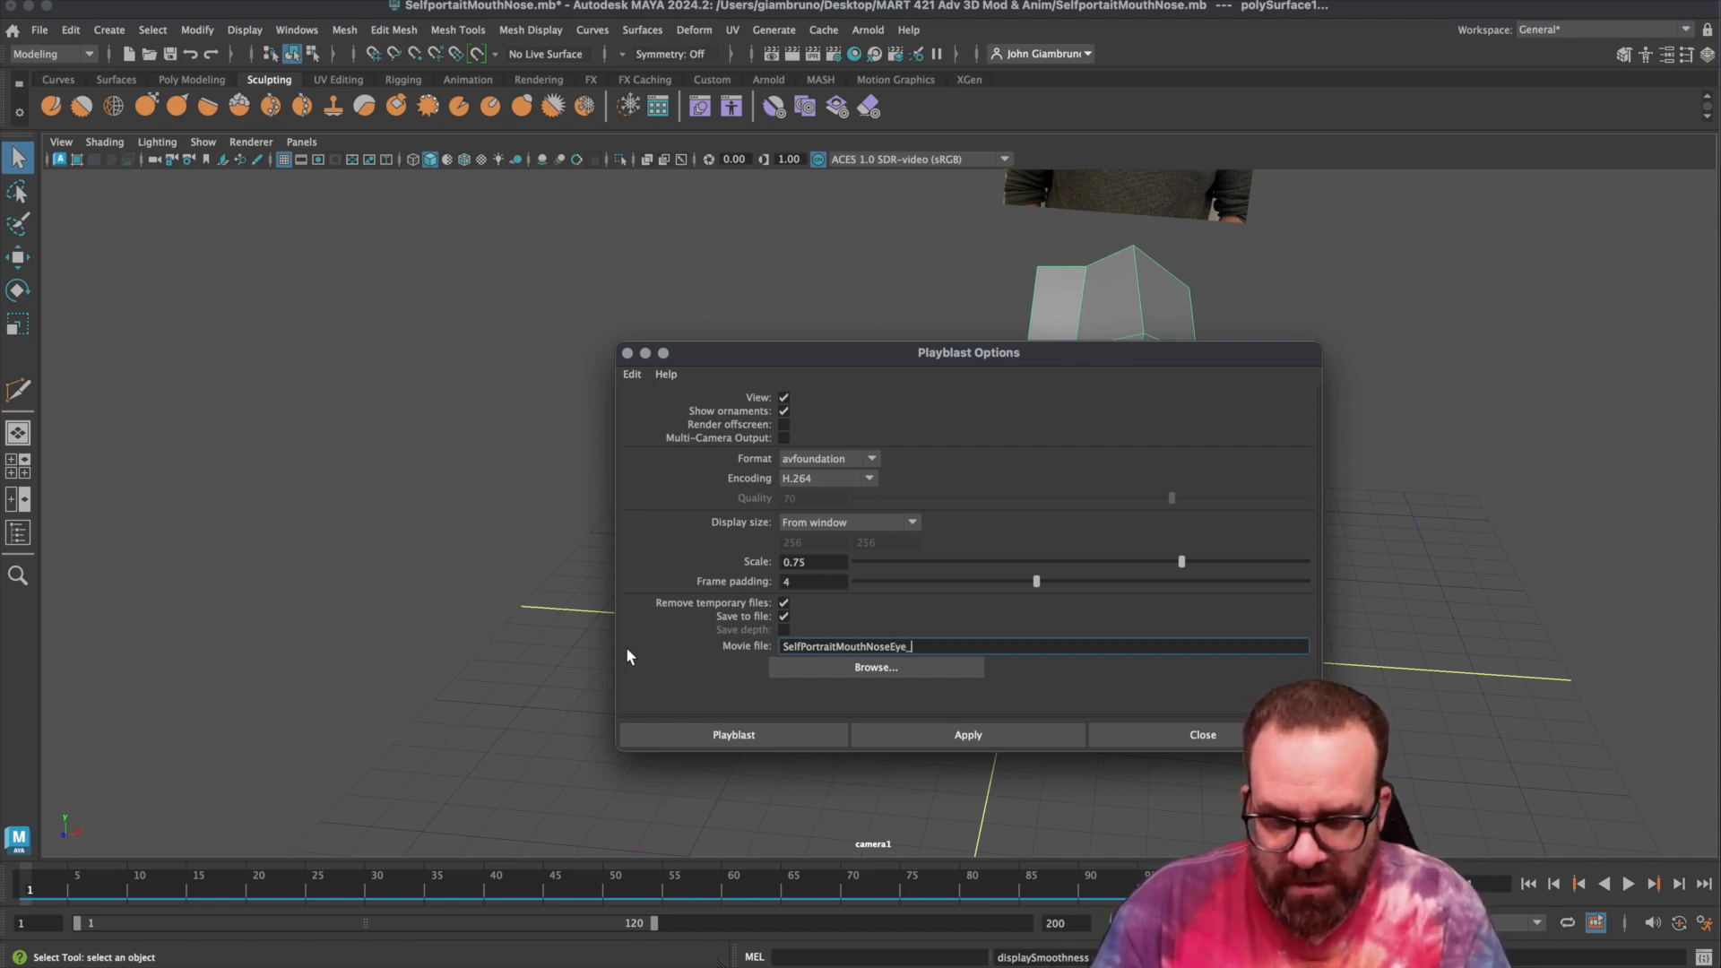
{"action": "type", "text": "_Lastname"}
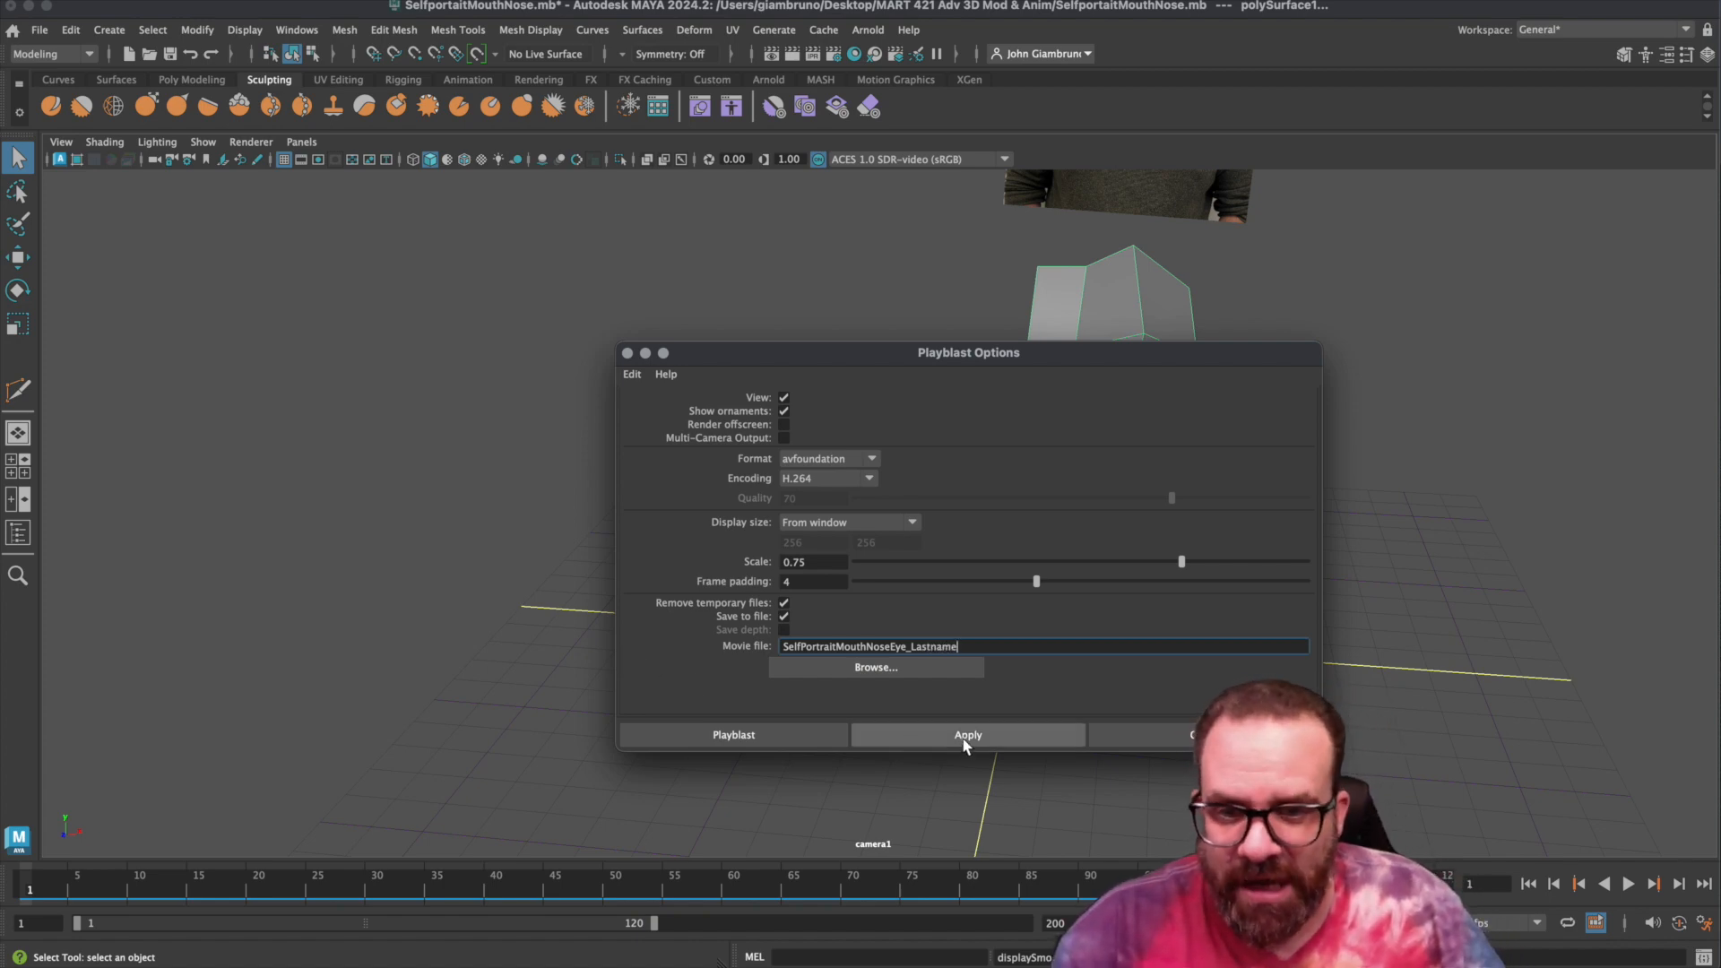
Browse for the playblast movie's save location and choose the Desktop folder.
{"action": "left_click", "coordinate": [821, 672]}
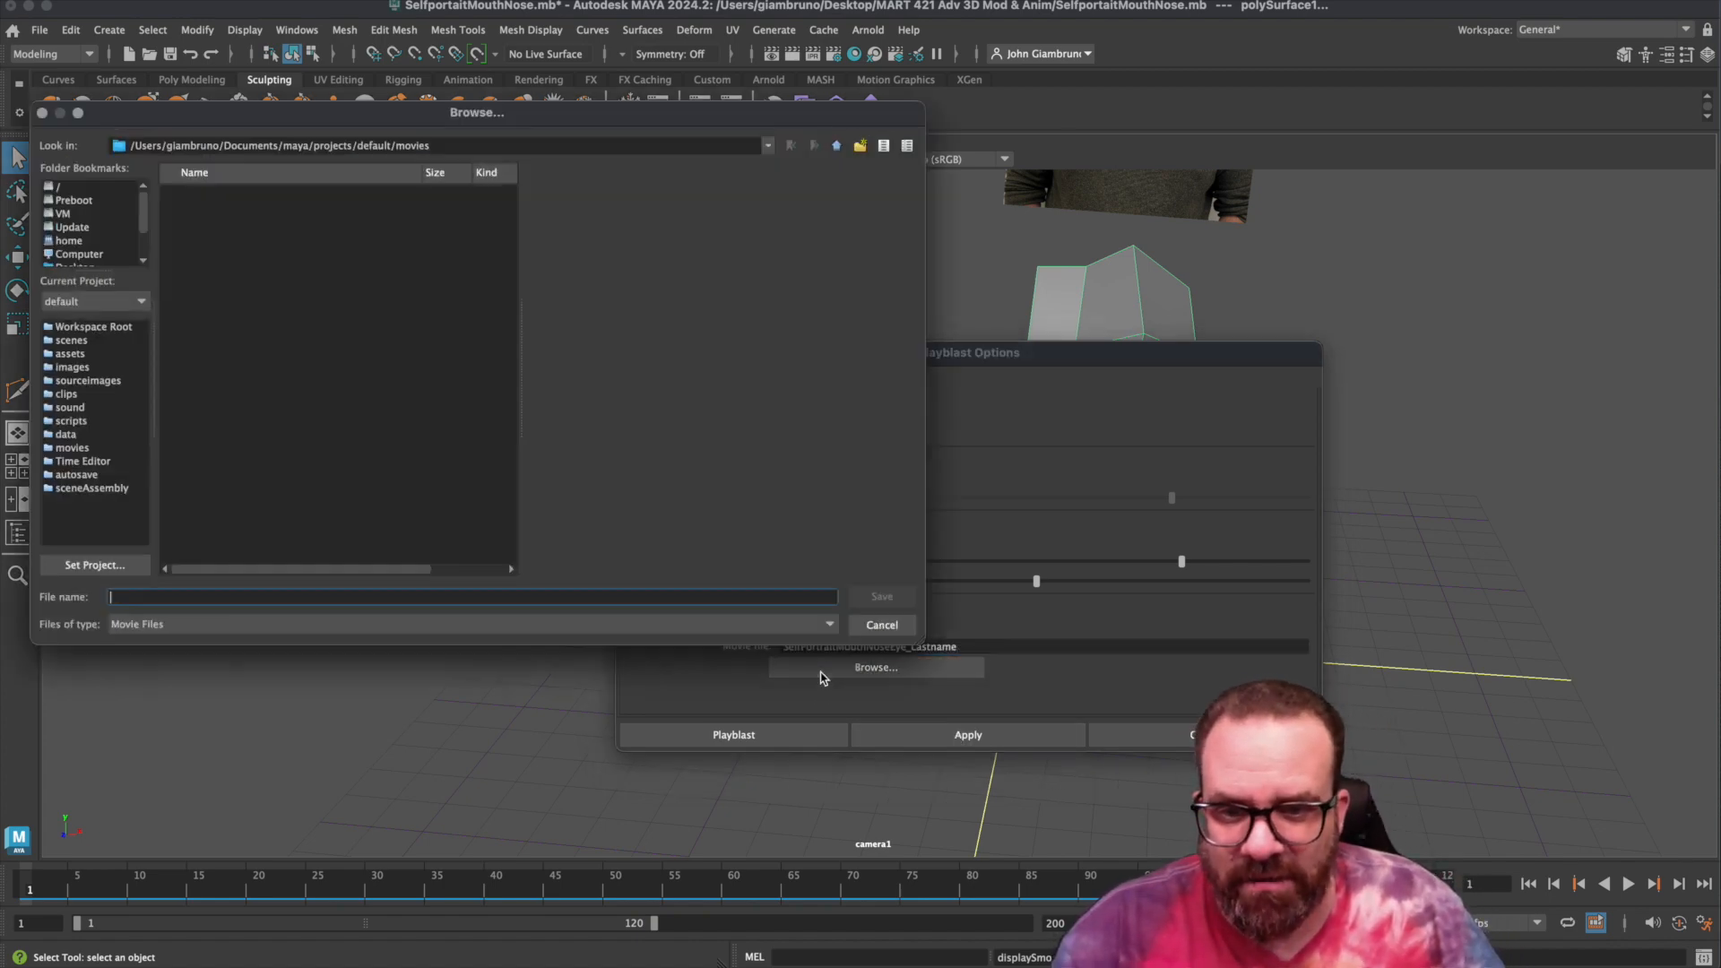
{"action": "left_click", "coordinate": [882, 625]}
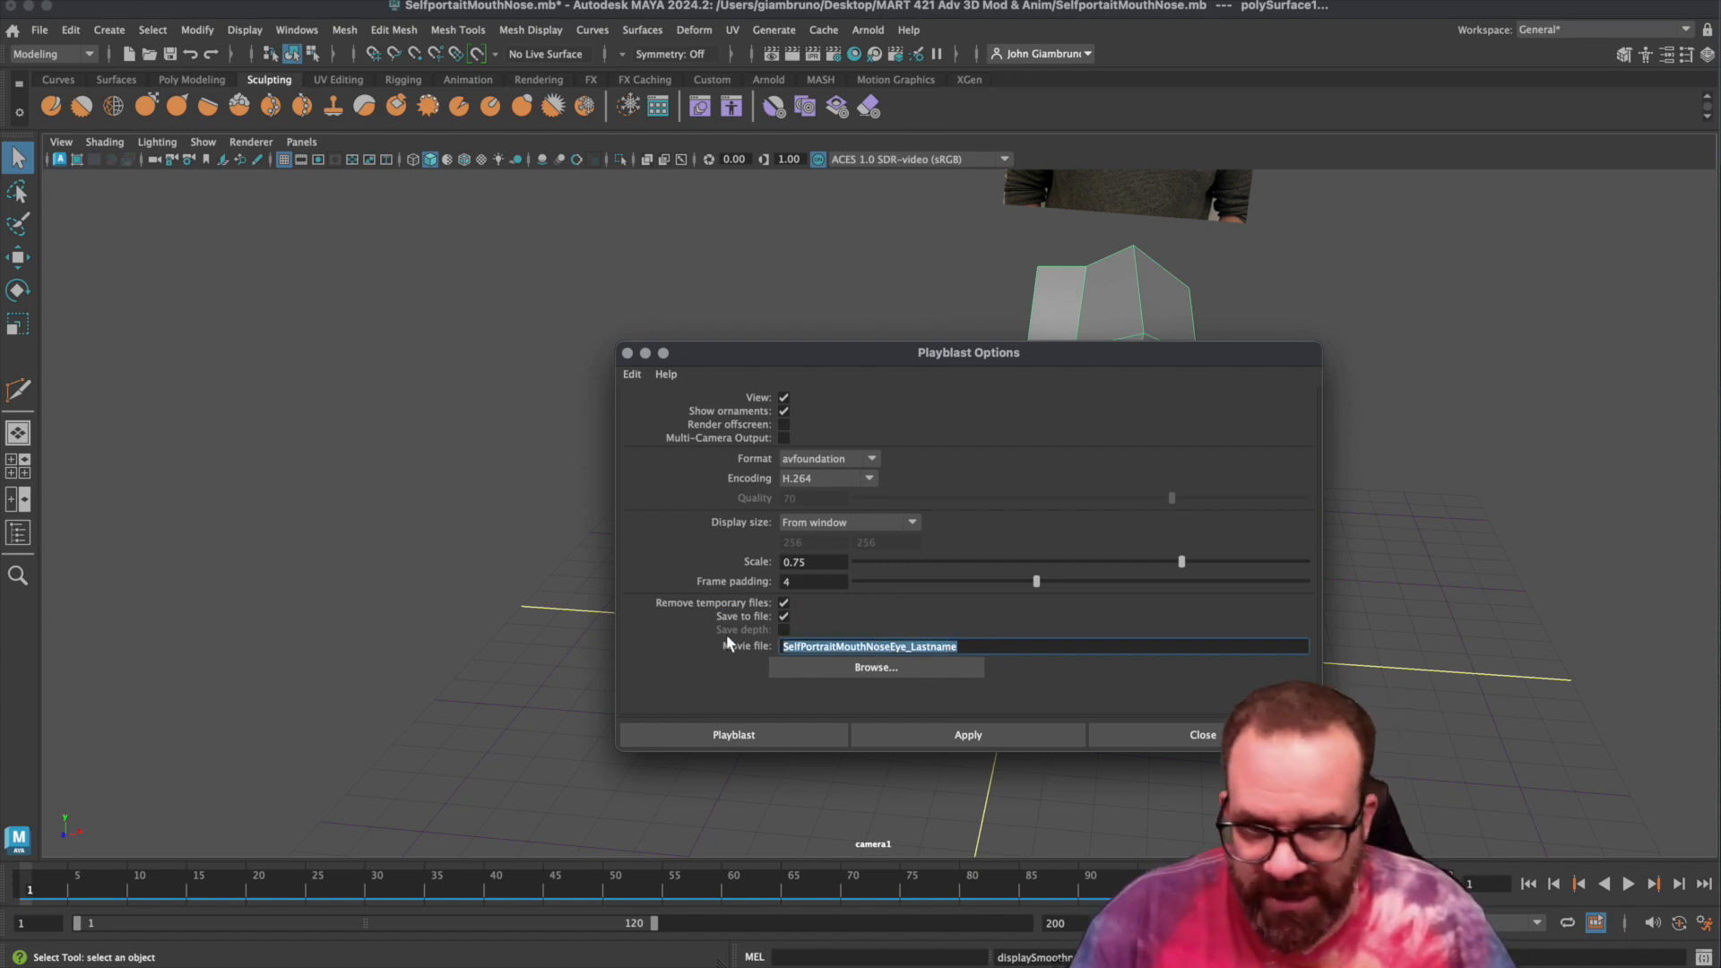
{"action": "left_click", "coordinate": [867, 668]}
{"action": "scroll", "coordinate": [78, 238], "scroll_direction": "down", "scroll_amount": 3}
{"action": "left_click", "coordinate": [75, 228]}
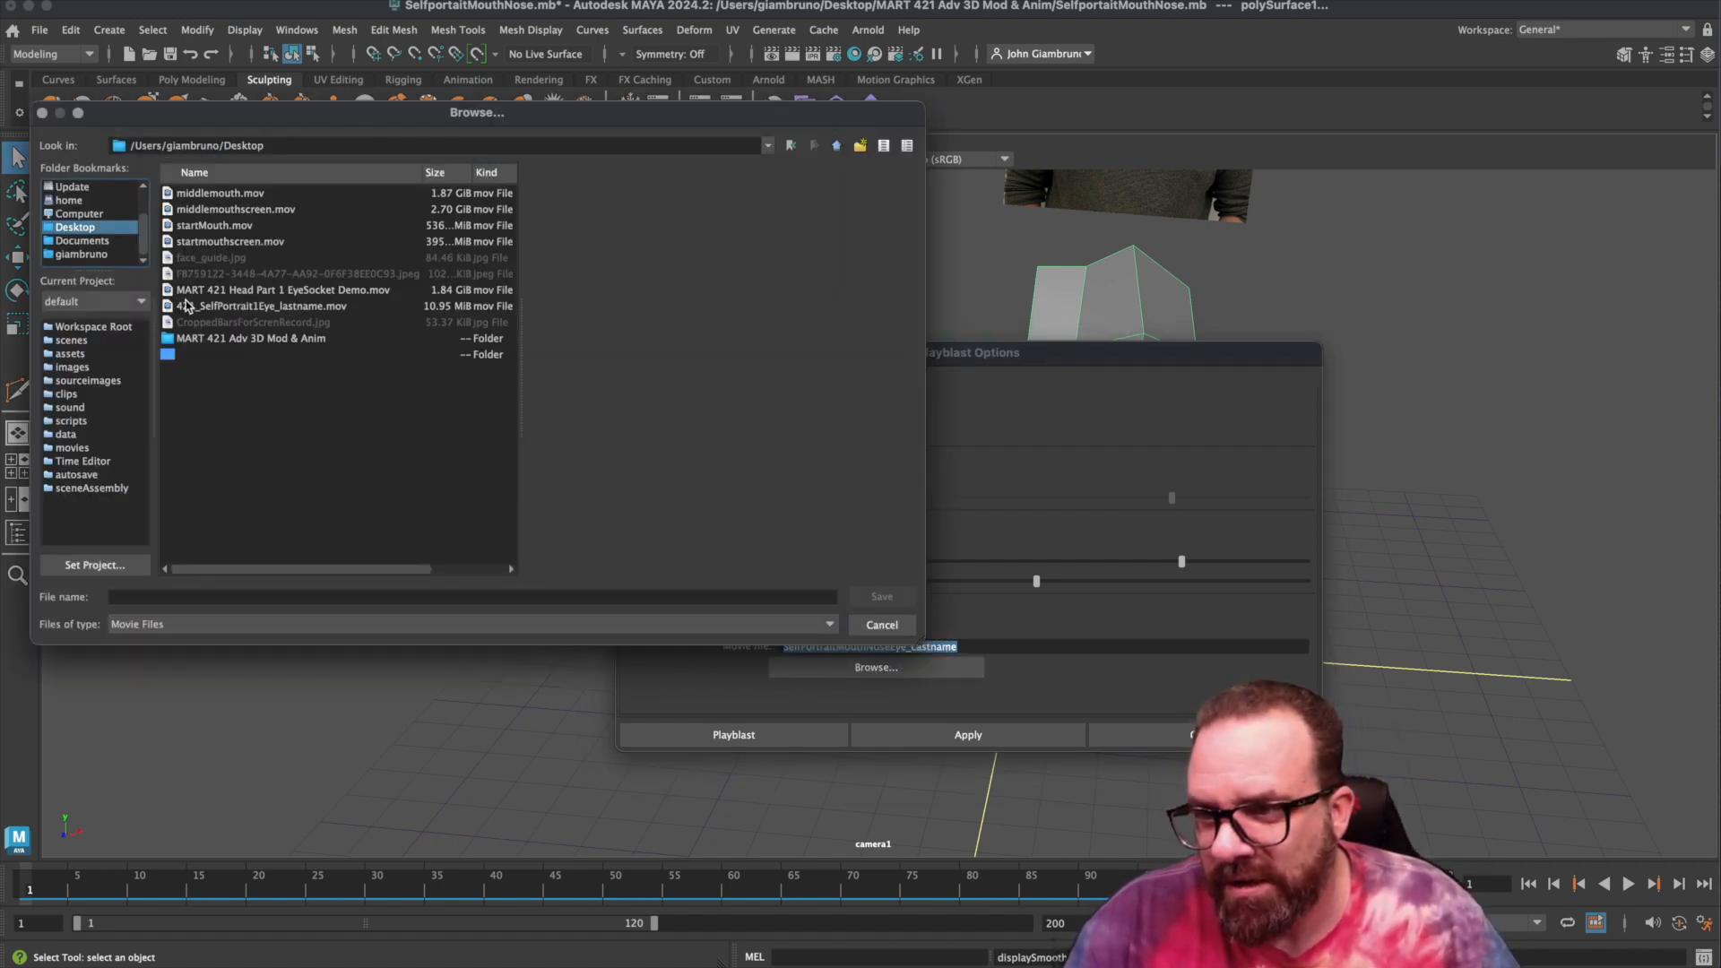
Name the playblast movie 421_SelfPortrait2MouseNose_lastname.mov, reusing the earlier eye movie's file name, and confirm its location on the Desktop.
{"action": "left_click", "coordinate": [195, 308]}
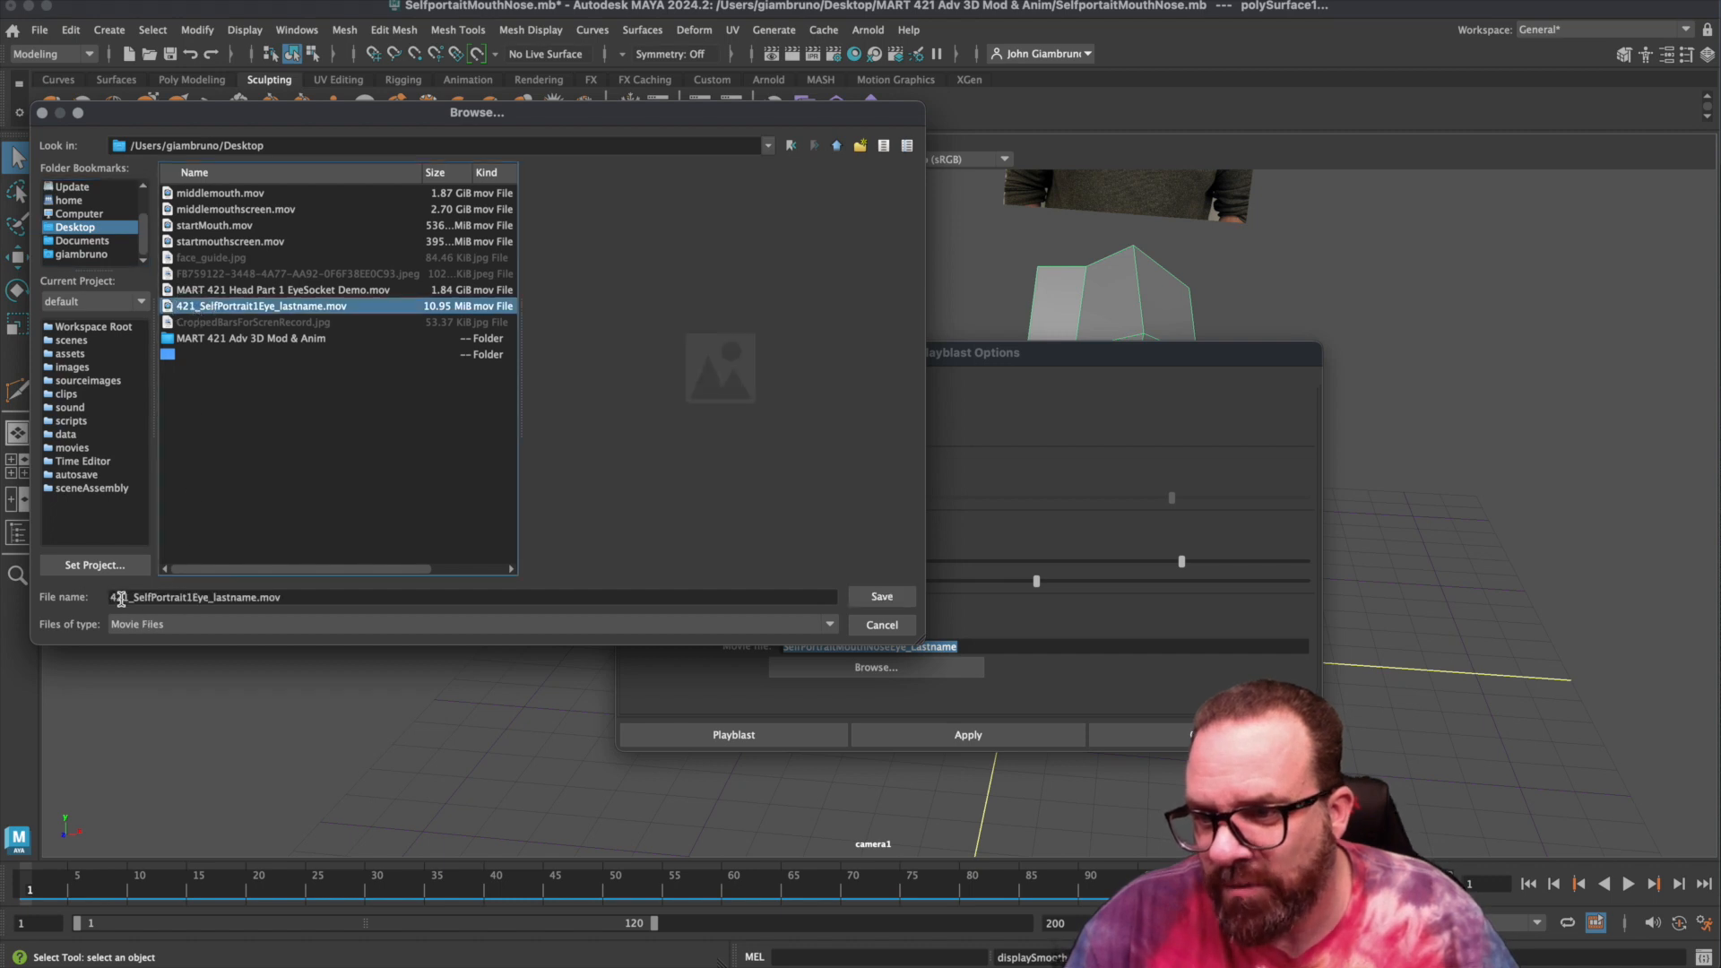
{"action": "left_click", "coordinate": [205, 599]}
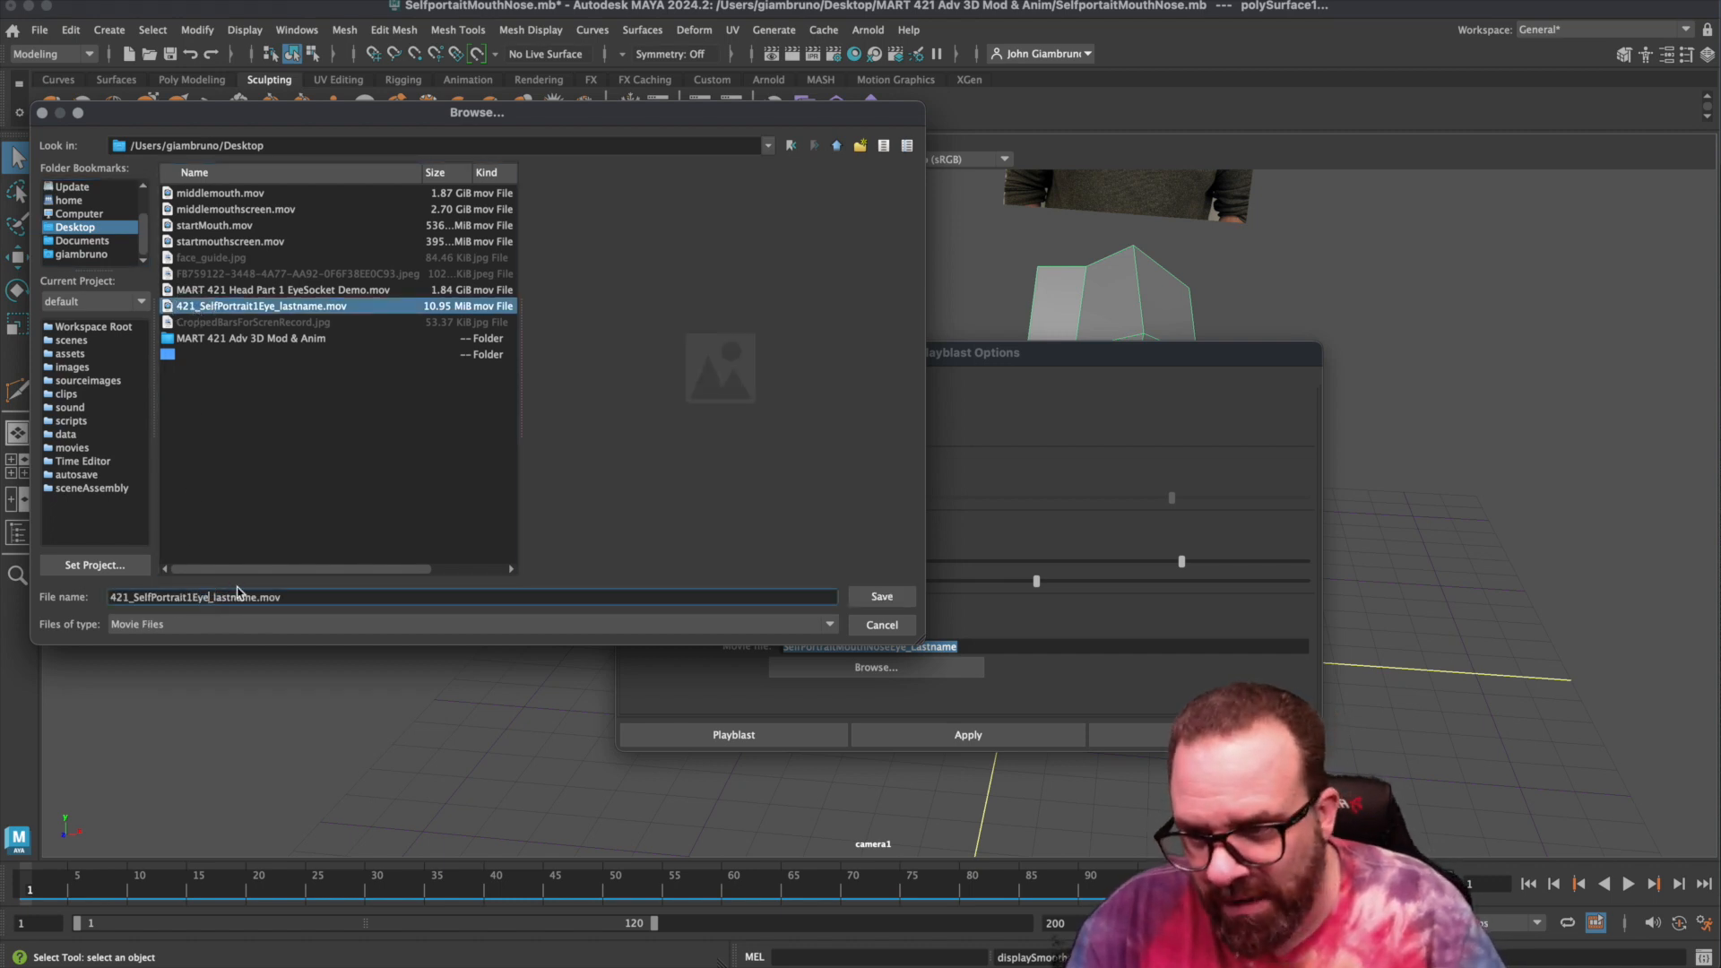
{"action": "key", "text": "BackSpace"}
{"action": "key", "text": "BackSpace"}
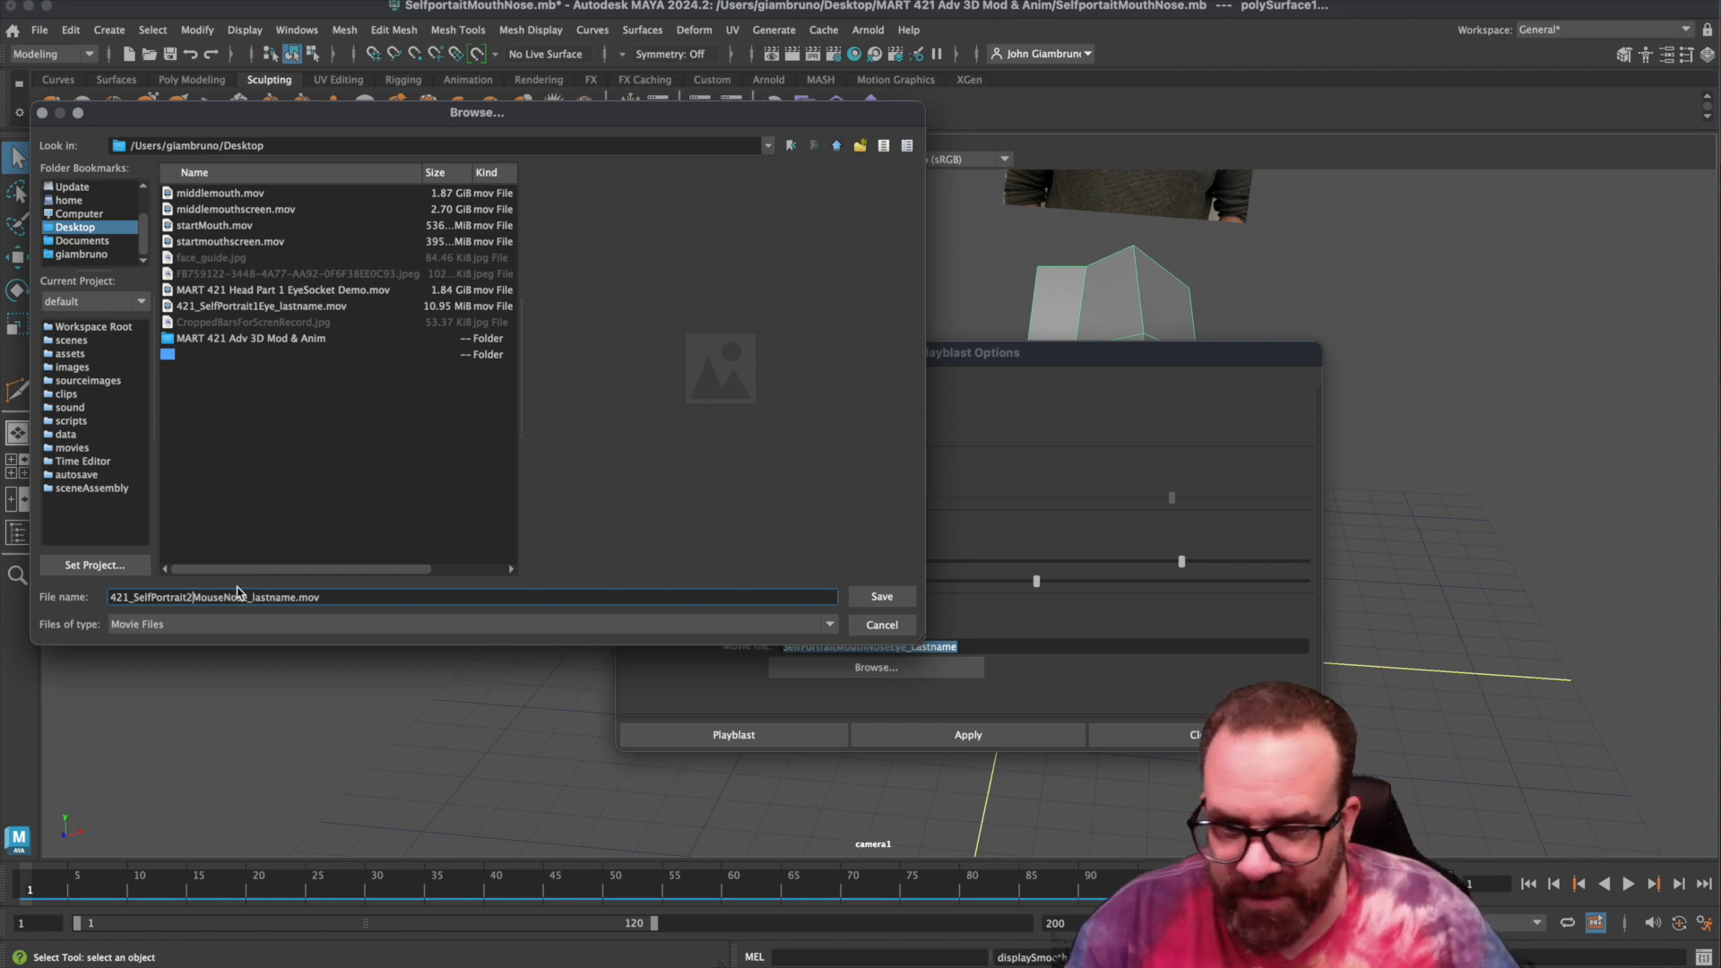
{"action": "left_click", "coordinate": [881, 597]}
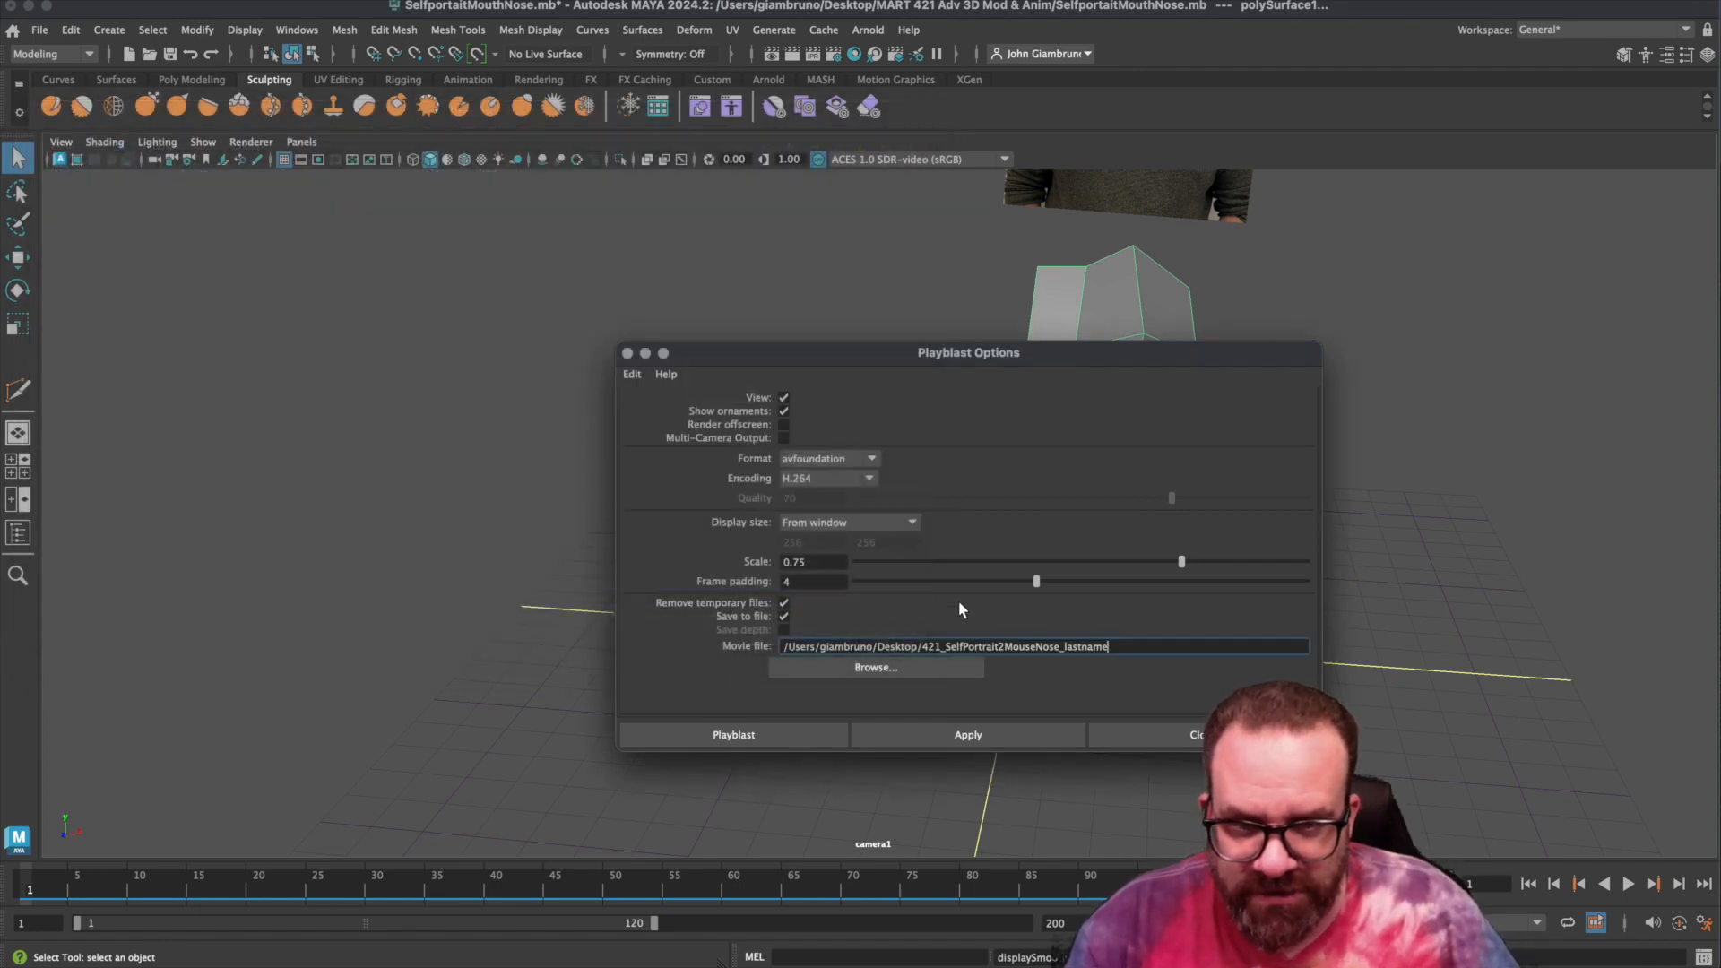
Create the playblast movie from camera1, return to the scene and deselect the face meshes.
{"action": "left_click", "coordinate": [767, 742]}
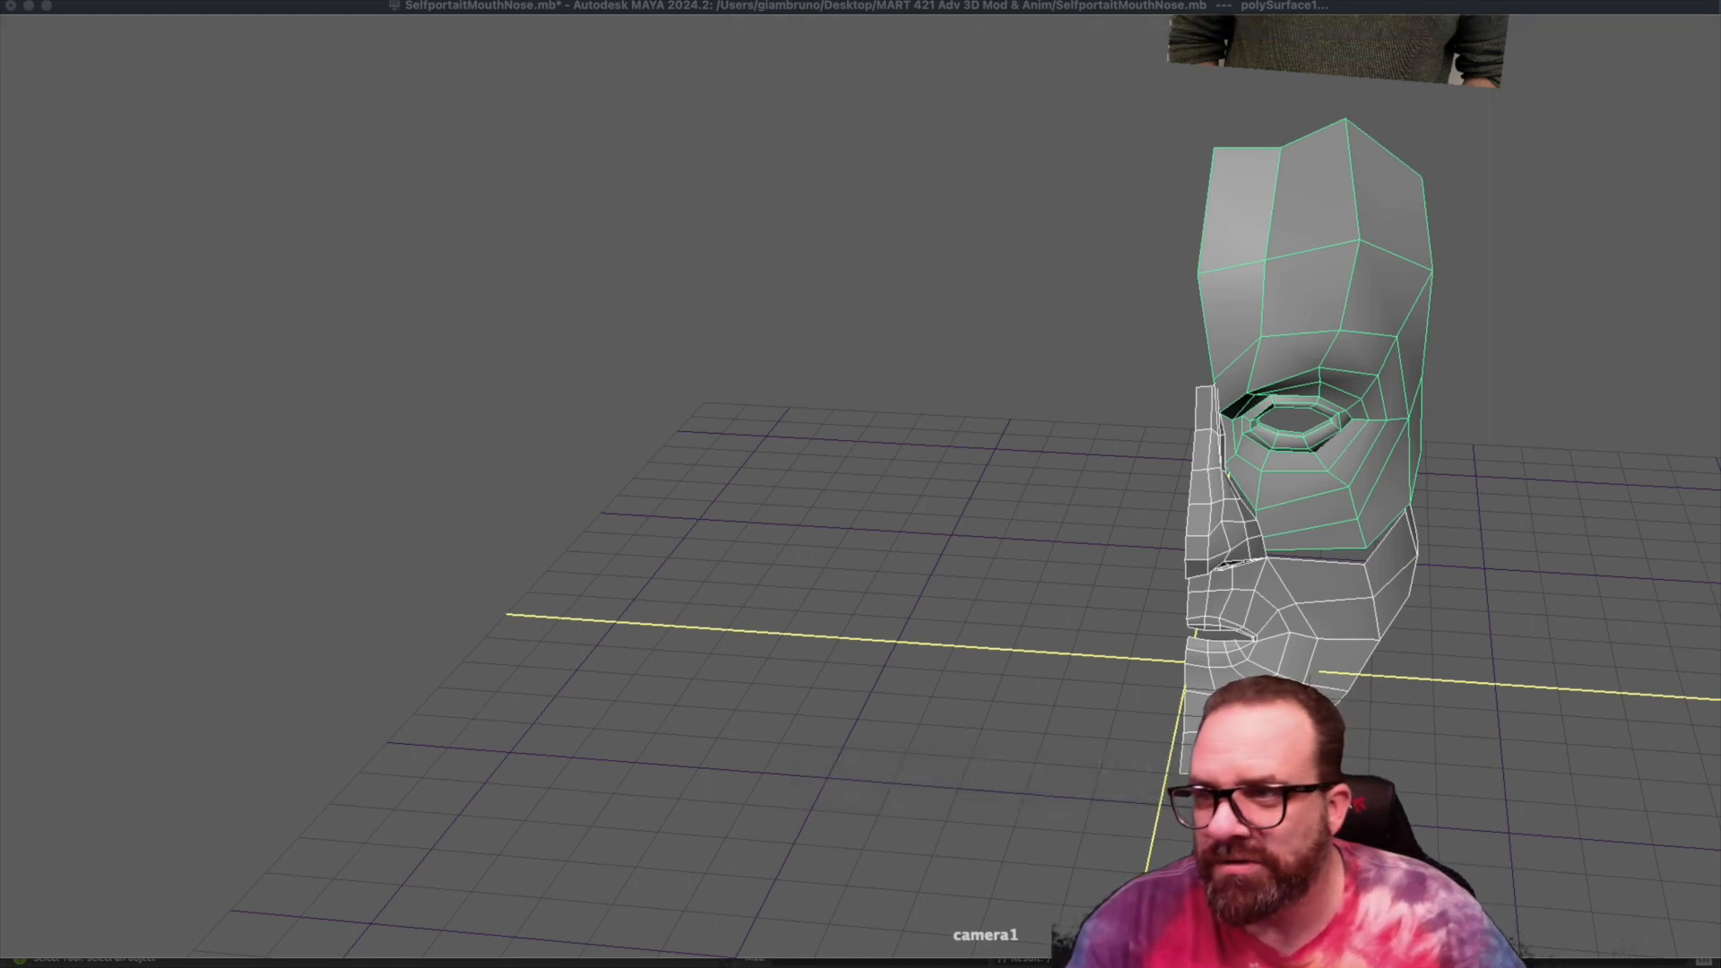
{"action": "left_click", "coordinate": [106, 13]}
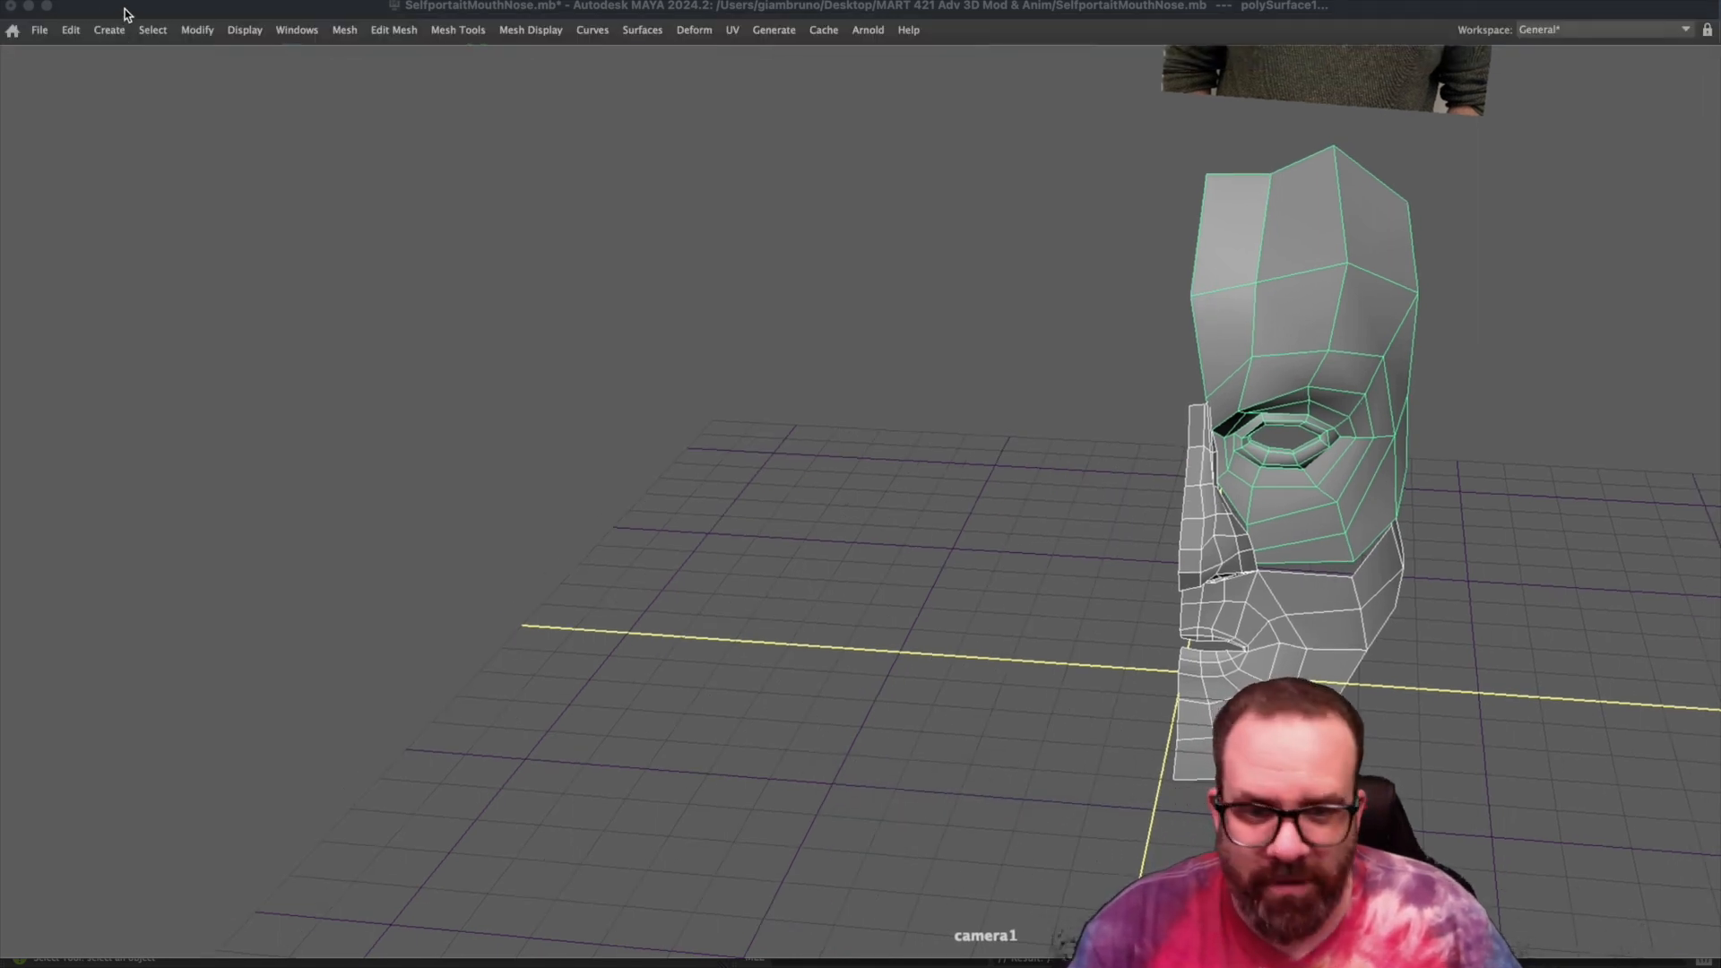
{"action": "left_click", "coordinate": [123, 10]}
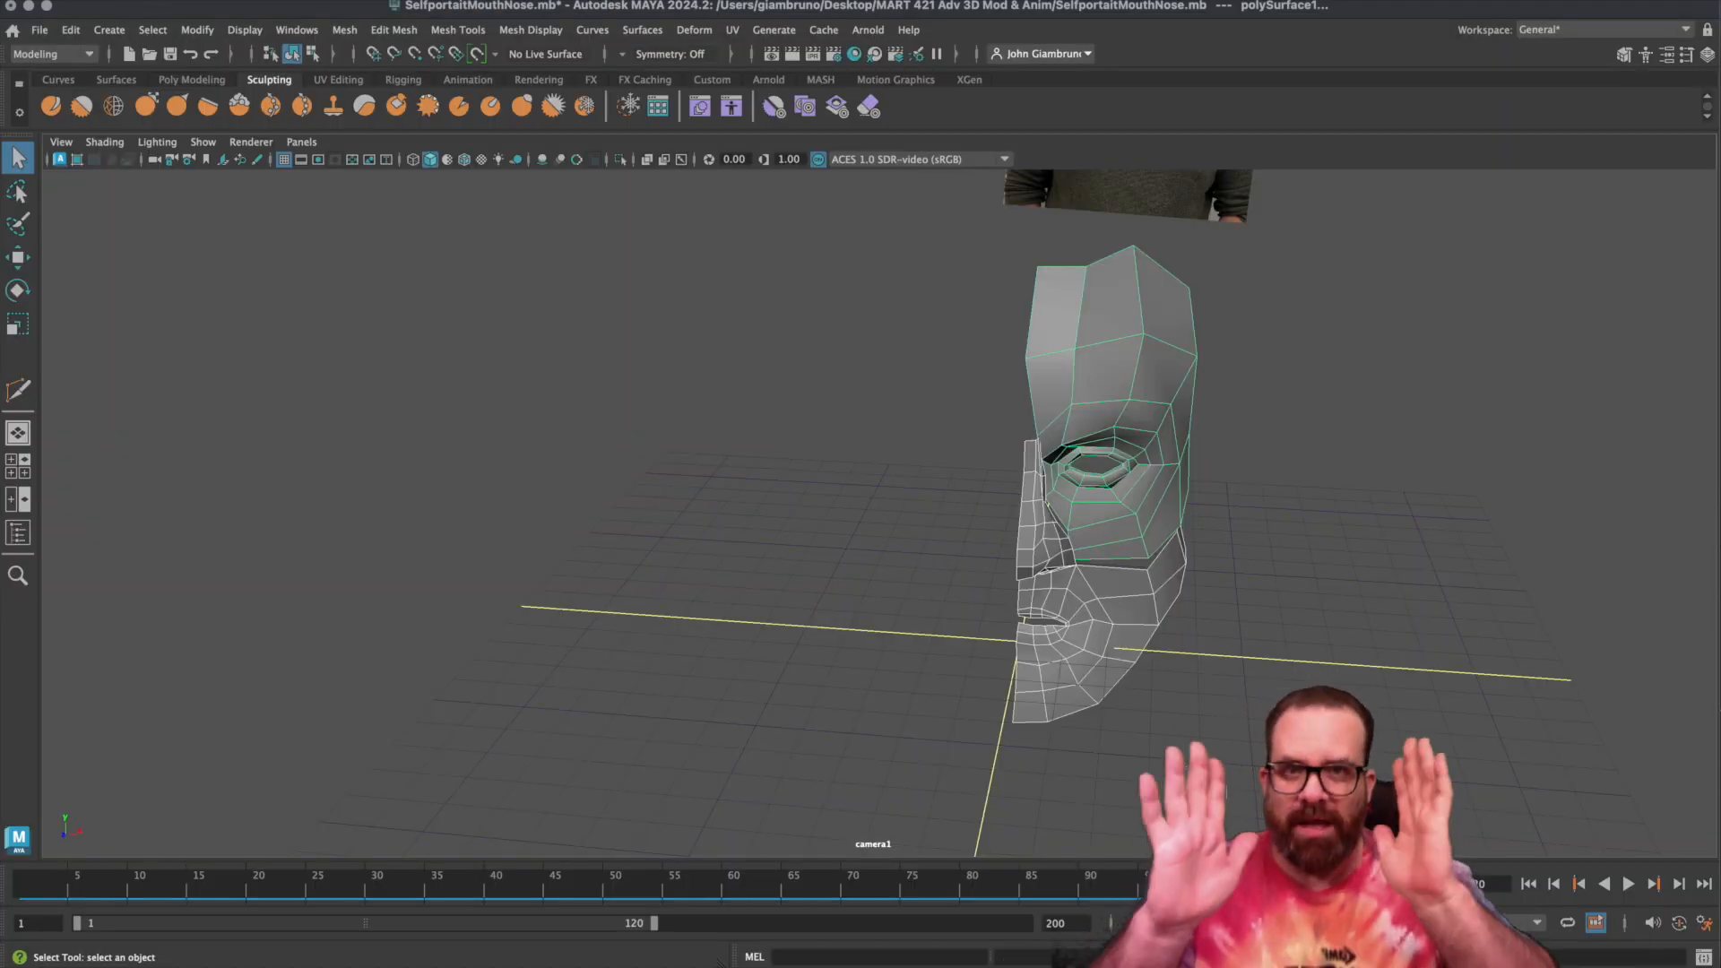
{"action": "left_click", "coordinate": [1198, 793]}
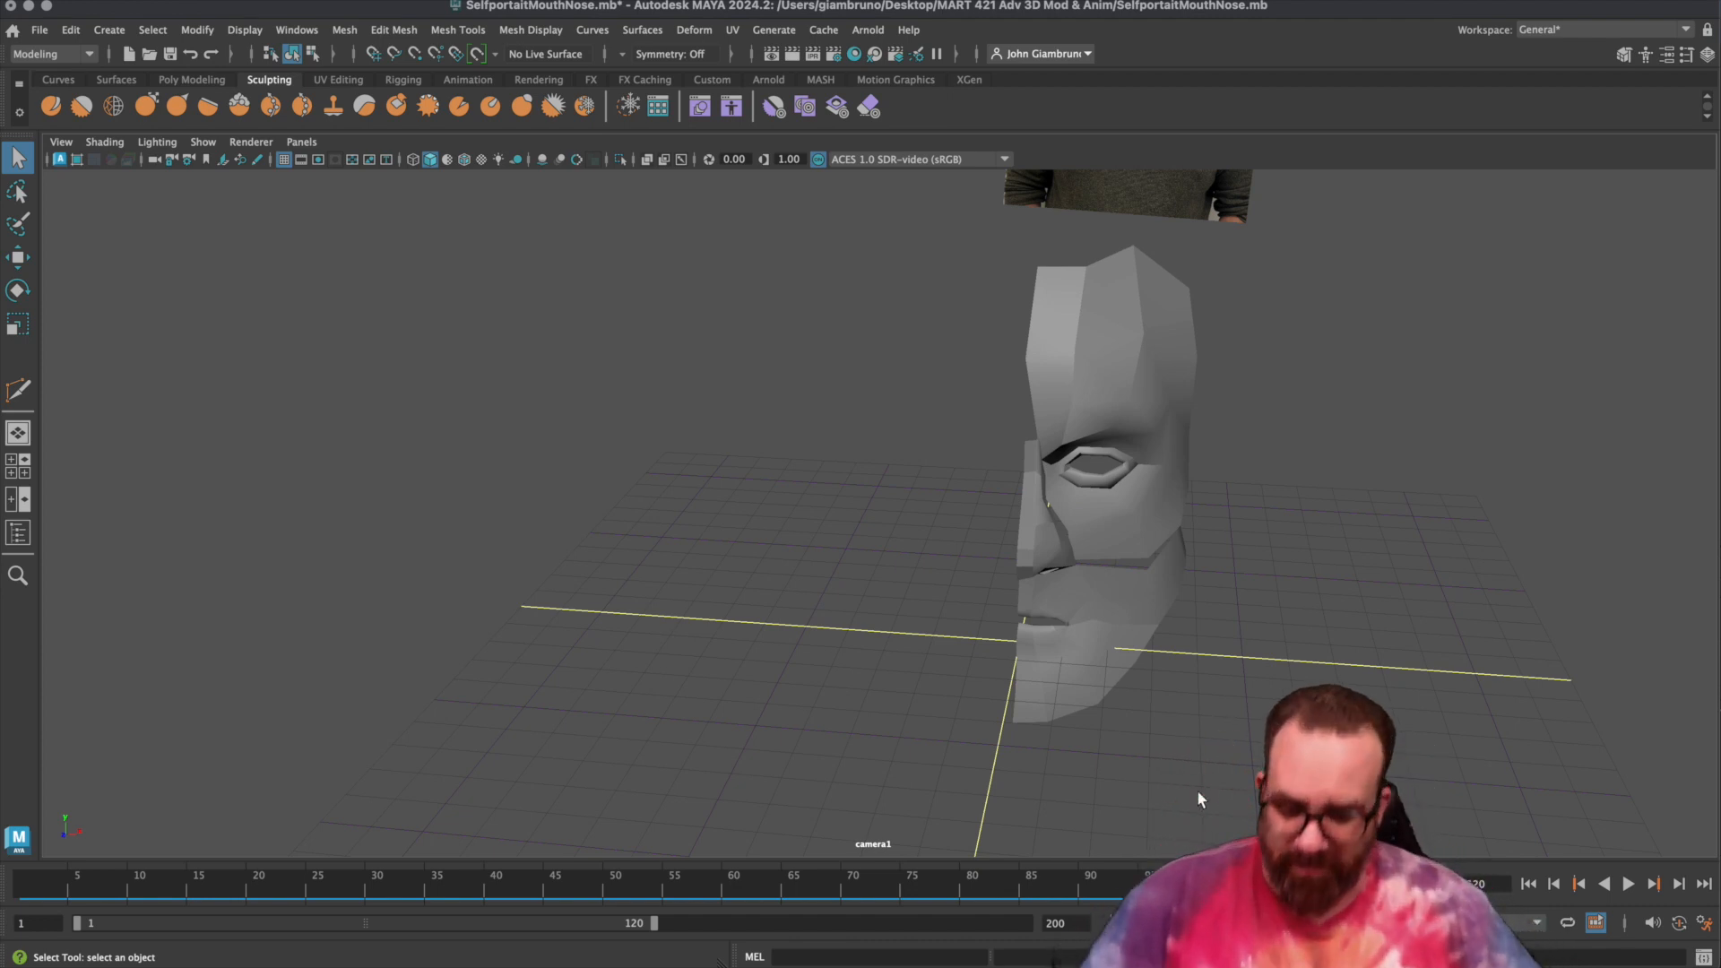
{"action": "key", "text": "alt"}
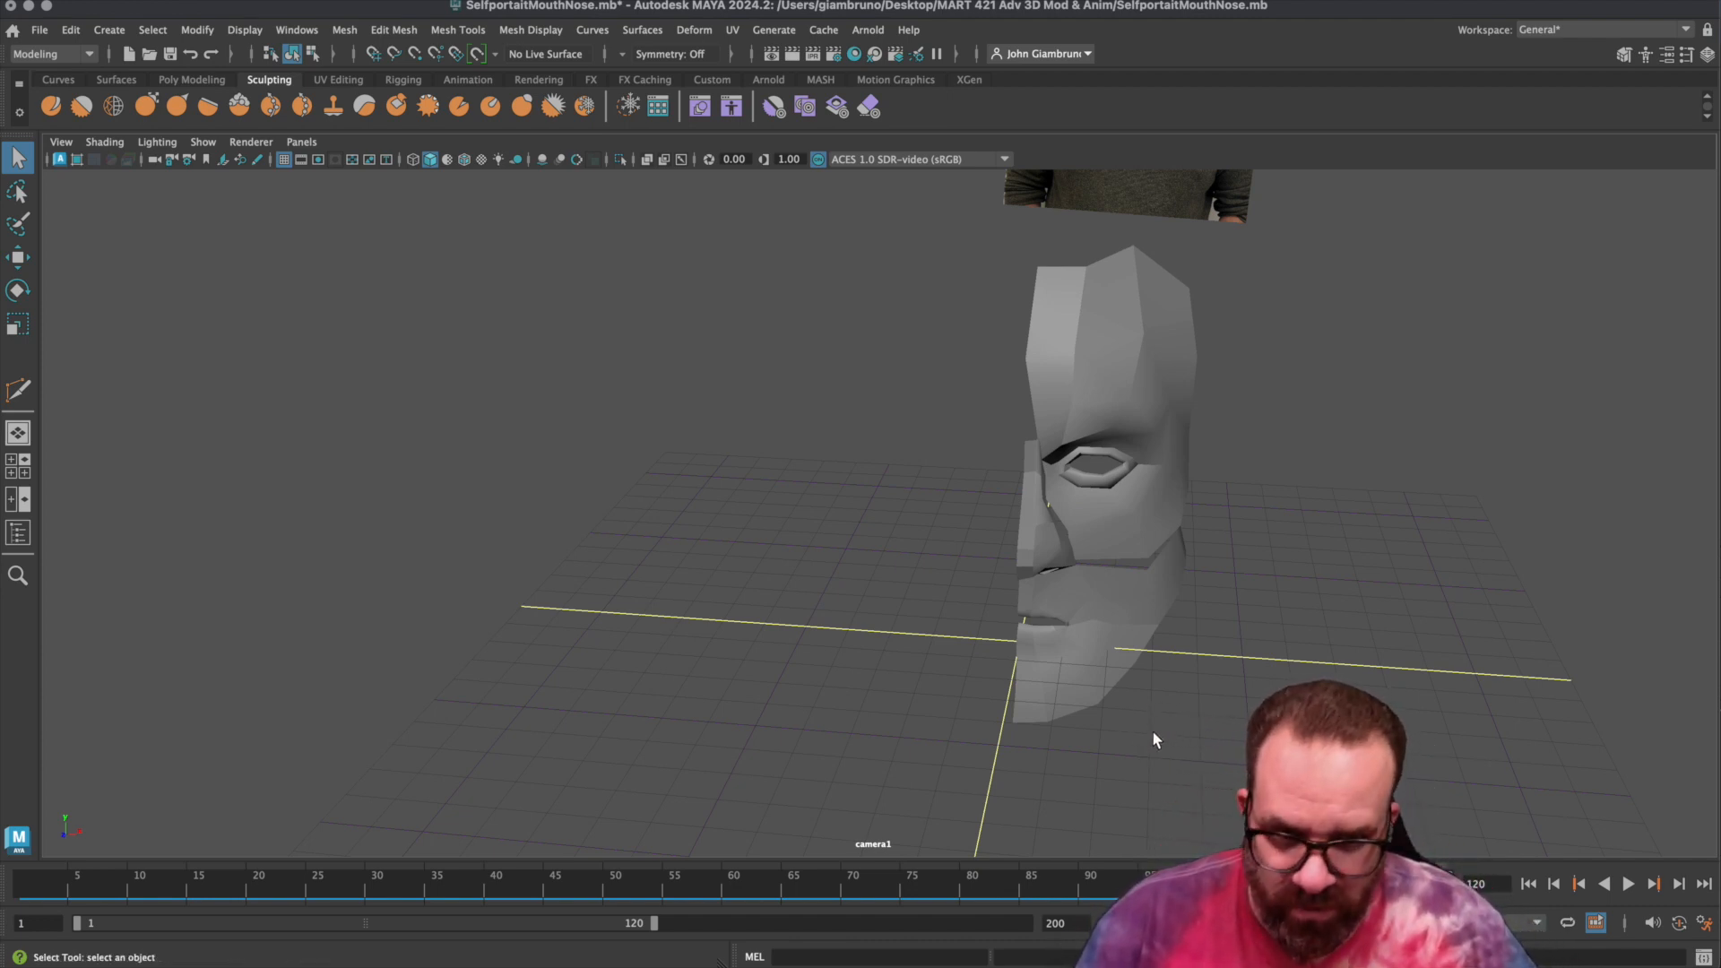